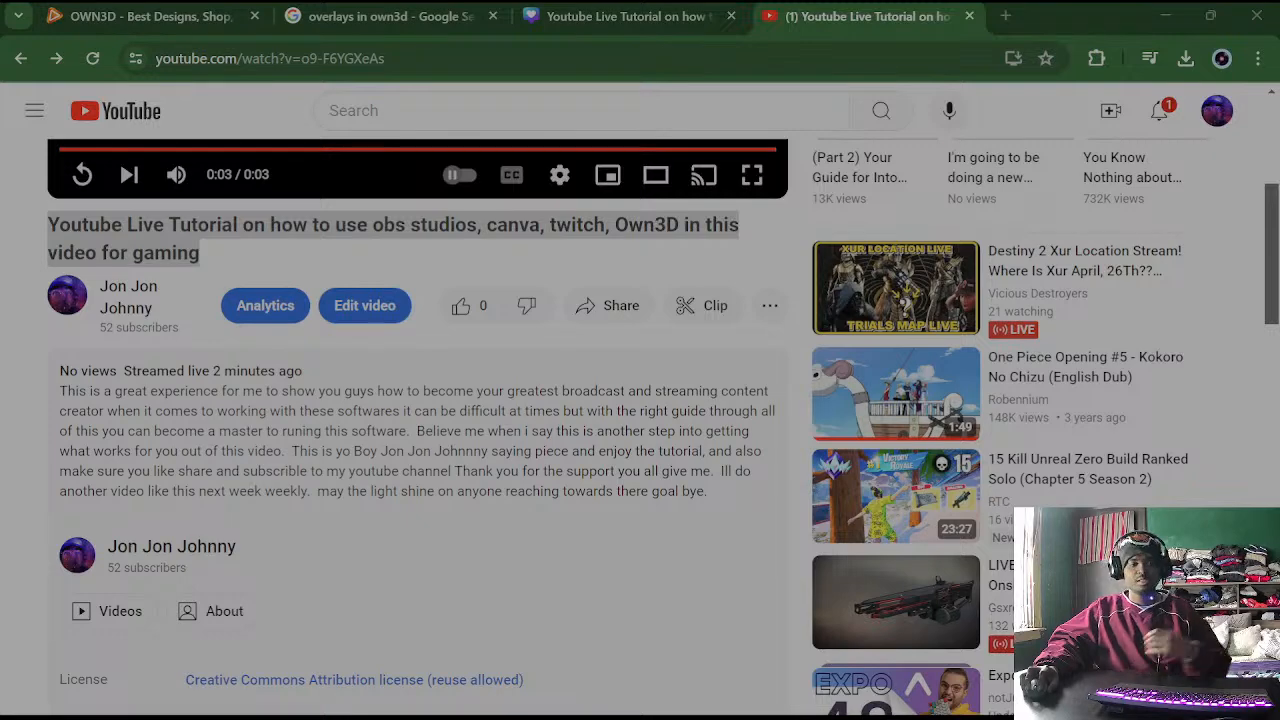
# Log in to OWN3D Pro from the OWN3D homepage and open My Scenes, closing the overlays Google search page along the way
pyautogui.hotkey('alt', 'Tab')
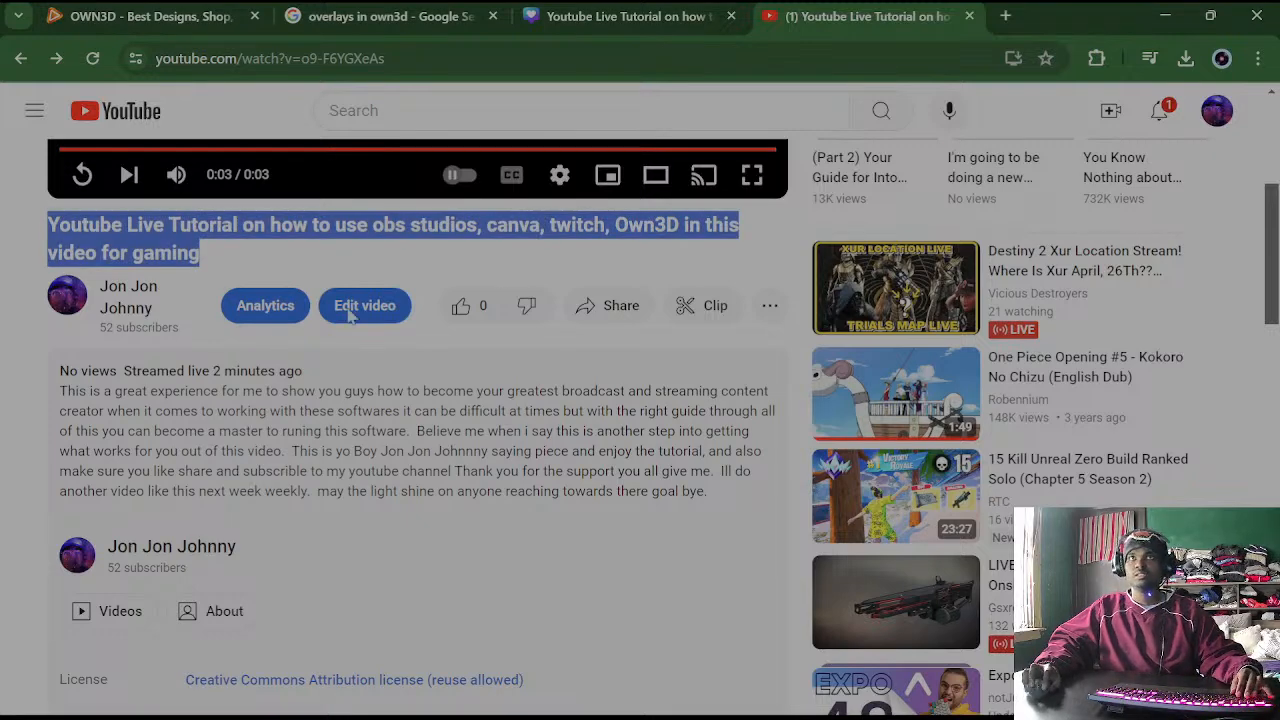
pyautogui.click(178, 18)
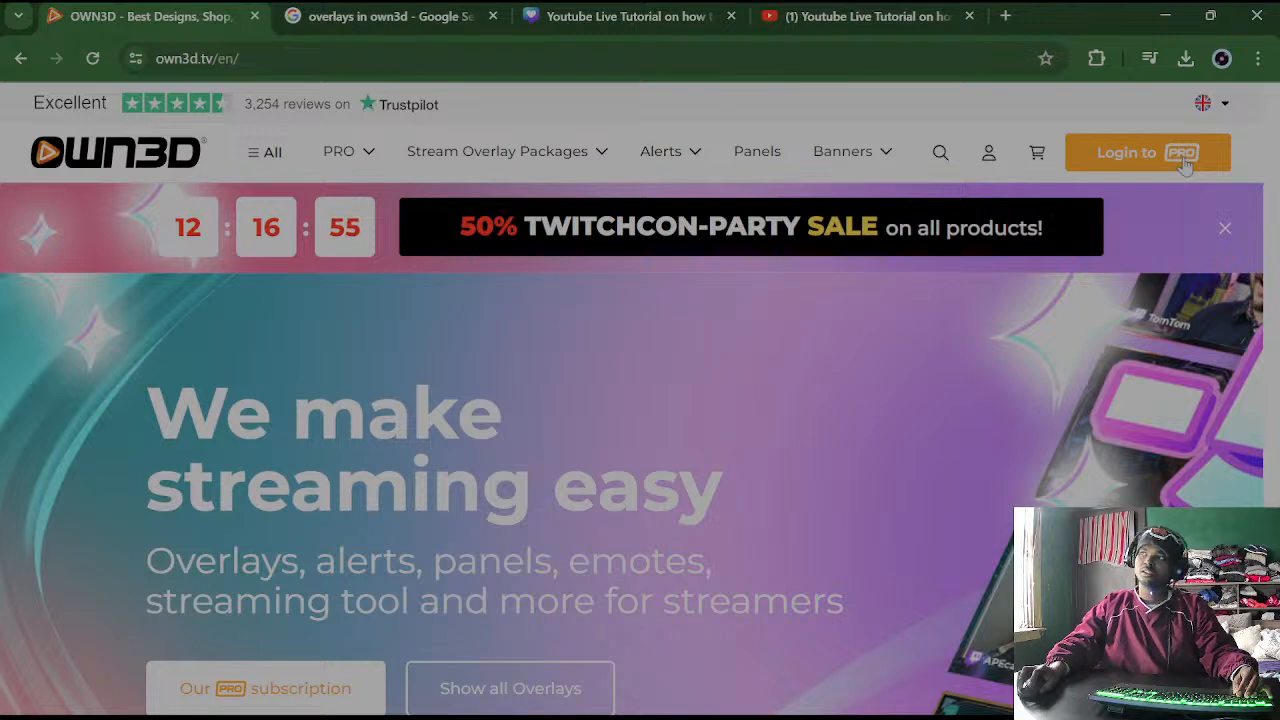
pyautogui.click(1184, 158)
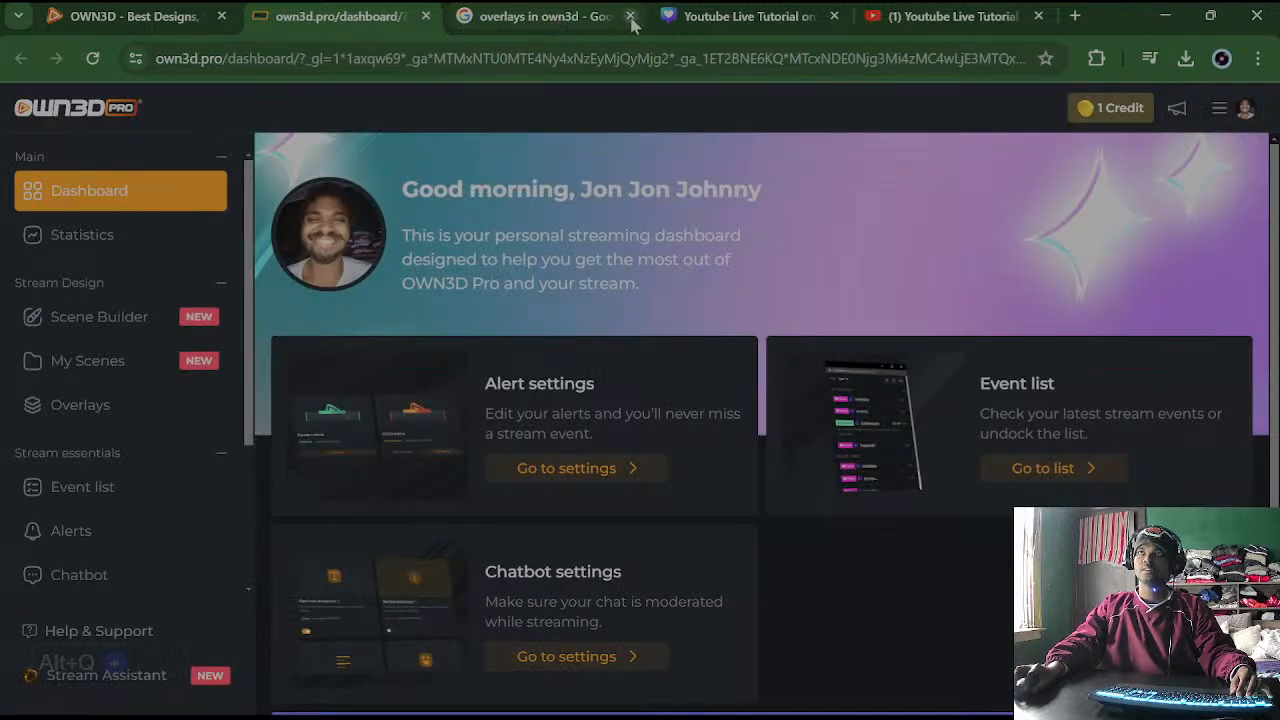
pyautogui.click(629, 16)
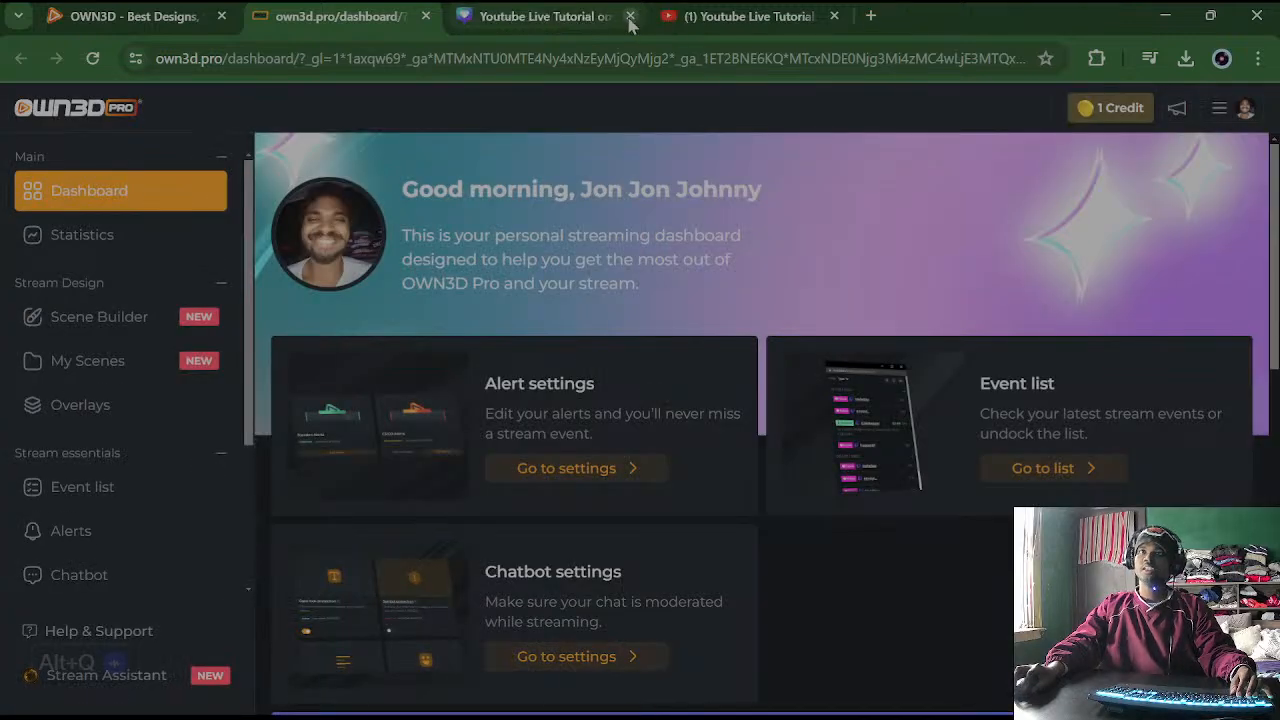
pyautogui.click(100, 363)
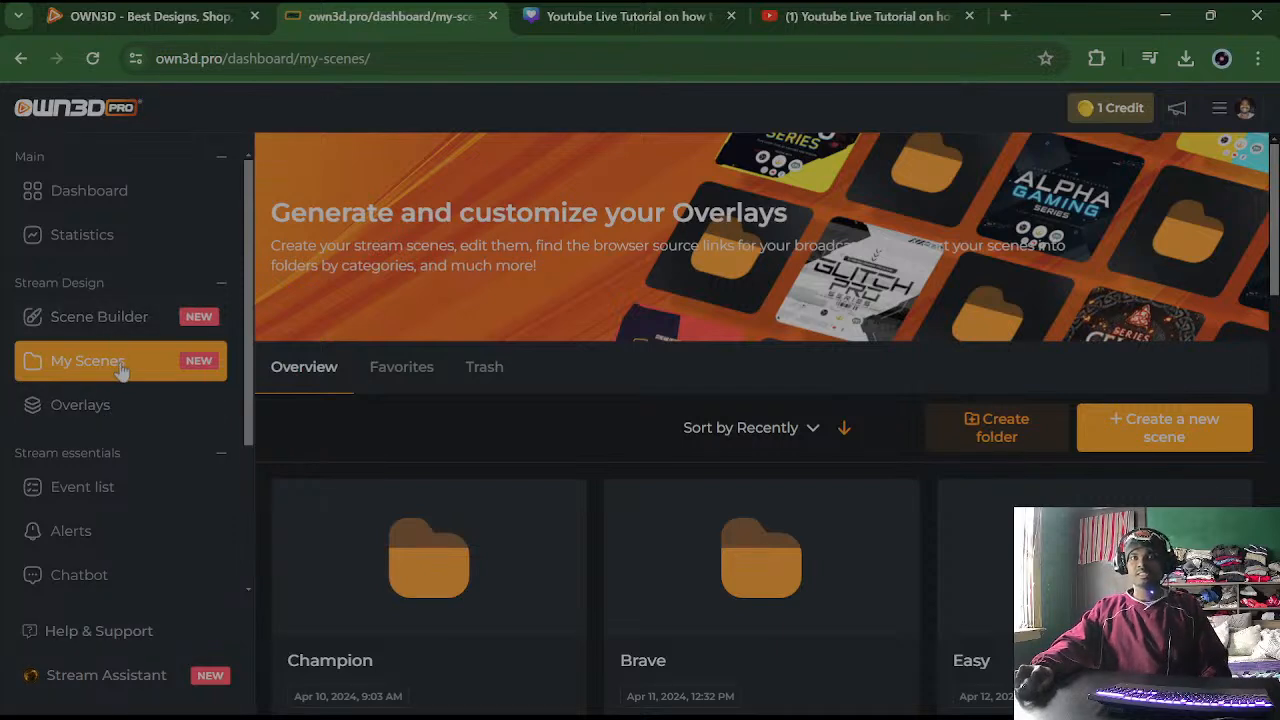
# Examine the favorites and the deleted scenes in the trash of My Scenes
pyautogui.click(405, 388)
pyautogui.click(501, 373)
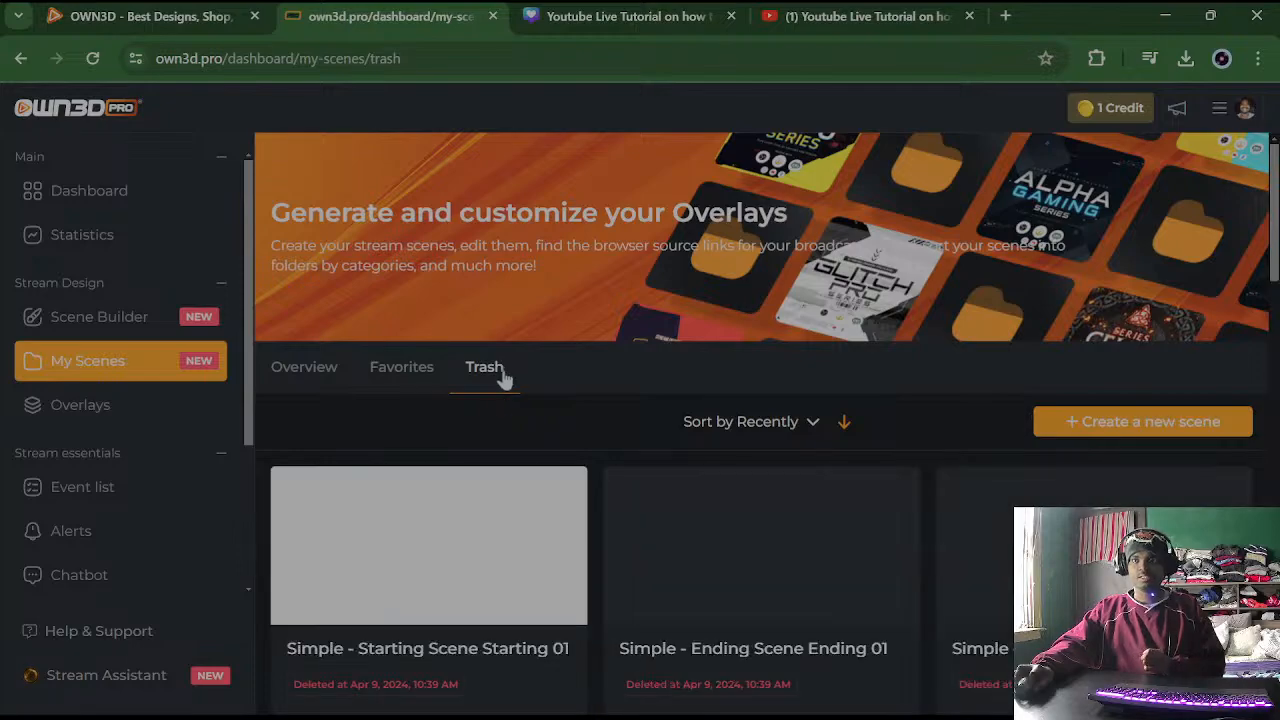
pyautogui.scroll(-10, 546, 410)
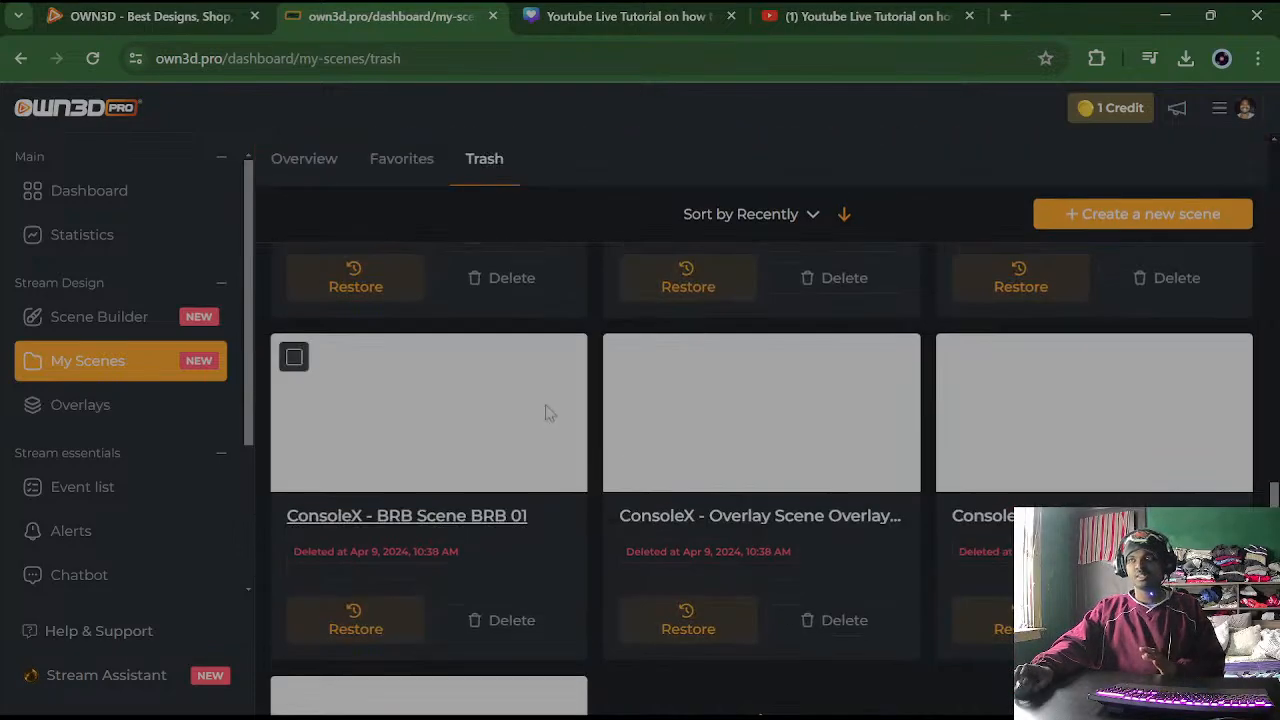
pyautogui.scroll(-15, 546, 412)
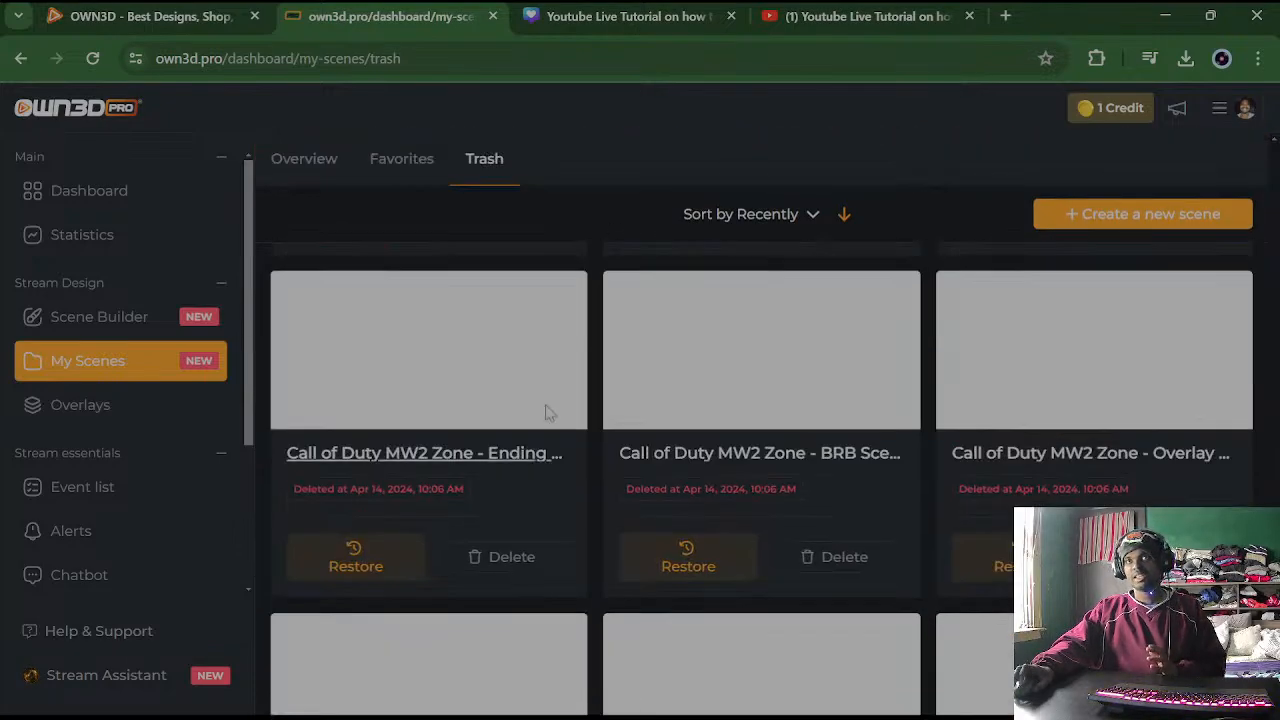
pyautogui.scroll(15, 546, 412)
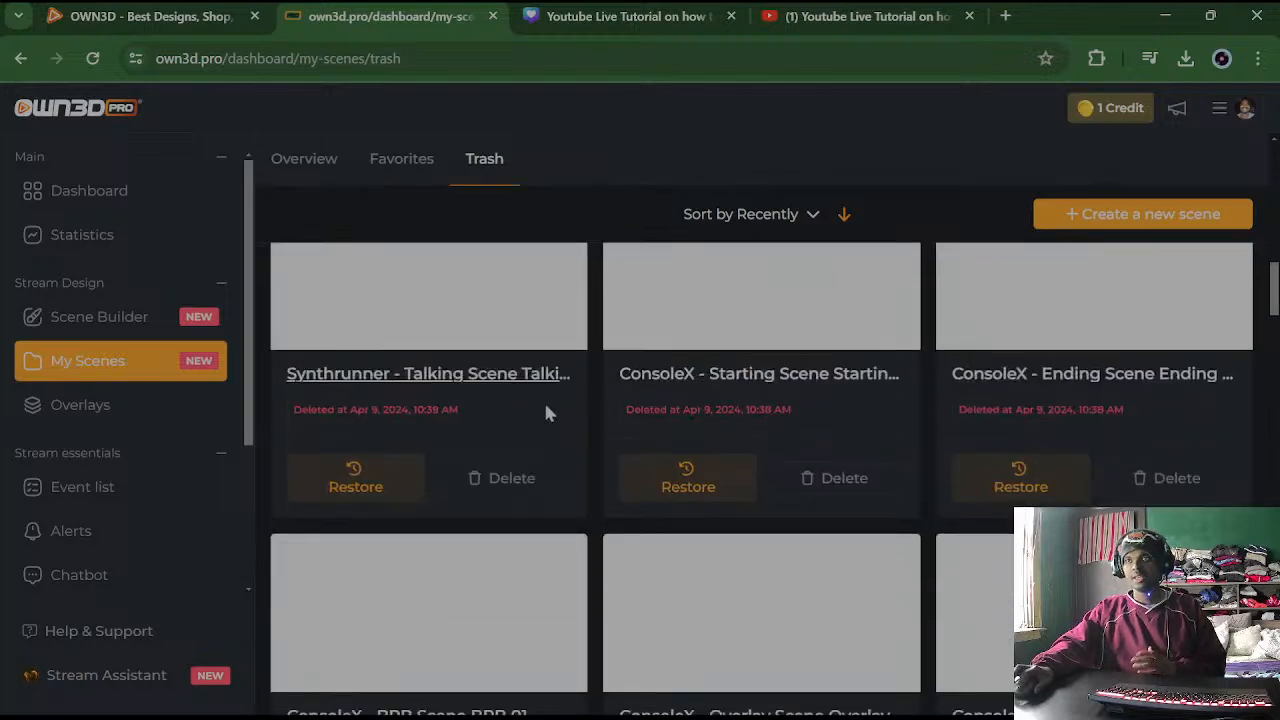
pyautogui.scroll(8, 546, 410)
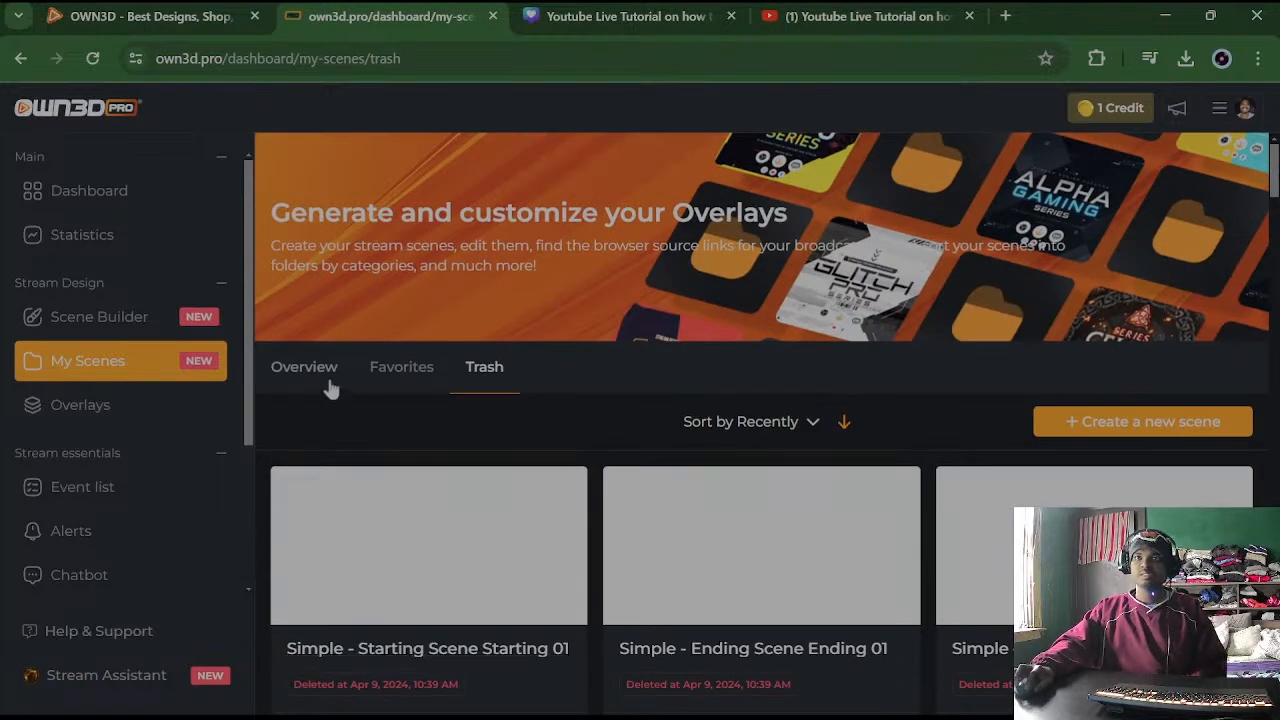
# Return to the overview of scene folders and start creating a Complete Setup with Automatic selection
pyautogui.click(330, 385)
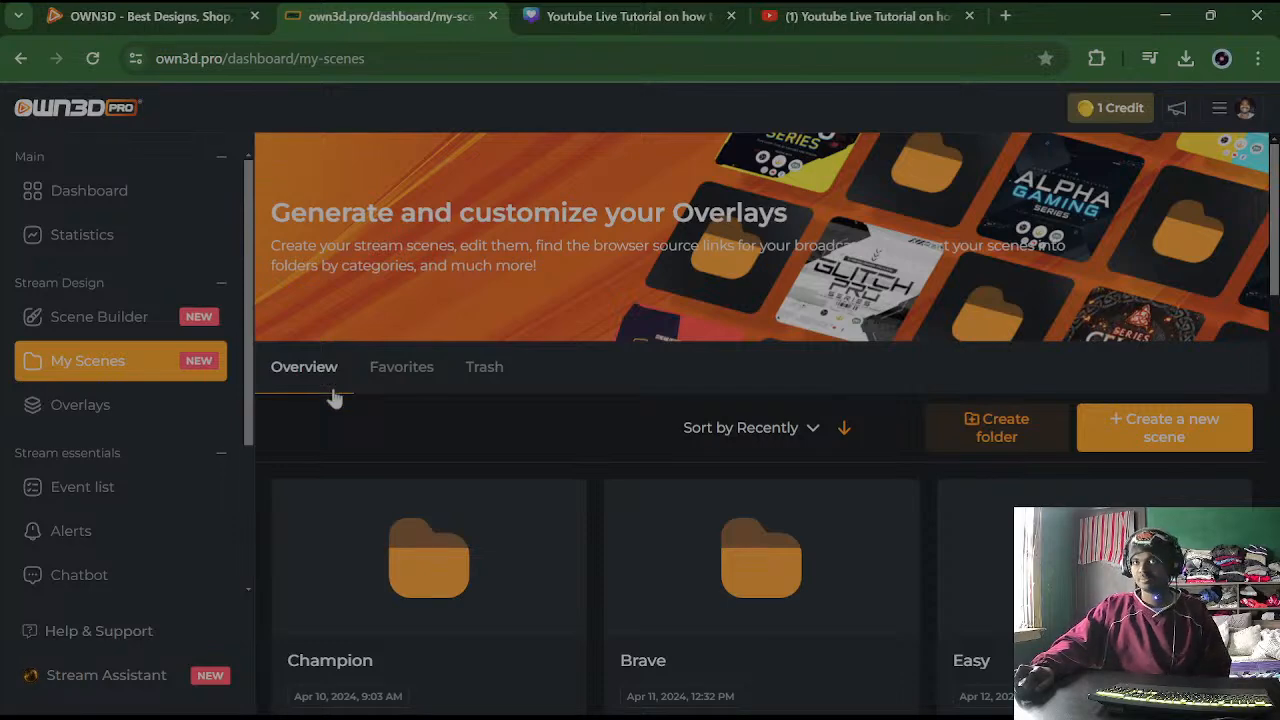
pyautogui.scroll(-8, 403, 446)
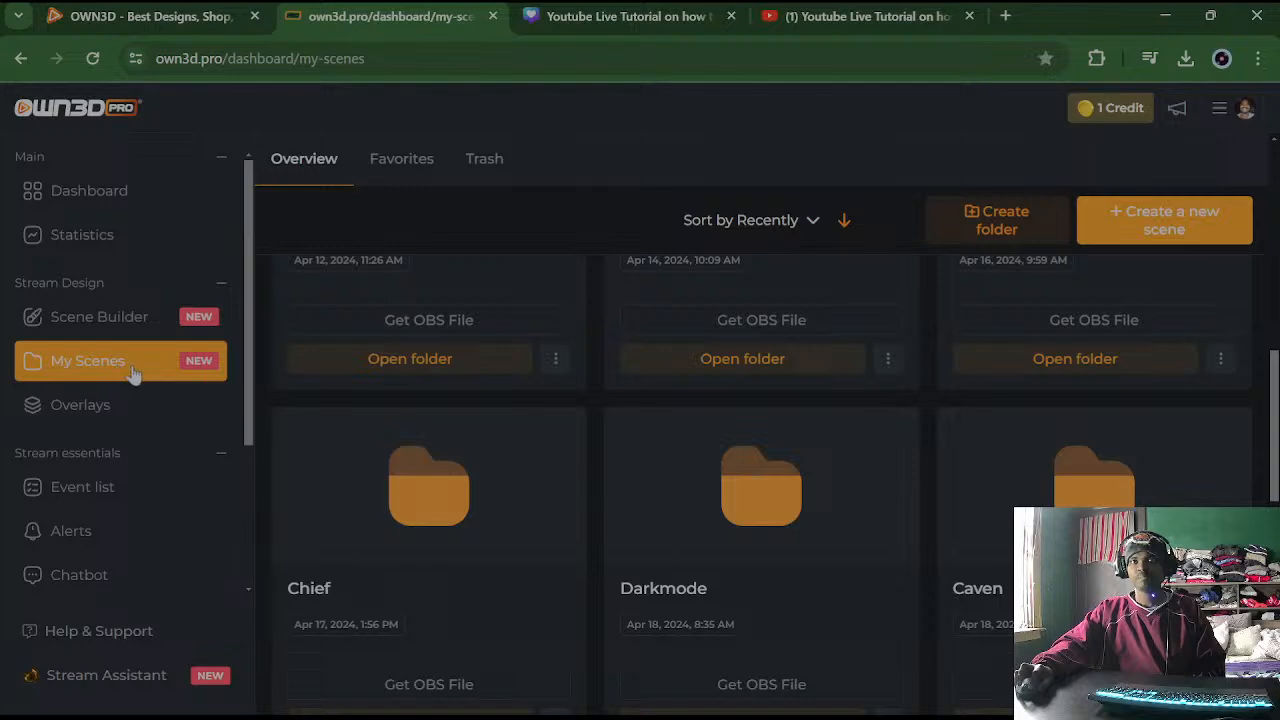
pyautogui.scroll(-10, 434, 514)
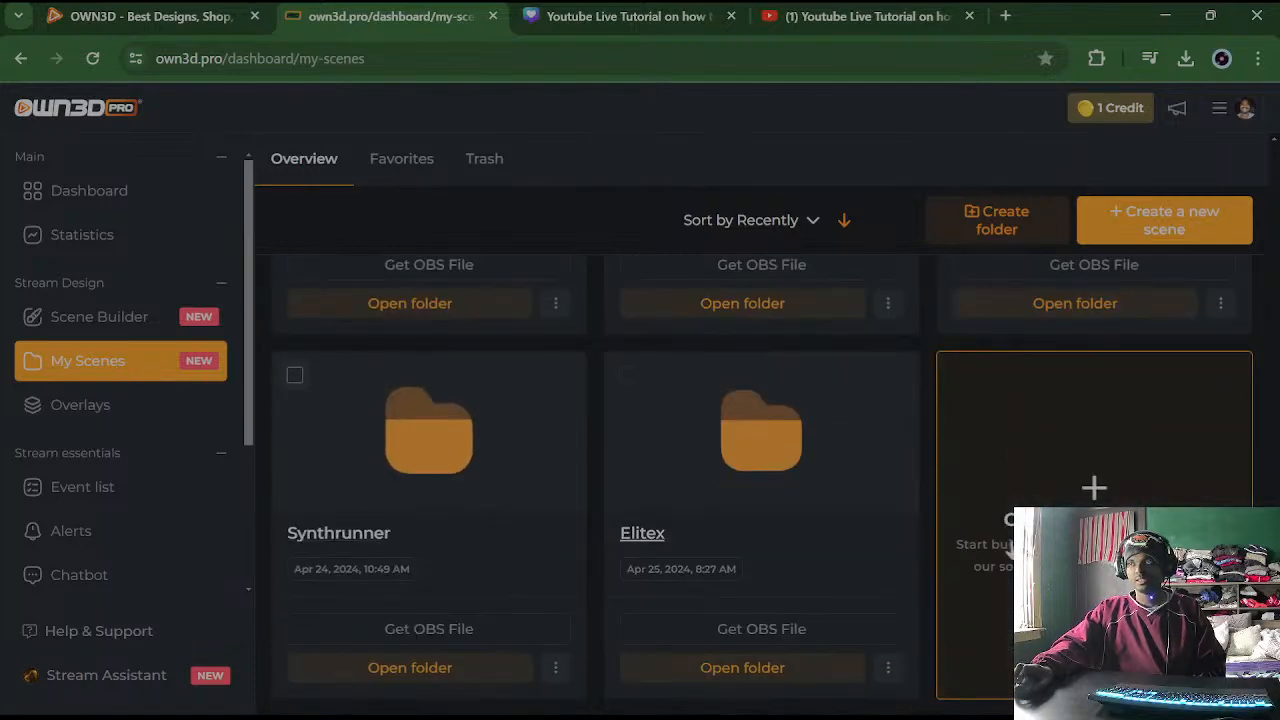
pyautogui.click(1094, 490)
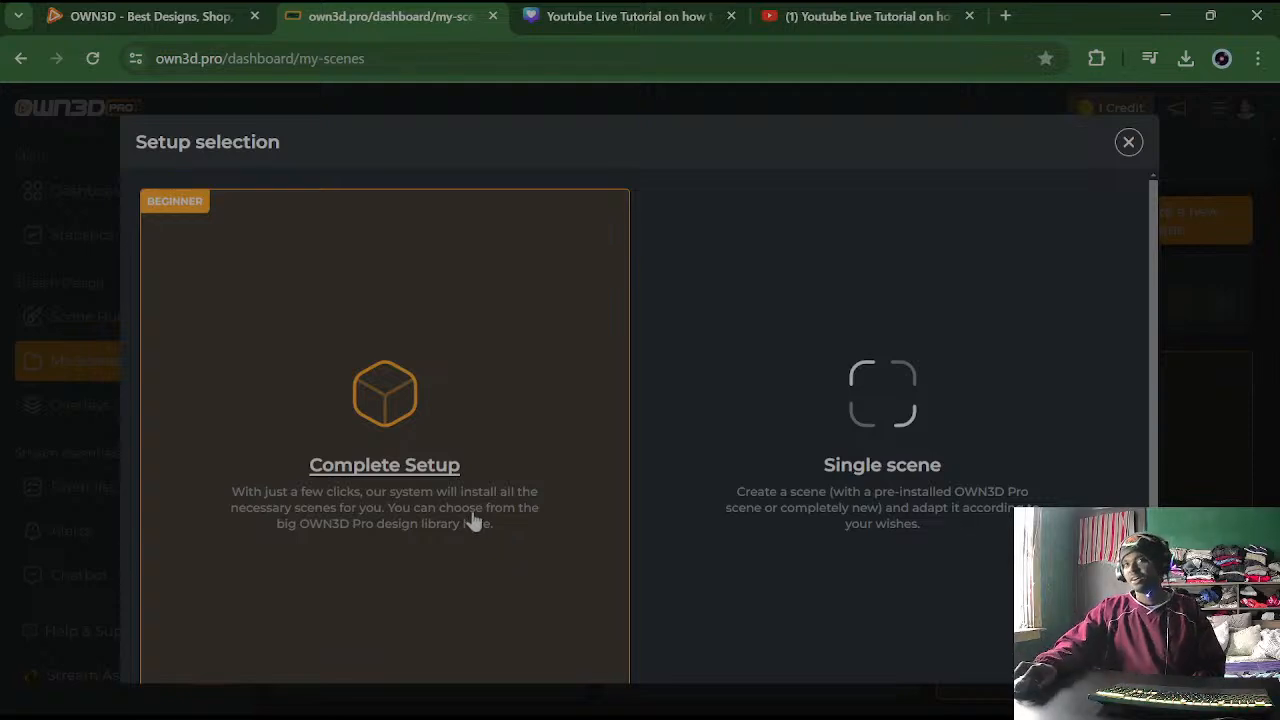
pyautogui.click(477, 432)
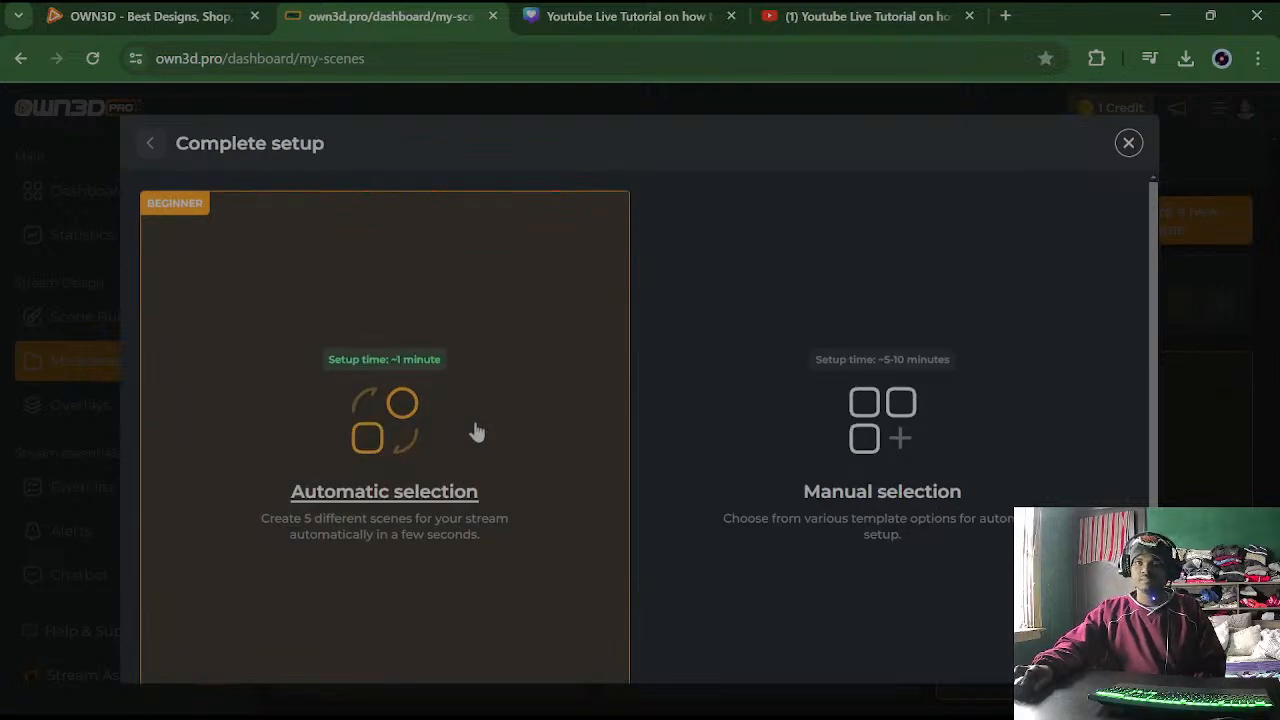
pyautogui.click(477, 432)
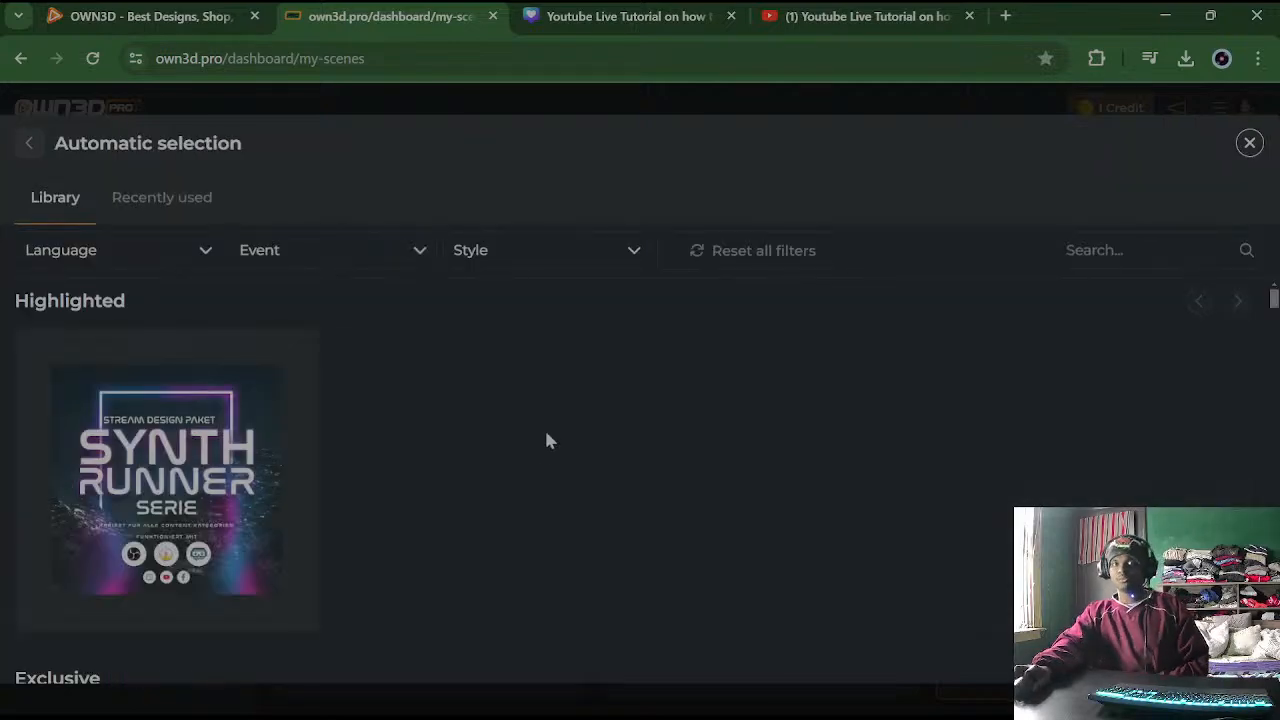
# Examine the stream design series in the library, including the Call of Duty designs and the Free section
pyautogui.scroll(-6, 544, 437)
pyautogui.scroll(-5, 527, 492)
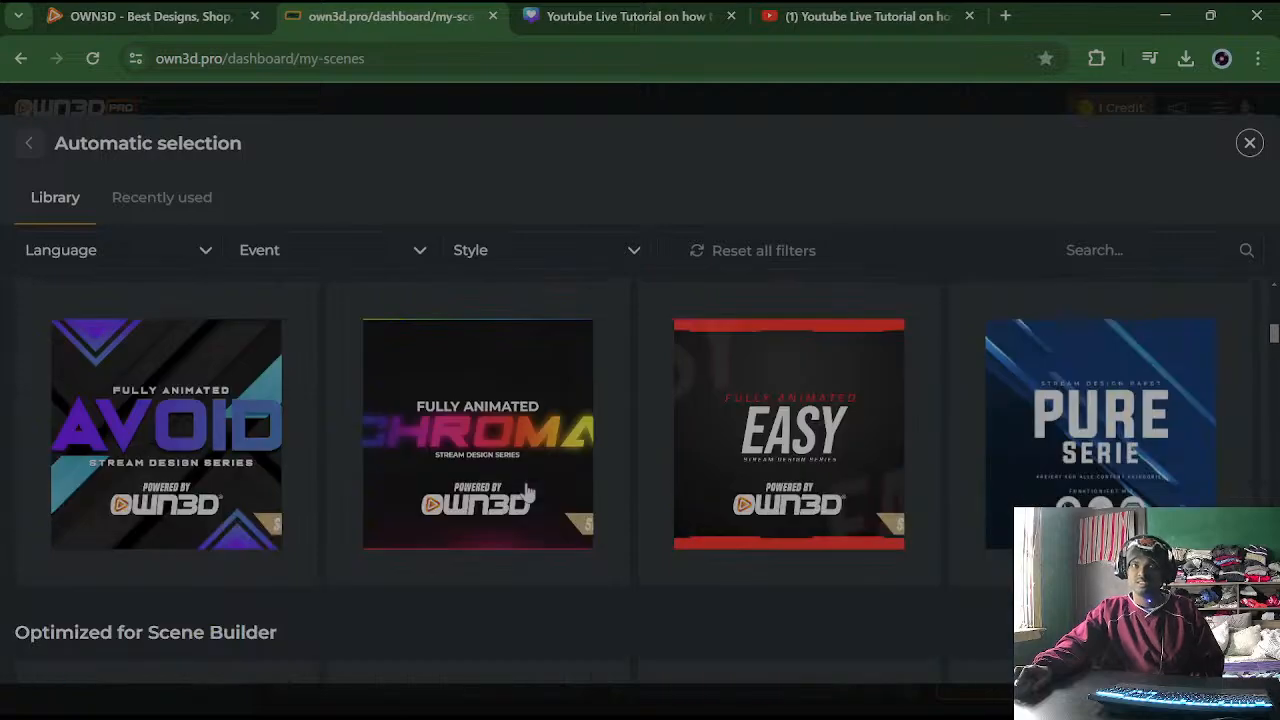
pyautogui.scroll(-2, 527, 492)
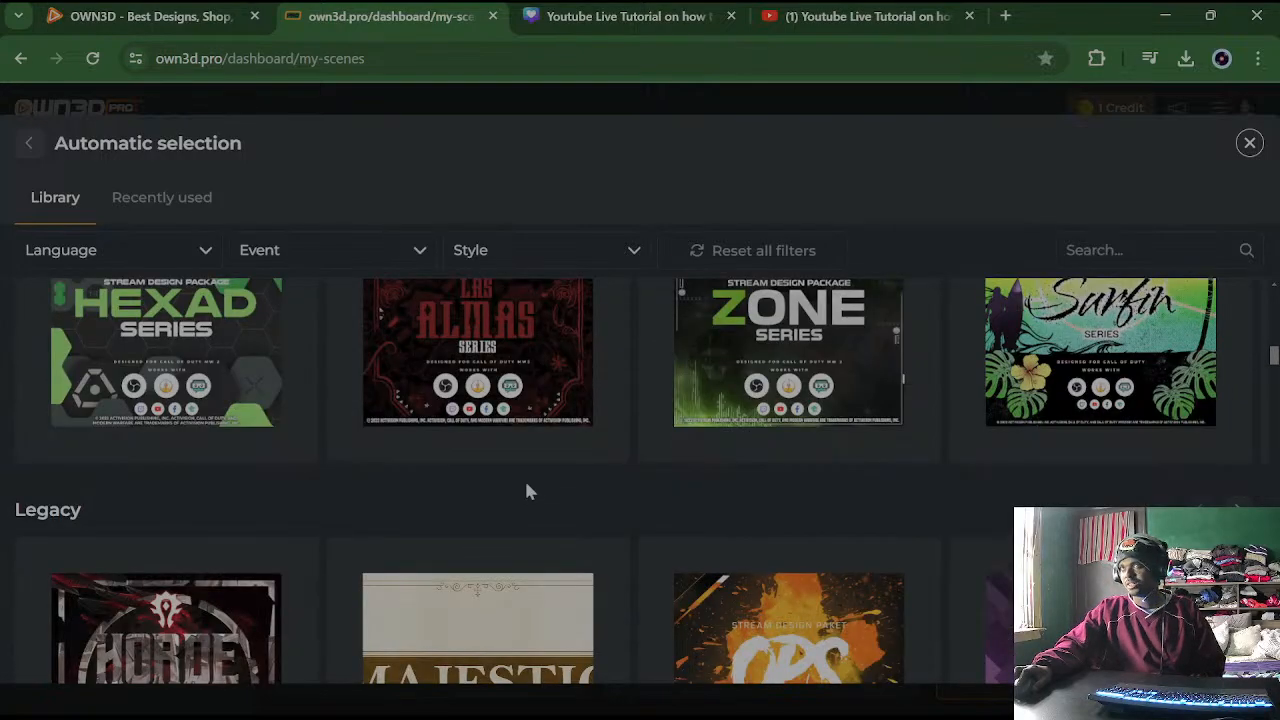
pyautogui.scroll(-4, 526, 486)
pyautogui.scroll(5, 526, 486)
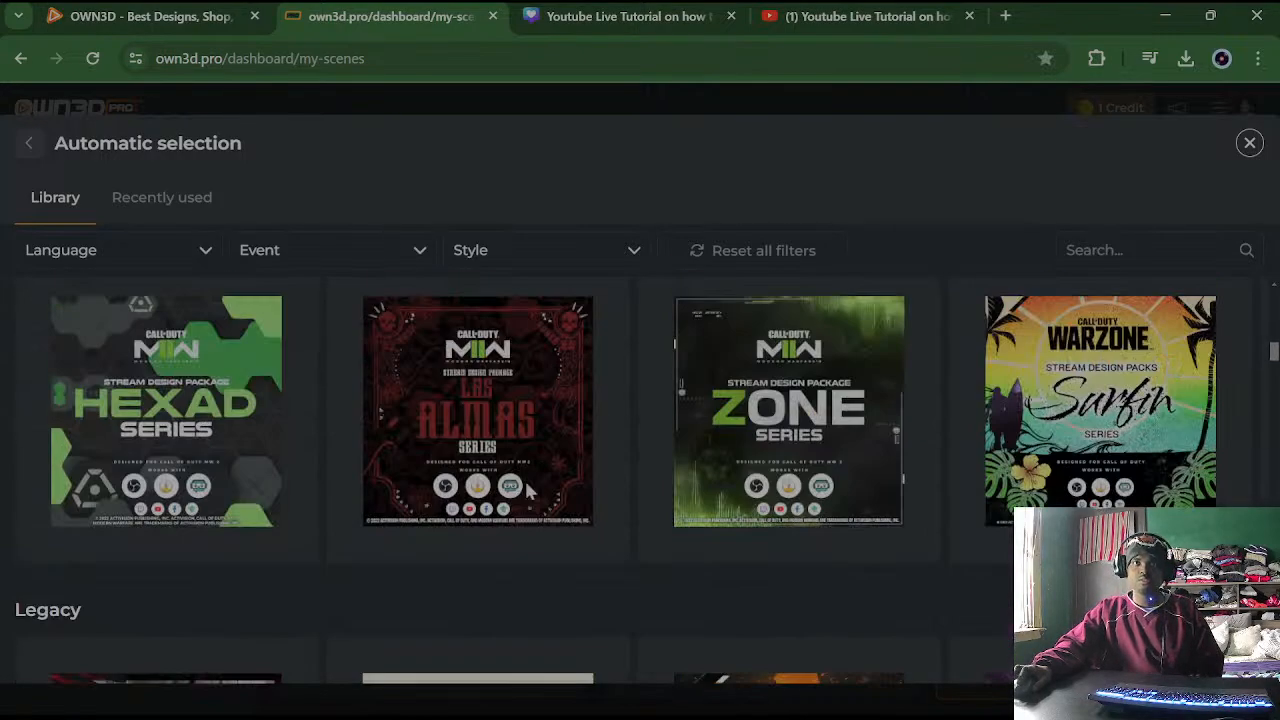
pyautogui.scroll(5, 527, 490)
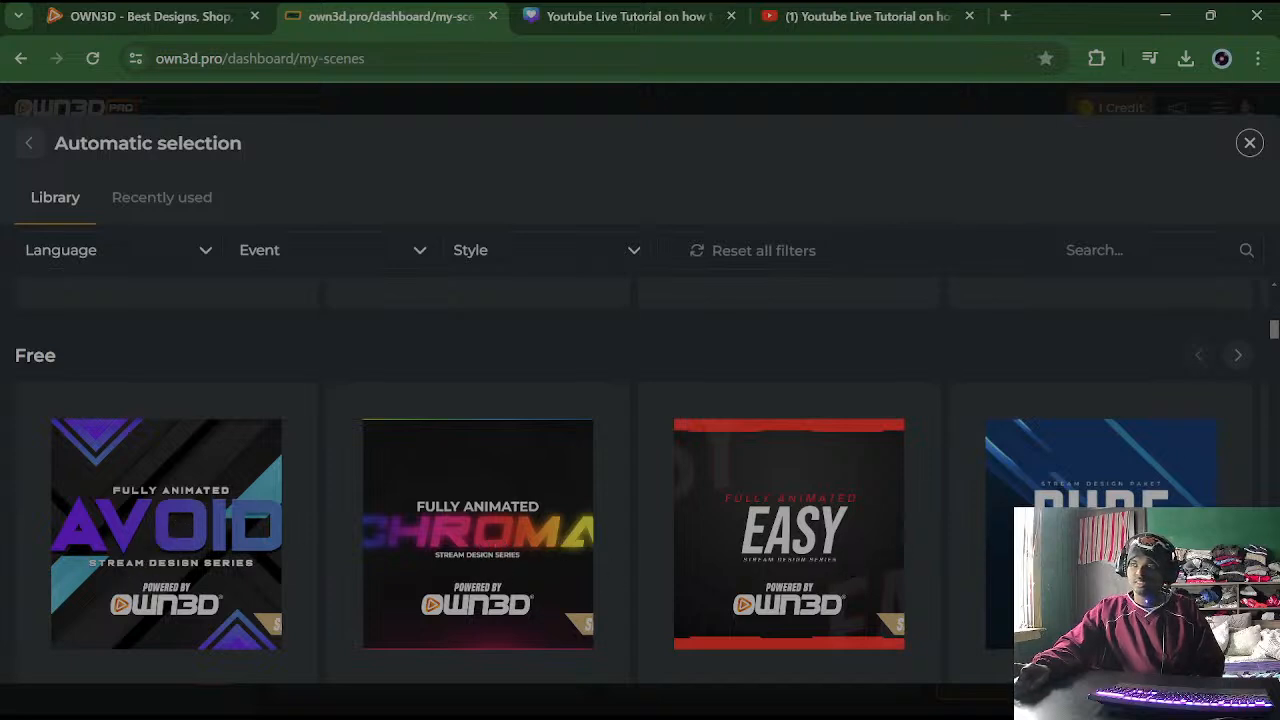
pyautogui.click(1238, 355)
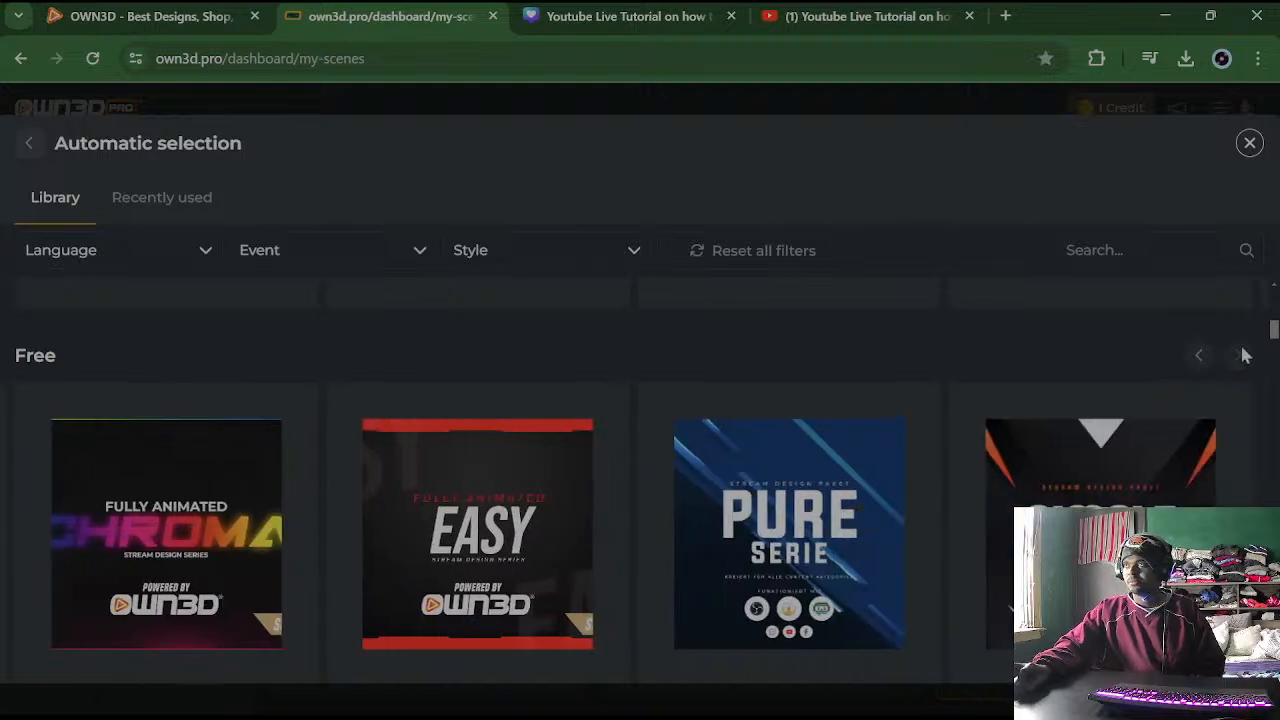
pyautogui.scroll(5, 518, 481)
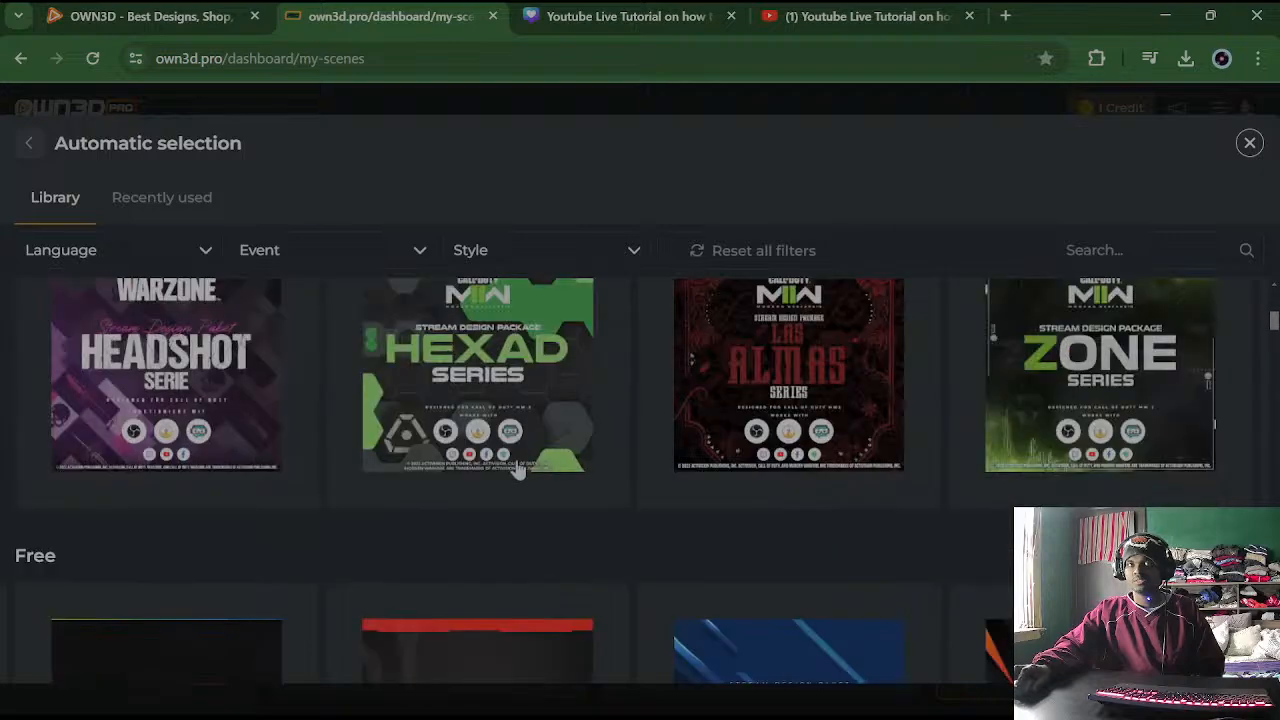
pyautogui.scroll(-7, 490, 597)
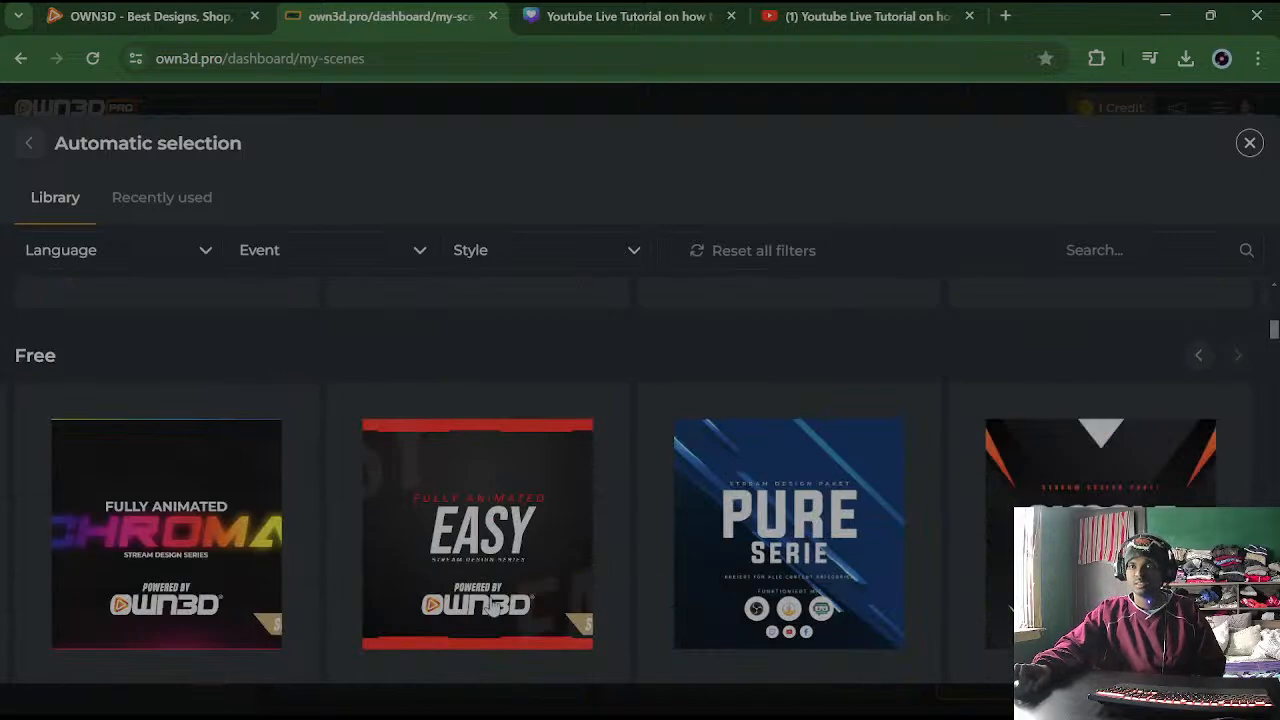
pyautogui.scroll(1, 491, 606)
pyautogui.scroll(1, 491, 604)
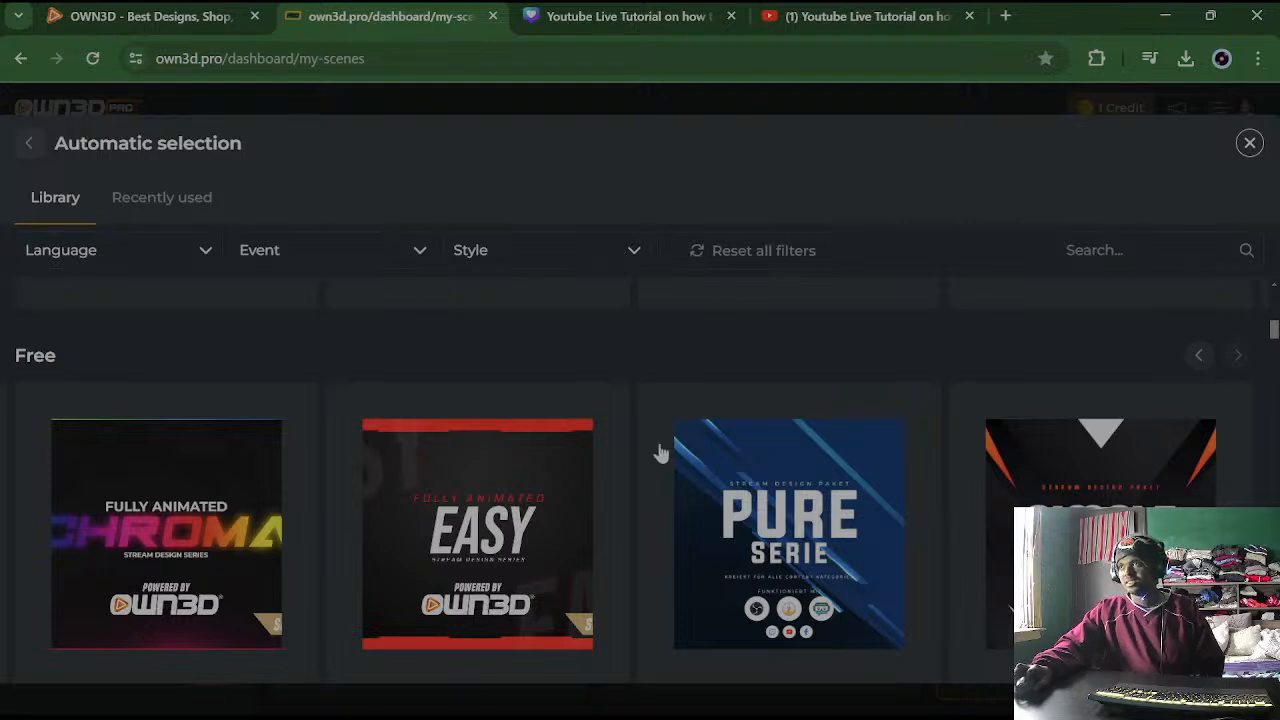
pyautogui.click(1199, 358)
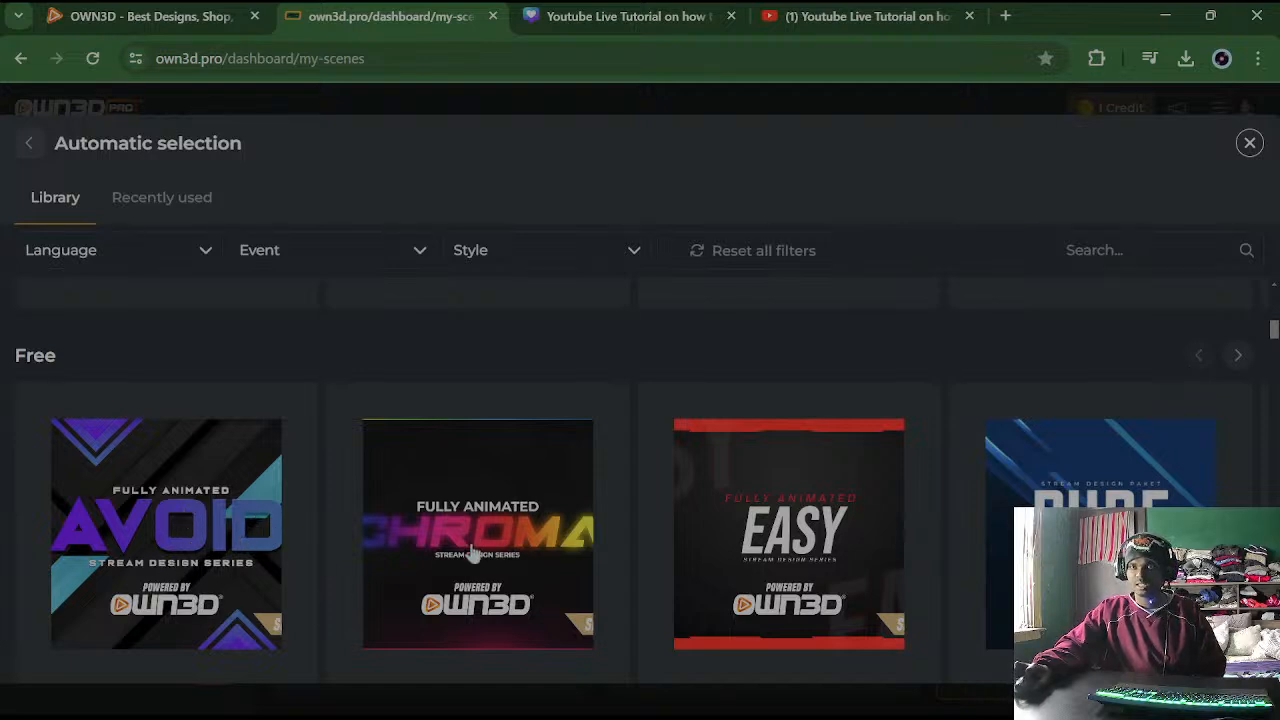
# Open the Simple series from the Free designs and preview its Alerts Showcase
pyautogui.click(1237, 356)
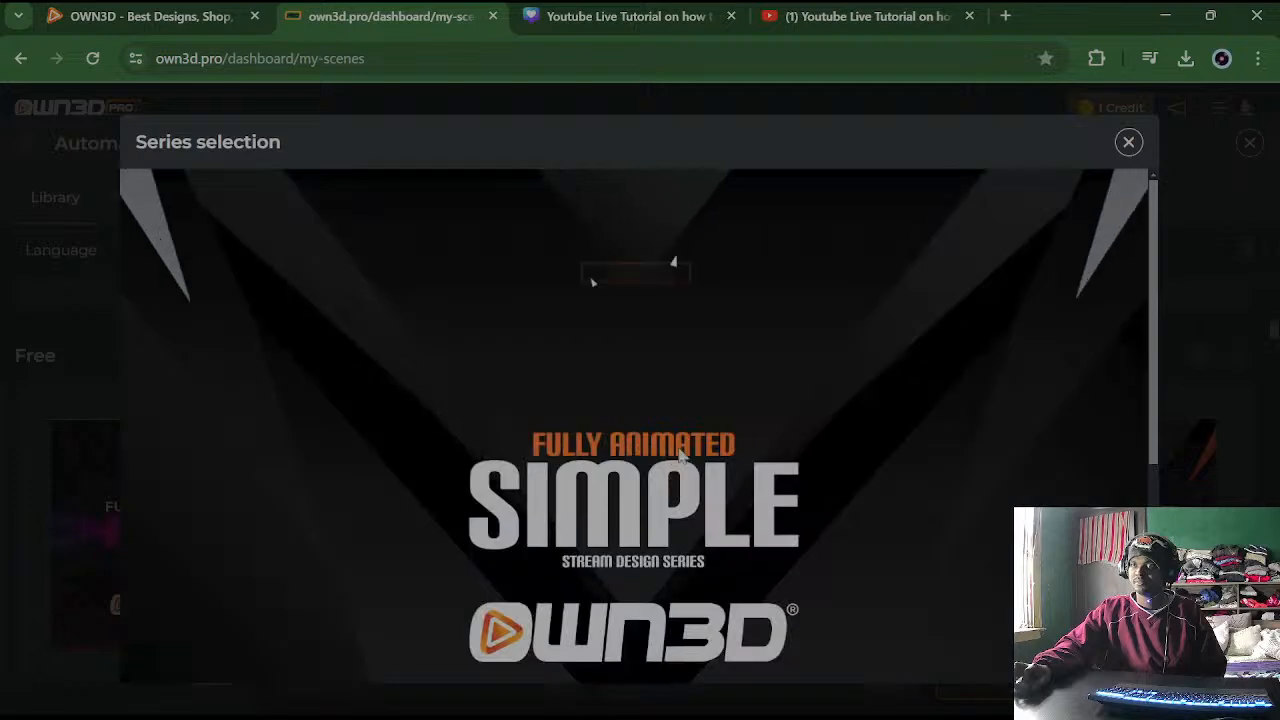
pyautogui.scroll(-3, 620, 455)
pyautogui.scroll(-1, 620, 455)
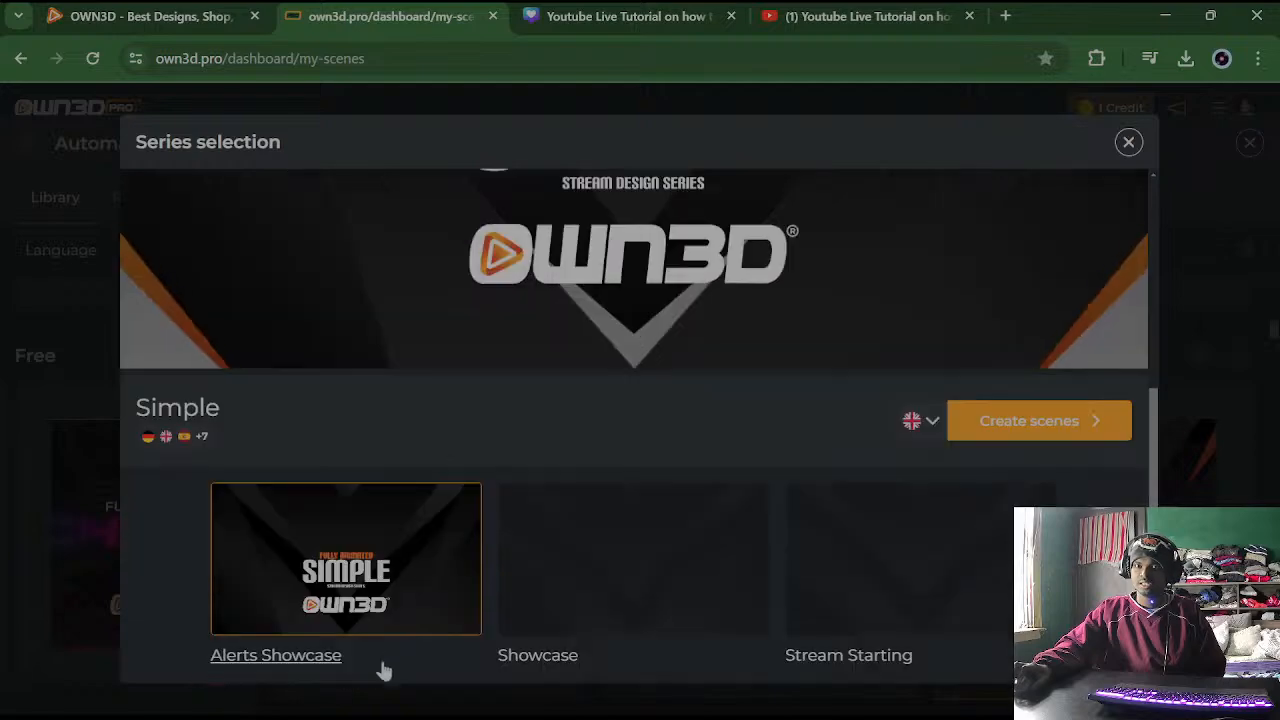
pyautogui.click(394, 549)
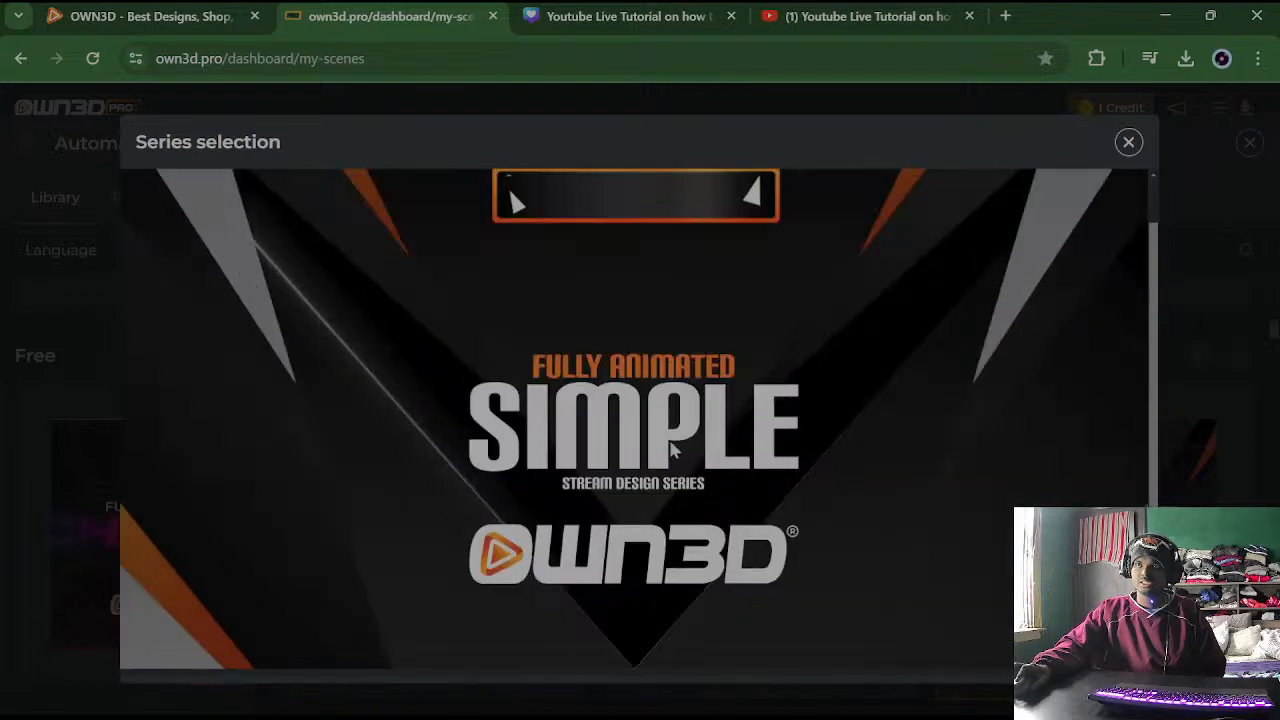
pyautogui.scroll(-2, 594, 517)
pyautogui.scroll(3, 606, 496)
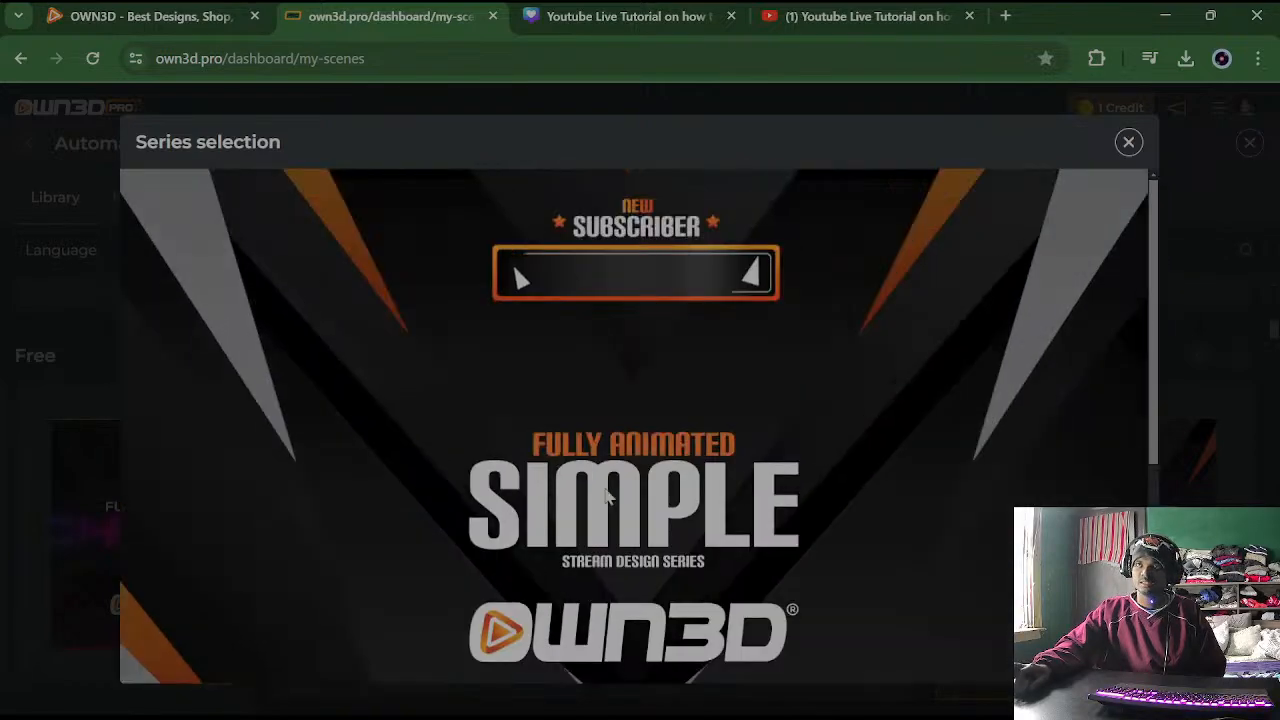
pyautogui.scroll(-4, 590, 485)
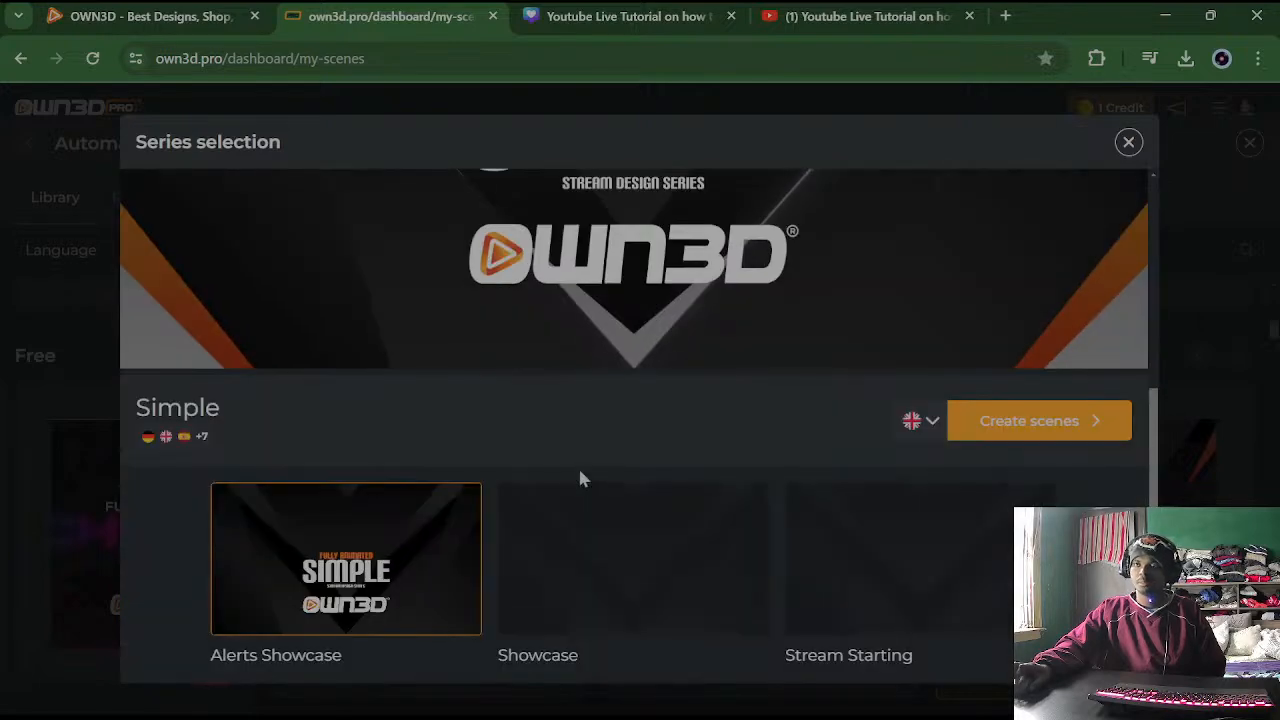
# Preview the Showcase and Stream Starting scenes of the Simple series
pyautogui.click(680, 573)
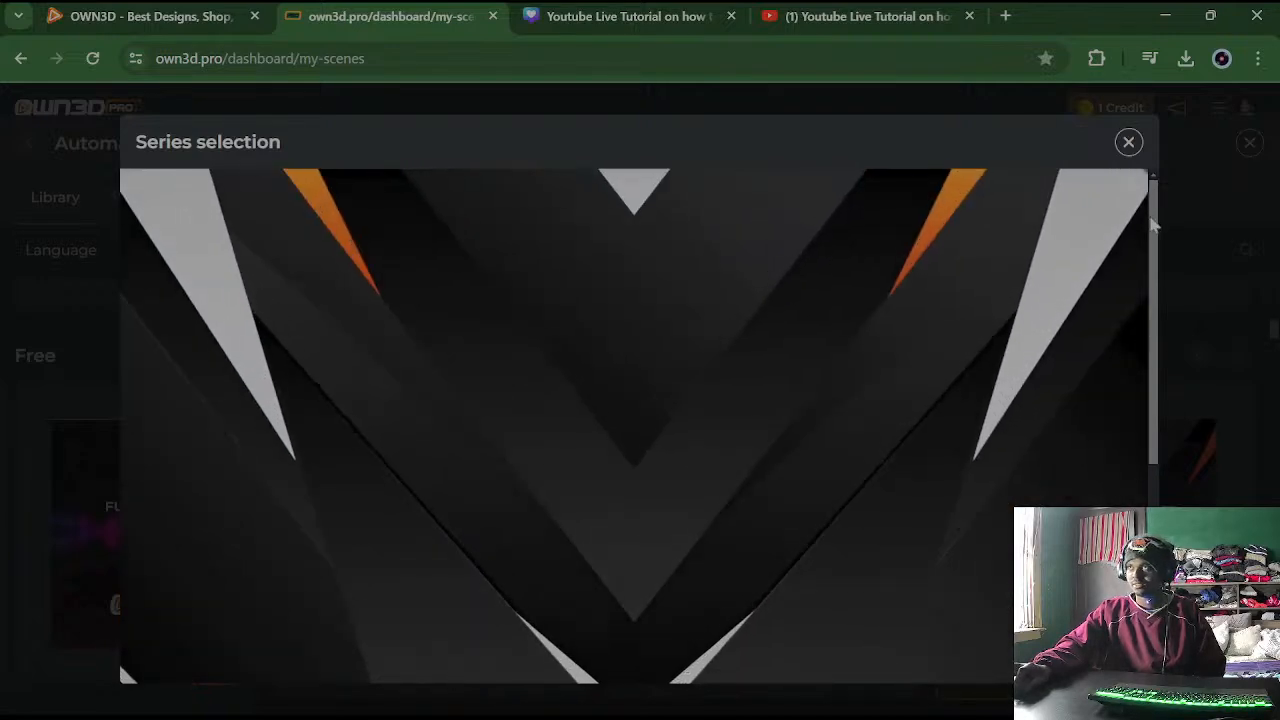
pyautogui.moveTo(1153, 225); pyautogui.dragTo(1177, 496)
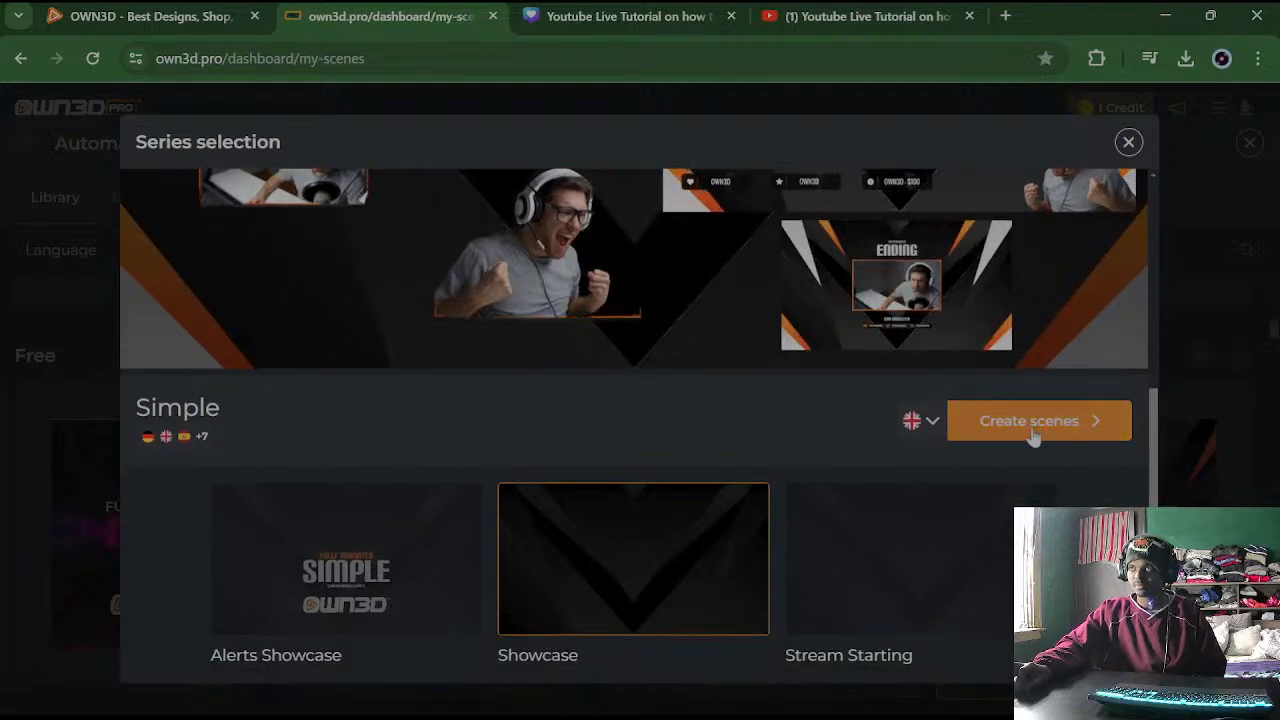
pyautogui.click(894, 591)
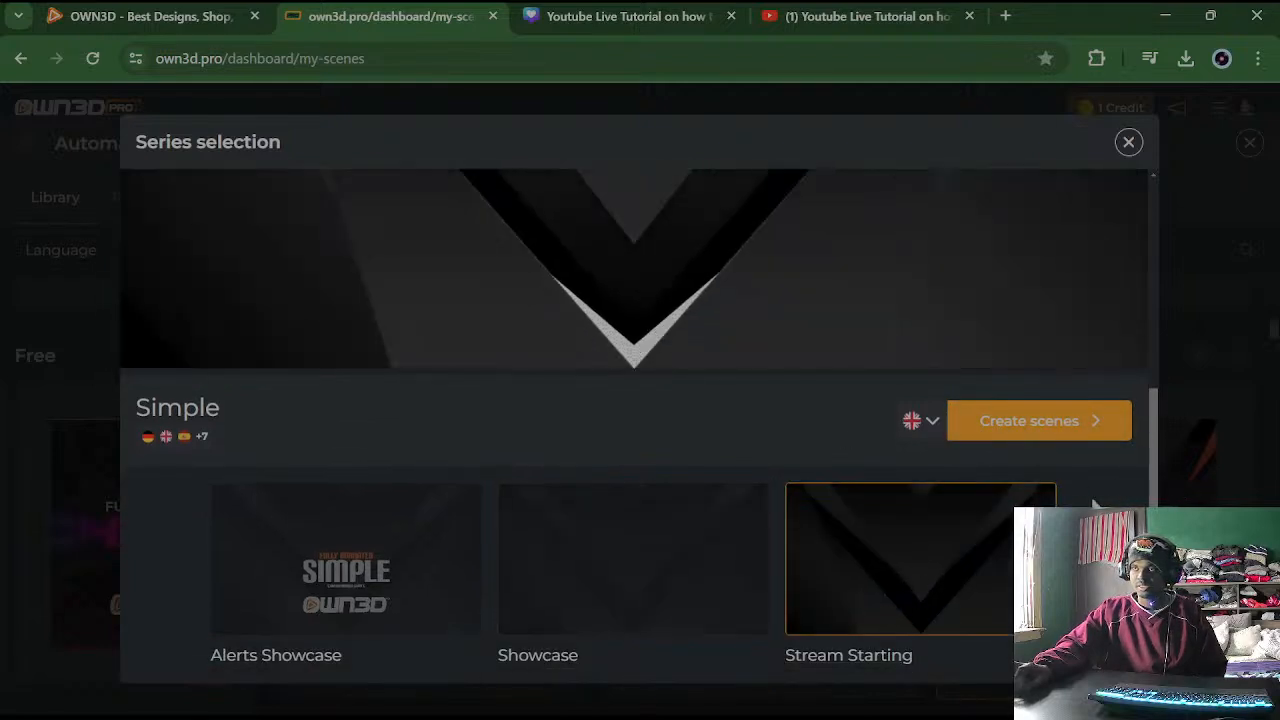
pyautogui.scroll(3, 902, 535)
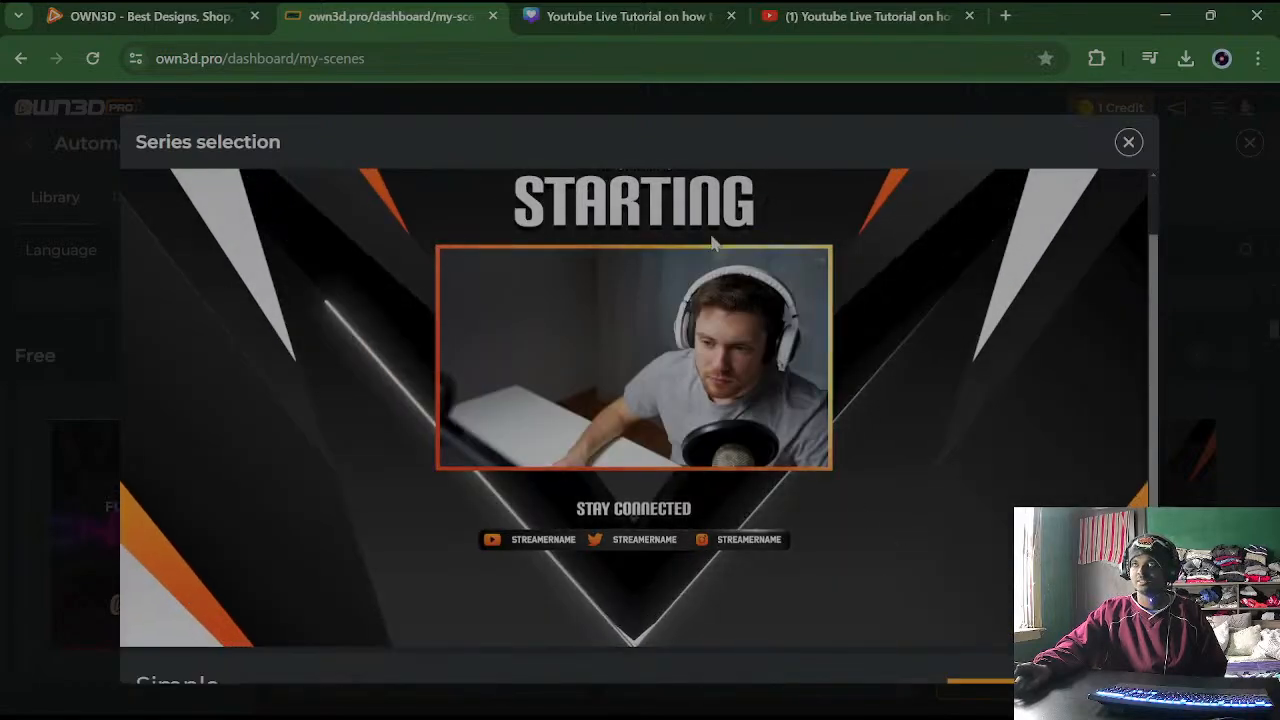
pyautogui.scroll(-3, 894, 395)
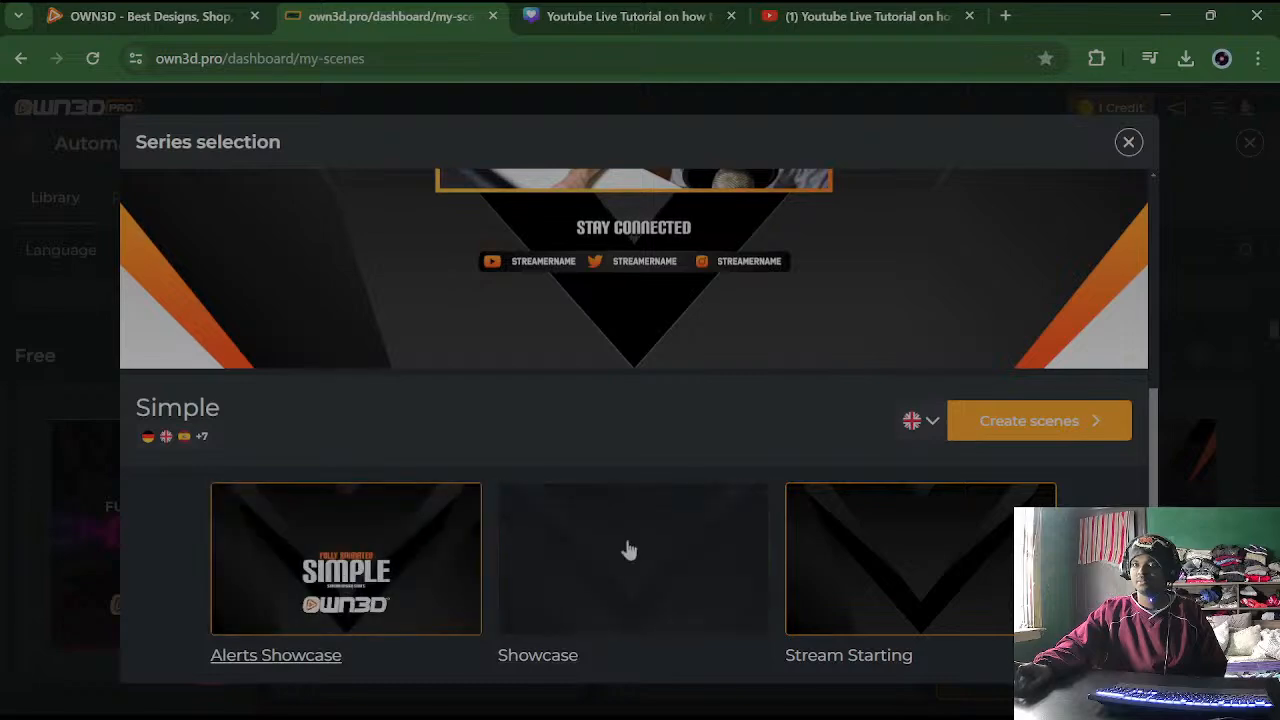
# Start creating scenes from the Simple series in English
pyautogui.scroll(3, 760, 431)
pyautogui.scroll(-3, 966, 498)
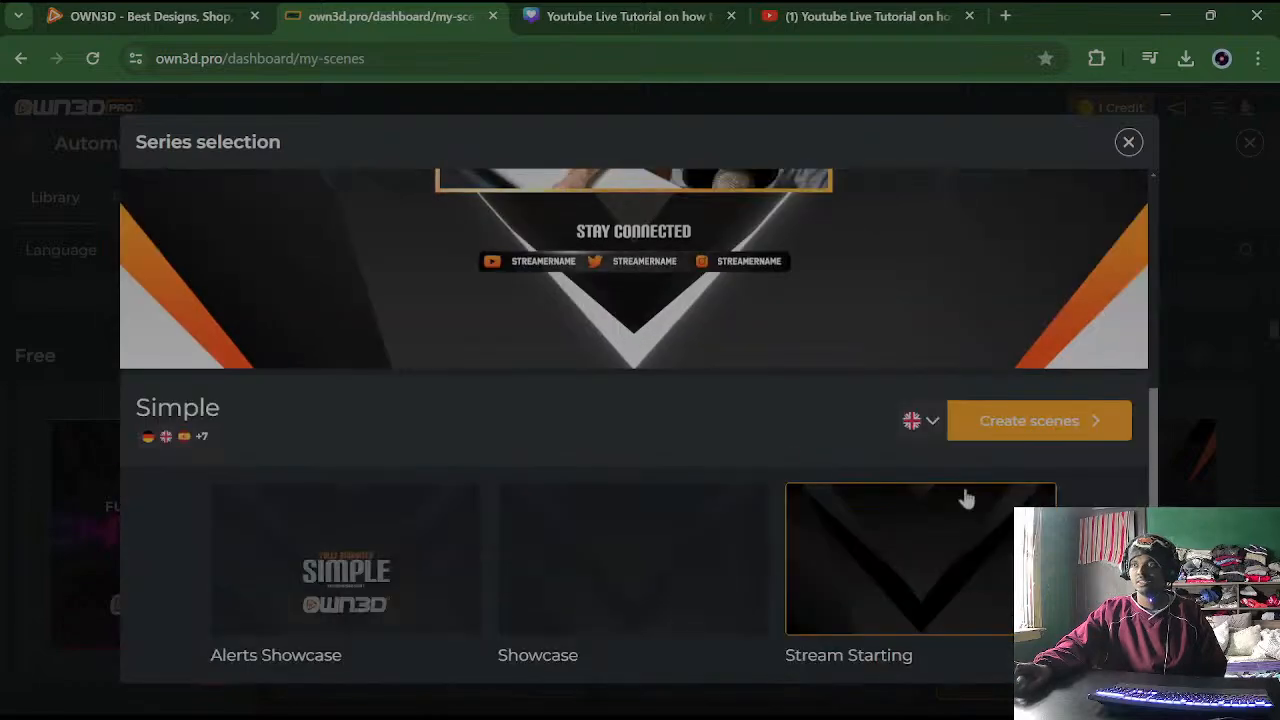
pyautogui.click(1038, 428)
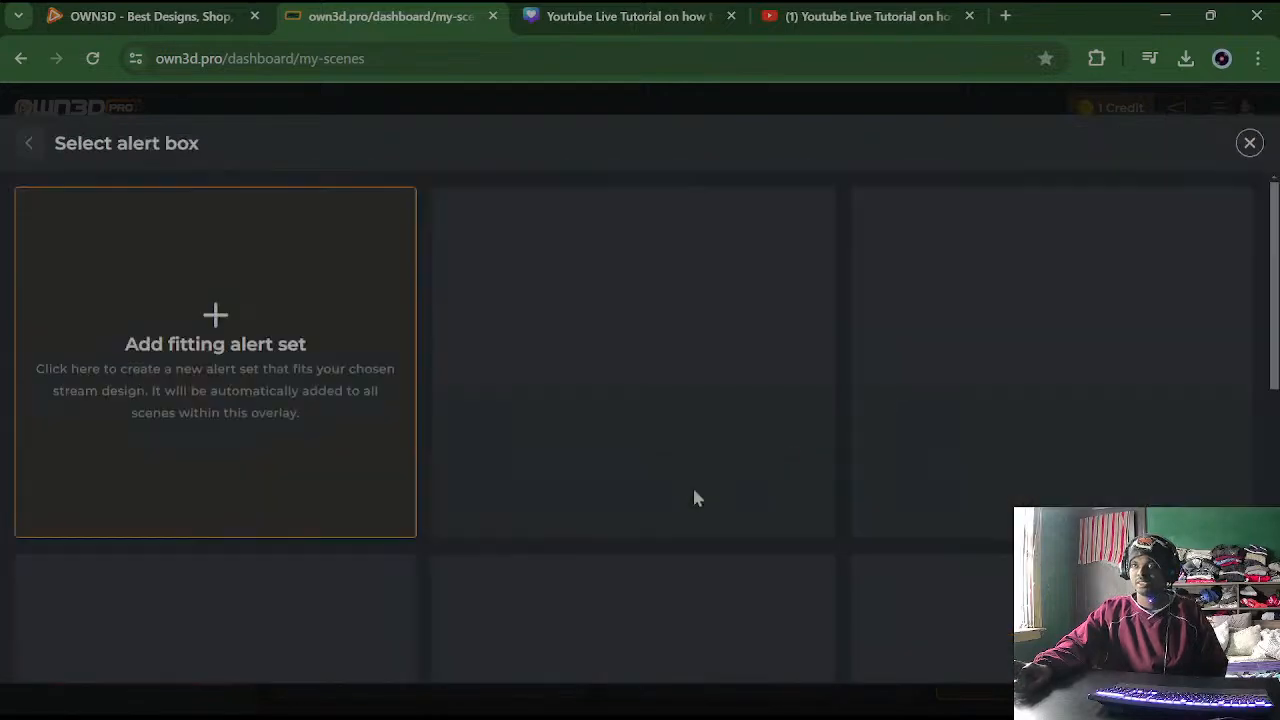
# Browse the existing alert sets that can be used for the new Simple scenes
pyautogui.scroll(-3, 680, 465)
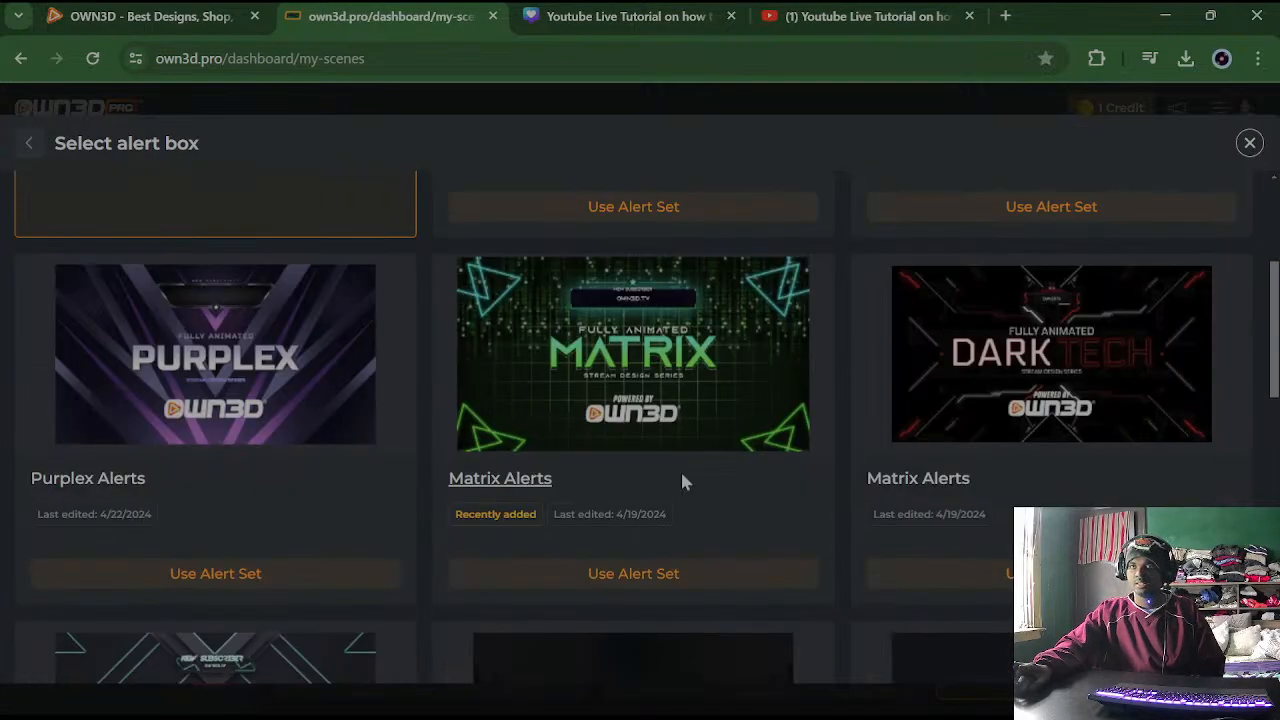
pyautogui.scroll(-10, 682, 482)
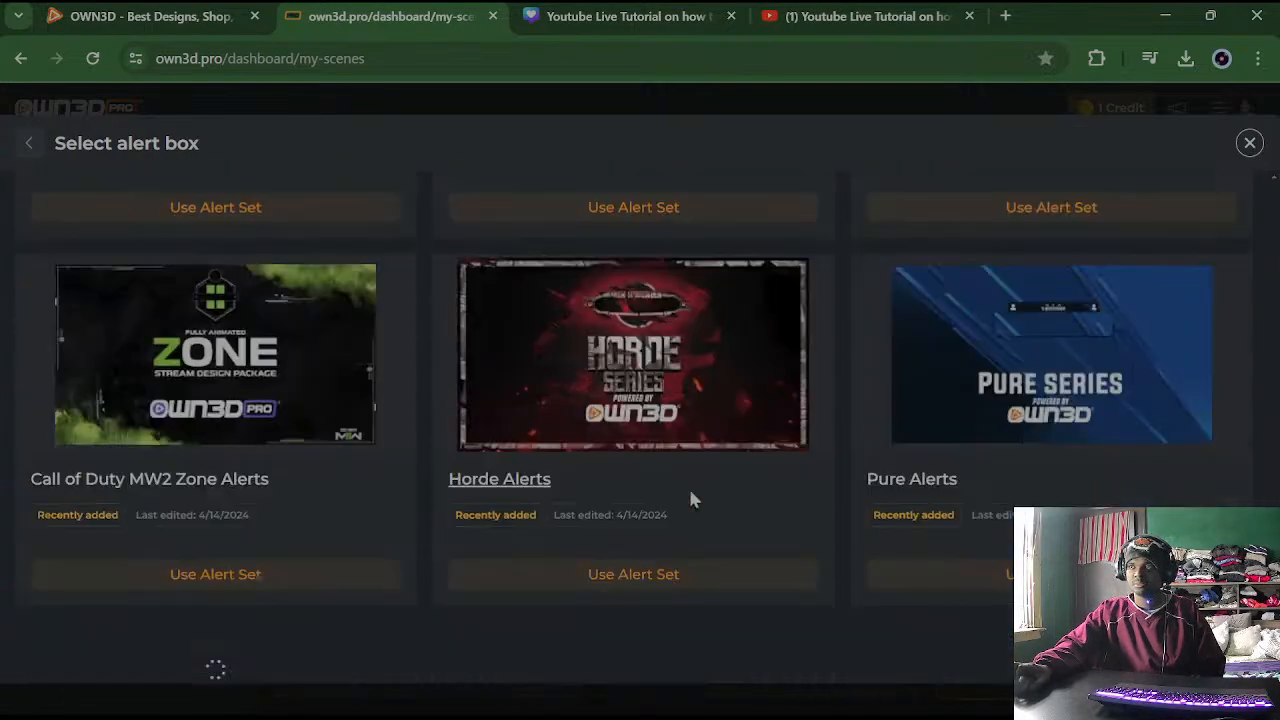
pyautogui.scroll(-10, 690, 500)
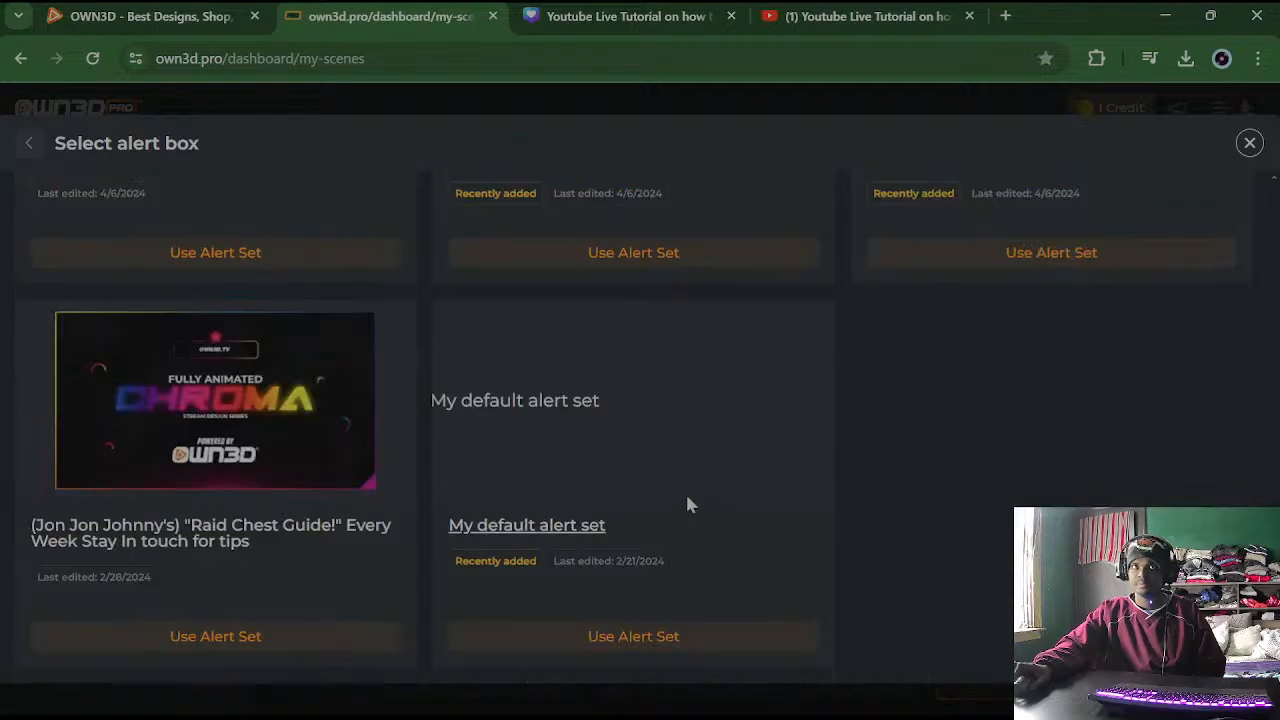
pyautogui.scroll(15, 686, 505)
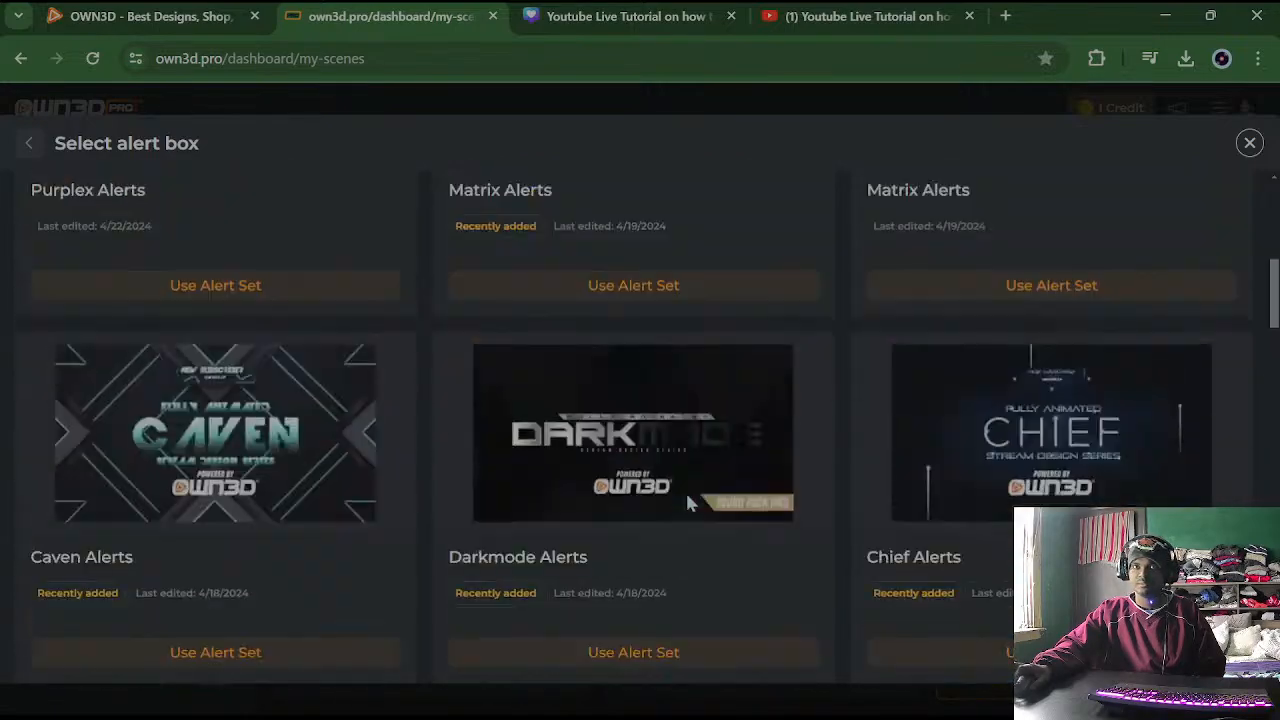
pyautogui.scroll(5, 688, 503)
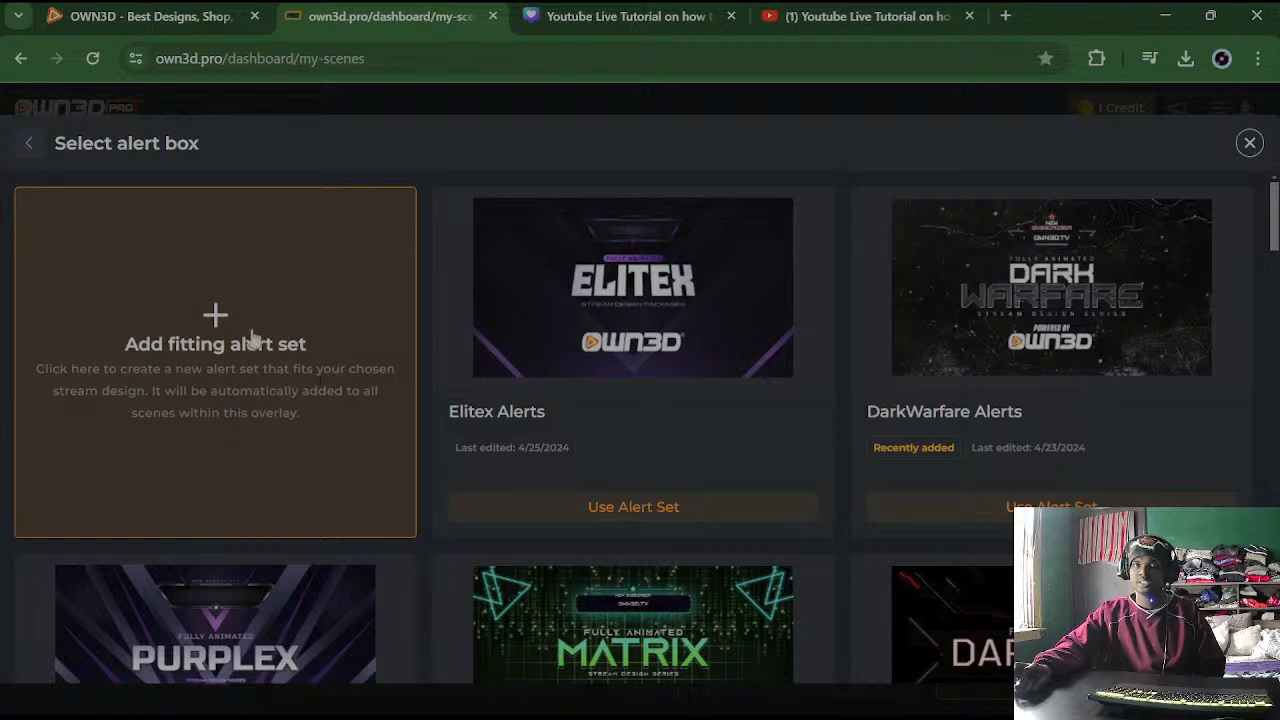
# Look for Simple Alerts among the existing sets, but add a new fitting alert set for the Simple scenes instead
pyautogui.scroll(-15, 265, 393)
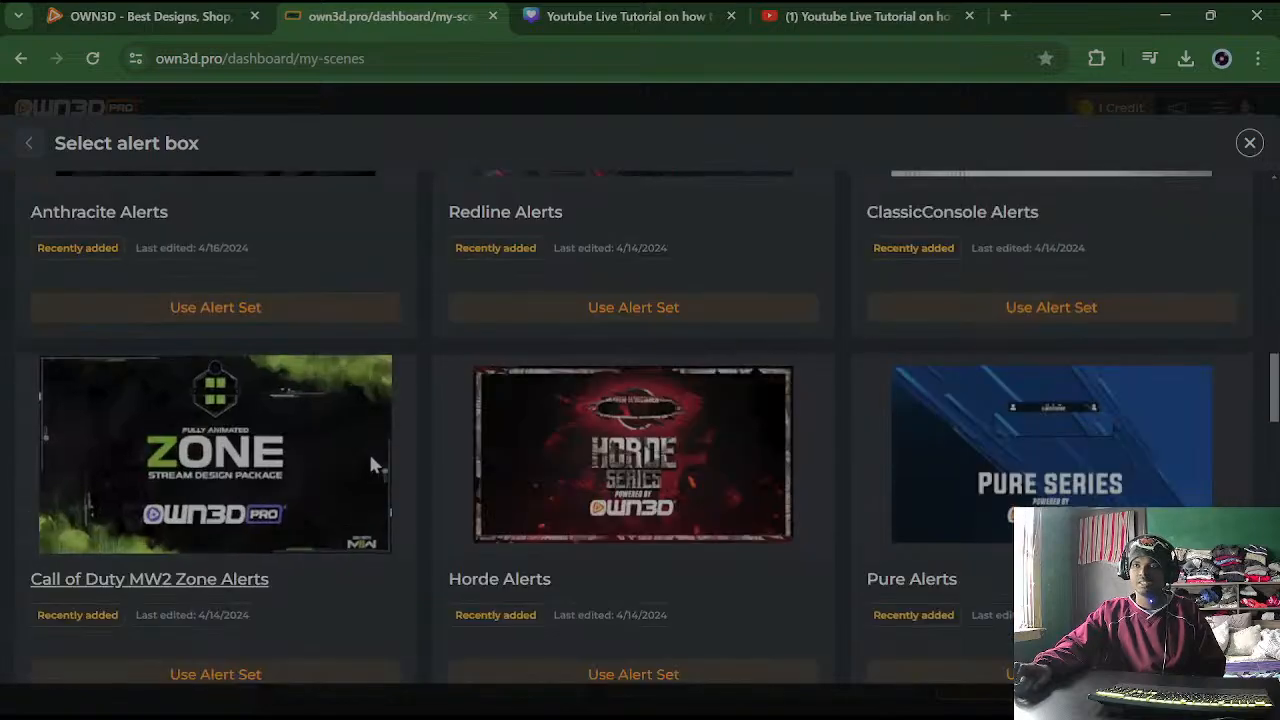
pyautogui.scroll(-5, 370, 467)
pyautogui.scroll(-3, 370, 467)
pyautogui.scroll(3, 370, 467)
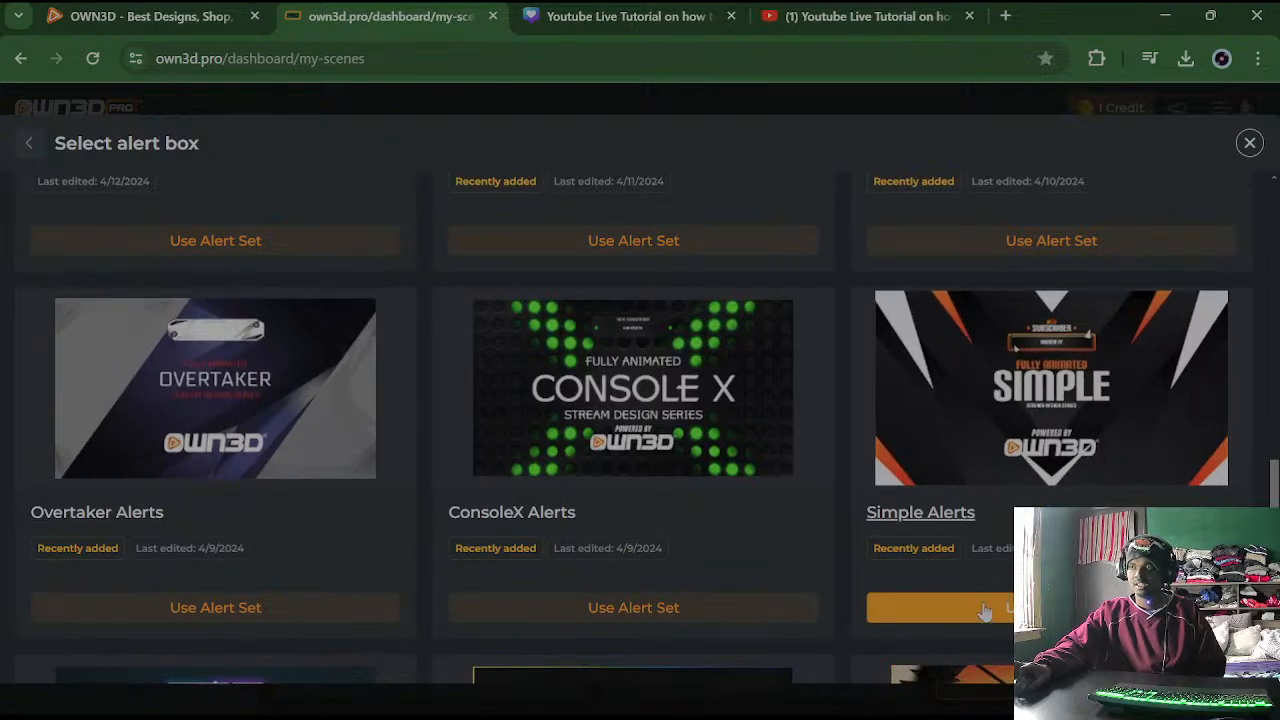
pyautogui.scroll(6, 757, 520)
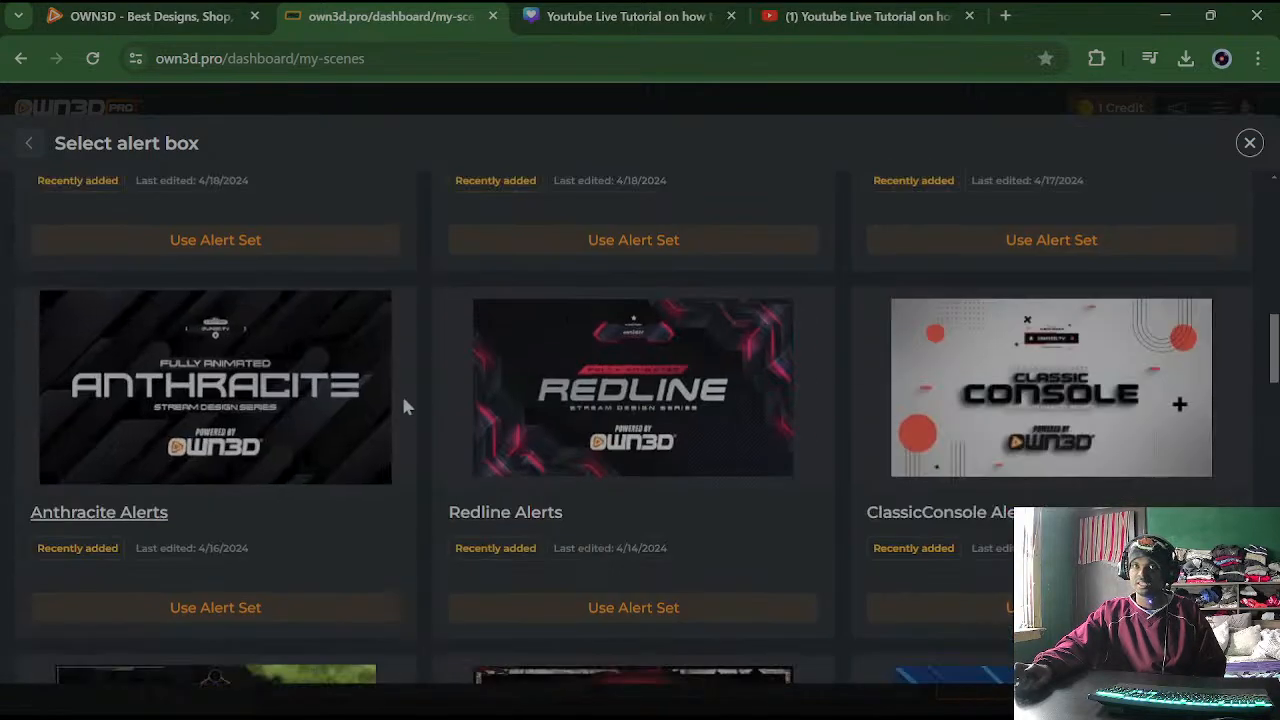
pyautogui.scroll(10, 405, 405)
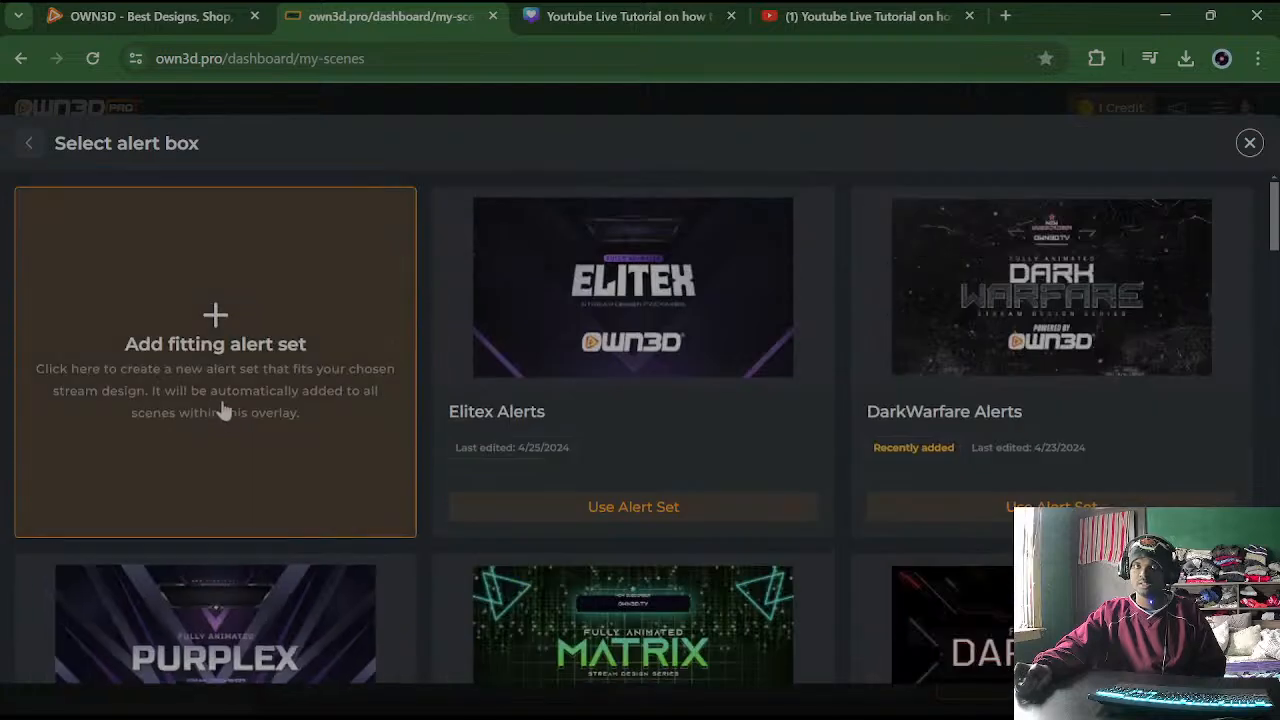
pyautogui.click(222, 410)
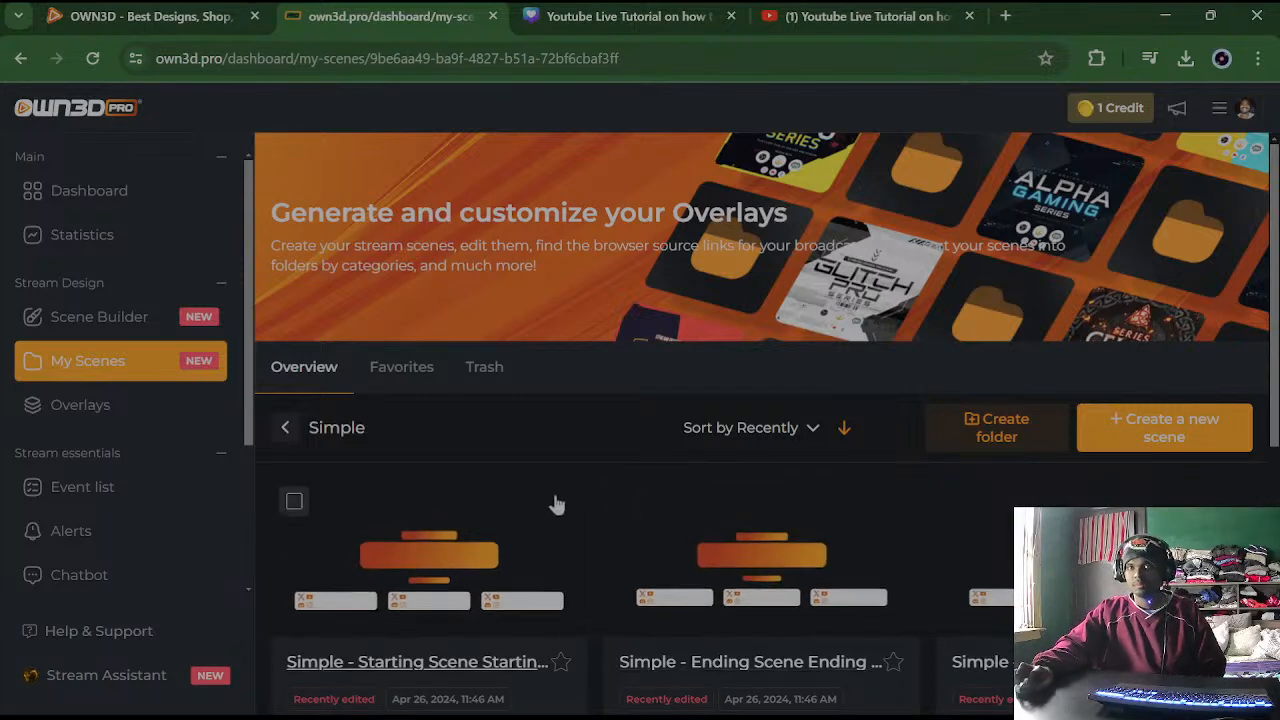
# Examine the generated Starting, Ending, BRB, Overlay and Talking scenes in the Simple folder
pyautogui.scroll(-2, 491, 480)
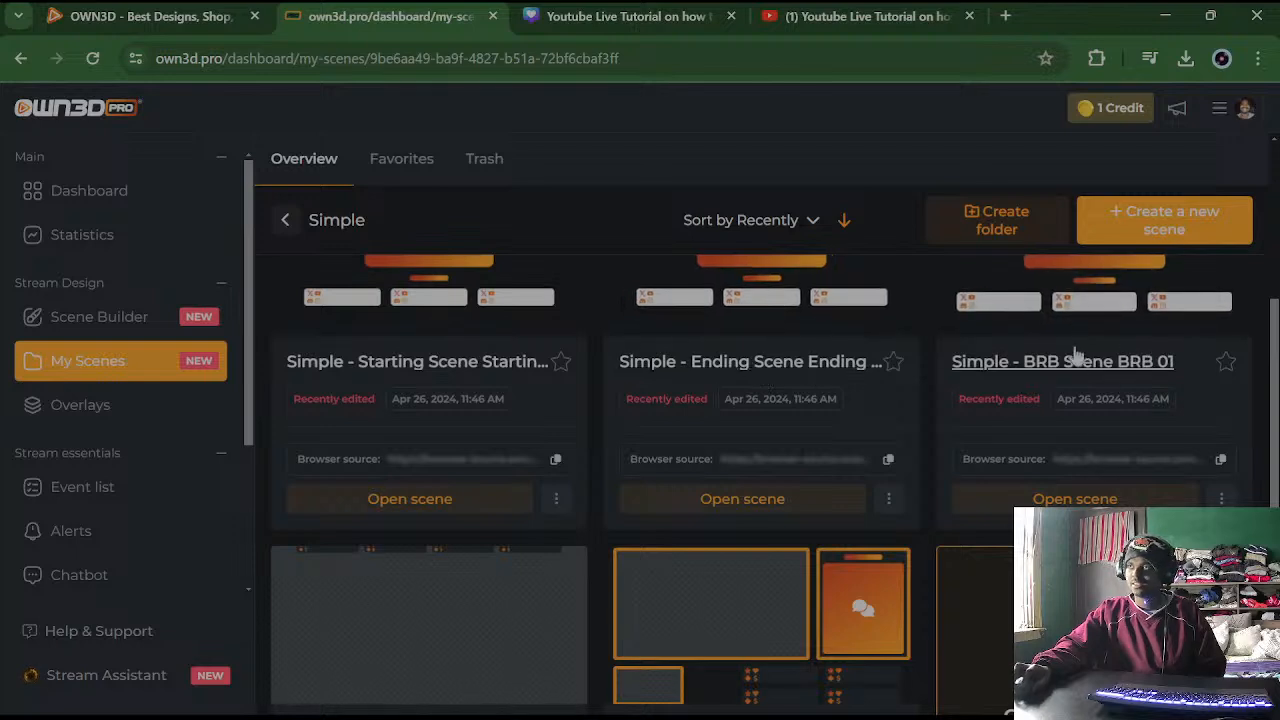
pyautogui.scroll(-2, 460, 540)
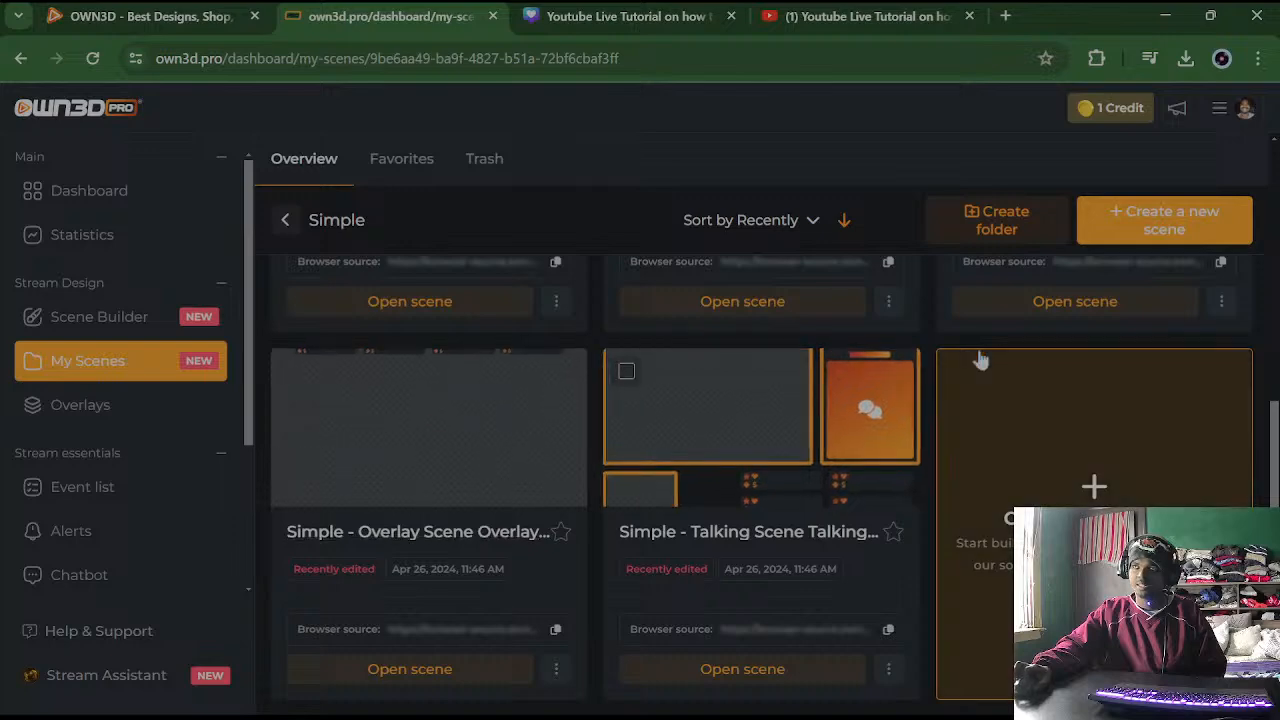
pyautogui.scroll(1, 1078, 381)
pyautogui.scroll(2, 1078, 381)
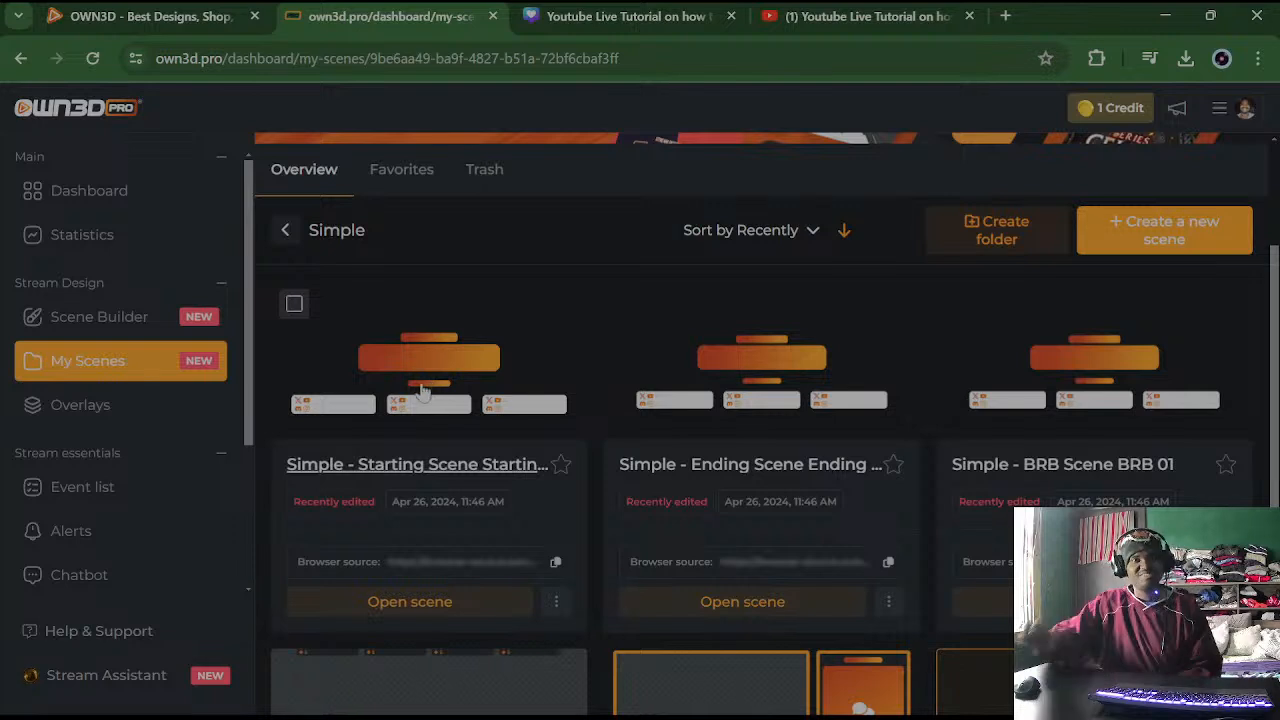
pyautogui.scroll(-1, 448, 432)
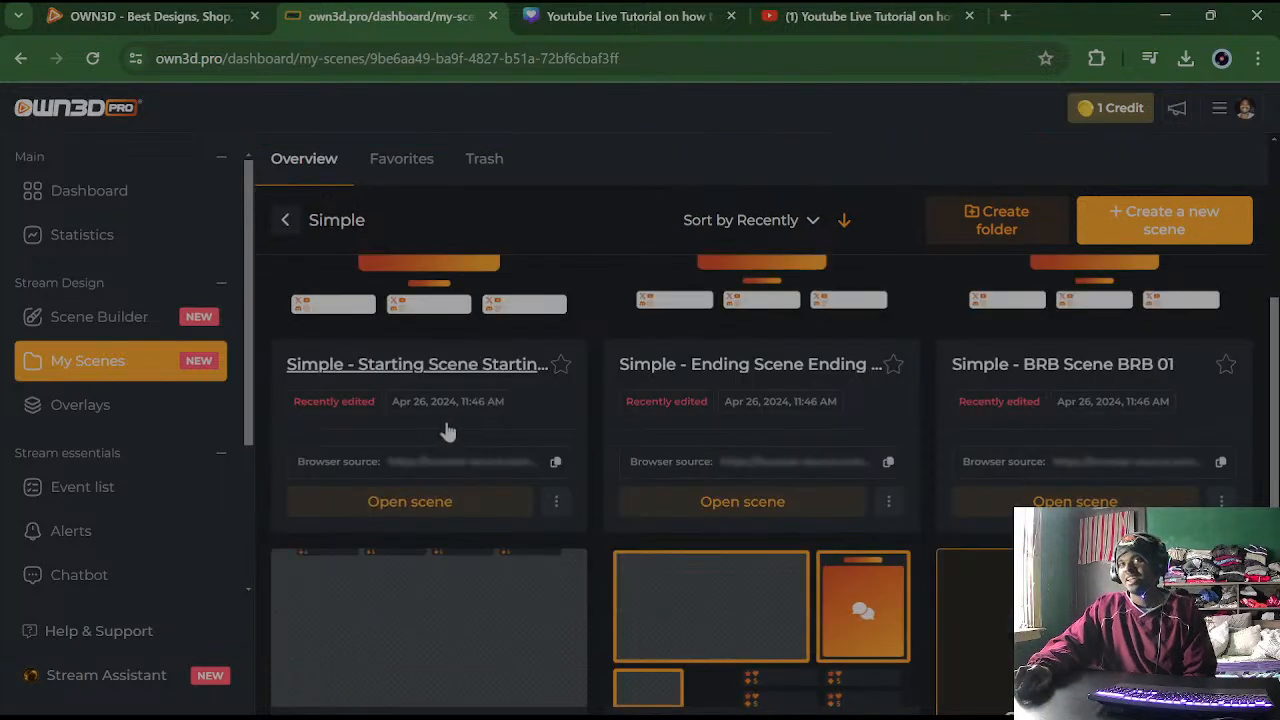
pyautogui.scroll(-2, 448, 432)
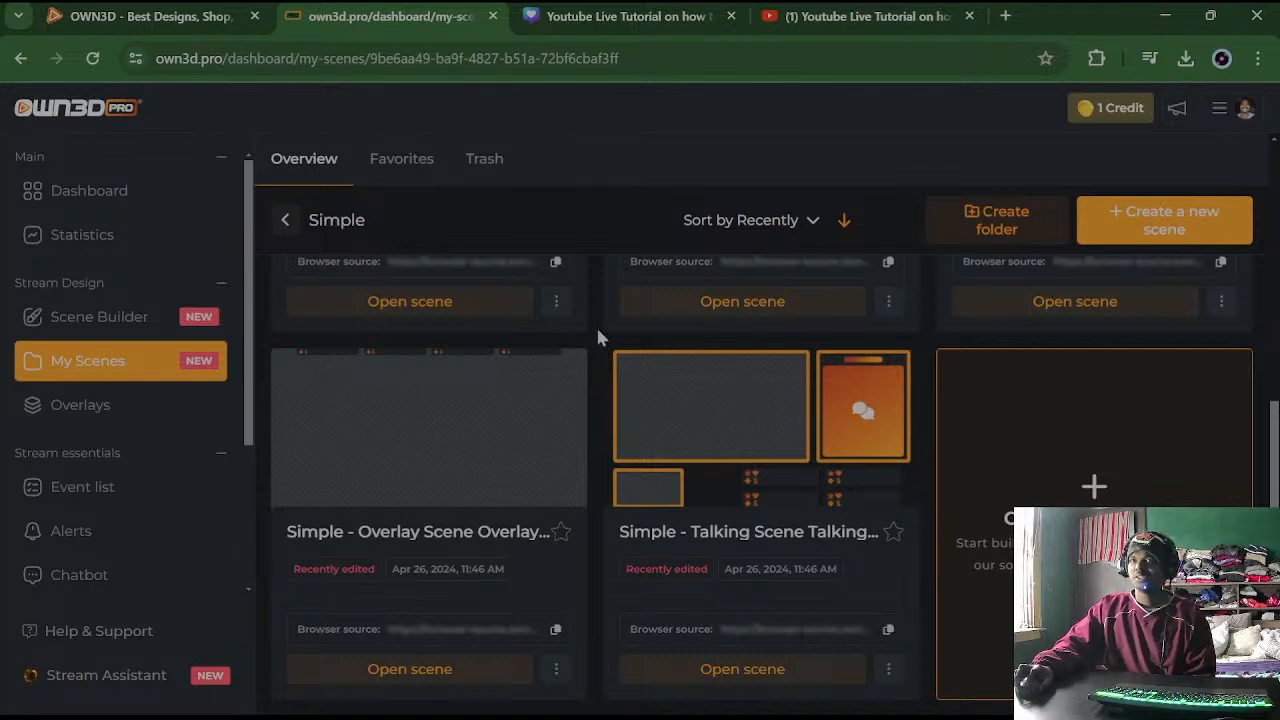
pyautogui.scroll(5, 600, 337)
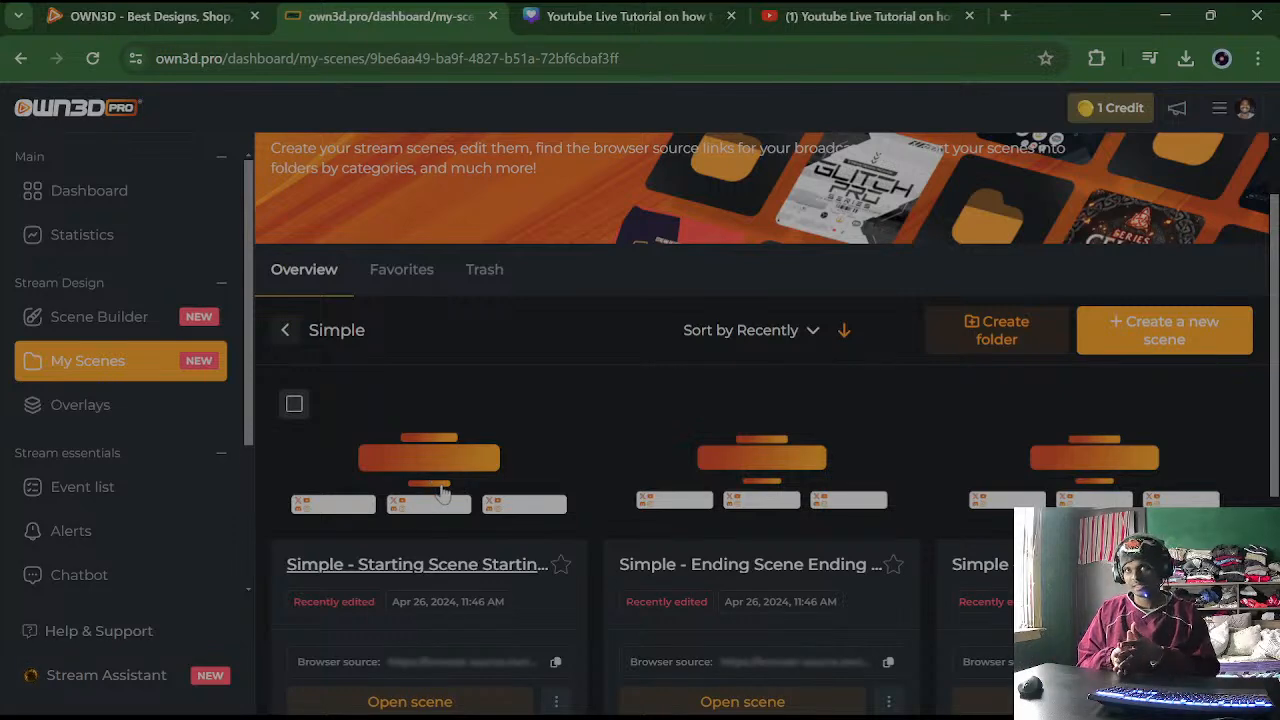
# Open the Simple Starting scene for editing and inspect the text settings of the X handle
pyautogui.click(443, 490)
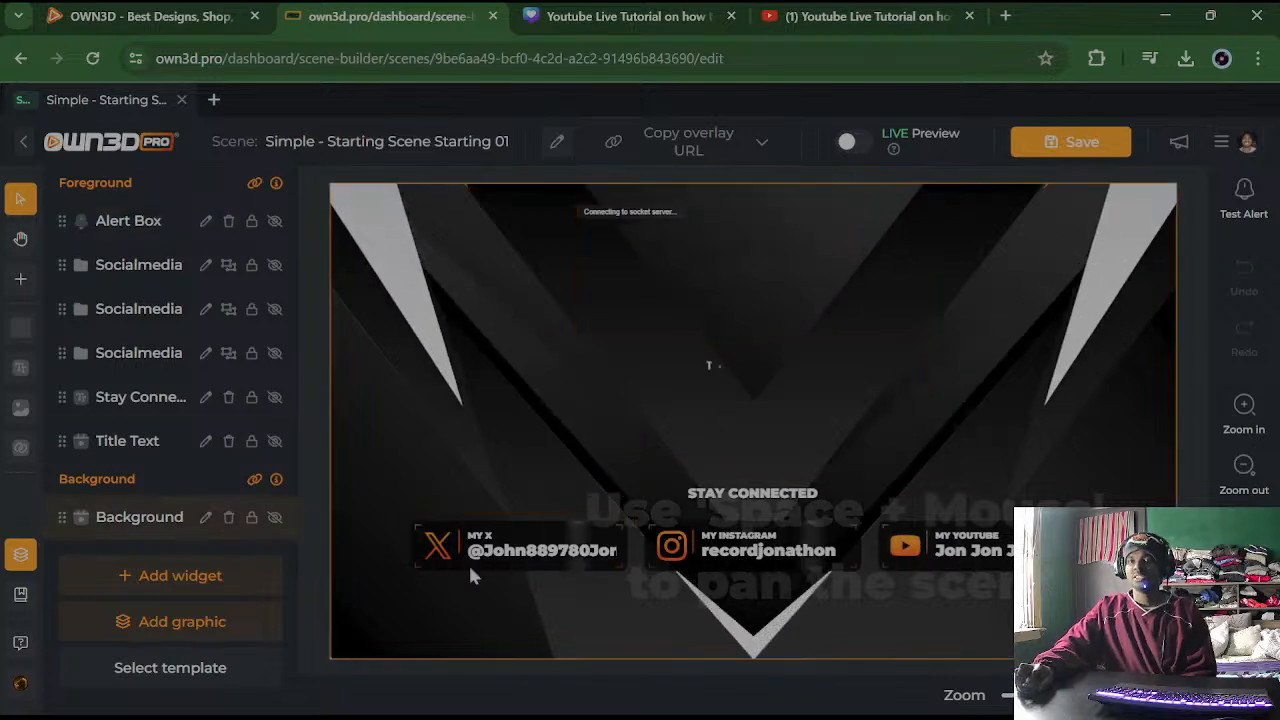
pyautogui.click(536, 558)
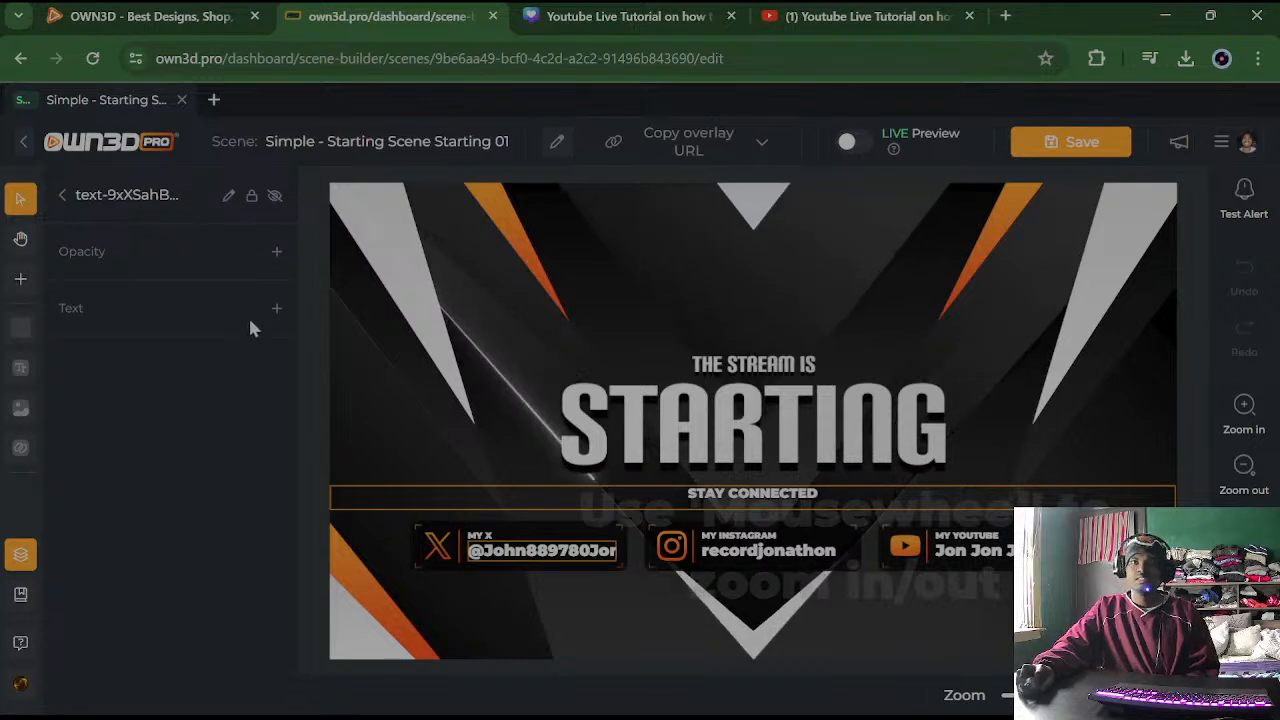
pyautogui.click(523, 551)
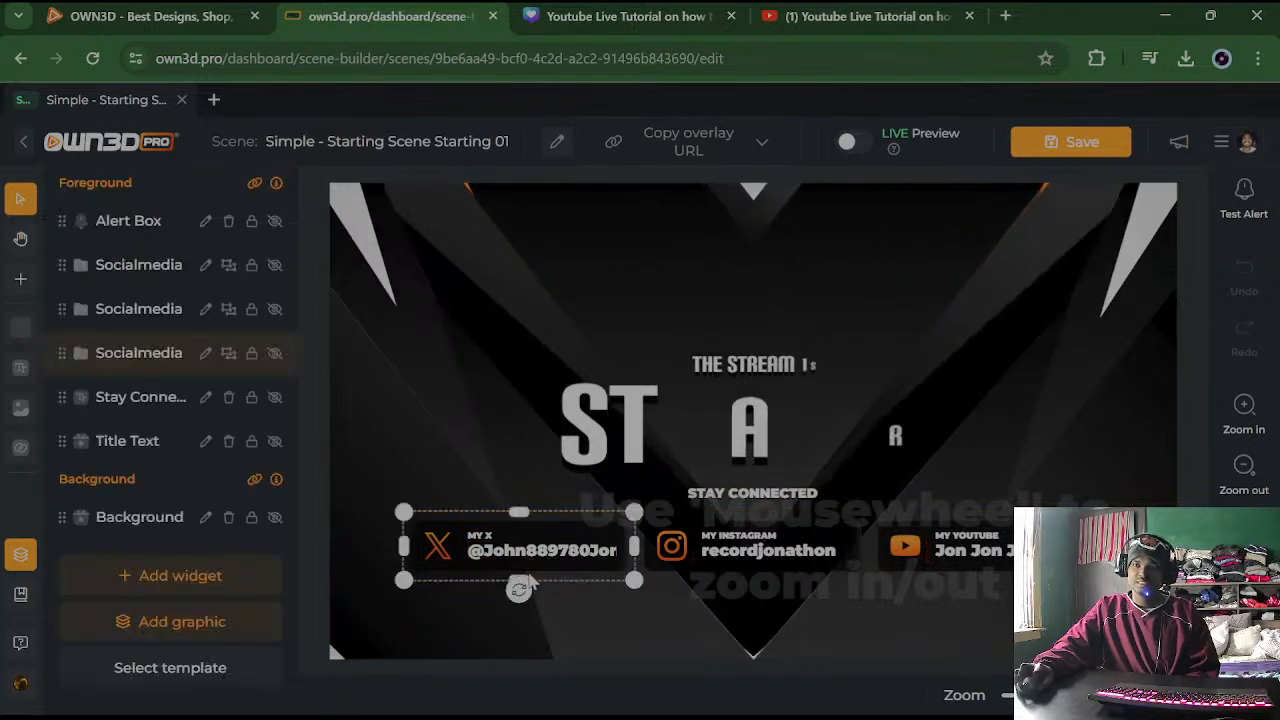
pyautogui.click(550, 555)
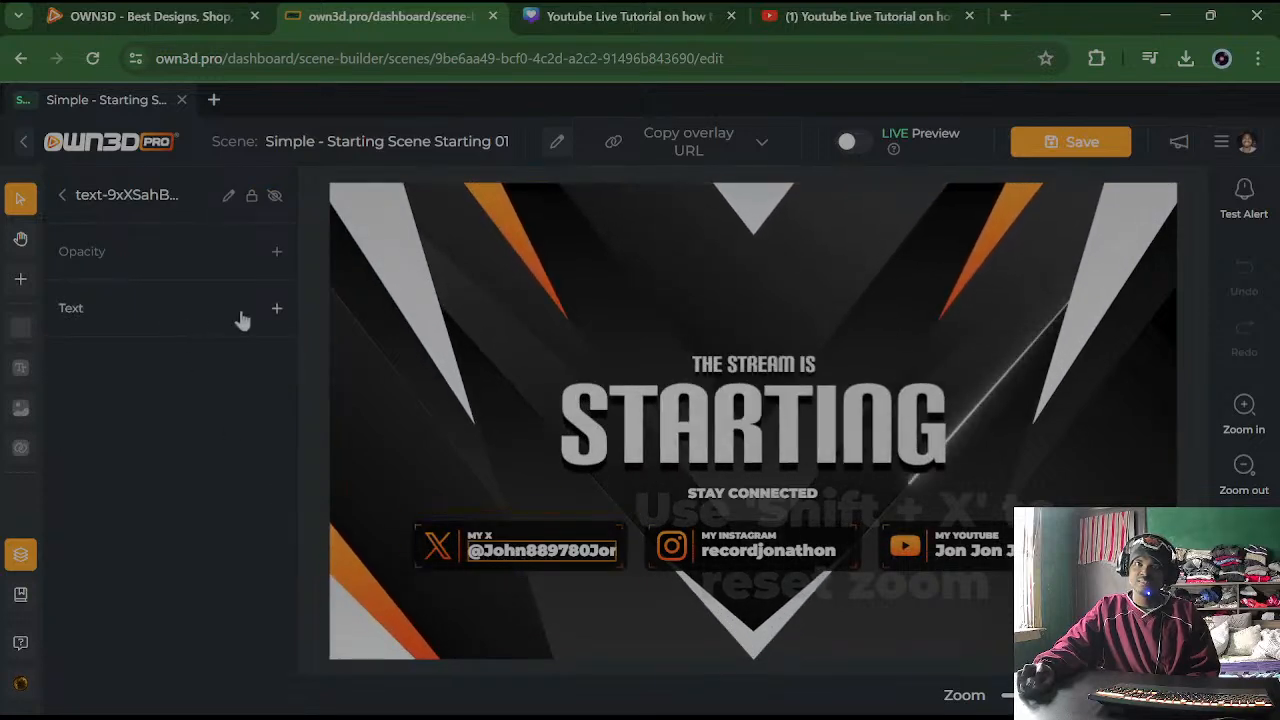
pyautogui.click(277, 309)
pyautogui.click(214, 397)
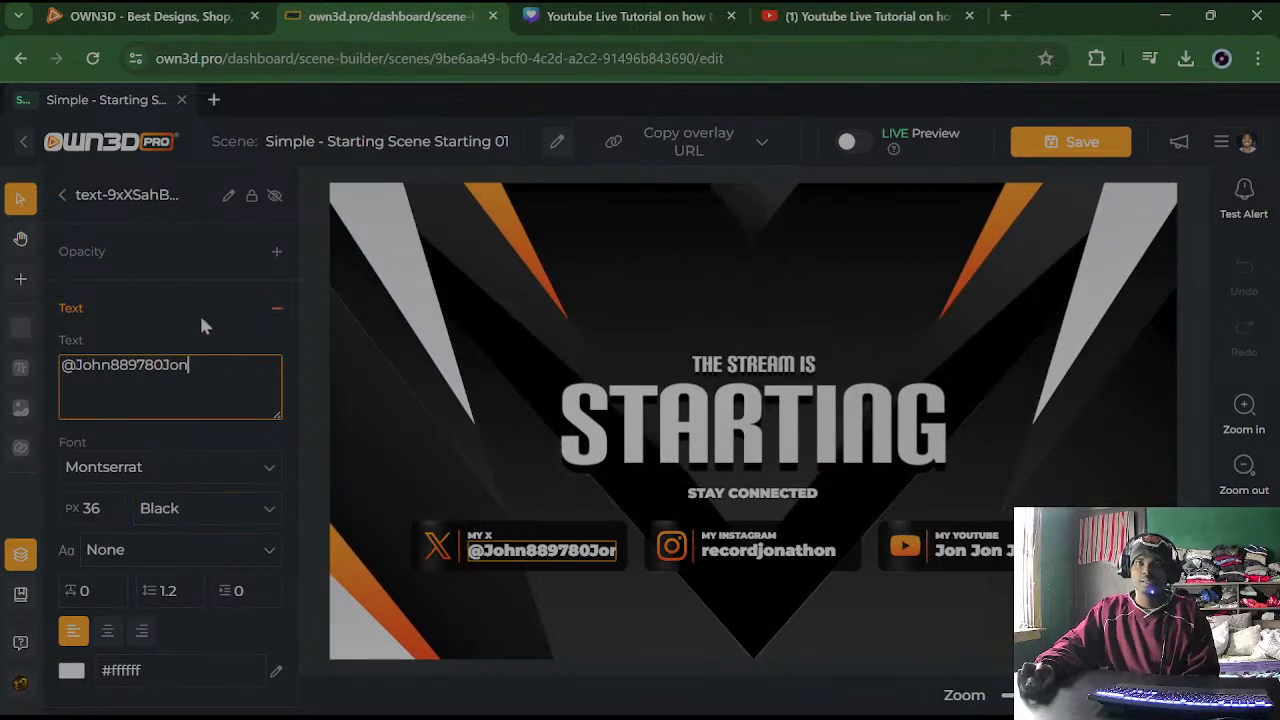
pyautogui.click(63, 197)
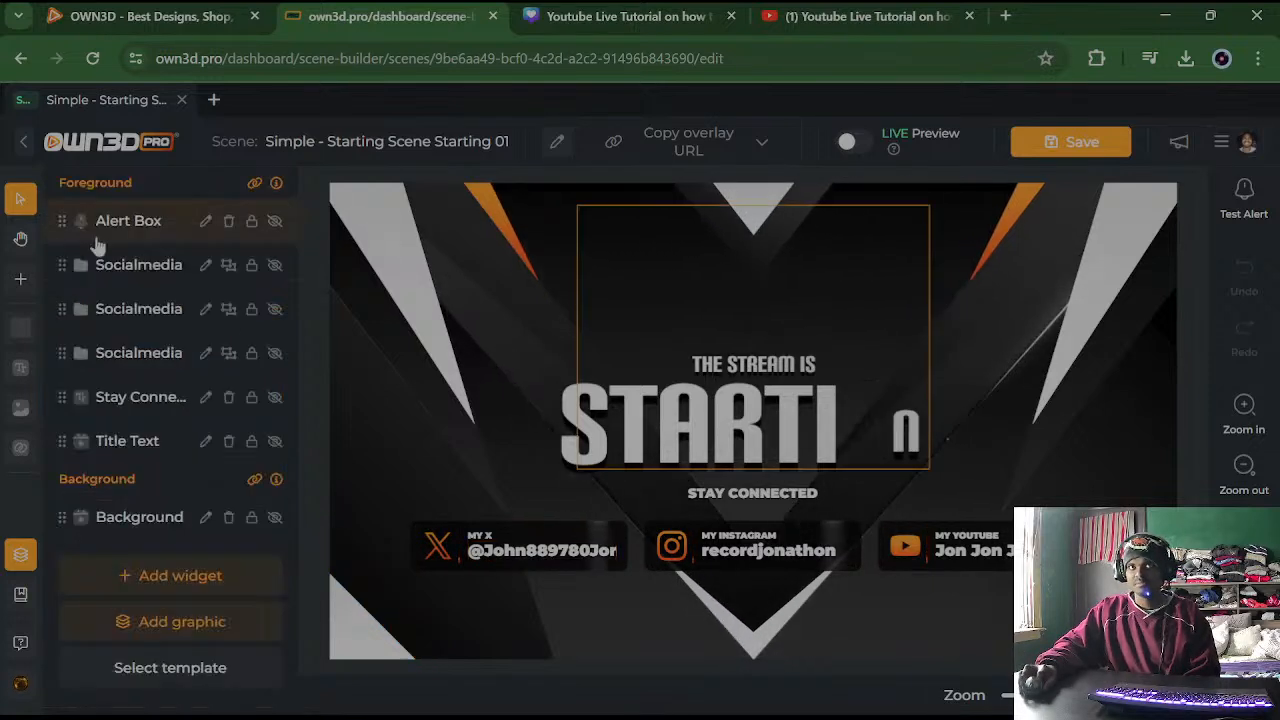
# Open the text settings of the Instagram handle and of the YouTube channel name
pyautogui.click(785, 560)
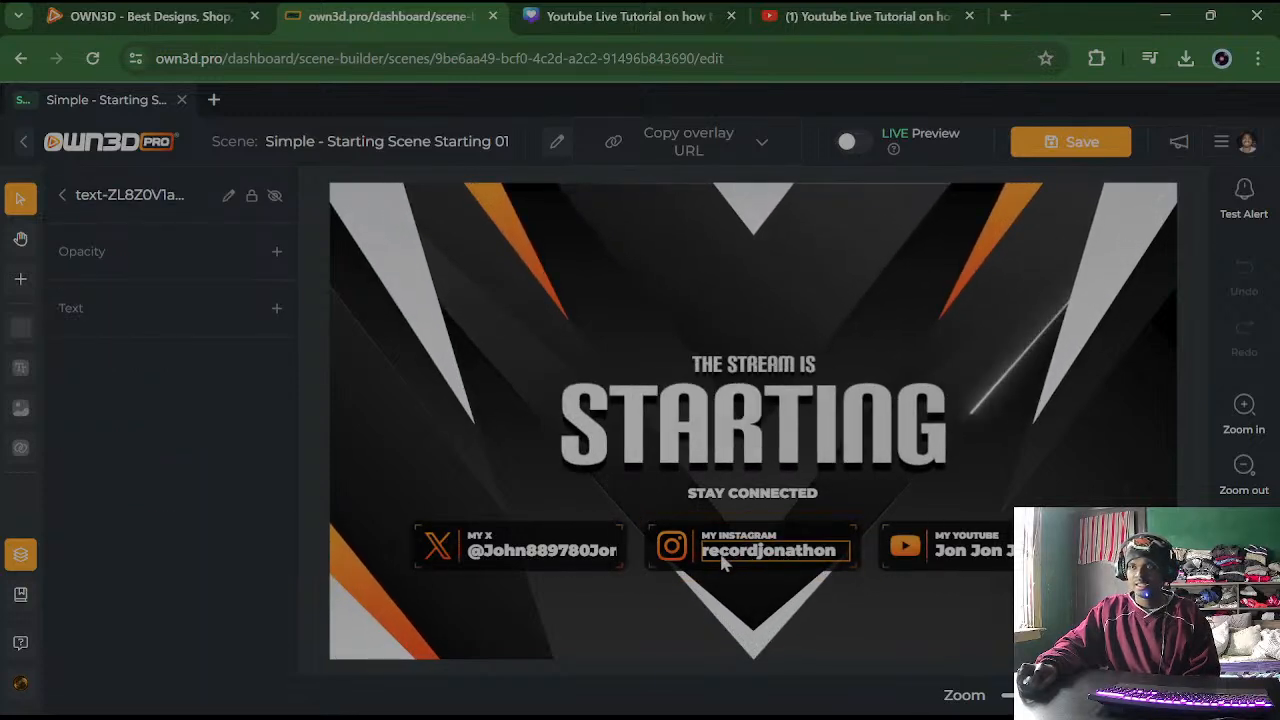
pyautogui.click(238, 312)
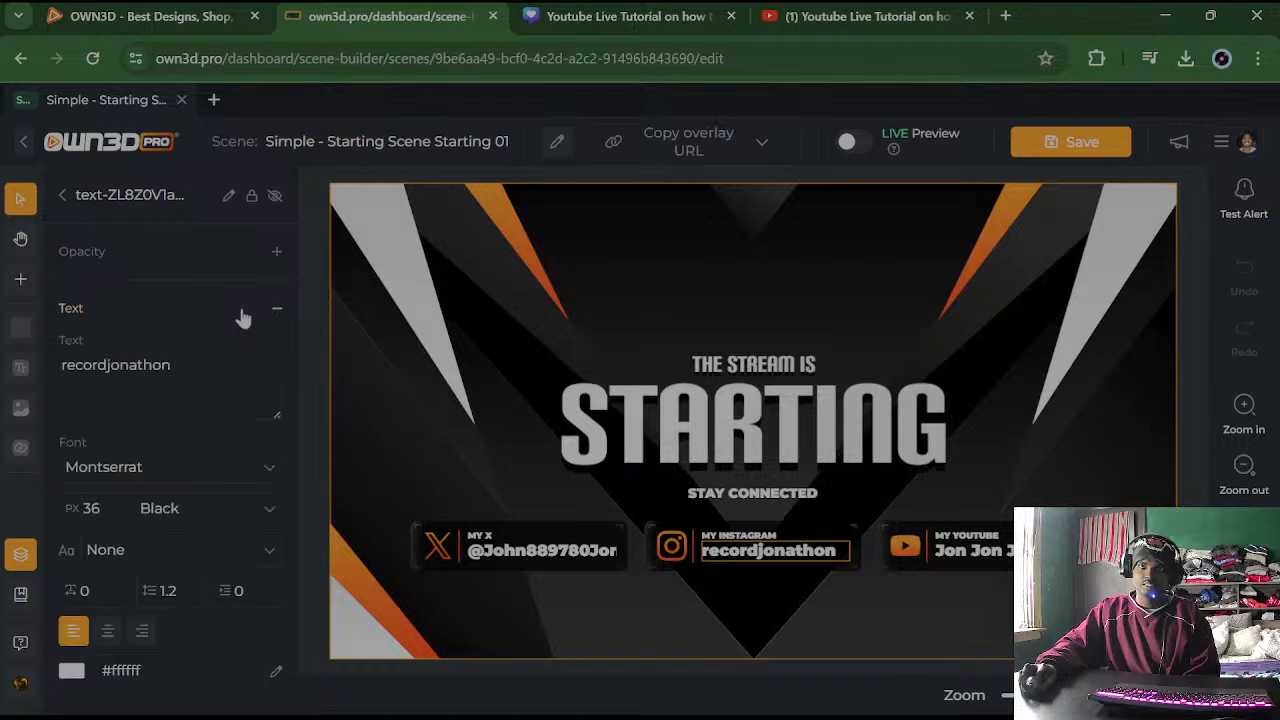
pyautogui.click(196, 367)
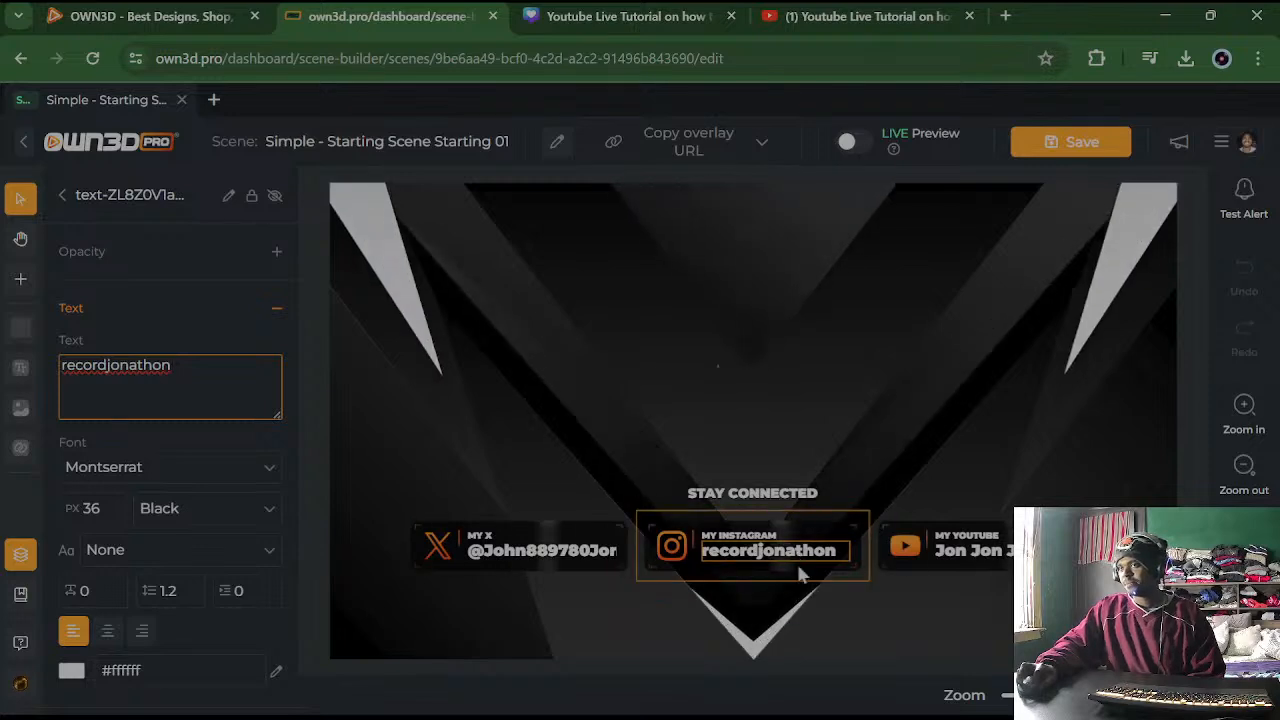
pyautogui.click(800, 605)
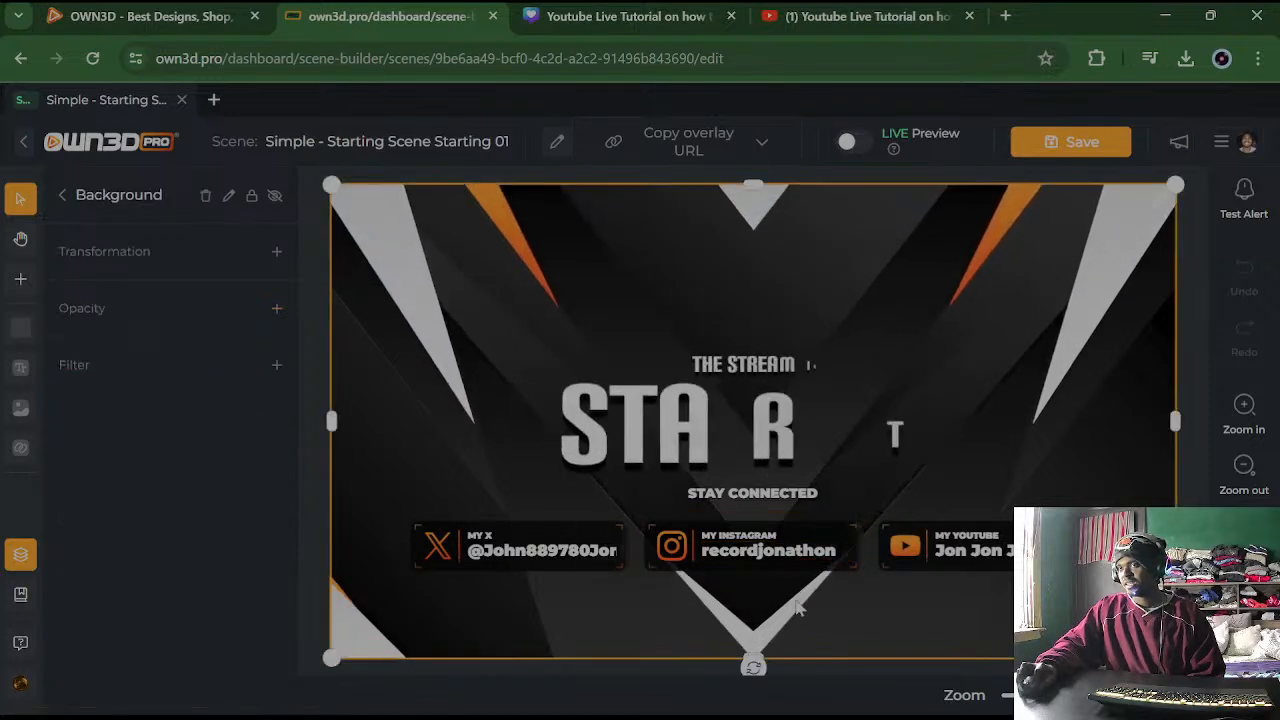
pyautogui.click(970, 552)
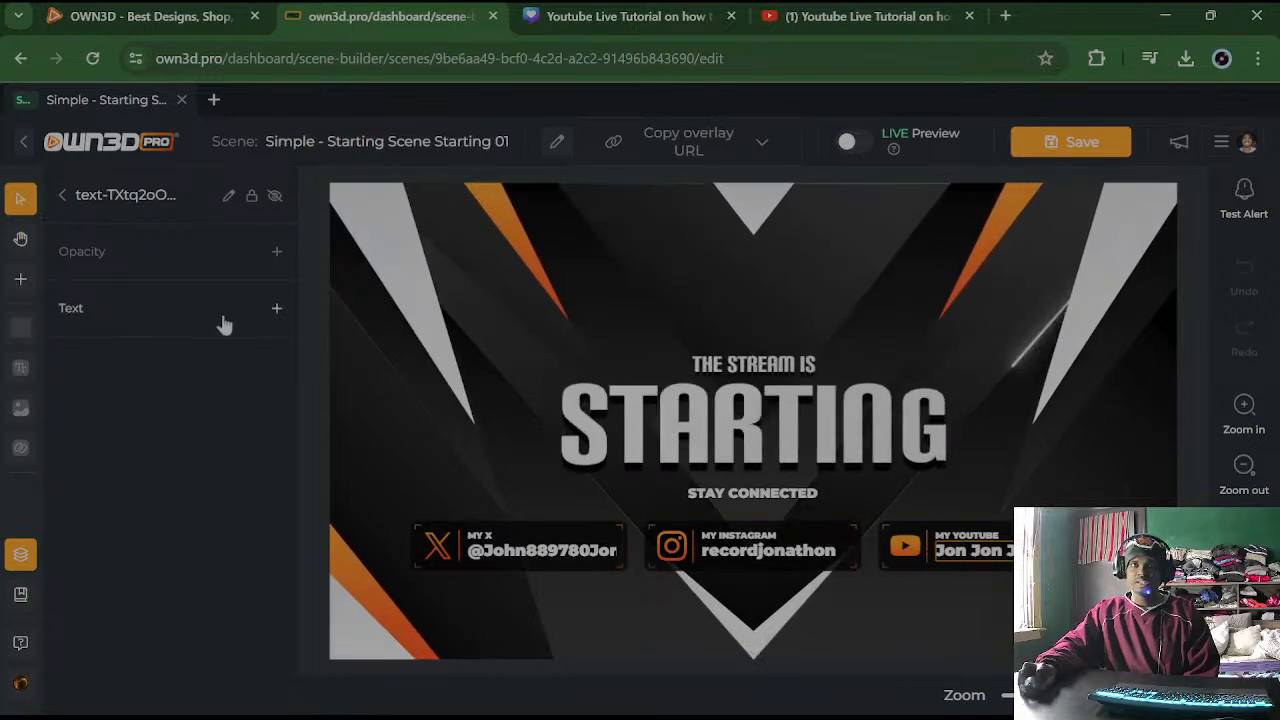
pyautogui.click(277, 309)
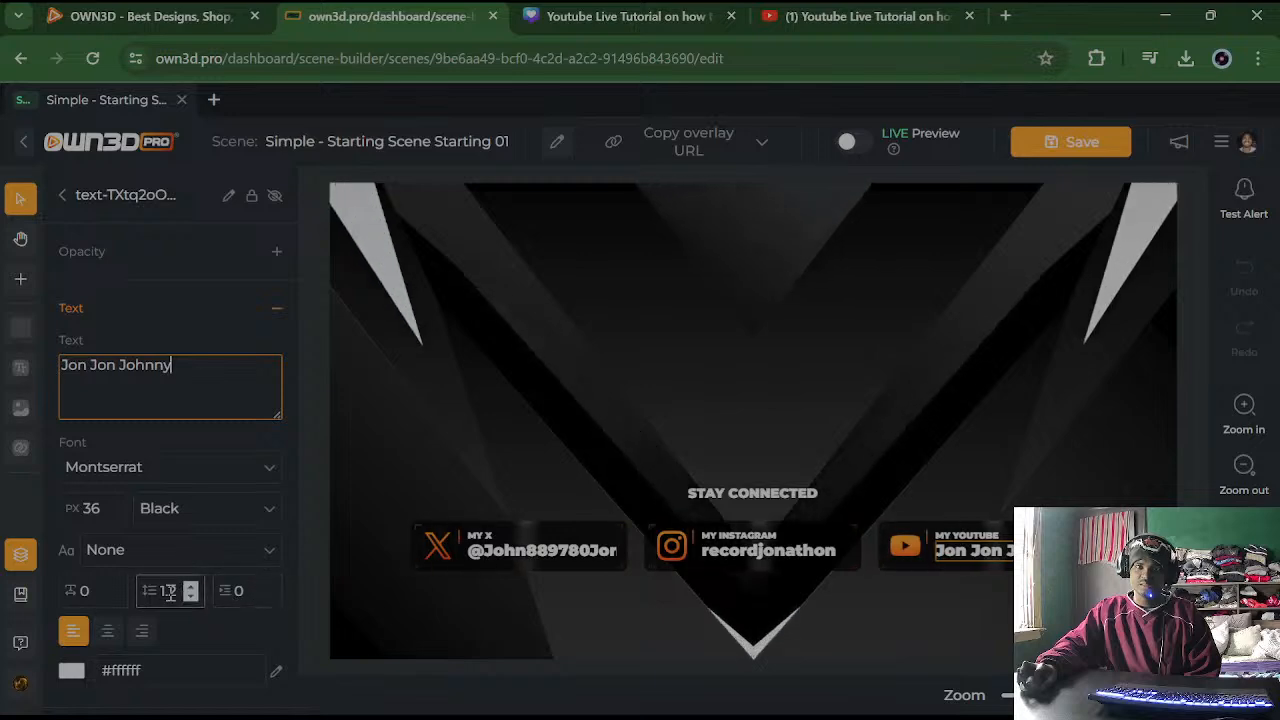
# Try the Extra Light font weight on the YouTube channel name and set it back to Black
pyautogui.click(188, 510)
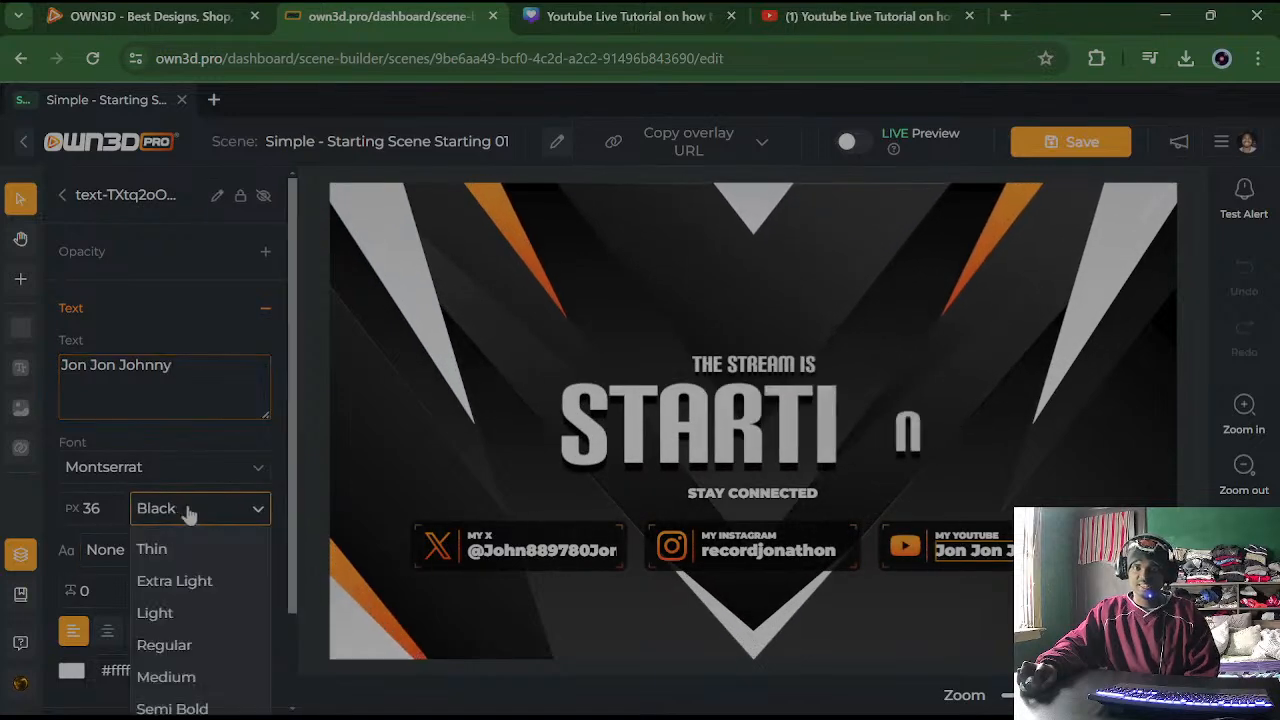
pyautogui.click(182, 581)
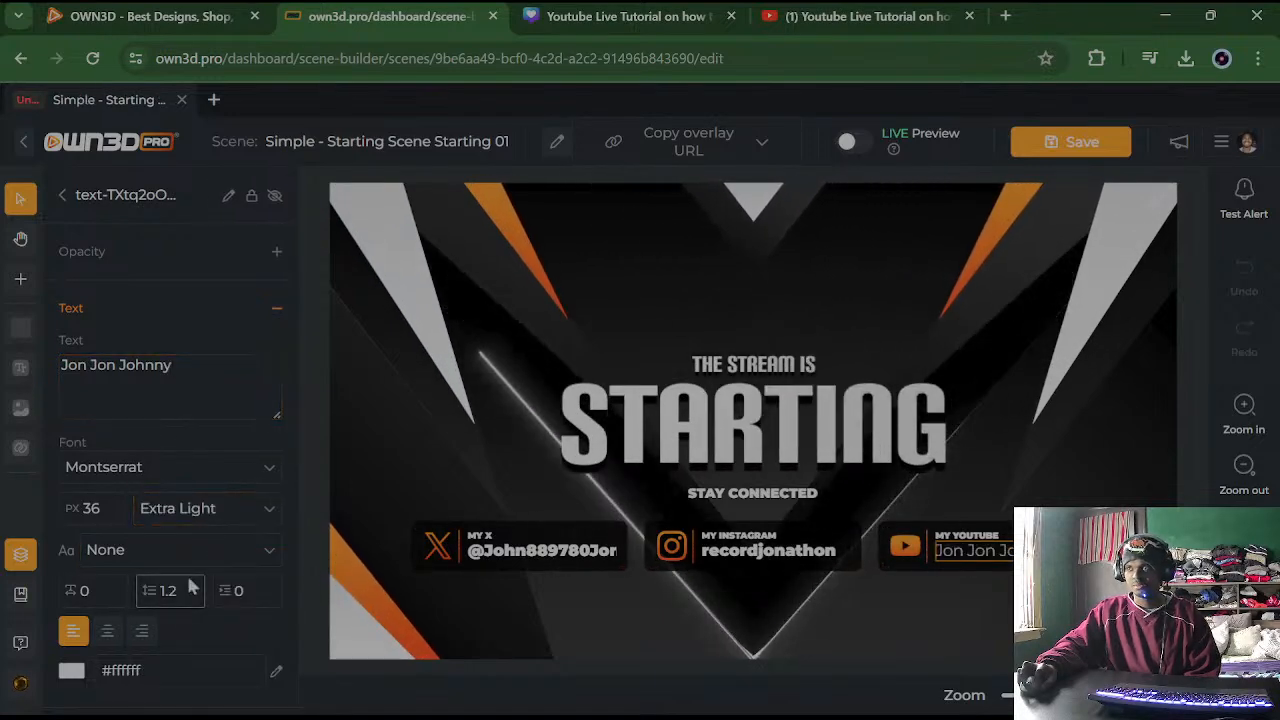
pyautogui.click(222, 512)
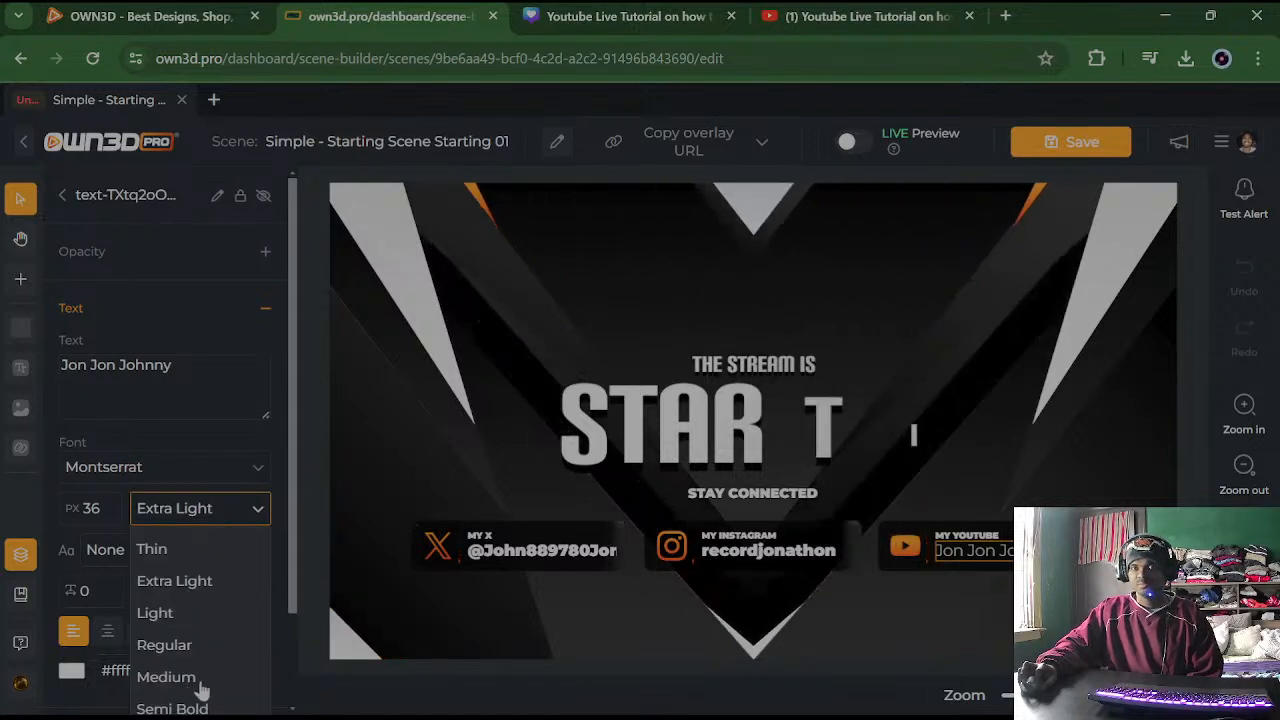
pyautogui.scroll(-1, 172, 600)
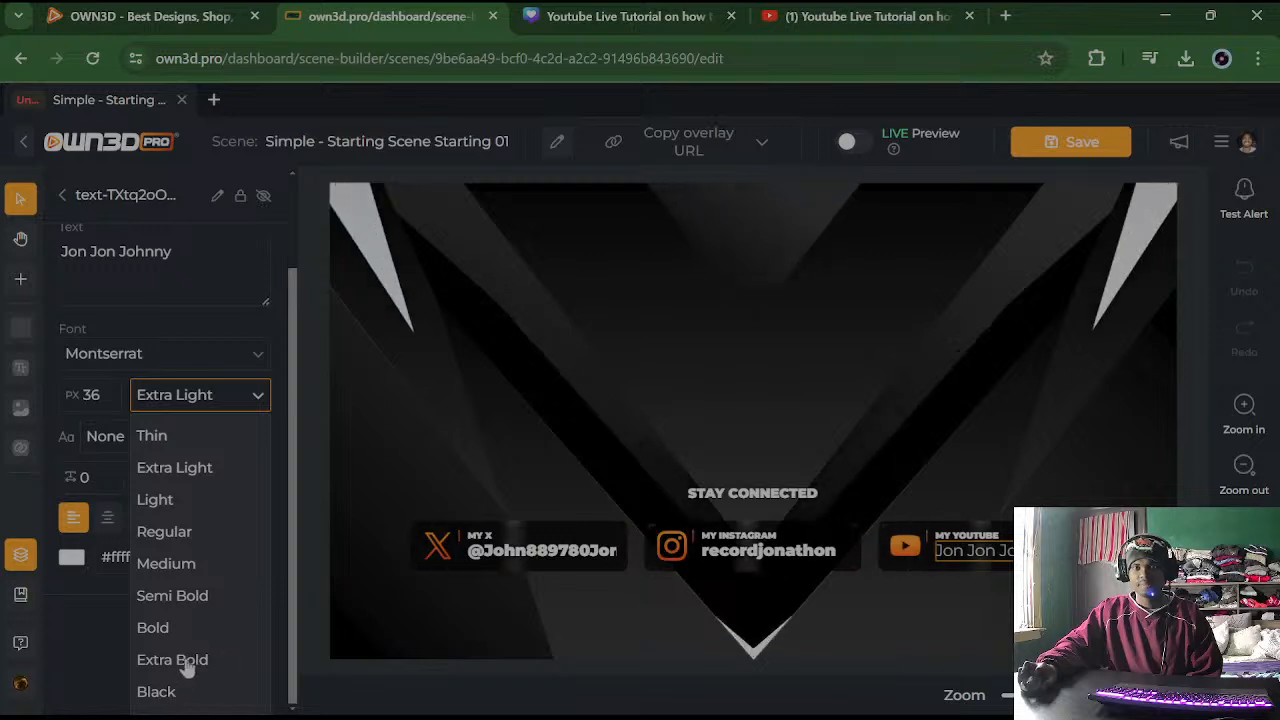
pyautogui.click(174, 692)
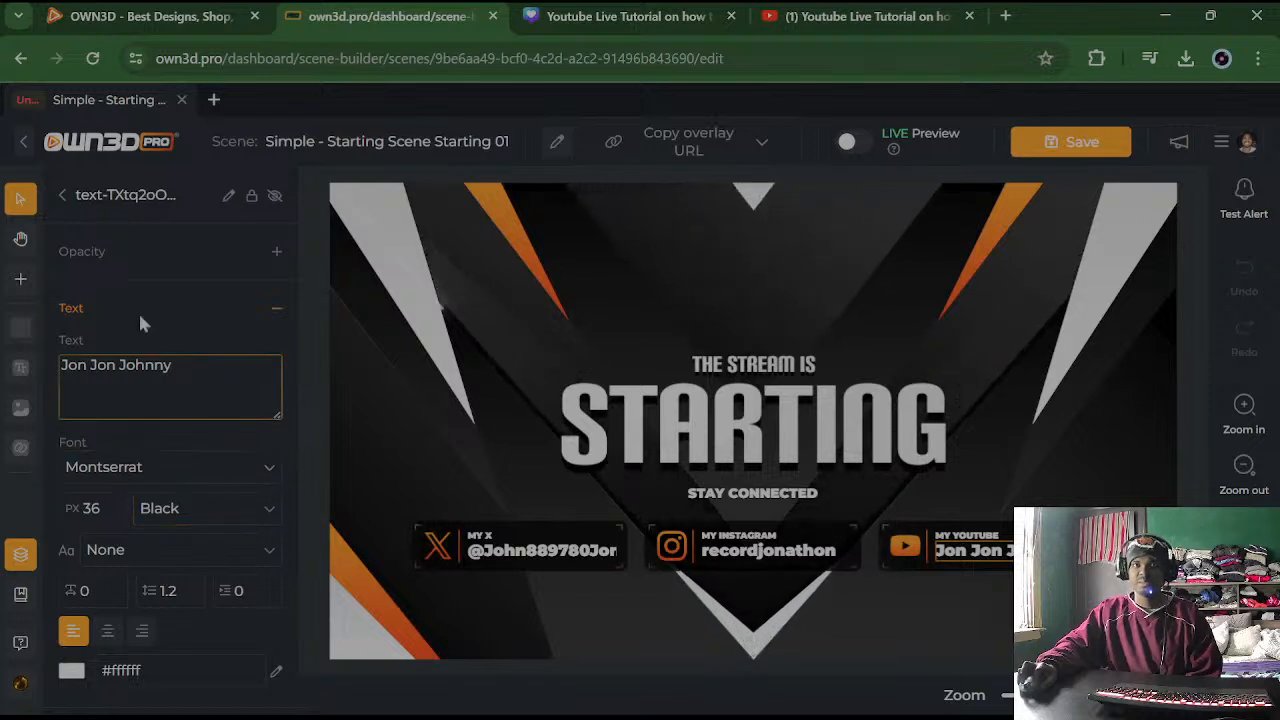
# Return to the Starting scene's layer list, turn on Live Preview, and open the scene's overlay URL export options
pyautogui.click(65, 196)
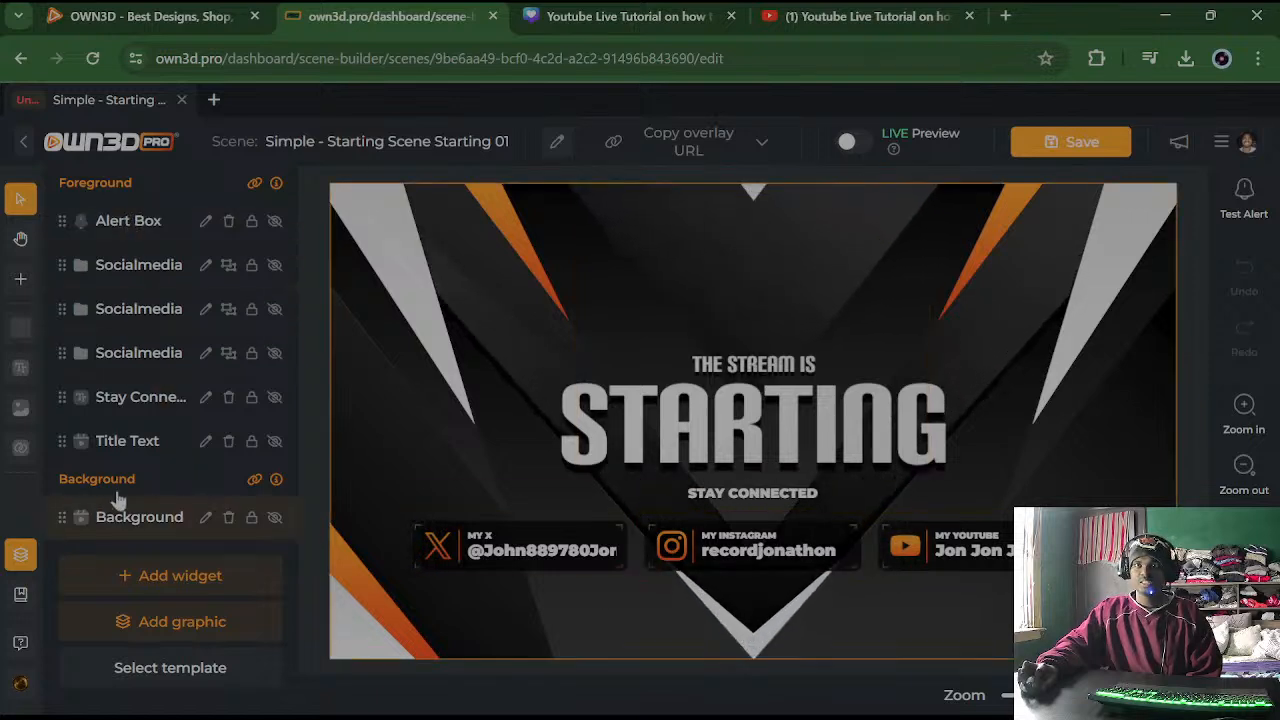
pyautogui.click(851, 148)
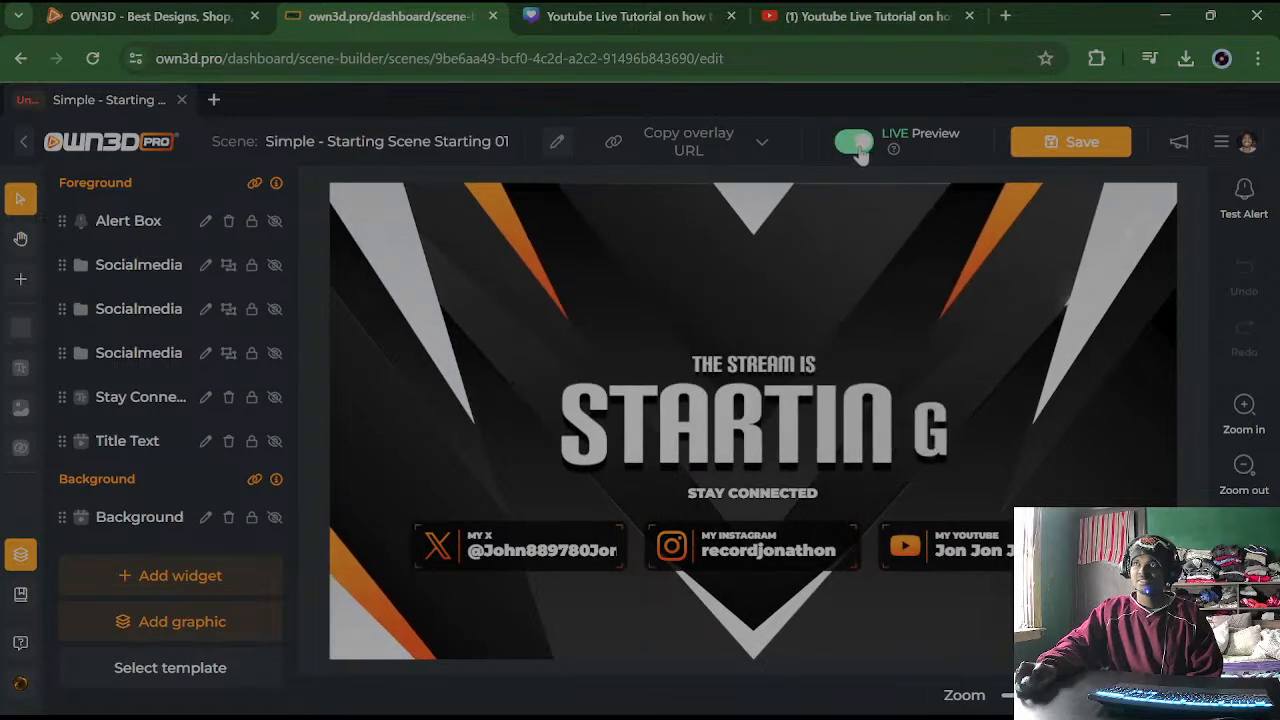
pyautogui.click(850, 147)
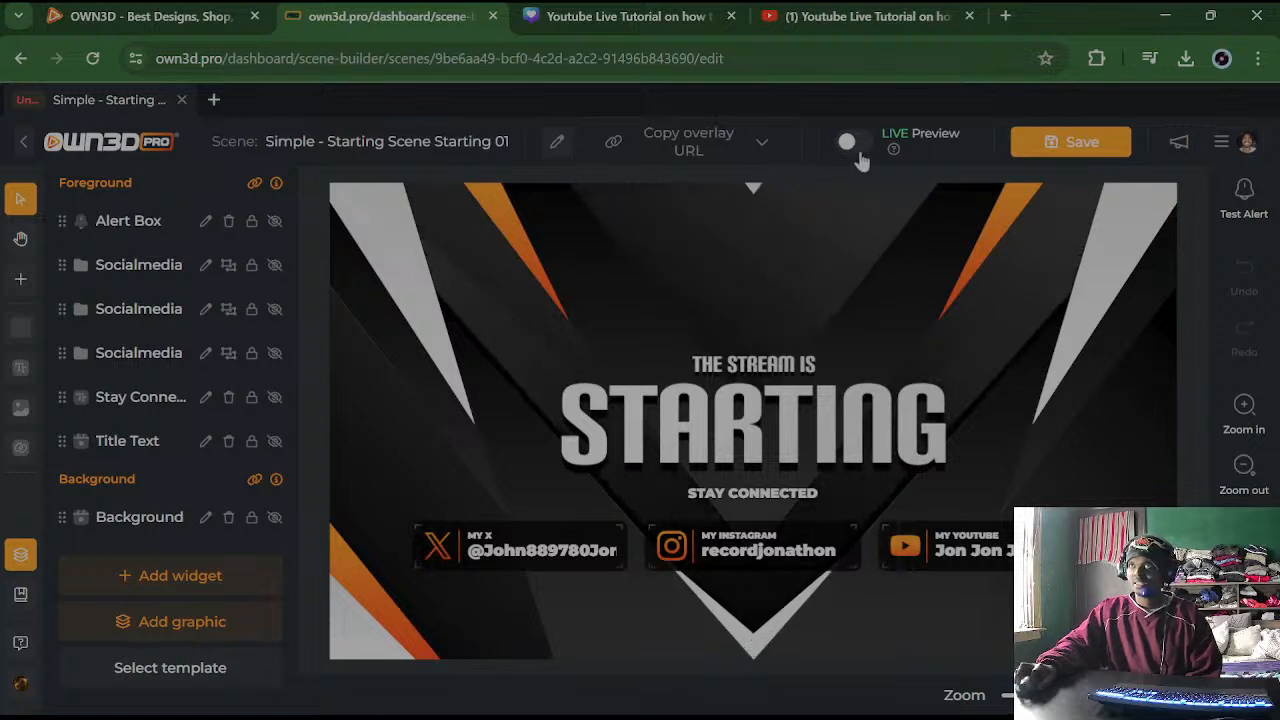
pyautogui.click(852, 146)
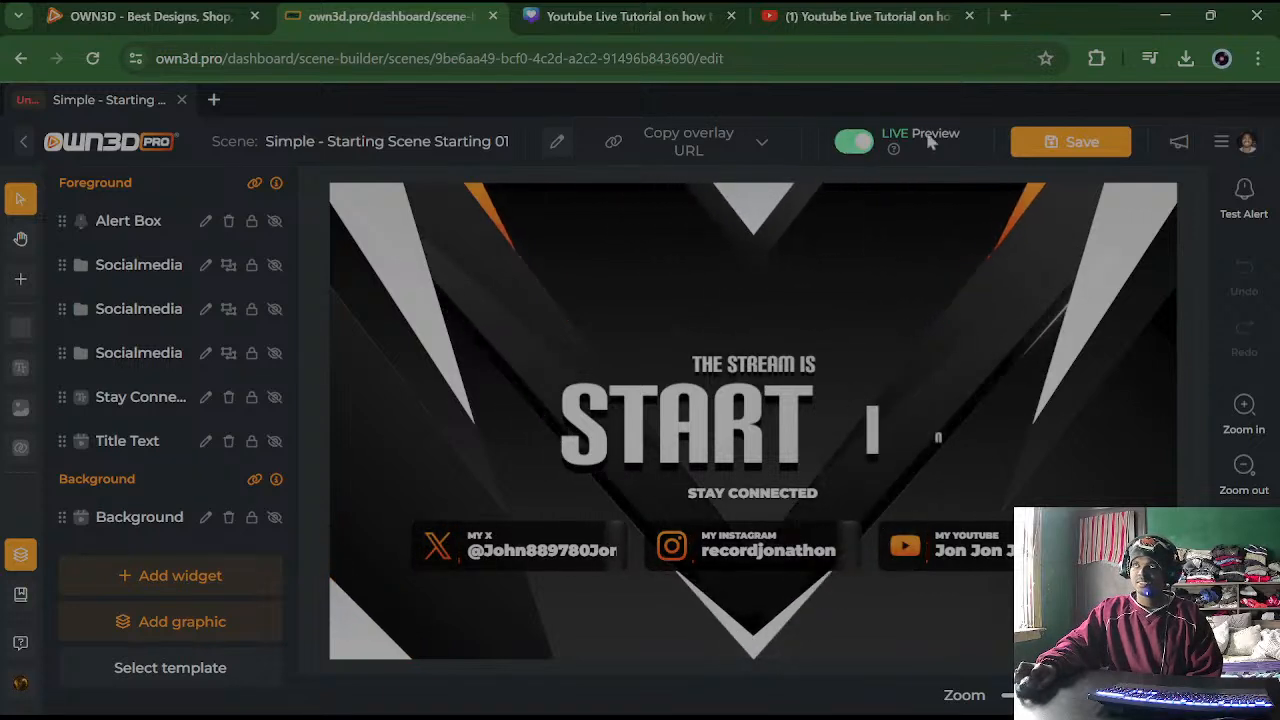
pyautogui.click(706, 148)
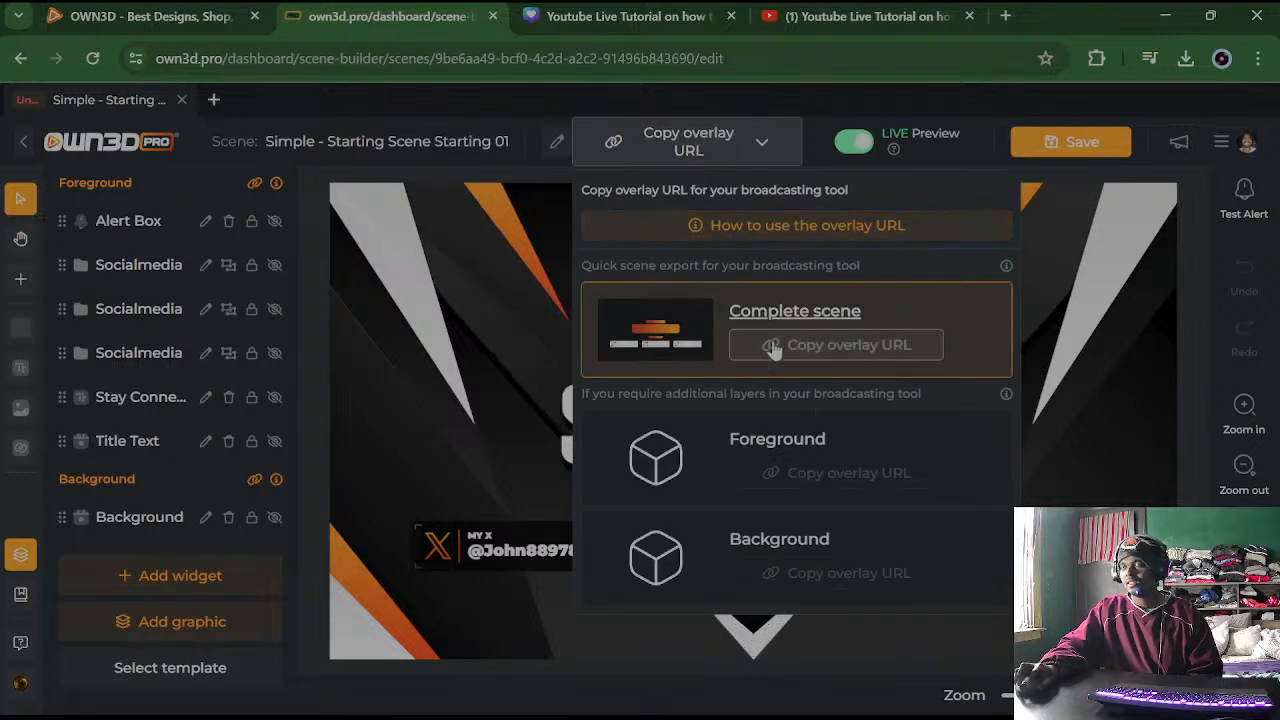
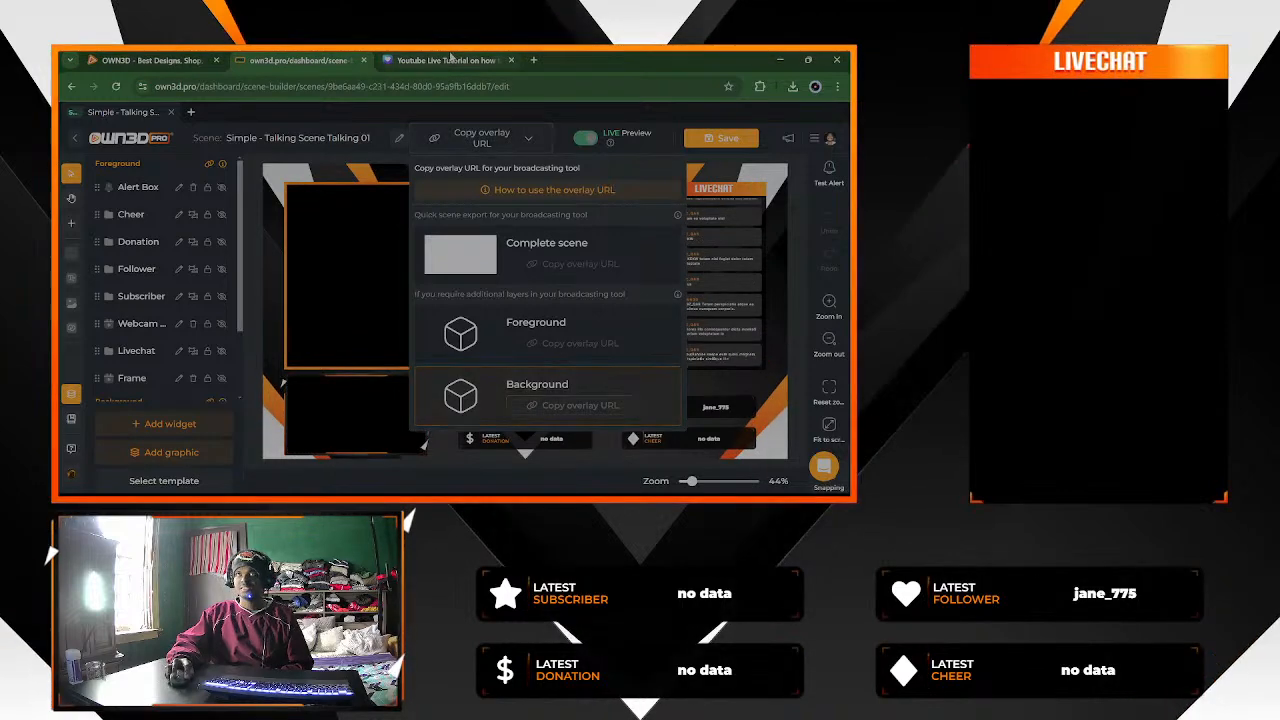
# Open youtube.com in a new browser tab and go to the signed-in account's own channel page
pyautogui.click(533, 60)
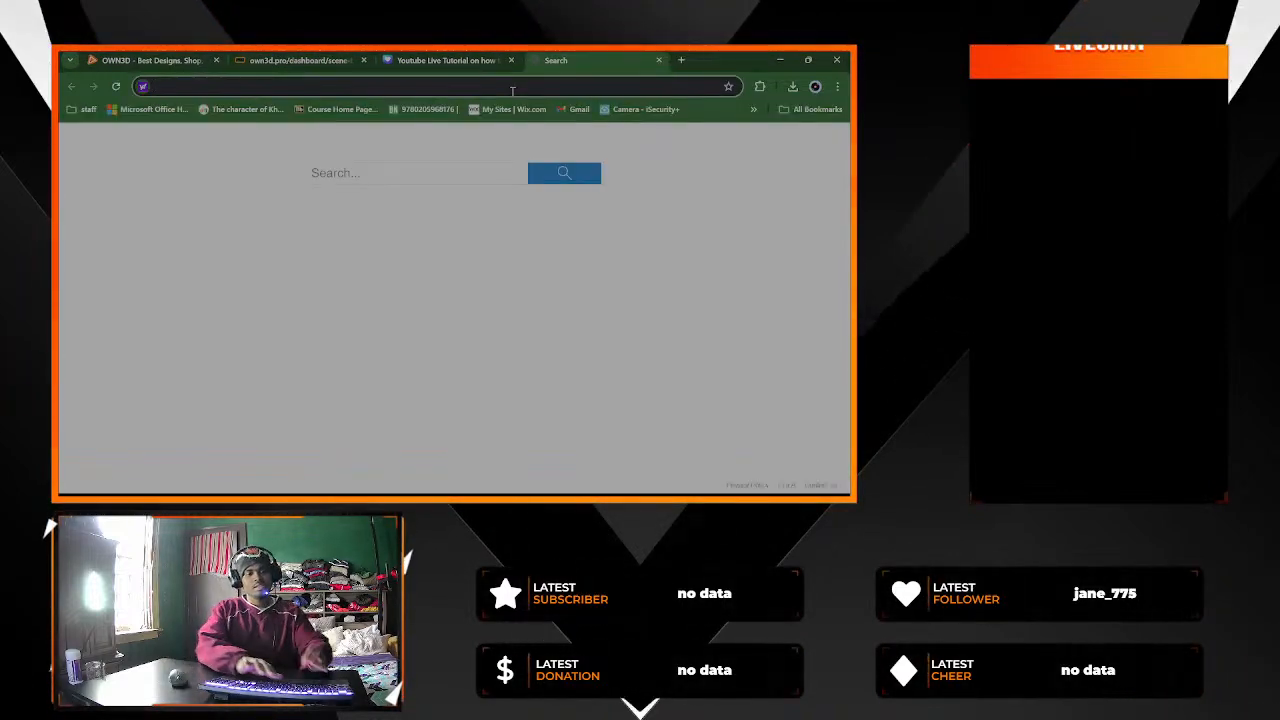
pyautogui.write('youtube.com')
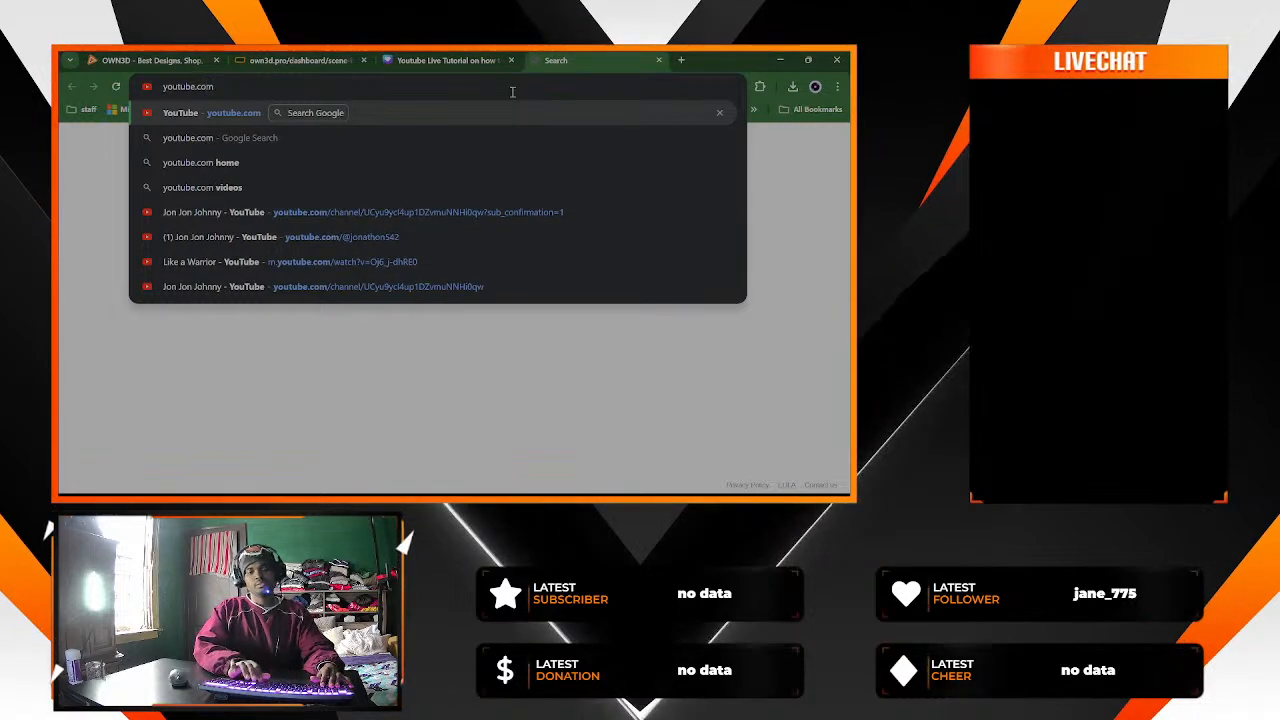
pyautogui.press('Return')
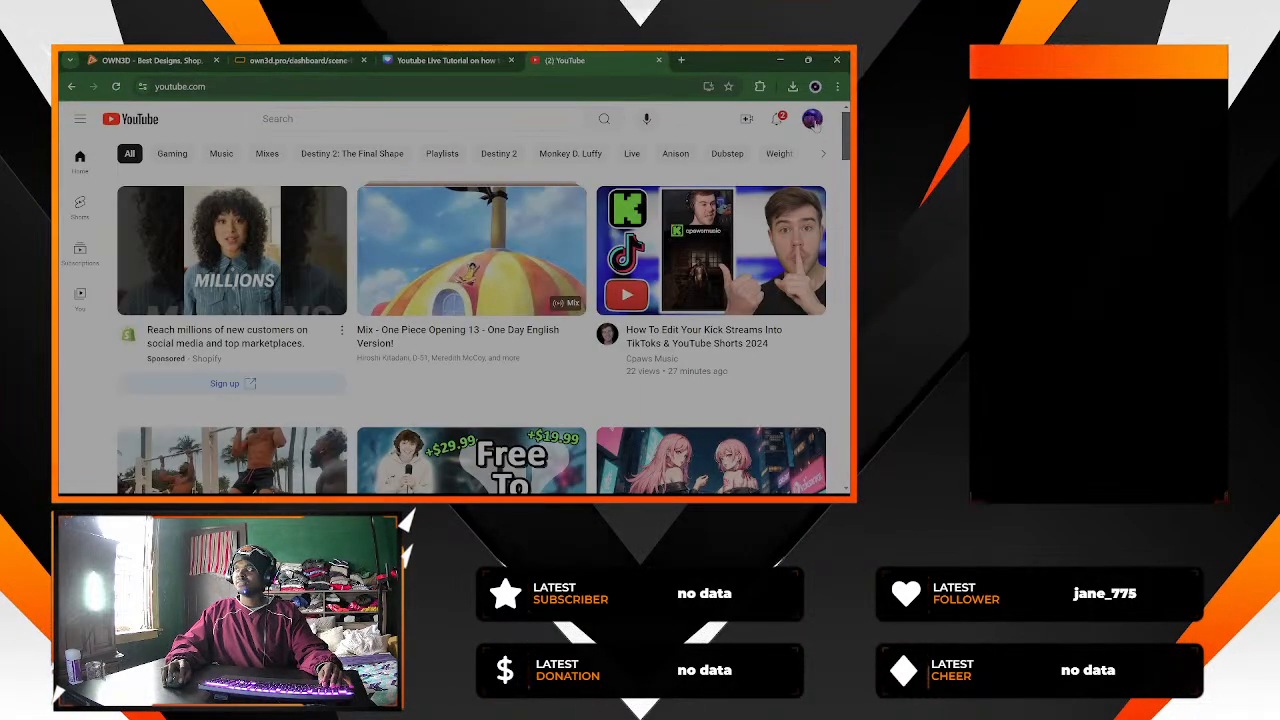
pyautogui.click(812, 119)
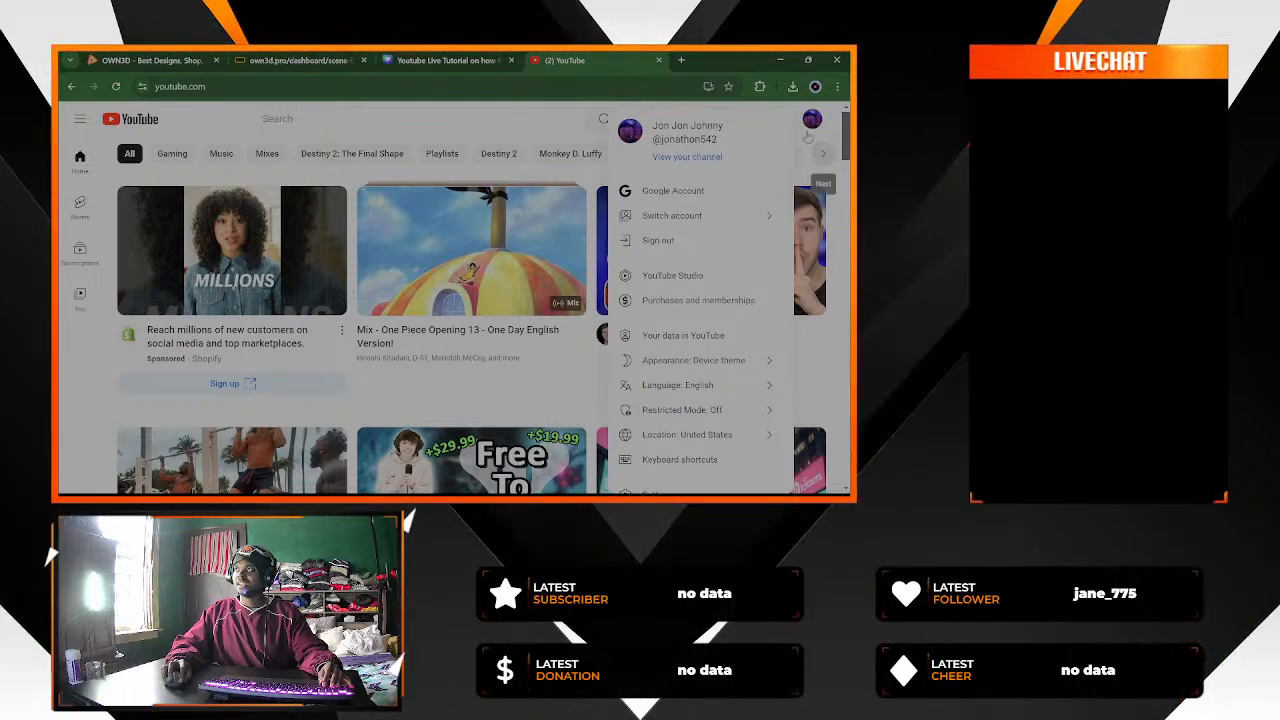
pyautogui.click(822, 149)
pyautogui.click(781, 119)
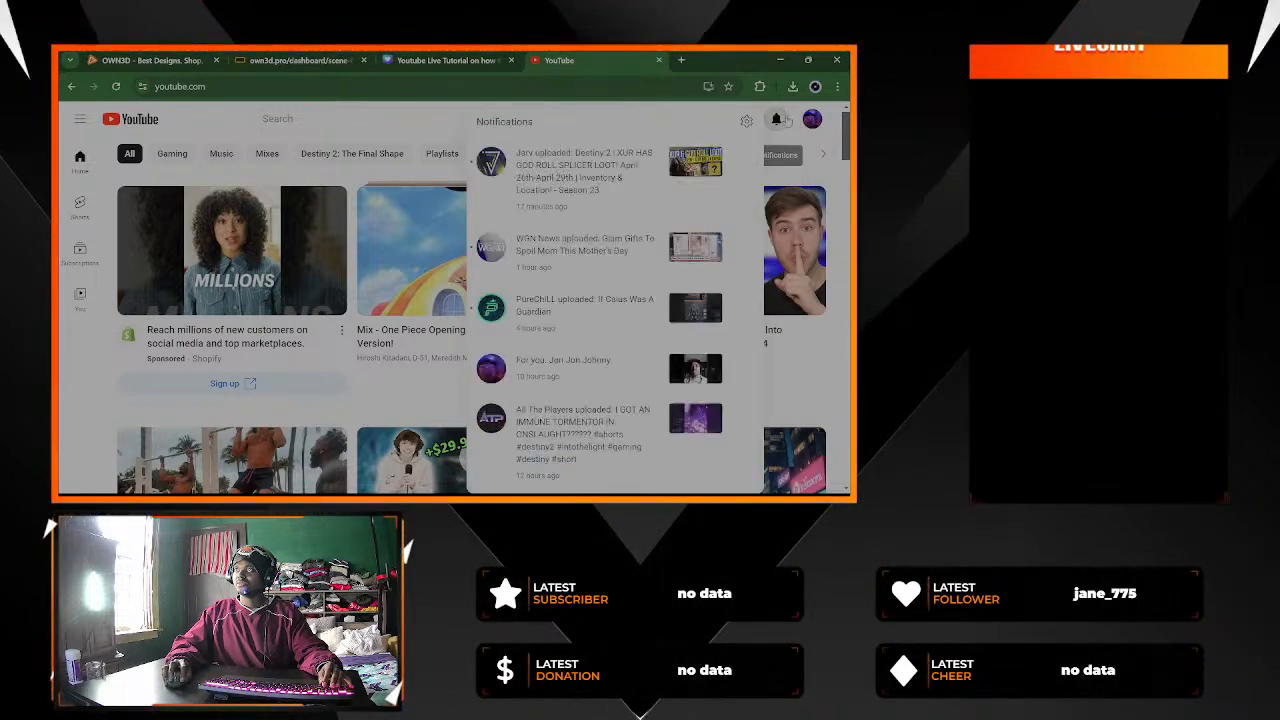
pyautogui.click(812, 120)
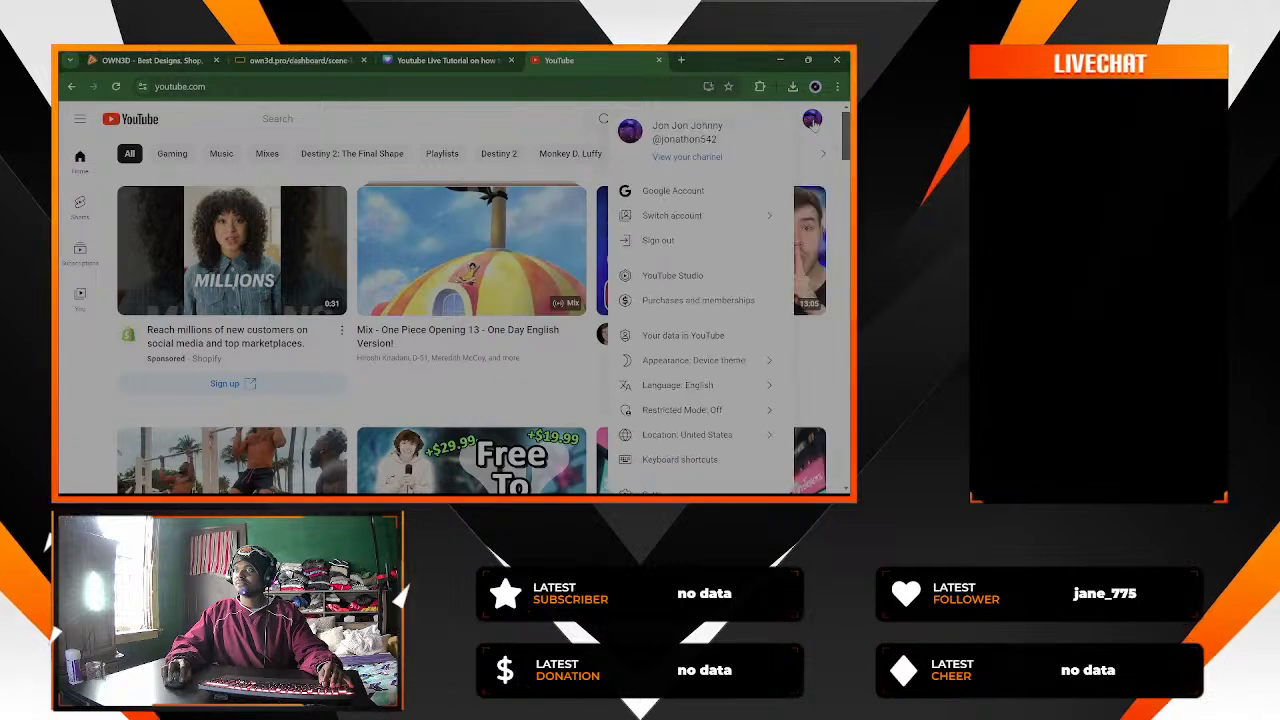
pyautogui.click(686, 157)
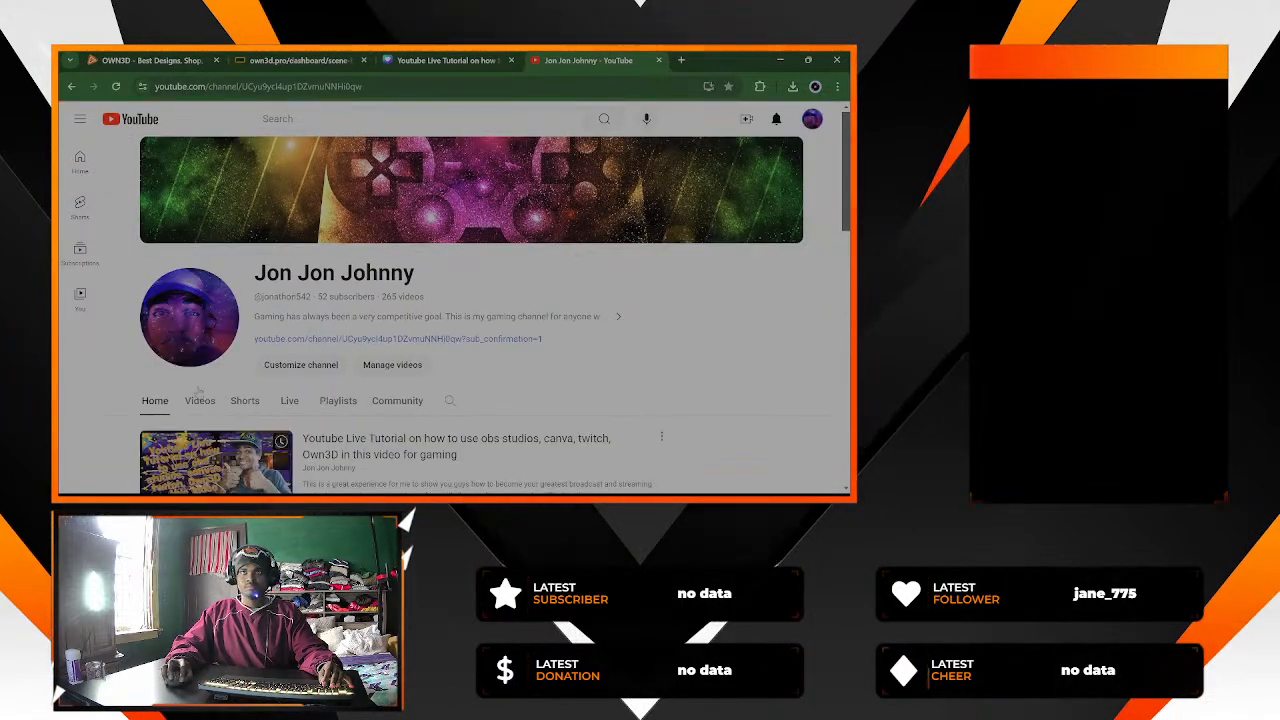
# Open the channel's current live stream and post the test message "bugbegbebnsesf" in its live chat
pyautogui.scroll(-2, 77, 396)
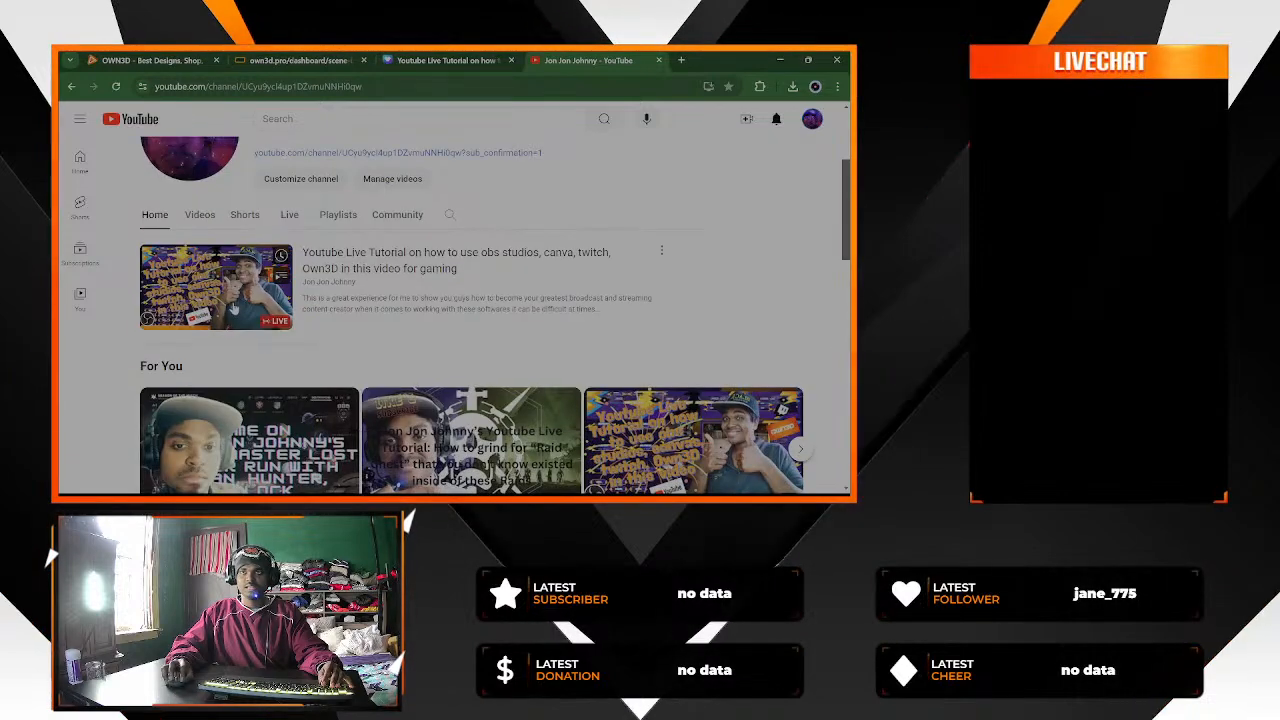
pyautogui.click(232, 308)
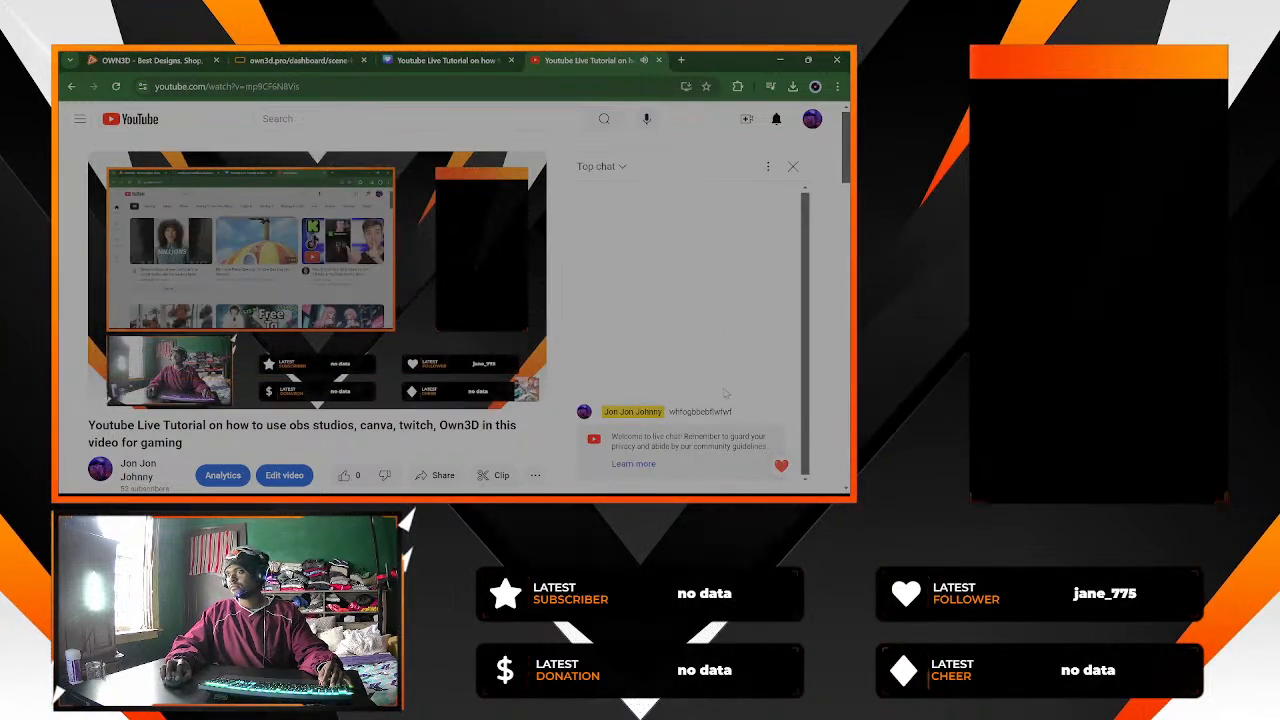
pyautogui.moveTo(847, 172); pyautogui.dragTo(848, 176)
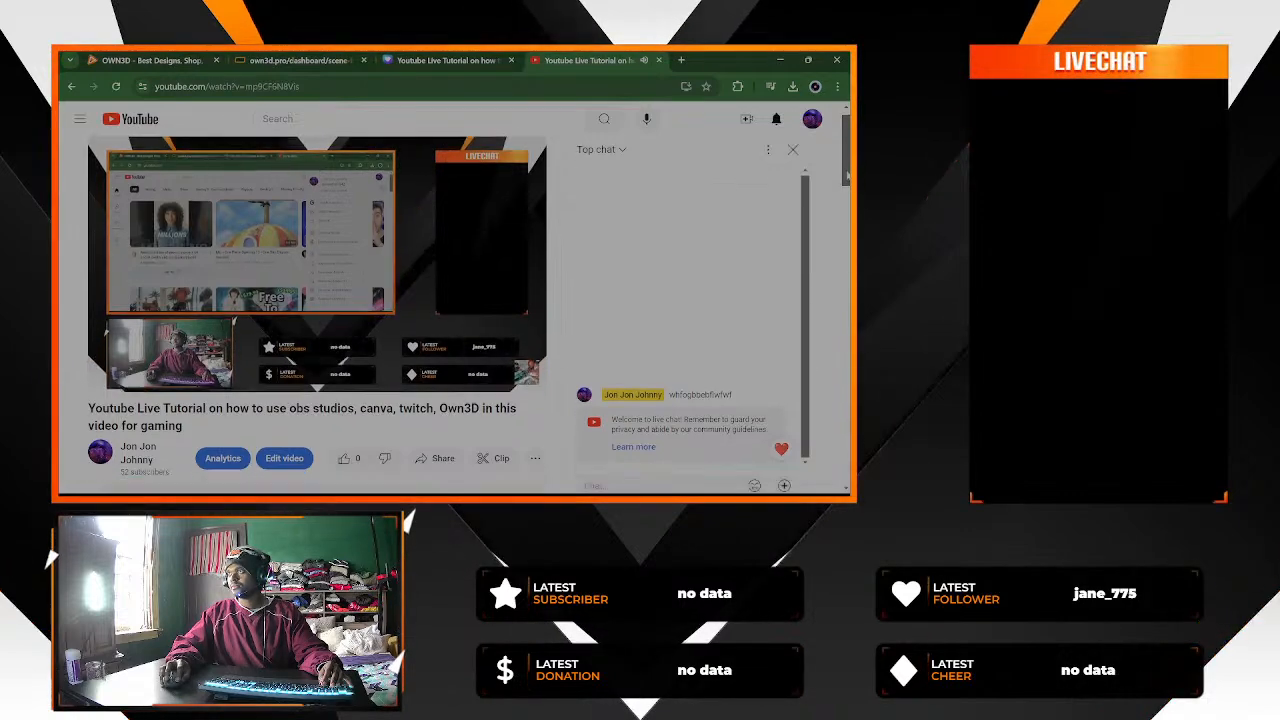
pyautogui.scroll(-1, 659, 392)
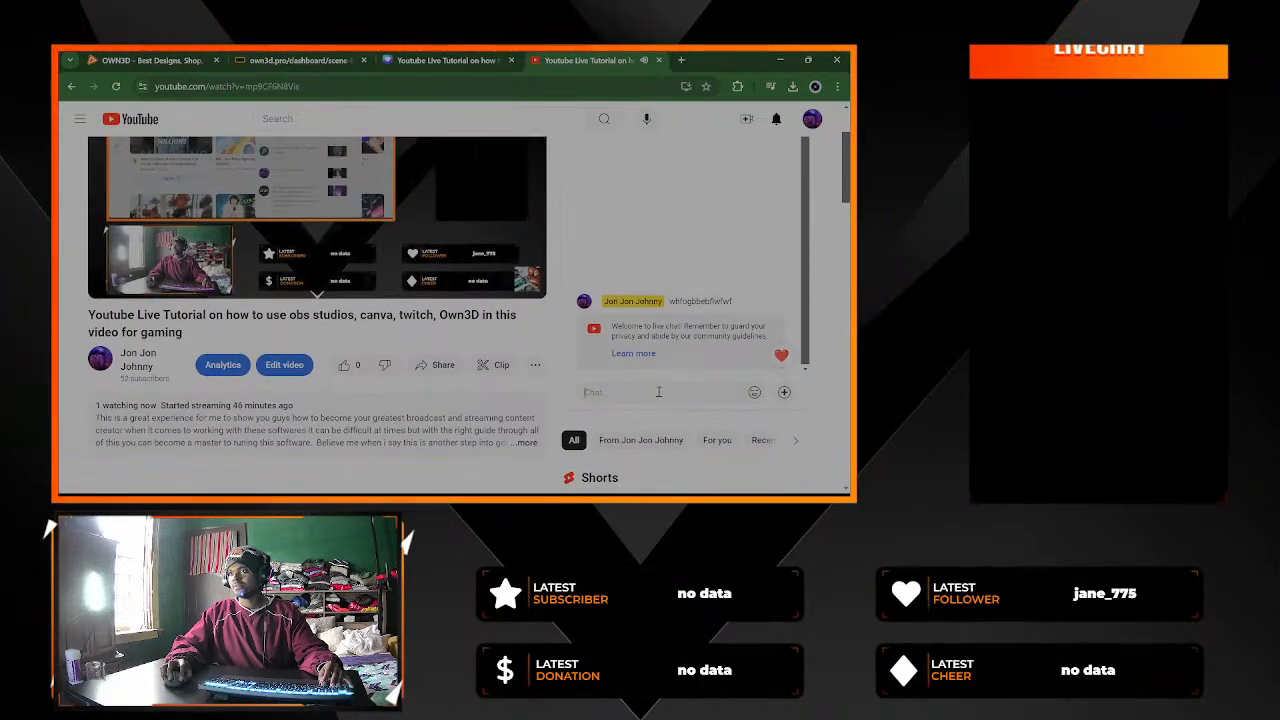
pyautogui.write('bugh')
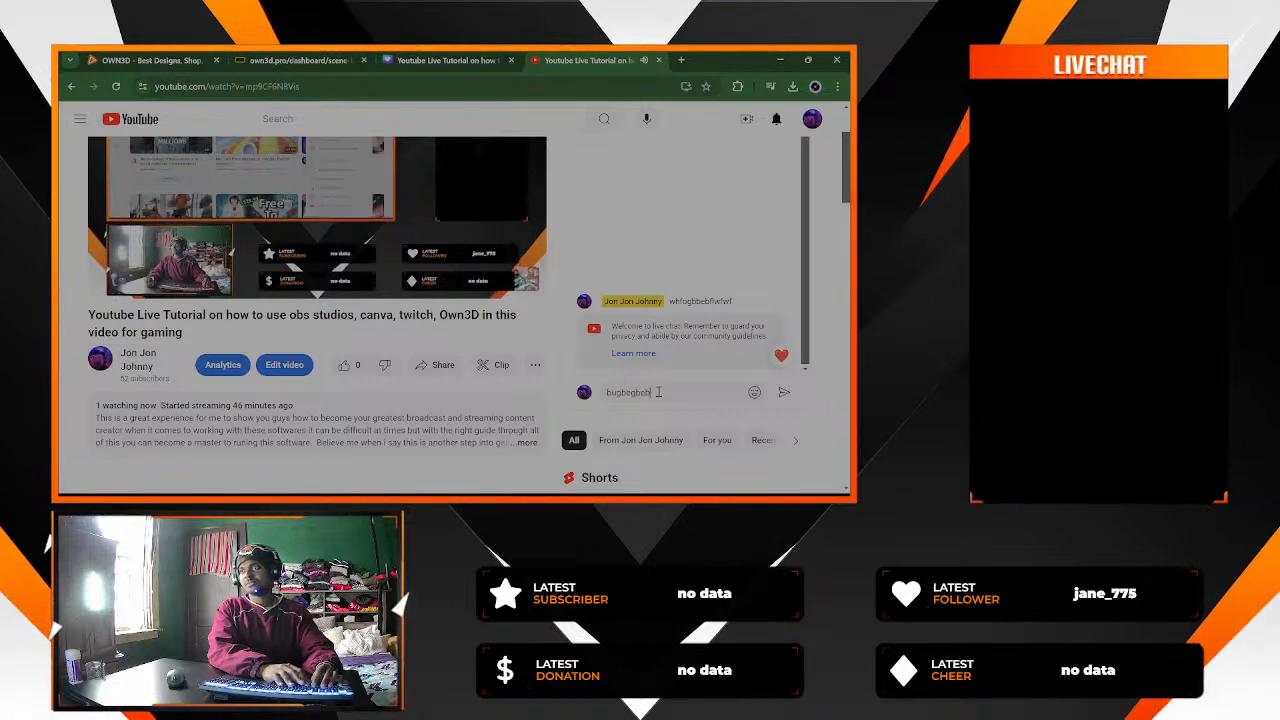
pyautogui.write('egbebnsesf')
pyautogui.press('Return')
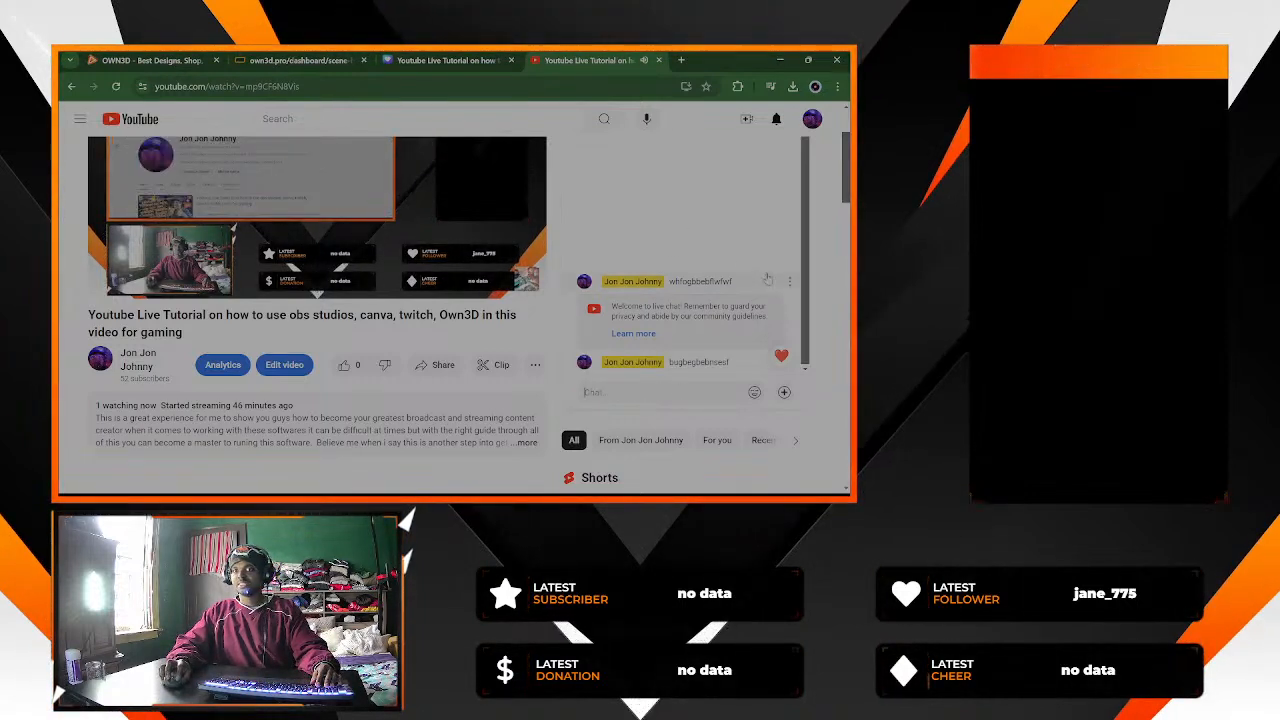
# Close the YouTube live stream page and save the Simple Talking scene in OWN3D Pro
pyautogui.scroll(-2, 748, 231)
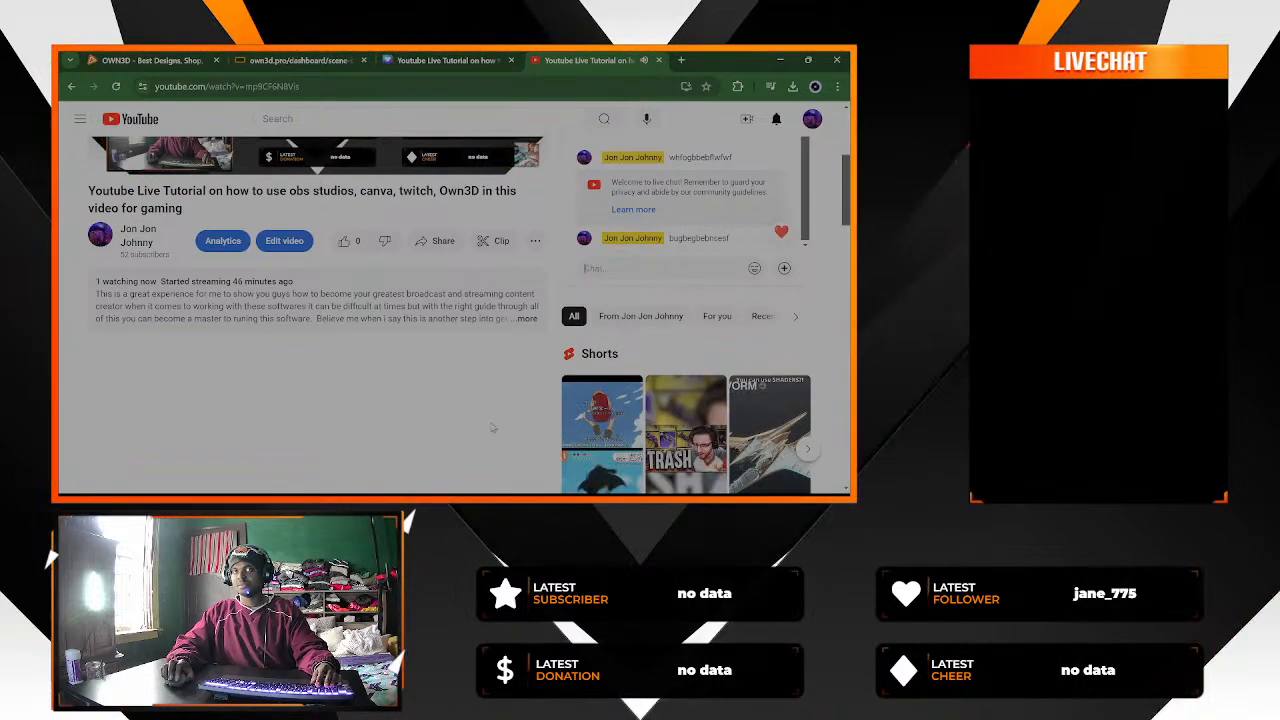
pyautogui.scroll(4, 684, 234)
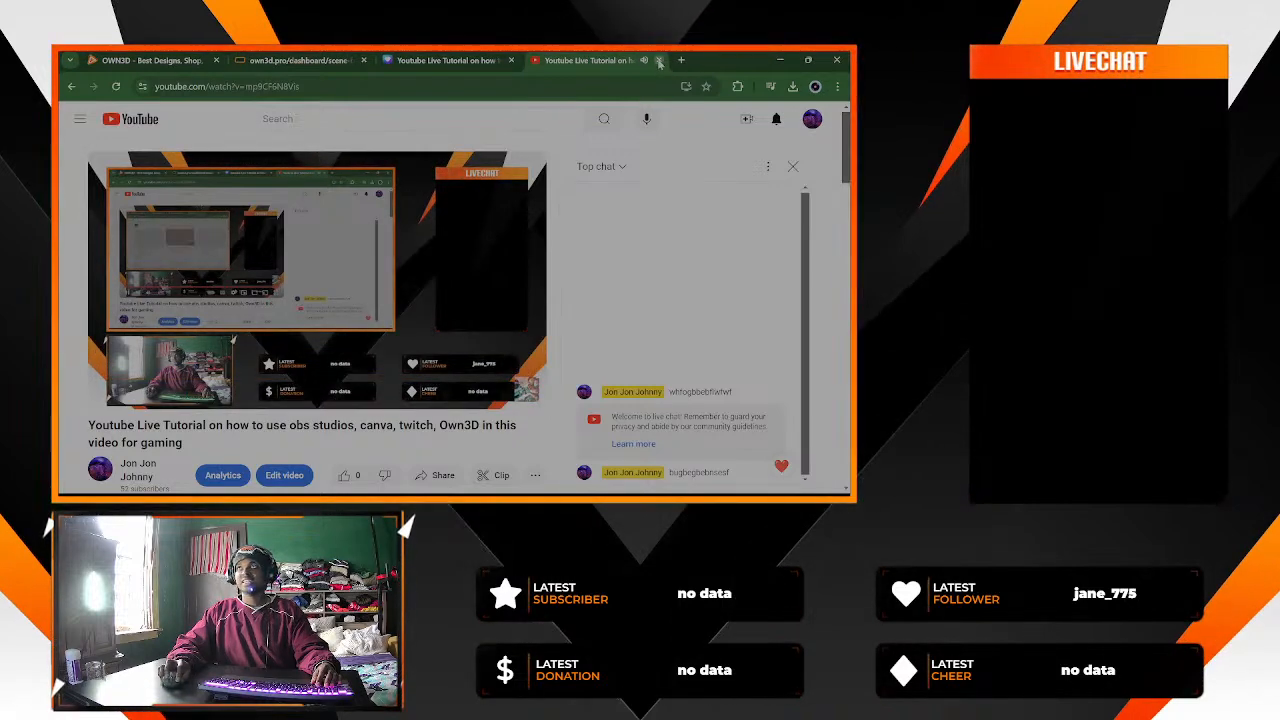
pyautogui.hotkey('ctrl', 'w')
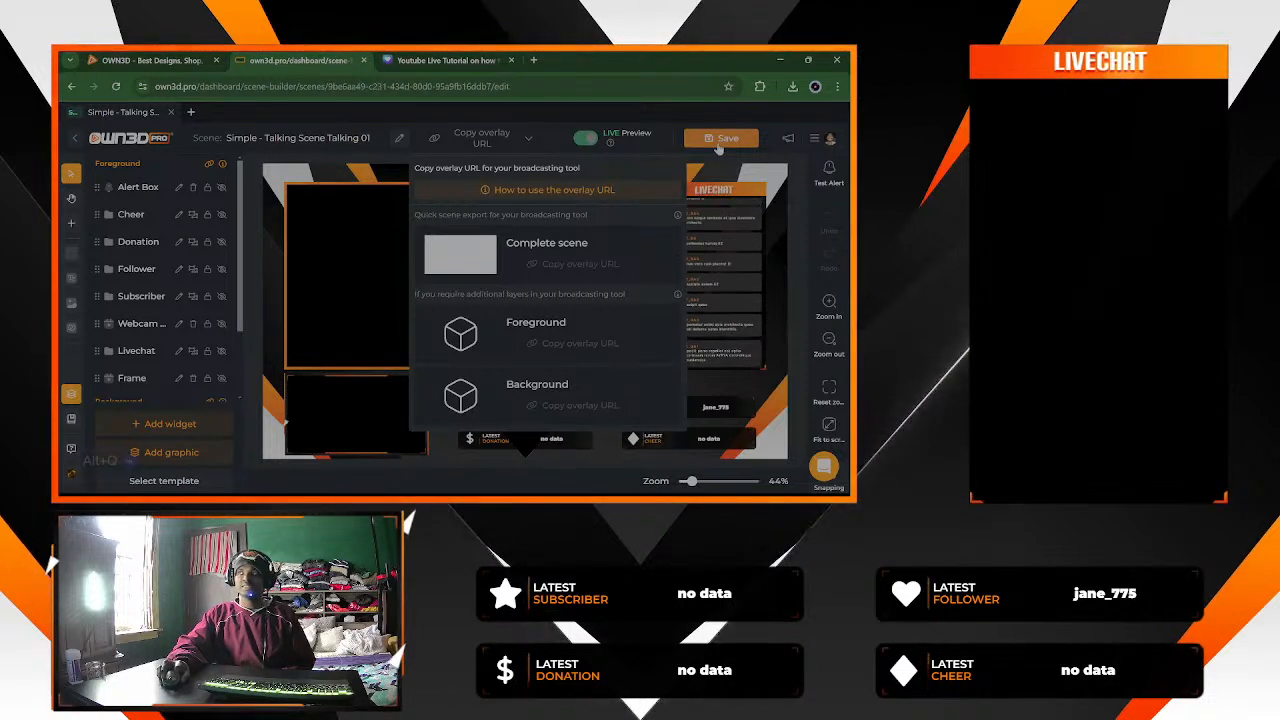
pyautogui.click(718, 144)
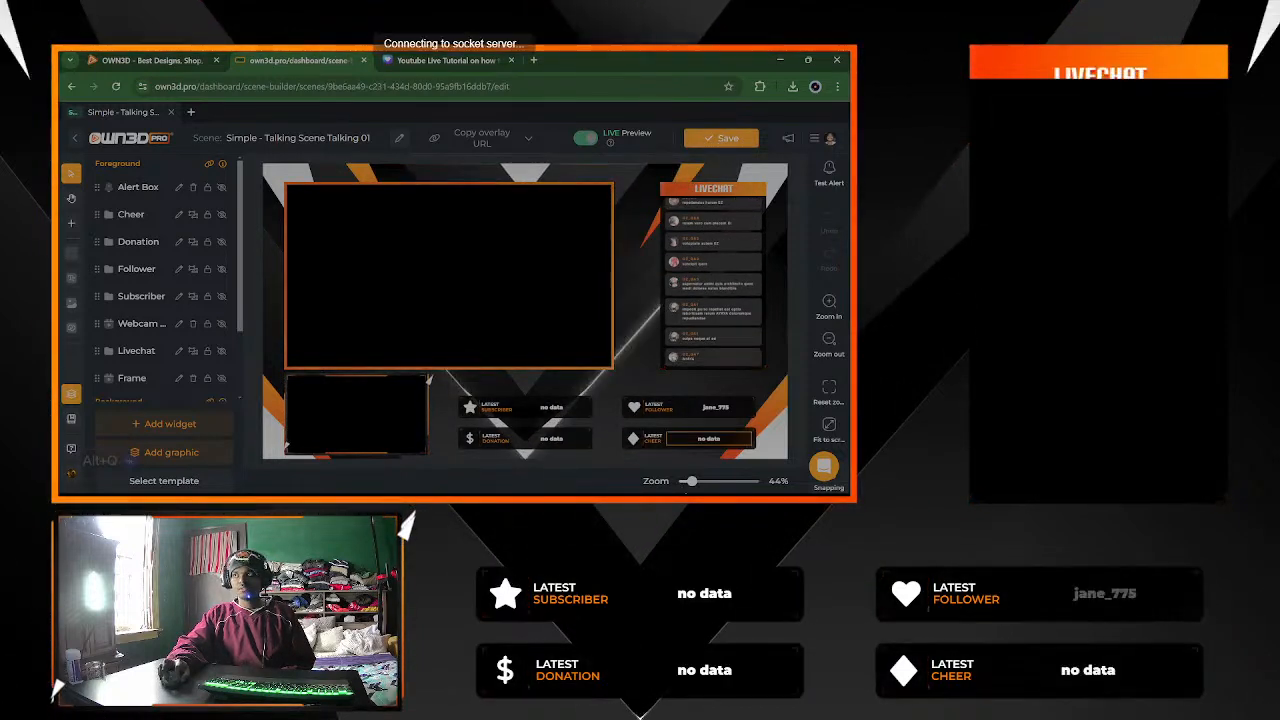
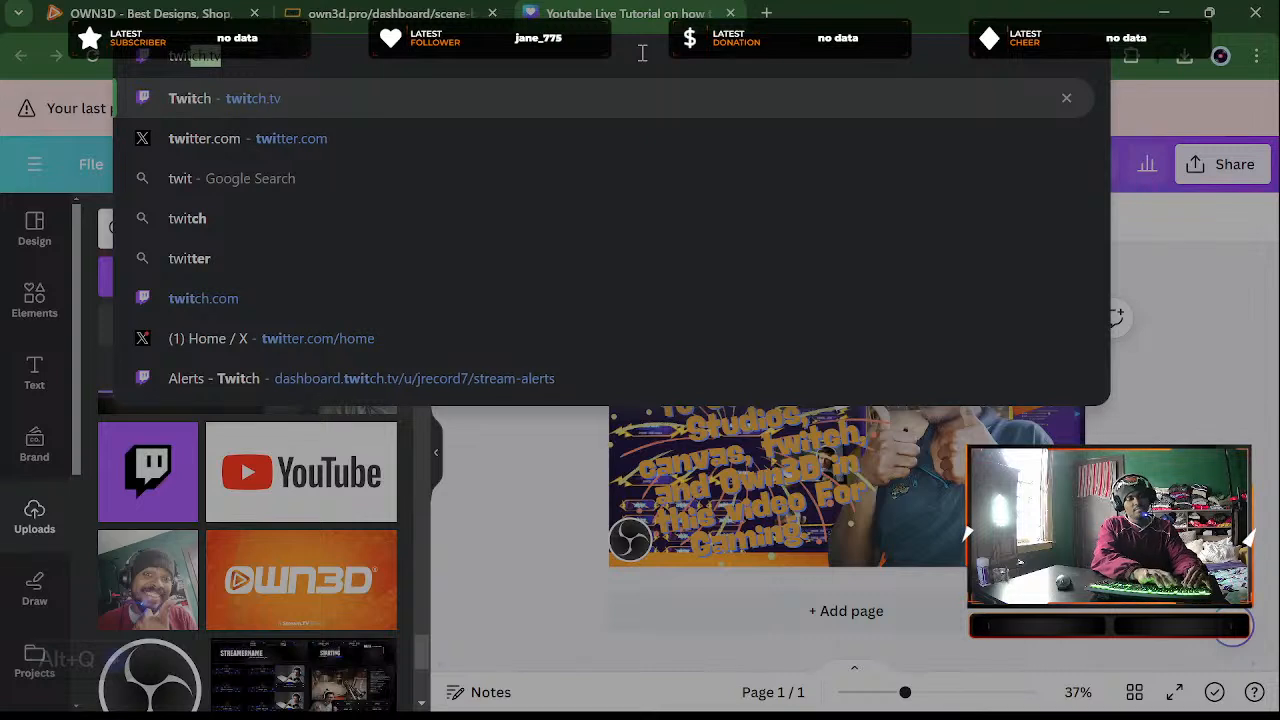
# Go to twitch.tv and create a new alert box in the Alerts section of the Creator Dashboard
pyautogui.write('tv')
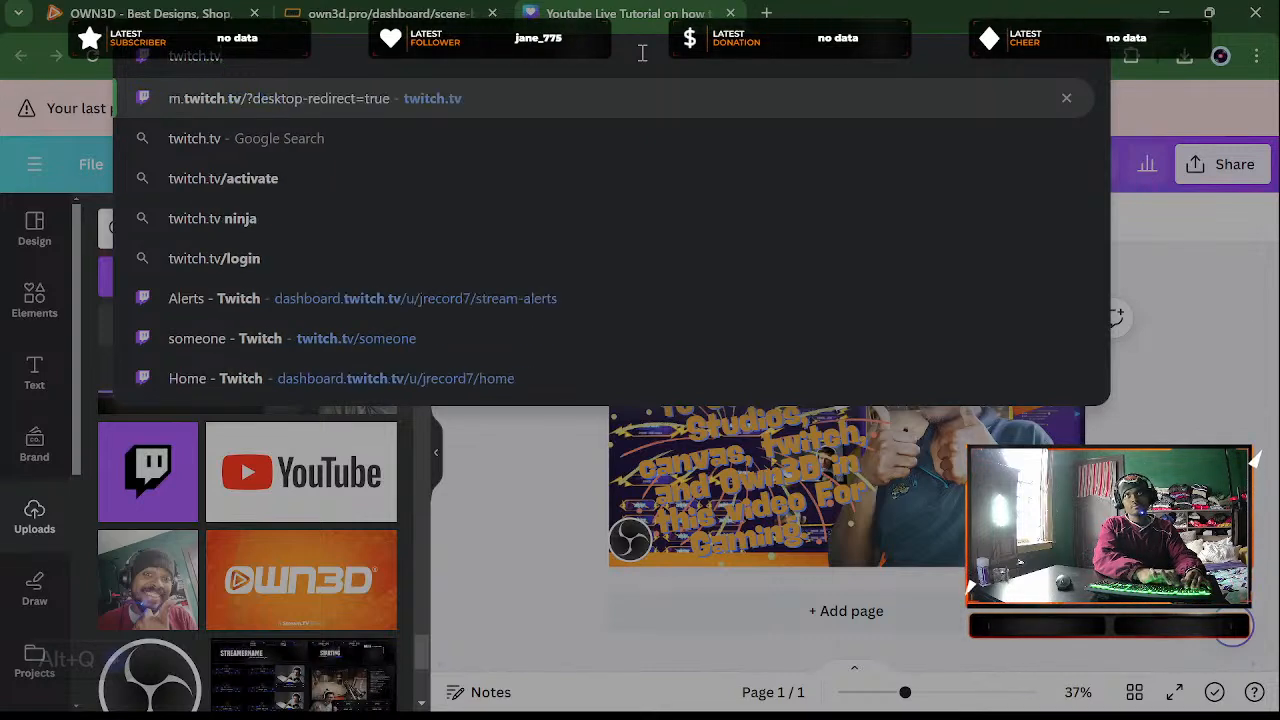
pyautogui.press('Return')
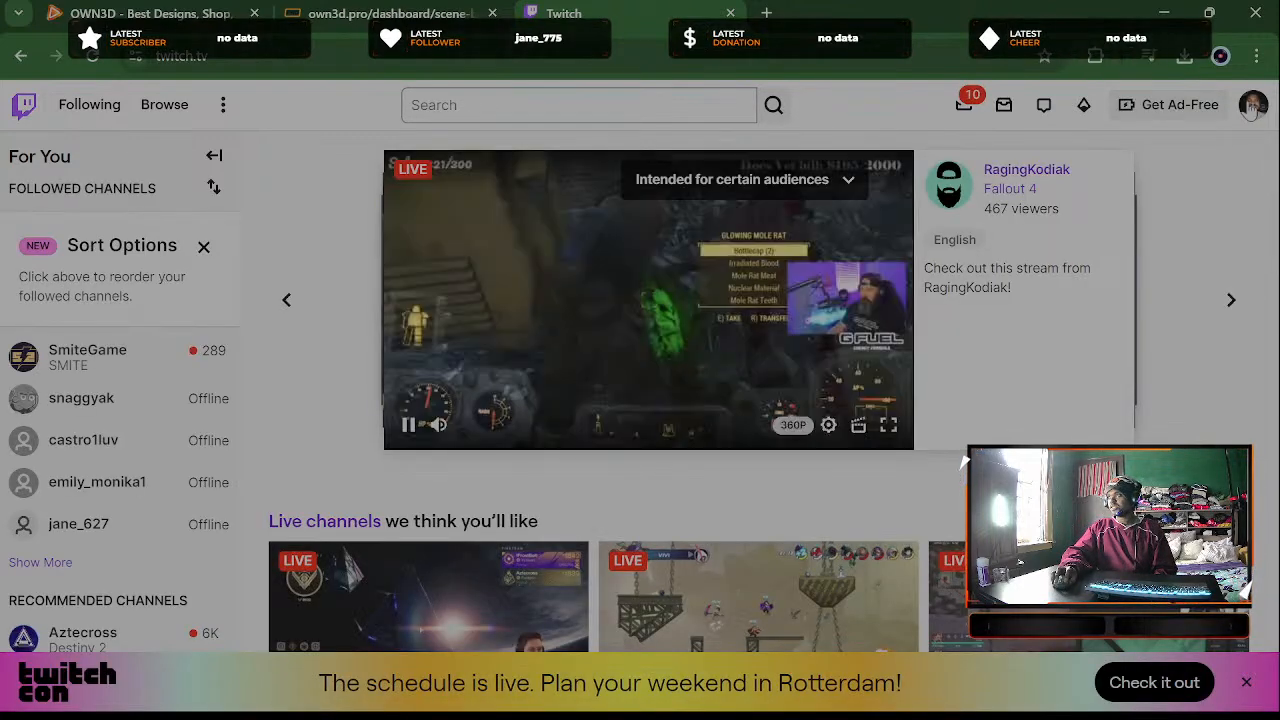
pyautogui.click(1252, 108)
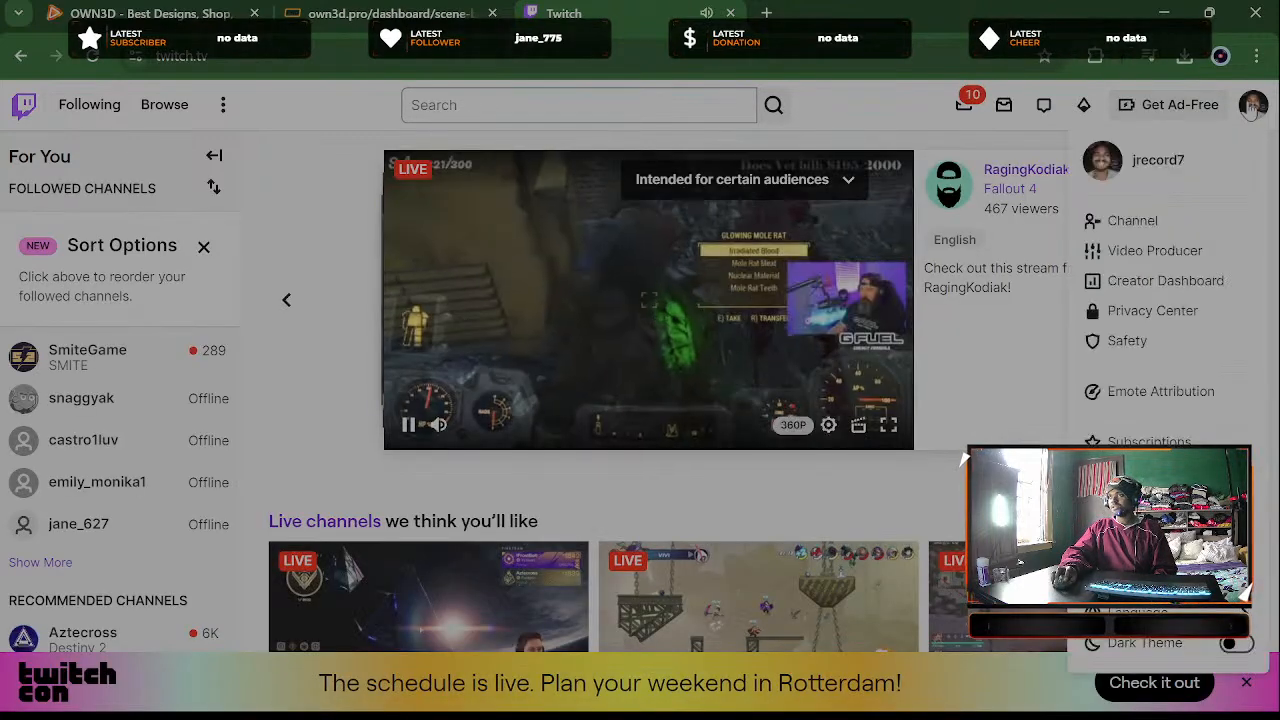
pyautogui.click(1166, 282)
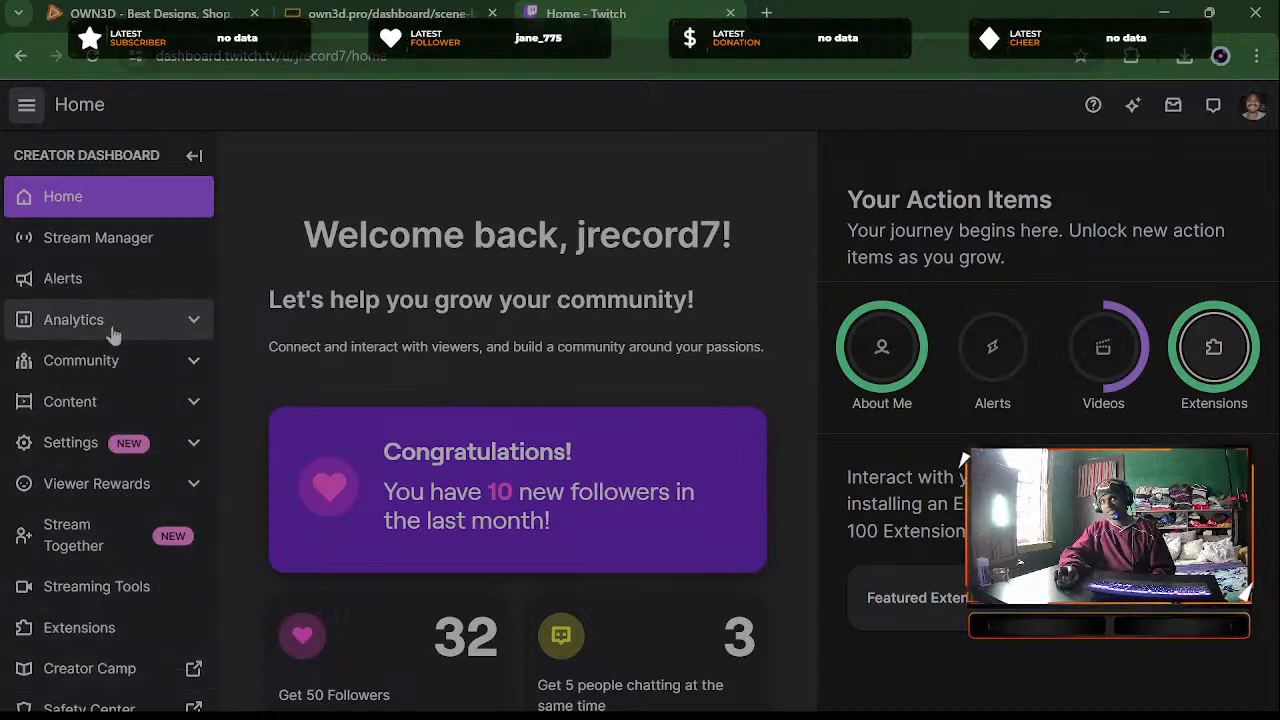
pyautogui.click(63, 287)
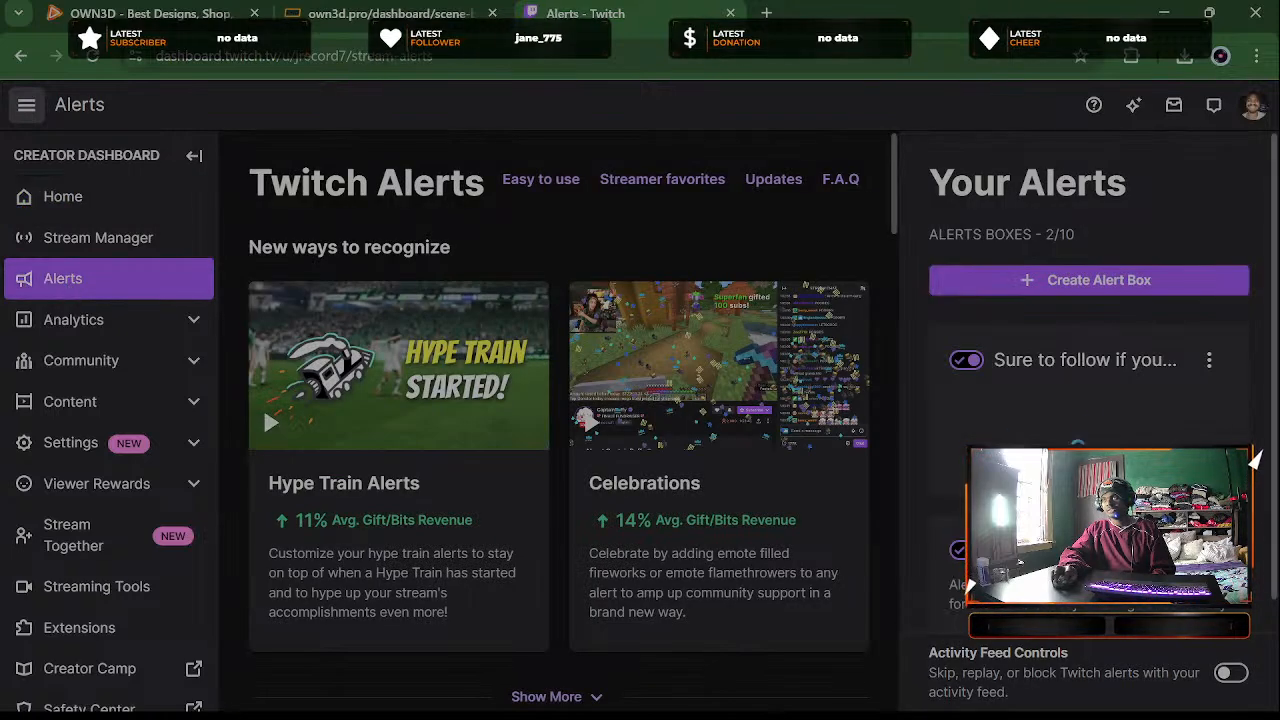
pyautogui.click(1143, 283)
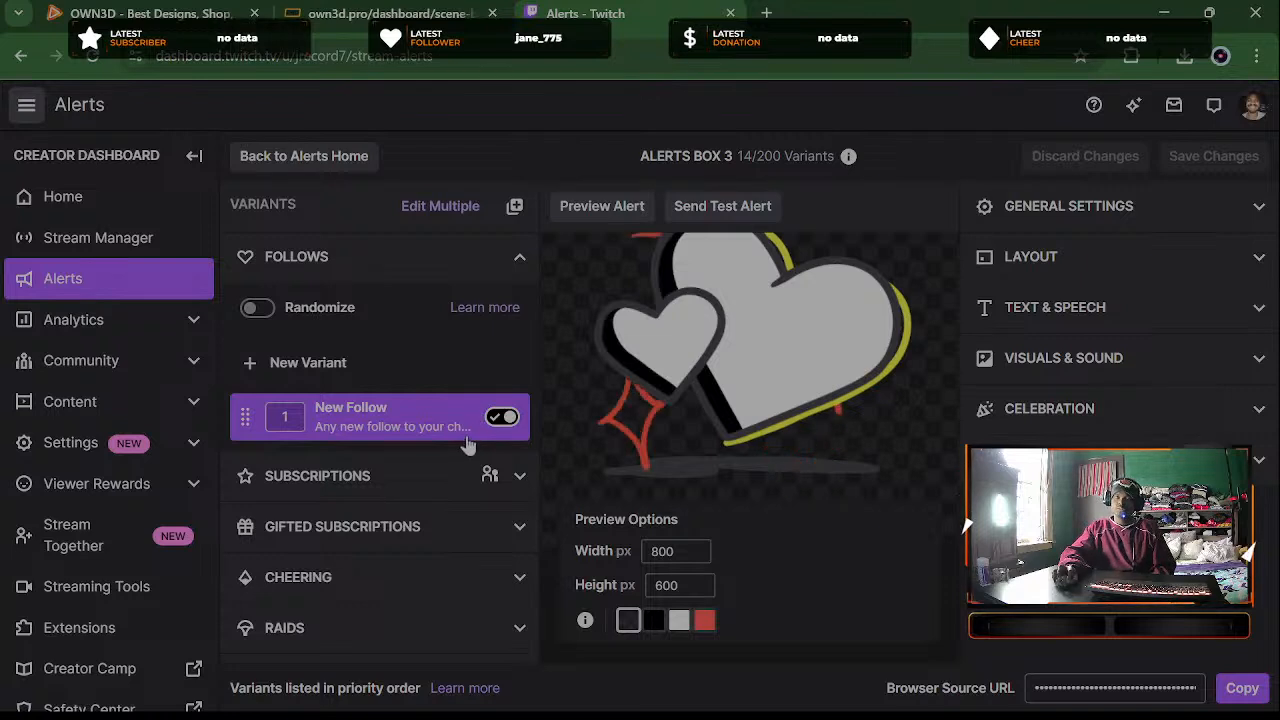
# Examine the new alert box's variant categories from Follows to Throne, including the Throne options
pyautogui.click(390, 262)
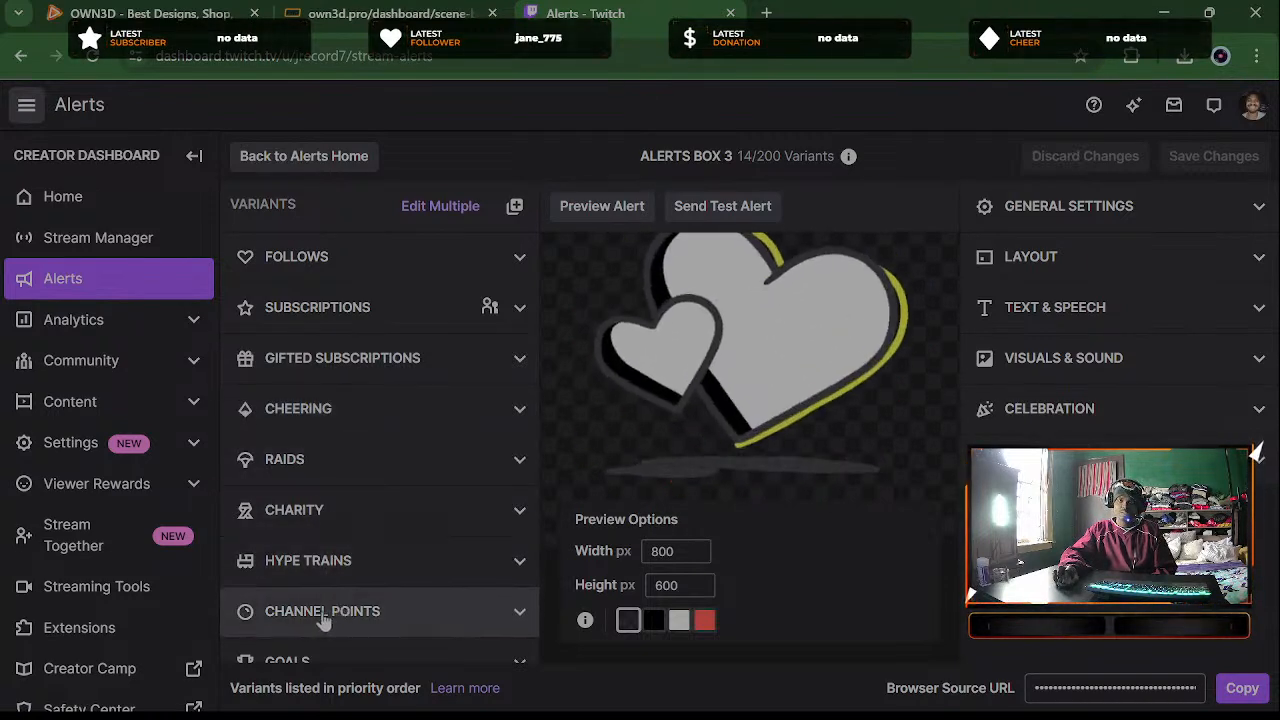
pyautogui.scroll(-1, 335, 580)
pyautogui.scroll(-1, 338, 575)
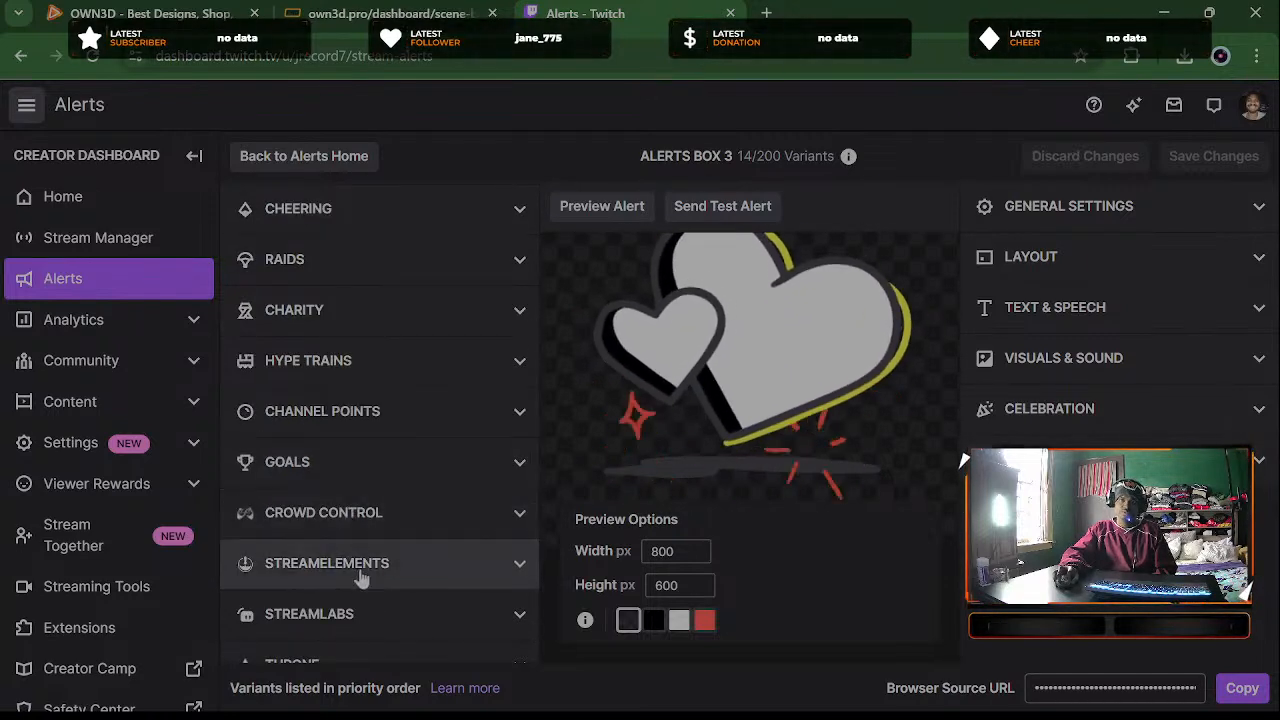
pyautogui.scroll(-1, 352, 612)
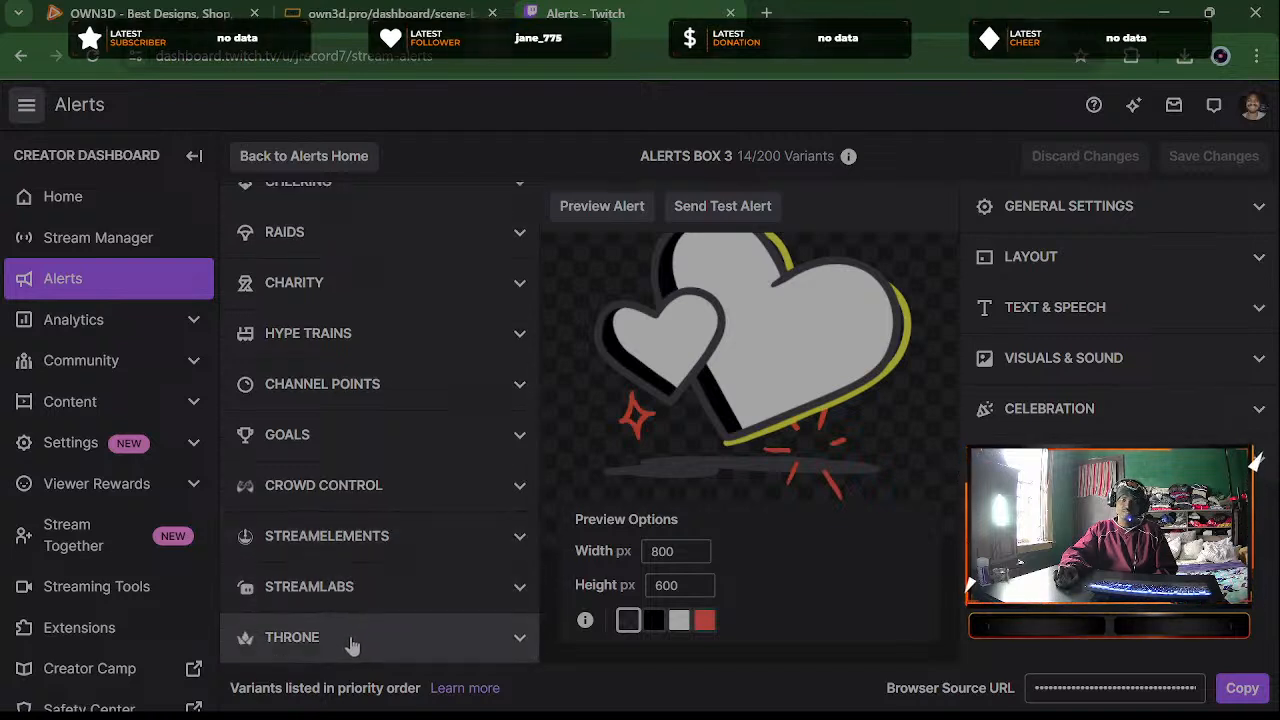
pyautogui.click(455, 645)
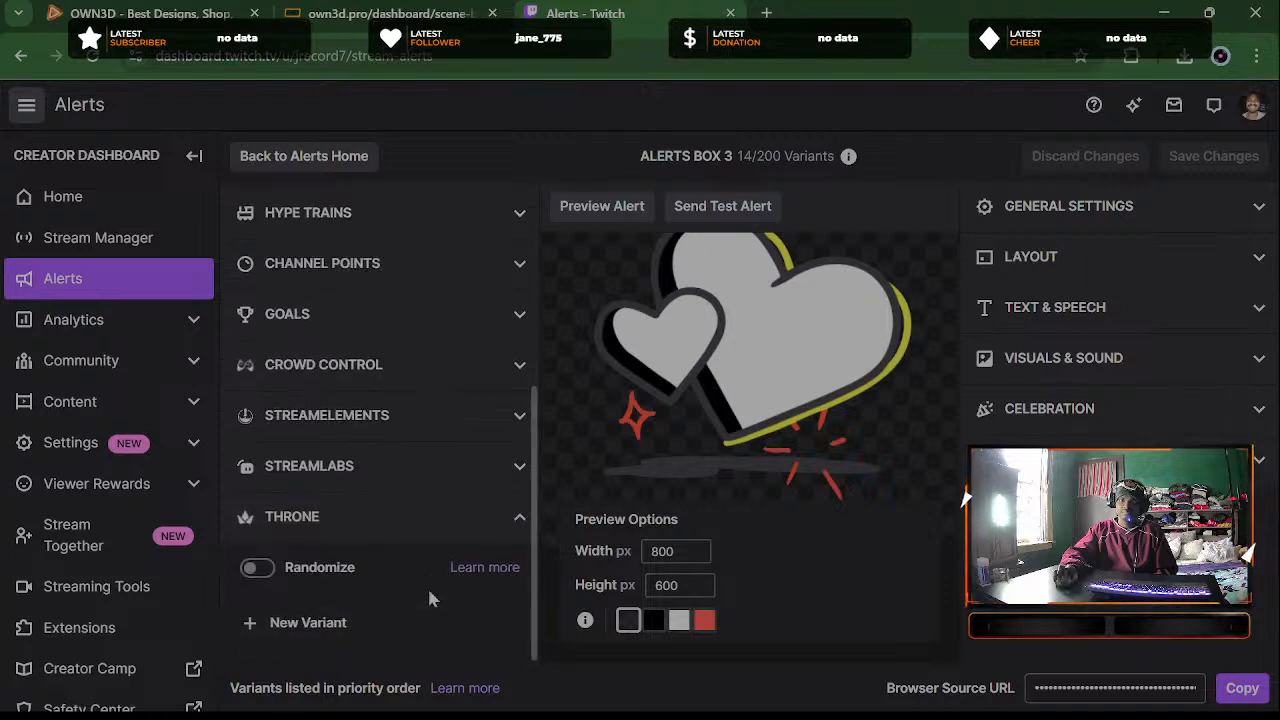
pyautogui.click(443, 517)
pyautogui.scroll(3, 428, 514)
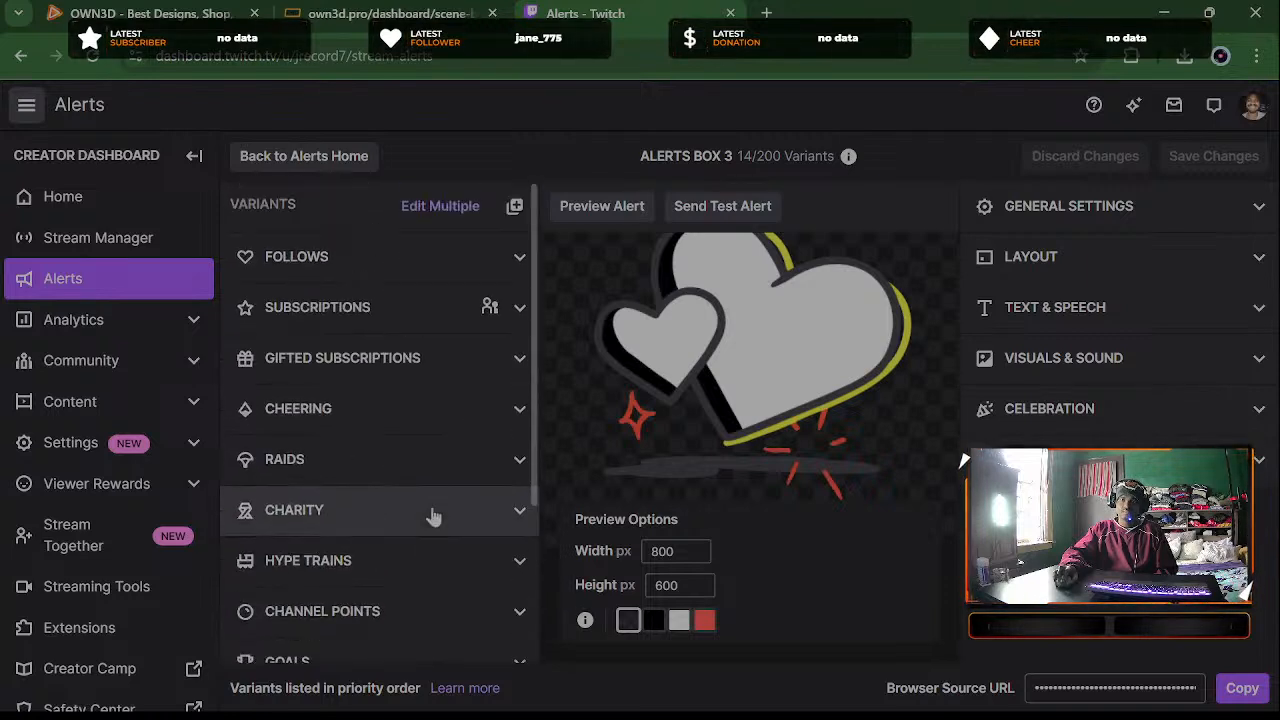
# Open the New Follow variant's general settings and copy the alert box's Browser Source URL, then minimize the browser
pyautogui.click(409, 266)
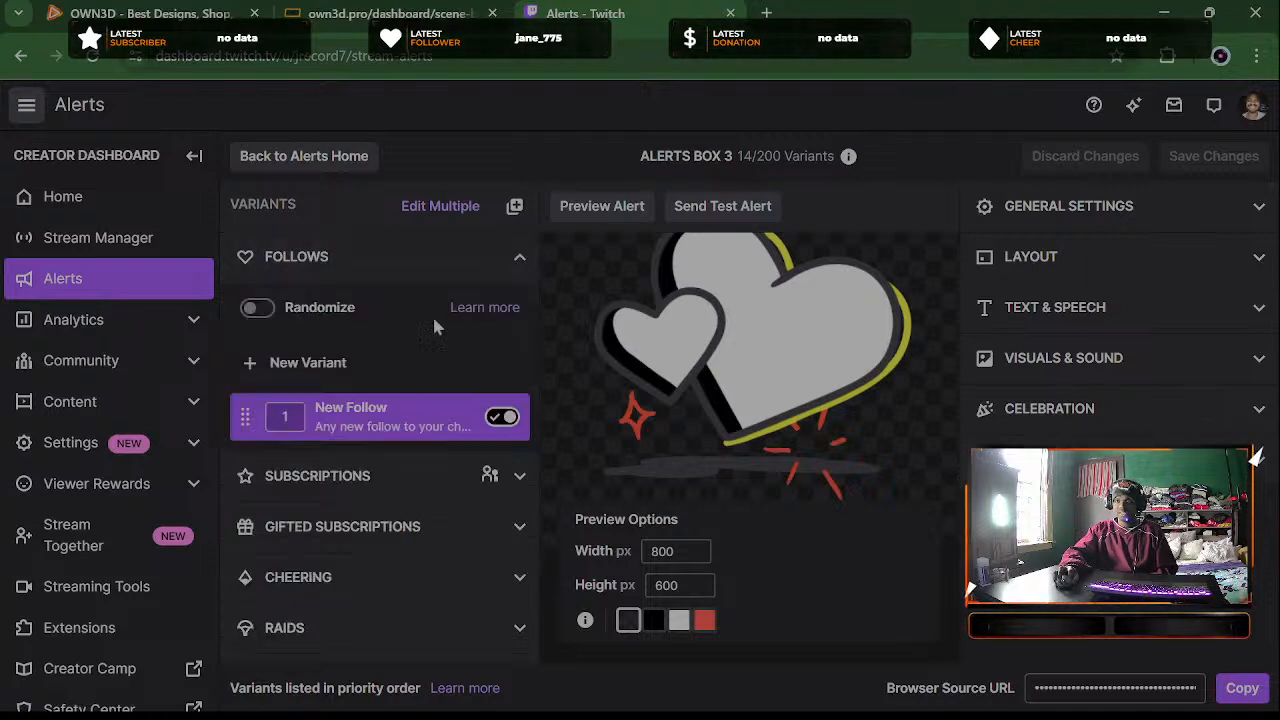
pyautogui.click(694, 551)
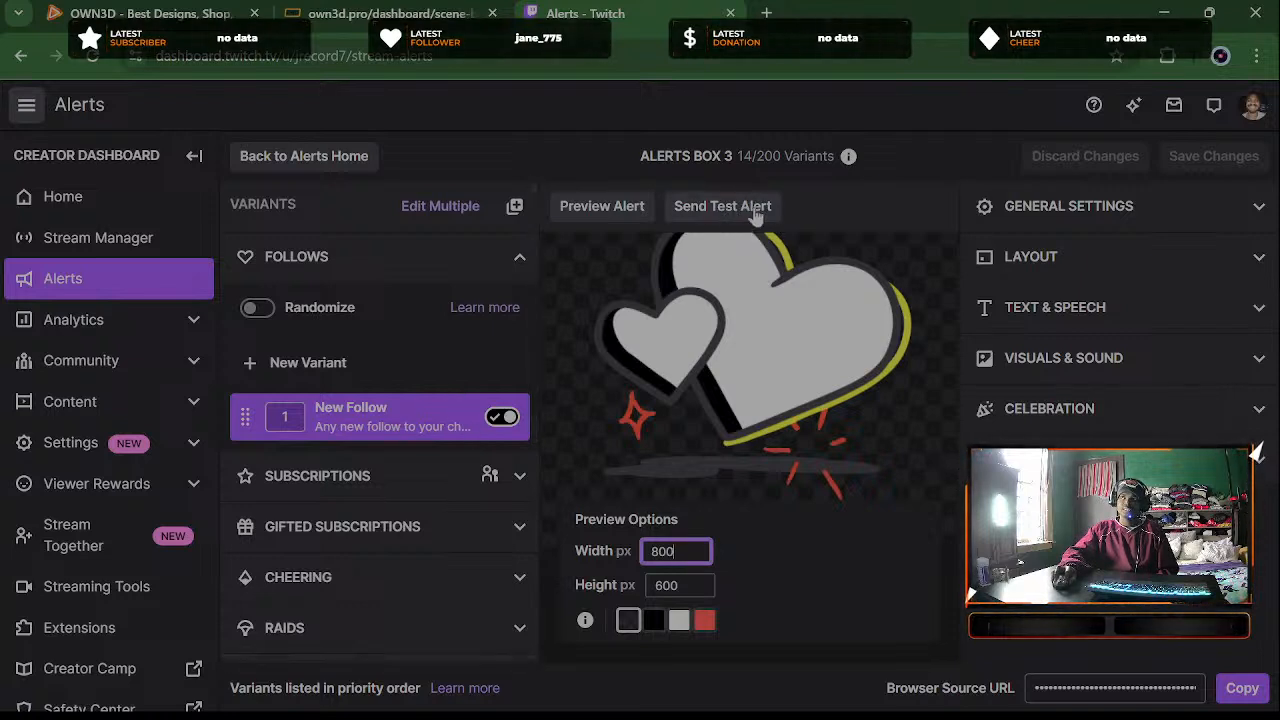
pyautogui.click(1240, 694)
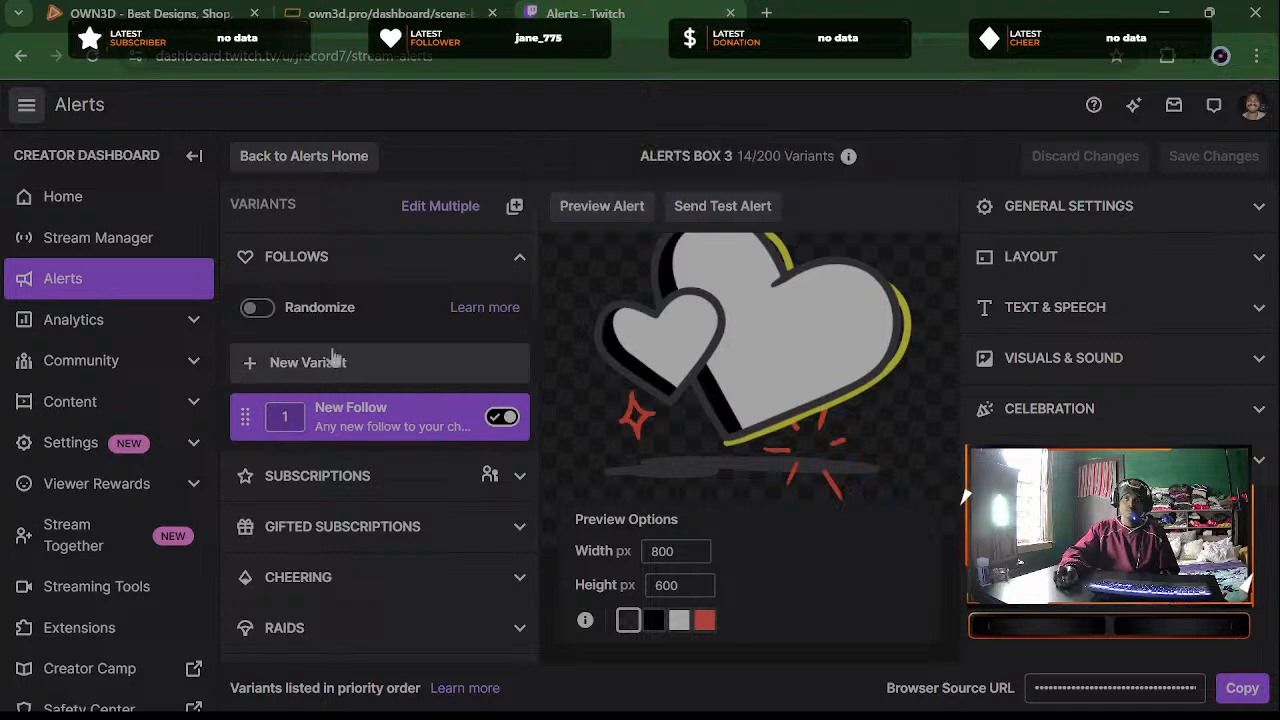
pyautogui.click(1097, 222)
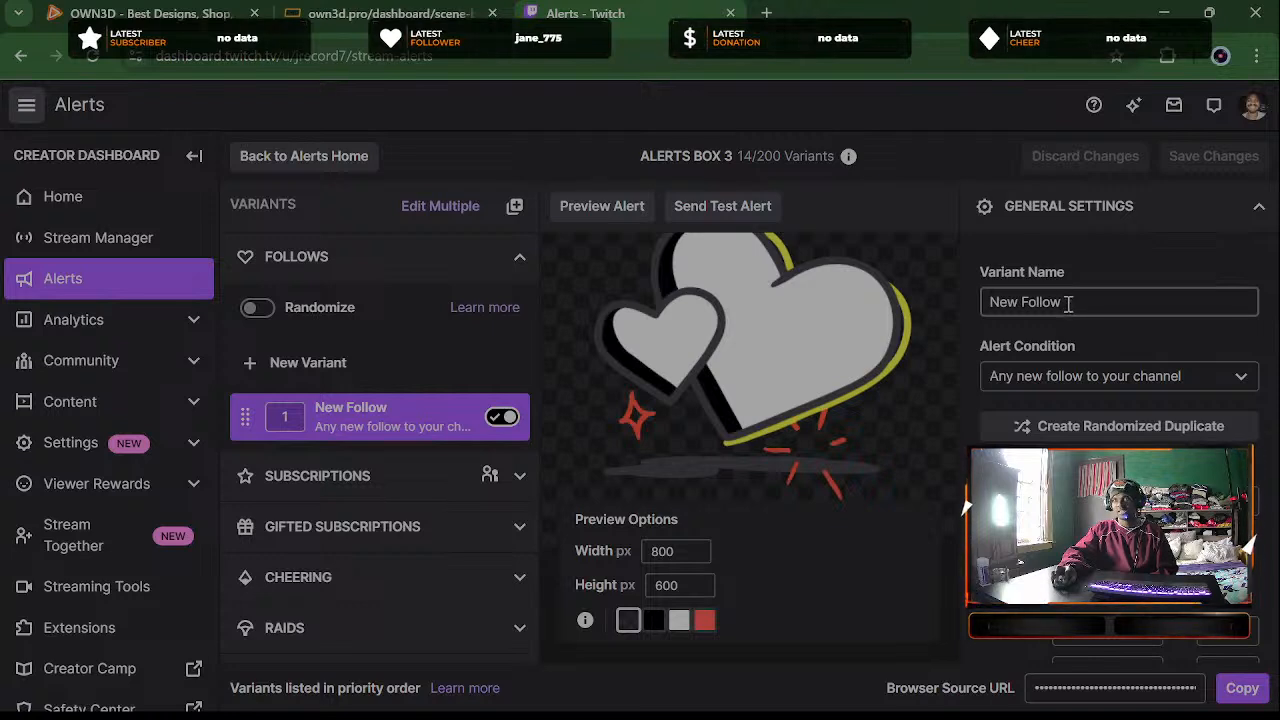
pyautogui.click(1242, 689)
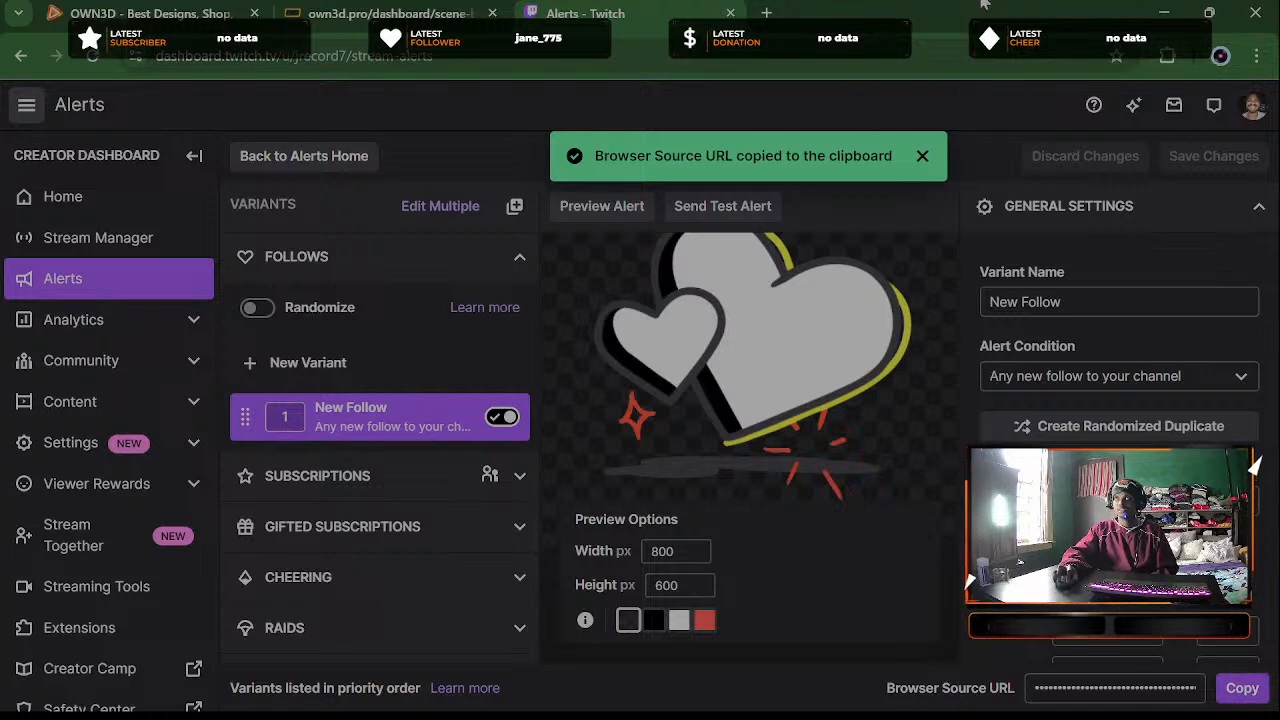
pyautogui.click(1163, 12)
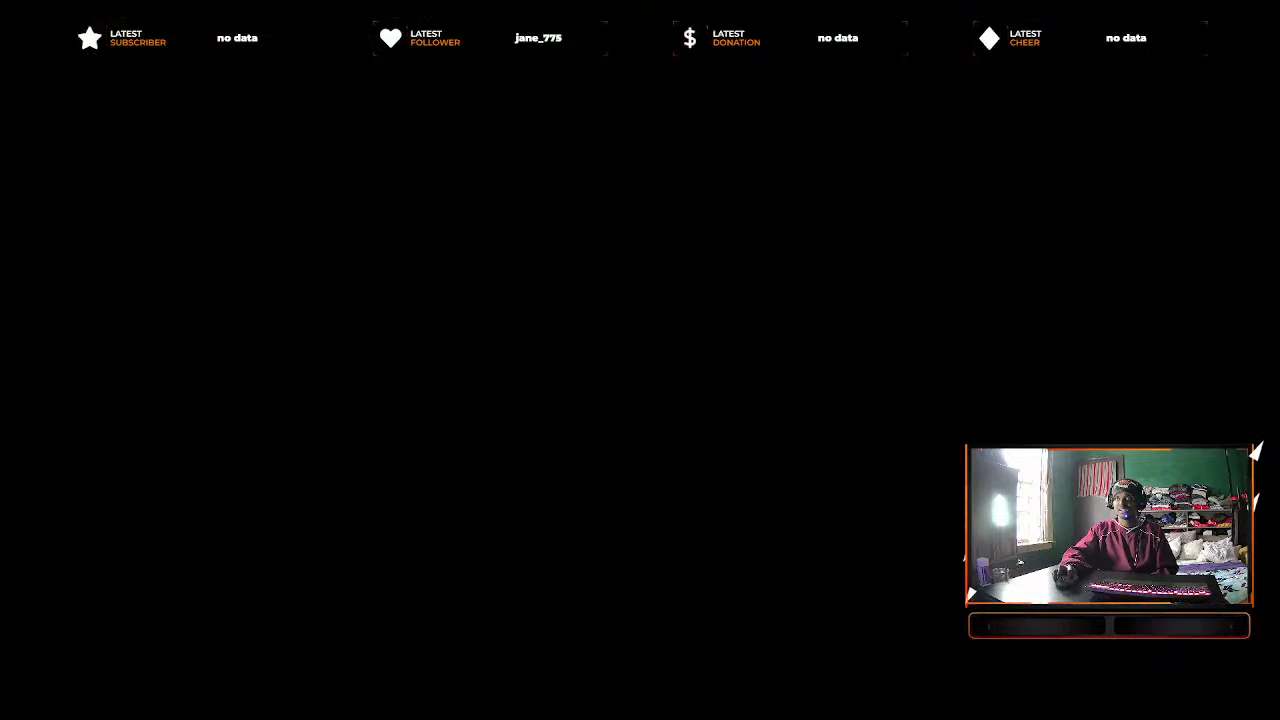
# Return to the Twitch alerts page and look through the New Follow variant's general settings
pyautogui.hotkey('alt', 'Tab')
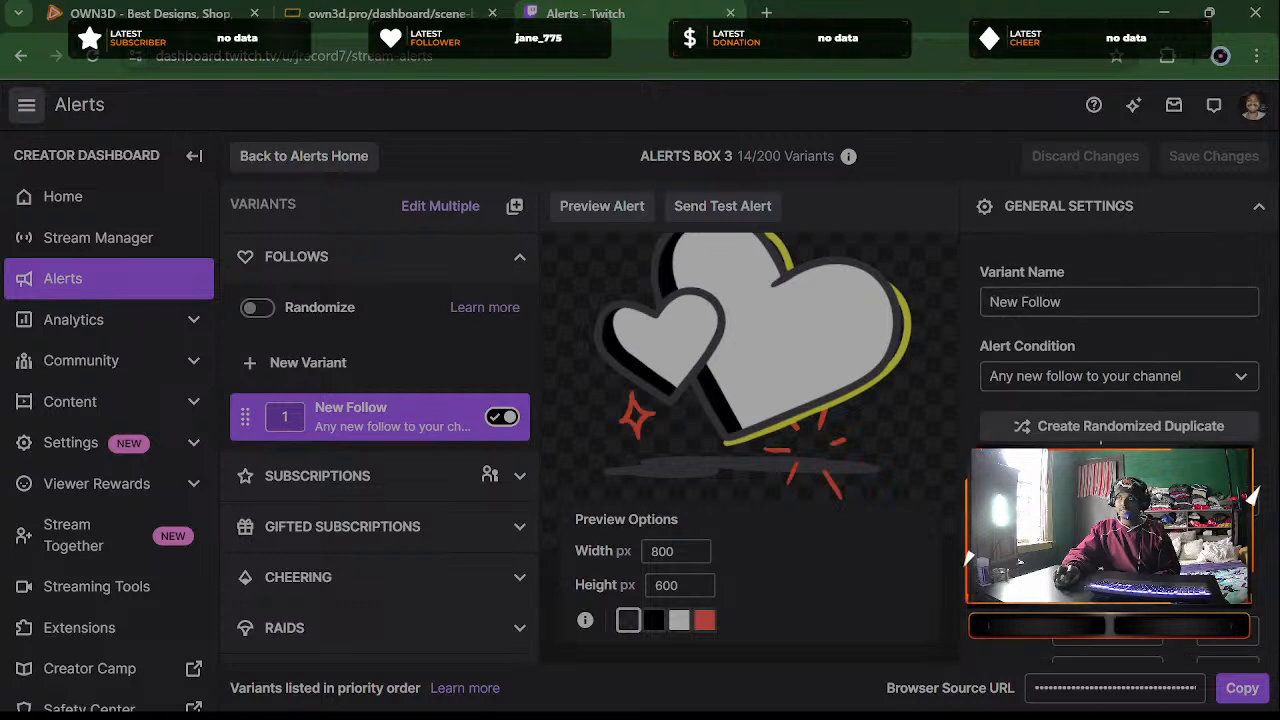
pyautogui.scroll(-3, 1100, 300)
pyautogui.scroll(3, 1057, 337)
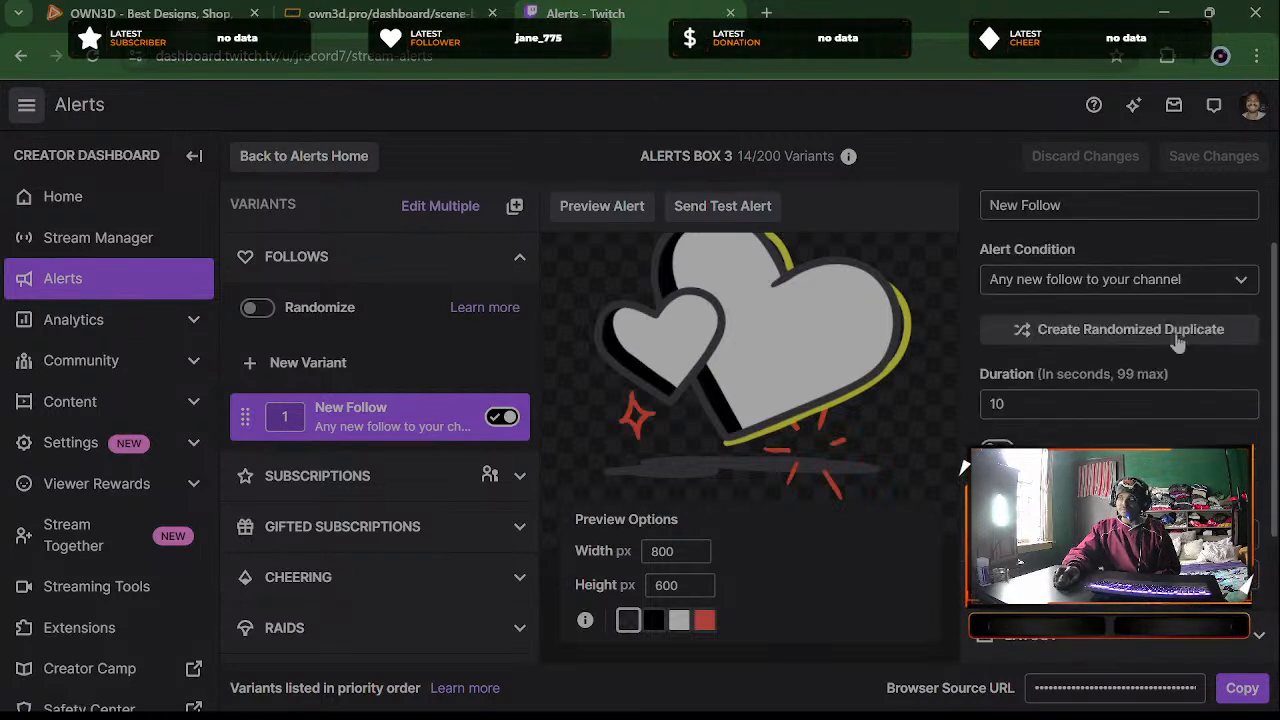
pyautogui.click(1166, 206)
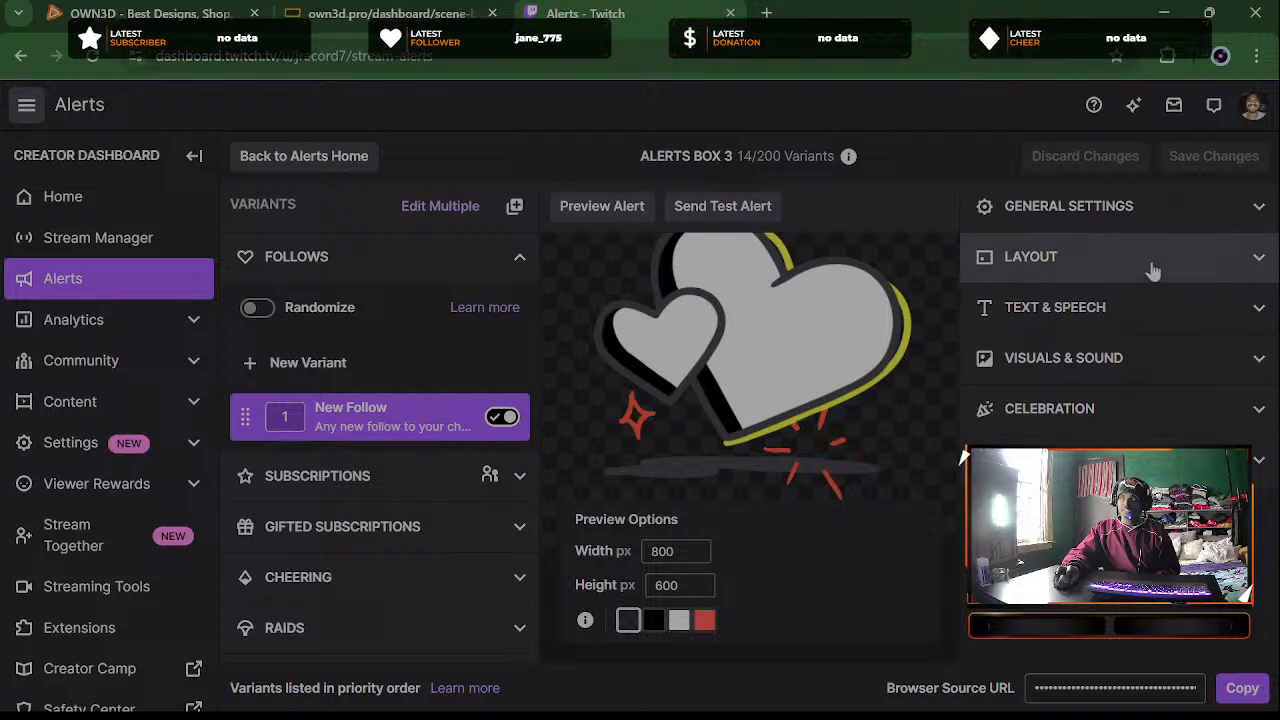
# Try the side-by-side, text-over-image and text-above-image layouts for the New Follow alert
pyautogui.click(1151, 262)
pyautogui.click(1100, 345)
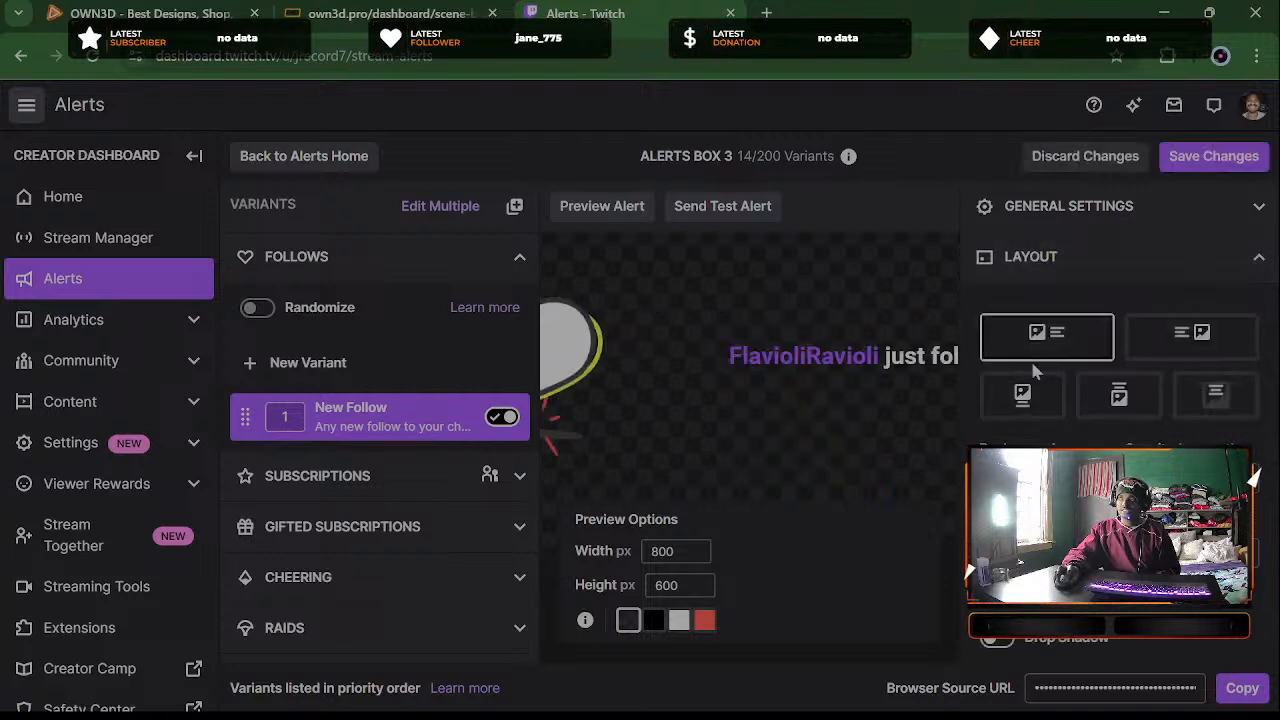
pyautogui.click(1193, 343)
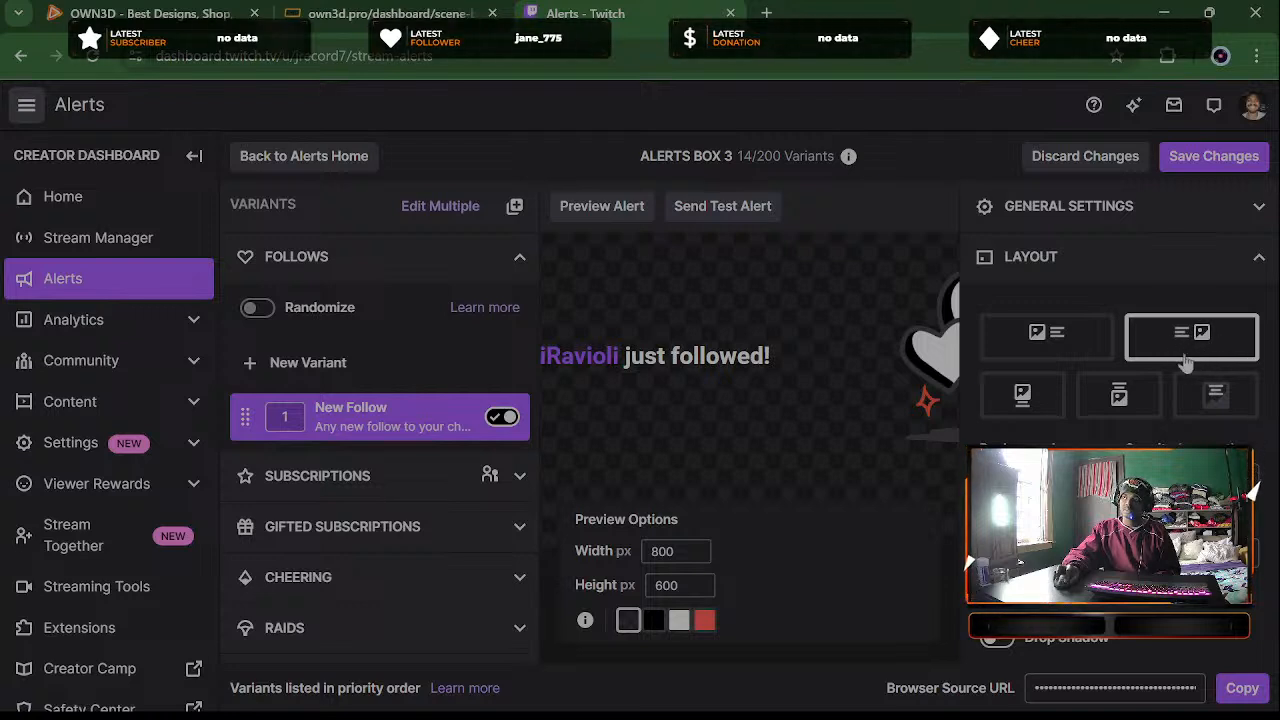
pyautogui.click(1212, 400)
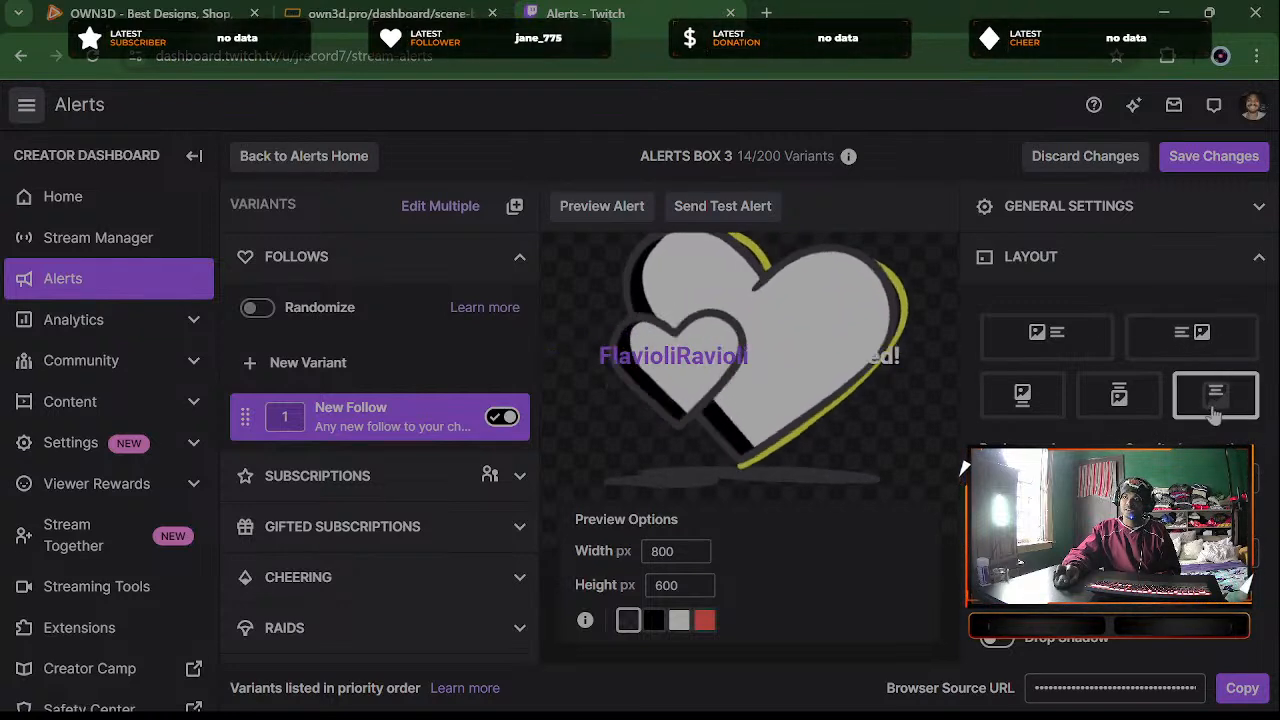
pyautogui.click(1116, 398)
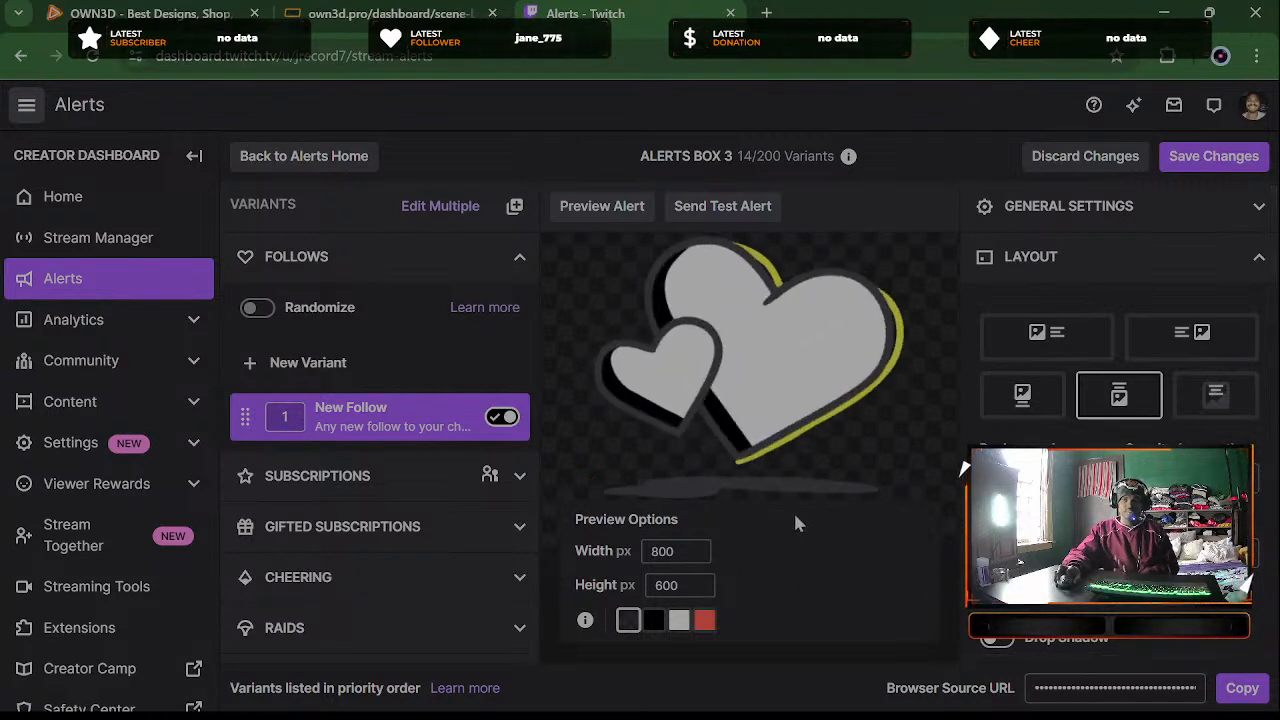
# Try the black and white preview backgrounds and set the custom preview background color to dark purple
pyautogui.click(653, 622)
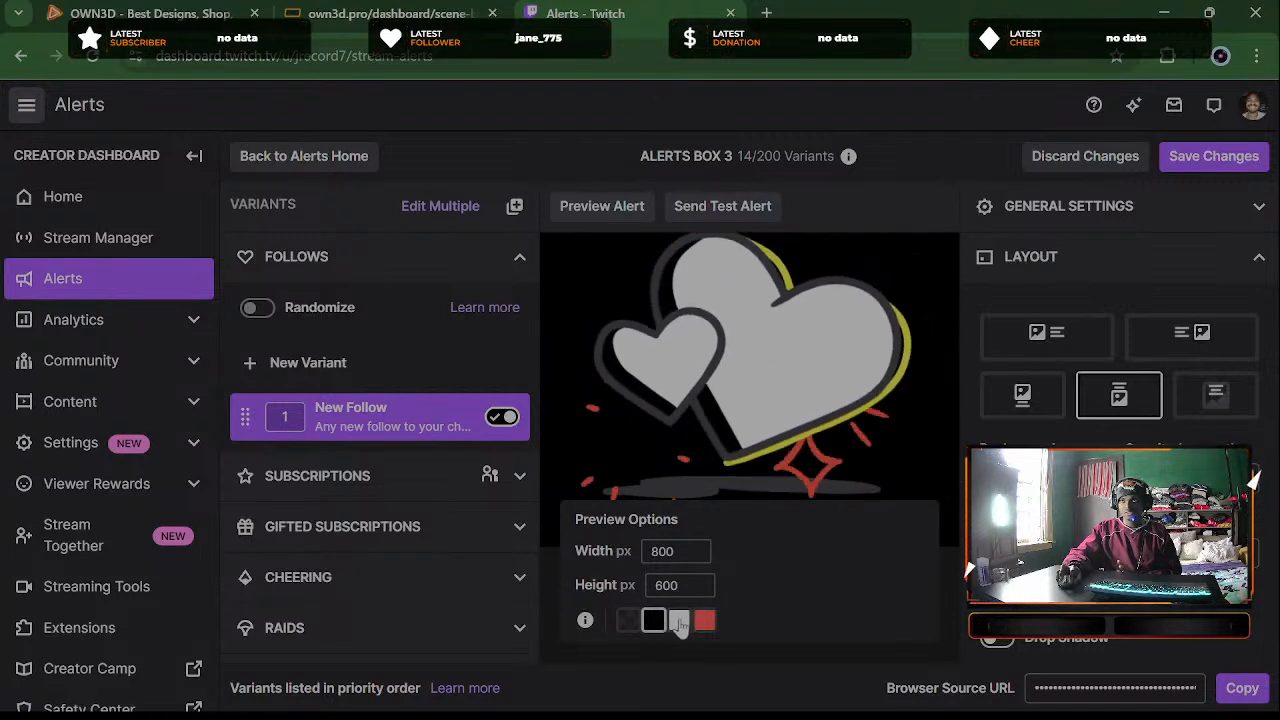
pyautogui.click(679, 622)
pyautogui.click(705, 622)
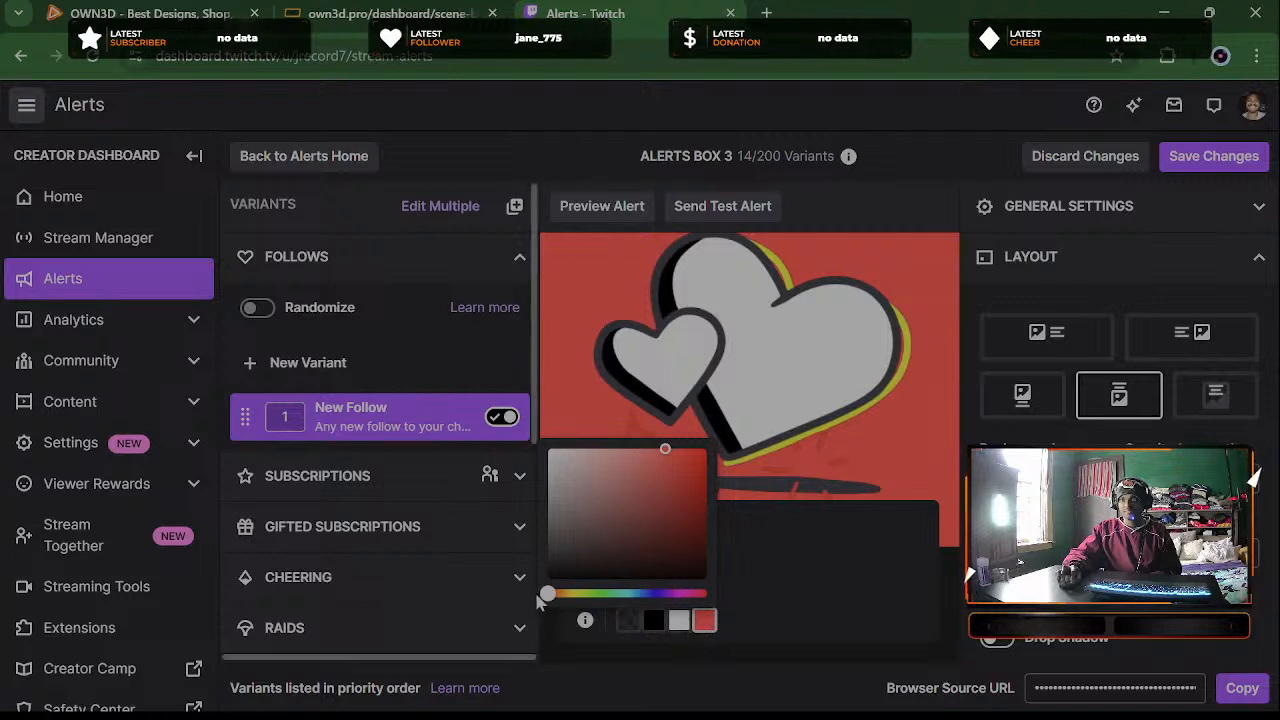
pyautogui.moveTo(545, 594); pyautogui.dragTo(602, 593)
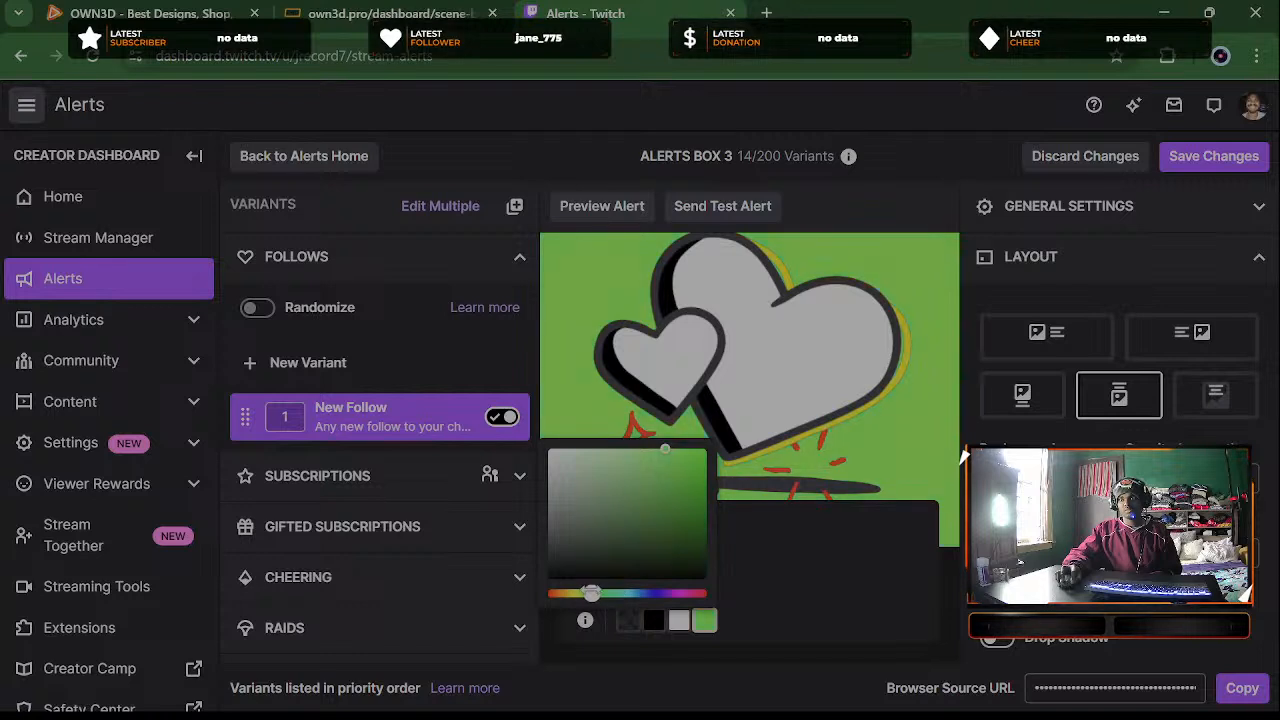
pyautogui.moveTo(574, 593); pyautogui.dragTo(568, 593)
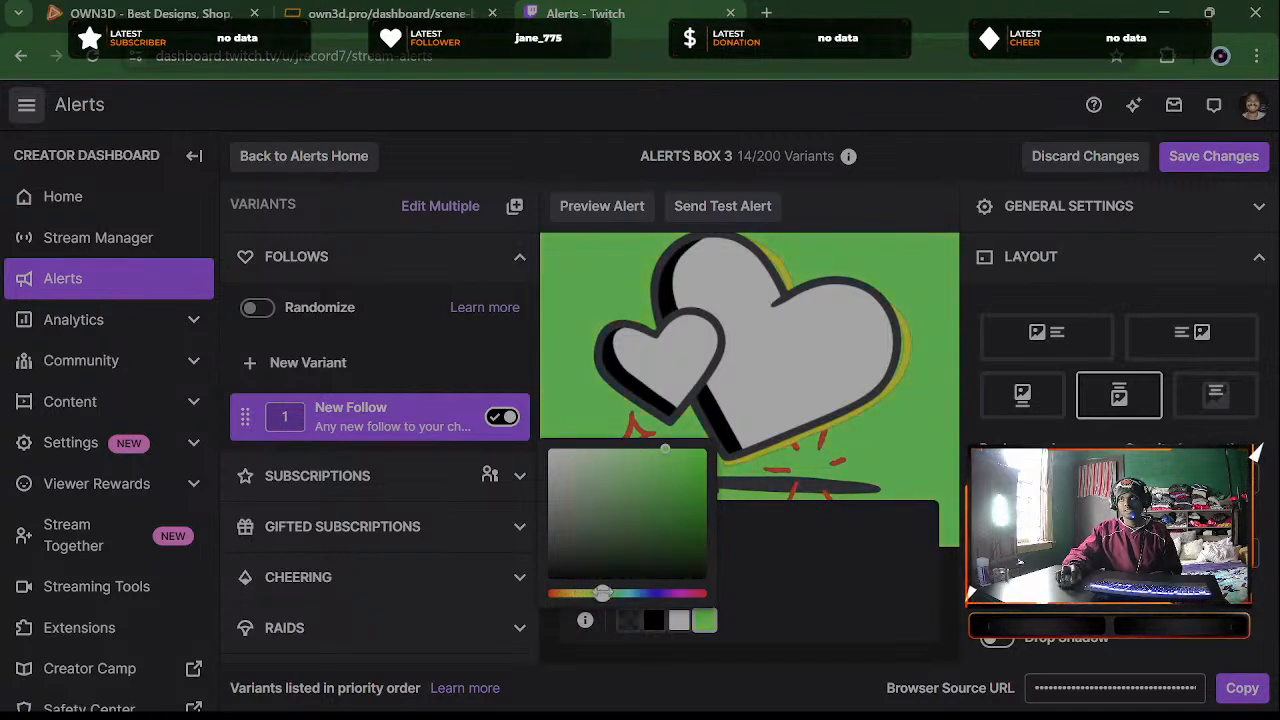
pyautogui.moveTo(612, 593); pyautogui.dragTo(677, 593)
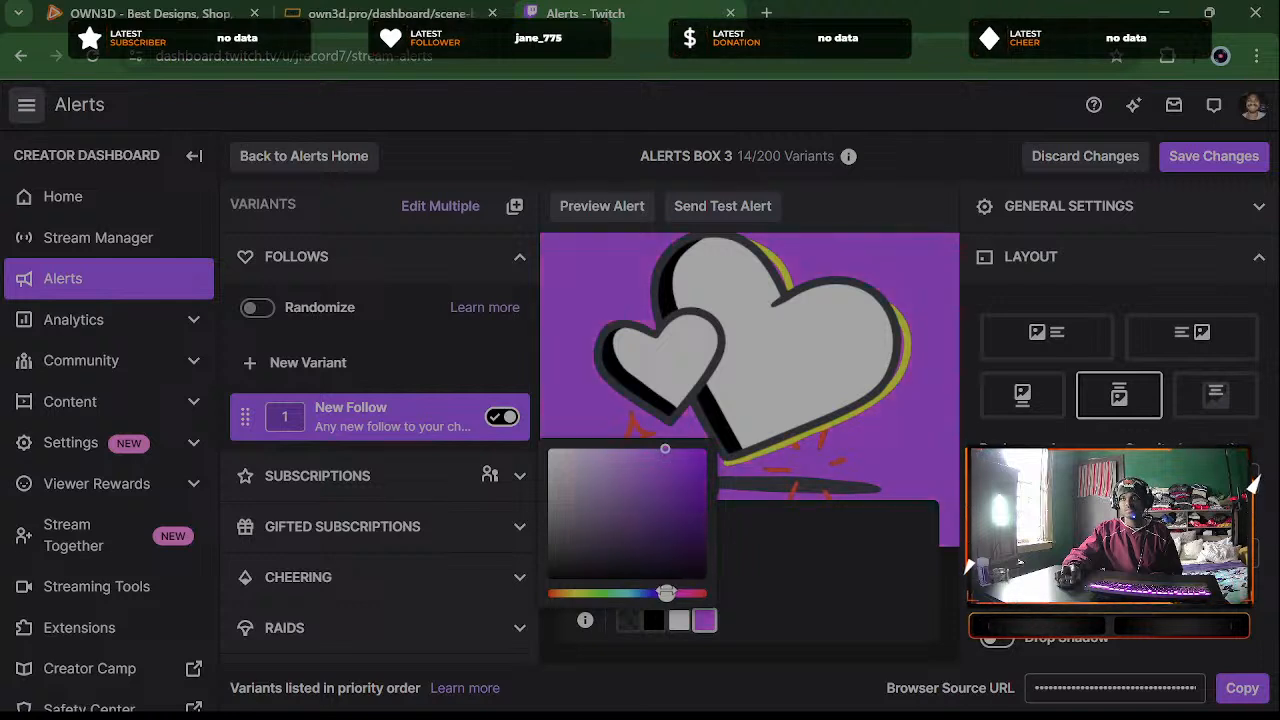
pyautogui.moveTo(671, 457); pyautogui.dragTo(690, 553)
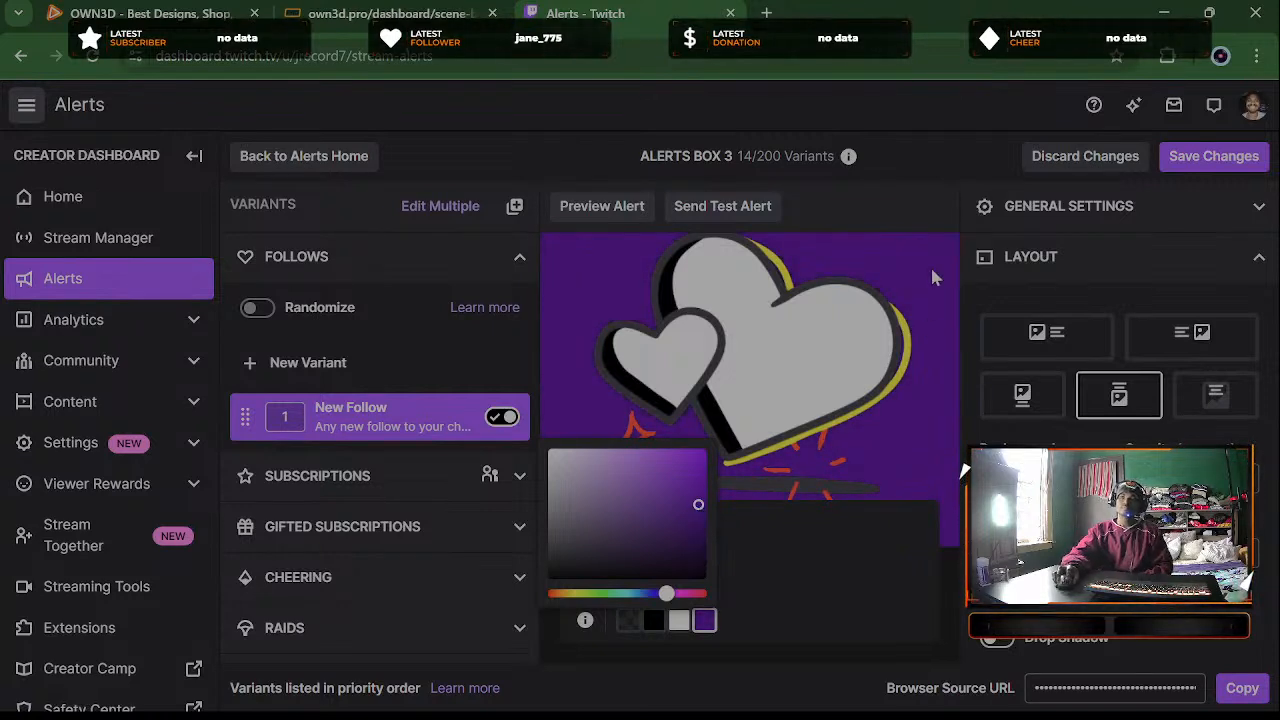
pyautogui.click(898, 615)
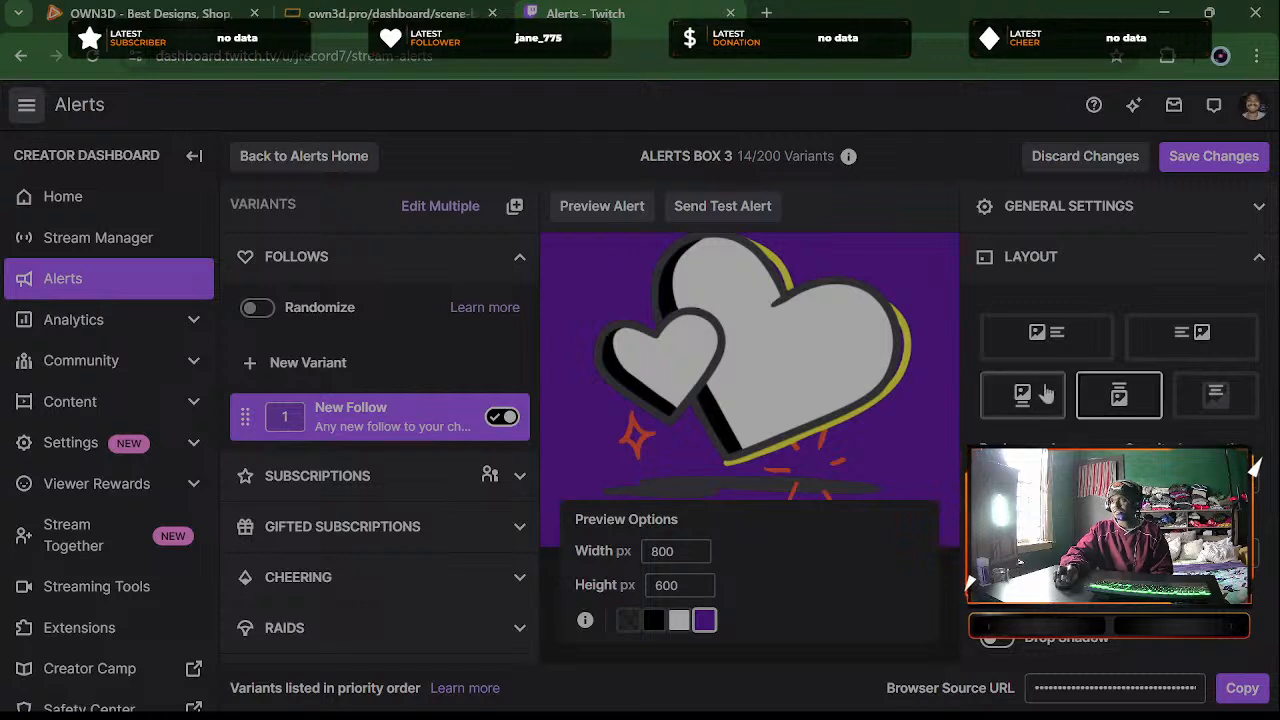
# Compare the New Follow alert's layout options and set the layout to text over the image
pyautogui.click(1176, 350)
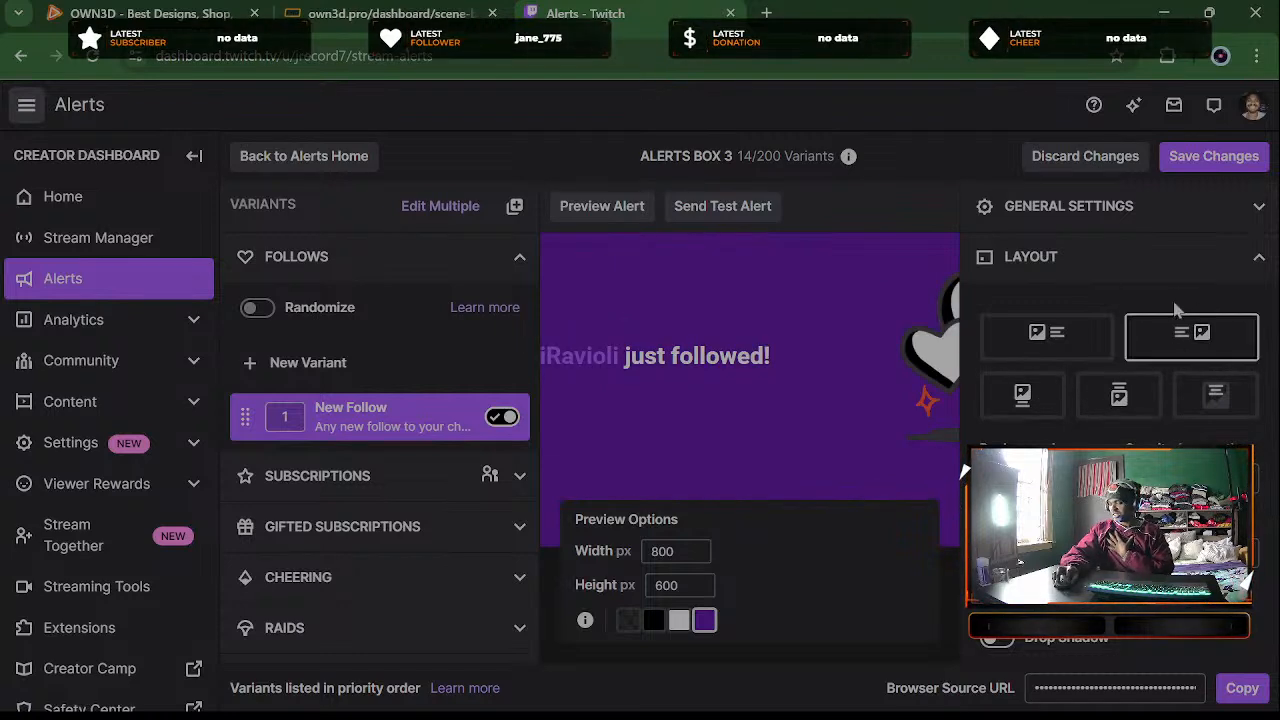
pyautogui.click(1220, 403)
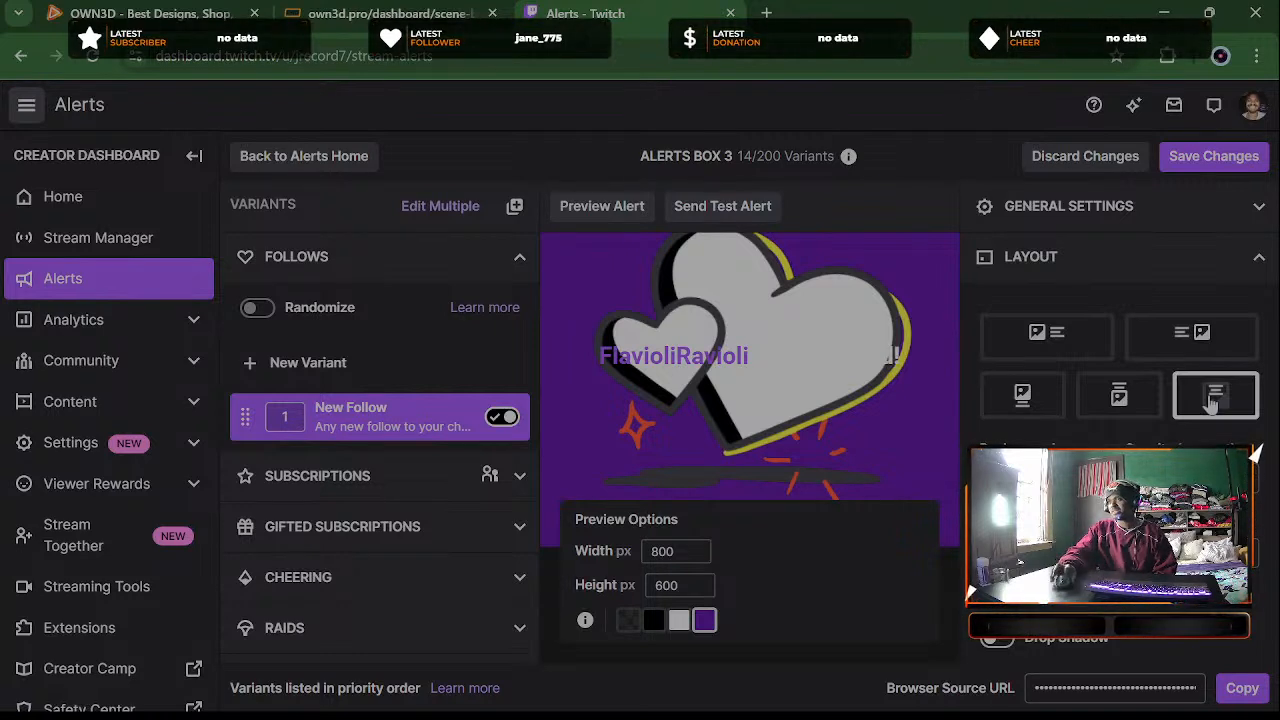
pyautogui.click(1040, 400)
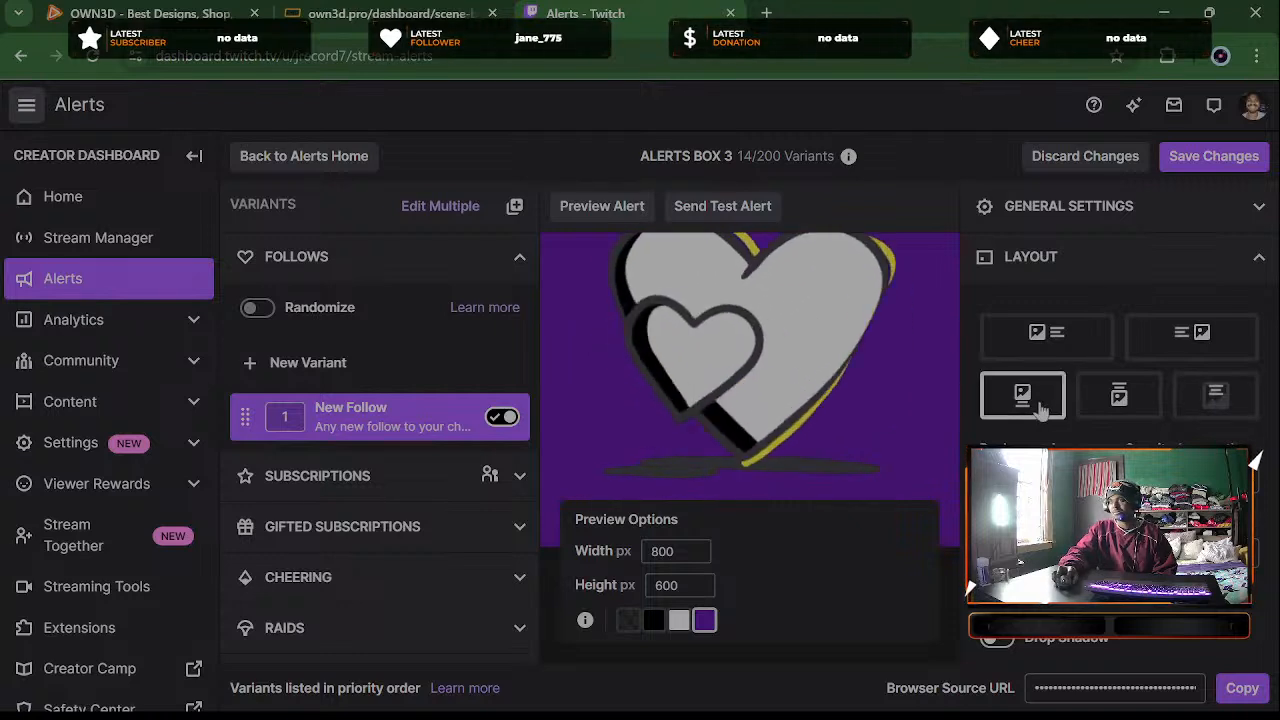
pyautogui.click(1068, 343)
pyautogui.click(1198, 343)
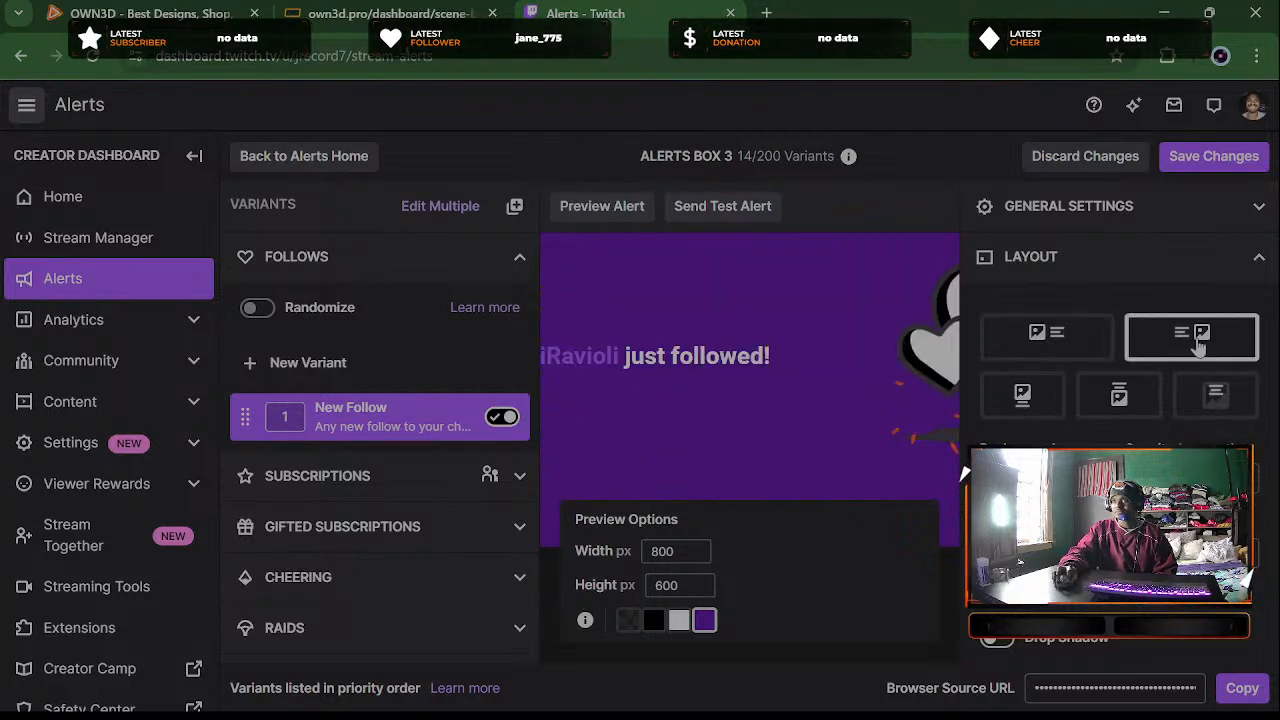
pyautogui.click(1222, 400)
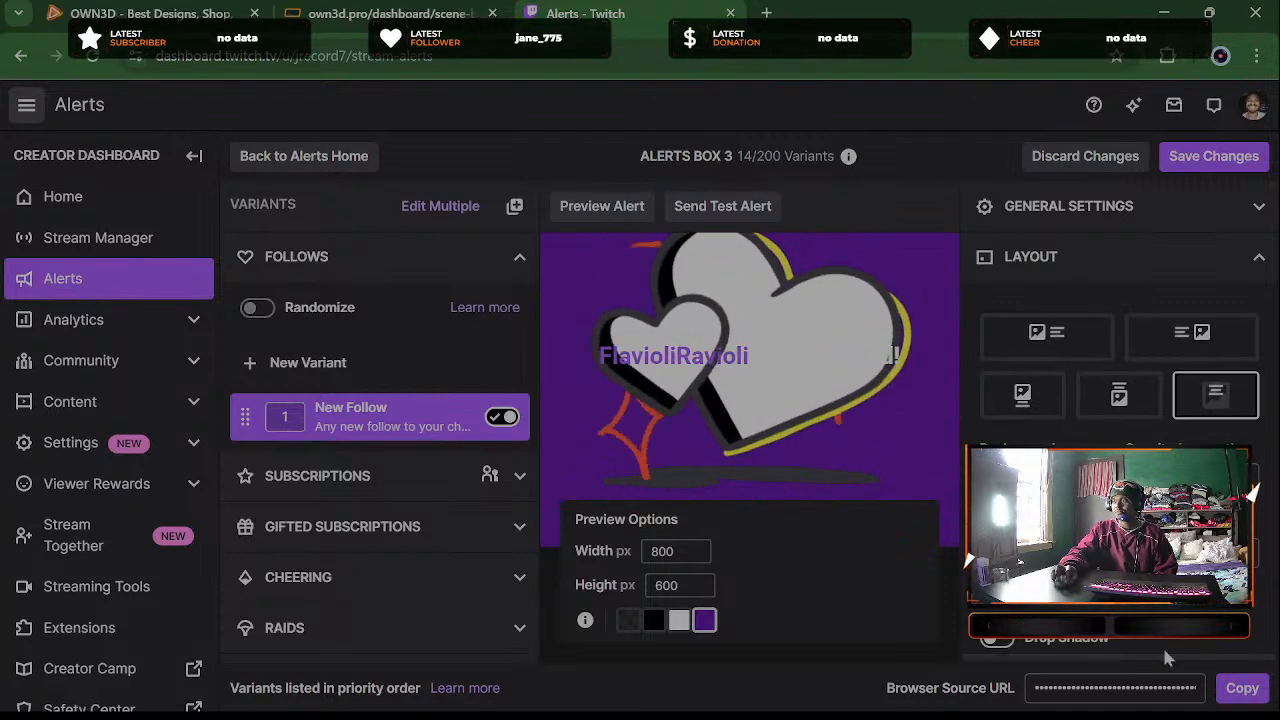
pyautogui.scroll(-3, 1228, 358)
pyautogui.scroll(3, 1228, 358)
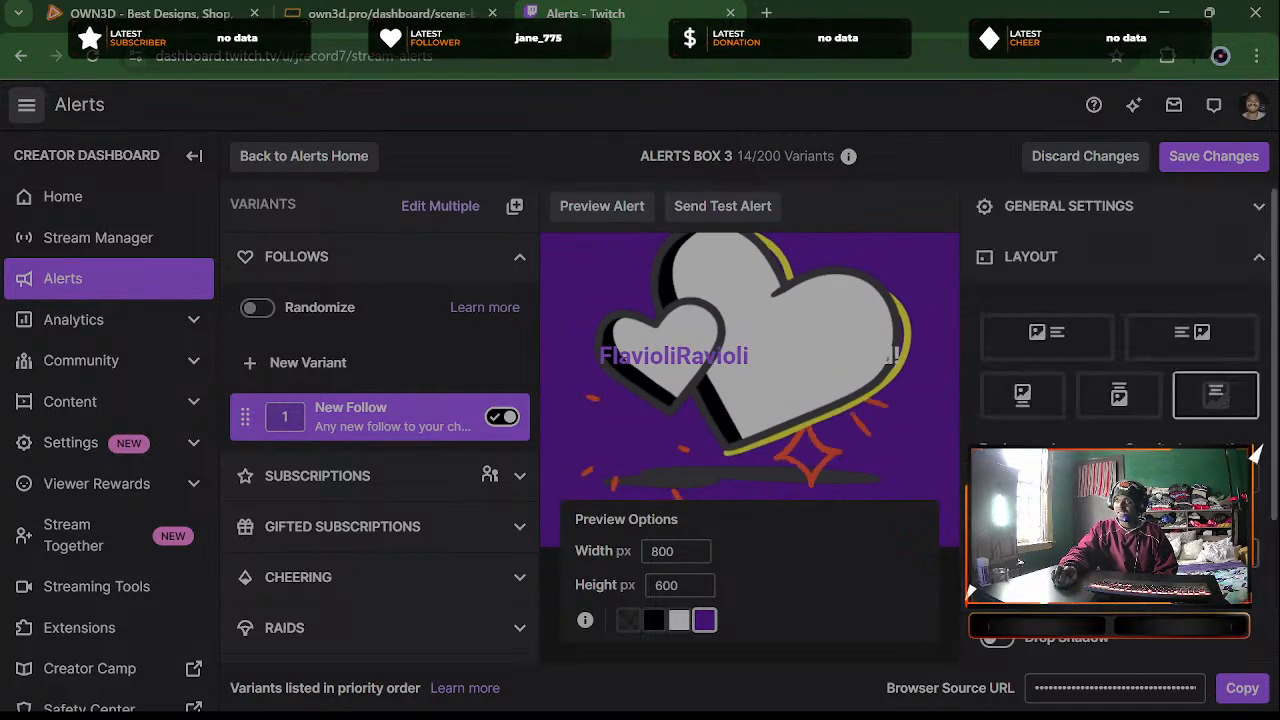
pyautogui.click(1260, 262)
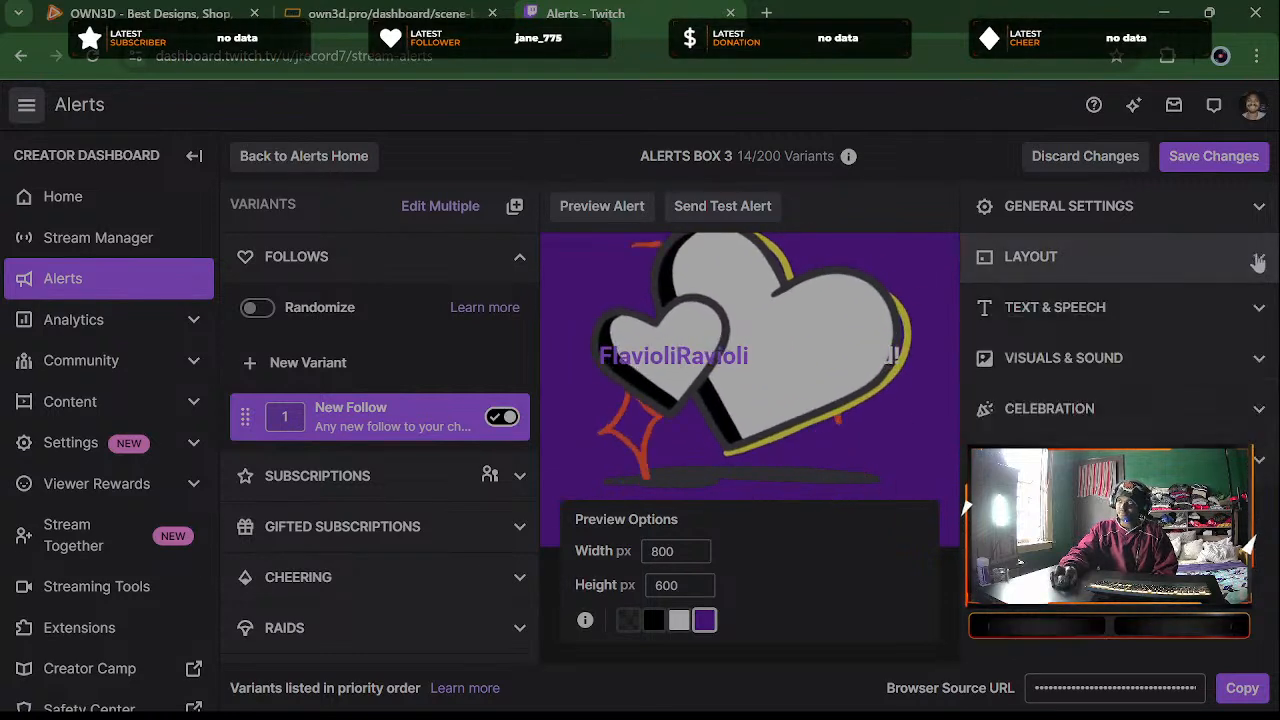
# Turn on Say Alert Text in the New Follow alert's text and speech settings and choose a different English voice
pyautogui.click(1145, 317)
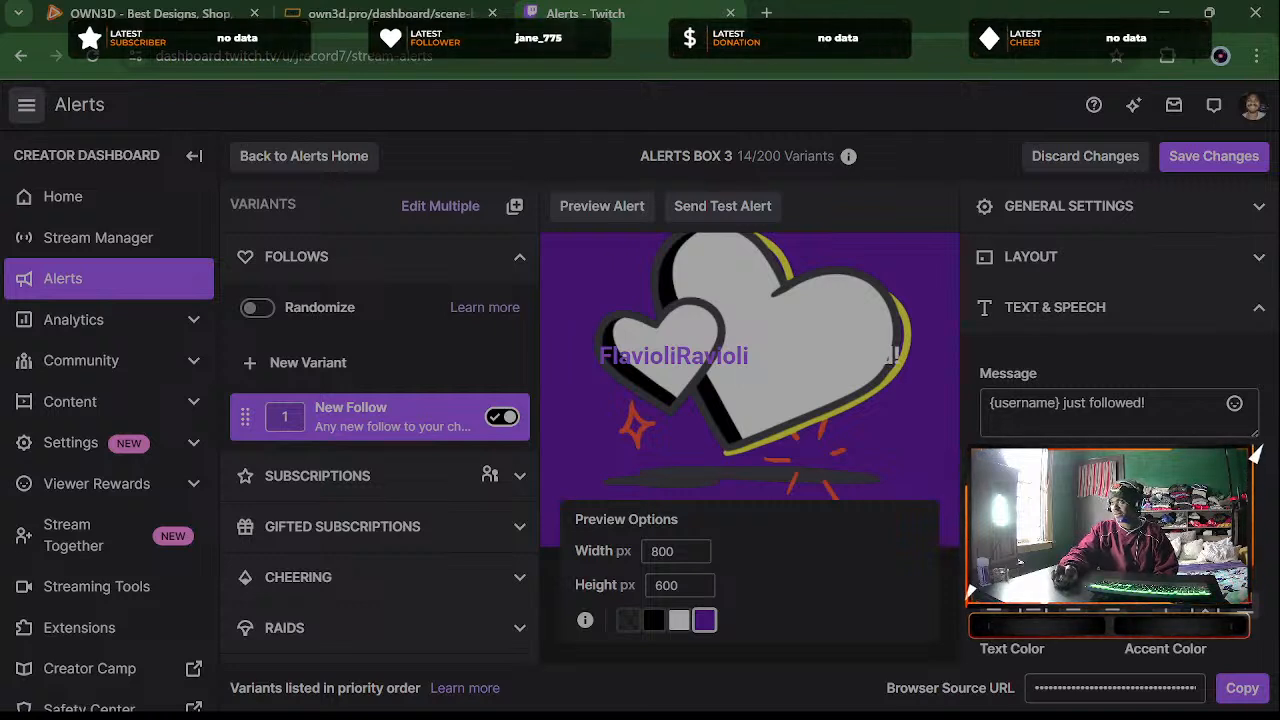
pyautogui.scroll(-4, 1255, 452)
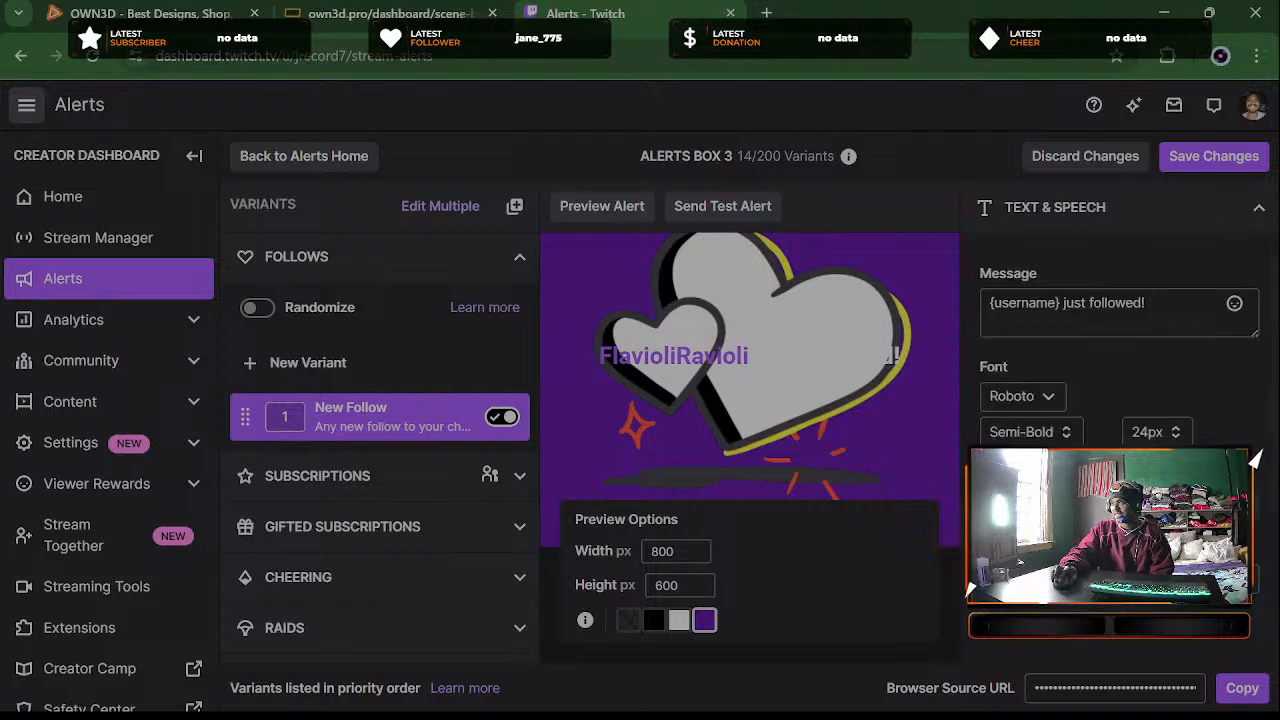
pyautogui.scroll(2, 963, 487)
pyautogui.scroll(2, 965, 485)
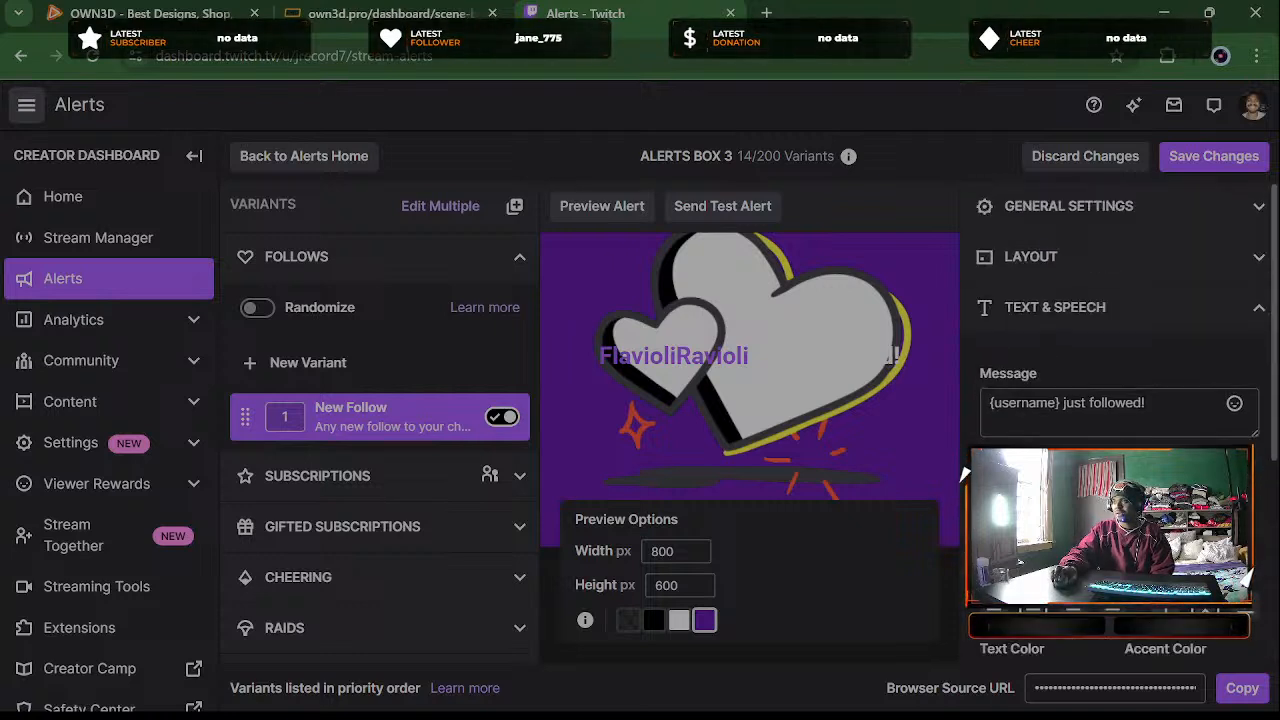
pyautogui.scroll(-3, 963, 463)
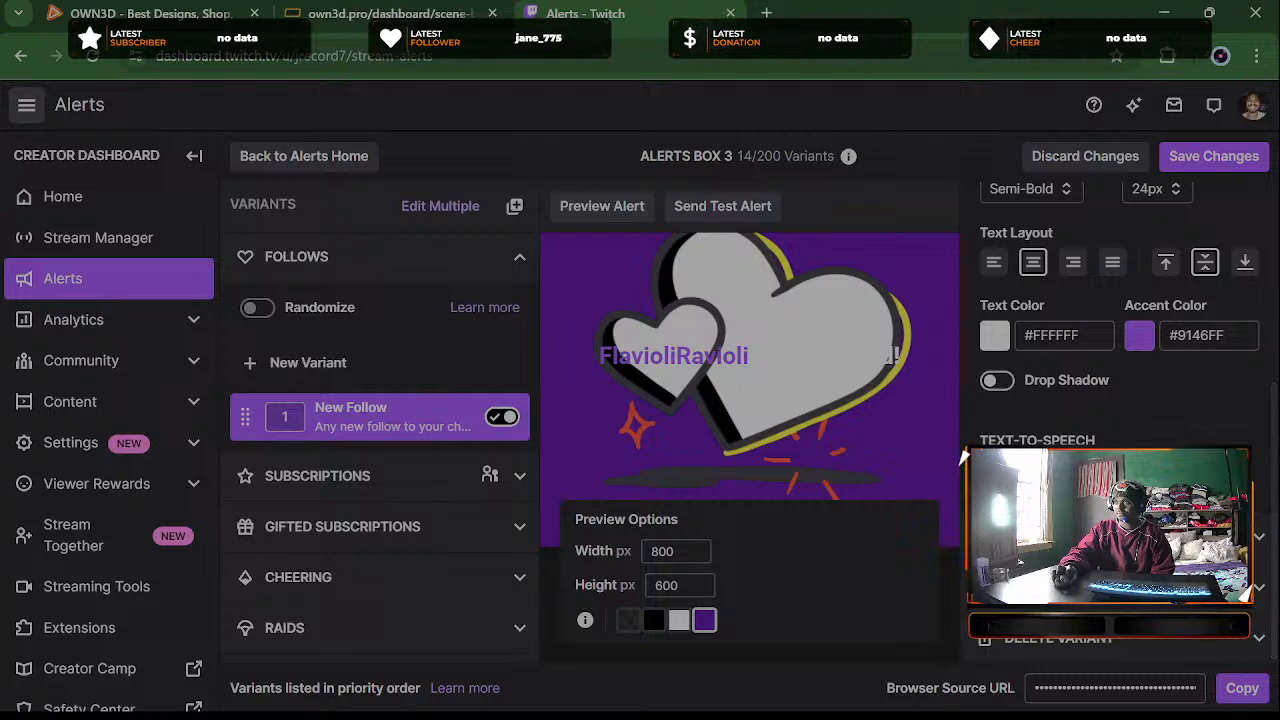
pyautogui.click(997, 477)
pyautogui.scroll(-3, 965, 495)
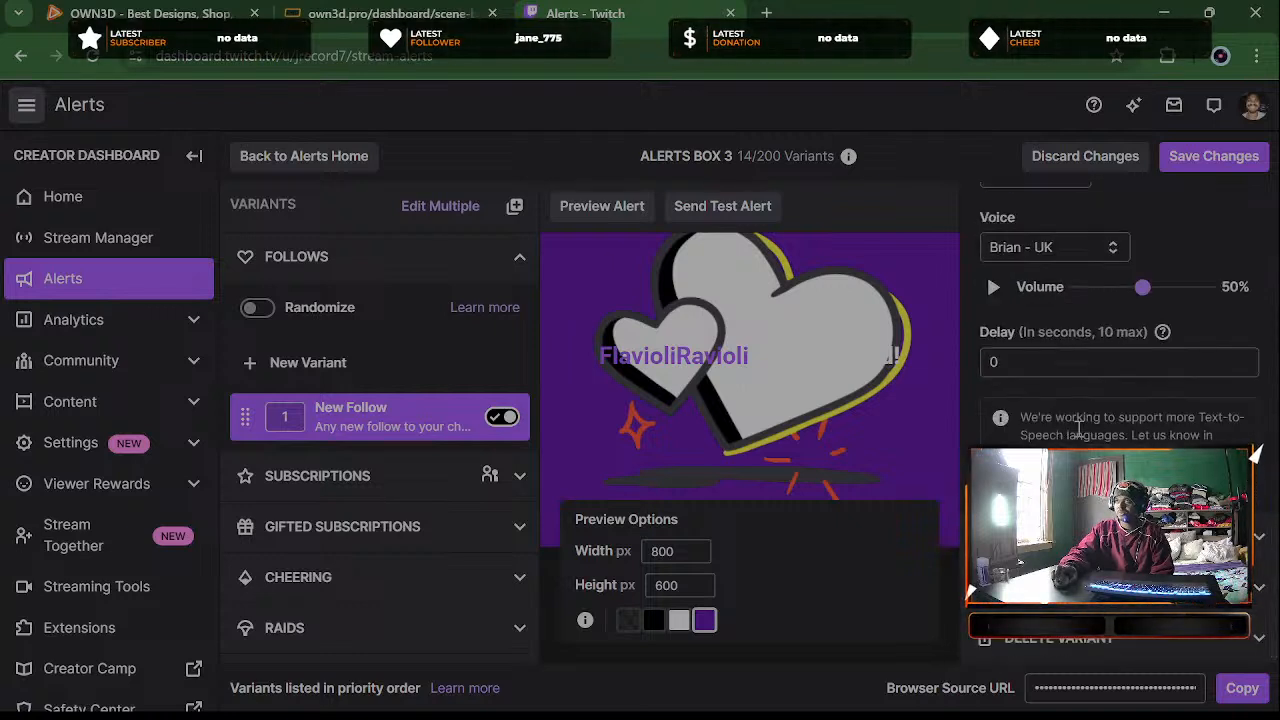
pyautogui.scroll(3, 1080, 430)
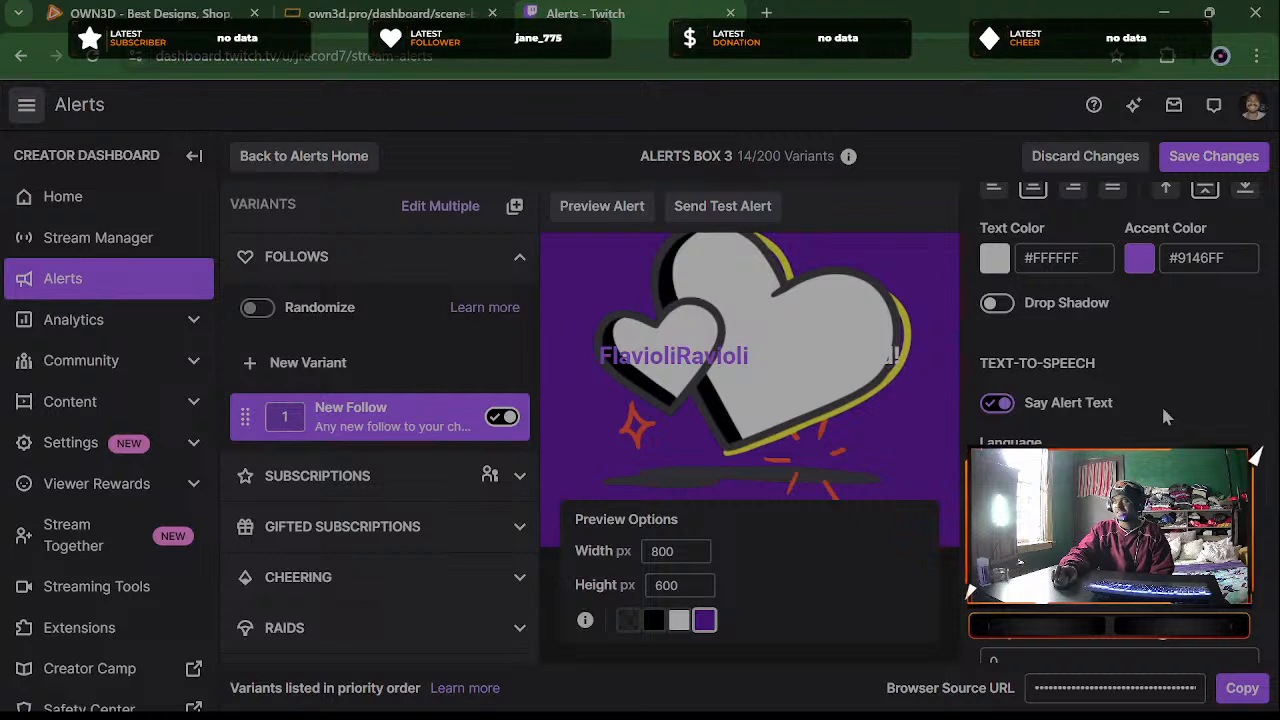
pyautogui.scroll(5, 1090, 390)
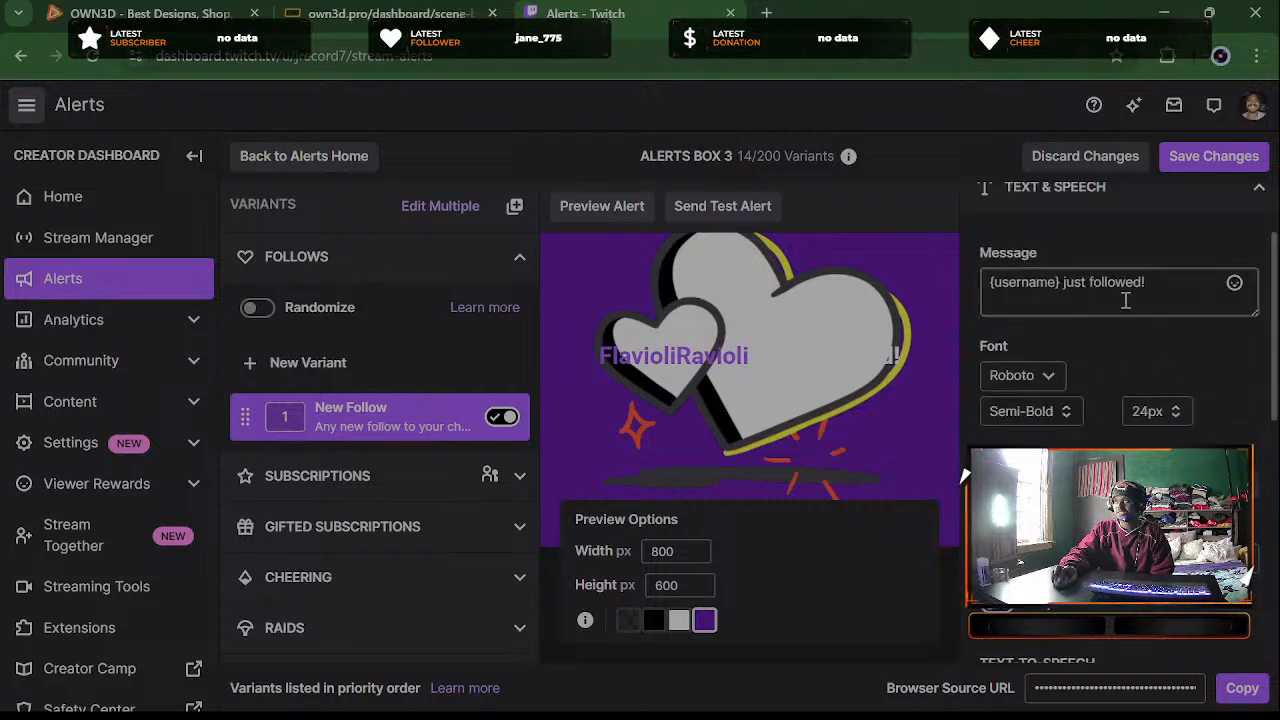
pyautogui.scroll(-5, 1086, 309)
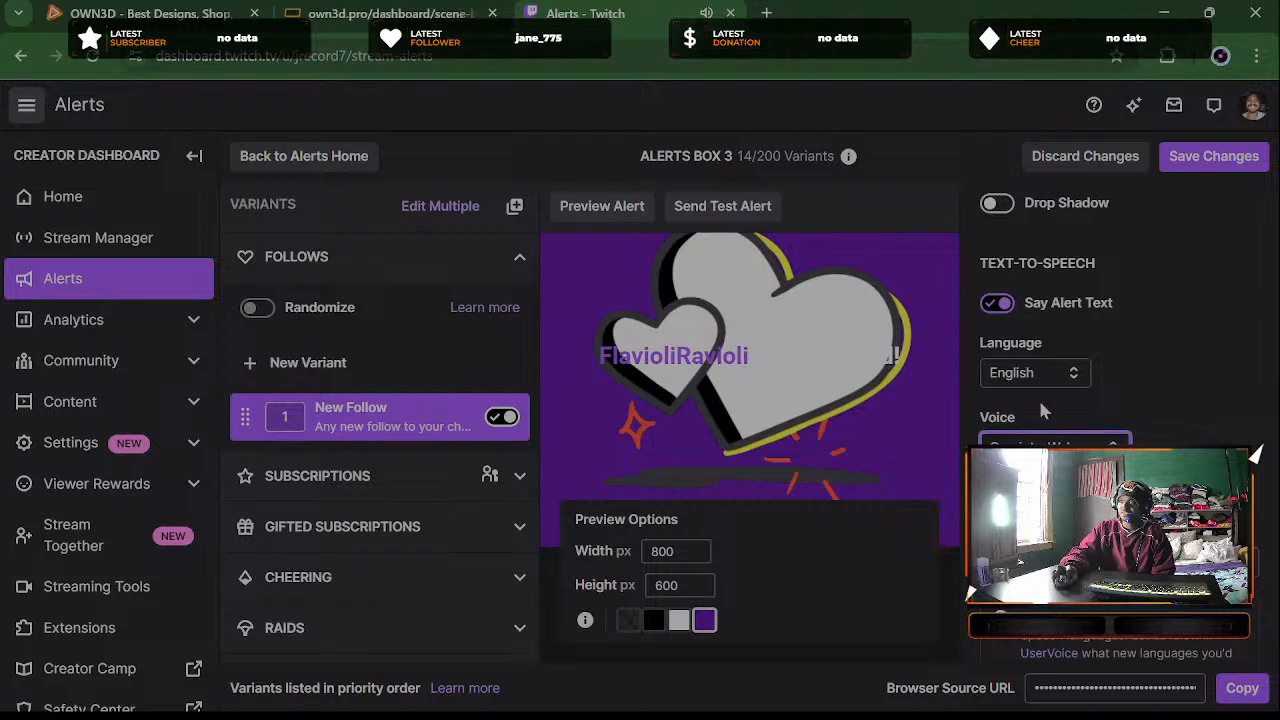
# Compare several English text-to-speech voices for the New Follow alert and set the voice to Joanna
pyautogui.click(1045, 490)
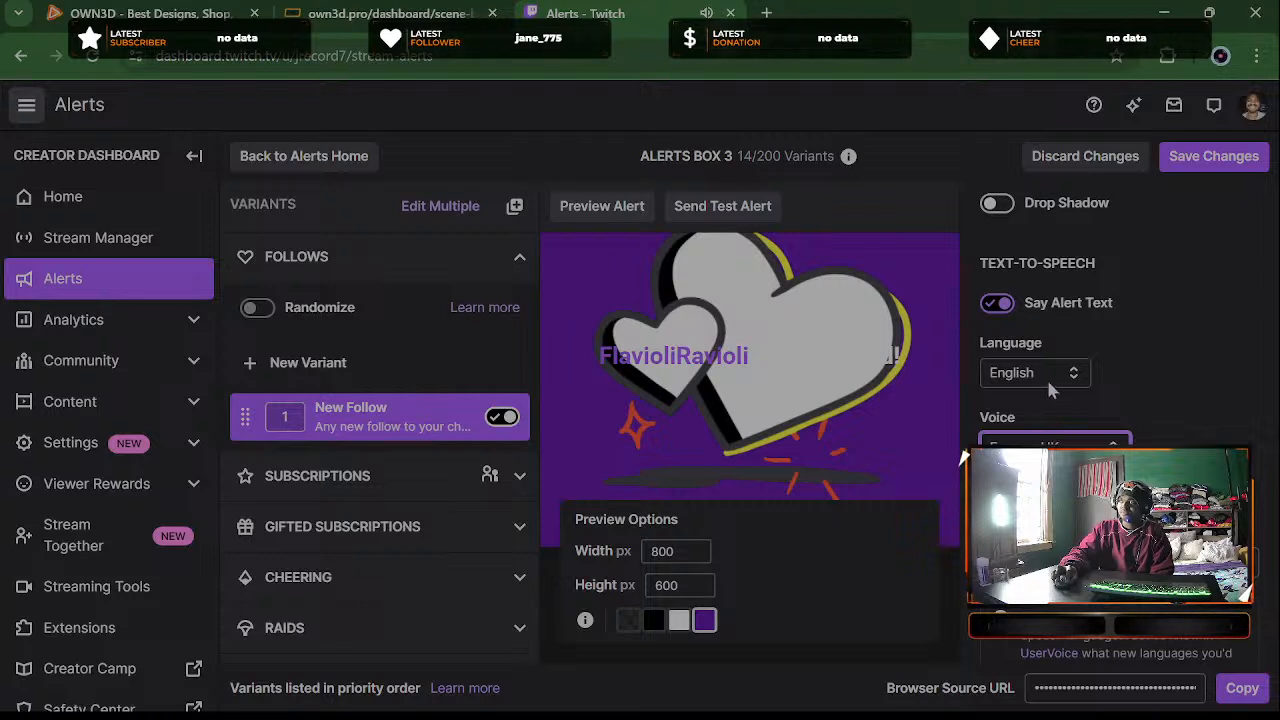
pyautogui.click(1036, 480)
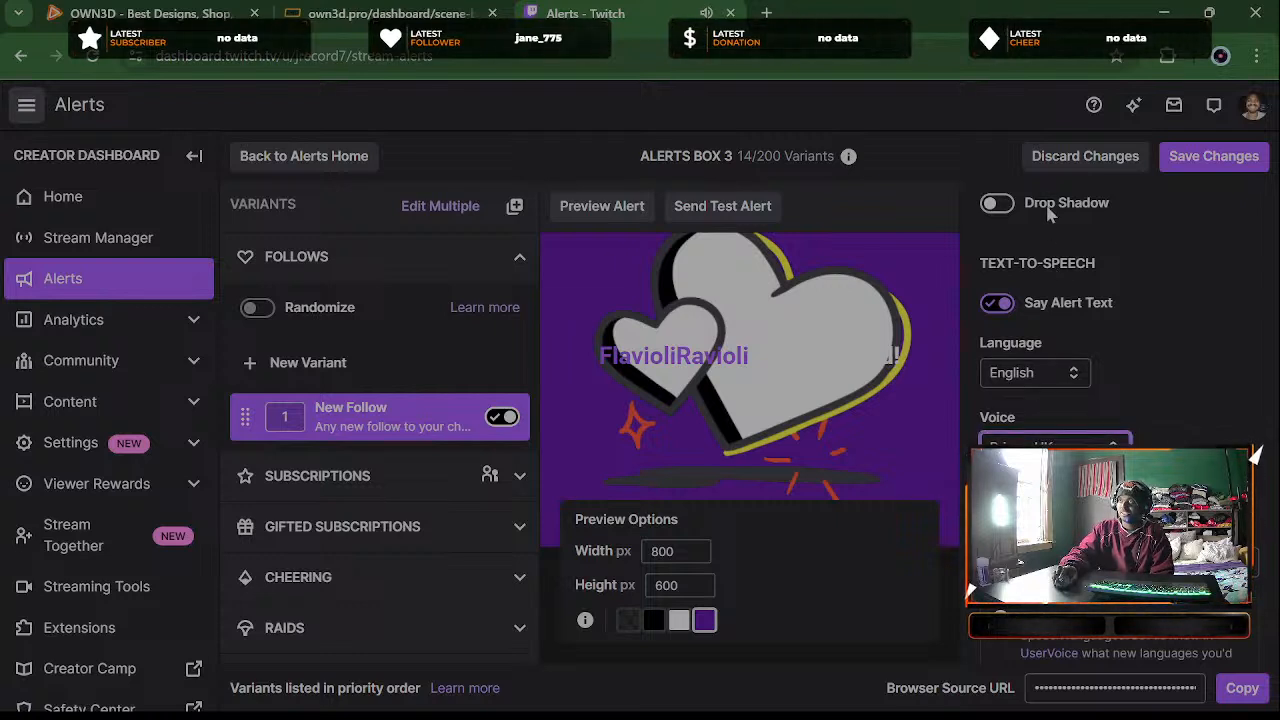
pyautogui.press('Down')
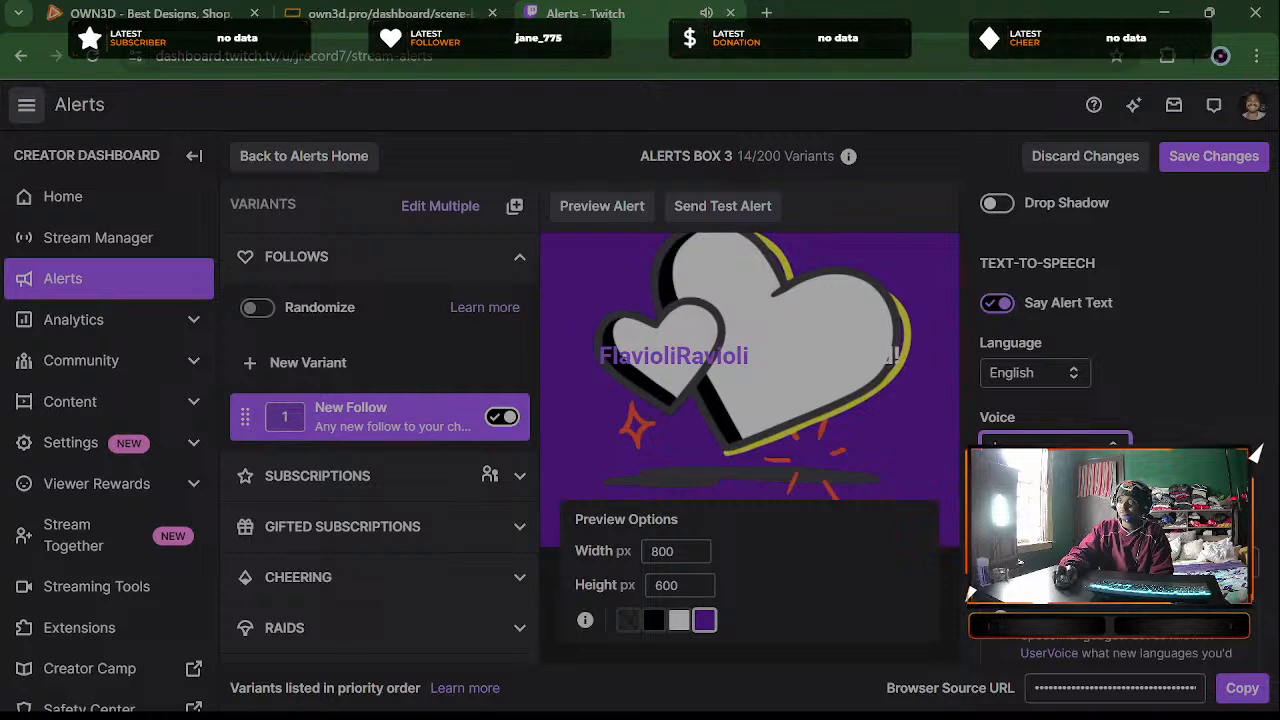
pyautogui.press('Down')
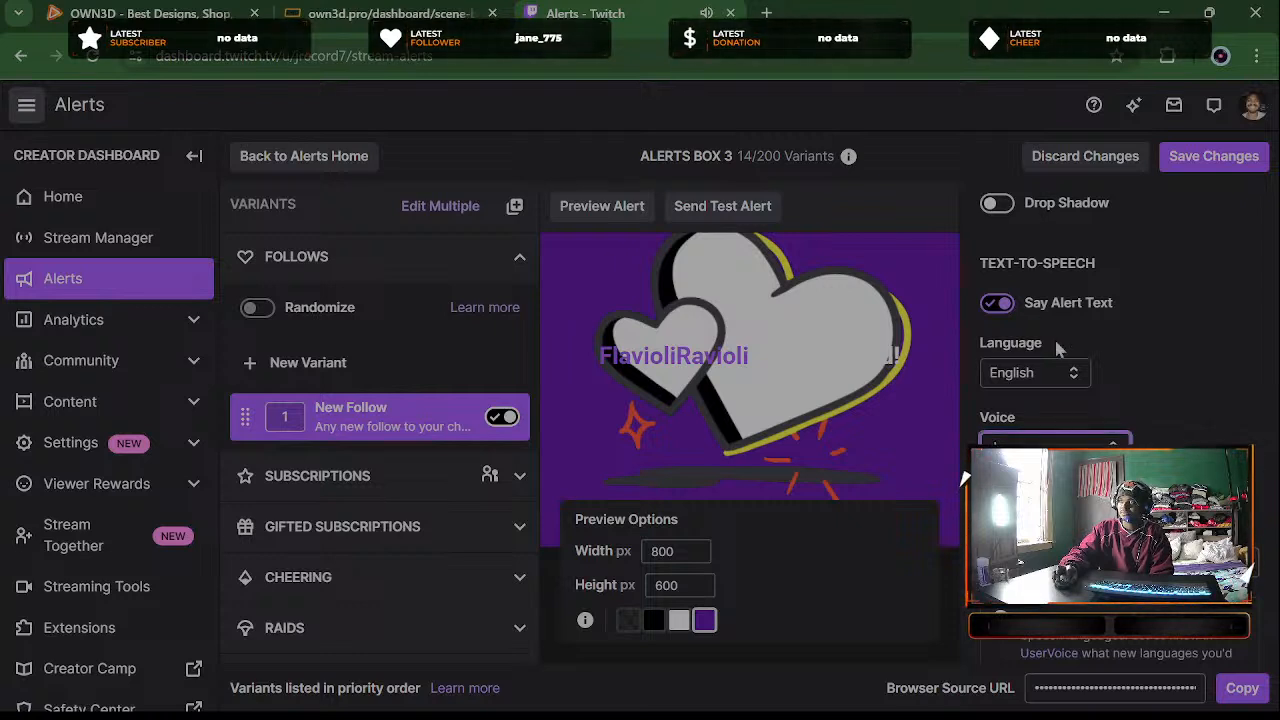
pyautogui.press('Down')
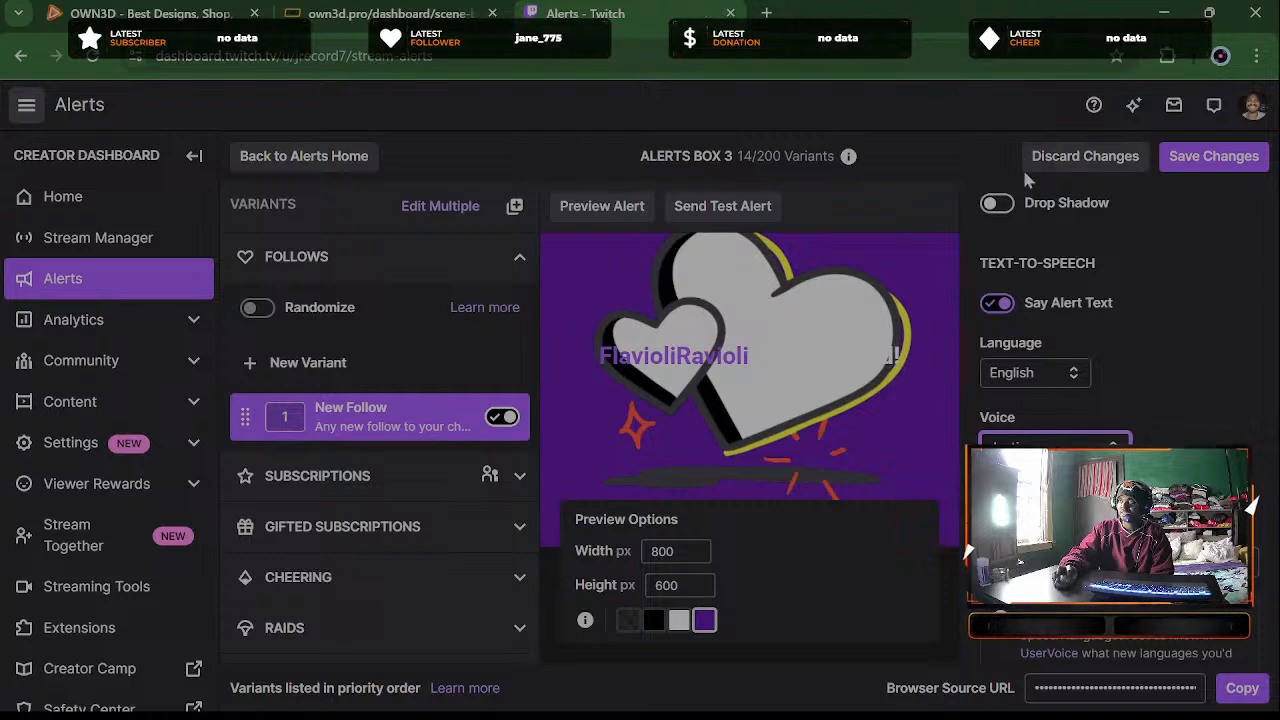
pyautogui.click(1055, 450)
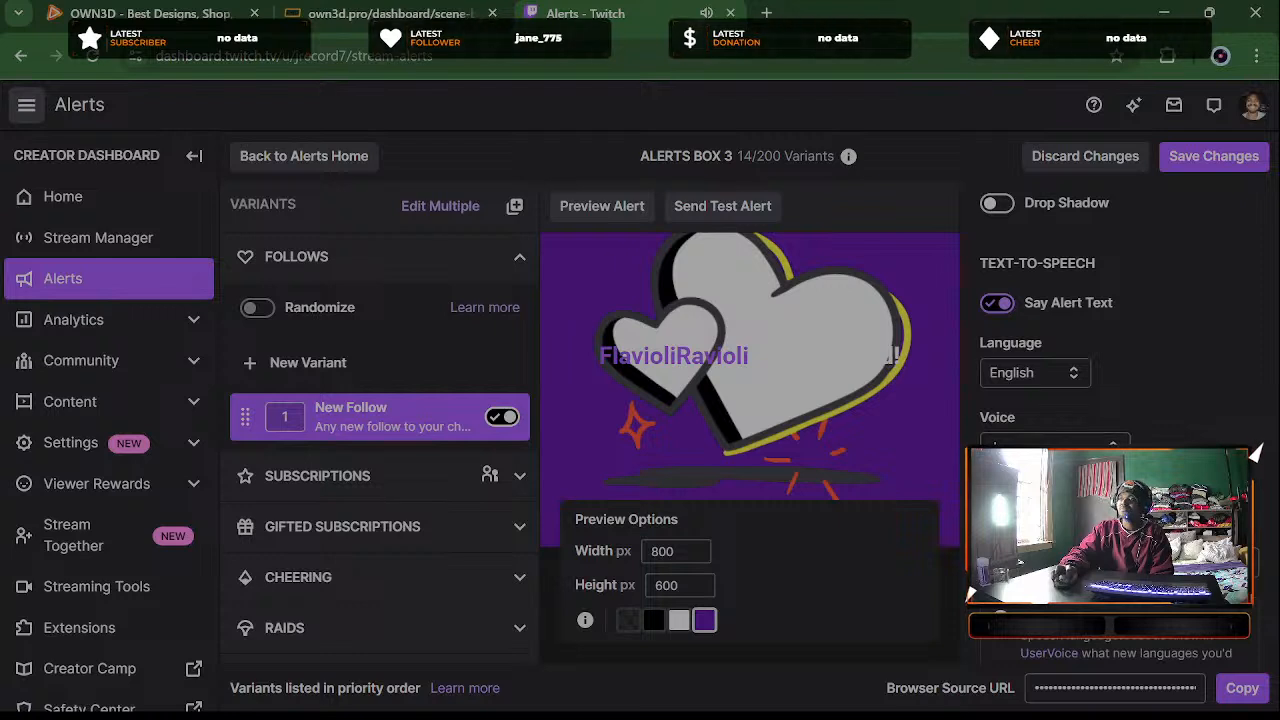
pyautogui.scroll(-2, 1263, 350)
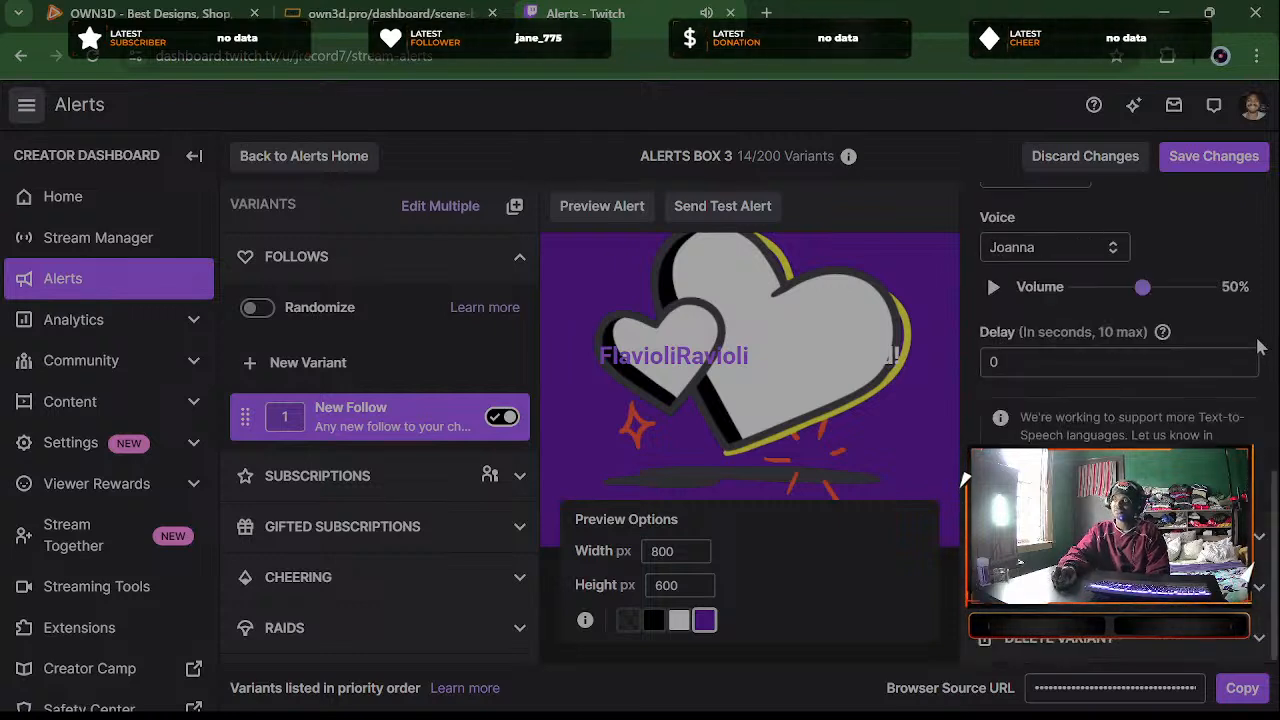
# Close the text and speech settings and open the New Follow alert's visuals and sound settings at the alert image
pyautogui.scroll(4, 1187, 310)
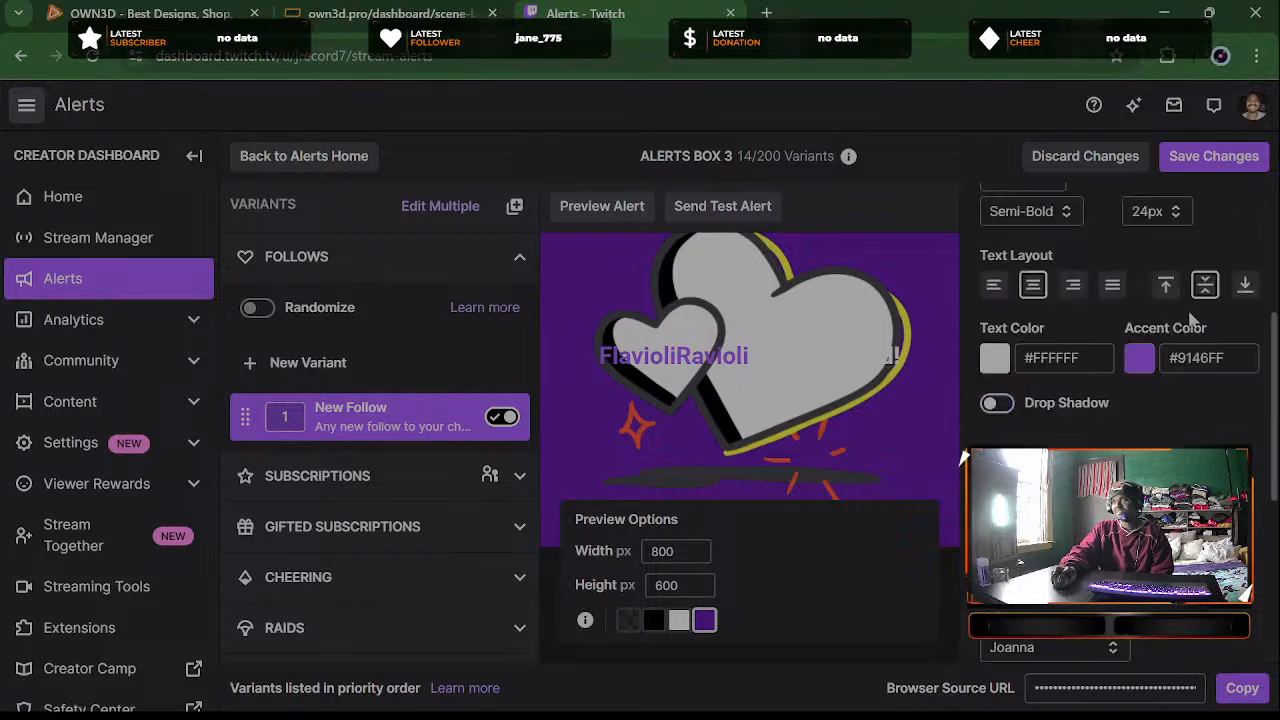
pyautogui.scroll(3, 1160, 330)
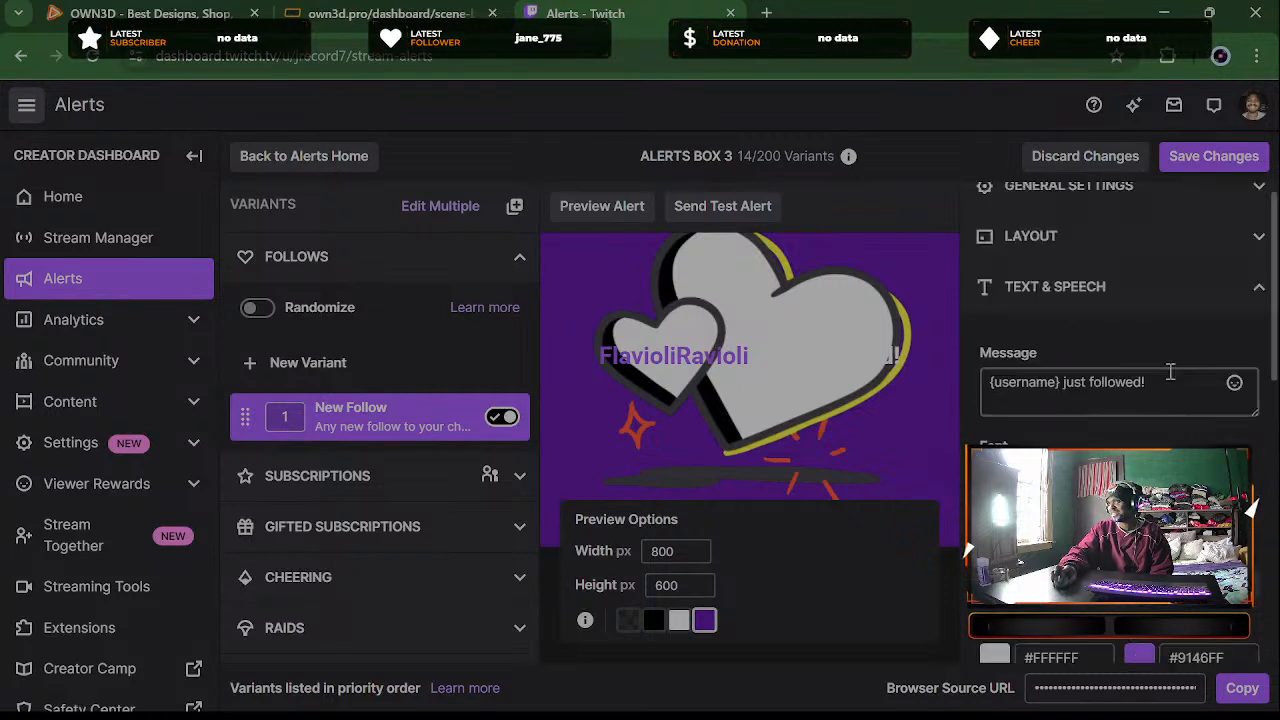
pyautogui.click(1130, 318)
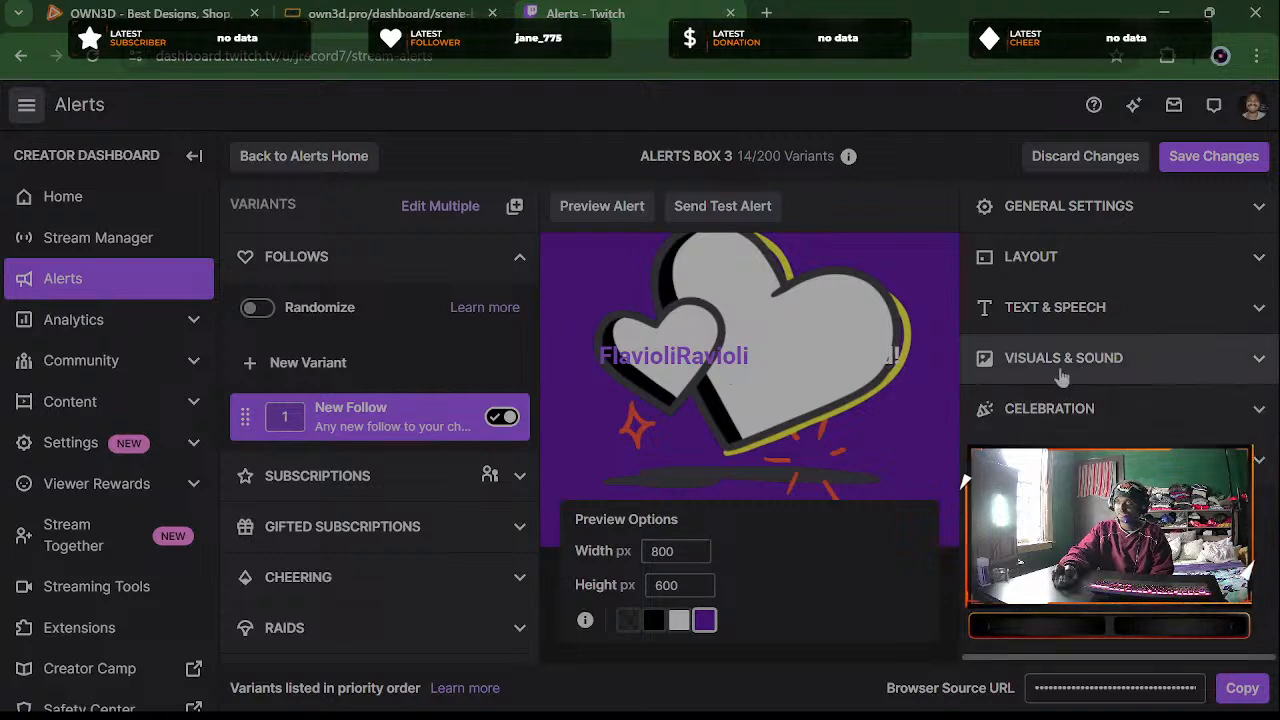
pyautogui.click(1066, 362)
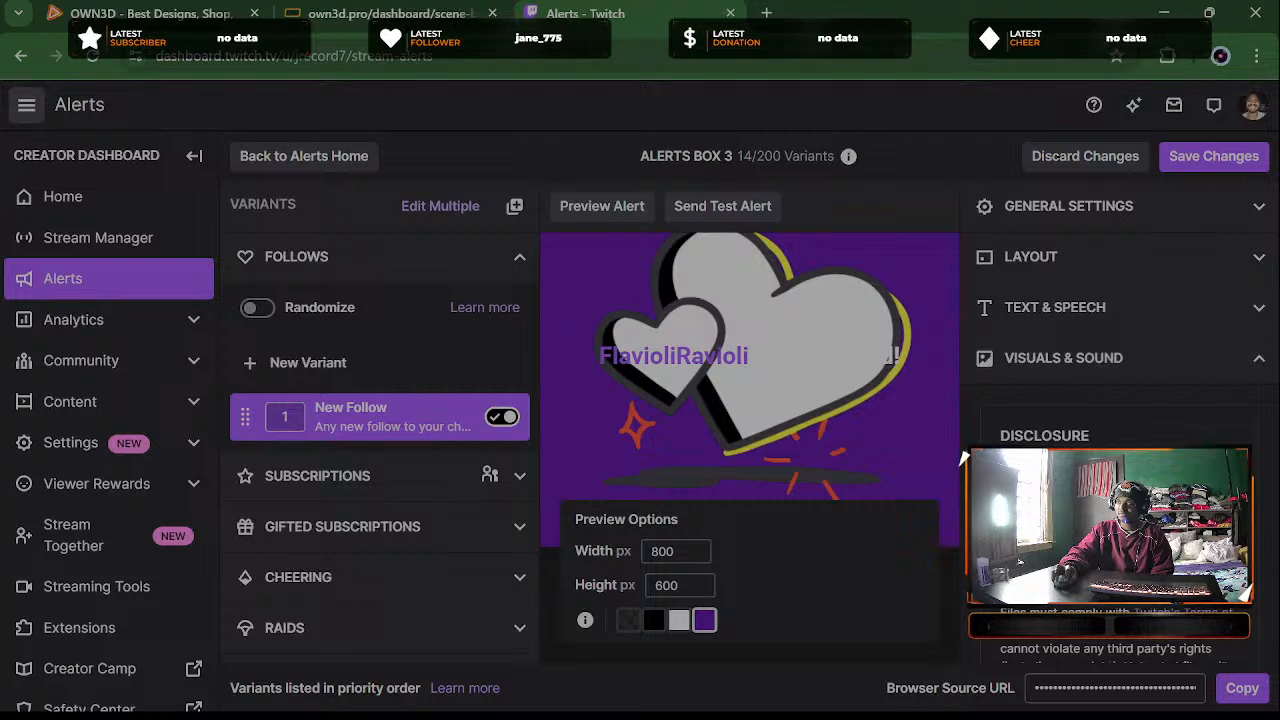
pyautogui.scroll(-3, 1256, 510)
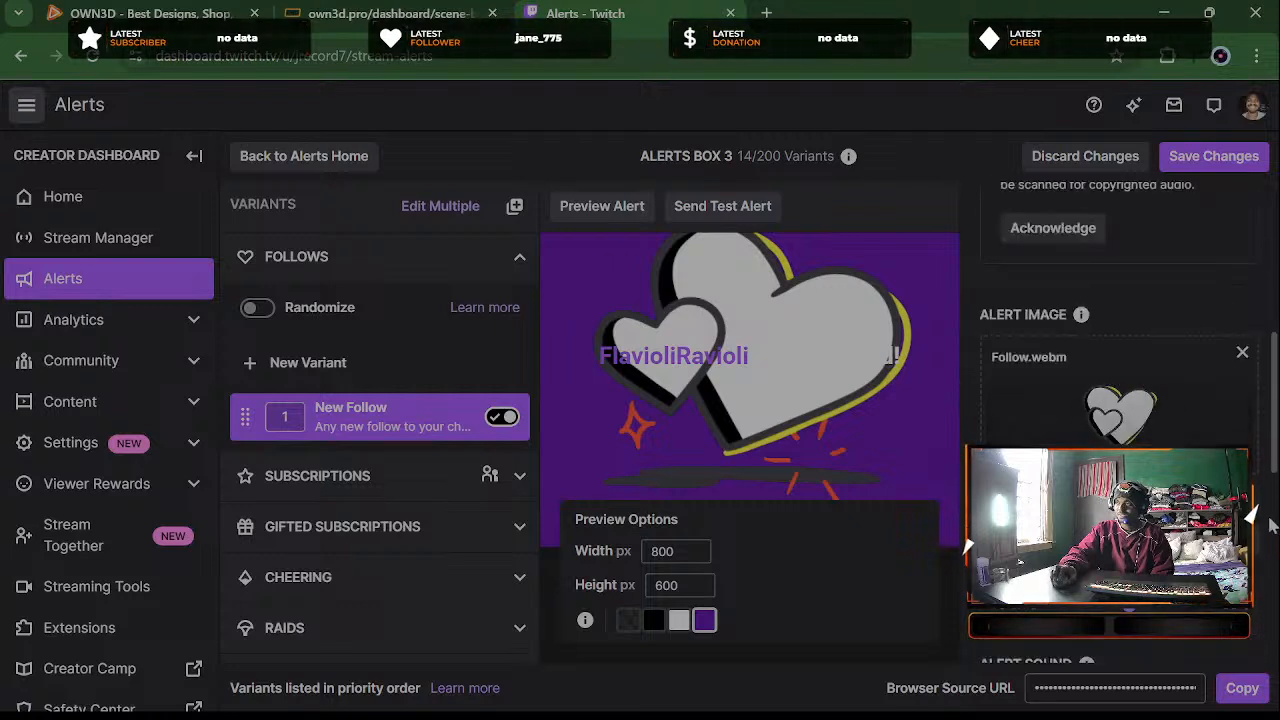
pyautogui.scroll(-3, 1256, 510)
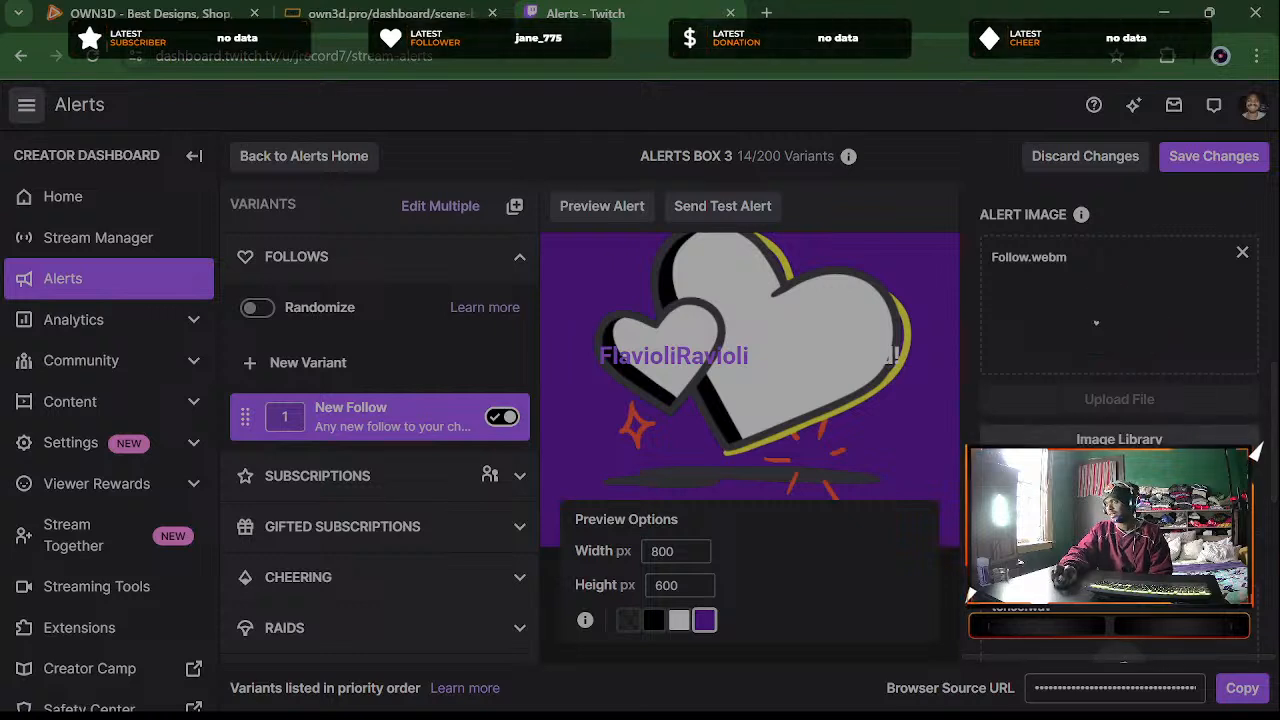
# Browse the first four pages of the image library and add Cheering10000Bits.webm as the New Follow alert's image
pyautogui.click(1119, 440)
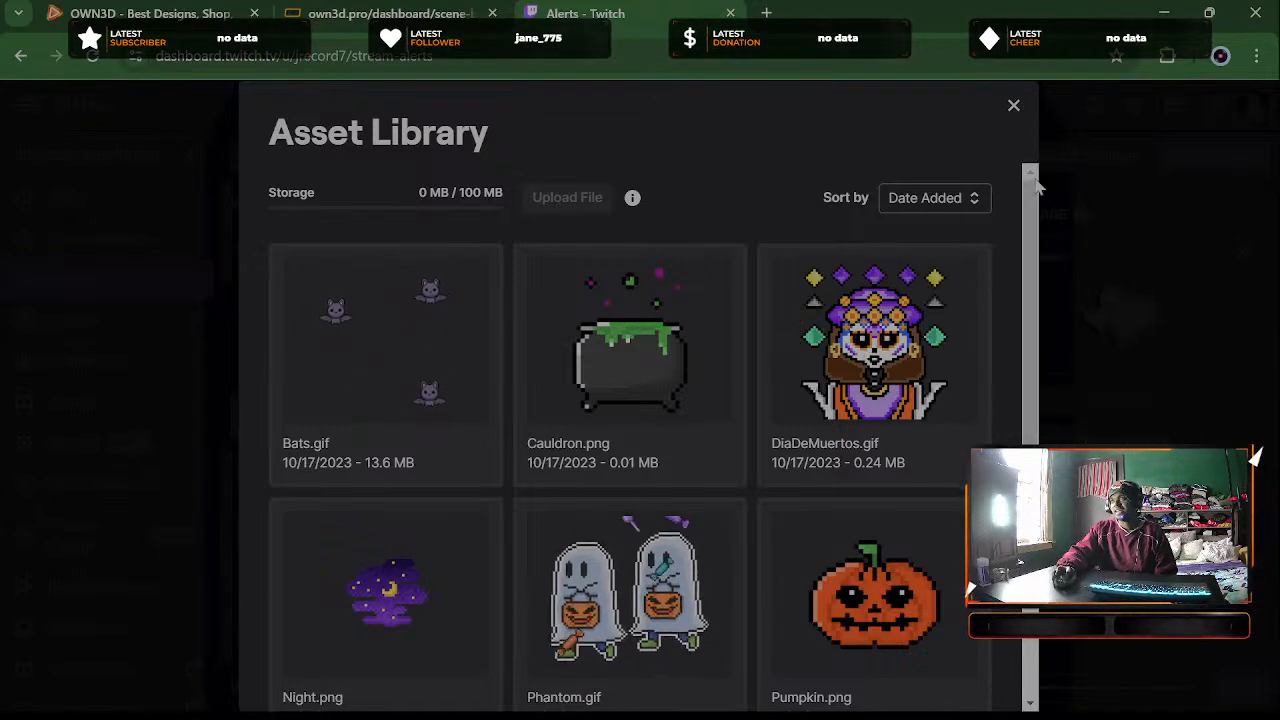
pyautogui.moveTo(1032, 203); pyautogui.dragTo(1030, 310)
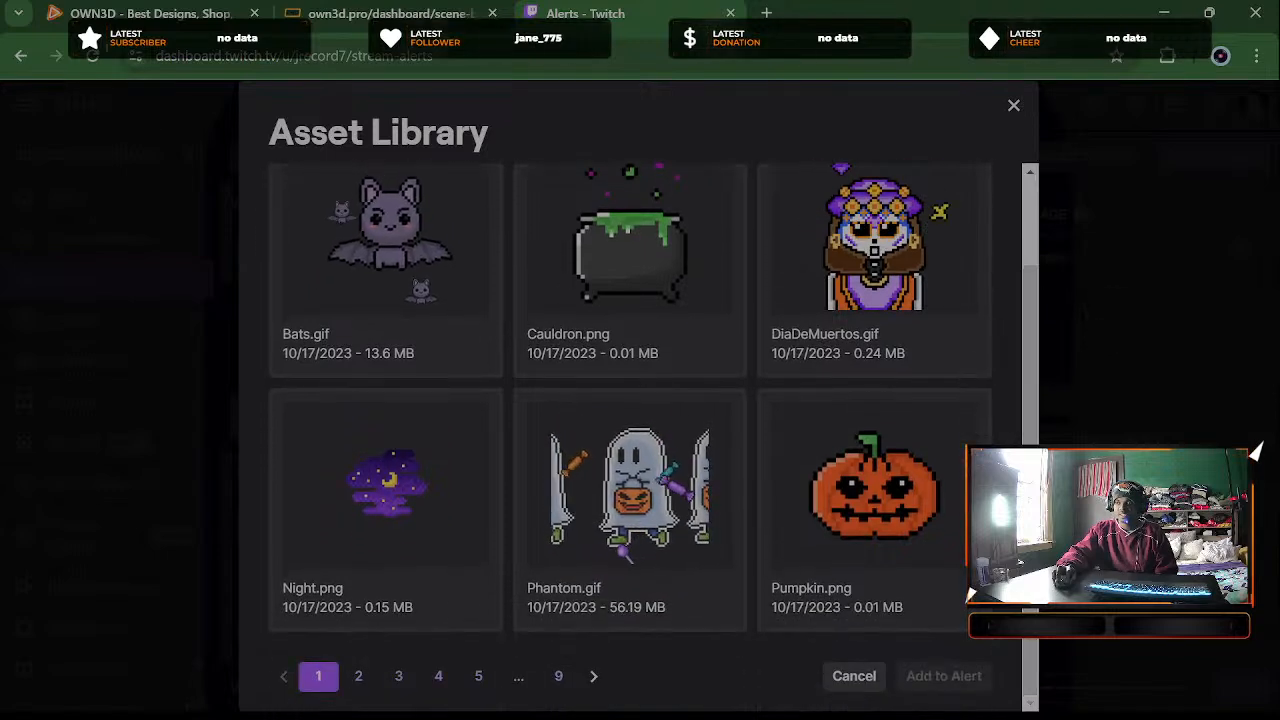
pyautogui.click(356, 680)
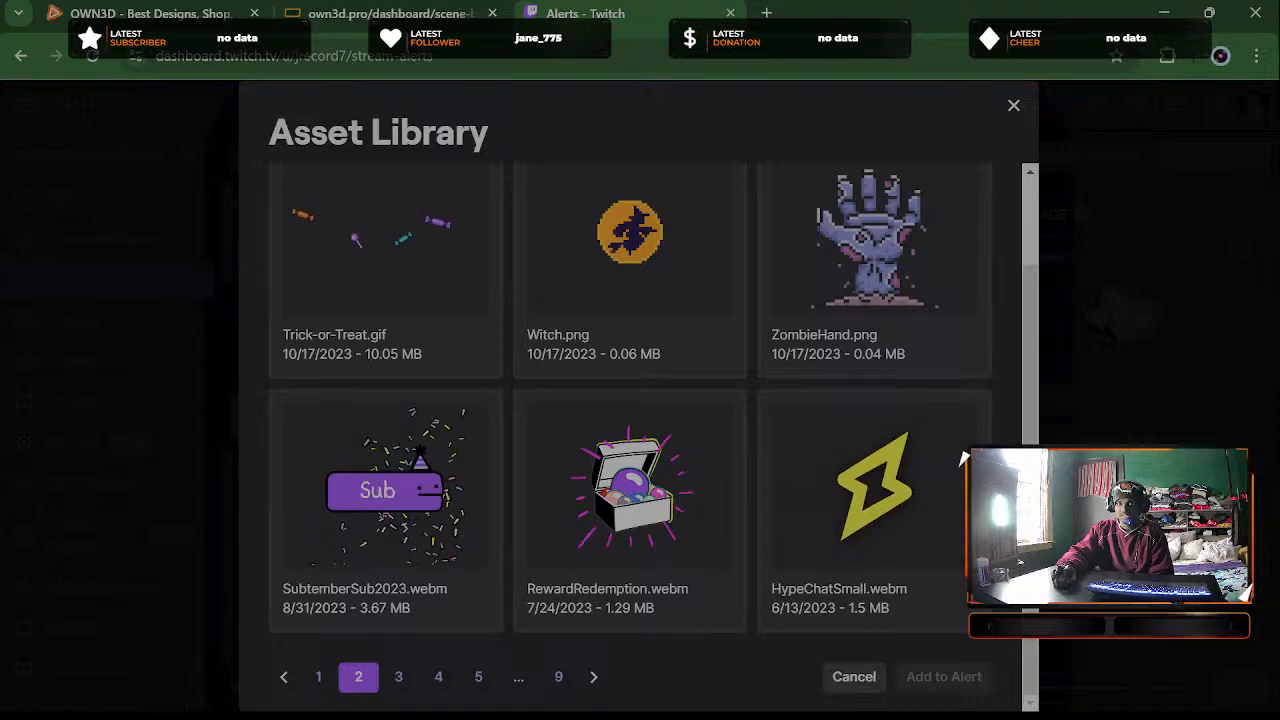
pyautogui.scroll(1, 1003, 400)
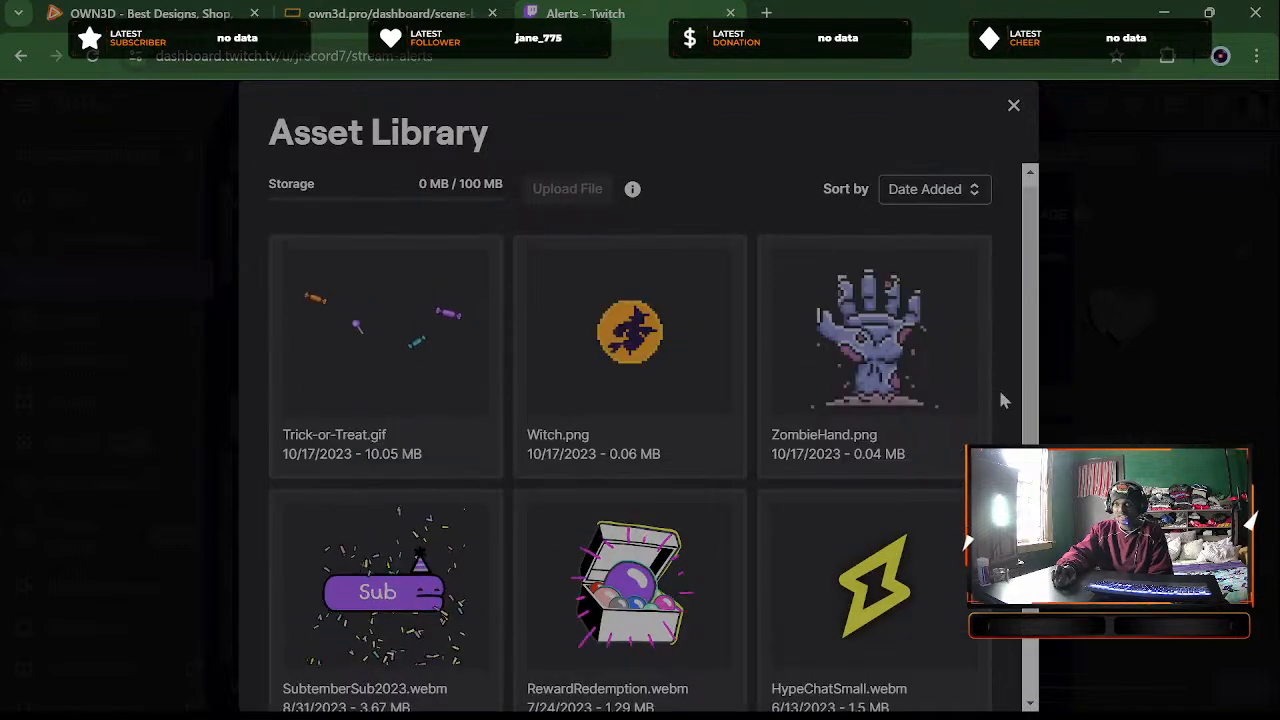
pyautogui.scroll(-1, 996, 400)
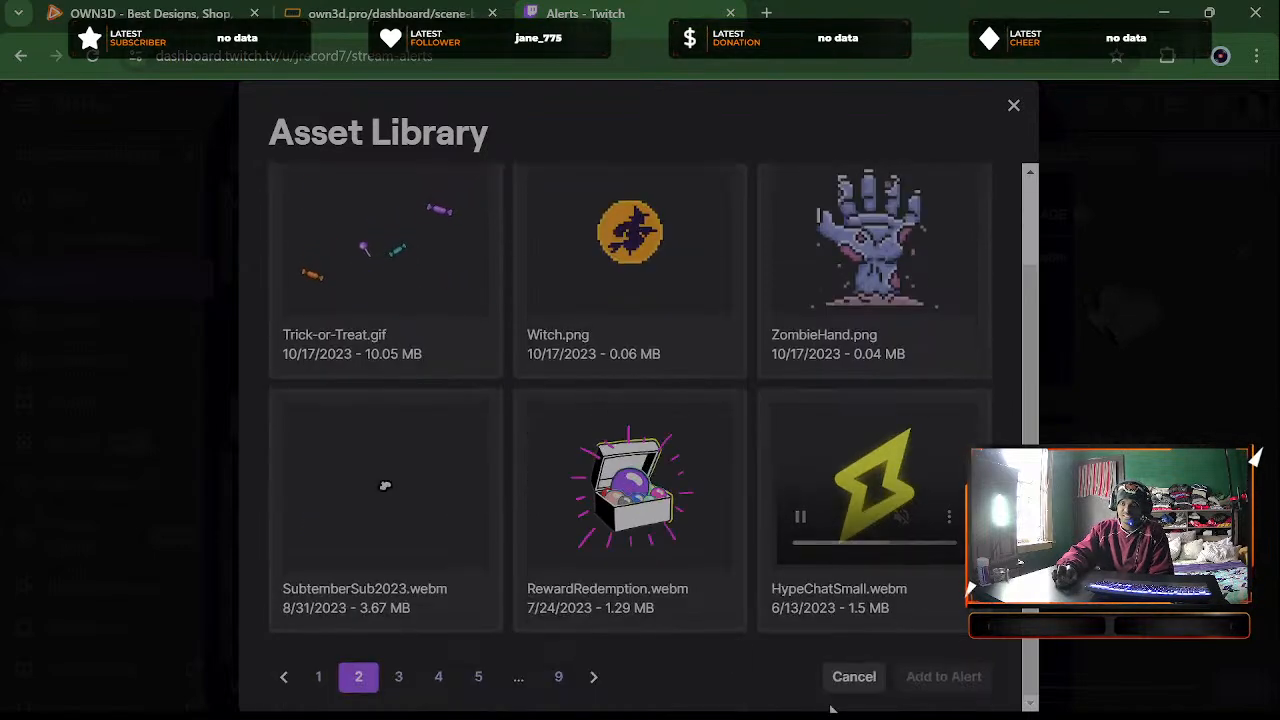
pyautogui.click(398, 677)
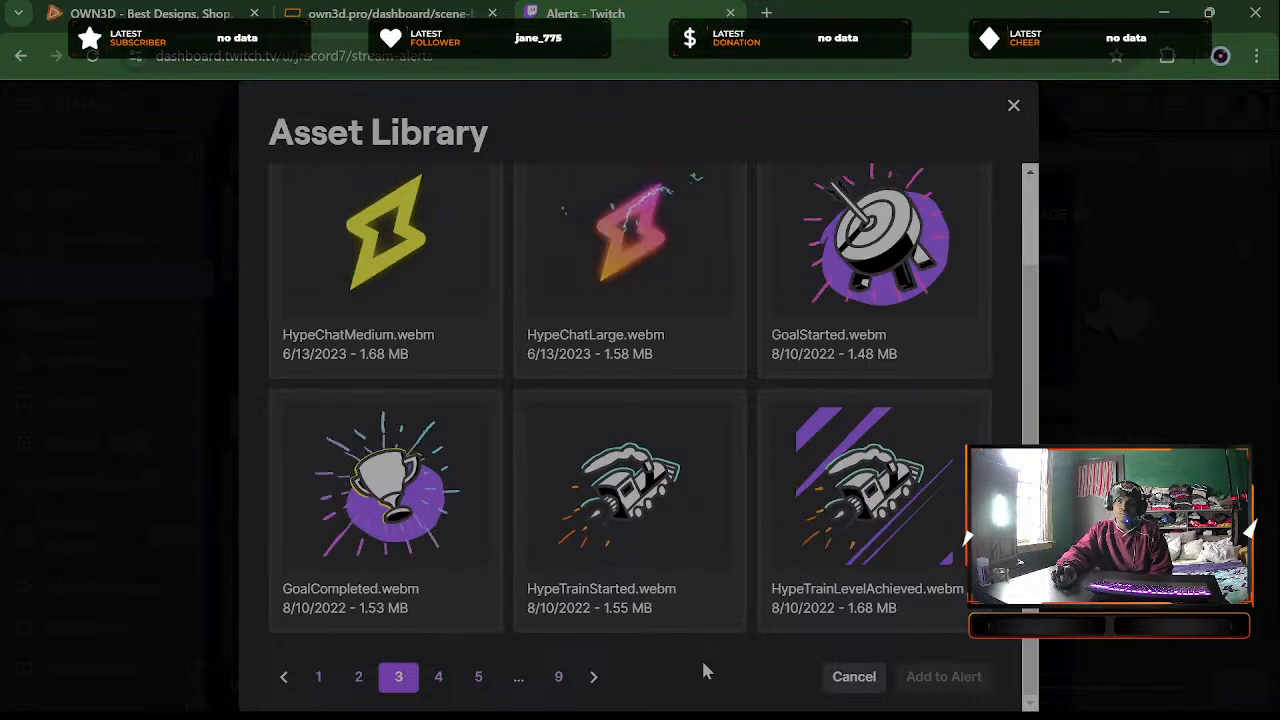
pyautogui.scroll(2, 698, 666)
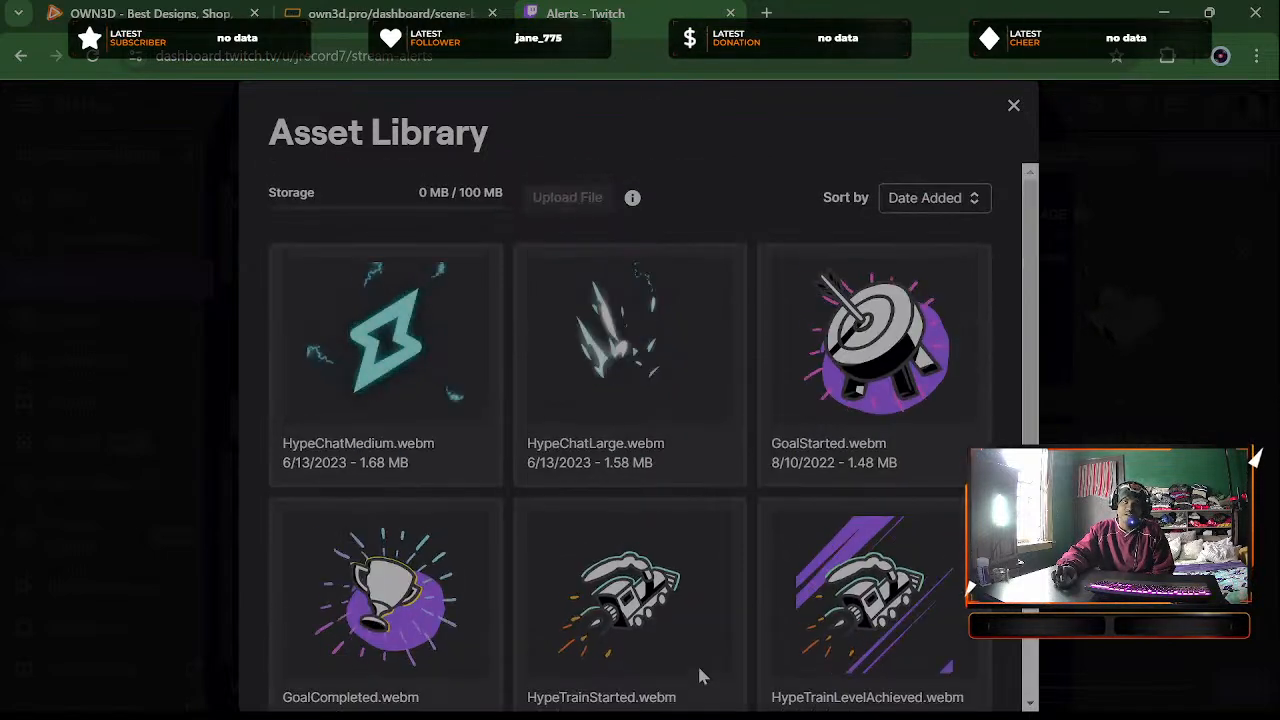
pyautogui.scroll(-2, 749, 600)
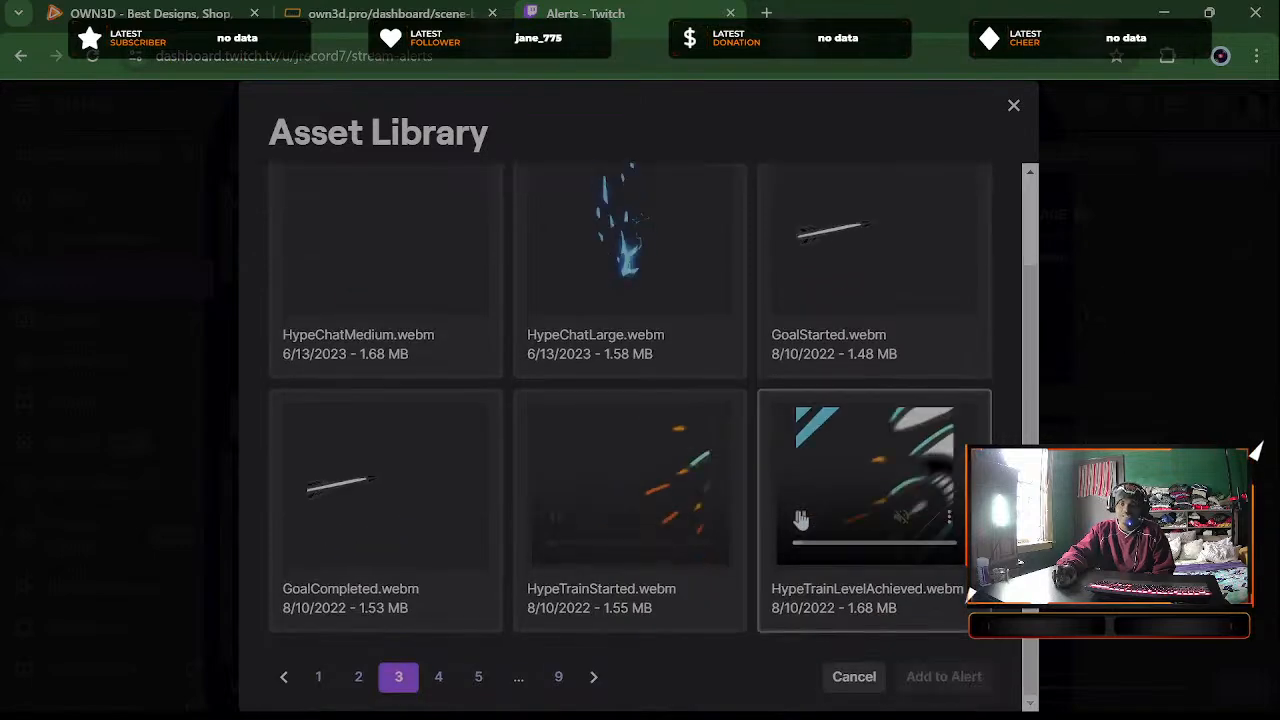
pyautogui.click(441, 678)
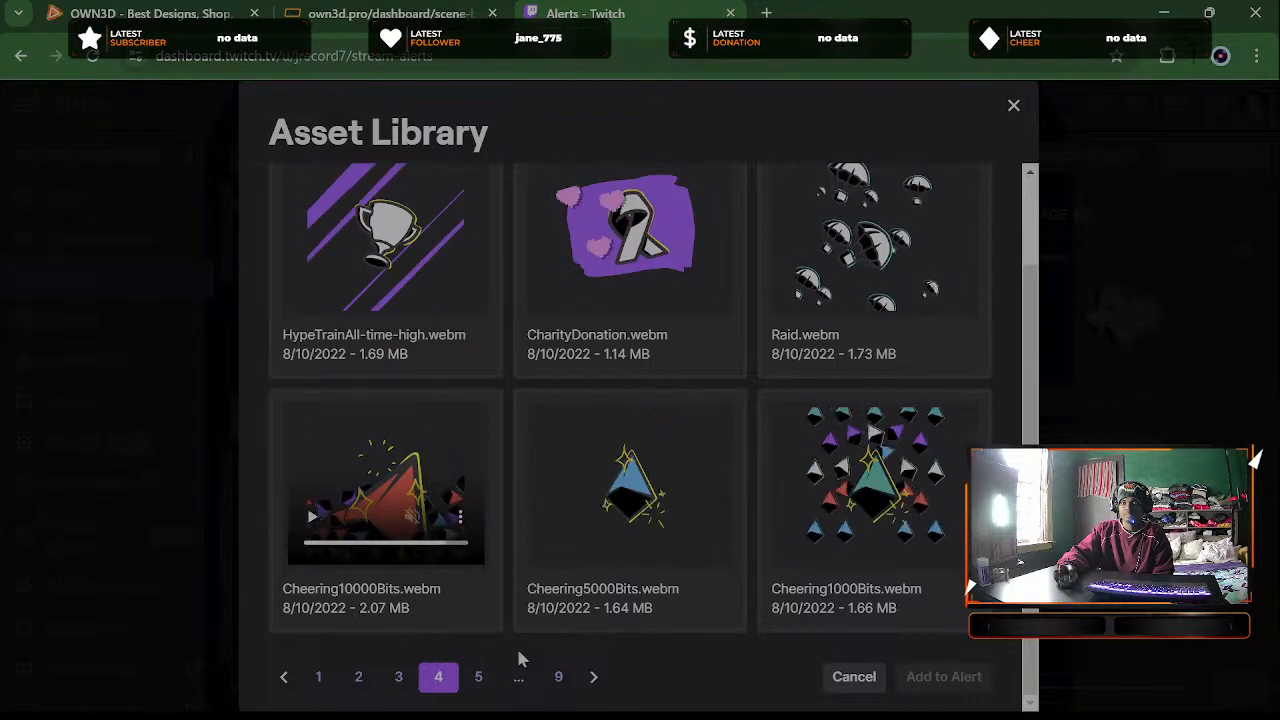
pyautogui.click(398, 588)
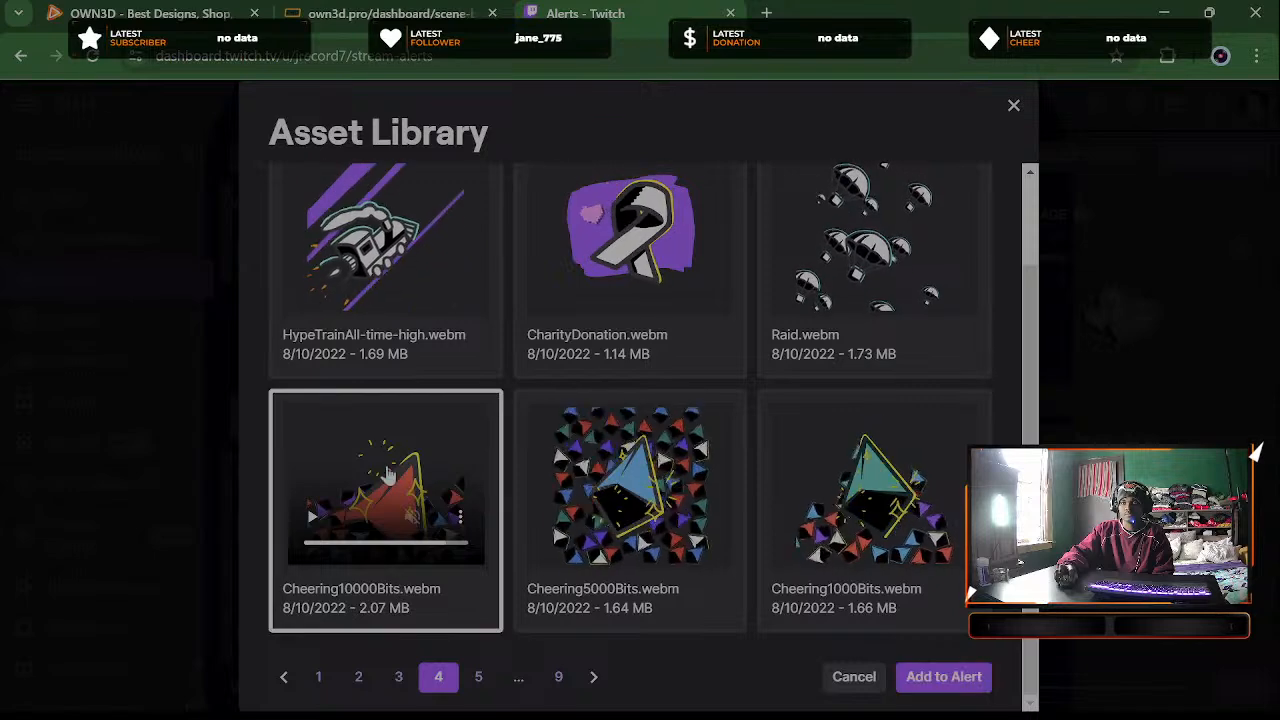
pyautogui.click(942, 677)
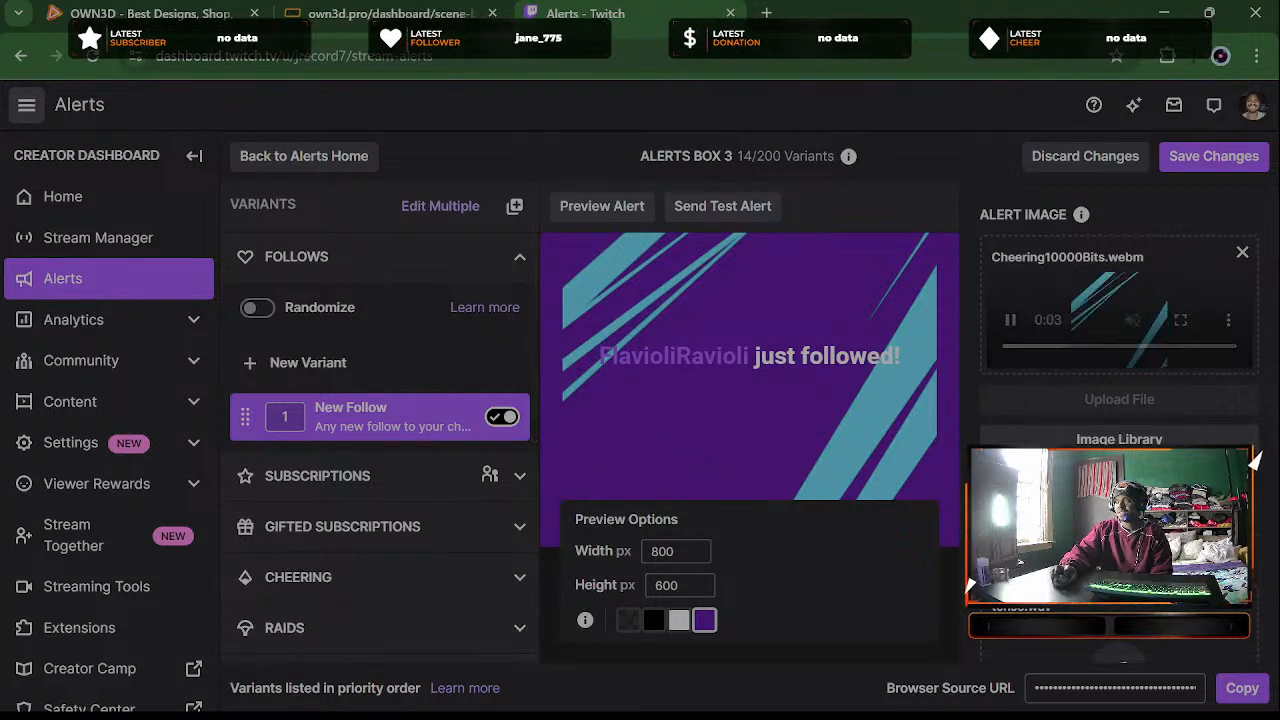
# Acknowledge the file upload disclosure in the New Follow alert's visuals and sound settings
pyautogui.scroll(-3, 1115, 372)
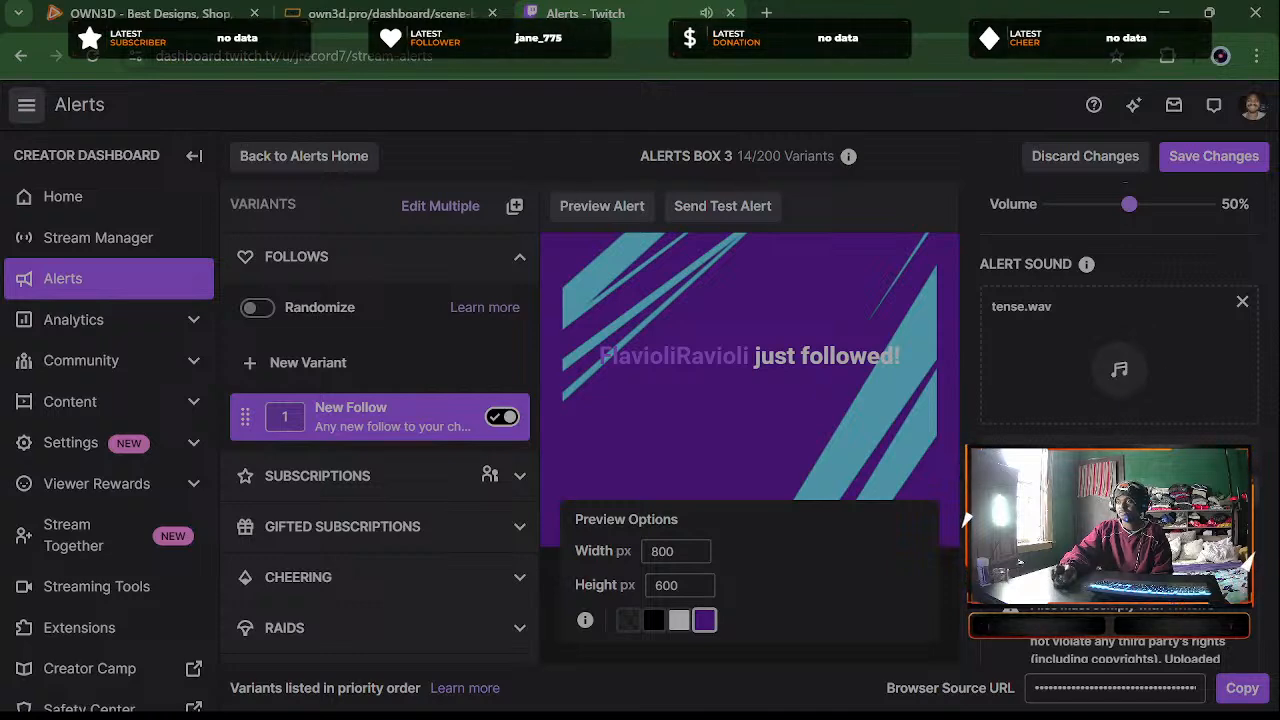
pyautogui.scroll(10, 1165, 262)
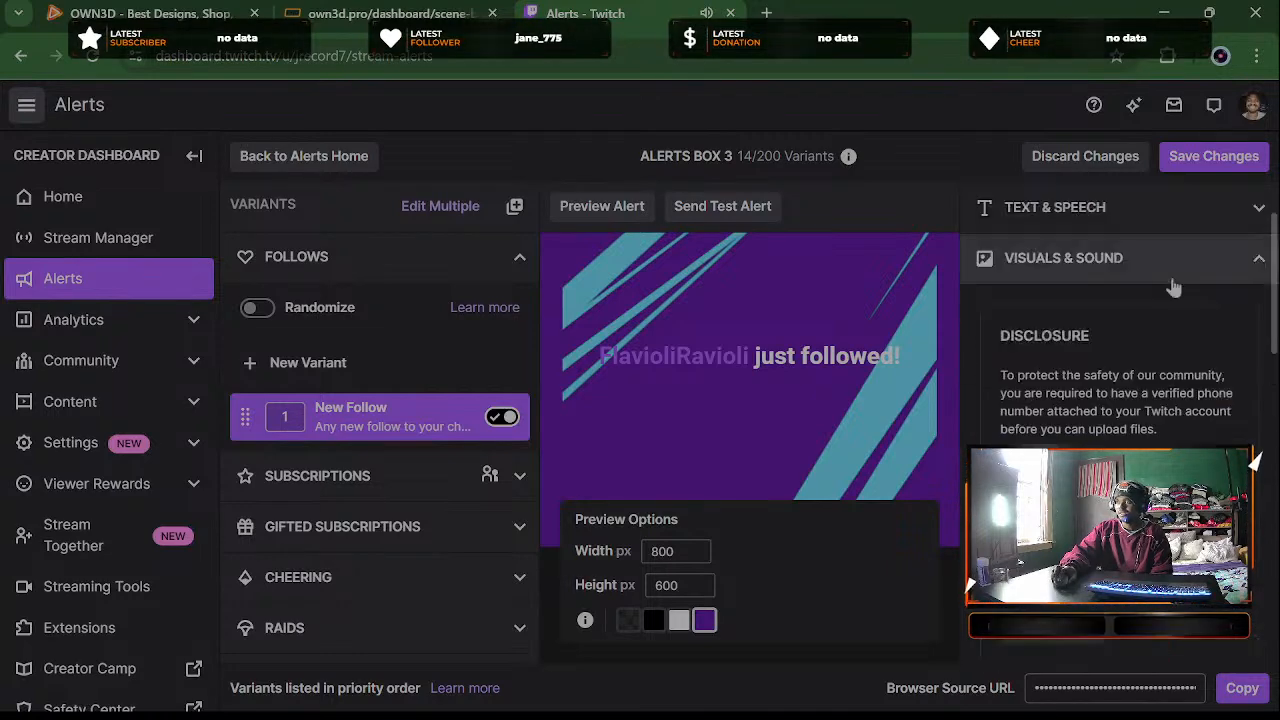
pyautogui.scroll(-3, 1177, 318)
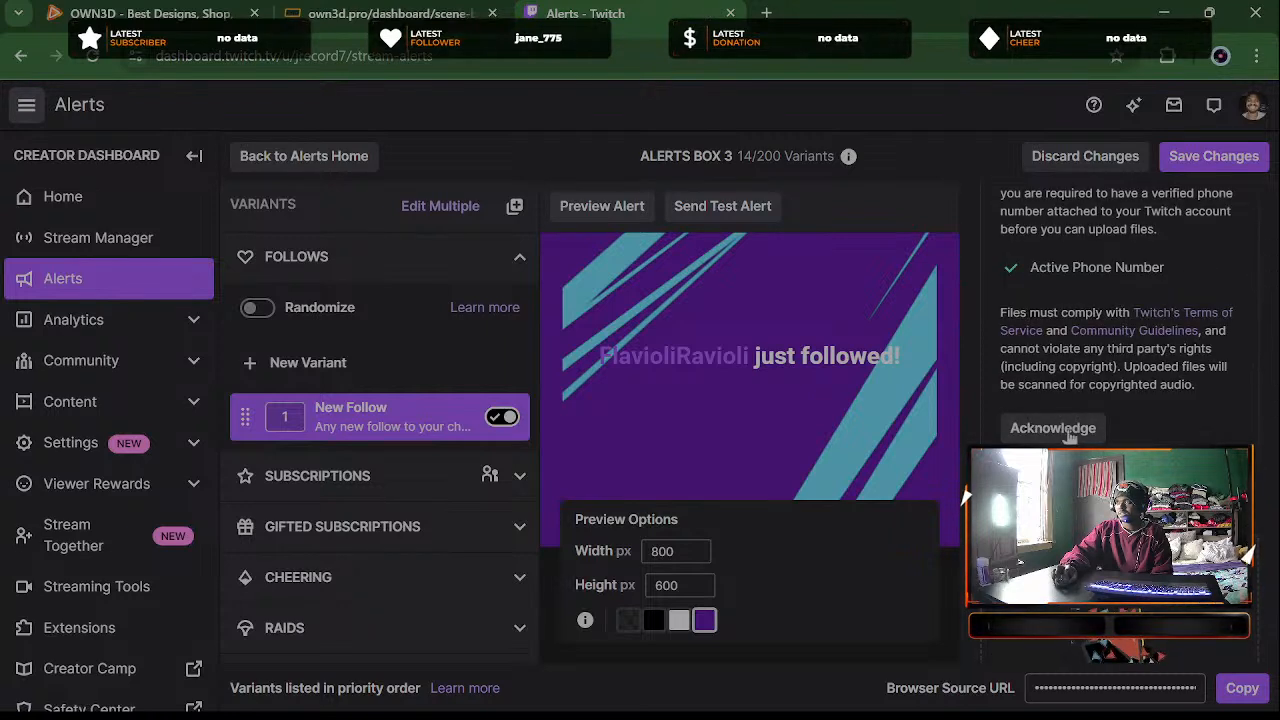
pyautogui.click(1068, 428)
pyautogui.scroll(-2, 1200, 380)
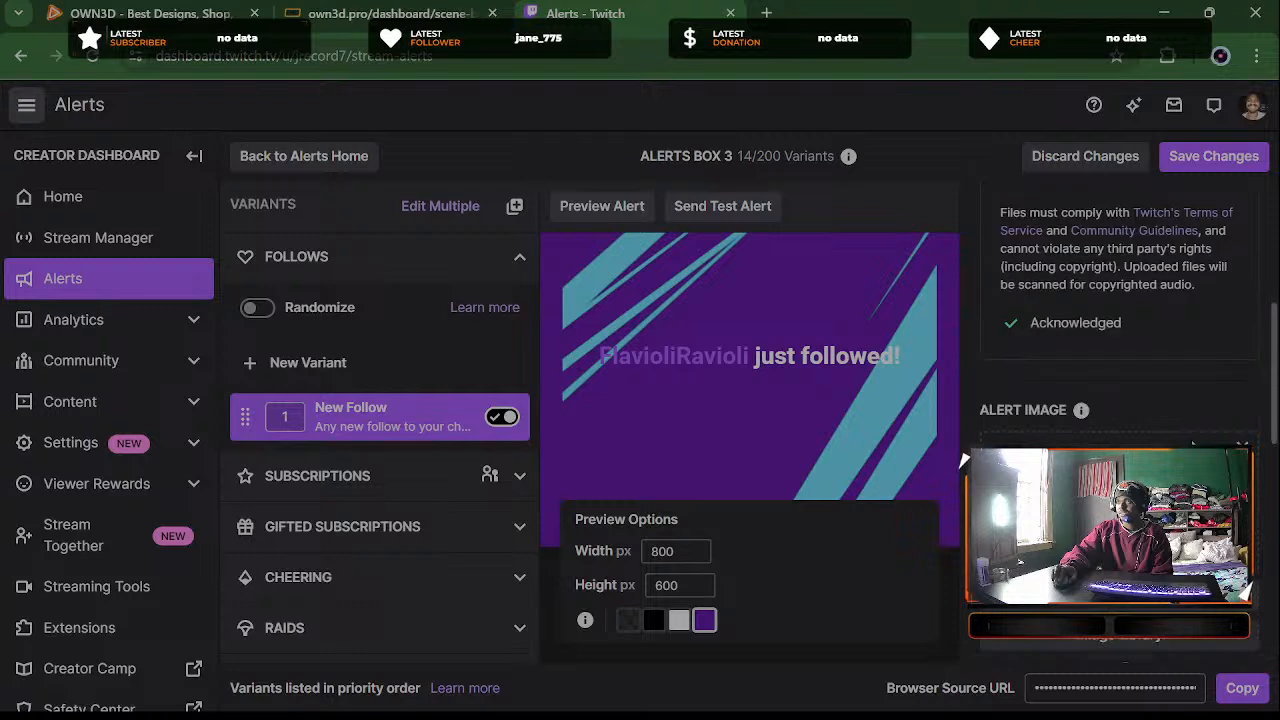
pyautogui.scroll(2, 1177, 438)
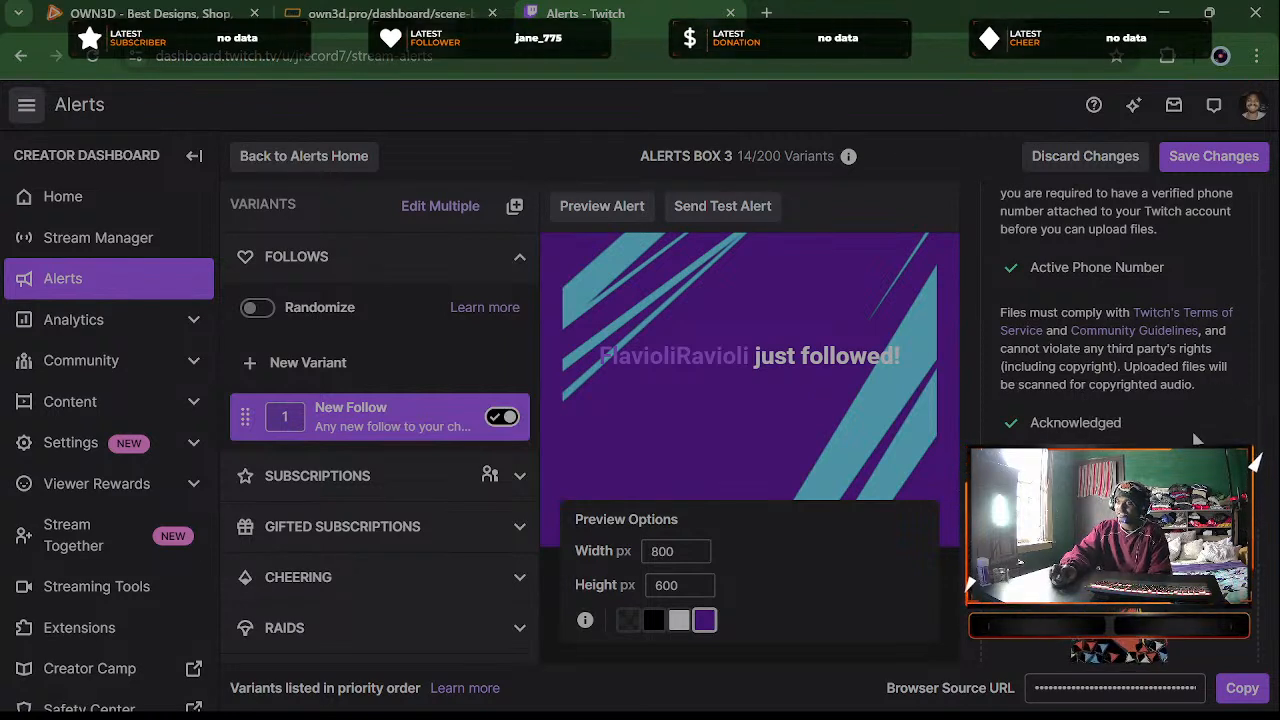
pyautogui.scroll(-5, 1197, 438)
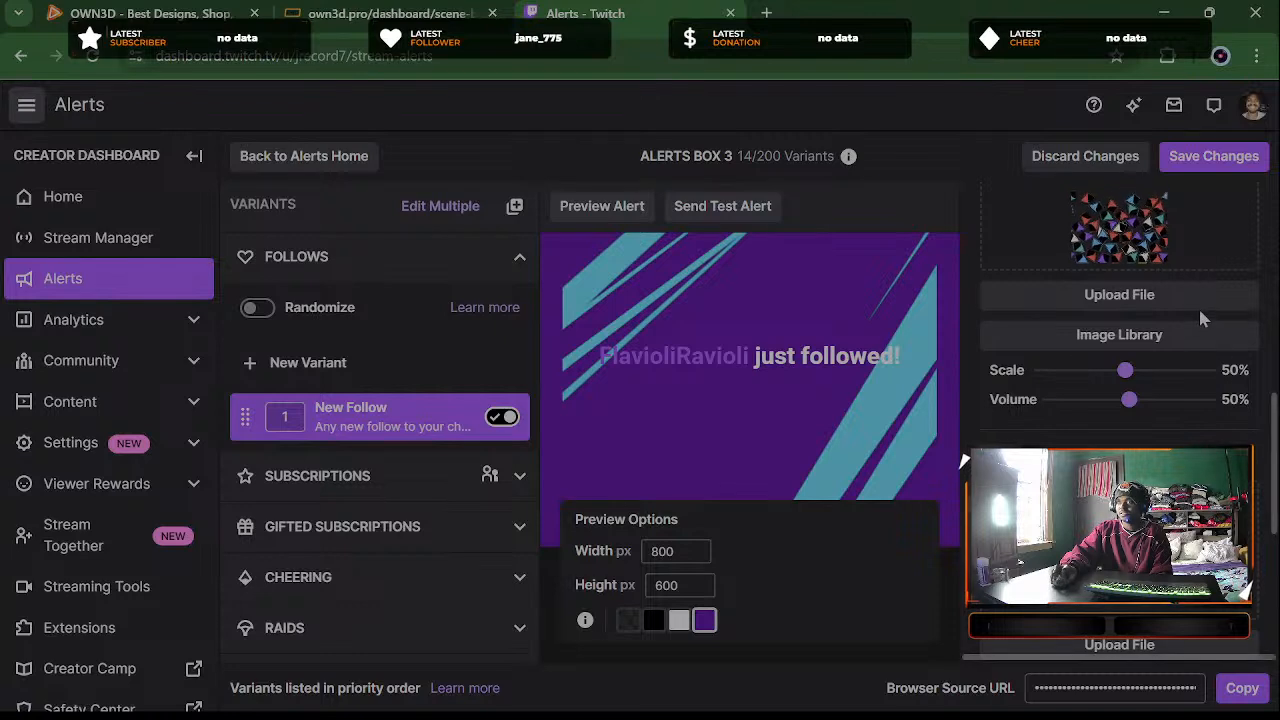
# Save the New Follow alert's changes and send a test alert
pyautogui.click(1210, 157)
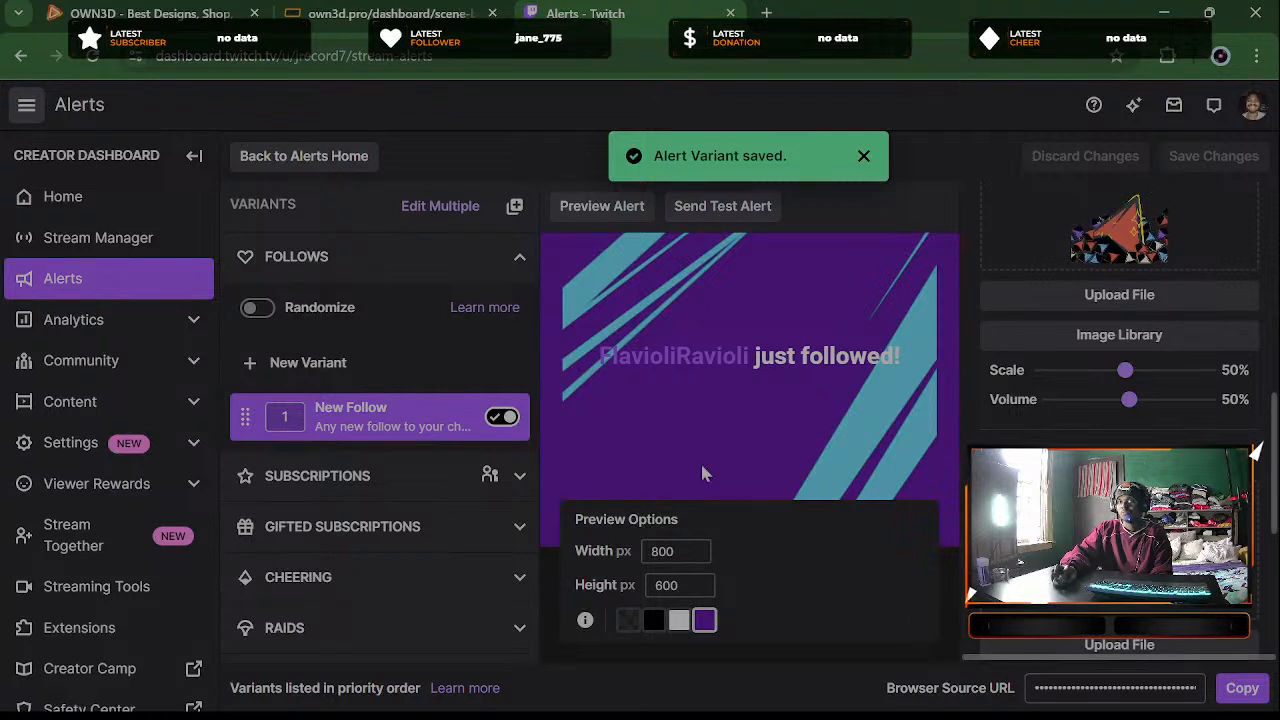
pyautogui.click(722, 207)
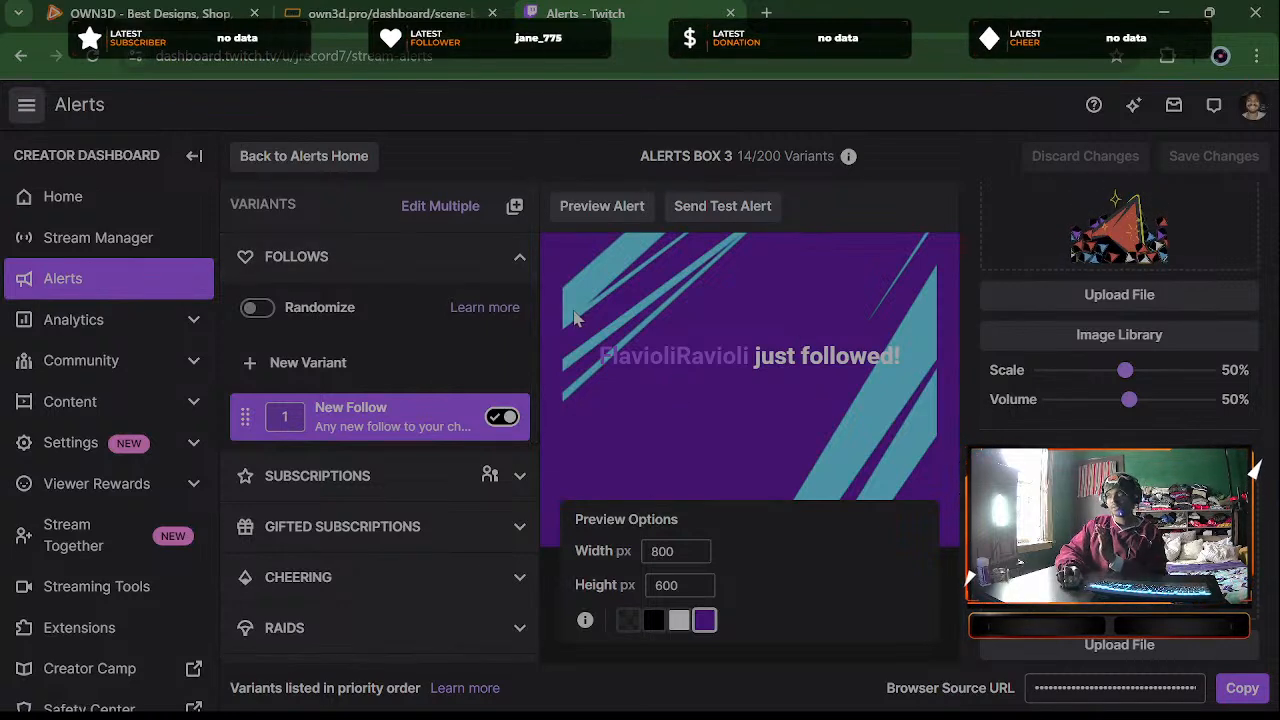
# Open the sound library for the New Follow alert and preview Bats.mp3, Cackle.wav and Phantom.mp3
pyautogui.scroll(-2, 1256, 453)
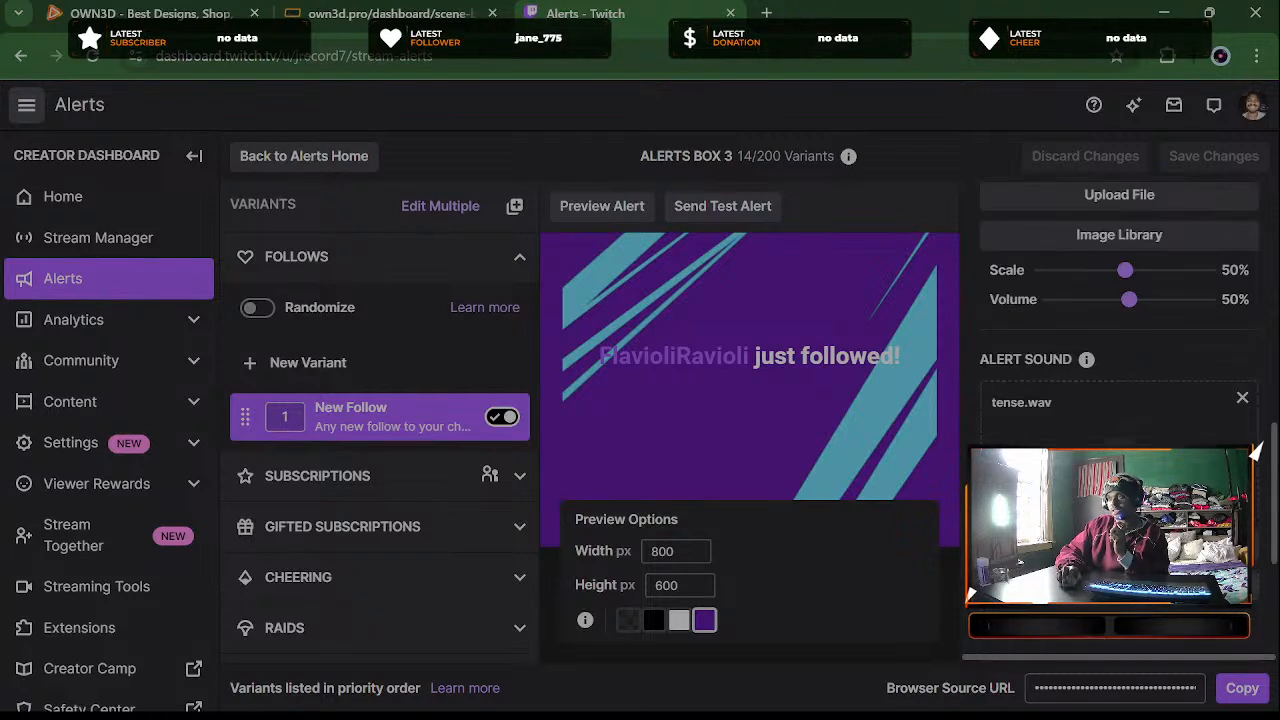
pyautogui.click(1119, 484)
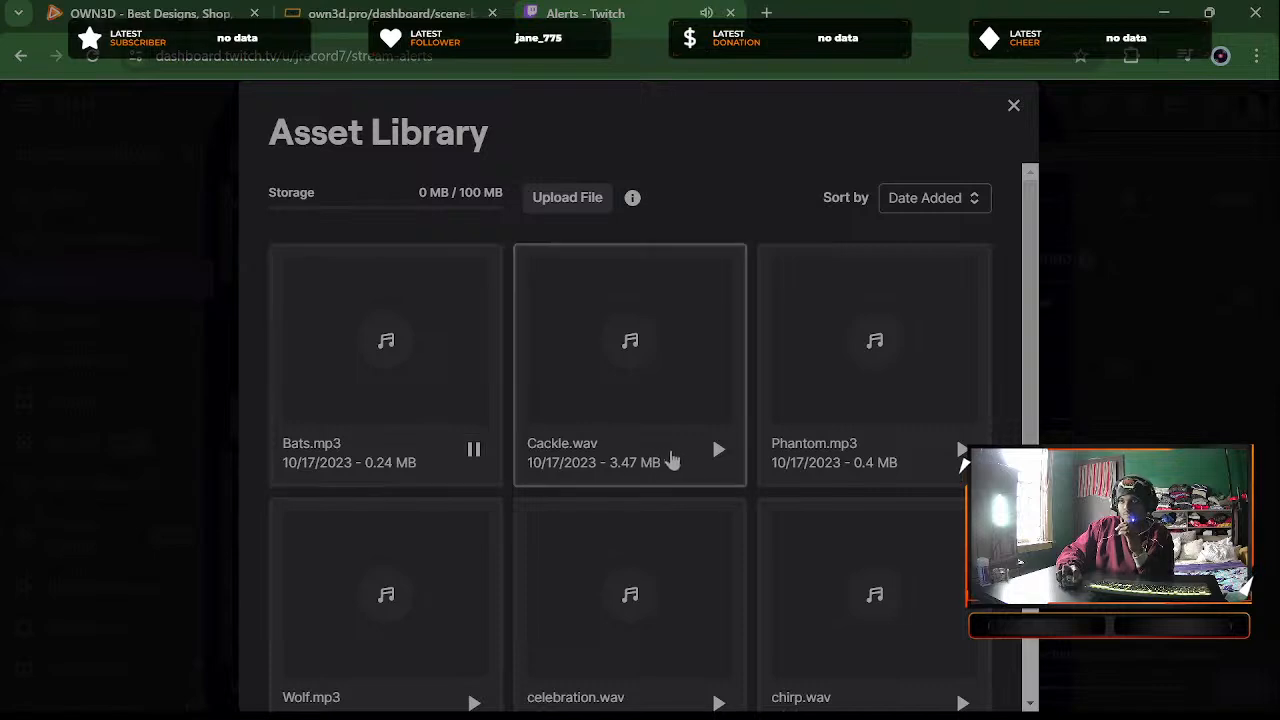
pyautogui.click(718, 449)
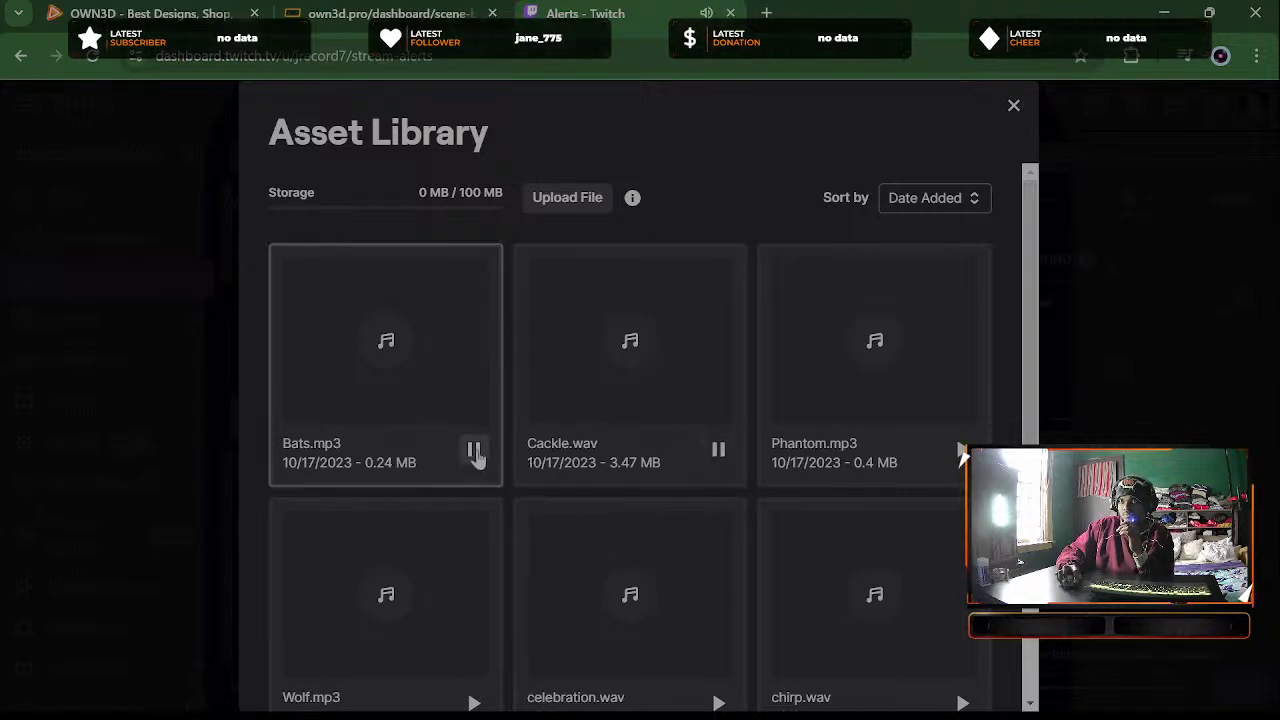
pyautogui.click(474, 449)
pyautogui.click(718, 449)
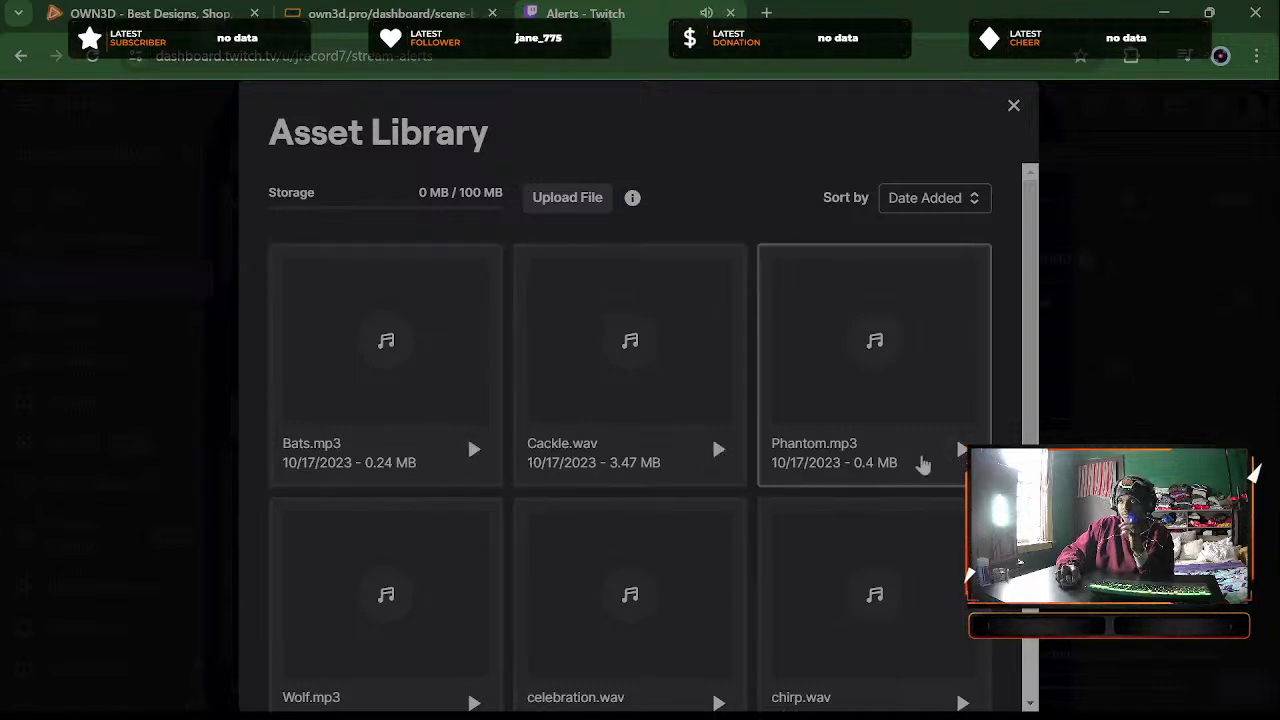
pyautogui.click(962, 449)
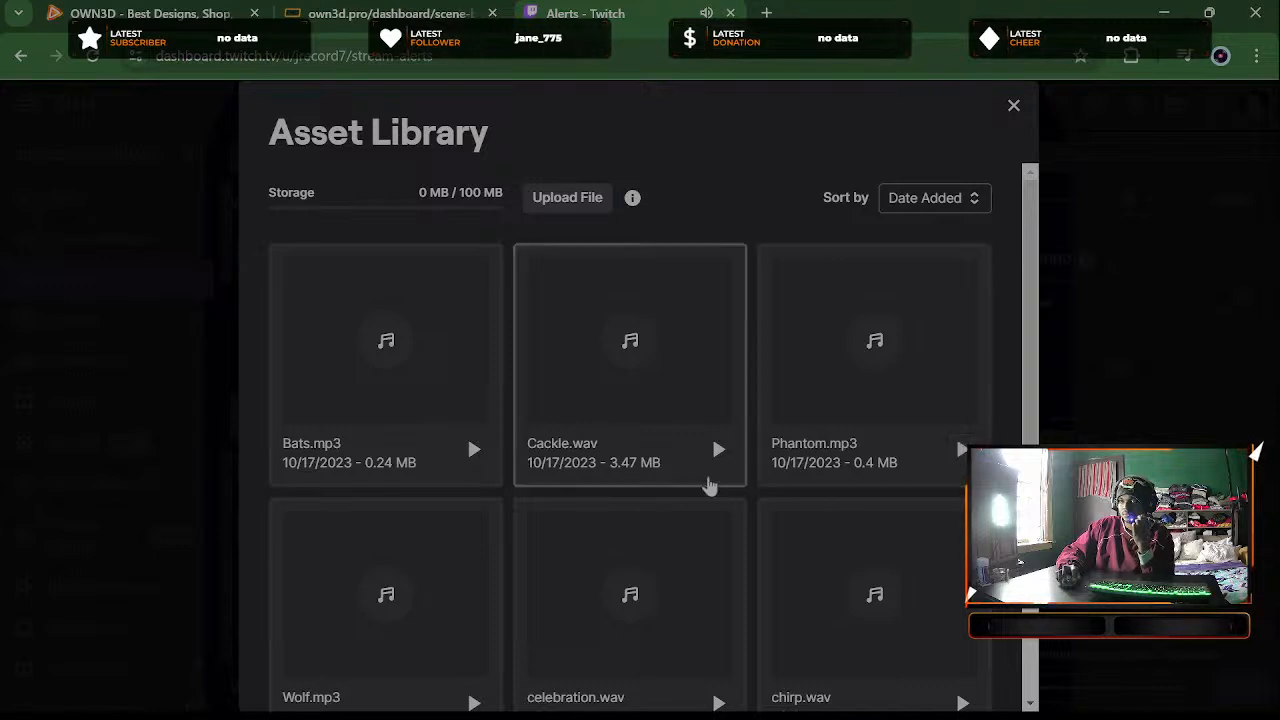
# Preview glimmer.wav on the sound library's second page and add it as the New Follow alert's sound
pyautogui.scroll(-1, 690, 500)
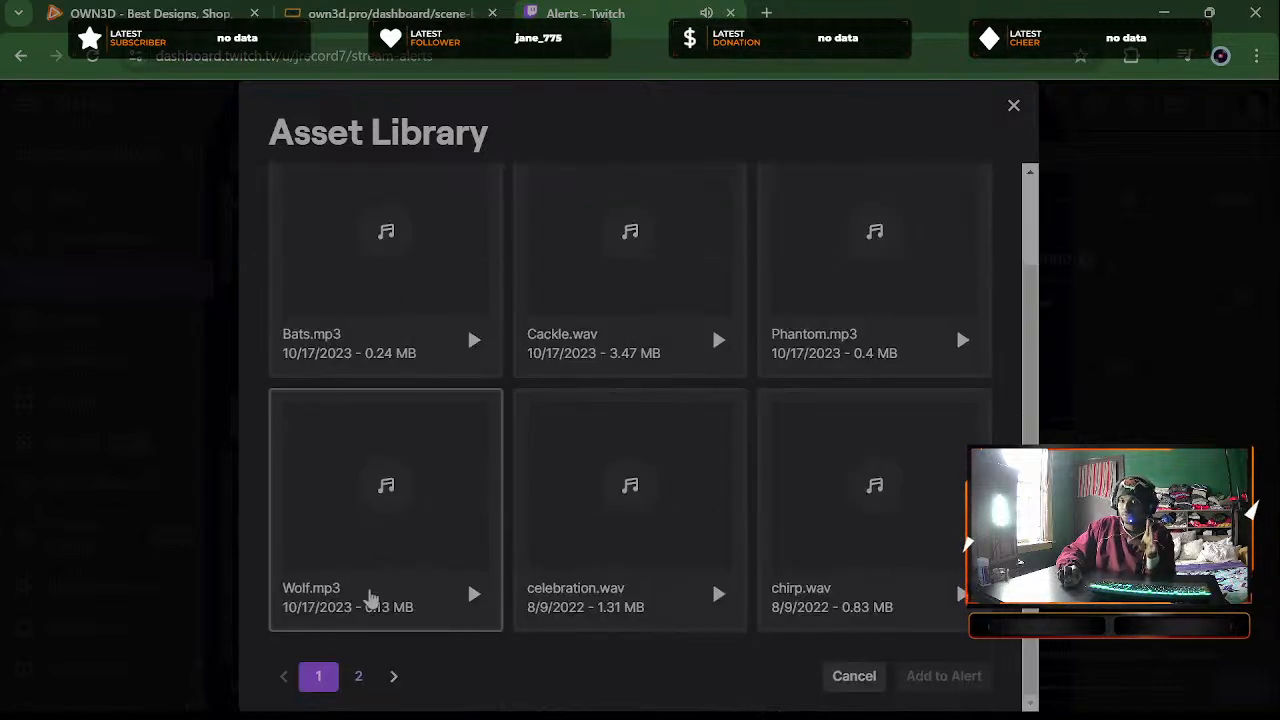
pyautogui.scroll(1, 848, 474)
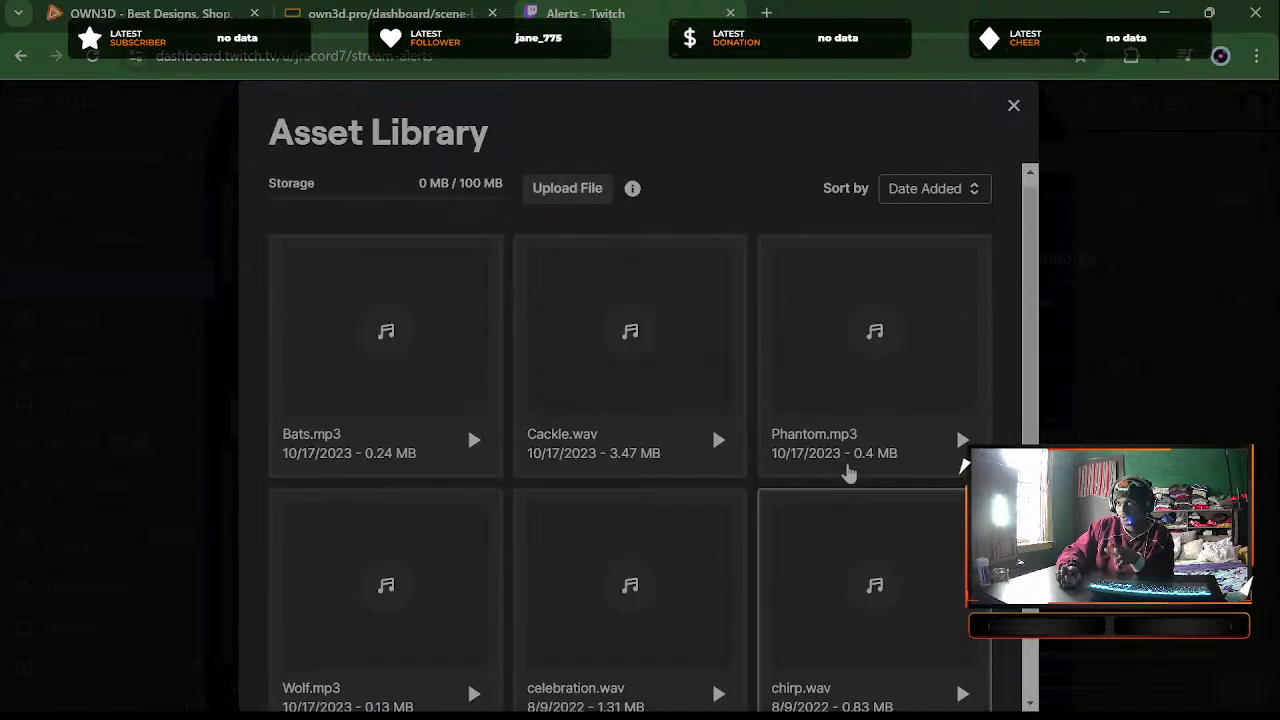
pyautogui.scroll(-1, 846, 471)
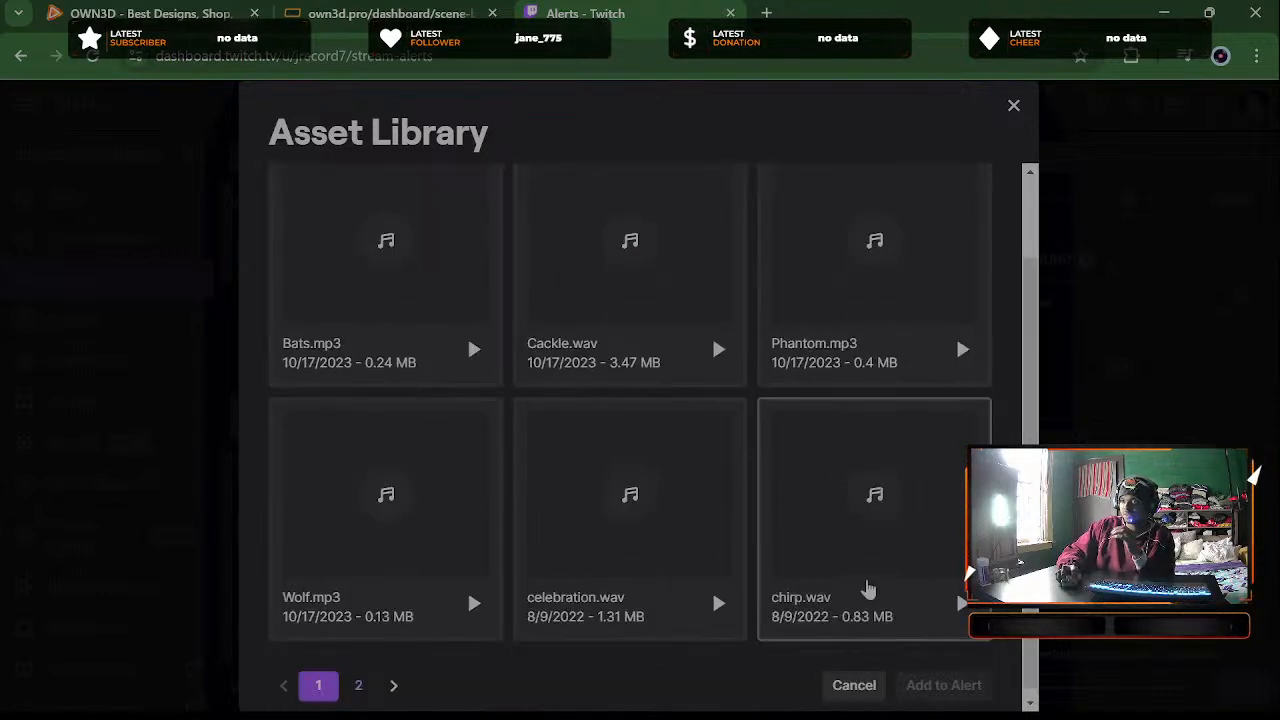
pyautogui.click(359, 685)
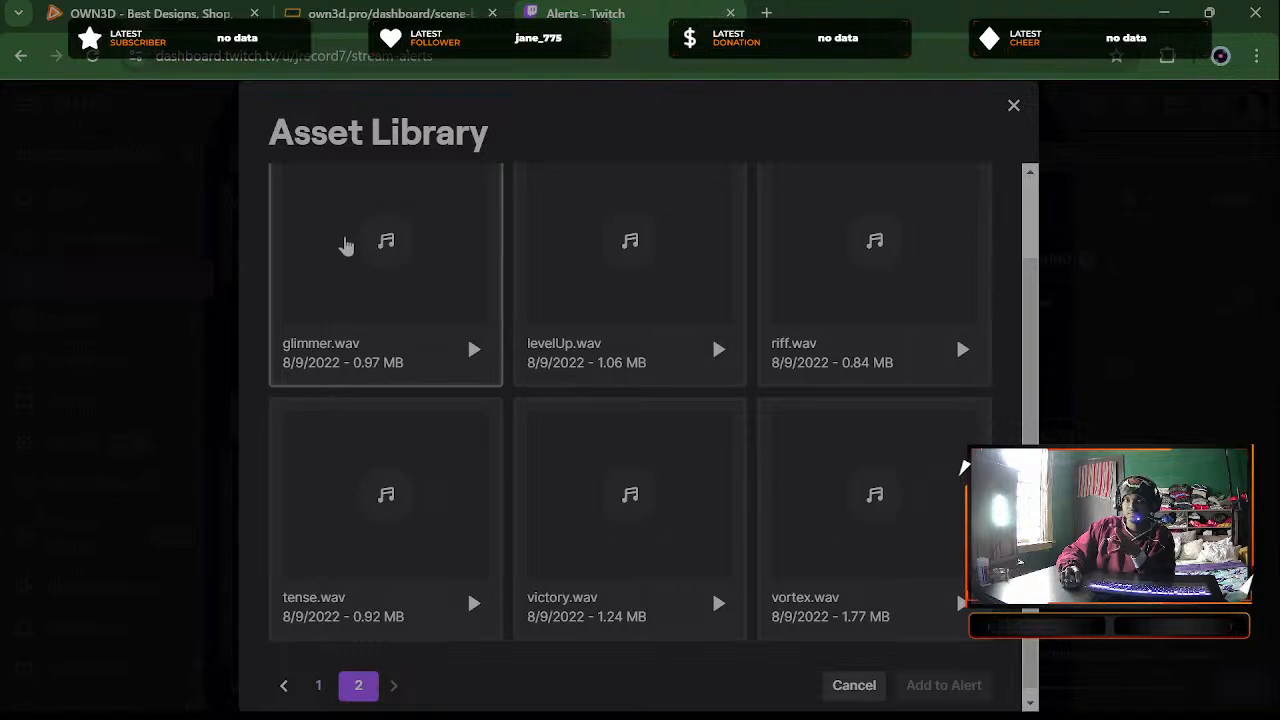
pyautogui.scroll(1, 443, 394)
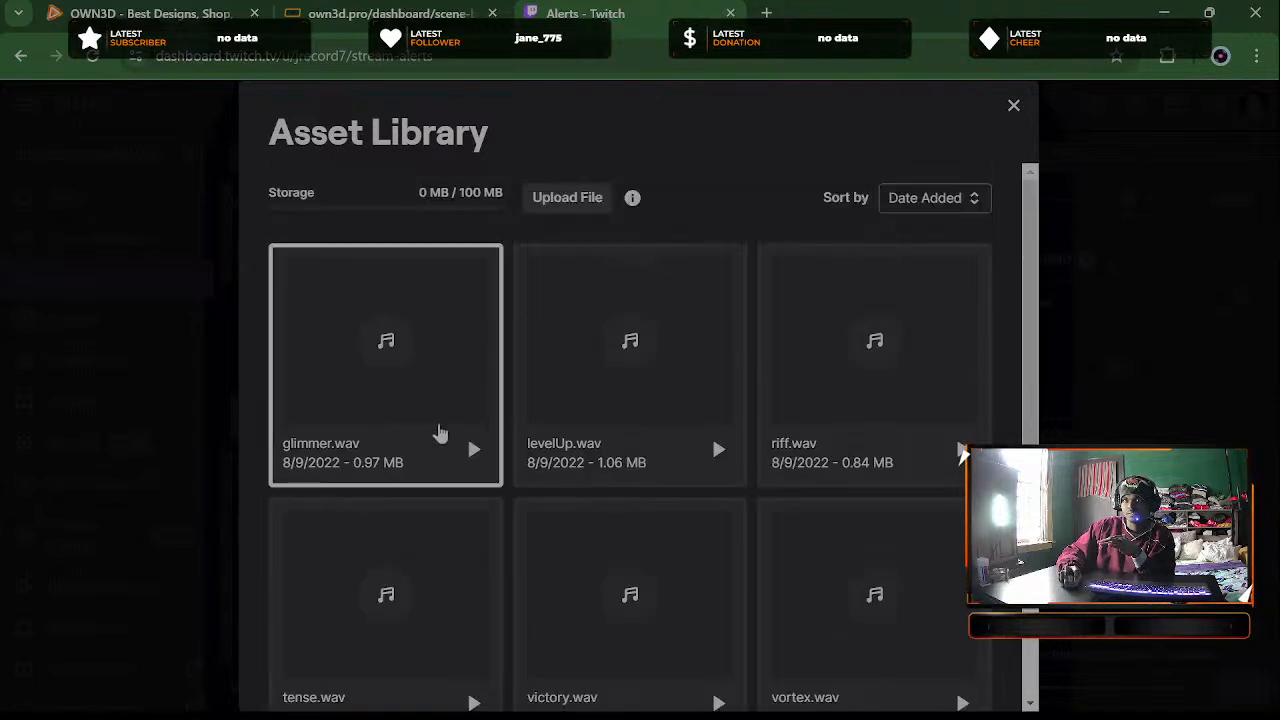
pyautogui.click(474, 452)
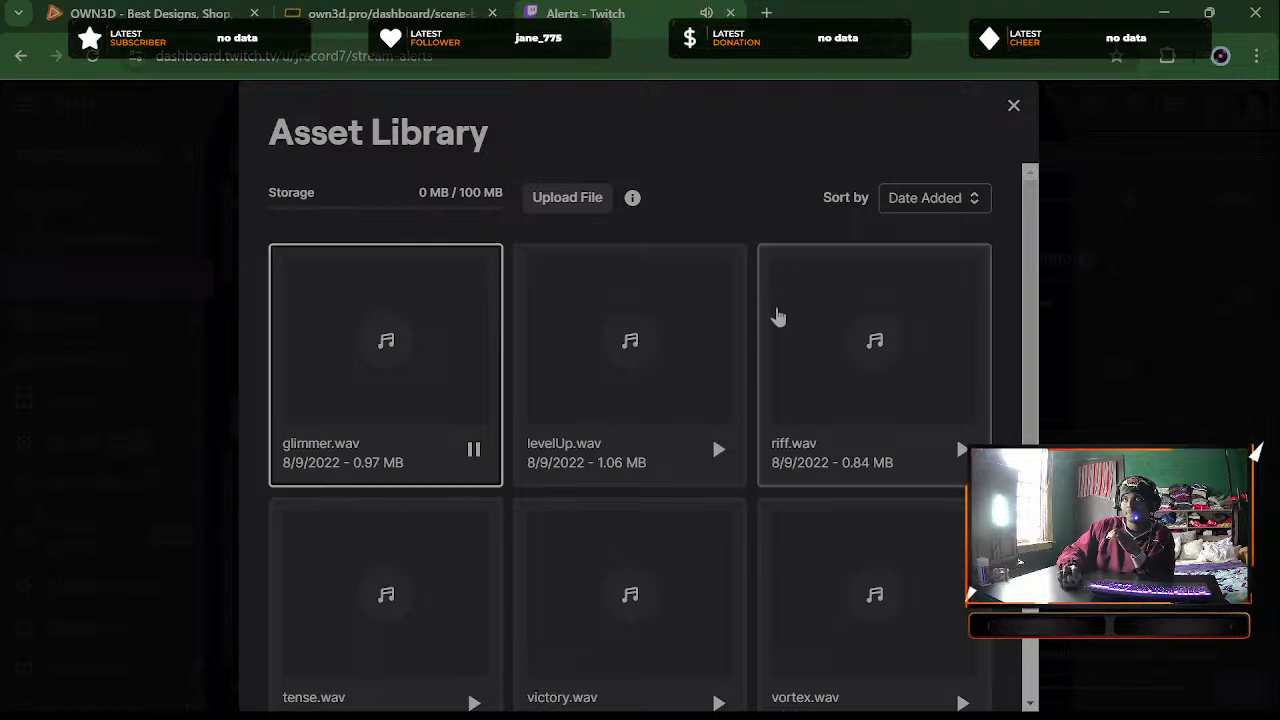
pyautogui.scroll(-1, 918, 358)
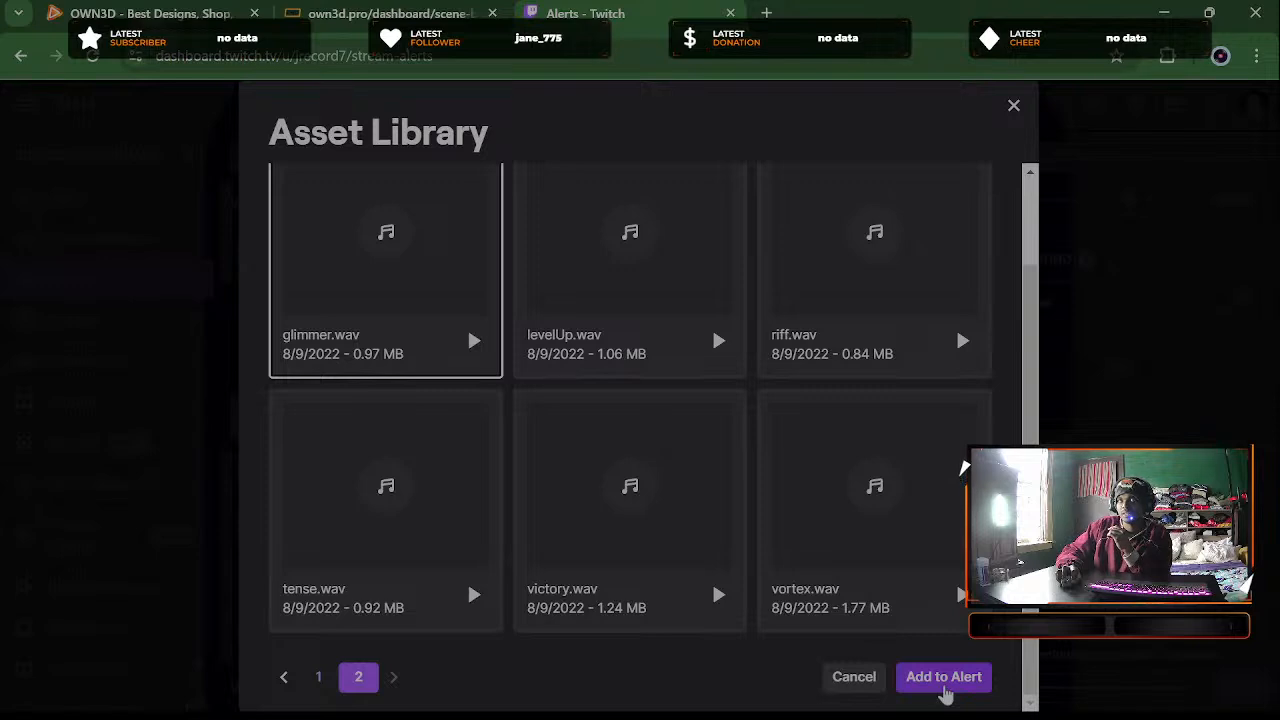
pyautogui.click(944, 689)
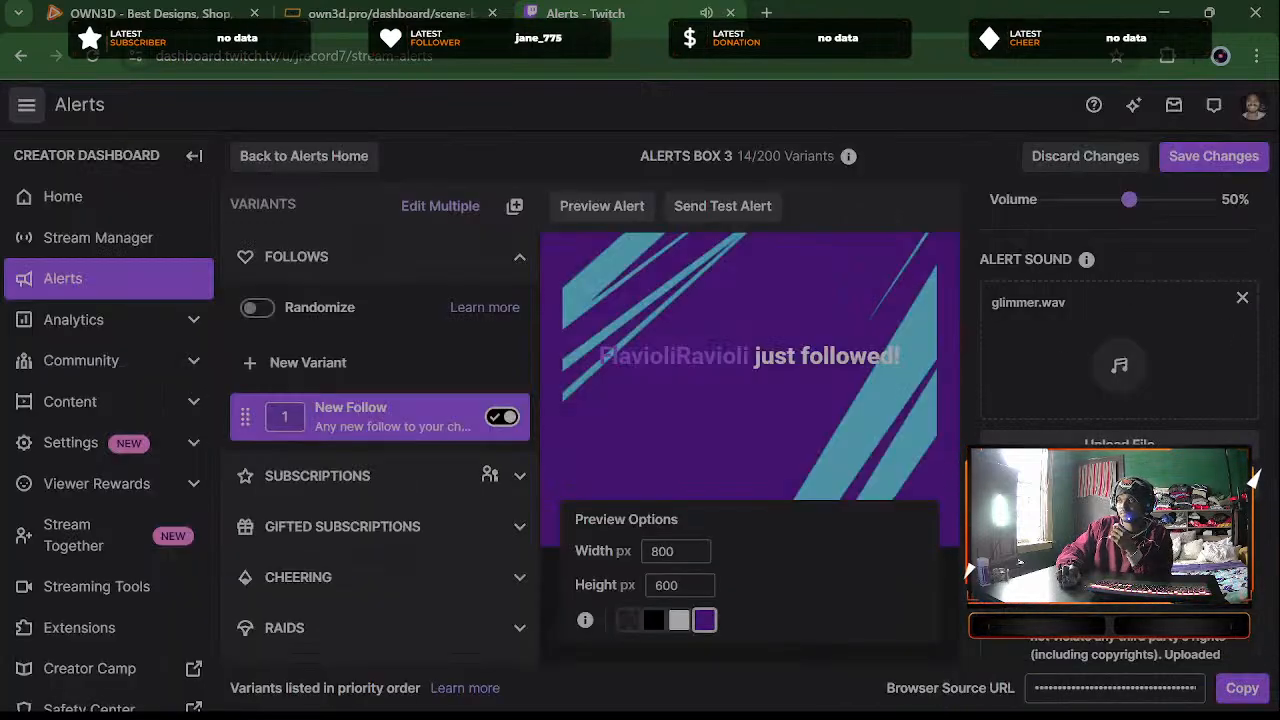
# Close the New Follow alert's visuals and sound settings and turn on its celebrations
pyautogui.scroll(-4, 1253, 478)
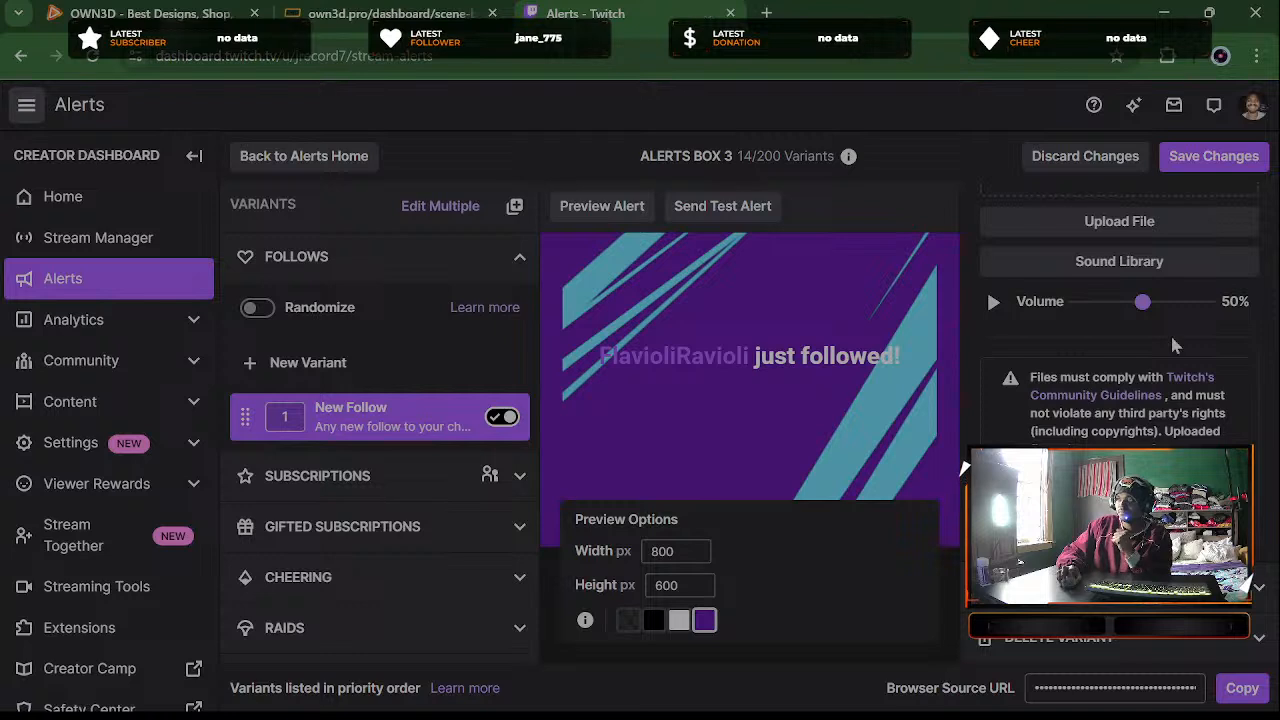
pyautogui.scroll(5, 1150, 375)
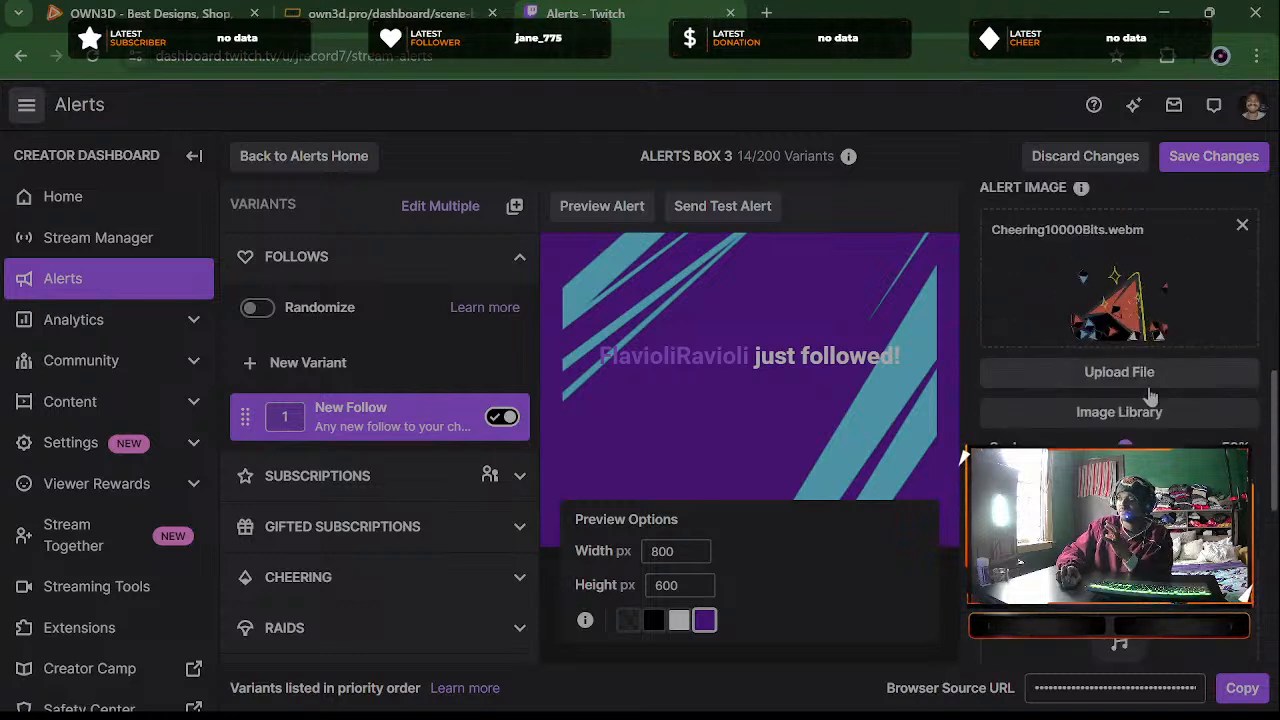
pyautogui.scroll(2, 1150, 397)
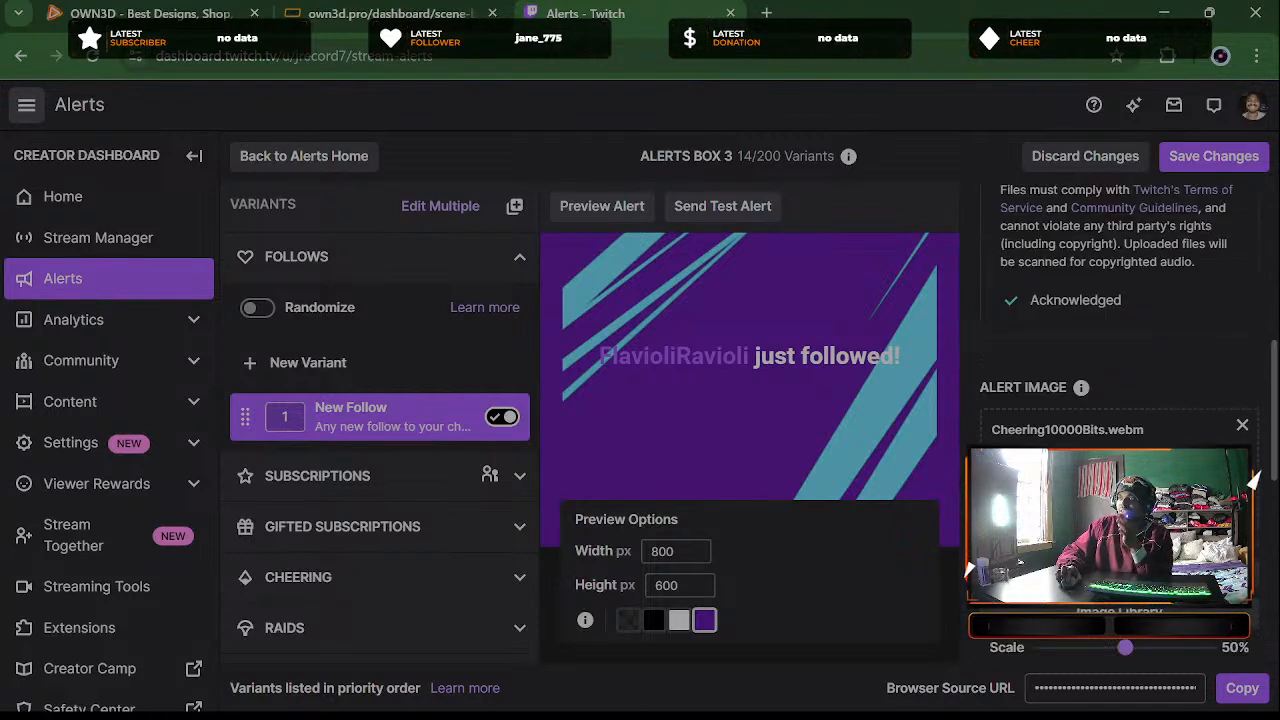
pyautogui.scroll(6, 1115, 400)
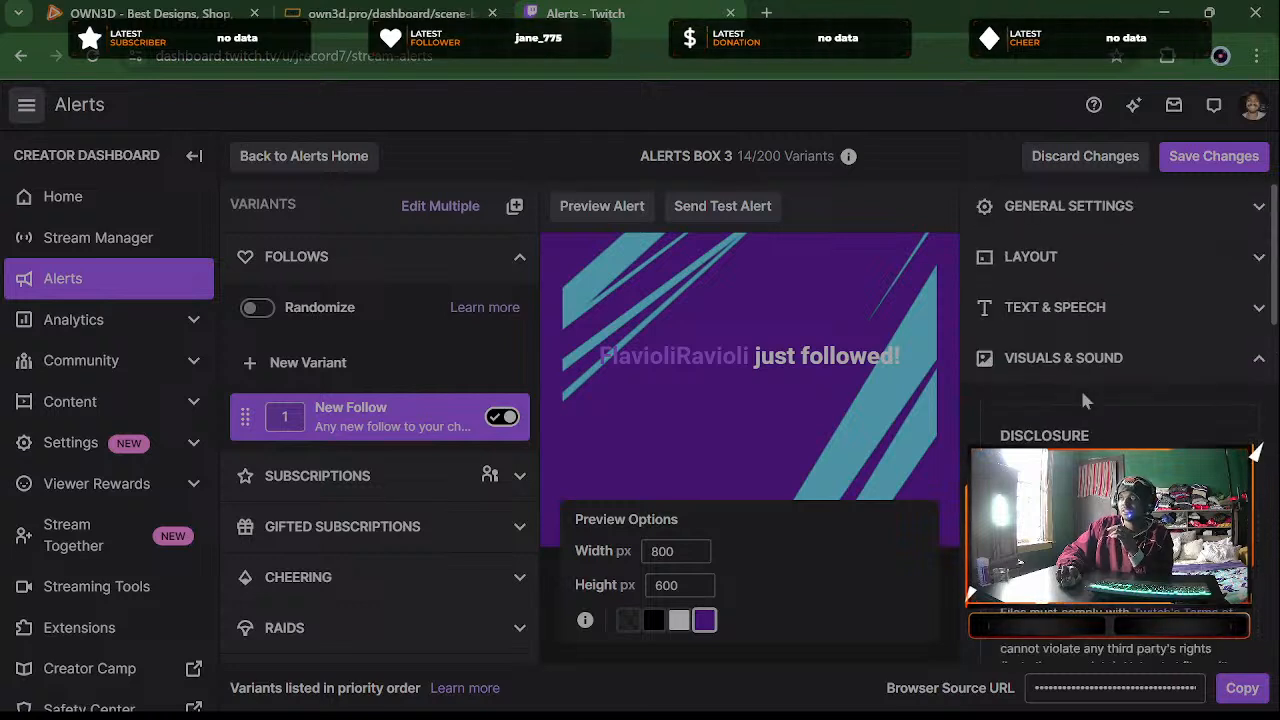
pyautogui.click(1076, 360)
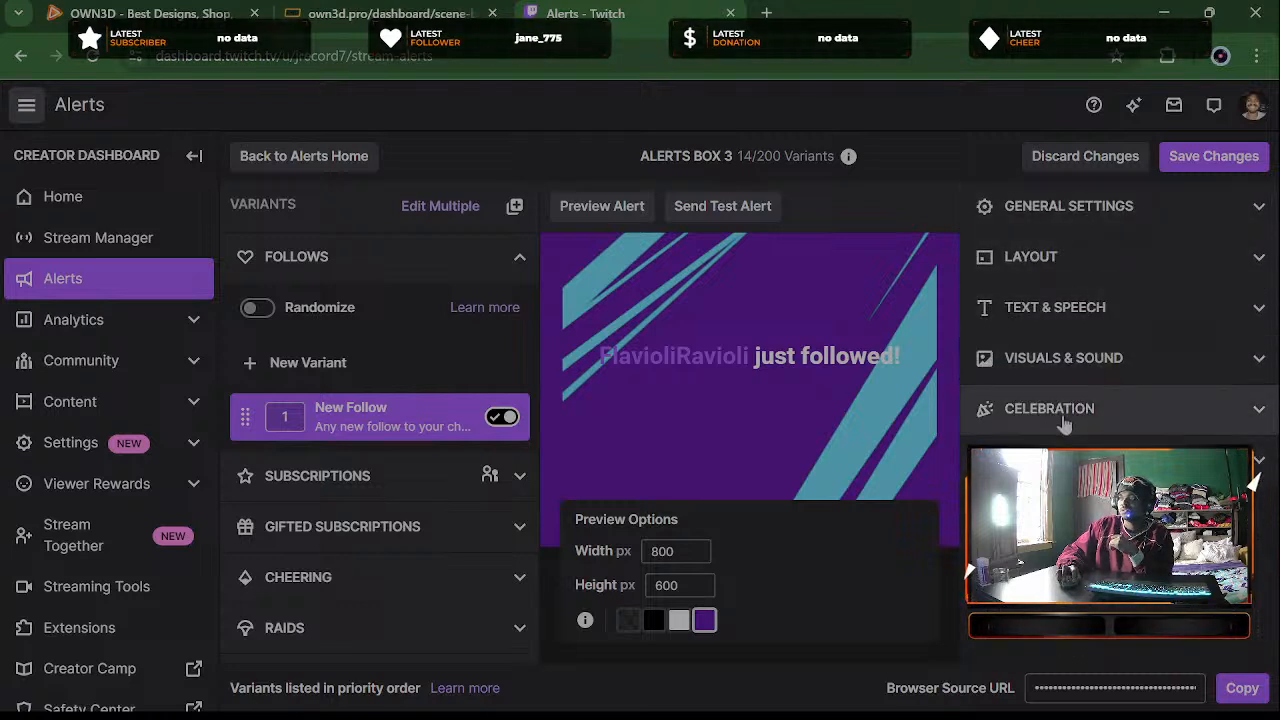
pyautogui.click(1065, 410)
pyautogui.scroll(-2, 1120, 420)
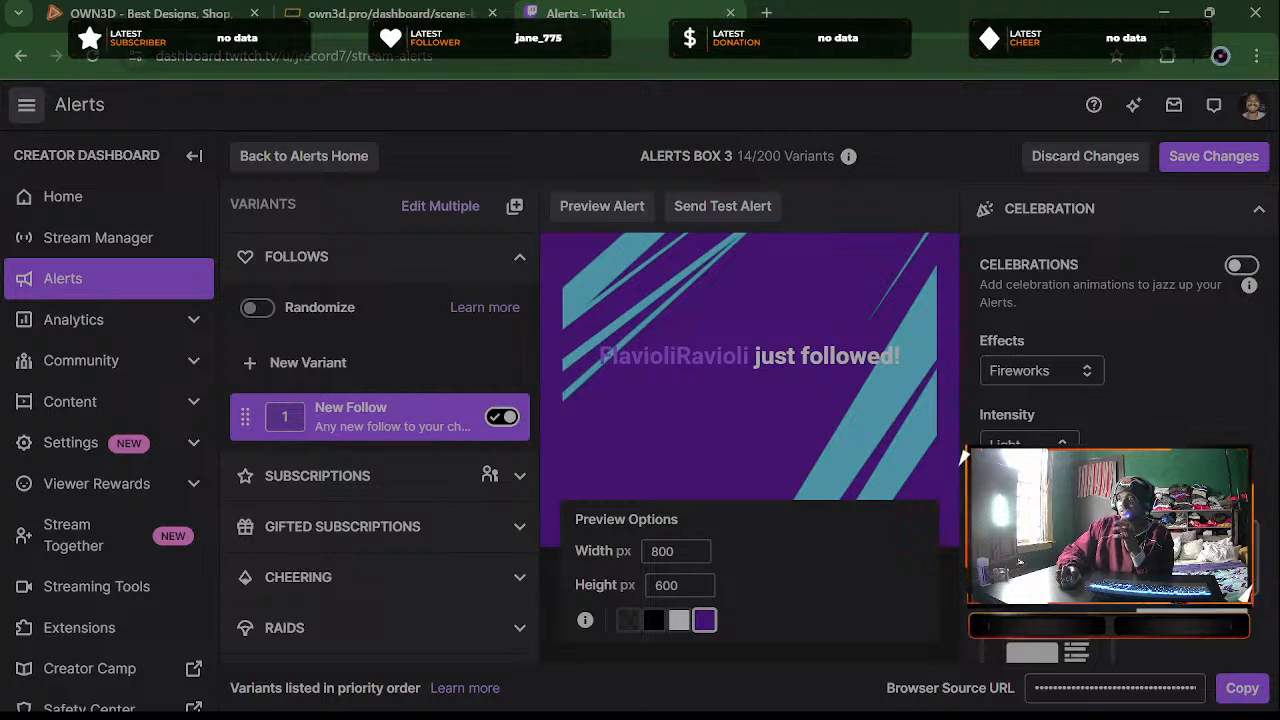
pyautogui.click(1242, 265)
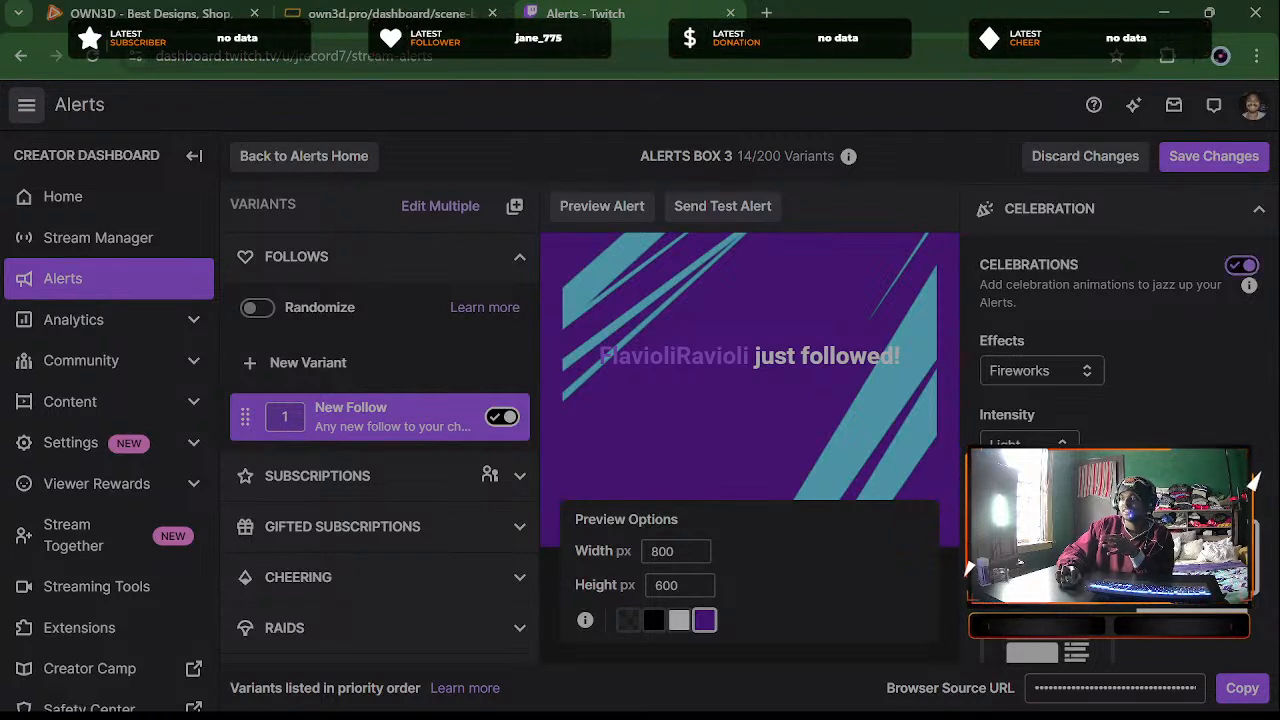
# Send a test of the New Follow alert, saving its sound and celebration changes first
pyautogui.scroll(-1, 1145, 643)
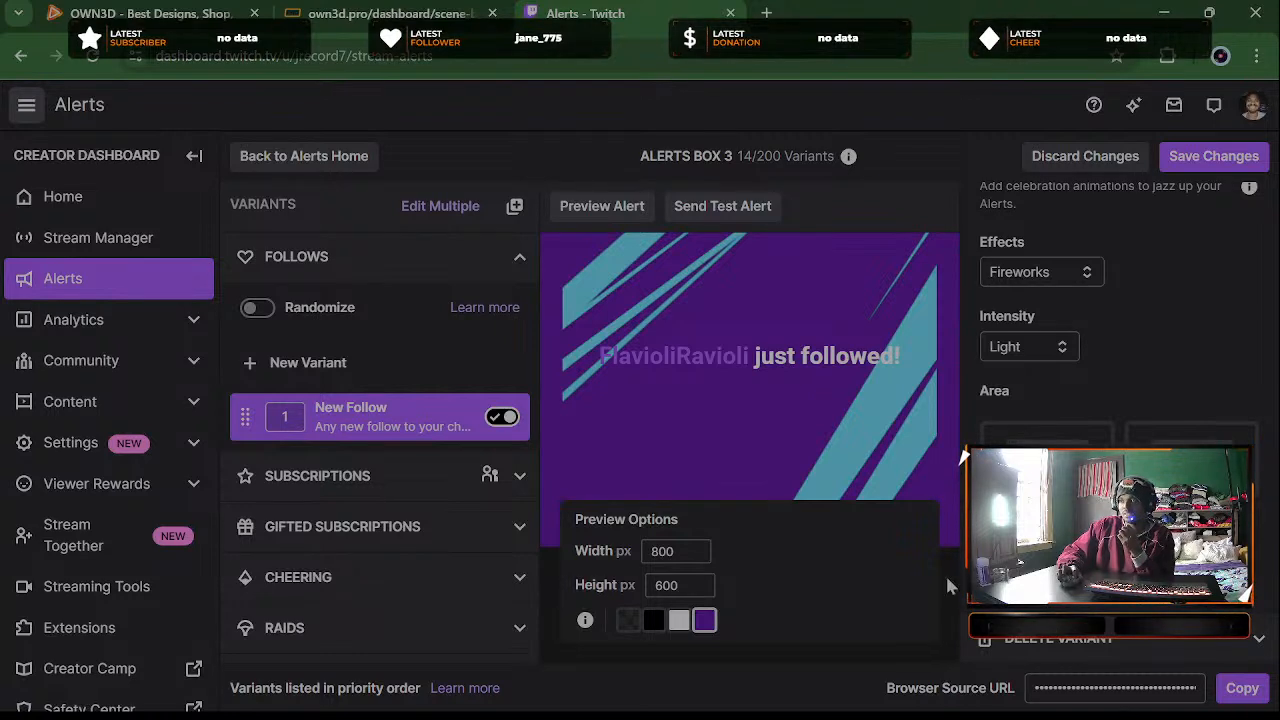
pyautogui.click(746, 210)
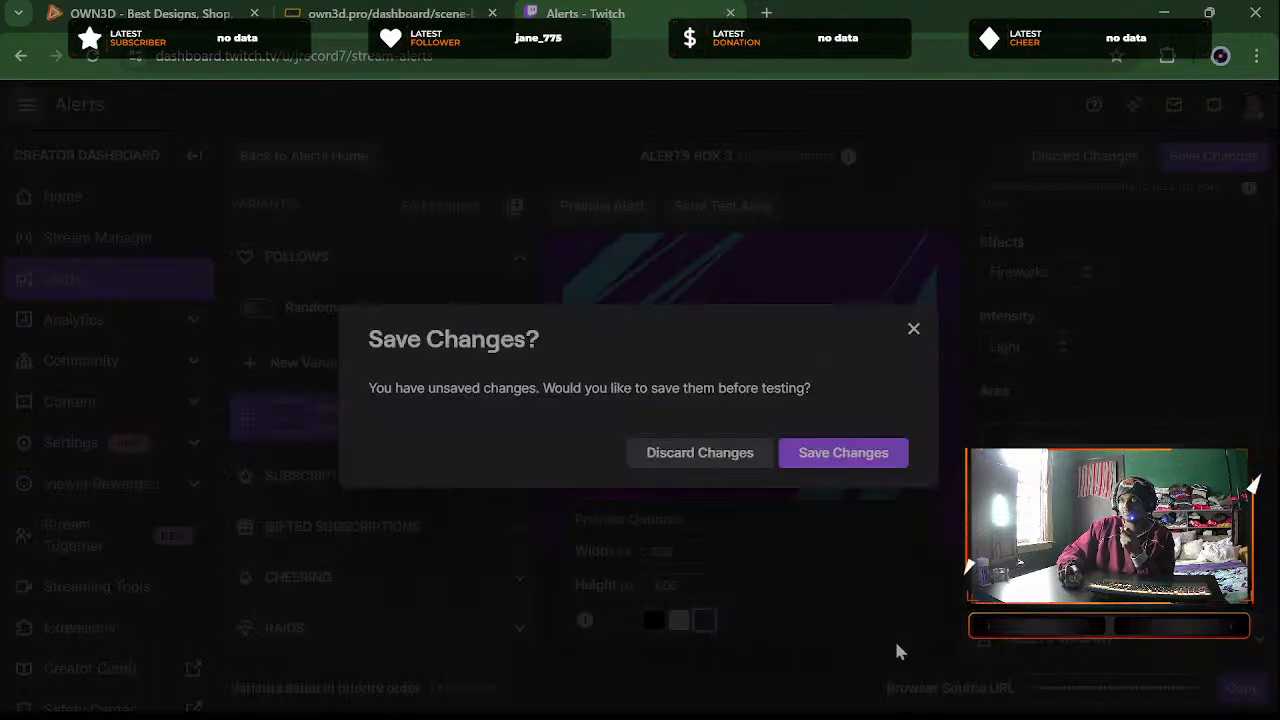
pyautogui.click(846, 455)
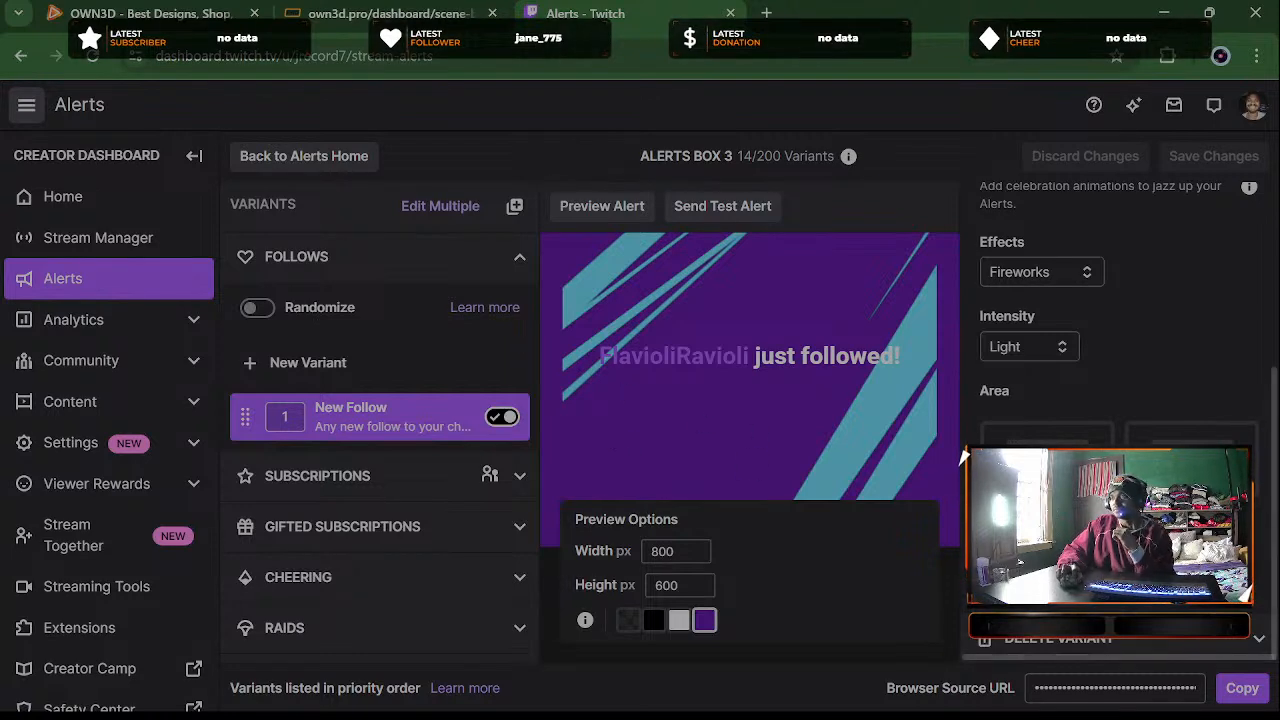
# Check the available celebration effects for the New Follow alert and close the celebration settings
pyautogui.scroll(4, 1140, 280)
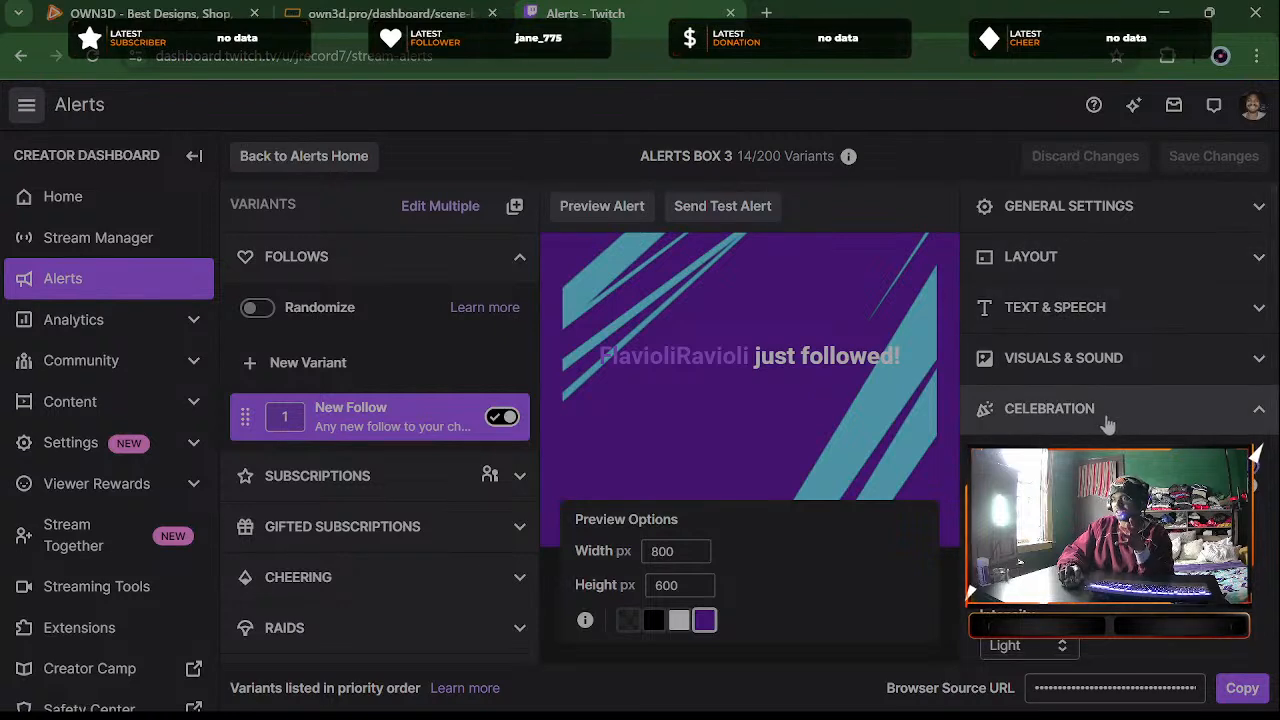
pyautogui.scroll(-2, 1100, 420)
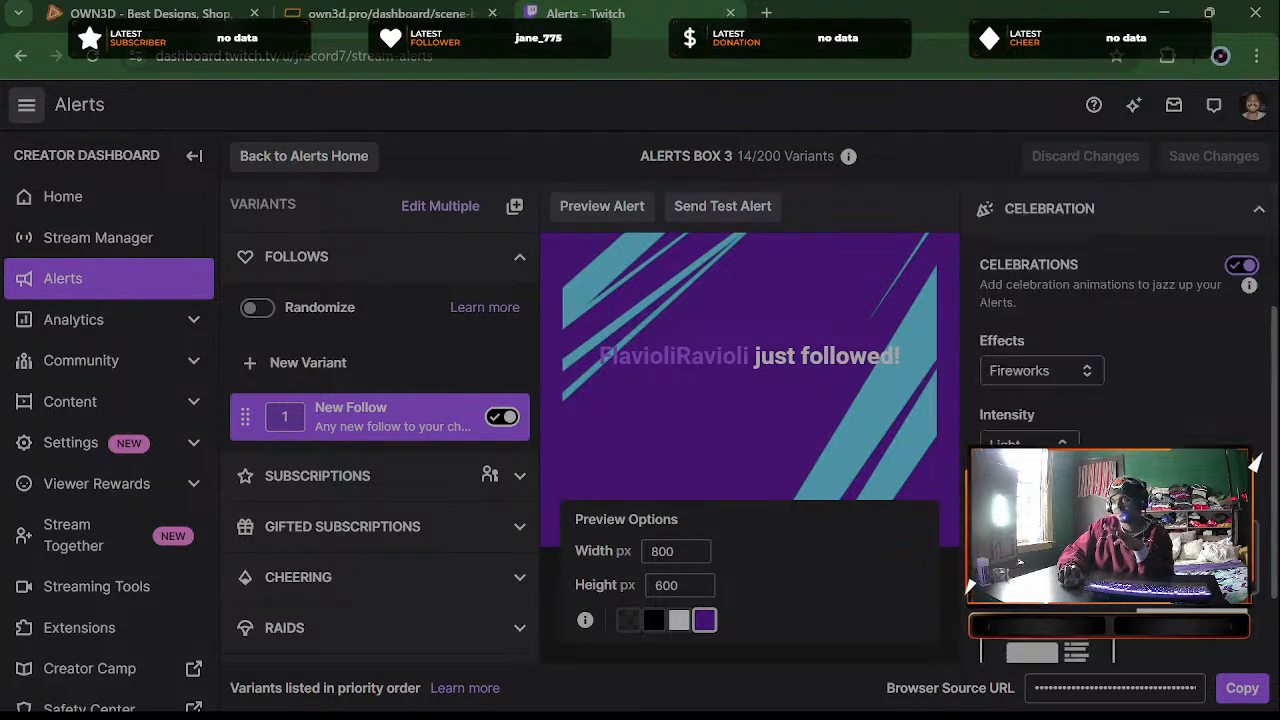
pyautogui.click(1030, 380)
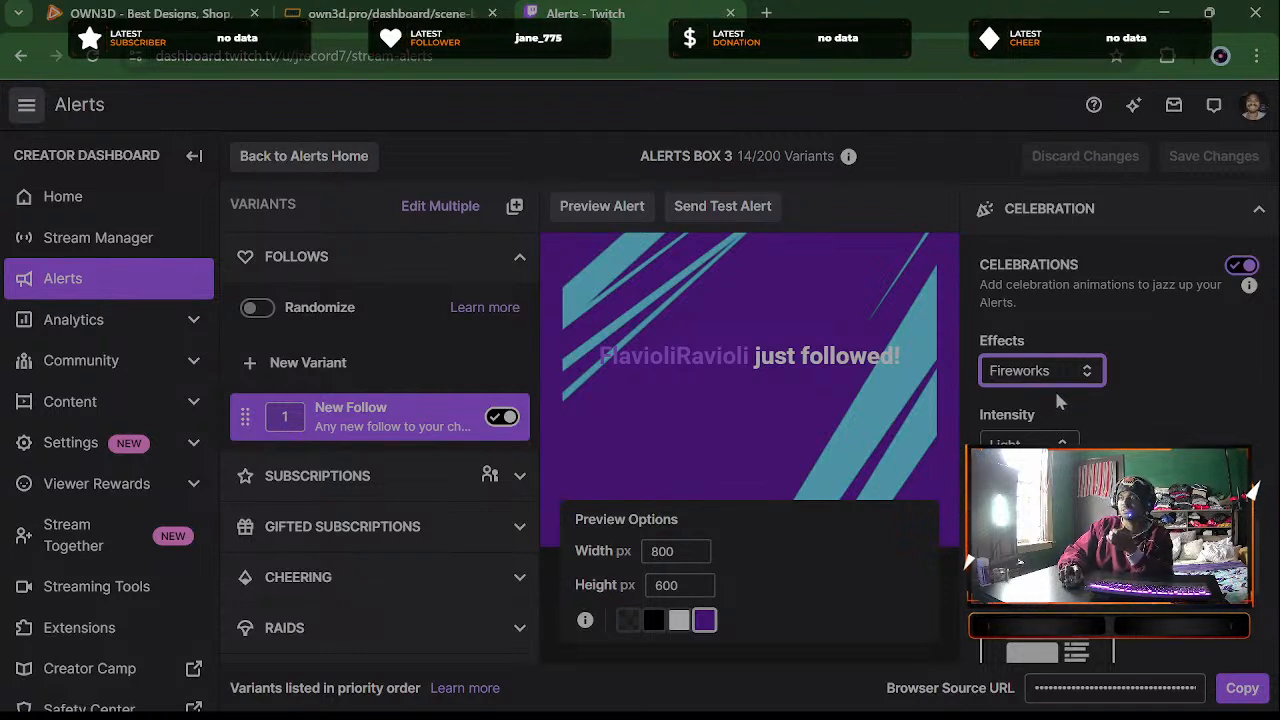
pyautogui.click(1142, 356)
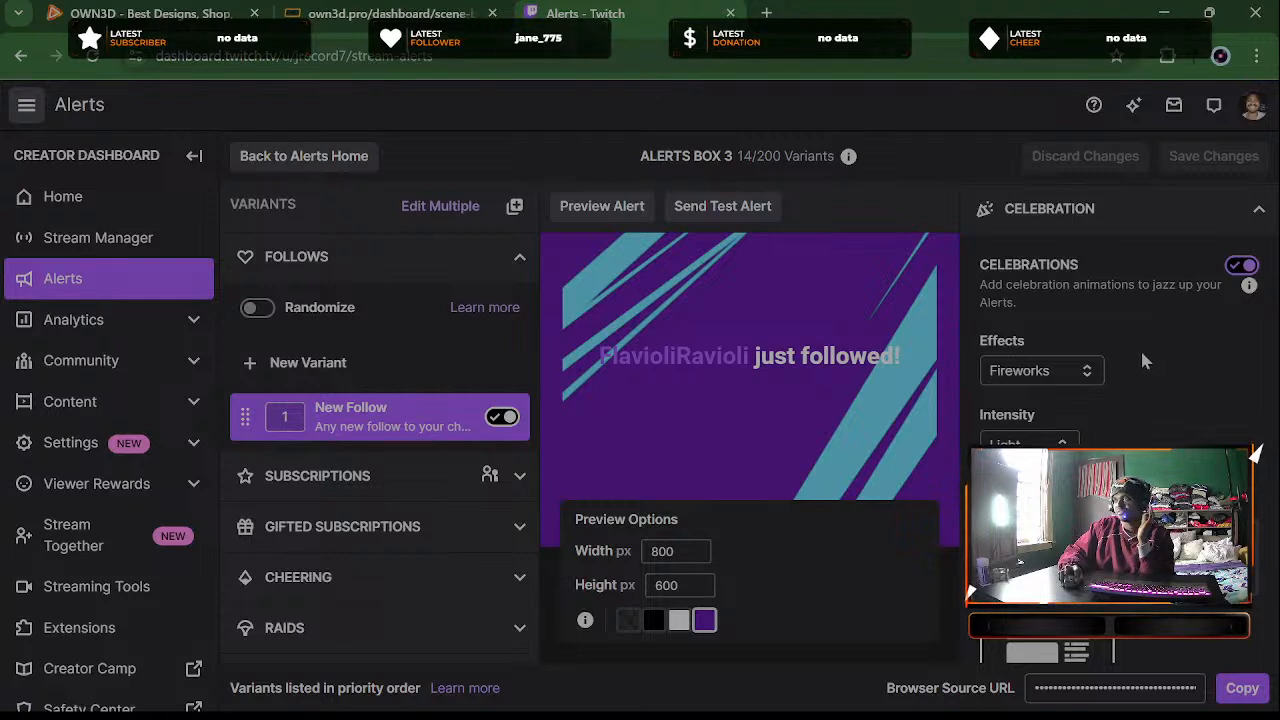
pyautogui.scroll(1, 1145, 360)
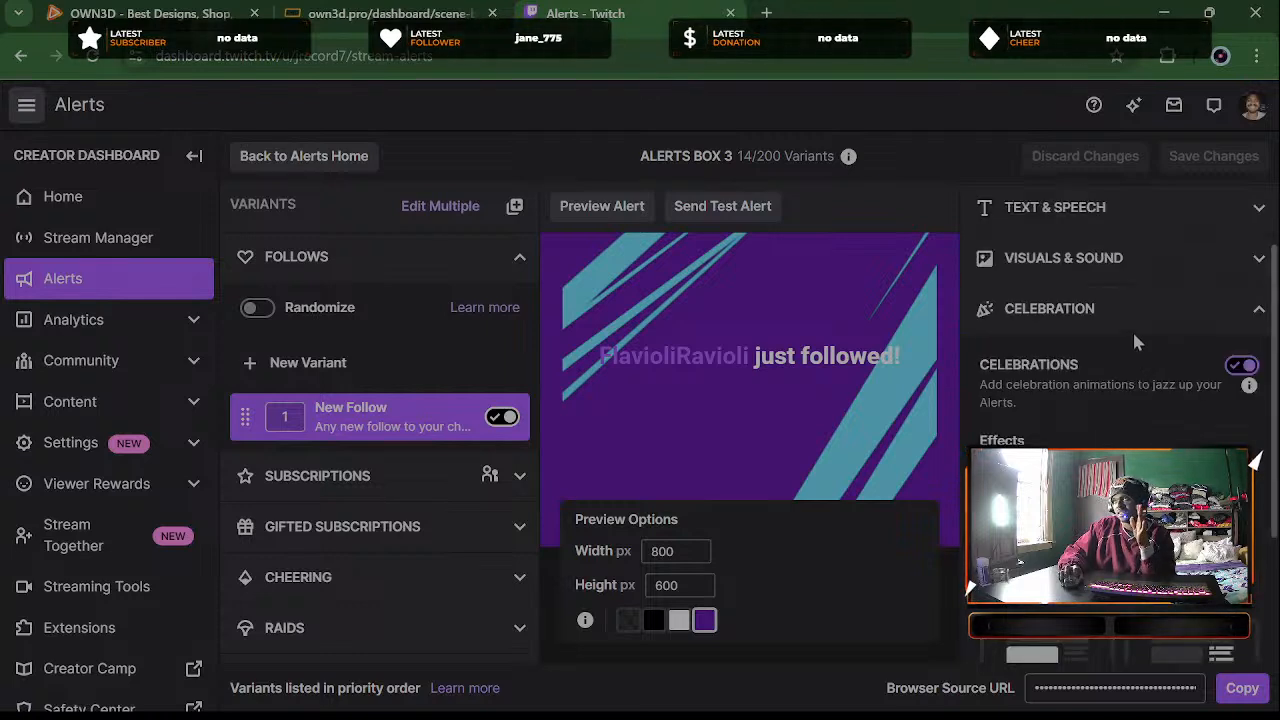
pyautogui.click(1132, 329)
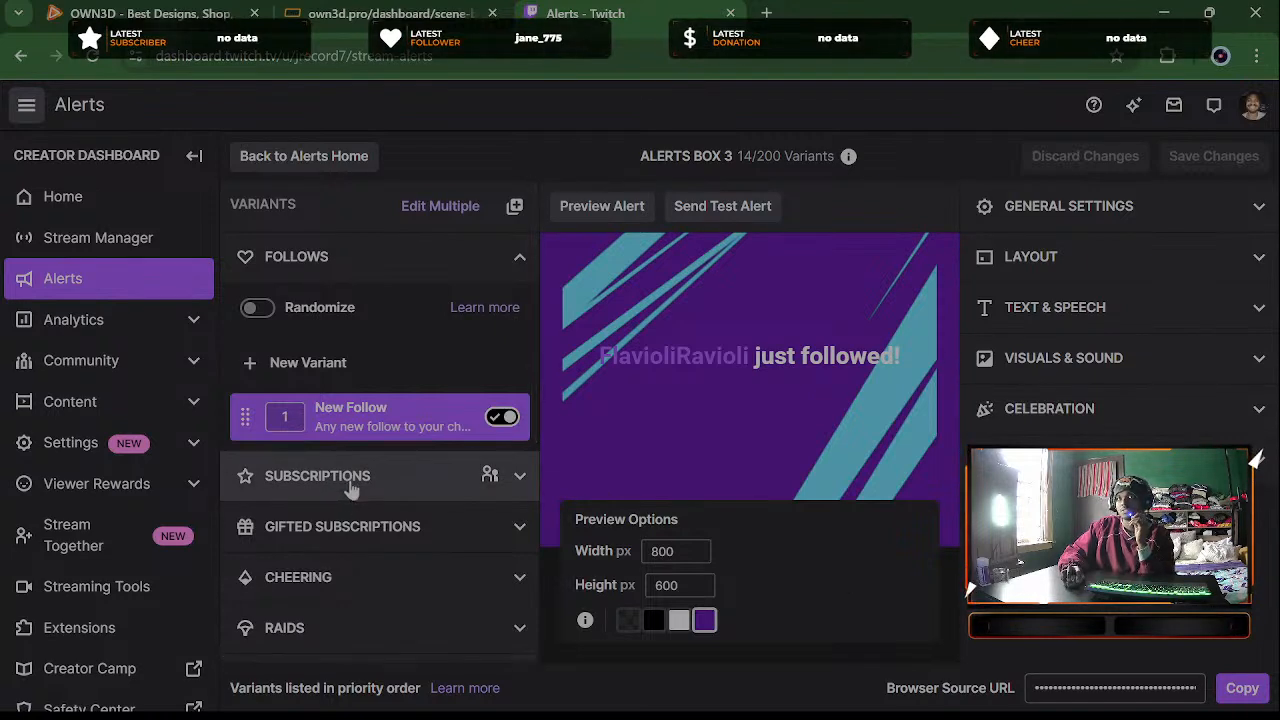
# Collapse the follow variants, expand the subscription variants, and view the Prime Subscription and New Subscriber alerts
pyautogui.click(491, 266)
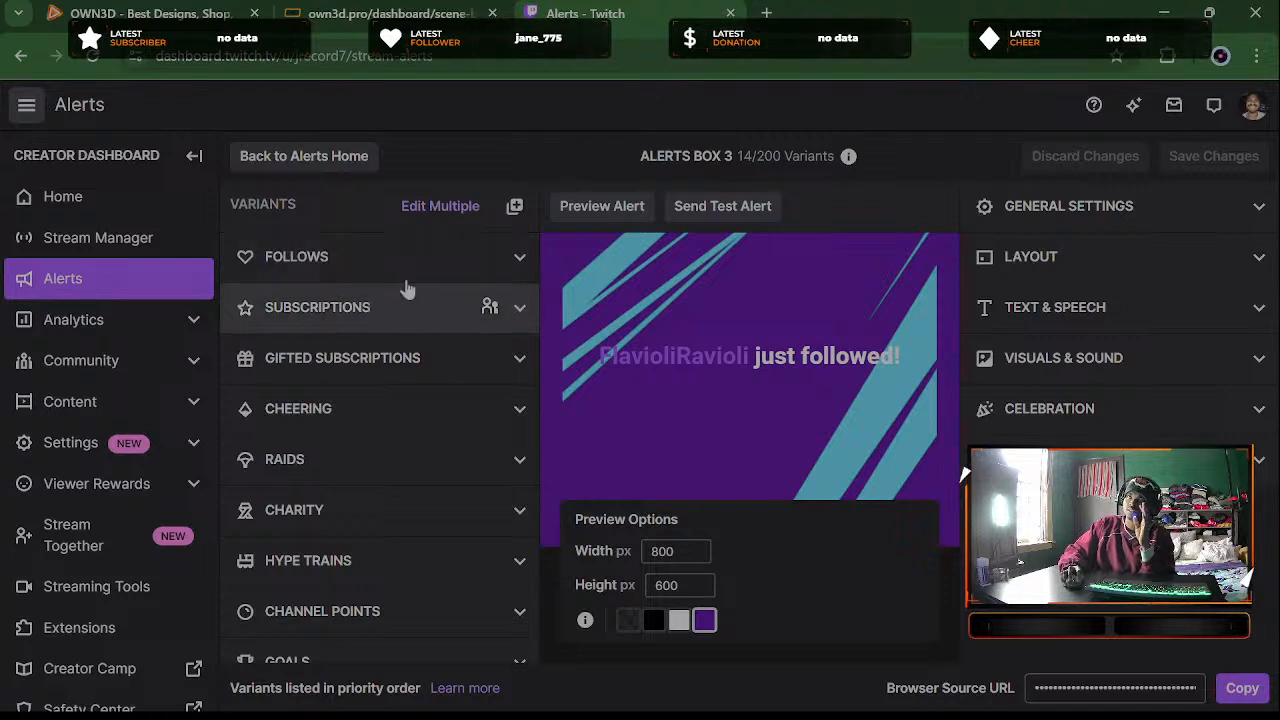
pyautogui.click(455, 260)
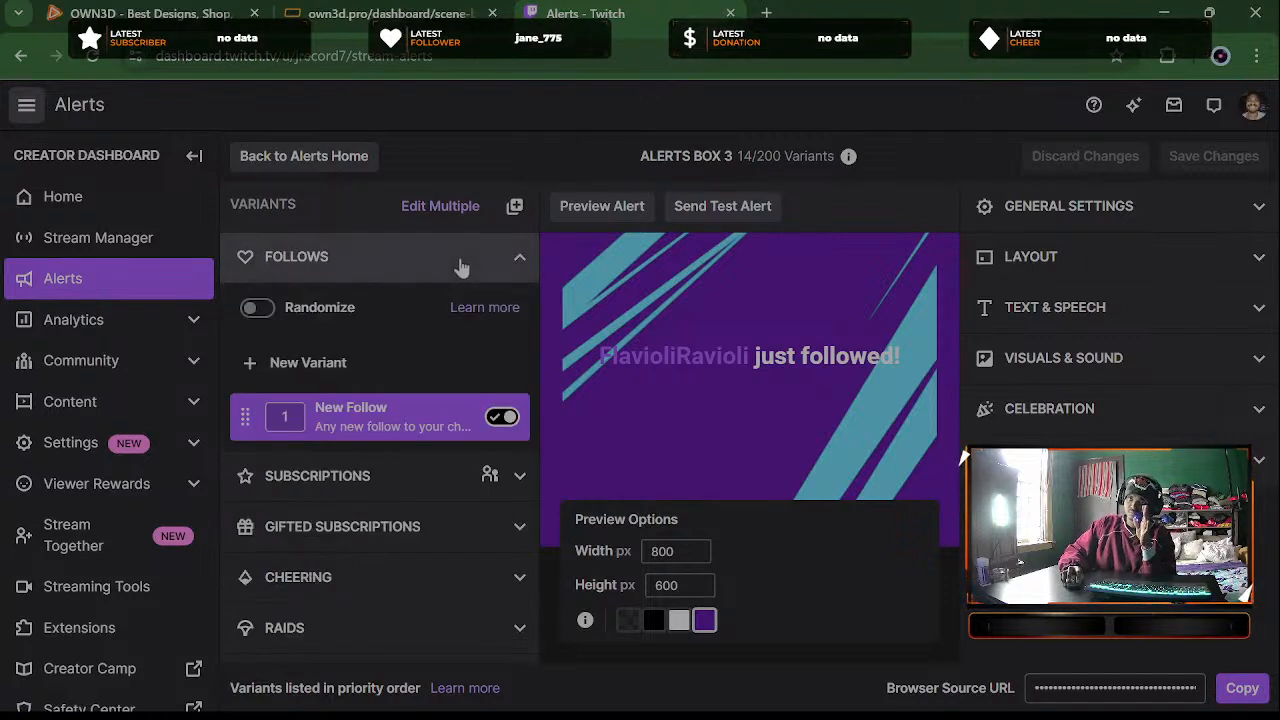
pyautogui.click(461, 262)
pyautogui.click(380, 312)
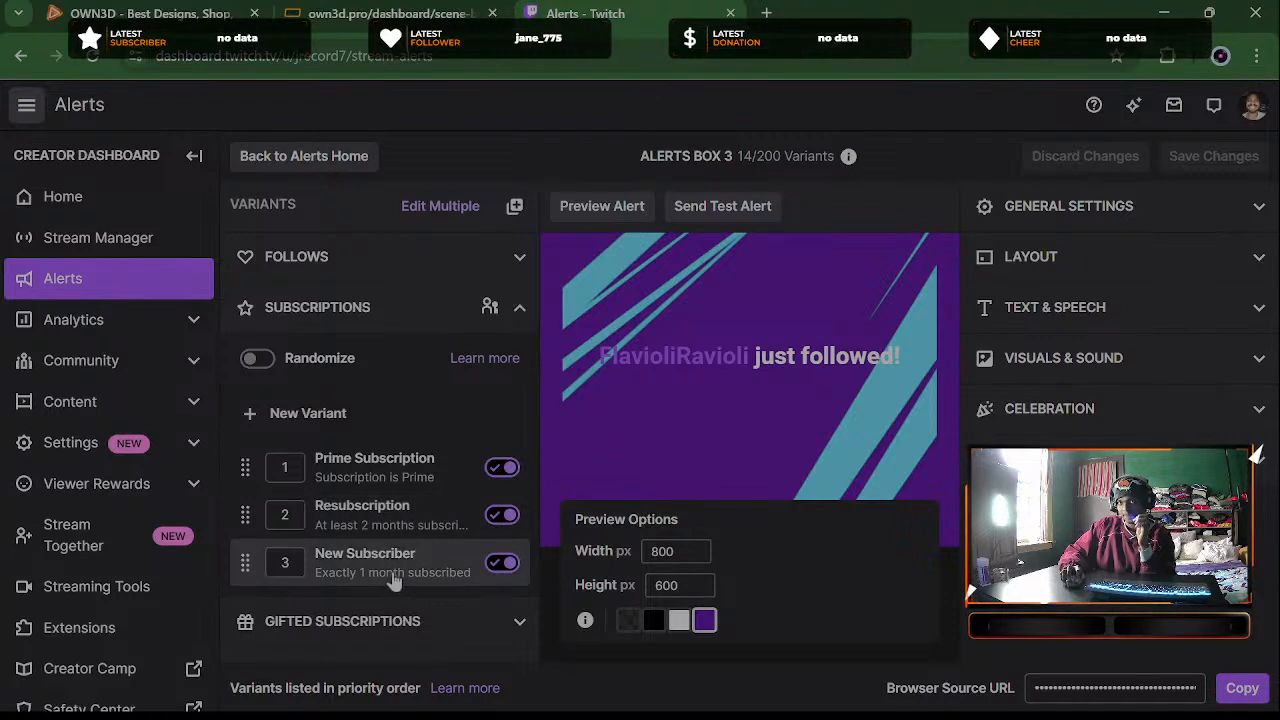
pyautogui.click(352, 484)
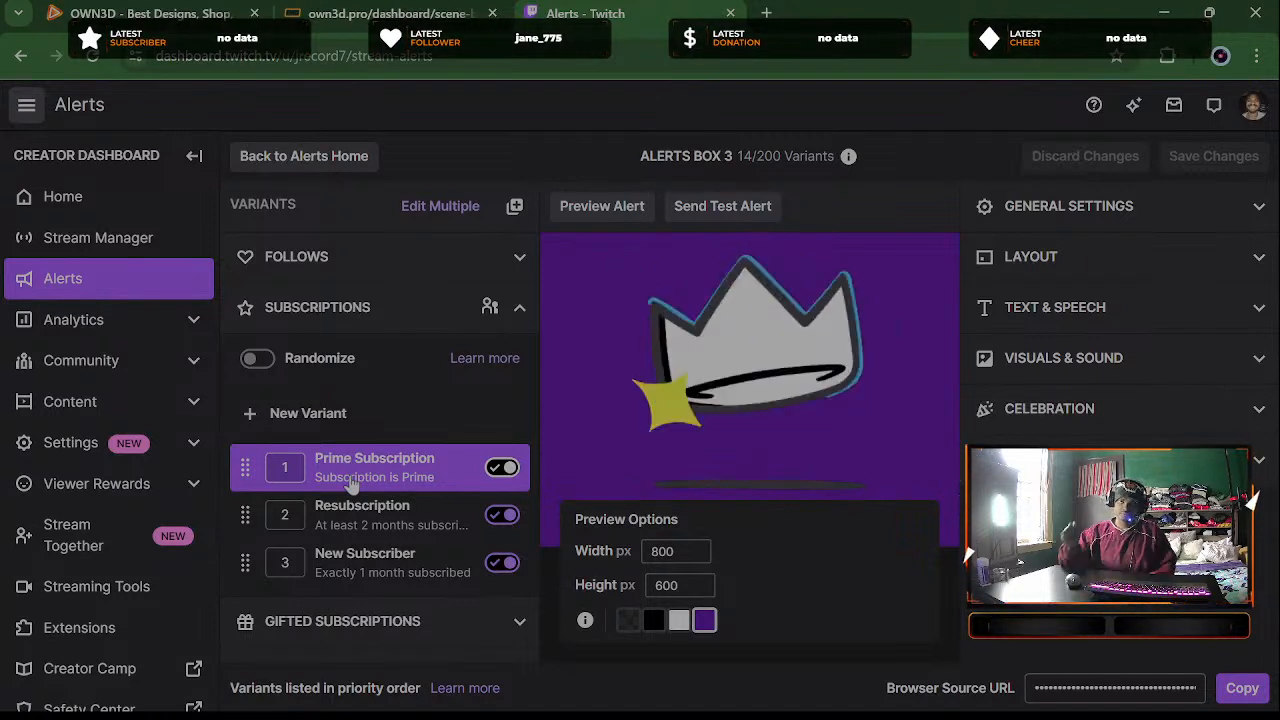
pyautogui.click(390, 572)
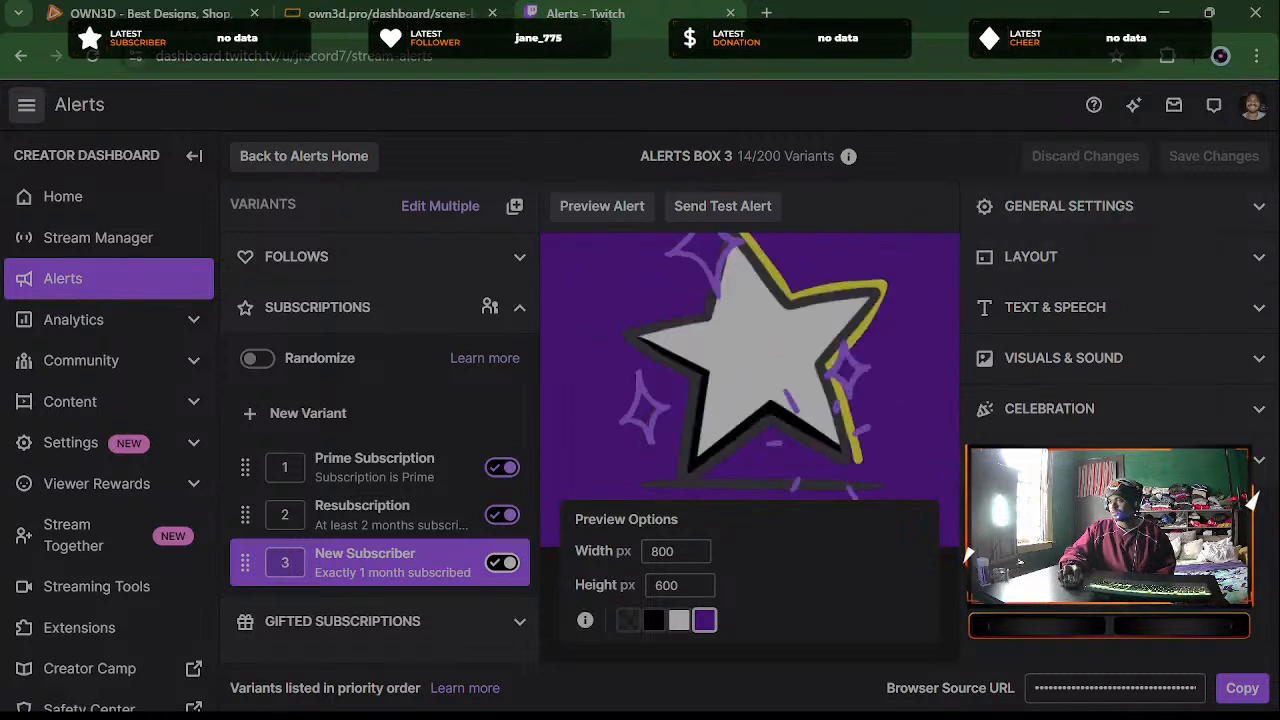
# Copy the alert box's browser source URL
pyautogui.click(1240, 690)
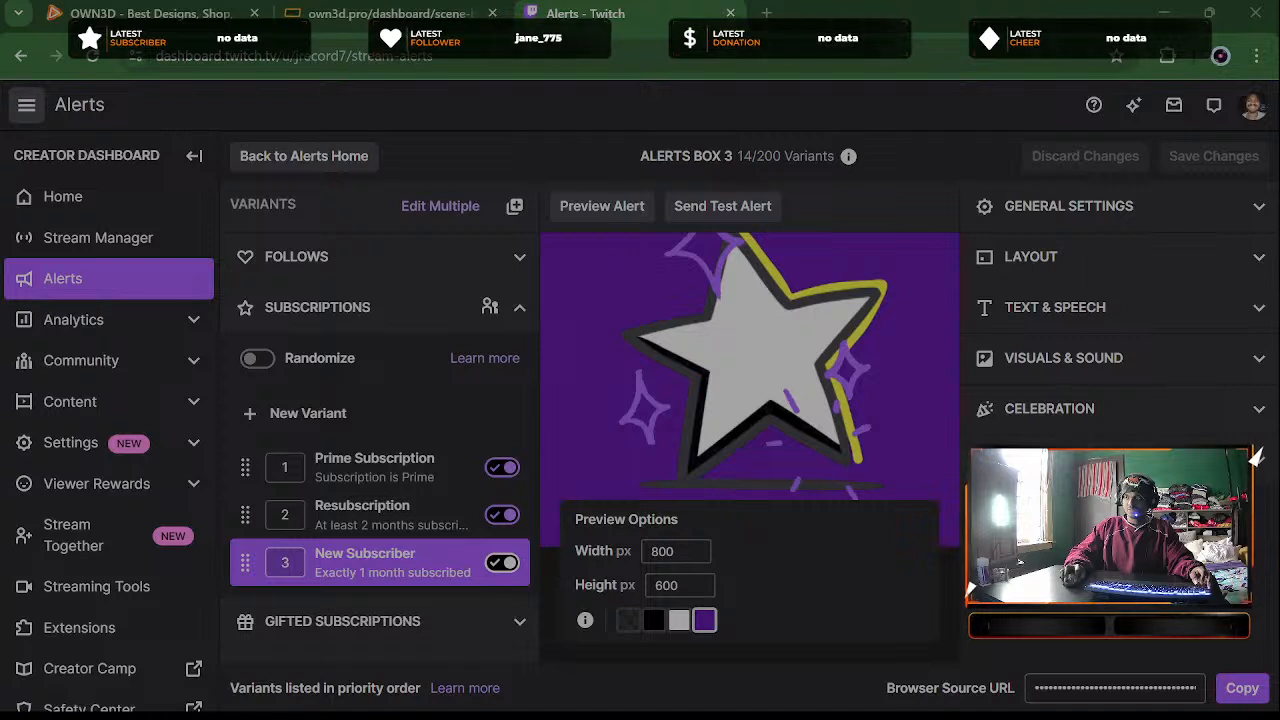
# Expand the follow variants and send test alerts for the New Subscriber and New Follow variants
pyautogui.click(437, 258)
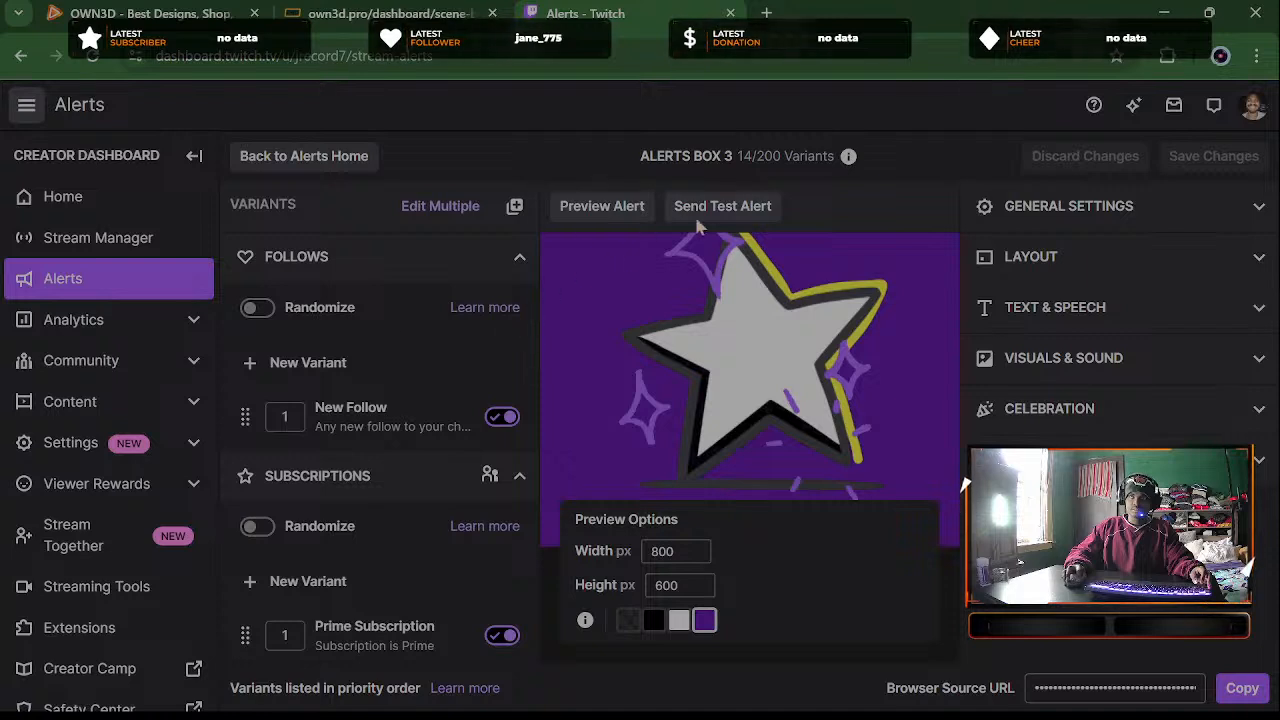
pyautogui.click(728, 212)
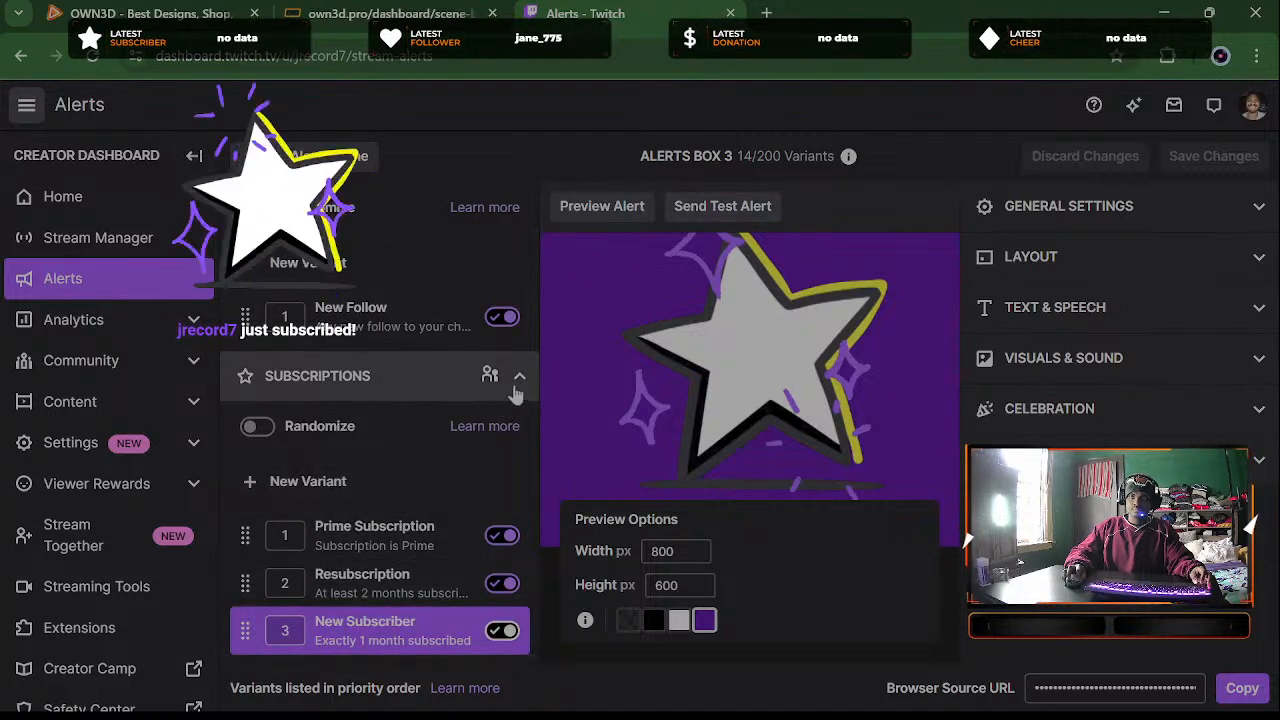
pyautogui.scroll(1, 450, 236)
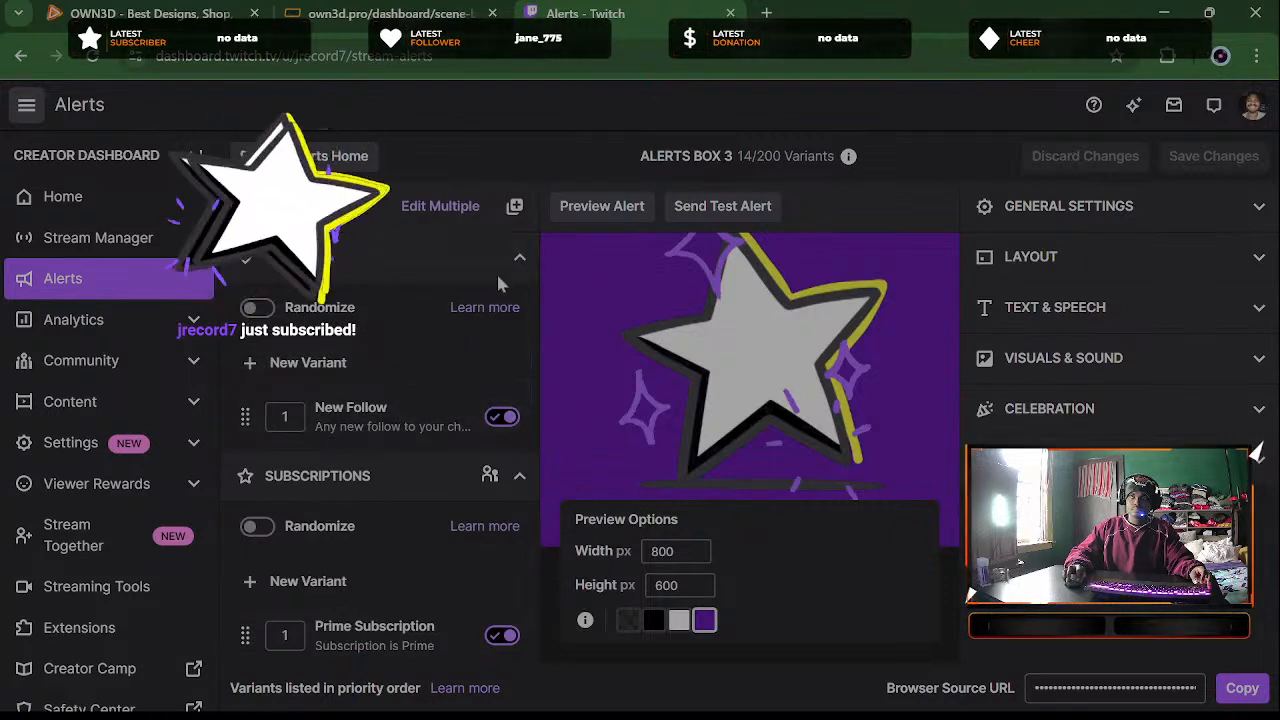
pyautogui.click(415, 410)
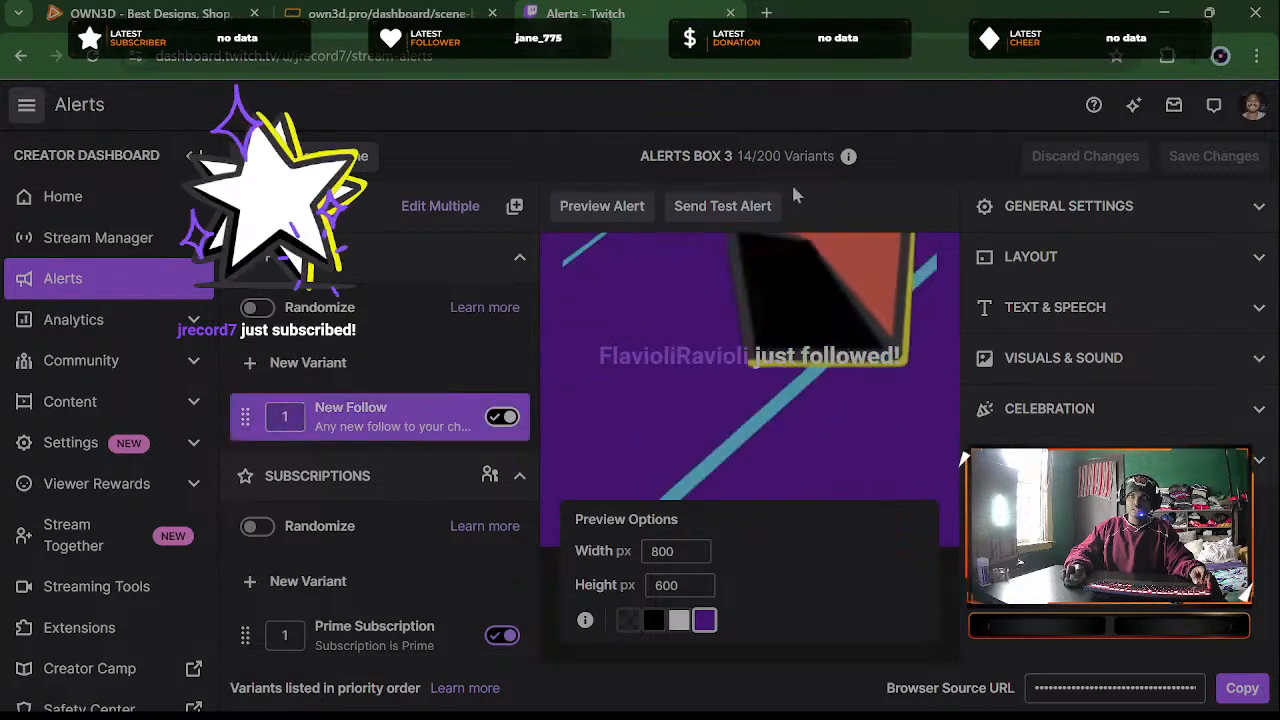
pyautogui.click(718, 207)
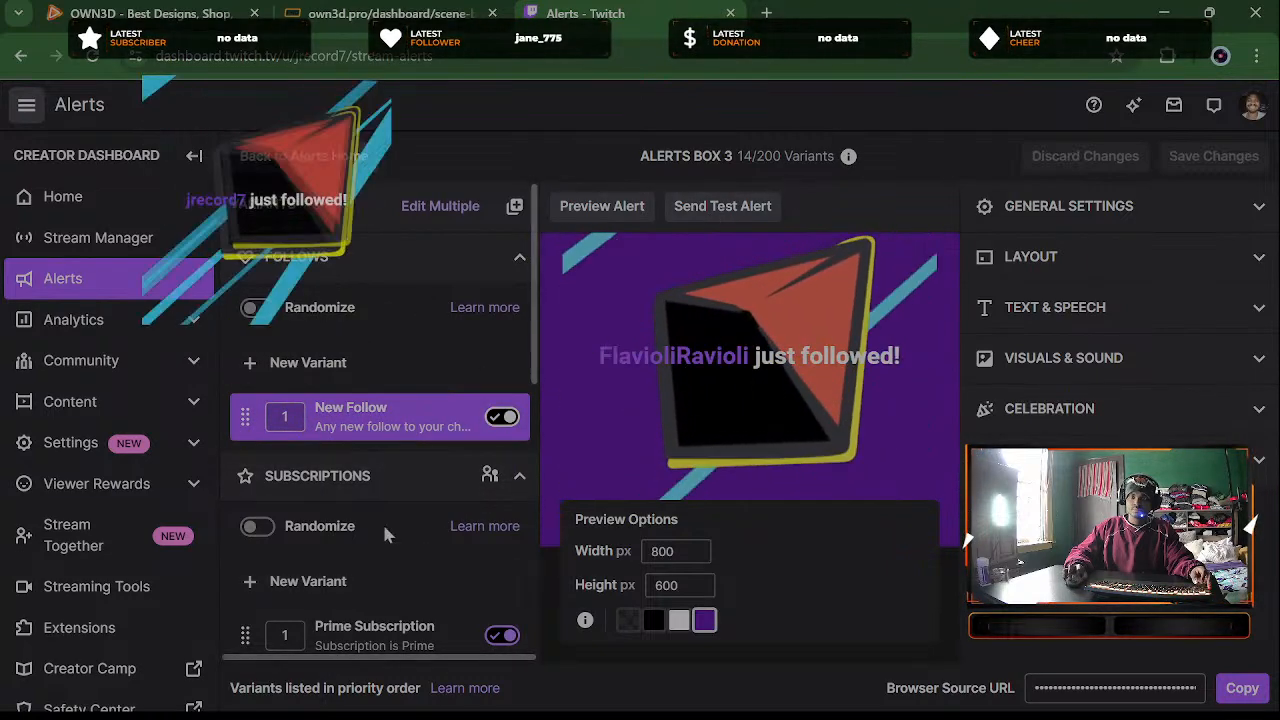
# Send a test of the Prime Subscription alert, followed by one of the New Subscriber alert
pyautogui.click(380, 628)
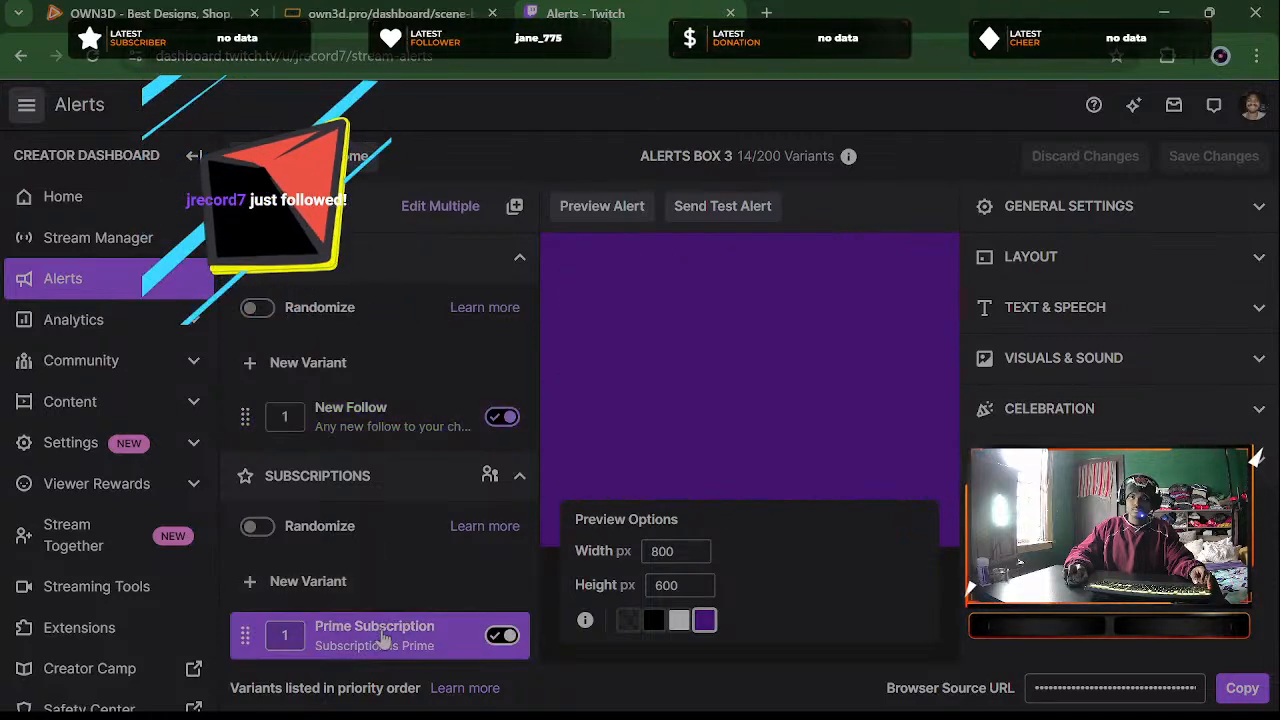
pyautogui.click(746, 208)
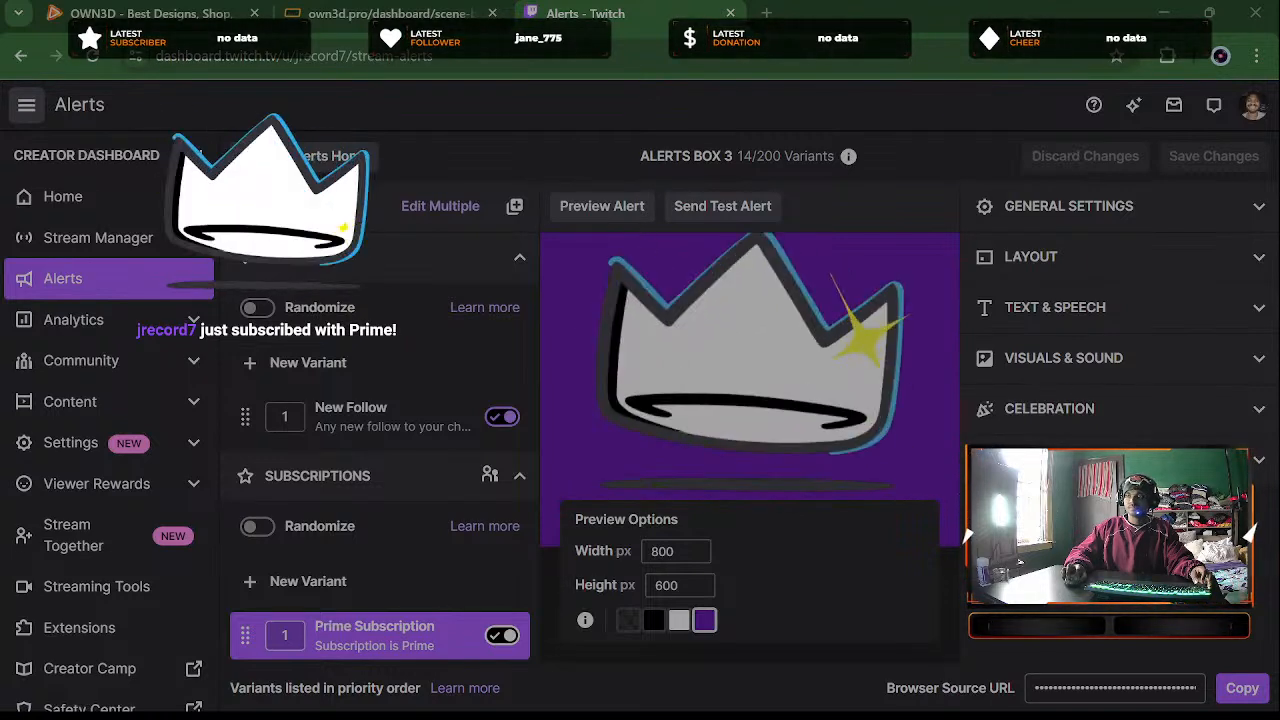
pyautogui.scroll(-1, 434, 526)
pyautogui.scroll(-1, 383, 600)
pyautogui.click(410, 525)
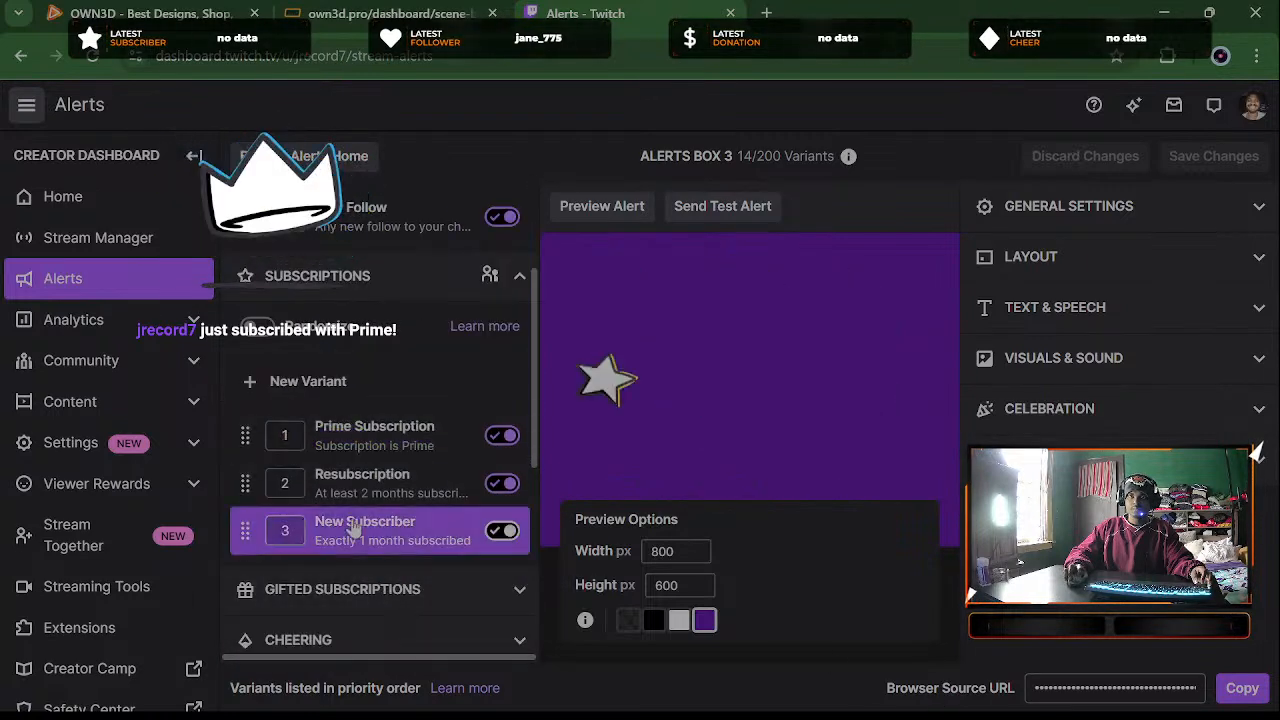
pyautogui.click(733, 207)
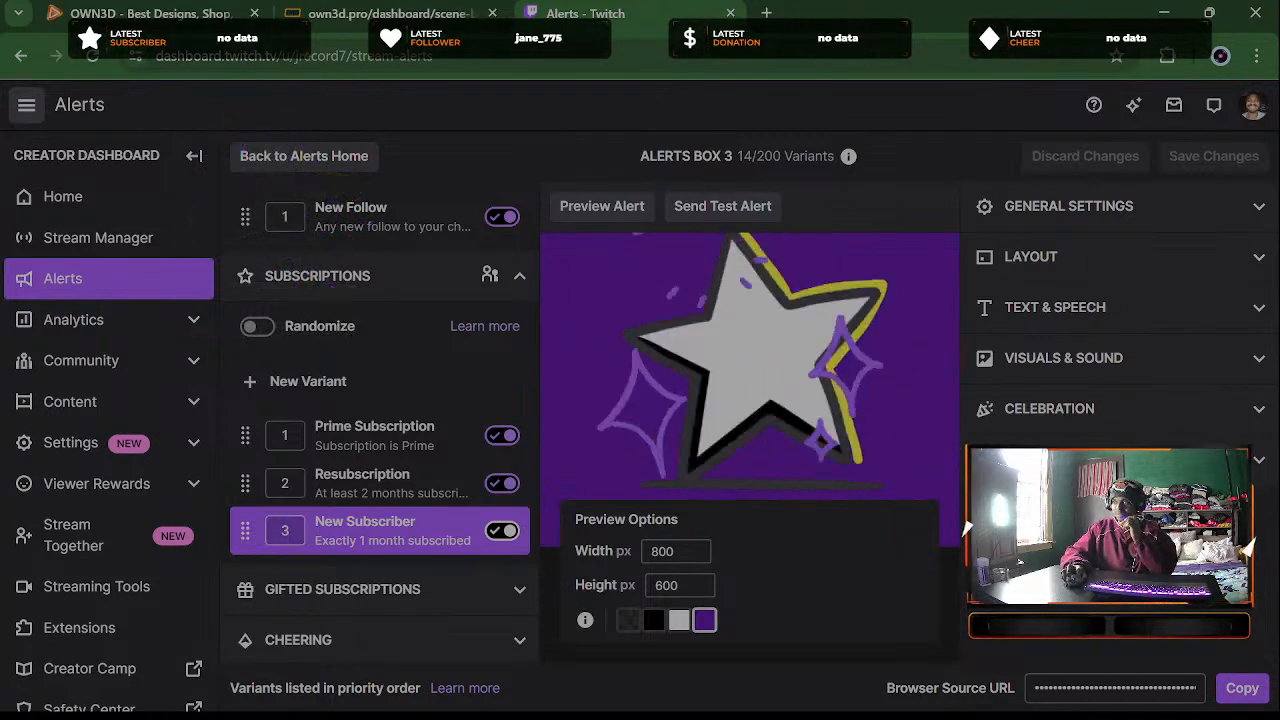
# Review the general settings of the New Subscriber alert and collapse them again
pyautogui.click(1097, 229)
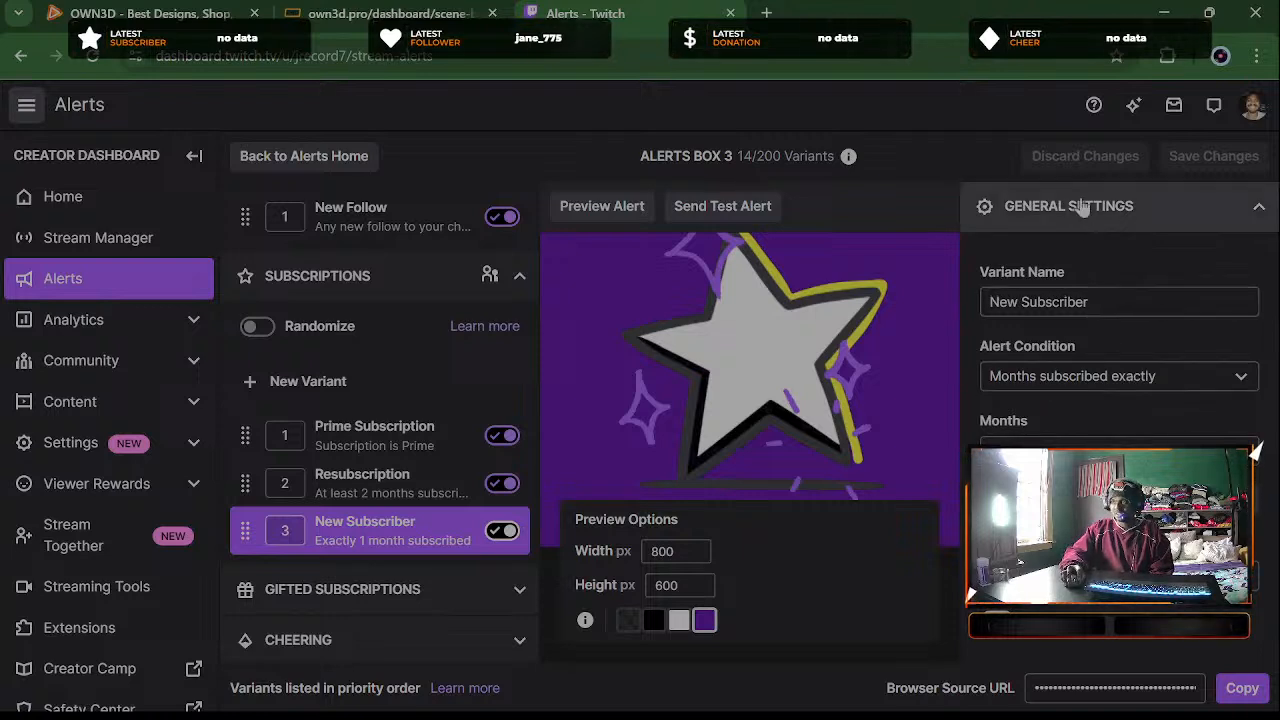
pyautogui.scroll(-3, 1263, 395)
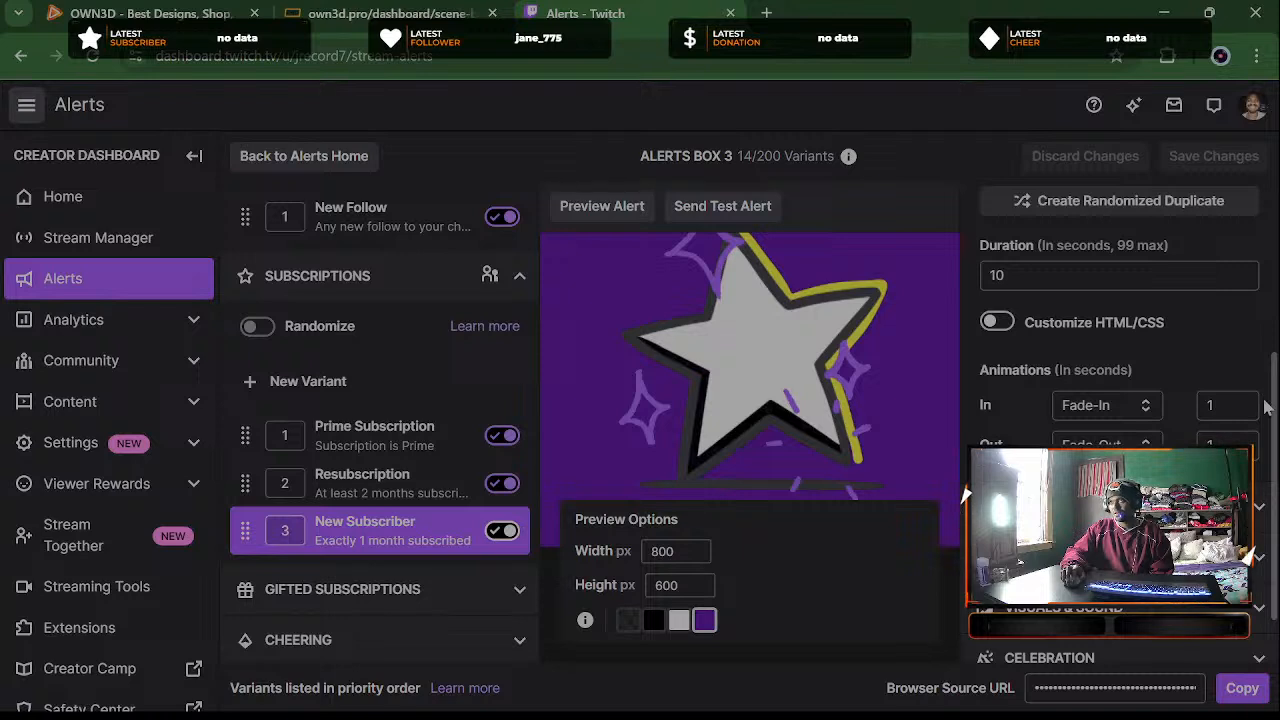
pyautogui.scroll(3, 1265, 405)
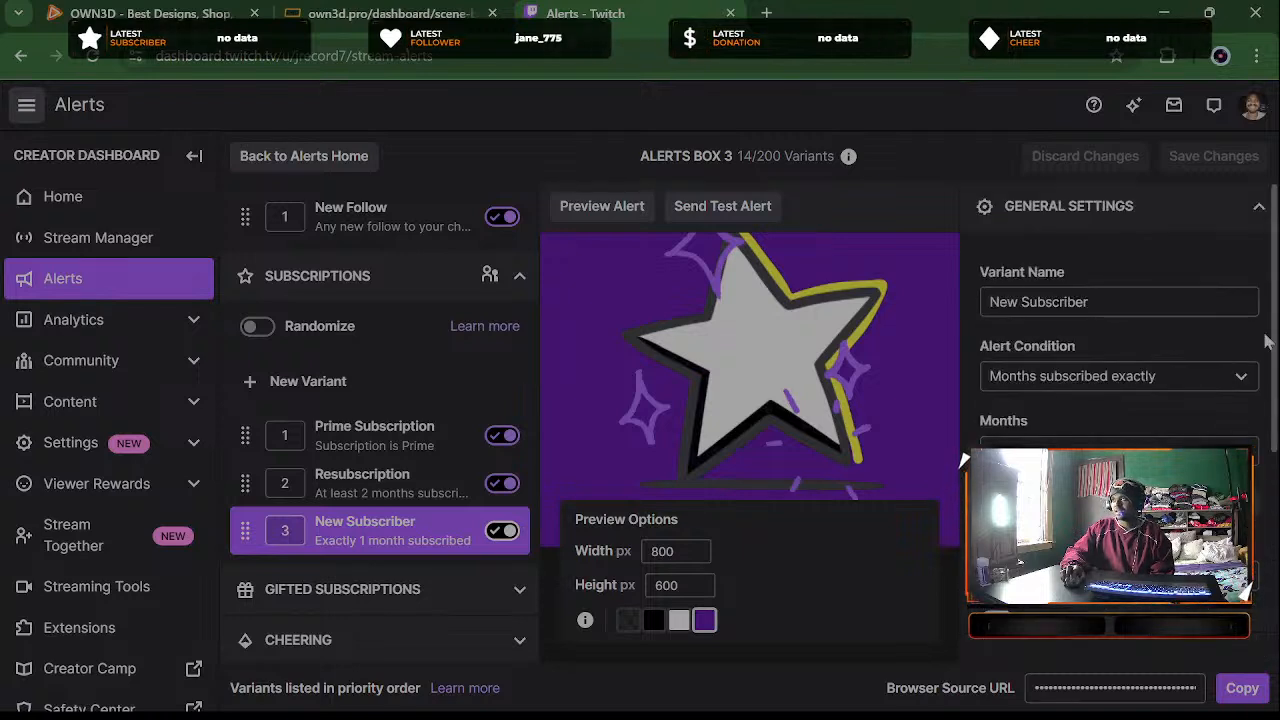
pyautogui.click(1220, 216)
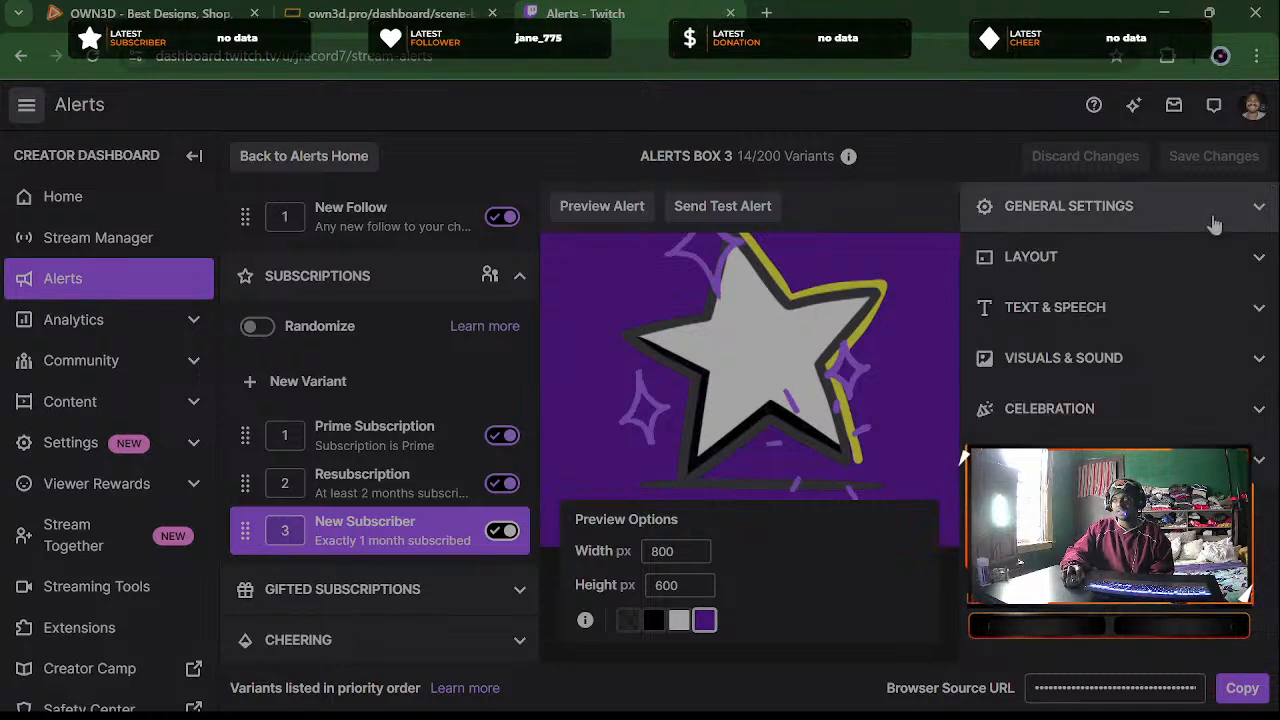
# Try the New Subscriber layout options, choose the image to the left of the text, and save it while sending a test alert
pyautogui.click(1130, 262)
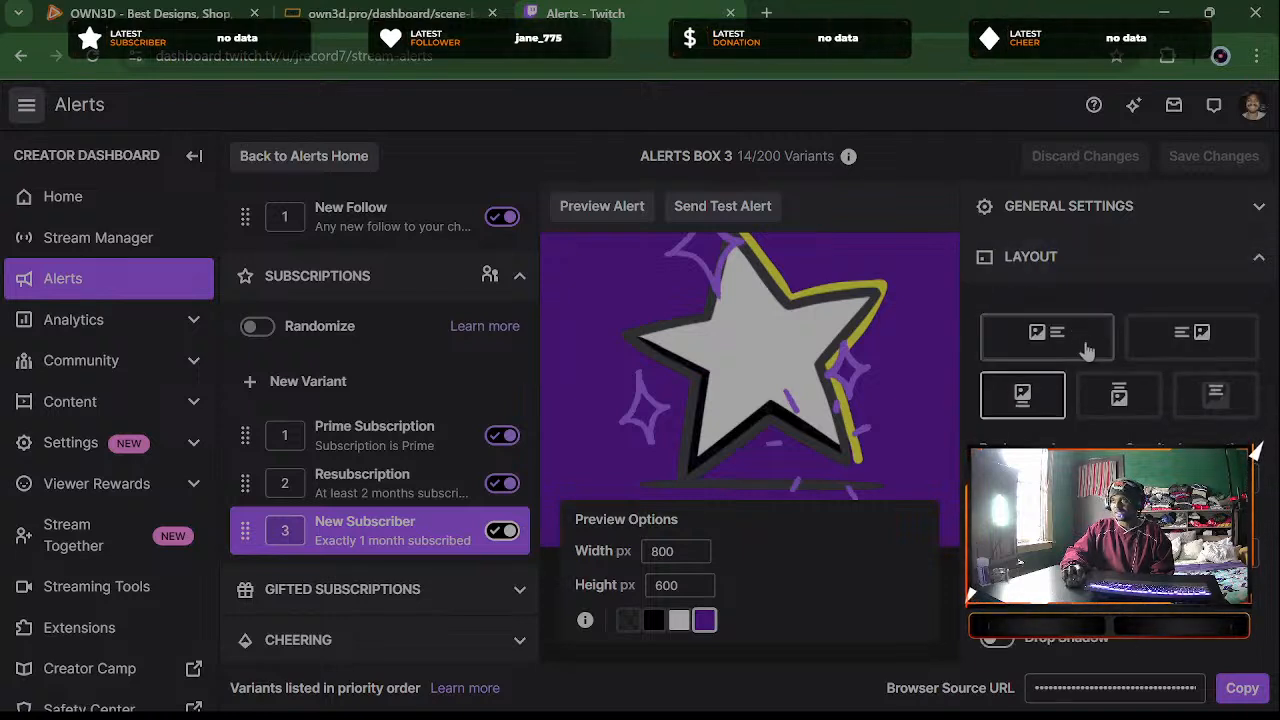
pyautogui.click(1200, 400)
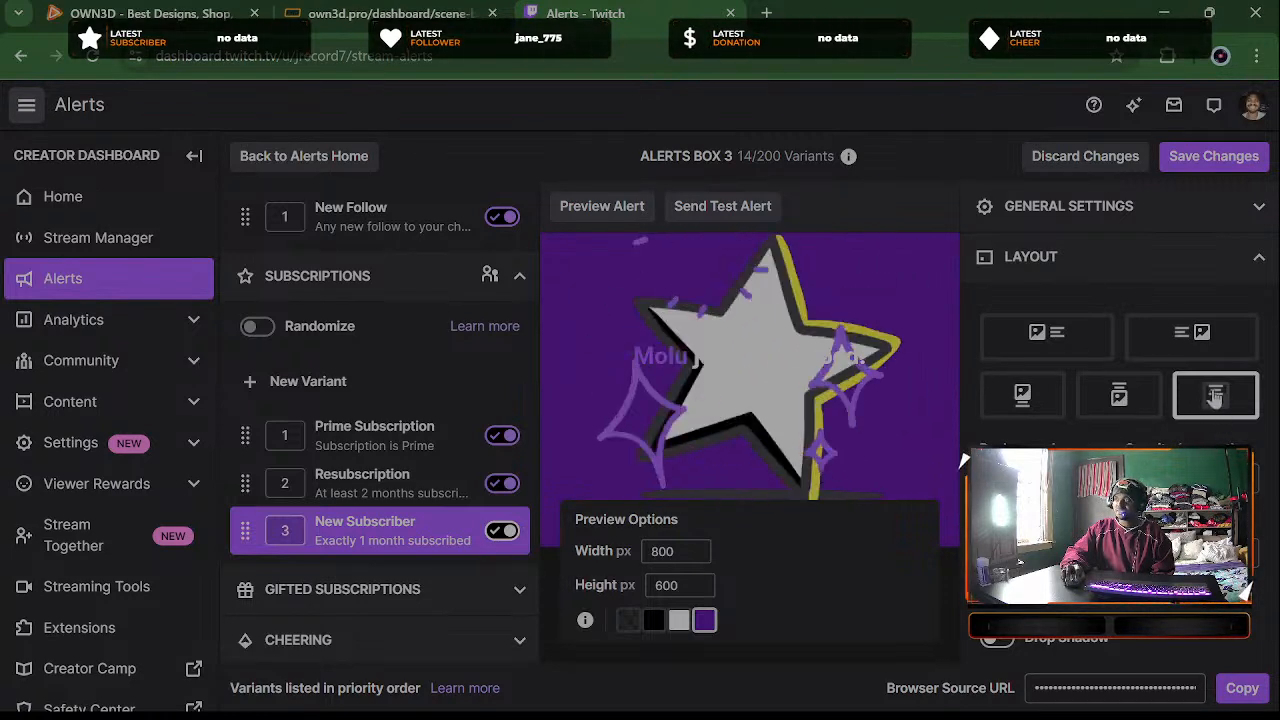
pyautogui.click(1119, 397)
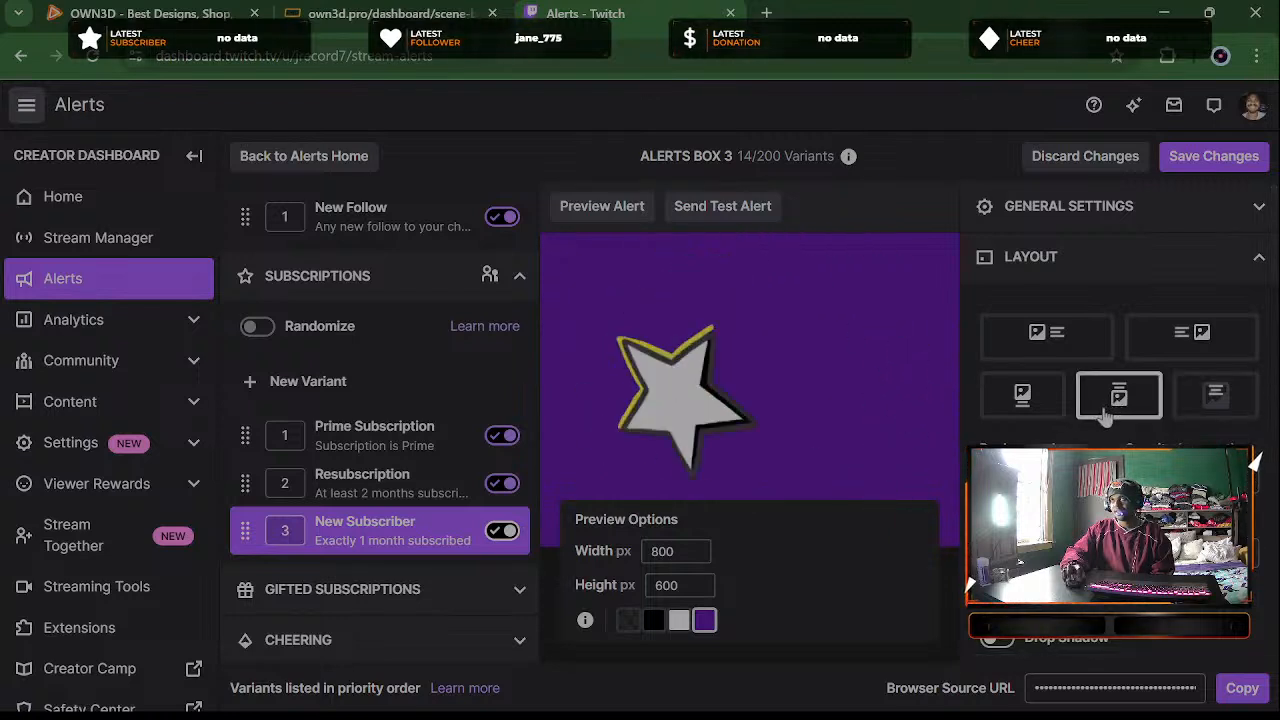
pyautogui.click(1035, 398)
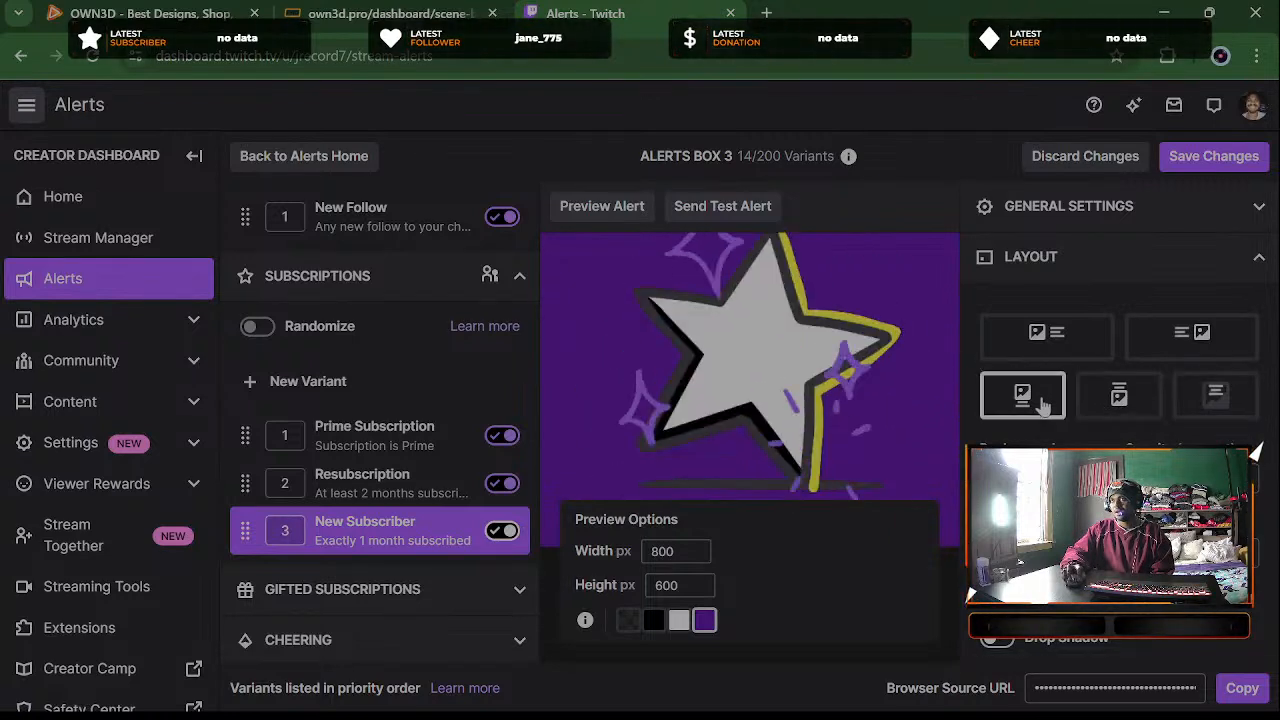
pyautogui.click(1075, 347)
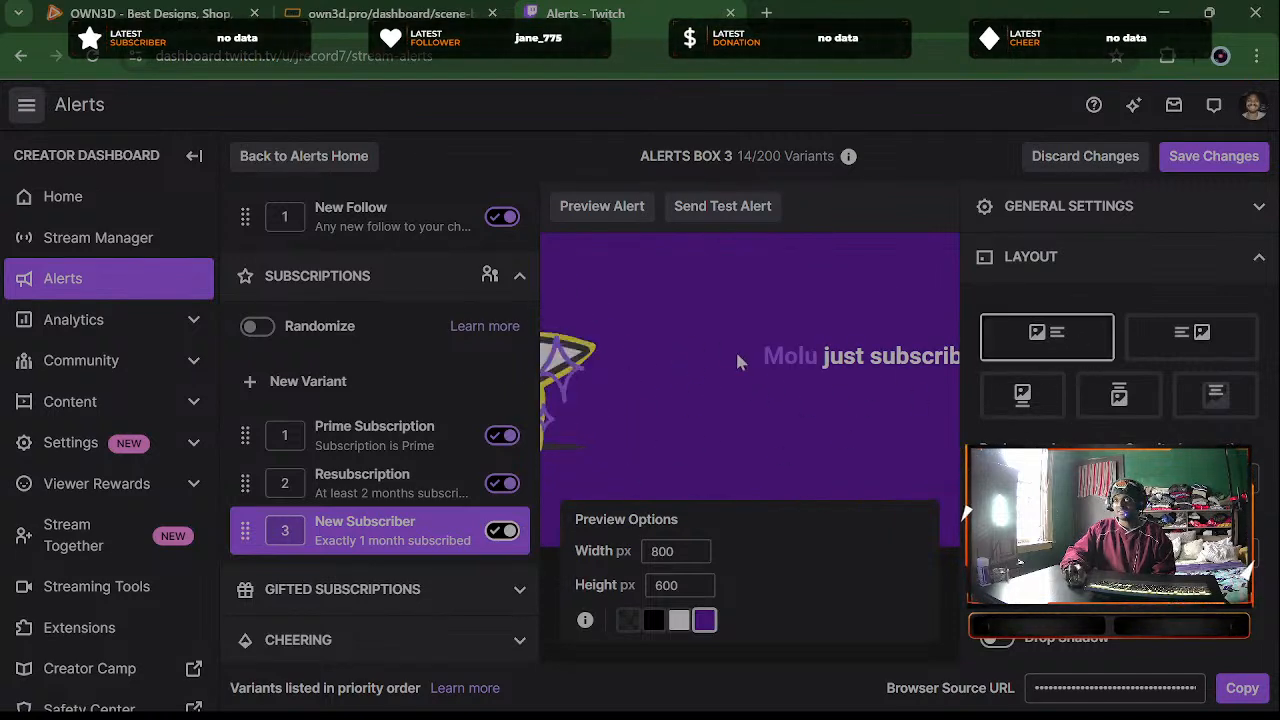
pyautogui.click(724, 208)
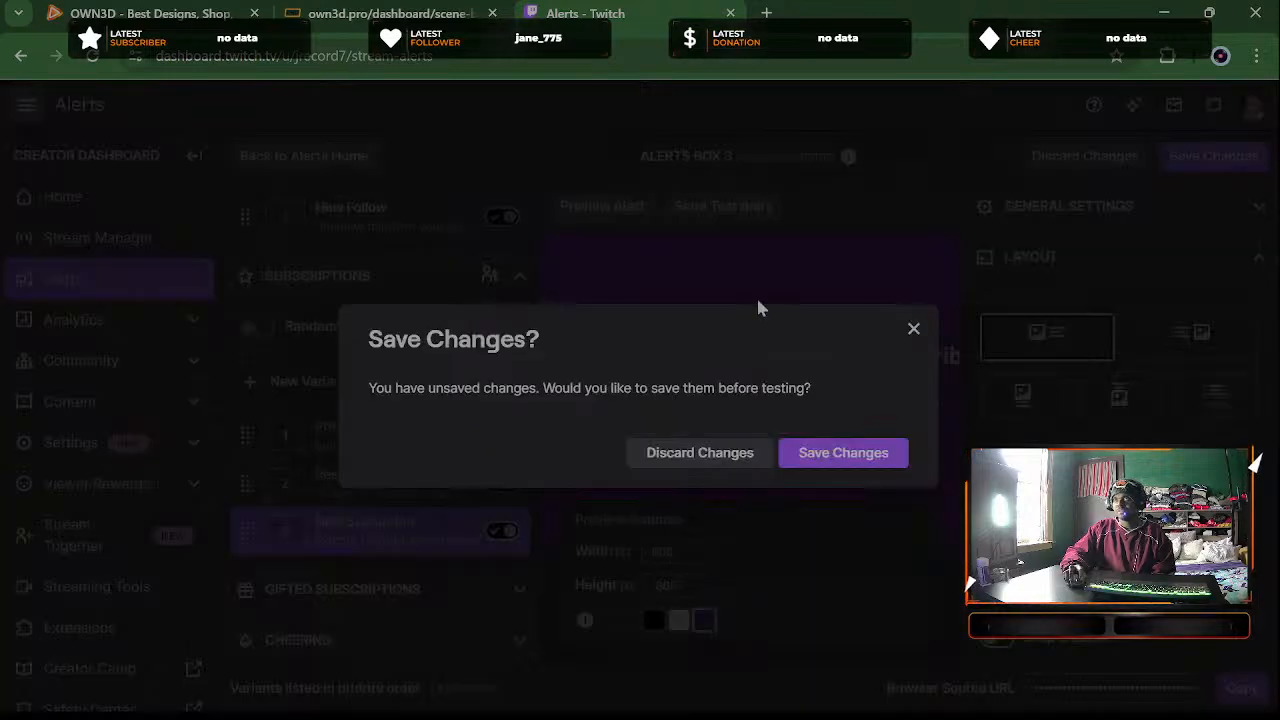
pyautogui.click(843, 453)
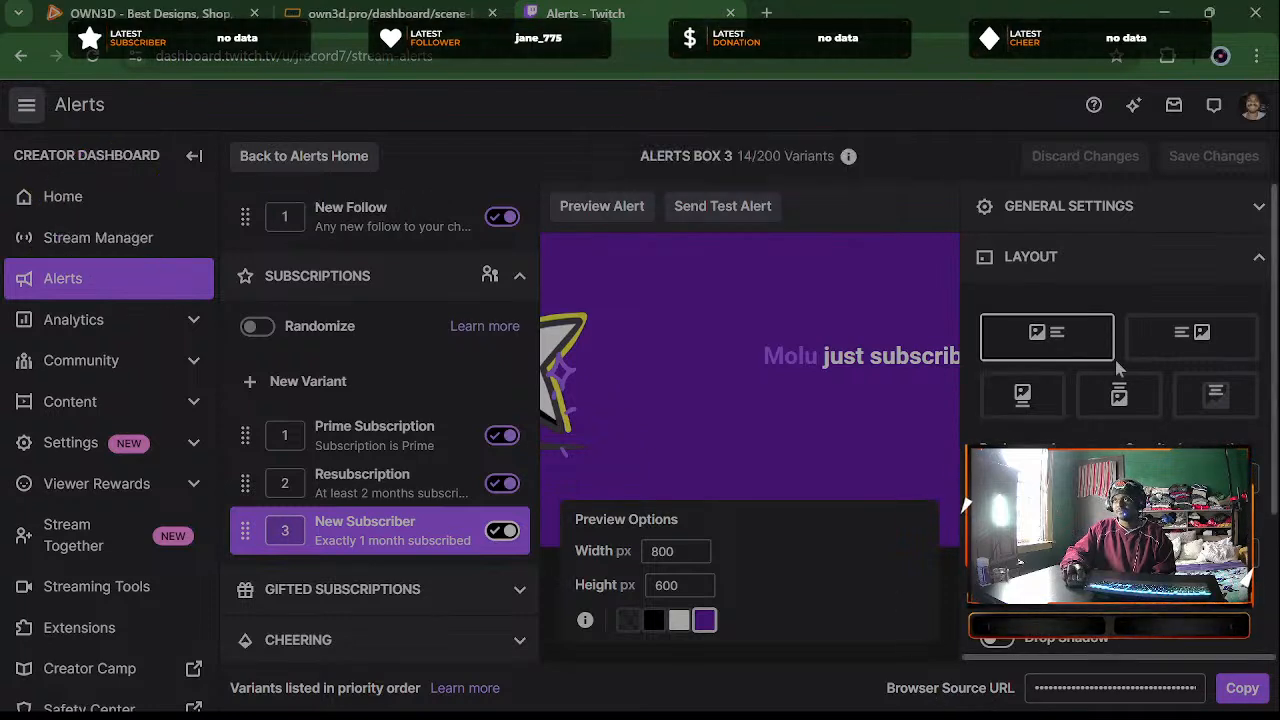
# Set the New Subscriber alert's layout to text over the image and collapse the layout settings
pyautogui.click(1160, 343)
pyautogui.click(1213, 397)
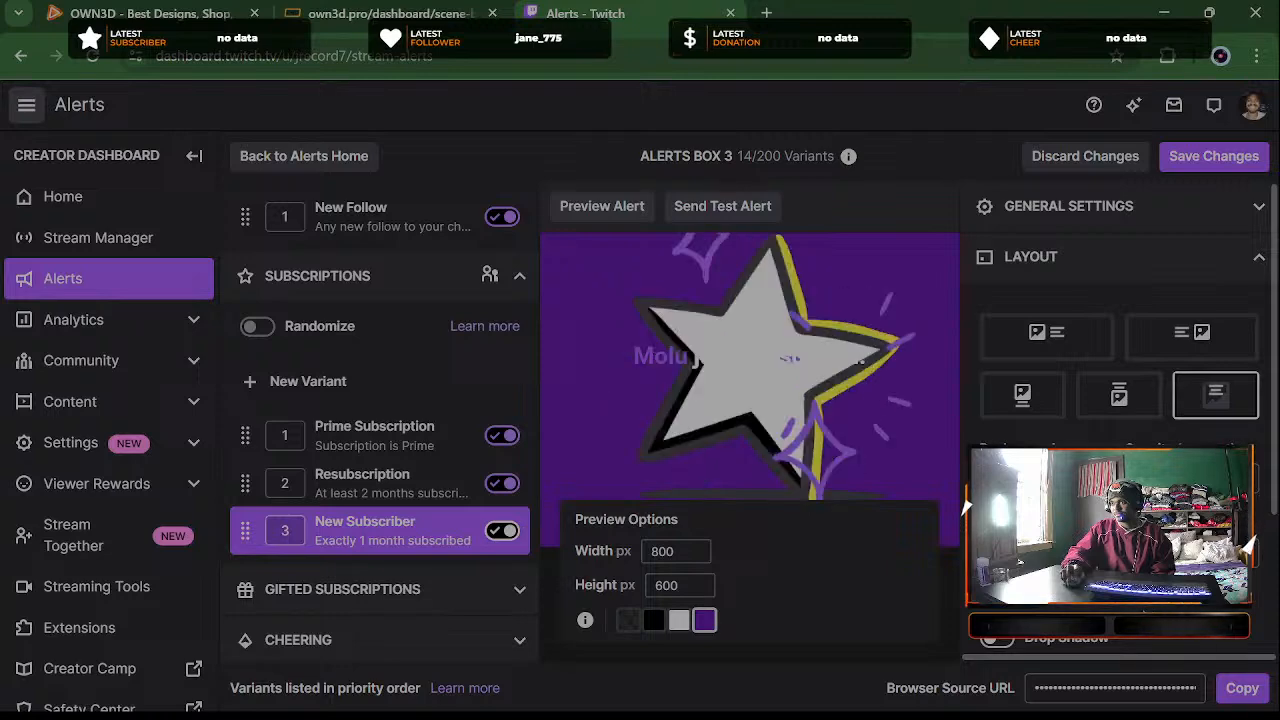
pyautogui.scroll(-3, 1135, 440)
pyautogui.scroll(3, 1135, 440)
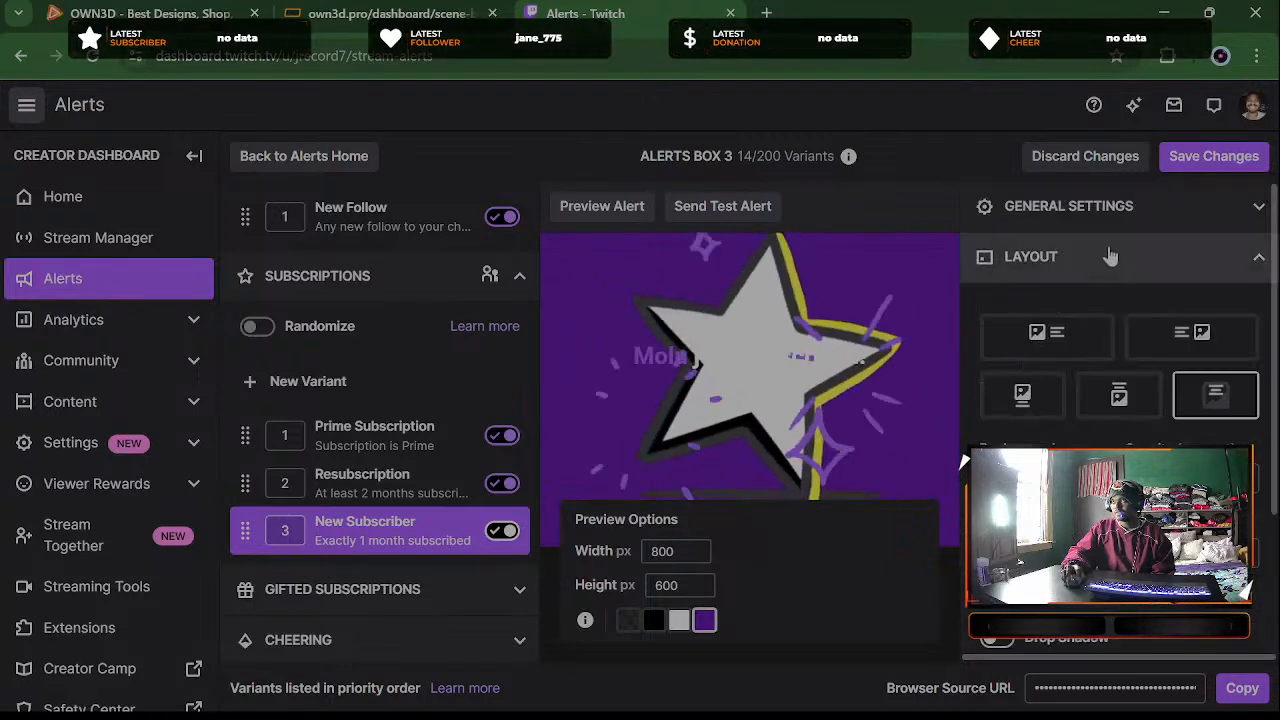
pyautogui.click(1115, 258)
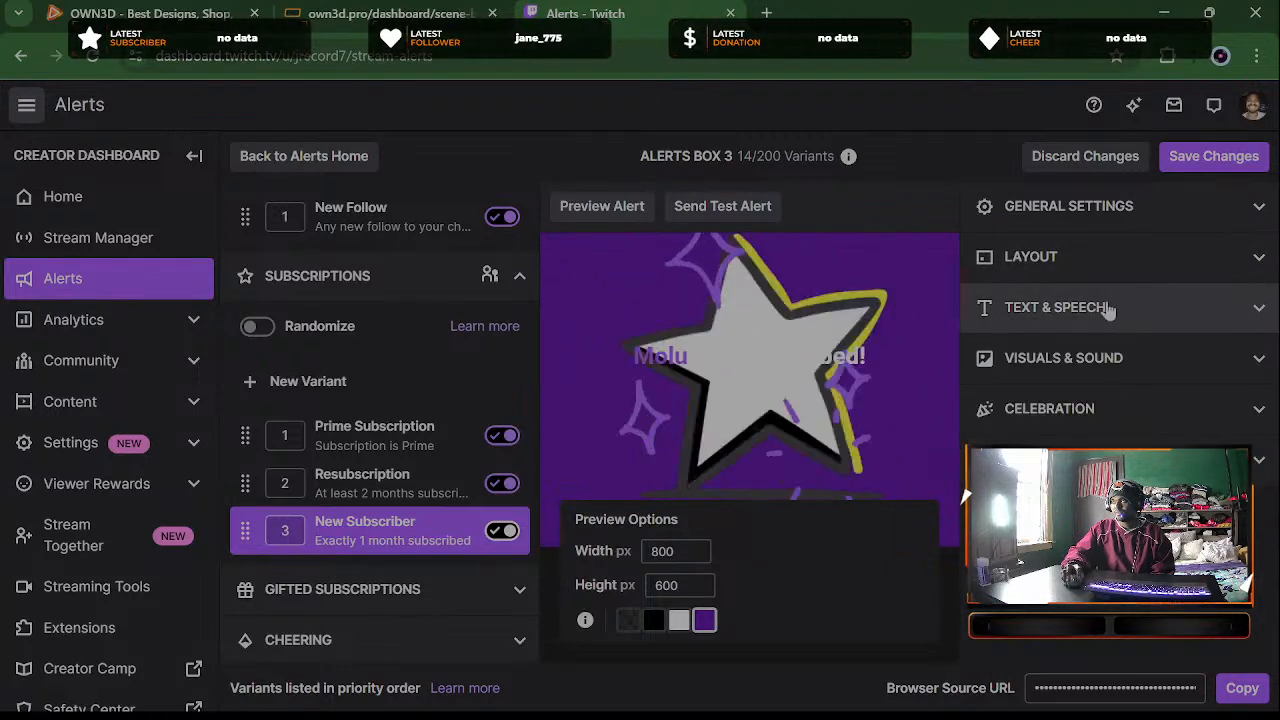
# Turn on text-to-speech for the New Subscriber alert text and resub message, using the Joanna voice
pyautogui.click(1108, 309)
pyautogui.scroll(-4, 1253, 475)
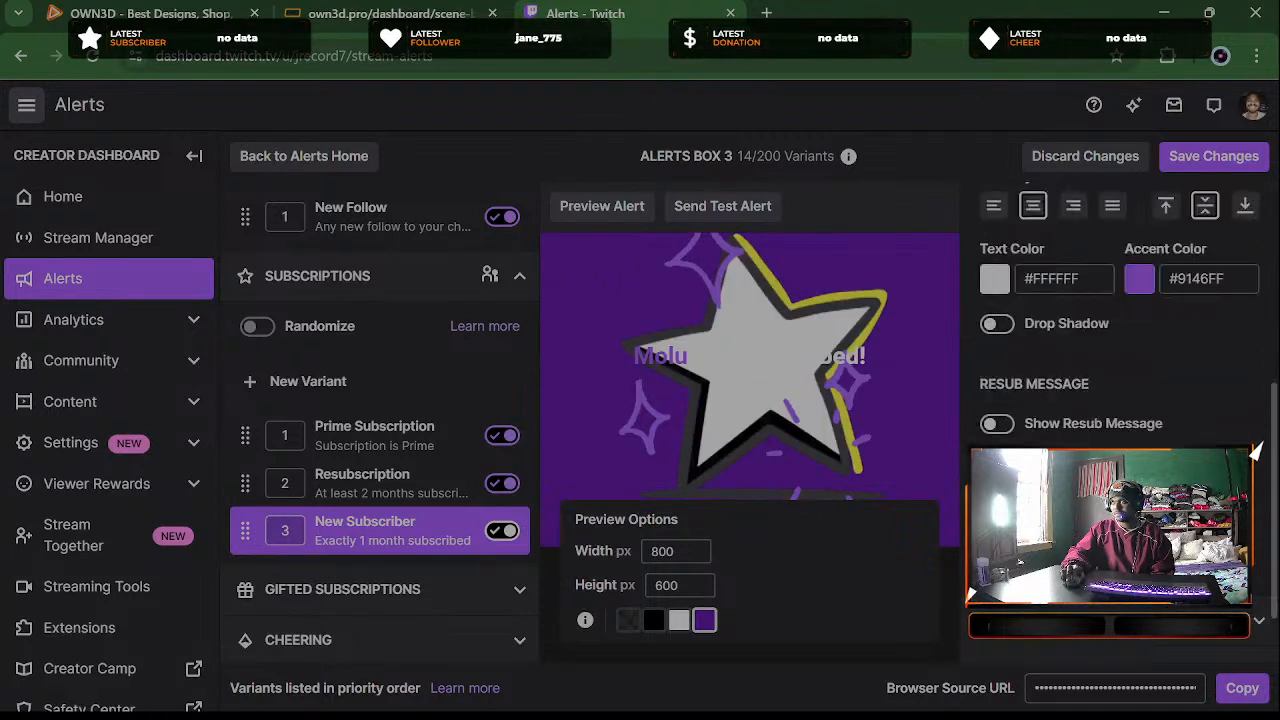
pyautogui.scroll(-1, 1253, 453)
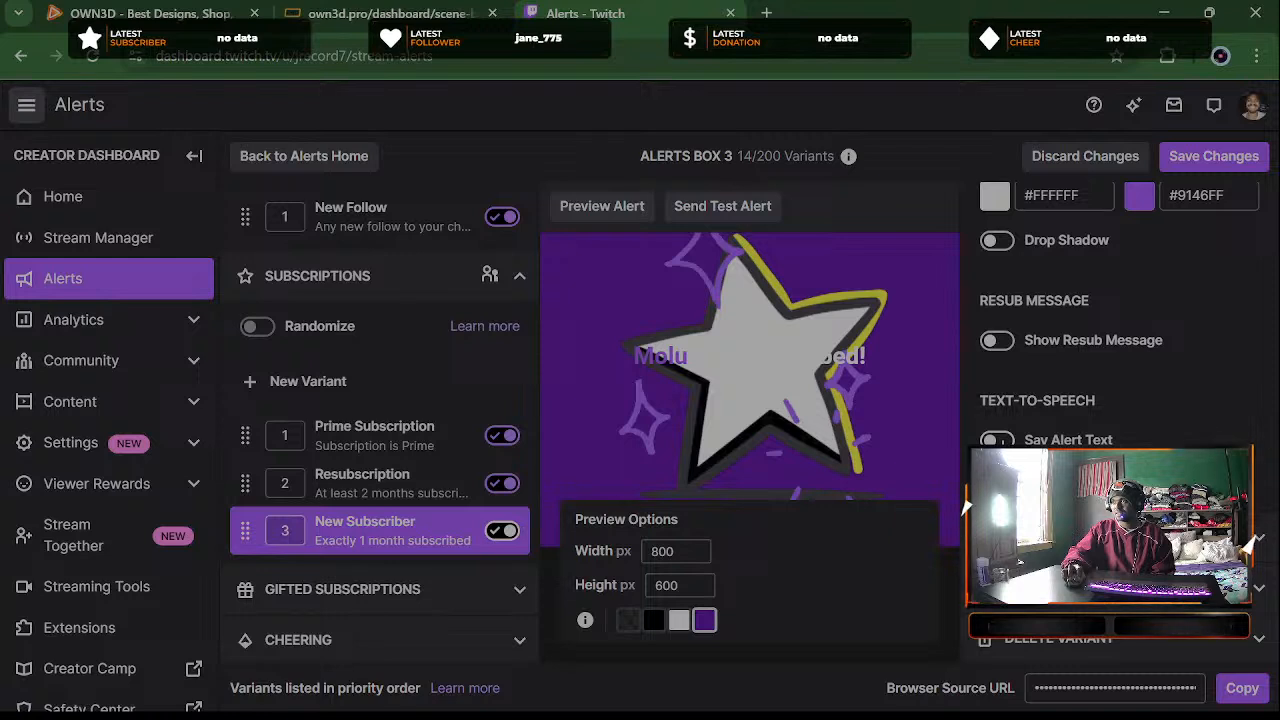
pyautogui.click(996, 440)
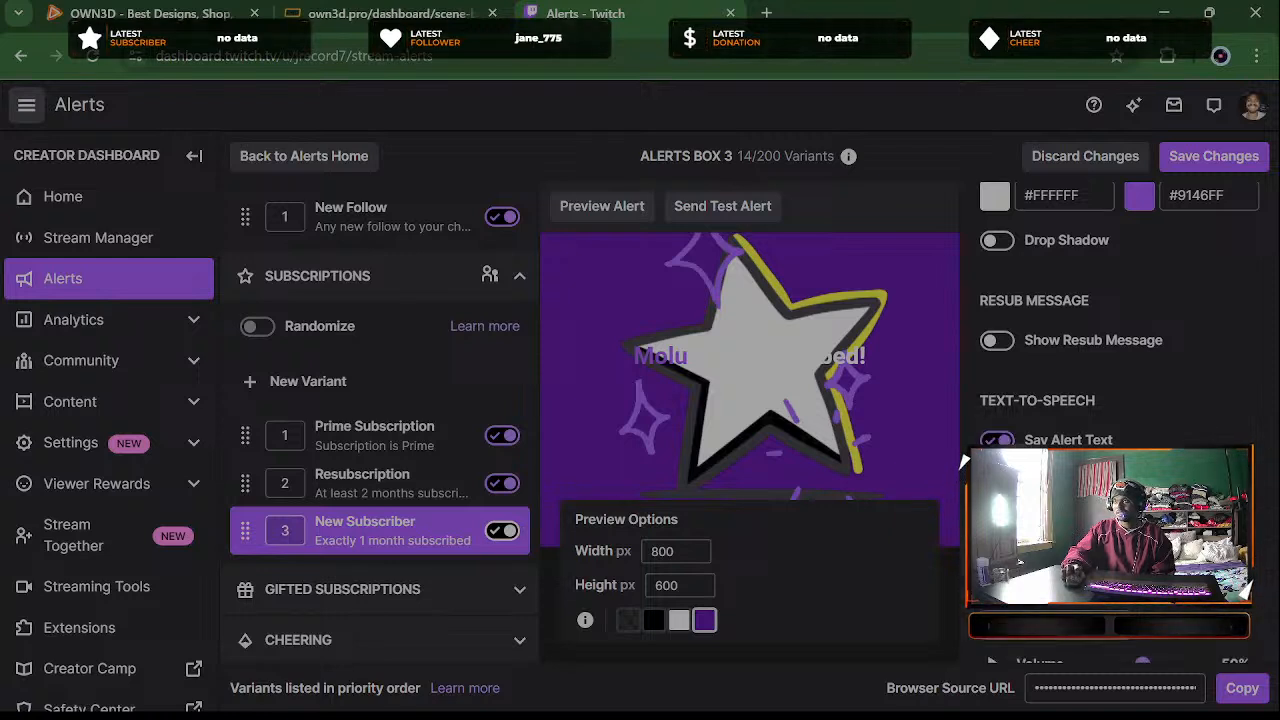
pyautogui.scroll(-2, 1078, 427)
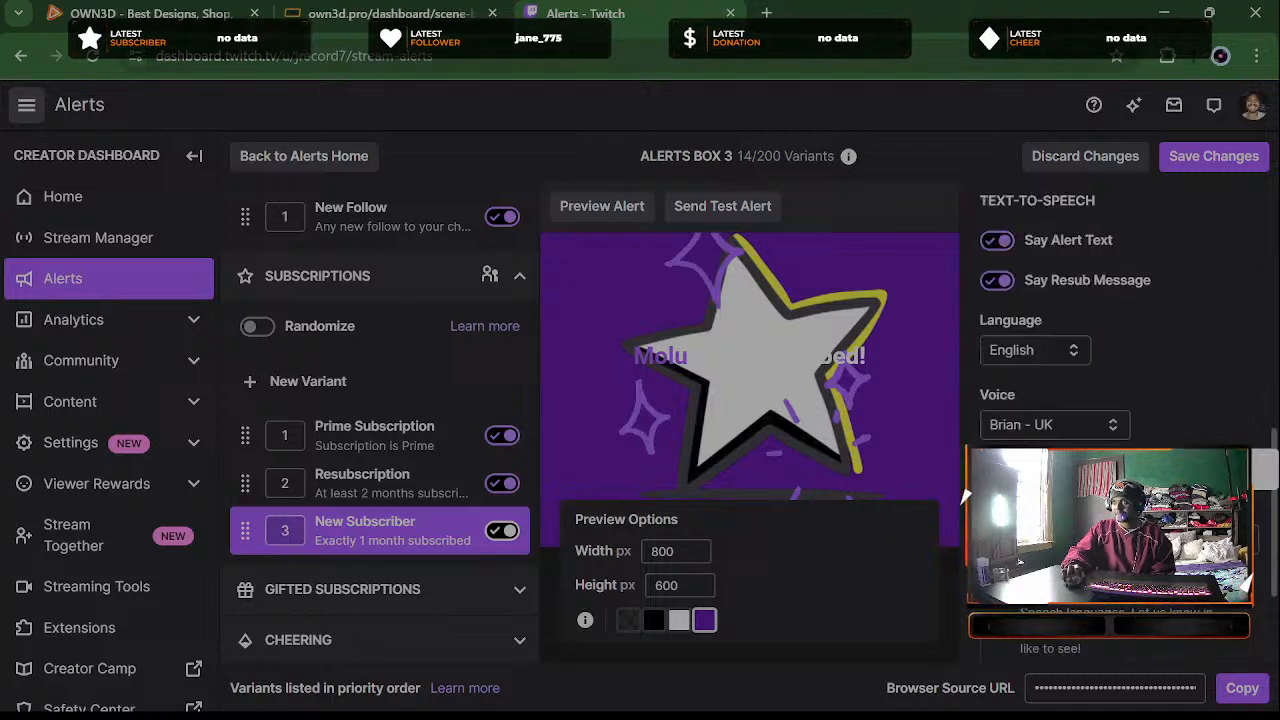
pyautogui.click(1078, 427)
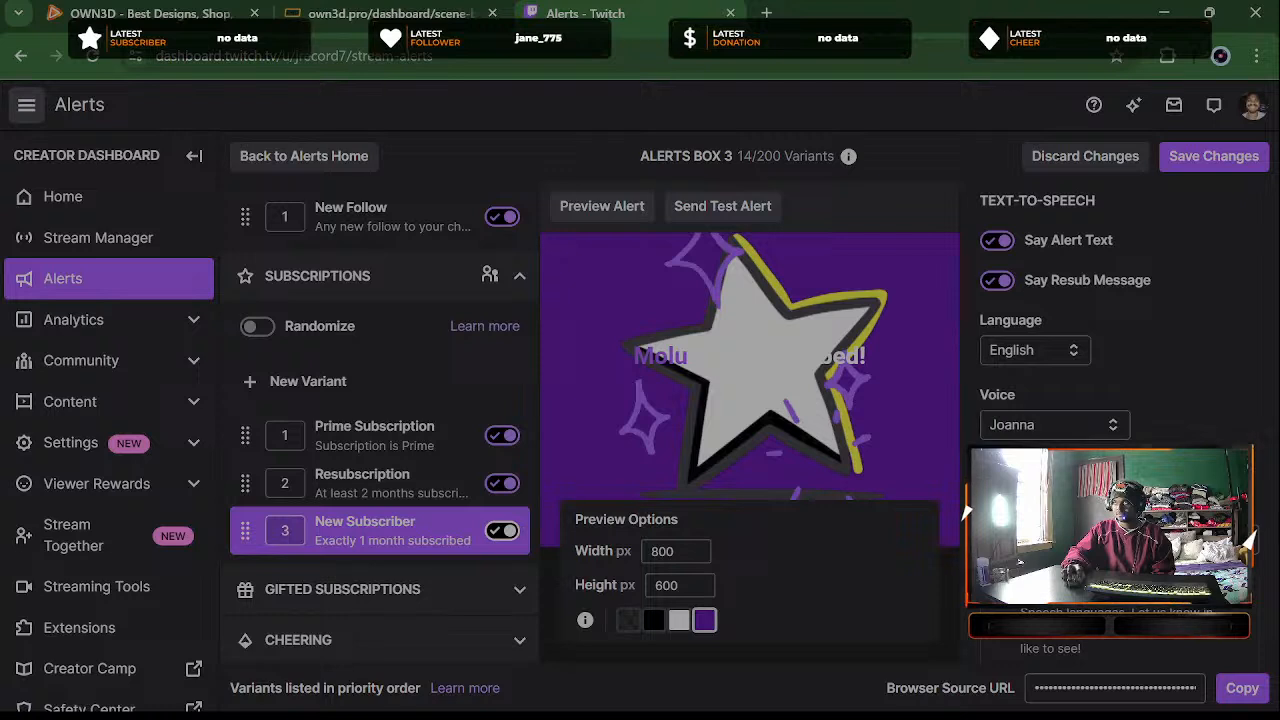
pyautogui.scroll(-1, 1115, 380)
pyautogui.scroll(-1, 1115, 380)
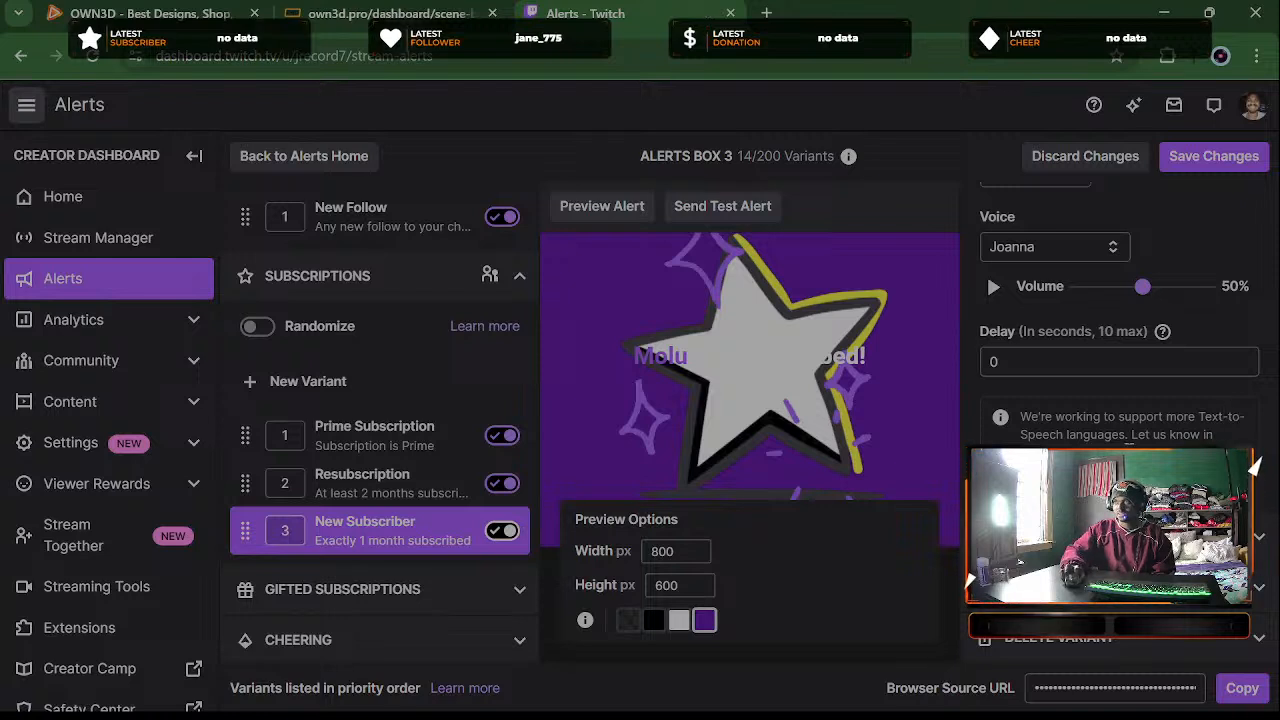
# Enable Show Resub Message for the New Subscriber alert and send a test alert, saving the changes first
pyautogui.scroll(6, 1160, 300)
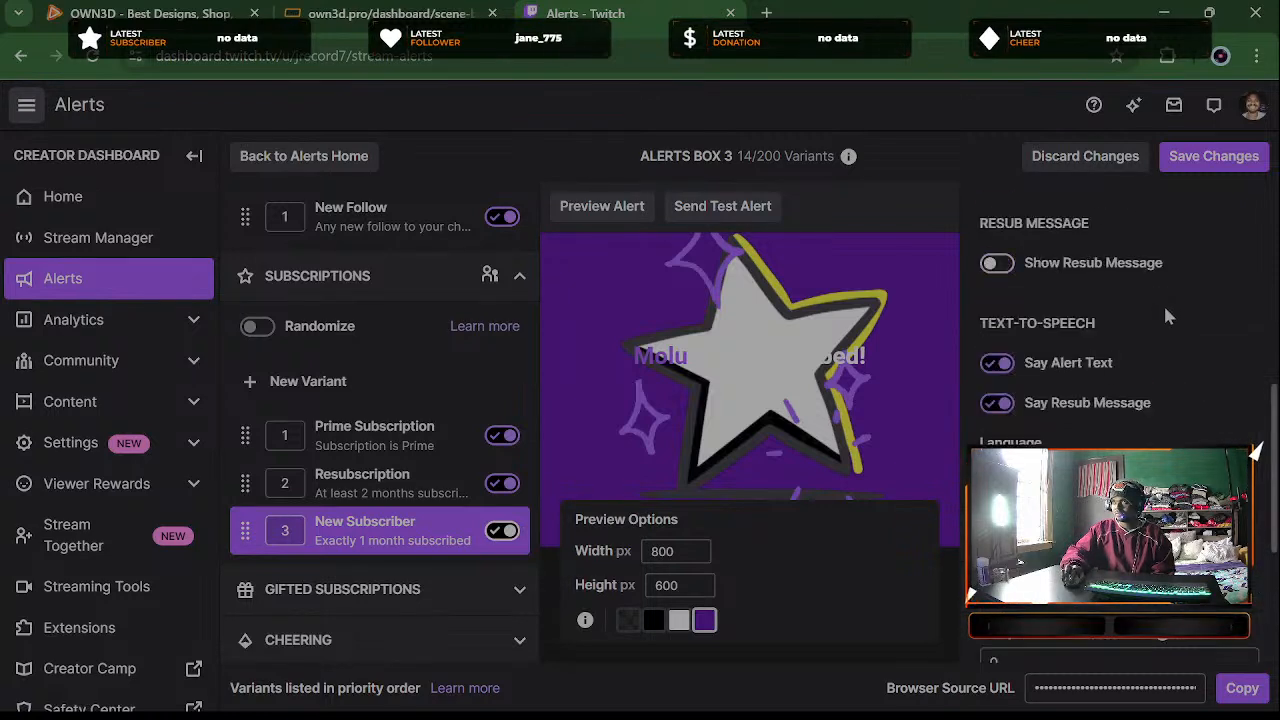
pyautogui.scroll(1, 1200, 399)
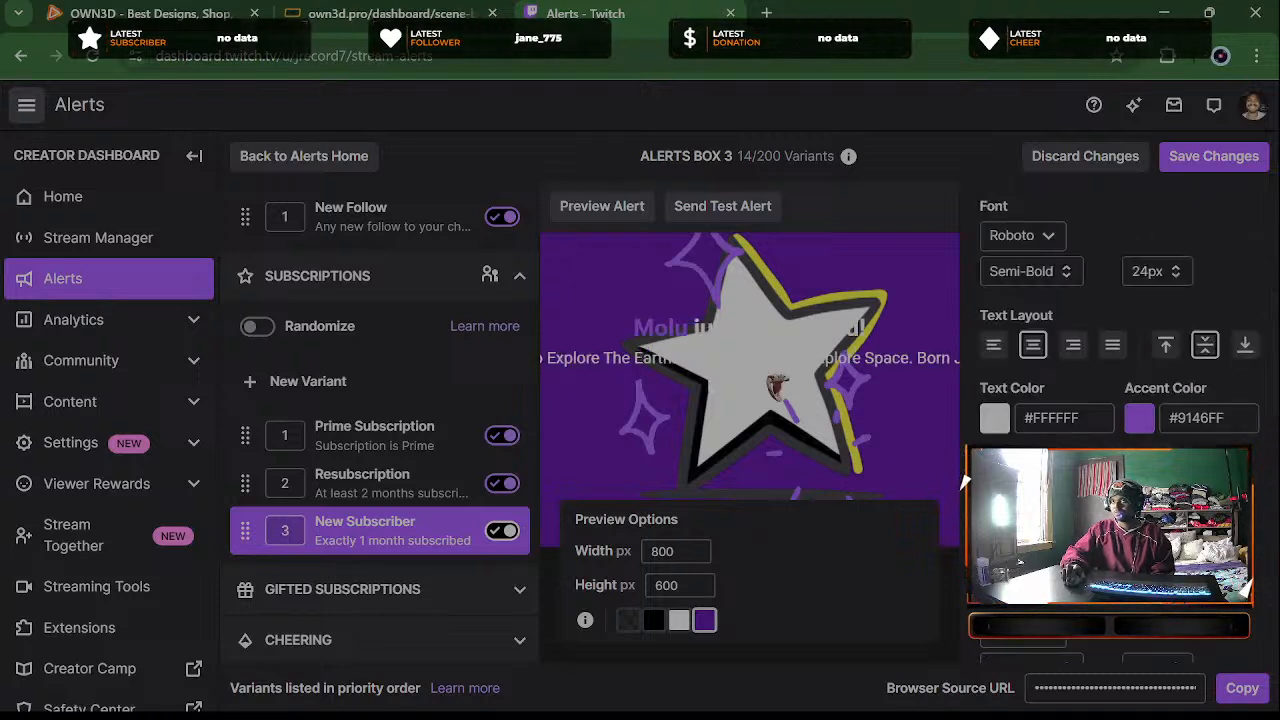
pyautogui.scroll(-4, 1145, 440)
pyautogui.scroll(1, 1145, 440)
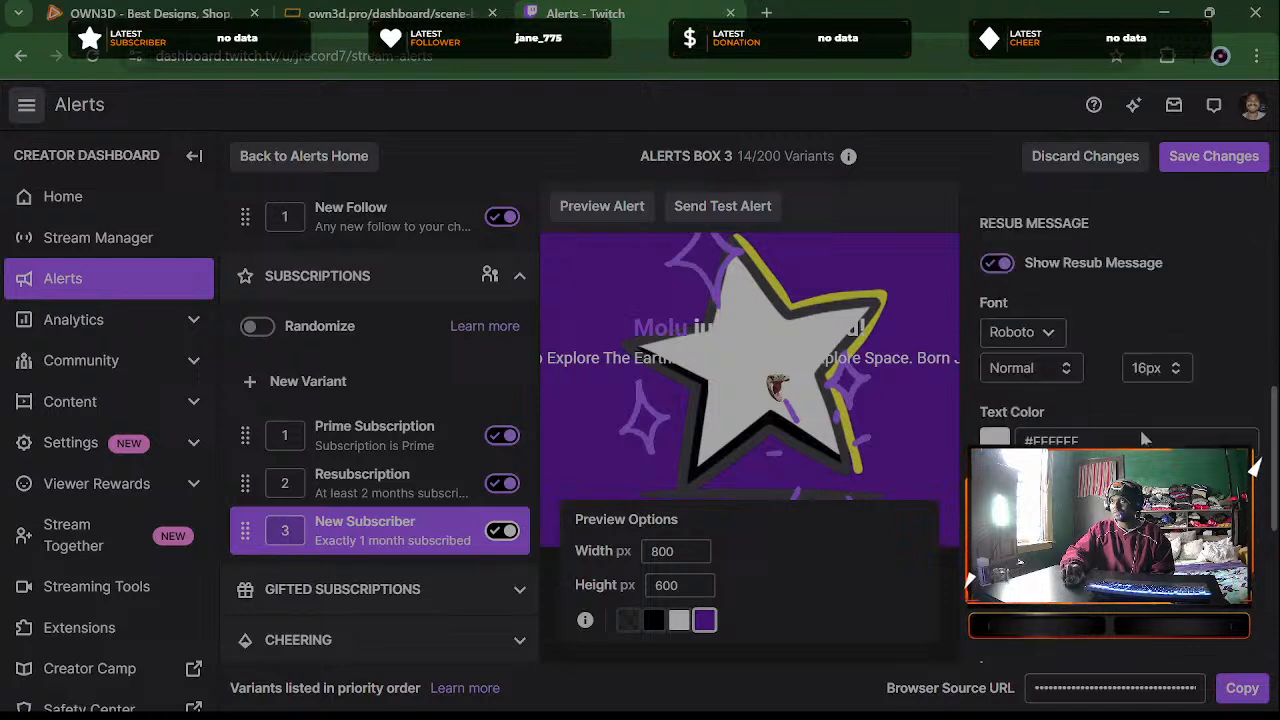
pyautogui.scroll(1, 1000, 418)
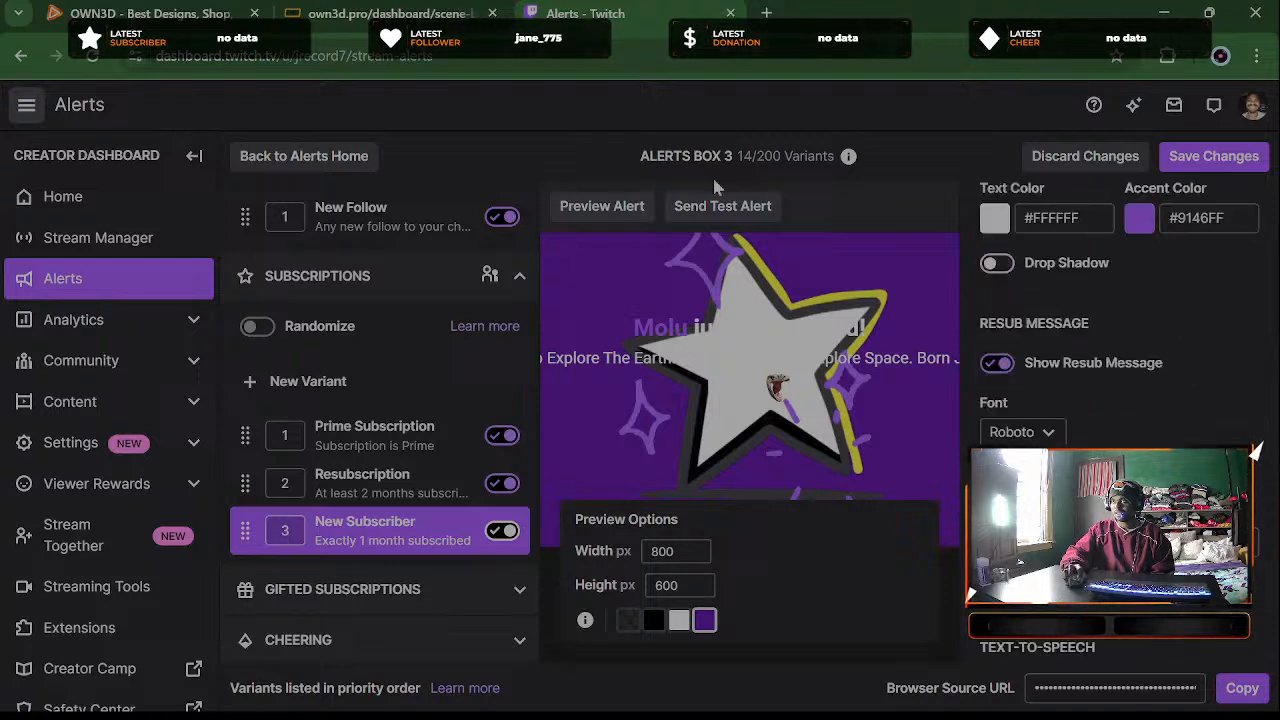
pyautogui.click(716, 206)
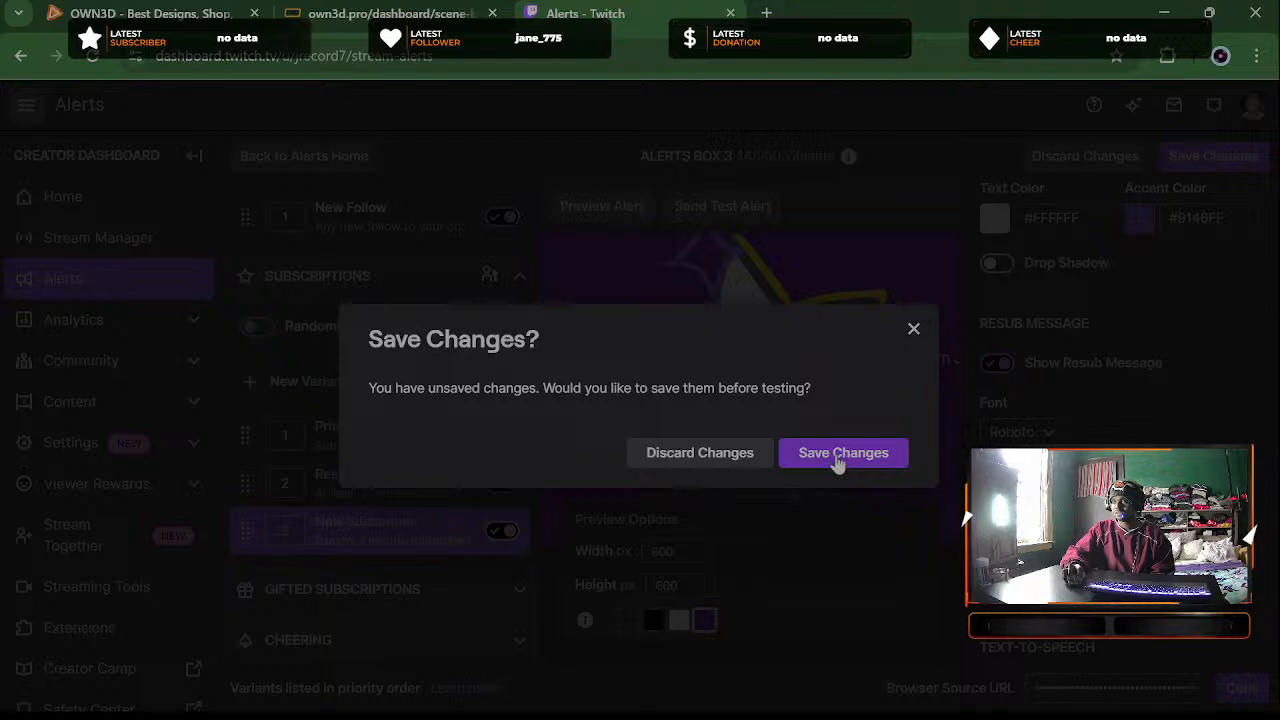
pyautogui.click(838, 458)
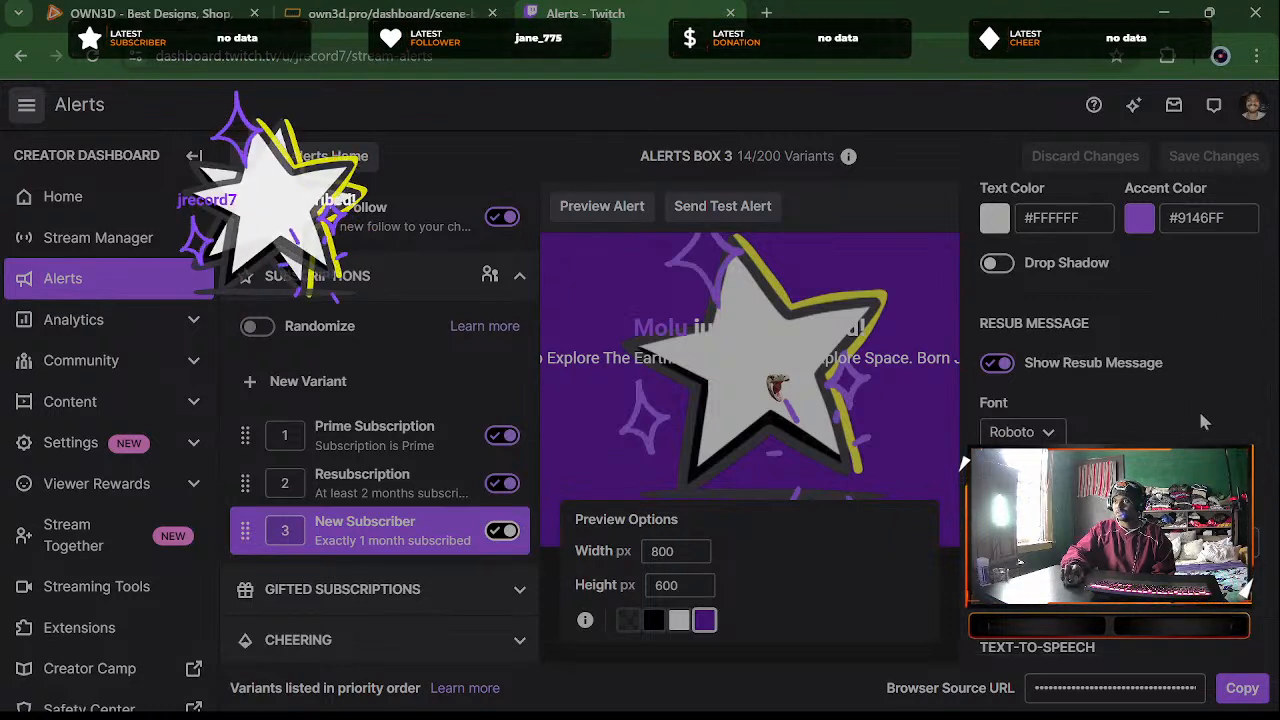
# Review the New Subscriber alert's text, resub message font and text-to-speech settings
pyautogui.scroll(-1, 1197, 406)
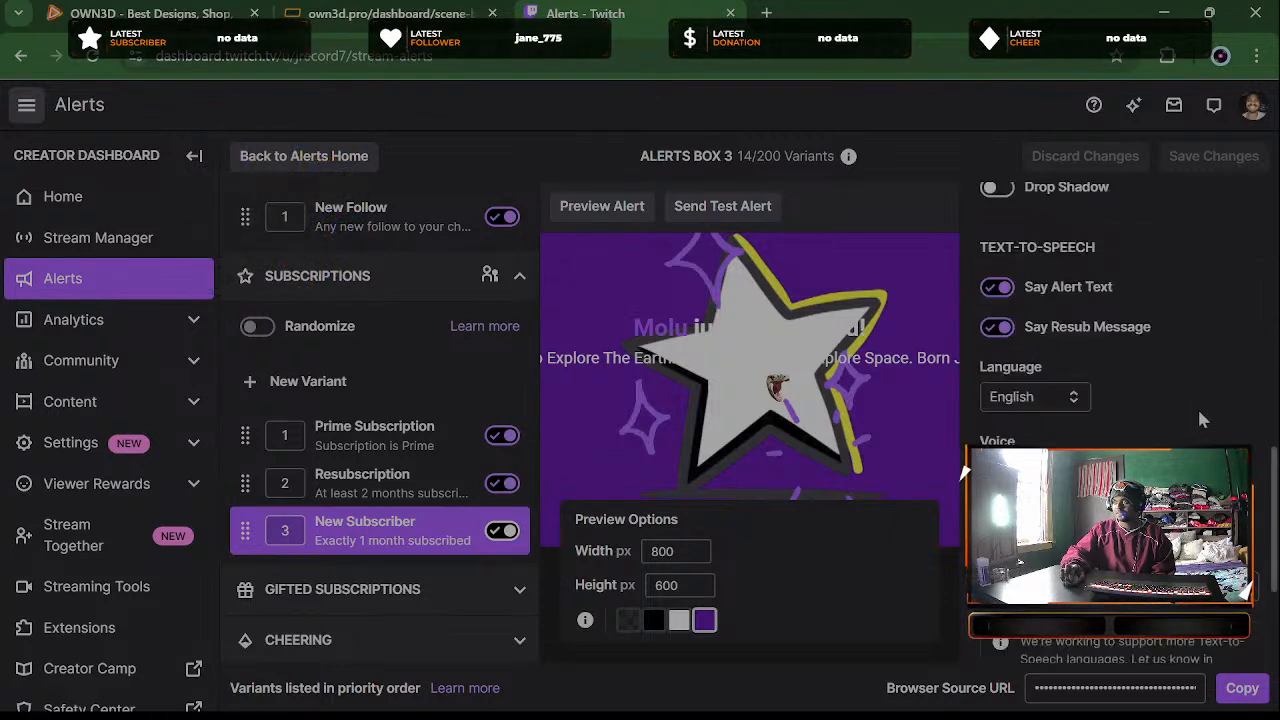
pyautogui.scroll(-2, 1197, 406)
pyautogui.scroll(6, 1197, 406)
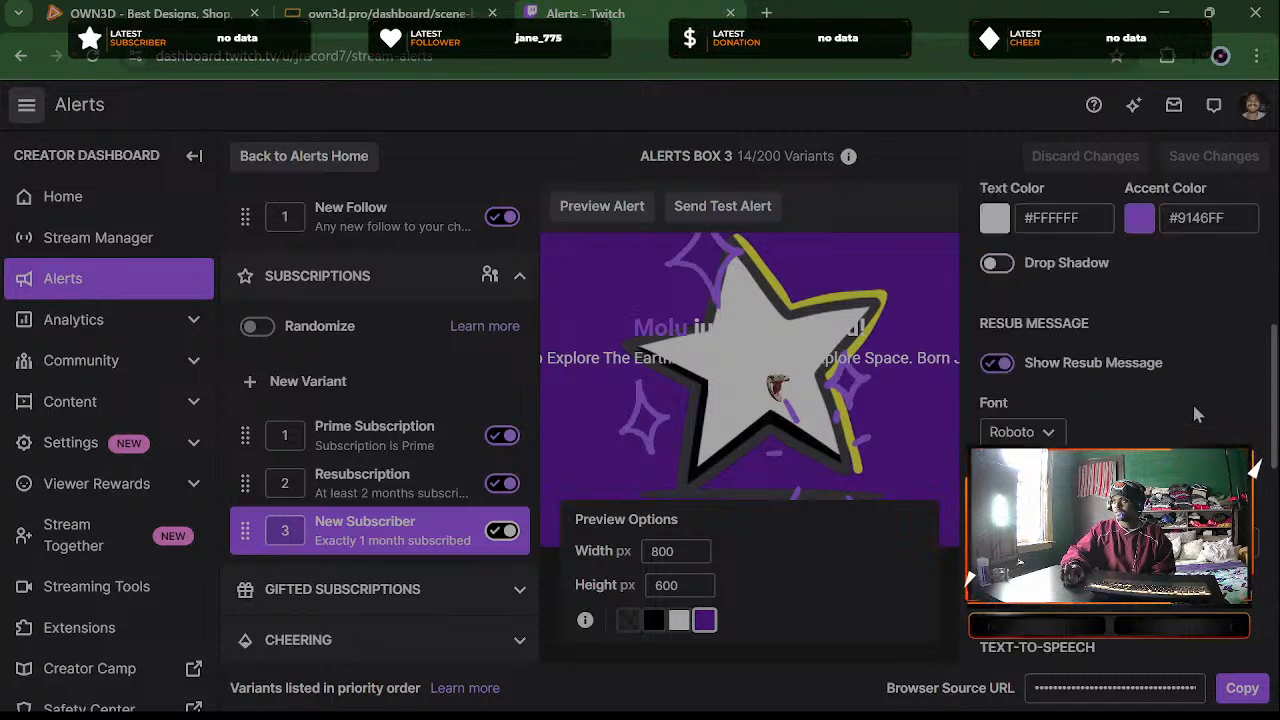
pyautogui.scroll(1, 1193, 408)
pyautogui.scroll(-1, 1193, 408)
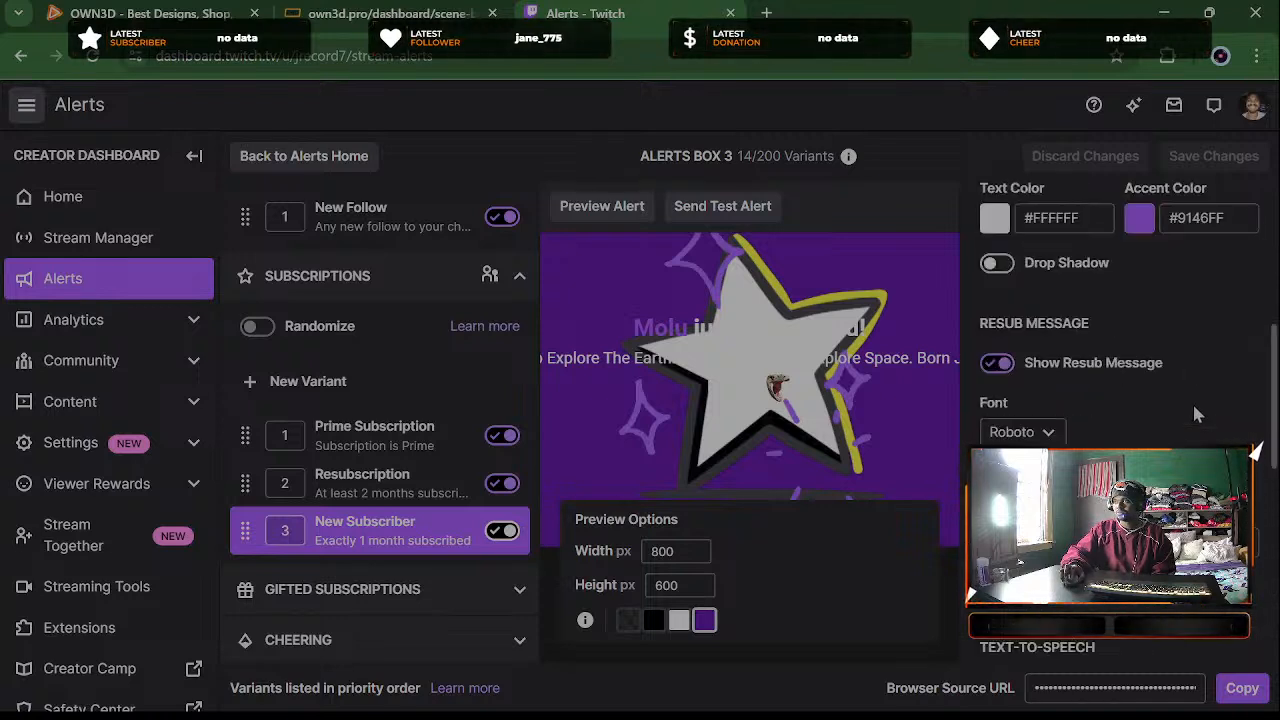
pyautogui.scroll(-1, 1195, 413)
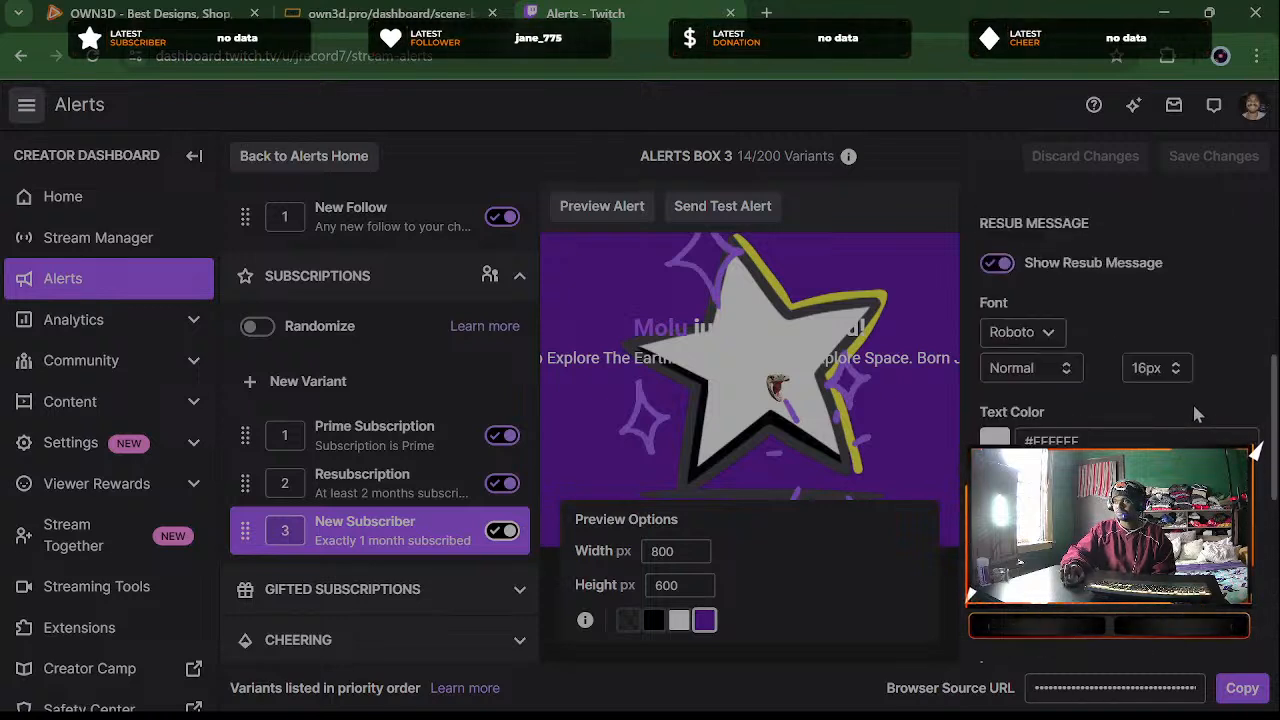
pyautogui.click(1047, 339)
pyautogui.click(1030, 335)
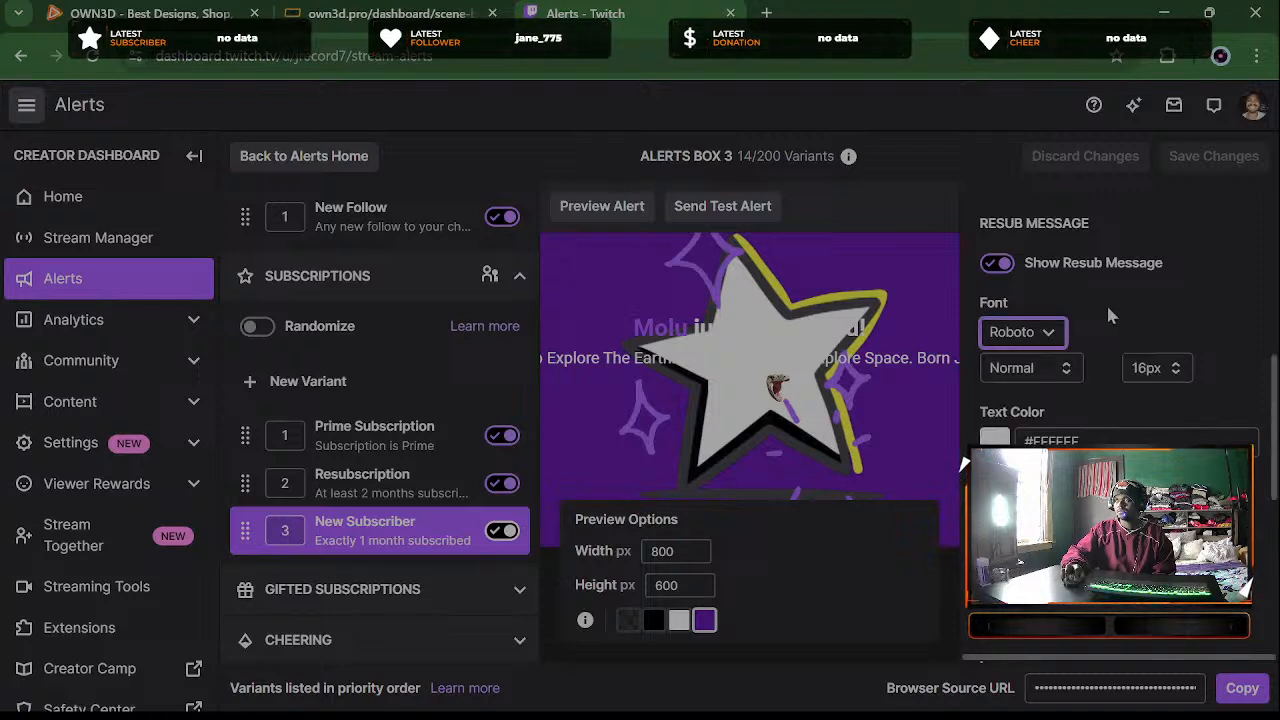
pyautogui.scroll(-4, 1108, 316)
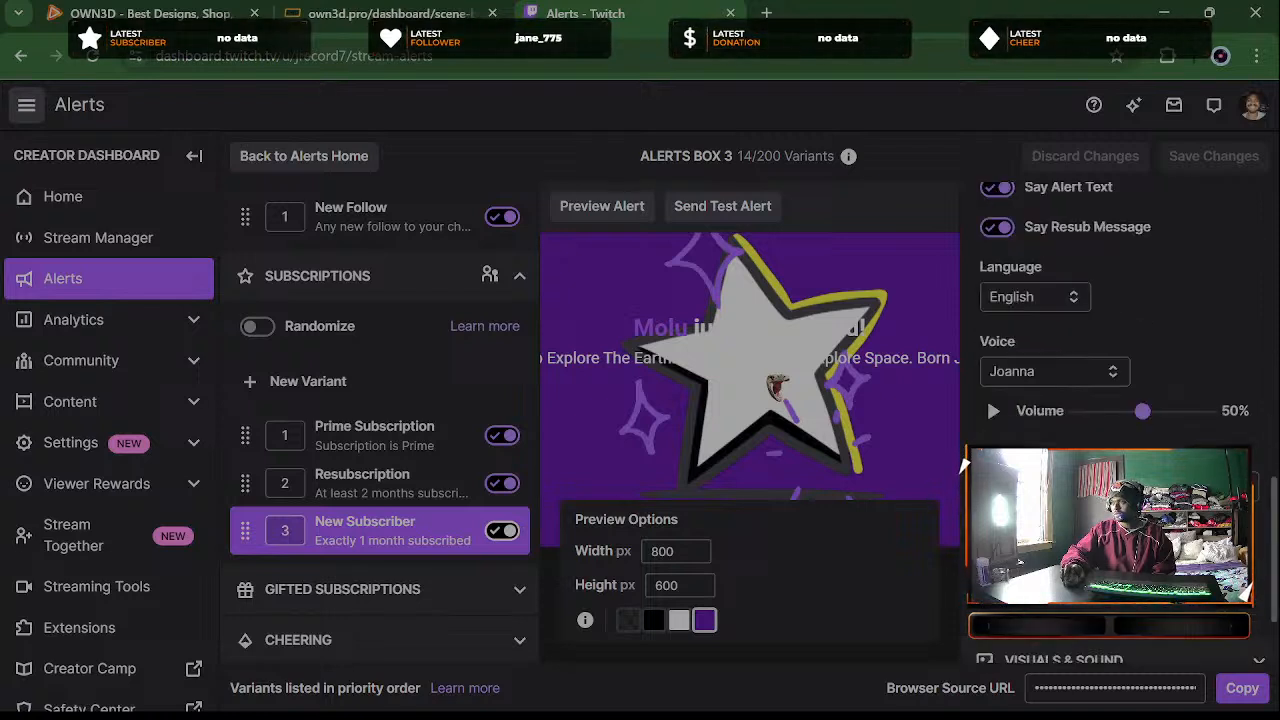
pyautogui.scroll(-1, 1110, 400)
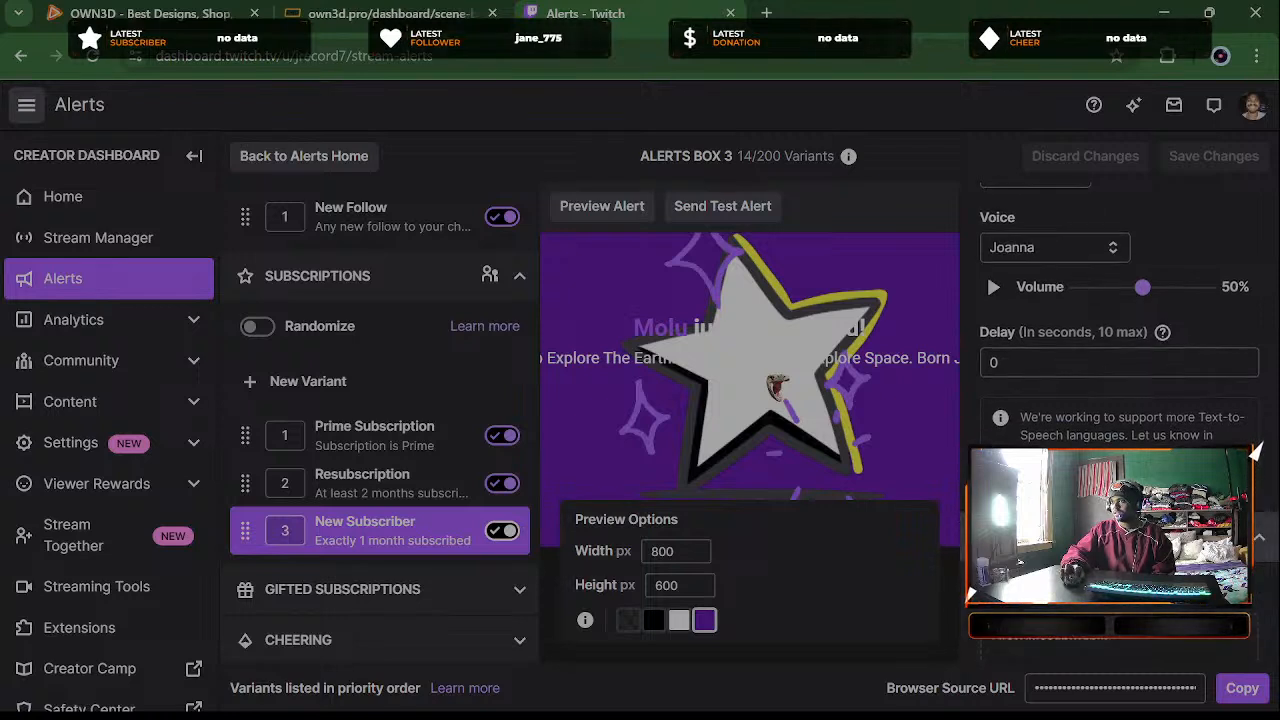
pyautogui.scroll(6, 1118, 330)
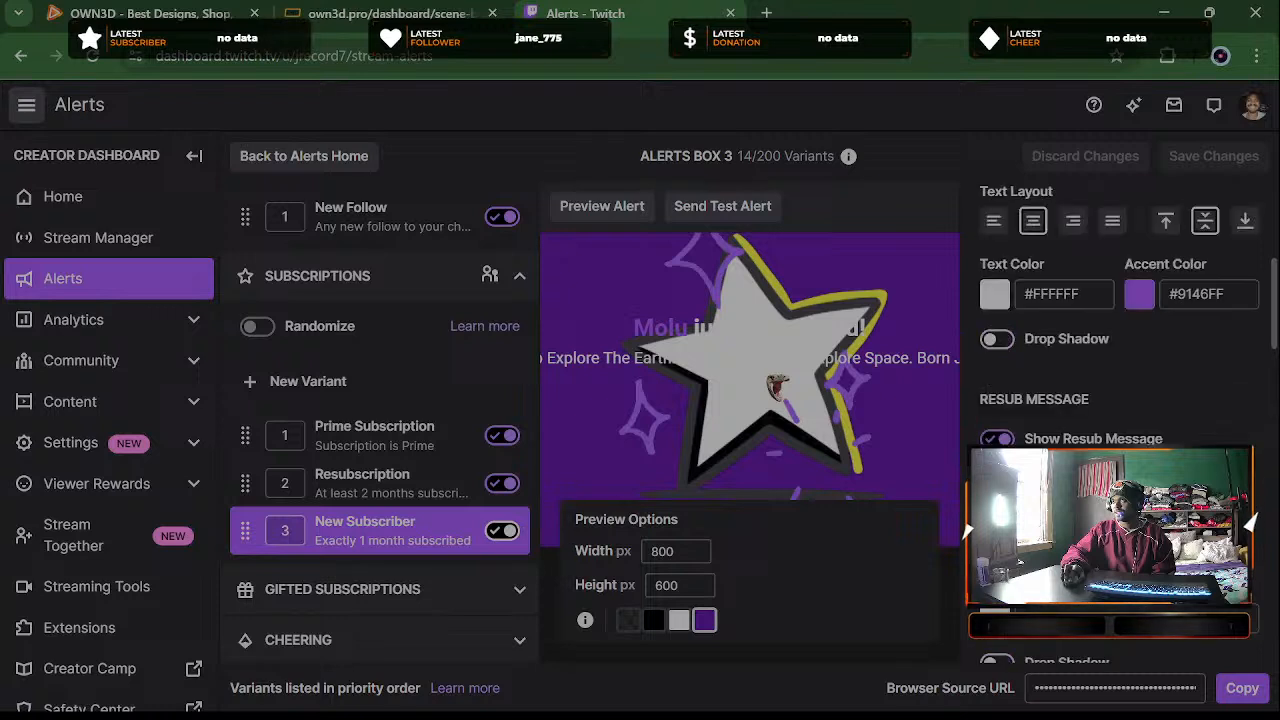
pyautogui.scroll(2, 1102, 355)
# Replace the New Subscriber alert image with Cheering10000Bits.webm from the image library and show the alert's sound settings
pyautogui.click(1070, 318)
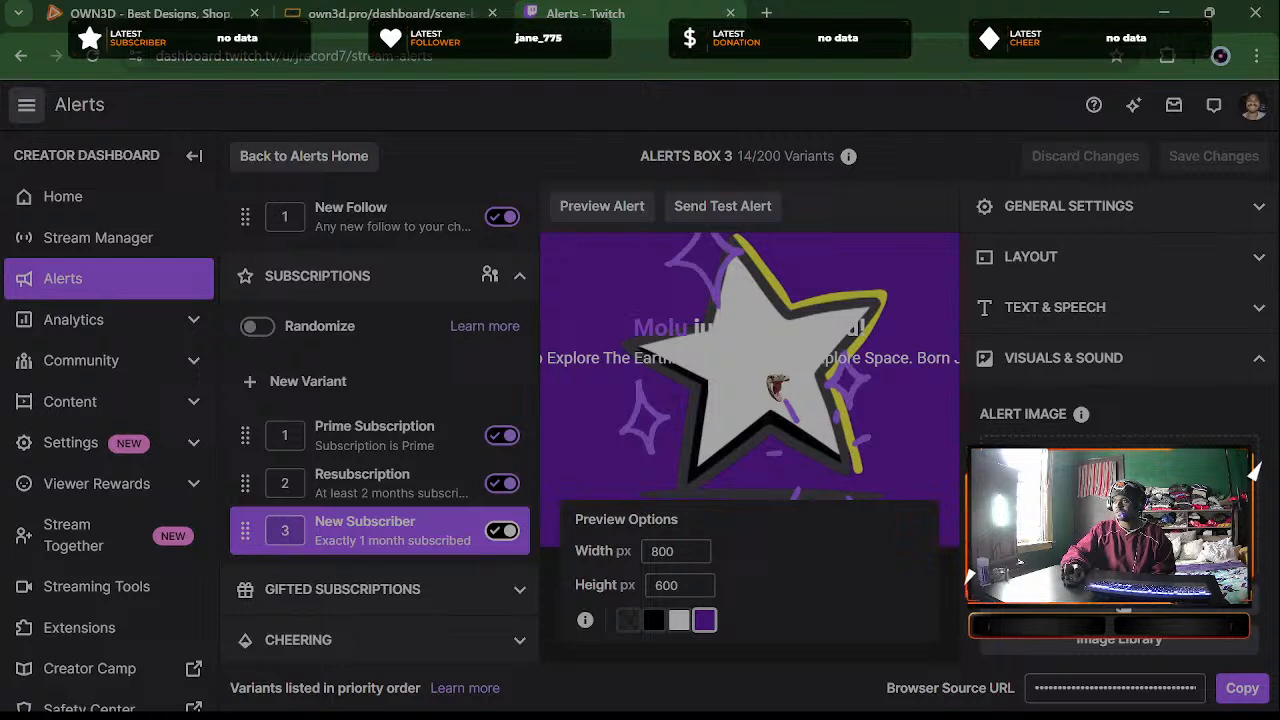
pyautogui.scroll(-2, 1118, 400)
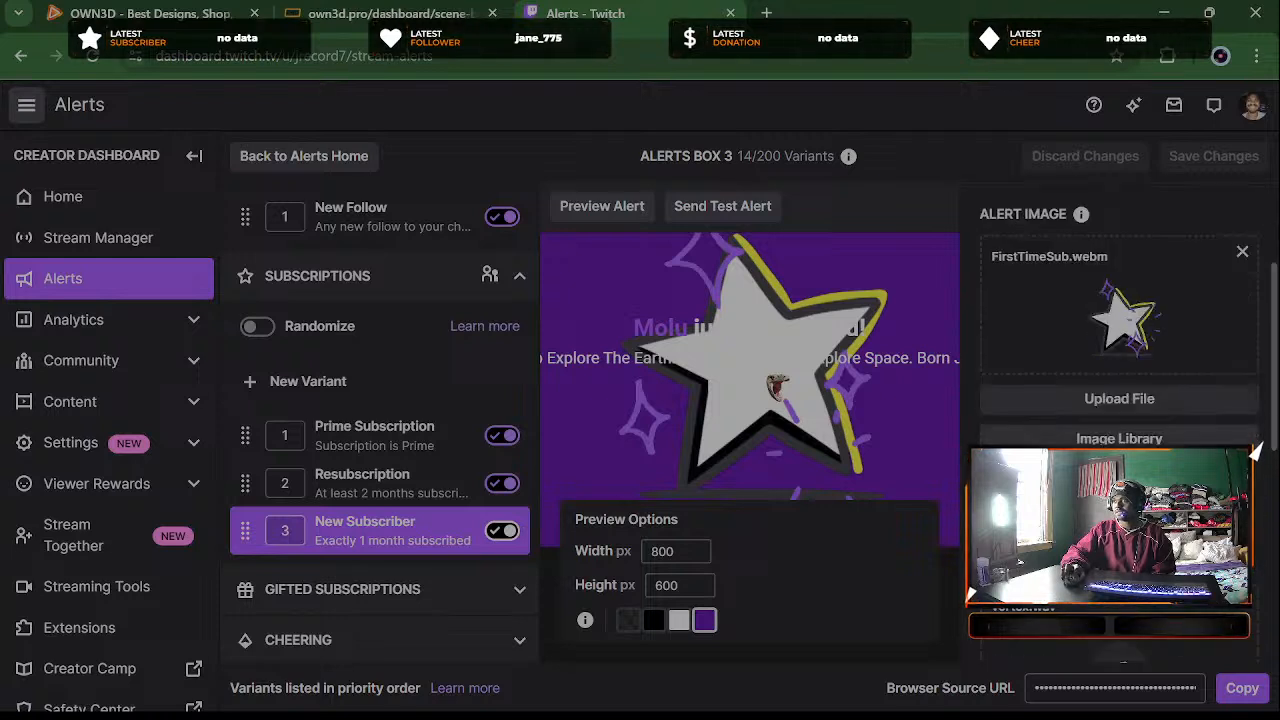
pyautogui.click(1119, 438)
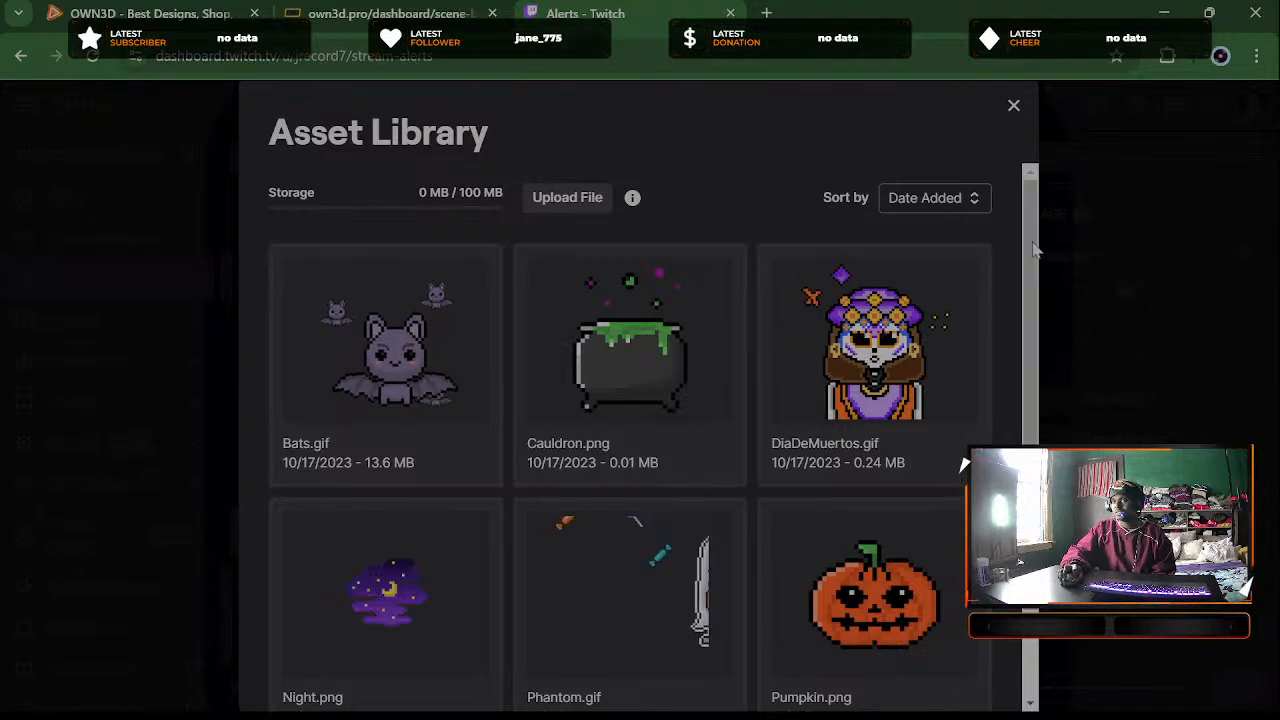
pyautogui.scroll(-2, 1035, 250)
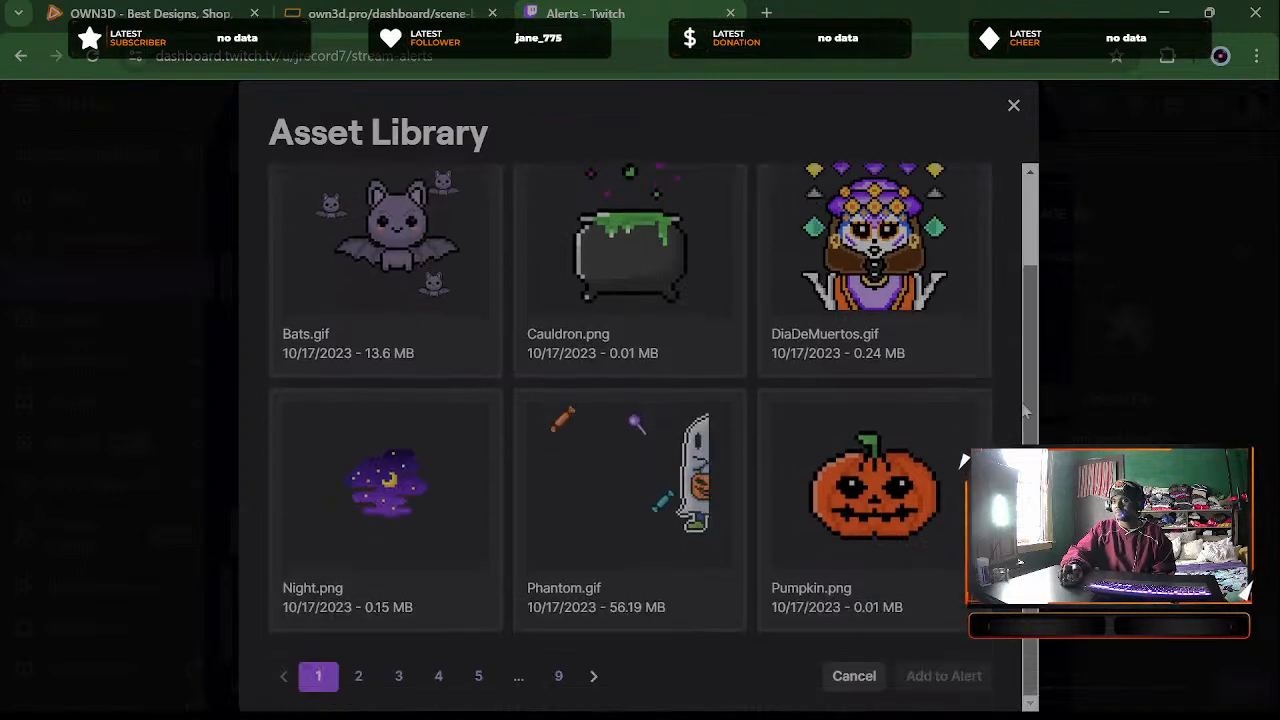
pyautogui.click(359, 677)
pyautogui.click(398, 677)
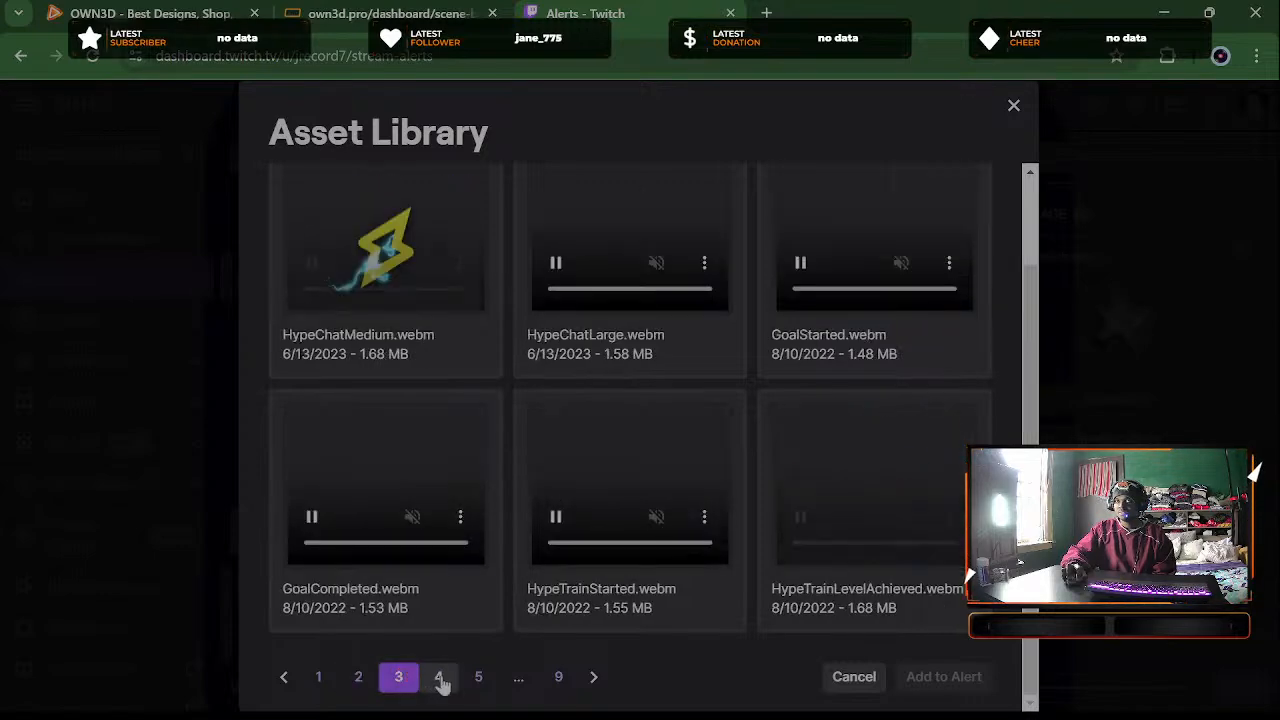
pyautogui.click(440, 678)
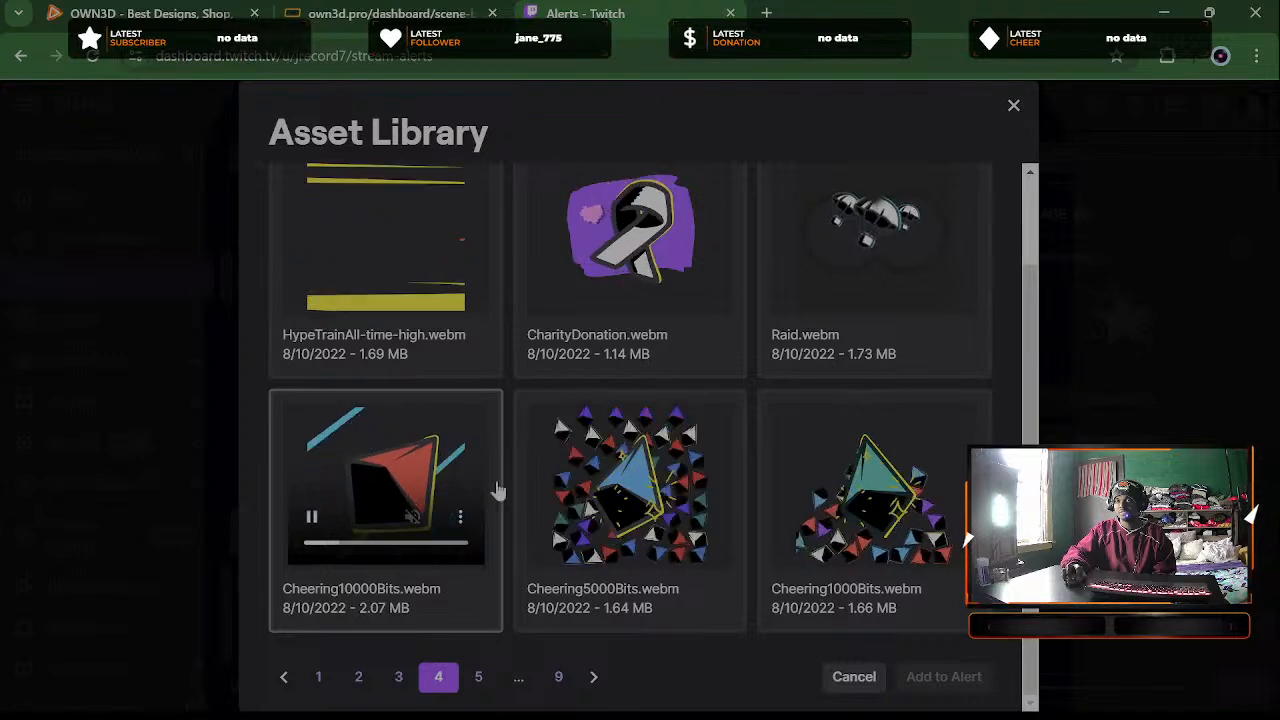
pyautogui.click(434, 597)
pyautogui.click(910, 677)
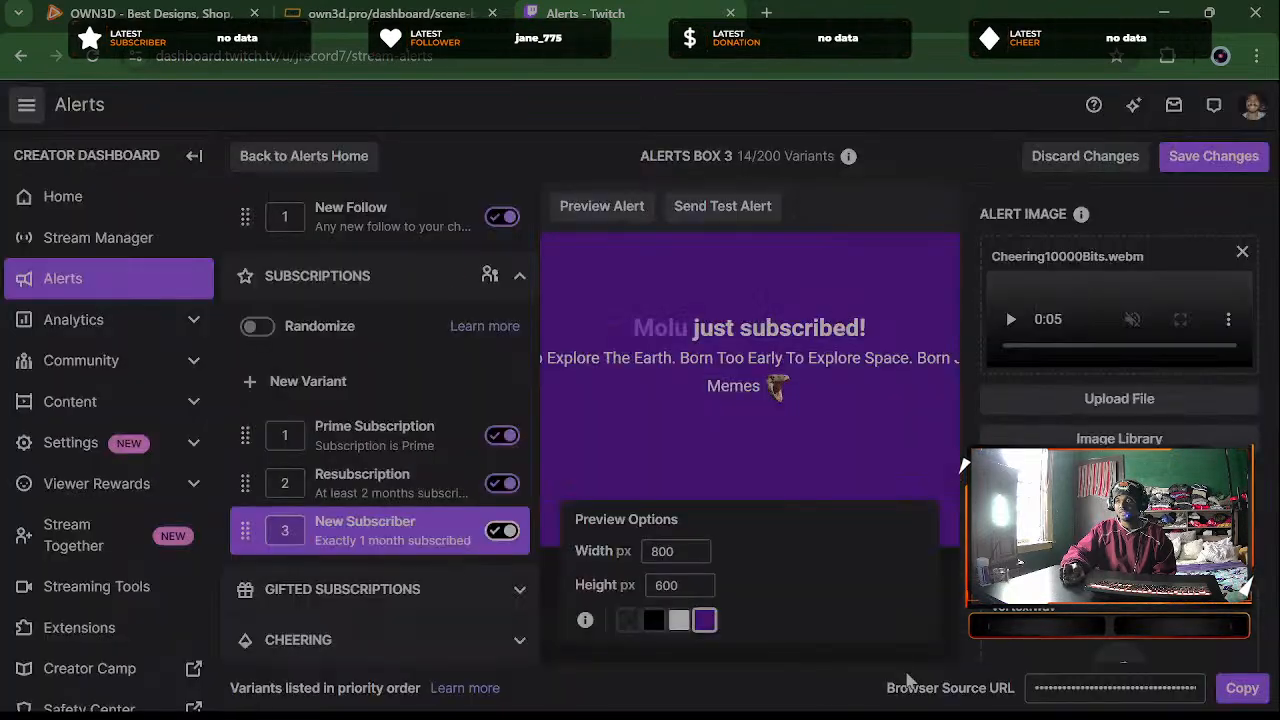
pyautogui.scroll(-3, 963, 457)
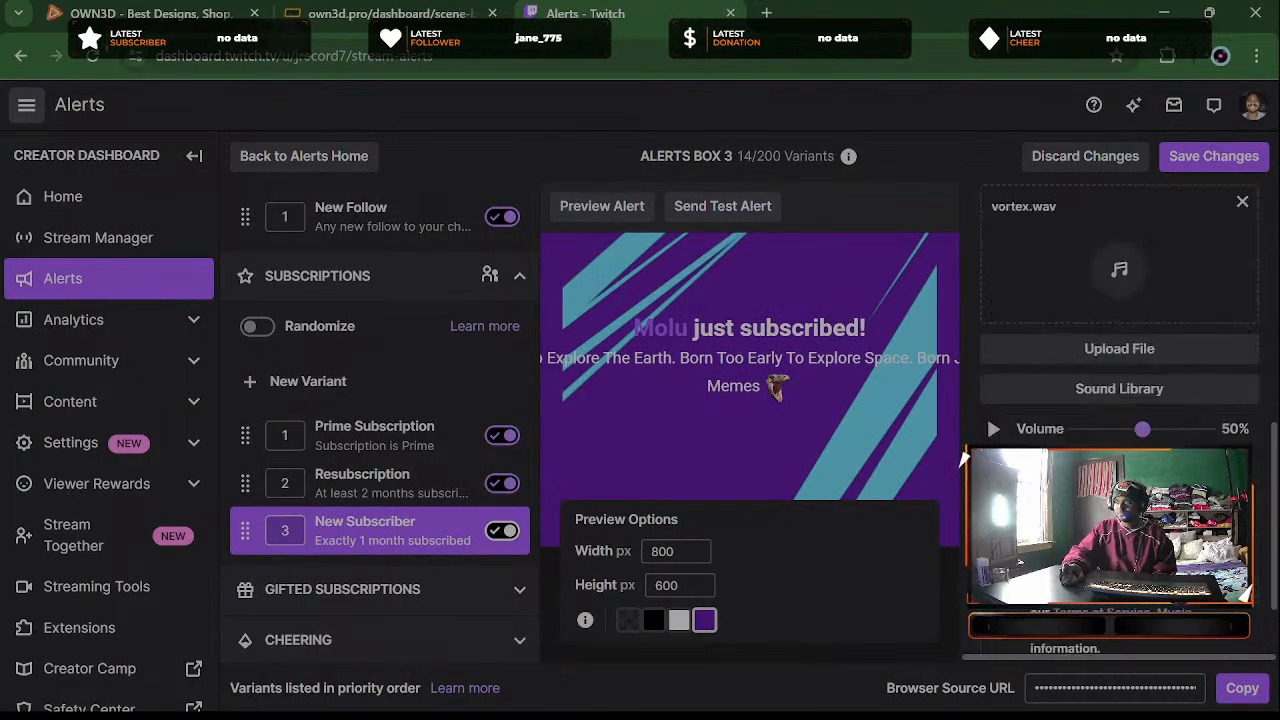
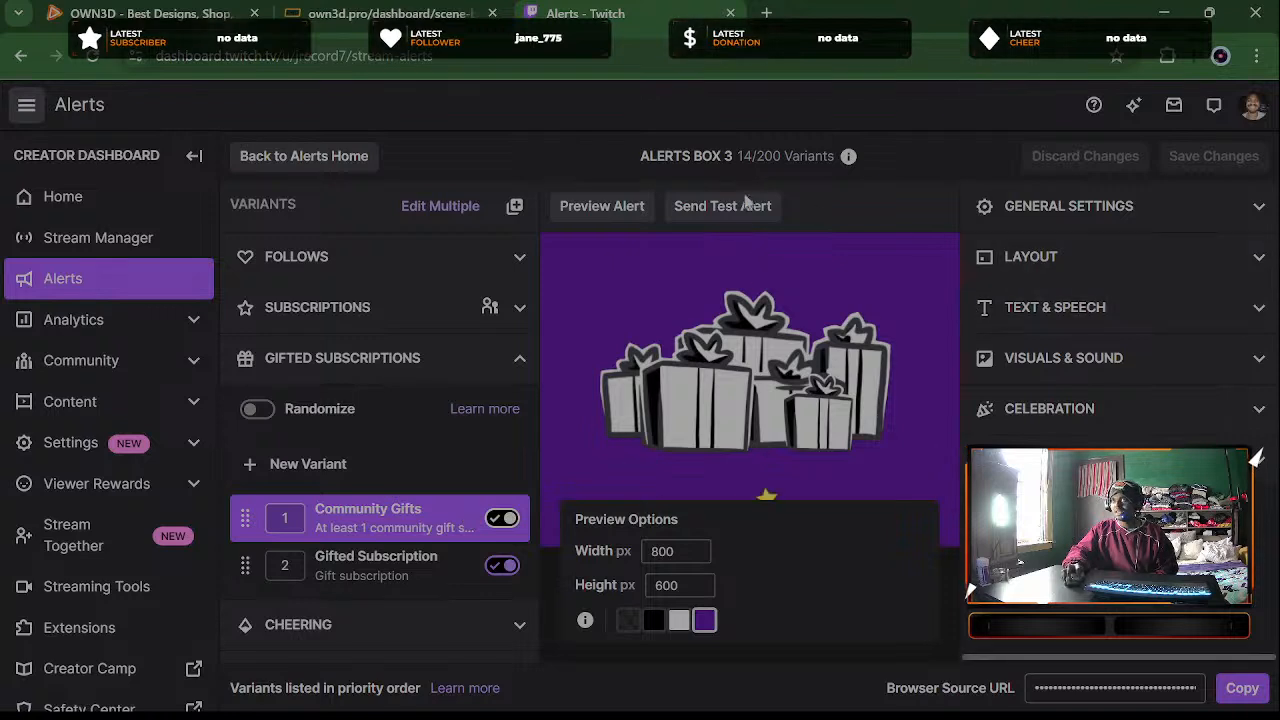
# Copy the alert box's browser source URL and review the Community Gifts variant's general settings
pyautogui.click(1238, 690)
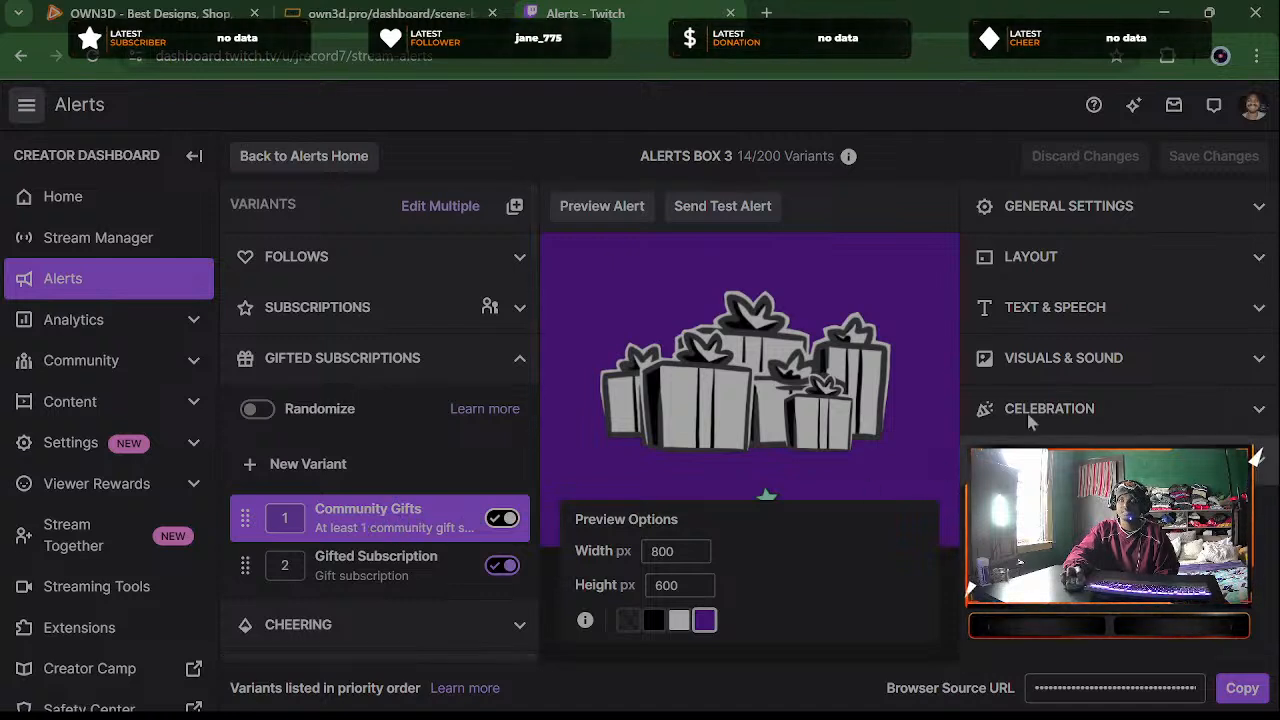
pyautogui.click(1045, 212)
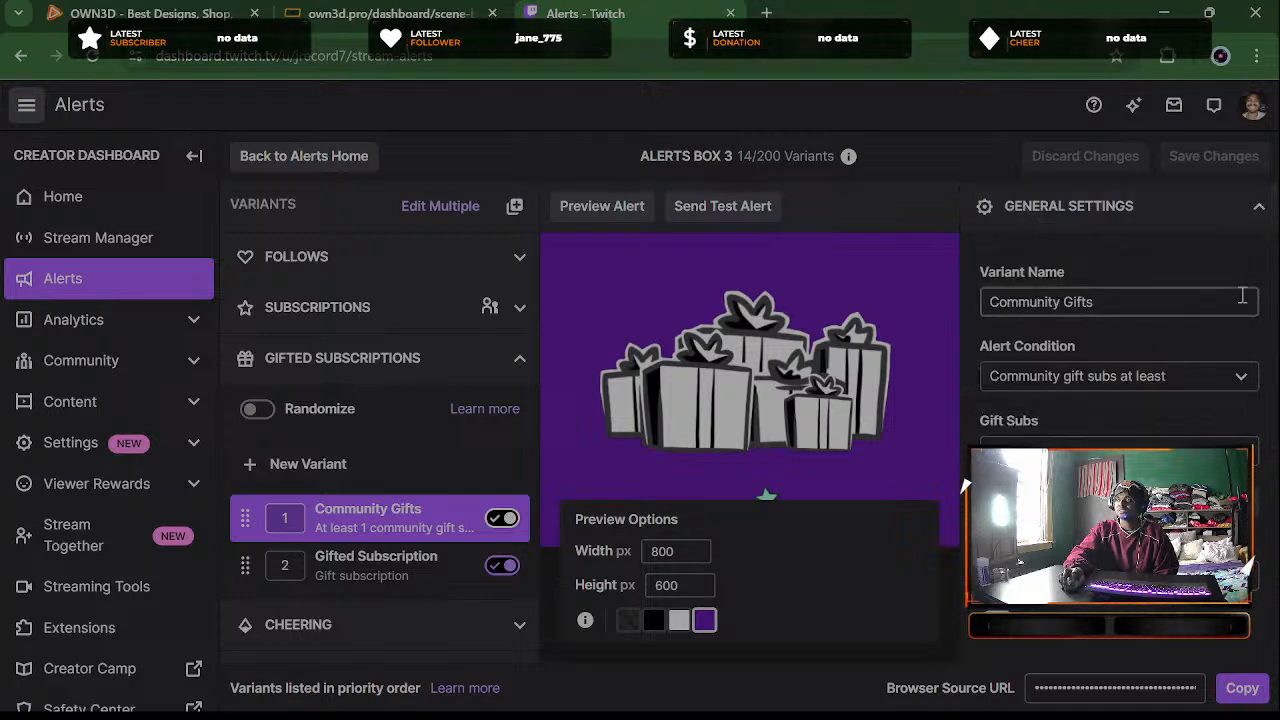
pyautogui.scroll(-3, 1230, 320)
pyautogui.scroll(3, 1253, 289)
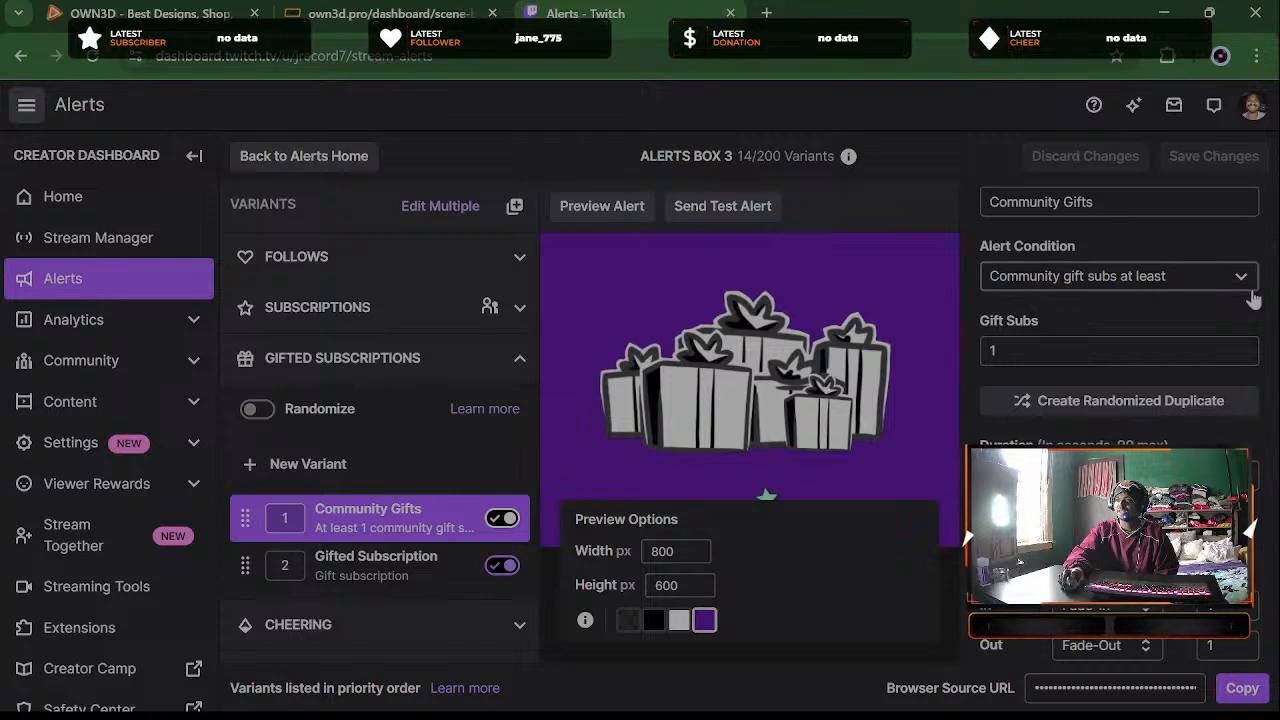
pyautogui.scroll(2, 1253, 298)
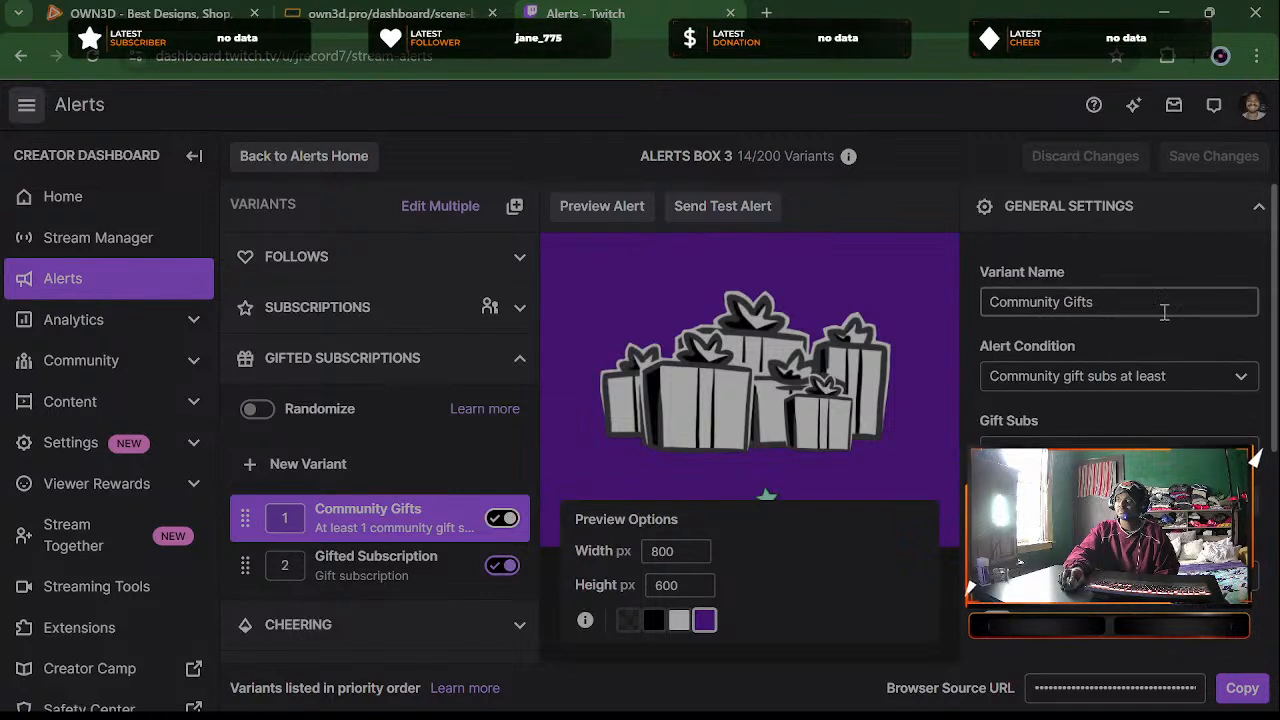
pyautogui.click(1052, 207)
# Try the Community Gifts alert's layout options and choose the text over the image
pyautogui.click(1030, 265)
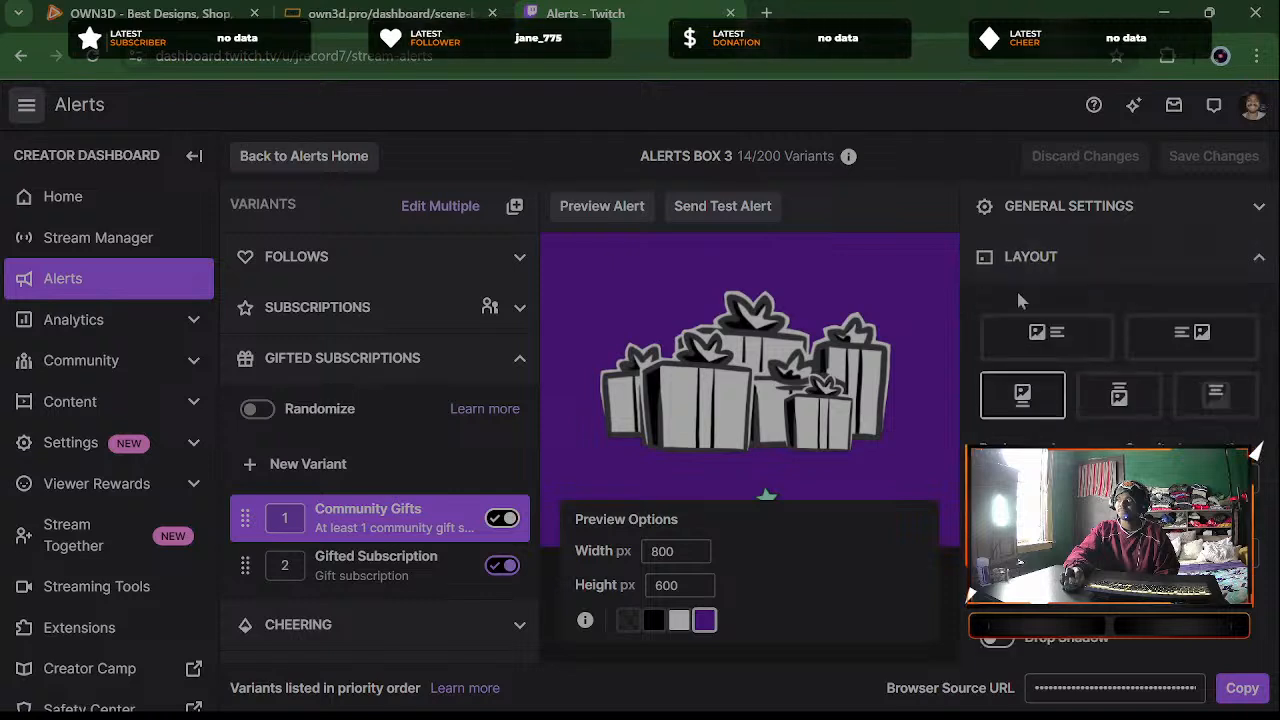
pyautogui.click(1046, 334)
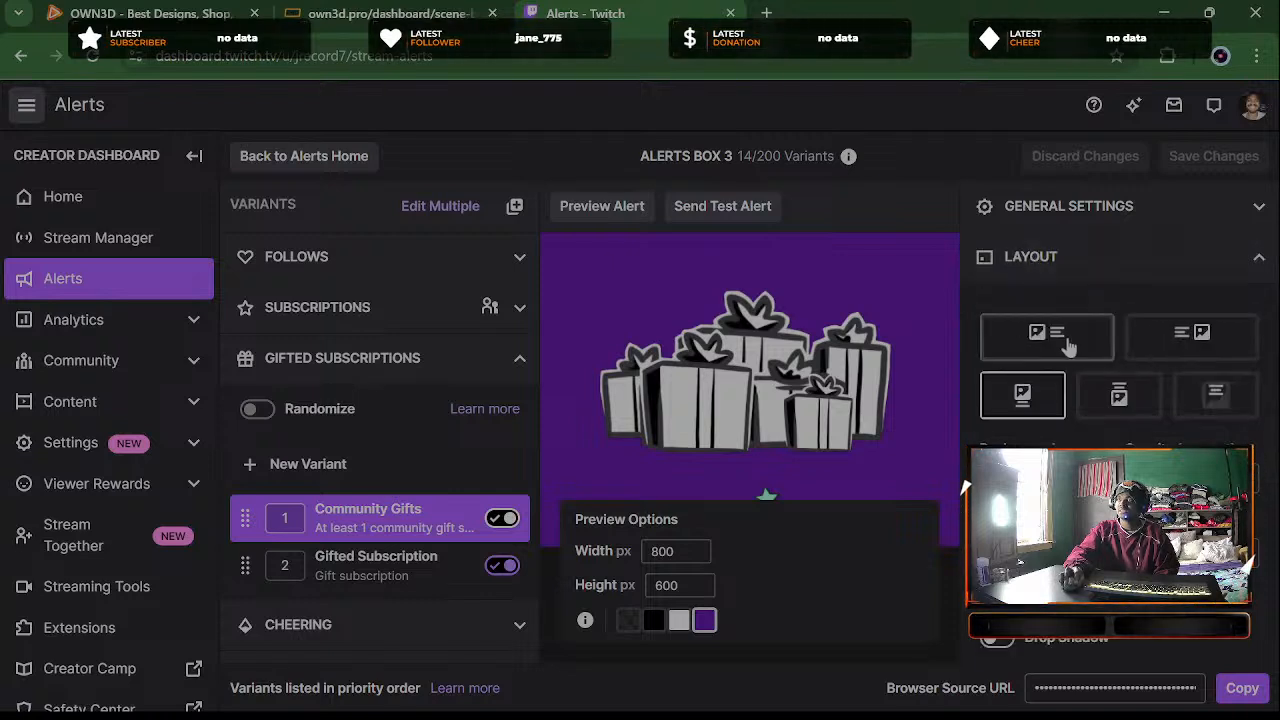
pyautogui.click(1228, 352)
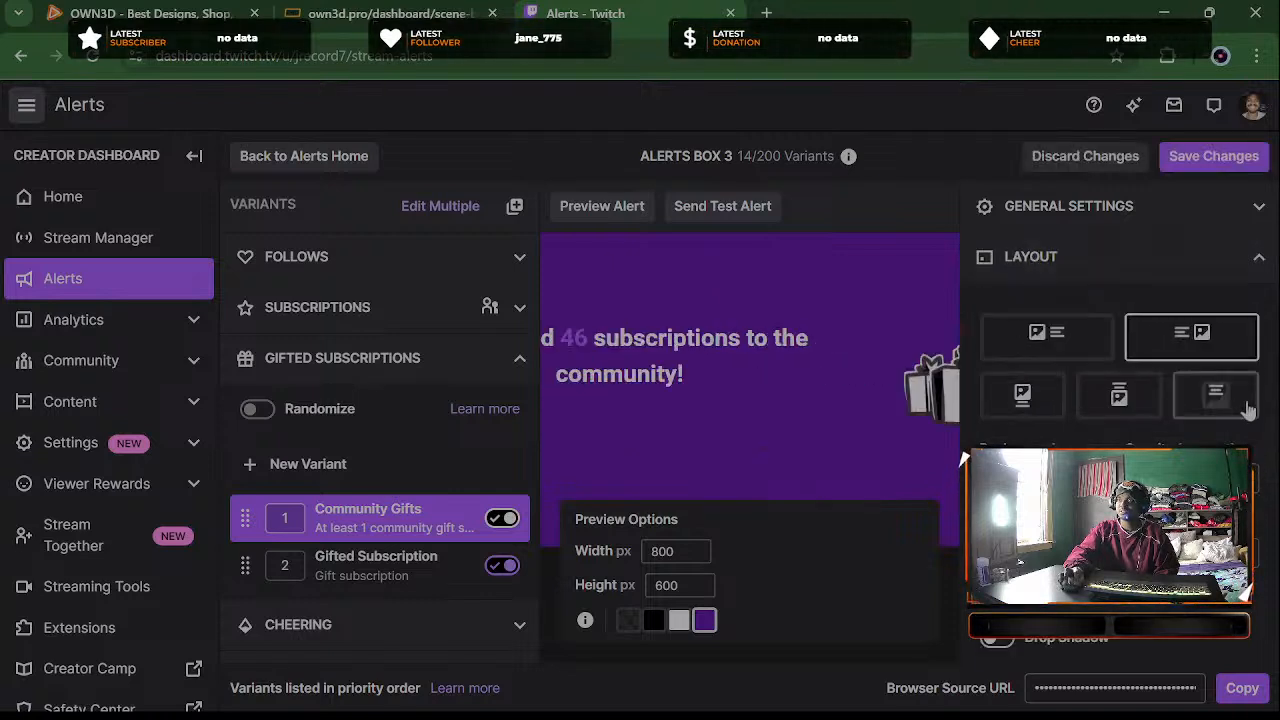
pyautogui.click(1232, 404)
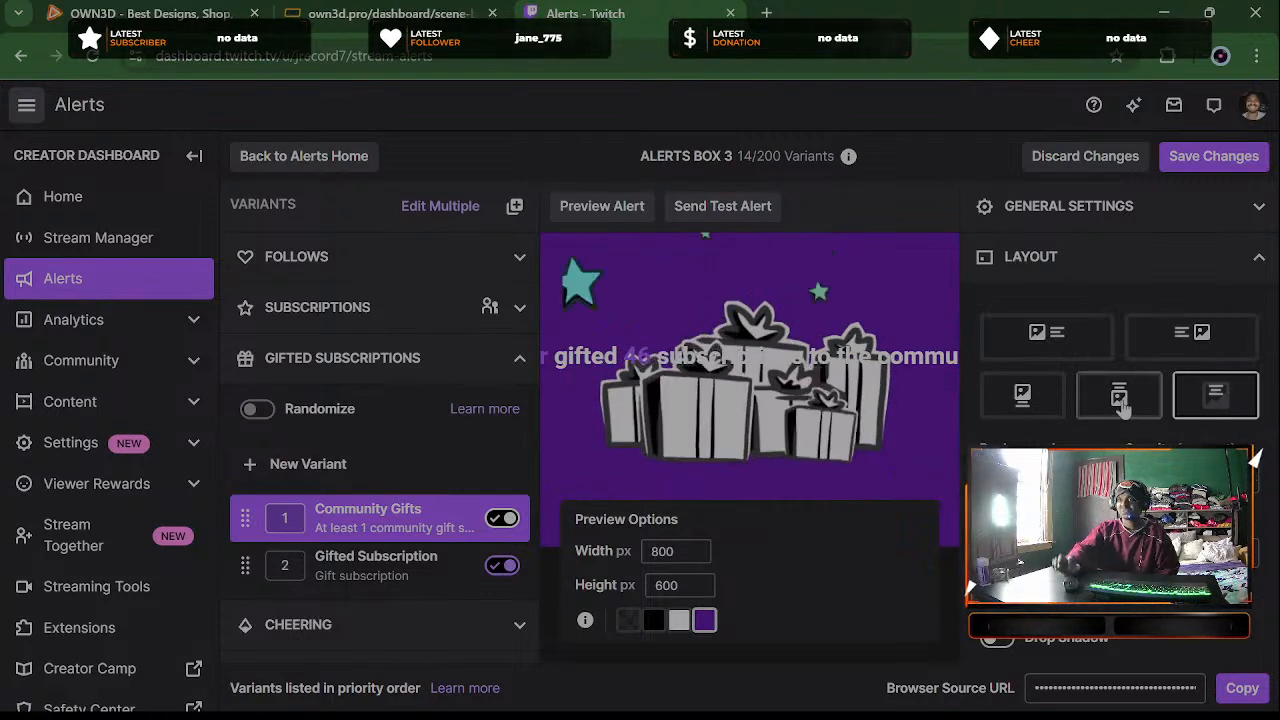
pyautogui.click(1118, 400)
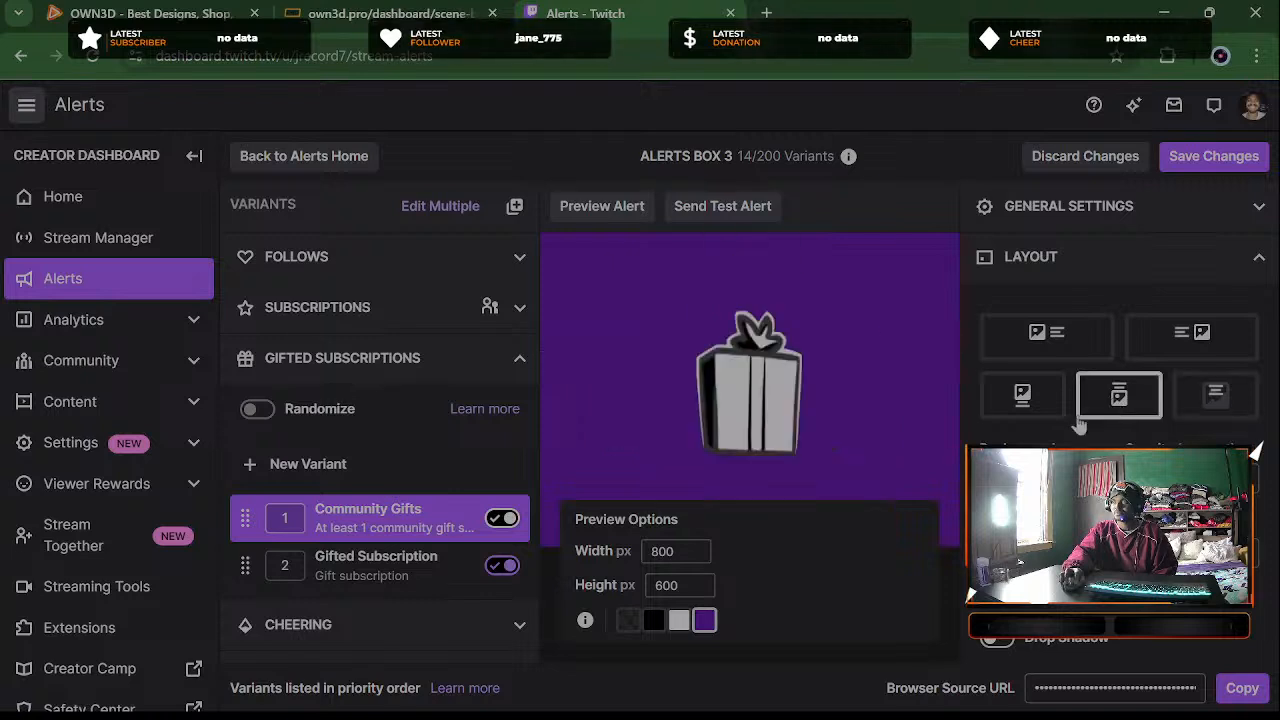
pyautogui.click(1022, 396)
pyautogui.click(1236, 414)
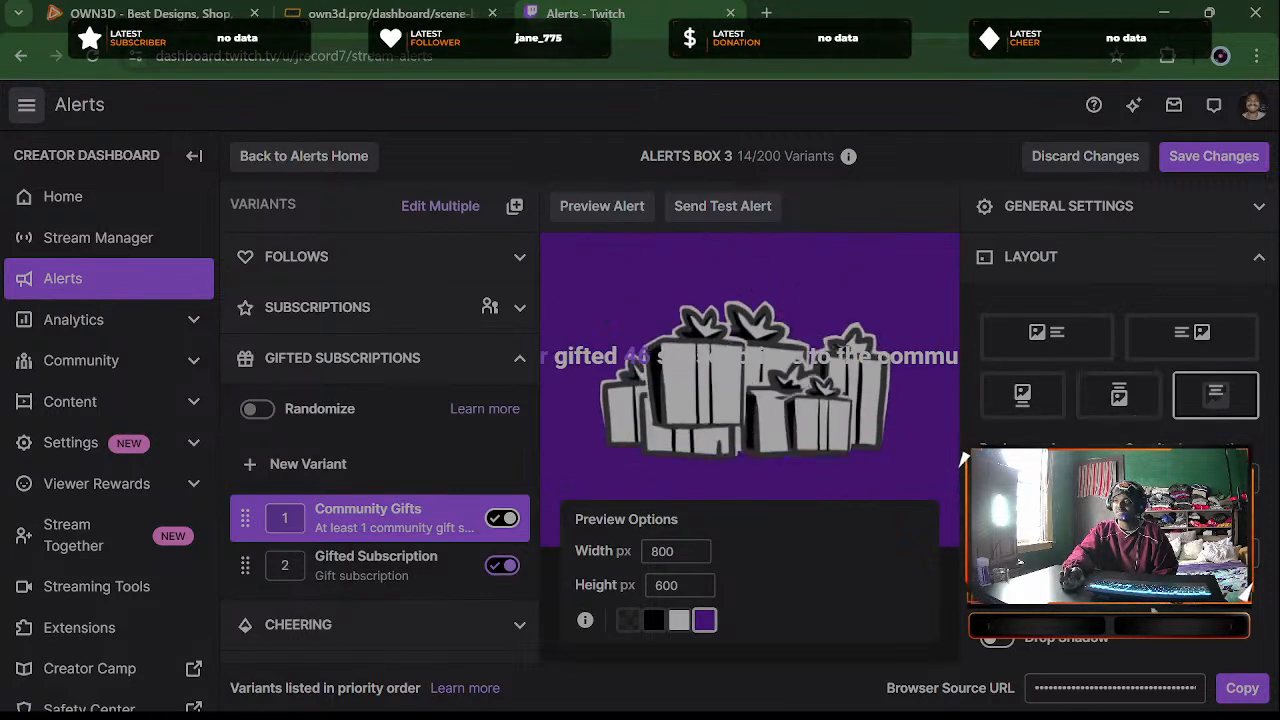
# Try the drop shadow in the Community Gifts alert's layout and turn it back off
pyautogui.scroll(-2, 1218, 412)
pyautogui.scroll(1, 1218, 412)
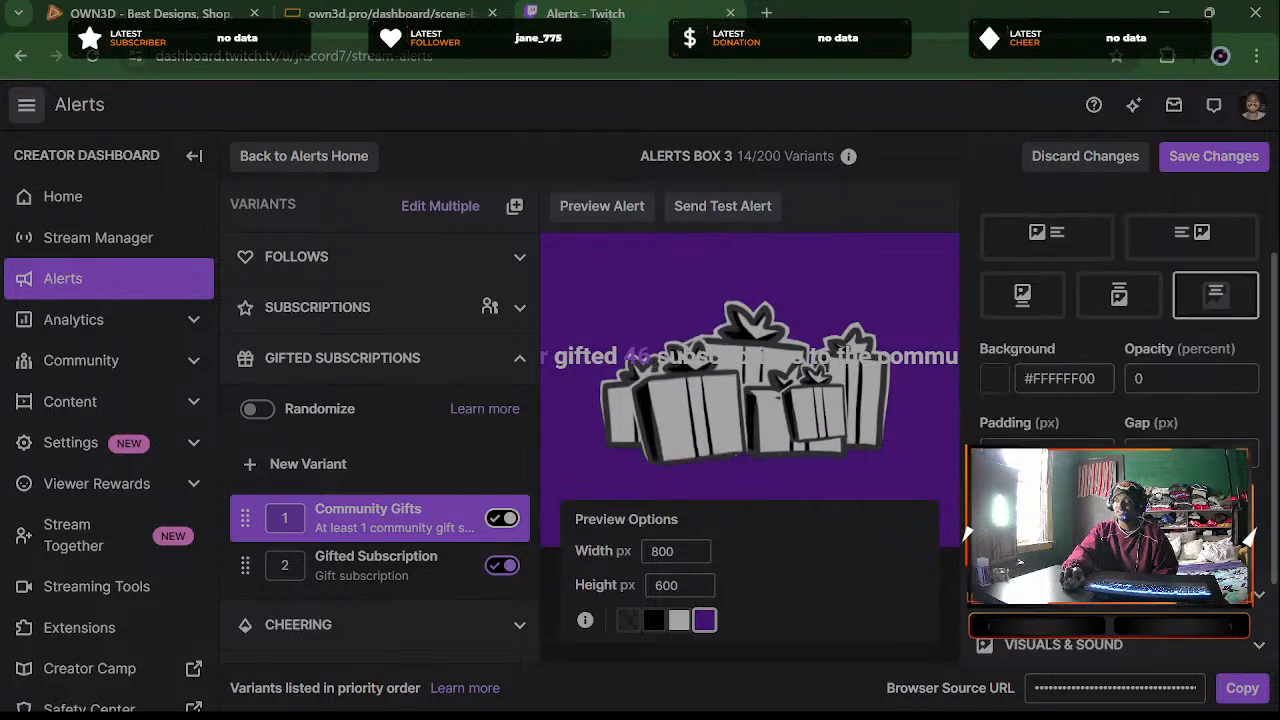
pyautogui.scroll(-1, 1210, 412)
pyautogui.click(1005, 438)
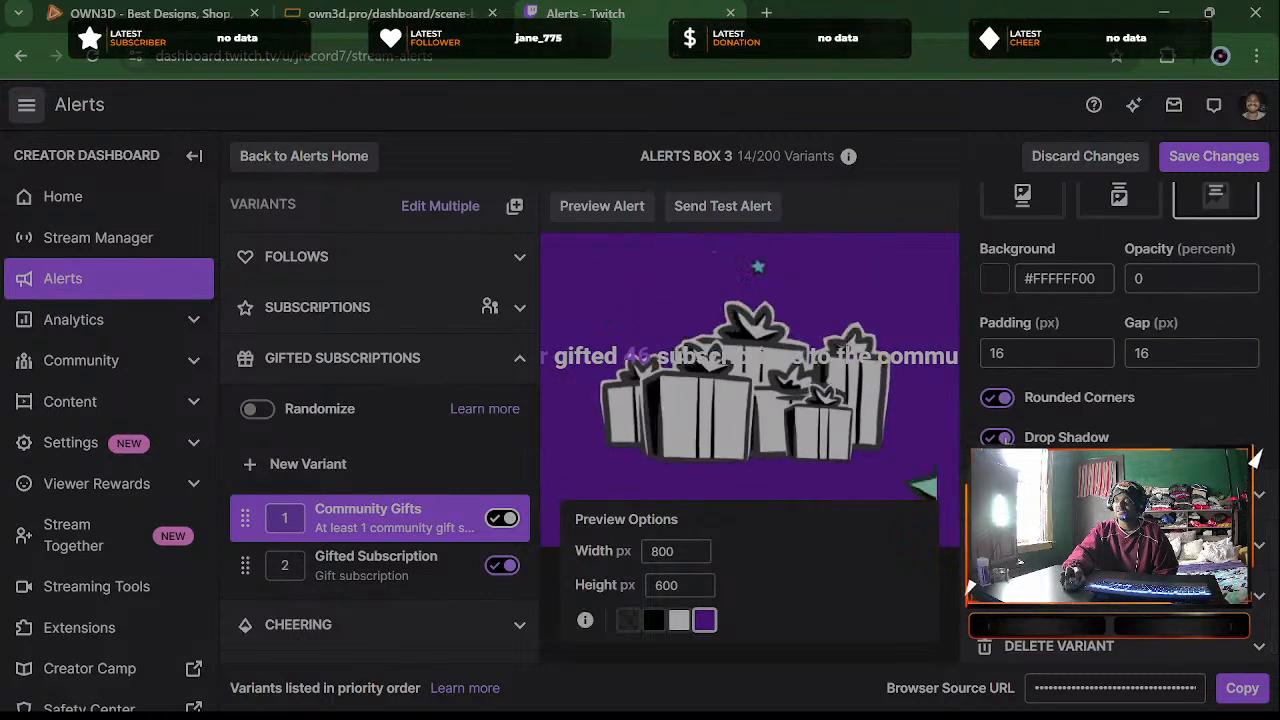
pyautogui.click(1005, 439)
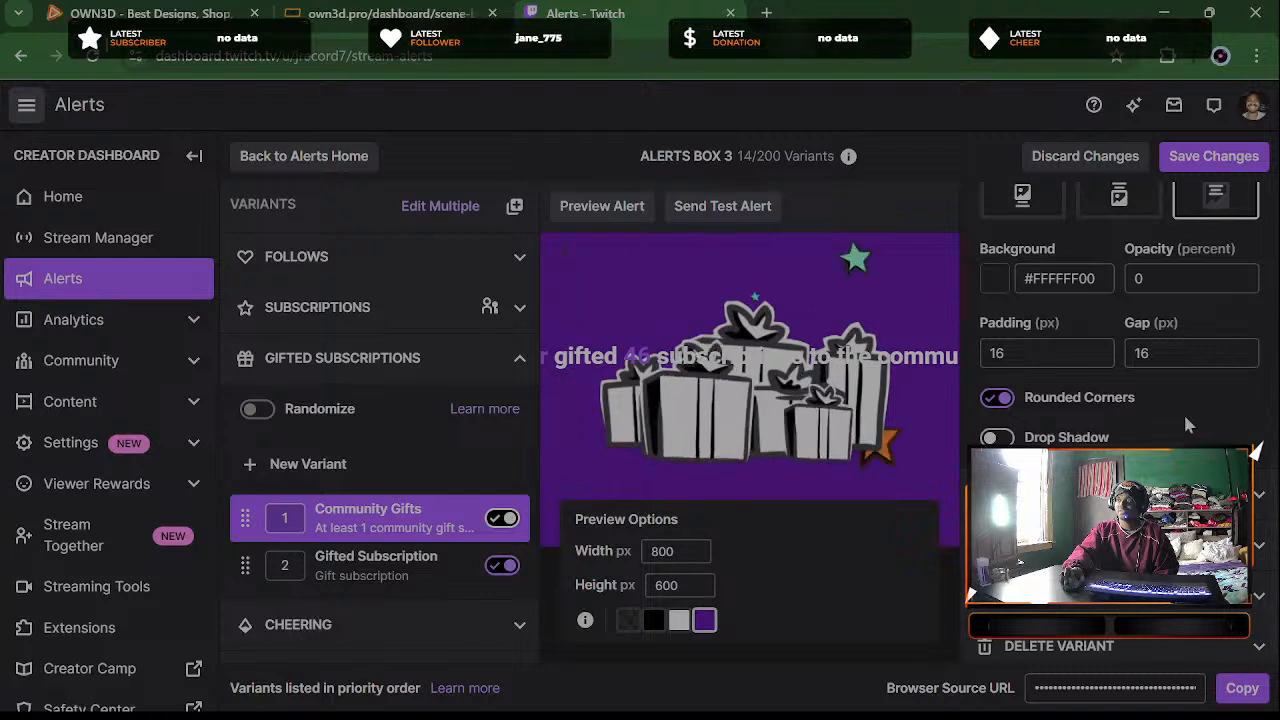
# Collapse the Community Gifts layout settings and review the alert's message, font, colors and text-to-speech options
pyautogui.scroll(2, 1186, 423)
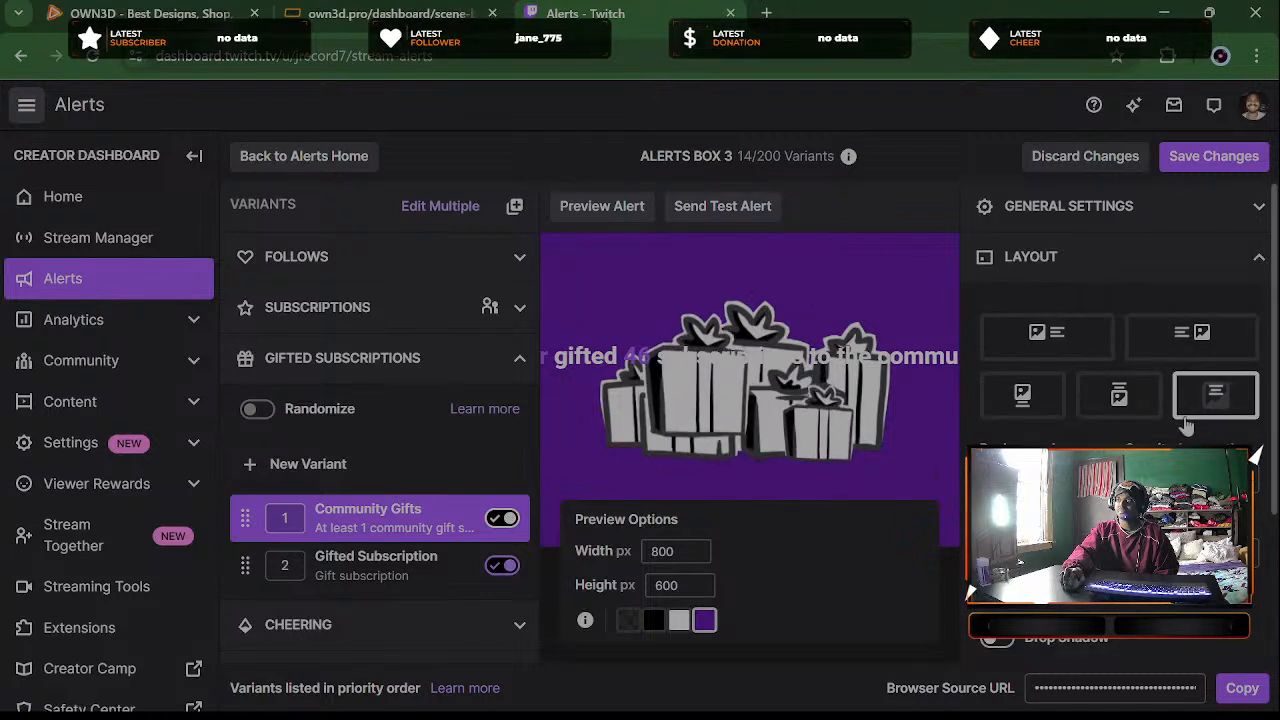
pyautogui.click(1109, 258)
pyautogui.click(1086, 312)
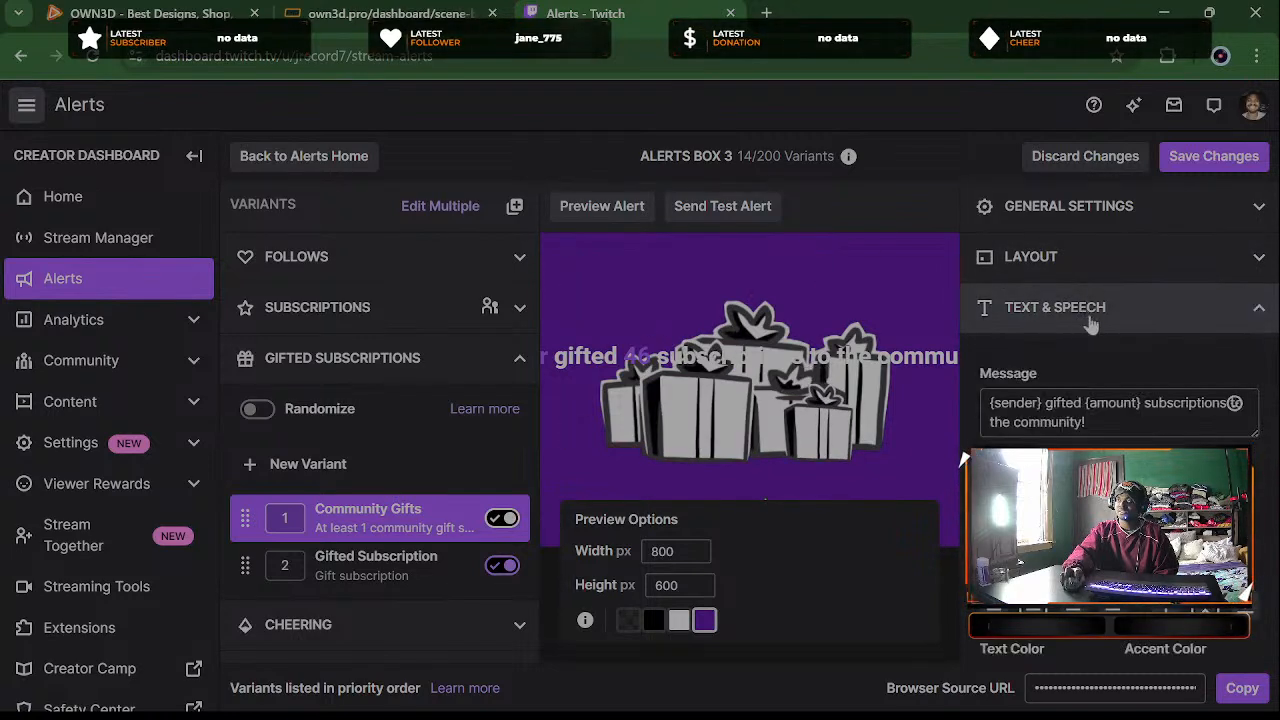
pyautogui.scroll(-2, 1260, 490)
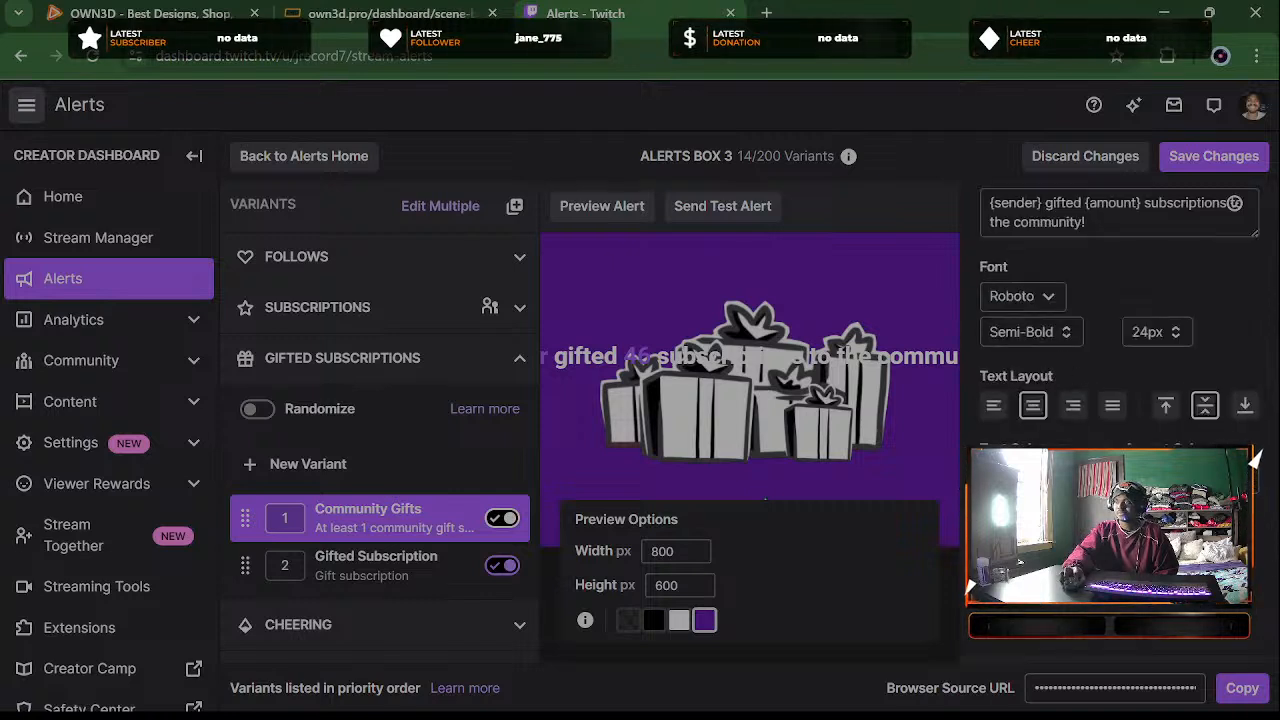
pyautogui.scroll(-1, 1037, 390)
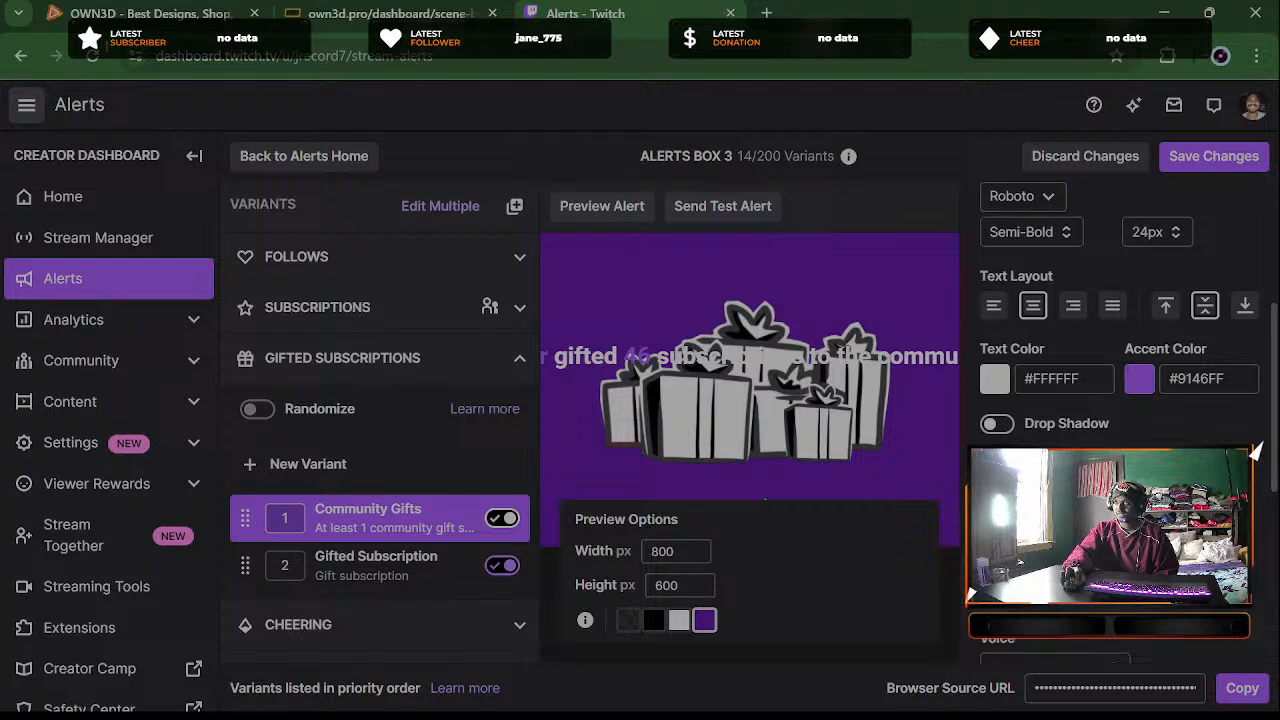
pyautogui.scroll(-1, 1255, 460)
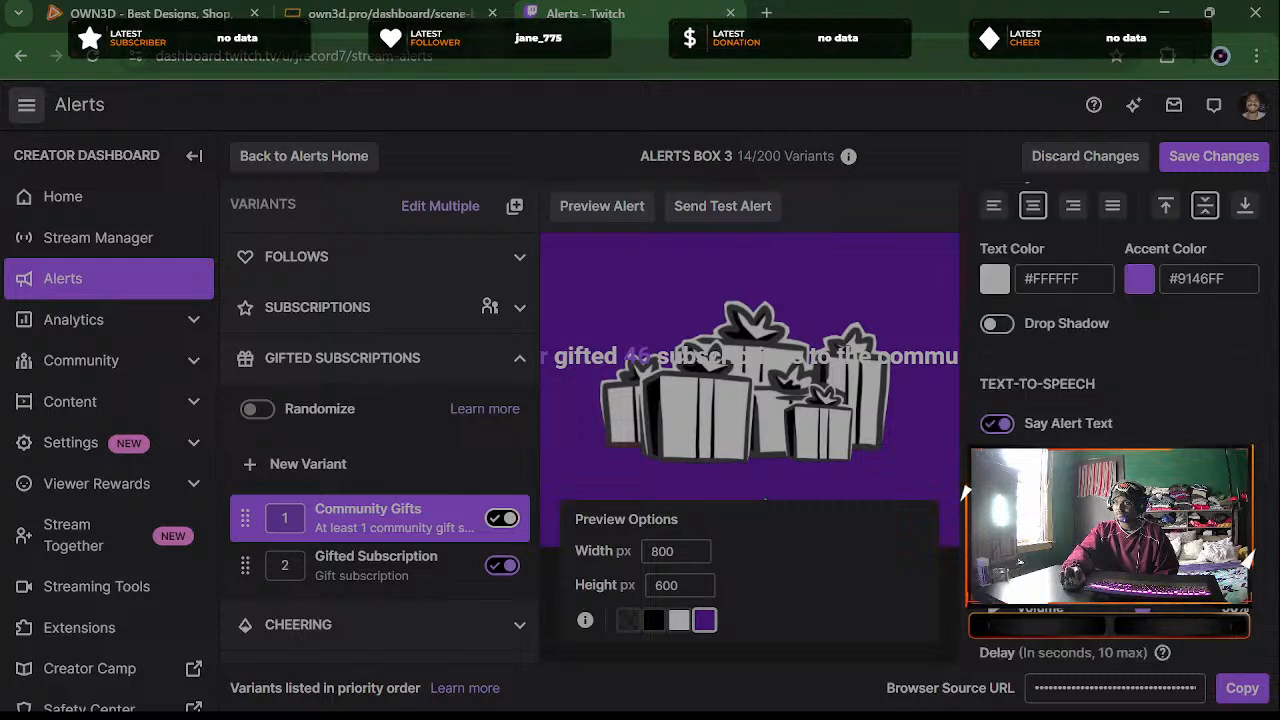
# Play the Joanna voice sample for the Community Gifts alert and collapse the text and speech settings
pyautogui.scroll(-2, 1037, 390)
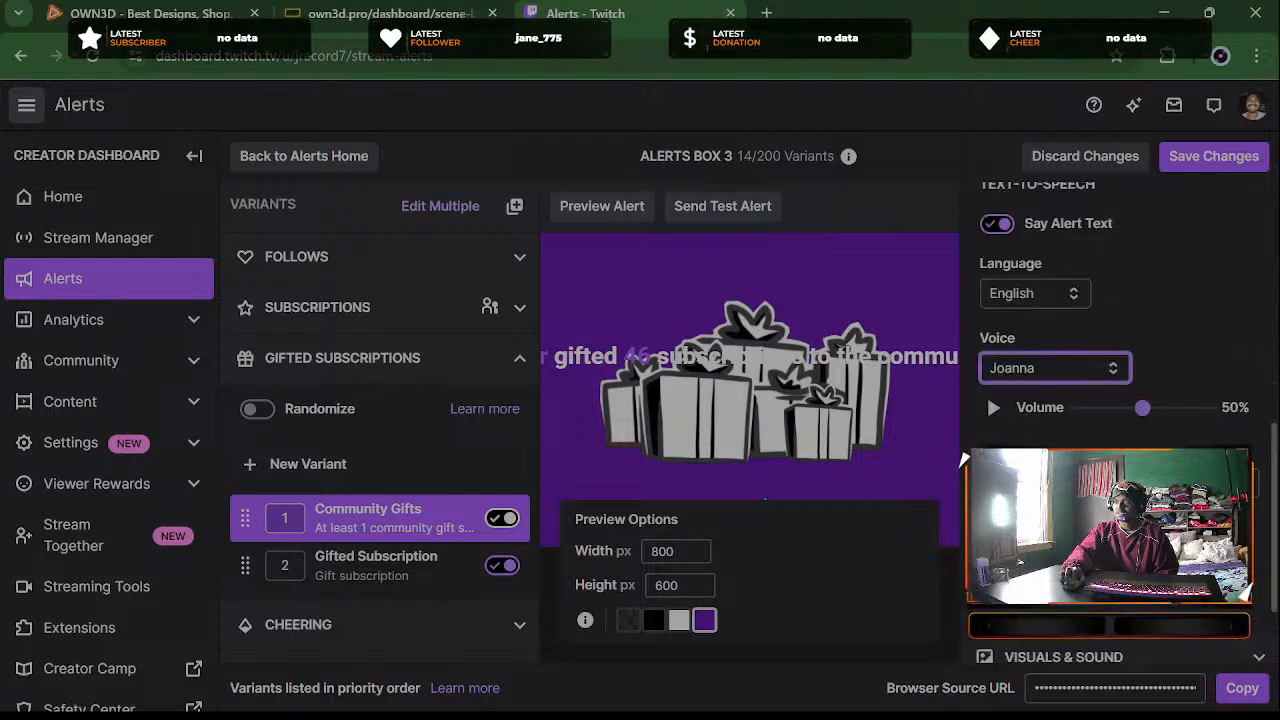
pyautogui.click(991, 405)
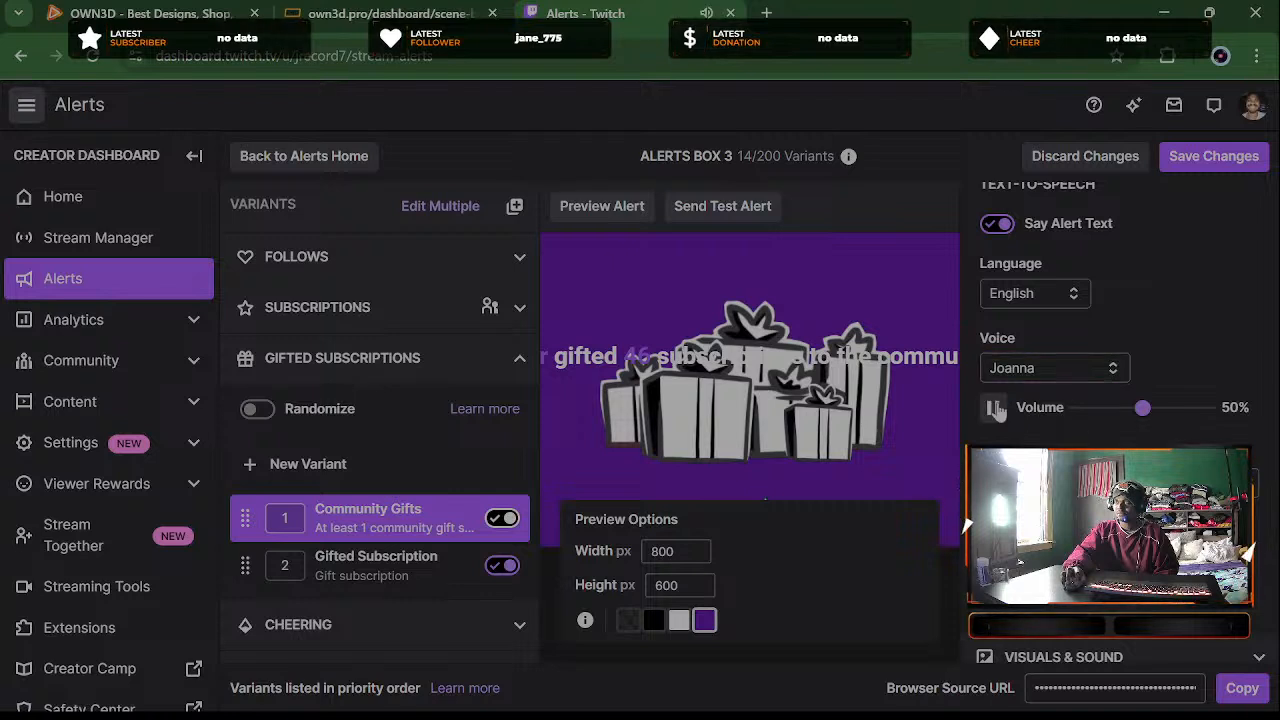
pyautogui.scroll(-1, 1254, 480)
pyautogui.scroll(6, 1255, 460)
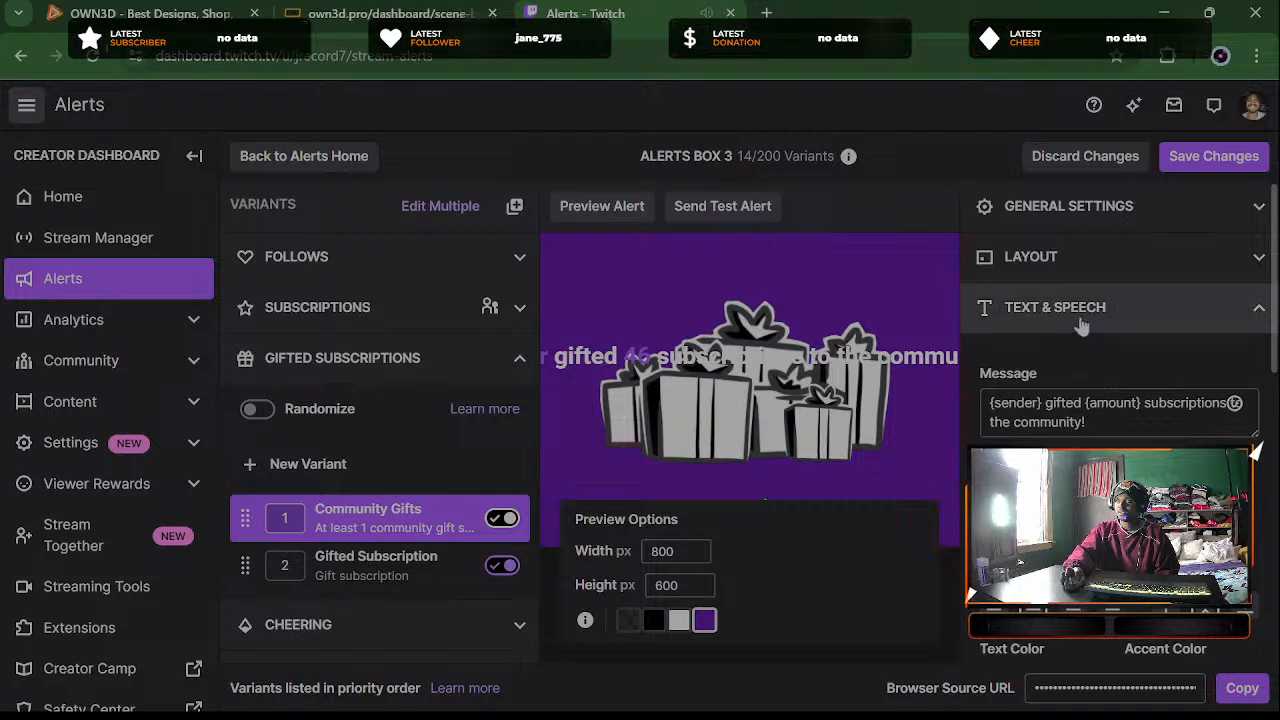
pyautogui.click(1080, 318)
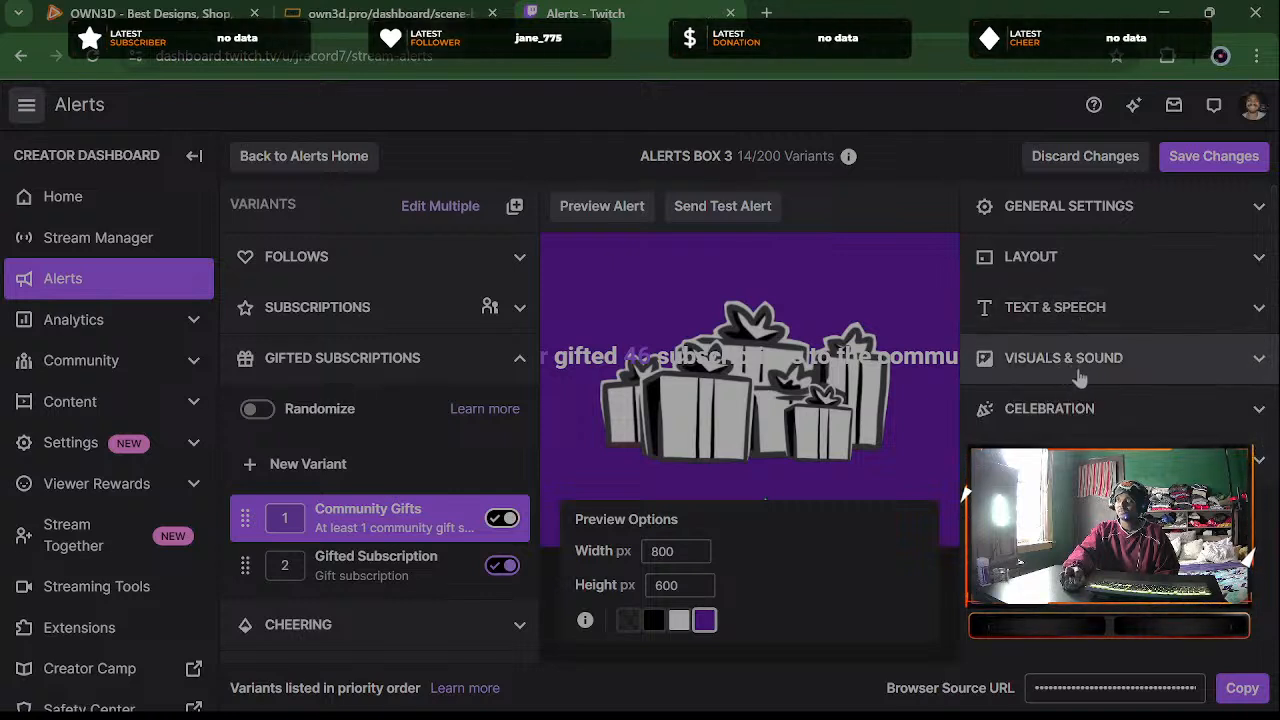
# Browse the image library for the Community Gifts alert and add SmallCommunityGift.webm as its alert image
pyautogui.click(1070, 365)
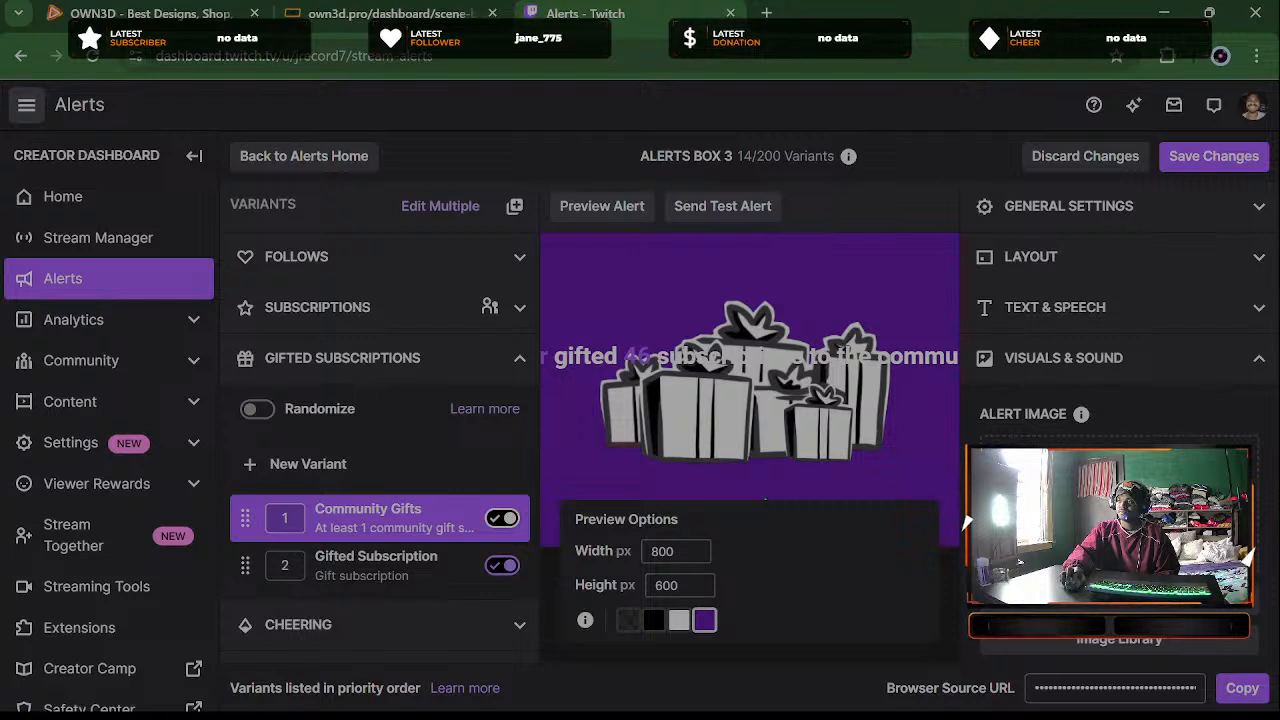
pyautogui.scroll(-1, 1118, 540)
pyautogui.click(1118, 538)
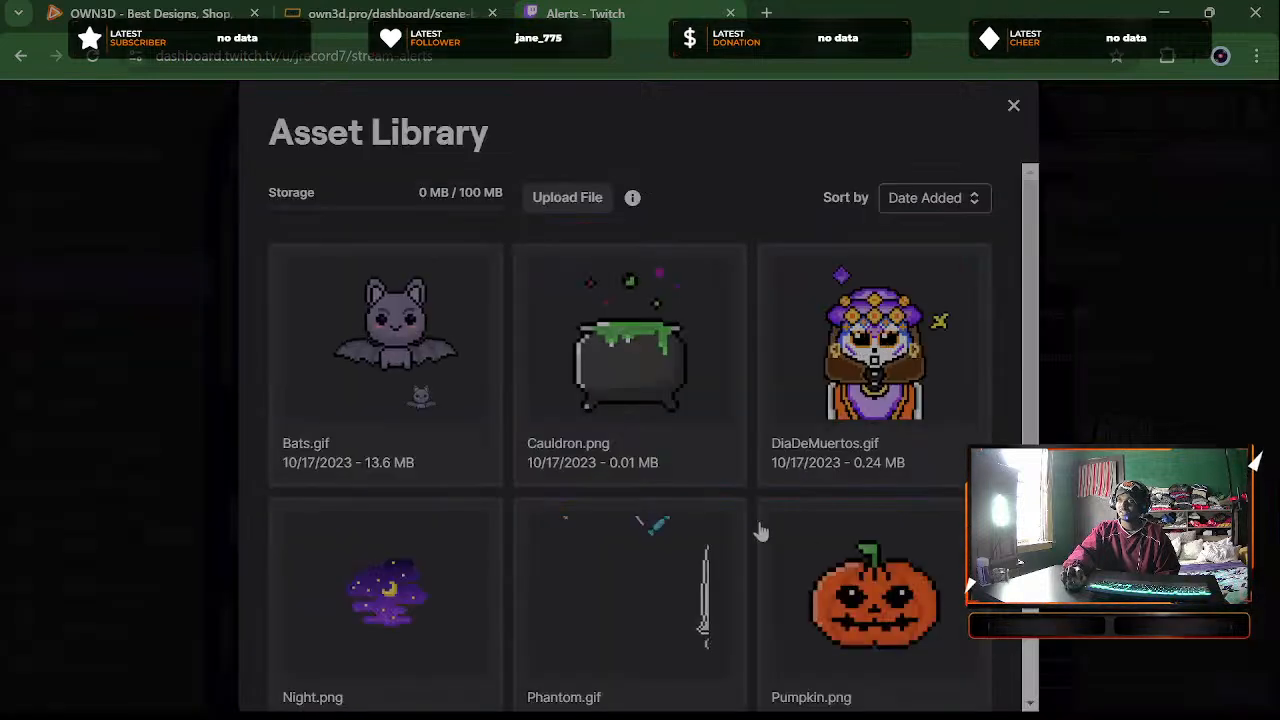
pyautogui.scroll(-1, 1018, 338)
pyautogui.scroll(-2, 1018, 338)
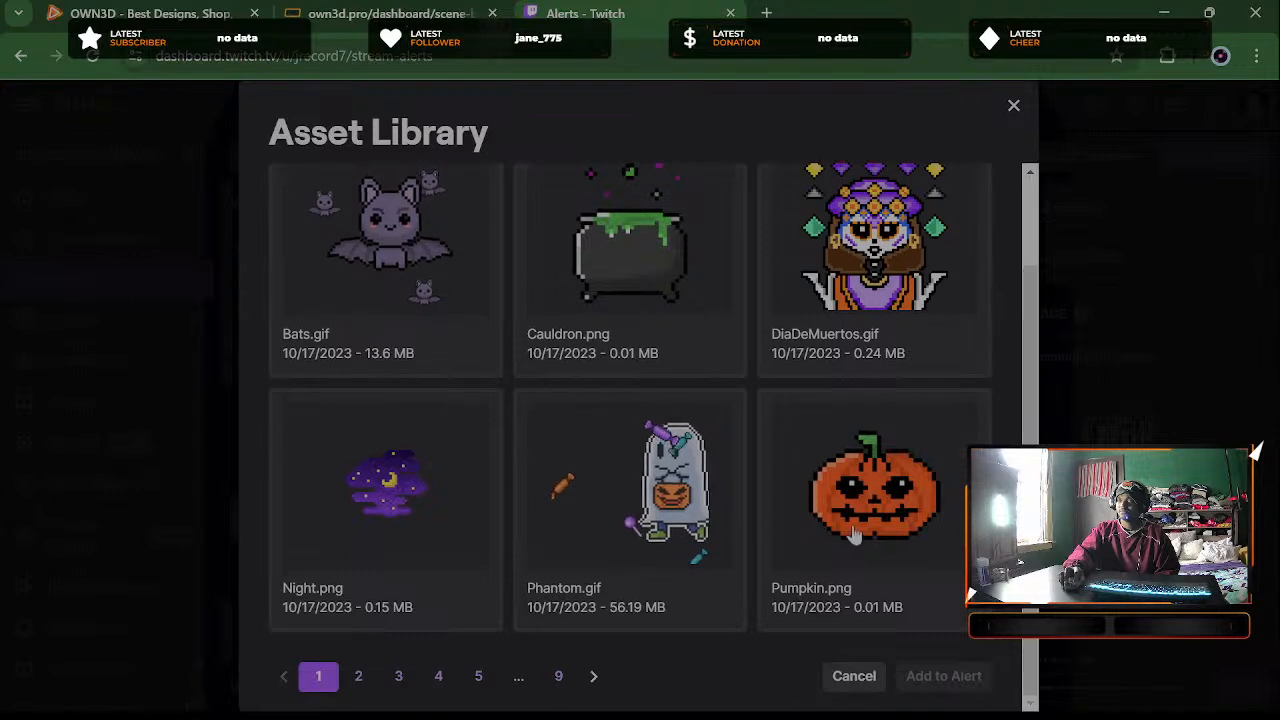
pyautogui.click(358, 677)
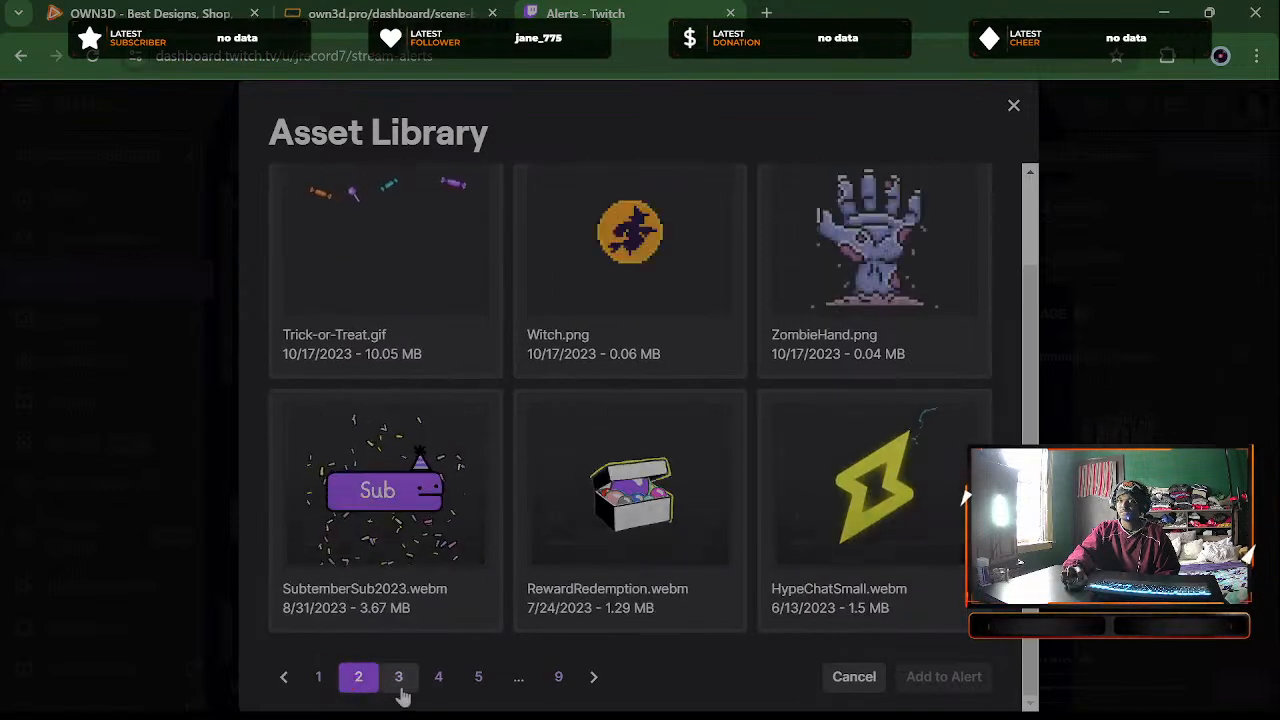
pyautogui.click(399, 680)
pyautogui.click(436, 680)
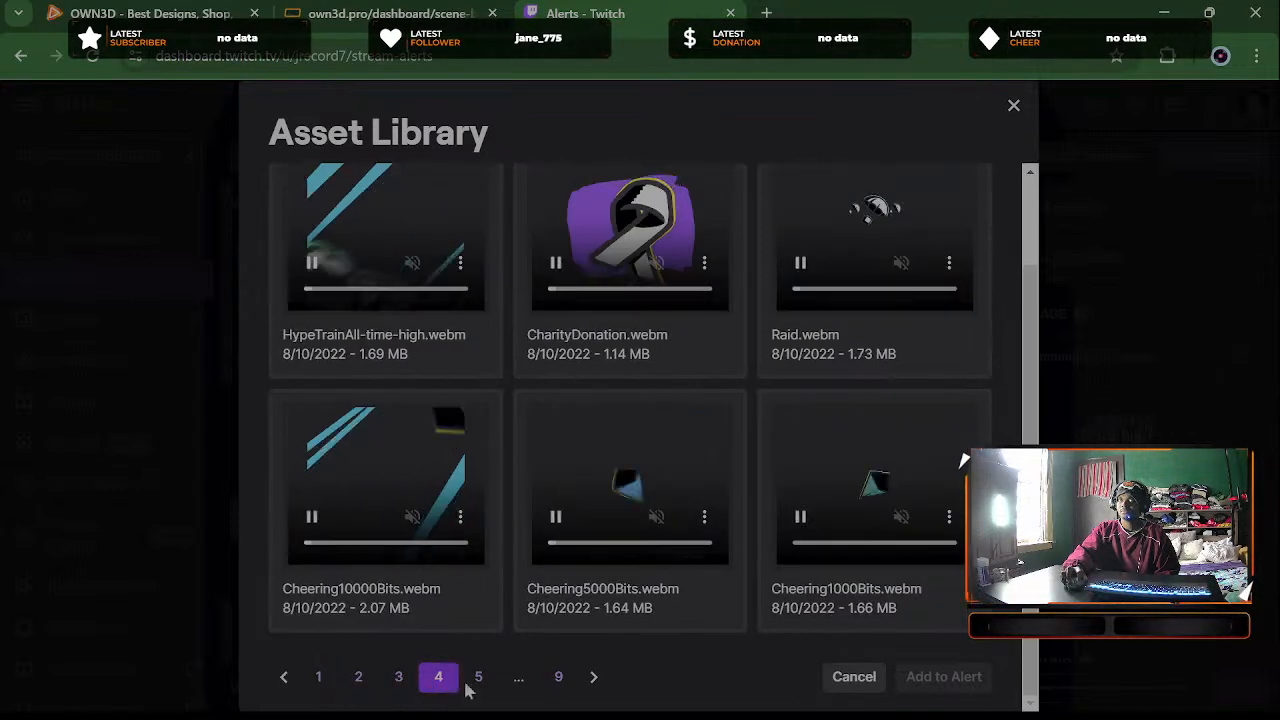
pyautogui.click(483, 682)
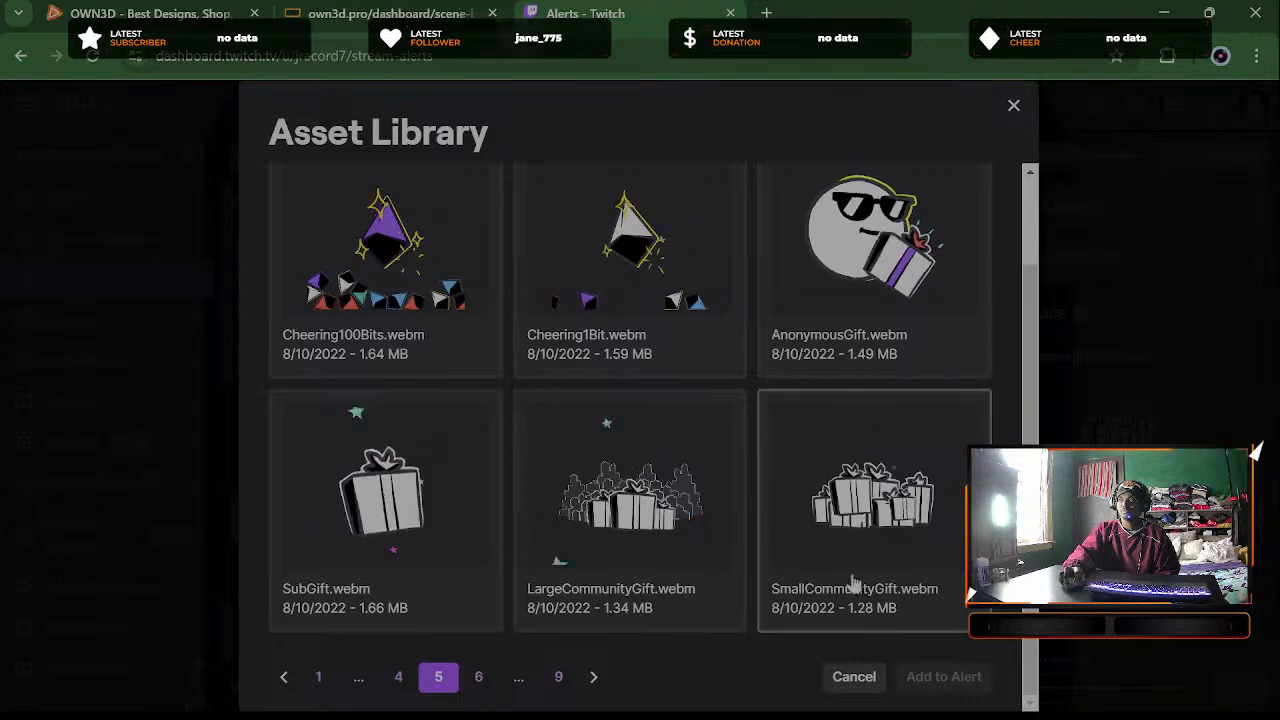
pyautogui.click(878, 495)
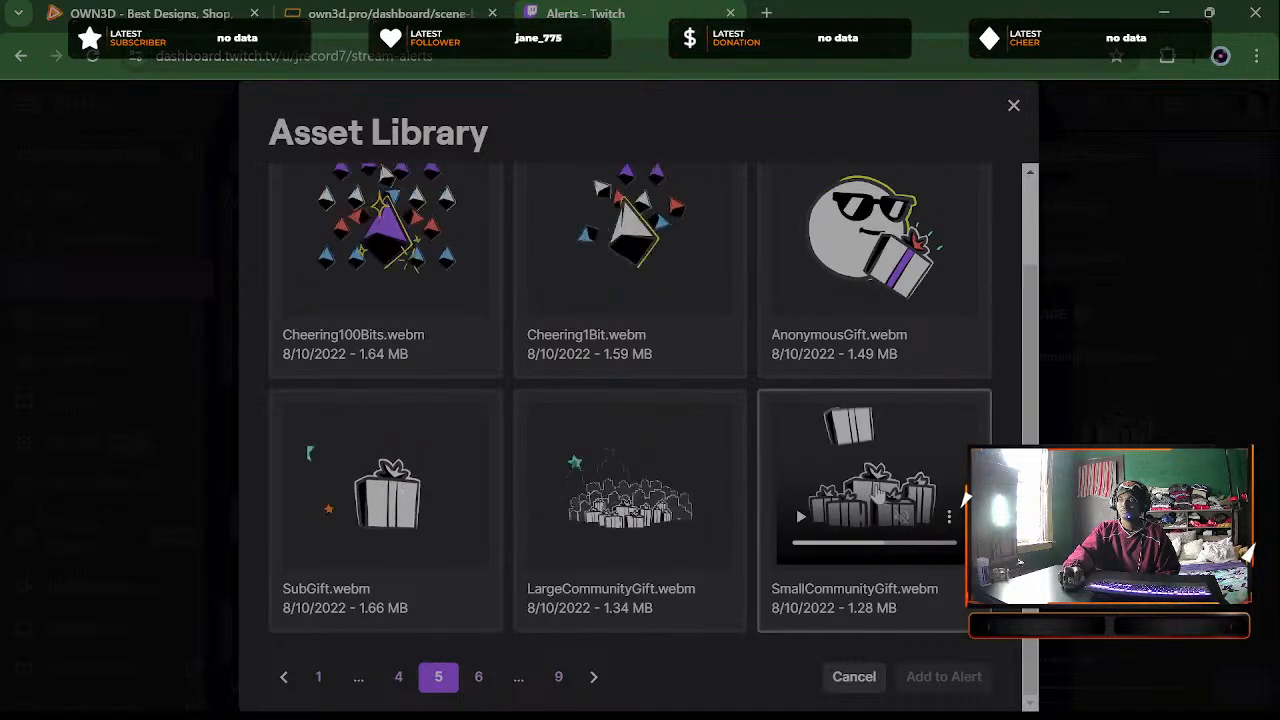
pyautogui.click(822, 598)
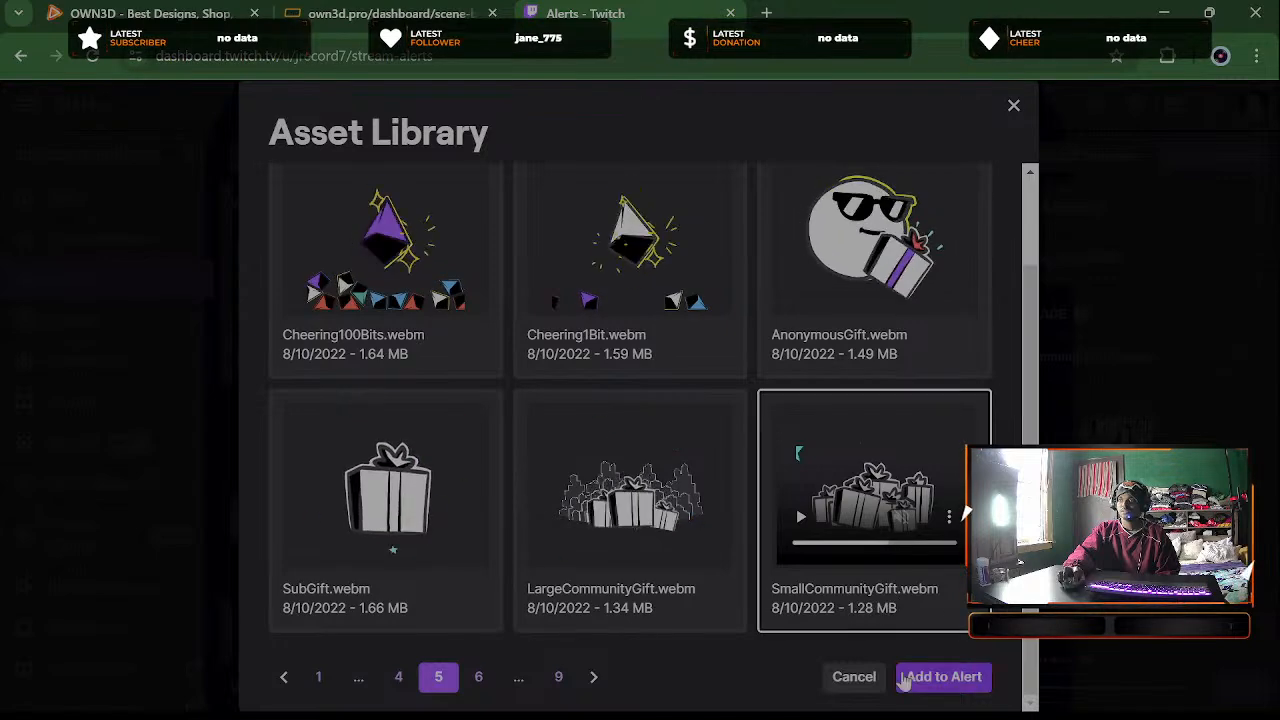
pyautogui.click(944, 677)
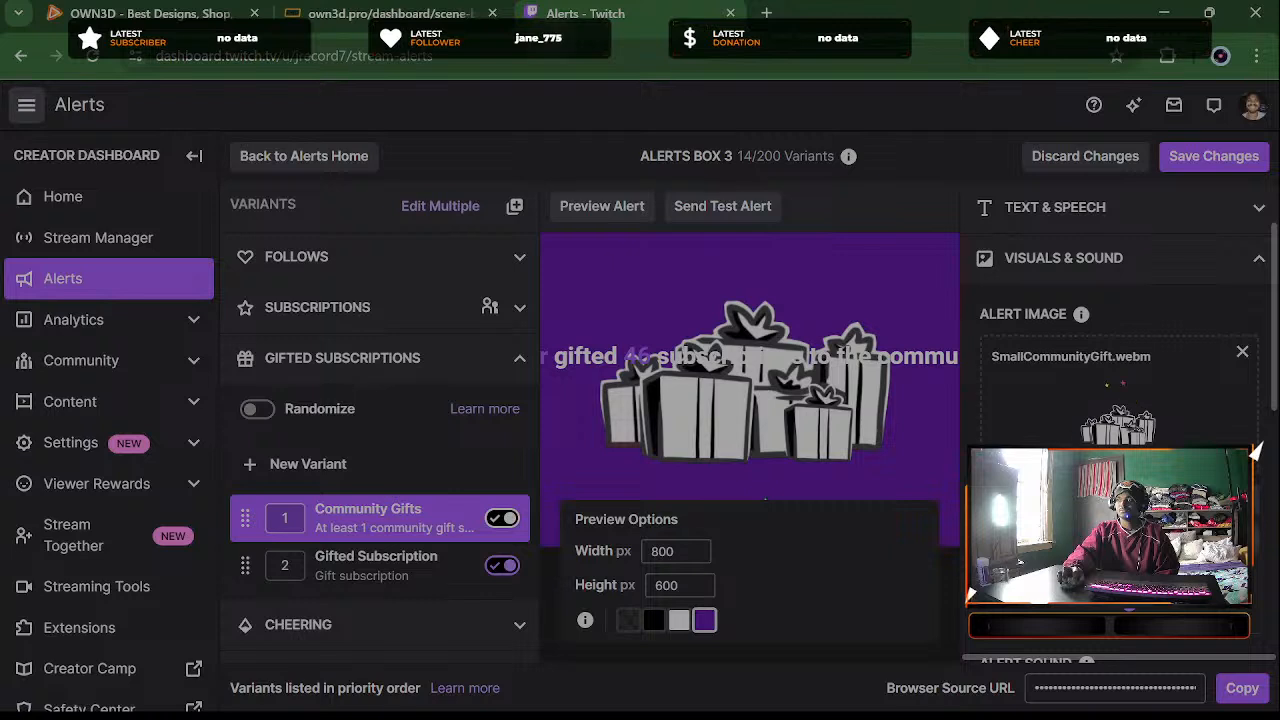
# Review the alert image's scale and volume, and browse the sound library without choosing a different sound
pyautogui.scroll(-1, 1119, 400)
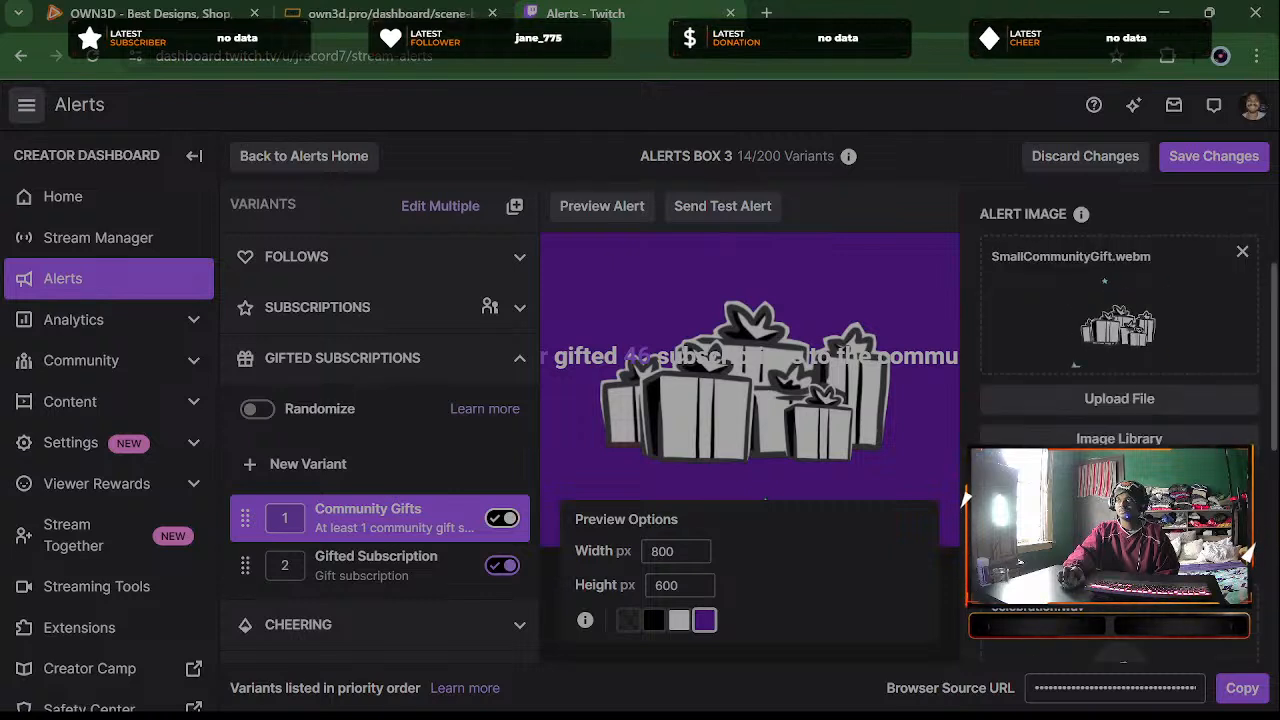
pyautogui.scroll(-2, 1119, 350)
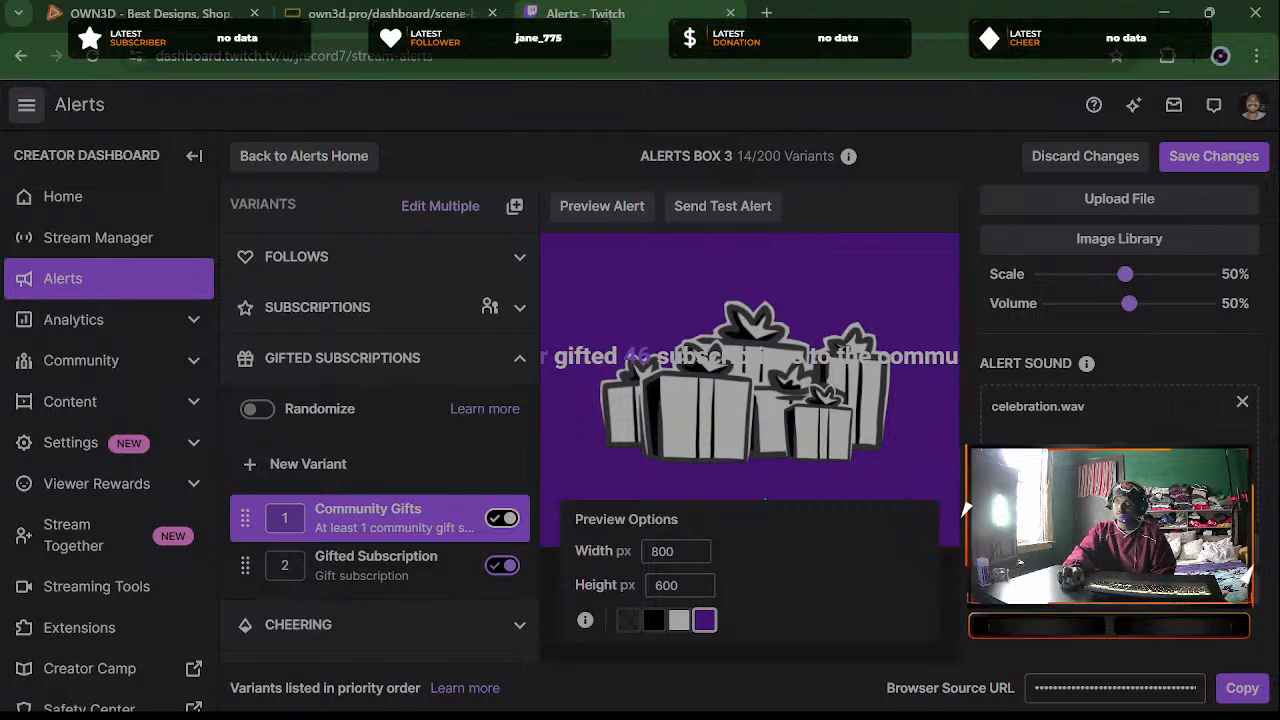
pyautogui.click(1119, 490)
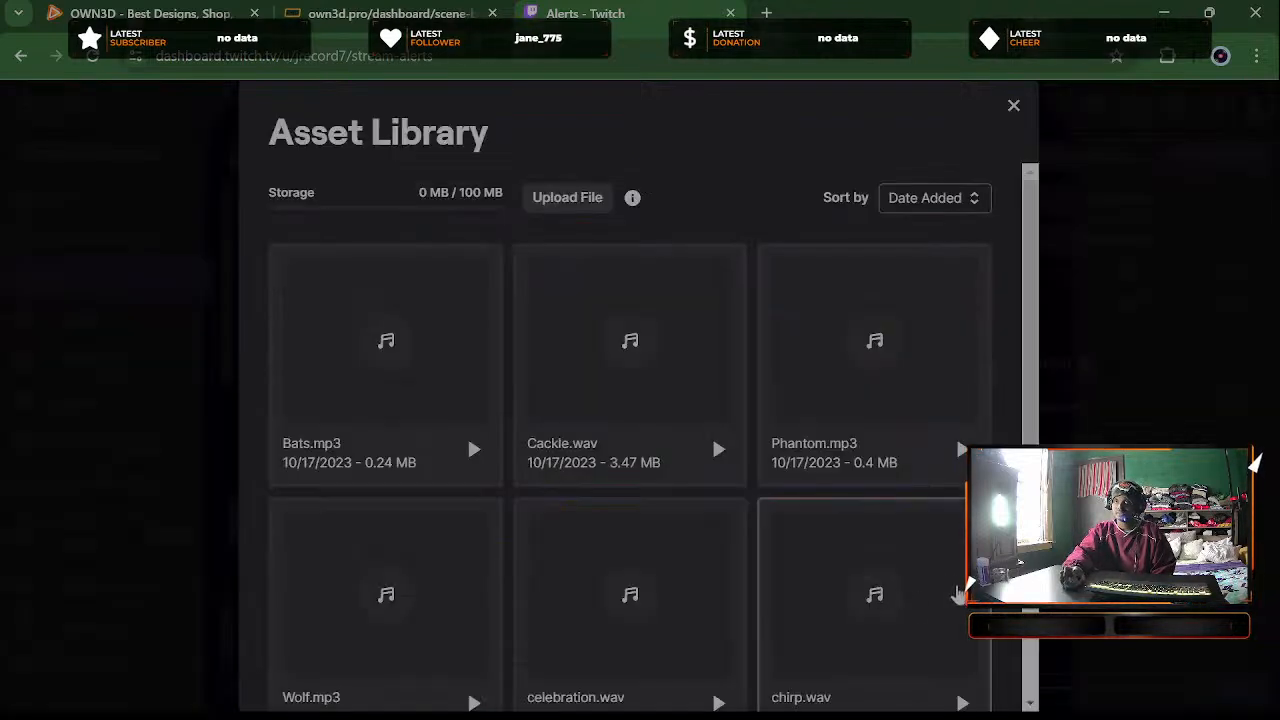
pyautogui.scroll(-1, 1007, 347)
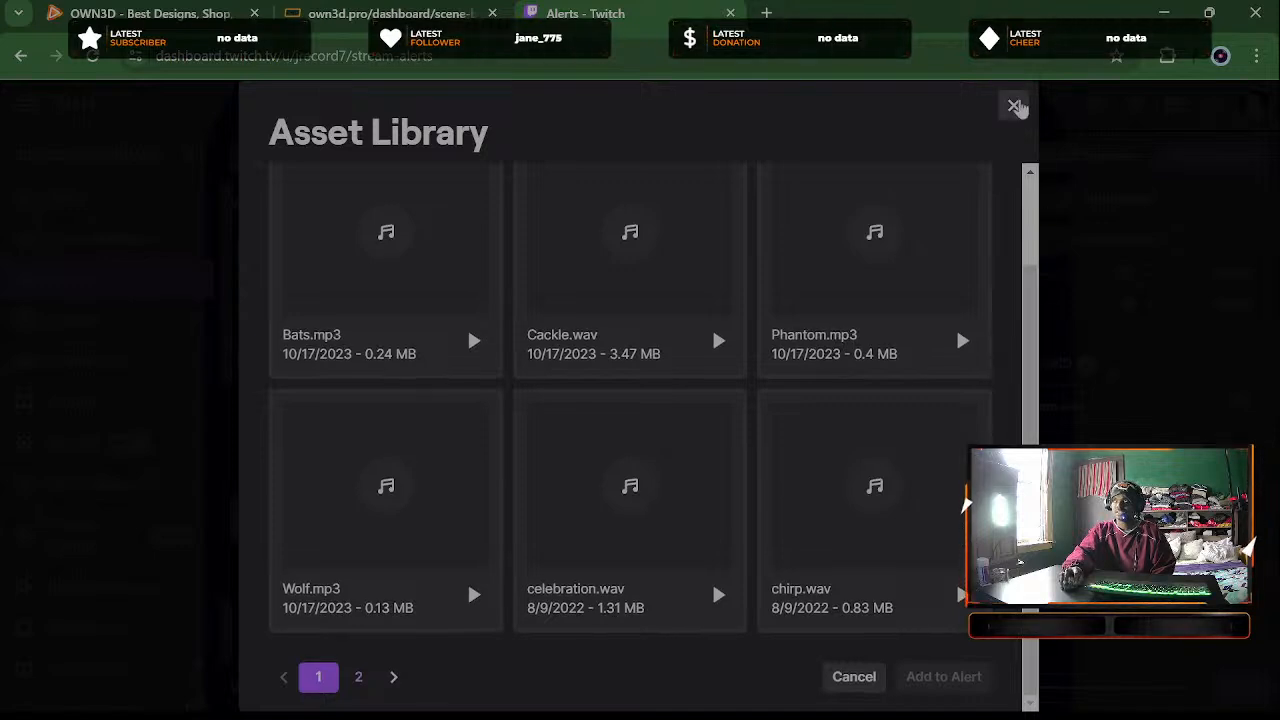
pyautogui.click(1014, 105)
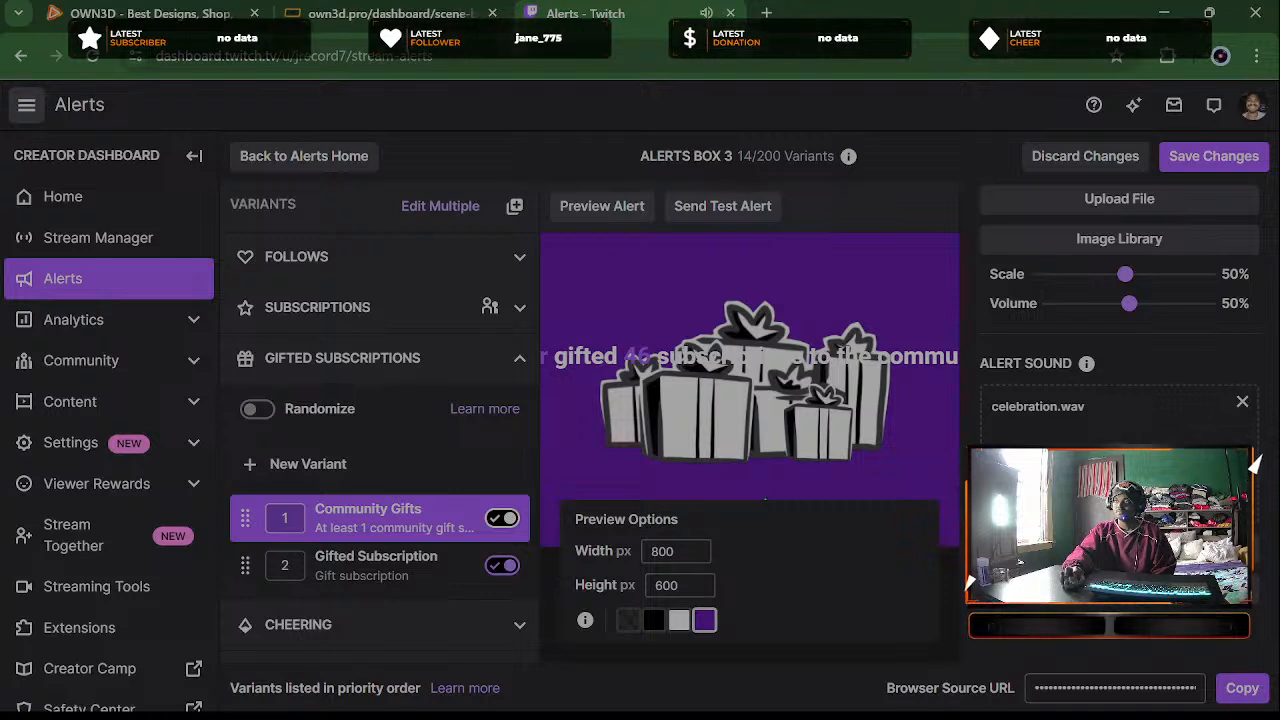
# Review the alert sound's volume and file guidelines, and collapse the visuals and sound settings
pyautogui.scroll(-5, 1119, 420)
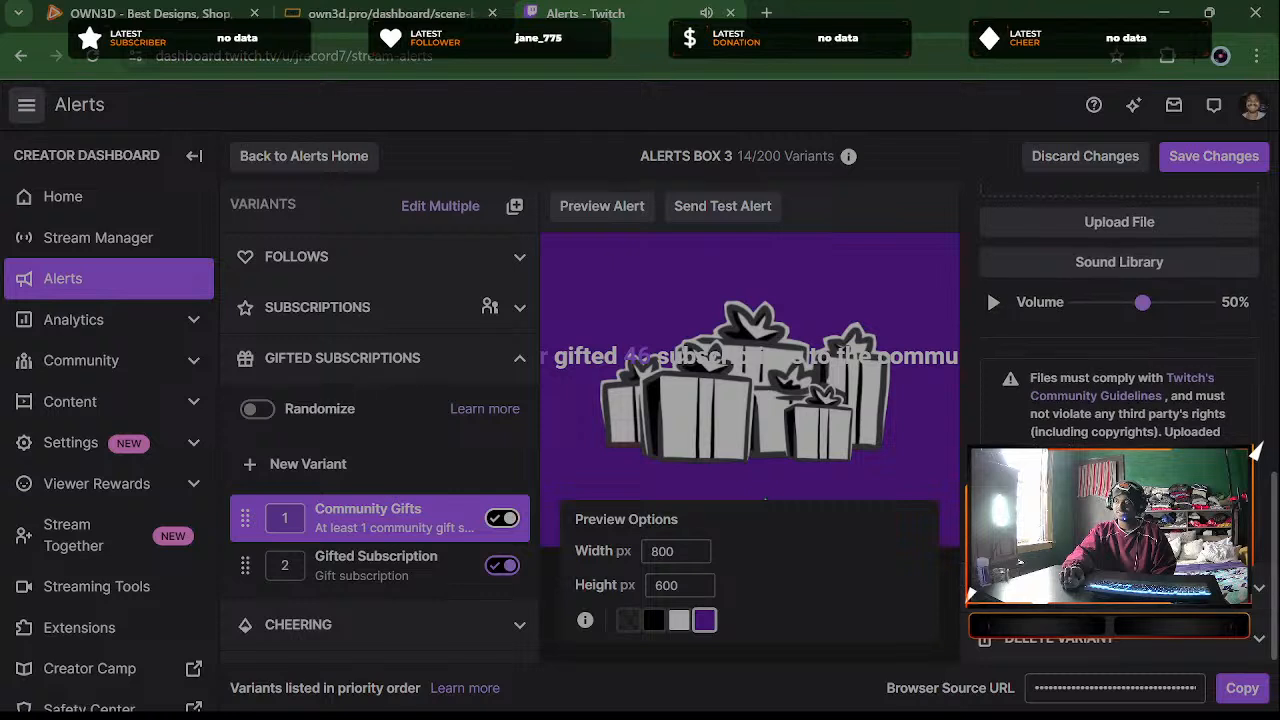
pyautogui.scroll(8, 1119, 400)
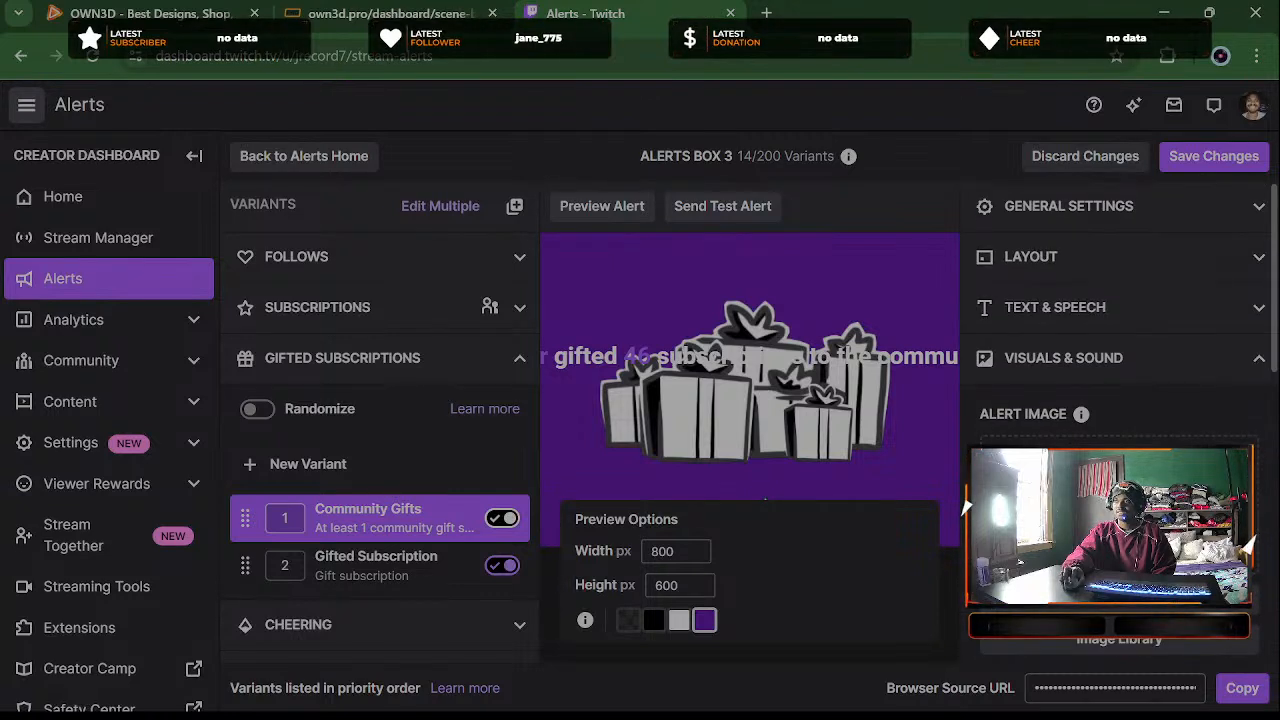
pyautogui.scroll(-3, 1093, 343)
pyautogui.scroll(3, 1093, 343)
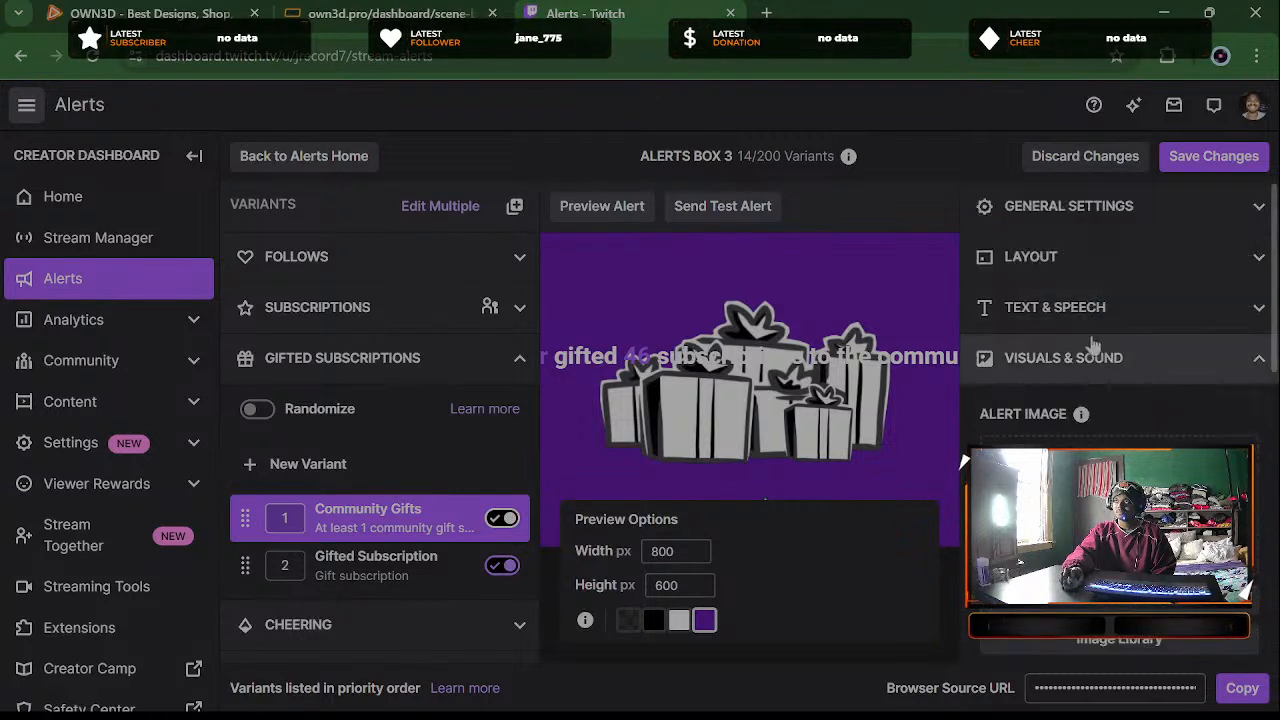
pyautogui.click(1135, 358)
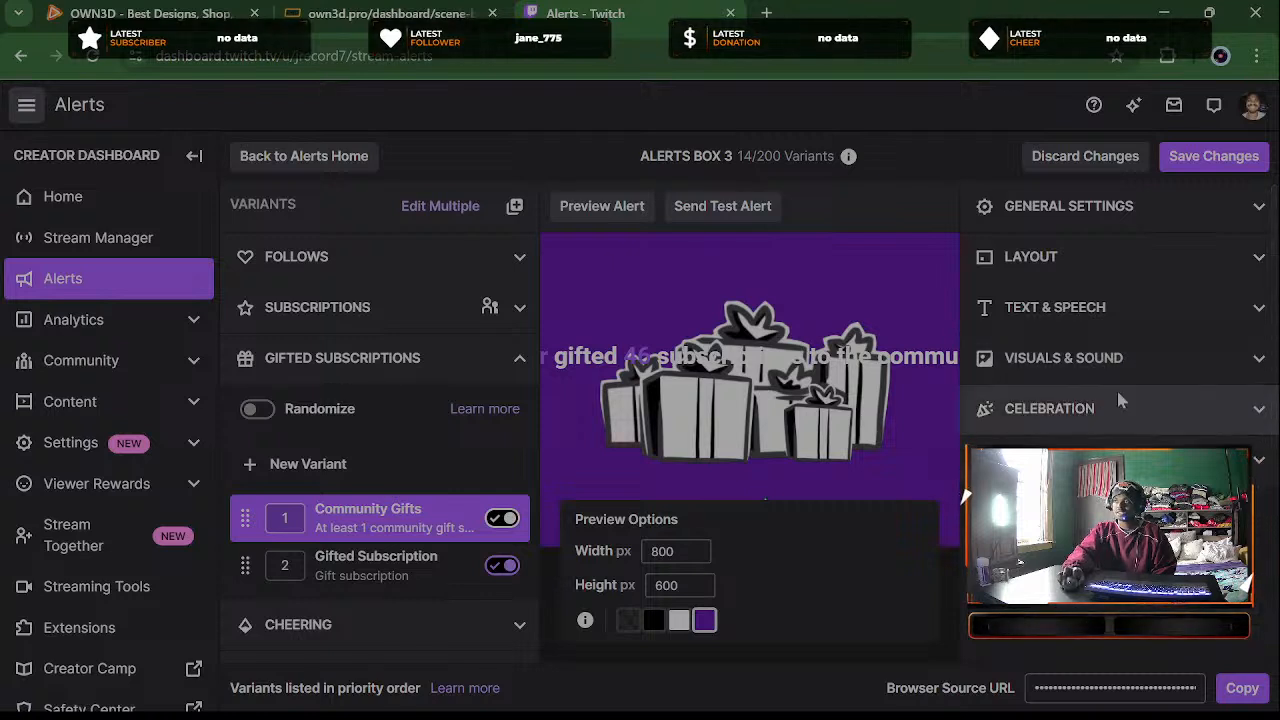
# Review the Community Gifts alert's celebration effects, intensity and area options, and collapse the section
pyautogui.click(1063, 415)
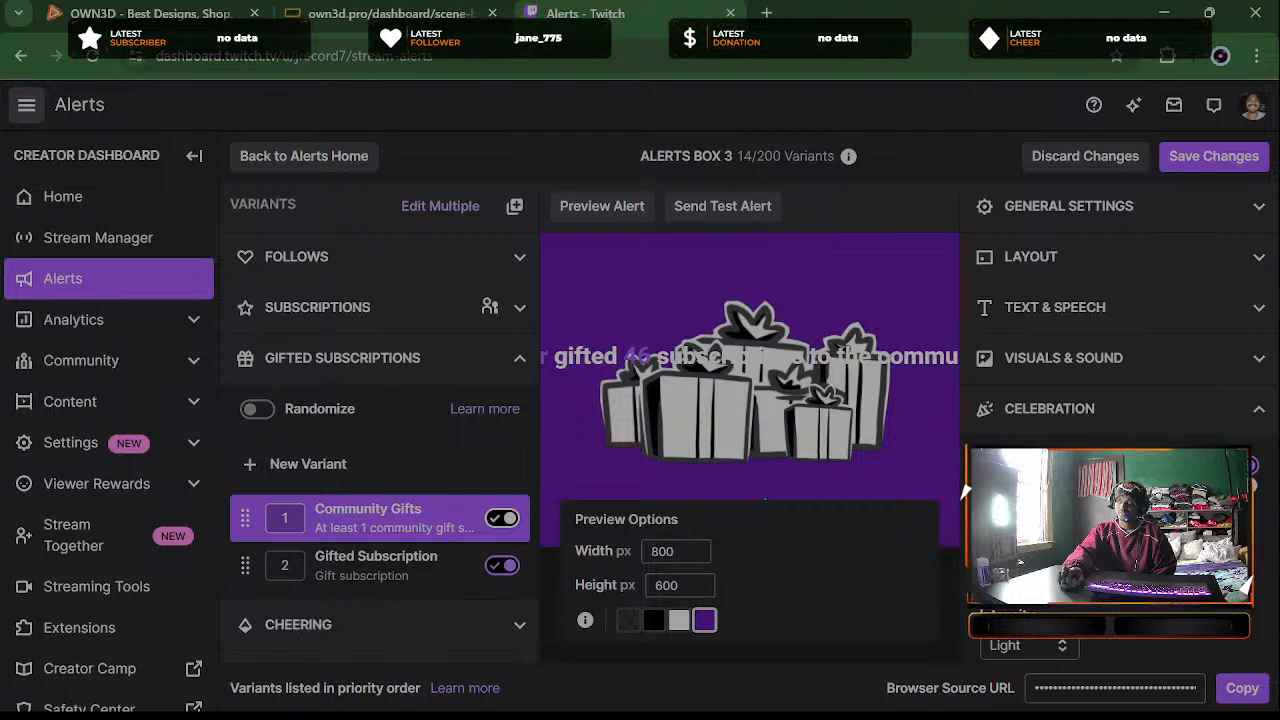
pyautogui.scroll(-3, 1100, 420)
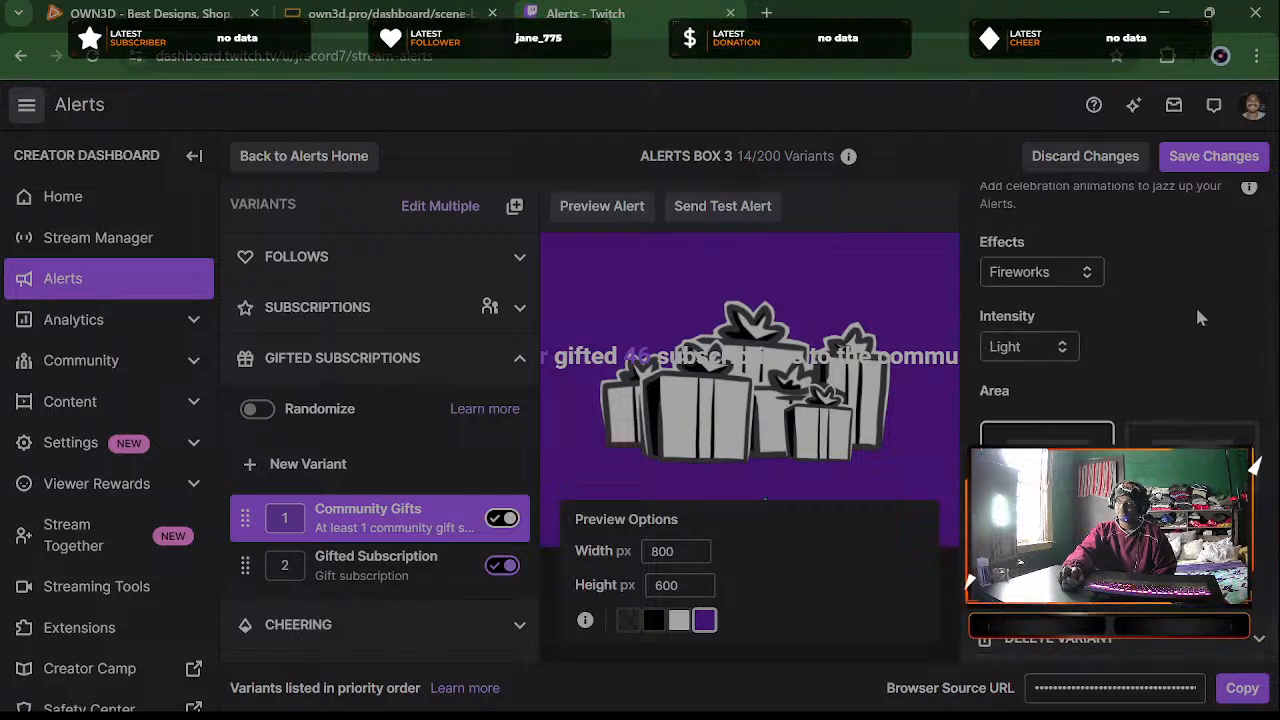
pyautogui.scroll(2, 1217, 315)
pyautogui.scroll(2, 1150, 345)
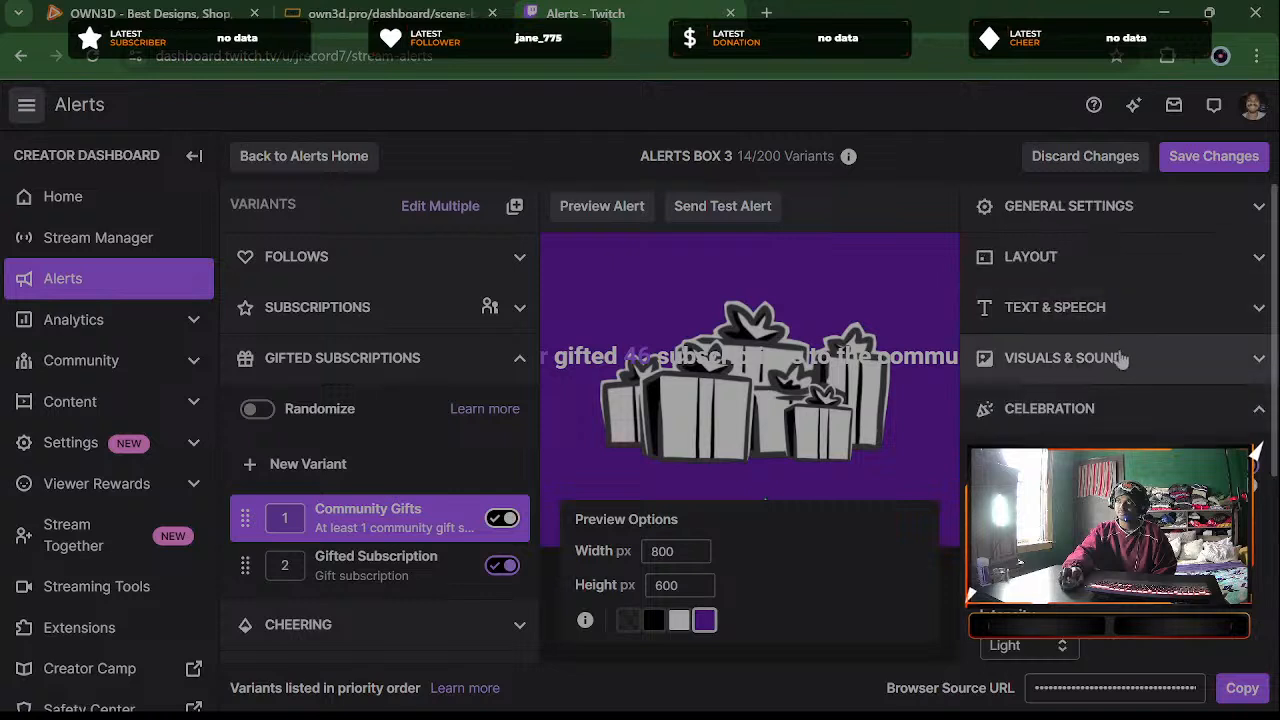
pyautogui.click(1082, 428)
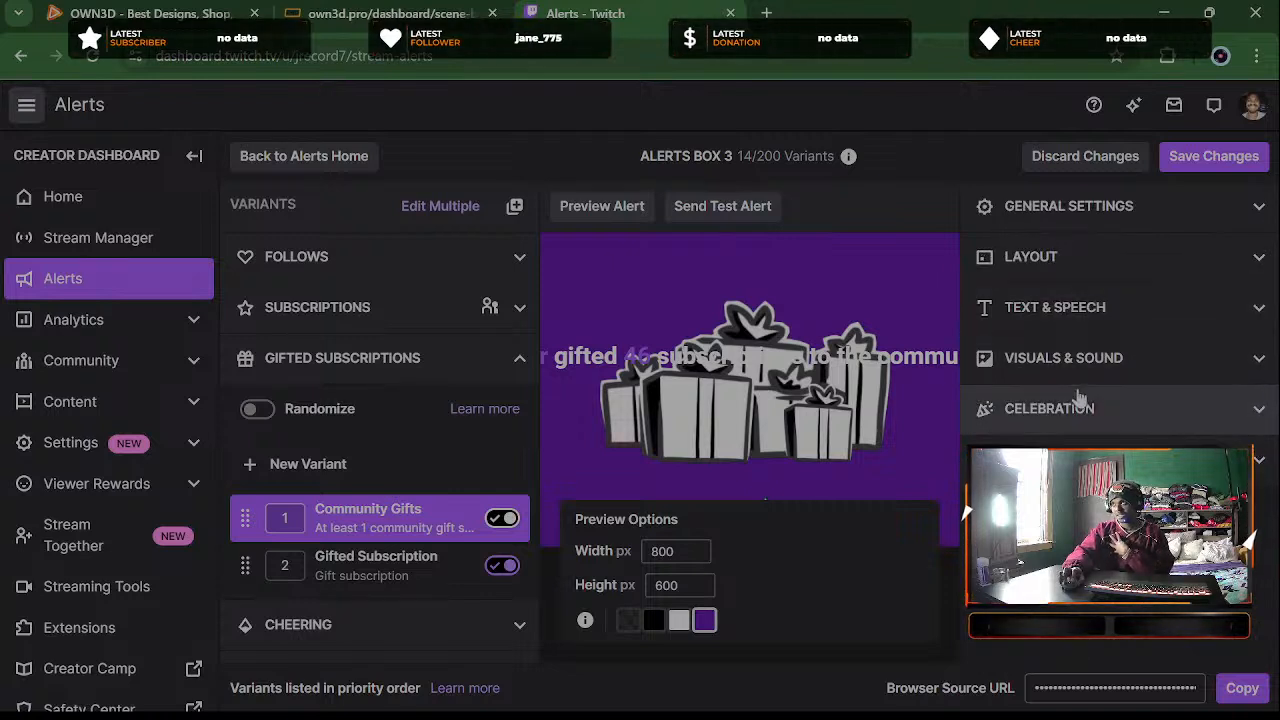
# Save the Community Gifts variant's changes and send a test alert
pyautogui.click(1220, 168)
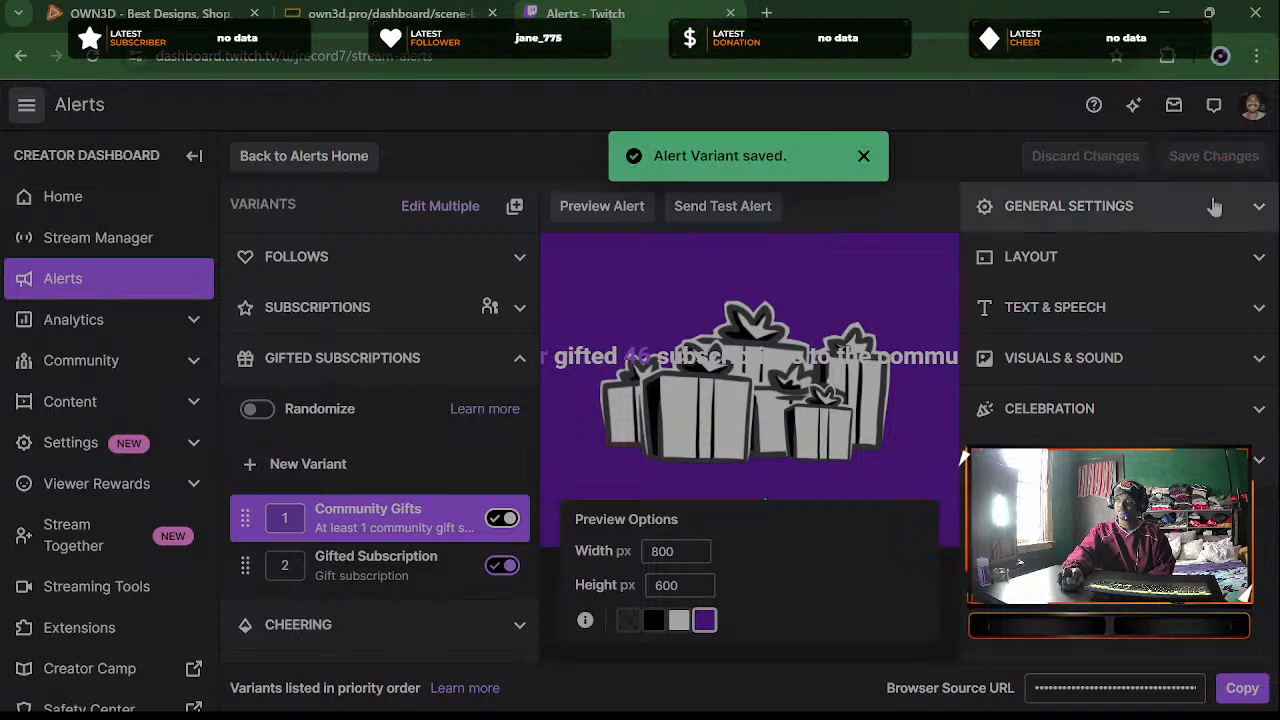
pyautogui.click(762, 208)
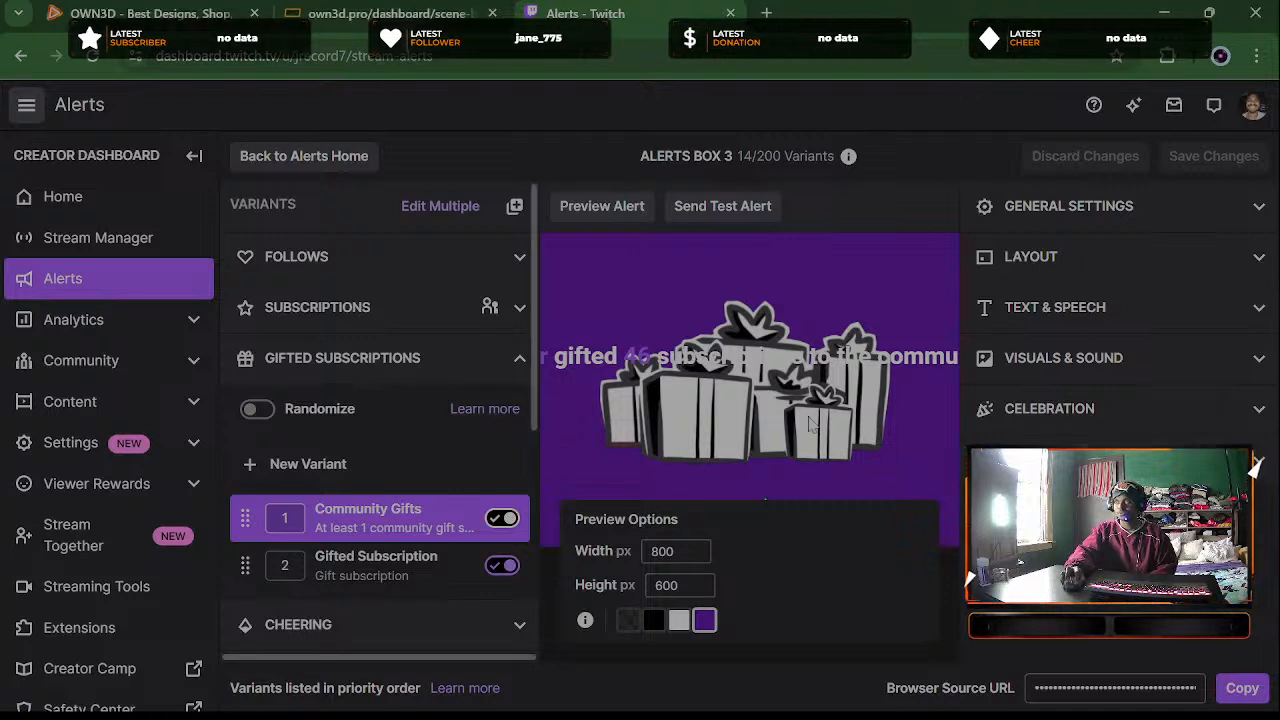
pyautogui.click(1228, 206)
pyautogui.click(1210, 207)
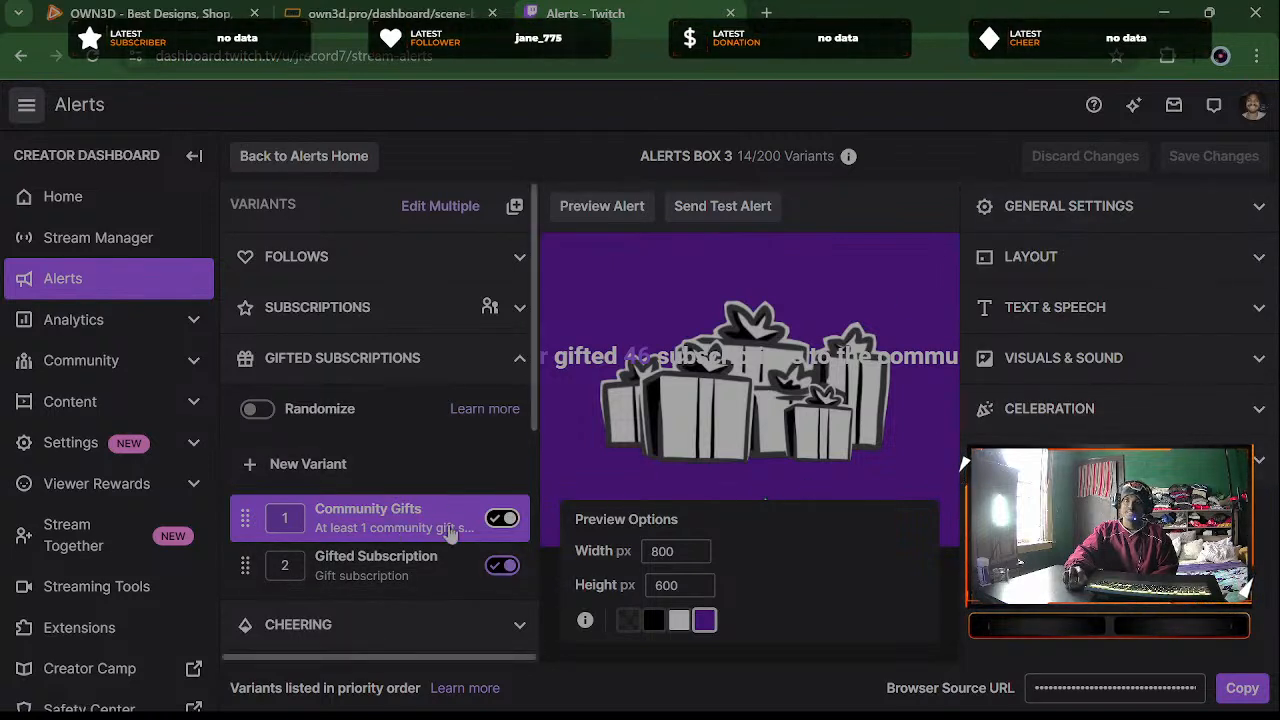
# Preview the Gifted Subscription and Community Gifts alert variants, and close the gifted subscriptions group
pyautogui.click(419, 572)
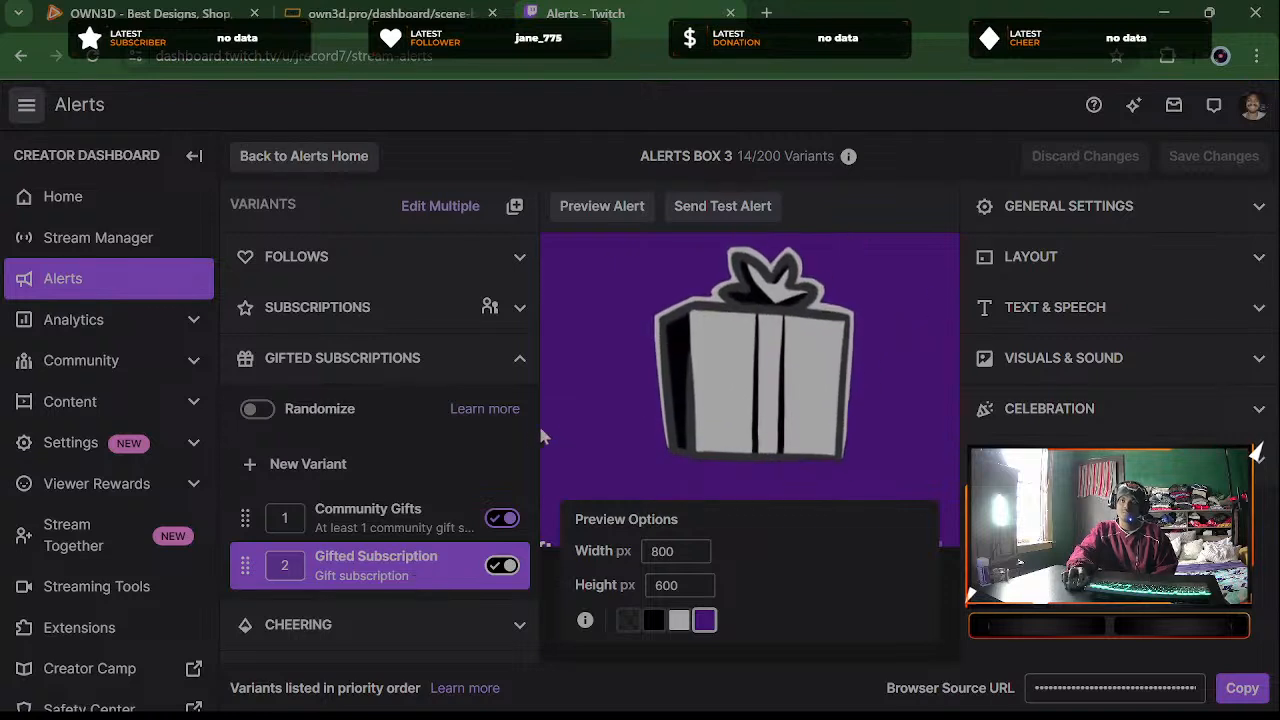
pyautogui.click(355, 527)
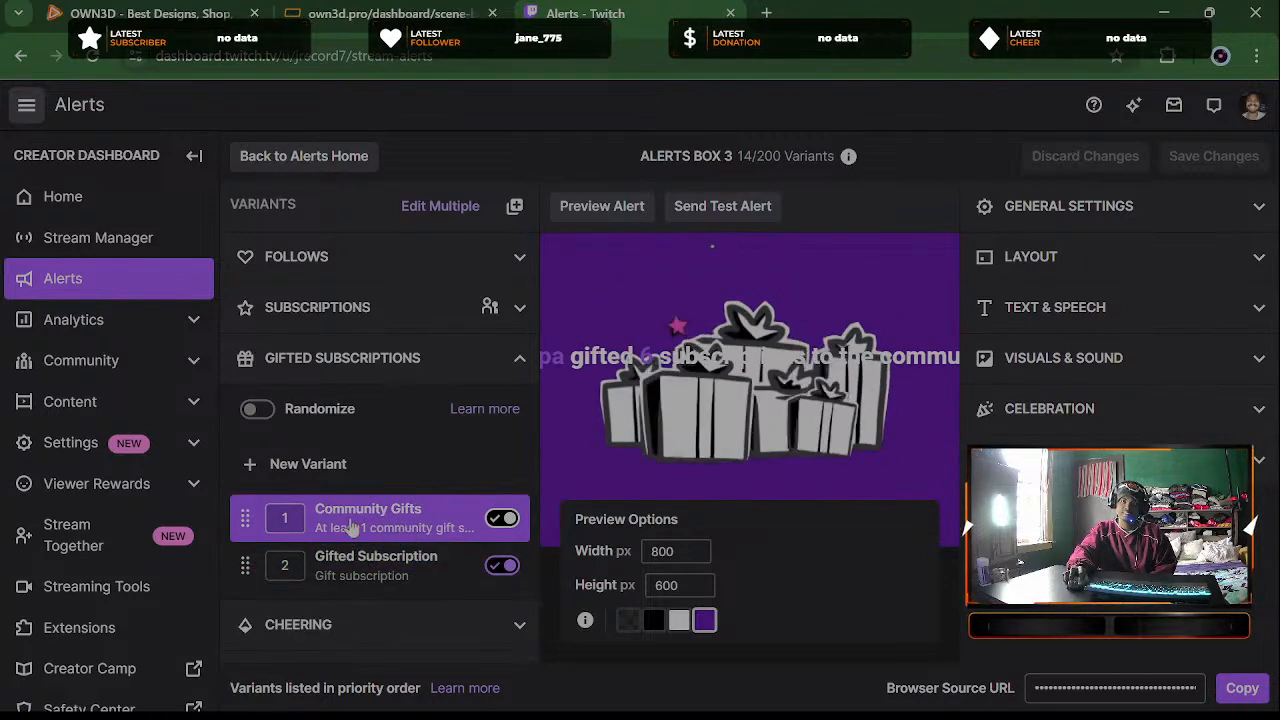
pyautogui.click(500, 373)
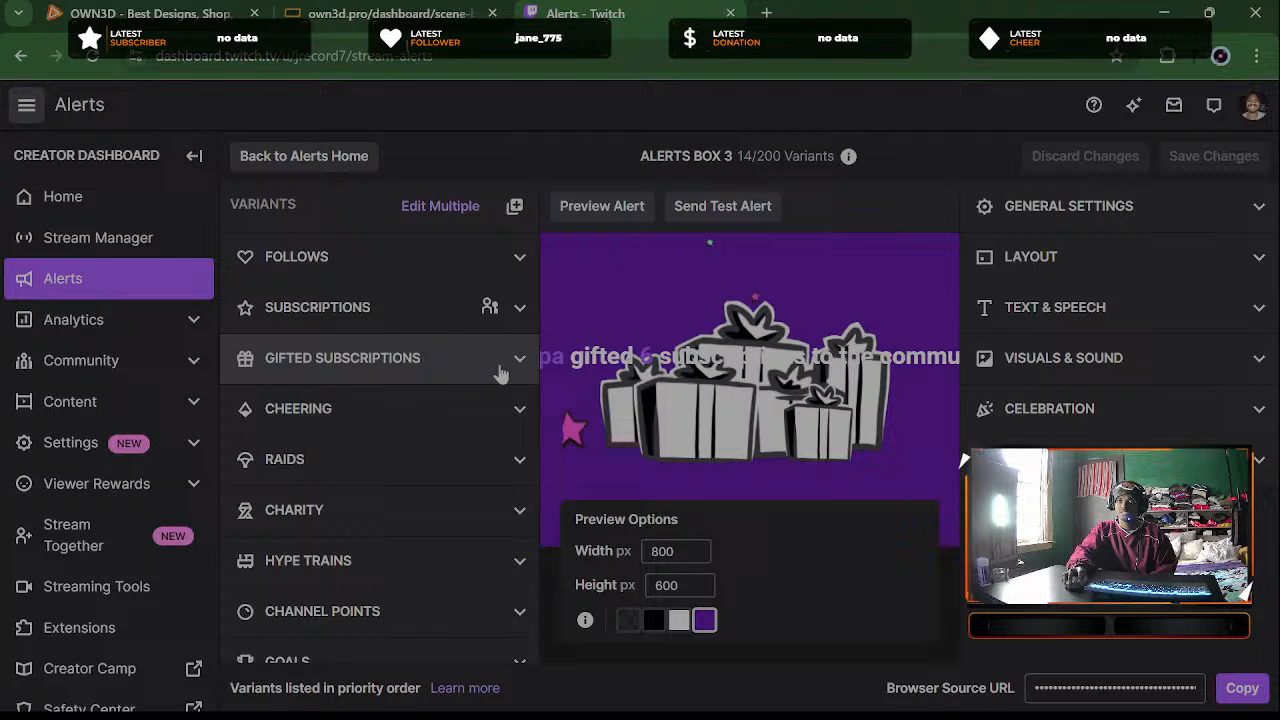
# Open the Cheering of Any Amount variant and look through its general settings and layout options
pyautogui.click(434, 418)
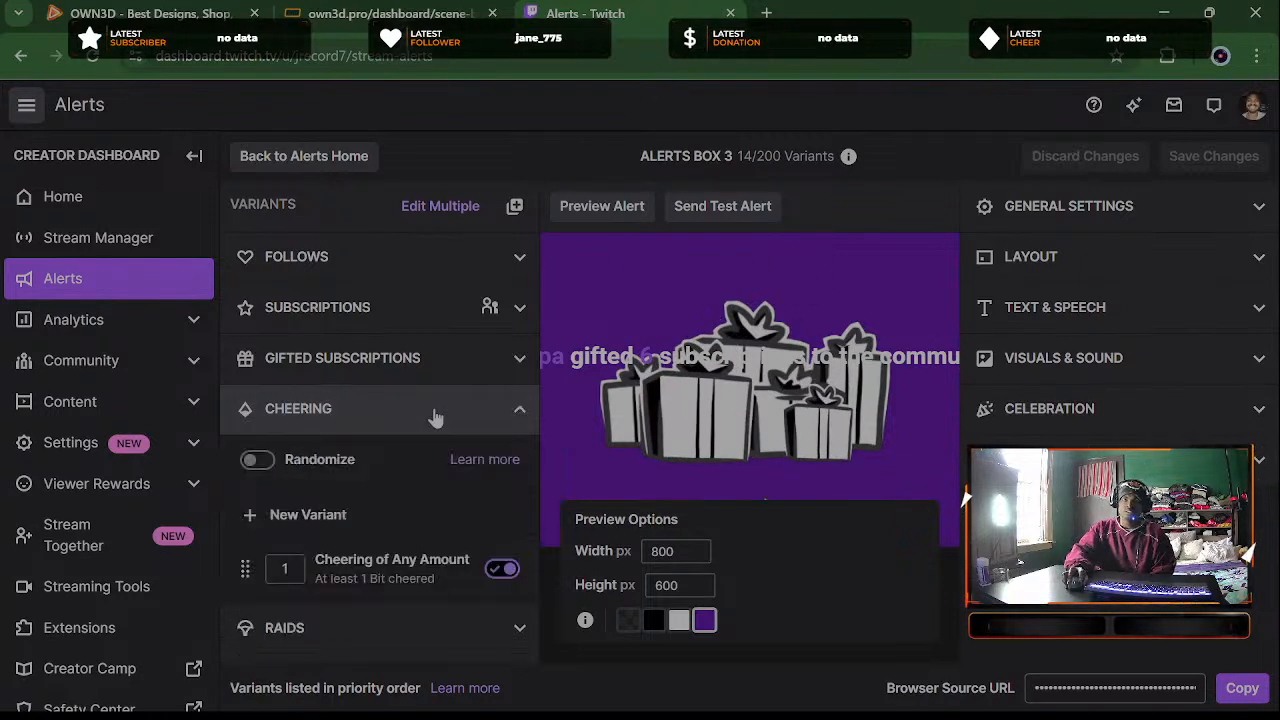
pyautogui.click(383, 593)
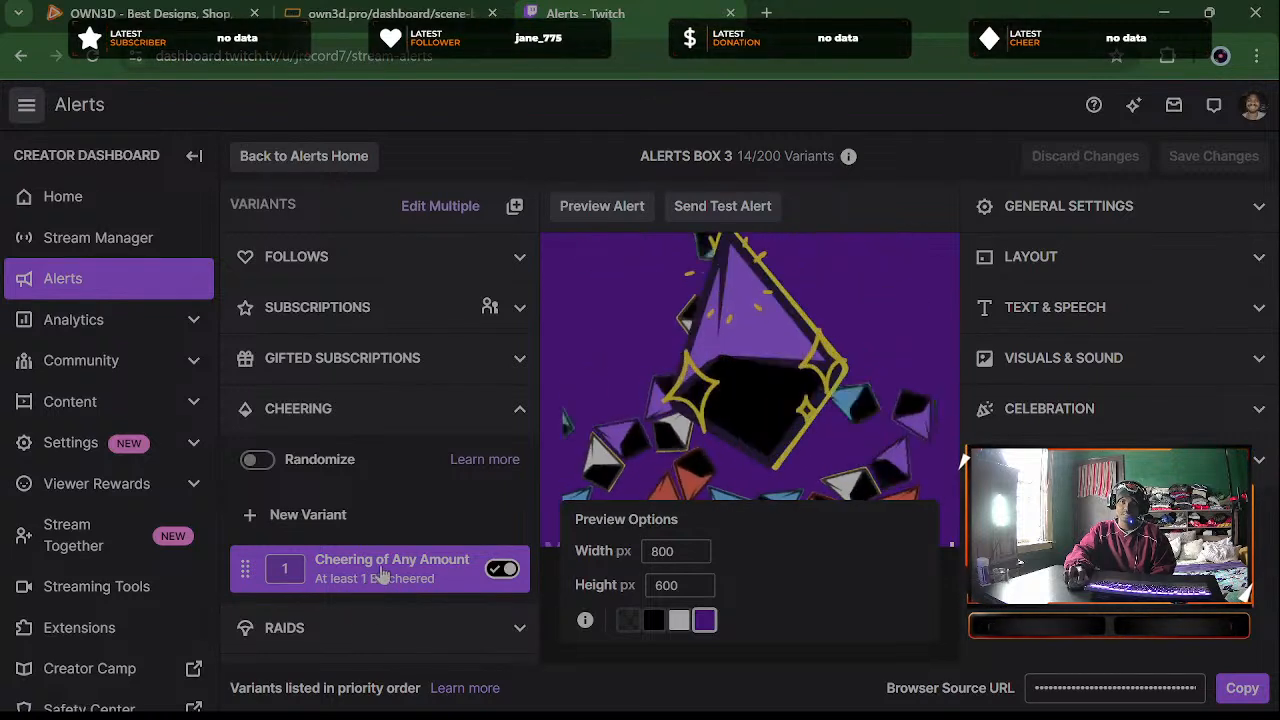
pyautogui.click(1134, 259)
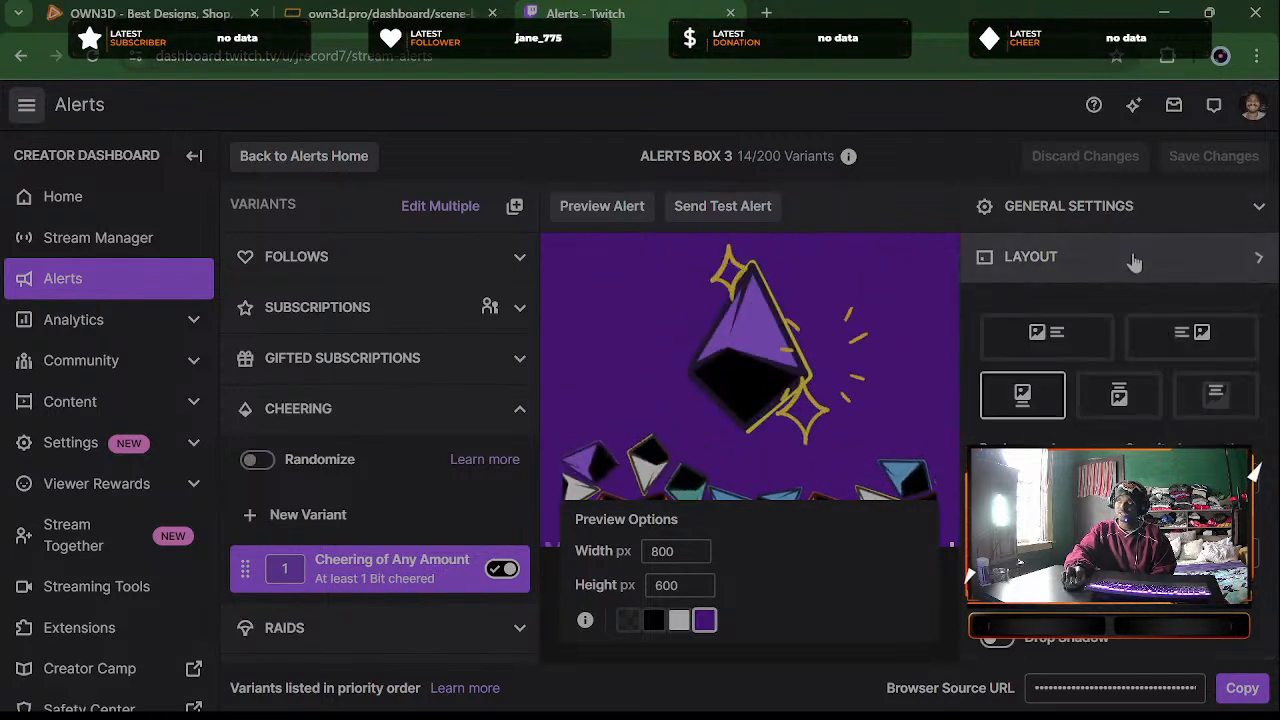
pyautogui.click(1138, 229)
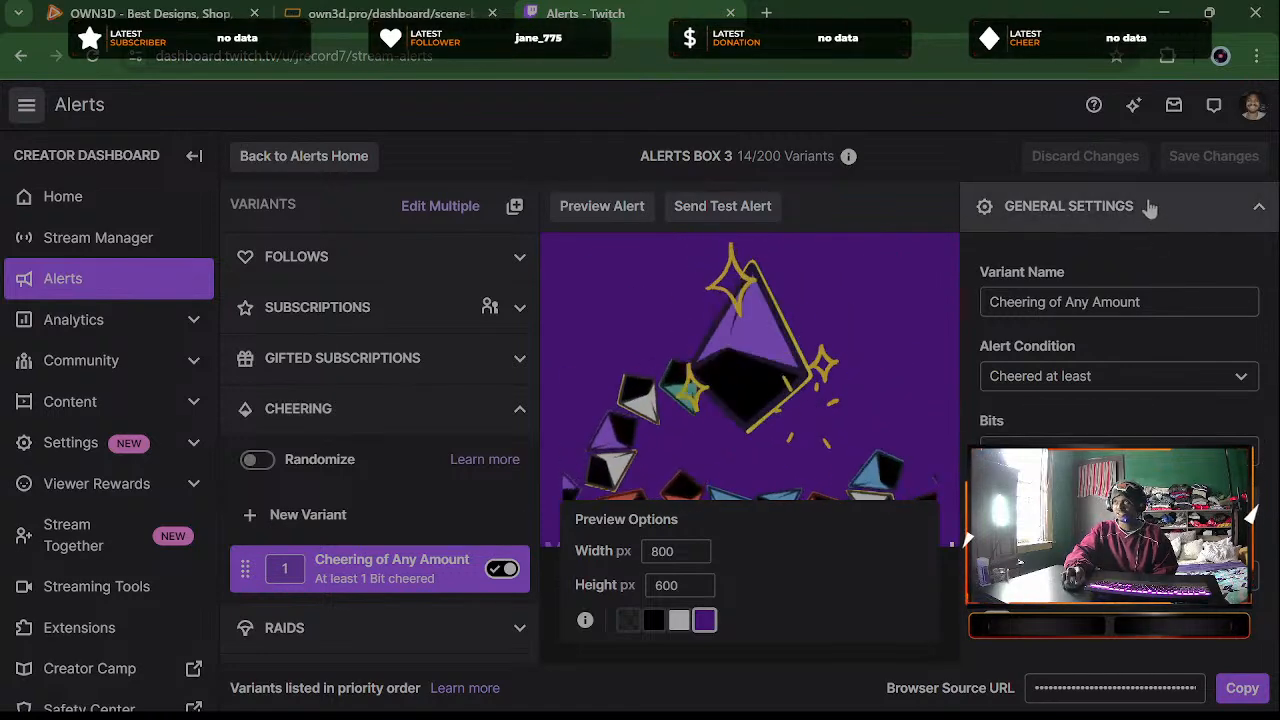
pyautogui.scroll(-10, 1156, 243)
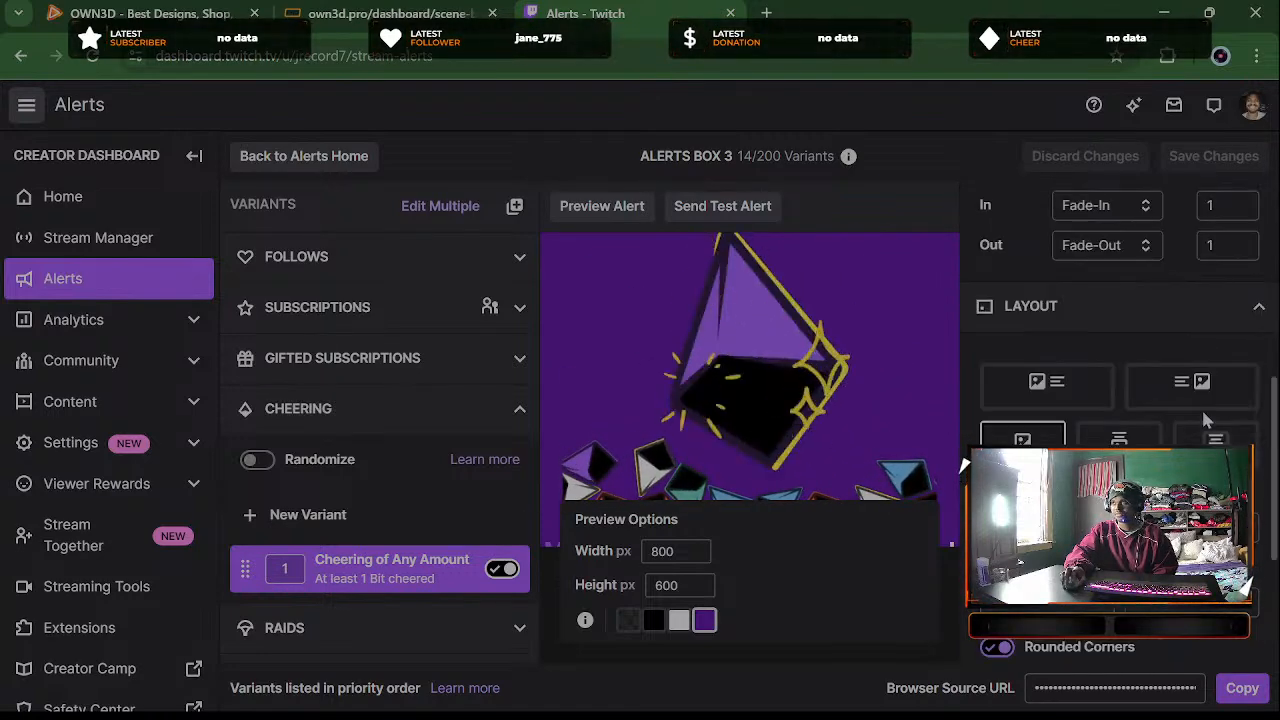
pyautogui.scroll(-3, 1205, 420)
pyautogui.scroll(10, 1204, 408)
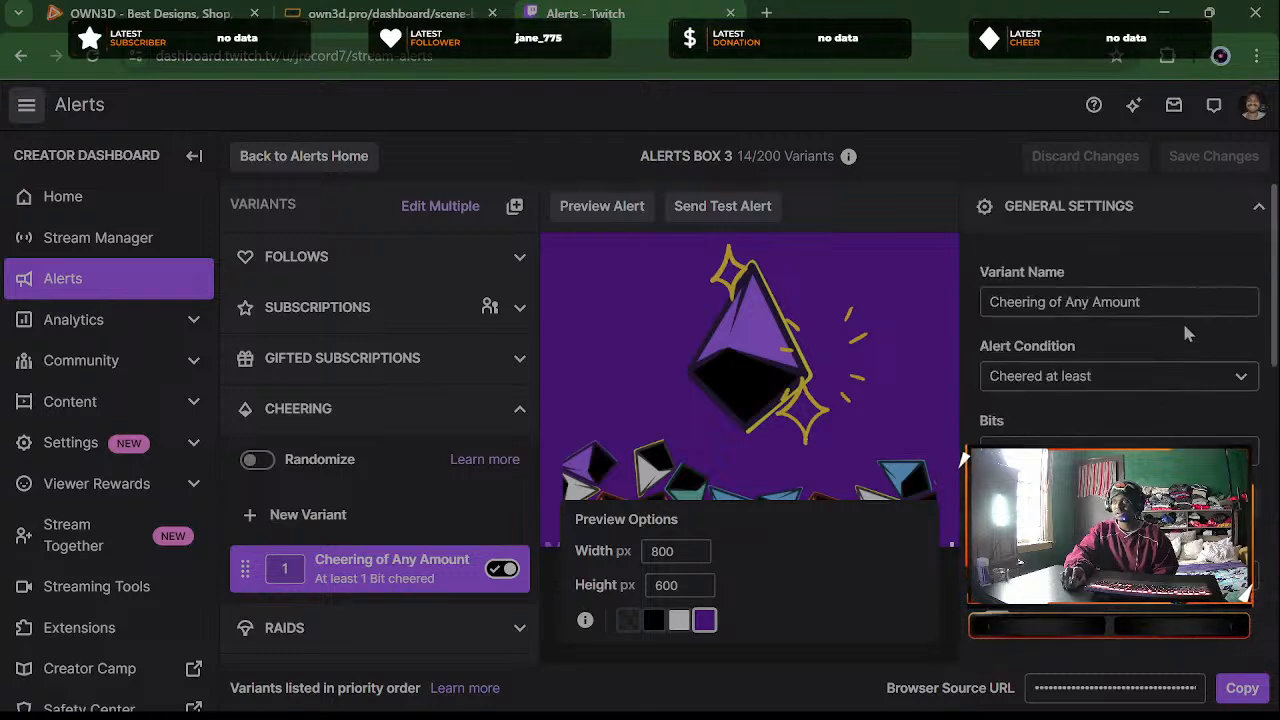
# Examine the cheering alert's layout options and its bits and duration settings
pyautogui.click(1155, 206)
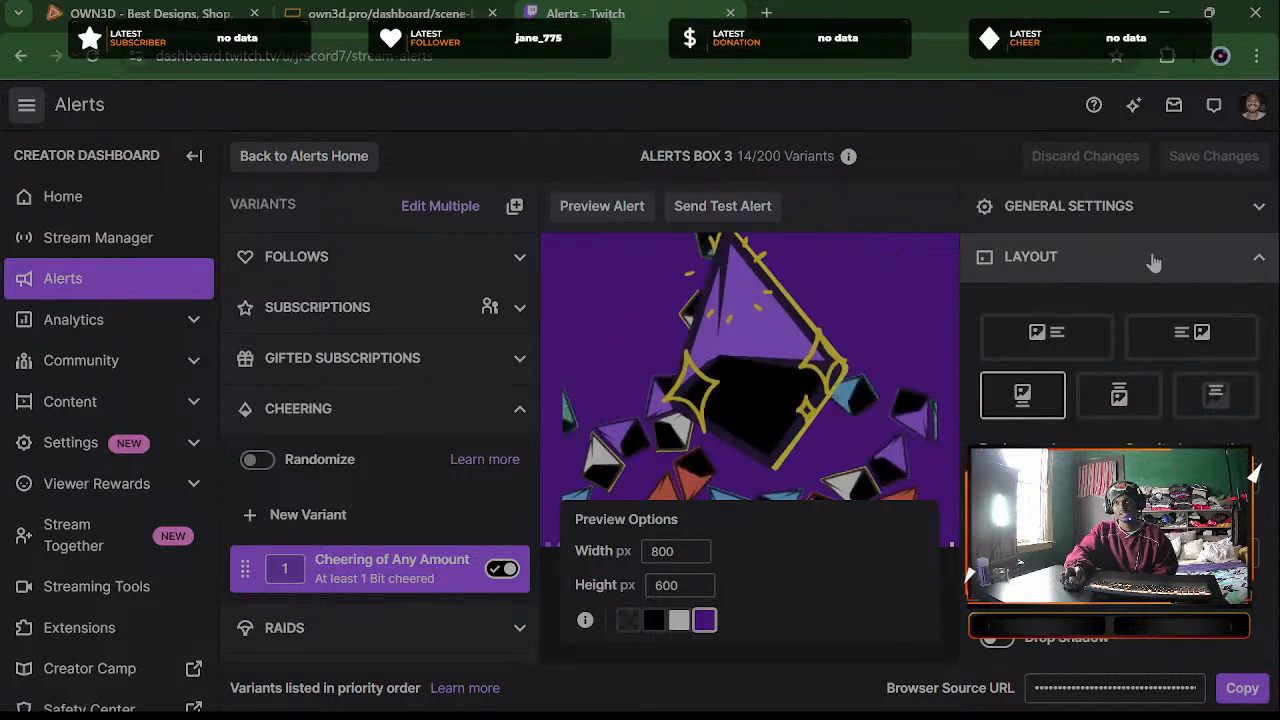
pyautogui.scroll(-1, 1155, 262)
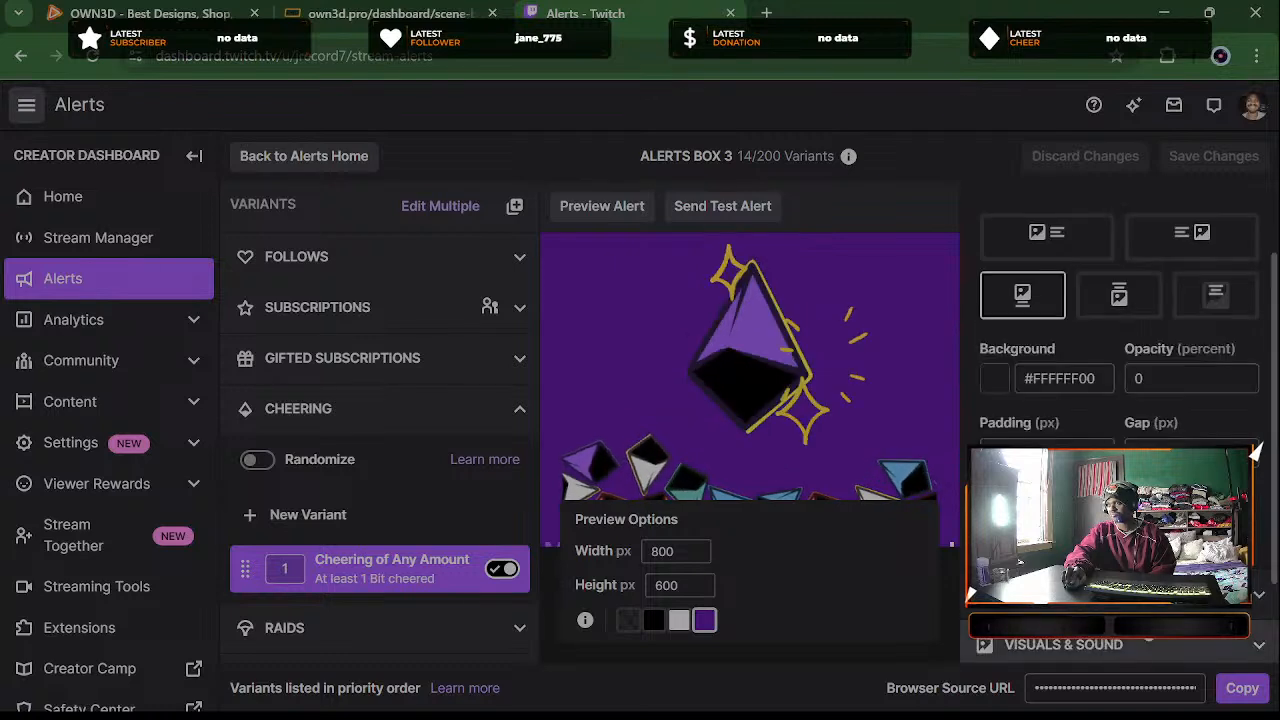
pyautogui.scroll(-1, 1255, 452)
pyautogui.scroll(3, 1250, 500)
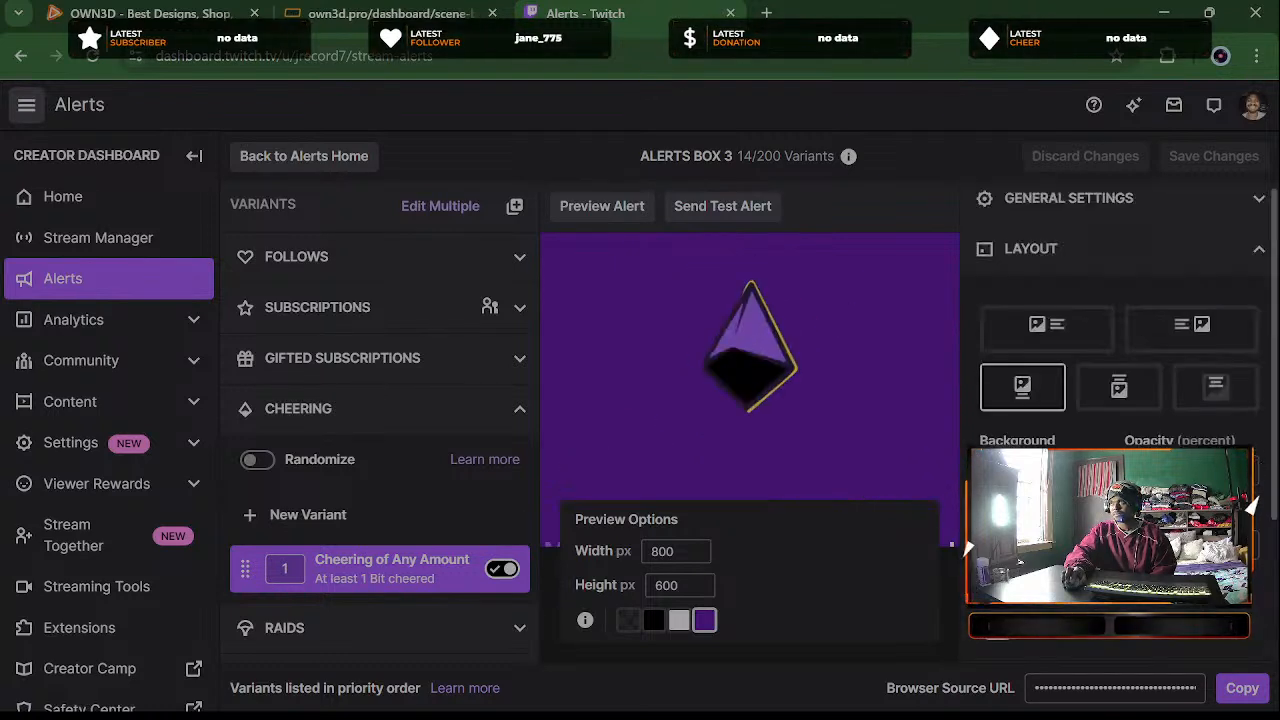
pyautogui.click(1110, 208)
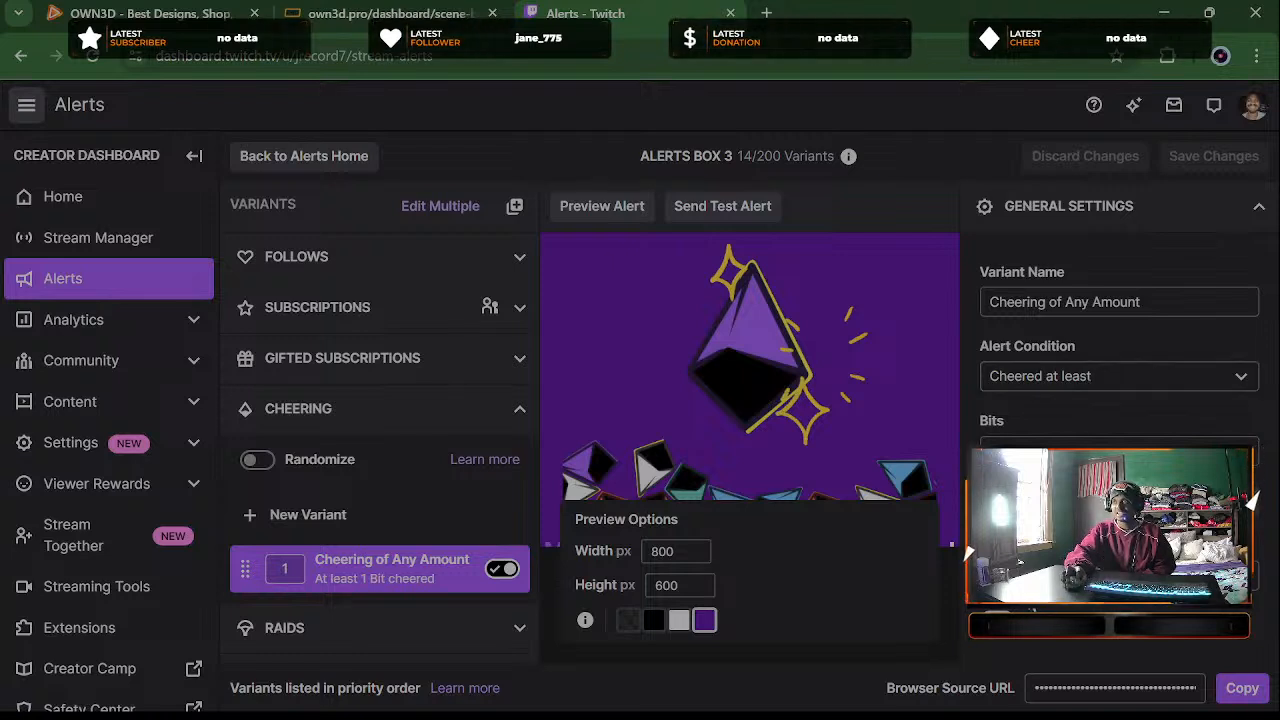
pyautogui.scroll(-2, 1097, 372)
pyautogui.click(1097, 375)
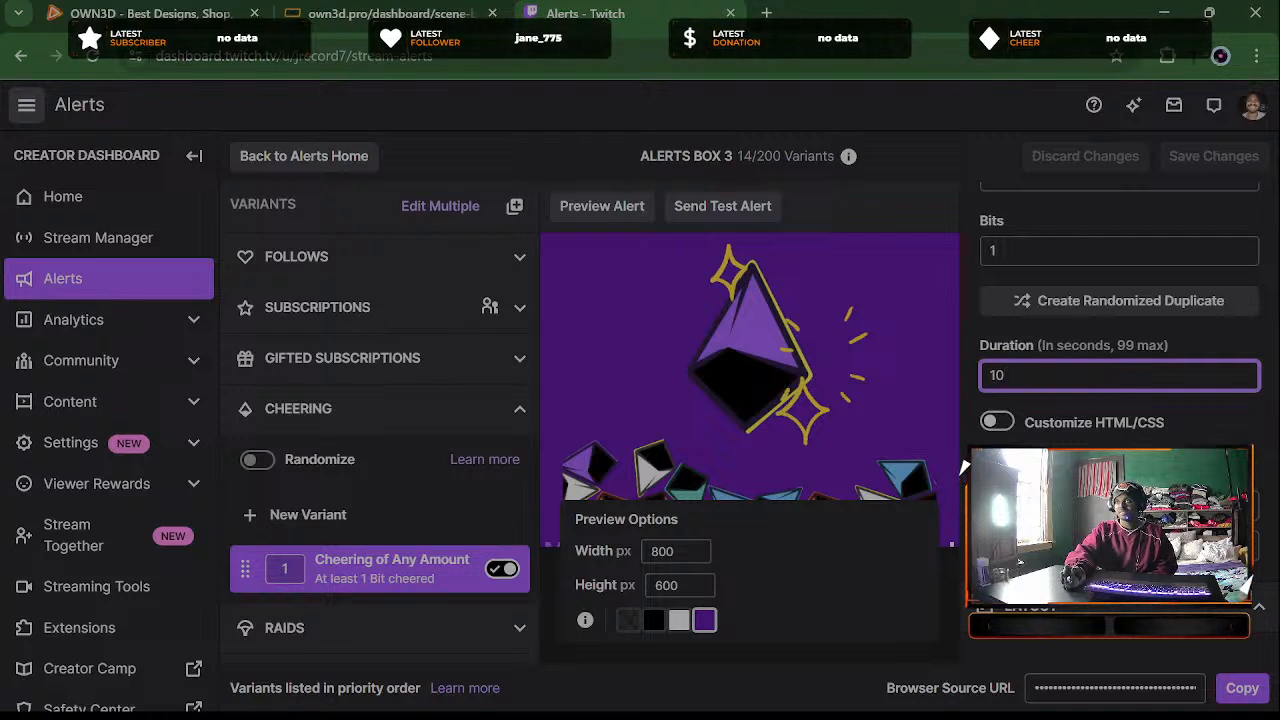
pyautogui.scroll(2, 1060, 370)
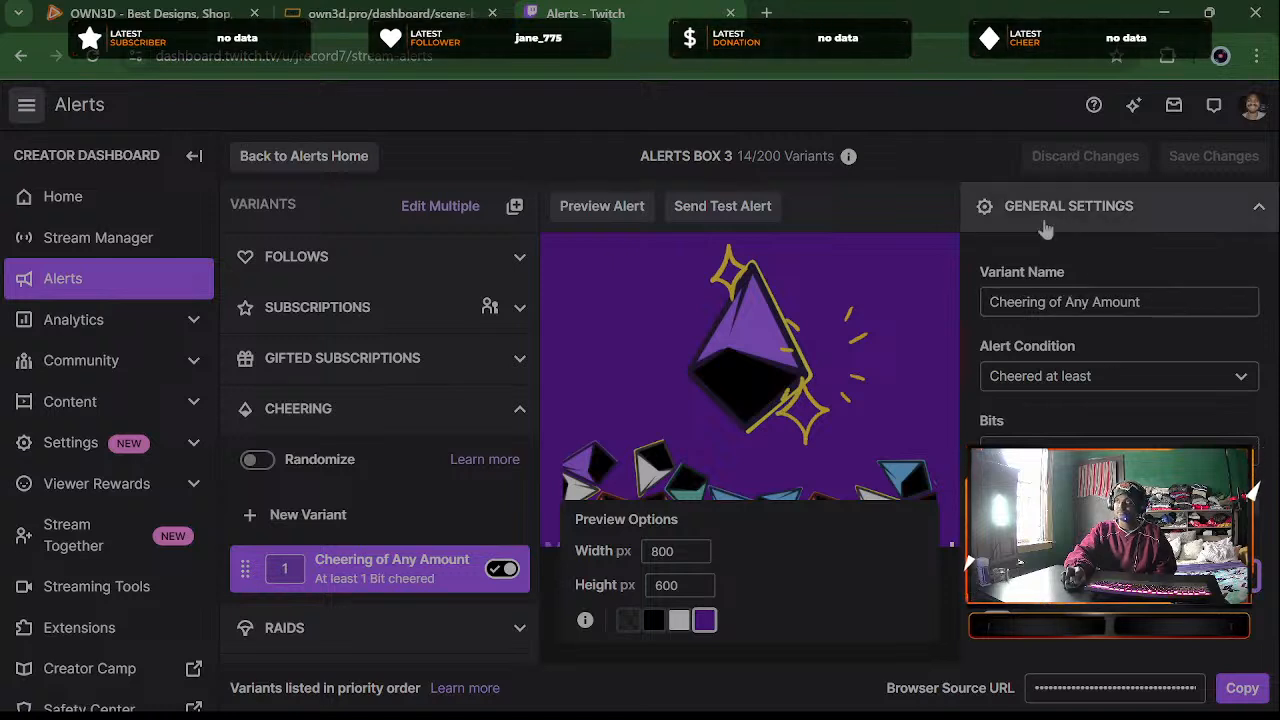
# Set the cheering alert's layout to place the message text over the image
pyautogui.click(1143, 214)
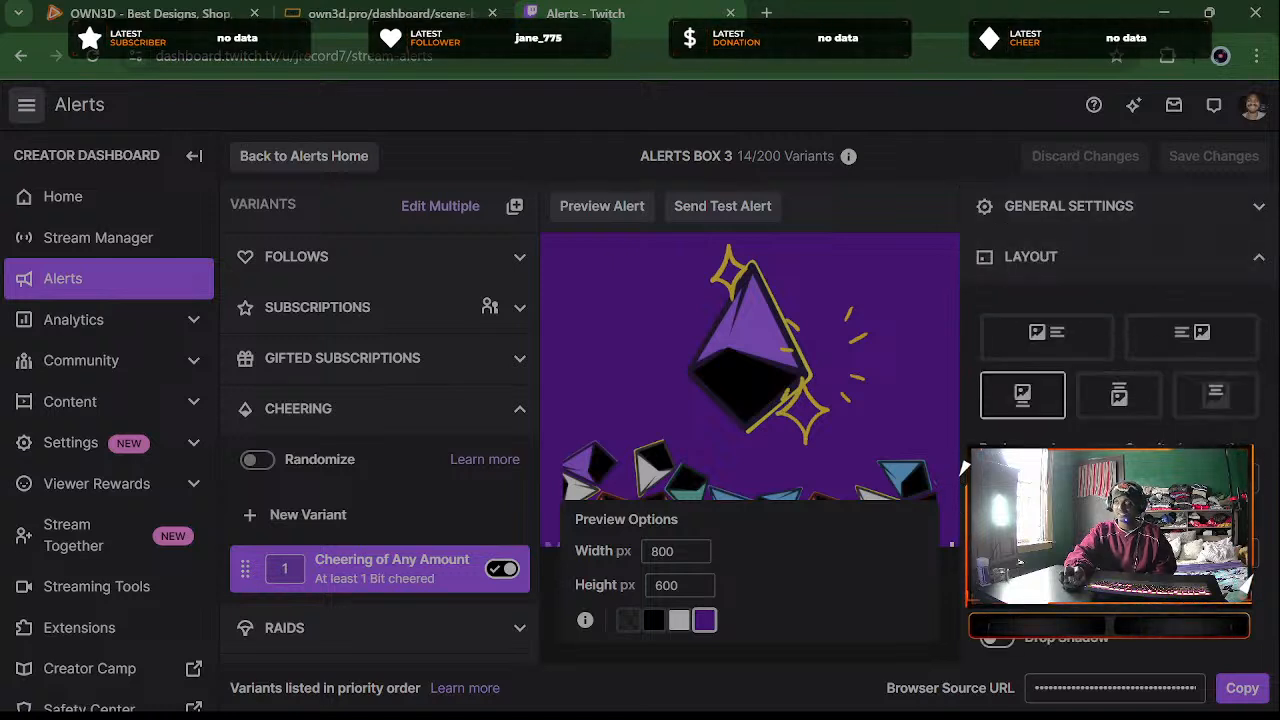
pyautogui.scroll(-2, 1134, 421)
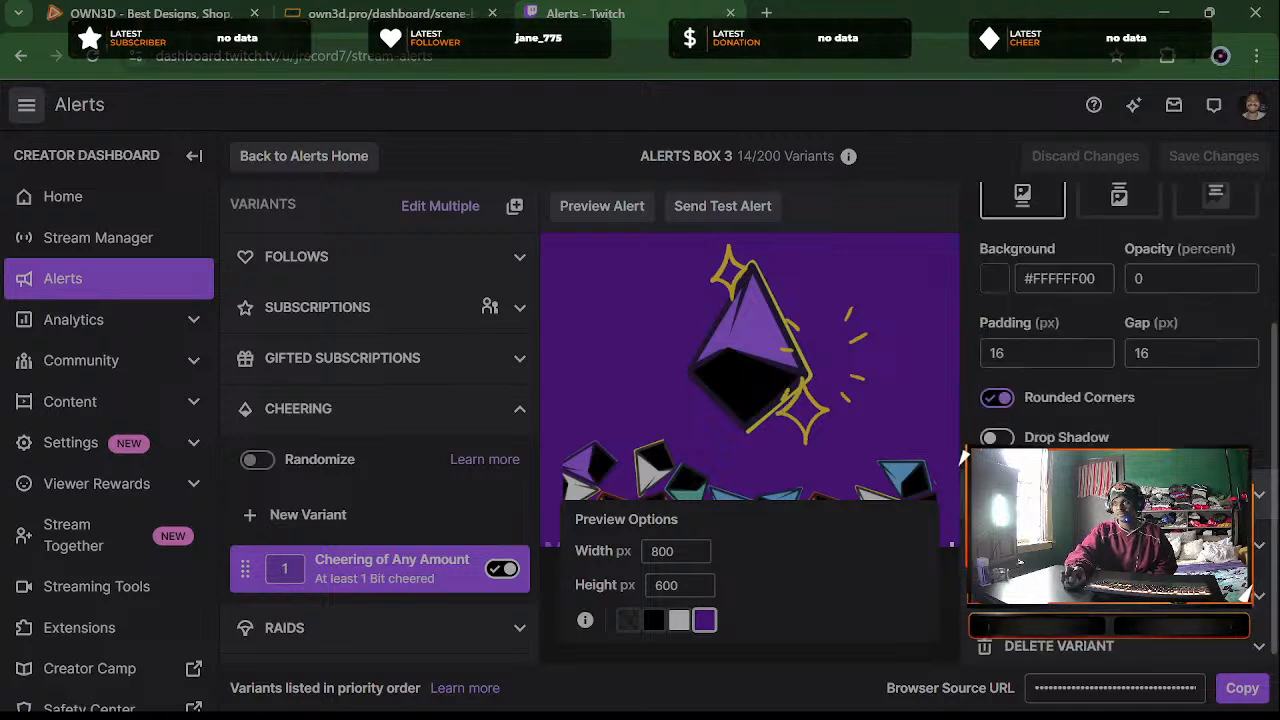
pyautogui.scroll(2, 1134, 421)
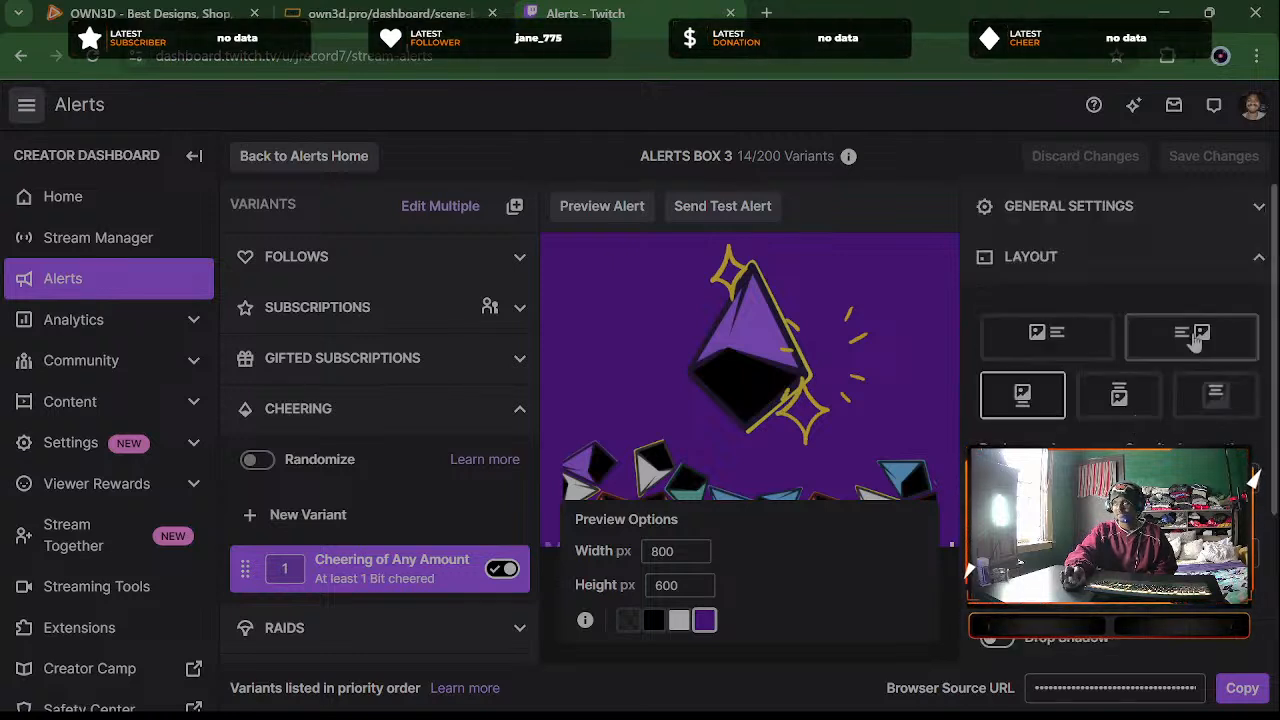
pyautogui.click(1192, 340)
pyautogui.click(1215, 405)
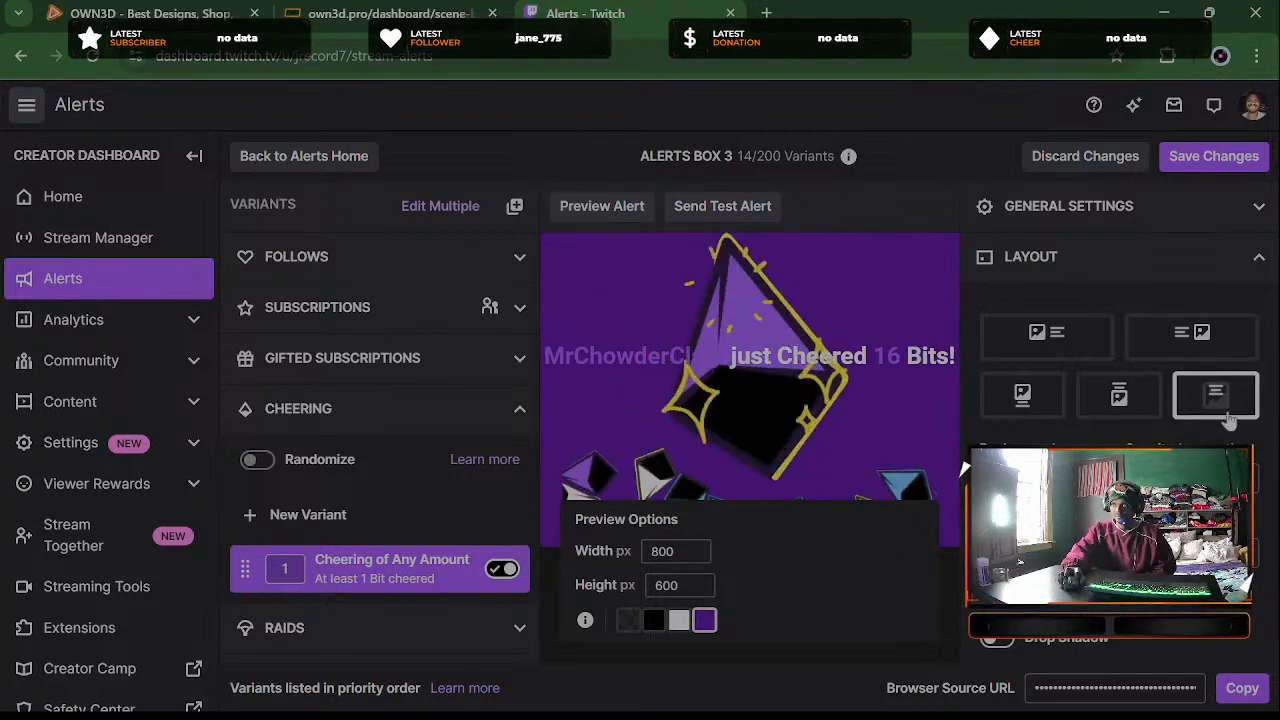
pyautogui.scroll(-1, 964, 462)
pyautogui.scroll(1, 964, 468)
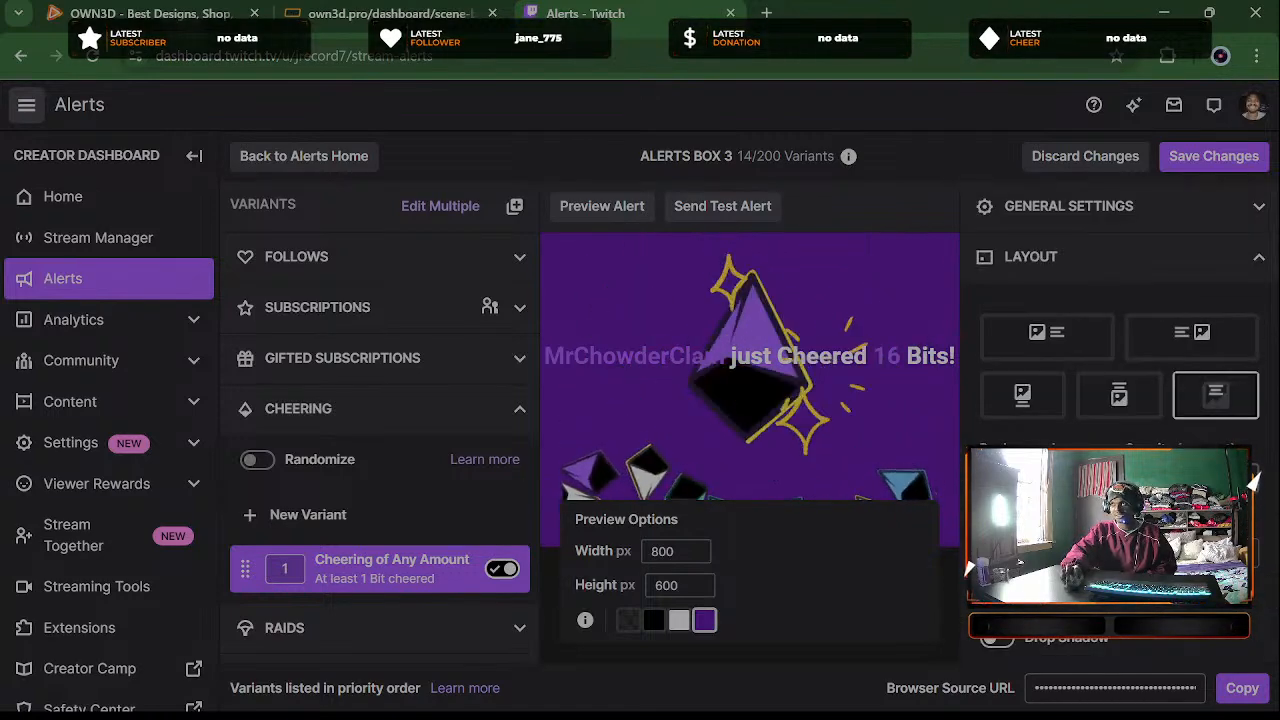
pyautogui.click(1116, 270)
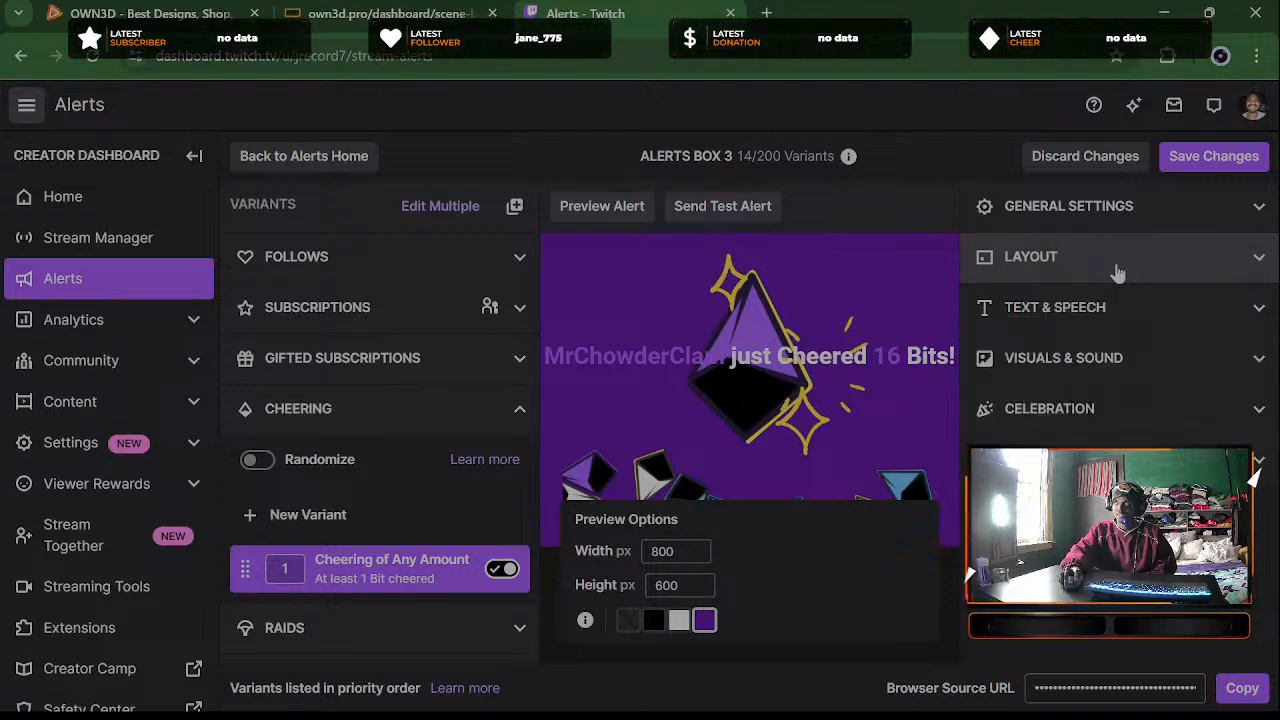
# Review the cheering alert's text and speech settings and play a sample of the Joanna text-to-speech voice
pyautogui.click(1101, 312)
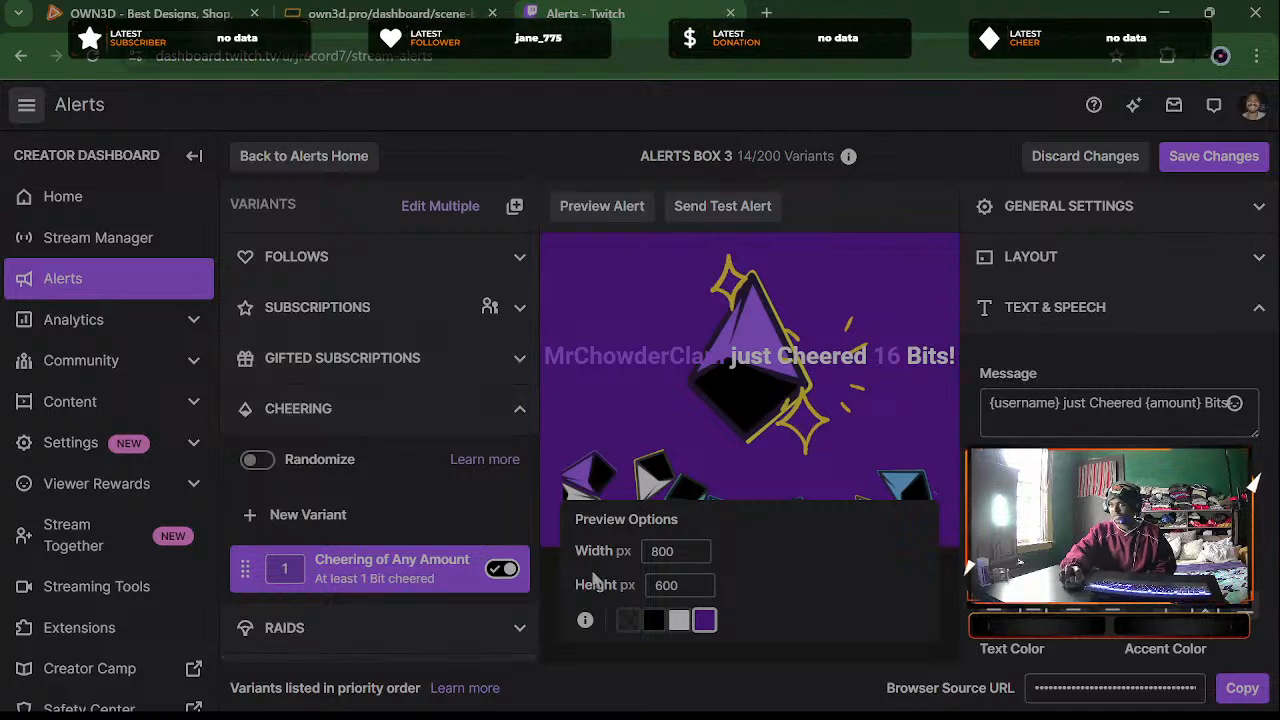
pyautogui.click(1240, 688)
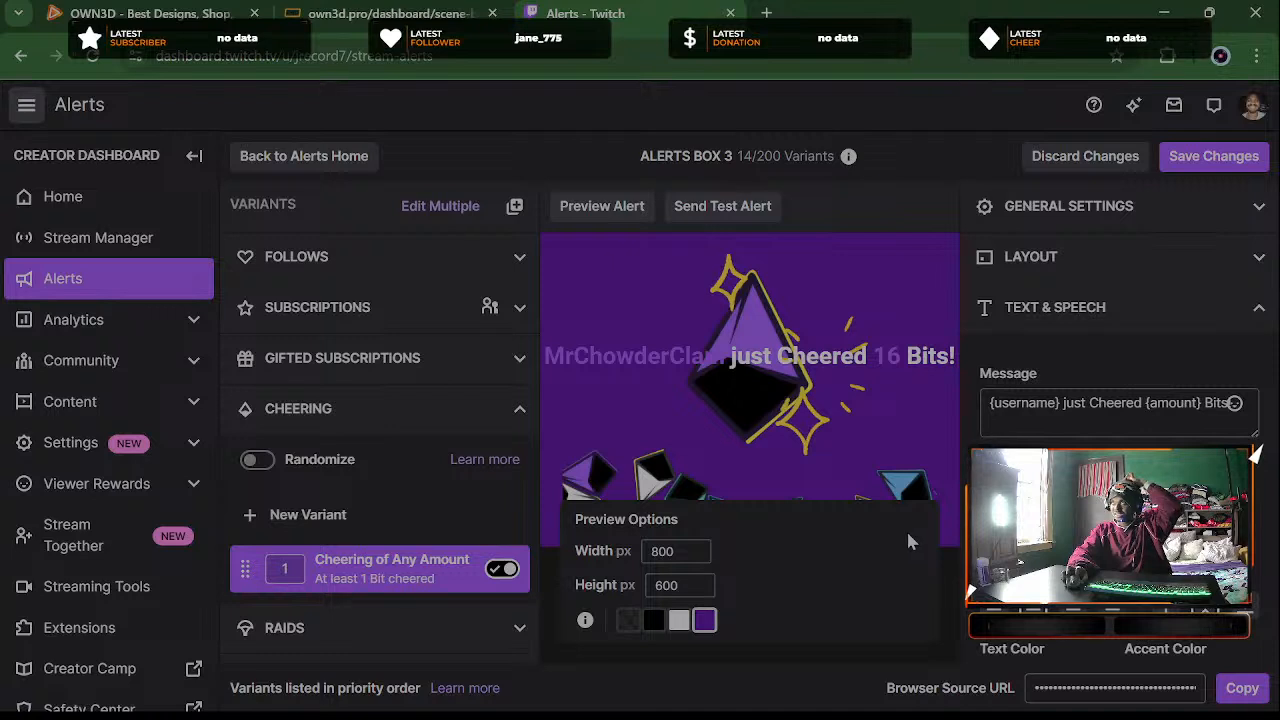
pyautogui.scroll(-5, 1235, 423)
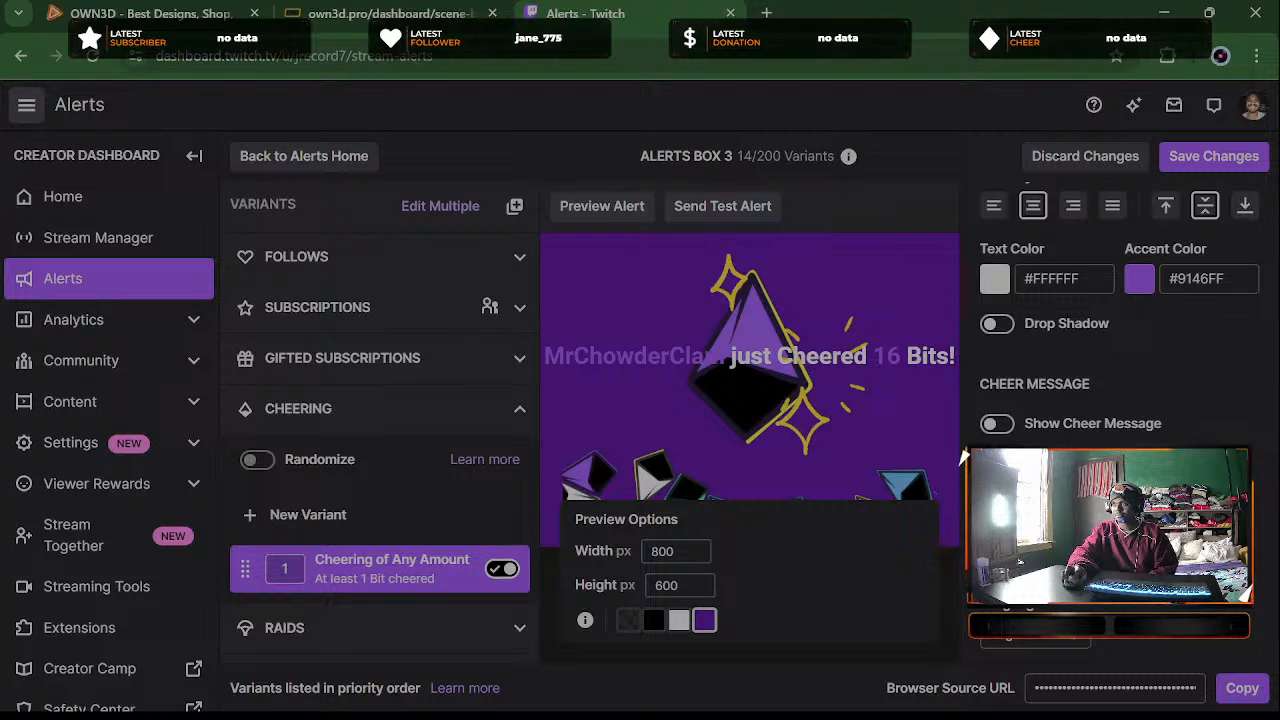
pyautogui.scroll(-2, 1120, 350)
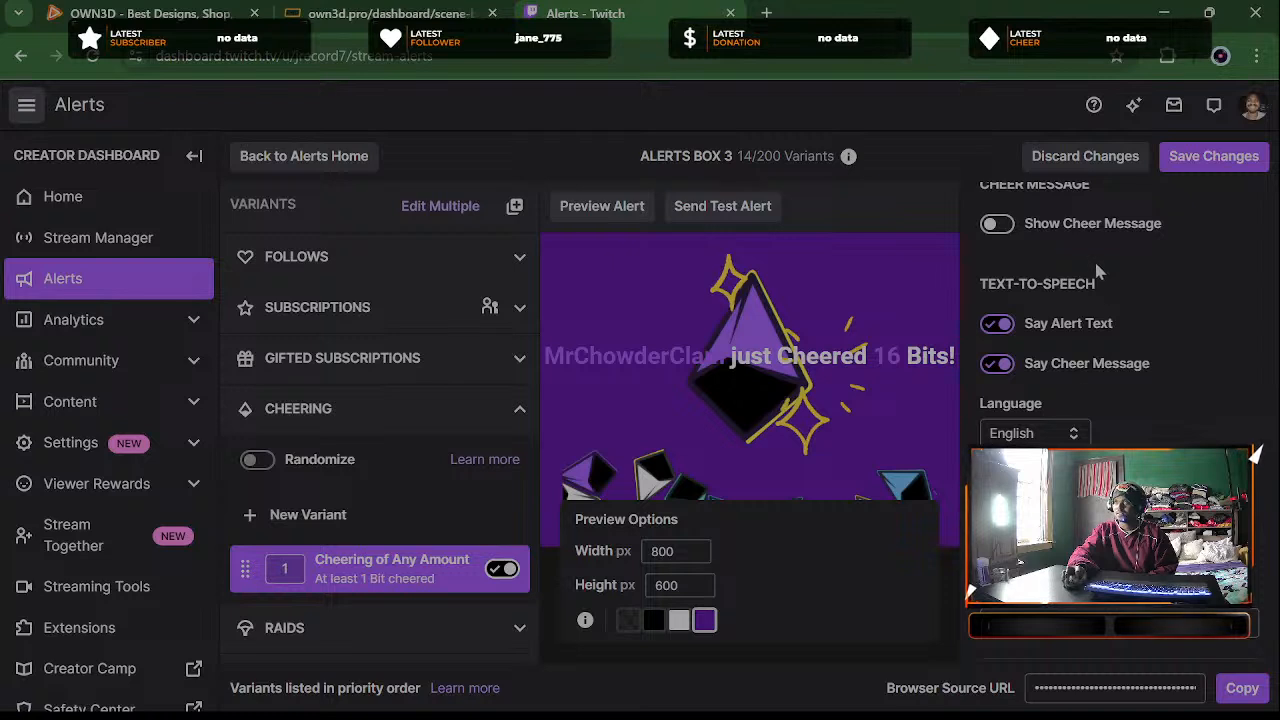
pyautogui.scroll(-1, 1238, 438)
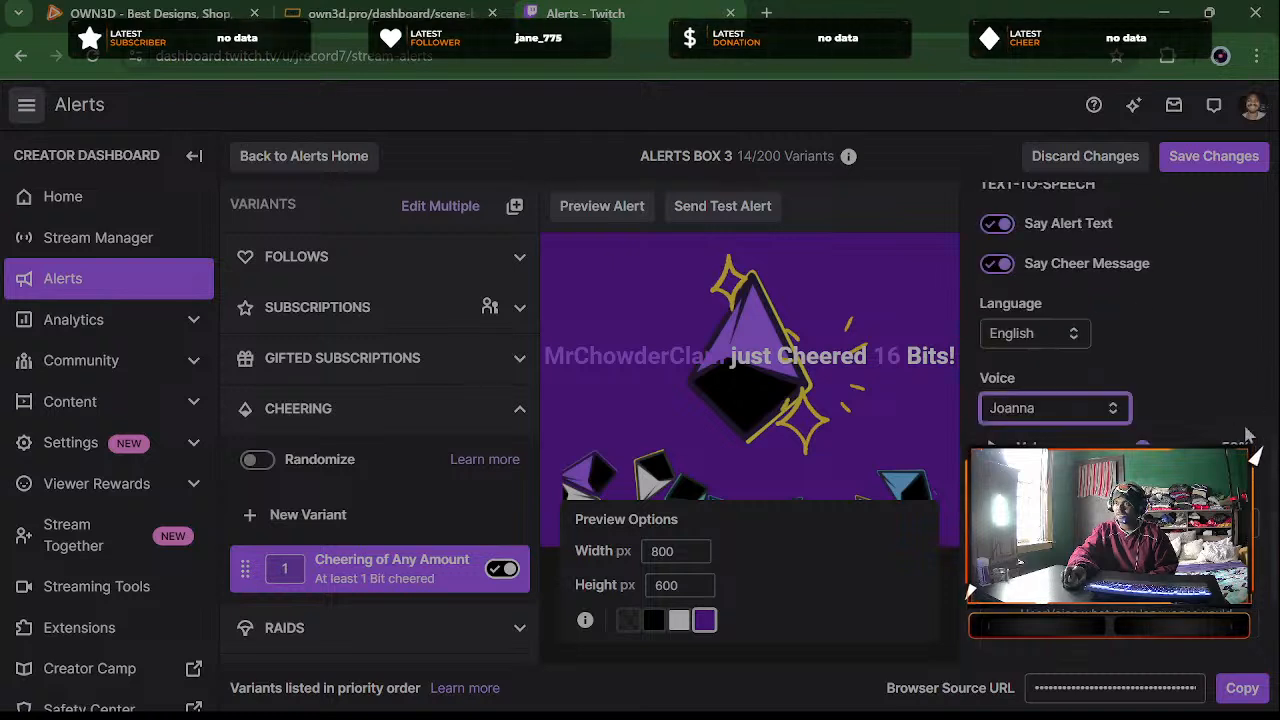
pyautogui.scroll(-1, 1250, 329)
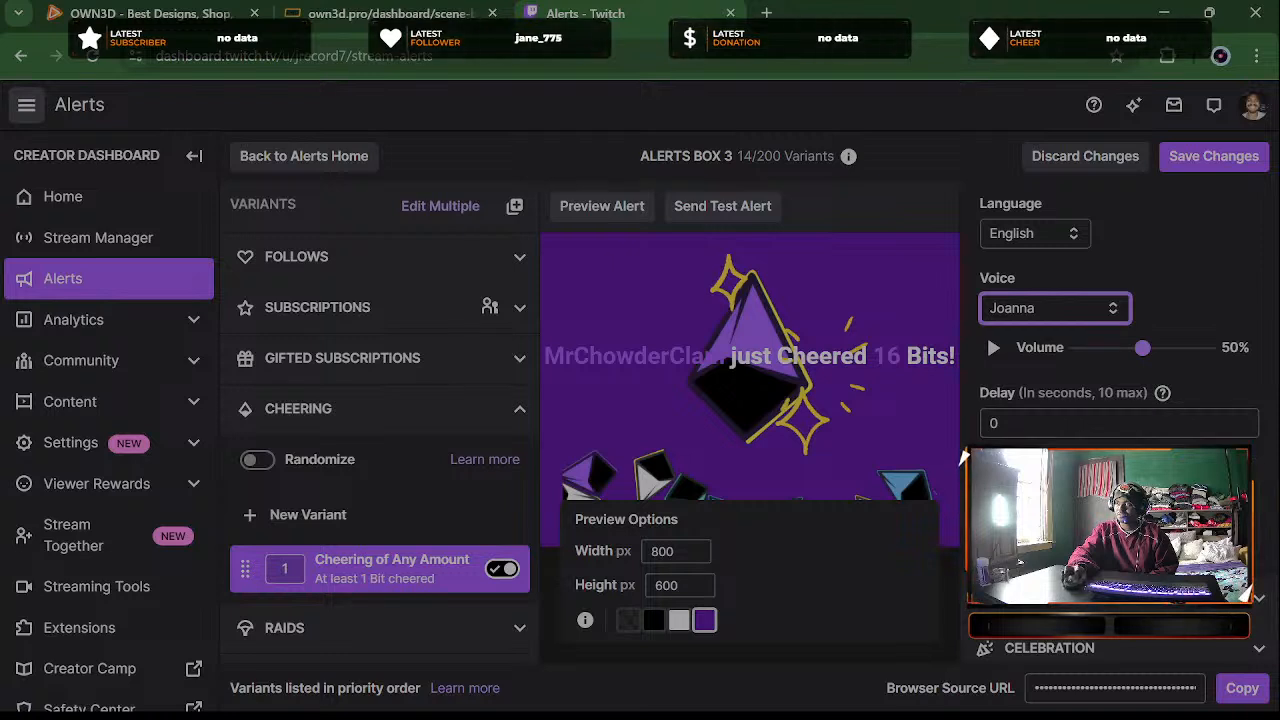
pyautogui.click(990, 347)
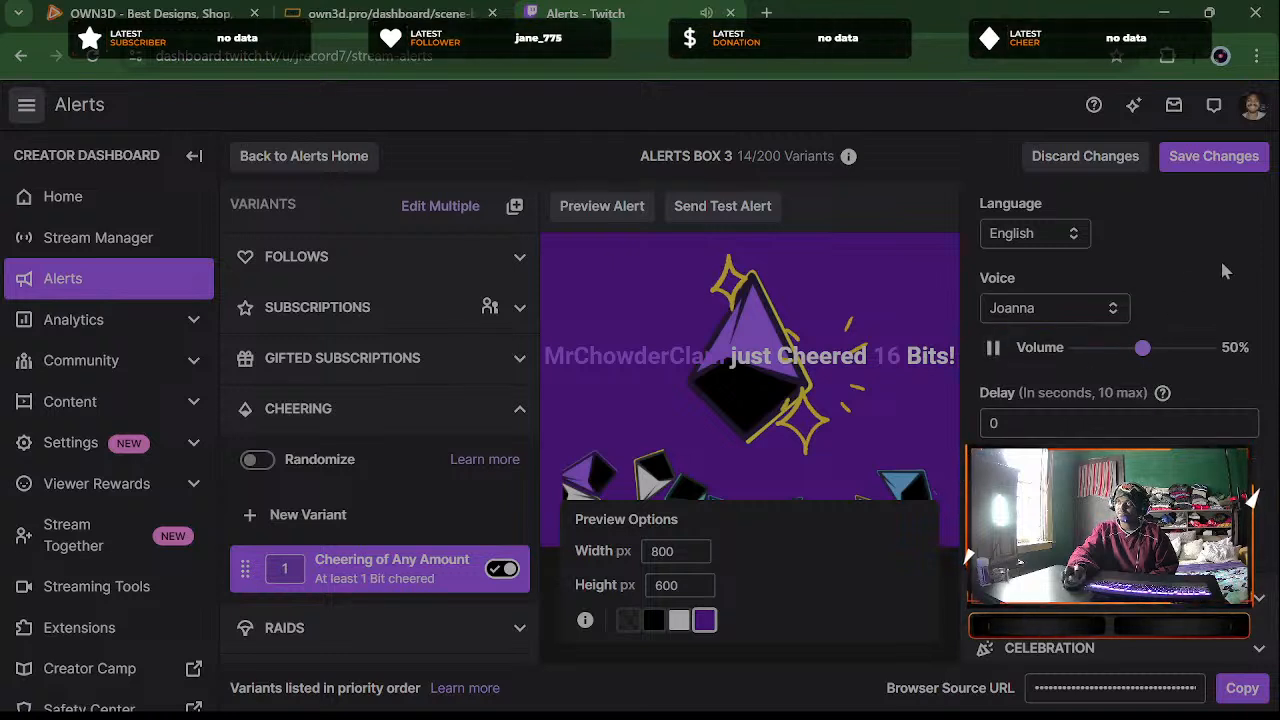
# Enable Show Cheer Message for the cheering alert
pyautogui.scroll(1, 1206, 250)
pyautogui.scroll(3, 1210, 257)
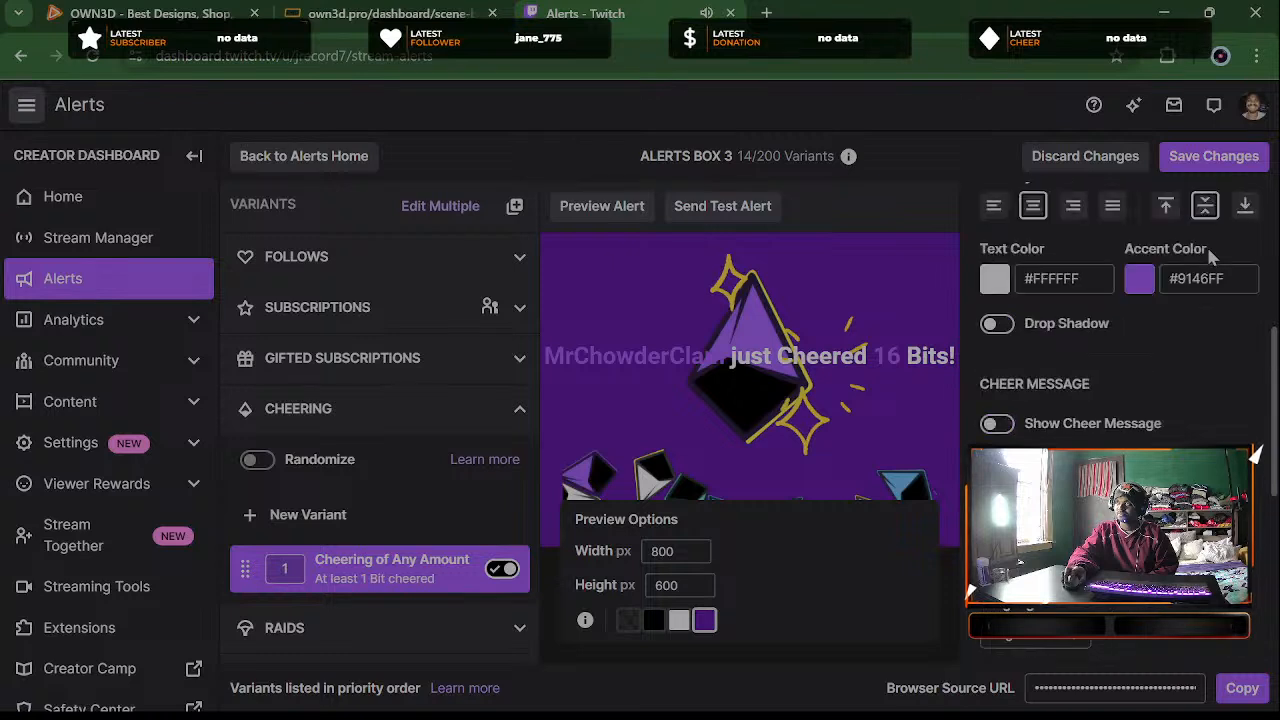
pyautogui.click(997, 424)
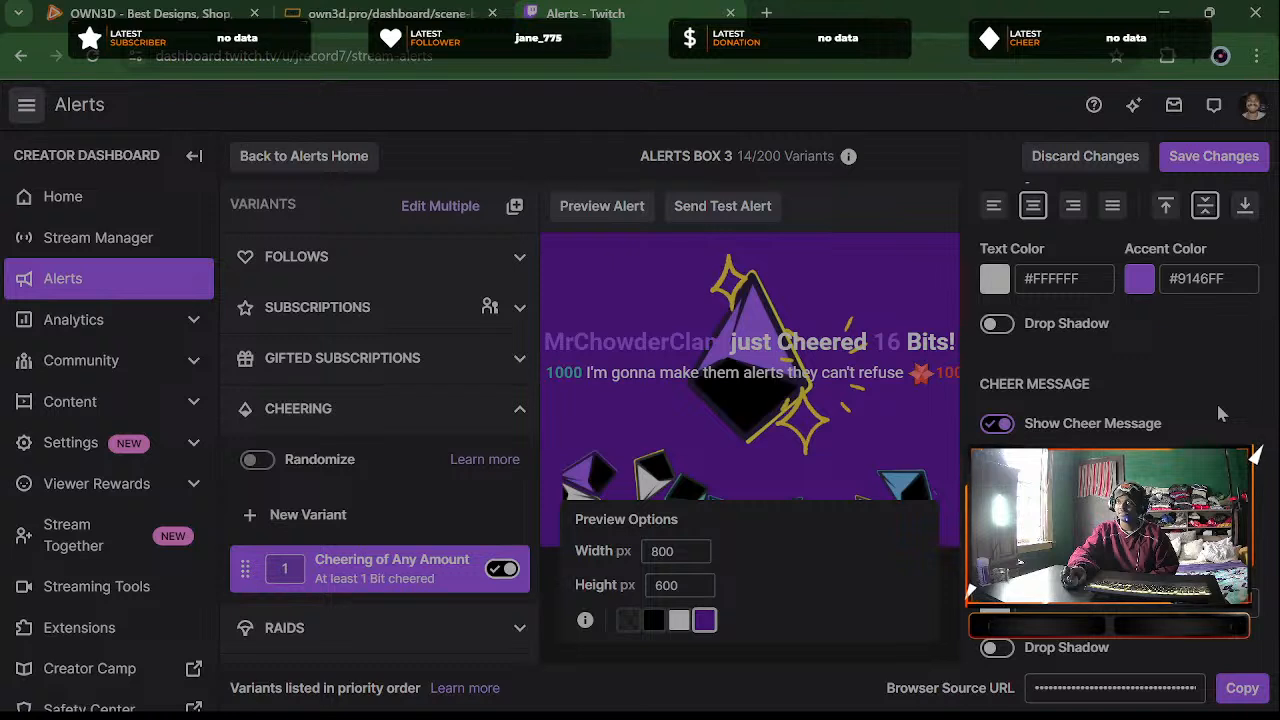
# Examine the cheering alert's message, font, text layout, colour and cheer message settings
pyautogui.scroll(2, 1231, 413)
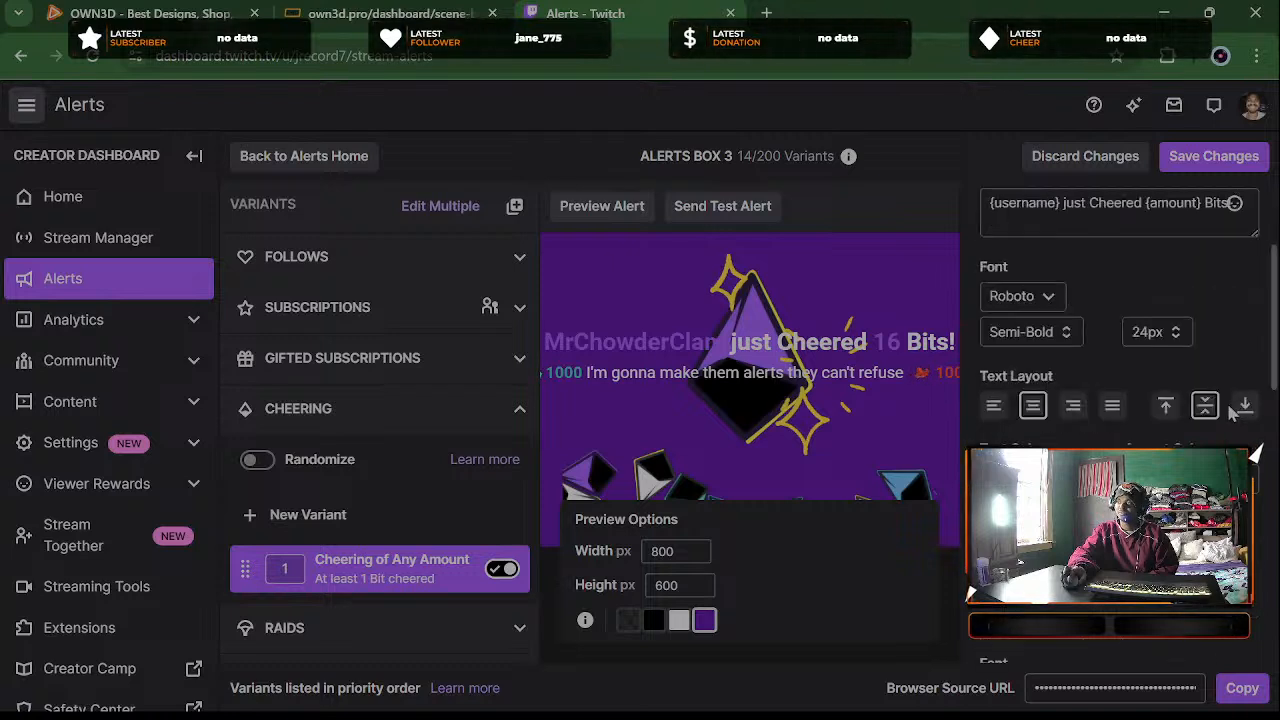
pyautogui.scroll(-2, 1231, 413)
pyautogui.scroll(-3, 1230, 413)
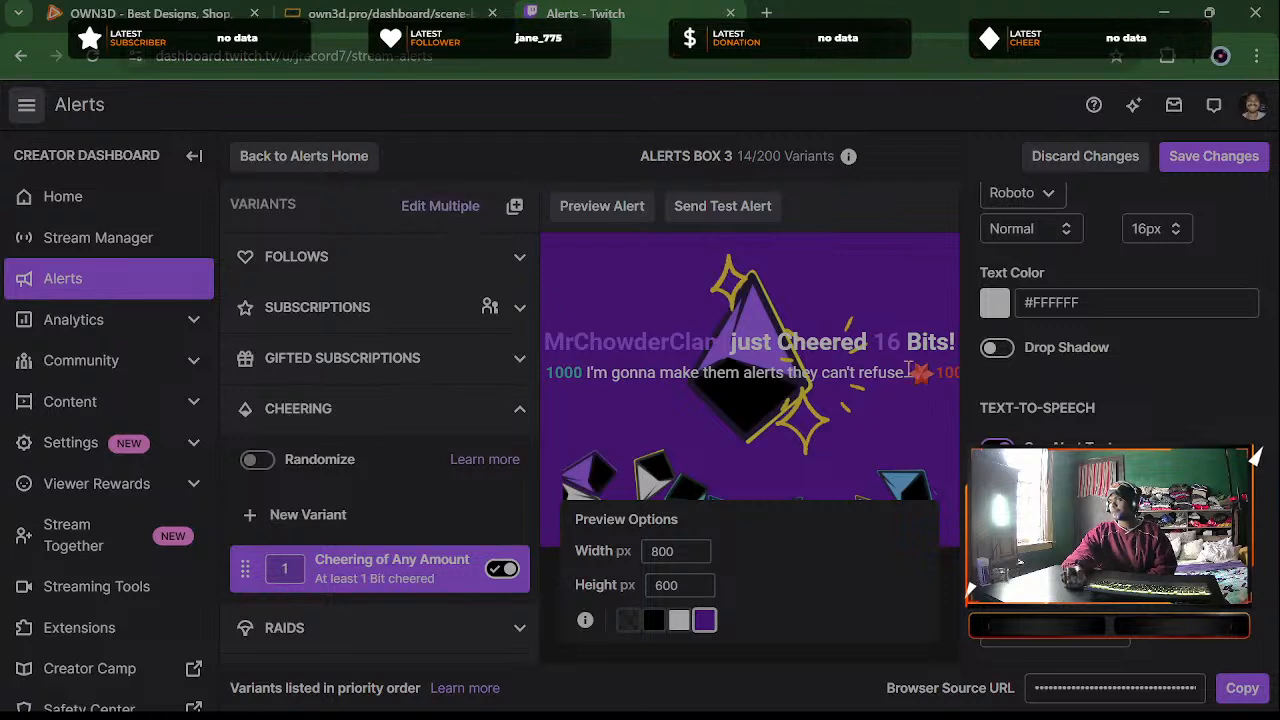
pyautogui.scroll(10, 1208, 418)
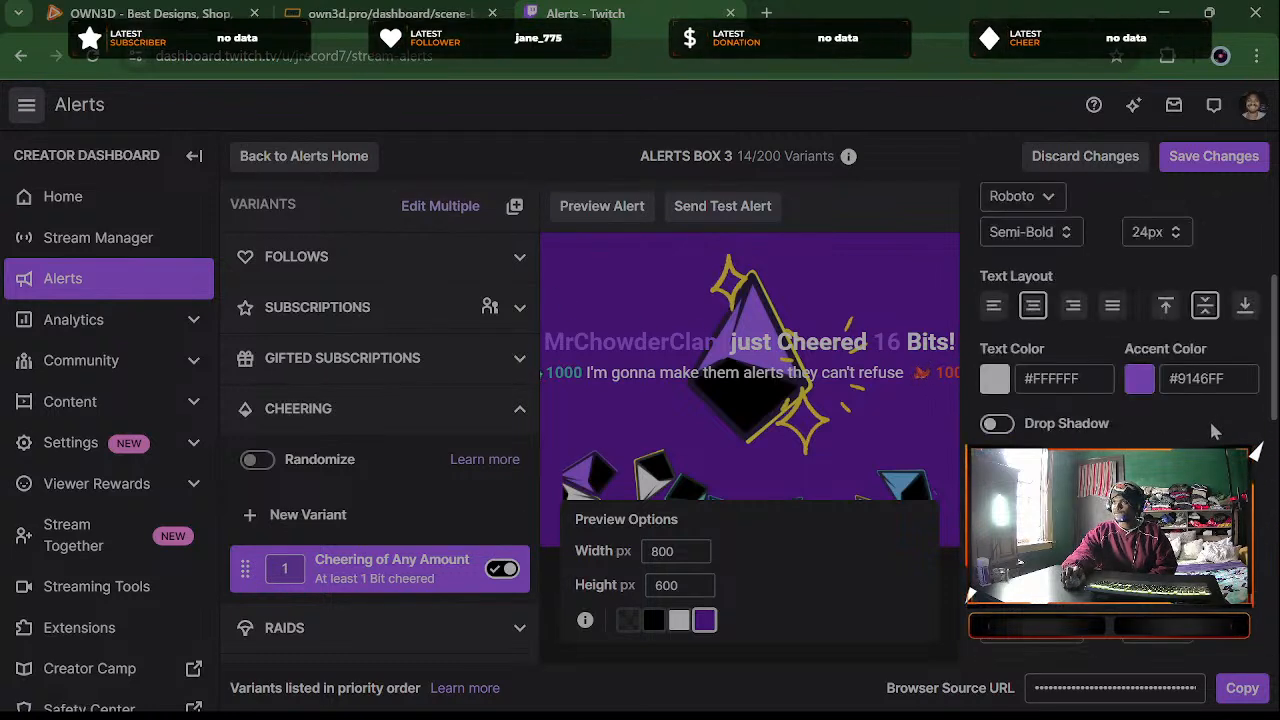
pyautogui.scroll(2, 1214, 431)
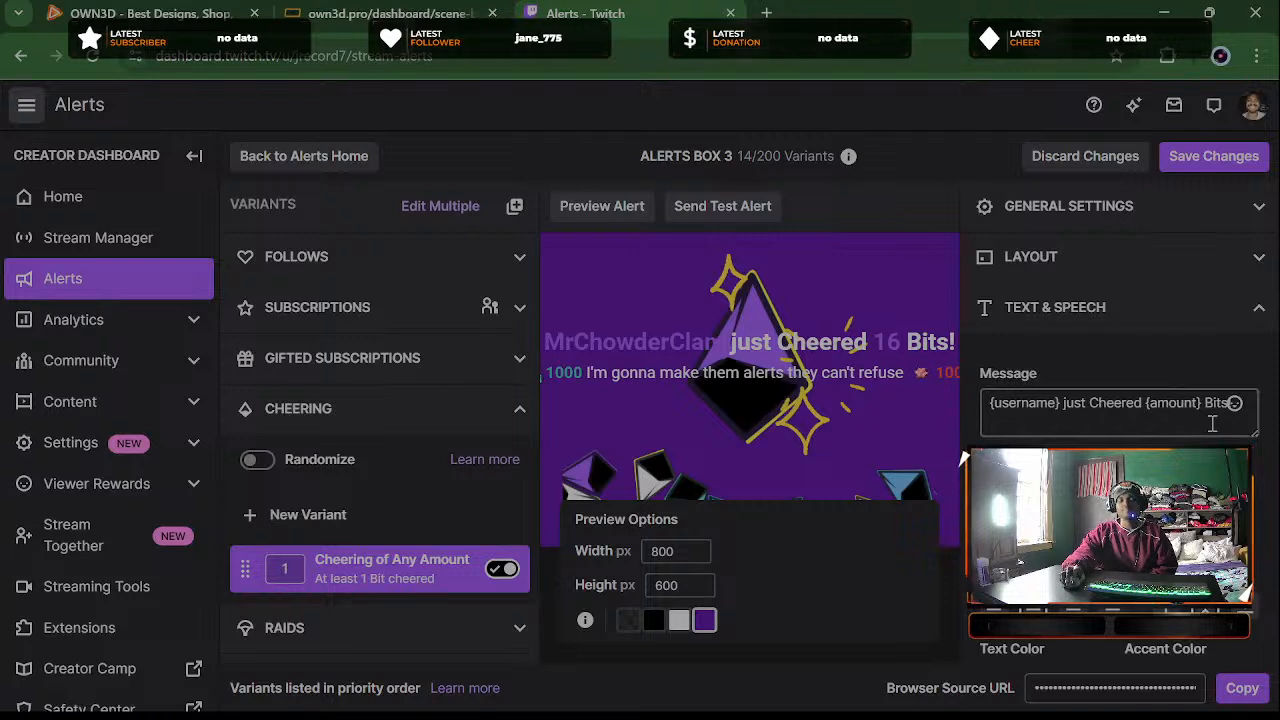
pyautogui.scroll(-8, 1212, 424)
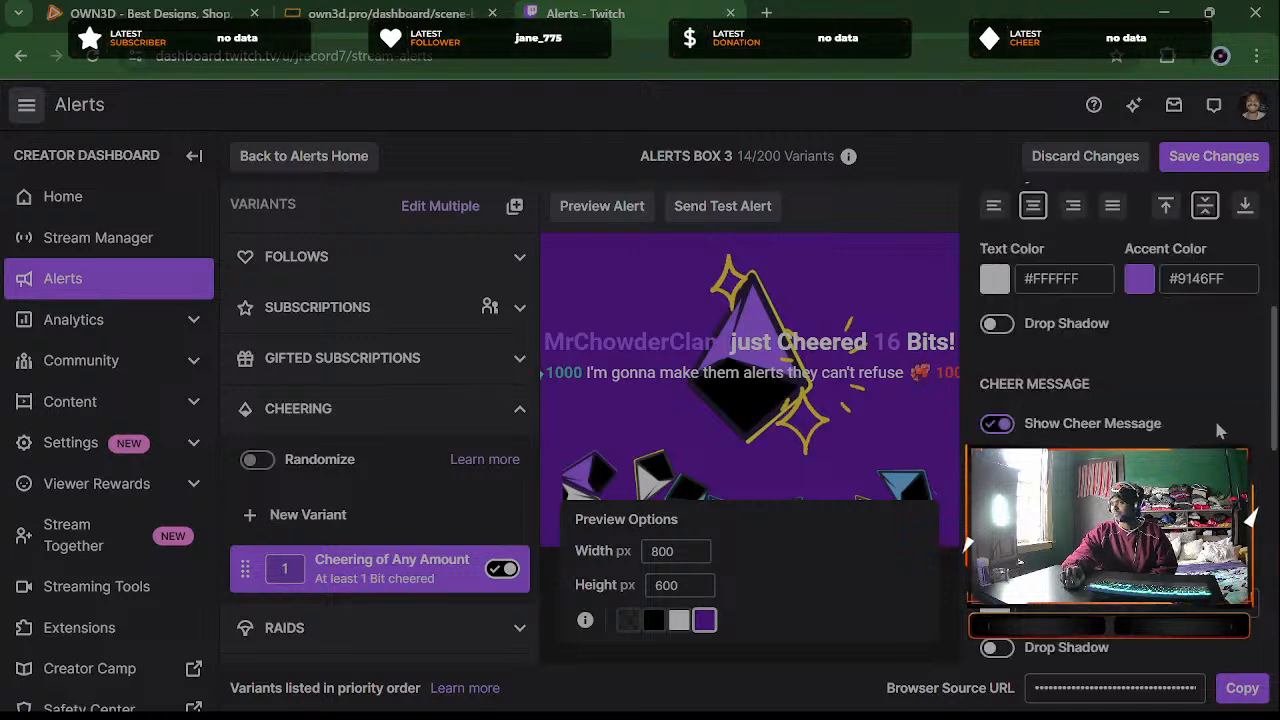
# Review the cheering alert's cheer message and text-to-speech settings, including language, voice, volume and delay
pyautogui.scroll(-4, 1218, 430)
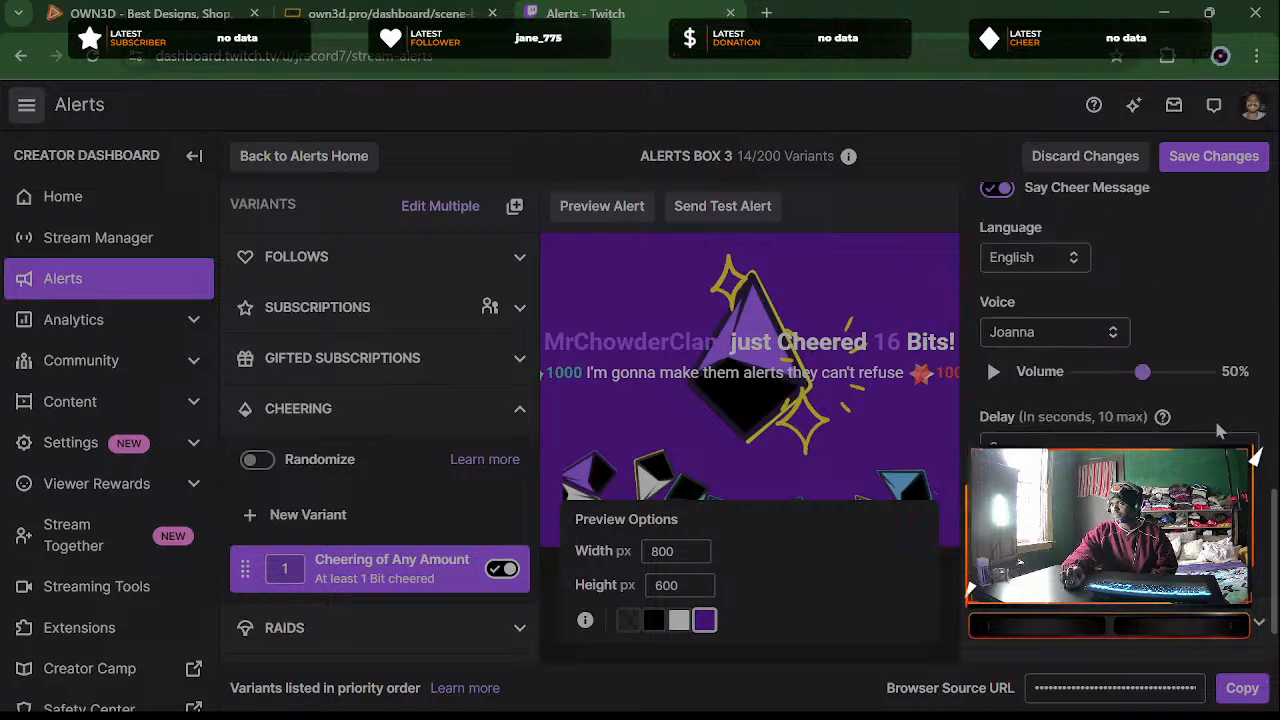
pyautogui.scroll(3, 1218, 430)
pyautogui.scroll(7, 1218, 430)
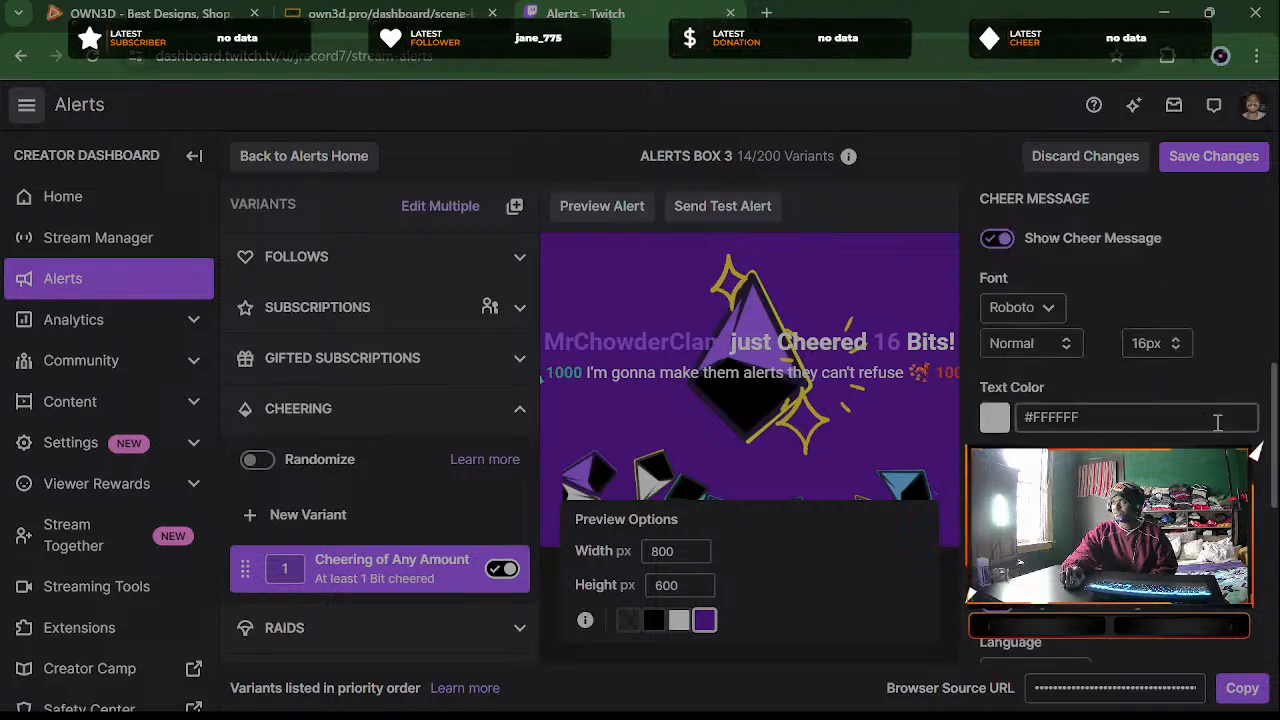
pyautogui.scroll(2, 1218, 430)
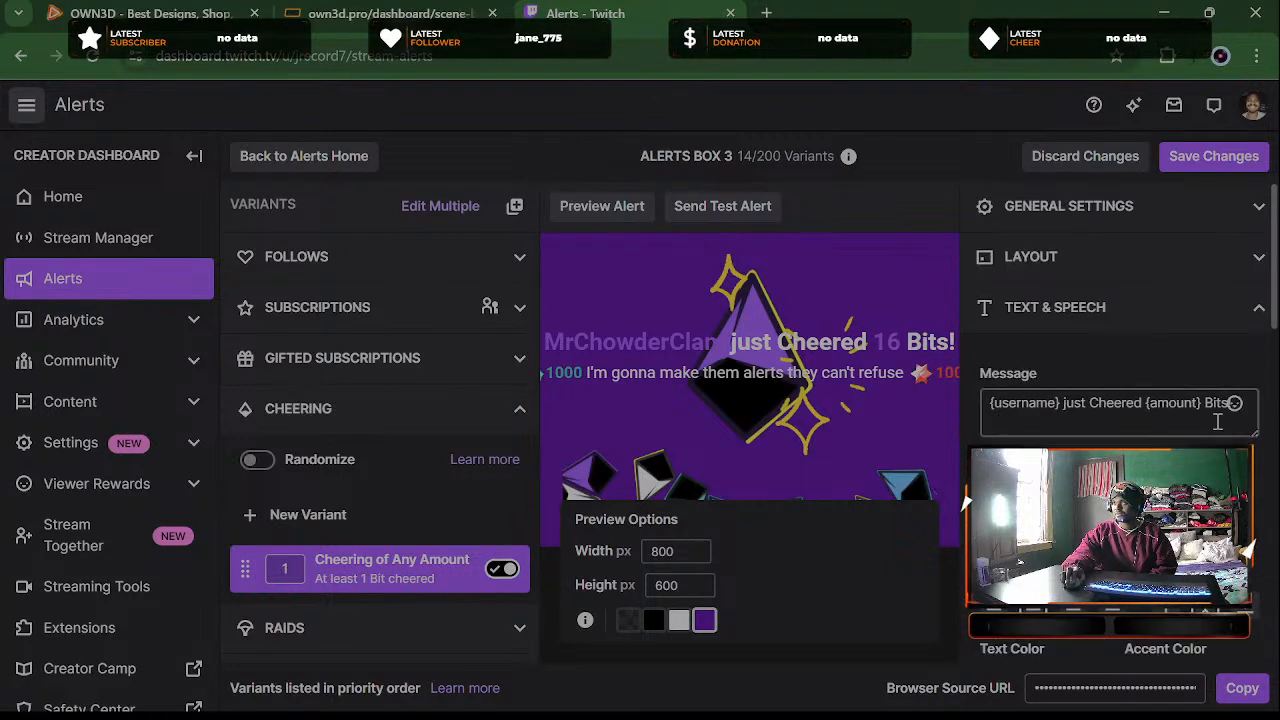
pyautogui.click(1127, 312)
# Review the cheering alert's image and sound files with their scale and volume settings
pyautogui.click(1083, 364)
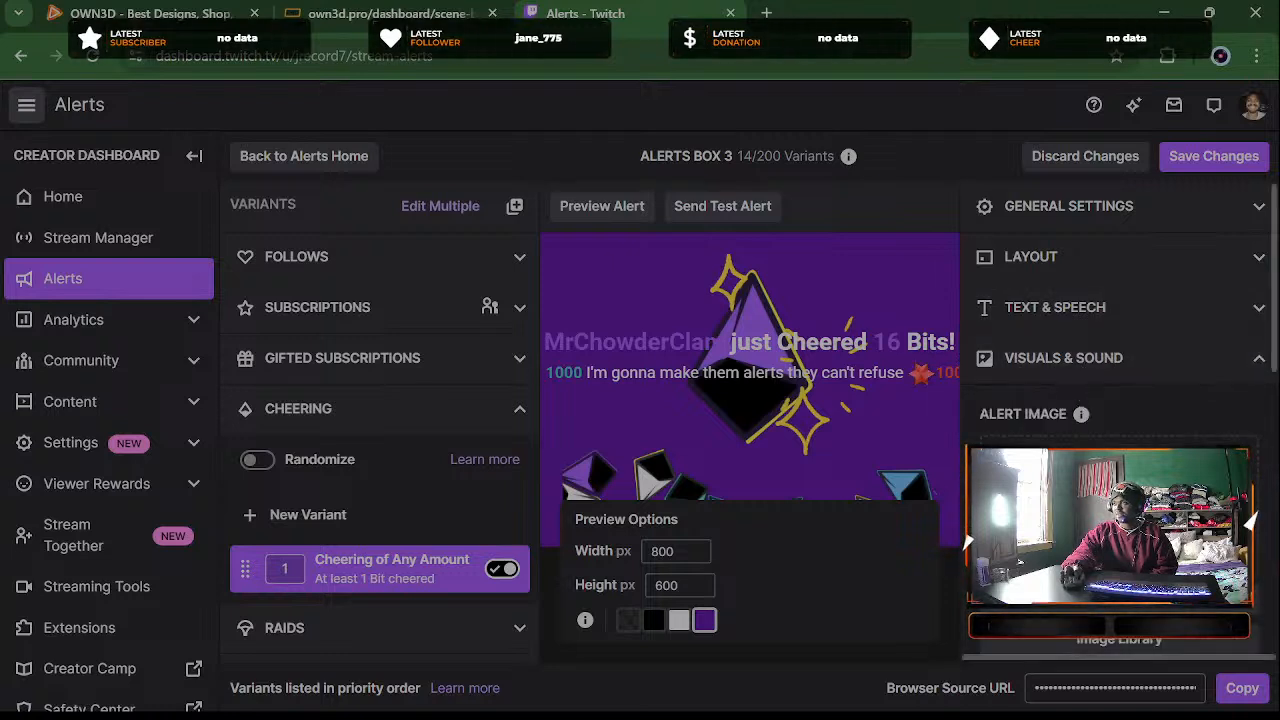
pyautogui.scroll(-2, 1119, 400)
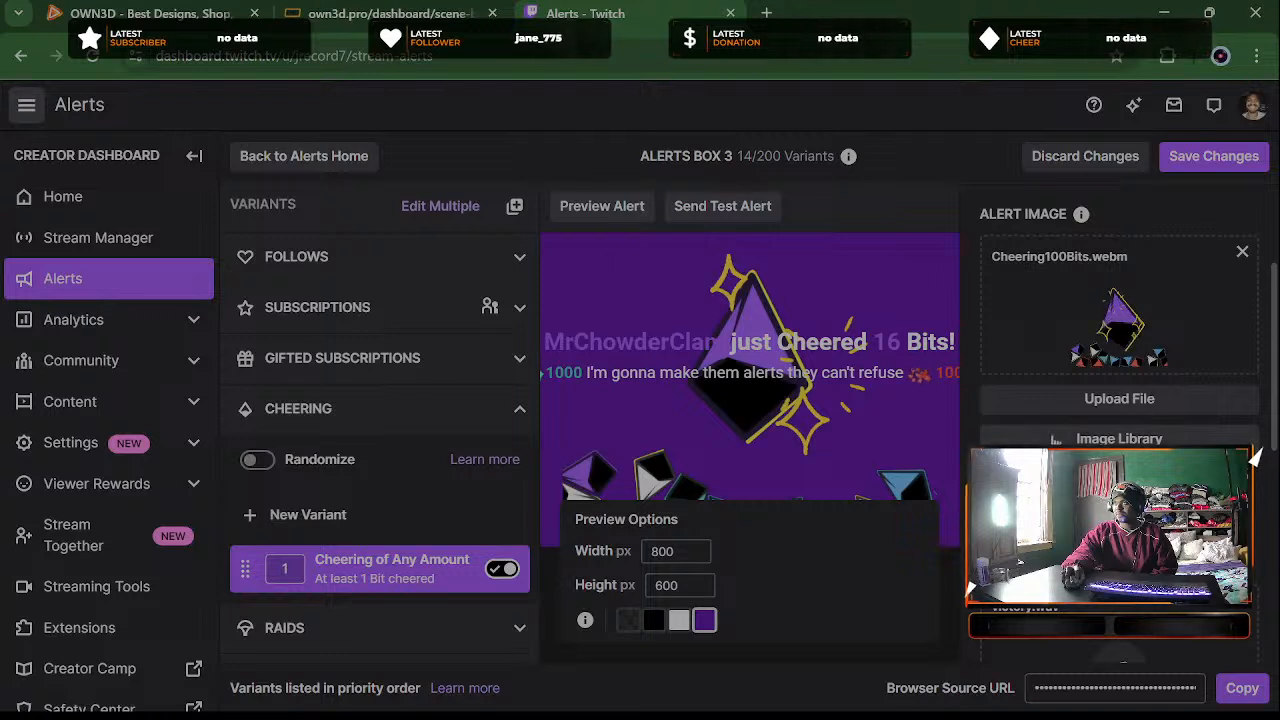
pyautogui.scroll(-2, 1255, 455)
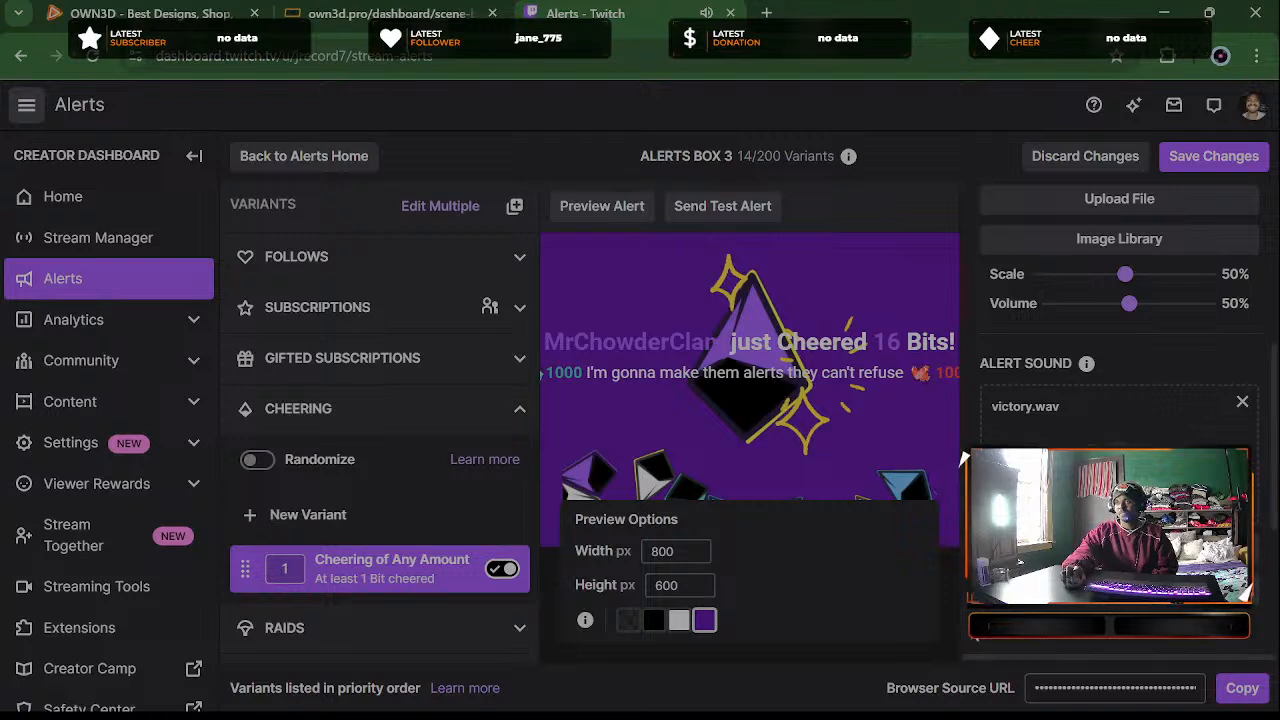
pyautogui.scroll(-4, 964, 600)
pyautogui.scroll(8, 1068, 368)
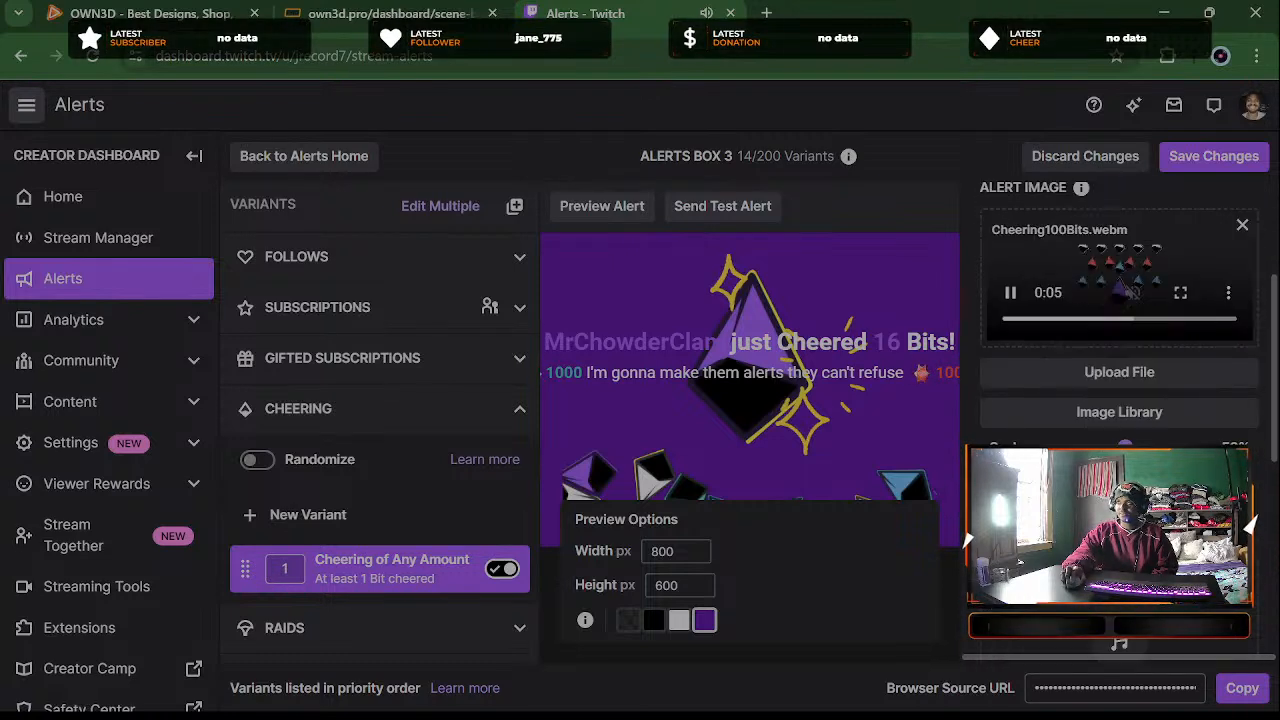
pyautogui.click(1068, 368)
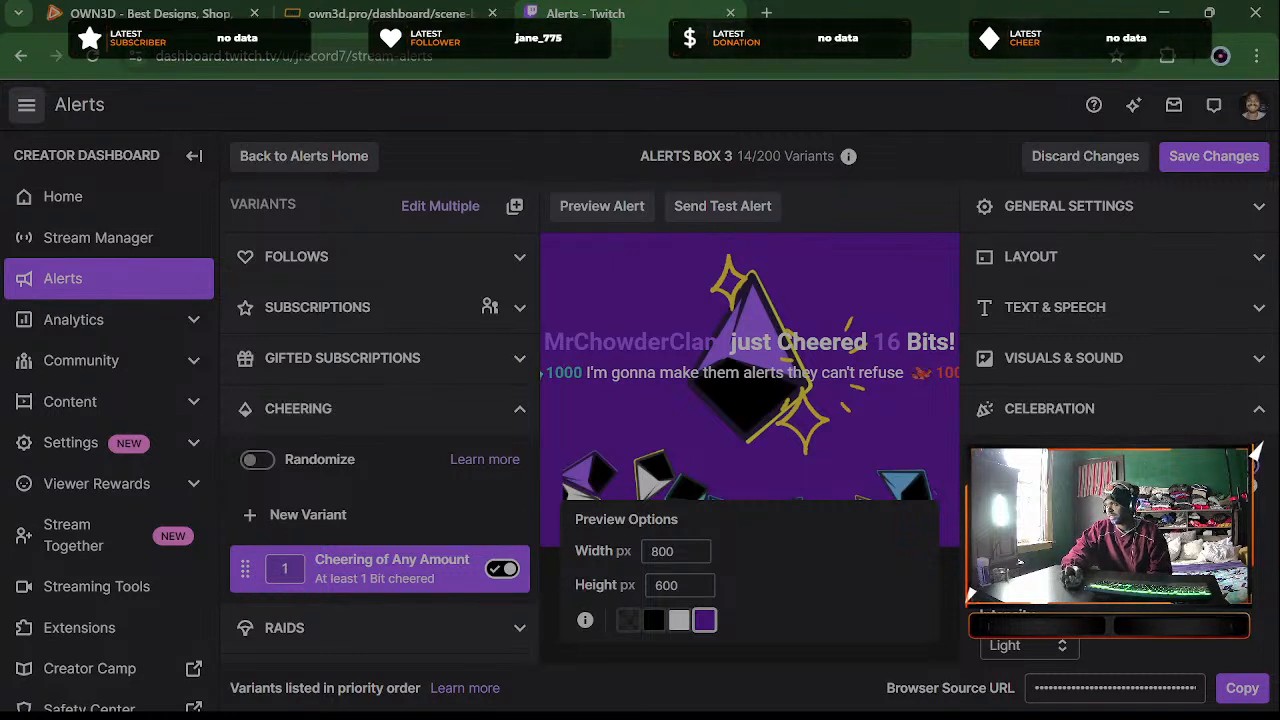
# Review the cheering alert's celebration settings
pyautogui.scroll(-3, 1110, 400)
pyautogui.scroll(3, 1110, 400)
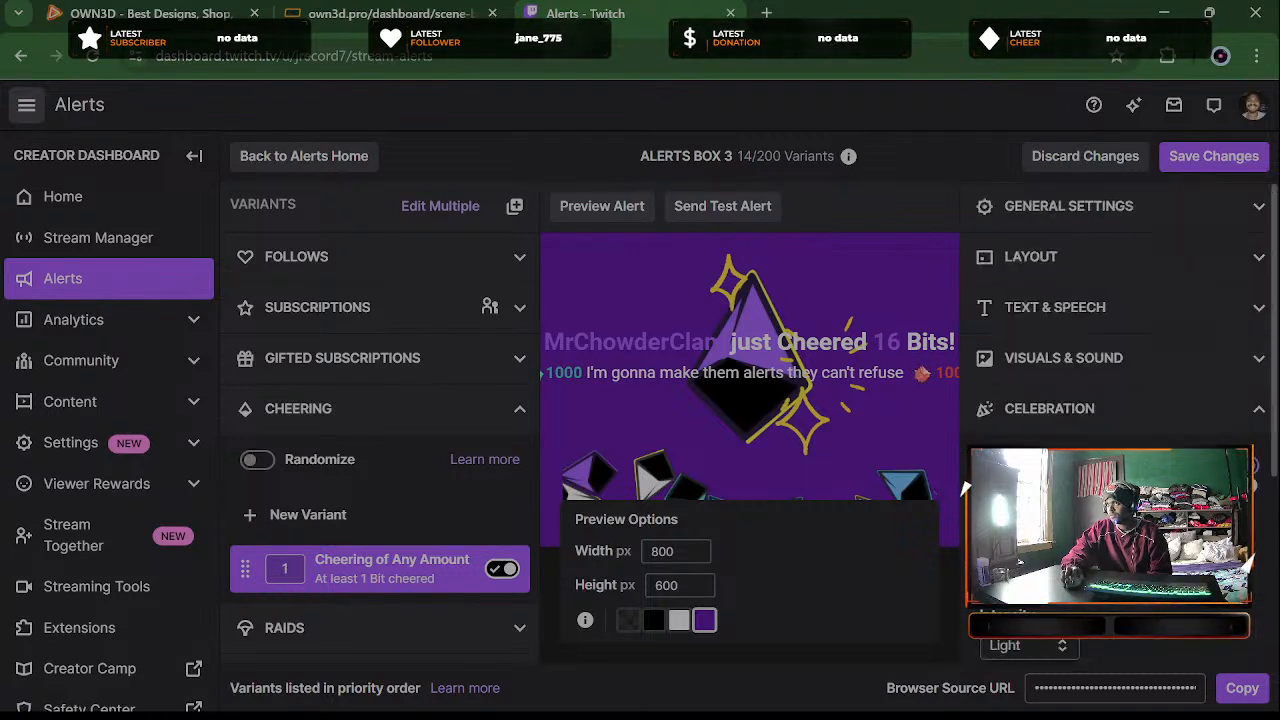
pyautogui.click(1157, 430)
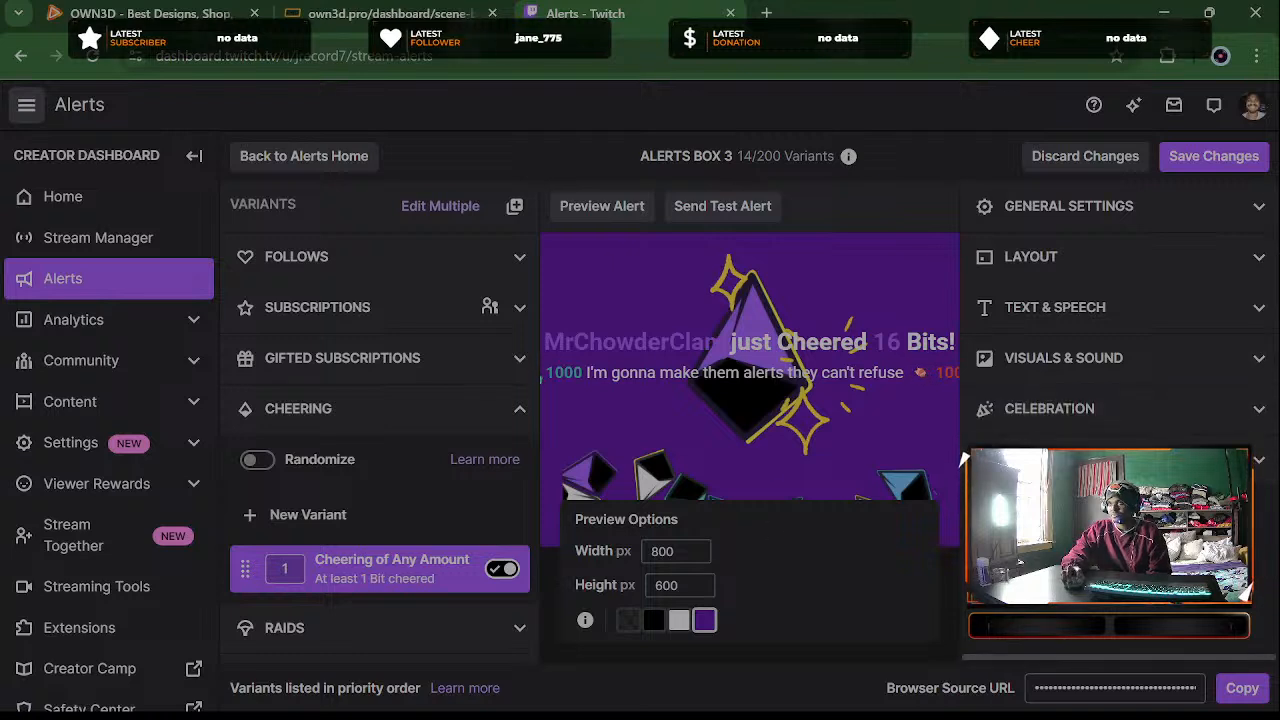
# Save the changes to the cheering alert and send a test alert
pyautogui.click(1200, 156)
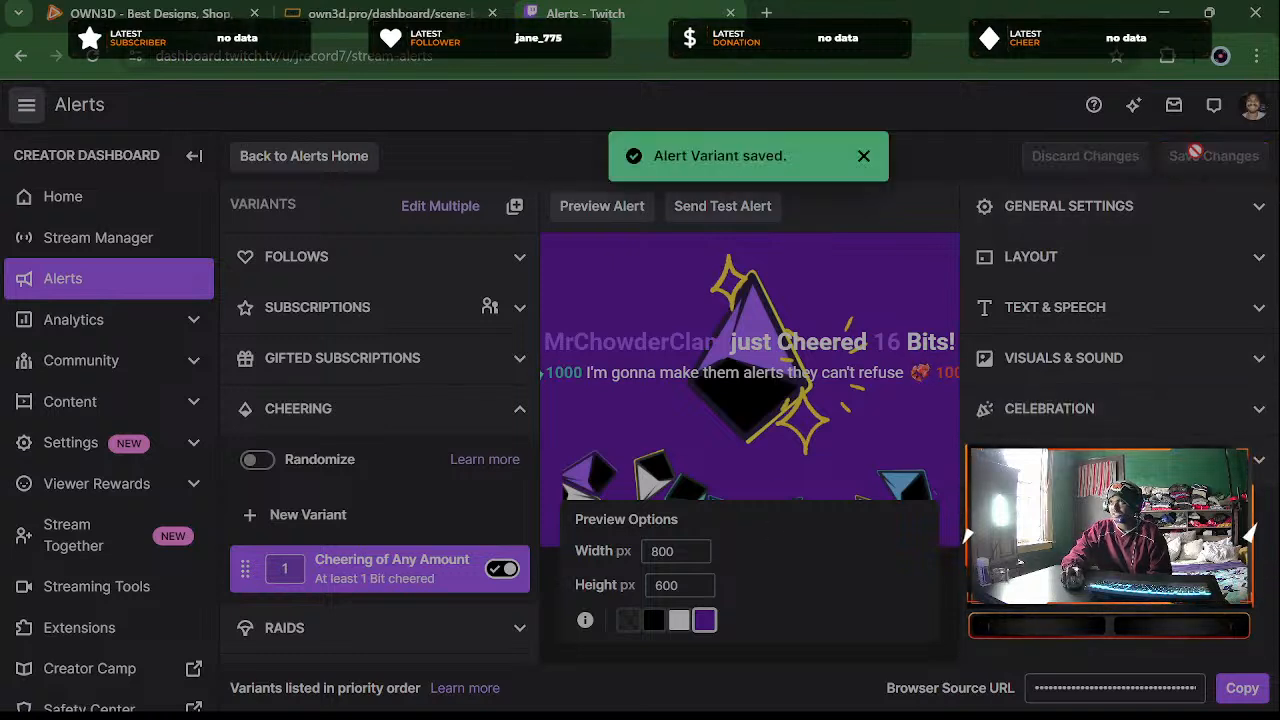
pyautogui.click(738, 210)
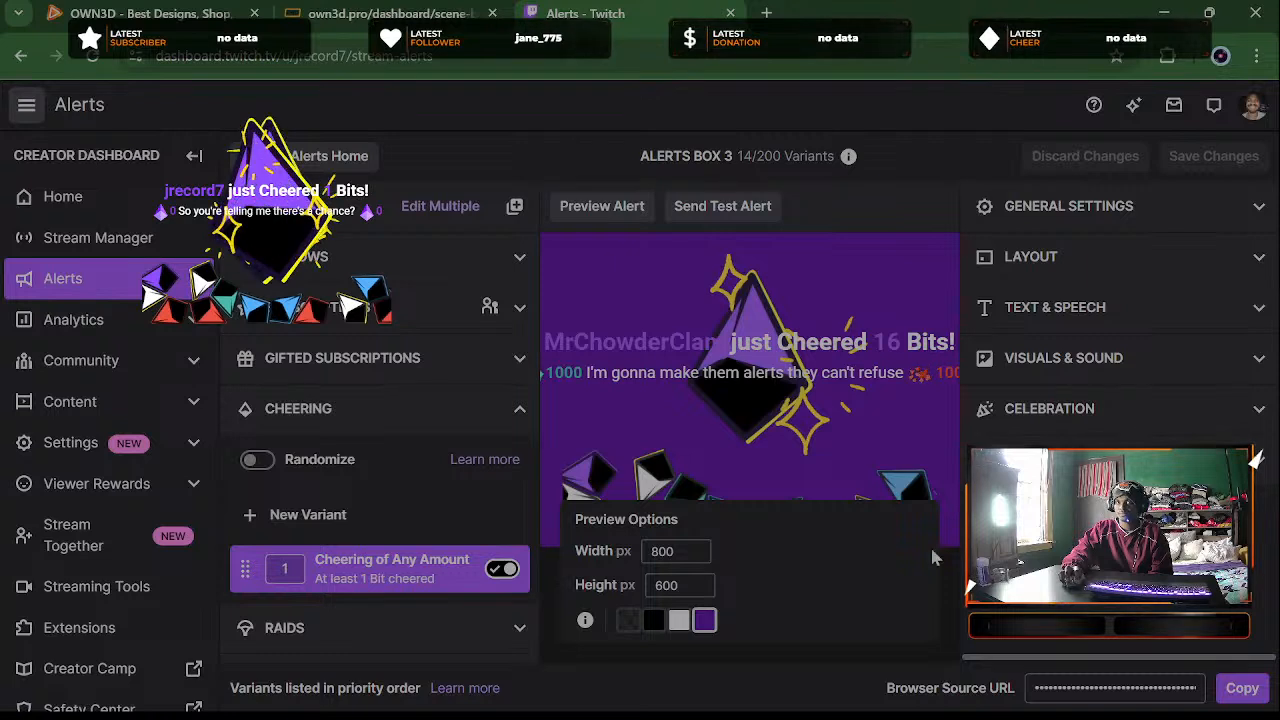
# Look through the variants listed for cheering, gifted subscriptions, subscriptions and follows, and collapse these groups again
pyautogui.click(515, 408)
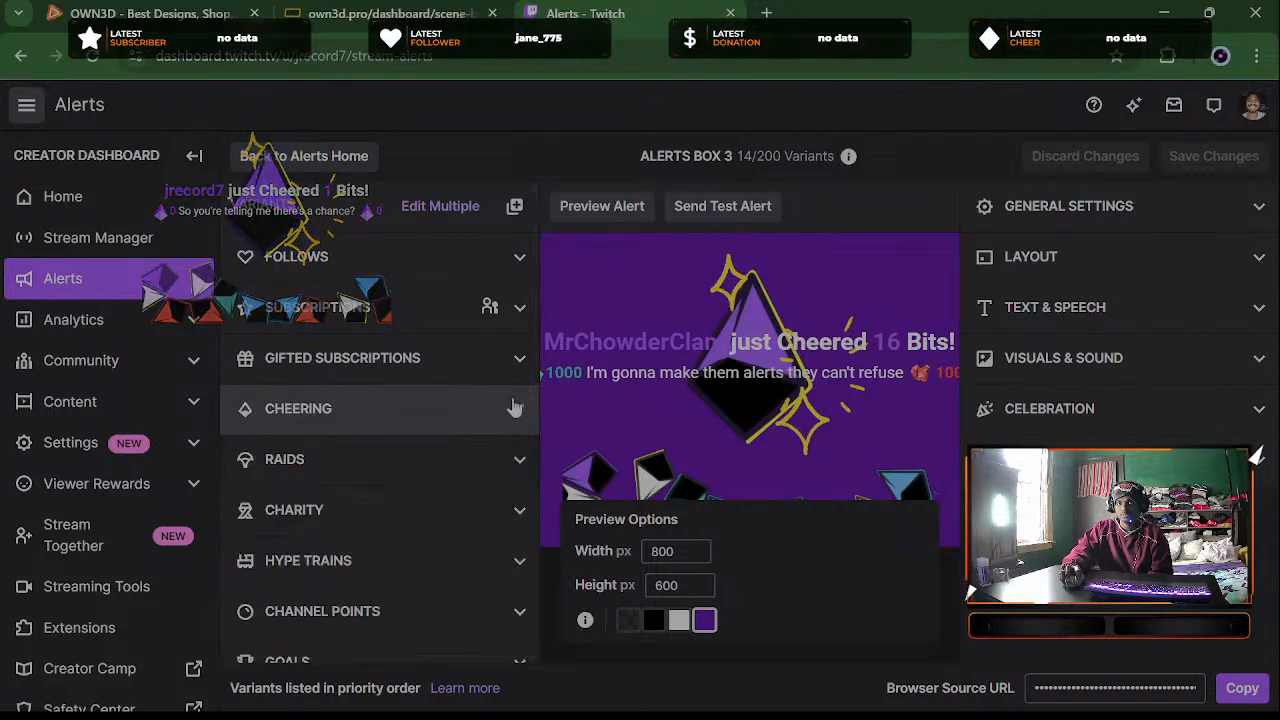
pyautogui.click(447, 414)
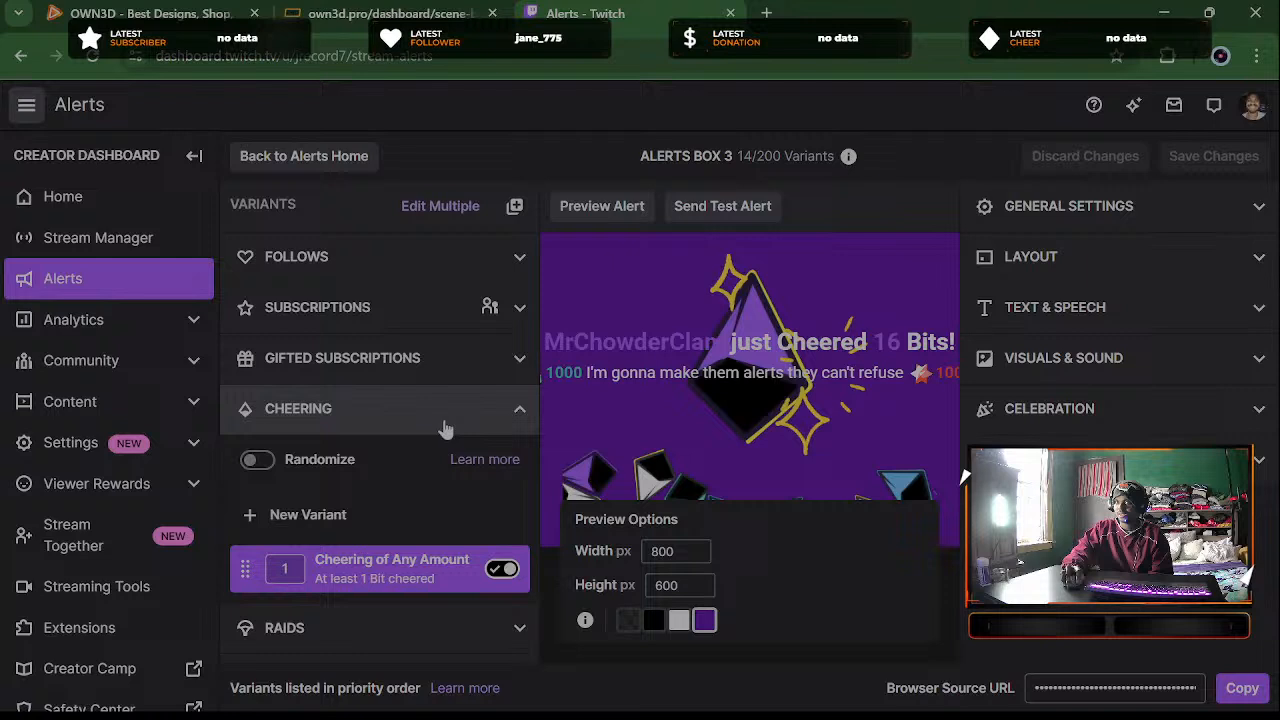
pyautogui.click(366, 362)
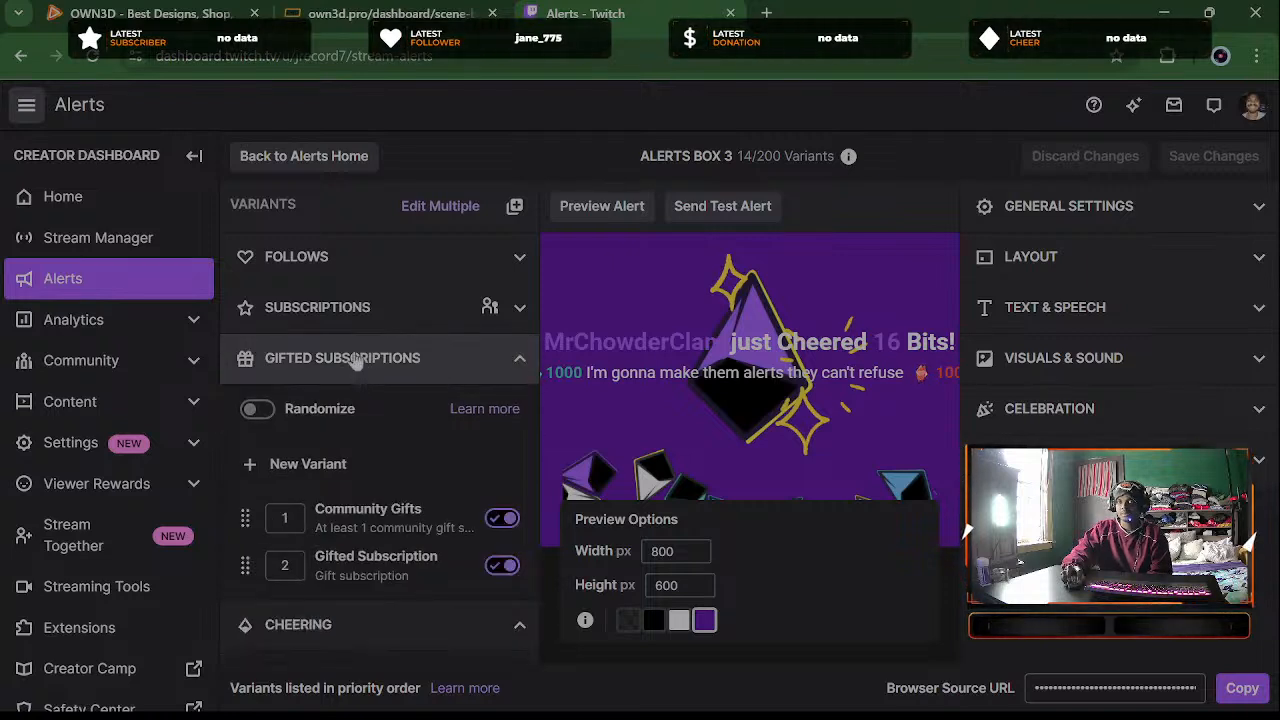
pyautogui.click(340, 318)
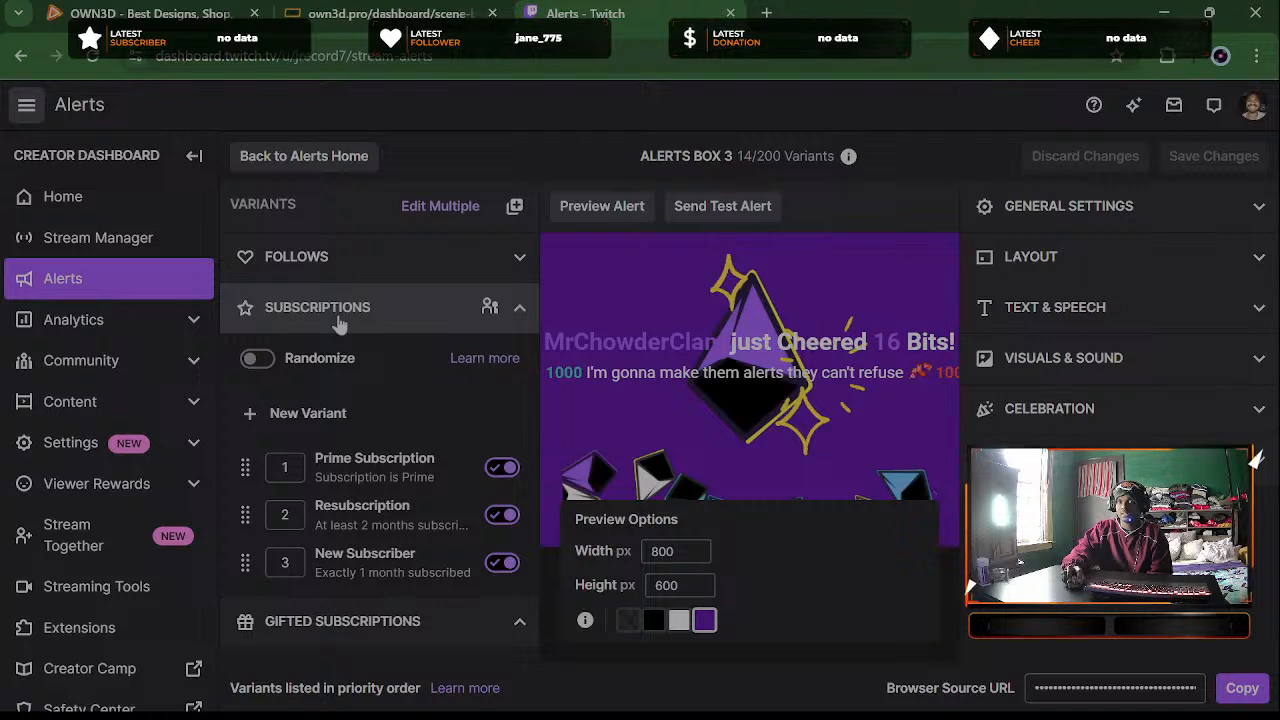
pyautogui.click(365, 262)
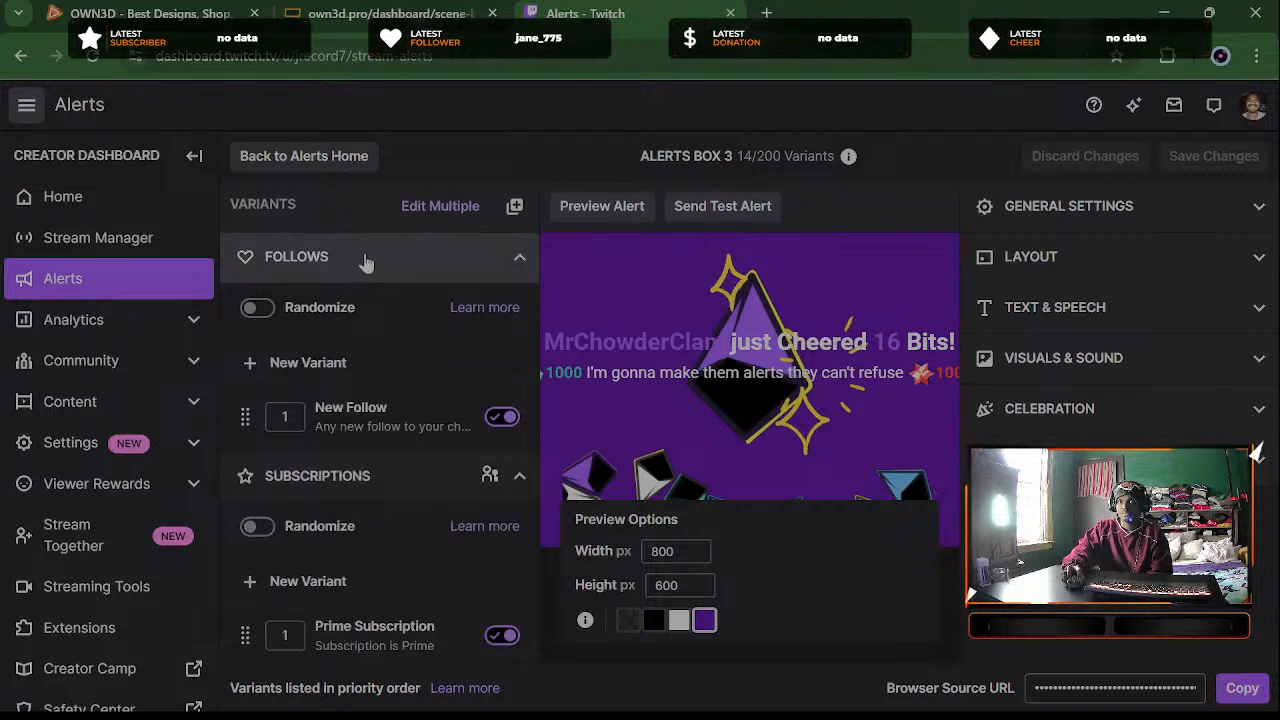
pyautogui.click(352, 262)
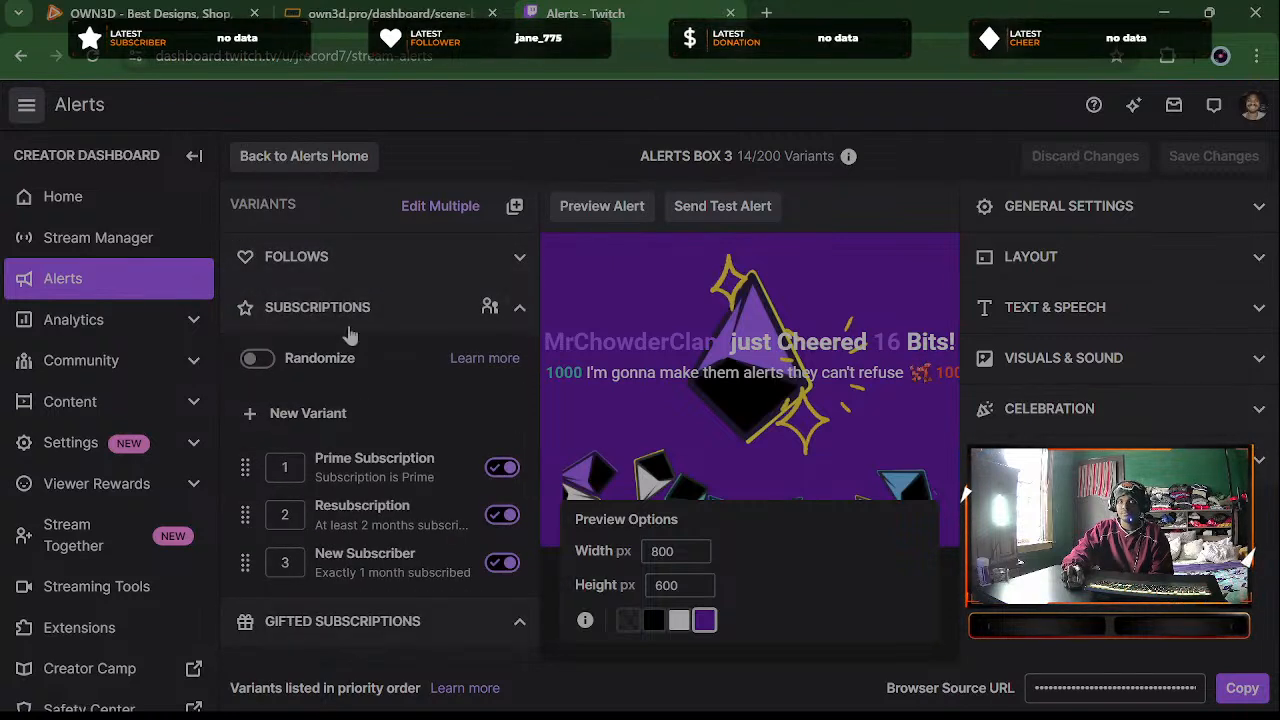
pyautogui.click(355, 307)
pyautogui.moveTo(358, 413); pyautogui.dragTo(350, 378)
pyautogui.click(340, 382)
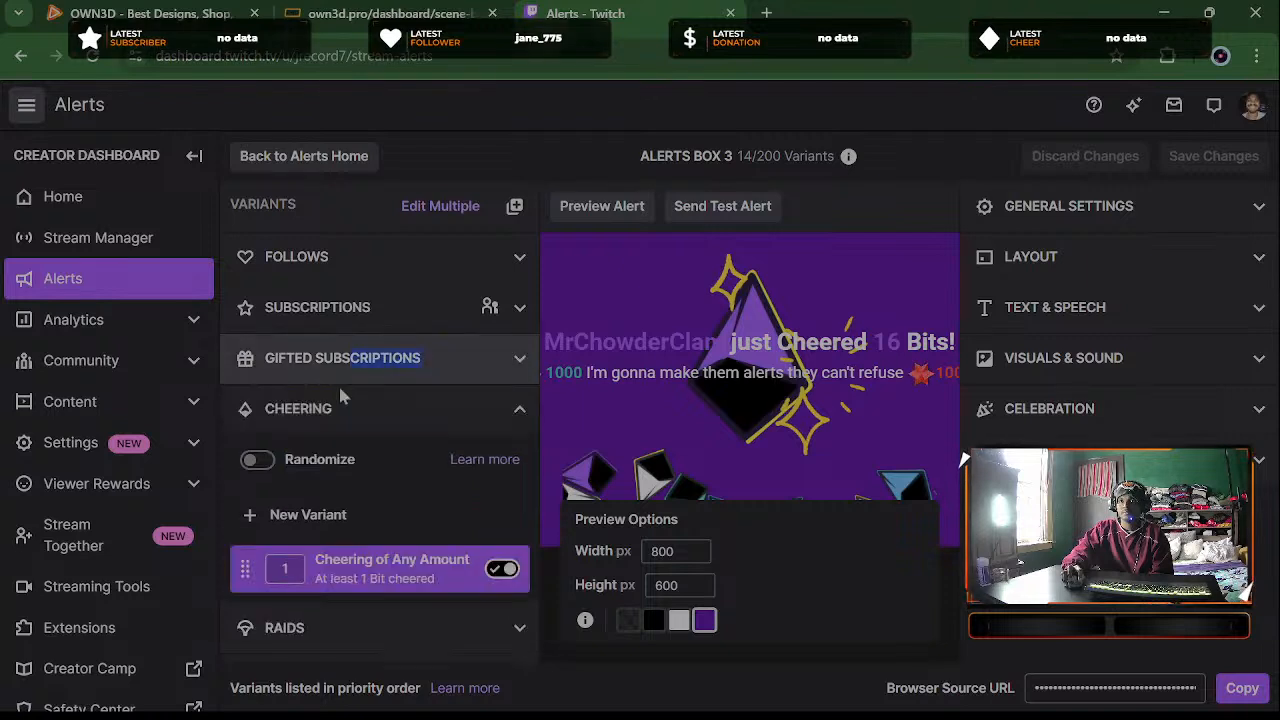
pyautogui.click(308, 425)
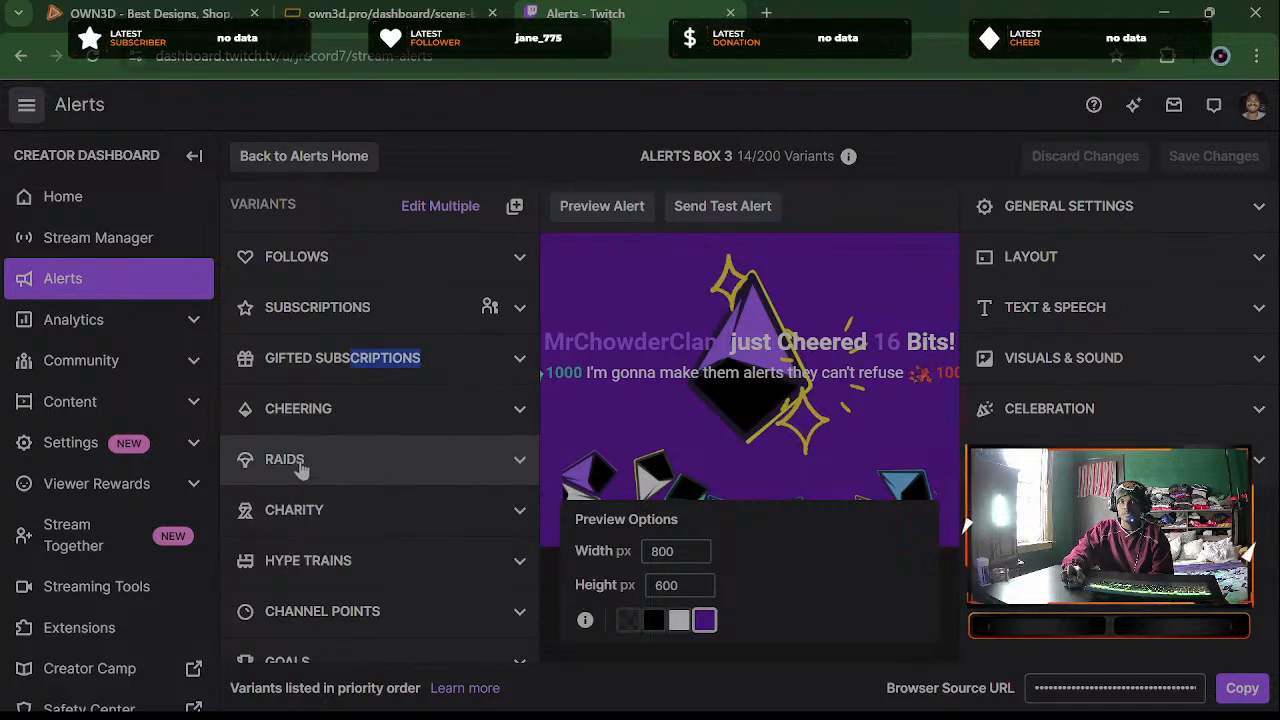
# Open the Raid of Any Amount variant from the raids group for editing
pyautogui.click(300, 465)
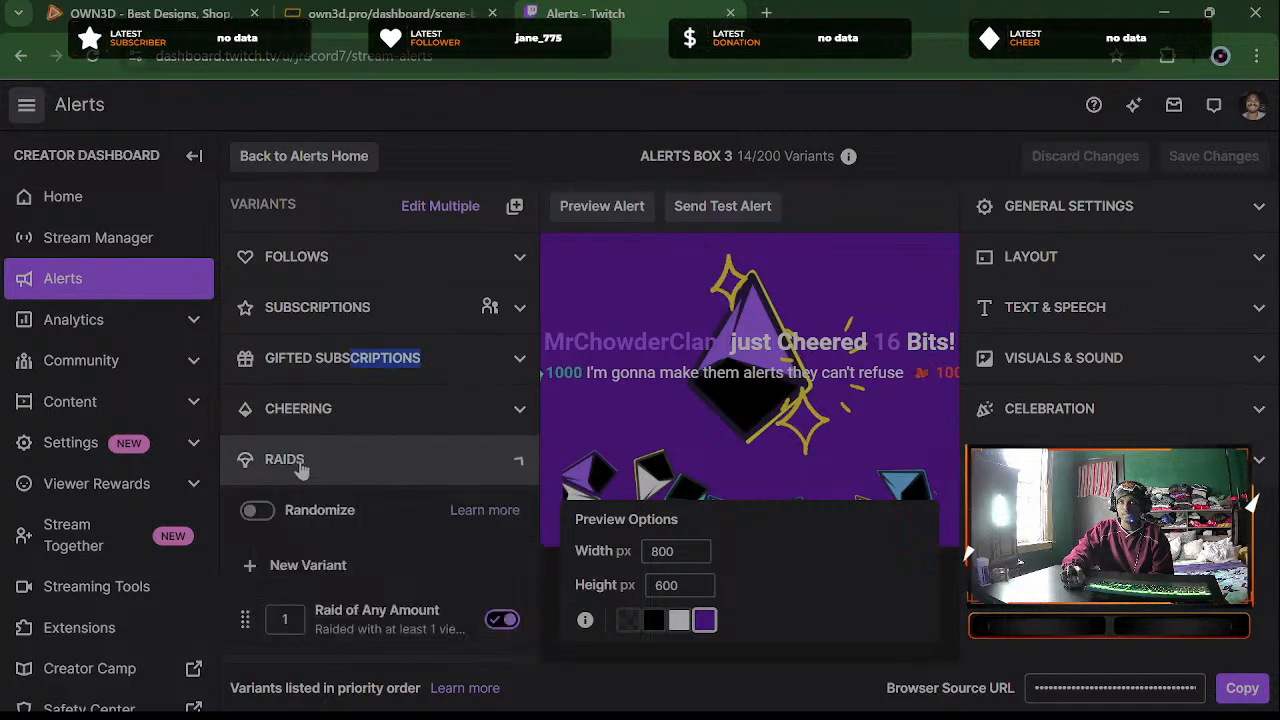
pyautogui.click(333, 627)
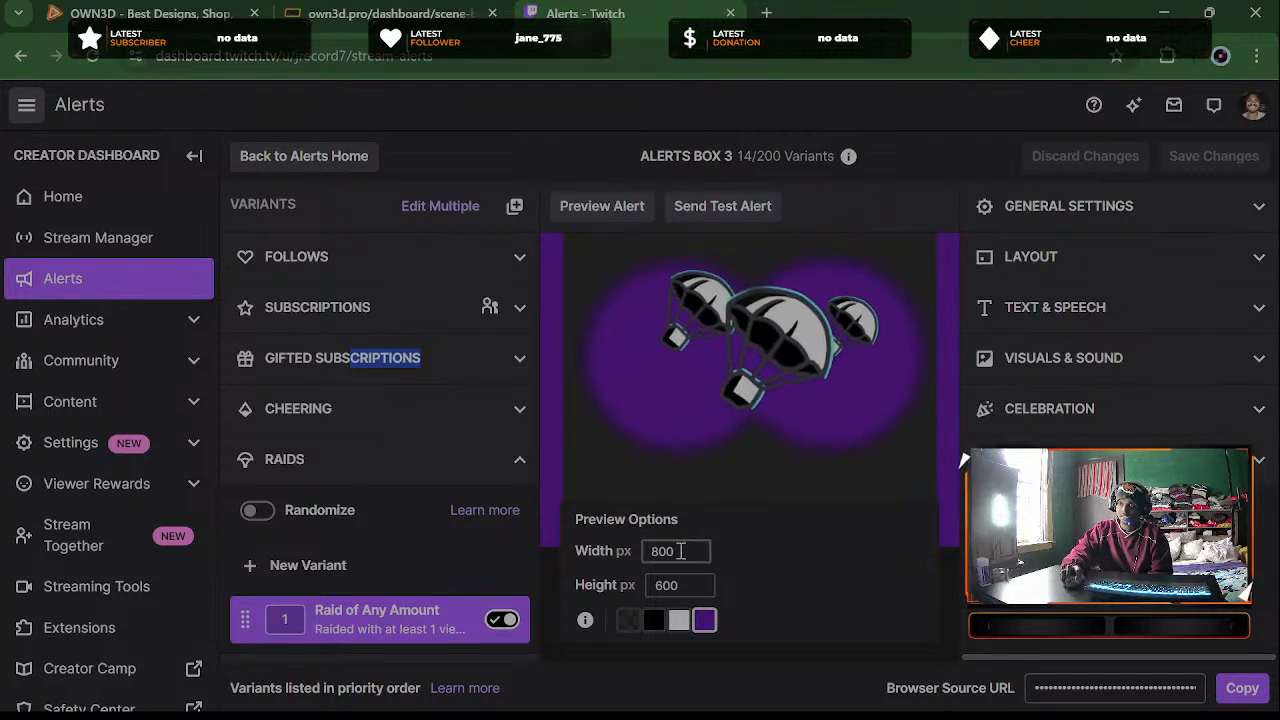
pyautogui.click(680, 551)
pyautogui.click(689, 584)
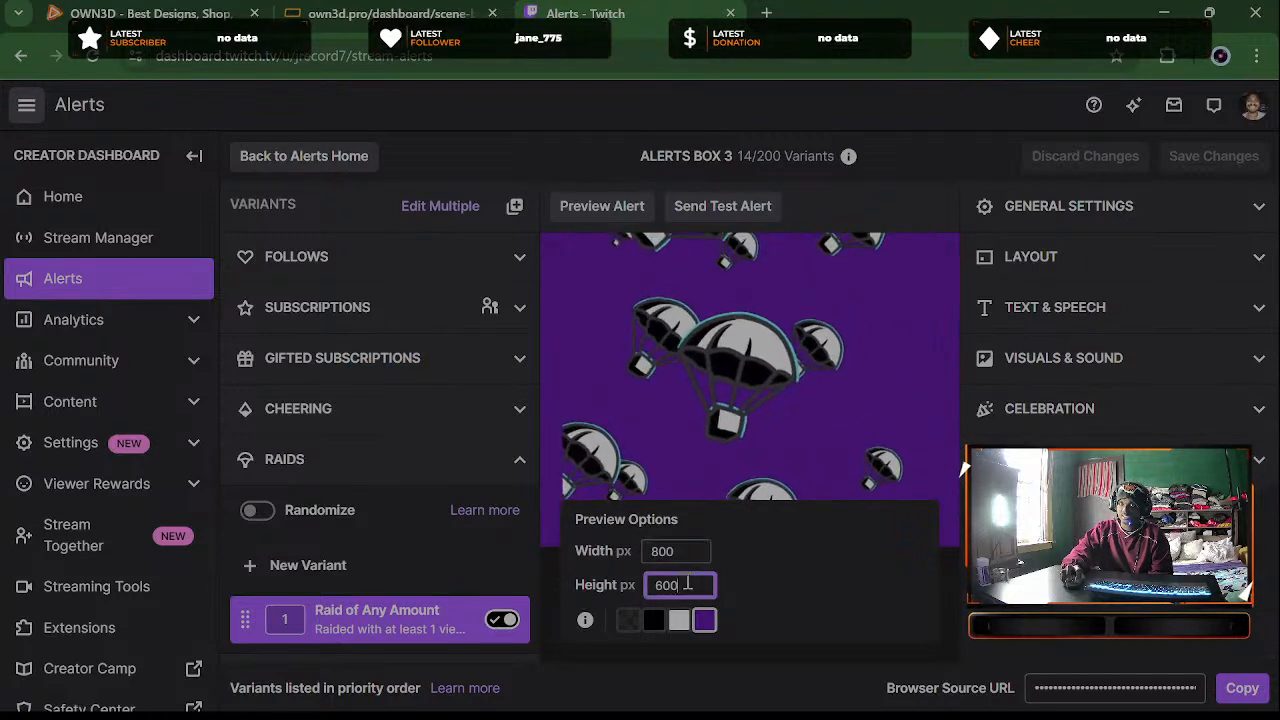
pyautogui.click(775, 545)
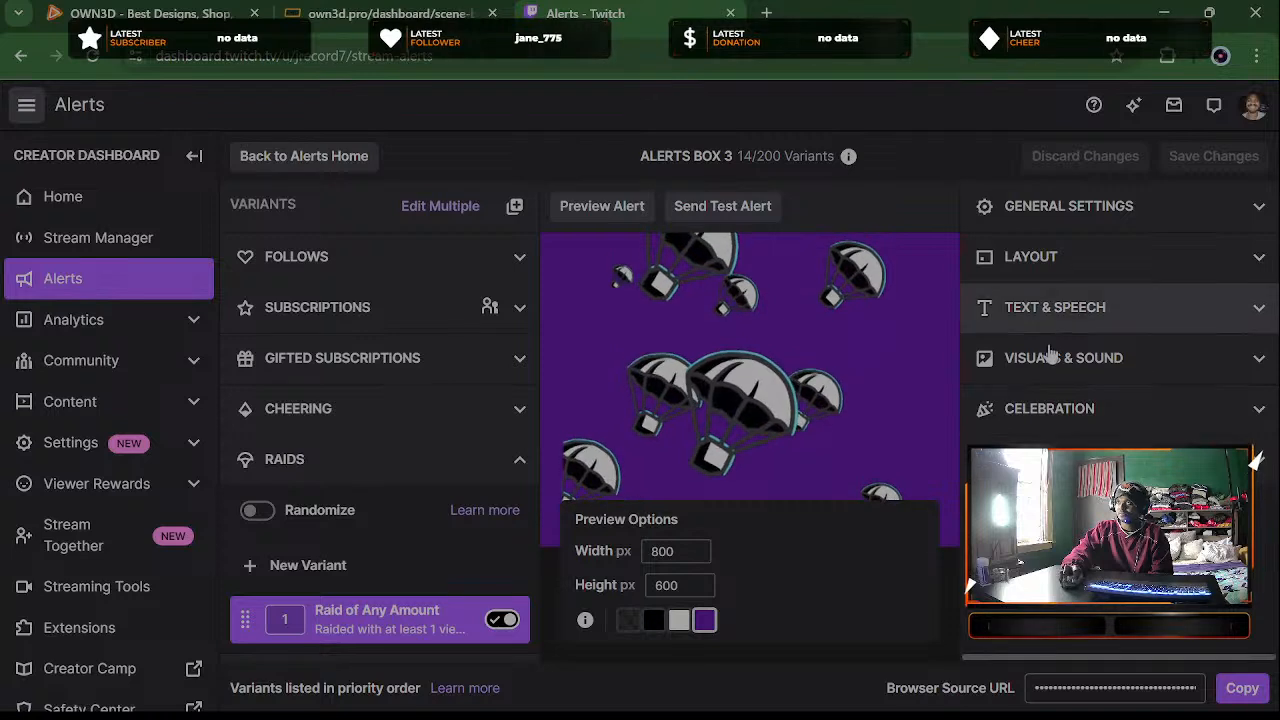
# Review the raid alert's general settings, including variant name, alert condition and viewers
pyautogui.click(1040, 206)
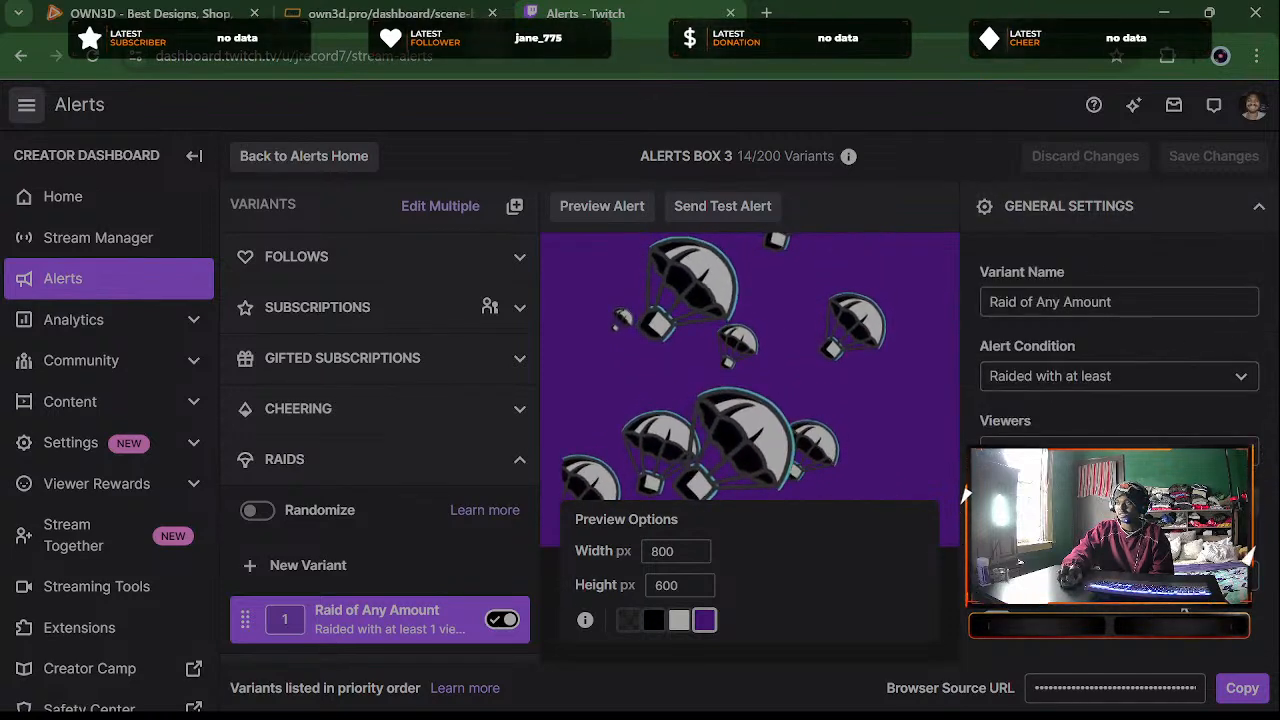
pyautogui.scroll(-5, 1070, 400)
pyautogui.scroll(5, 1196, 320)
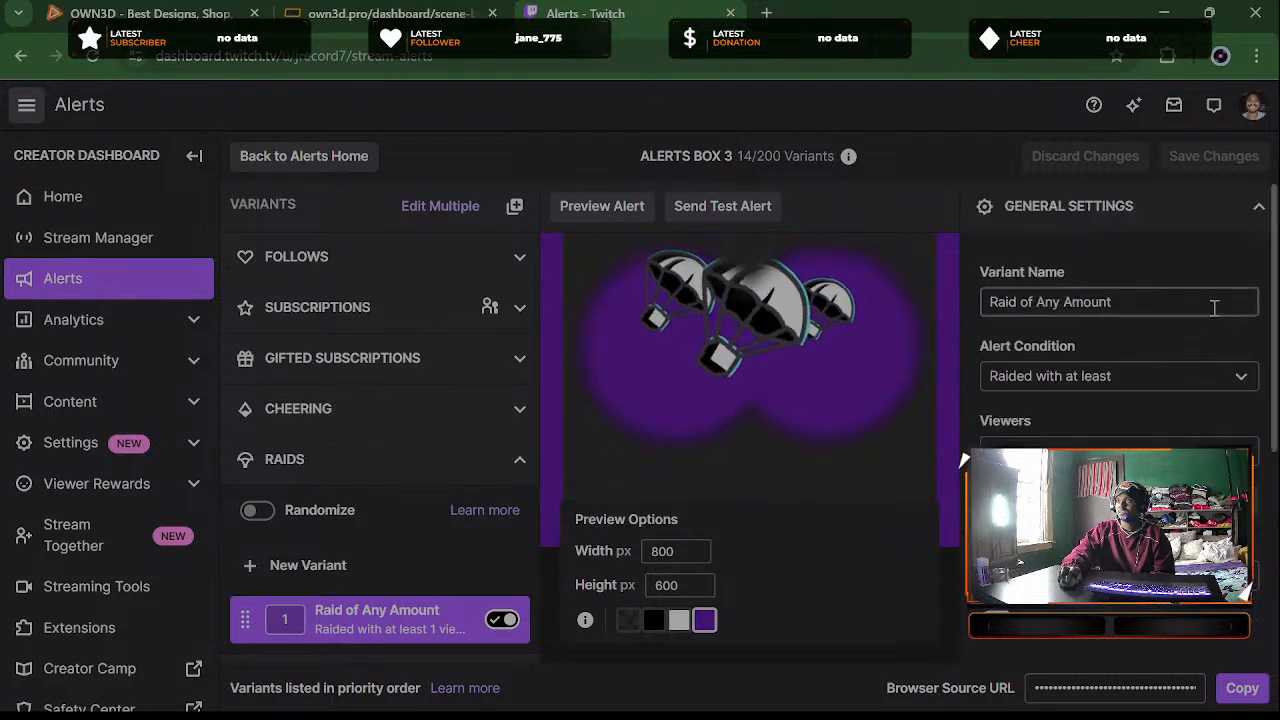
pyautogui.click(1108, 212)
# Set the raid alert's layout to place the message text over the image
pyautogui.click(1120, 270)
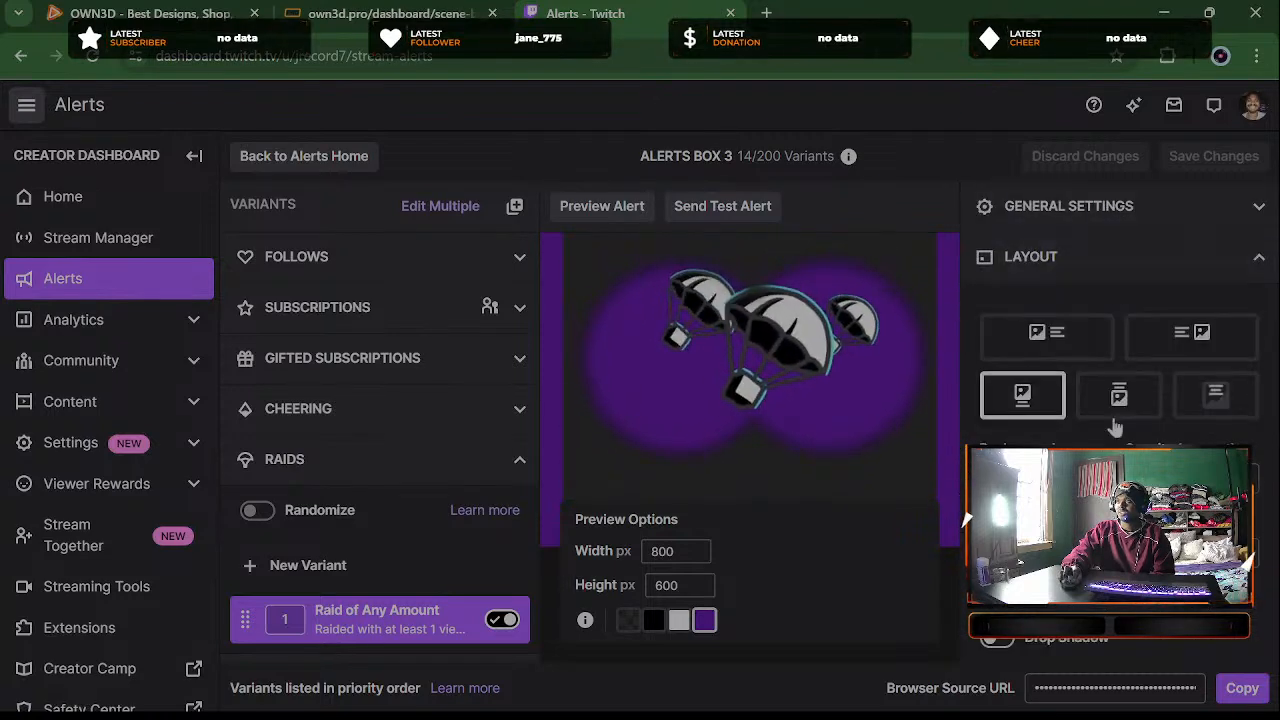
pyautogui.click(1222, 394)
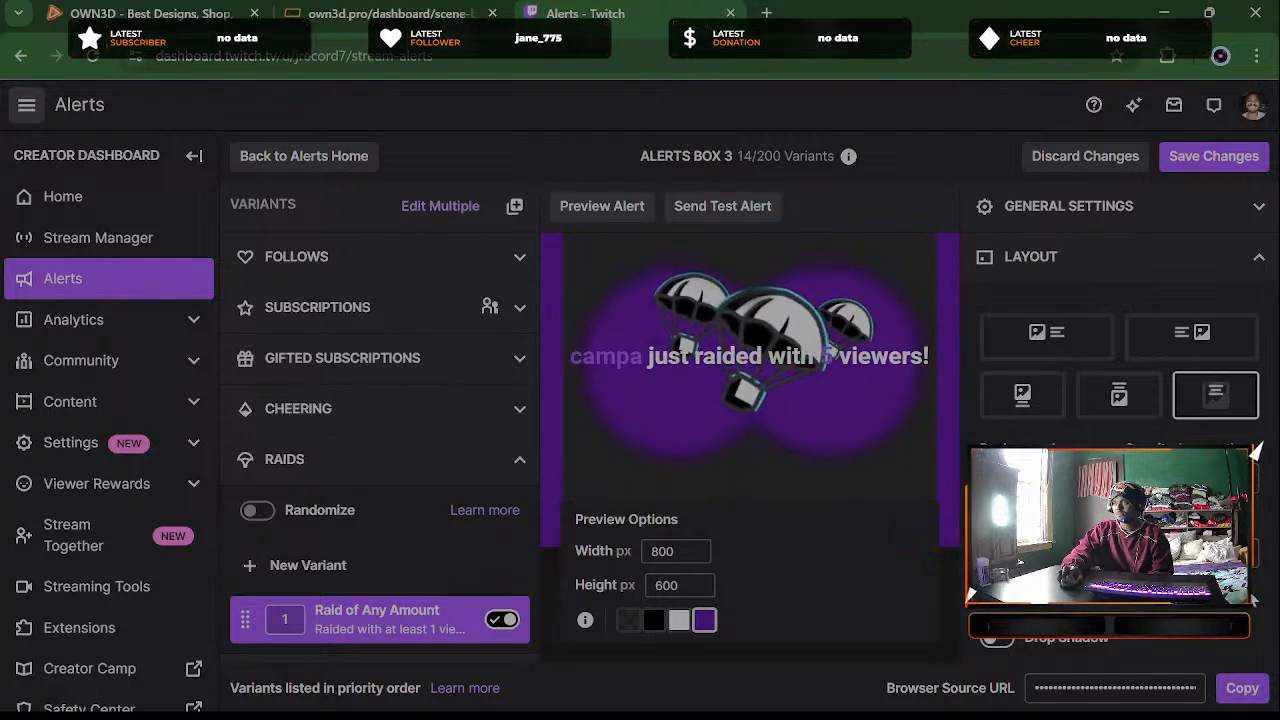
pyautogui.scroll(-2, 1185, 390)
pyautogui.scroll(1, 1185, 390)
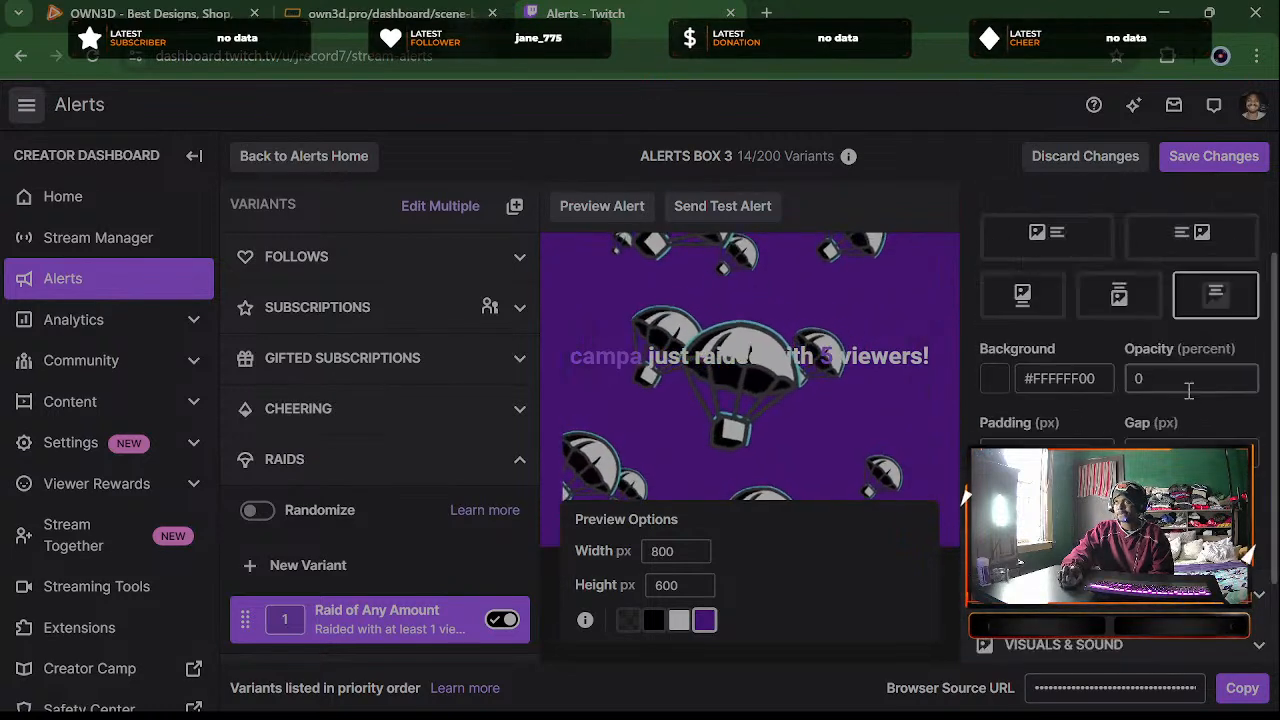
pyautogui.scroll(2, 1188, 390)
pyautogui.click(1172, 252)
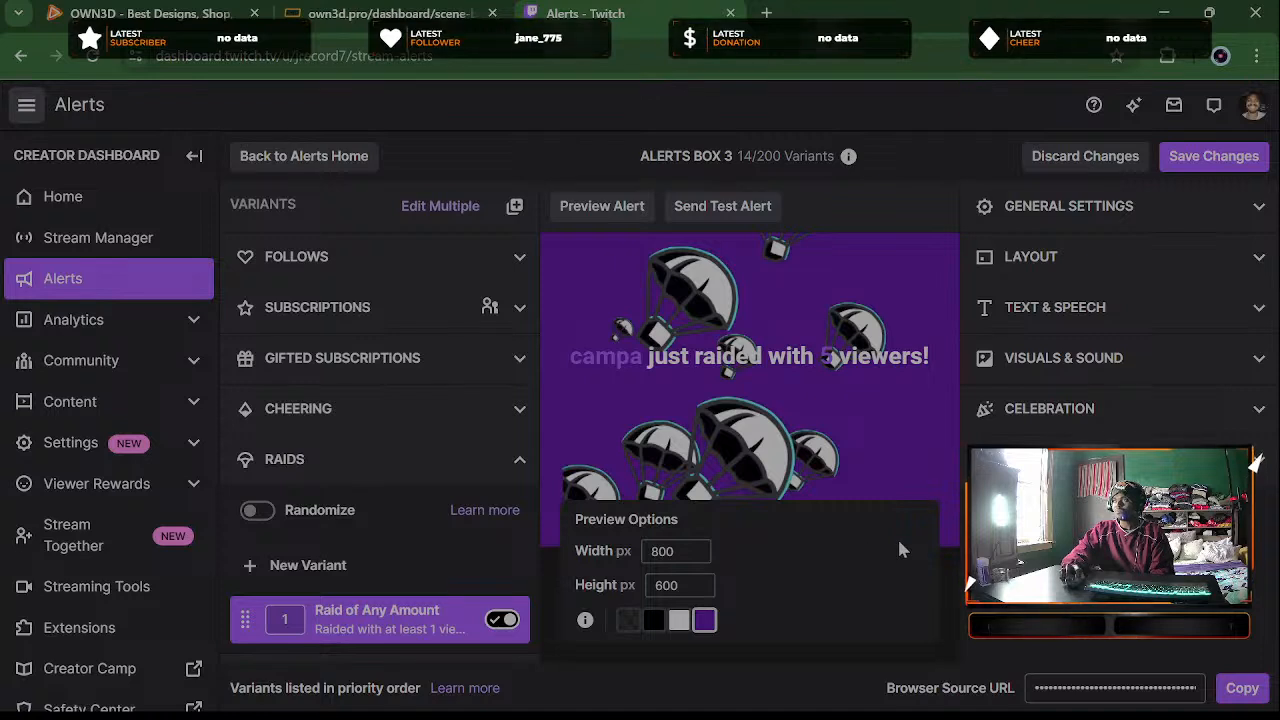
# Check the raid alert's layout settings again
pyautogui.click(1092, 262)
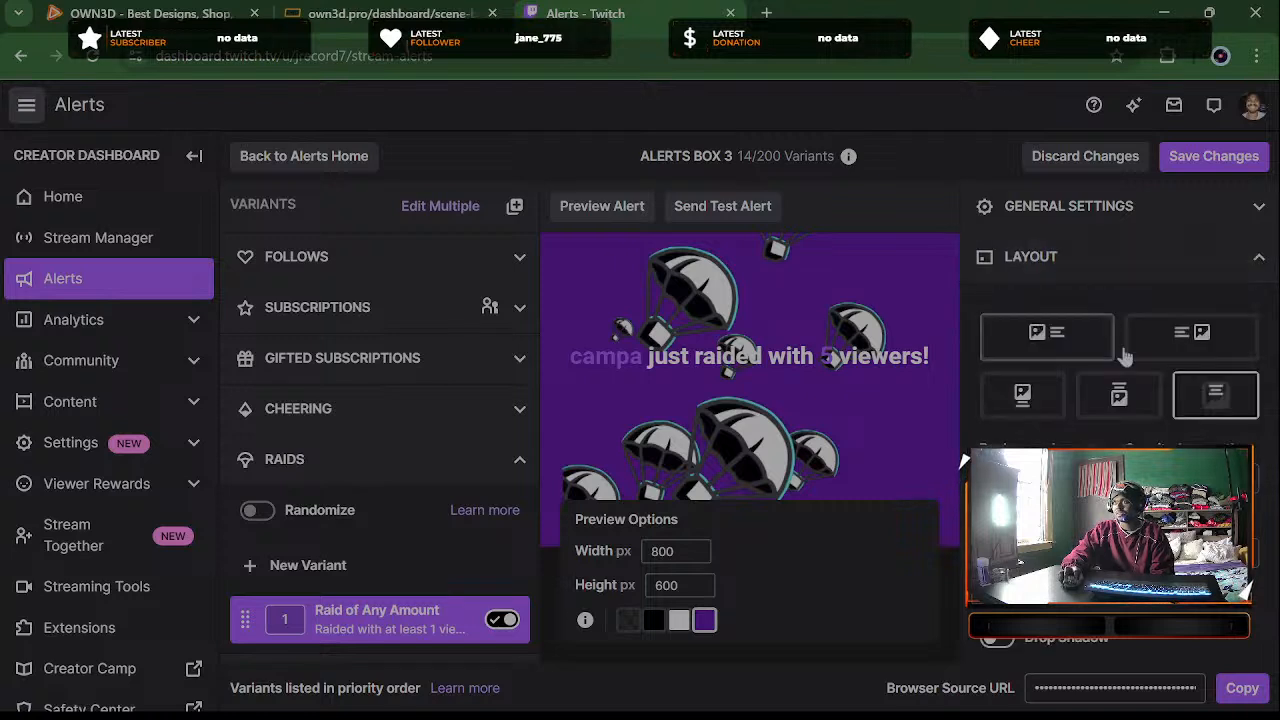
pyautogui.scroll(-2, 1125, 355)
pyautogui.scroll(2, 1100, 258)
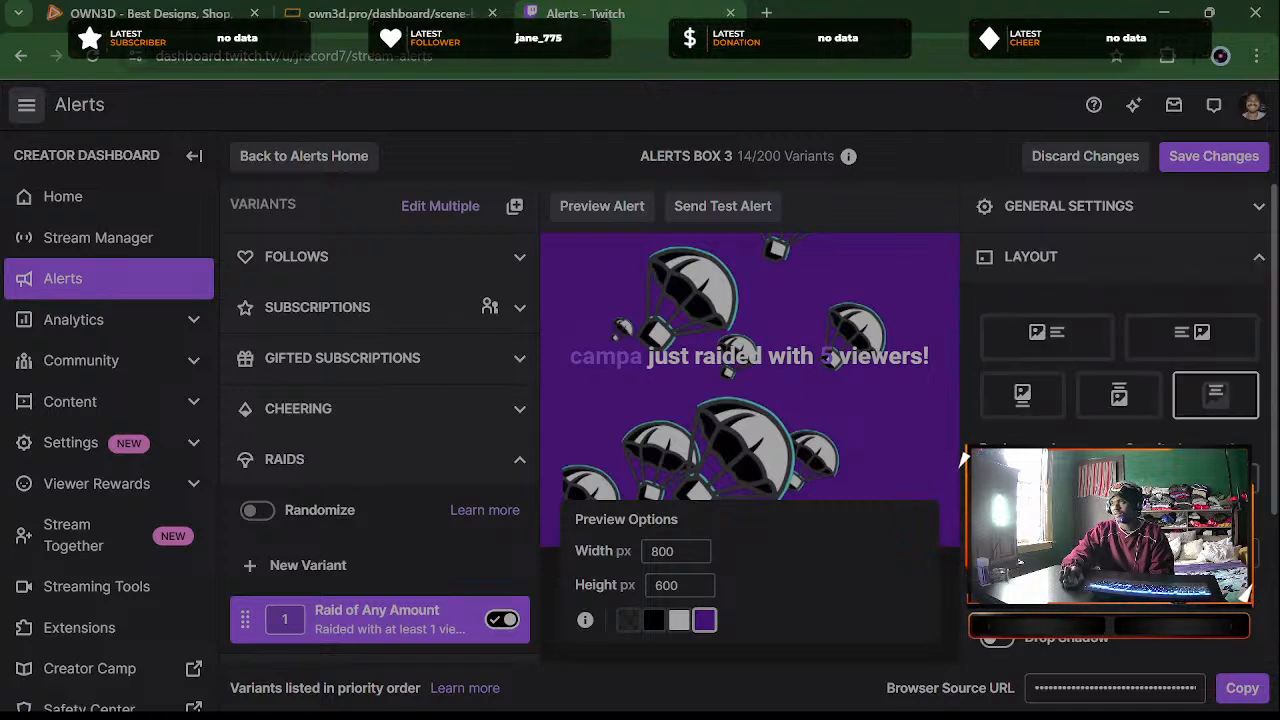
pyautogui.click(1099, 256)
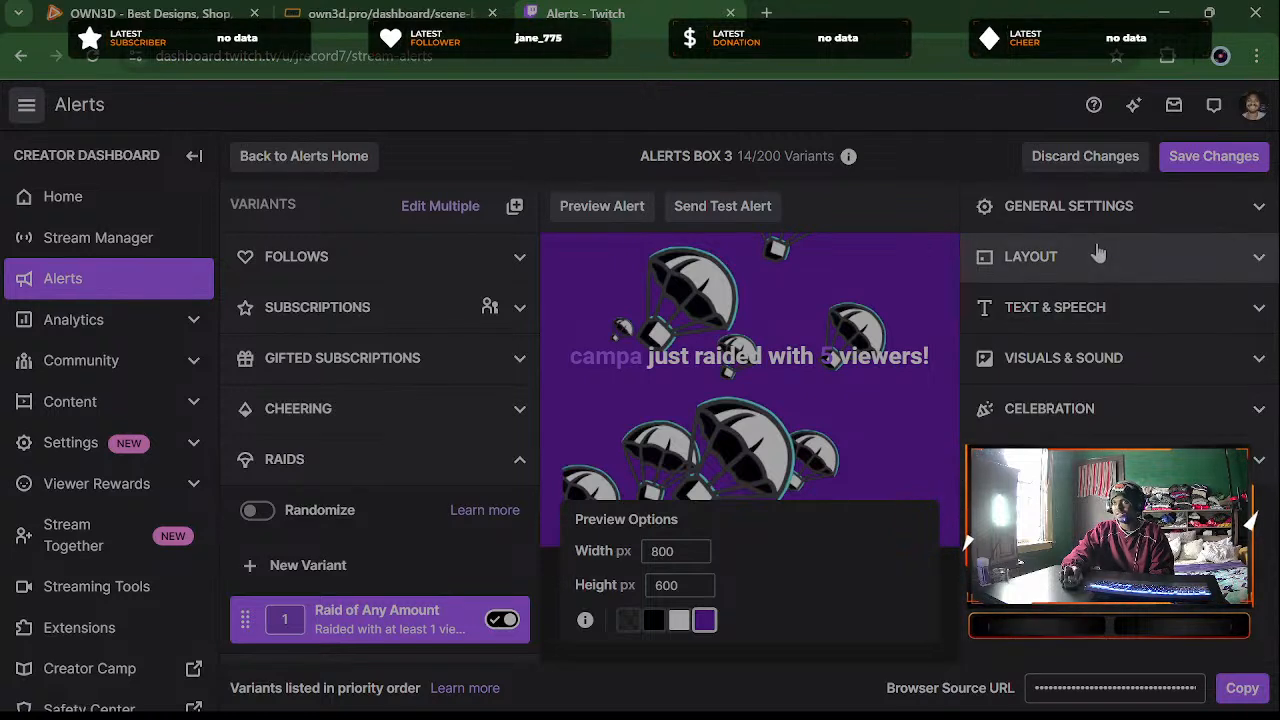
pyautogui.click(1240, 689)
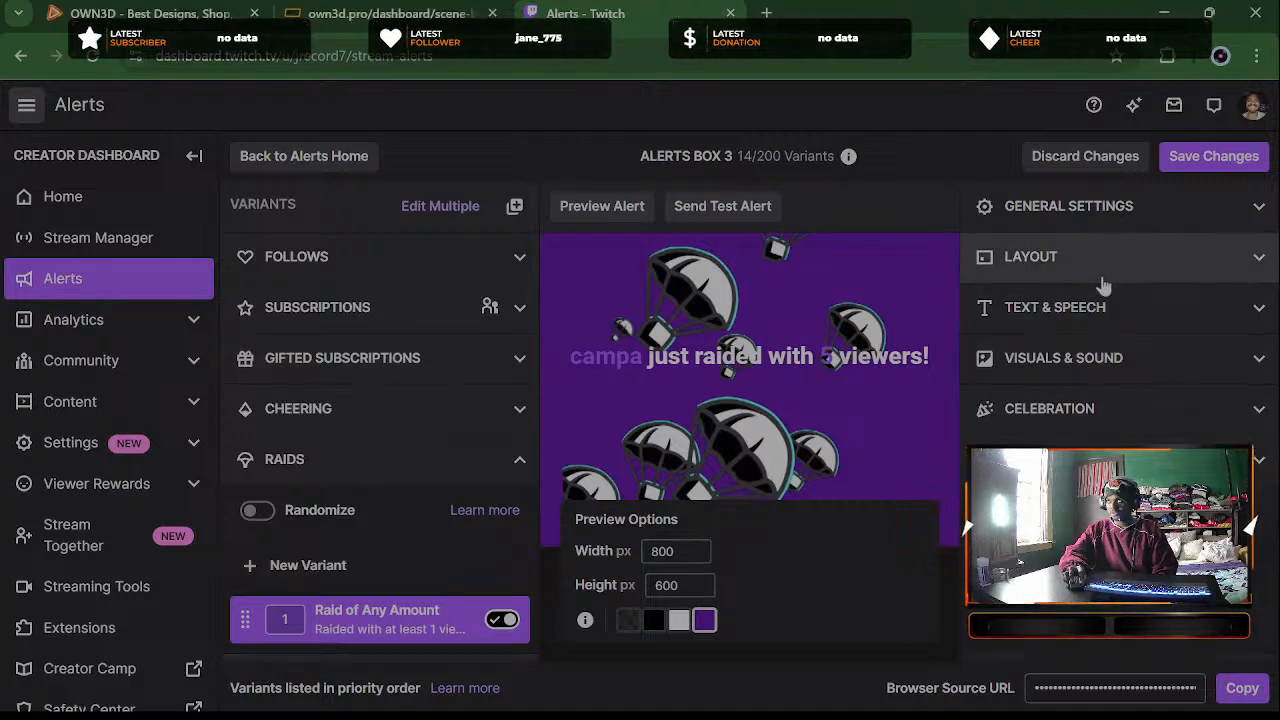
# Set the raid alert's text-to-speech voice to Joanna, play a sample of it and review the remaining text and speech settings
pyautogui.click(1097, 312)
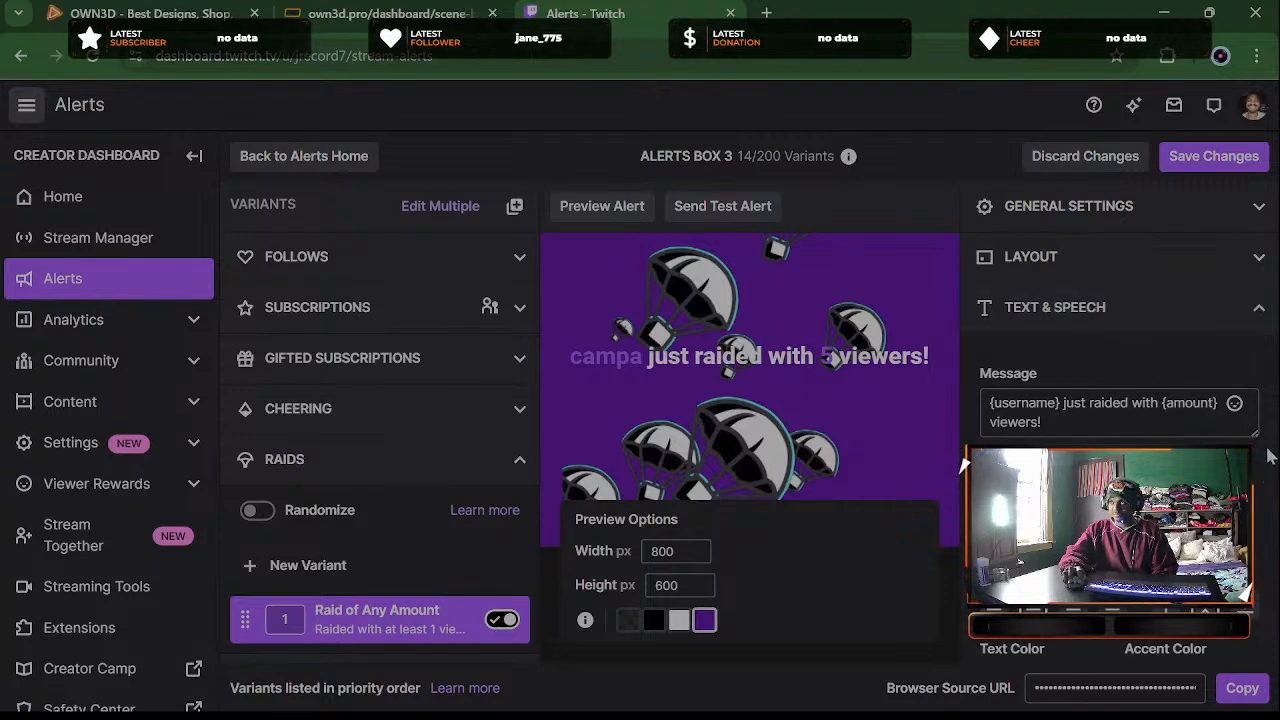
pyautogui.scroll(-2, 1264, 388)
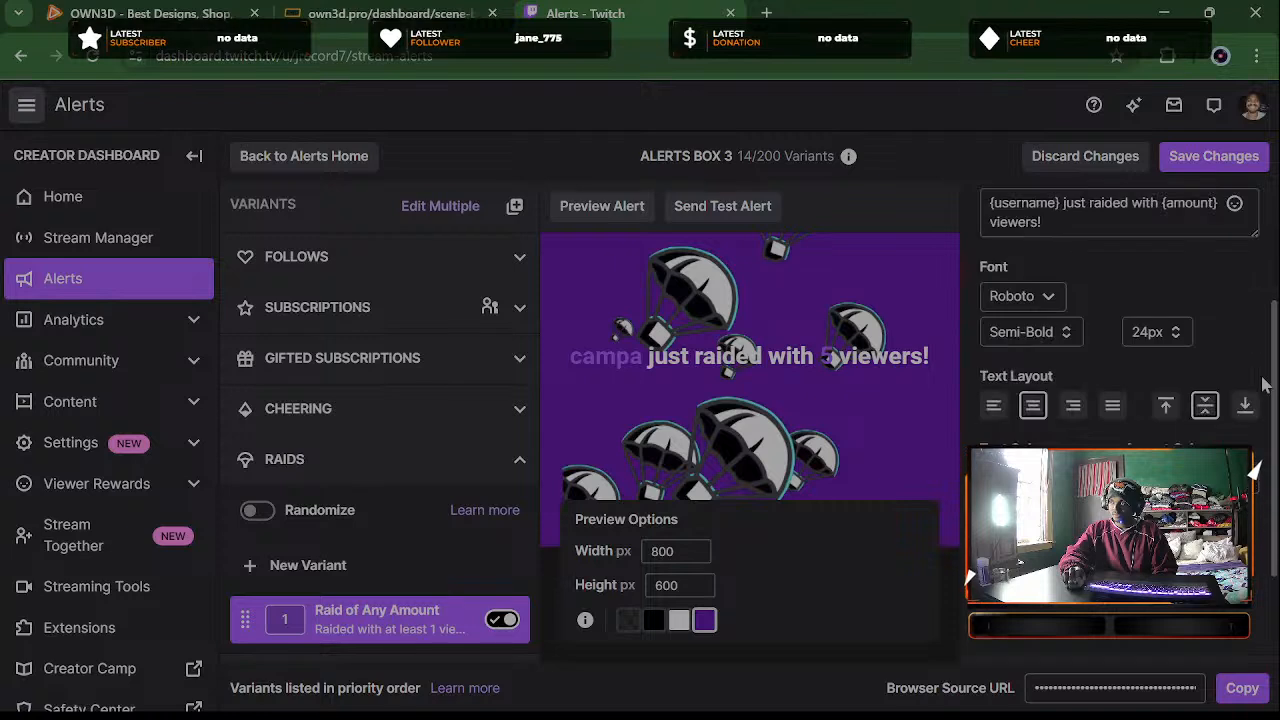
pyautogui.scroll(-1, 1264, 388)
pyautogui.scroll(-1, 1264, 388)
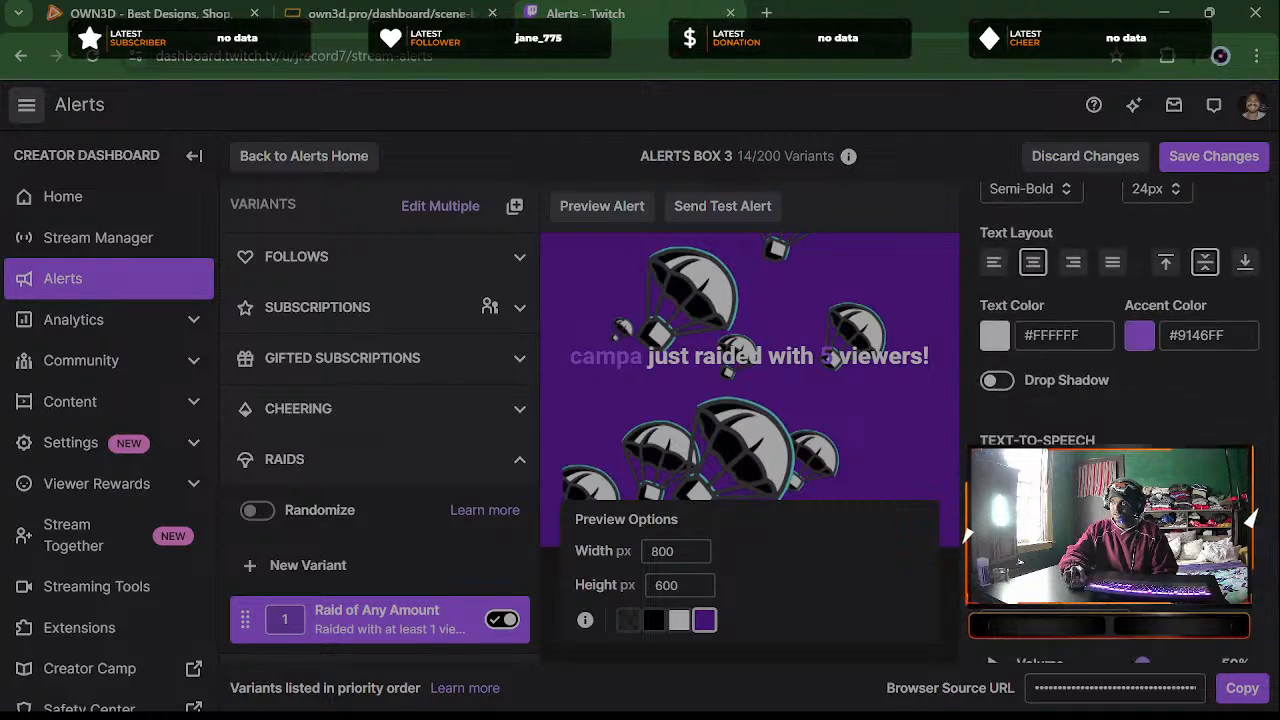
pyautogui.scroll(-3, 1256, 452)
pyautogui.click(1067, 335)
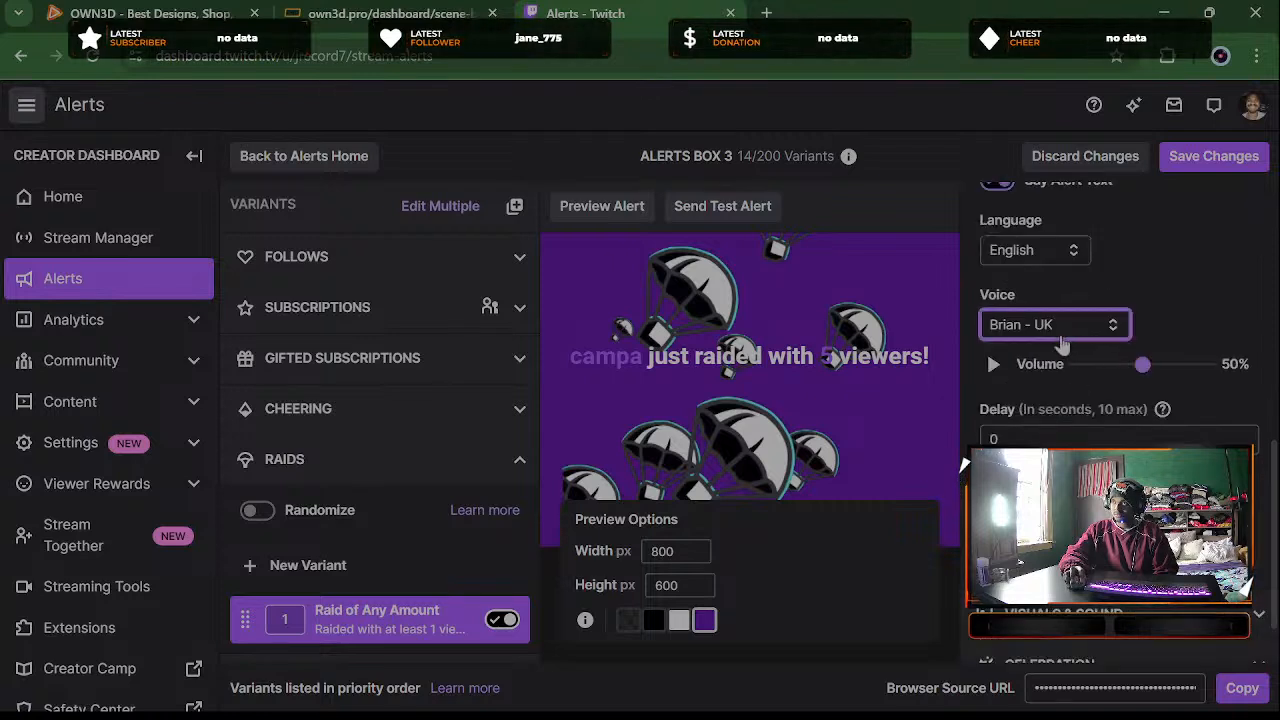
pyautogui.click(1093, 409)
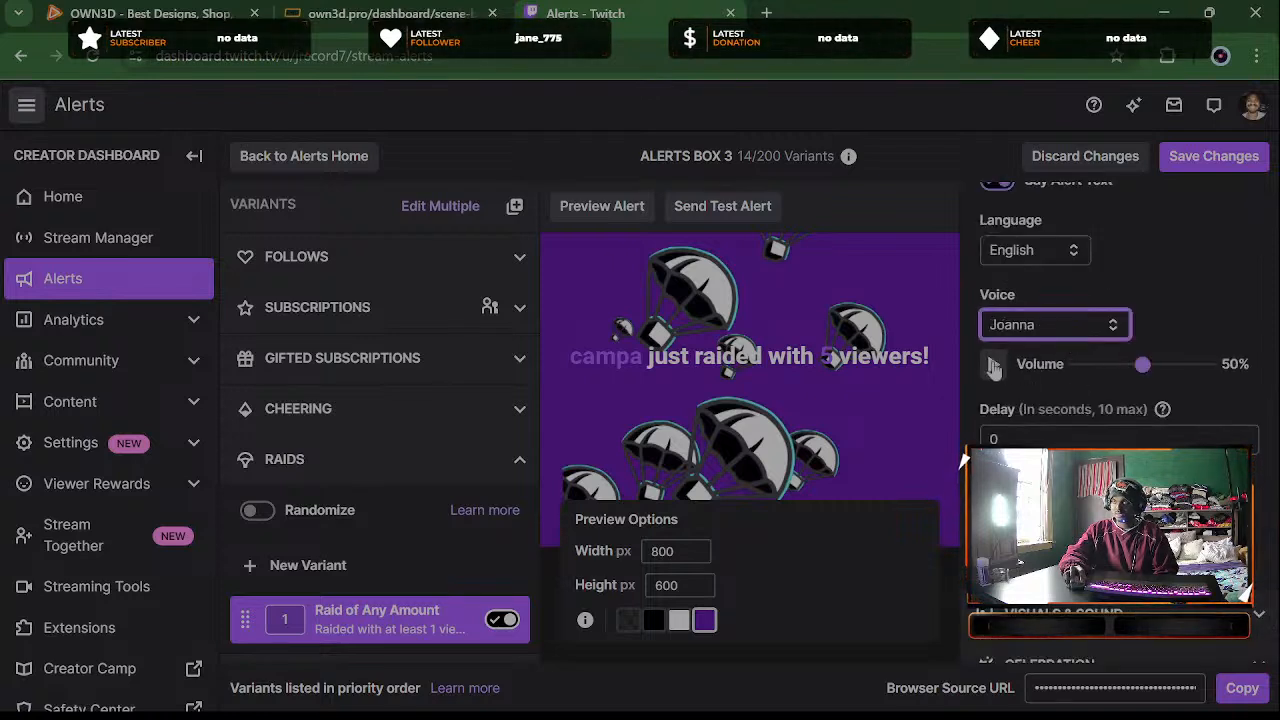
pyautogui.click(993, 364)
pyautogui.scroll(6, 1244, 272)
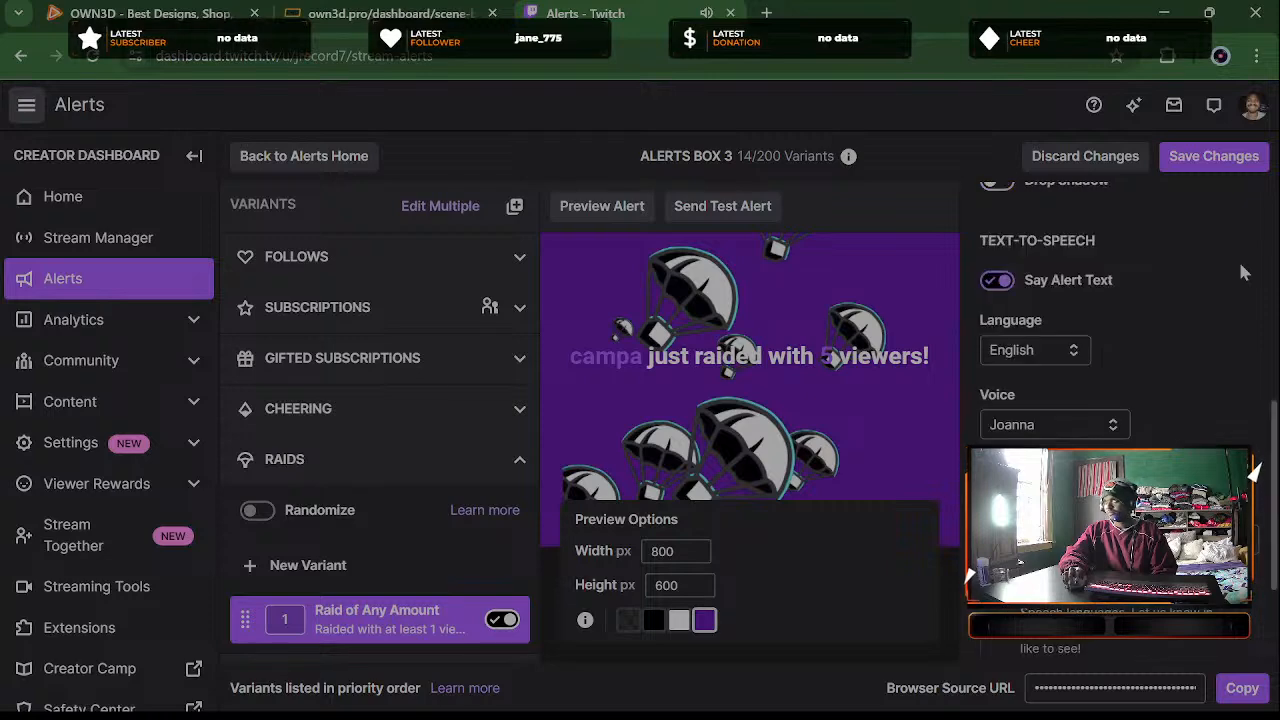
pyautogui.scroll(-7, 1244, 272)
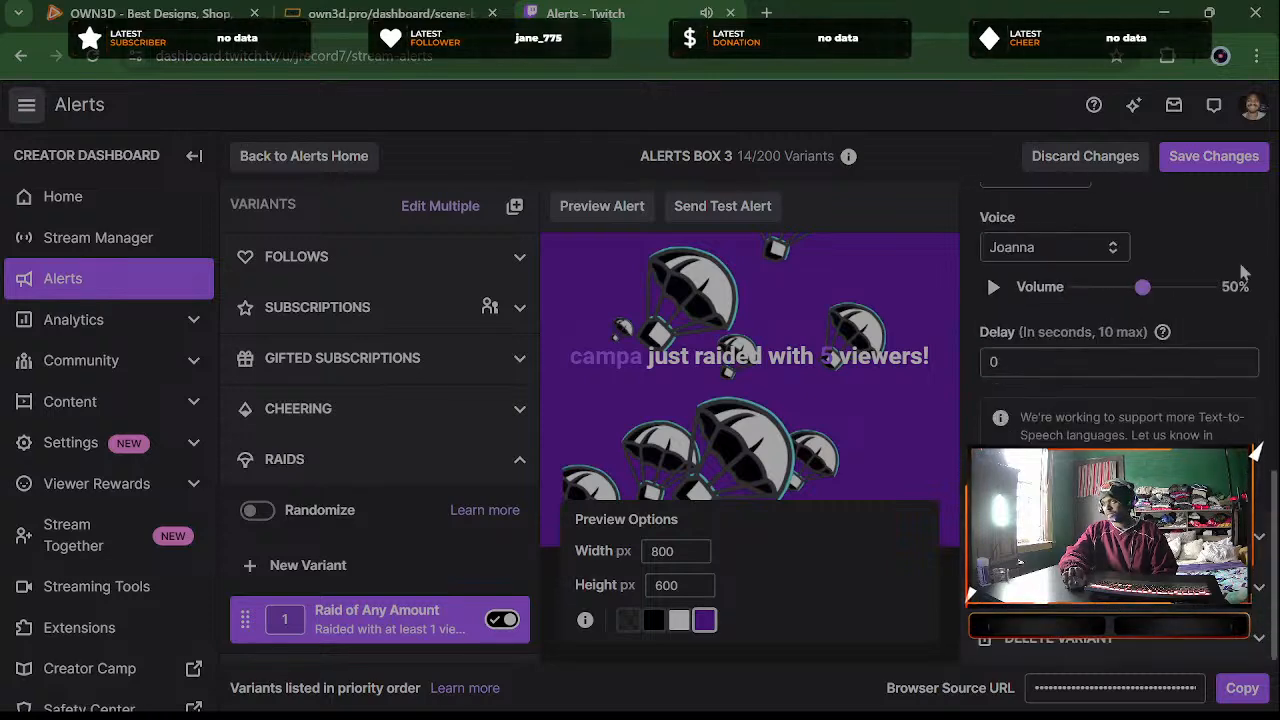
pyautogui.scroll(5, 1244, 272)
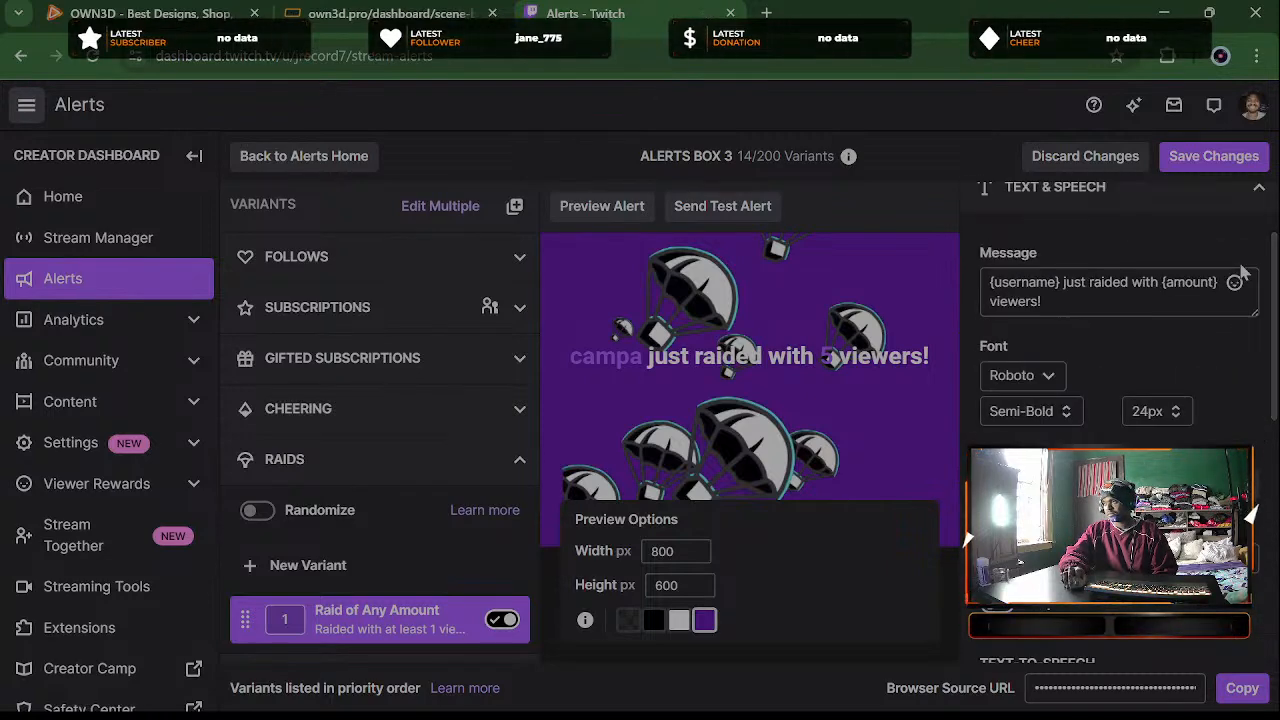
pyautogui.scroll(2, 1244, 272)
pyautogui.click(1158, 312)
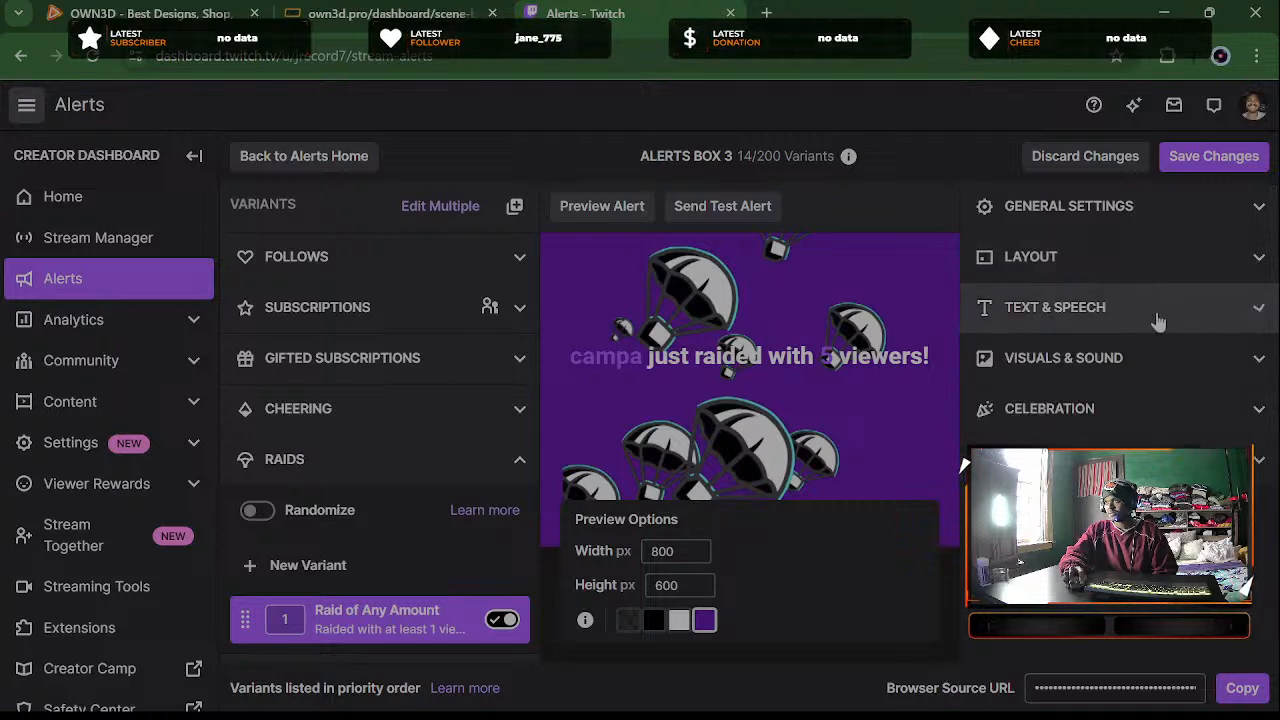
# Browse the first four pages of the image library from the raid alert's visual settings without choosing an image
pyautogui.click(1128, 368)
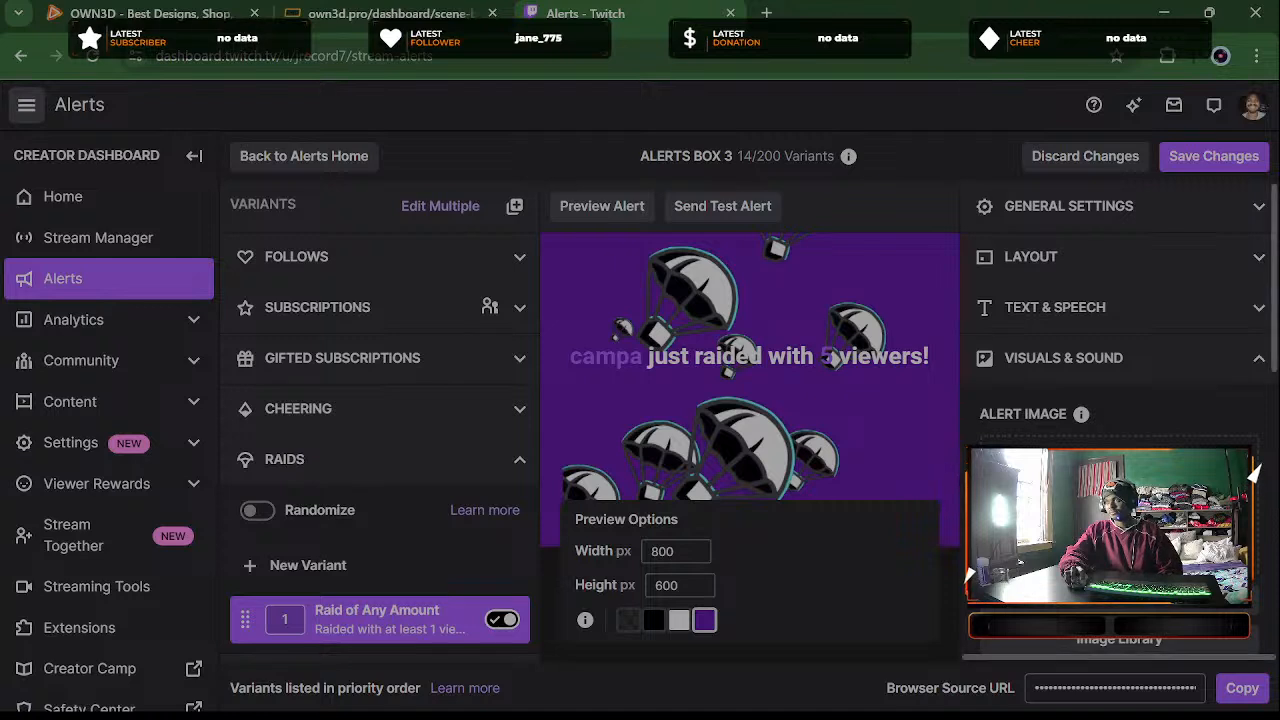
pyautogui.scroll(-2, 1110, 400)
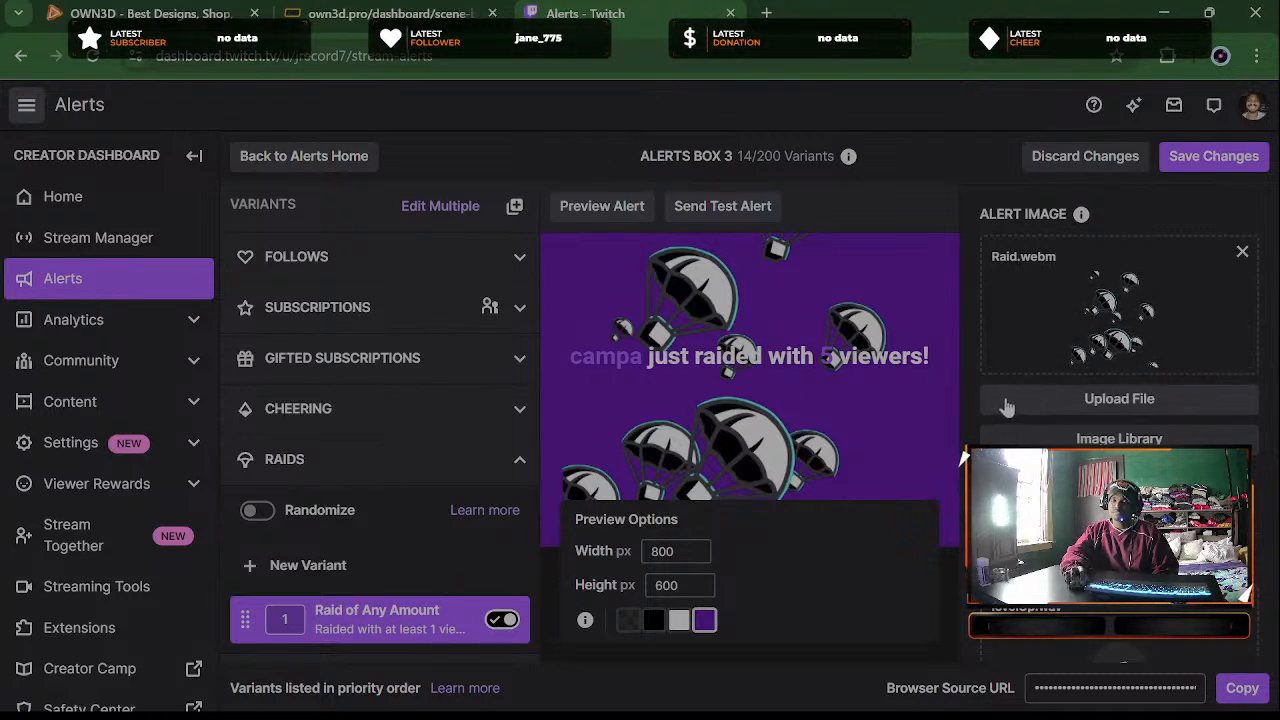
pyautogui.click(1250, 443)
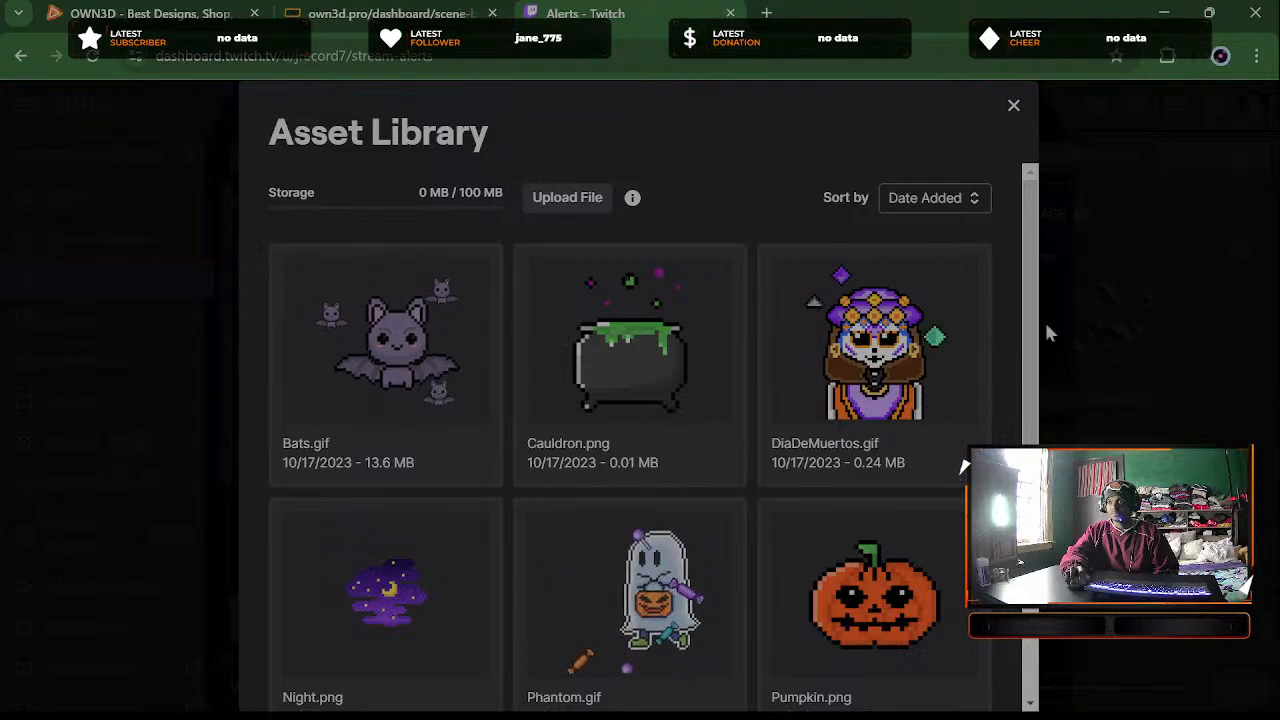
pyautogui.scroll(-2, 980, 420)
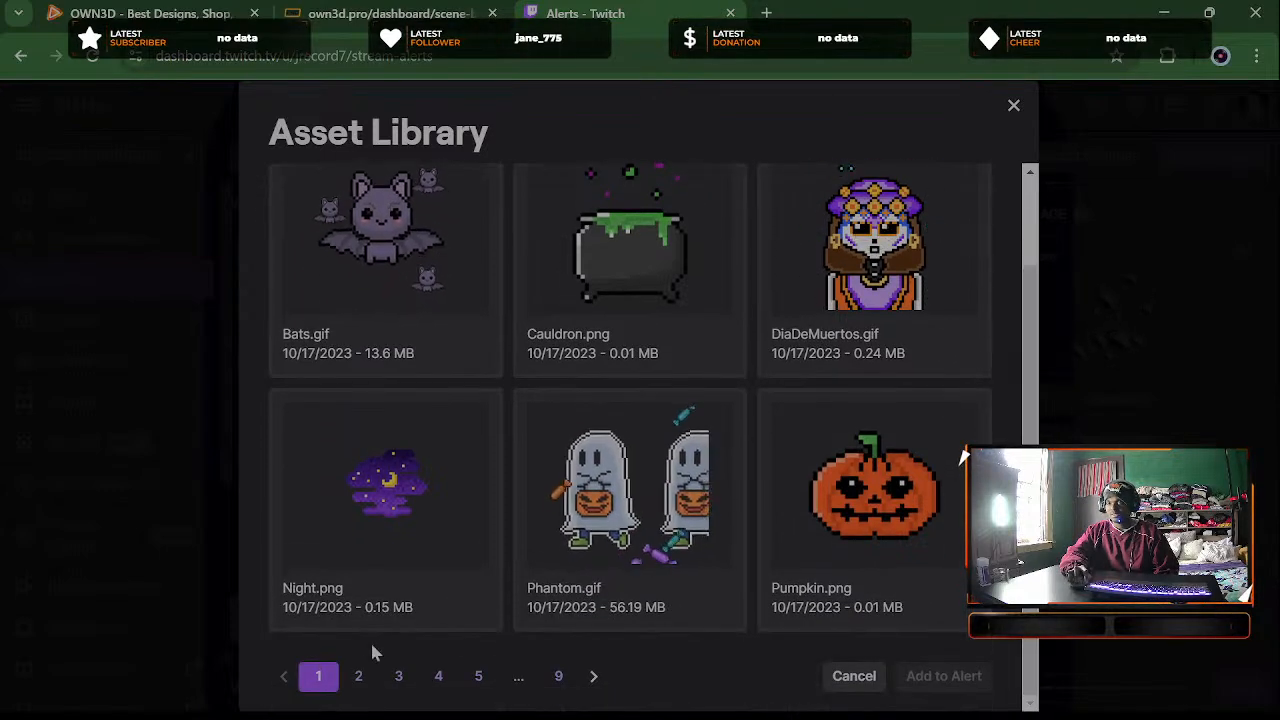
pyautogui.click(358, 676)
pyautogui.click(400, 677)
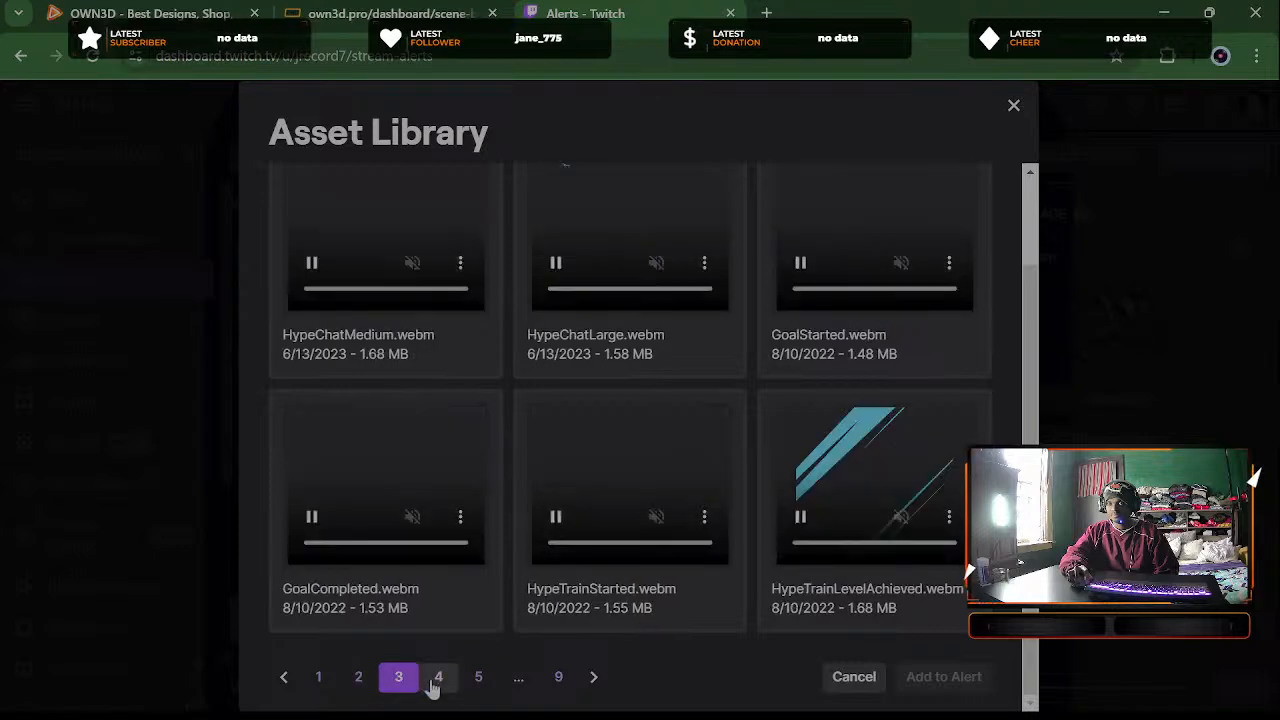
pyautogui.click(437, 679)
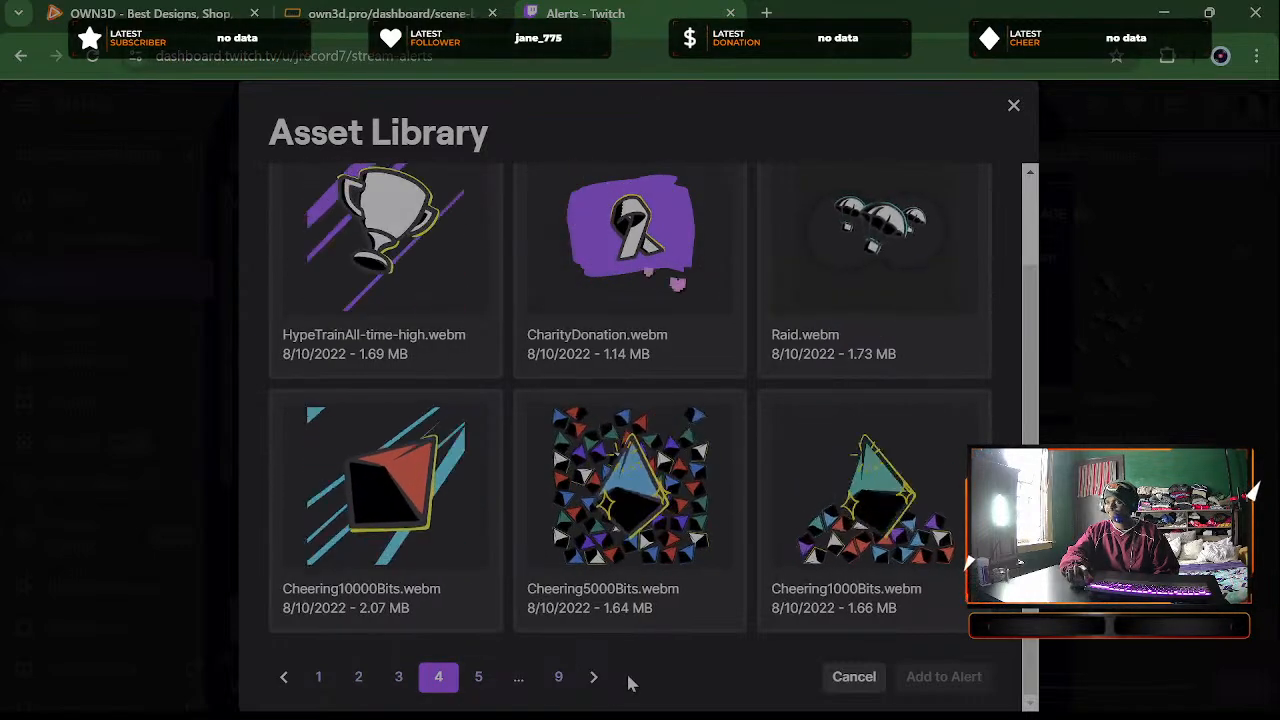
pyautogui.click(836, 682)
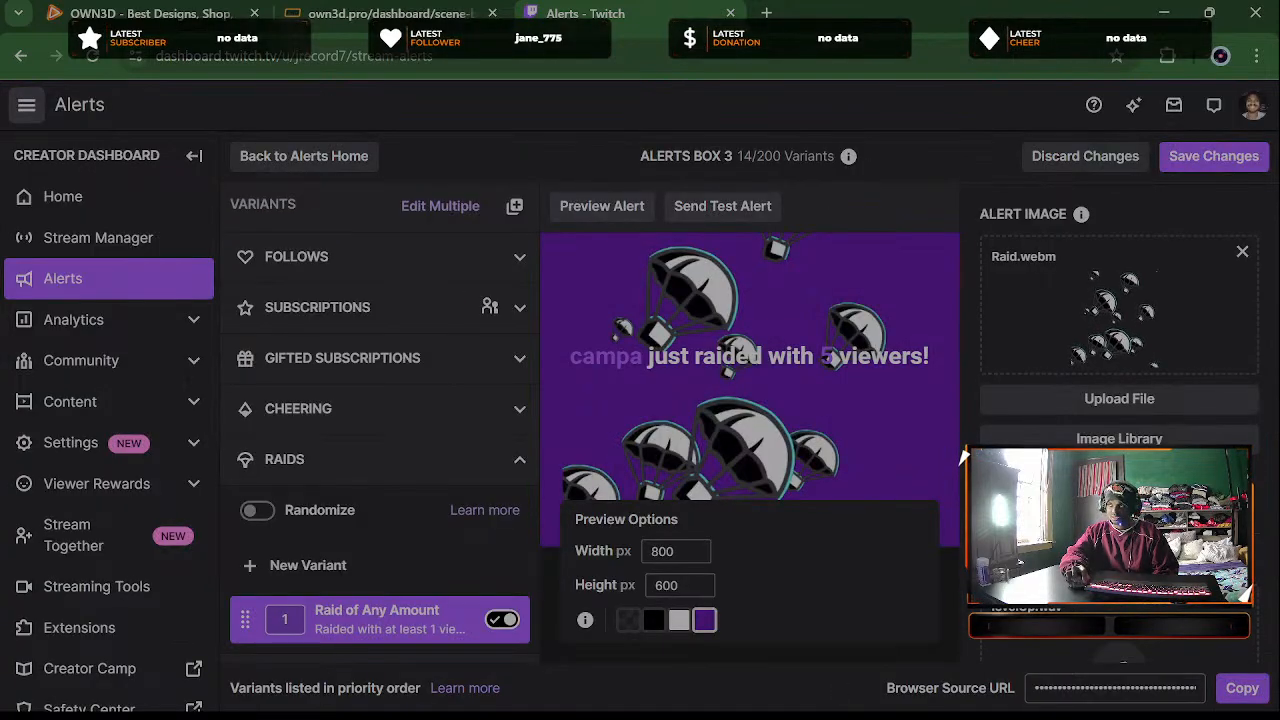
# Review the raid alert's image scale, volume and alert sound settings
pyautogui.scroll(-2, 1119, 400)
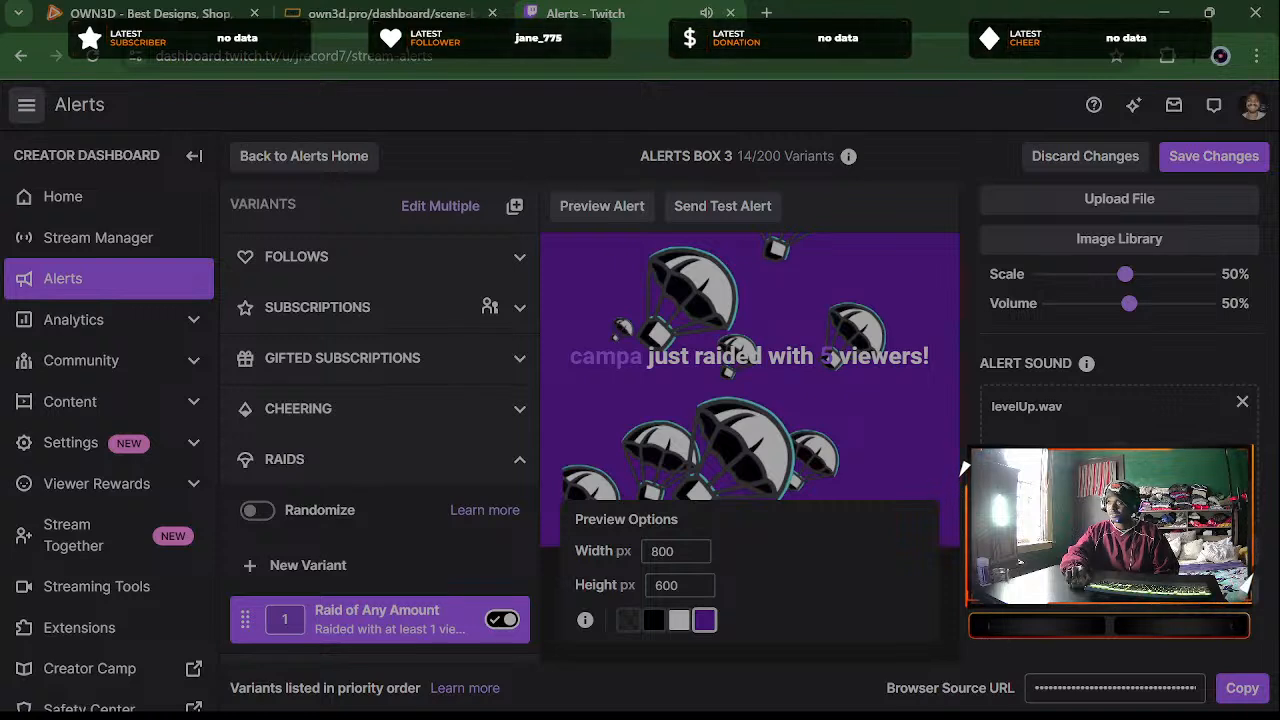
pyautogui.scroll(-3, 986, 400)
pyautogui.scroll(8, 986, 314)
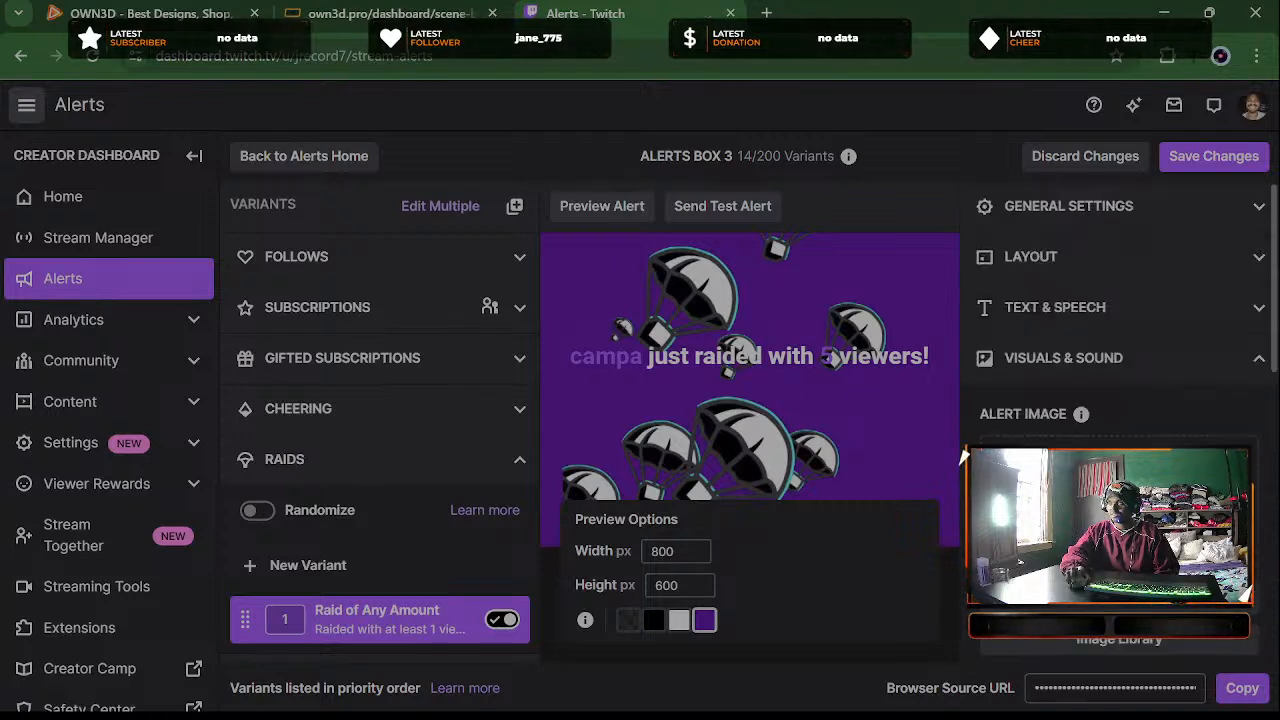
pyautogui.click(1031, 360)
# Review the raid alert's celebration settings, including effects, intensity and area
pyautogui.click(1186, 418)
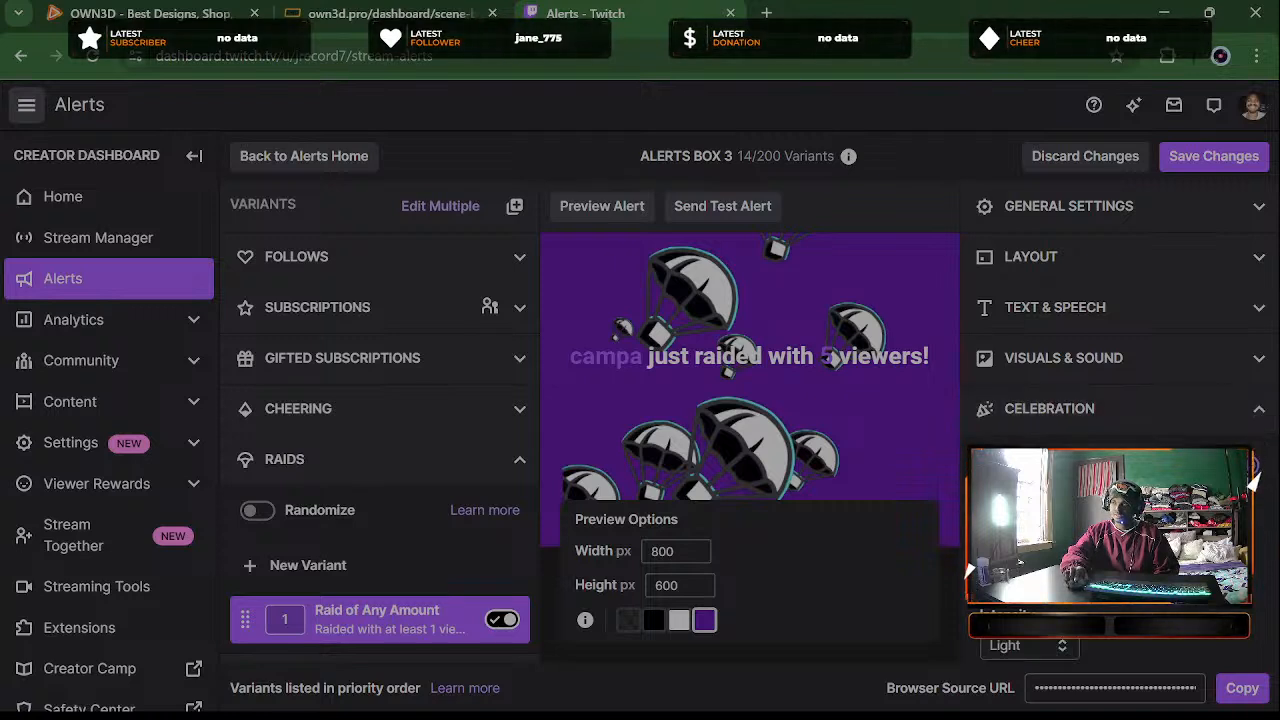
pyautogui.scroll(-3, 1118, 400)
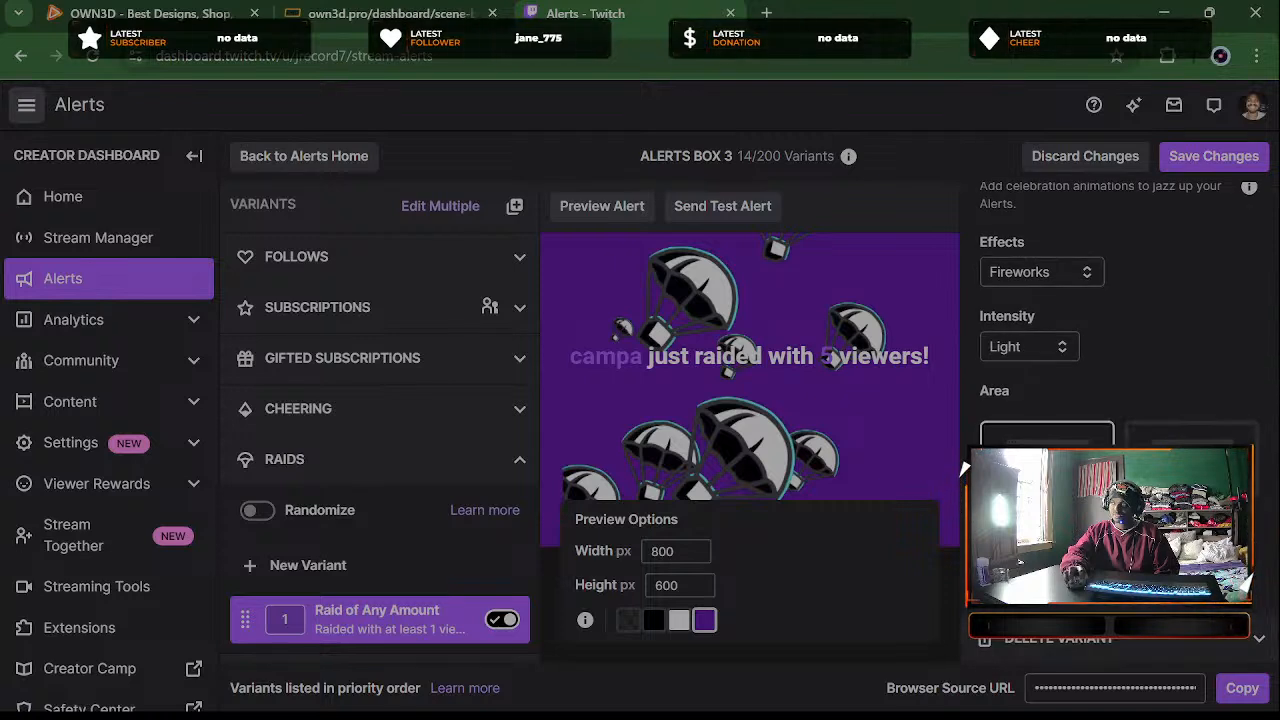
pyautogui.scroll(-1, 1118, 400)
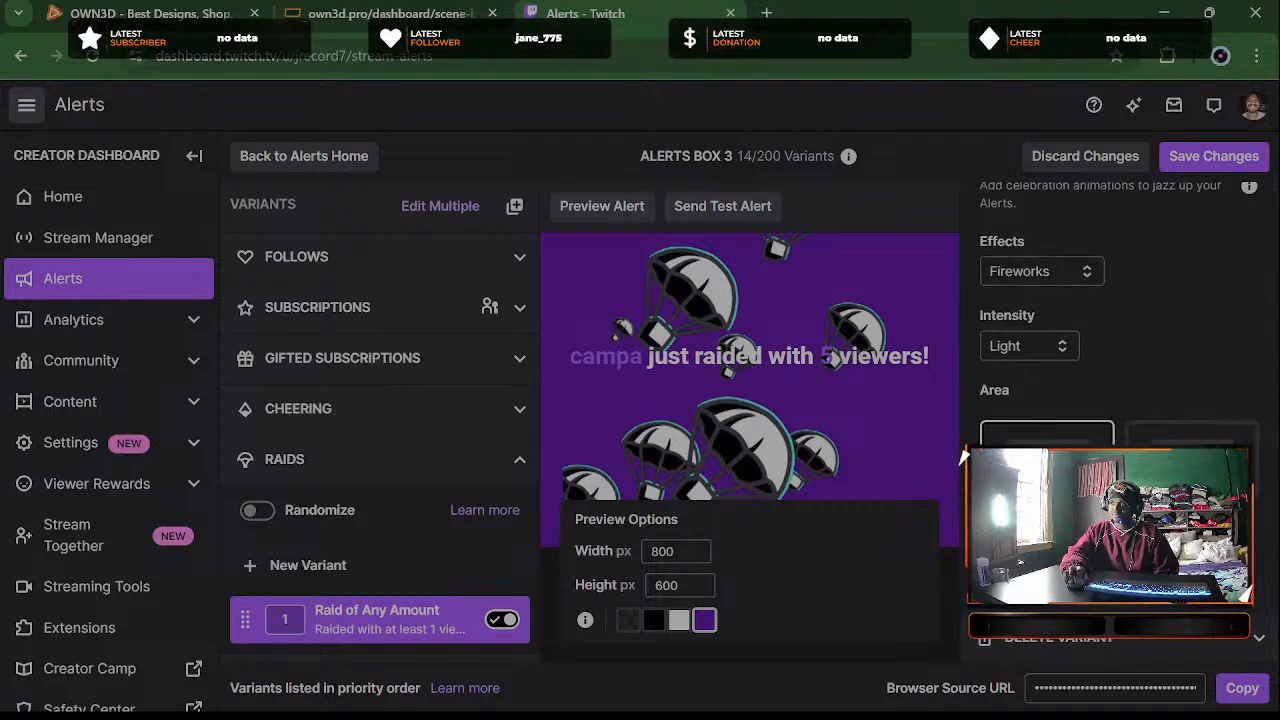
pyautogui.scroll(3, 1024, 235)
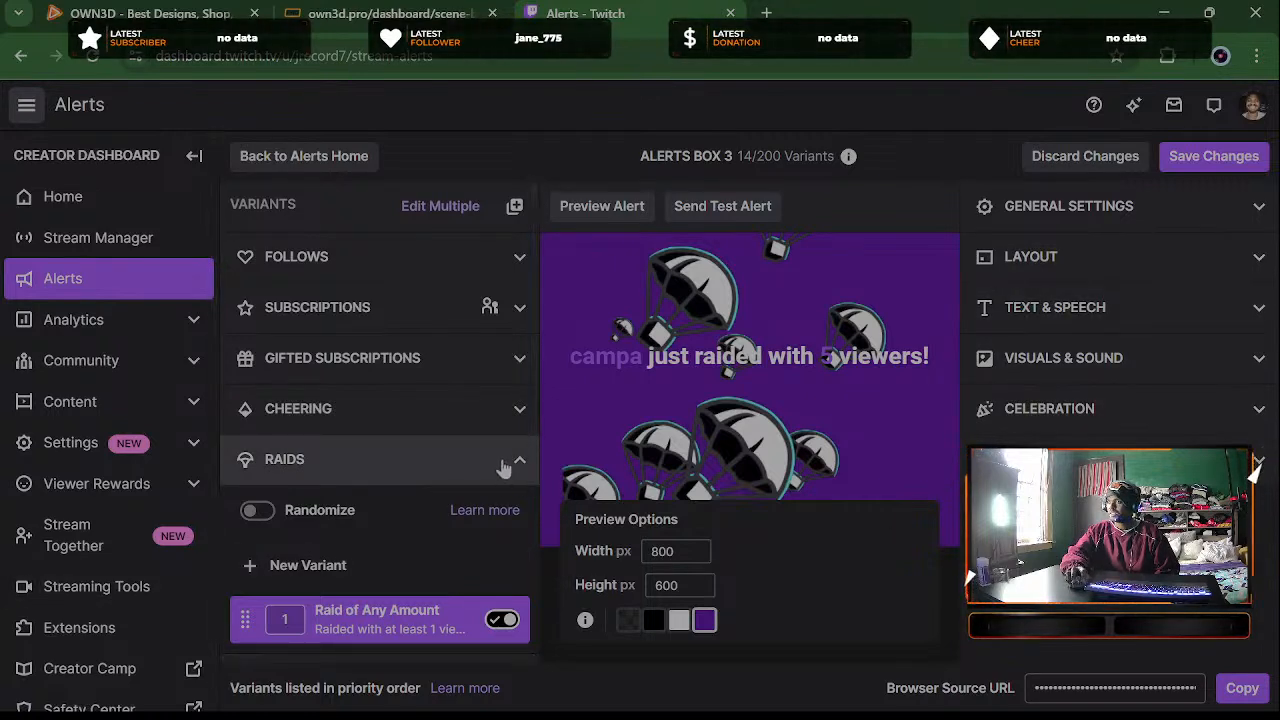
# Save the raid alert changes and open the Charity Donation variant from the charity group for editing
pyautogui.click(1214, 157)
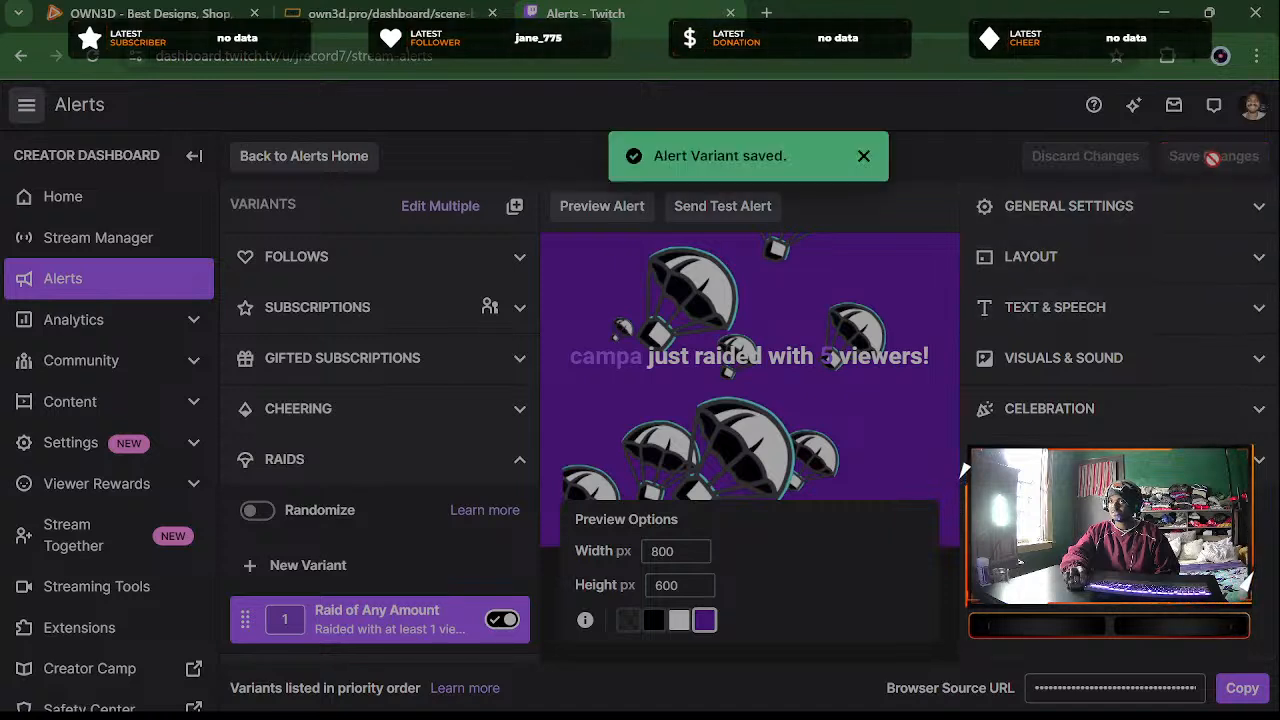
pyautogui.click(393, 462)
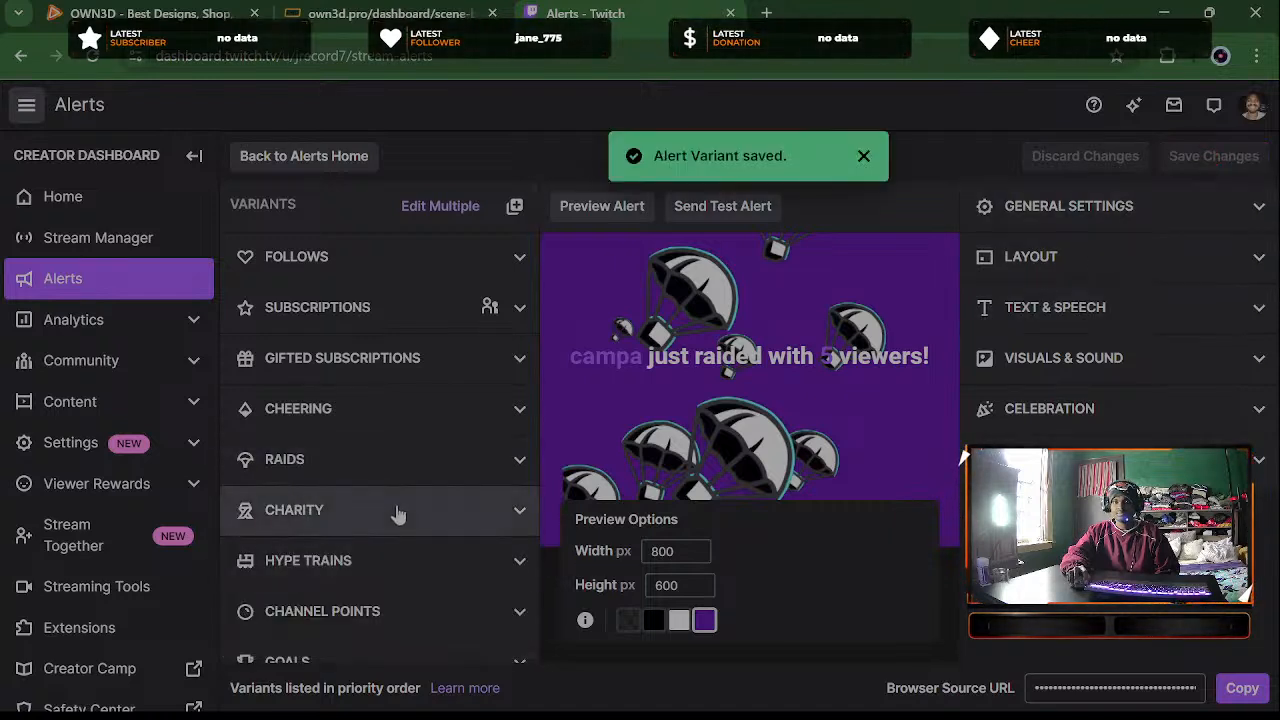
pyautogui.click(398, 512)
pyautogui.scroll(-1, 390, 570)
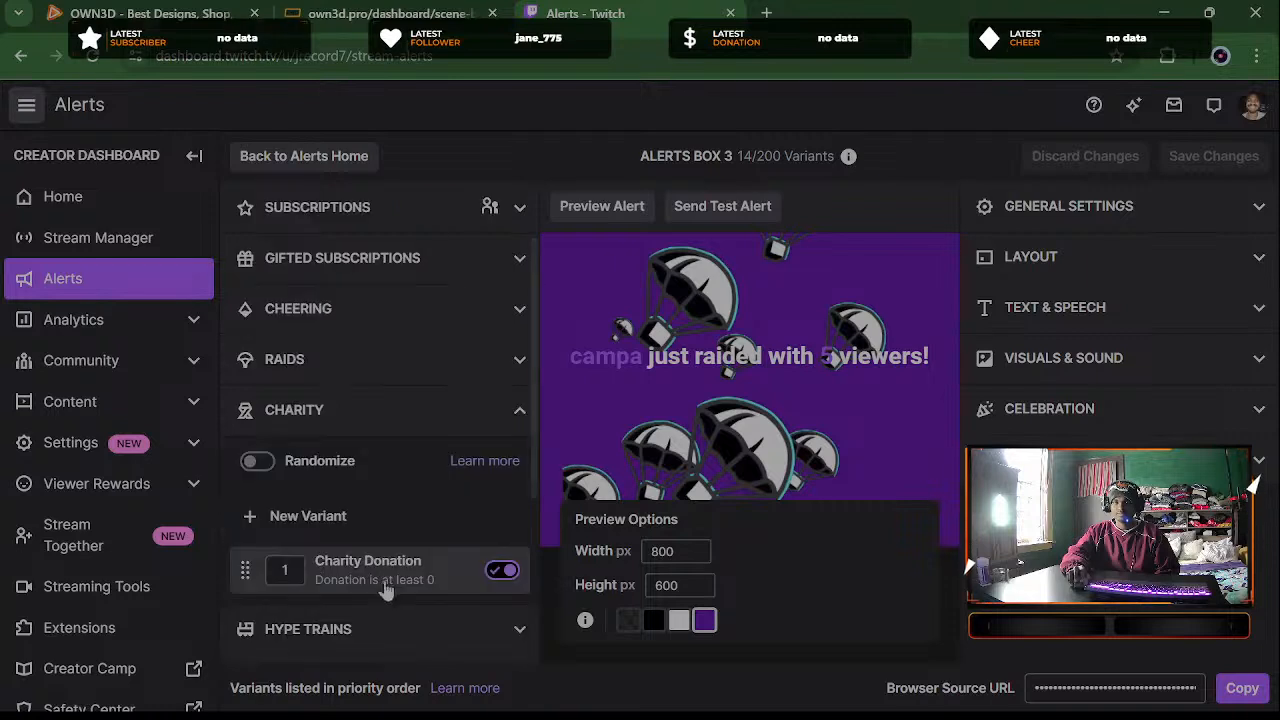
pyautogui.click(360, 566)
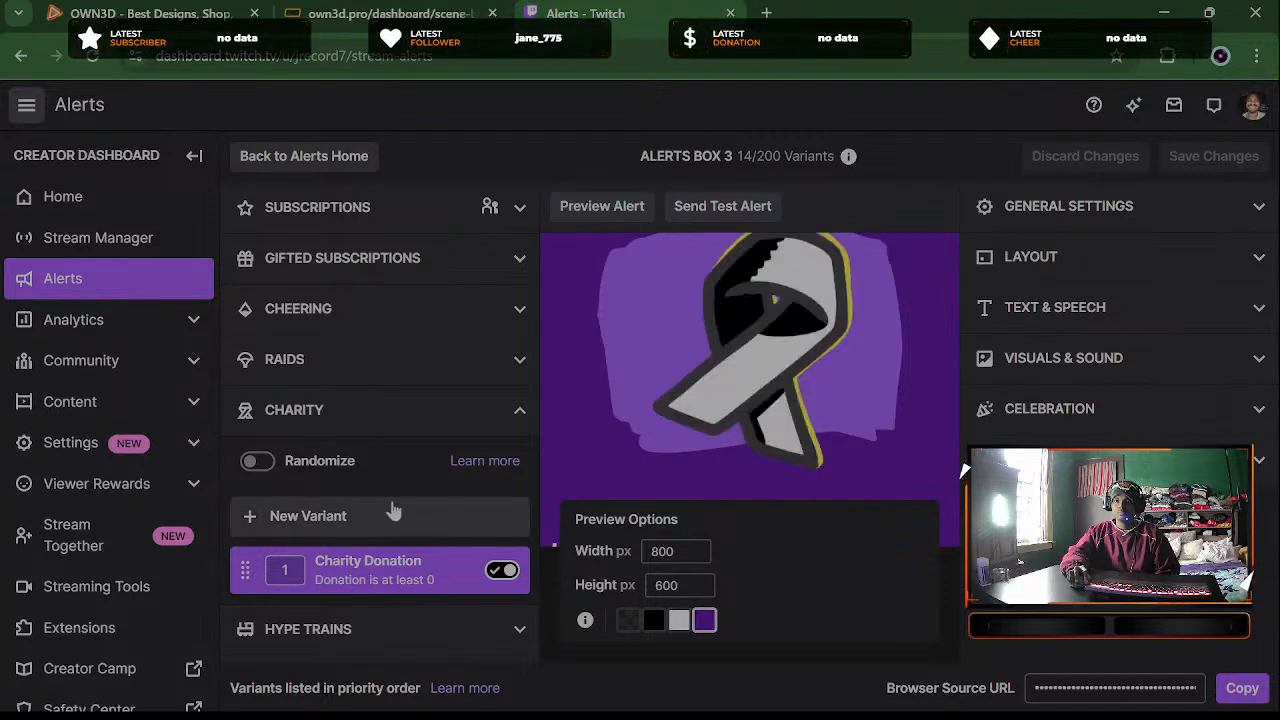
# Review the charity alert's general settings, including variant name, alert condition, condition amount and duration
pyautogui.click(1089, 220)
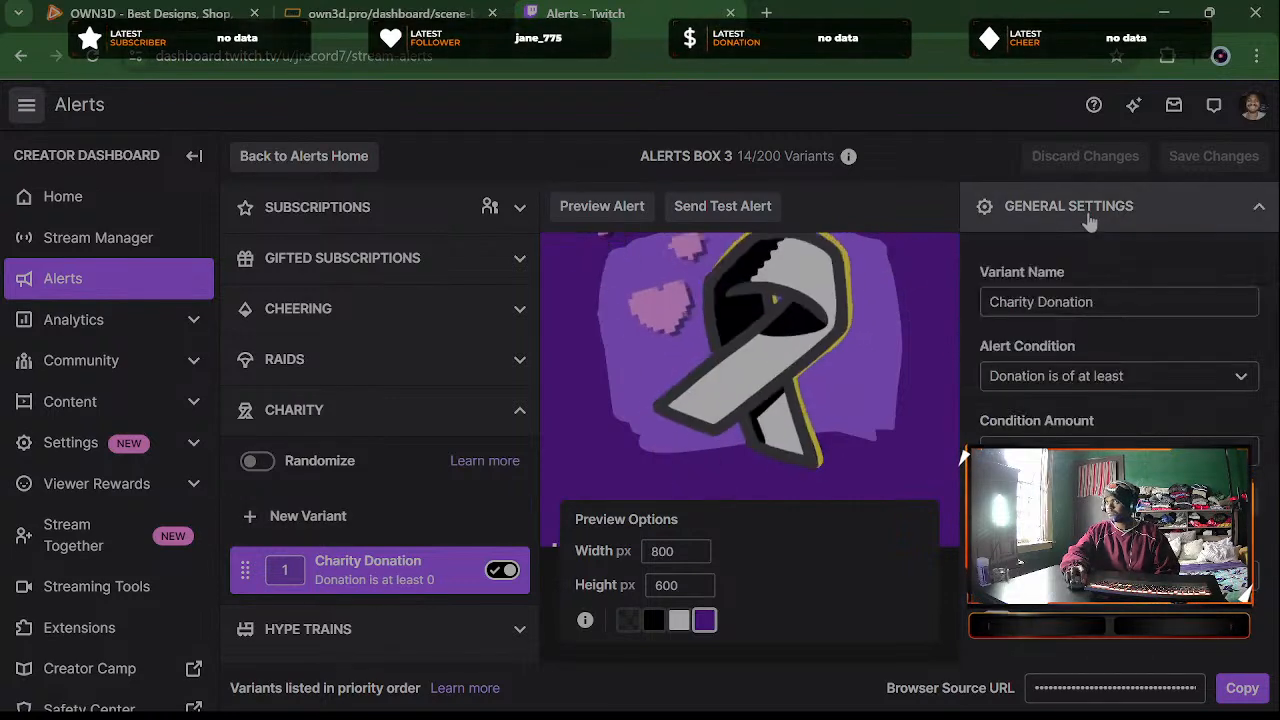
pyautogui.scroll(-2, 1118, 330)
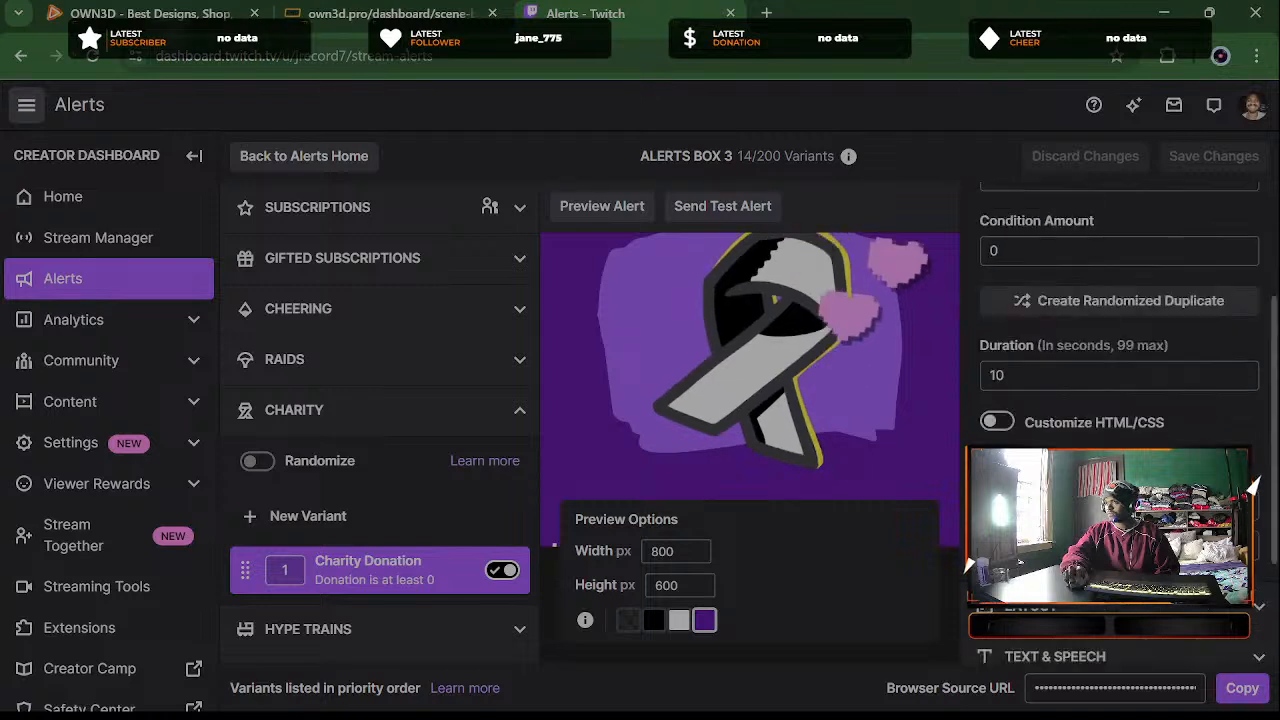
pyautogui.scroll(-1, 1118, 330)
pyautogui.scroll(3, 1118, 330)
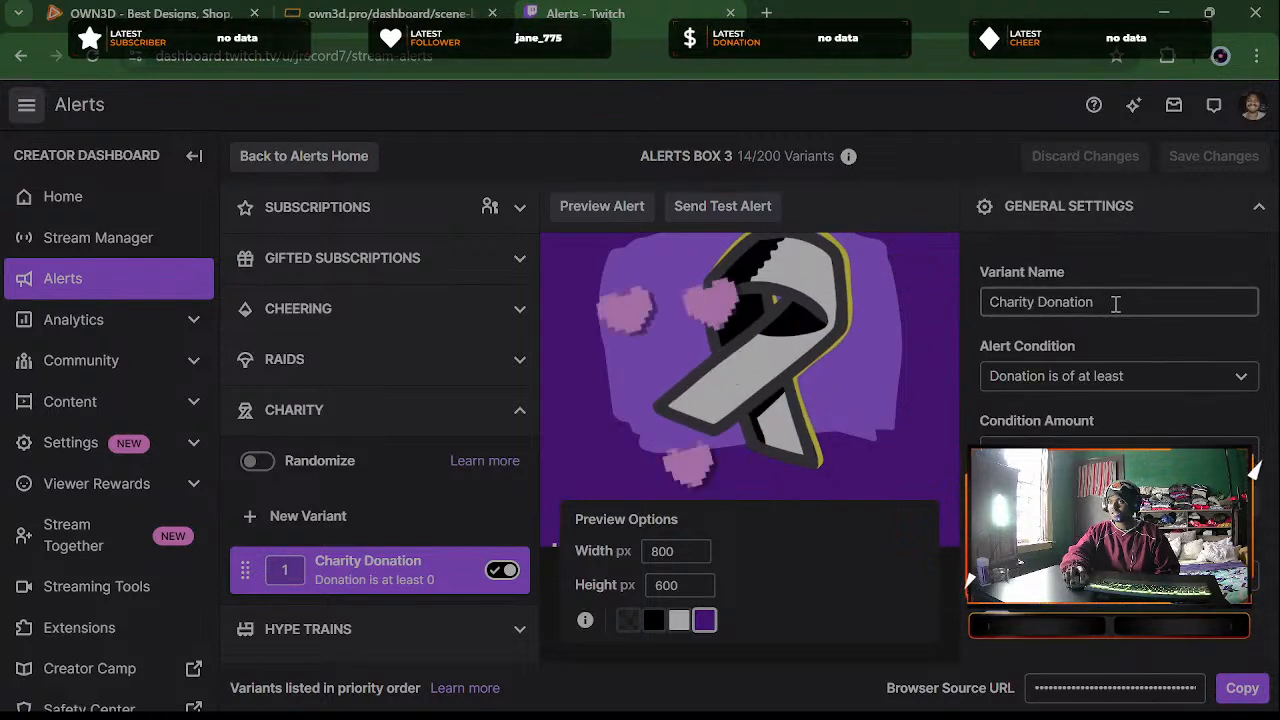
pyautogui.click(1123, 208)
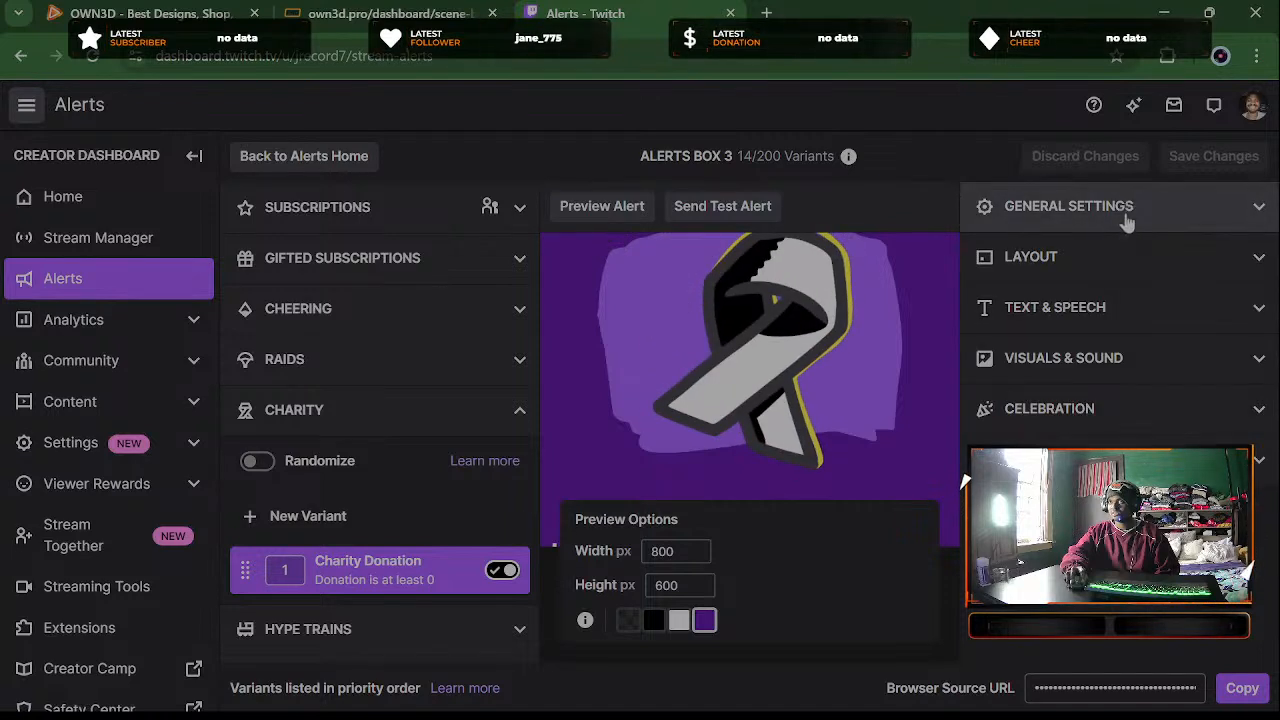
# Set the Charity Donation alert's layout to place the message text over the image
pyautogui.click(1096, 258)
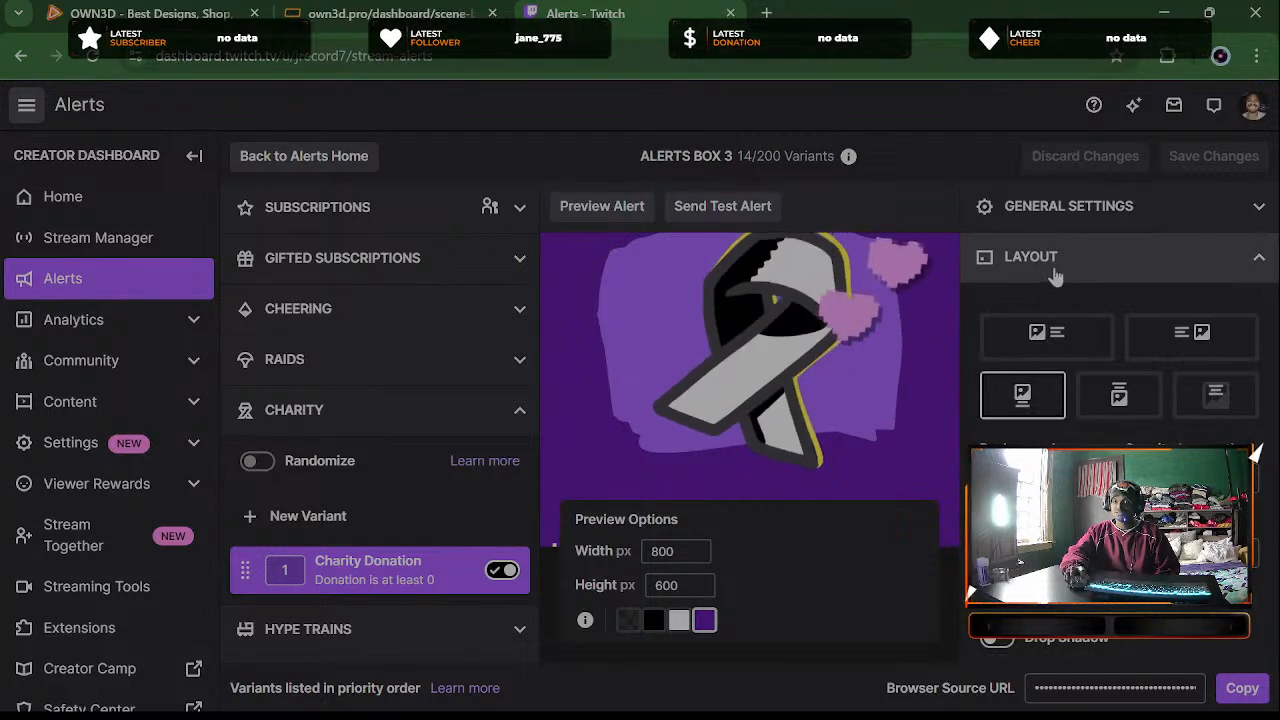
pyautogui.click(1195, 338)
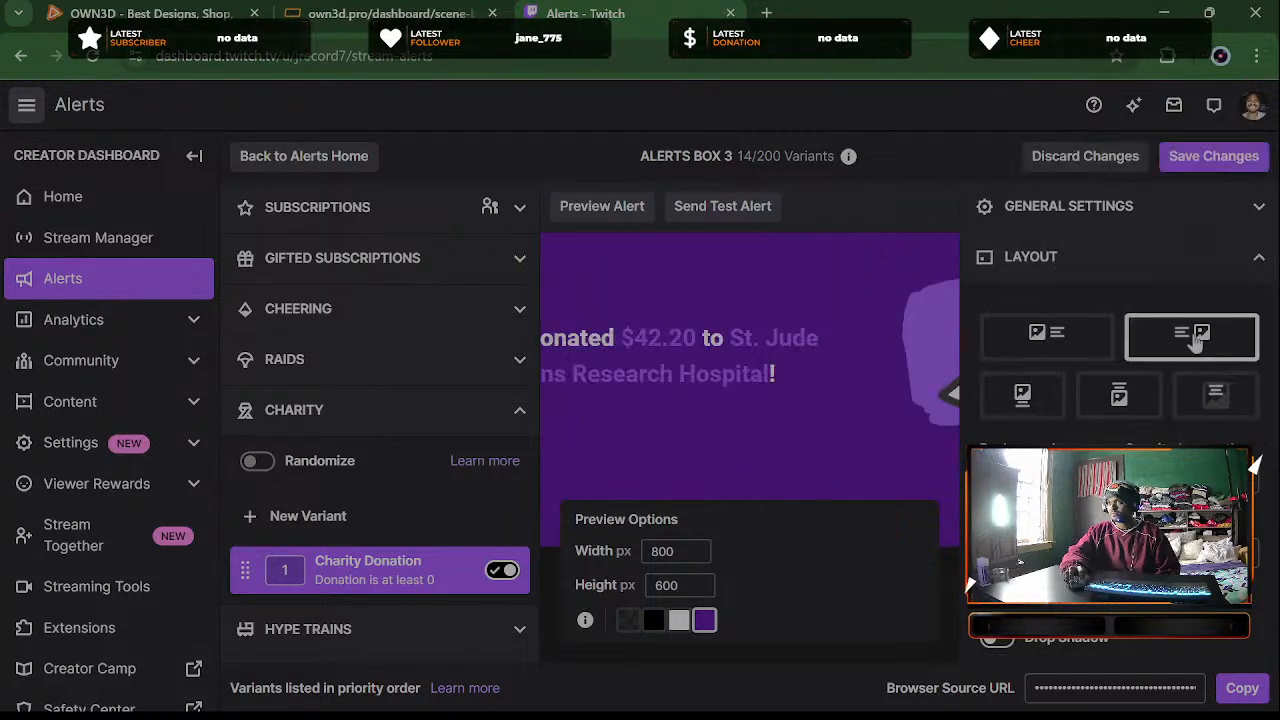
pyautogui.click(1215, 395)
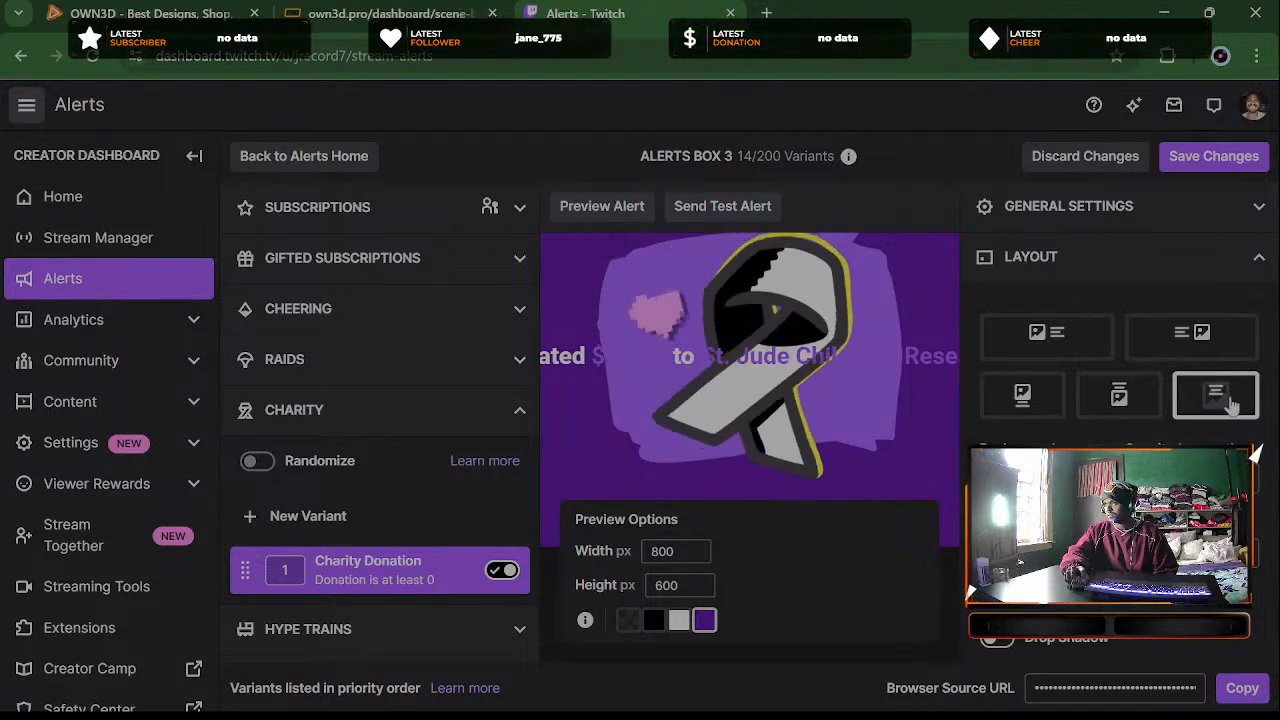
pyautogui.click(1240, 690)
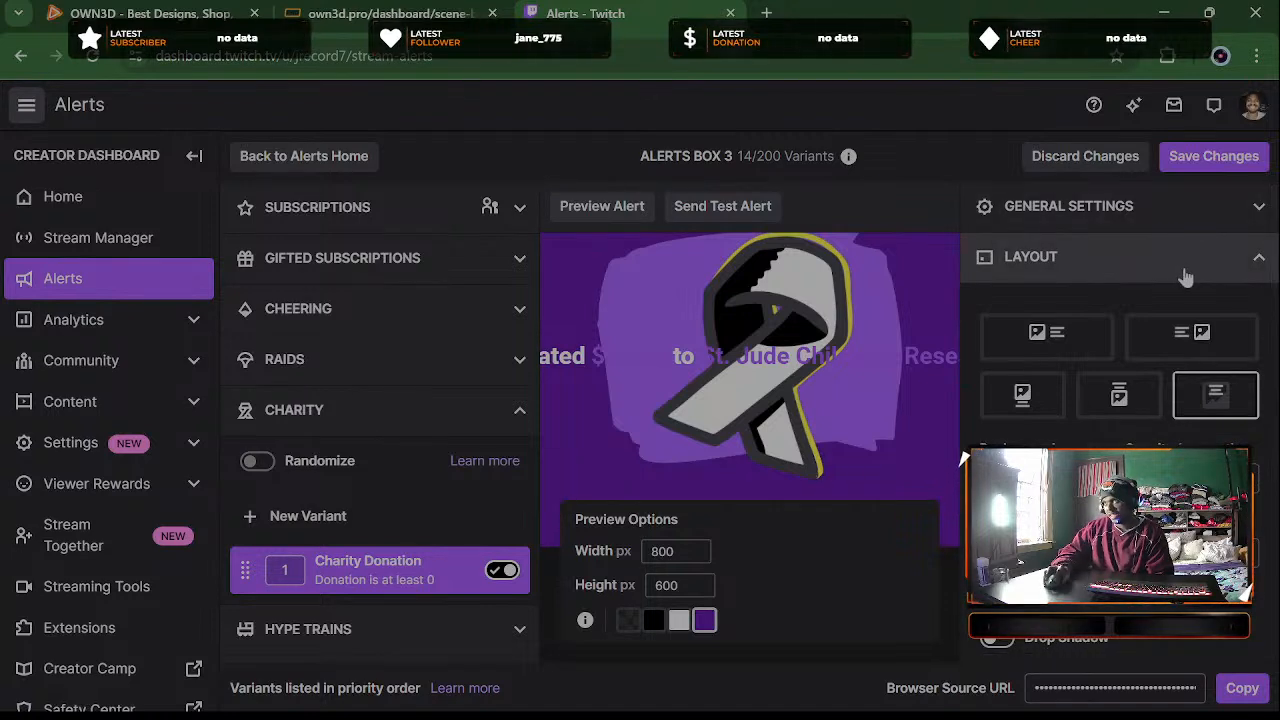
# Set the Charity Donation alert's text-to-speech voice to Joanna and play a sample of it
pyautogui.scroll(-3, 1177, 391)
pyautogui.scroll(3, 1176, 389)
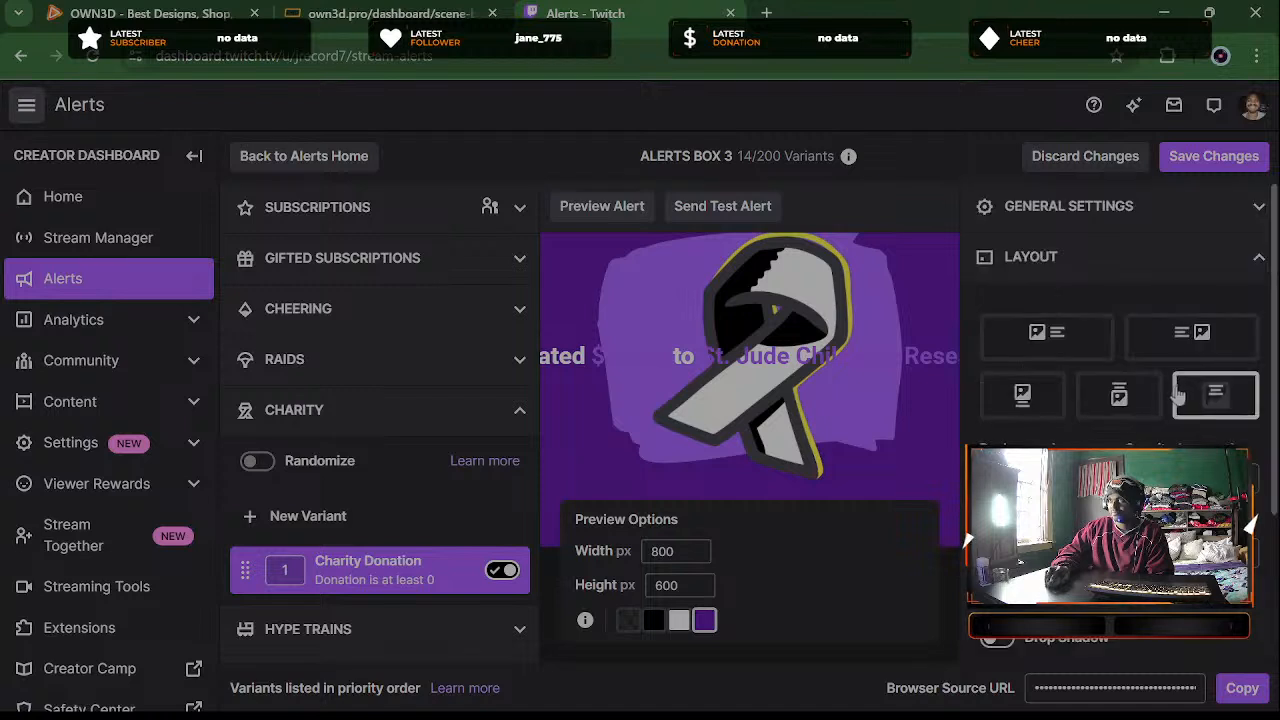
pyautogui.click(1188, 264)
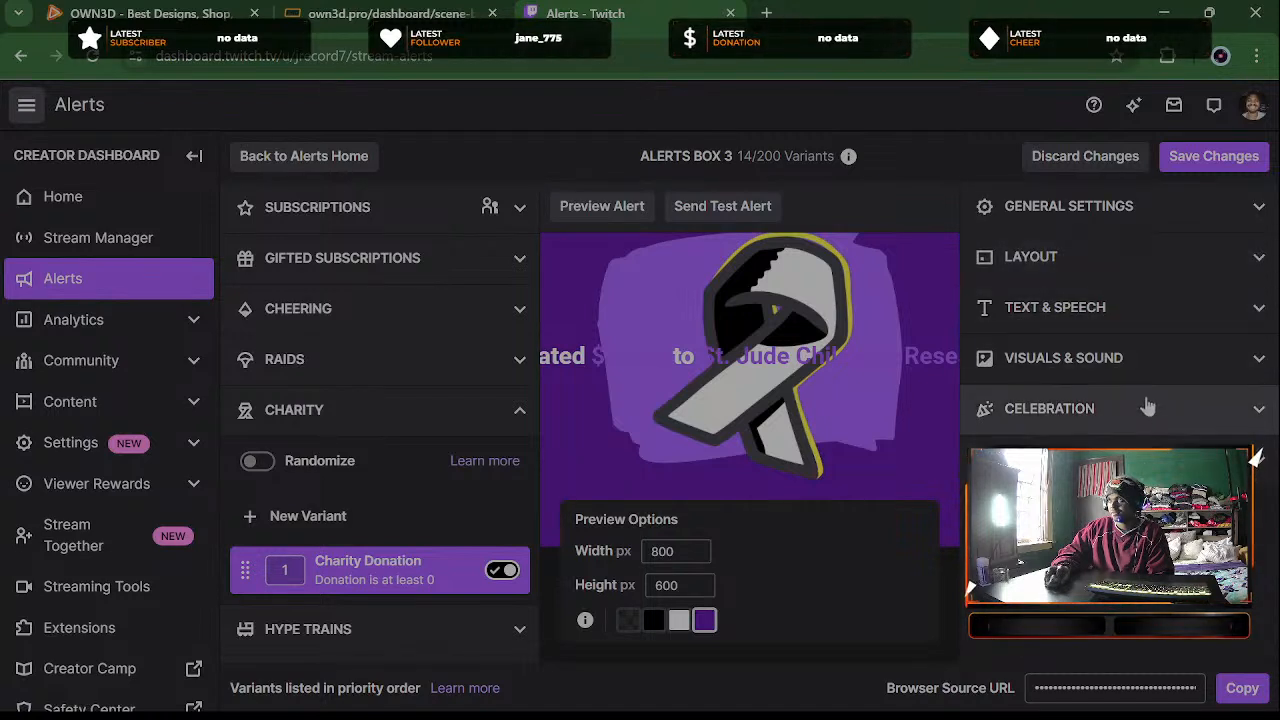
pyautogui.click(1126, 310)
pyautogui.scroll(-1, 1126, 330)
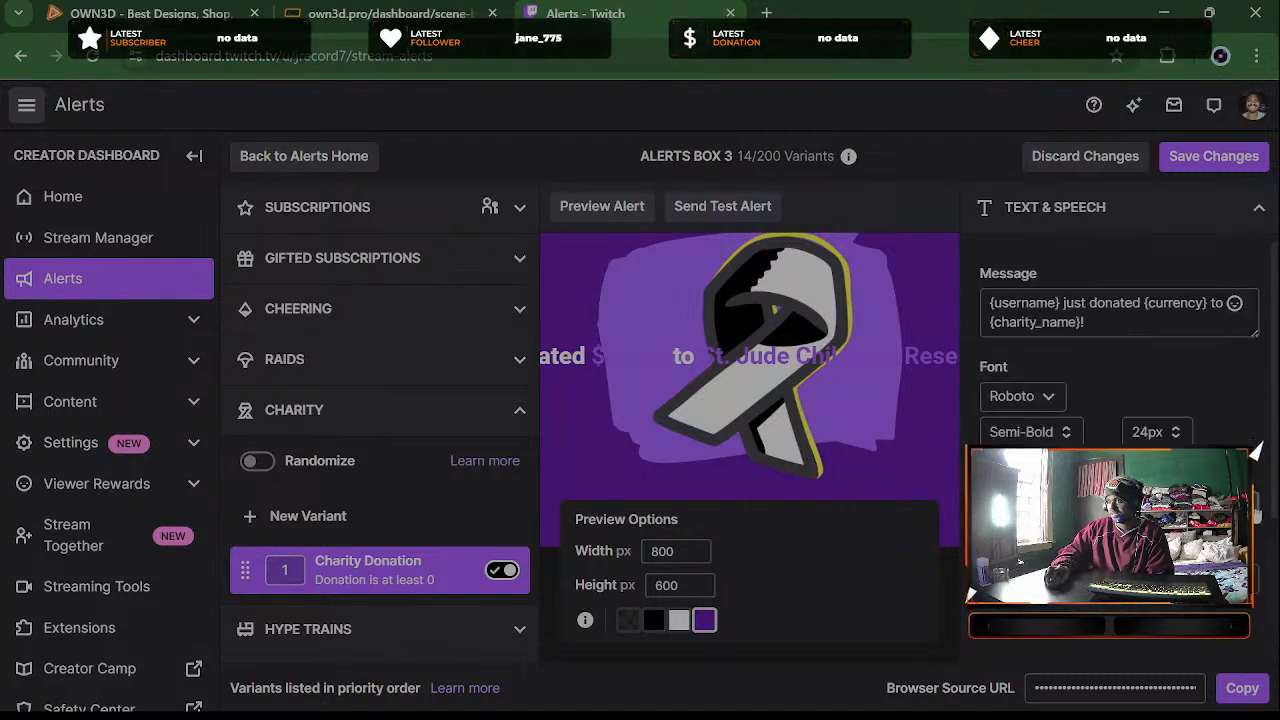
pyautogui.scroll(-1, 1257, 512)
pyautogui.scroll(-1, 1254, 510)
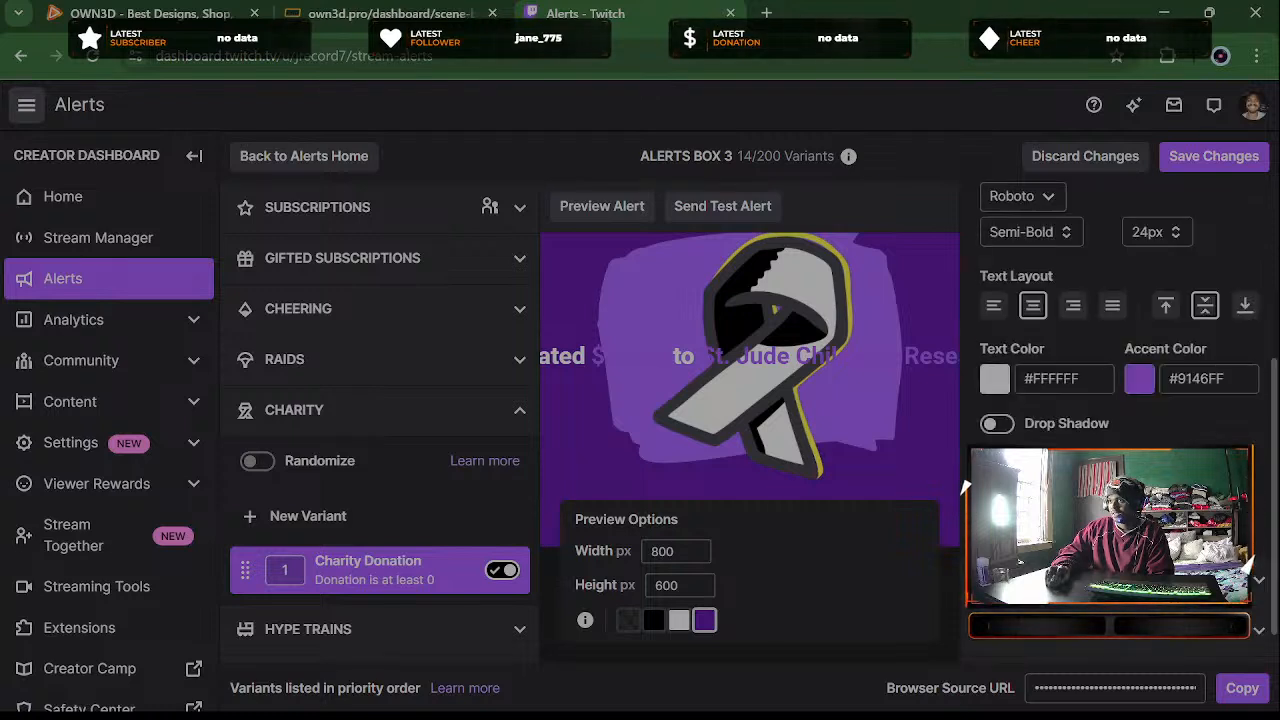
pyautogui.scroll(-3, 1254, 510)
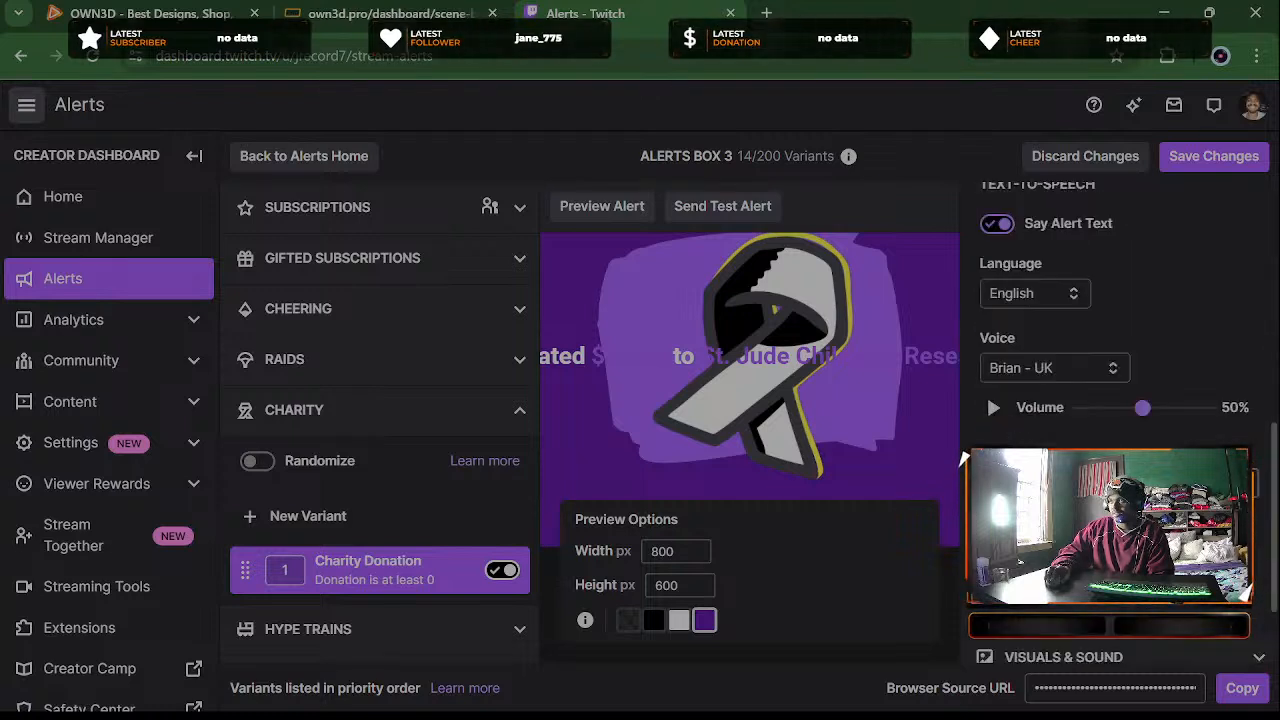
pyautogui.click(1025, 376)
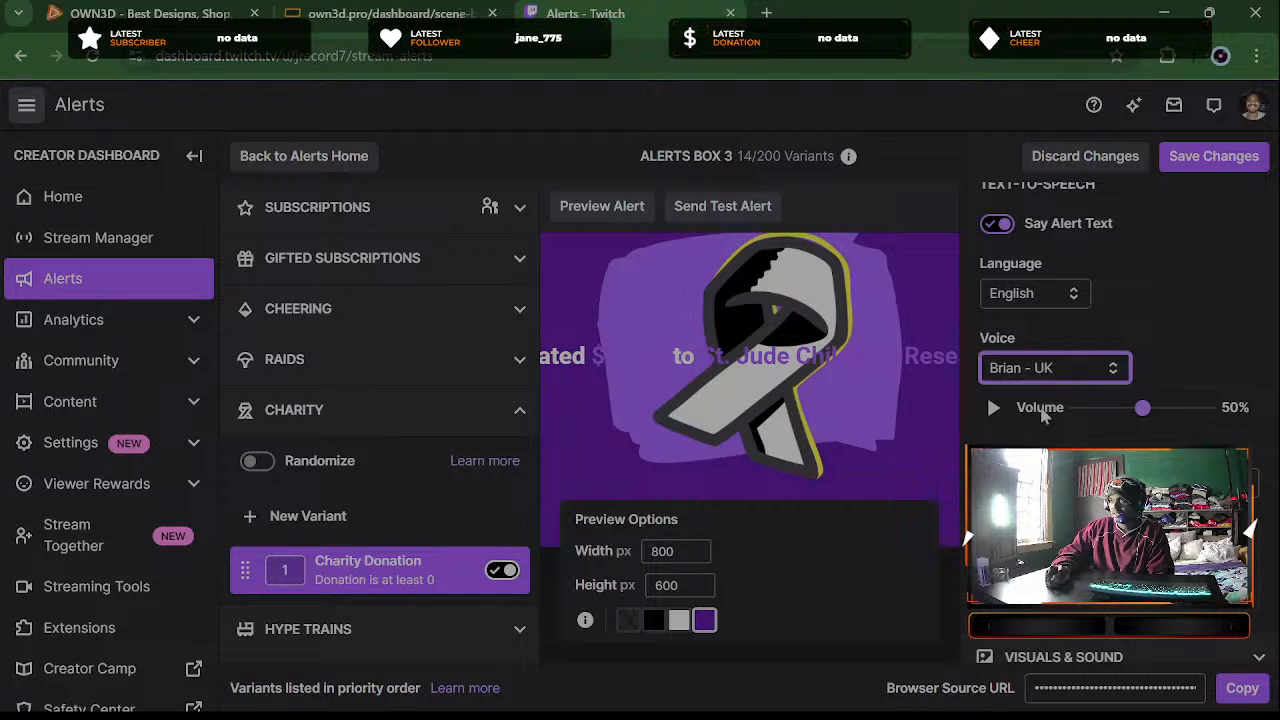
pyautogui.click(1042, 410)
pyautogui.scroll(-1, 1040, 412)
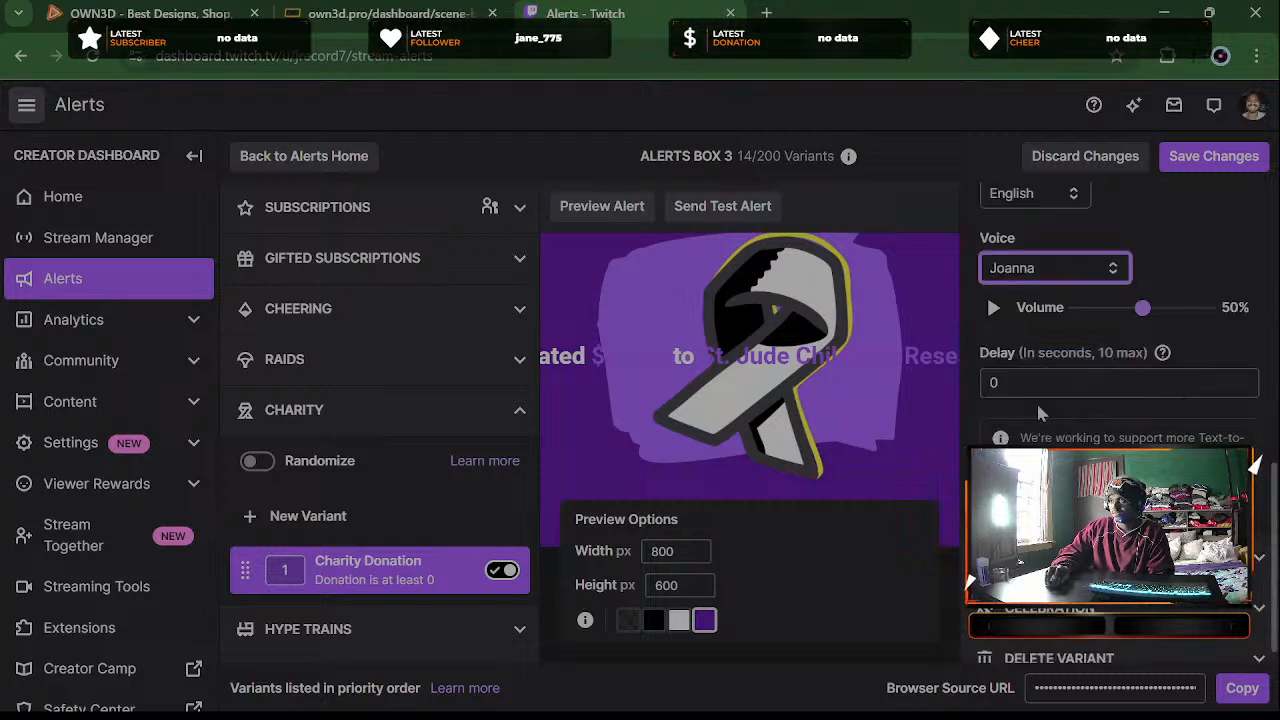
pyautogui.click(993, 307)
pyautogui.scroll(5, 1240, 292)
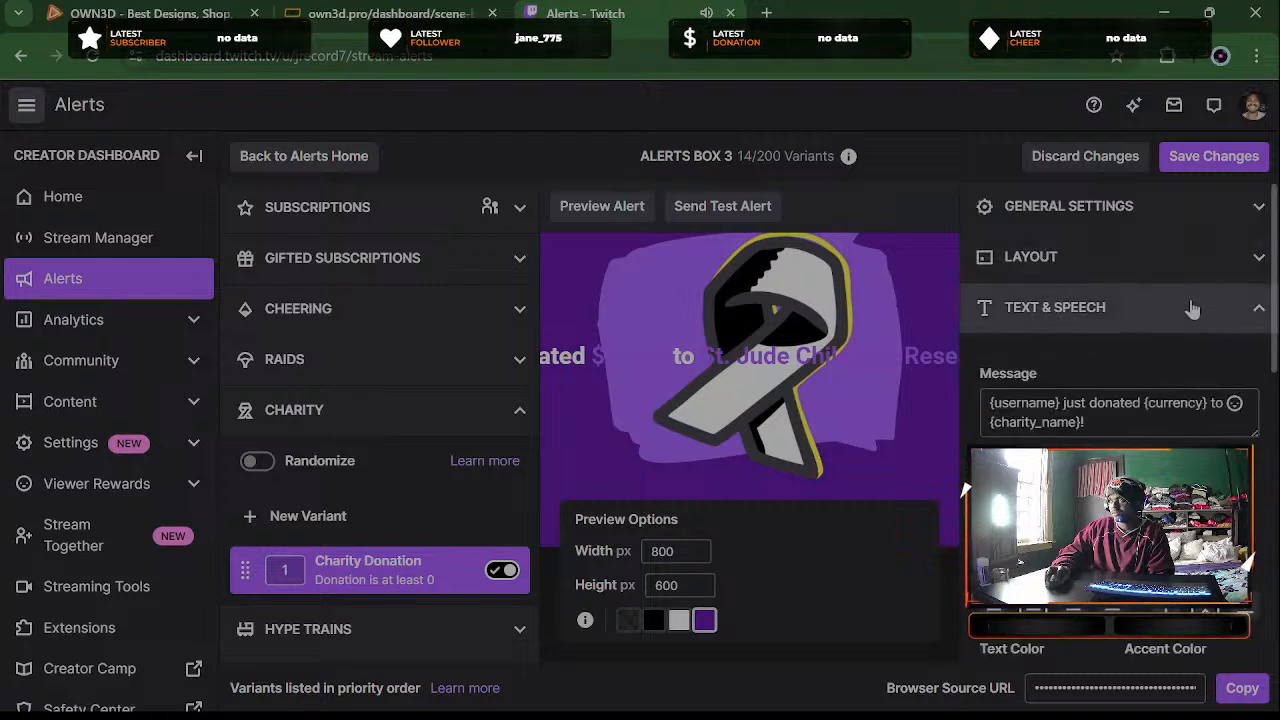
pyautogui.click(1157, 307)
# Review the charity alert's visuals and sound settings, including alert image, scale, alert sound and volume
pyautogui.click(1120, 360)
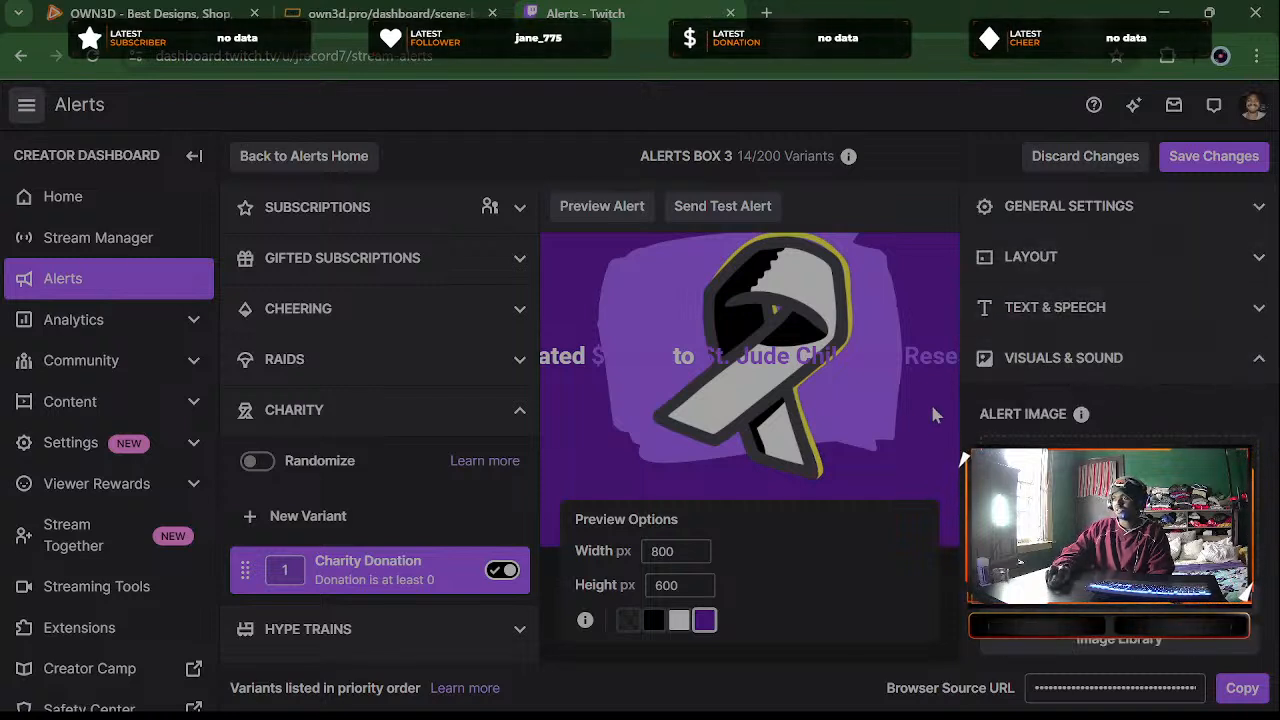
pyautogui.scroll(-2, 1120, 400)
pyautogui.scroll(-1, 965, 470)
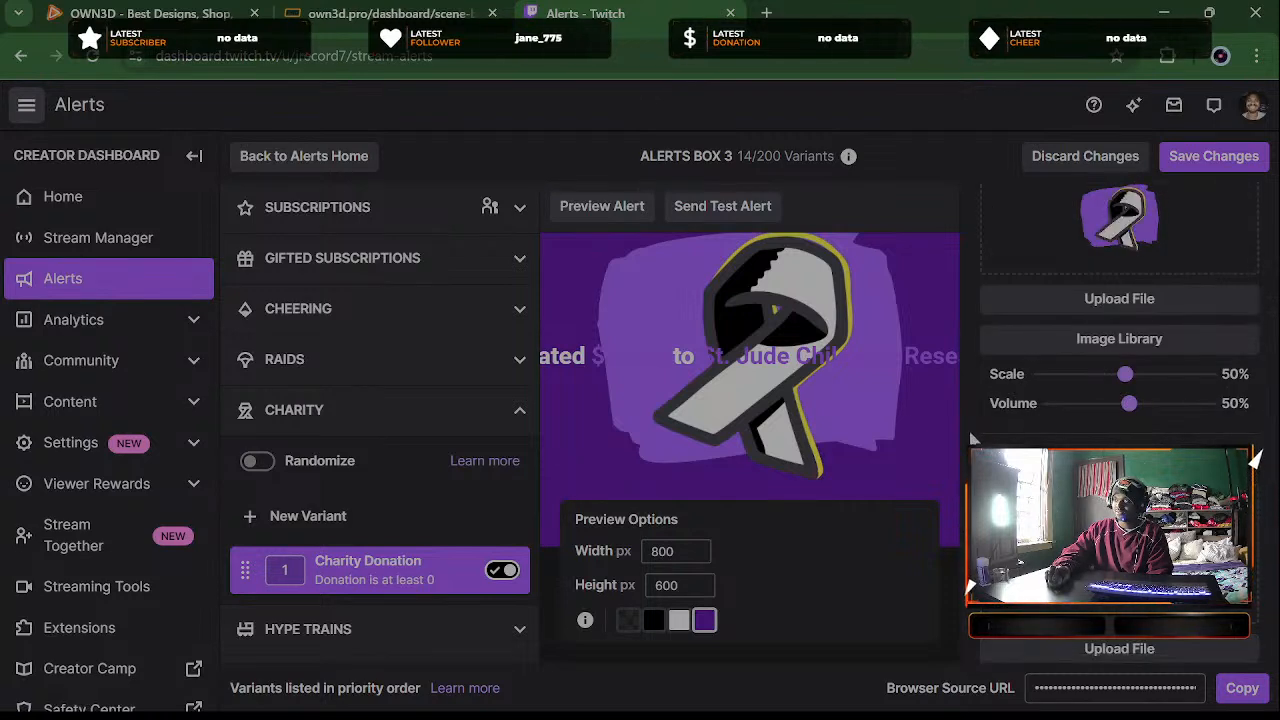
pyautogui.scroll(1, 972, 437)
pyautogui.scroll(-3, 972, 437)
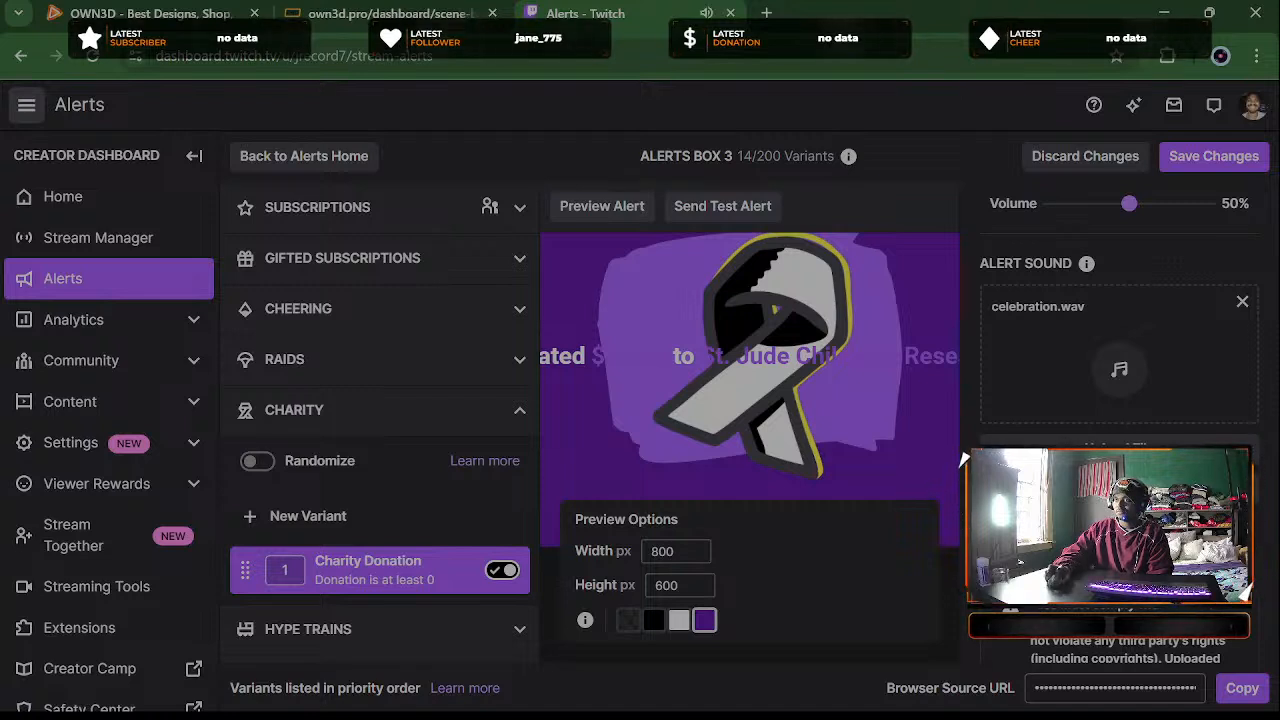
pyautogui.scroll(-3, 1119, 400)
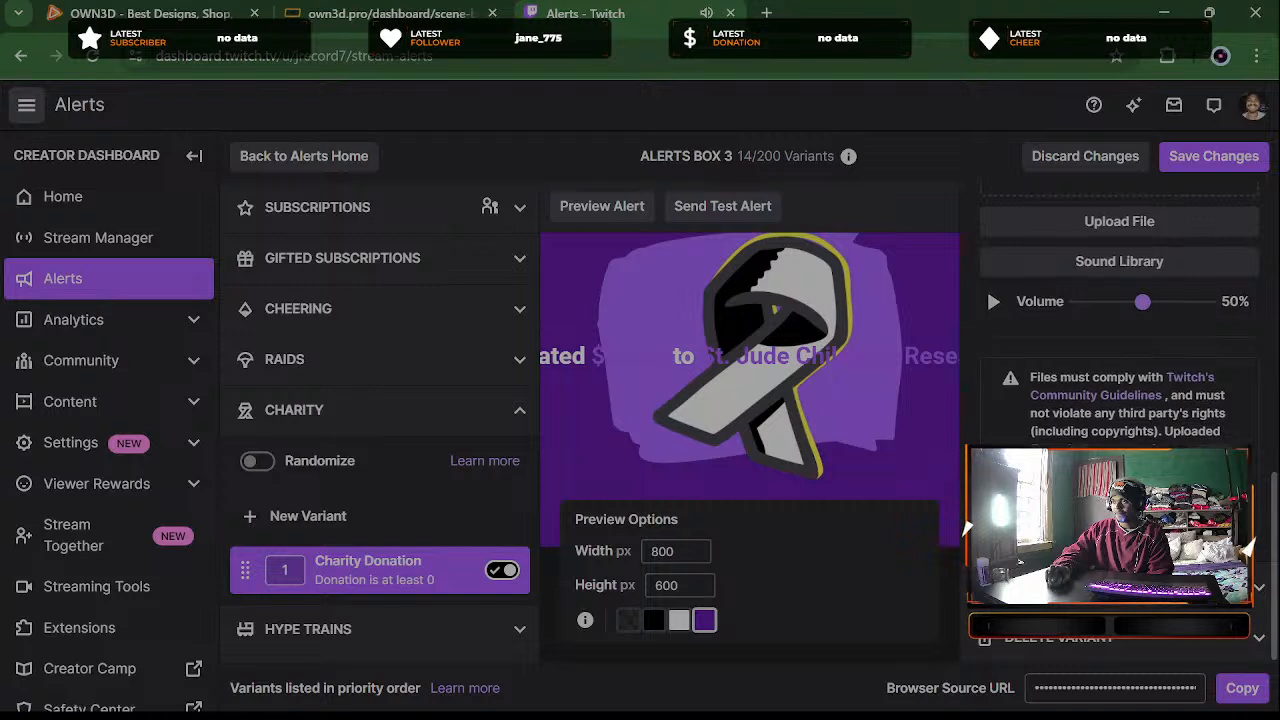
pyautogui.scroll(2, 1119, 400)
pyautogui.scroll(5, 1119, 350)
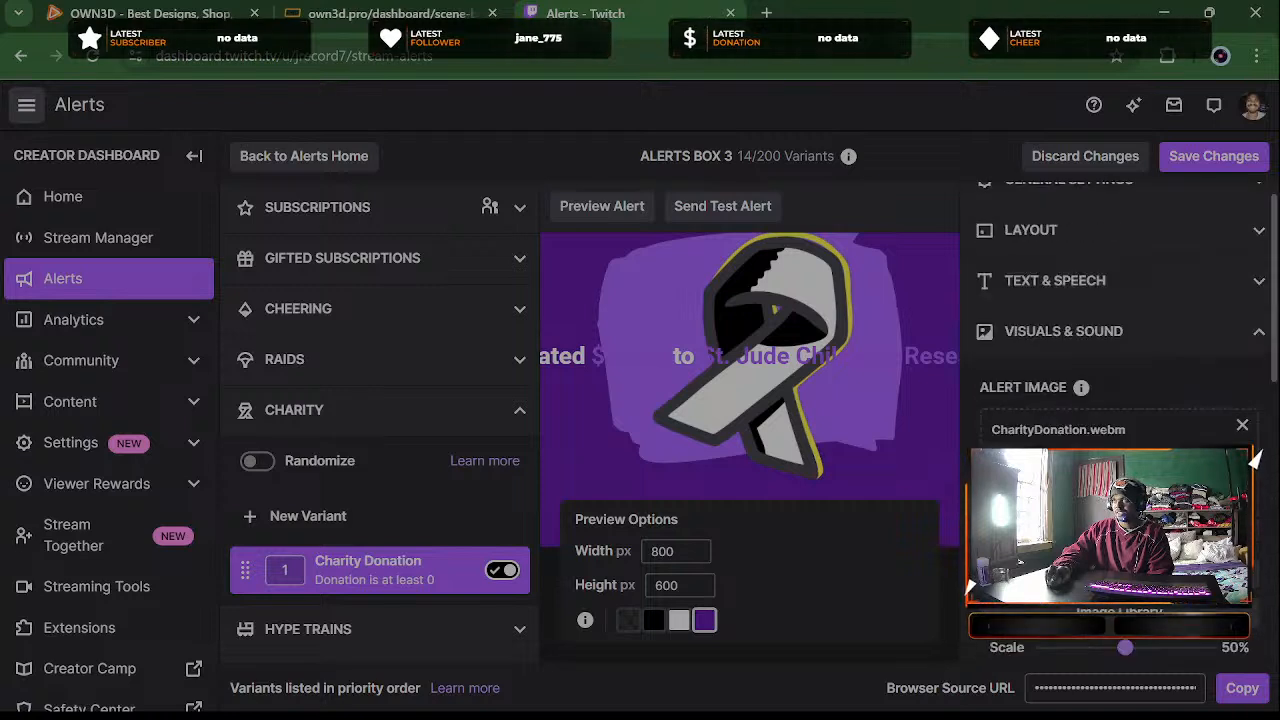
pyautogui.click(1075, 368)
# Review the charity alert's celebration settings, including effects, intensity and area
pyautogui.click(1110, 415)
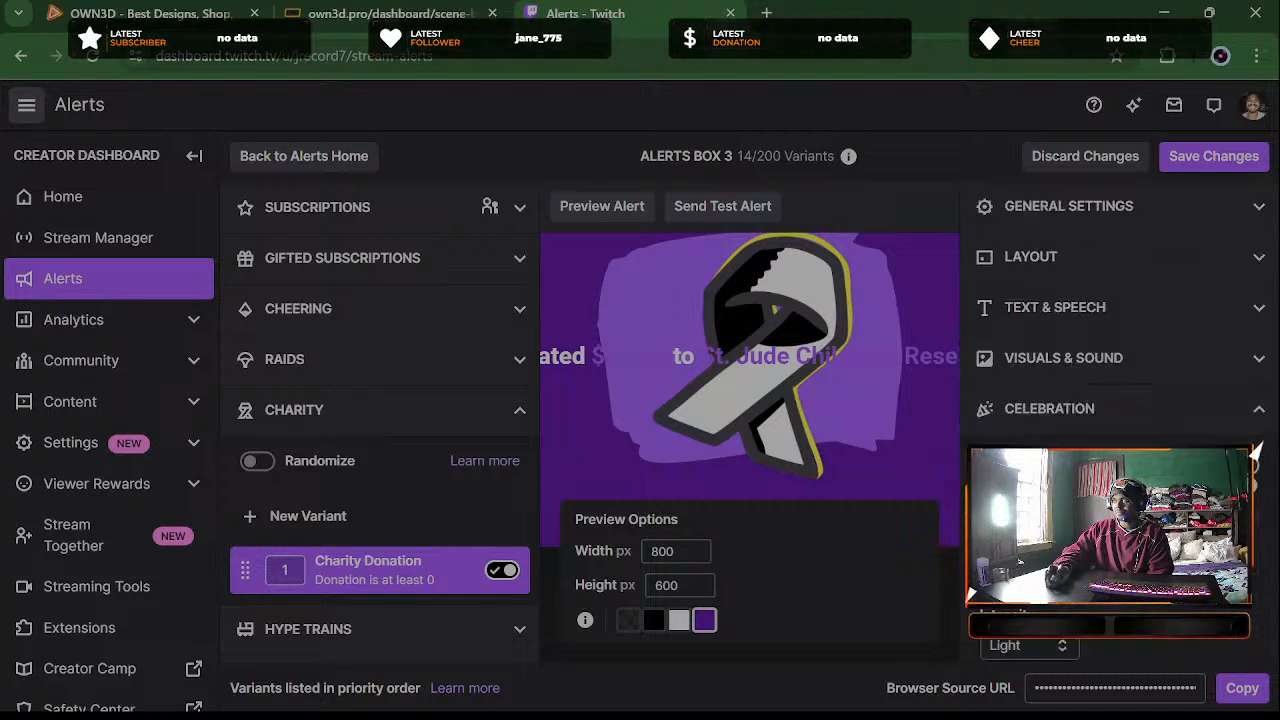
pyautogui.scroll(-4, 1110, 400)
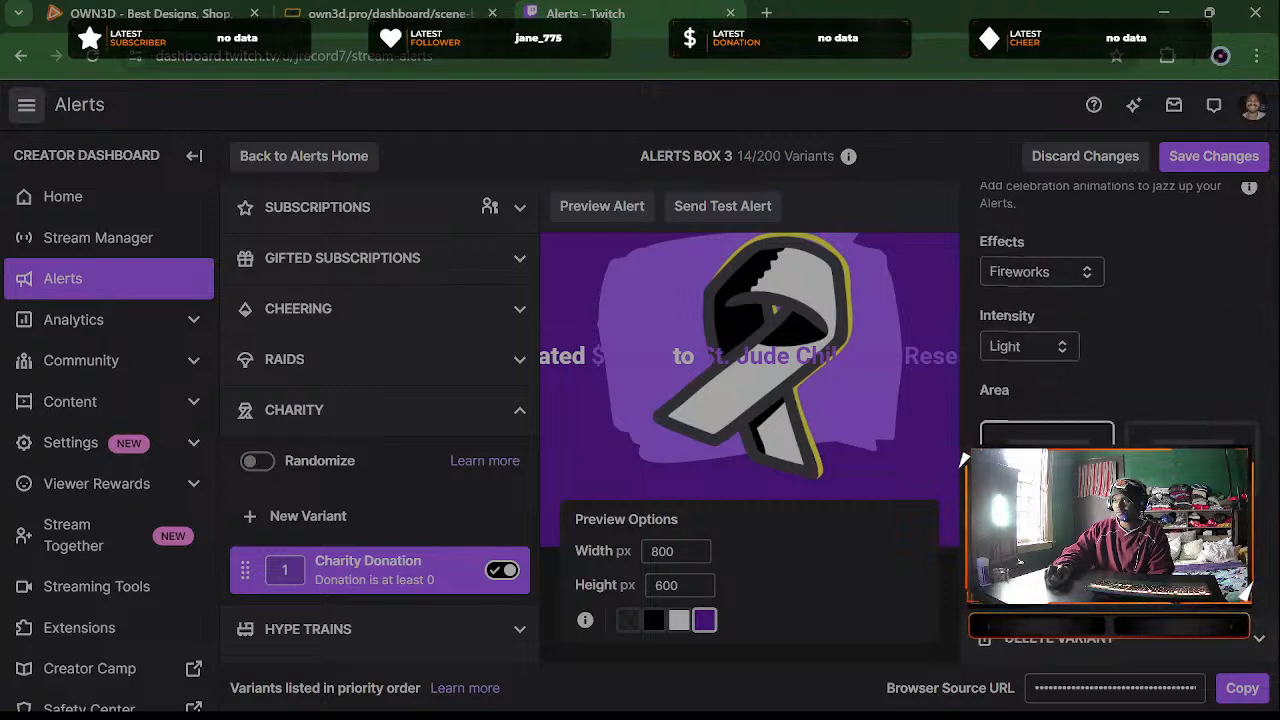
pyautogui.scroll(3, 1100, 230)
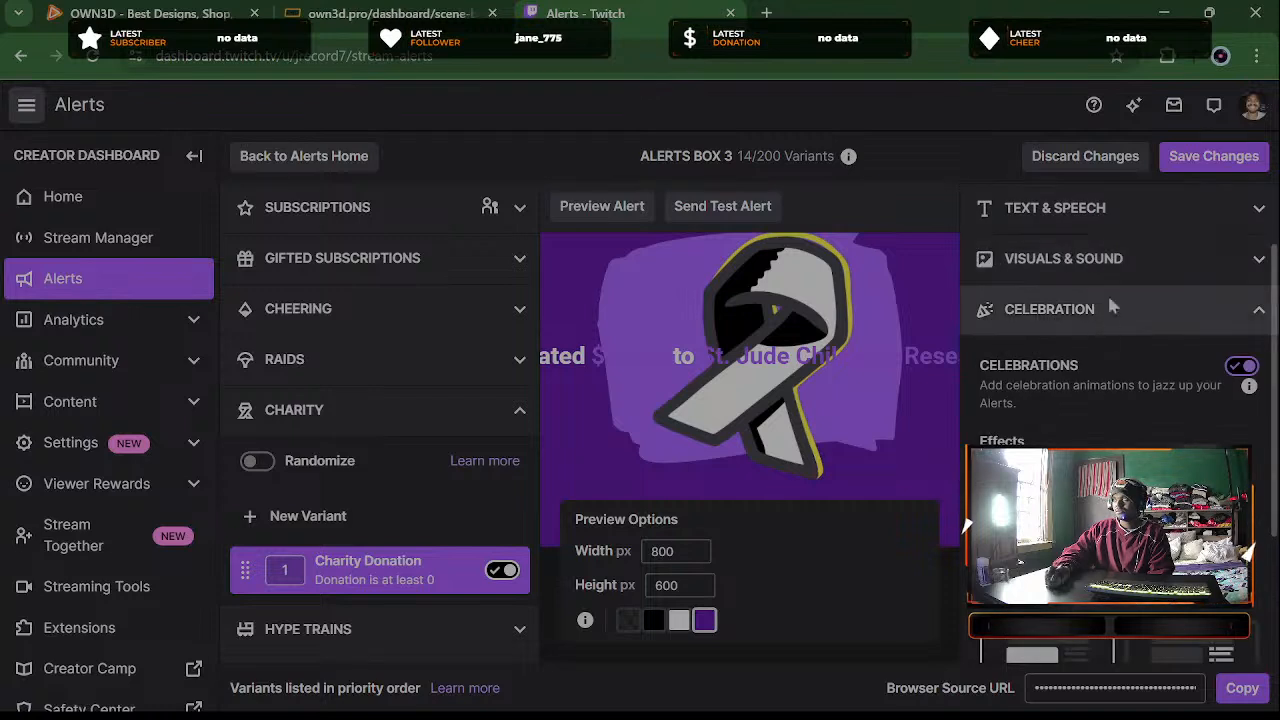
pyautogui.click(1107, 300)
# Save the charity alert changes and open the Hype Train Started variant from the hype trains group for editing
pyautogui.click(1203, 160)
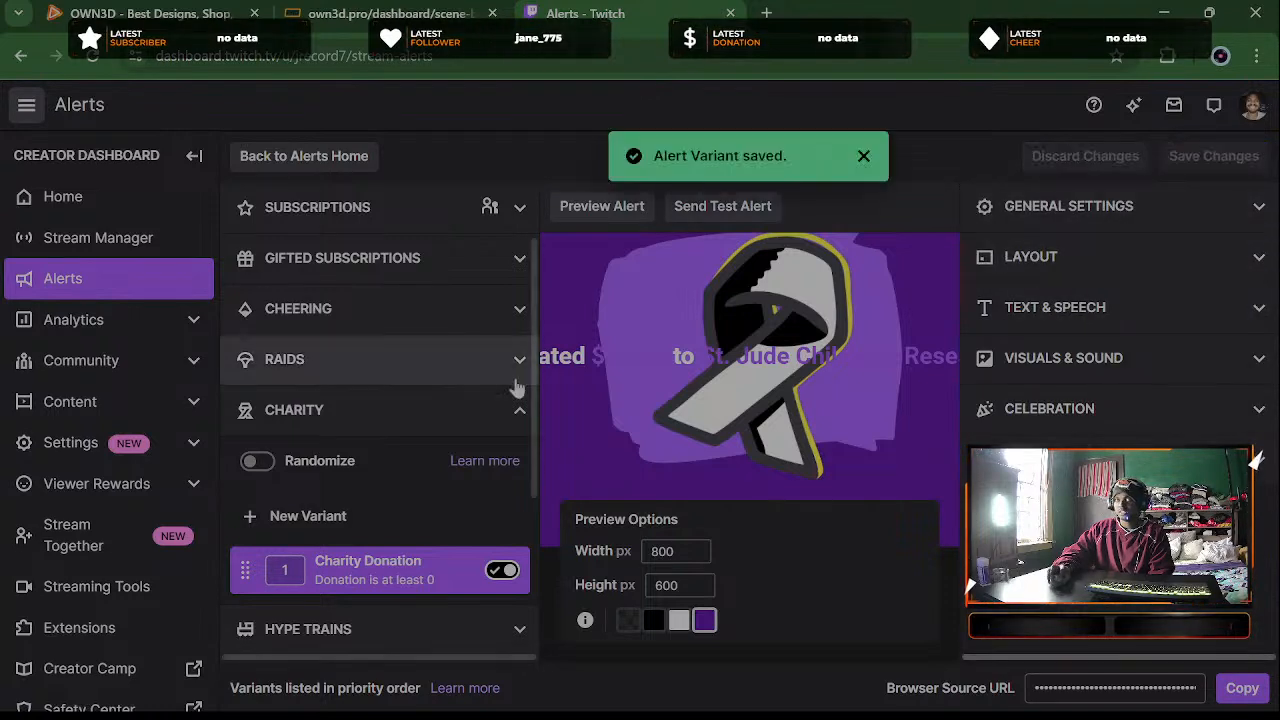
pyautogui.click(415, 430)
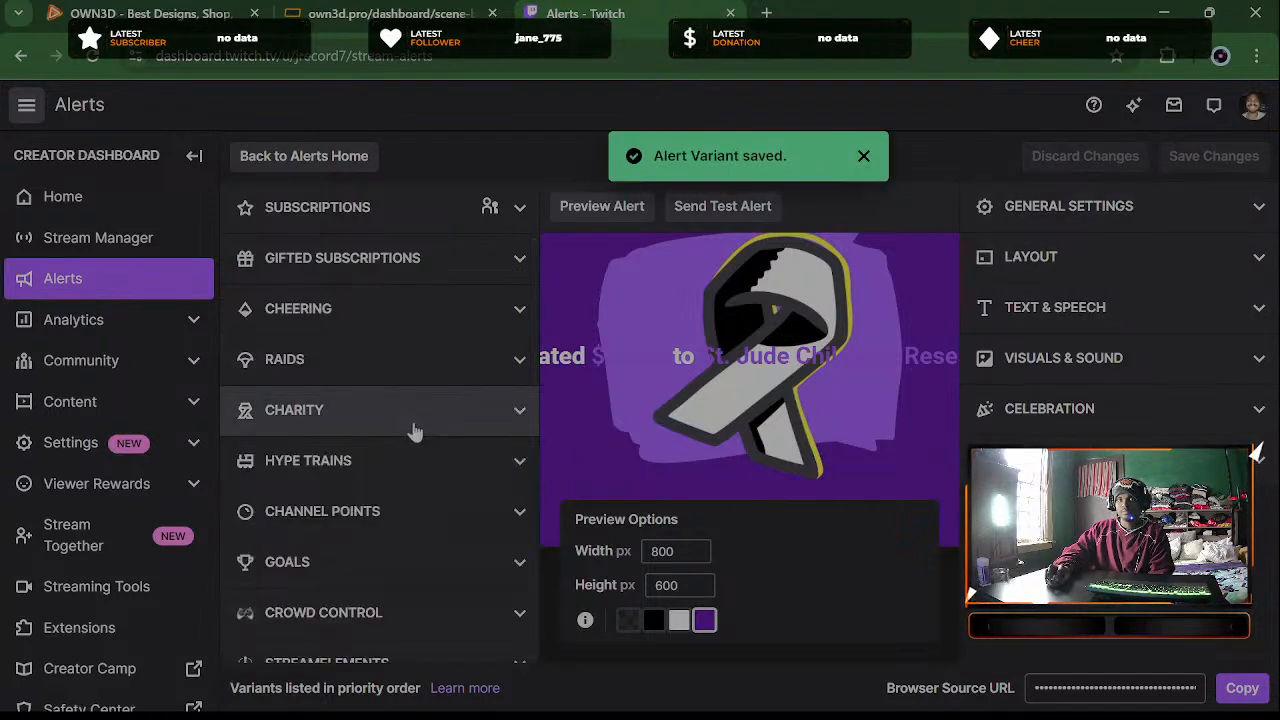
pyautogui.click(360, 468)
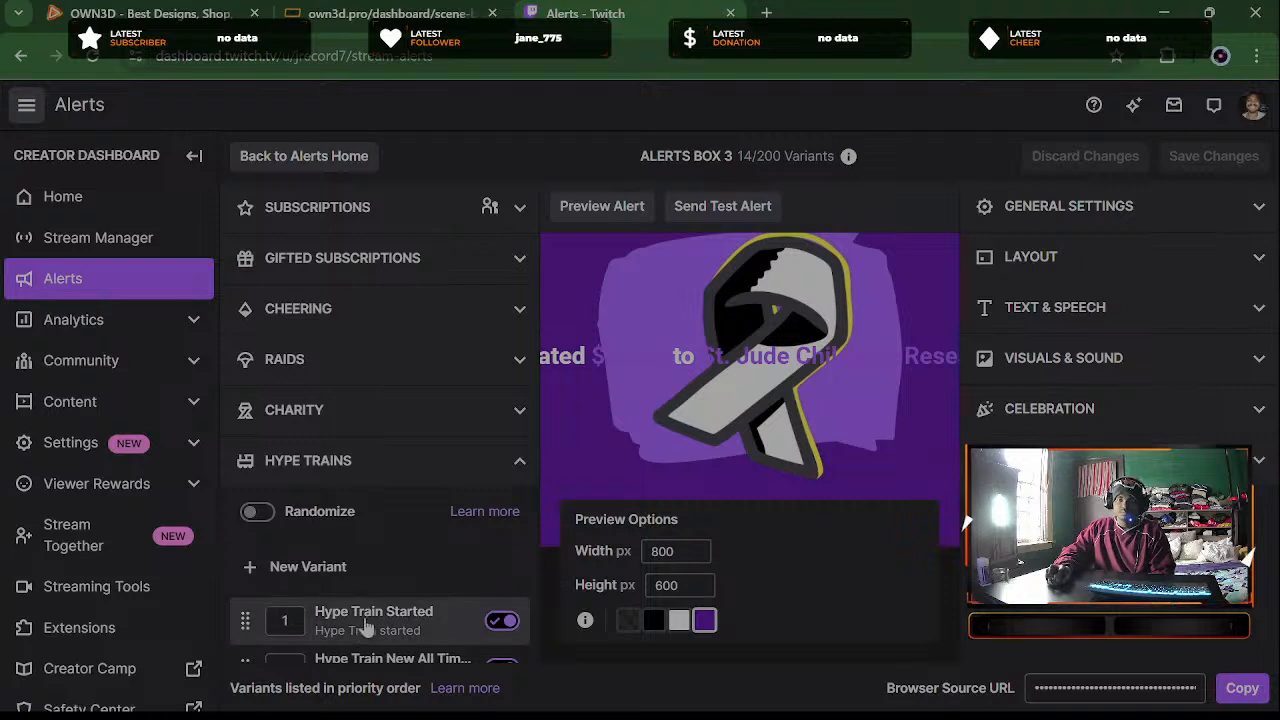
pyautogui.scroll(-3, 375, 570)
pyautogui.scroll(2, 378, 578)
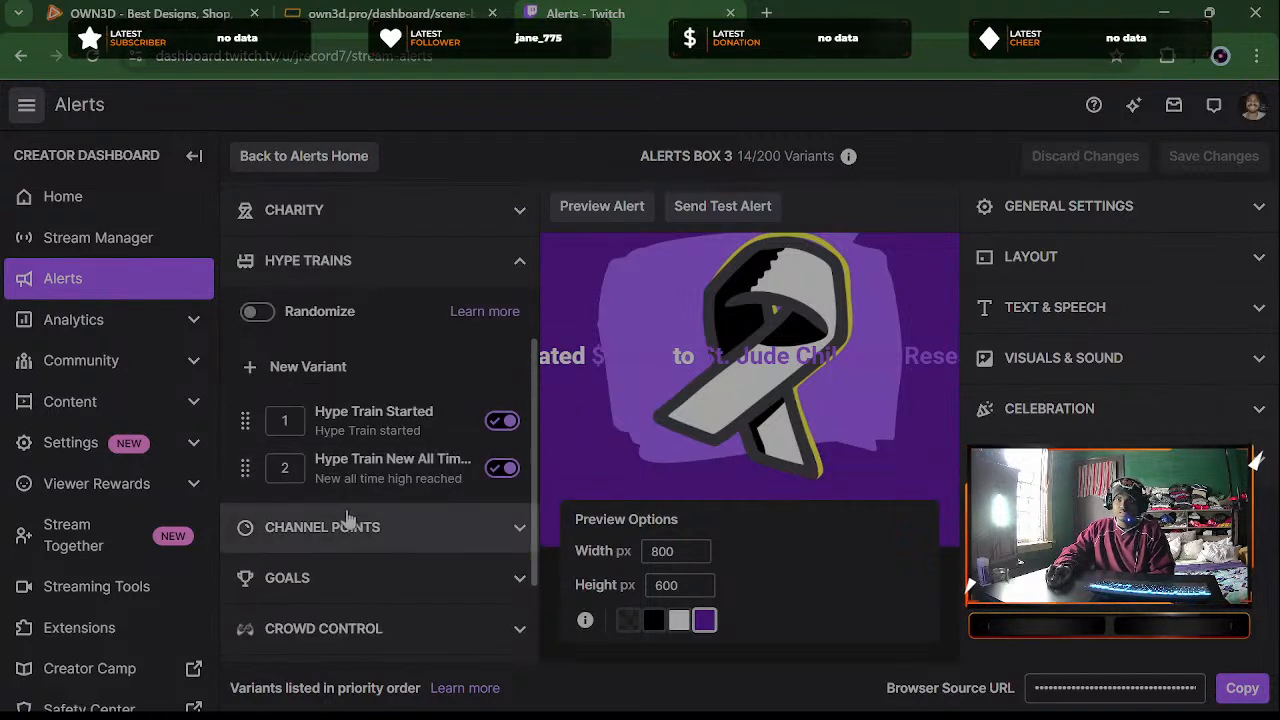
pyautogui.click(408, 436)
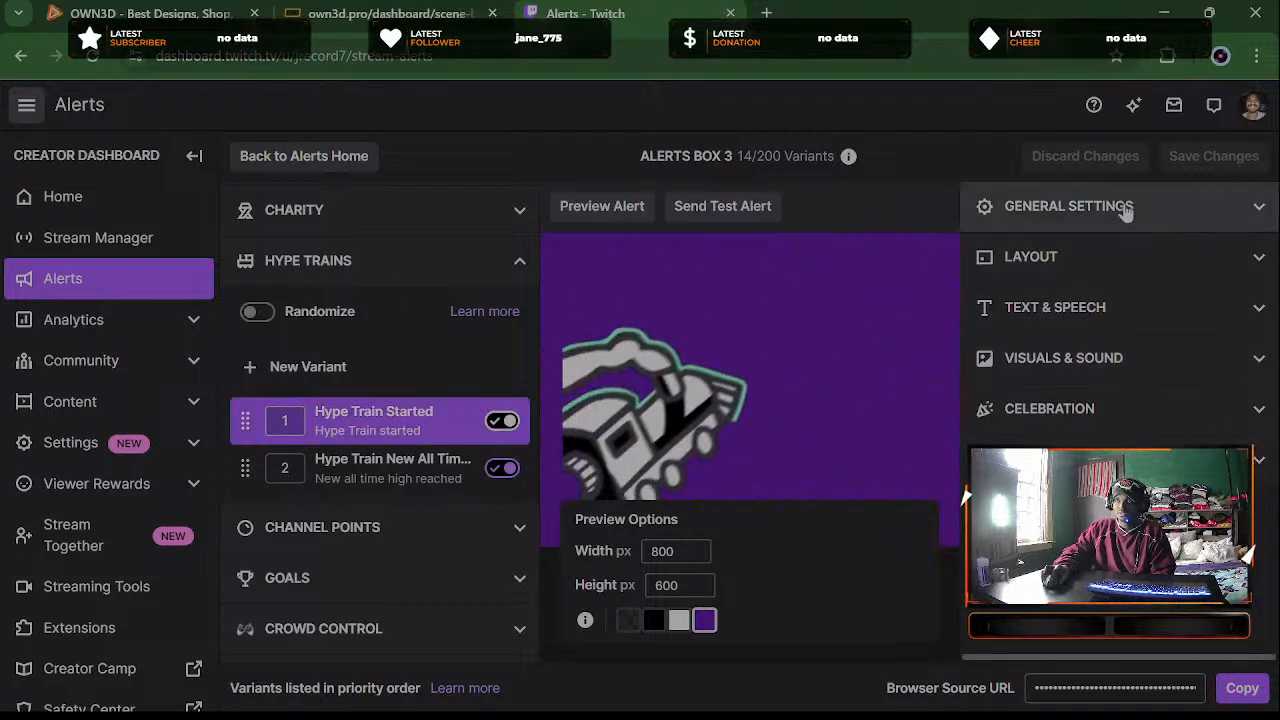
# Review the Hype Train Started alert's general settings, including variant name, alert condition, duration and in/out animations
pyautogui.click(1099, 226)
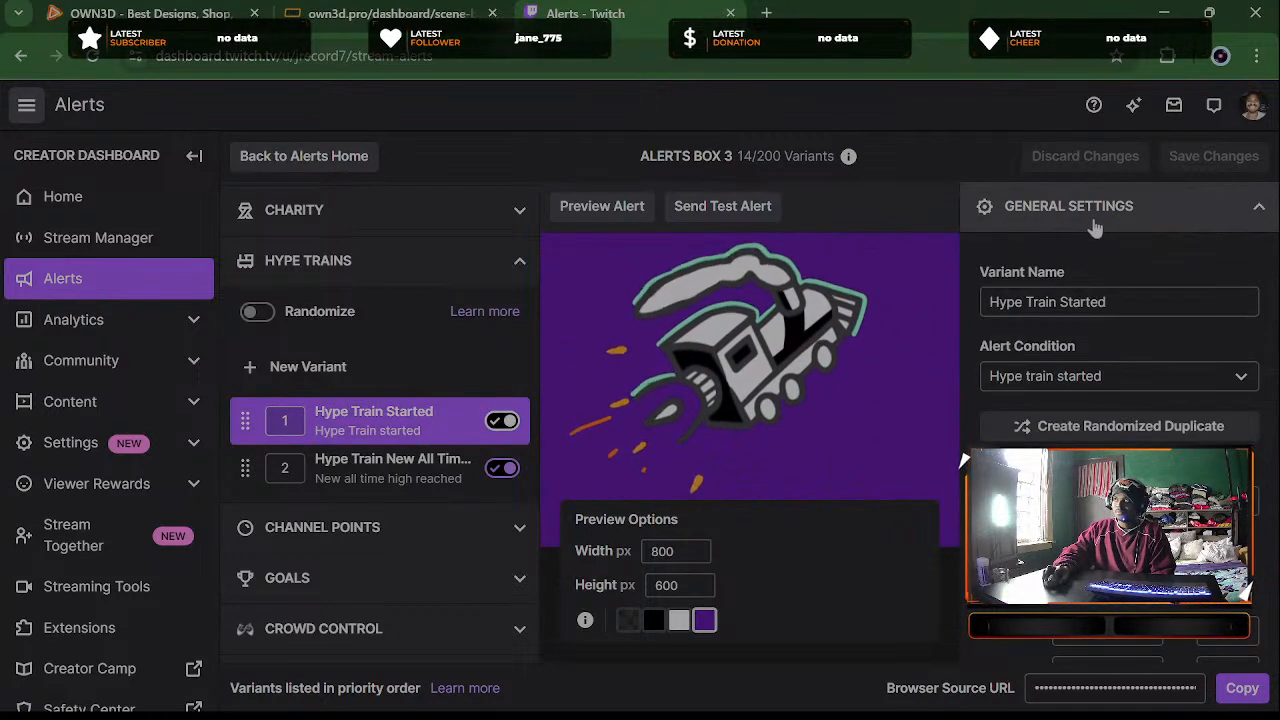
pyautogui.scroll(-1, 1099, 226)
pyautogui.scroll(-2, 1085, 225)
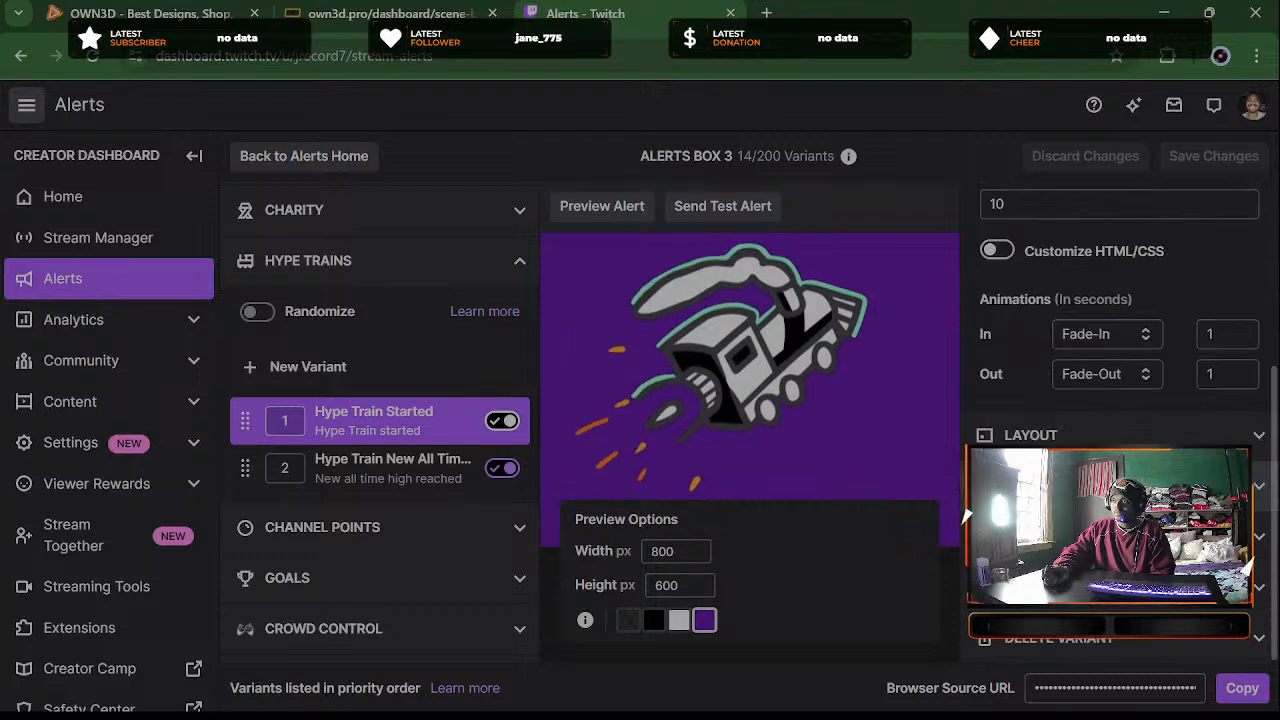
pyautogui.scroll(3, 1085, 225)
pyautogui.click(1070, 205)
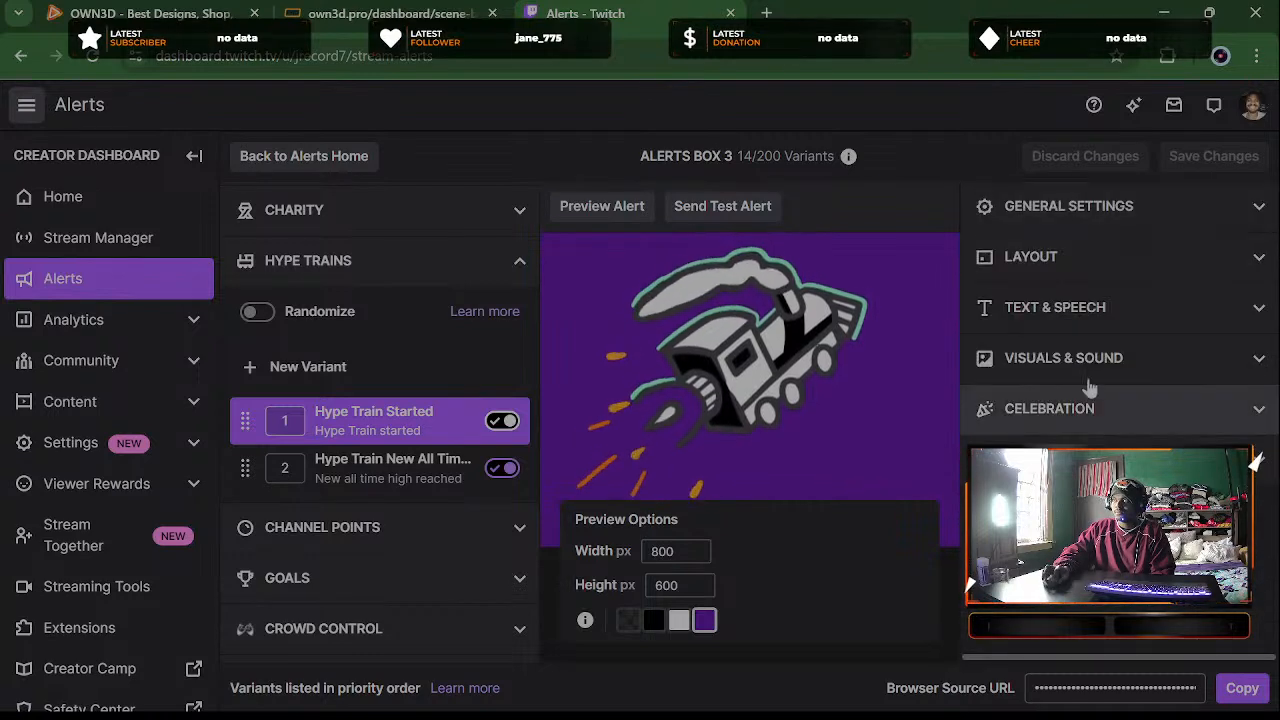
# Set the Hype Train Started alert's layout to place the message text over the image
pyautogui.click(1088, 257)
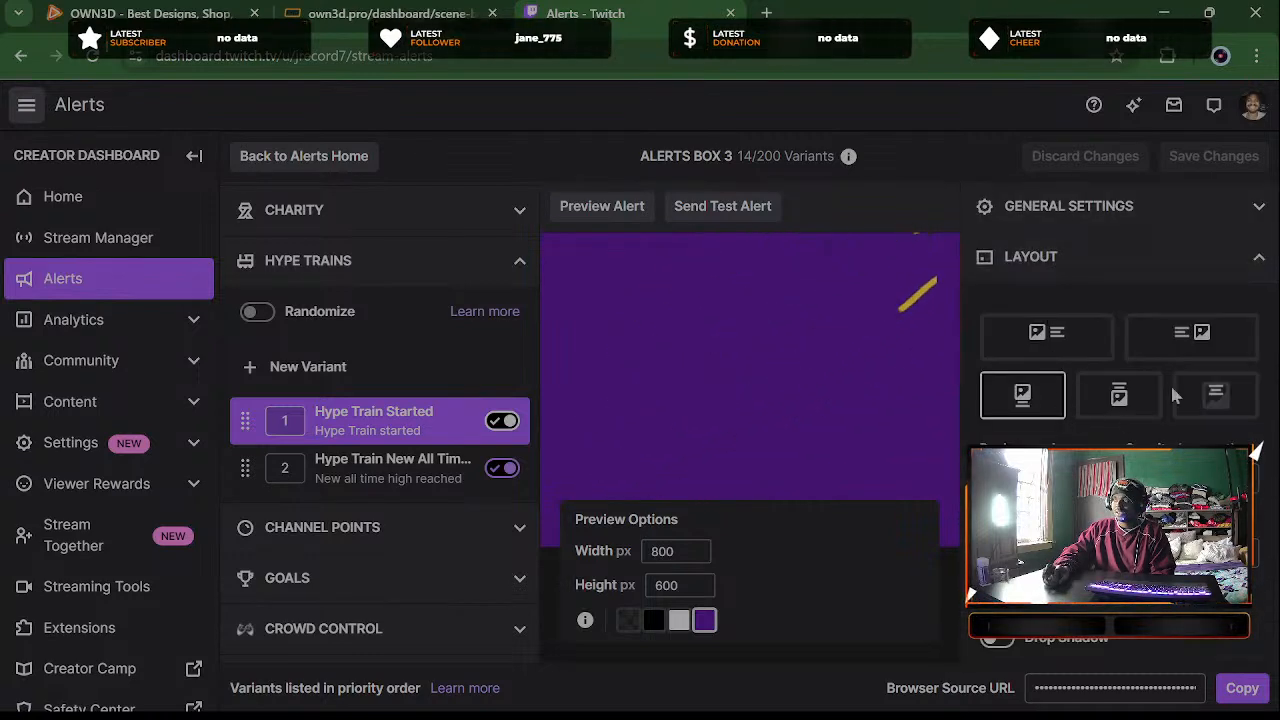
pyautogui.click(1222, 398)
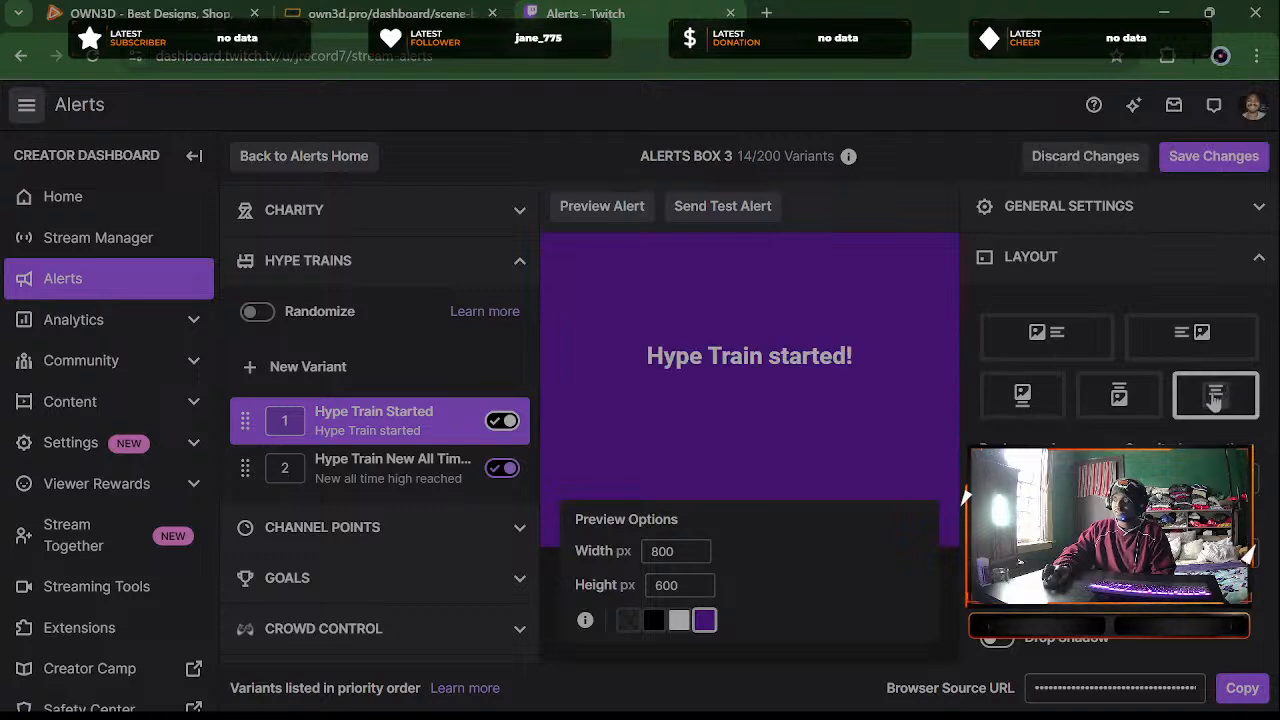
pyautogui.scroll(-2, 1215, 400)
pyautogui.scroll(2, 1120, 350)
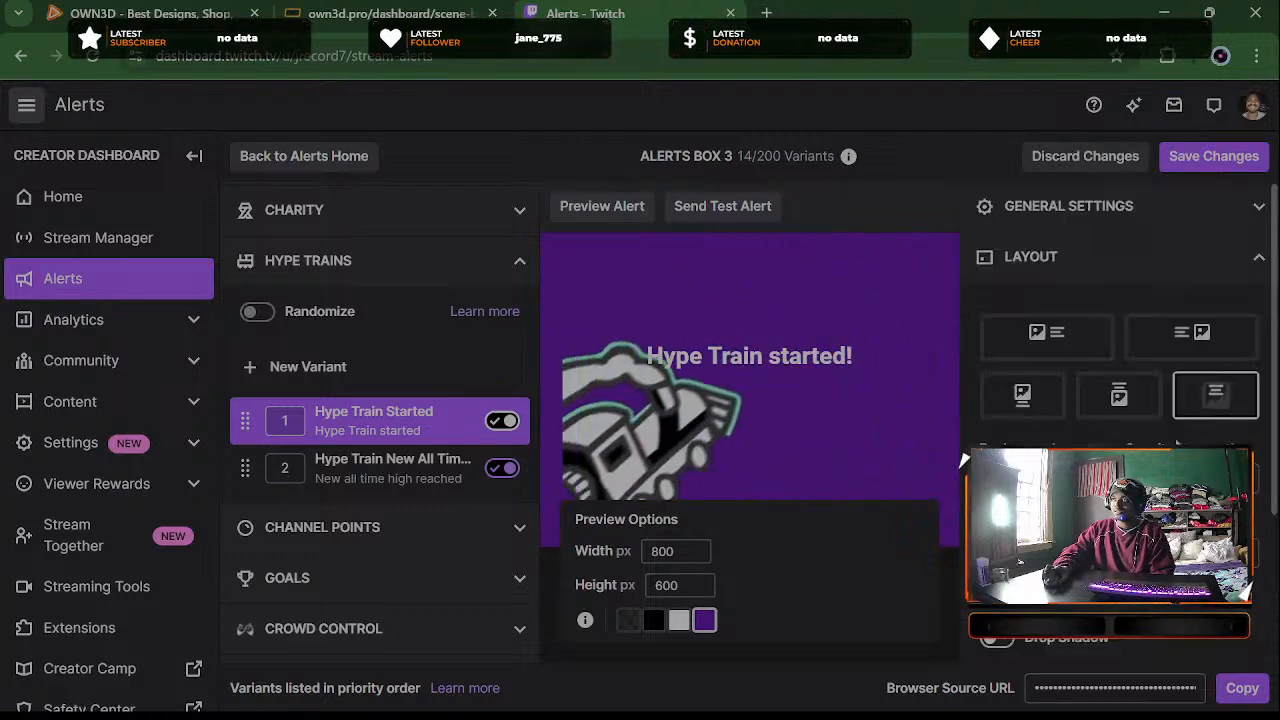
pyautogui.click(1140, 257)
# Set the Hype Train Started alert's text-to-speech voice to Joanna and play a sample of it
pyautogui.click(1116, 310)
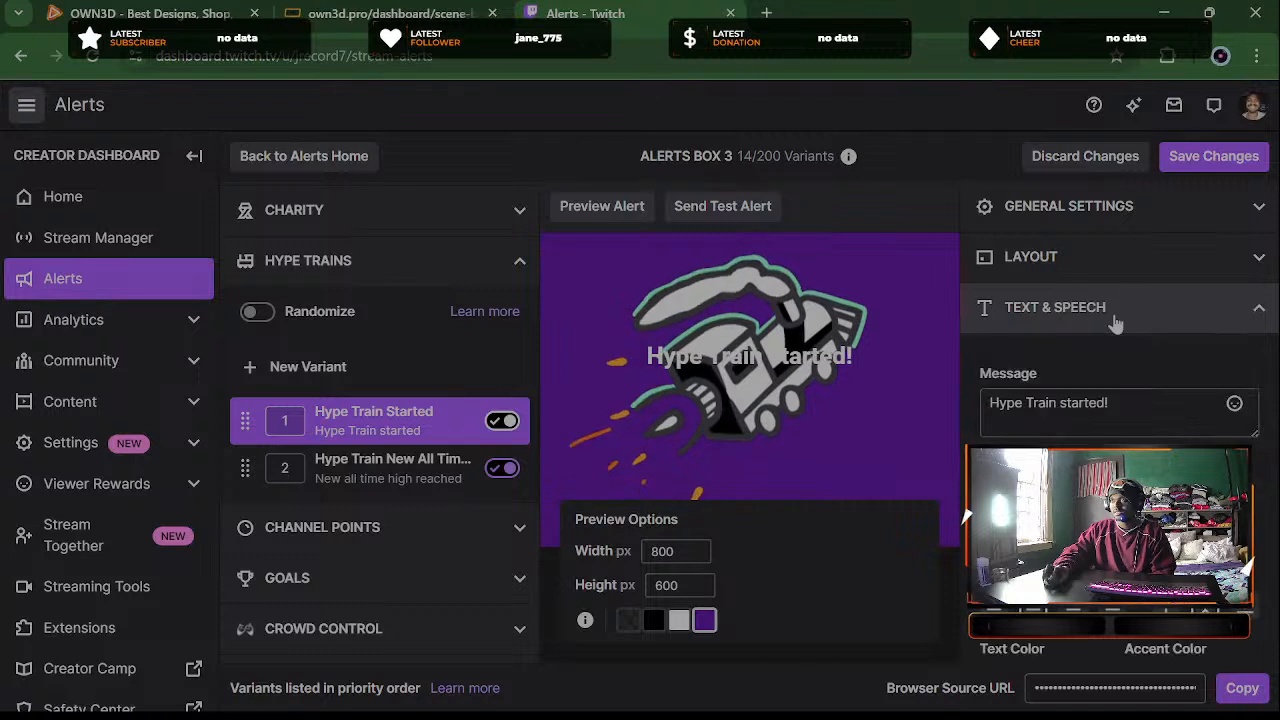
pyautogui.scroll(-2, 1110, 320)
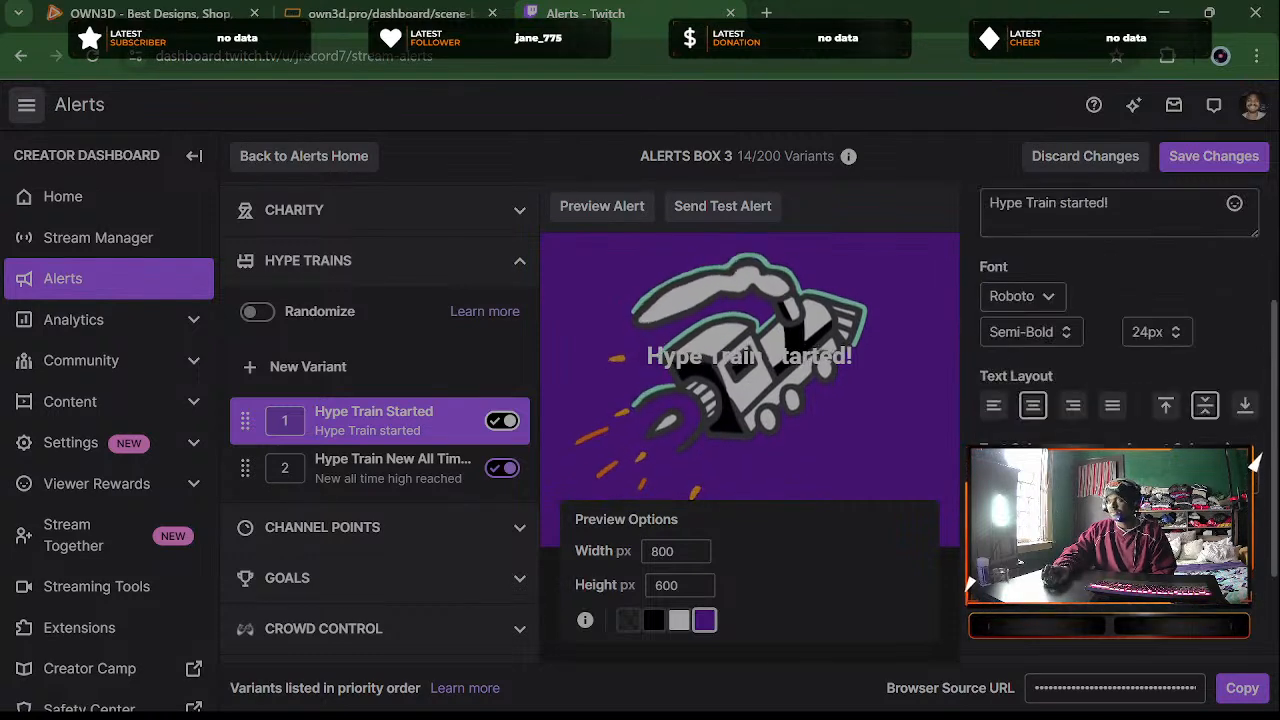
pyautogui.scroll(2, 1110, 320)
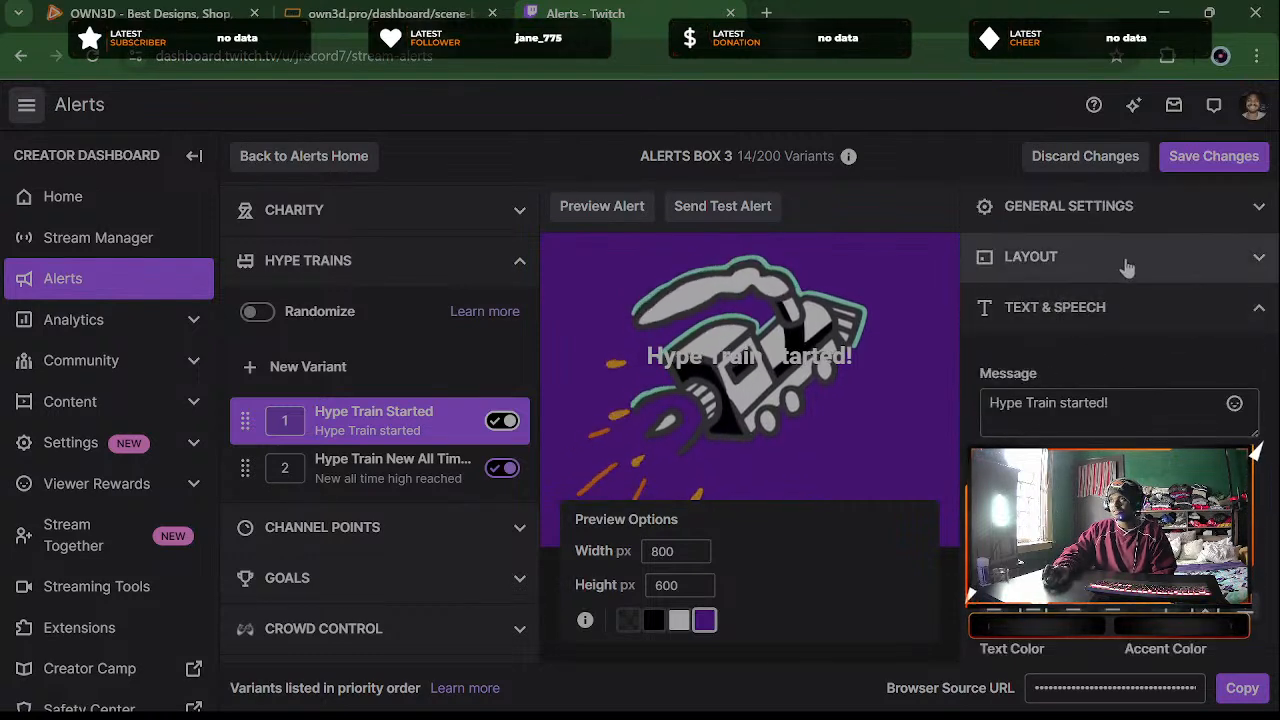
pyautogui.scroll(-3, 1249, 420)
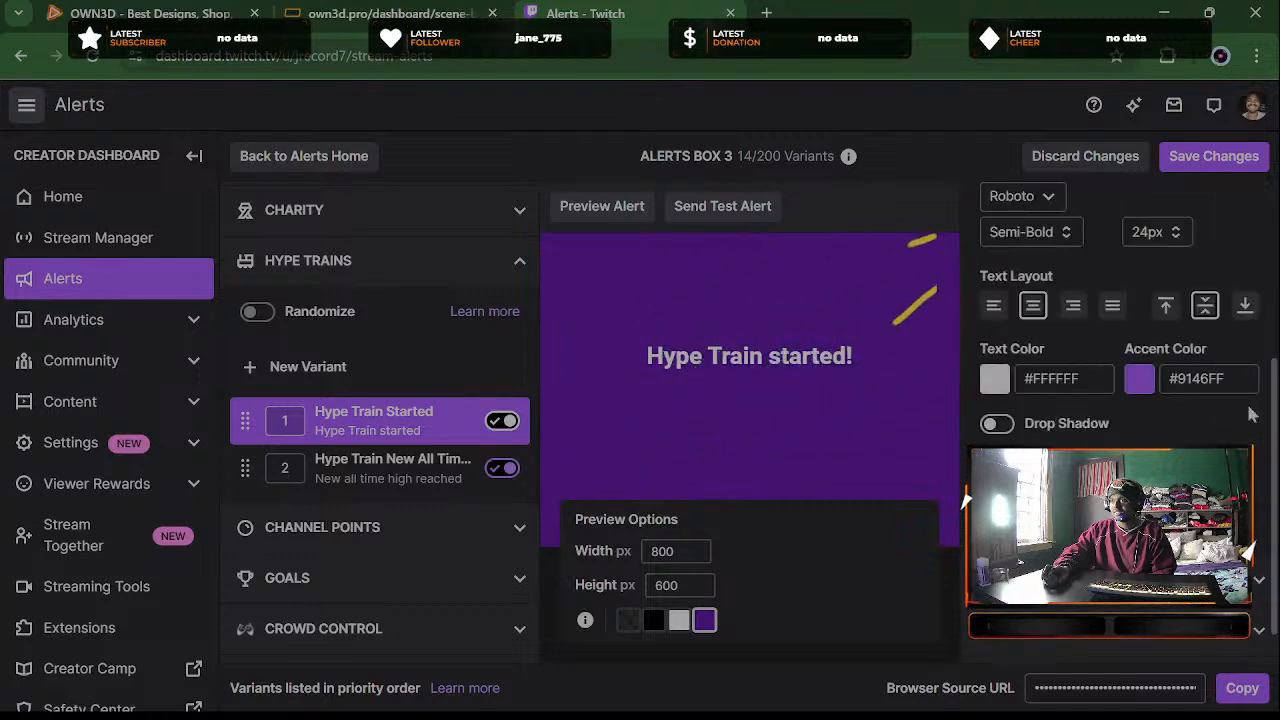
pyautogui.scroll(-1, 1249, 413)
pyautogui.scroll(-5, 1046, 440)
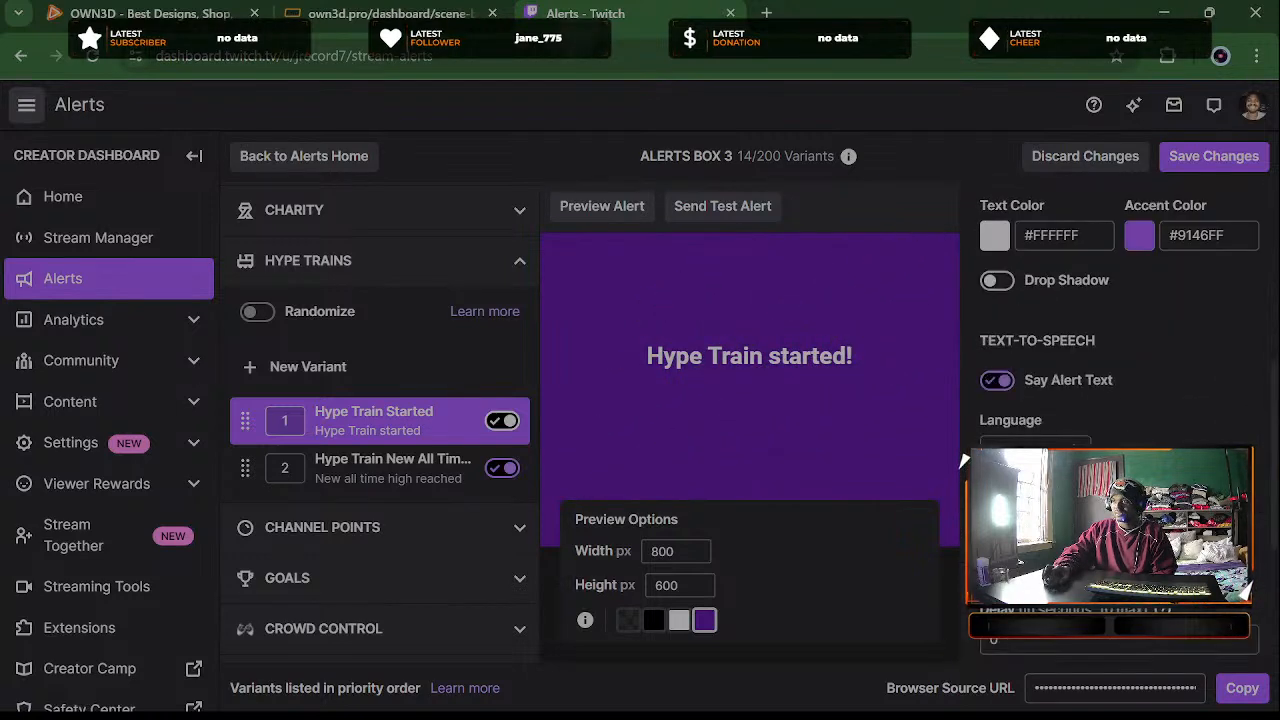
pyautogui.click(1040, 482)
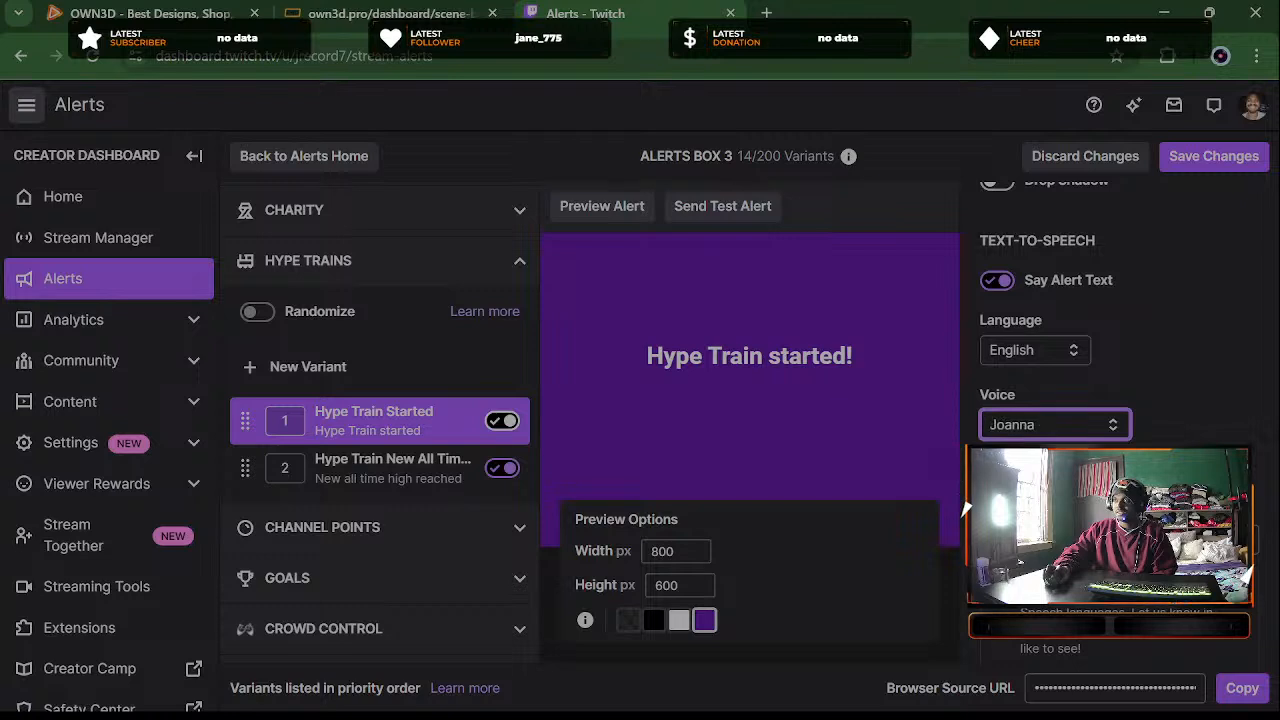
pyautogui.scroll(-2, 1240, 370)
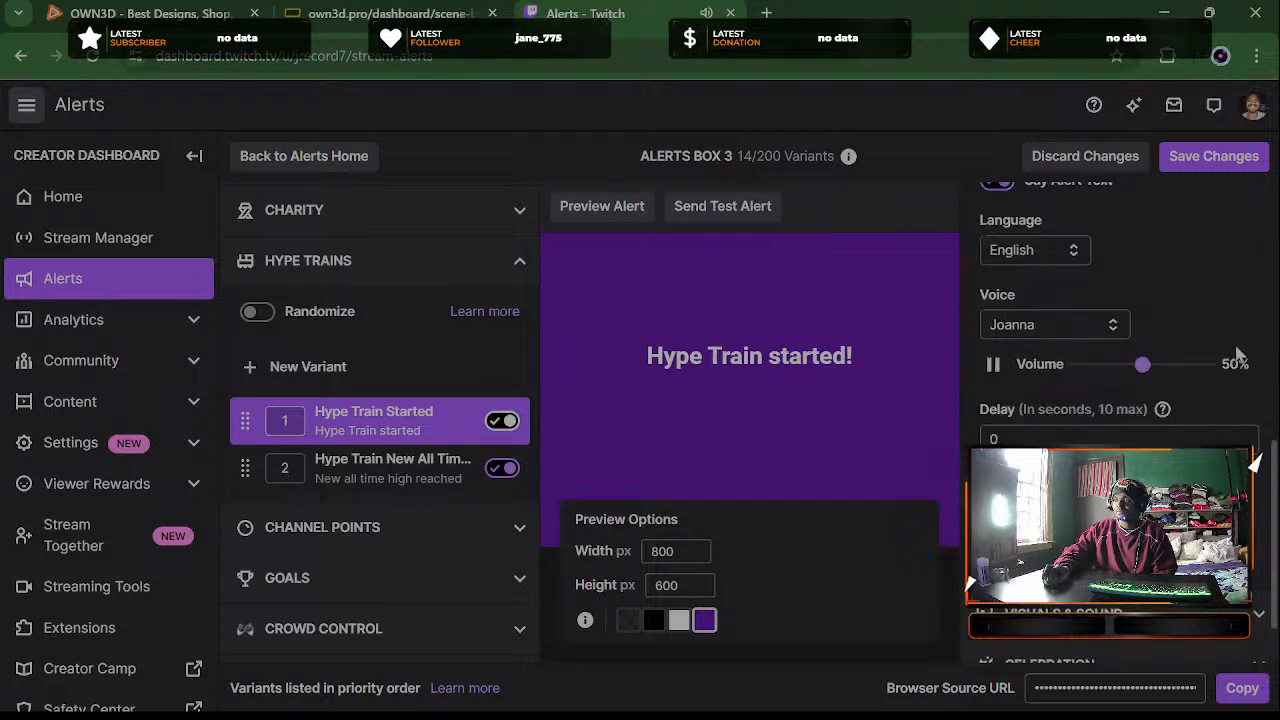
pyautogui.scroll(5, 1100, 300)
pyautogui.scroll(4, 1063, 270)
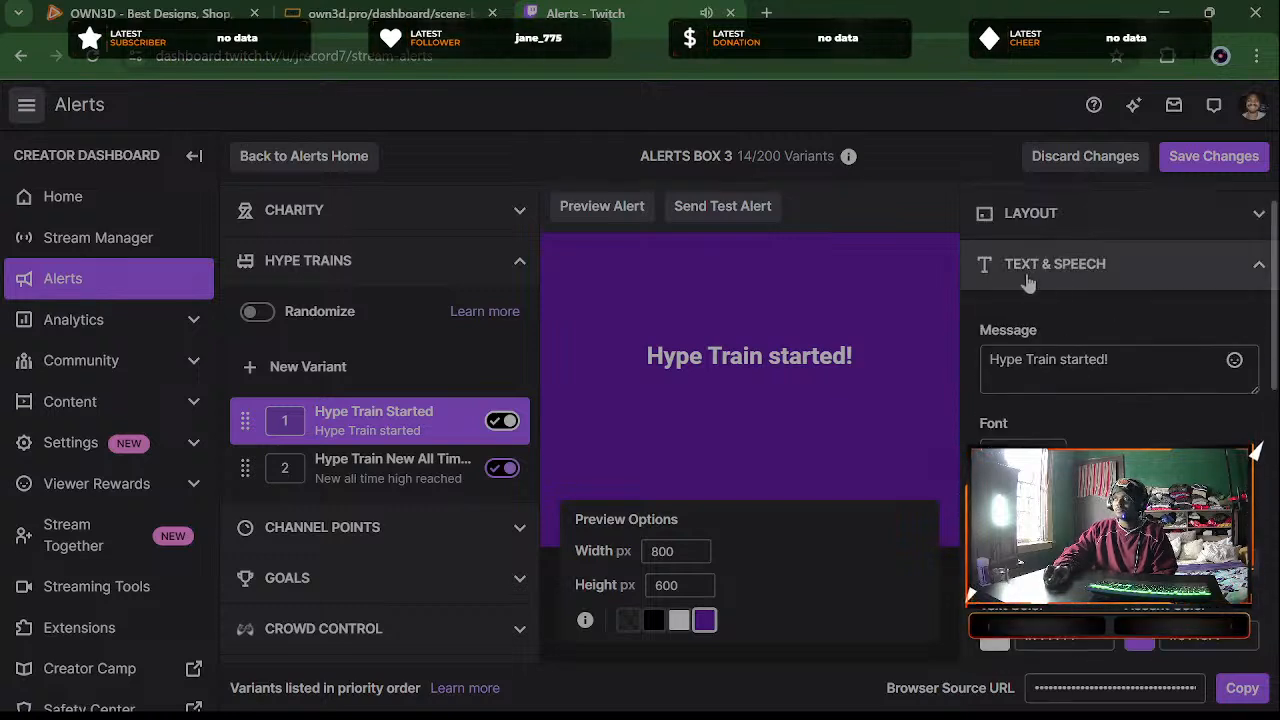
# Review the Hype Train Started alert's image and sound files and play a sample of its alert sound
pyautogui.click(1028, 283)
pyautogui.click(1088, 355)
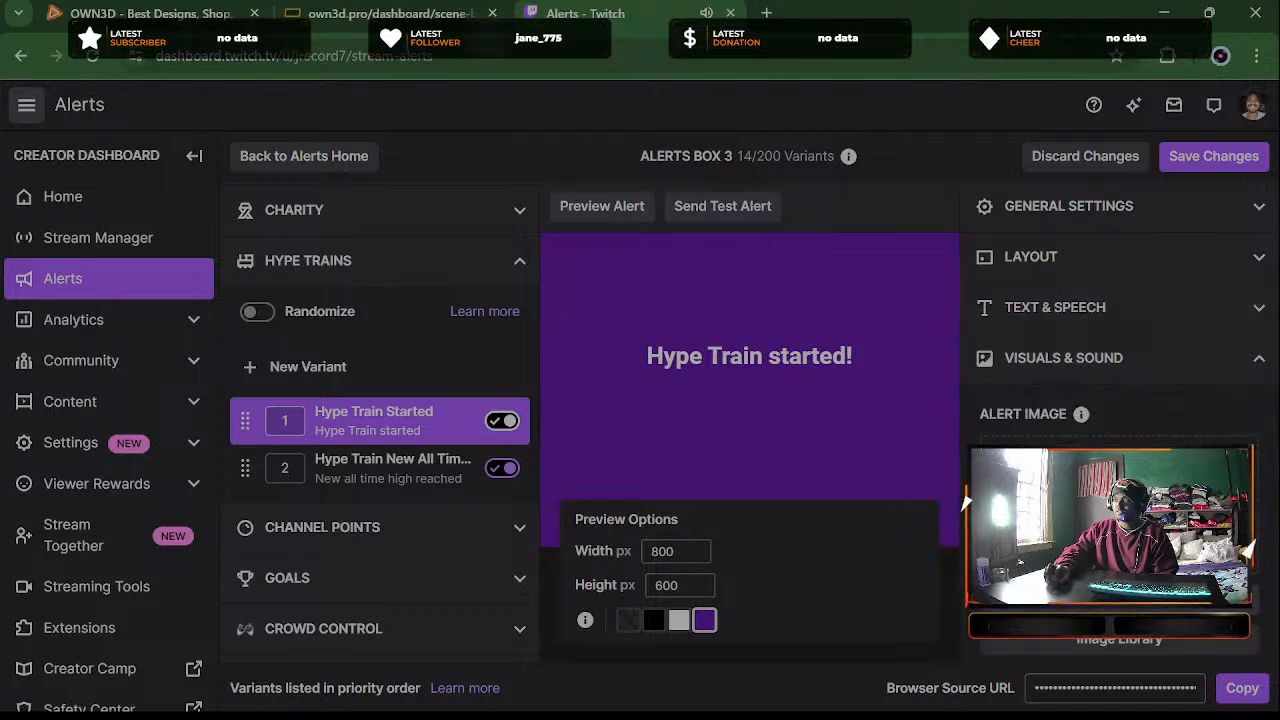
pyautogui.scroll(-5, 963, 480)
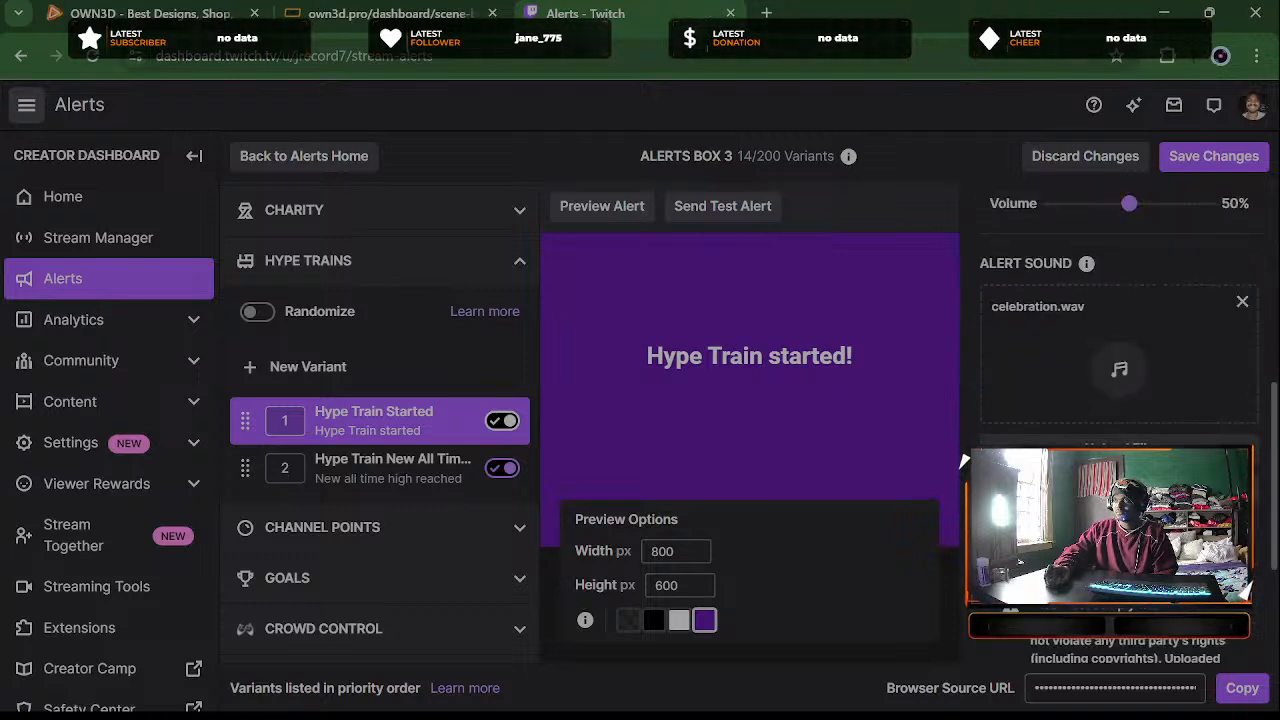
pyautogui.scroll(-1, 963, 460)
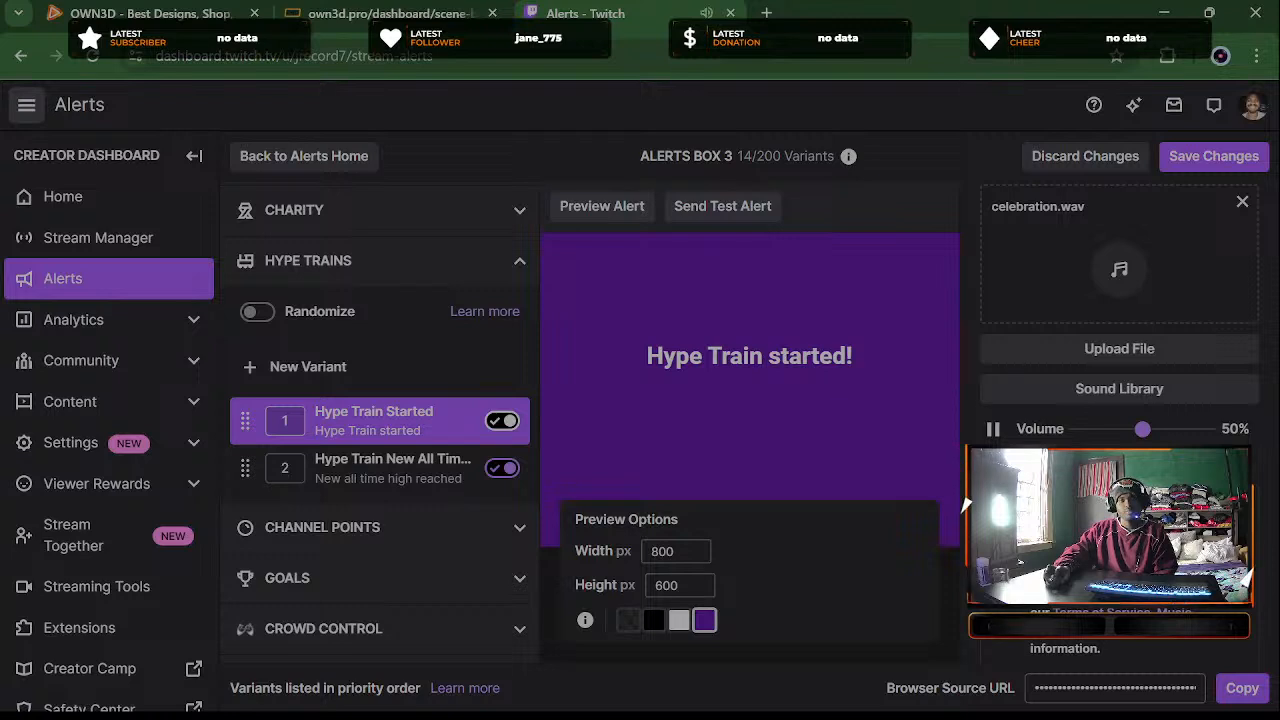
pyautogui.scroll(1, 1119, 400)
pyautogui.scroll(-3, 1119, 400)
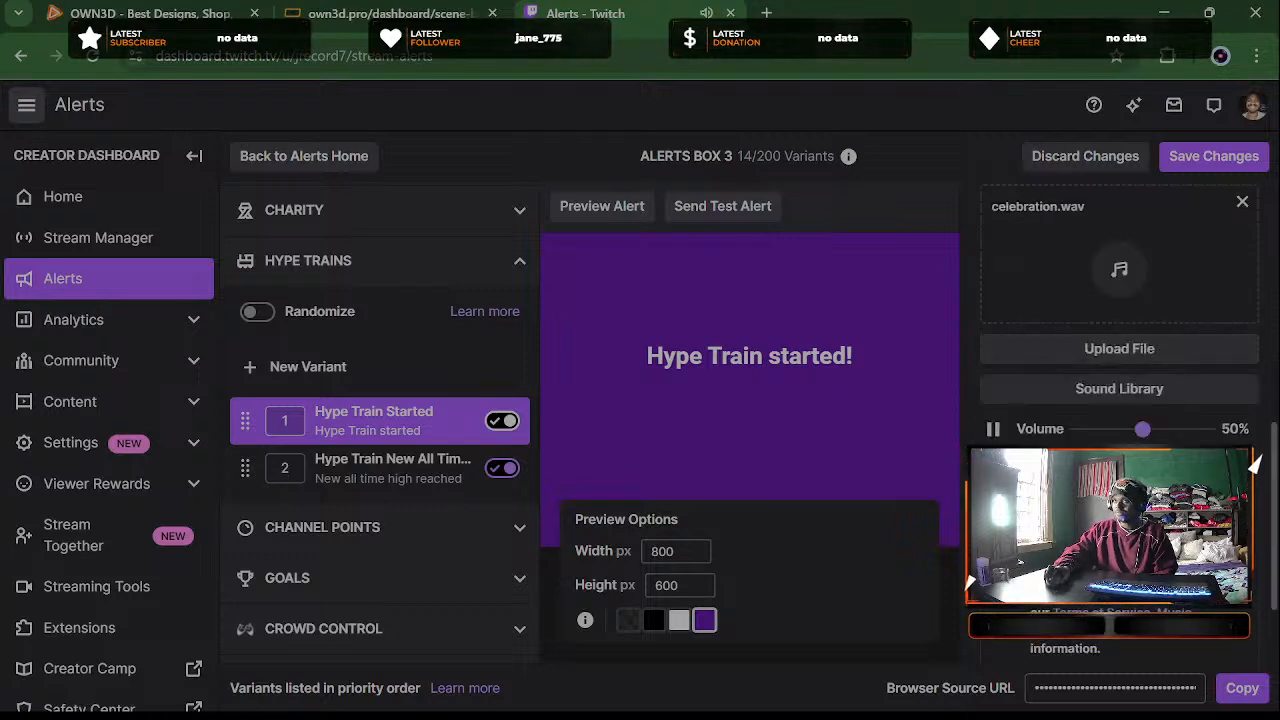
pyautogui.scroll(8, 1119, 400)
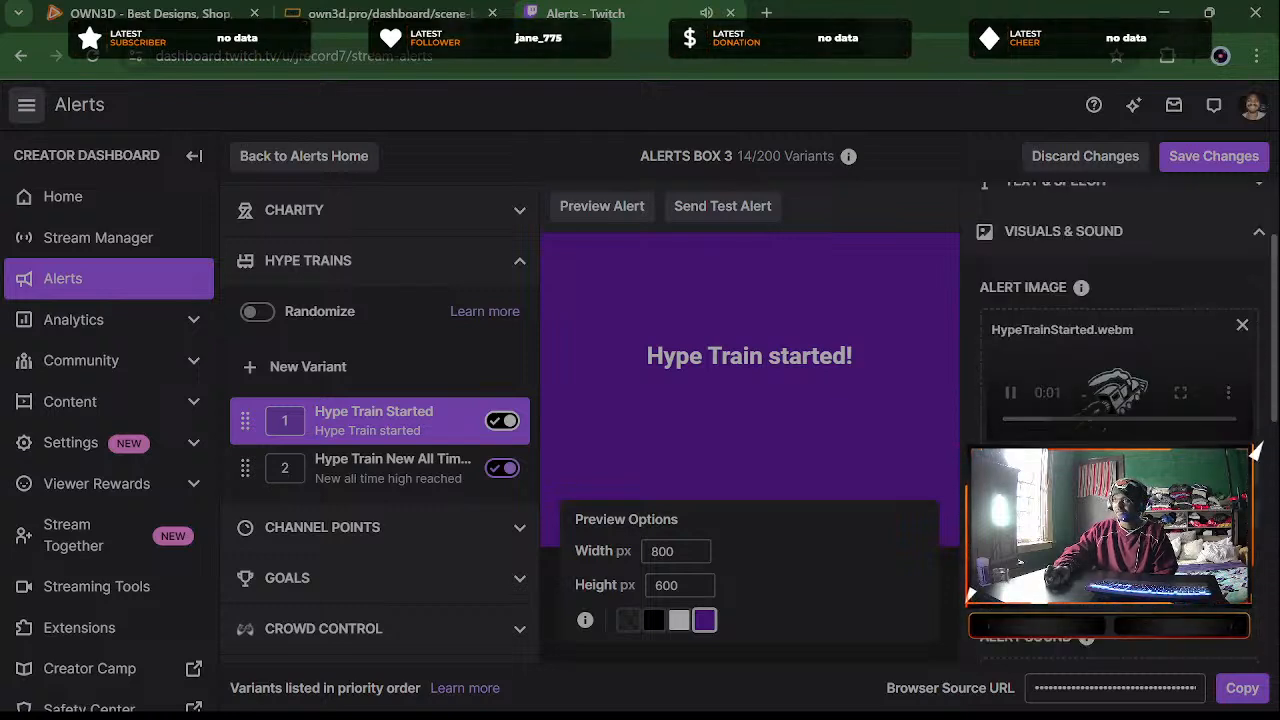
pyautogui.click(1046, 360)
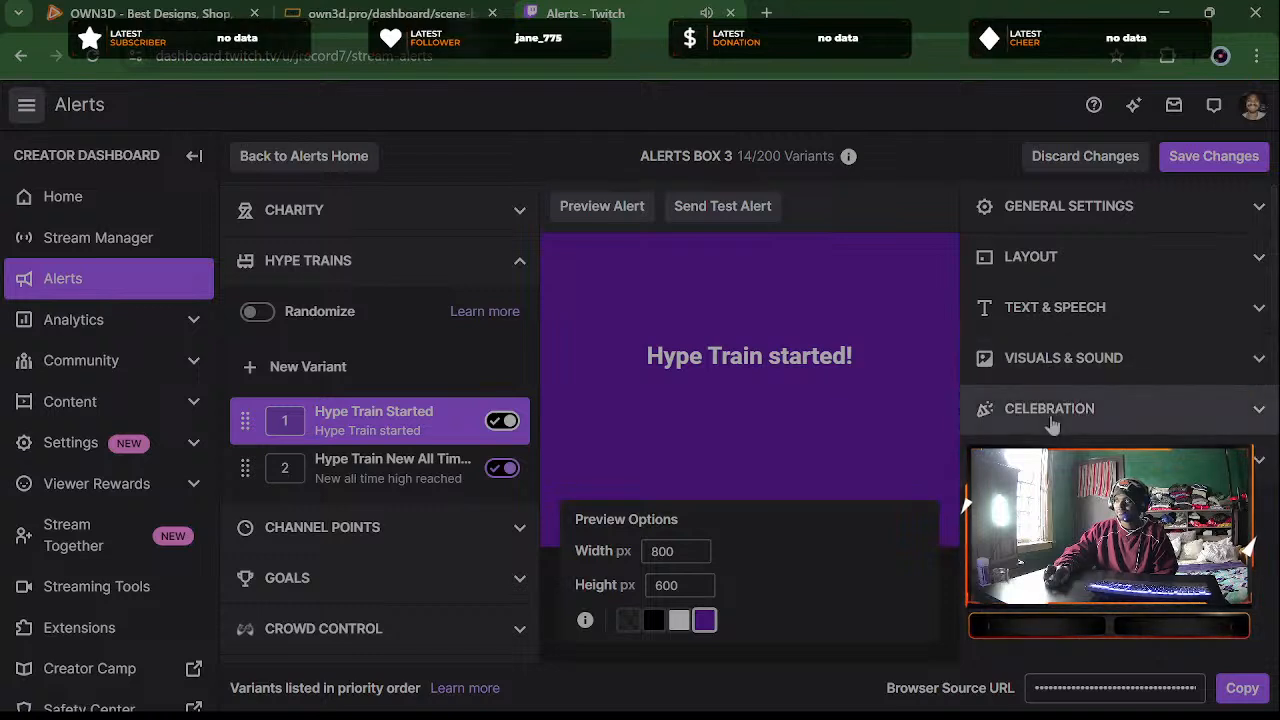
# Review the Hype Train Started alert's celebration effect, intensity and area settings
pyautogui.click(1050, 410)
pyautogui.scroll(-3, 1010, 410)
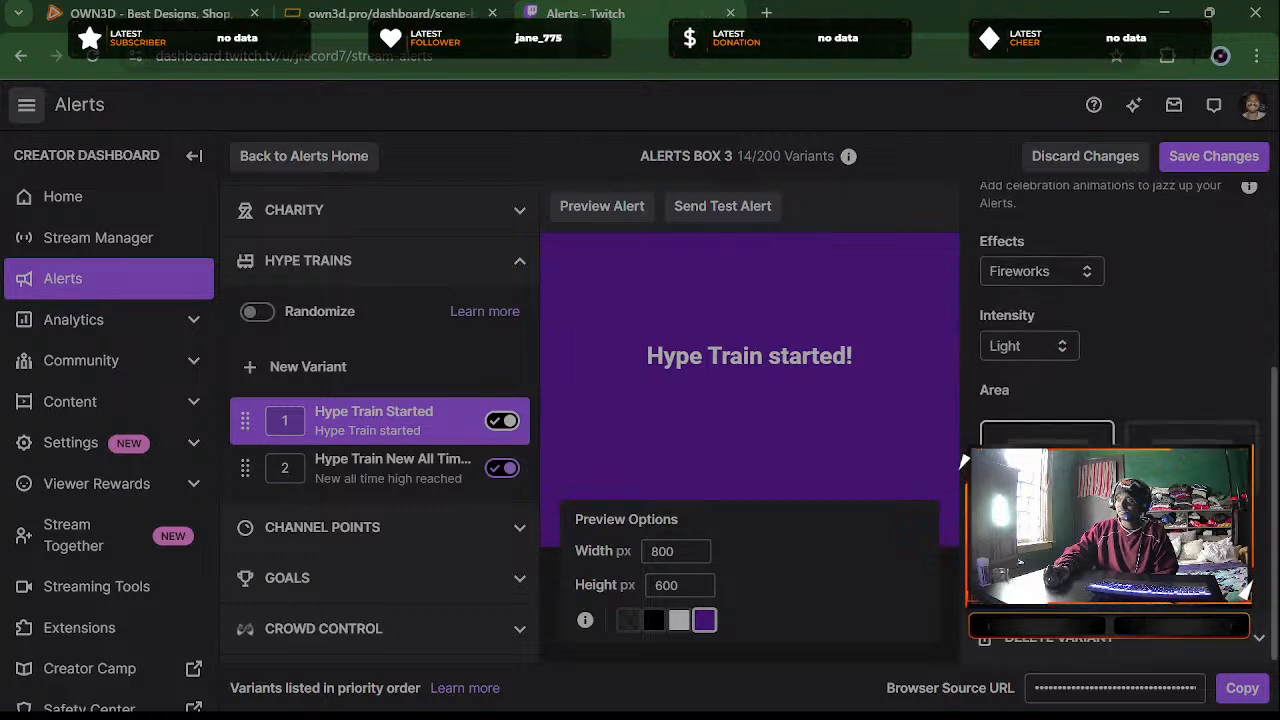
pyautogui.scroll(4, 1010, 410)
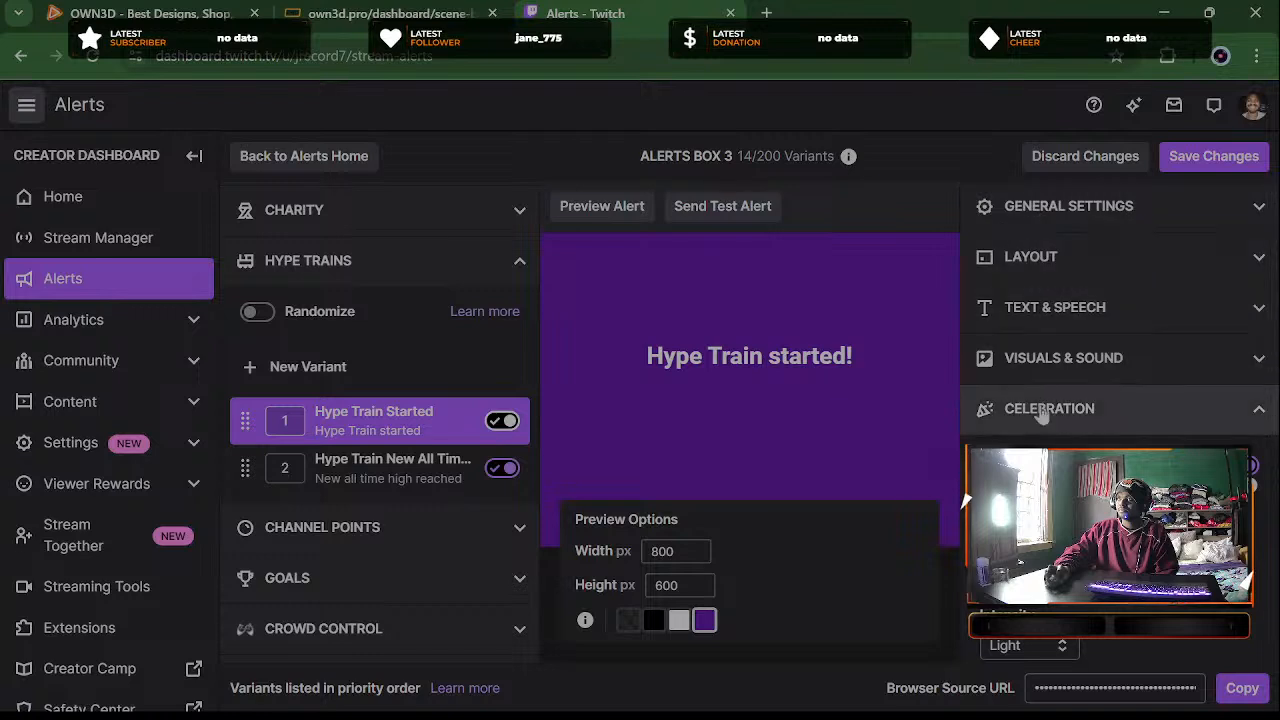
pyautogui.click(1110, 428)
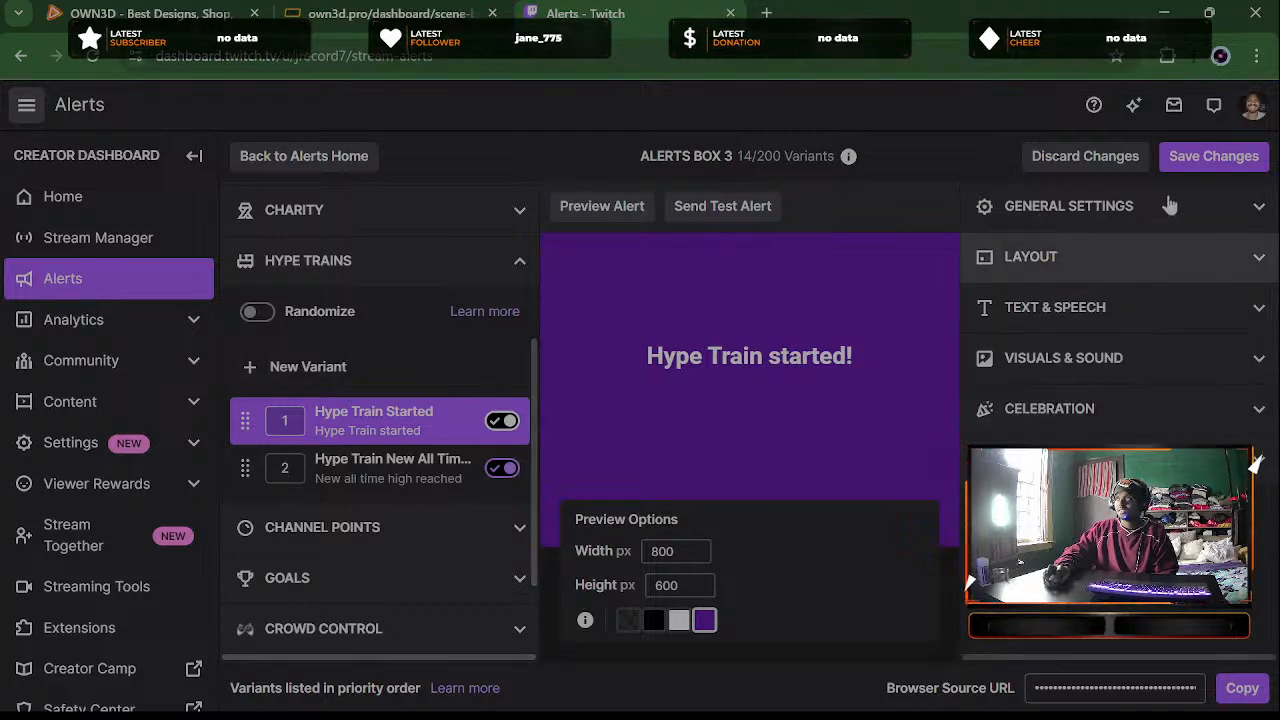
# Save the Hype Train Started alert changes and copy the alert box's browser source URL
pyautogui.click(1232, 160)
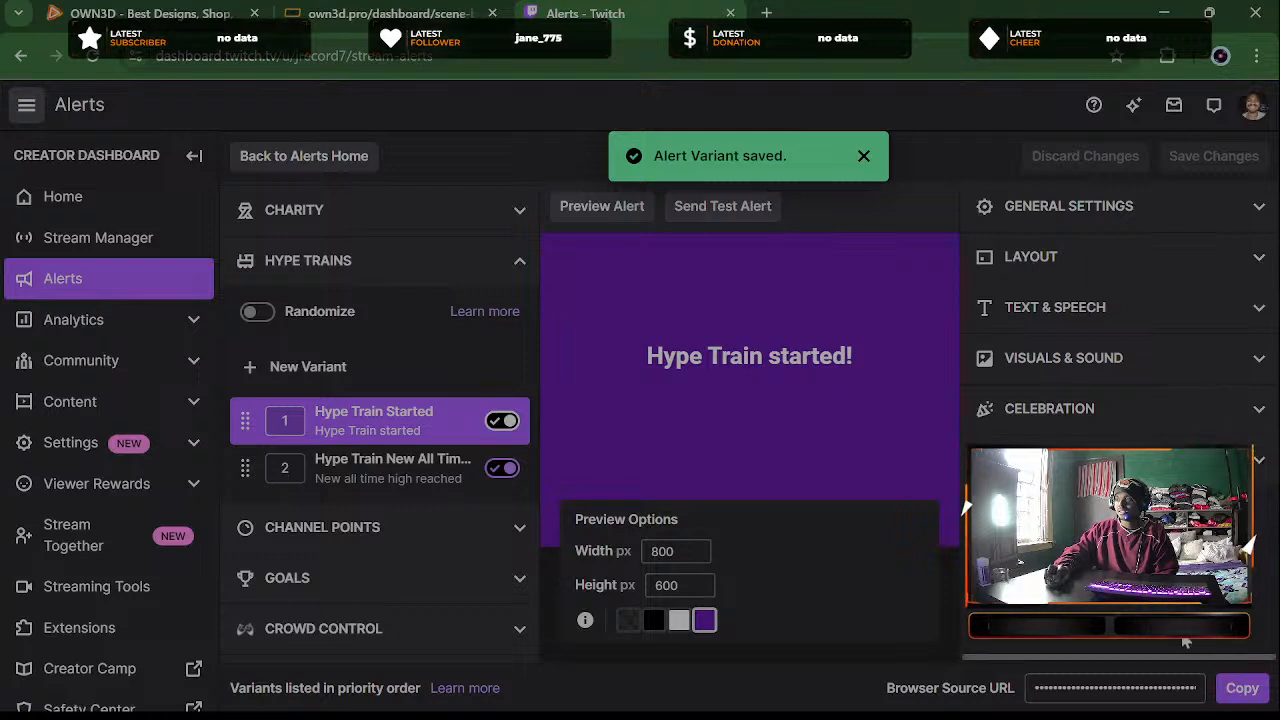
pyautogui.click(1237, 688)
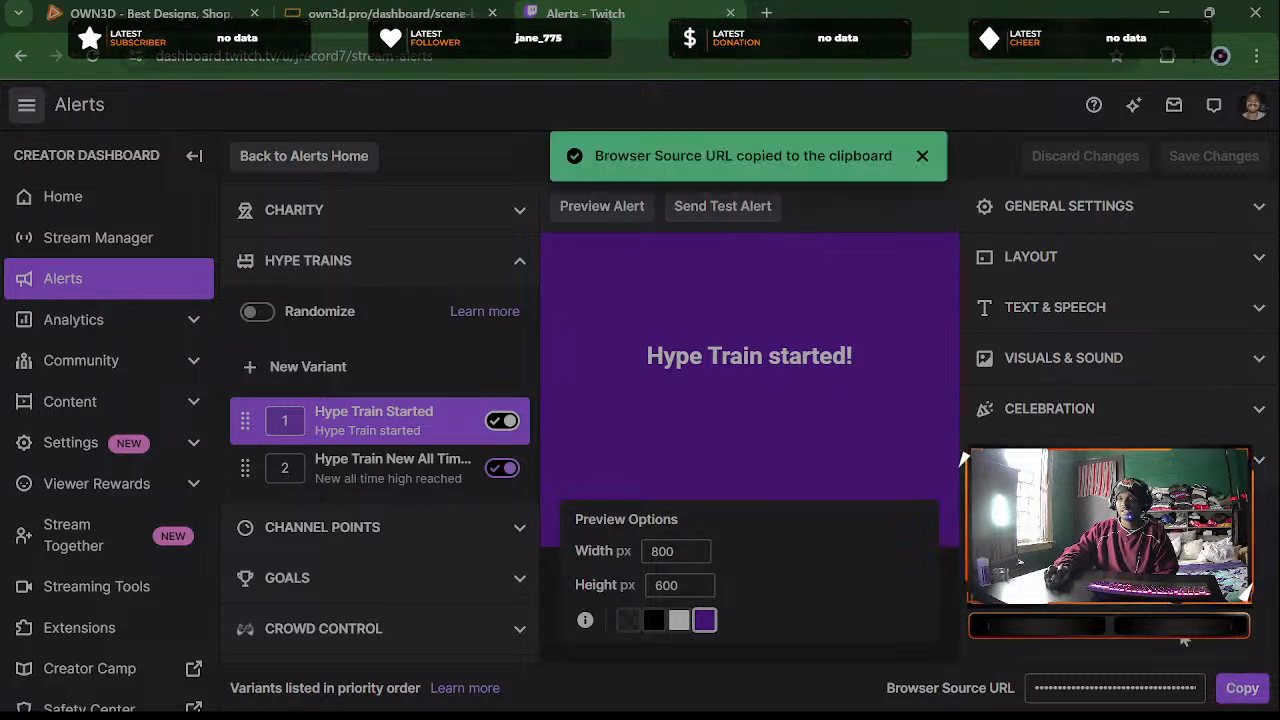
pyautogui.click(984, 699)
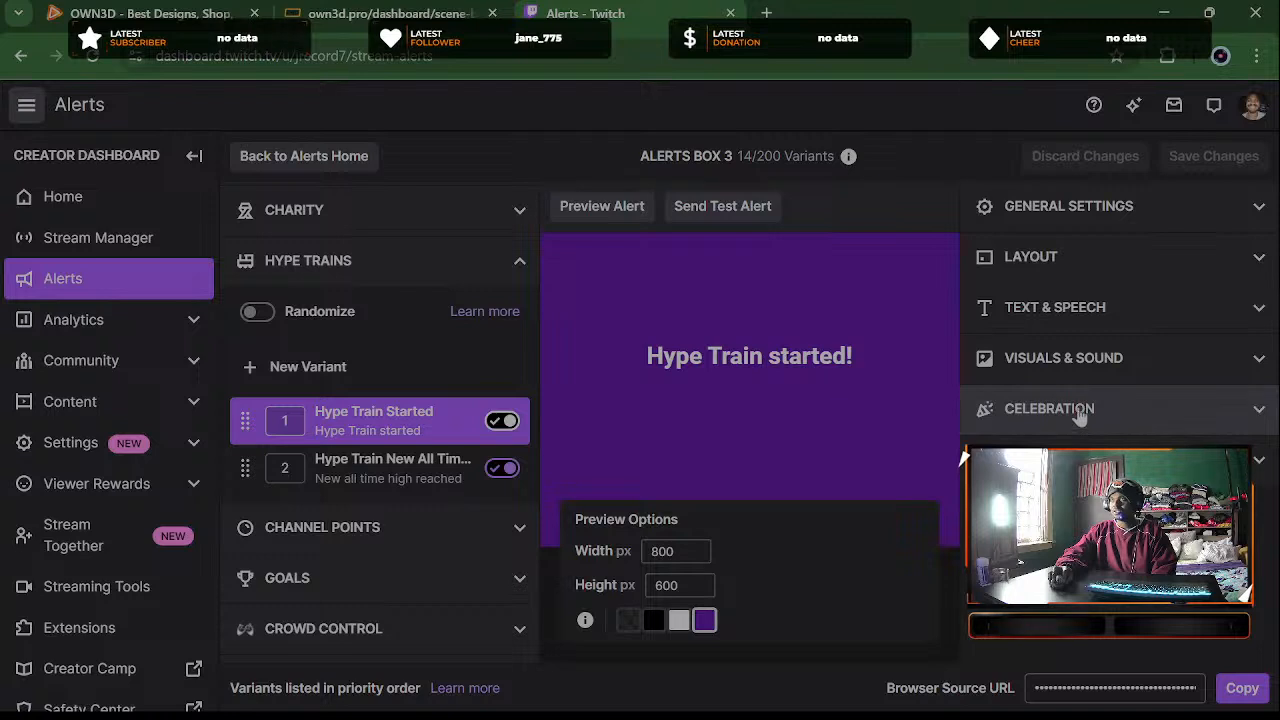
# Open the custom point redemption variant from the channel points group for editing and copy the browser source URL
pyautogui.click(430, 268)
pyautogui.click(346, 390)
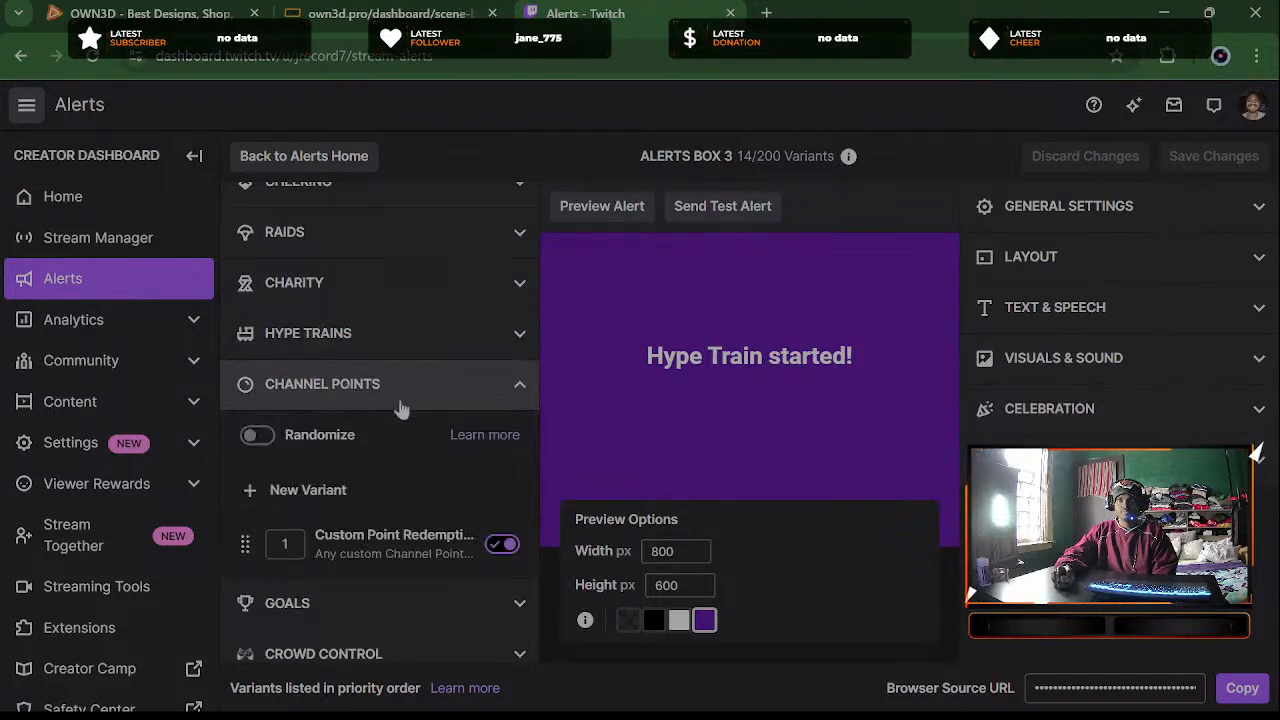
pyautogui.click(372, 556)
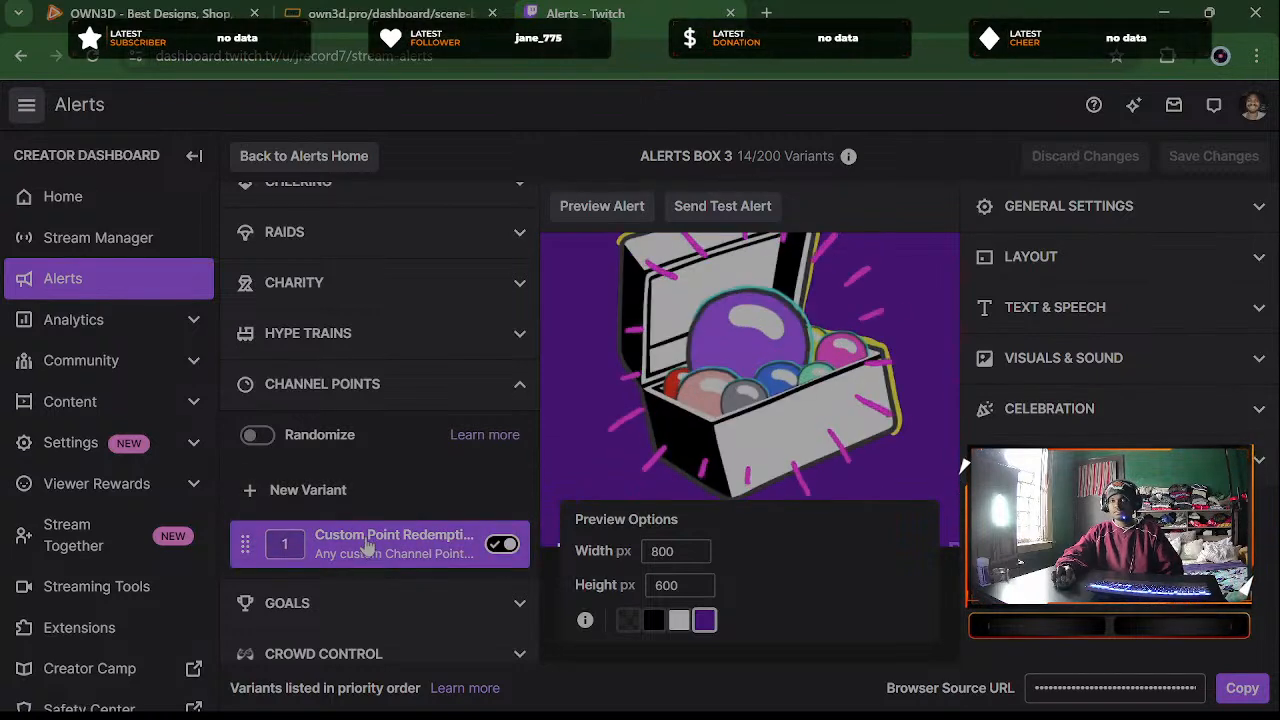
pyautogui.moveTo(270, 447)
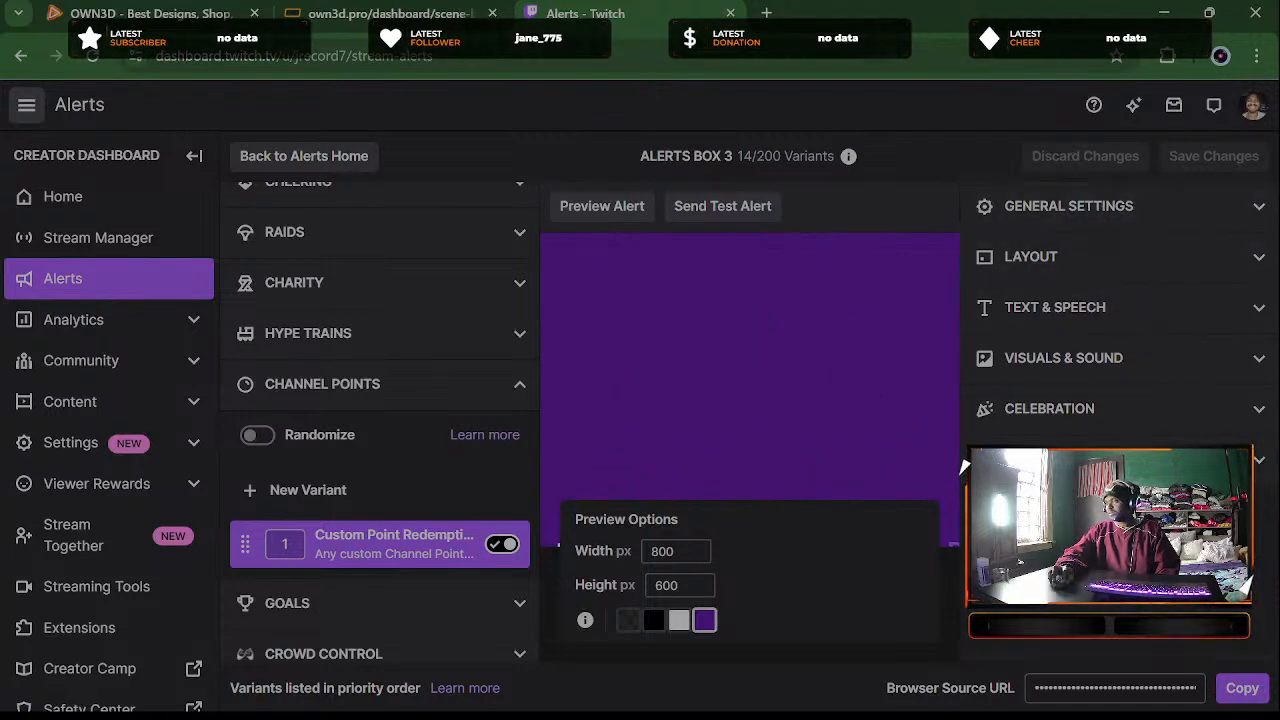
pyautogui.click(1242, 688)
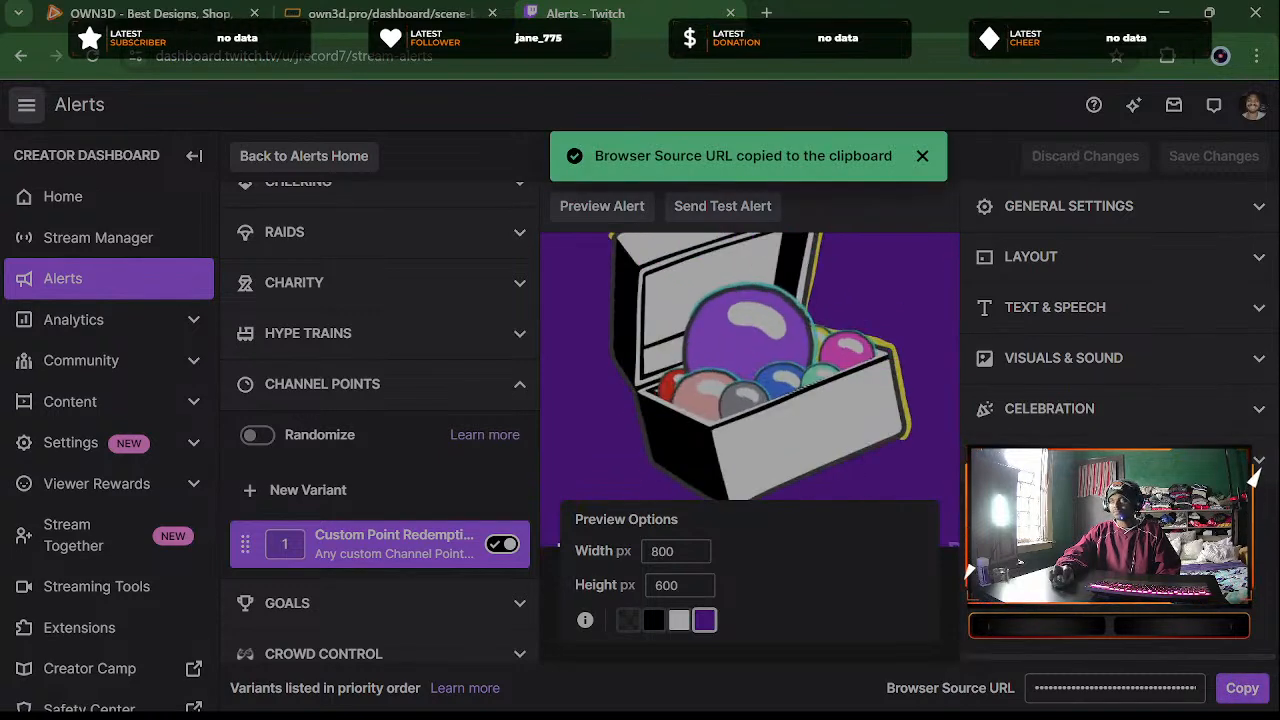
# Set the custom point redemption alert's layout to place the message text over the image
pyautogui.click(1106, 260)
pyautogui.click(1252, 402)
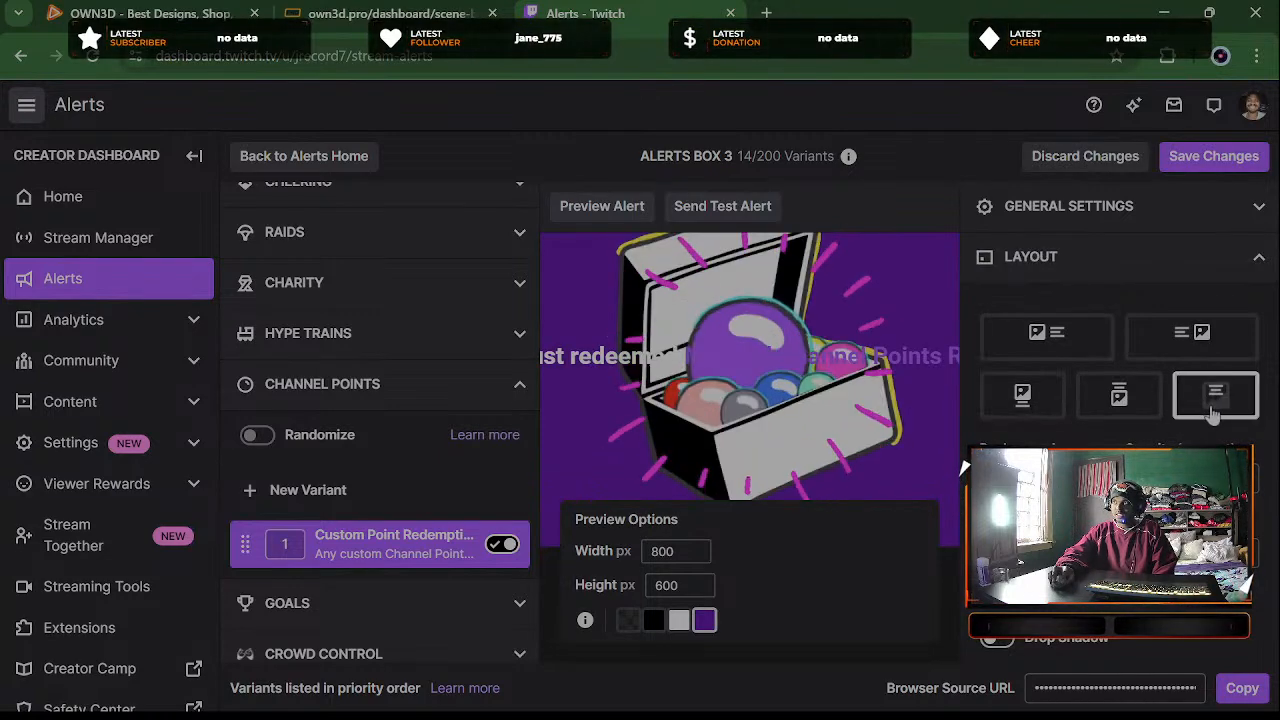
pyautogui.scroll(-2, 1213, 410)
pyautogui.scroll(3, 1110, 350)
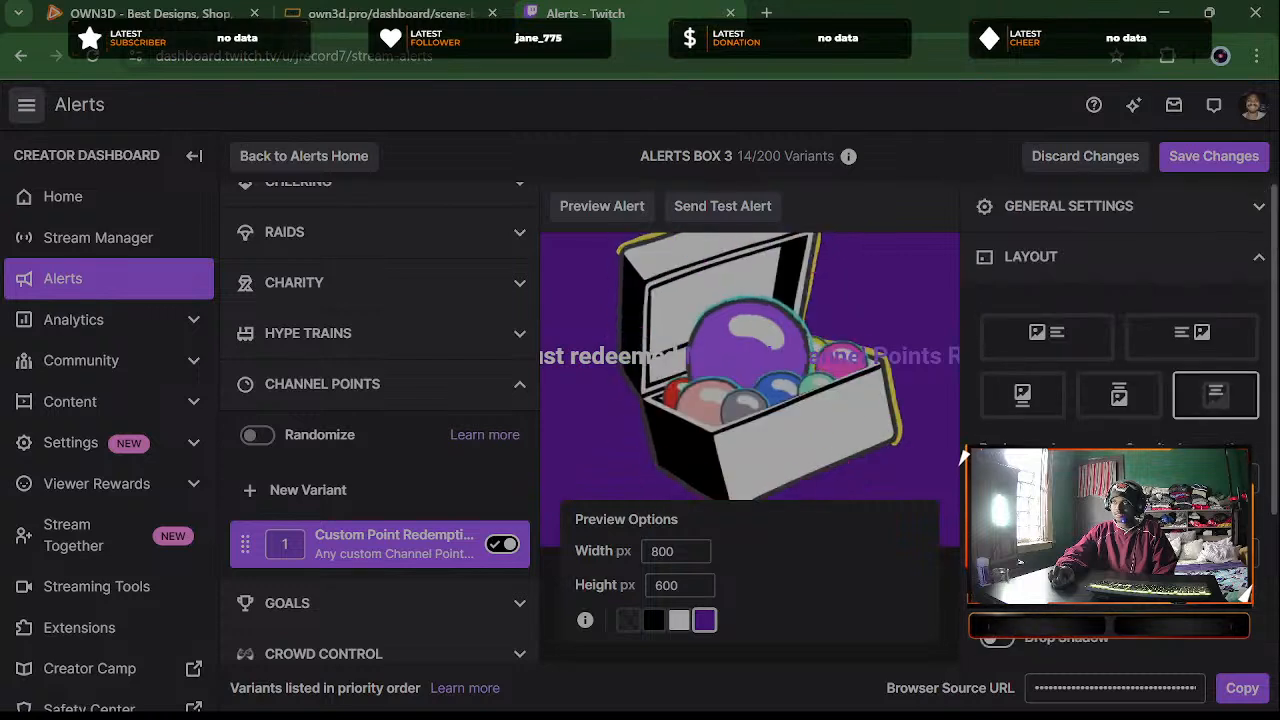
pyautogui.click(1100, 257)
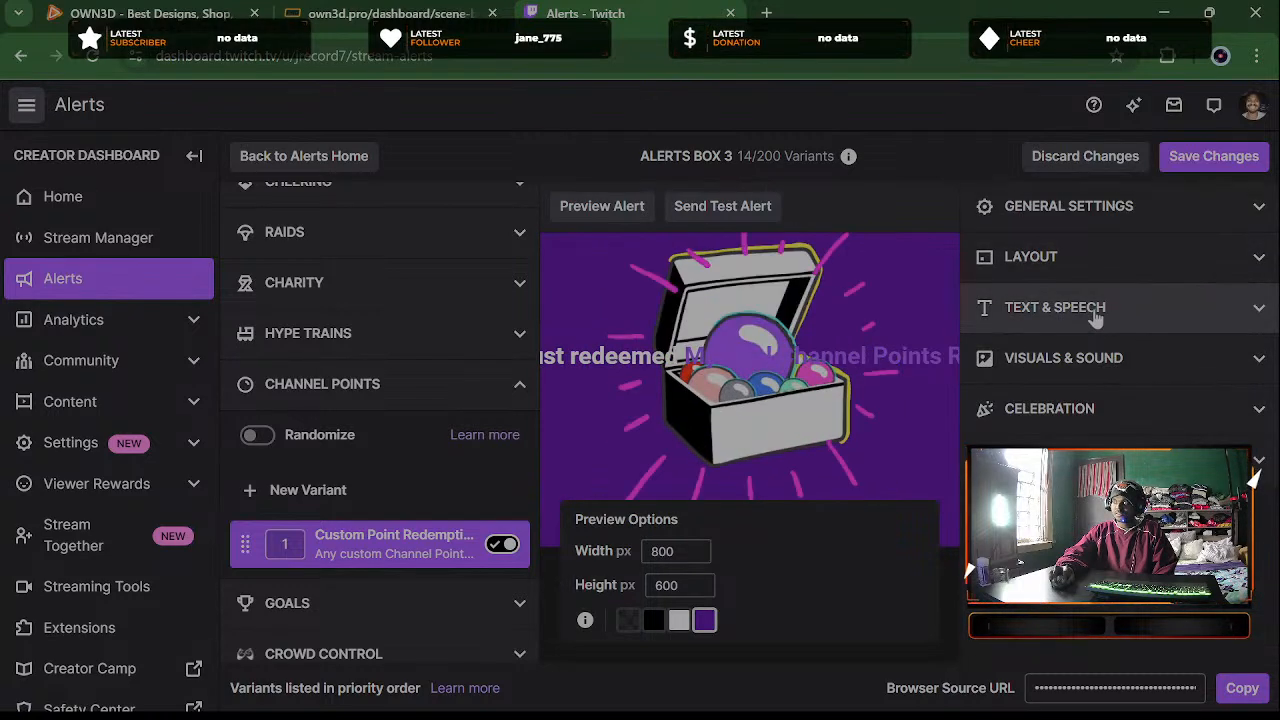
pyautogui.click(1094, 257)
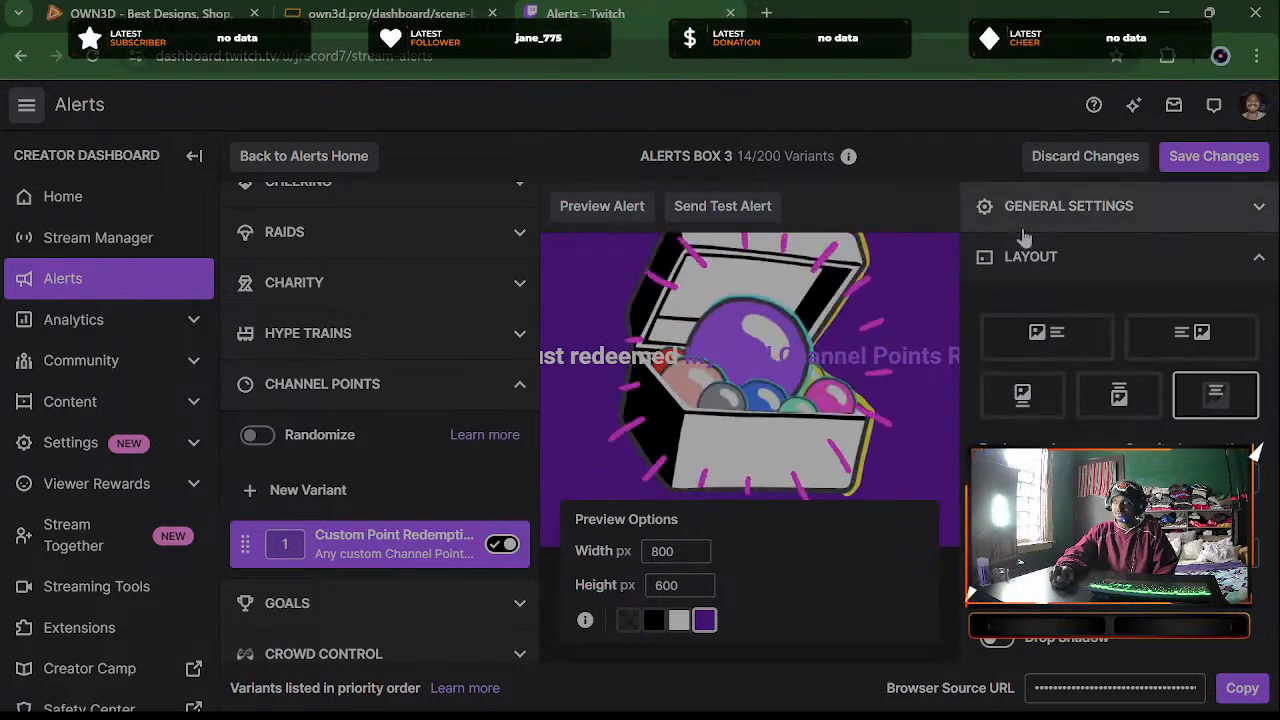
pyautogui.click(1043, 258)
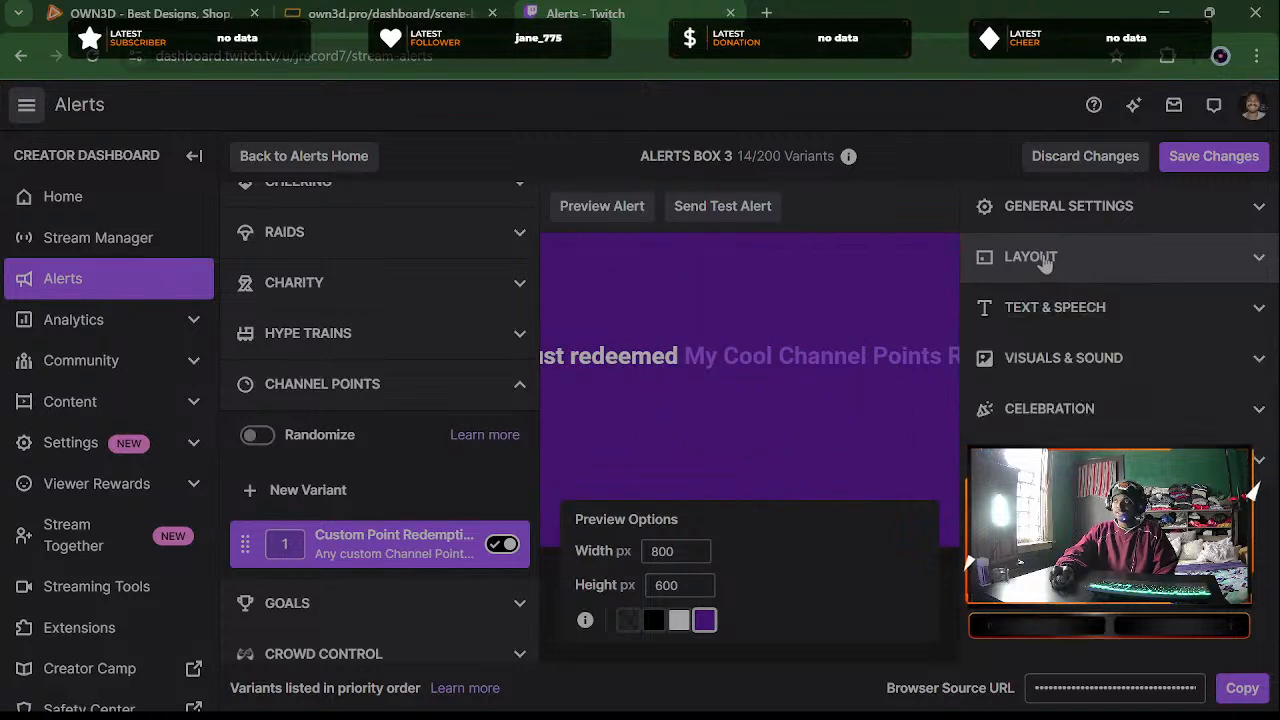
# Enable the Say Alert Text and Say Redemption Message text-to-speech options for the custom point redemption alert
pyautogui.click(1080, 310)
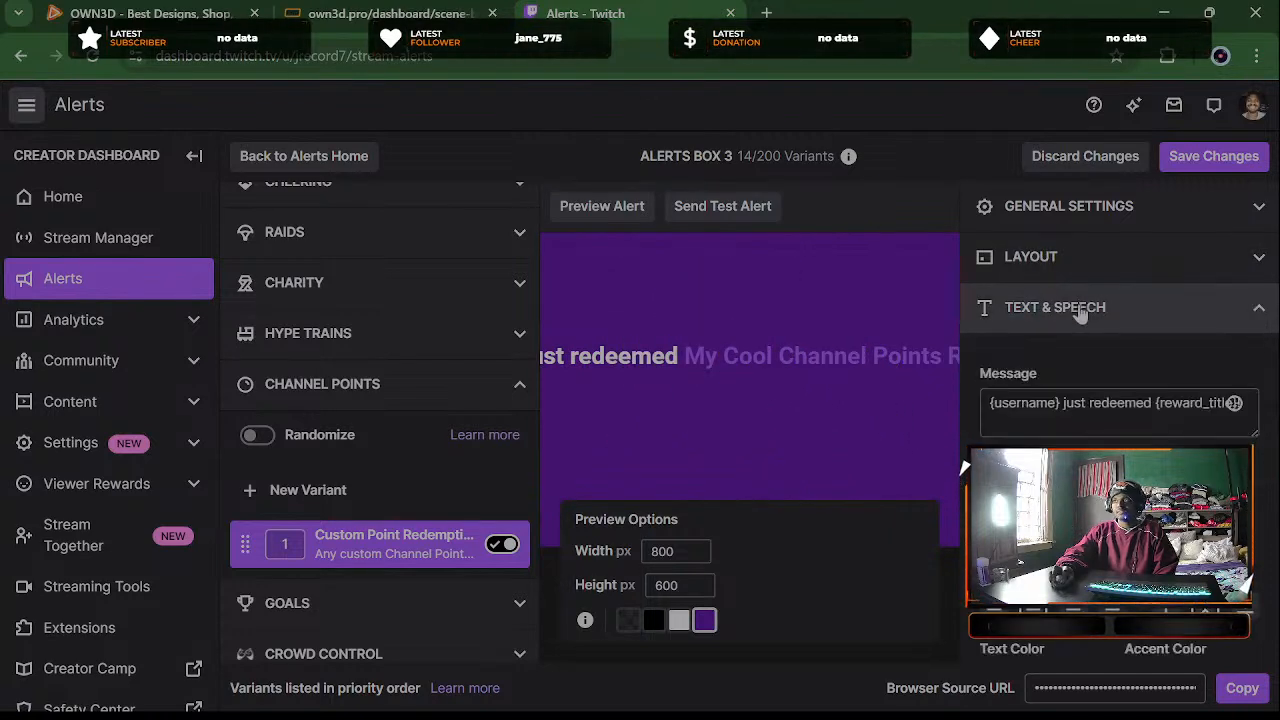
pyautogui.scroll(-3, 1265, 520)
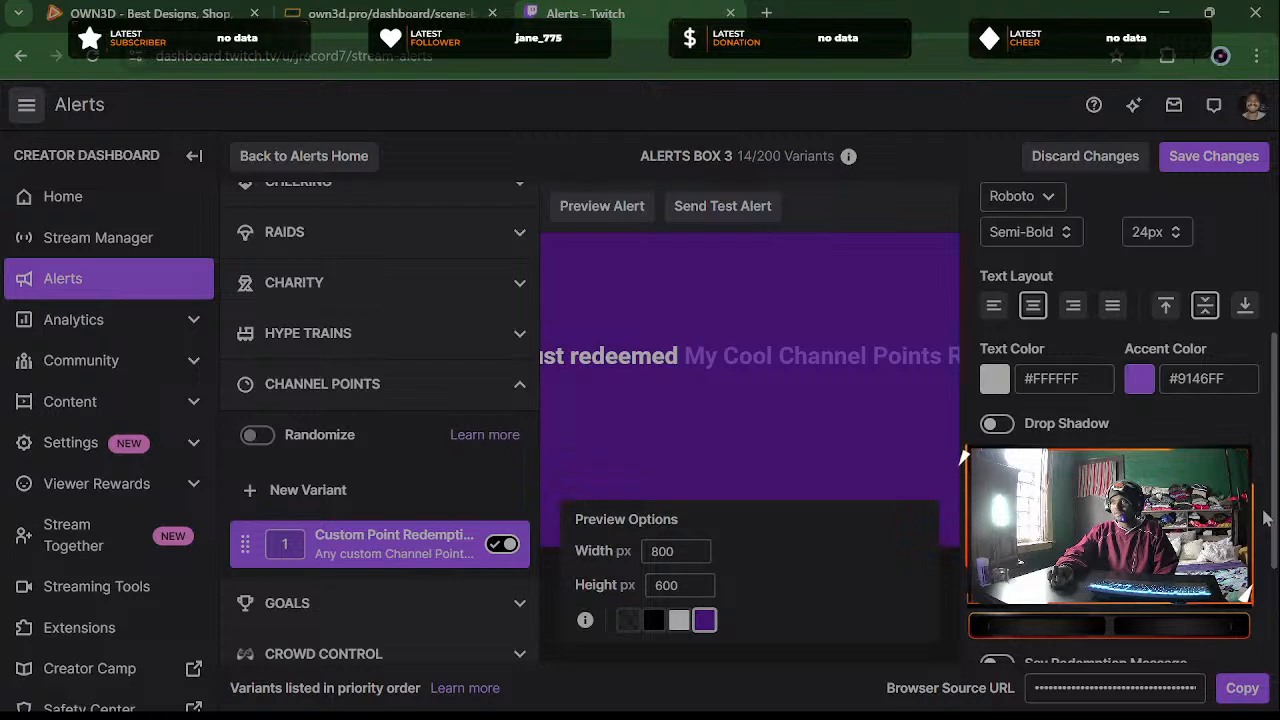
pyautogui.scroll(-2, 1265, 518)
pyautogui.click(997, 440)
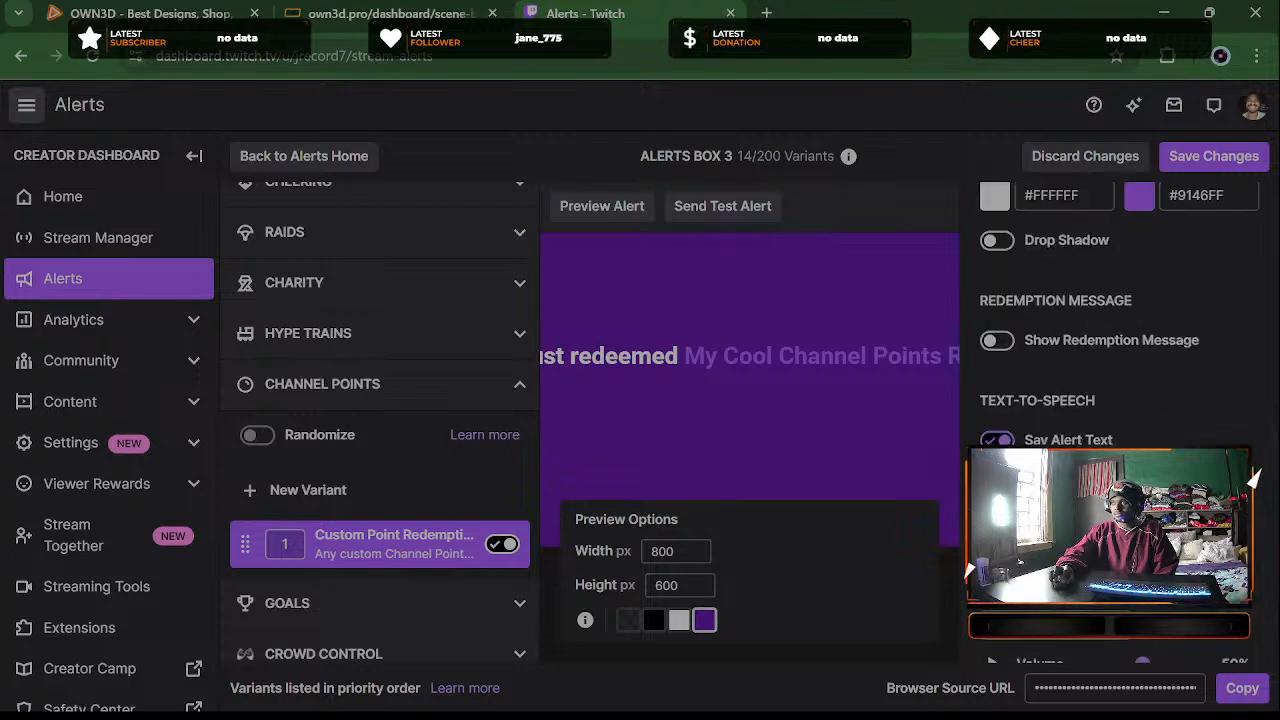
pyautogui.scroll(-2, 1255, 455)
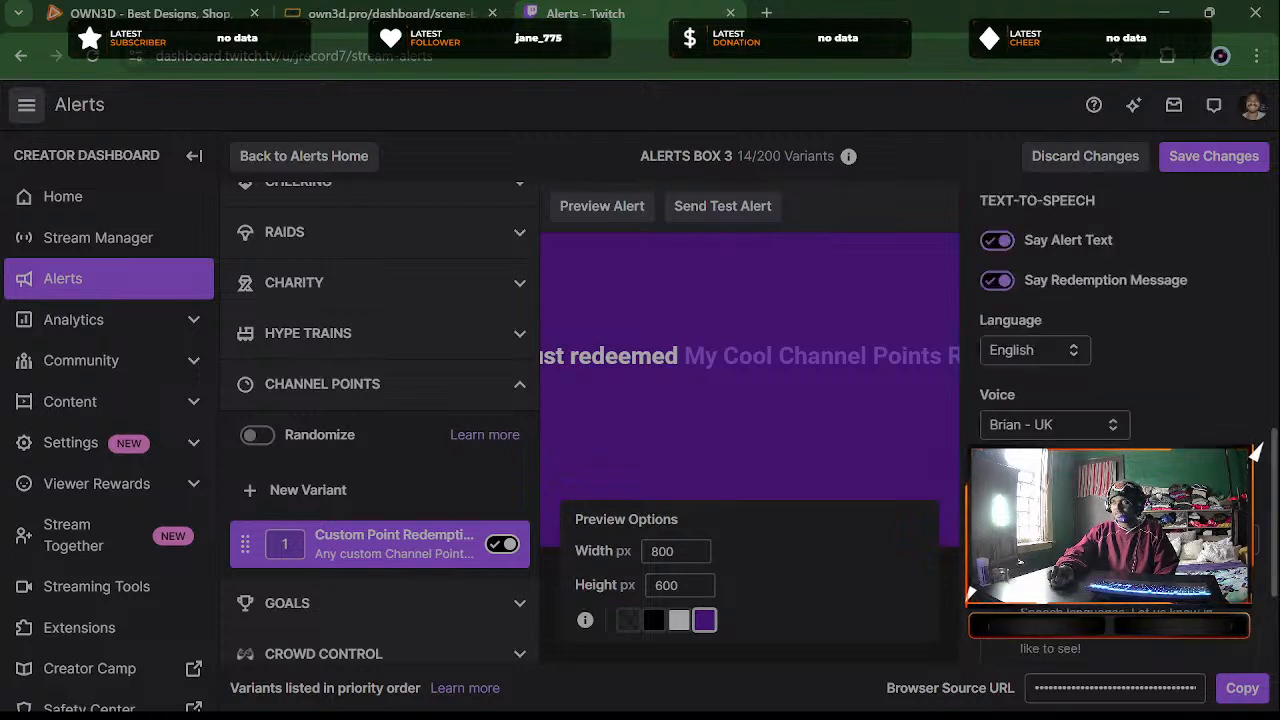
# Set the custom point redemption alert's text-to-speech voice to Joanna and play a sample of it
pyautogui.click(1050, 500)
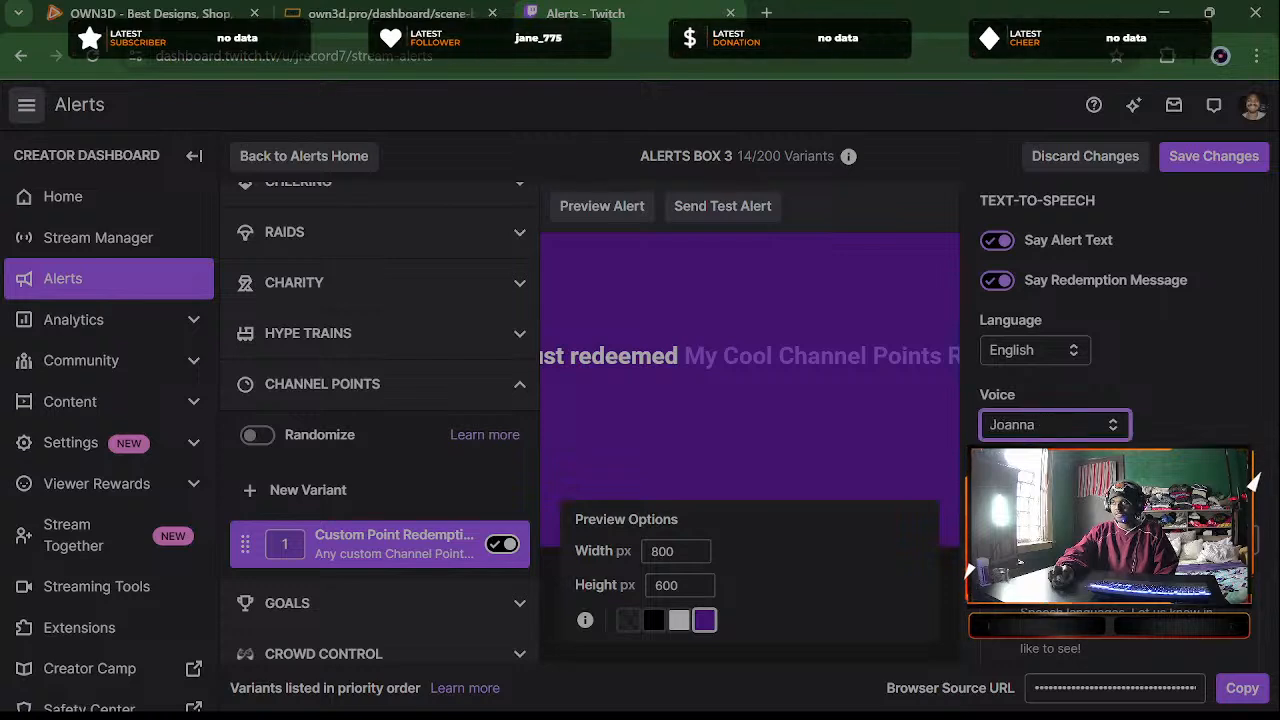
pyautogui.click(1040, 475)
pyautogui.scroll(-2, 1255, 369)
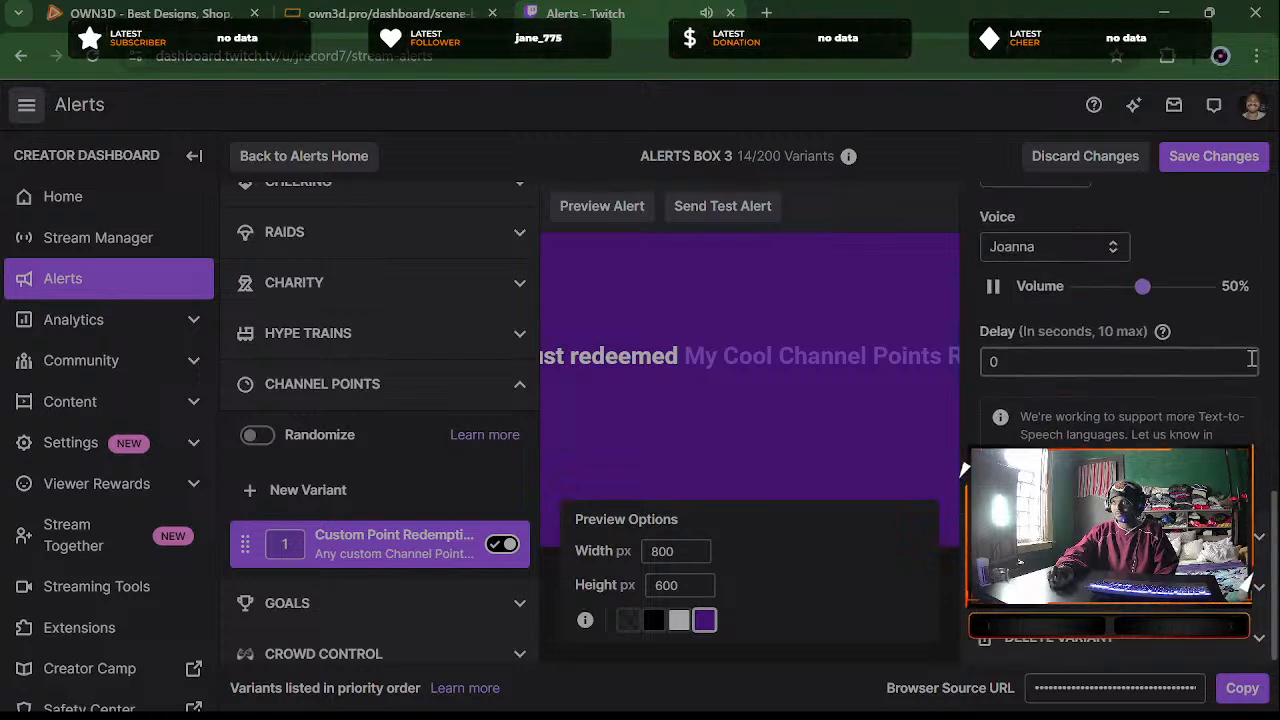
pyautogui.scroll(6, 1252, 368)
pyautogui.scroll(3, 1250, 368)
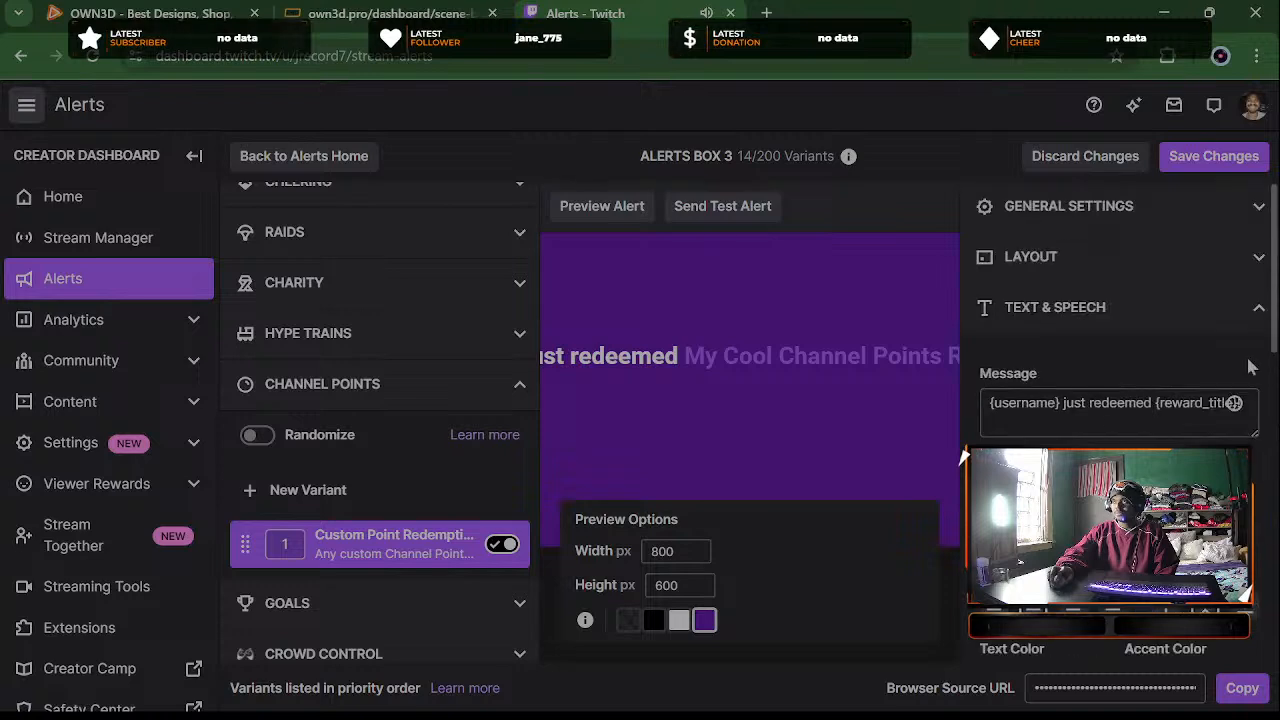
# Review the custom point redemption alert's image and sound files and play a sample of its alert sound
pyautogui.click(1162, 312)
pyautogui.click(1140, 365)
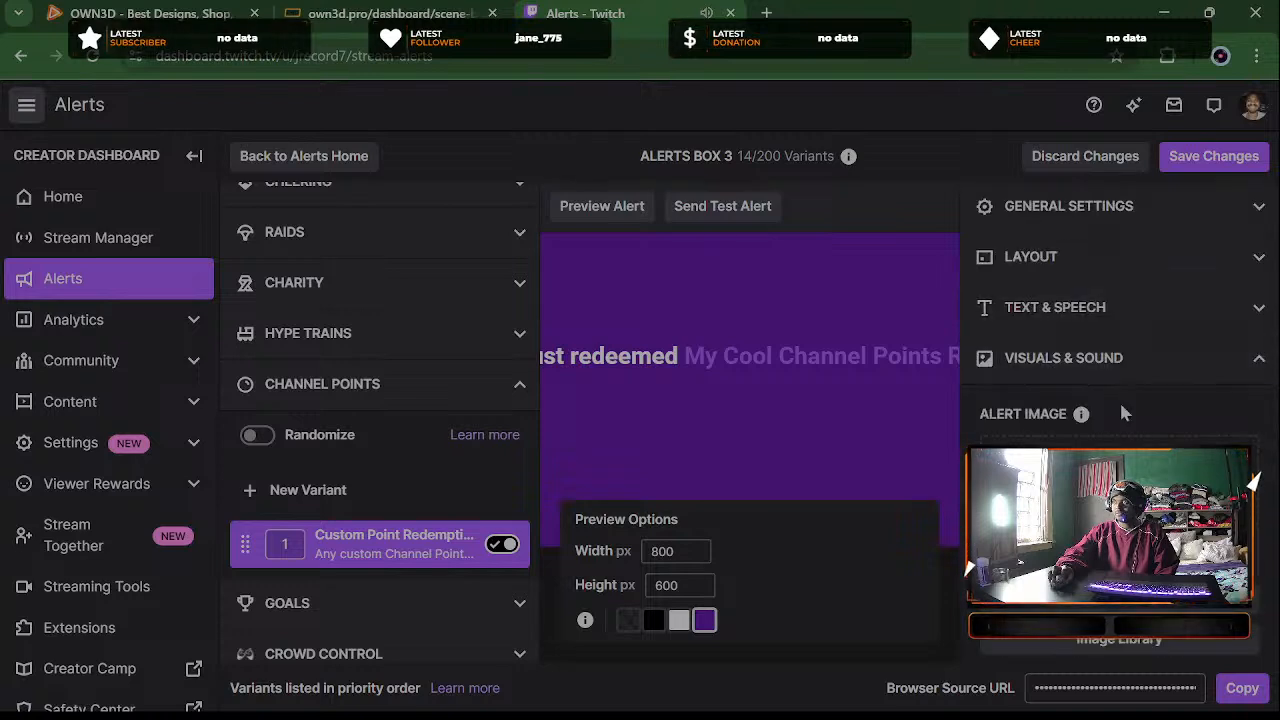
pyautogui.scroll(-3, 1120, 420)
pyautogui.scroll(-3, 1255, 455)
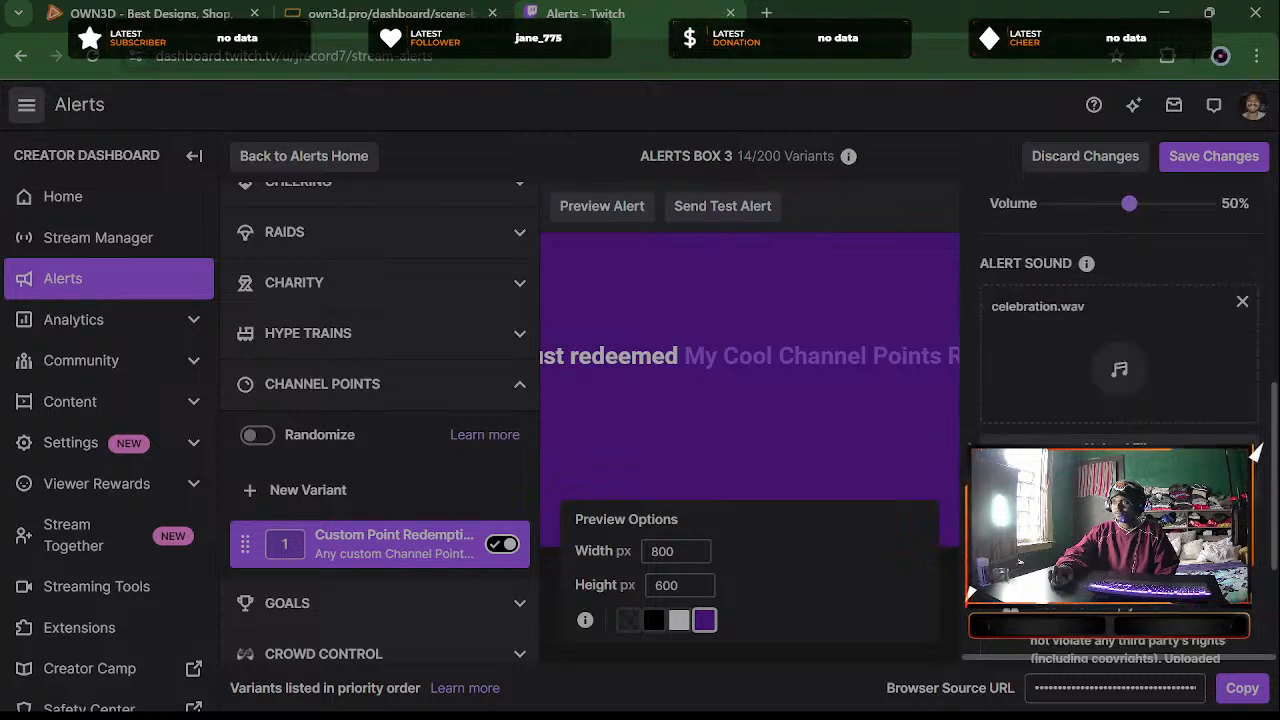
pyautogui.click(992, 429)
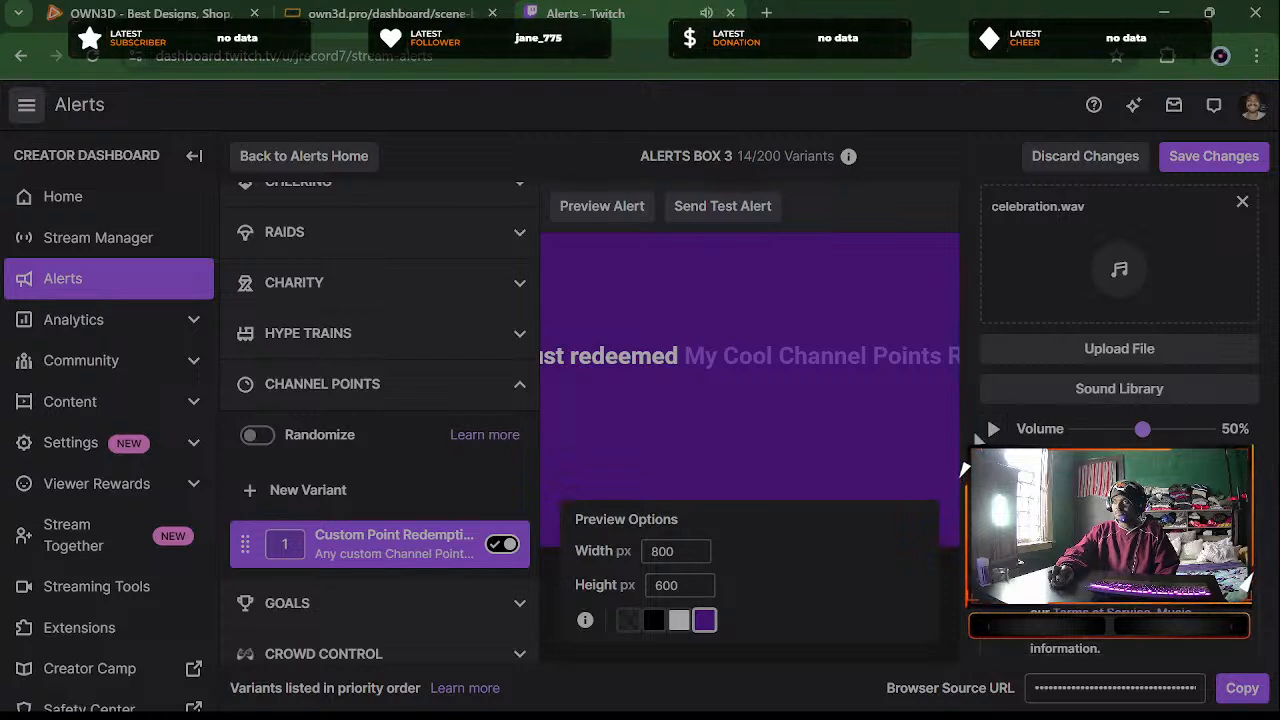
pyautogui.scroll(-1, 994, 330)
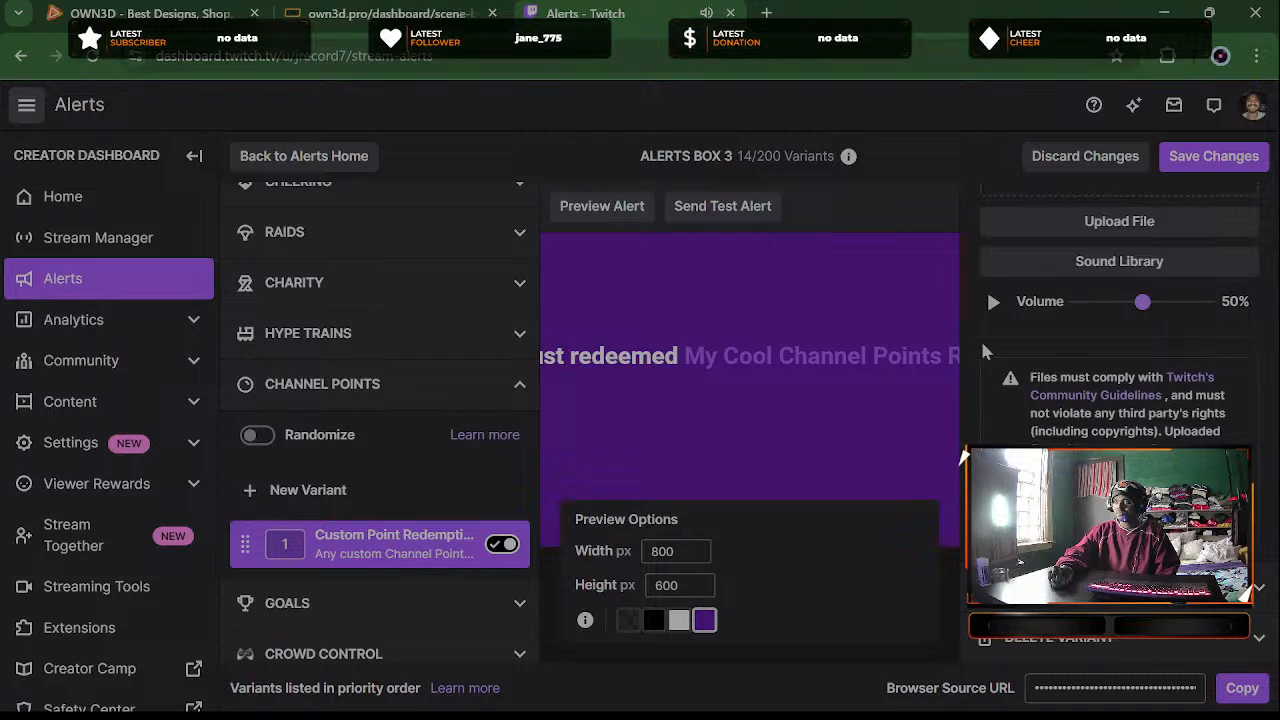
pyautogui.click(993, 301)
pyautogui.scroll(5, 974, 353)
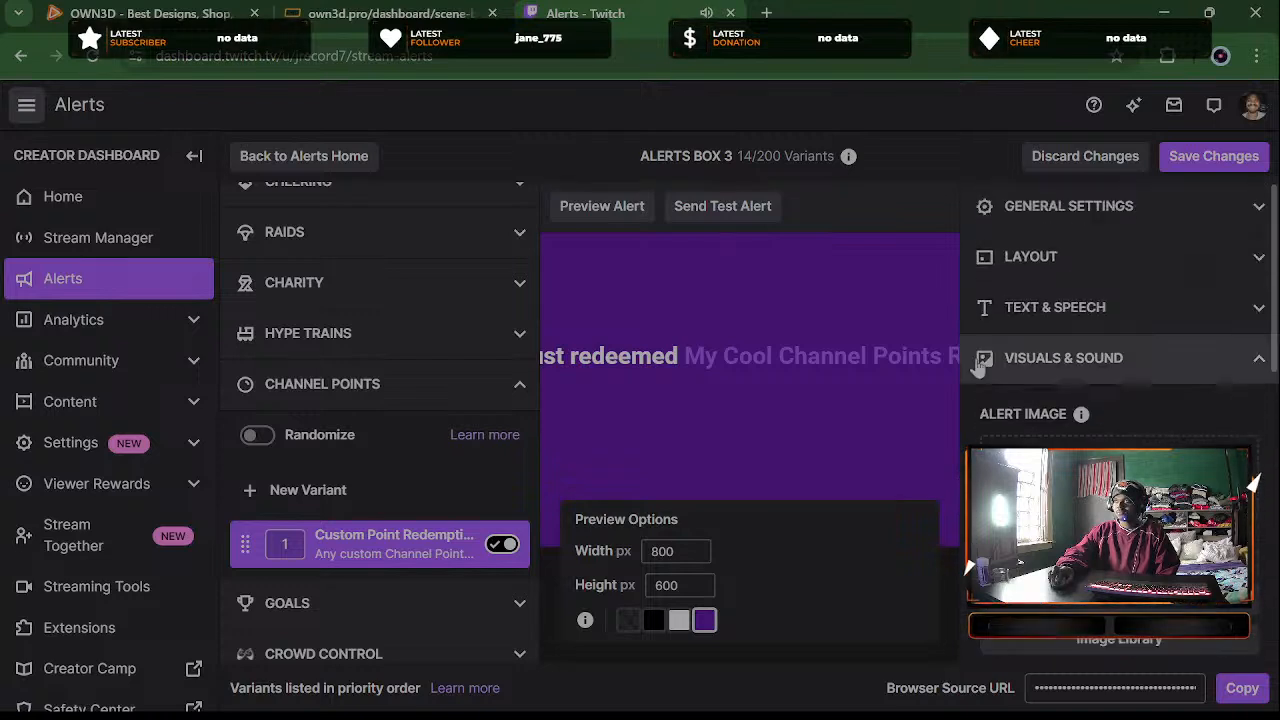
pyautogui.click(1043, 360)
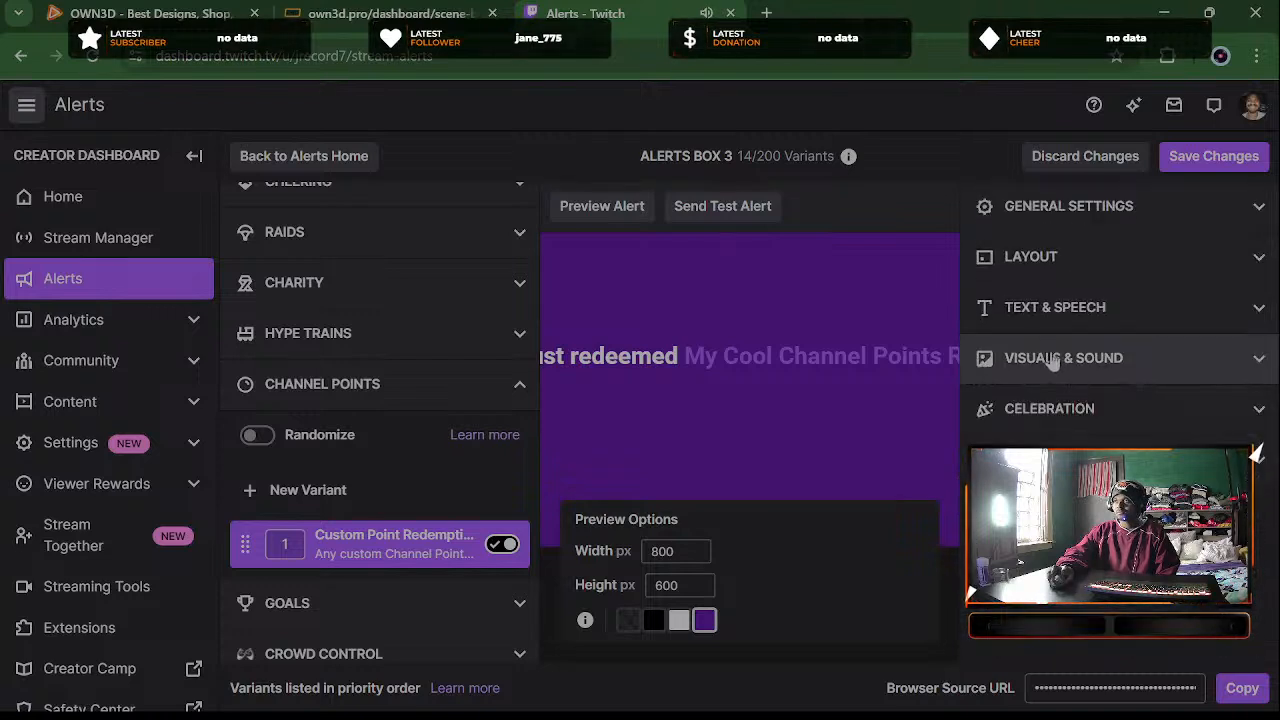
# Review the custom point redemption alert's celebration effect, intensity and area settings
pyautogui.click(1043, 408)
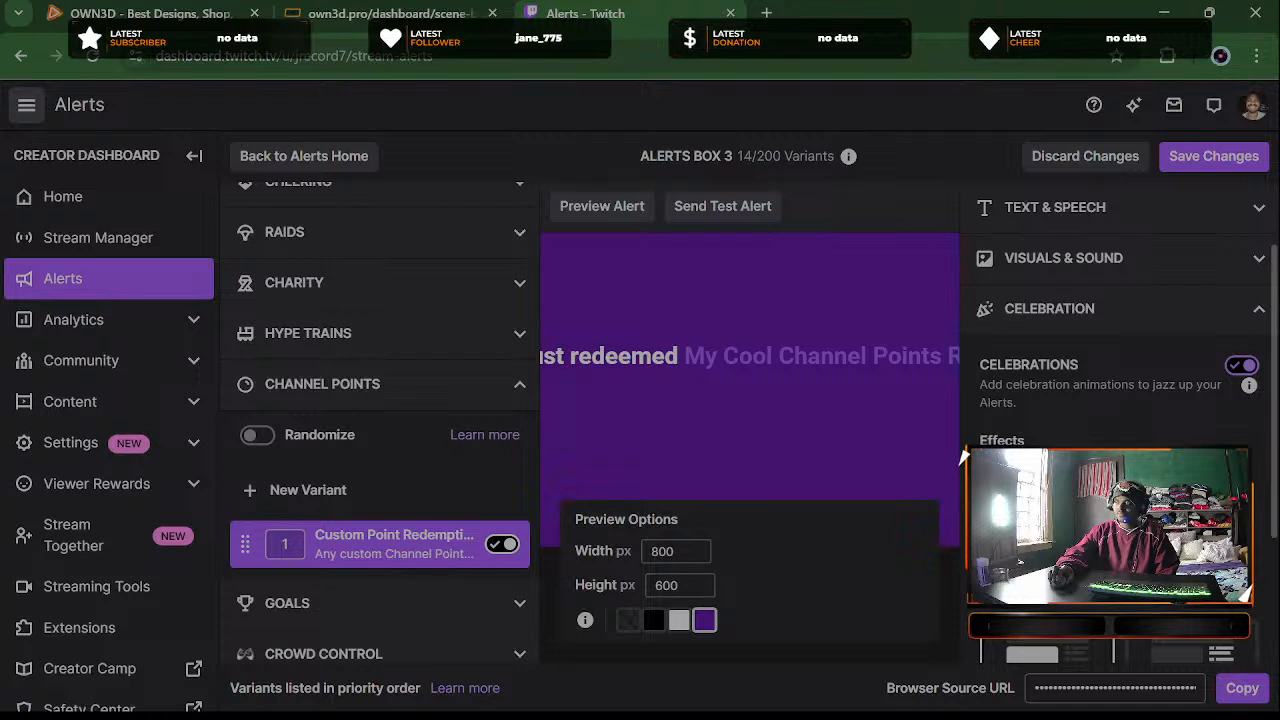
pyautogui.scroll(-1, 962, 457)
pyautogui.scroll(1, 1234, 407)
pyautogui.scroll(-2, 1234, 407)
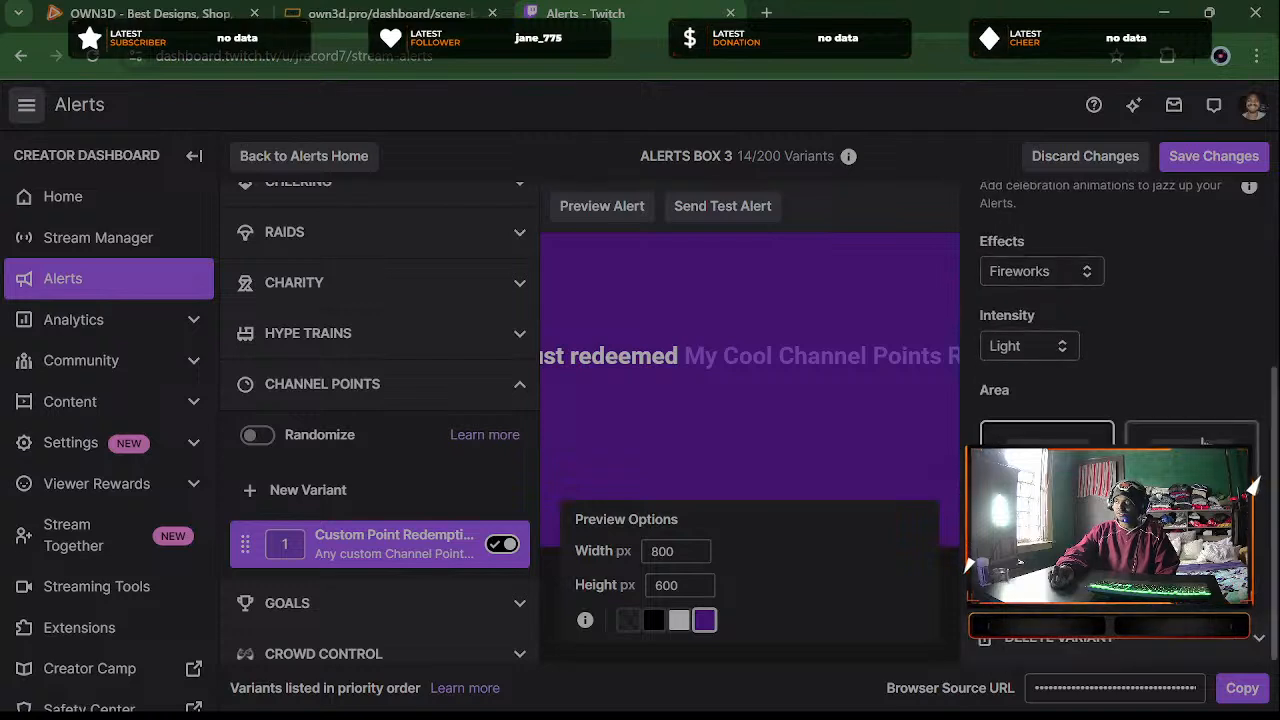
pyautogui.scroll(5, 1184, 377)
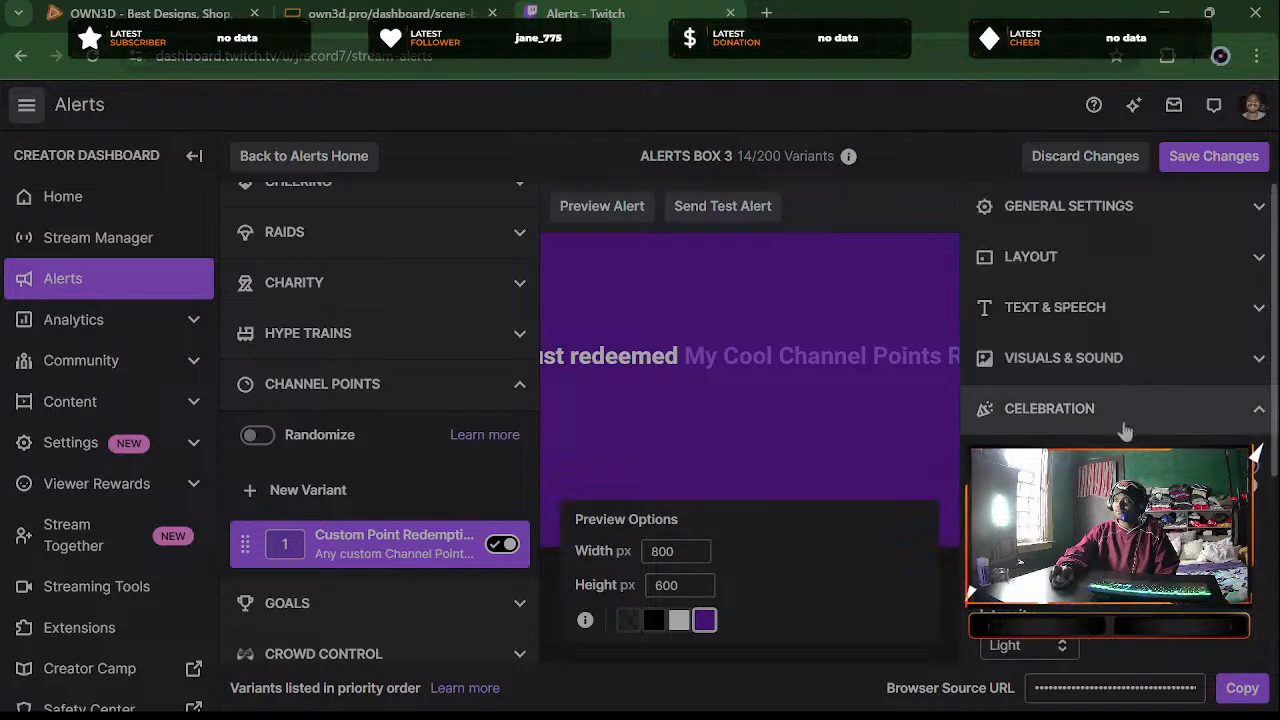
pyautogui.click(1123, 420)
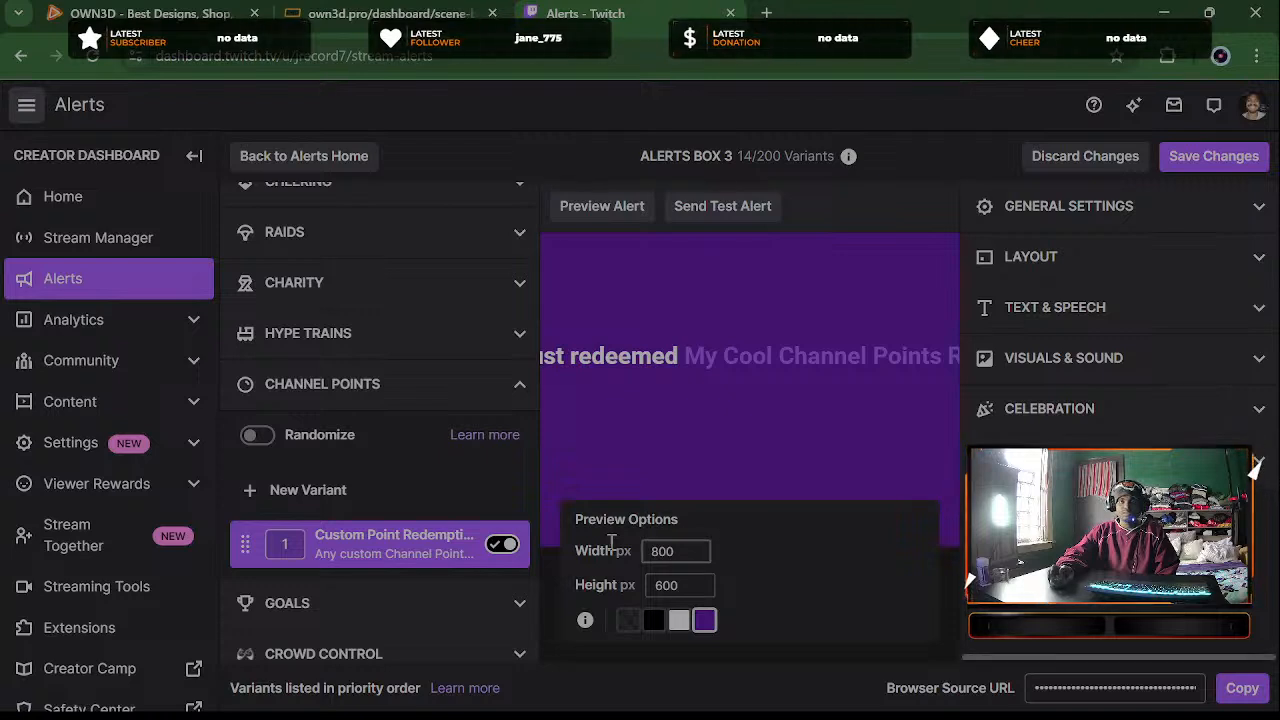
# Open the Goal Started variant under Goals, saving the pending changes to the custom point redemption alert
pyautogui.click(413, 398)
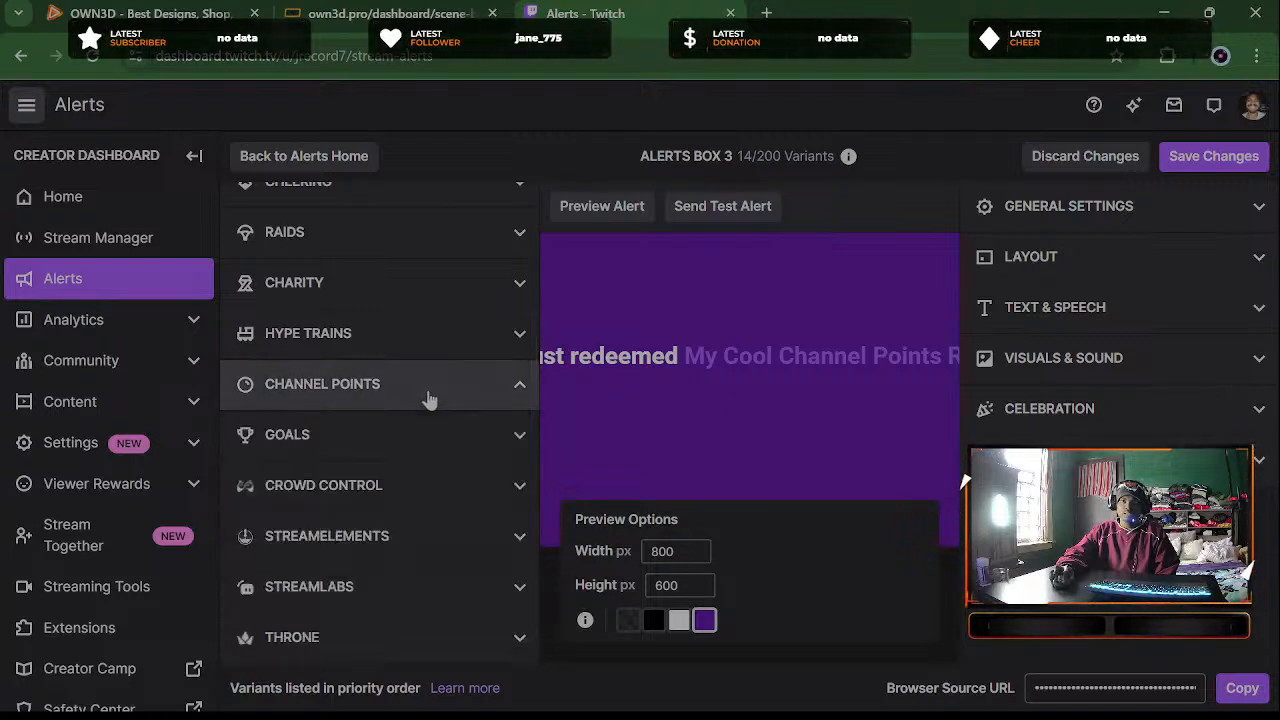
pyautogui.click(387, 444)
pyautogui.scroll(-1, 367, 617)
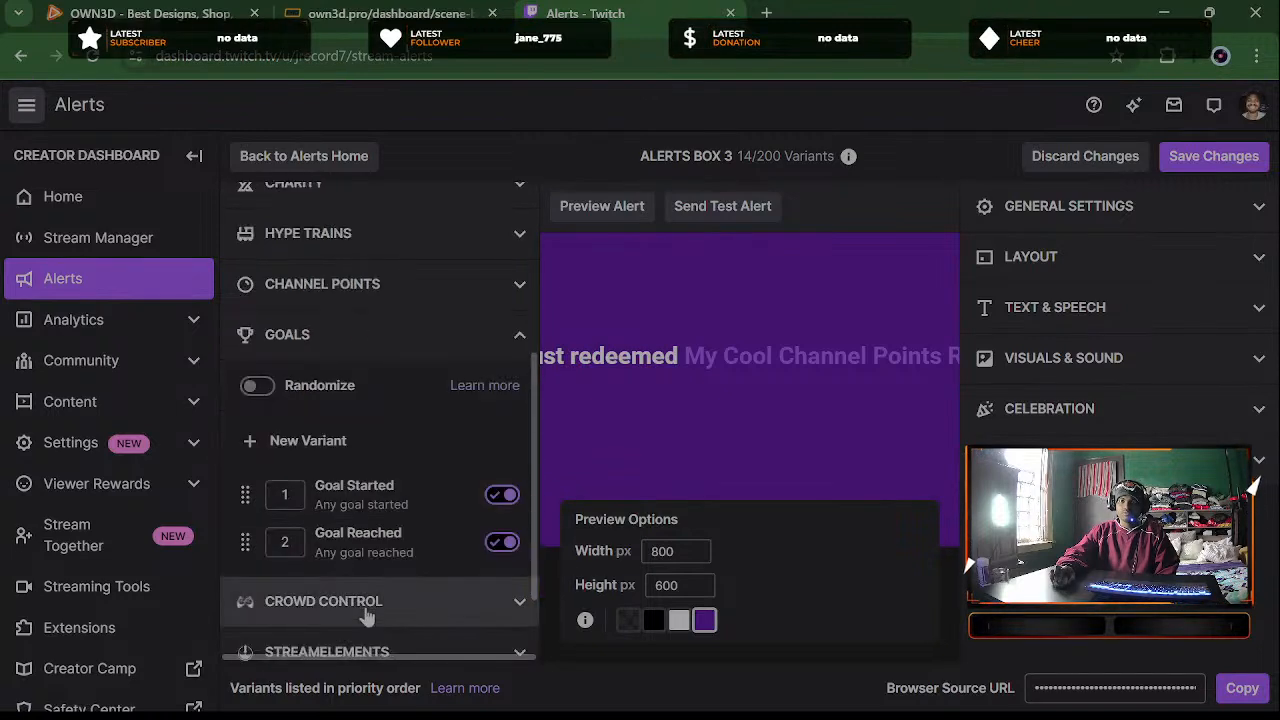
pyautogui.click(358, 521)
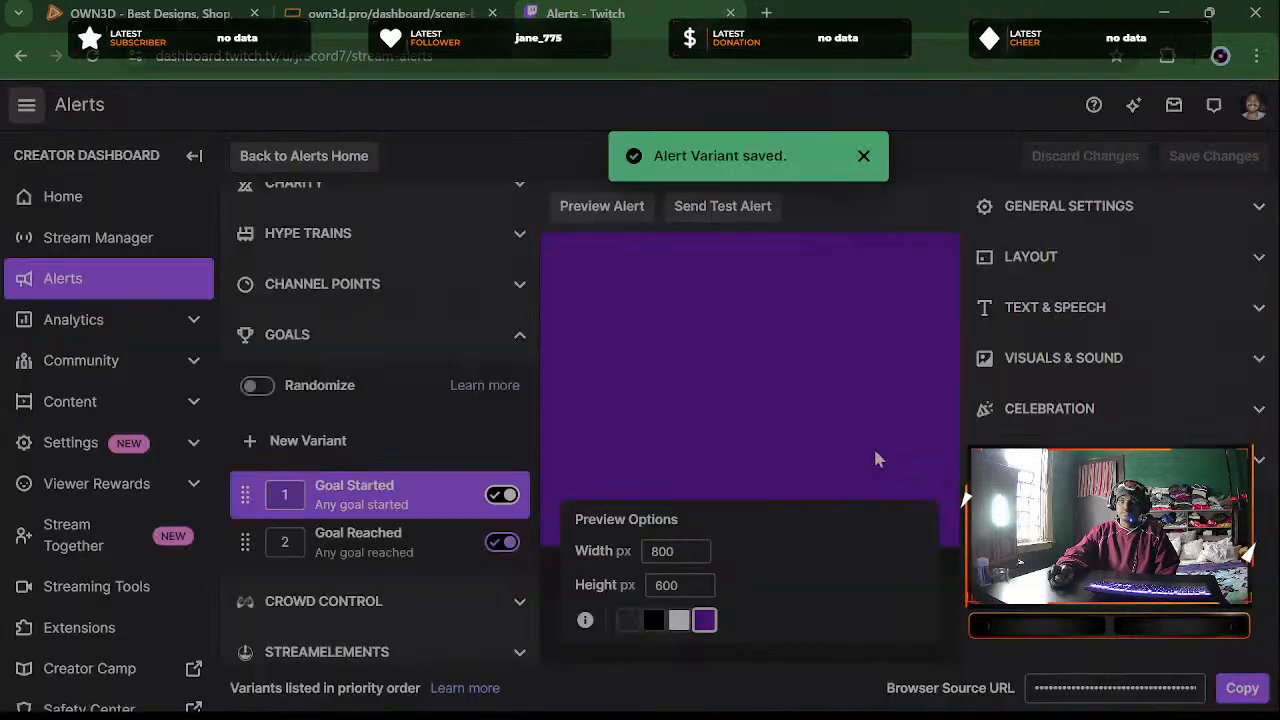
pyautogui.click(855, 452)
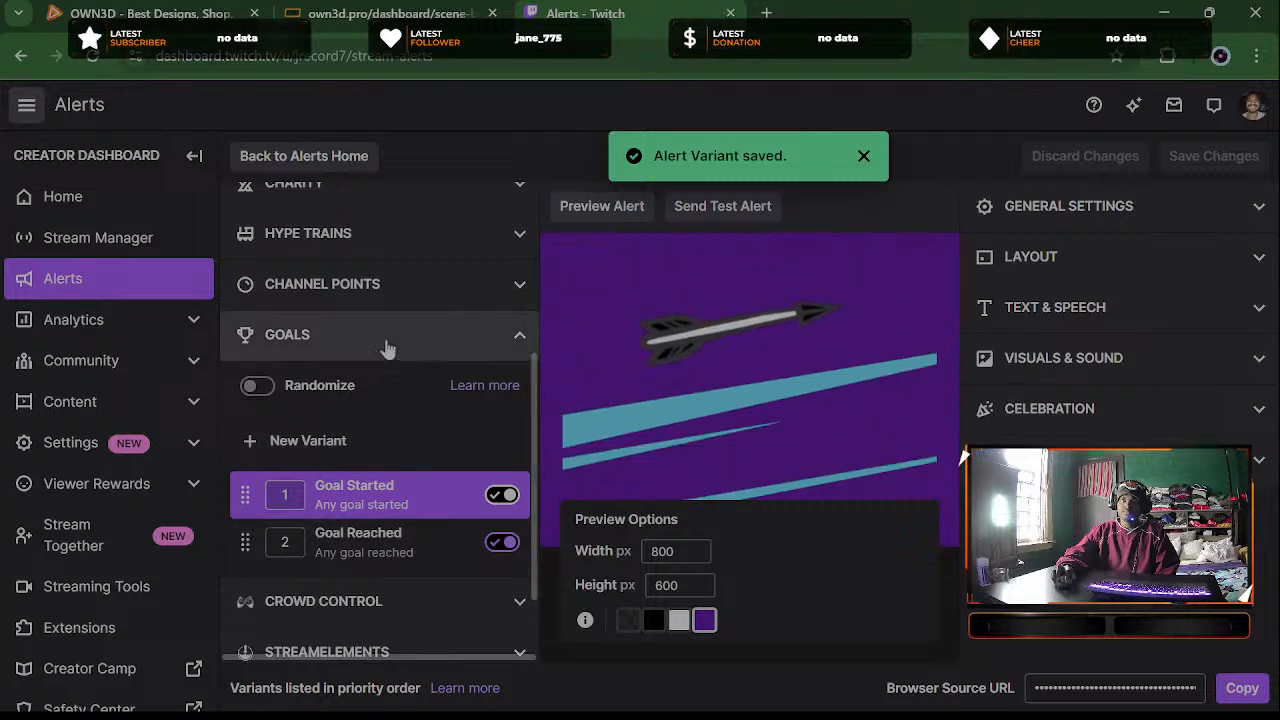
# Reselect the custom point redemption variant under Channel Points and copy the alert box's browser source URL
pyautogui.click(370, 284)
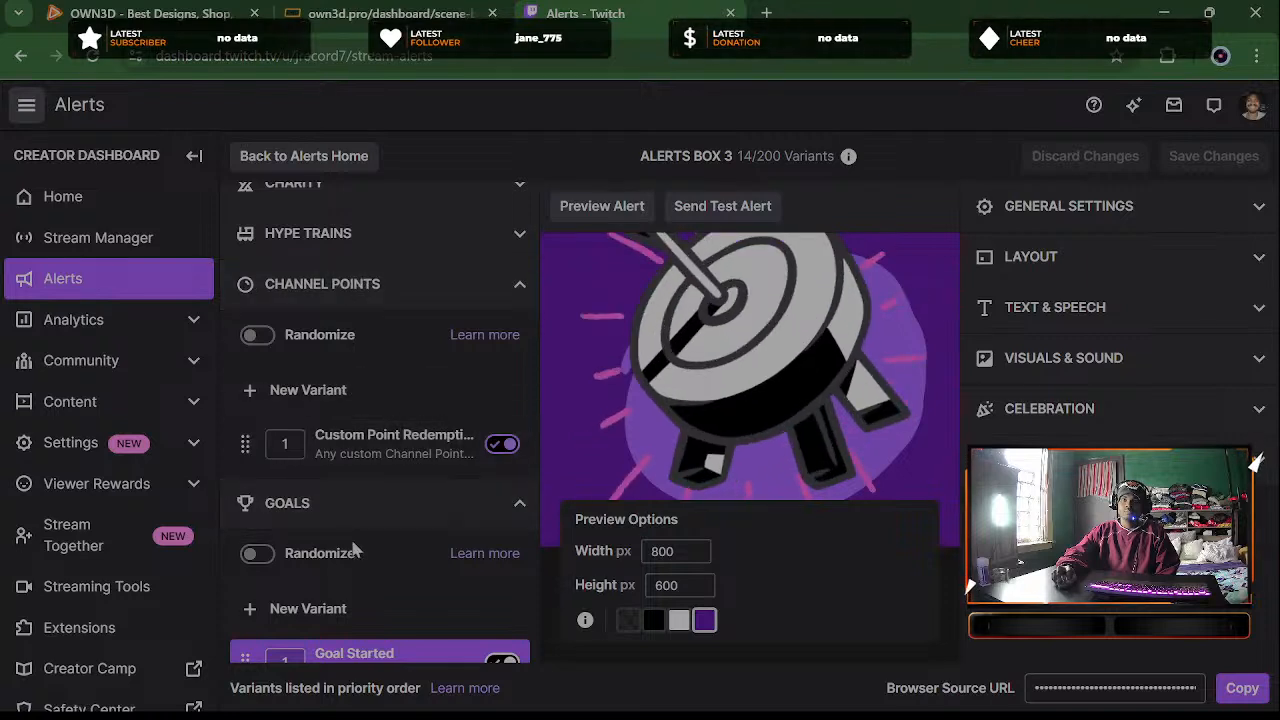
pyautogui.click(345, 508)
pyautogui.click(371, 286)
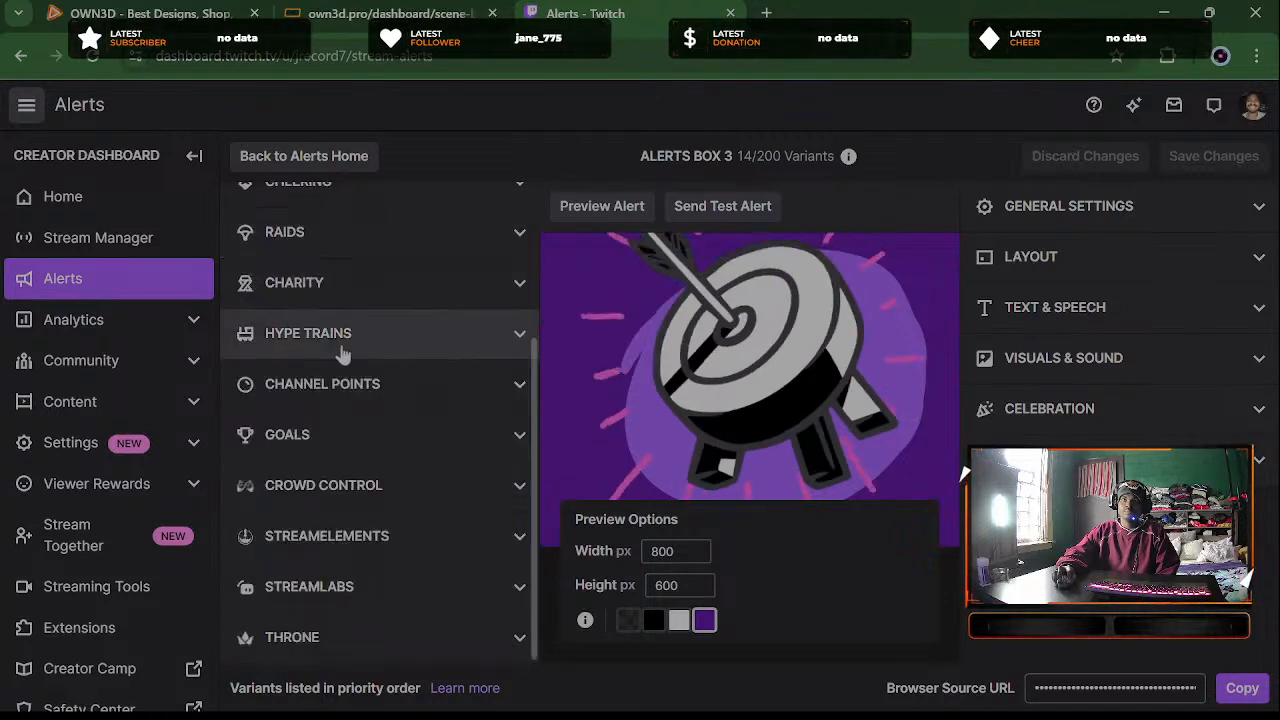
pyautogui.click(343, 385)
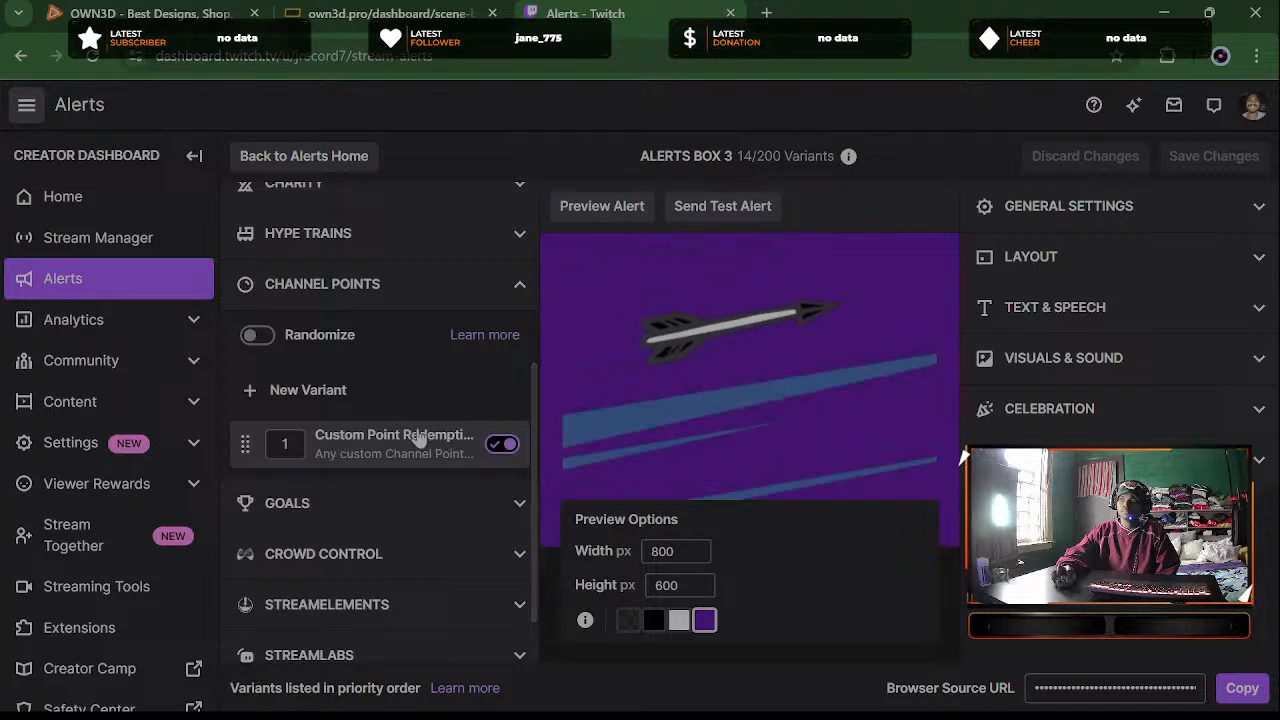
pyautogui.click(1125, 308)
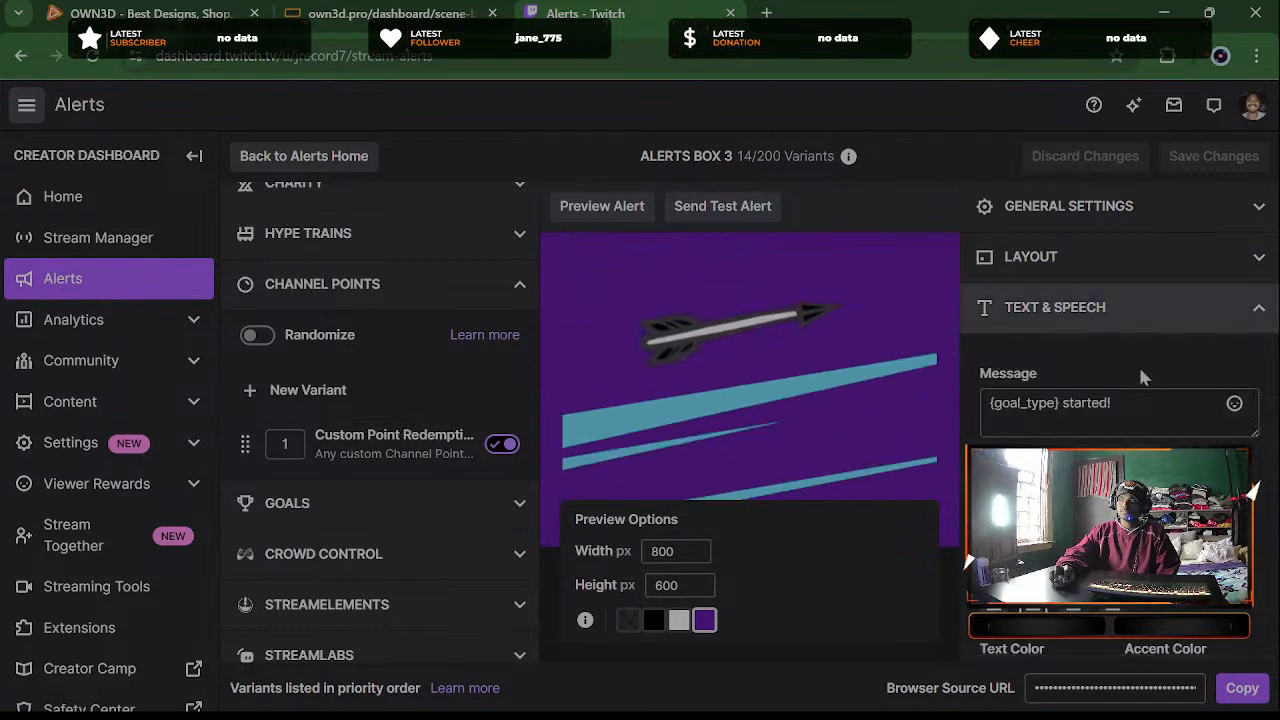
pyautogui.scroll(-4, 1143, 375)
pyautogui.scroll(1, 1143, 375)
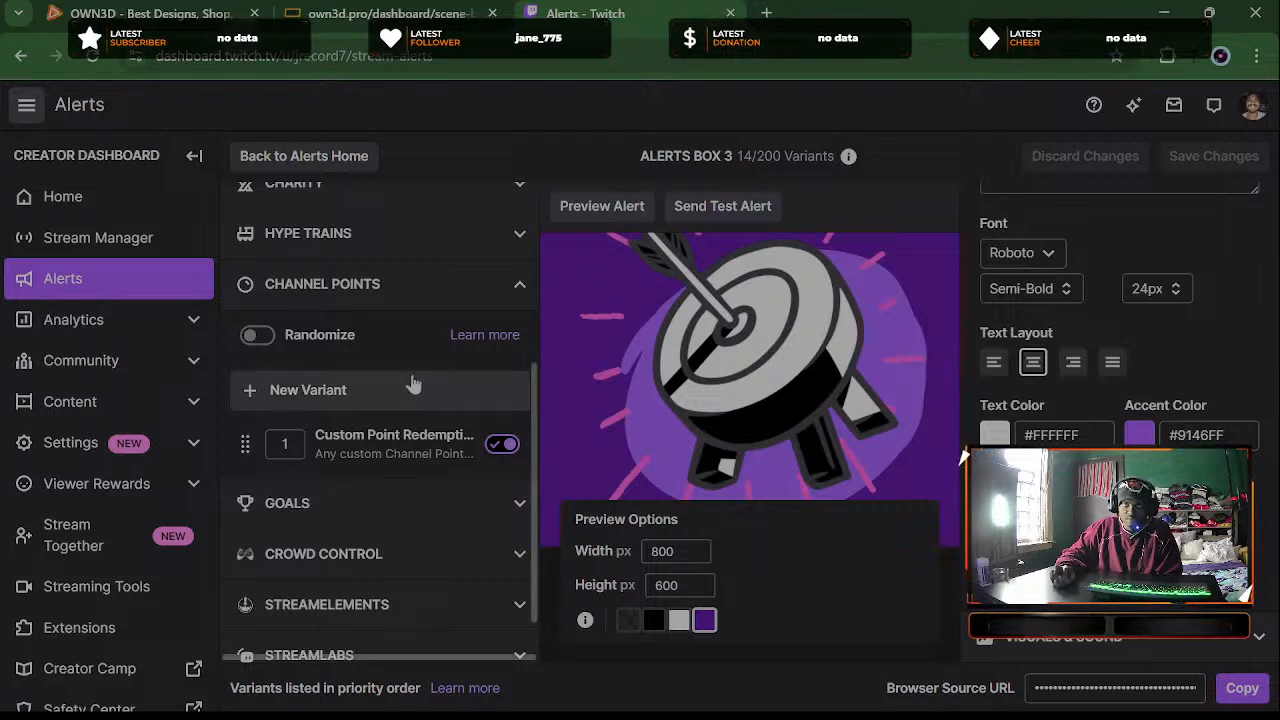
pyautogui.click(378, 465)
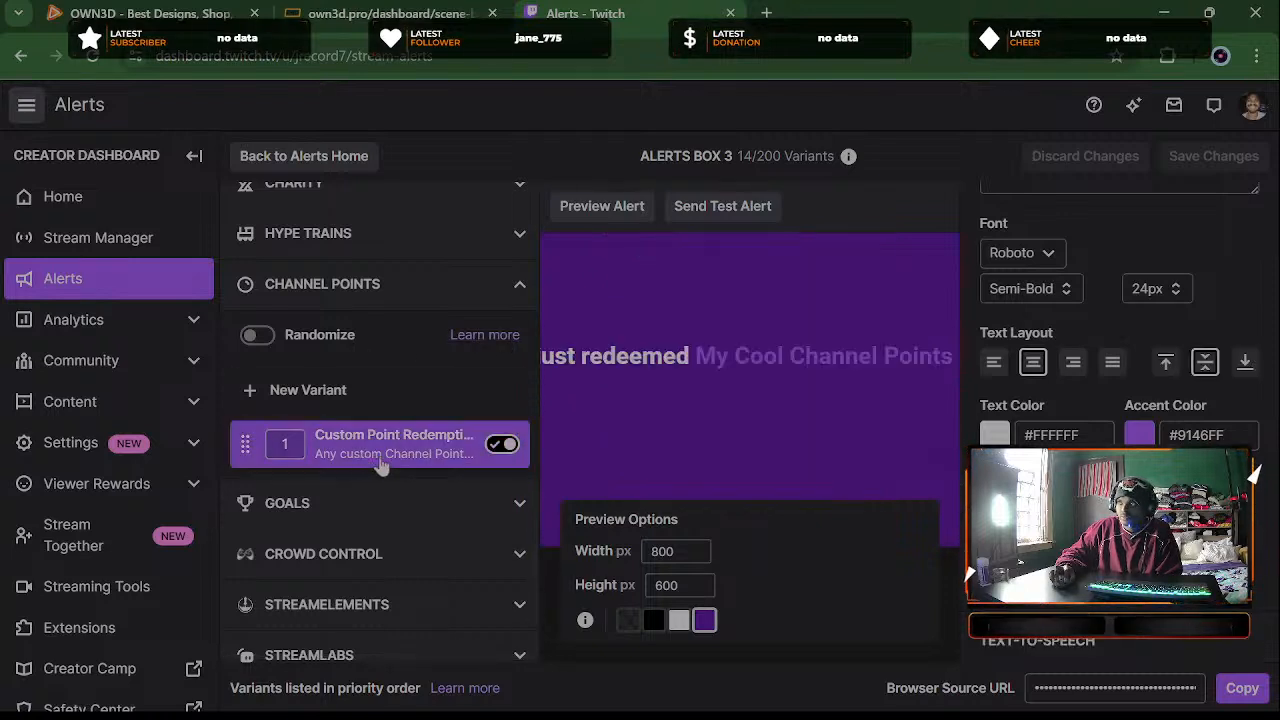
pyautogui.click(1248, 692)
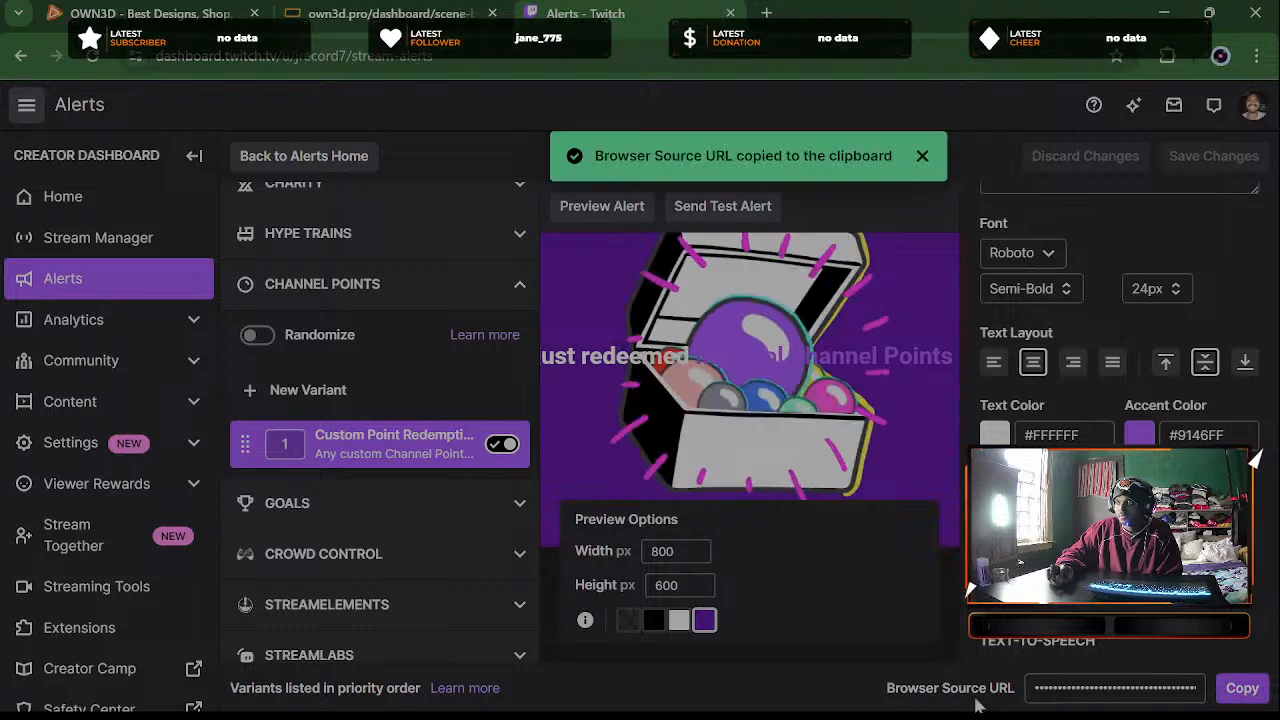
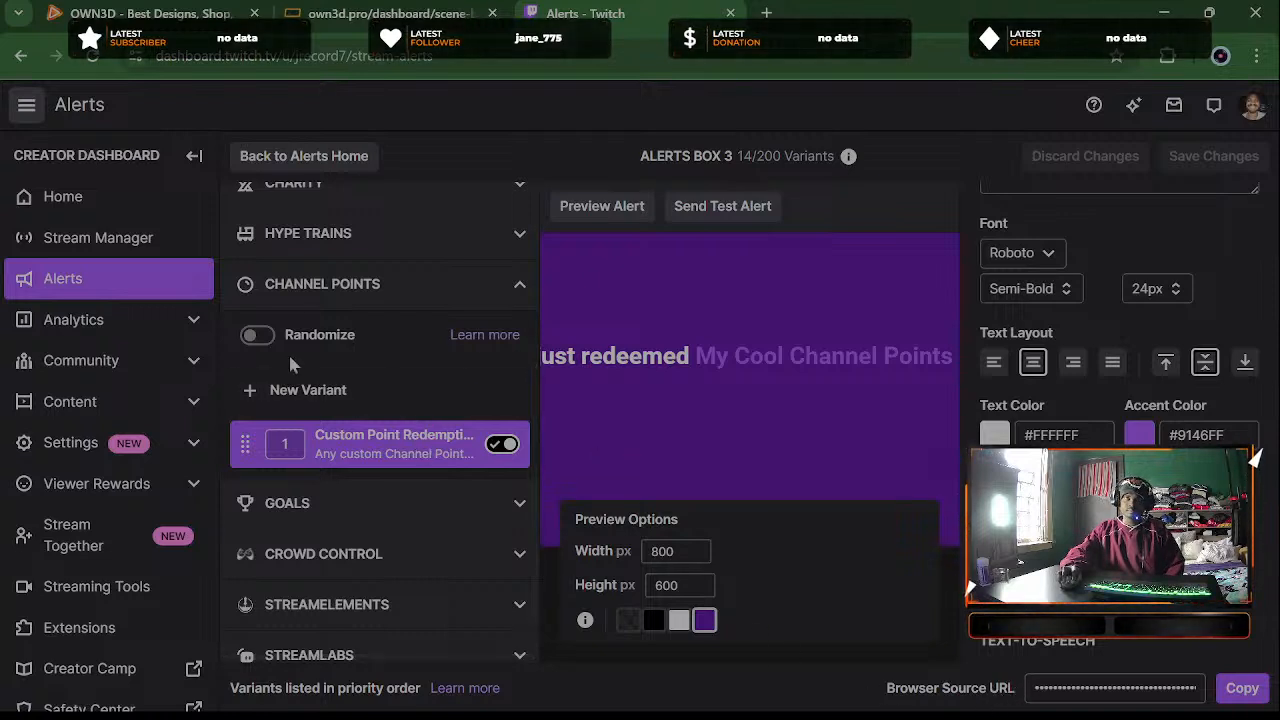
# Review the custom point redemption alert's text and speech, image and sound, and celebration settings
pyautogui.scroll(-3, 1073, 395)
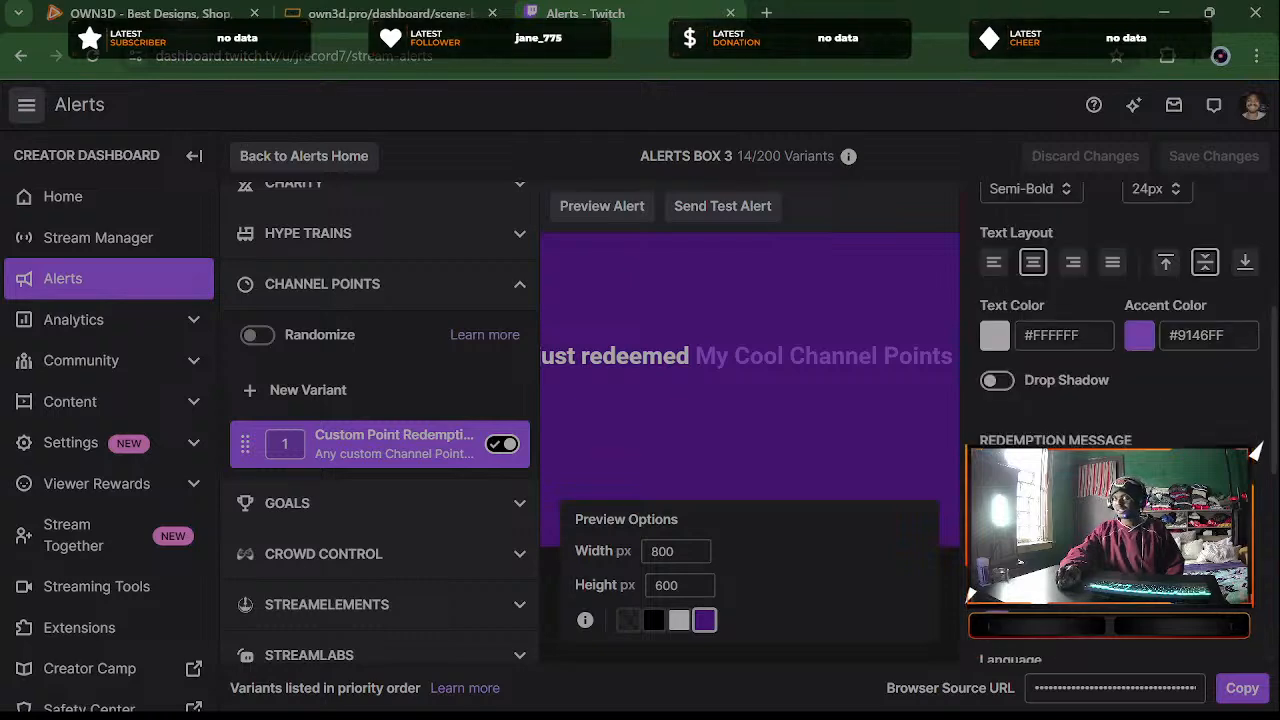
pyautogui.scroll(-3, 1255, 458)
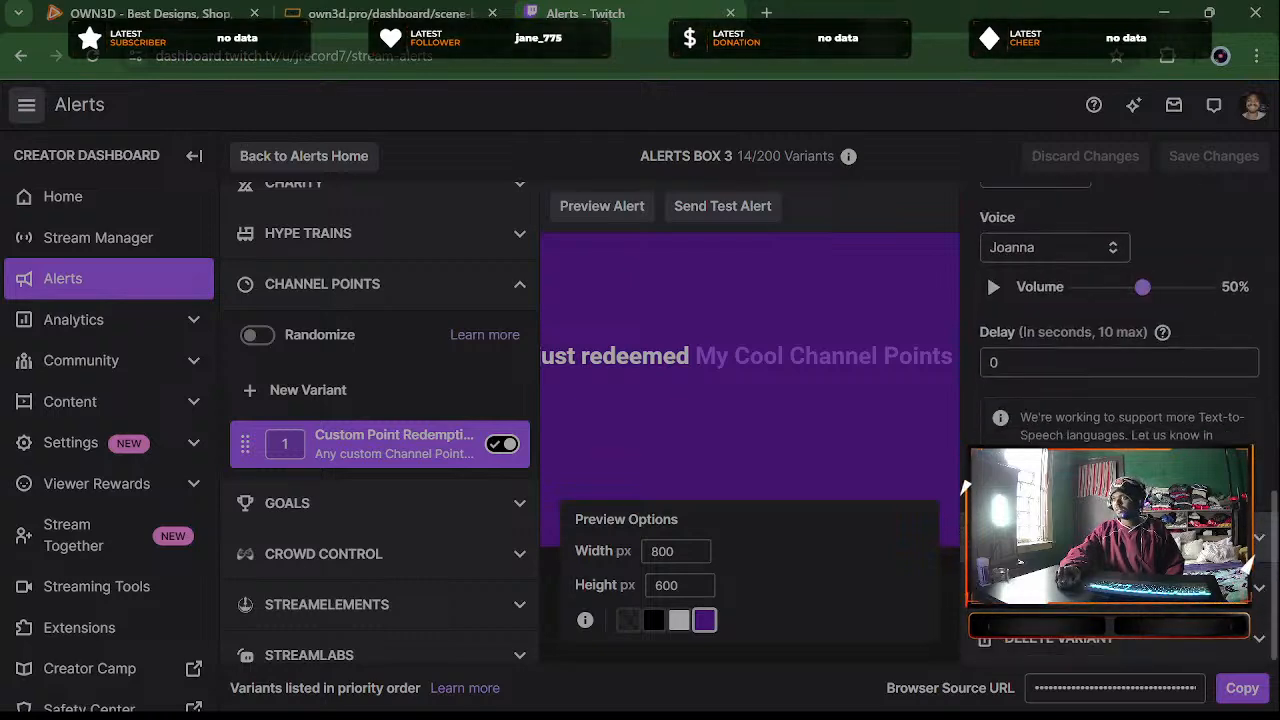
pyautogui.scroll(6, 963, 475)
pyautogui.scroll(5, 1110, 400)
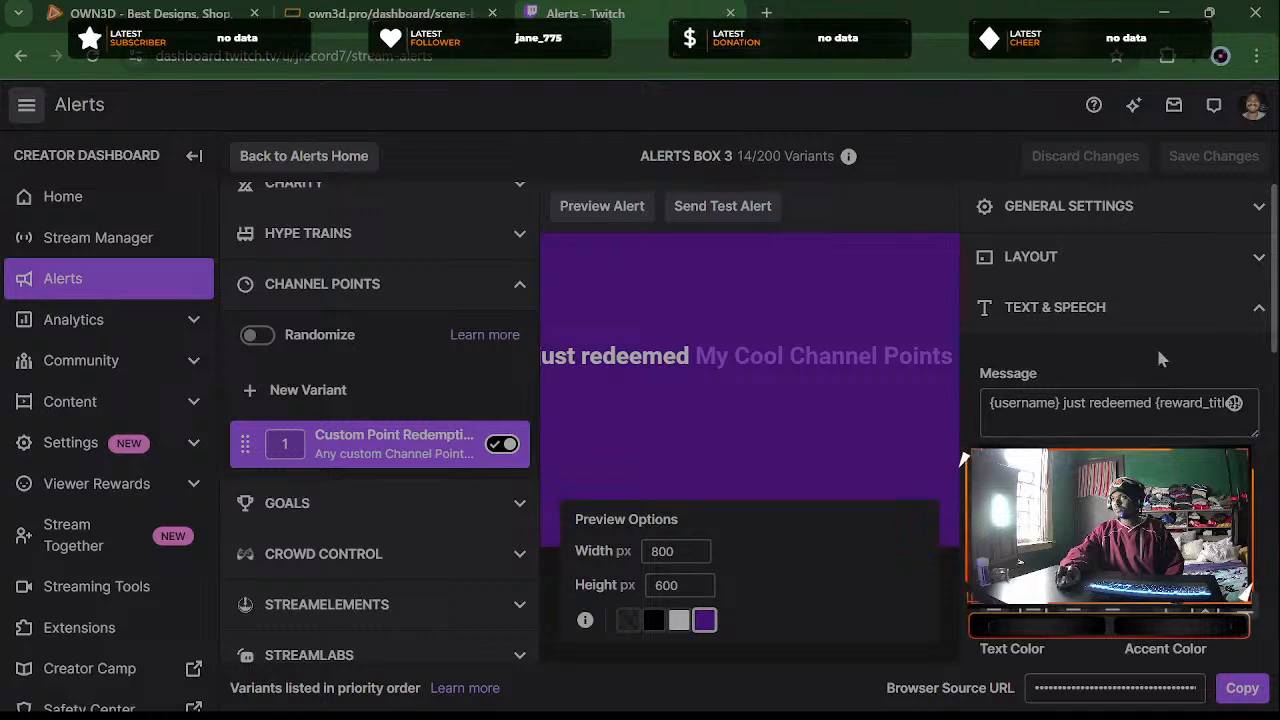
pyautogui.click(1155, 328)
pyautogui.click(1147, 362)
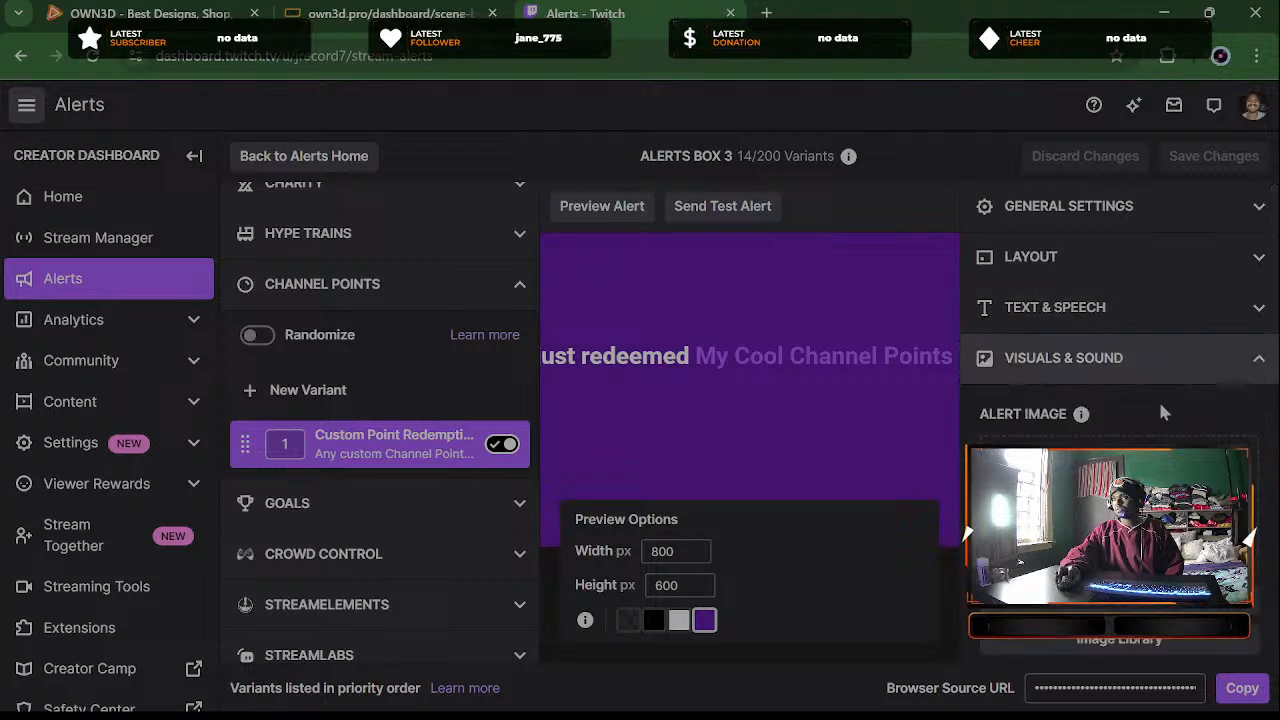
pyautogui.scroll(-5, 1272, 408)
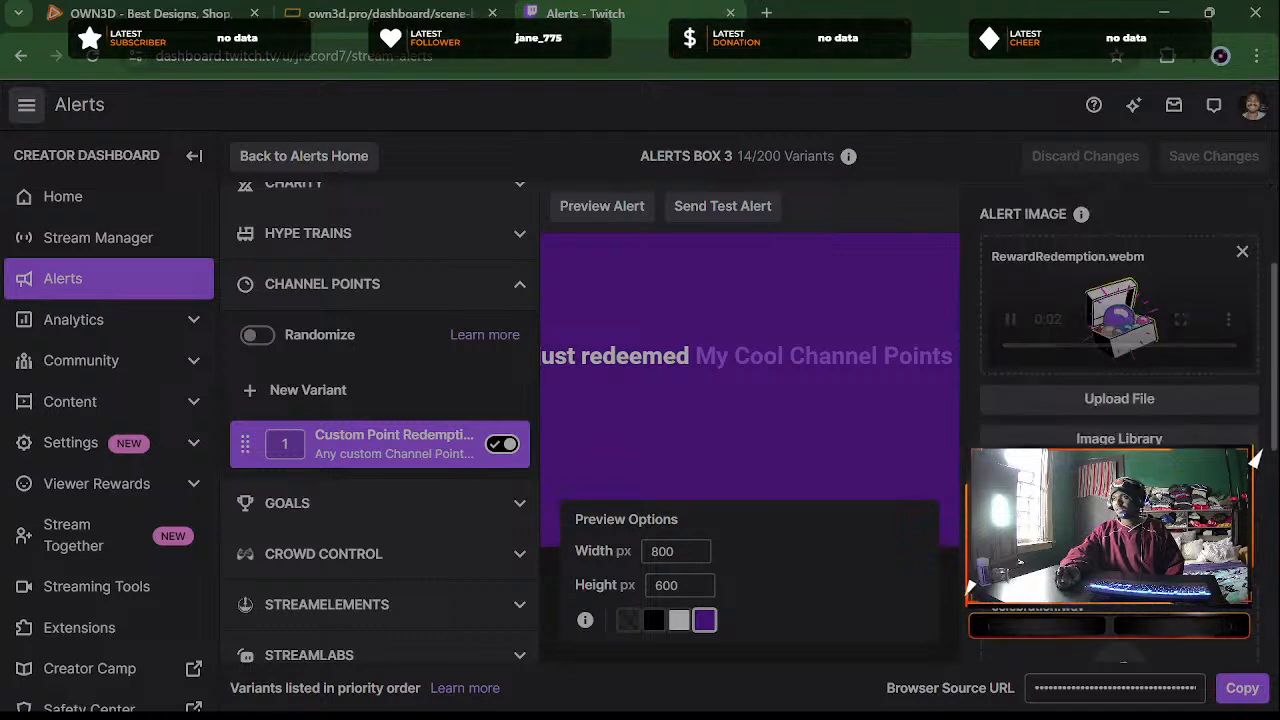
pyautogui.scroll(5, 1255, 455)
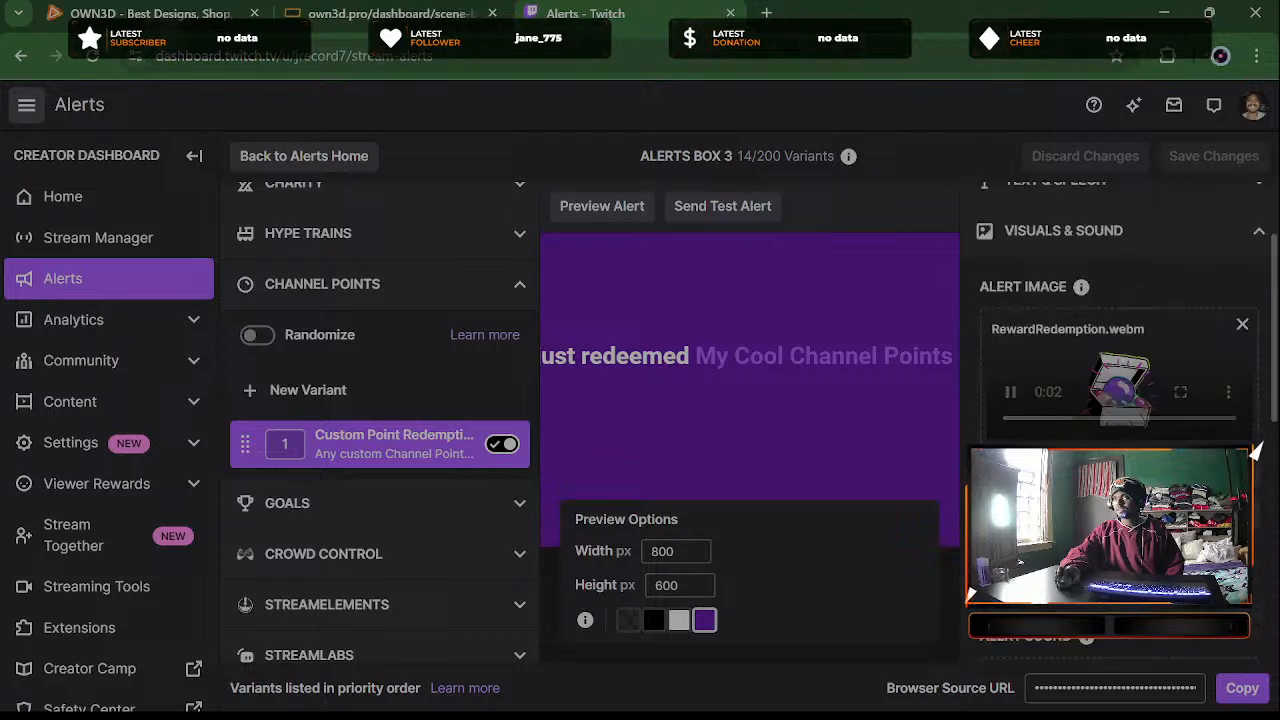
pyautogui.click(1145, 360)
pyautogui.click(1130, 412)
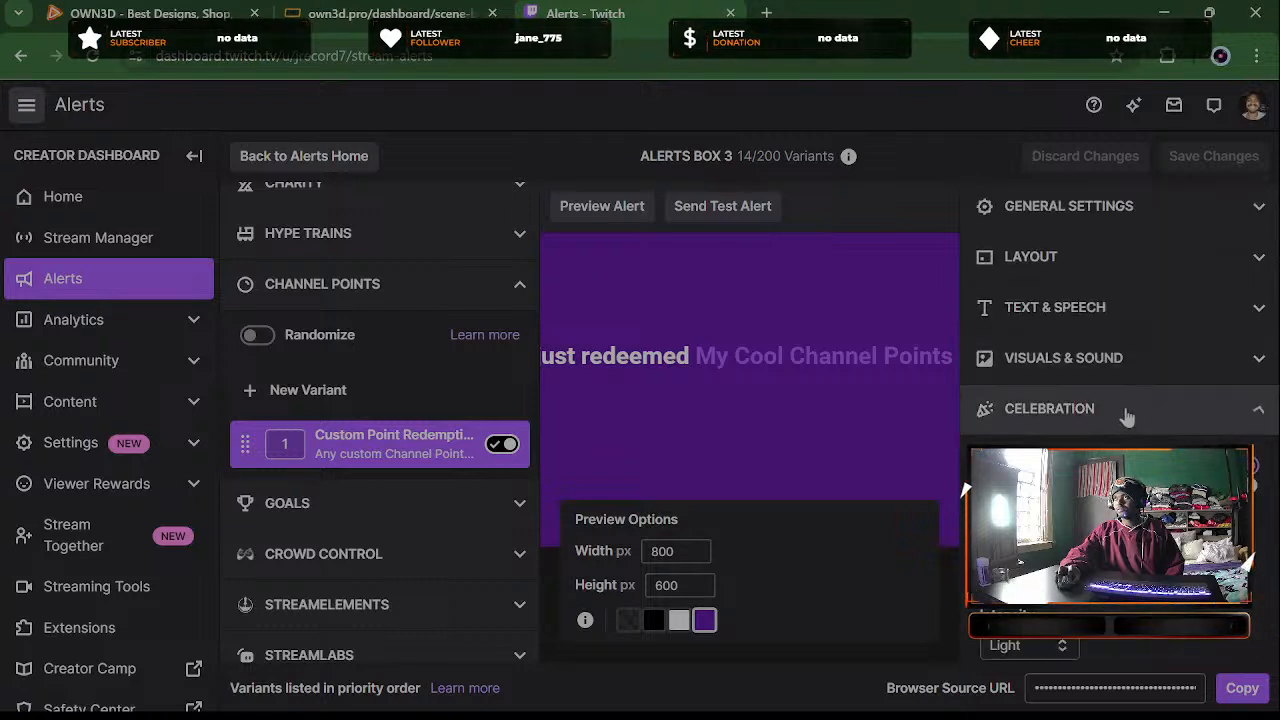
pyautogui.click(1103, 409)
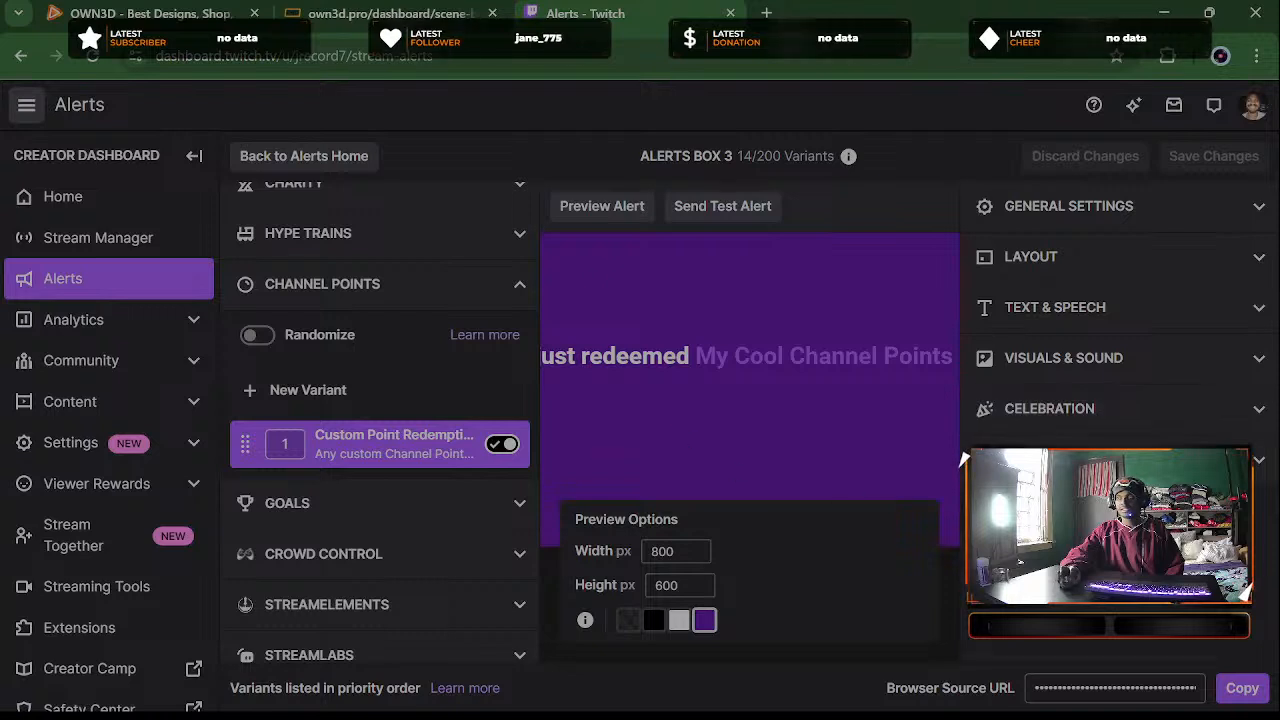
# Select the Goal Started variant under Goals and look over the list of alert categories
pyautogui.click(385, 286)
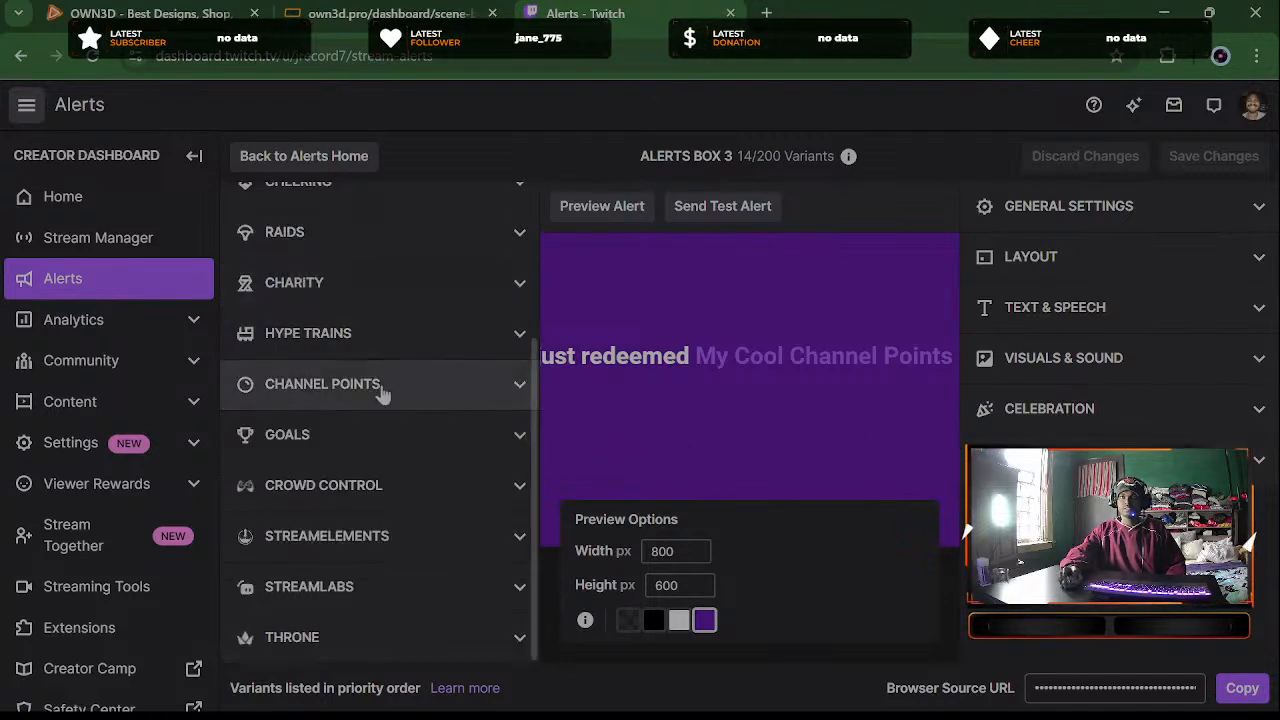
pyautogui.click(353, 438)
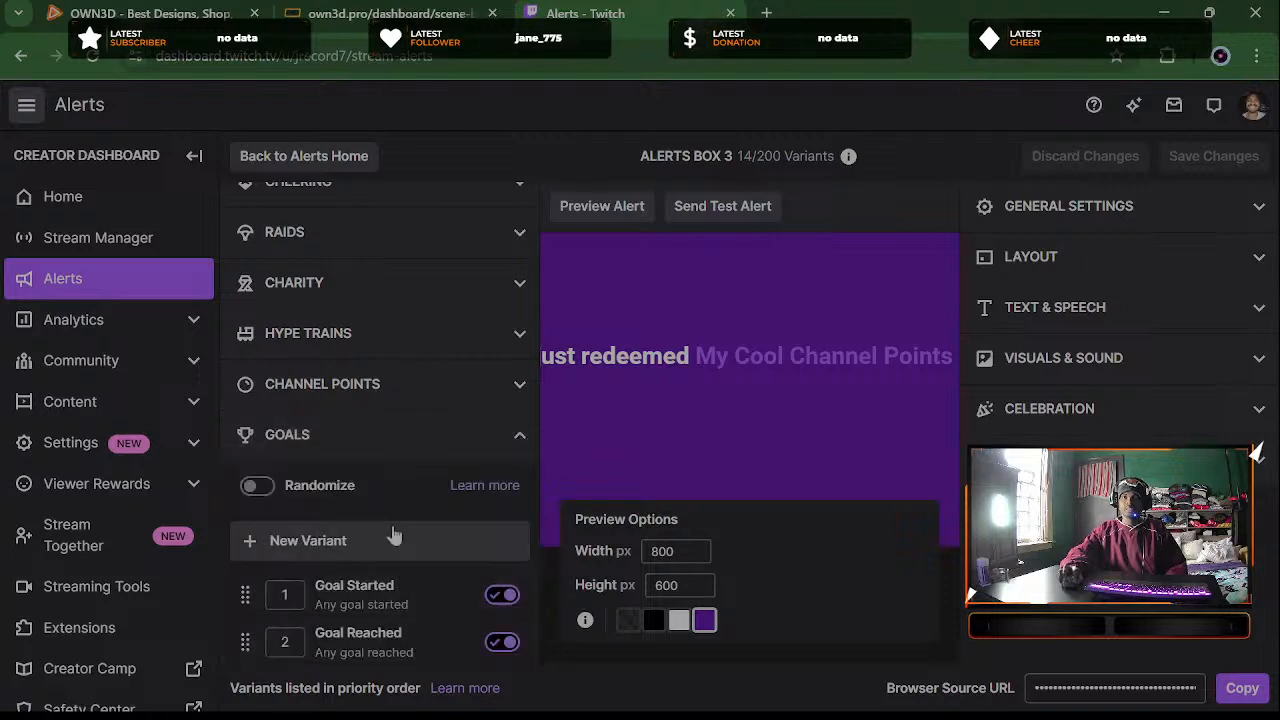
pyautogui.click(377, 608)
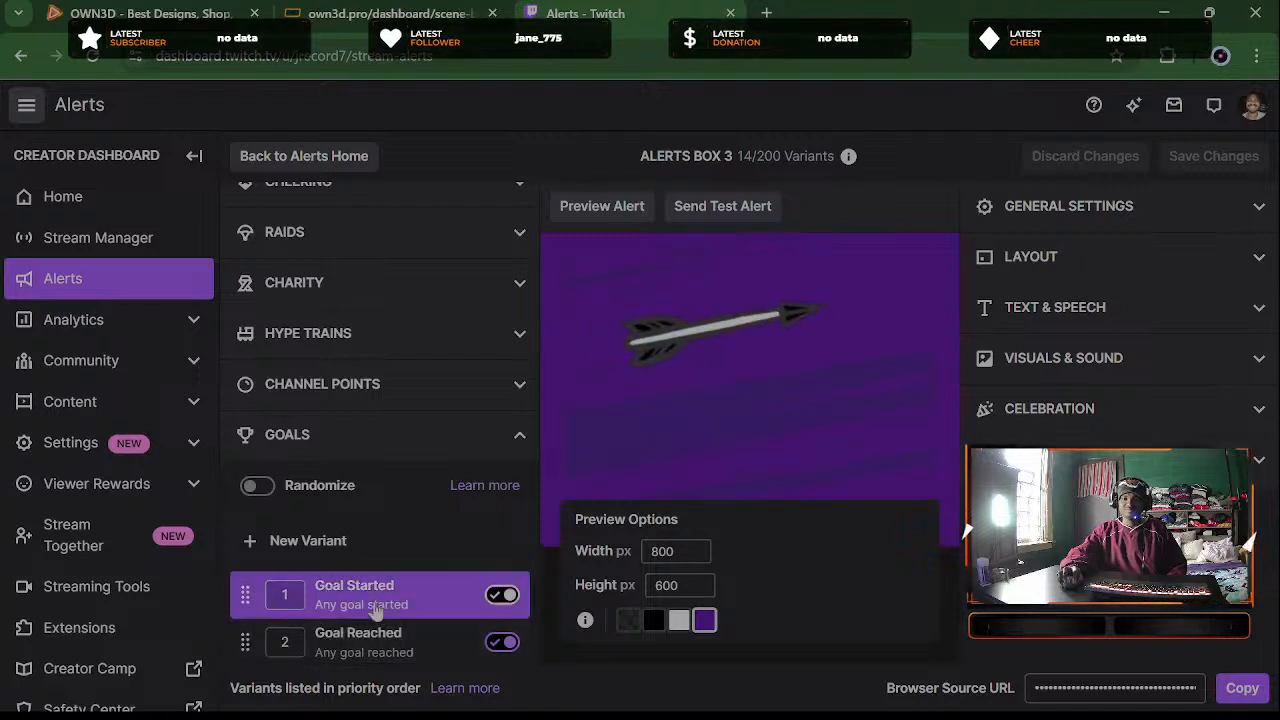
pyautogui.scroll(3, 437, 309)
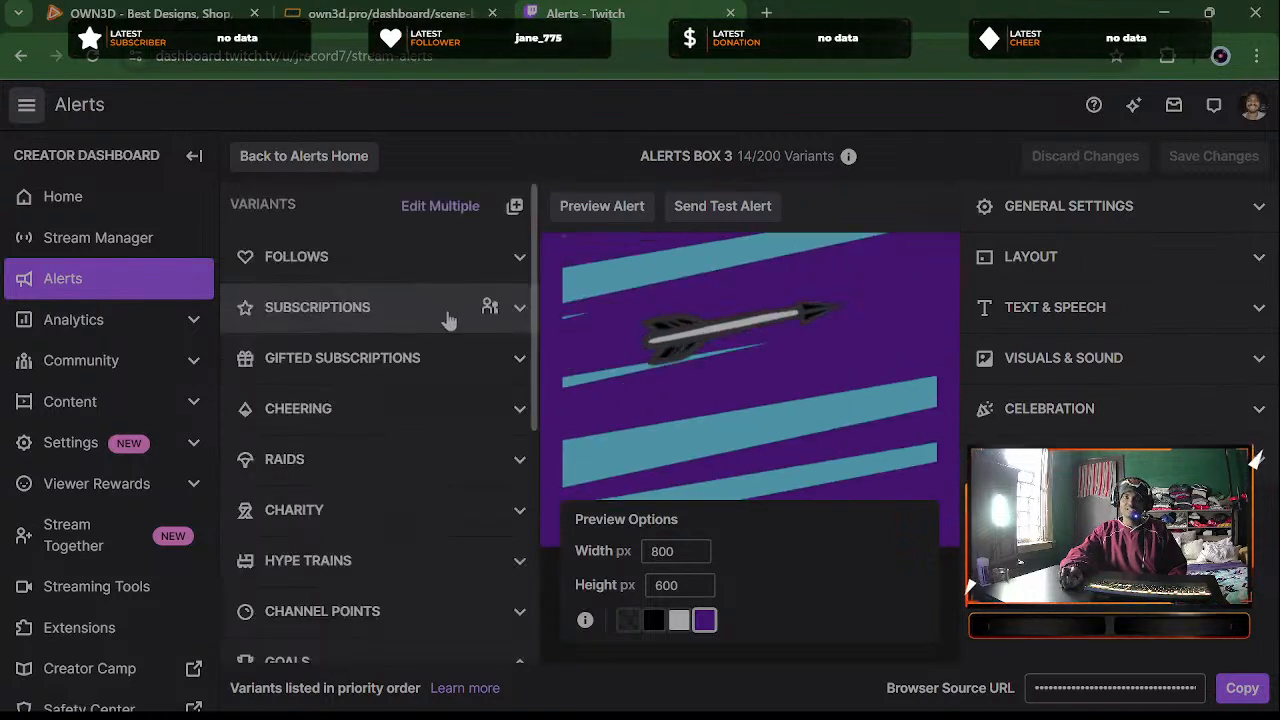
pyautogui.scroll(-4, 386, 480)
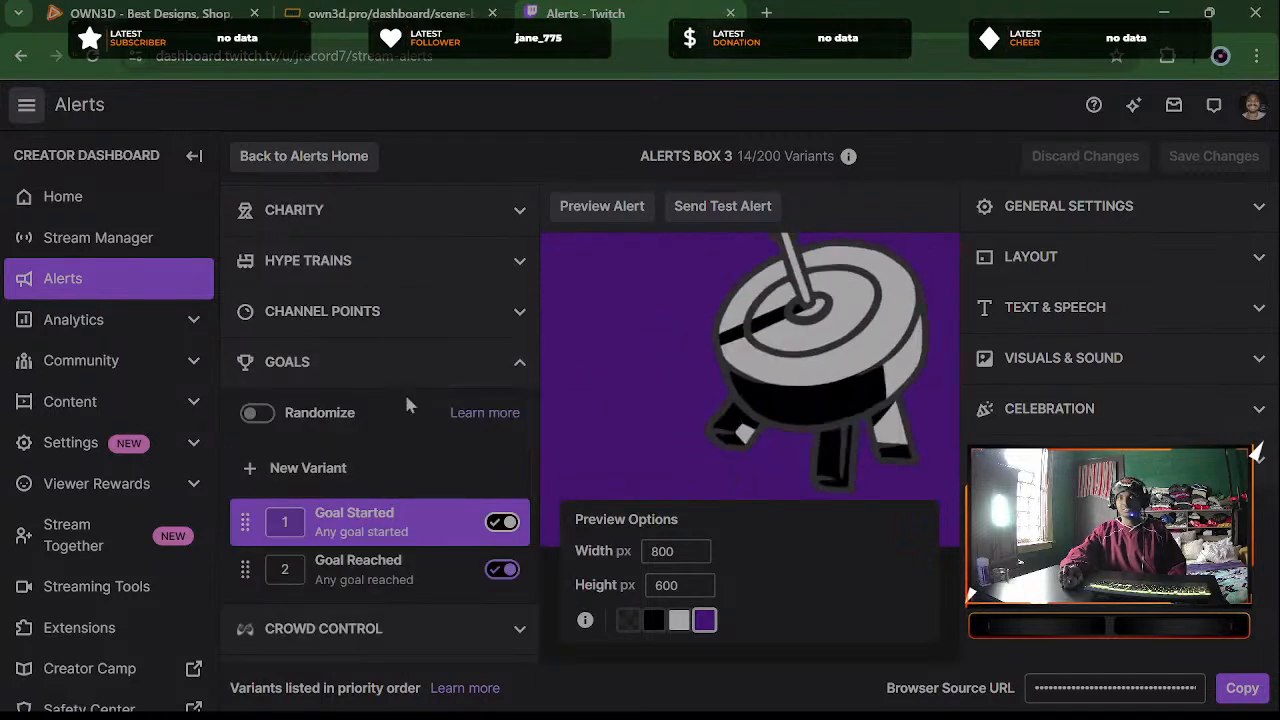
pyautogui.scroll(5, 404, 395)
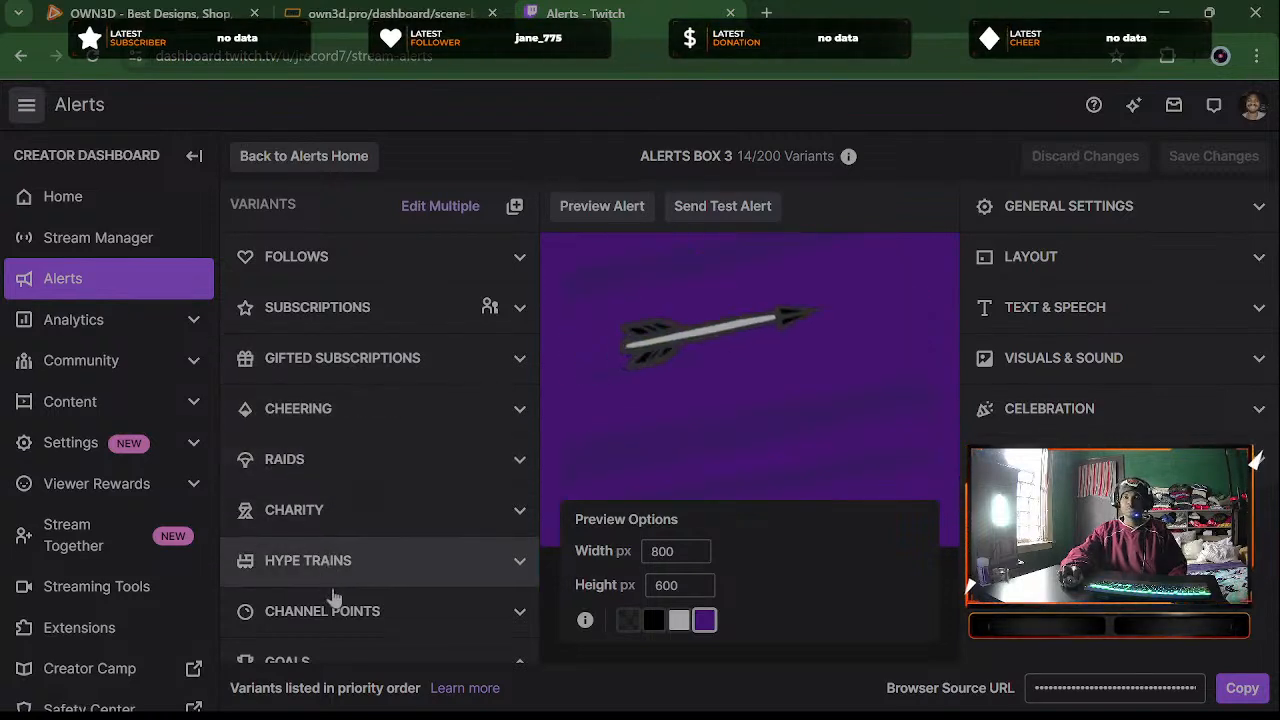
pyautogui.scroll(-1, 342, 628)
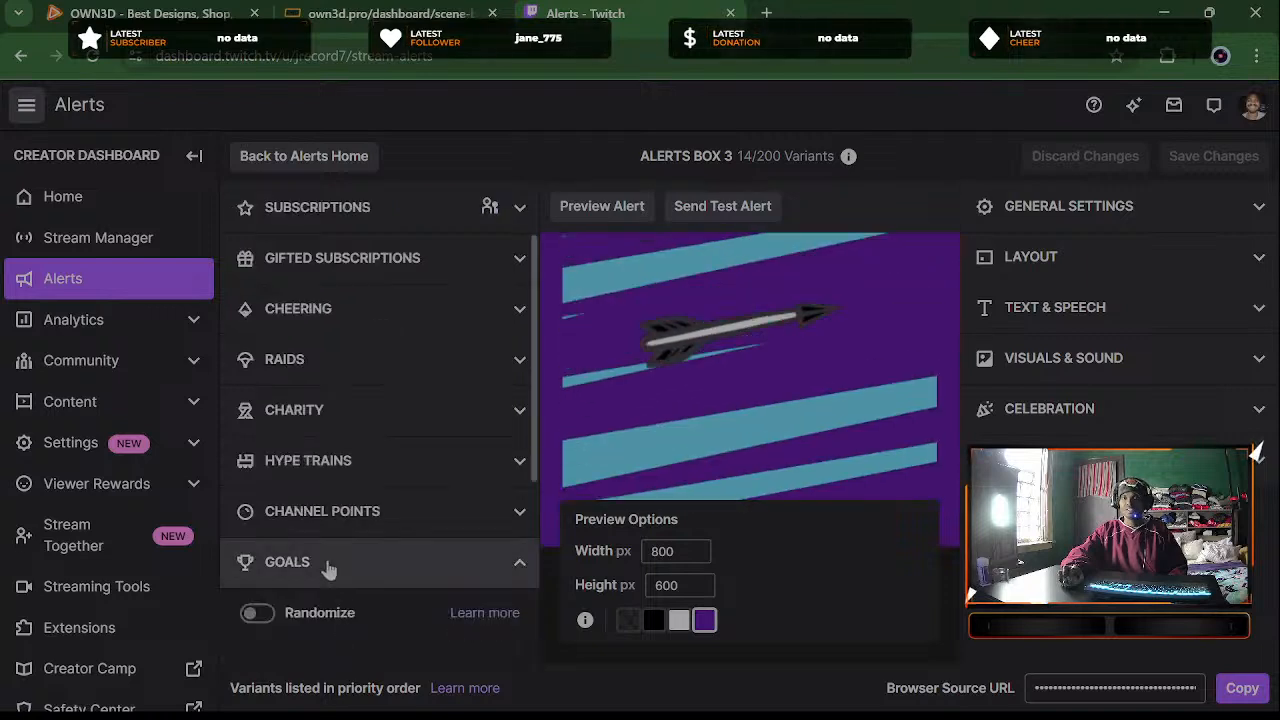
pyautogui.scroll(-3, 325, 568)
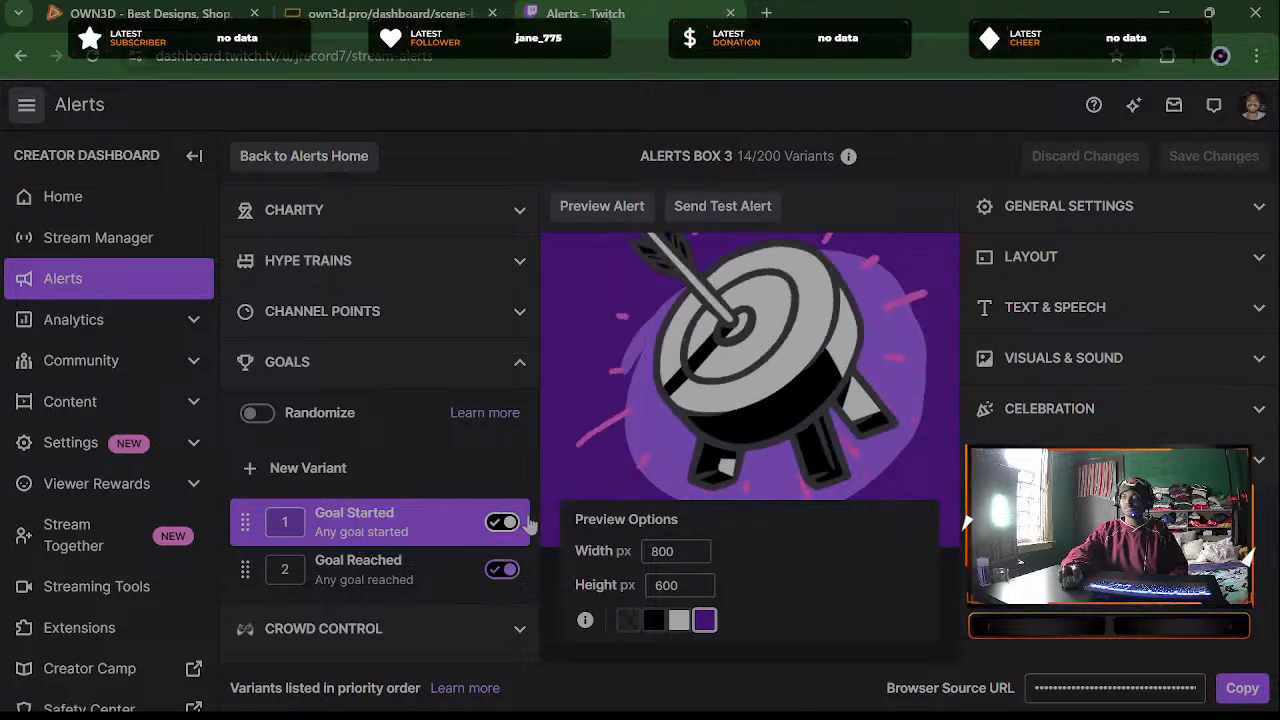
# Set the Goal Started alert's layout to text overlaid on the image and check its background colour choices
pyautogui.click(1112, 208)
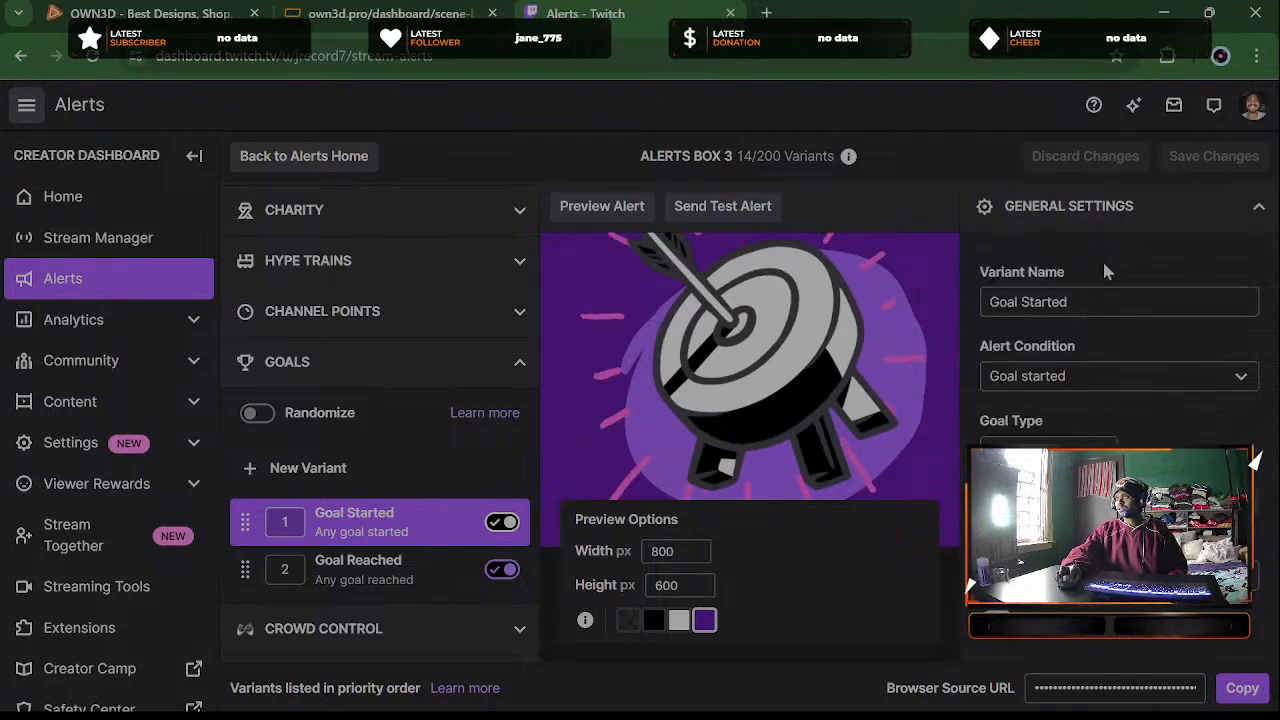
pyautogui.click(1127, 224)
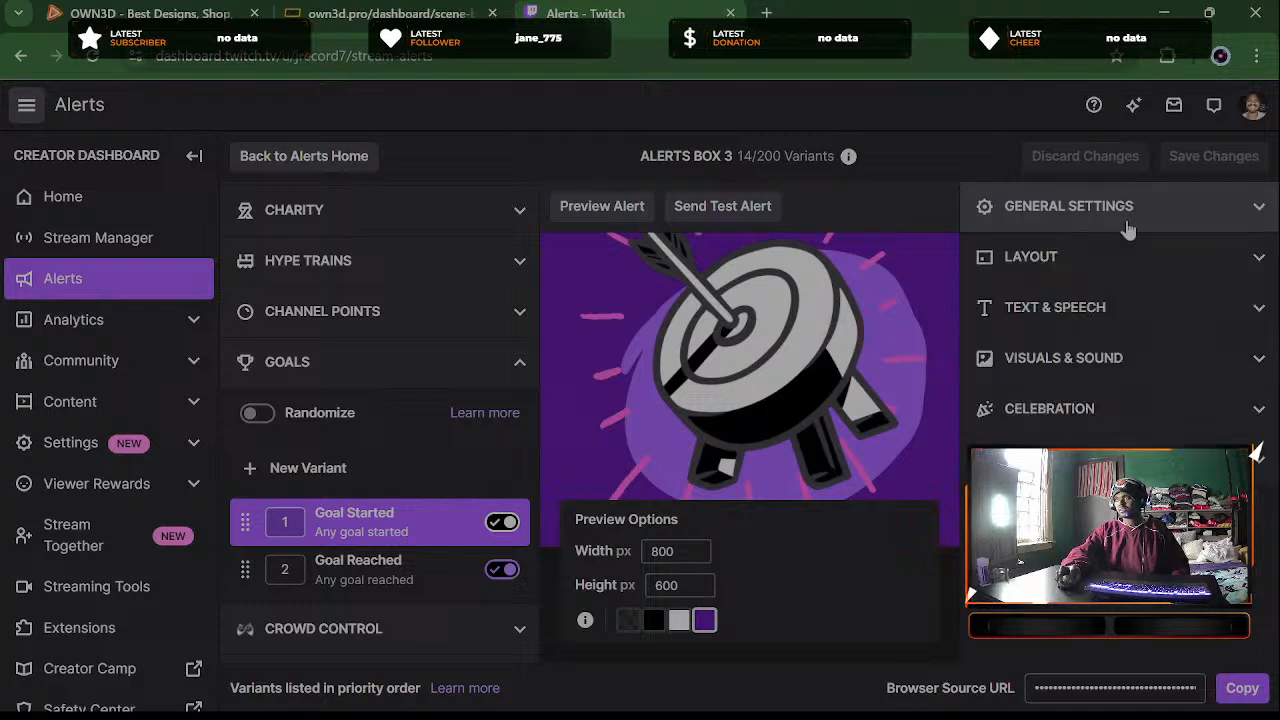
pyautogui.click(1080, 262)
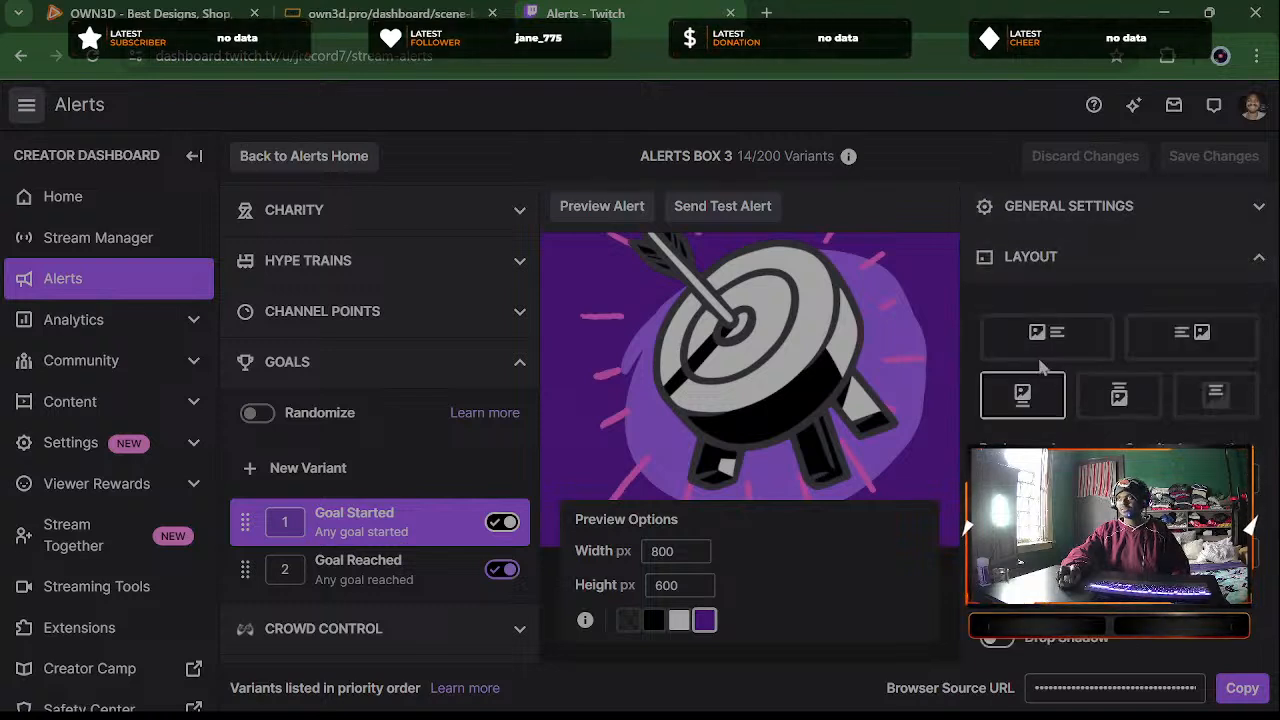
pyautogui.click(1216, 395)
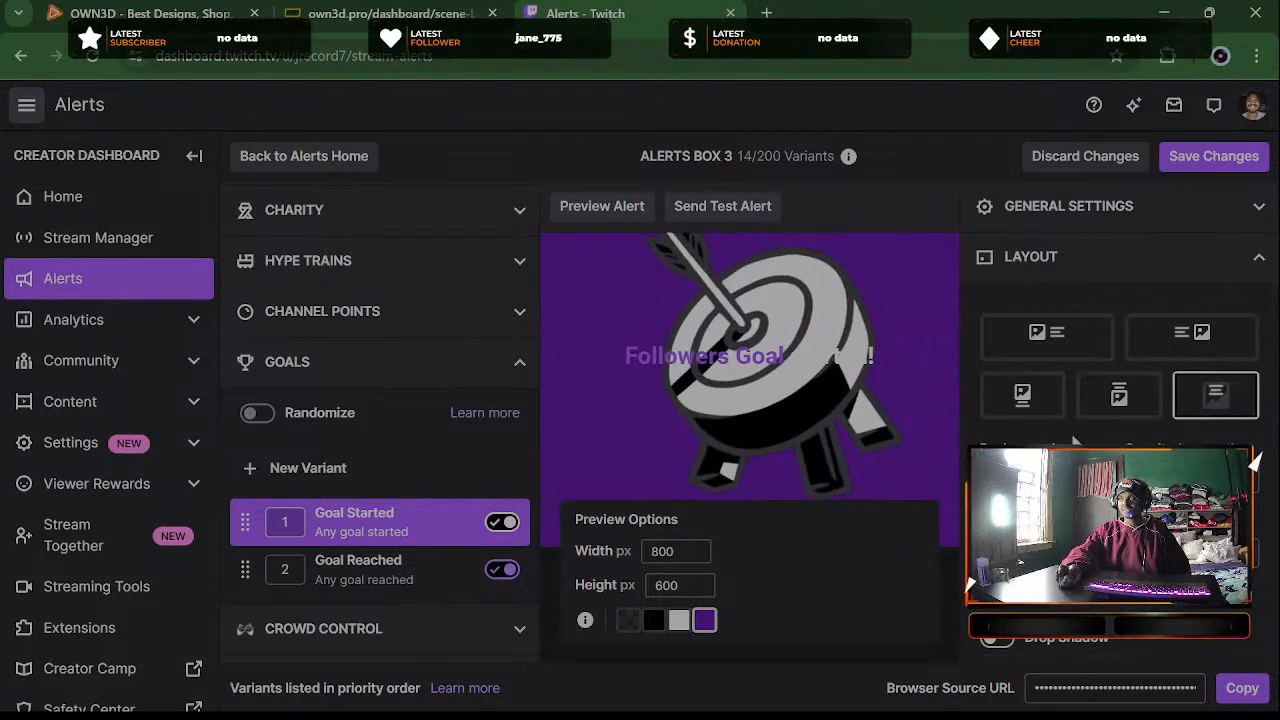
pyautogui.click(1028, 556)
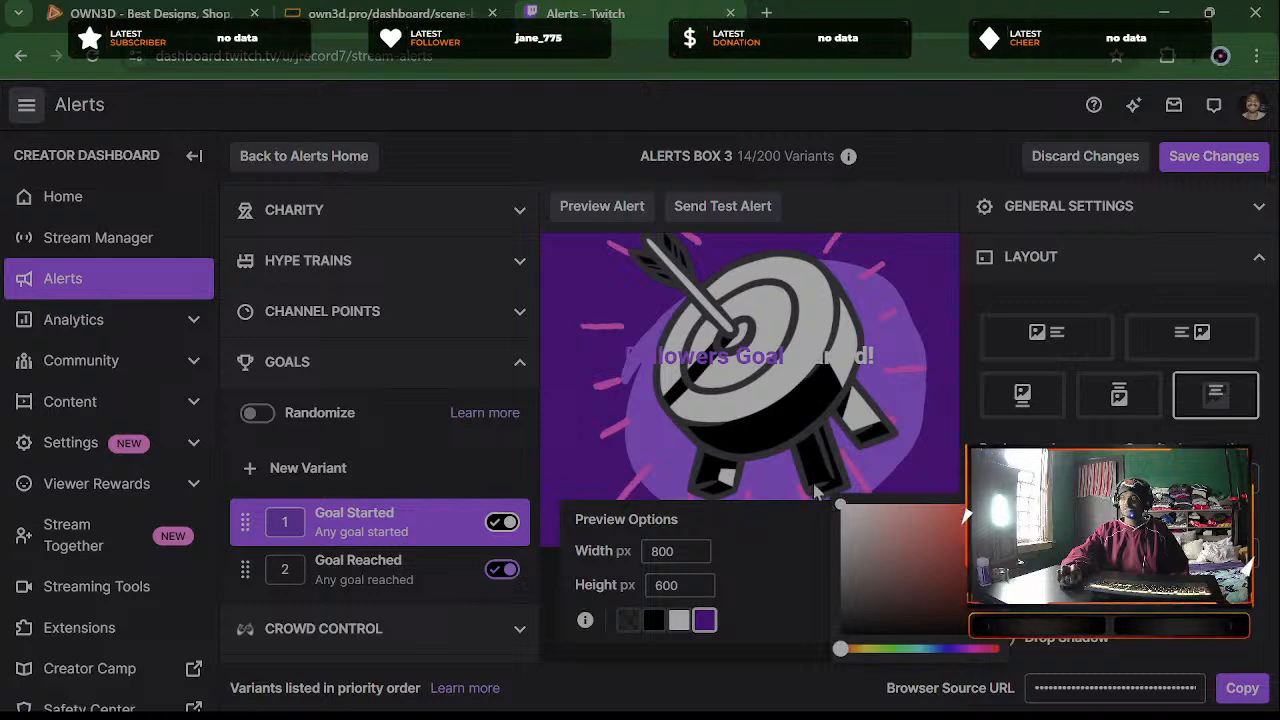
pyautogui.click(1028, 556)
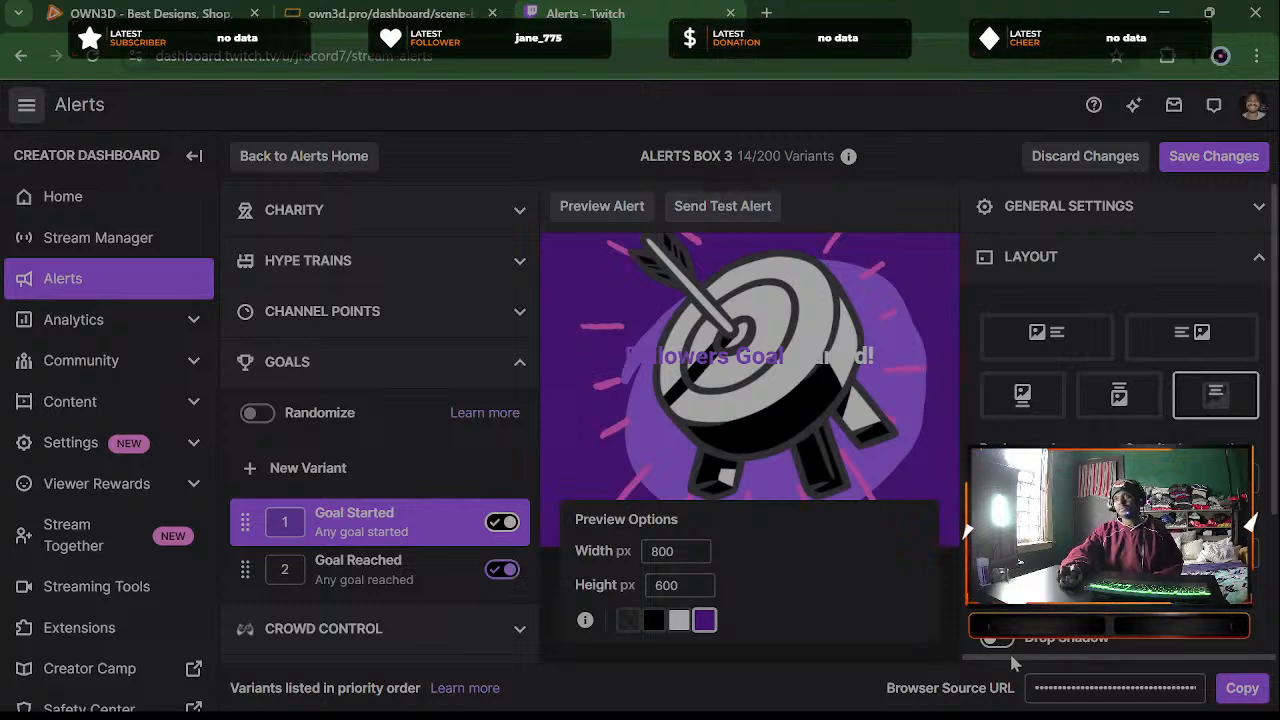
# Copy the alert box's browser source URL and review the Goal Started variant's background, padding, gap, corner and shadow layout settings
pyautogui.click(1240, 688)
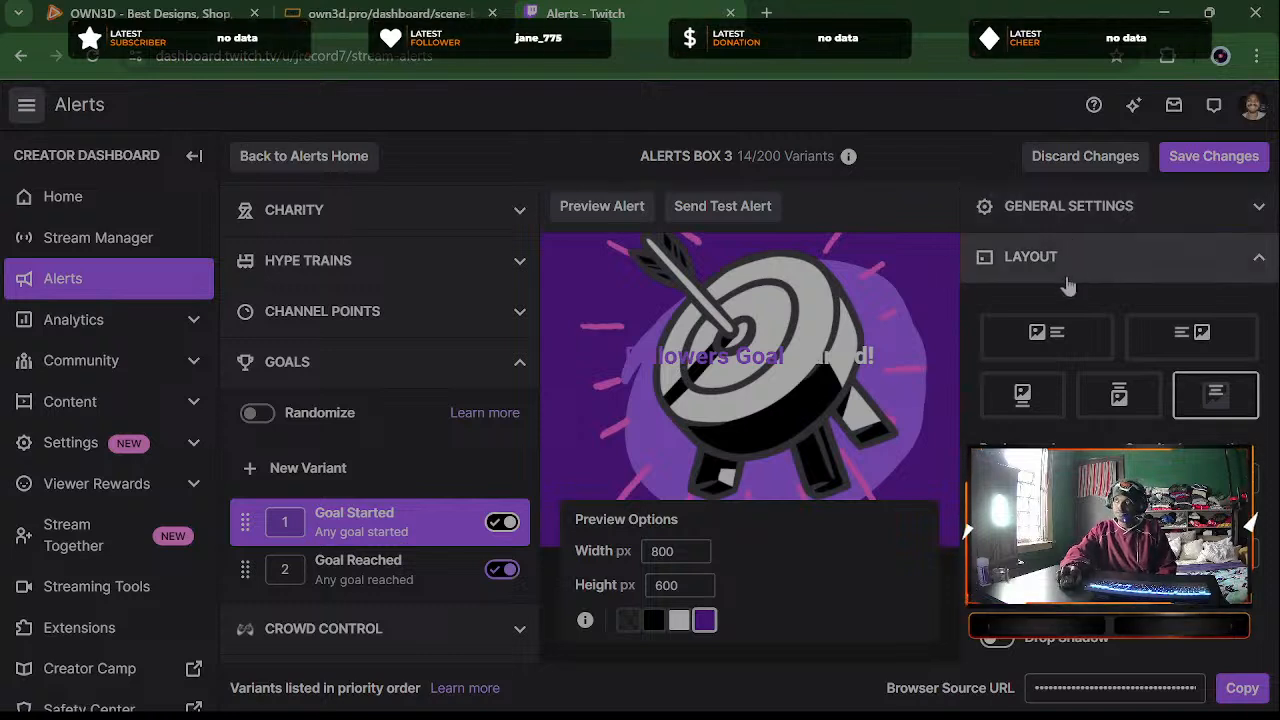
pyautogui.scroll(-2, 1118, 400)
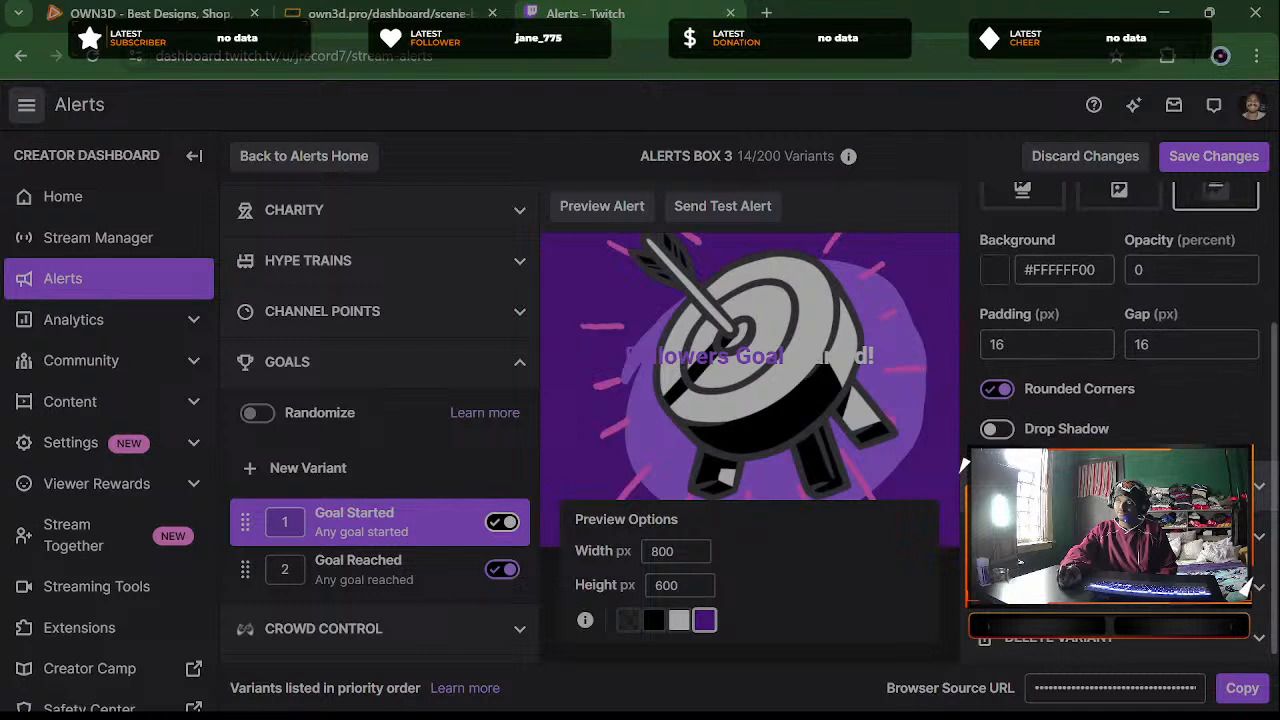
pyautogui.scroll(2, 1118, 400)
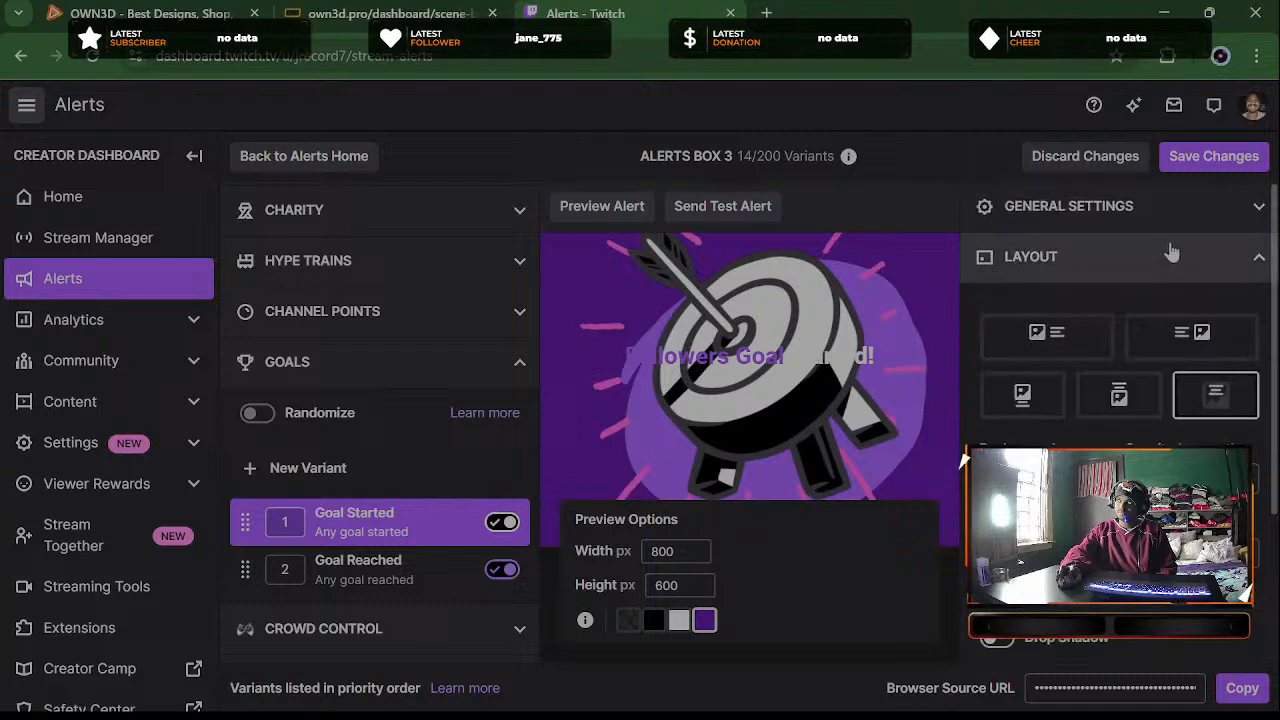
pyautogui.scroll(-2, 1140, 354)
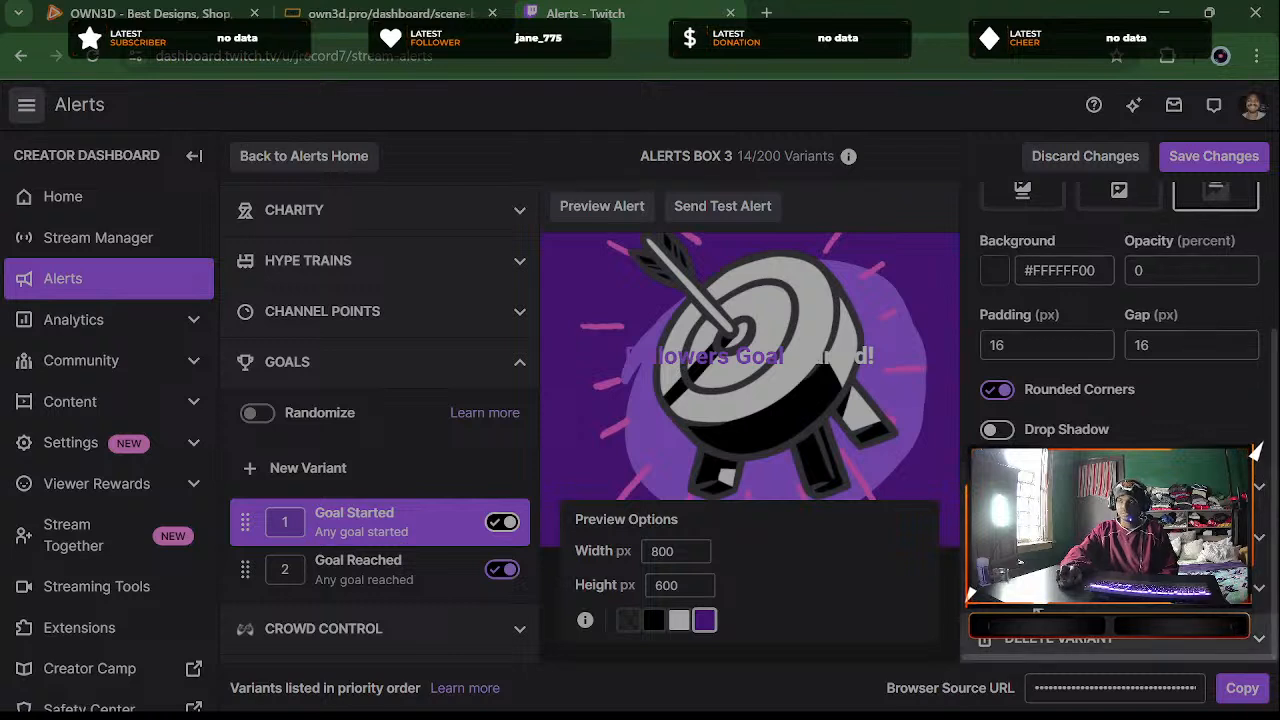
pyautogui.scroll(2, 1176, 370)
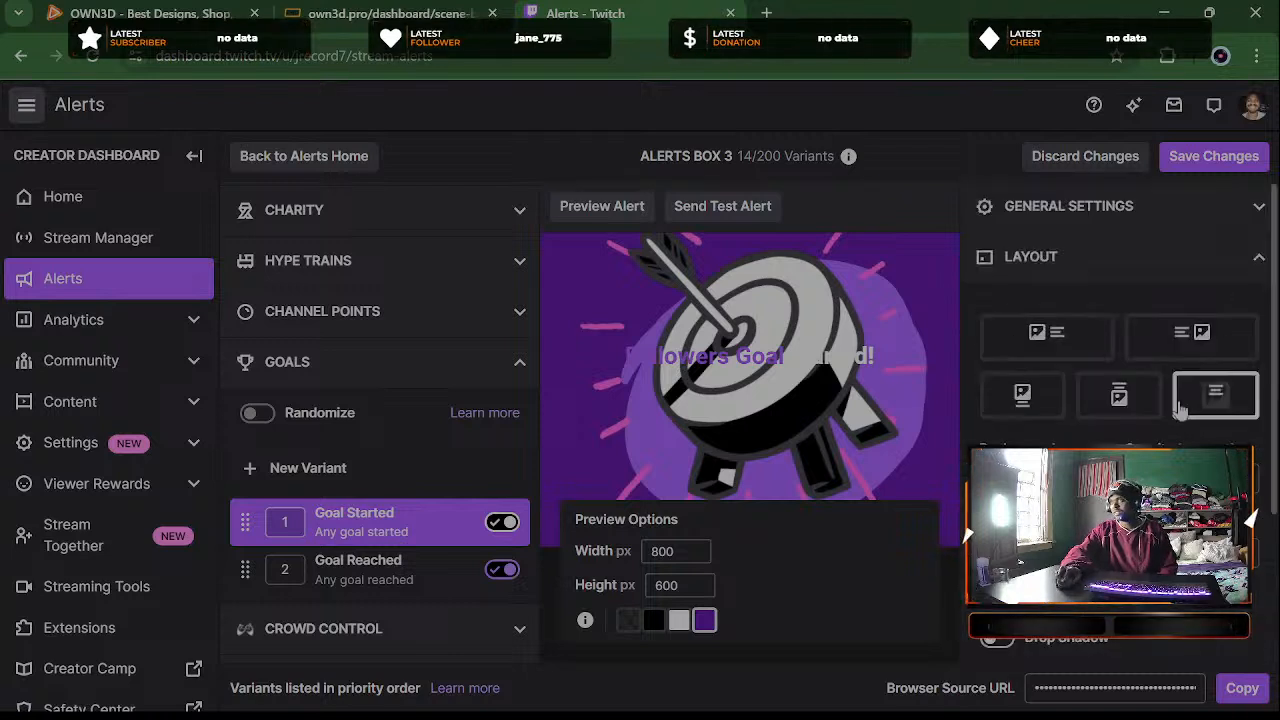
pyautogui.scroll(-2, 1185, 300)
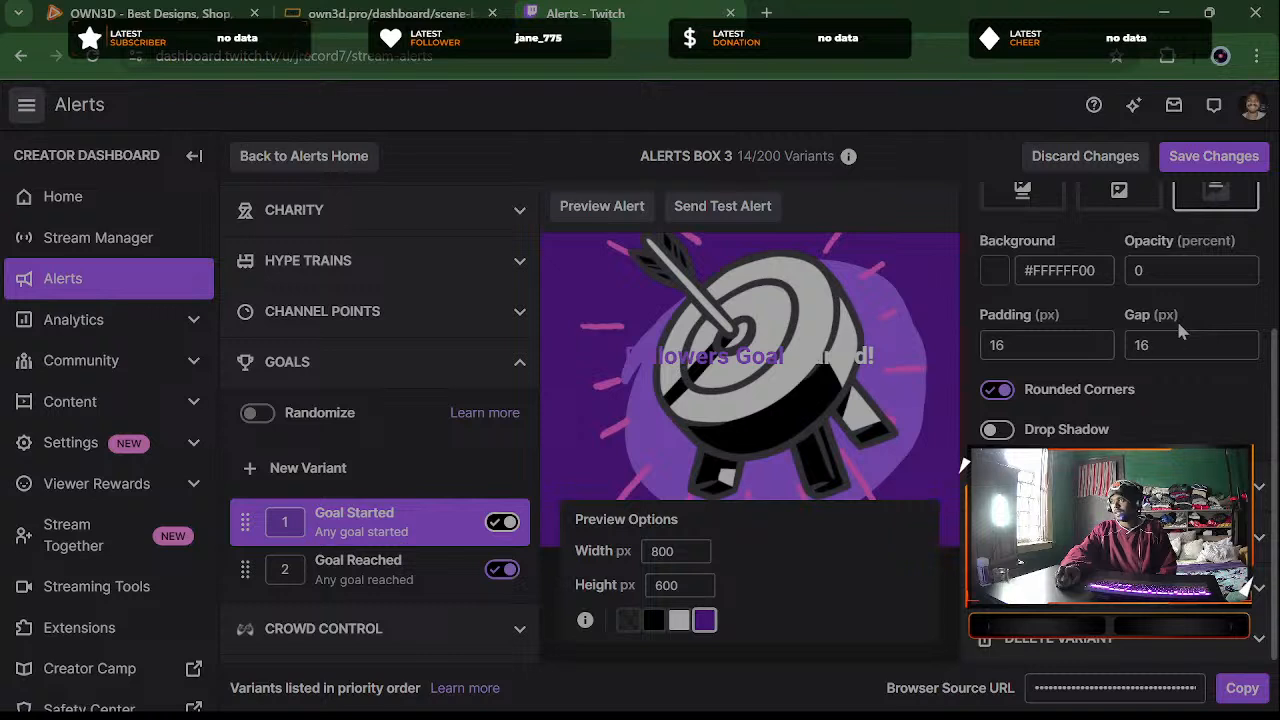
pyautogui.scroll(2, 1150, 357)
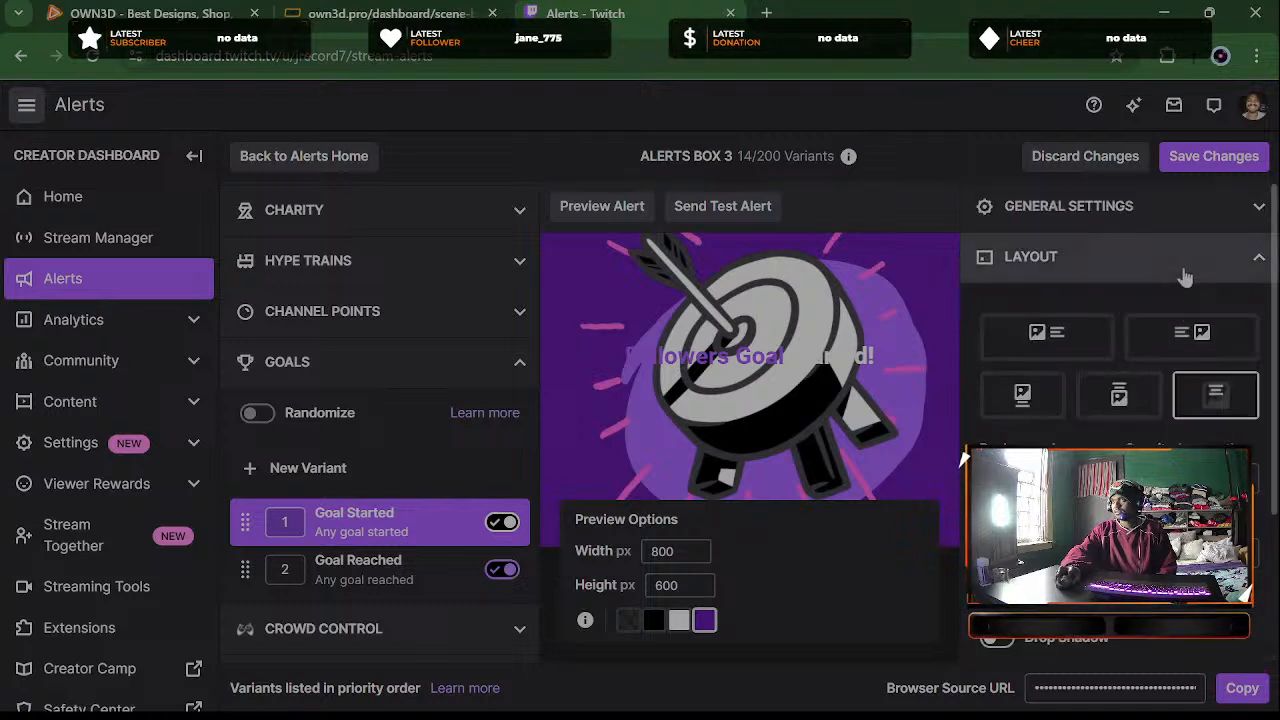
pyautogui.click(1106, 262)
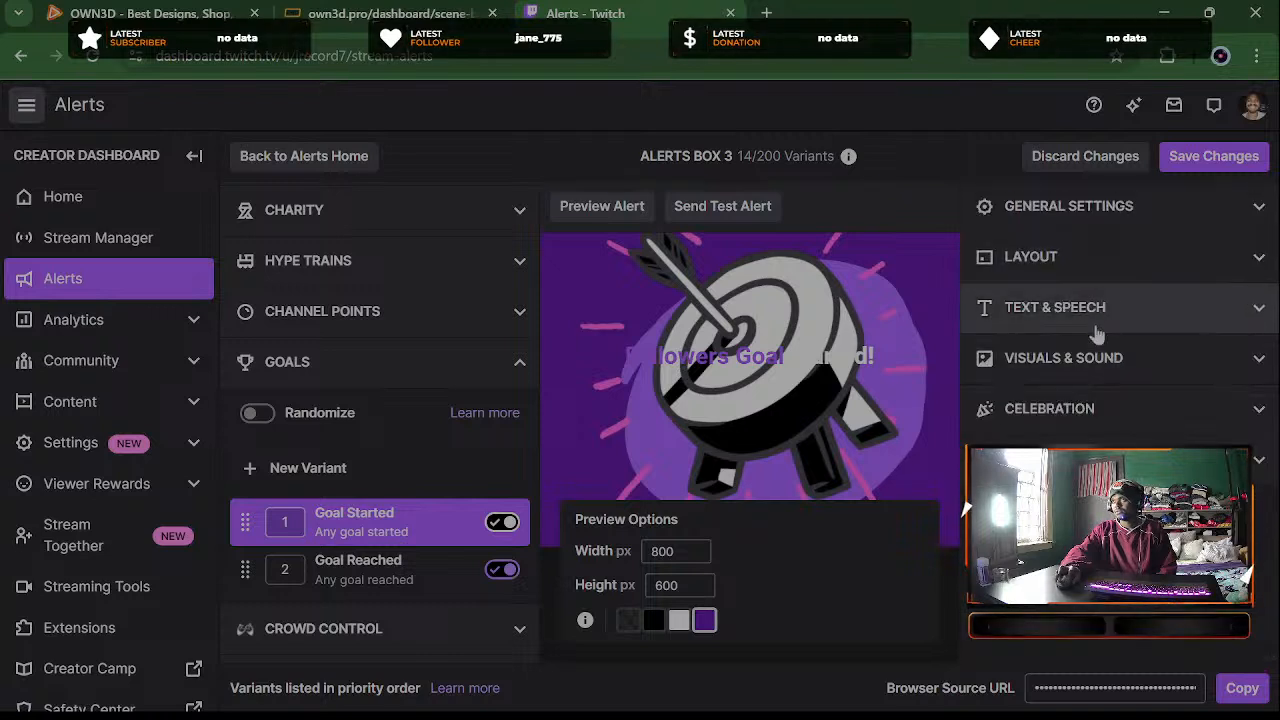
pyautogui.click(1088, 264)
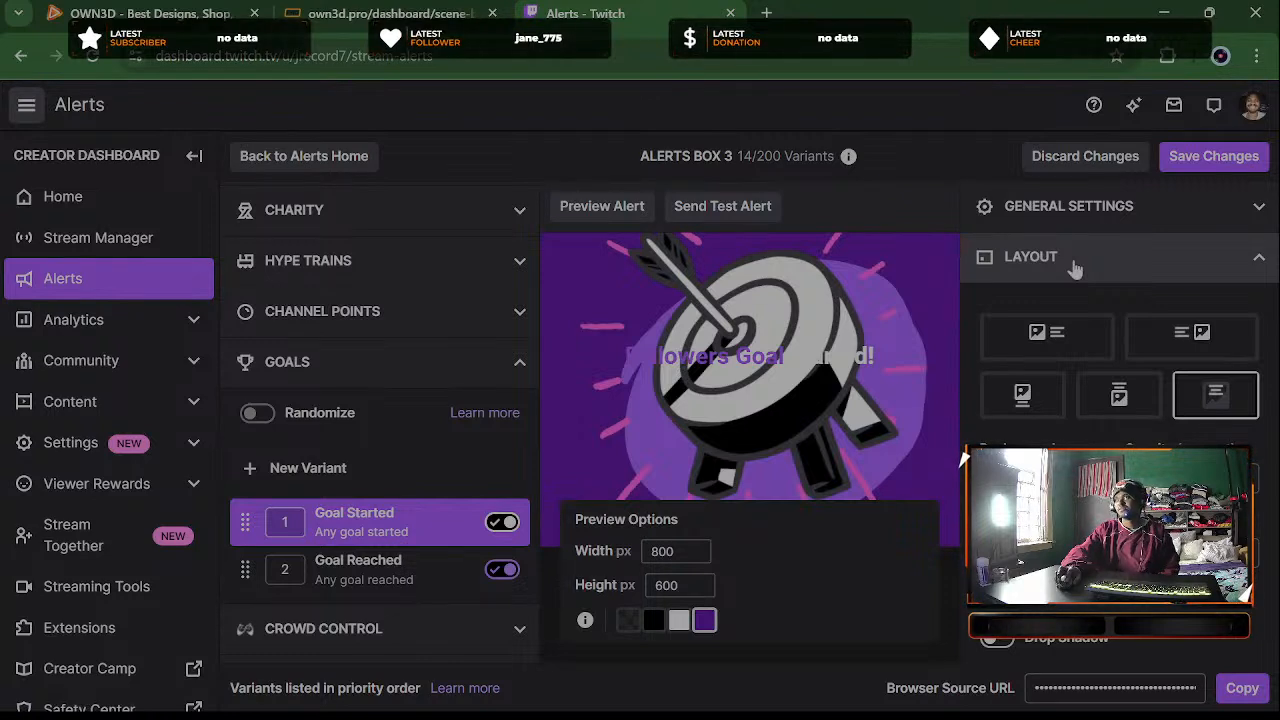
pyautogui.click(1074, 262)
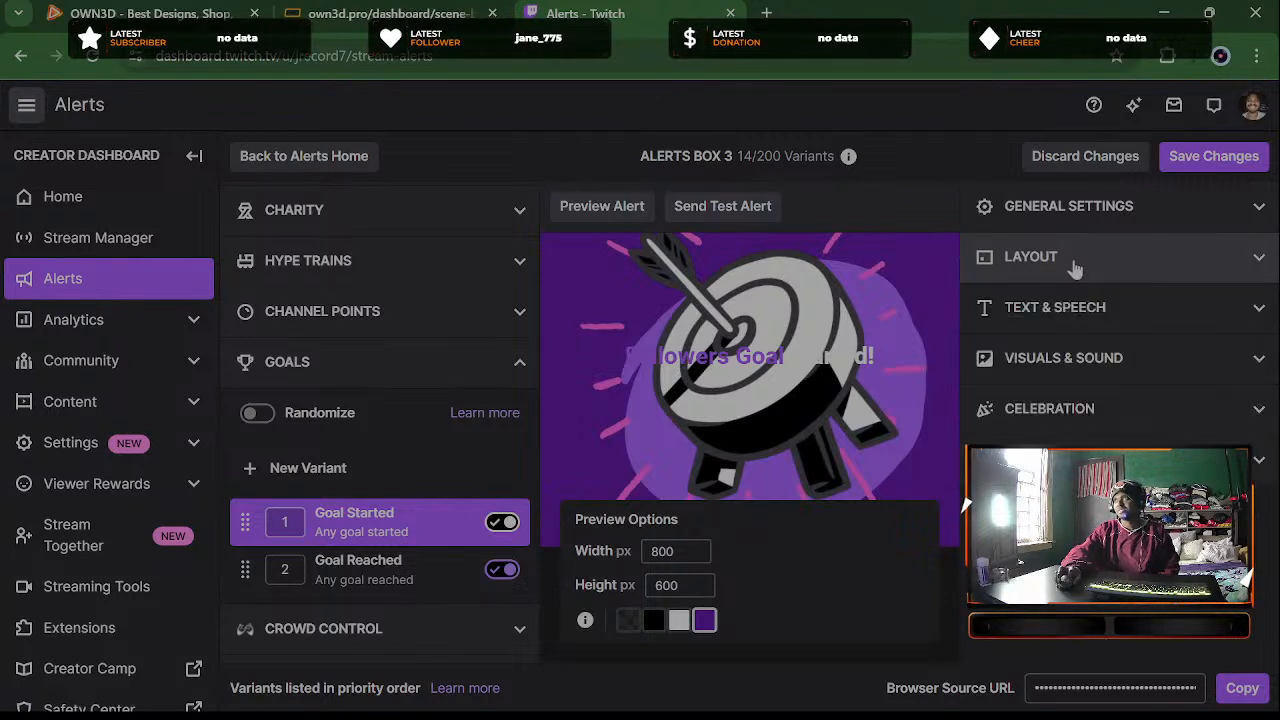
# Turn on Say Alert Text for the Goal Started alert and set the text-to-speech voice to Joanna
pyautogui.click(1062, 316)
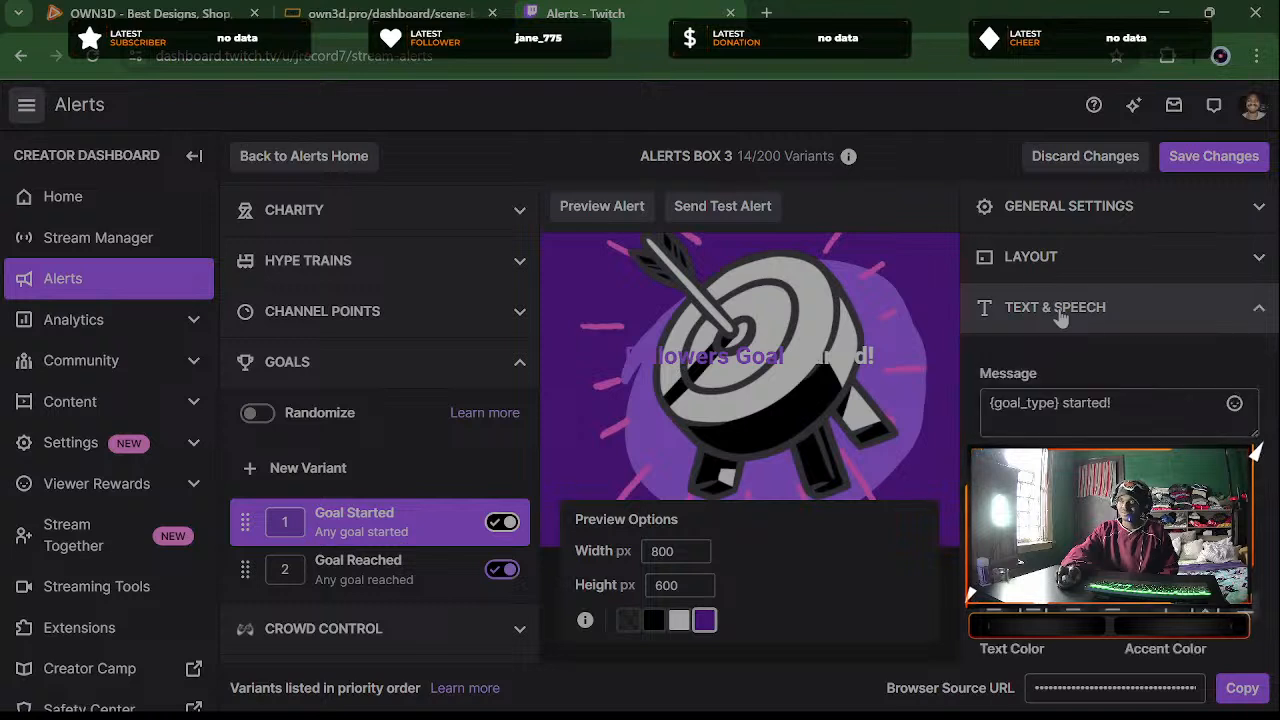
pyautogui.scroll(-5, 1100, 380)
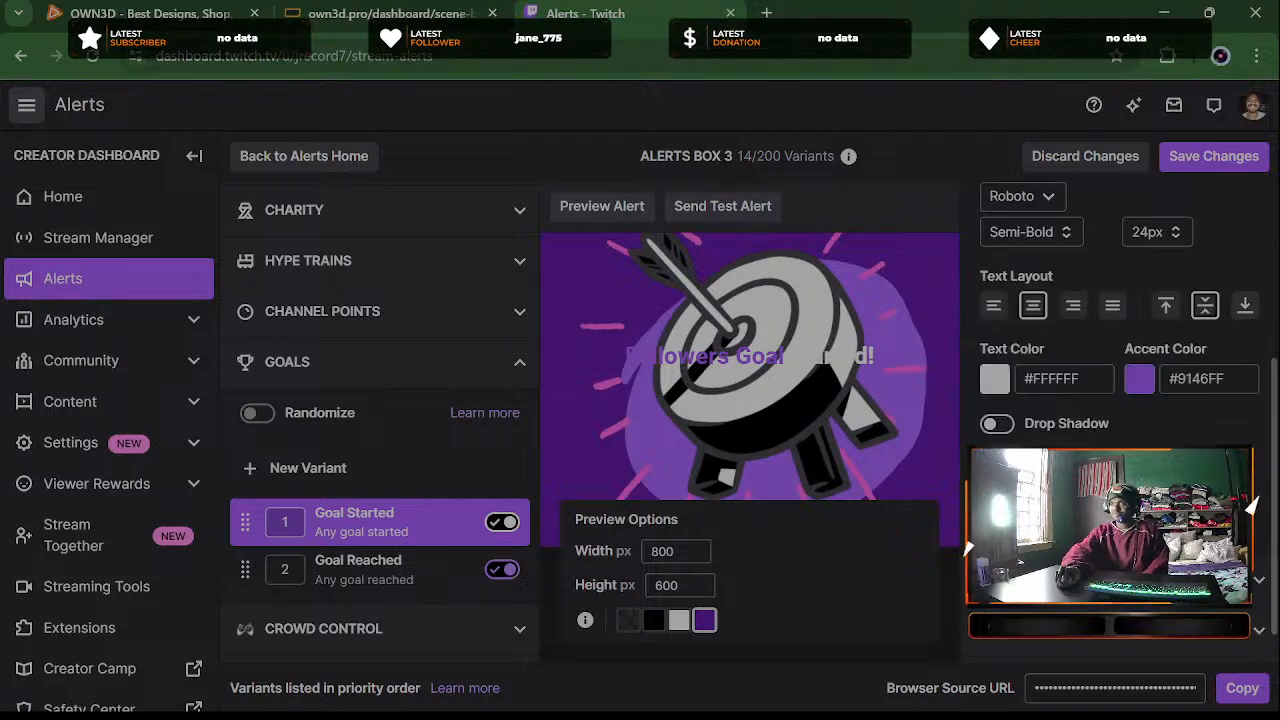
pyautogui.click(997, 477)
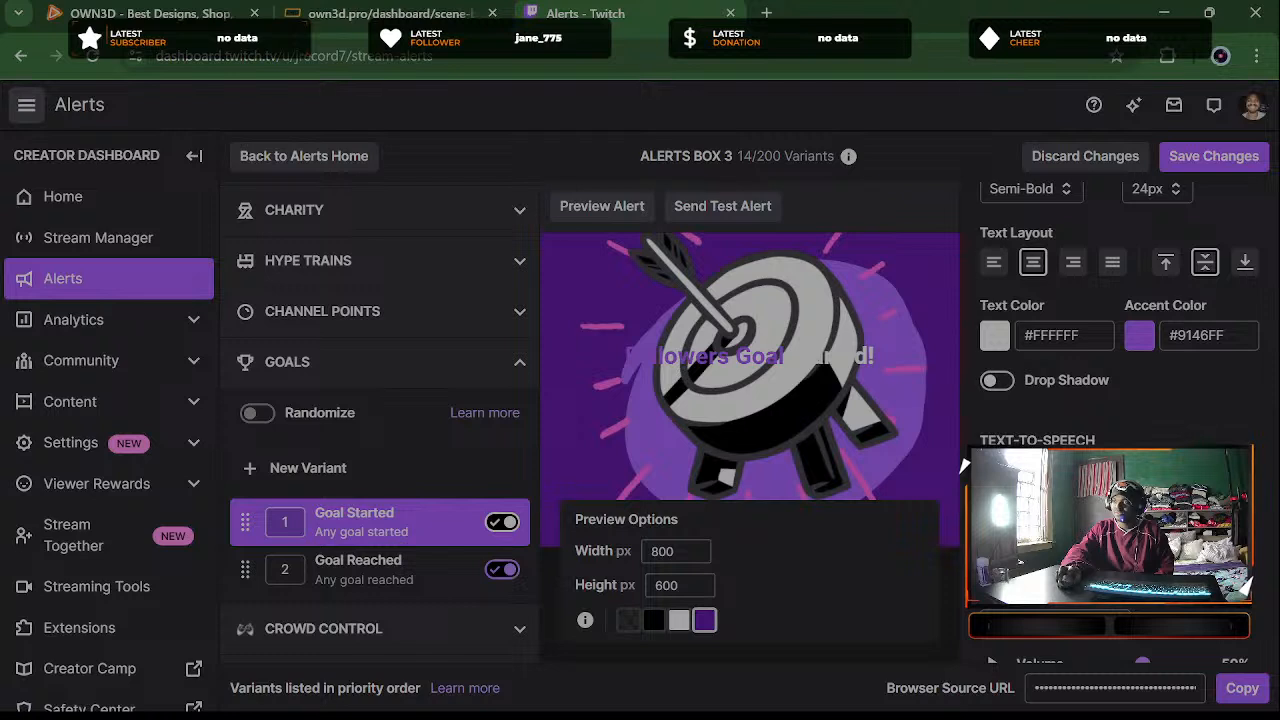
pyautogui.scroll(-2, 963, 460)
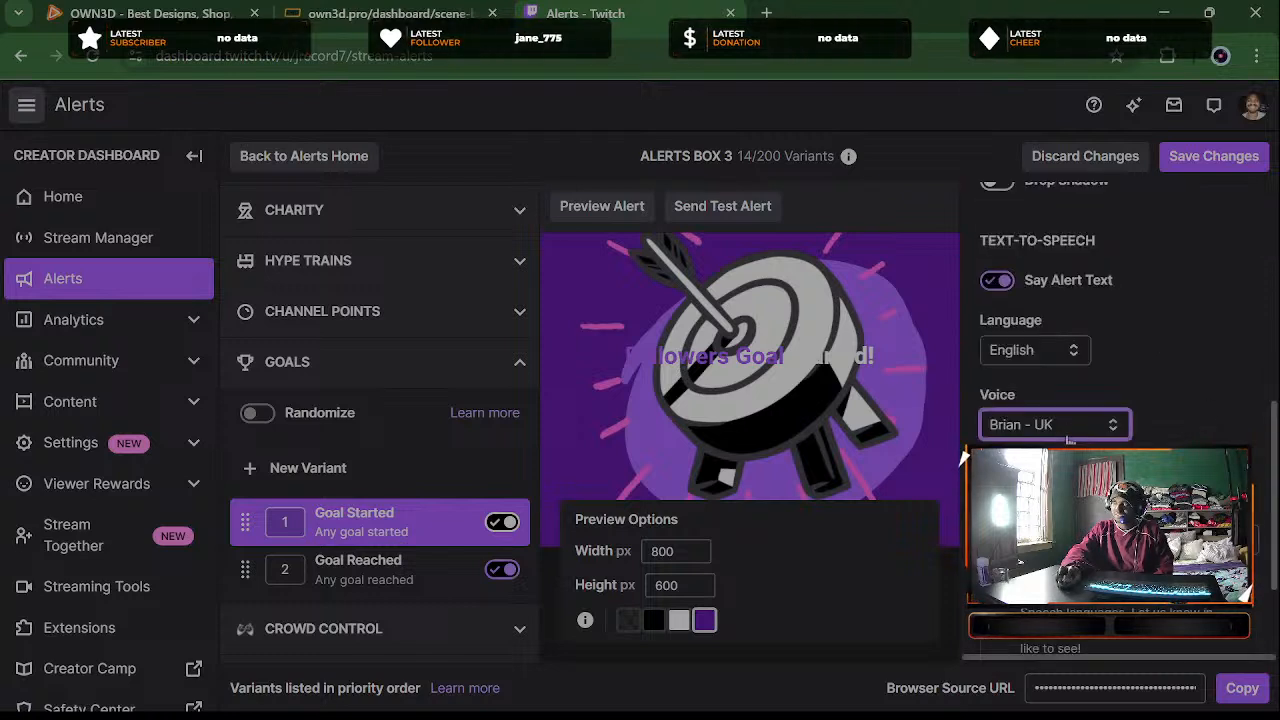
pyautogui.click(1040, 425)
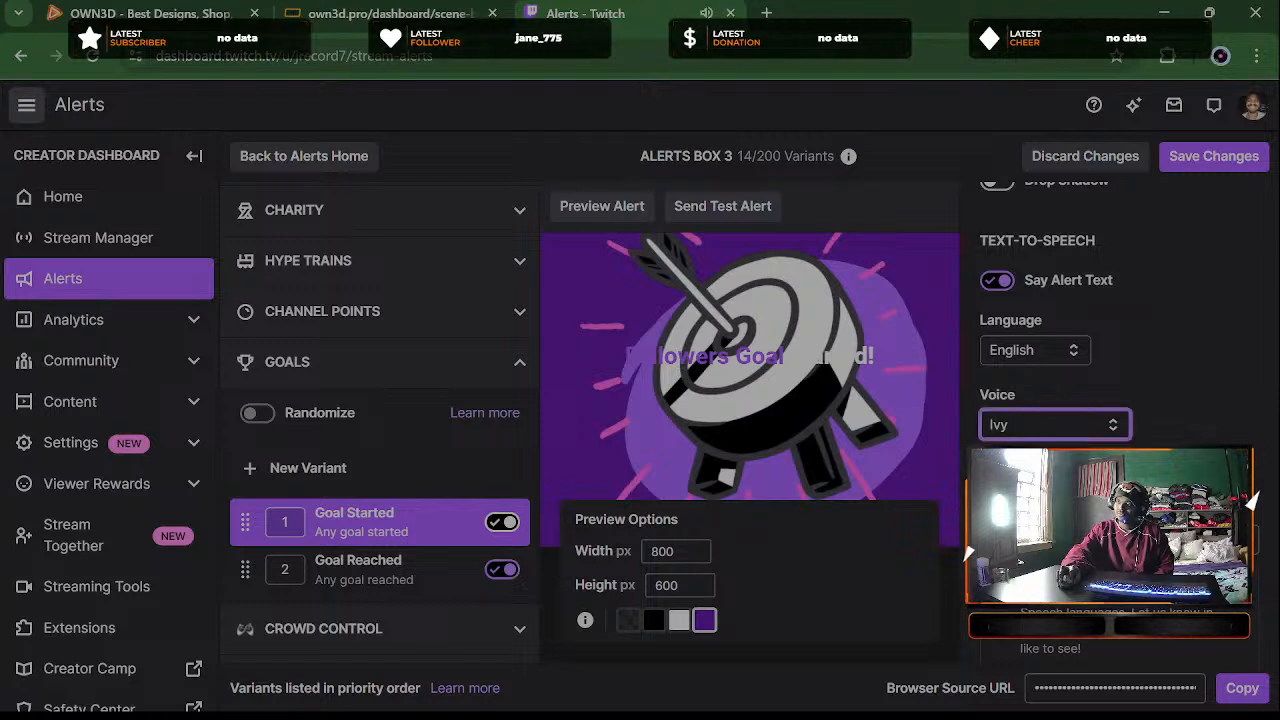
pyautogui.press('Down')
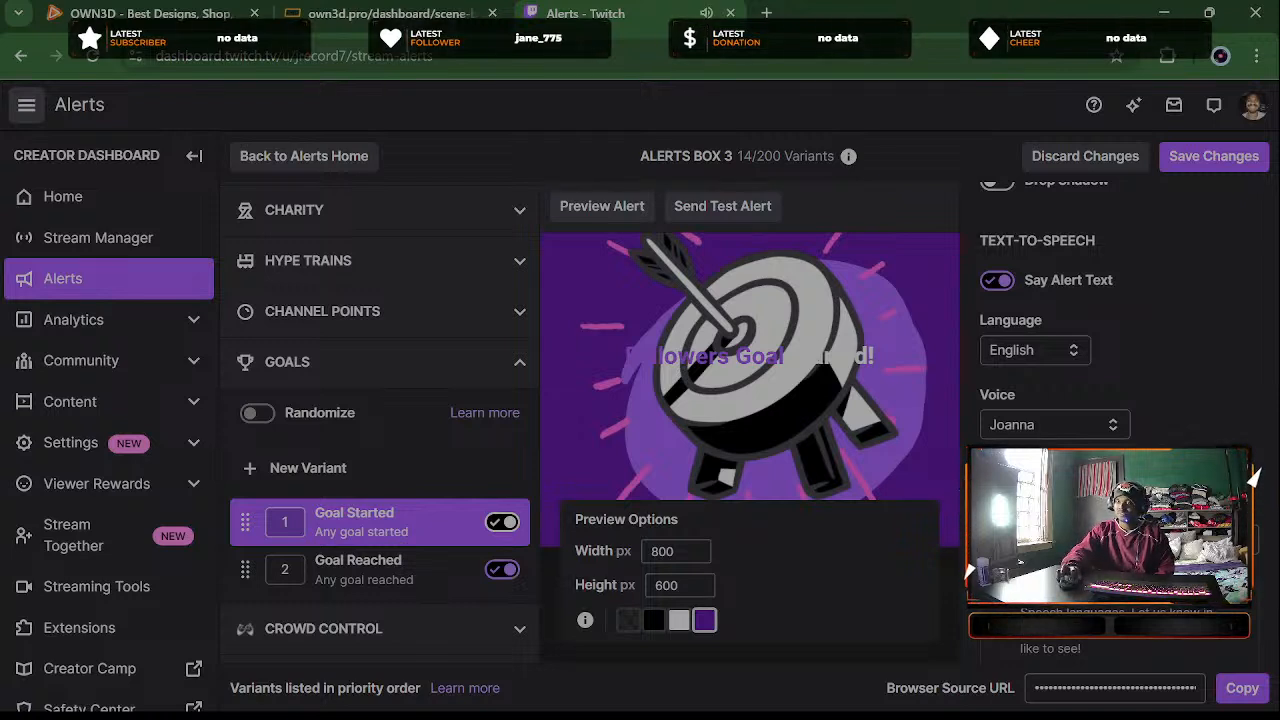
pyautogui.scroll(-2, 1111, 286)
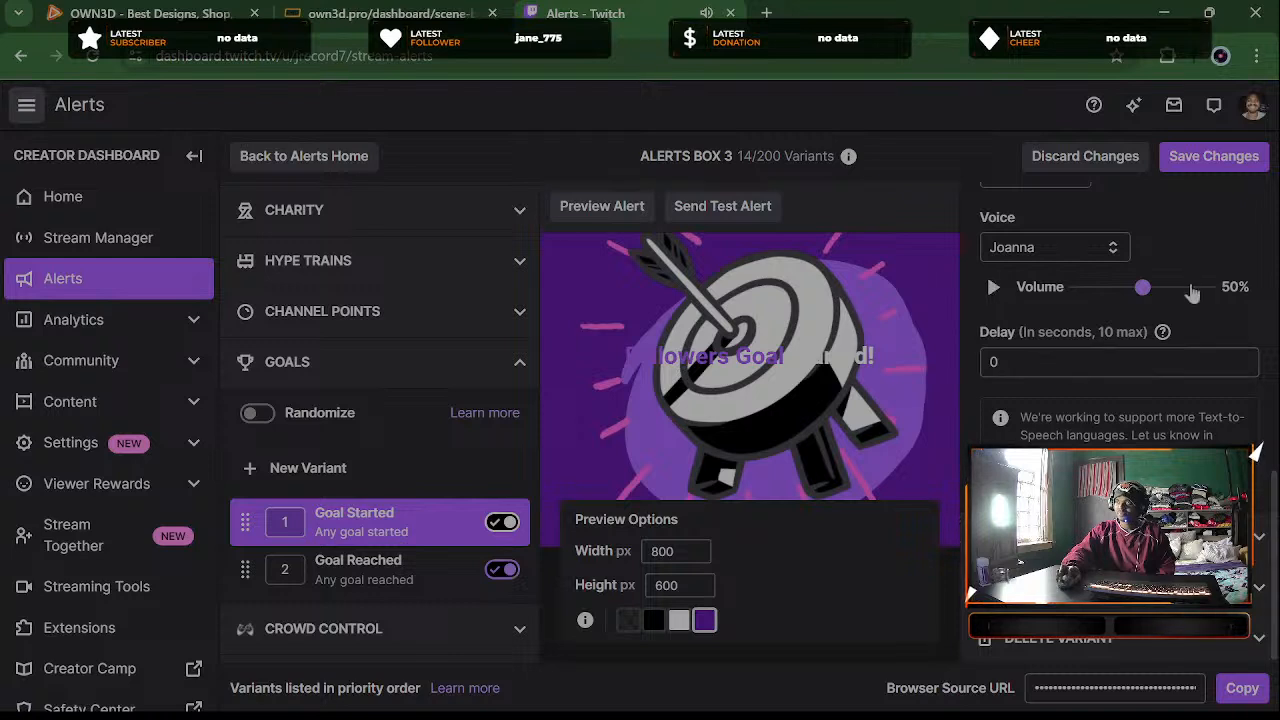
pyautogui.scroll(4, 1205, 327)
pyautogui.scroll(5, 1205, 327)
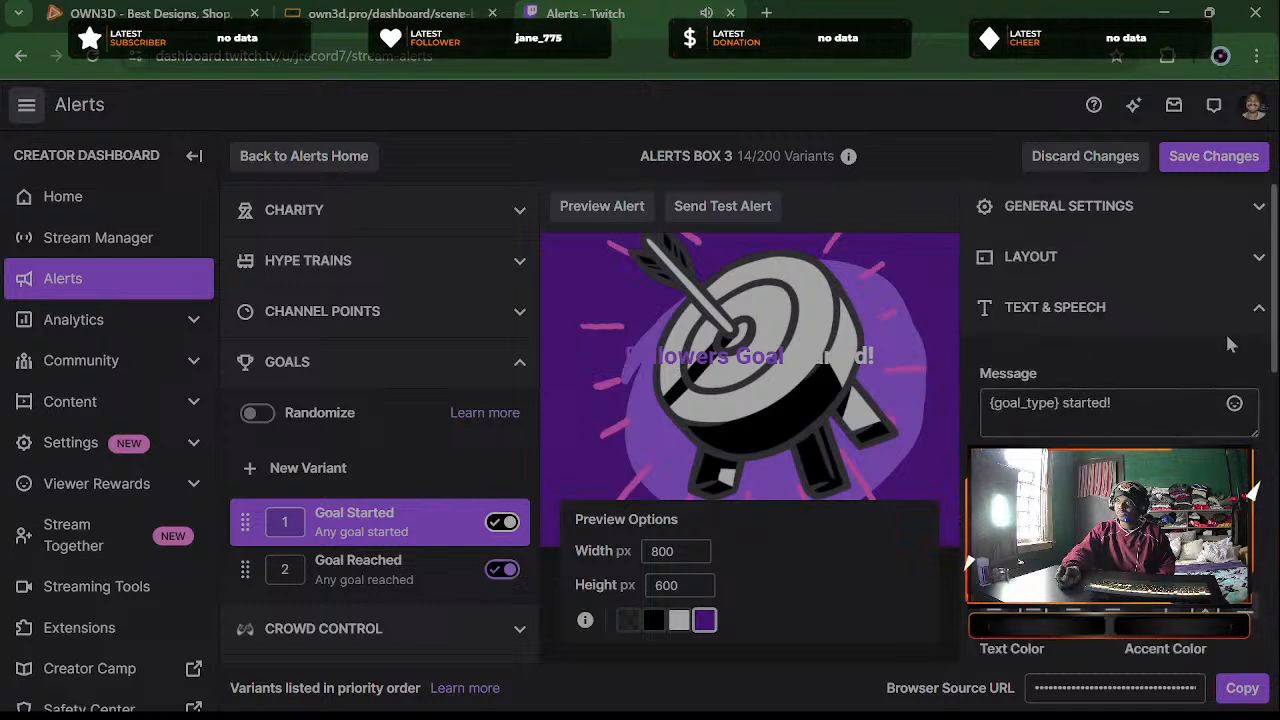
pyautogui.click(1250, 312)
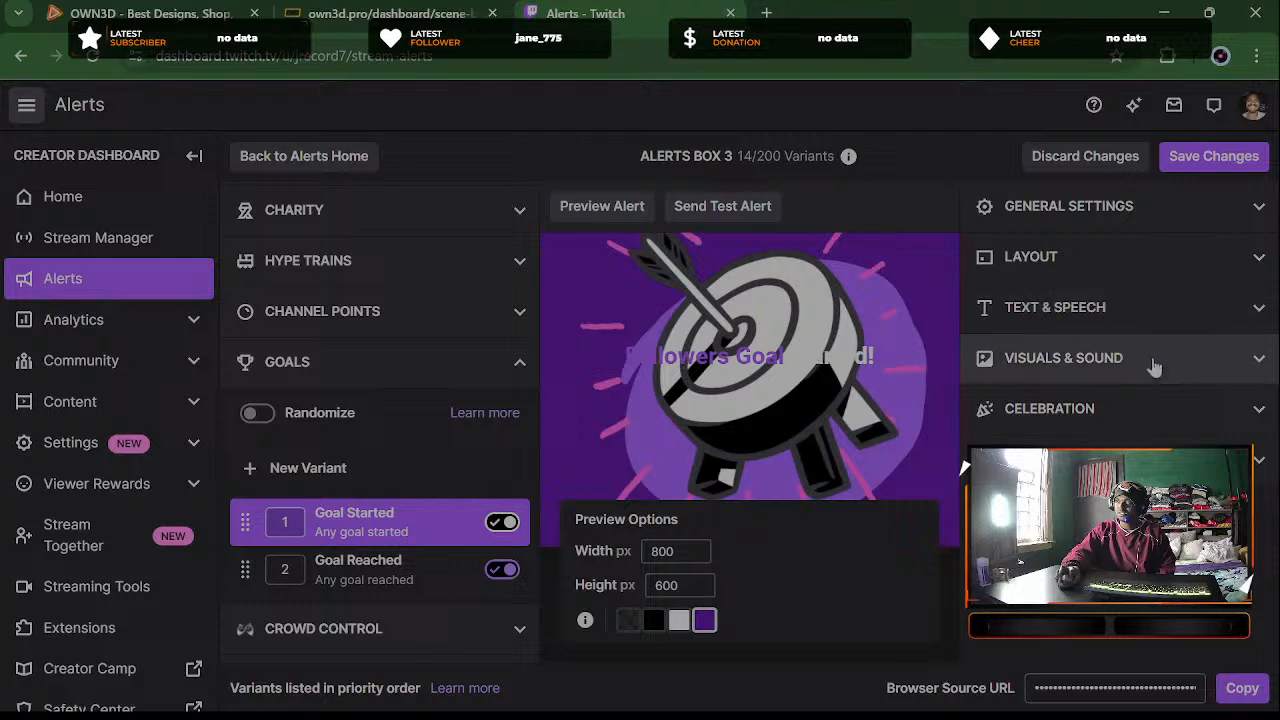
# Review the Goal Started alert's image and sound settings
pyautogui.click(1138, 373)
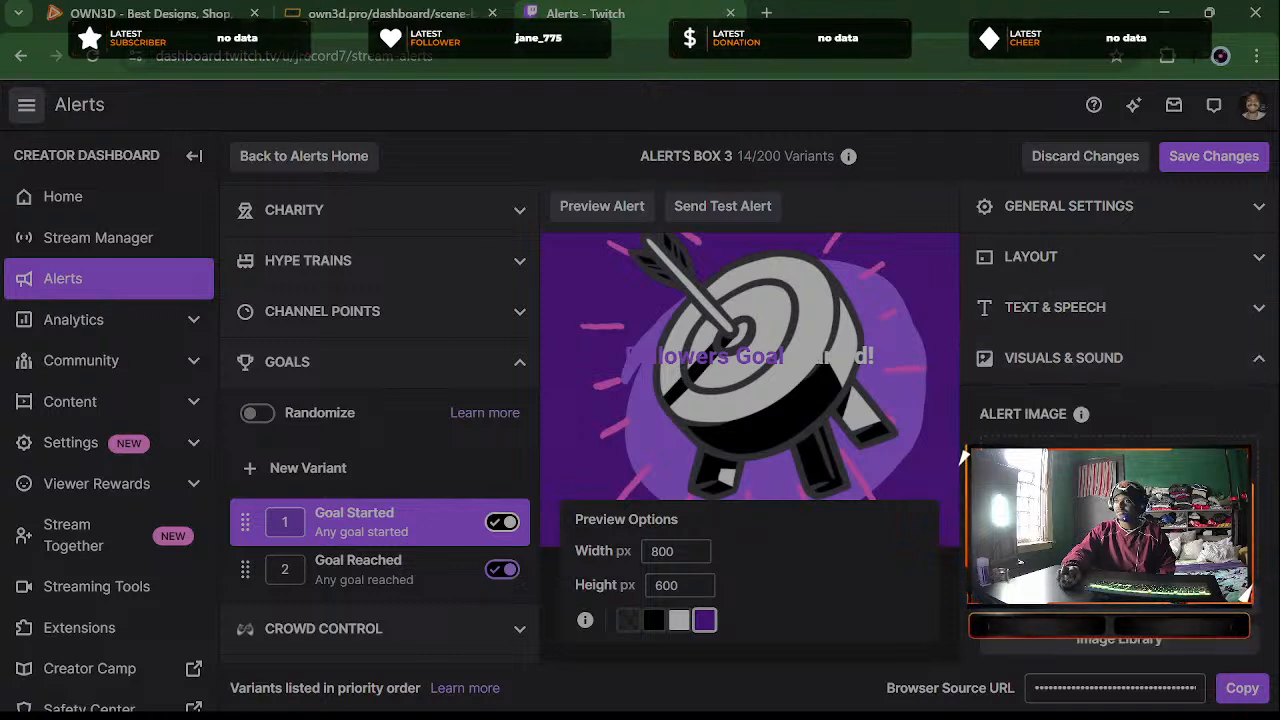
pyautogui.scroll(-7, 962, 456)
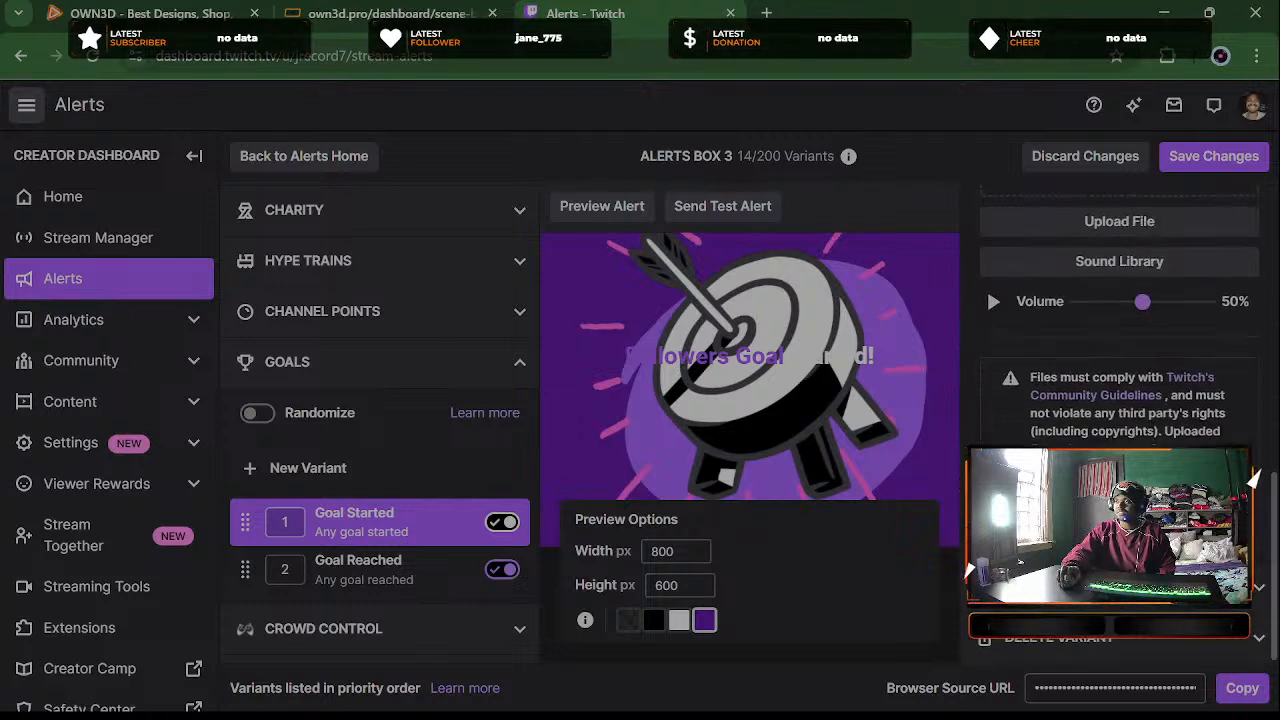
pyautogui.scroll(8, 1254, 455)
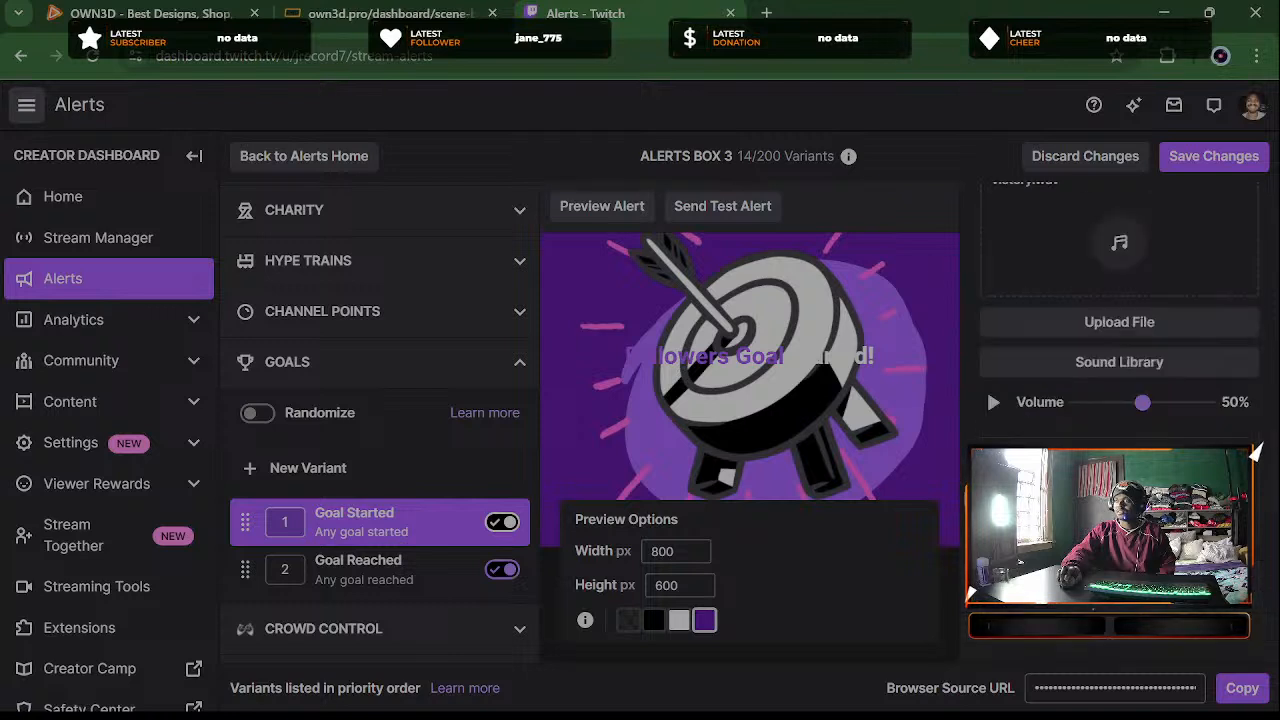
pyautogui.scroll(1, 1254, 455)
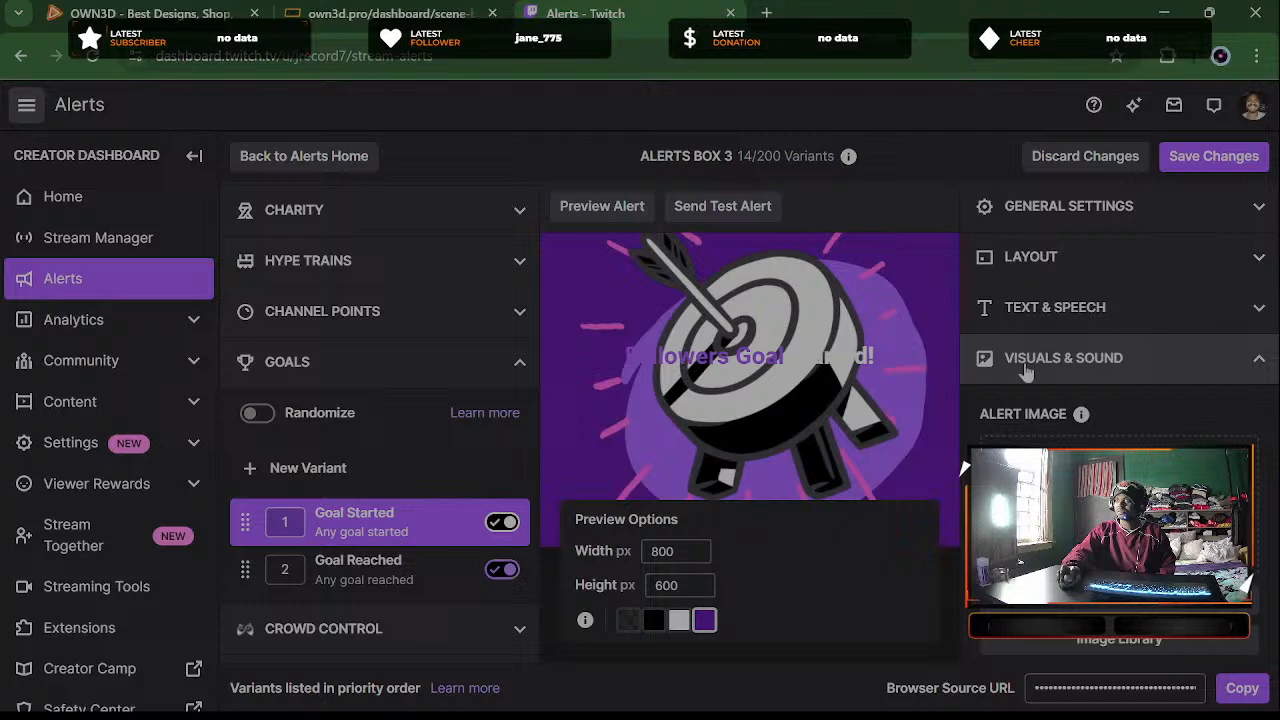
pyautogui.scroll(-1, 1266, 470)
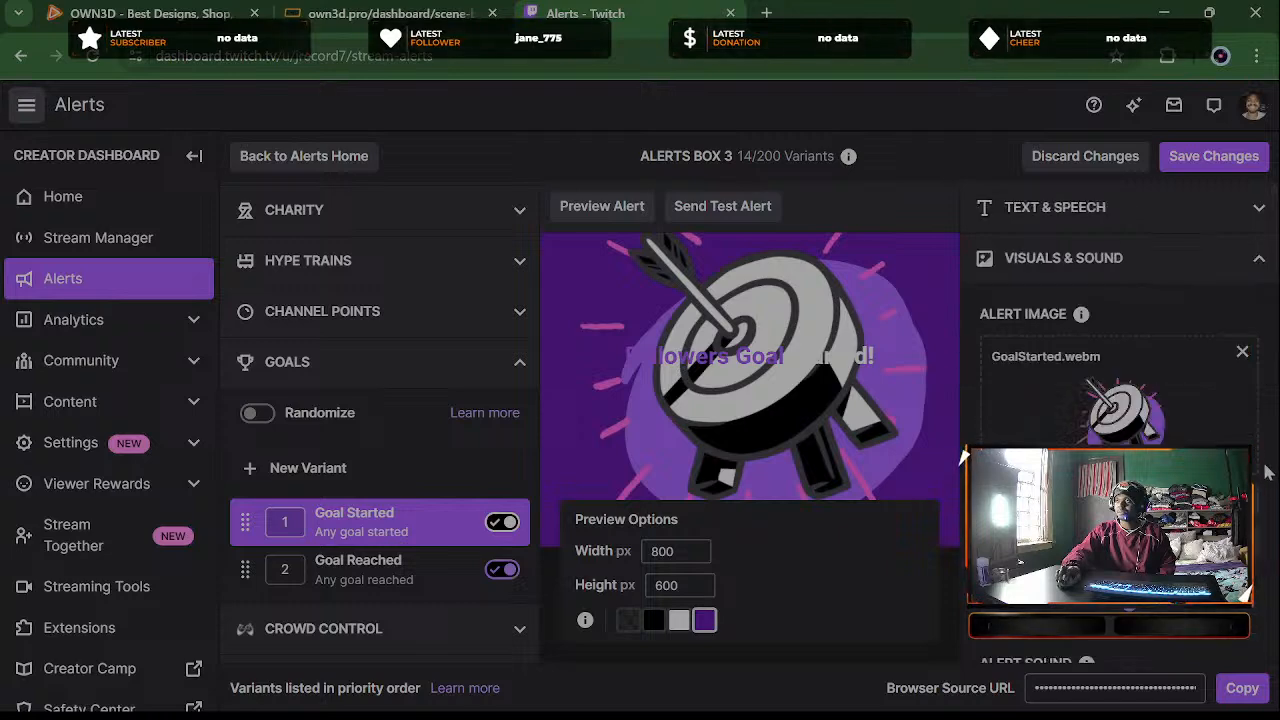
# Browse the first five pages of the Asset Library for the Goal Started alert's image, then close it without choosing one
pyautogui.scroll(-2, 1266, 470)
pyautogui.click(1000, 437)
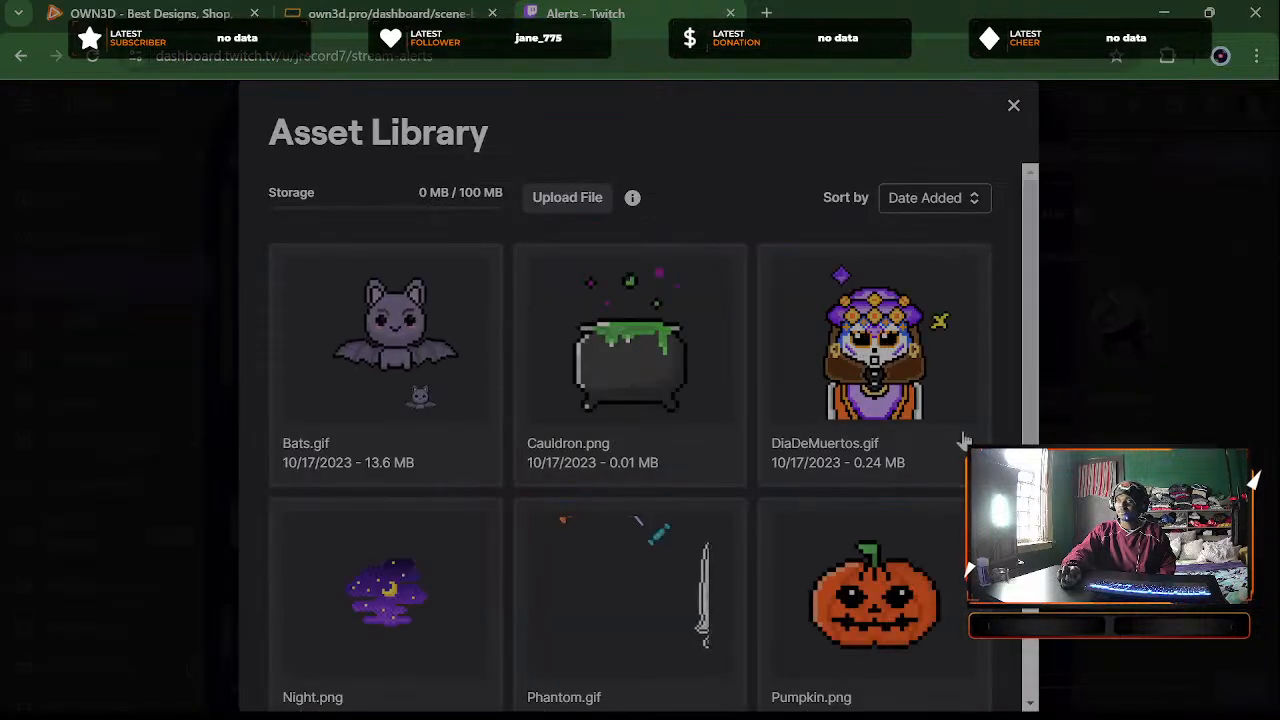
pyautogui.scroll(-1, 1000, 334)
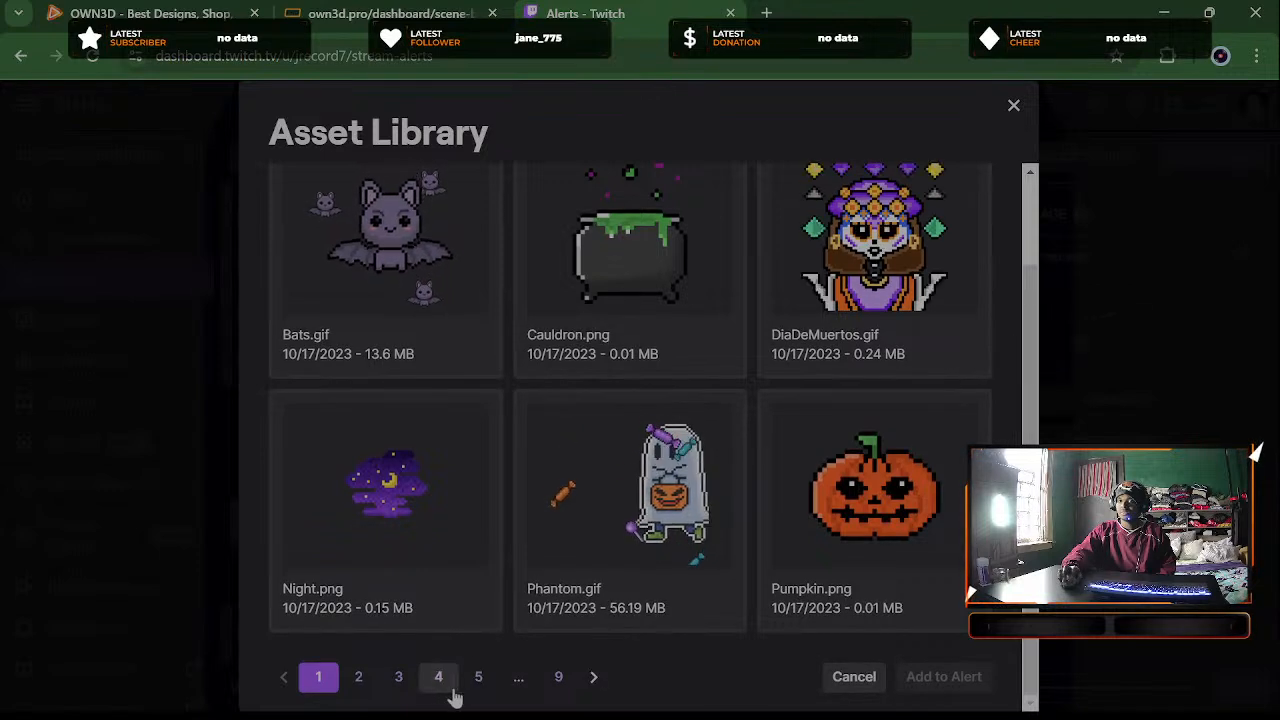
pyautogui.click(358, 677)
pyautogui.click(398, 677)
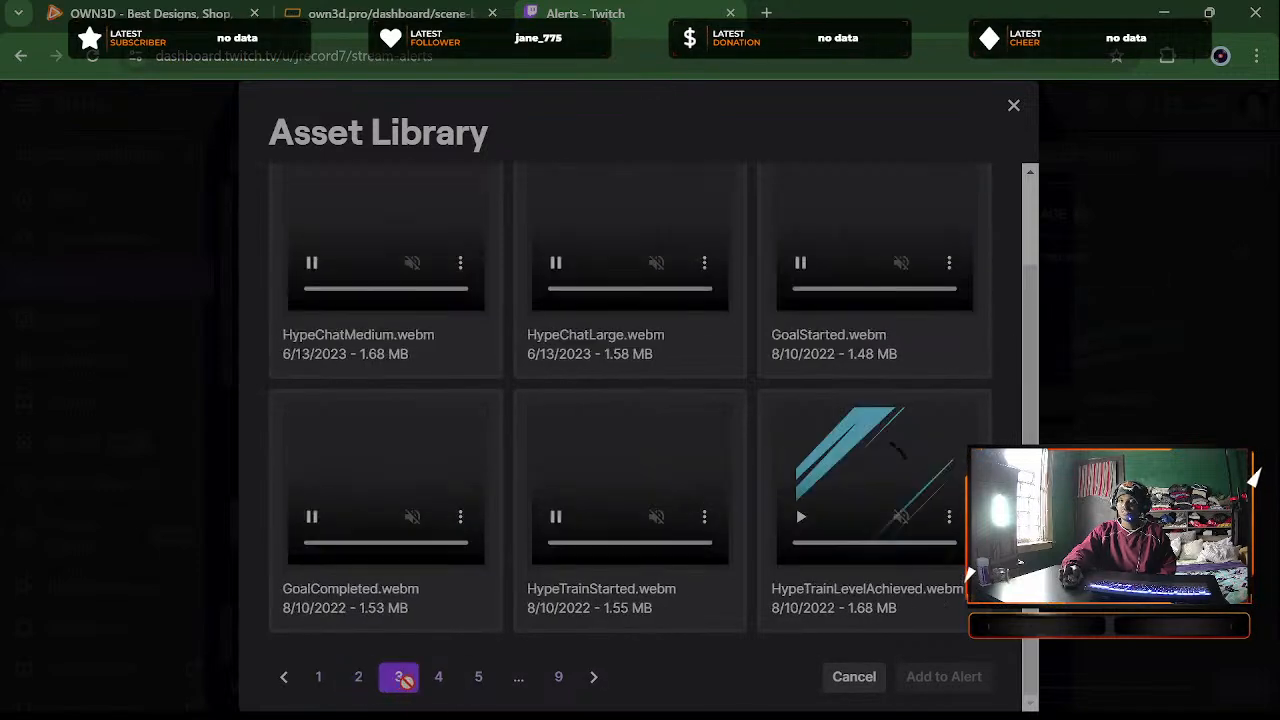
pyautogui.click(438, 677)
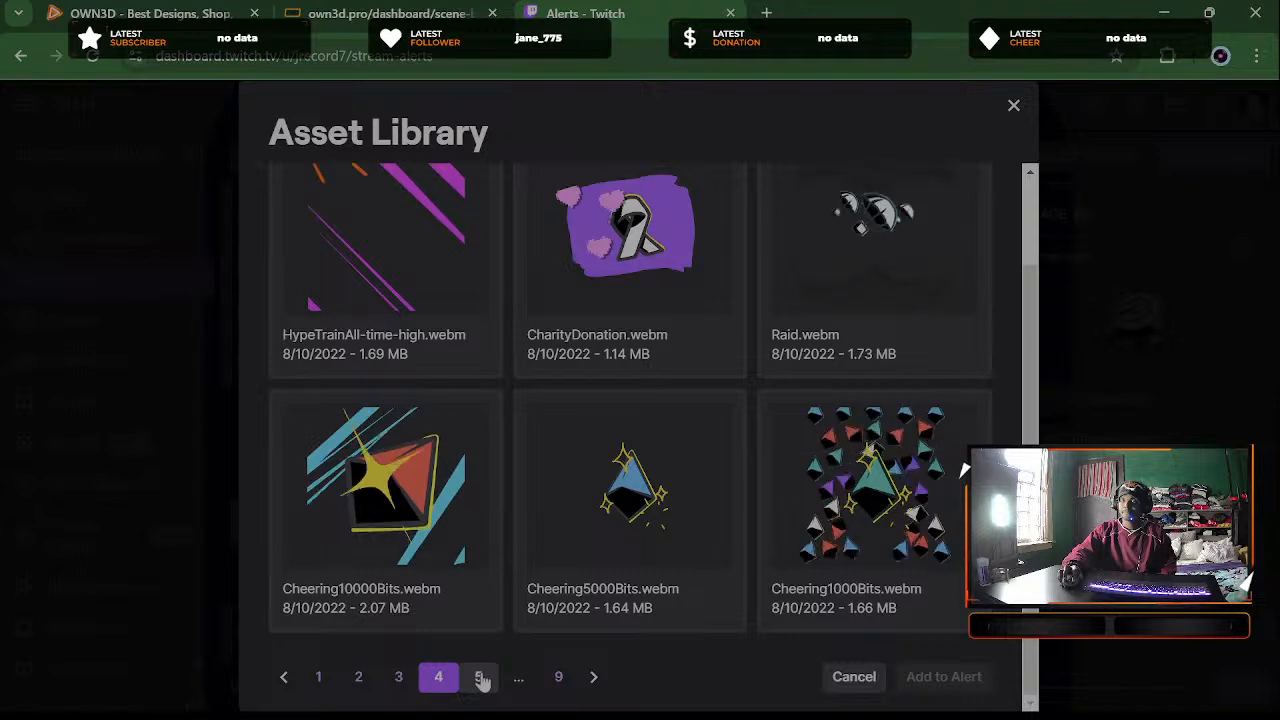
pyautogui.click(479, 677)
pyautogui.scroll(1, 686, 686)
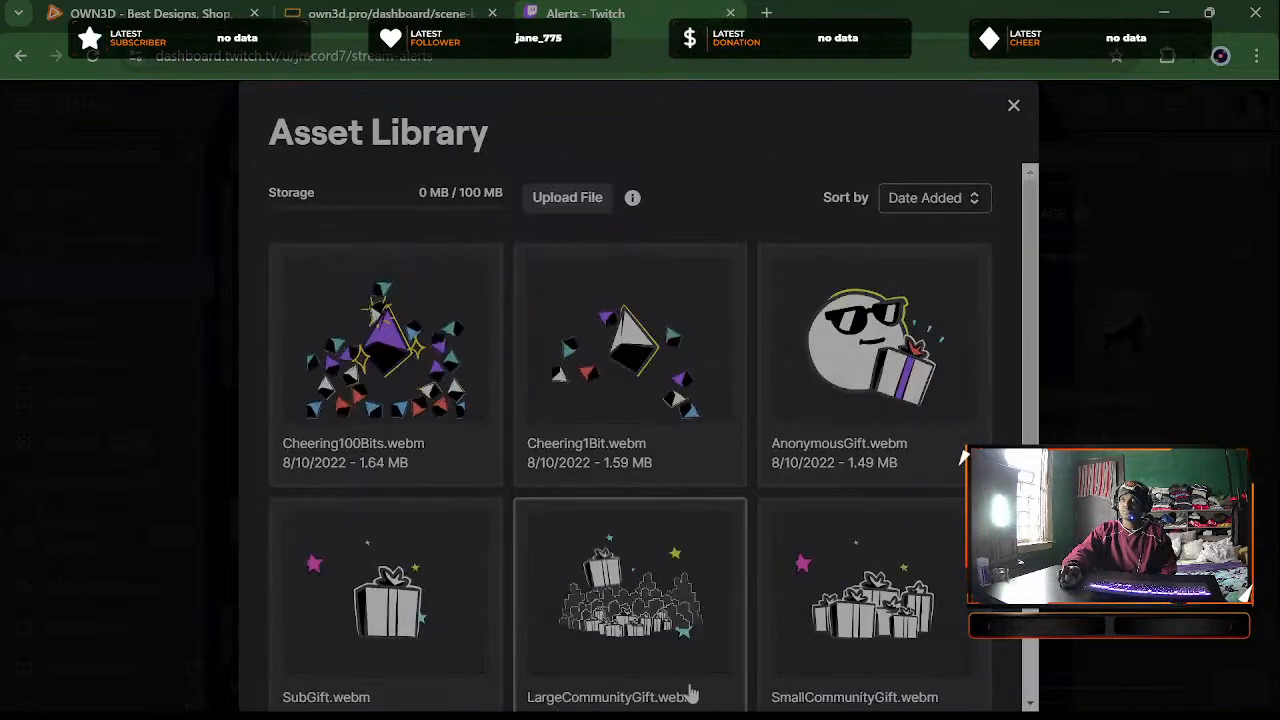
pyautogui.scroll(-1, 688, 691)
pyautogui.scroll(1, 740, 670)
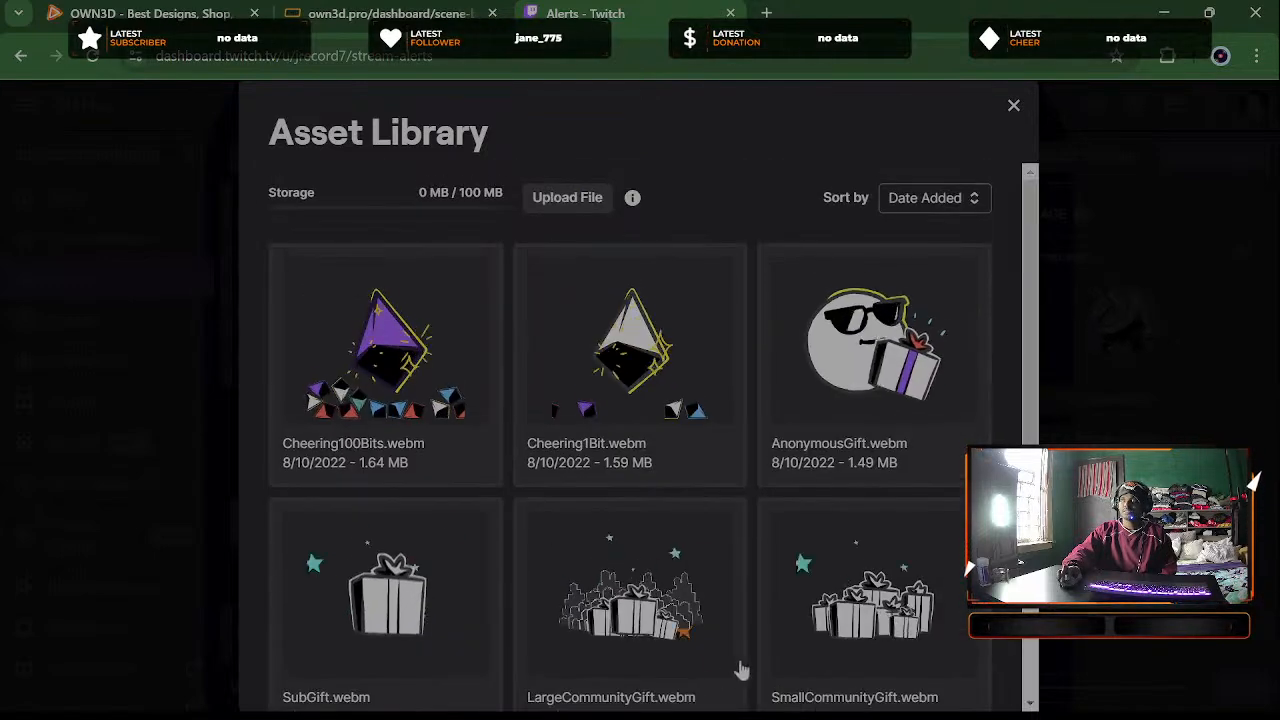
pyautogui.click(1014, 108)
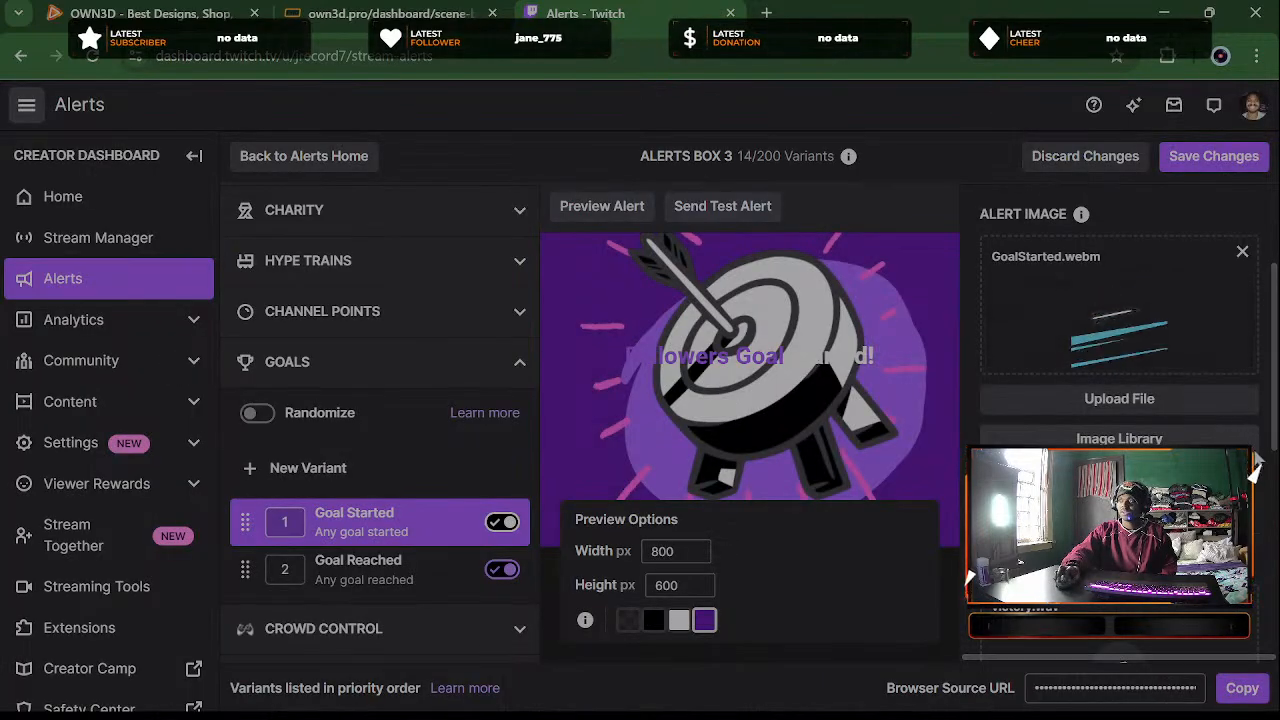
# Check the Goal Started alert's sound file and volume settings, then collapse the Visuals & Sound section
pyautogui.scroll(-8, 1258, 470)
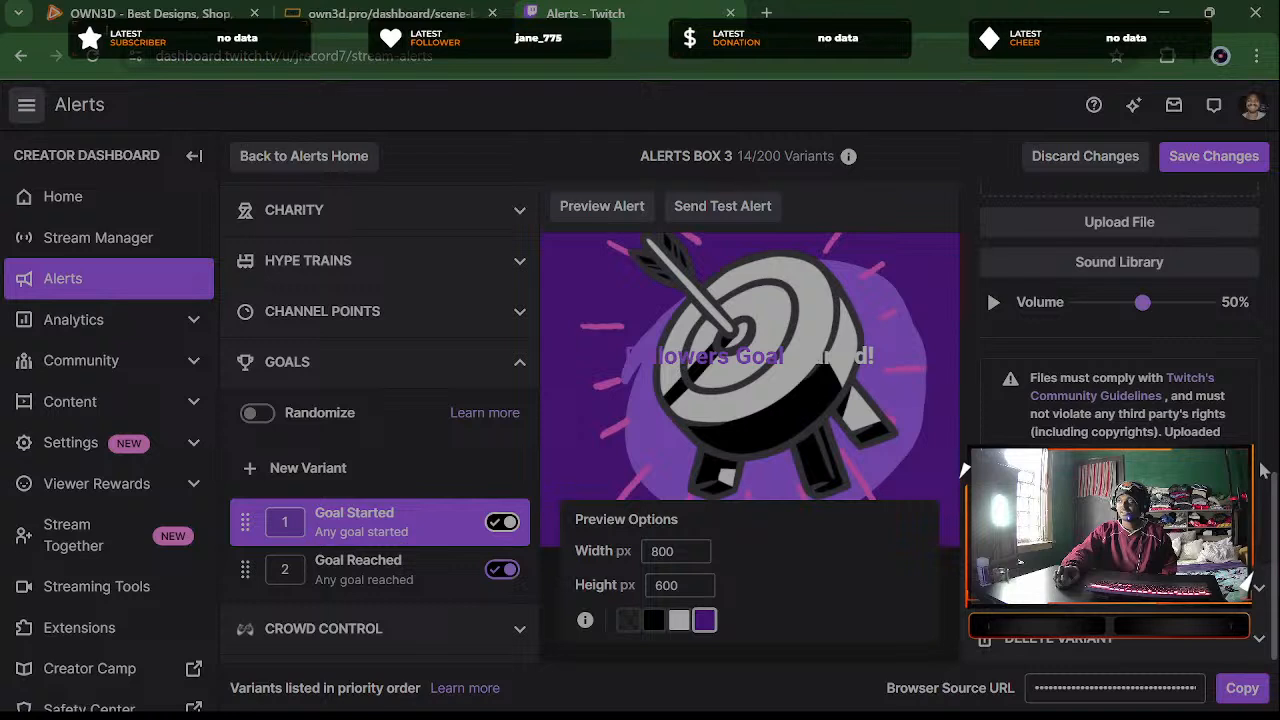
pyautogui.scroll(2, 1262, 470)
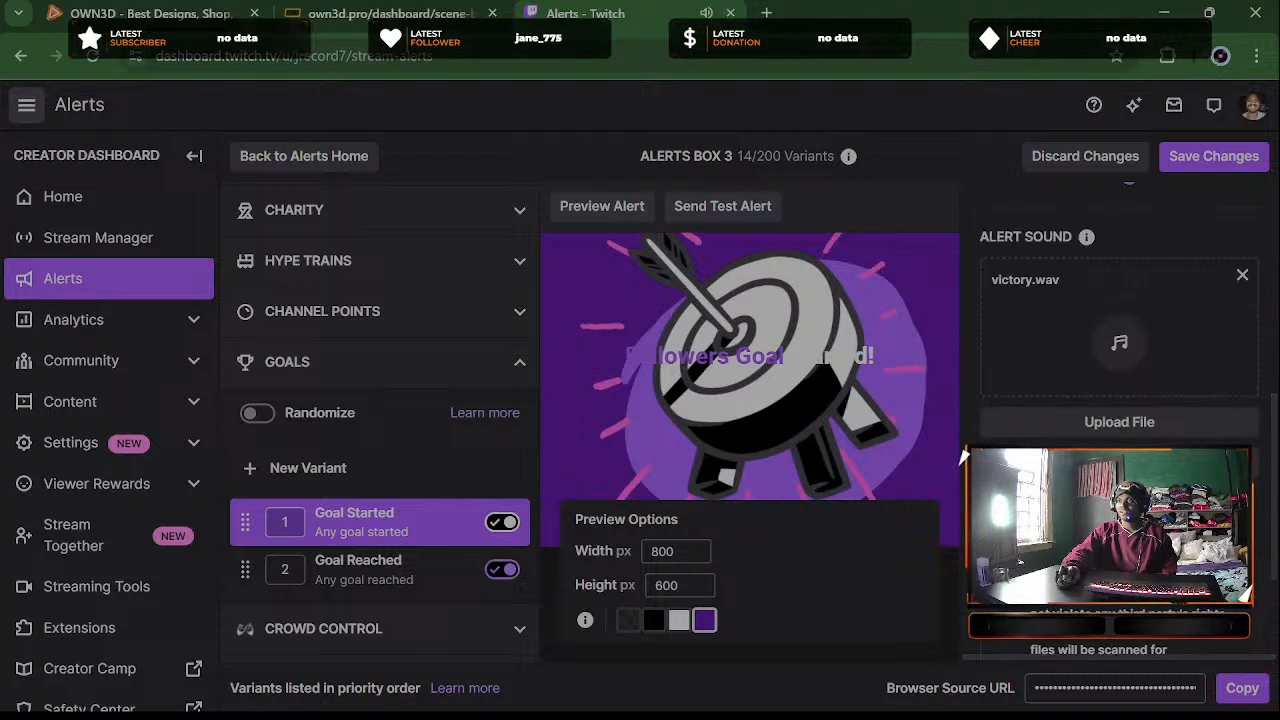
pyautogui.scroll(8, 1108, 213)
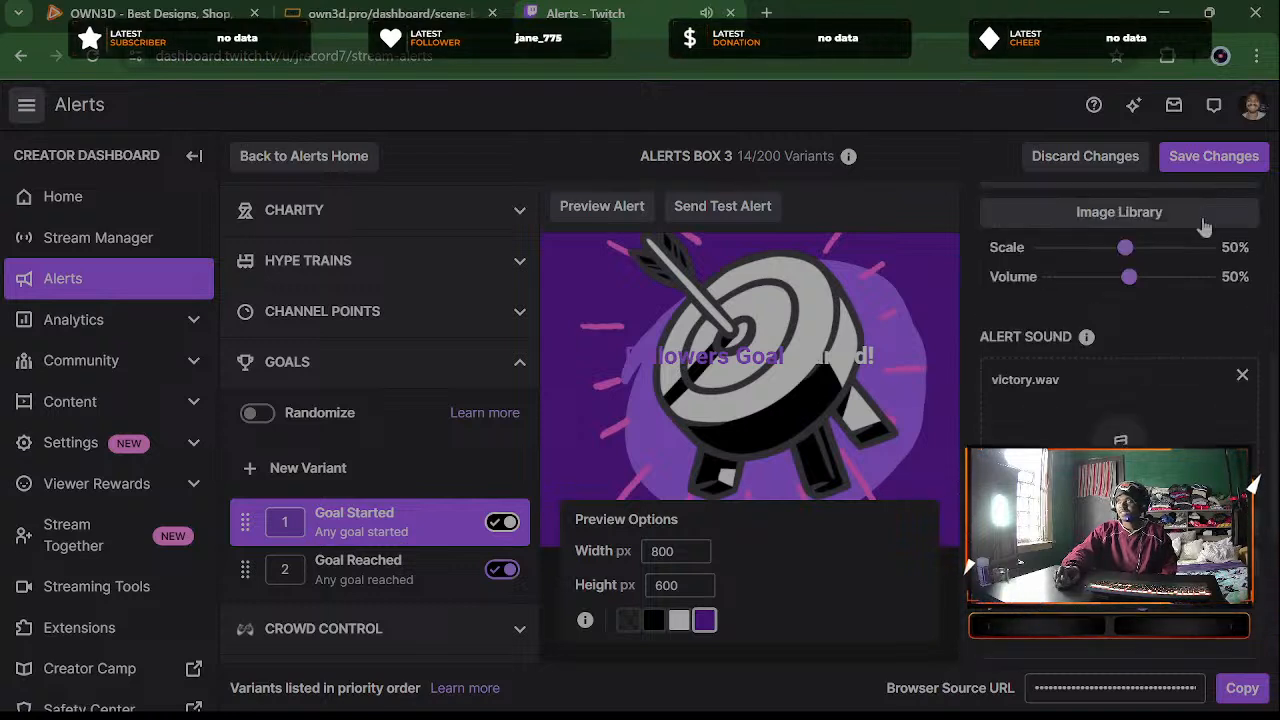
pyautogui.click(1152, 366)
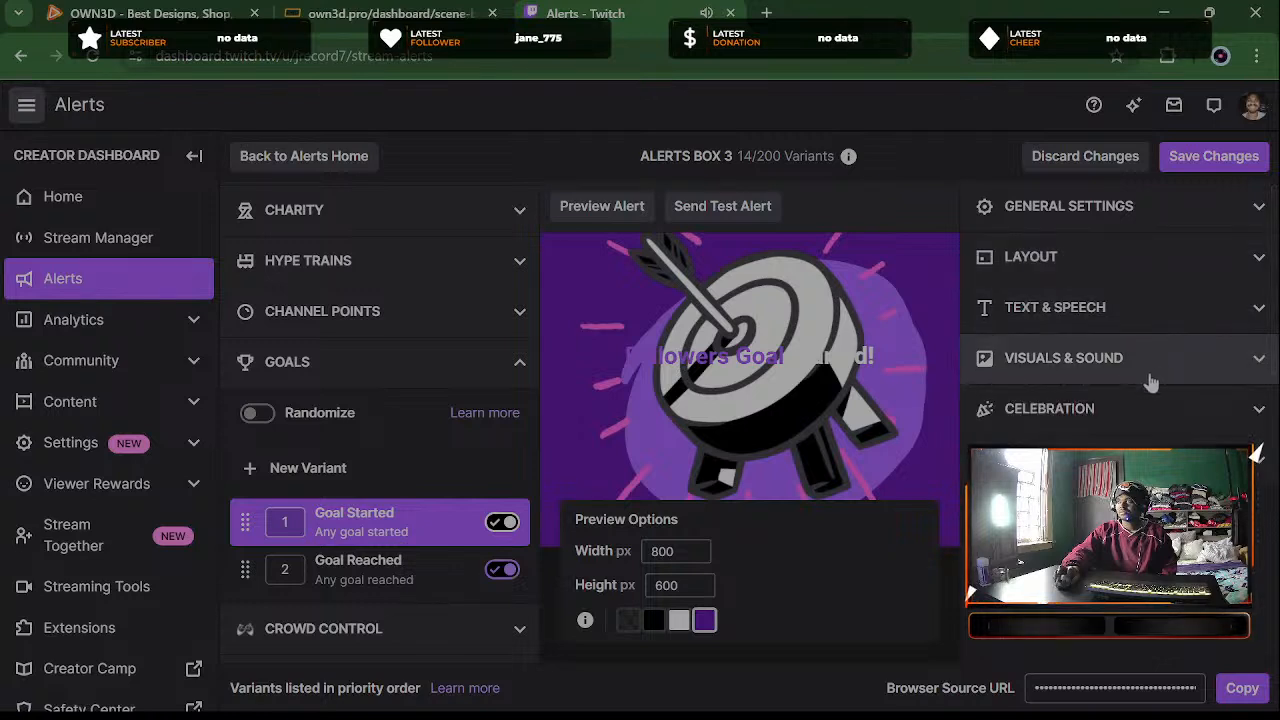
# Review the Goal Started alert's celebration effect, intensity and area options, and save the alert variant's changes
pyautogui.click(1120, 426)
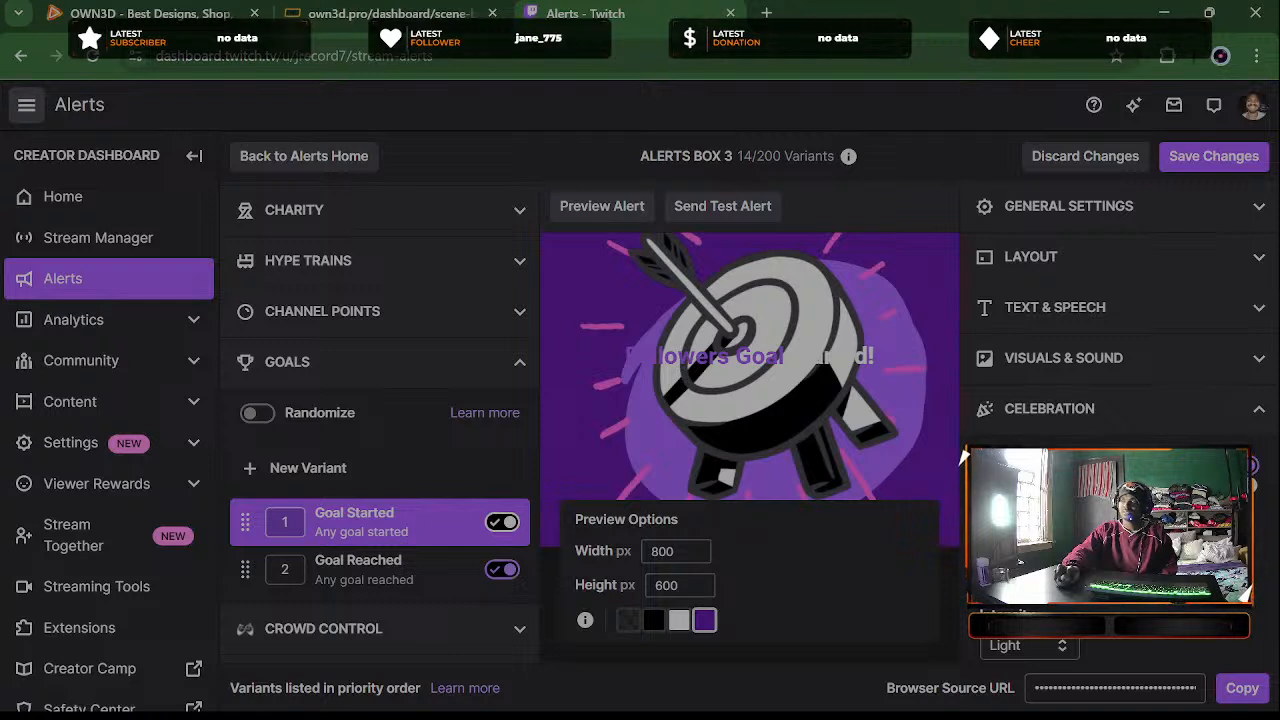
pyautogui.moveTo(1128, 503)
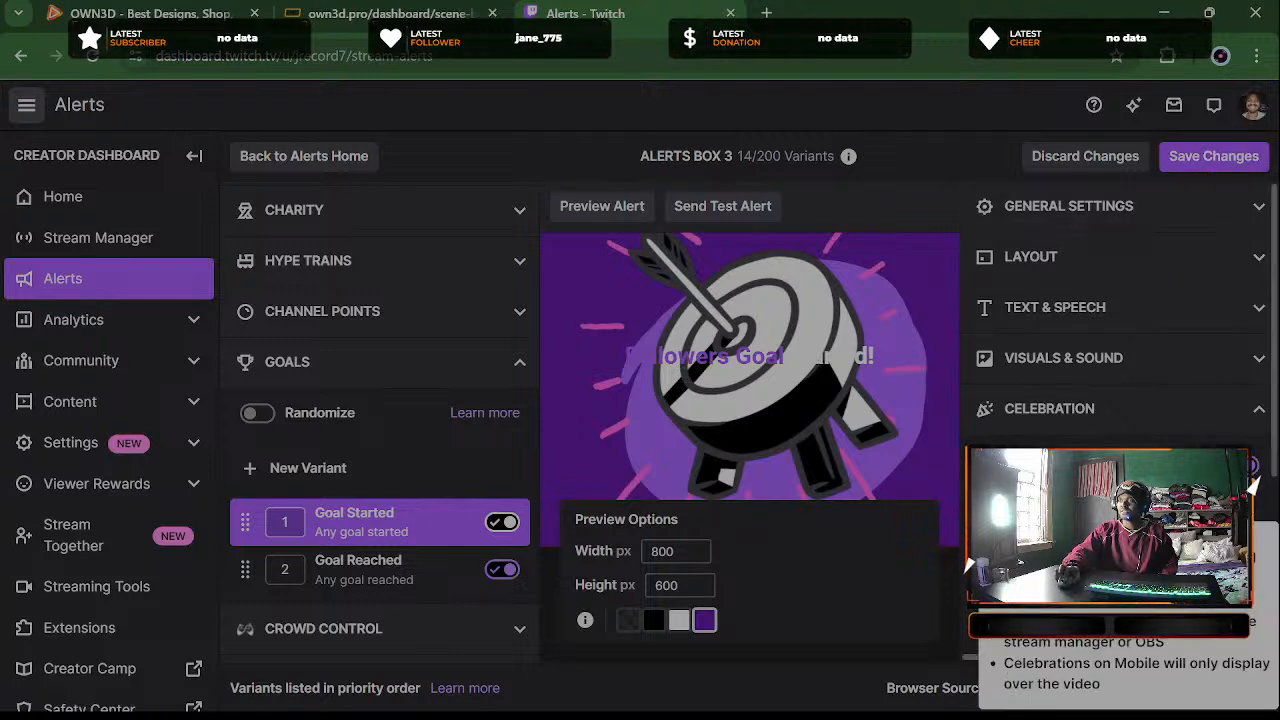
pyautogui.scroll(-3, 1120, 500)
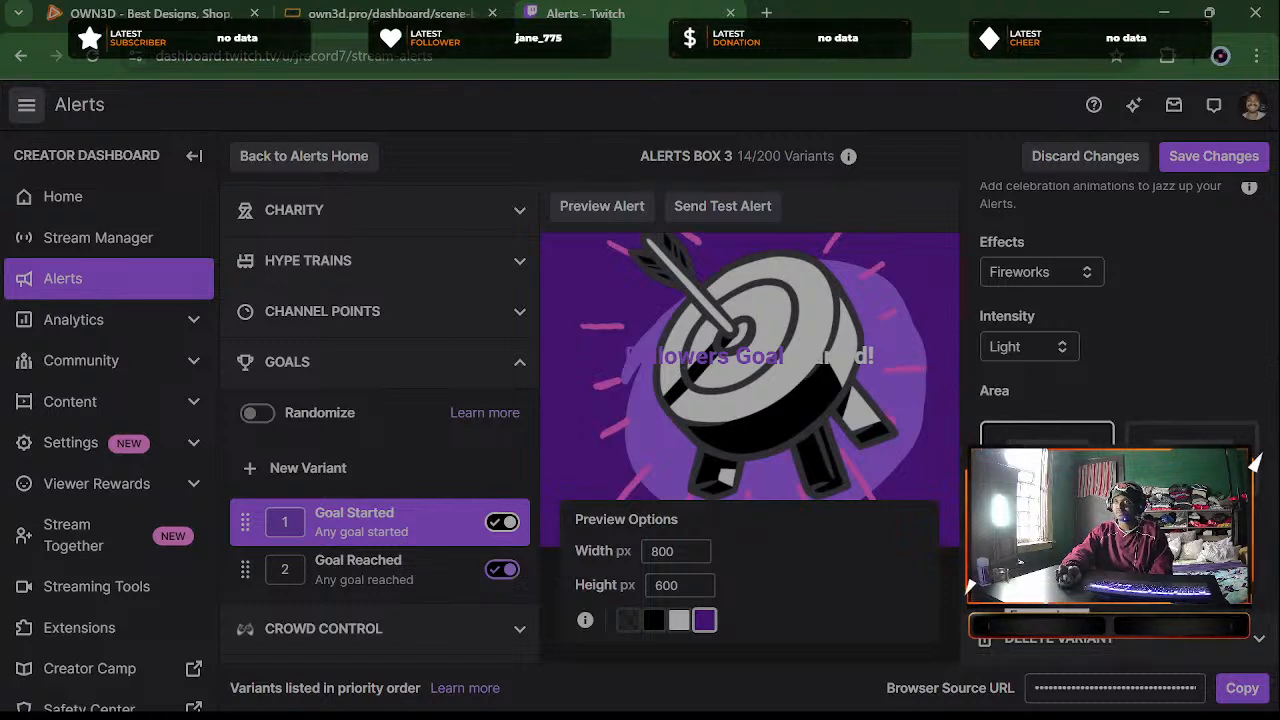
pyautogui.click(1207, 163)
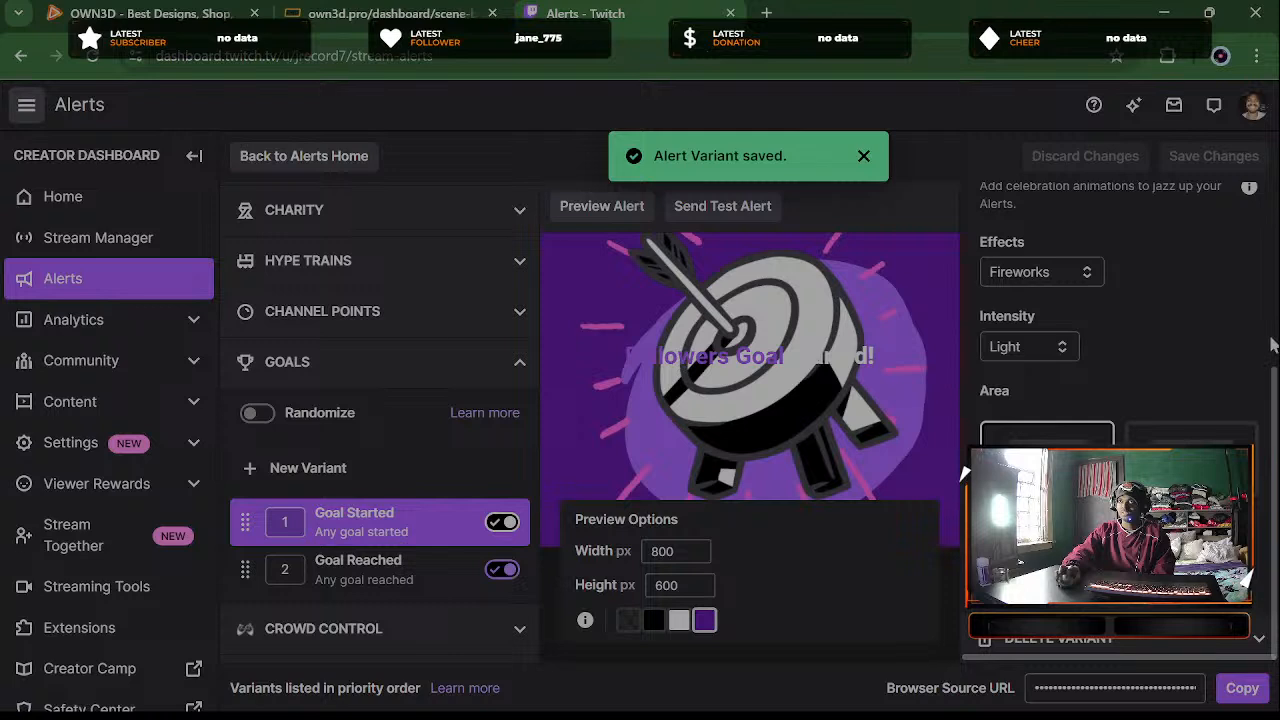
pyautogui.scroll(-1, 1230, 400)
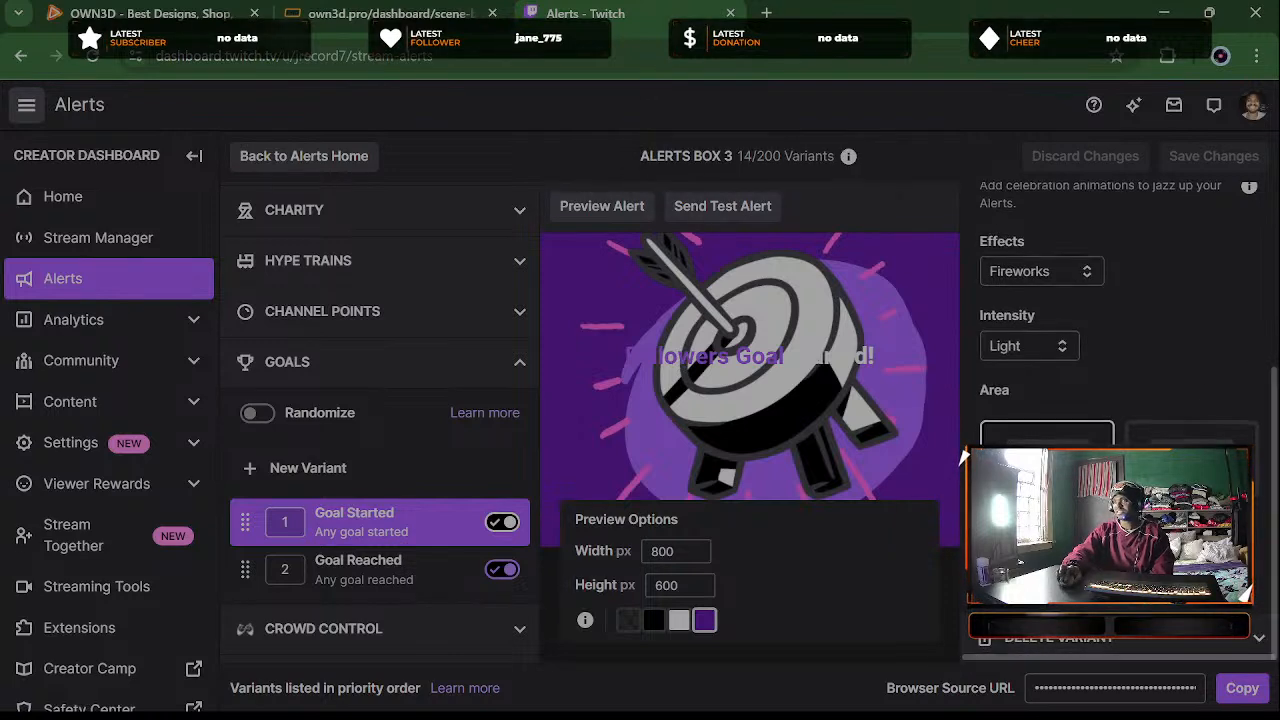
pyautogui.scroll(3, 1190, 300)
pyautogui.scroll(-2, 1200, 278)
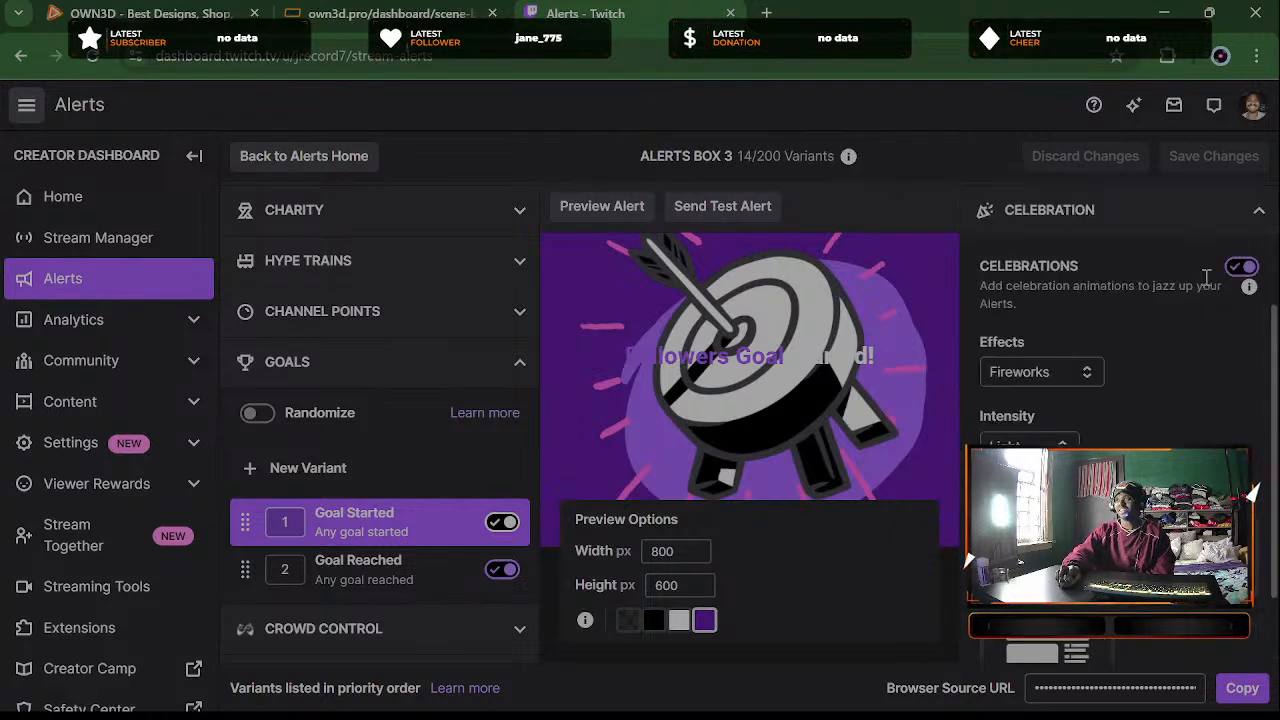
pyautogui.click(1204, 230)
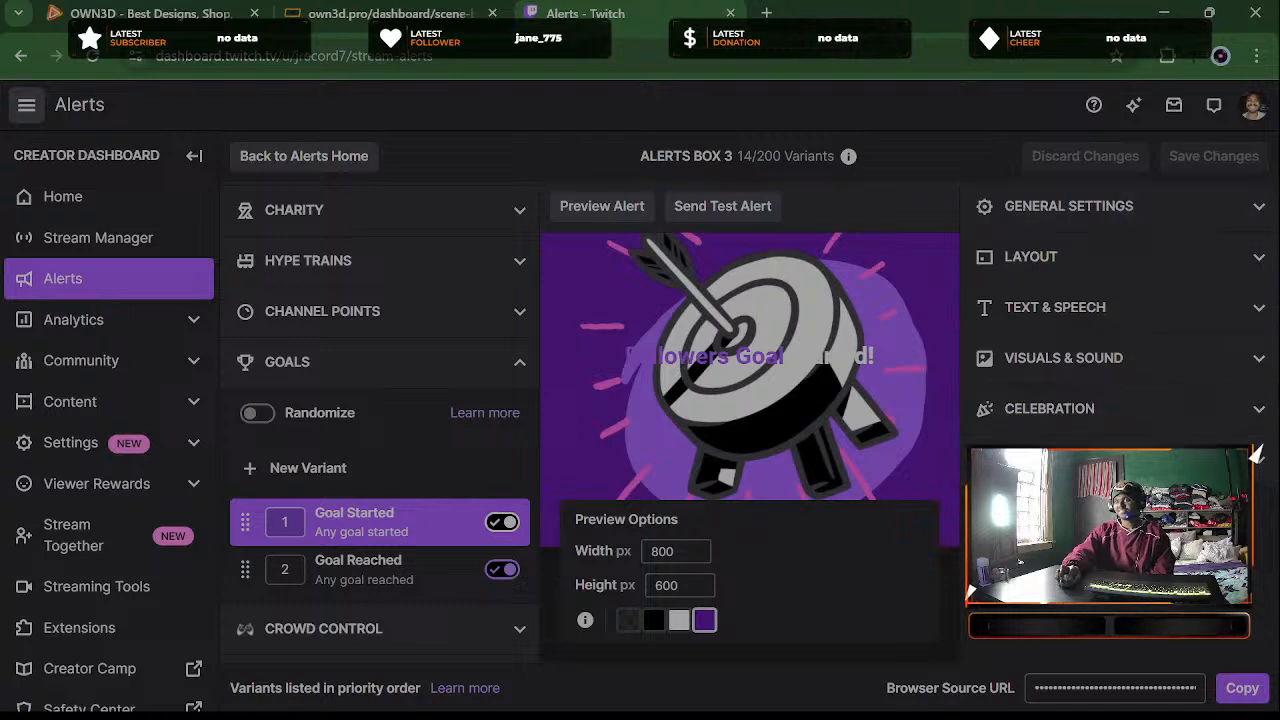
pyautogui.click(1080, 412)
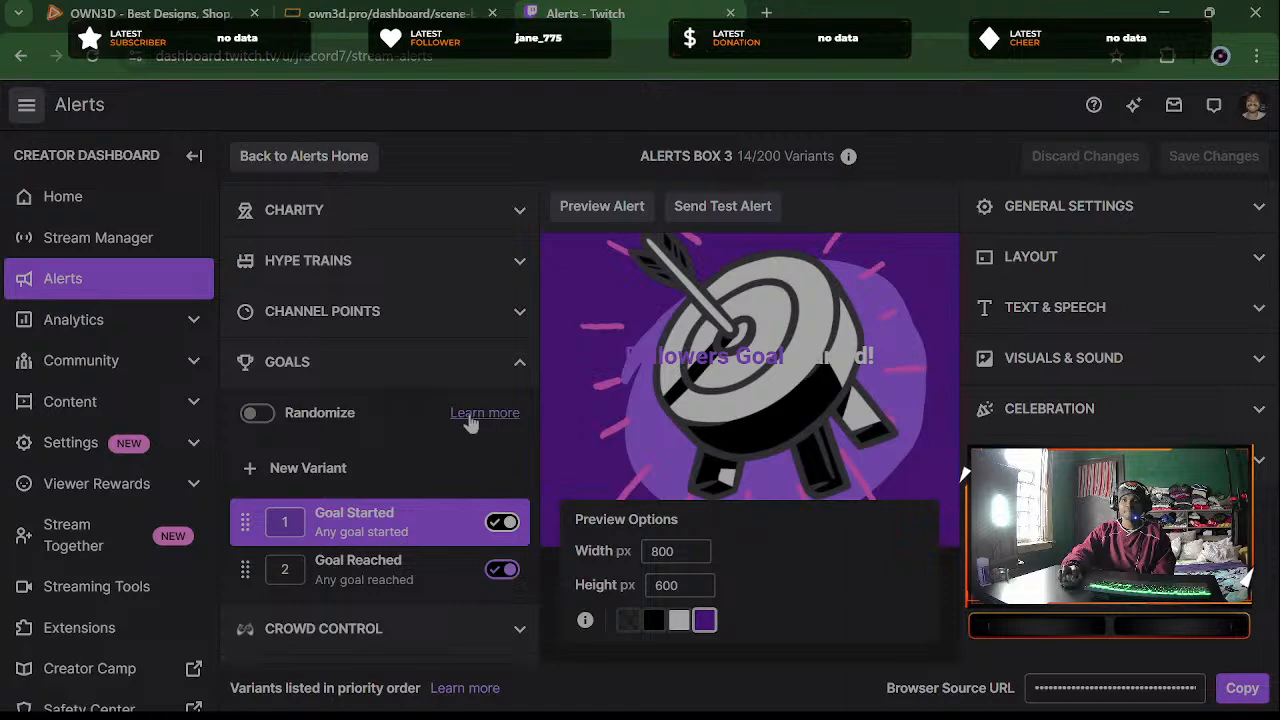
# Switch to OWN3D Pro, save the Simple - Talking Scene Talking 01 scene and leave the scene editor
pyautogui.click(333, 30)
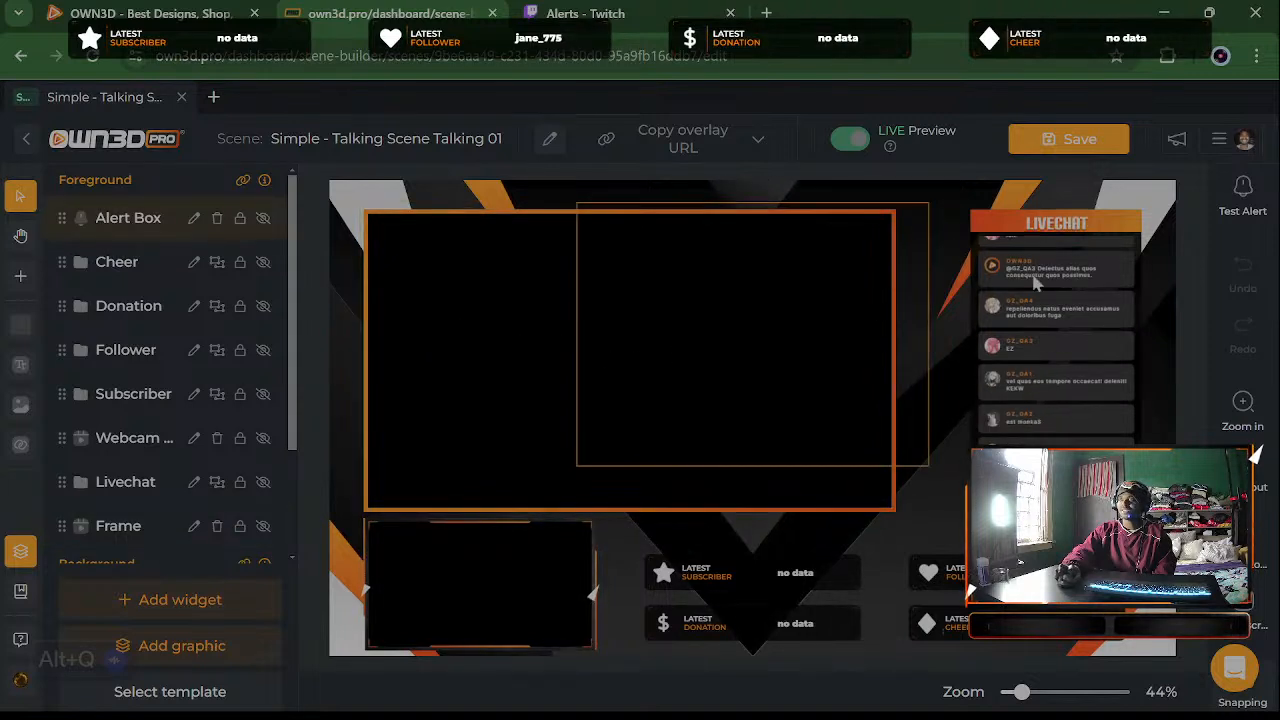
pyautogui.click(1075, 141)
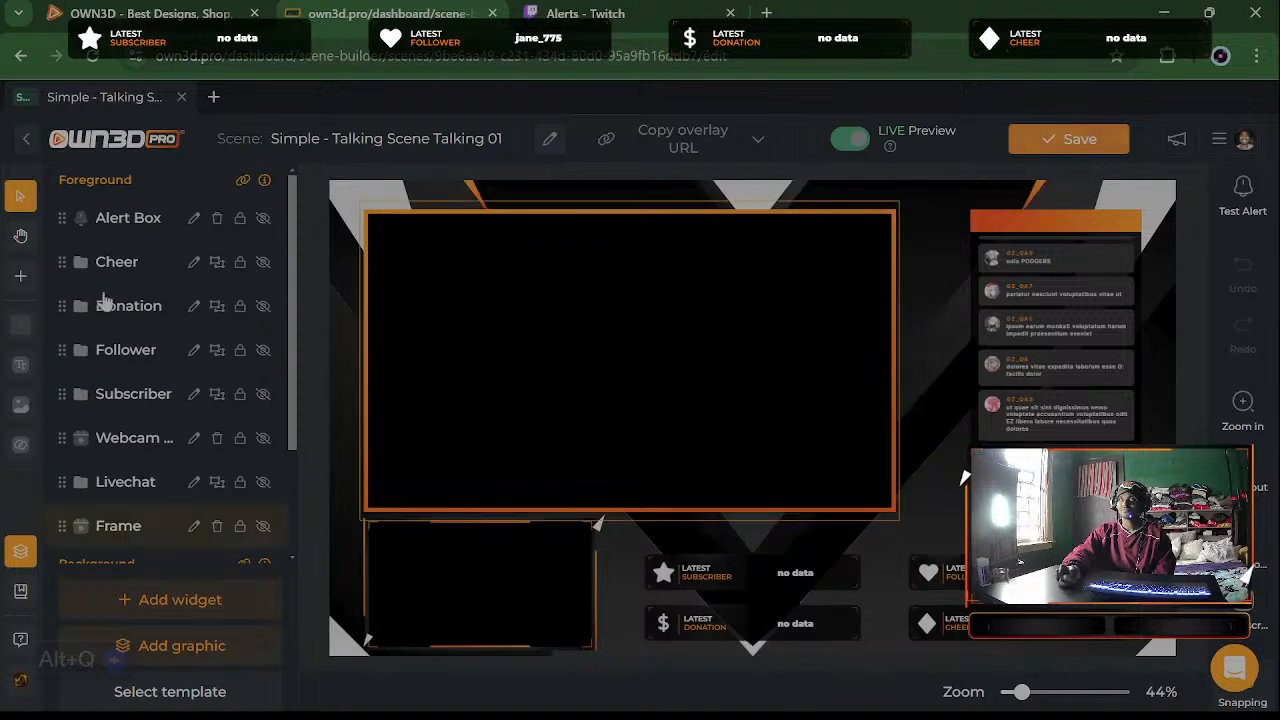
pyautogui.click(26, 138)
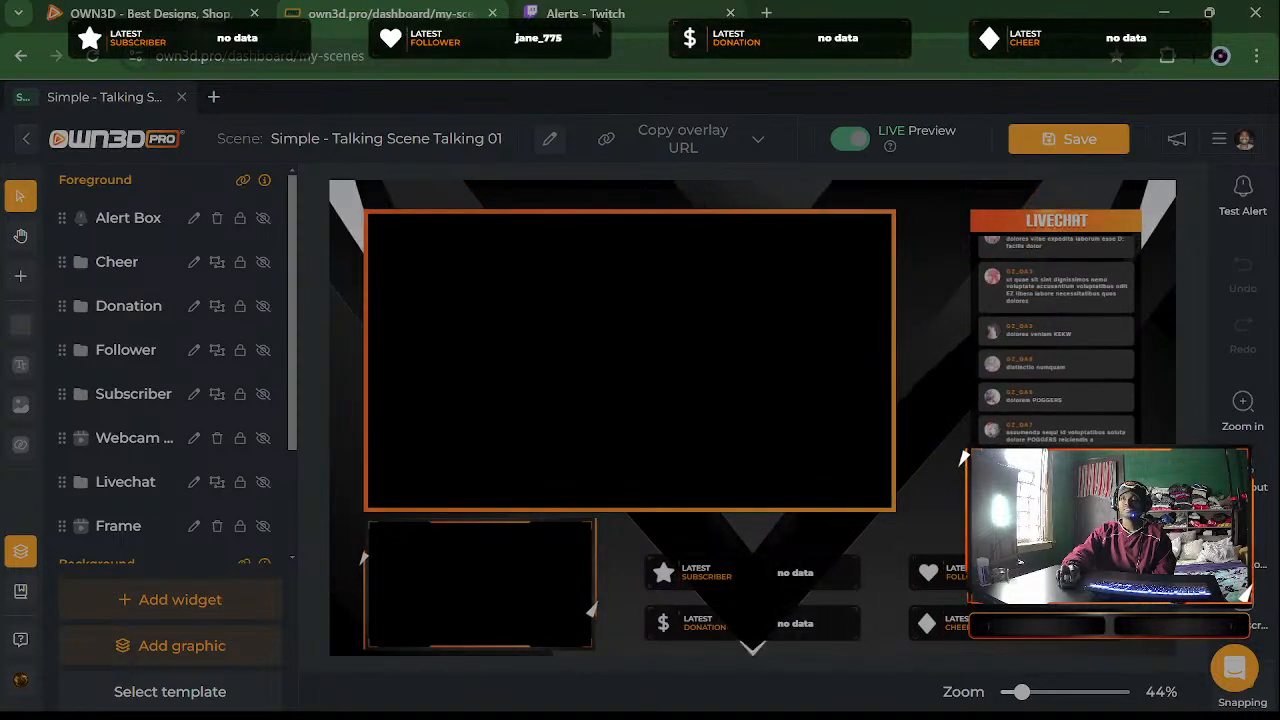
# Return to the Twitch alerts editor and add a new alert variant to the Crowd Control category
pyautogui.click(593, 22)
pyautogui.click(340, 370)
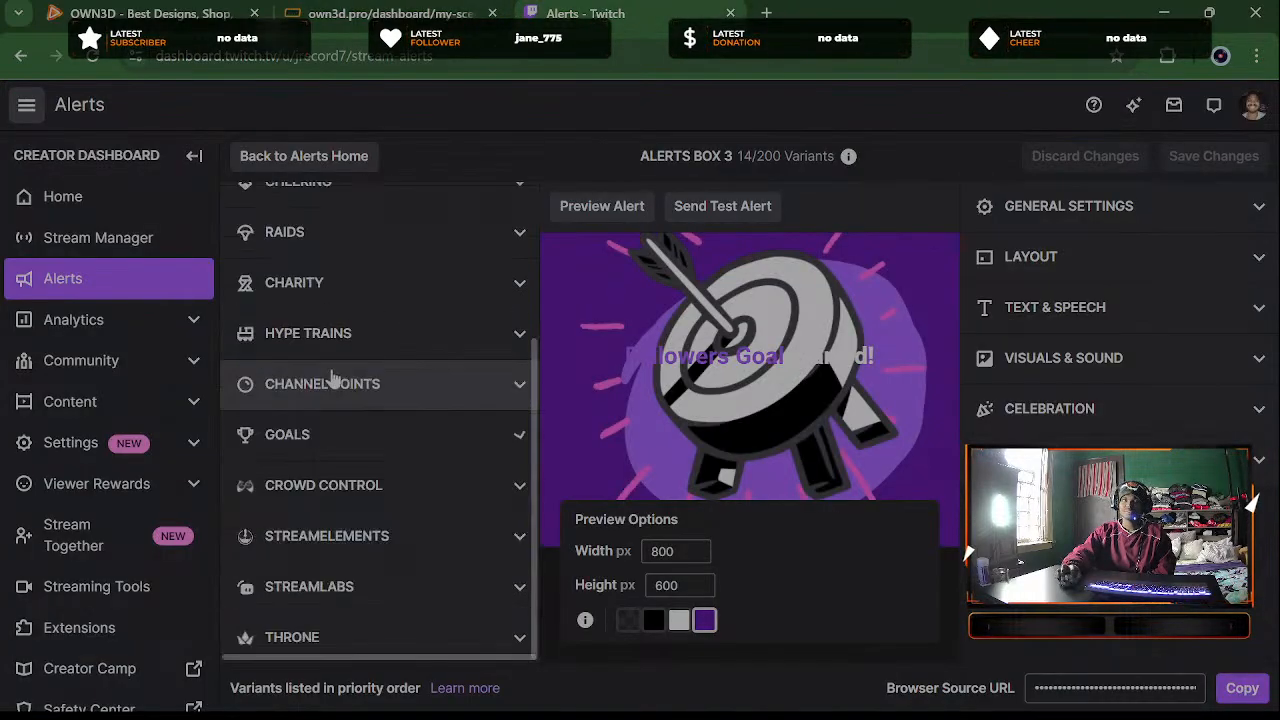
pyautogui.click(352, 484)
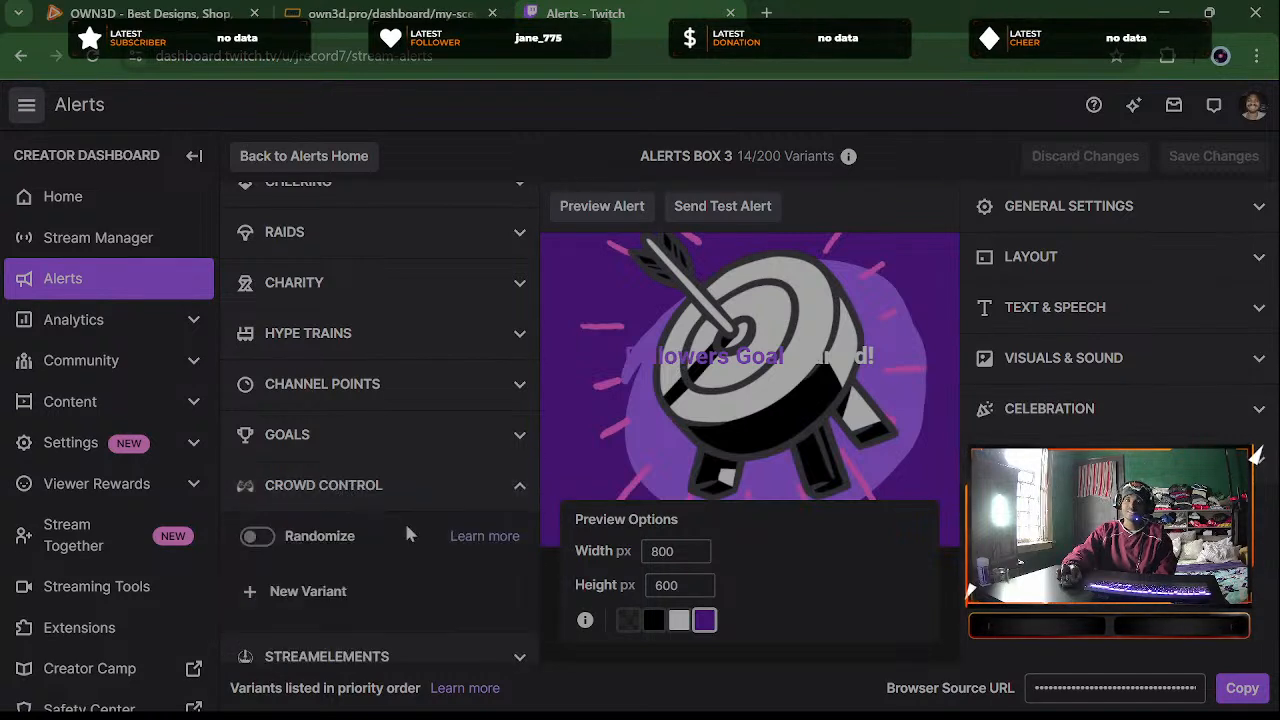
pyautogui.click(313, 597)
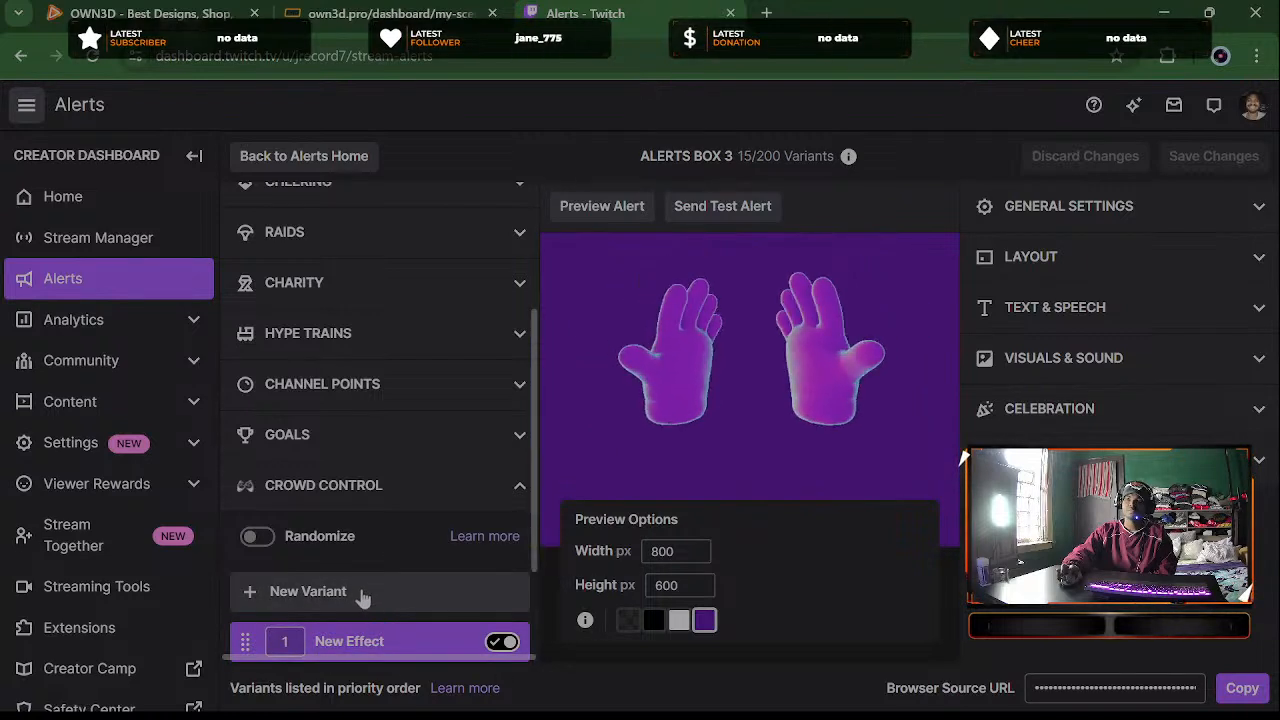
pyautogui.scroll(-1, 360, 600)
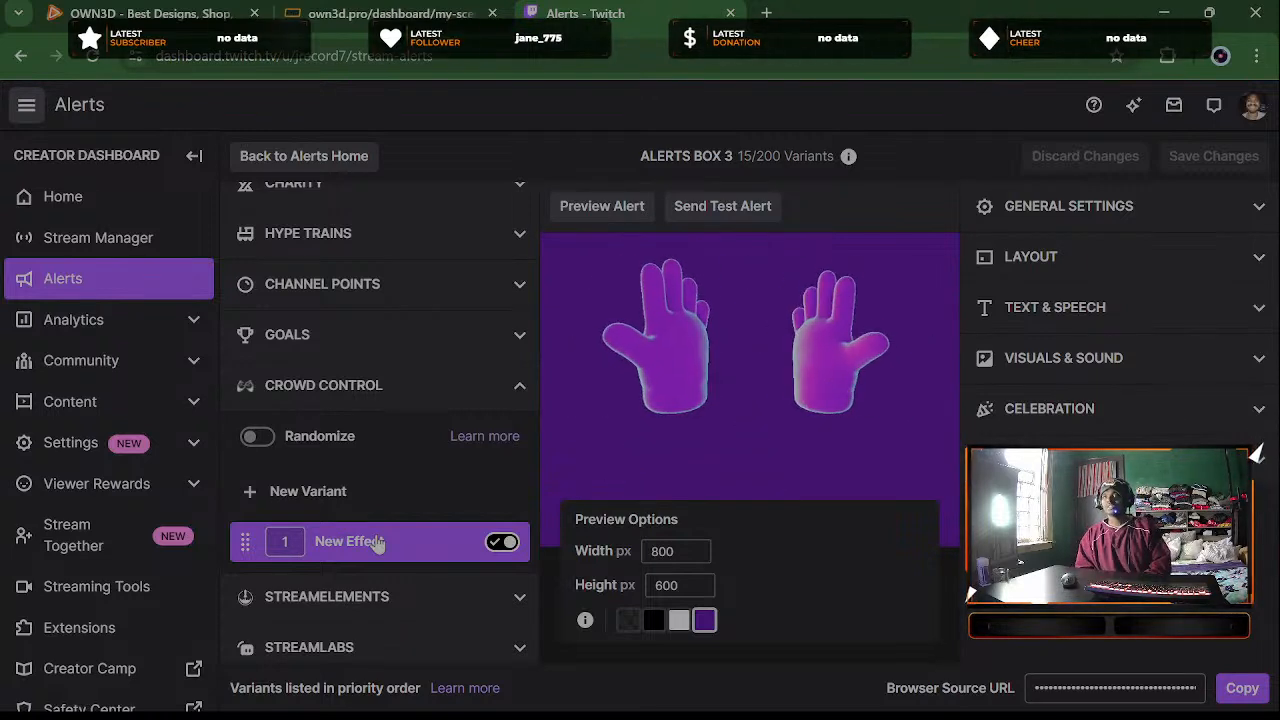
# Add a new alert variant to the StreamElements category, then collapse the Crowd Control and StreamElements categories
pyautogui.click(383, 605)
pyautogui.scroll(-2, 414, 594)
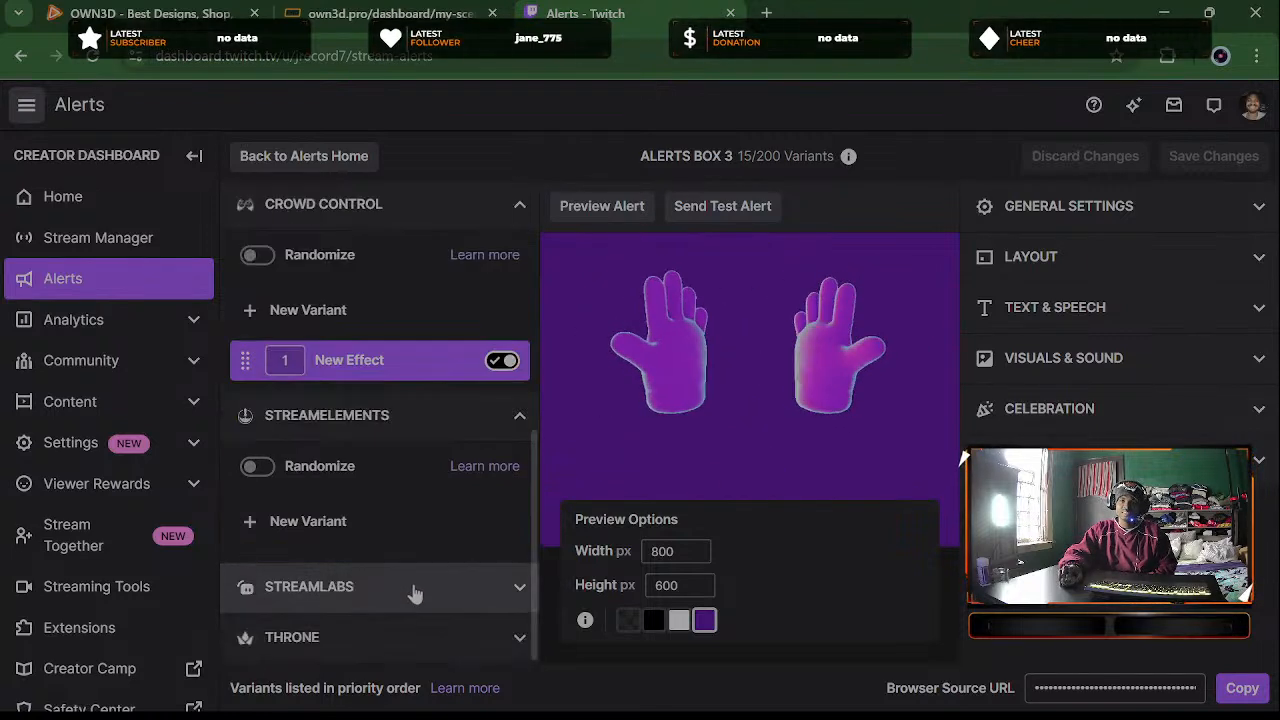
pyautogui.click(380, 519)
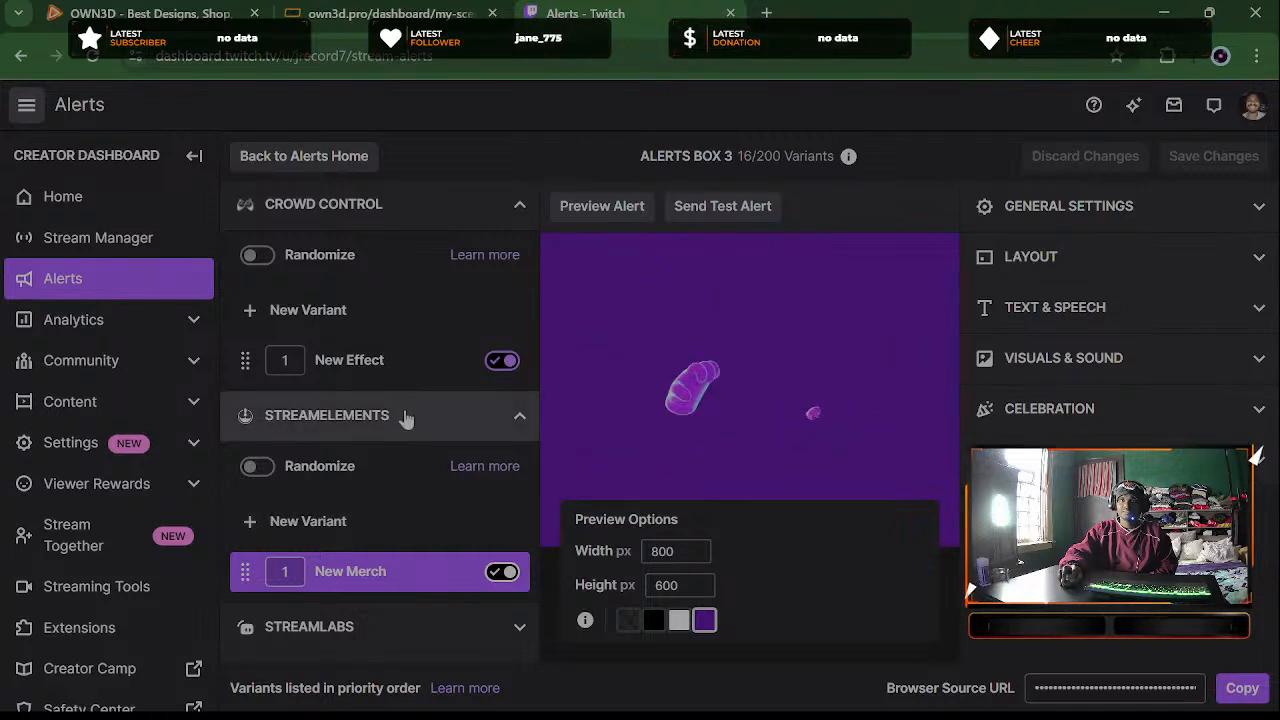
pyautogui.scroll(2, 385, 300)
pyautogui.click(366, 318)
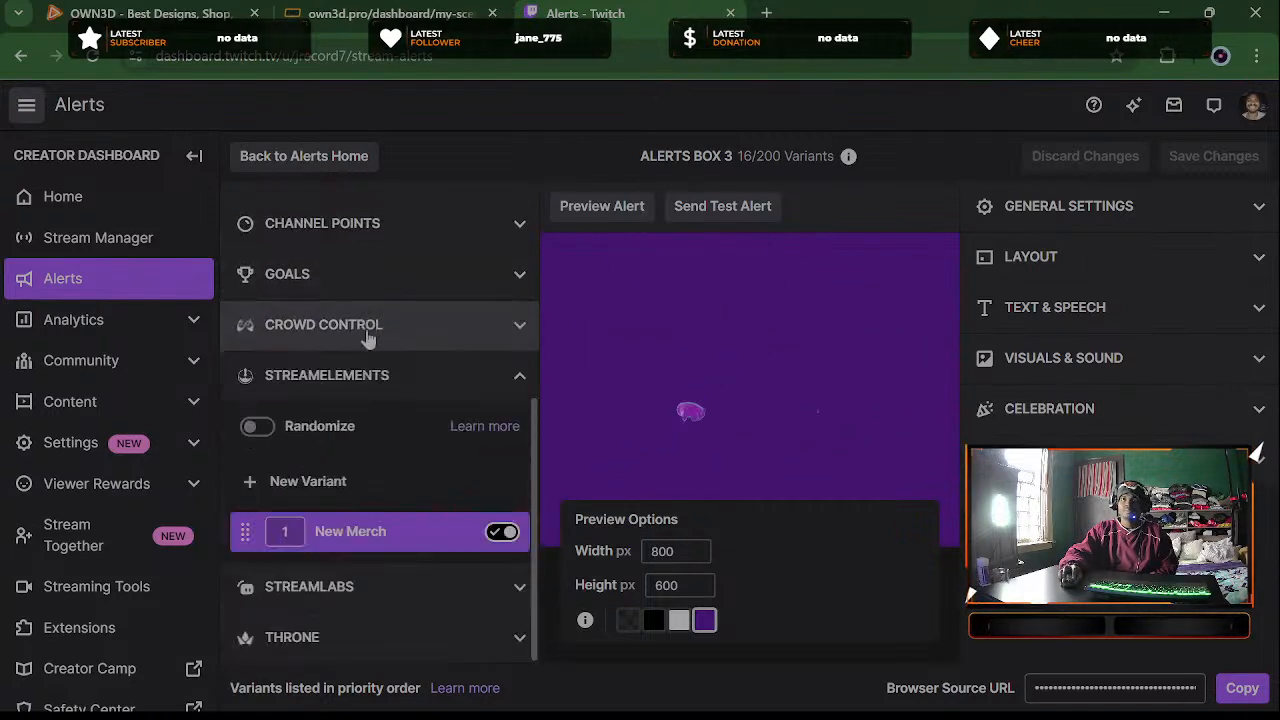
pyautogui.click(380, 375)
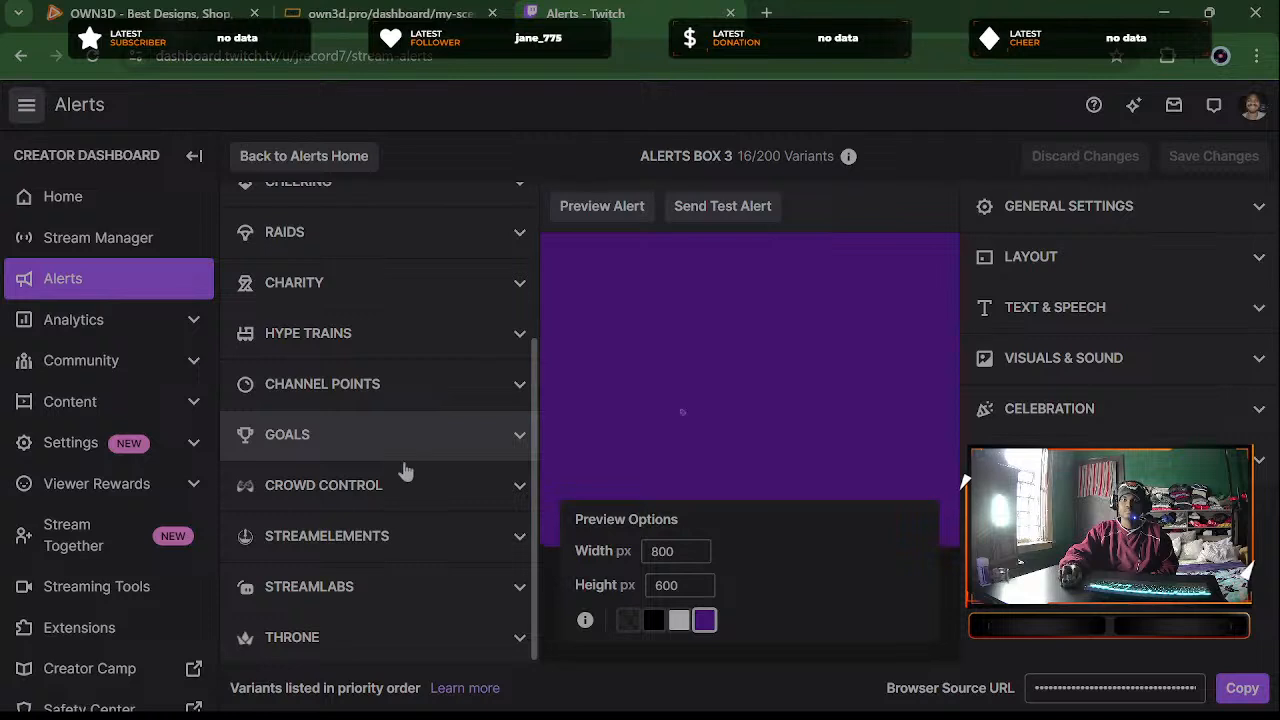
# Look at the Goal Started variant in the Goals category again, then collapse the category
pyautogui.click(330, 437)
pyautogui.click(346, 598)
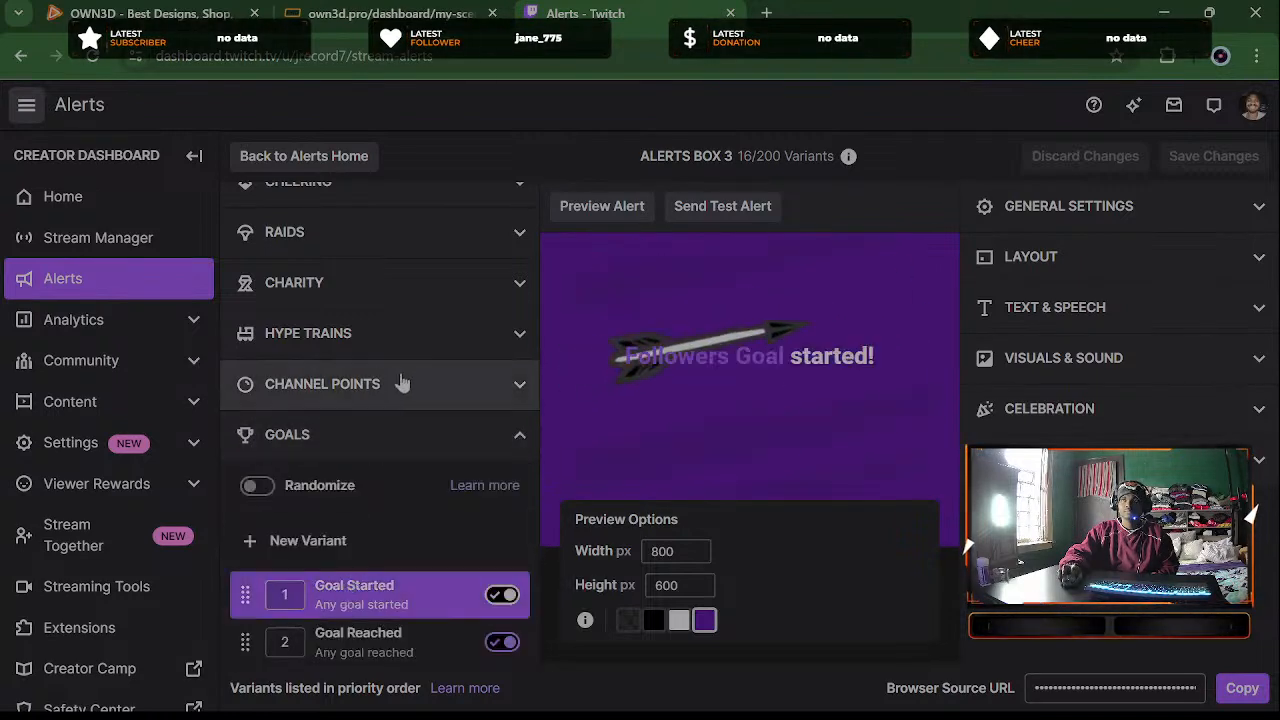
pyautogui.click(340, 440)
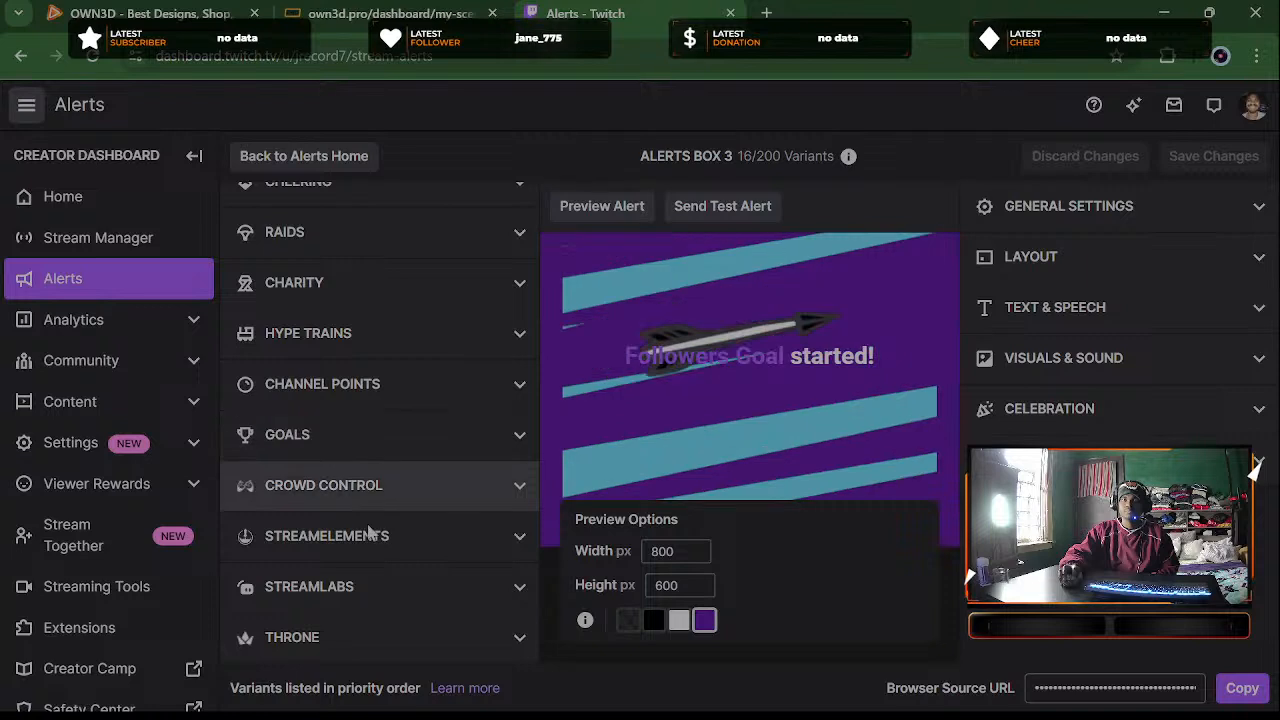
# Add a new alert variant to the Streamlabs category and collapse the category
pyautogui.click(363, 600)
pyautogui.scroll(-1, 363, 605)
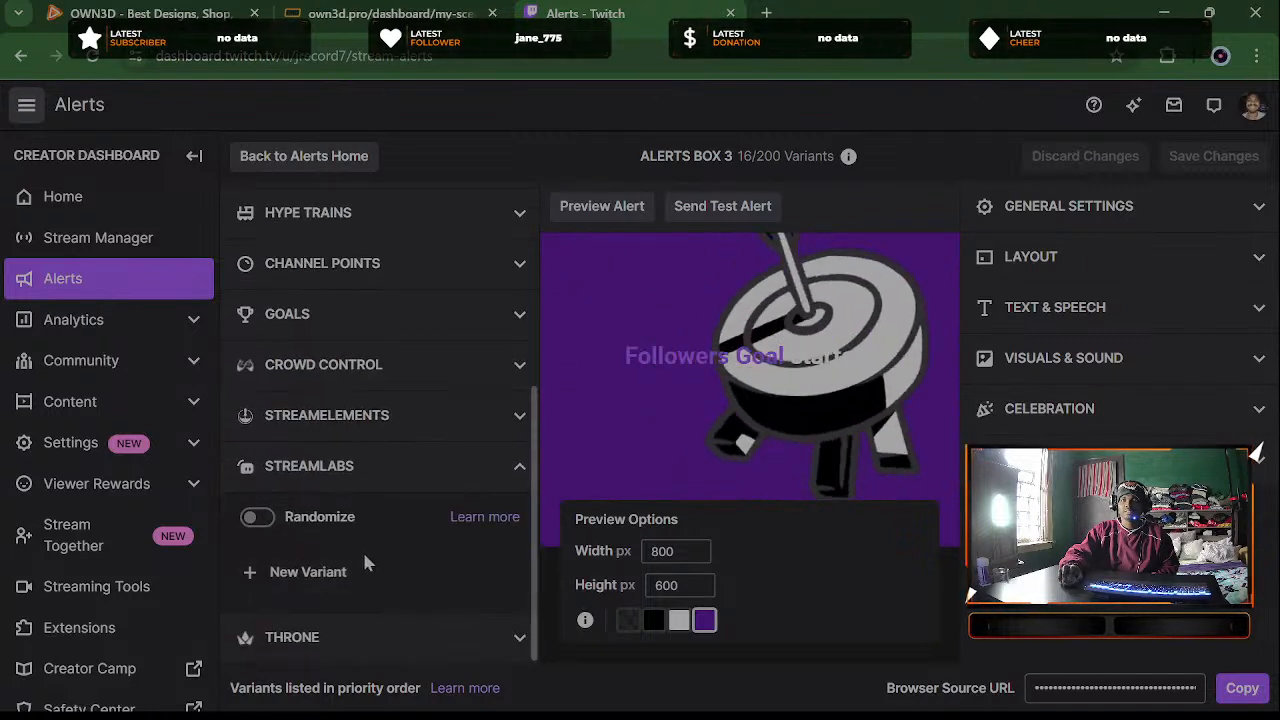
pyautogui.click(359, 587)
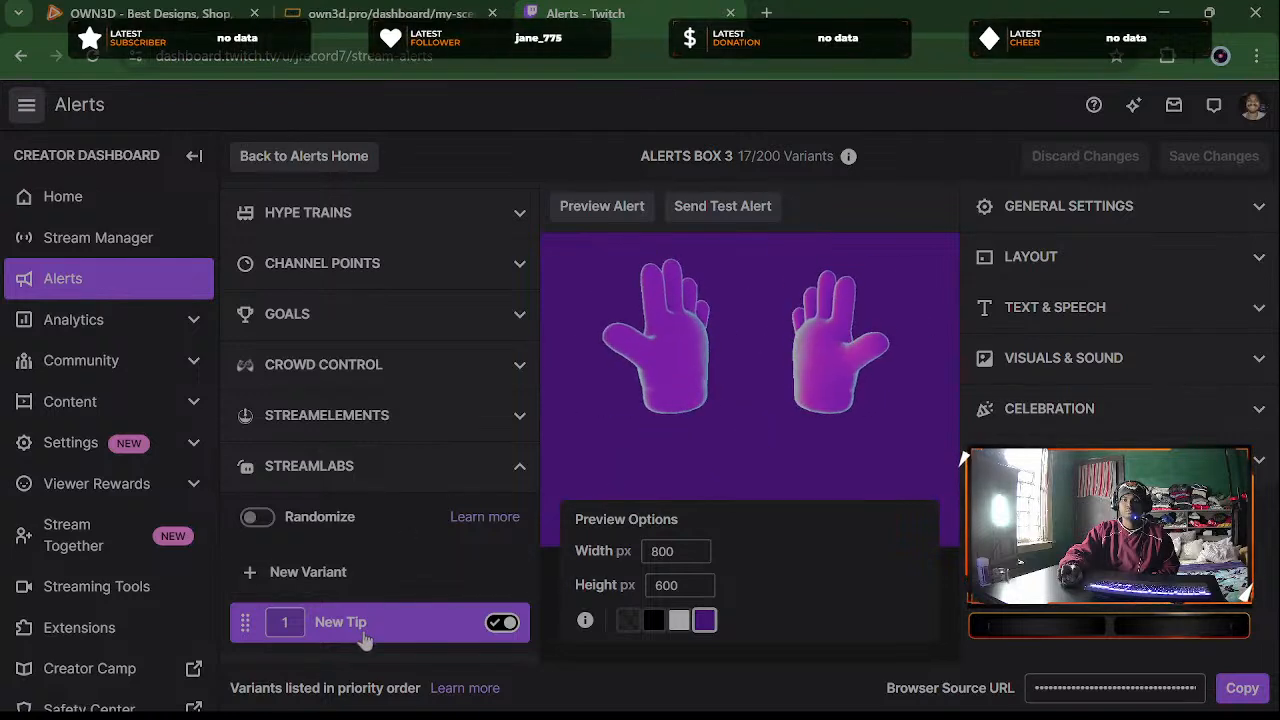
pyautogui.click(355, 482)
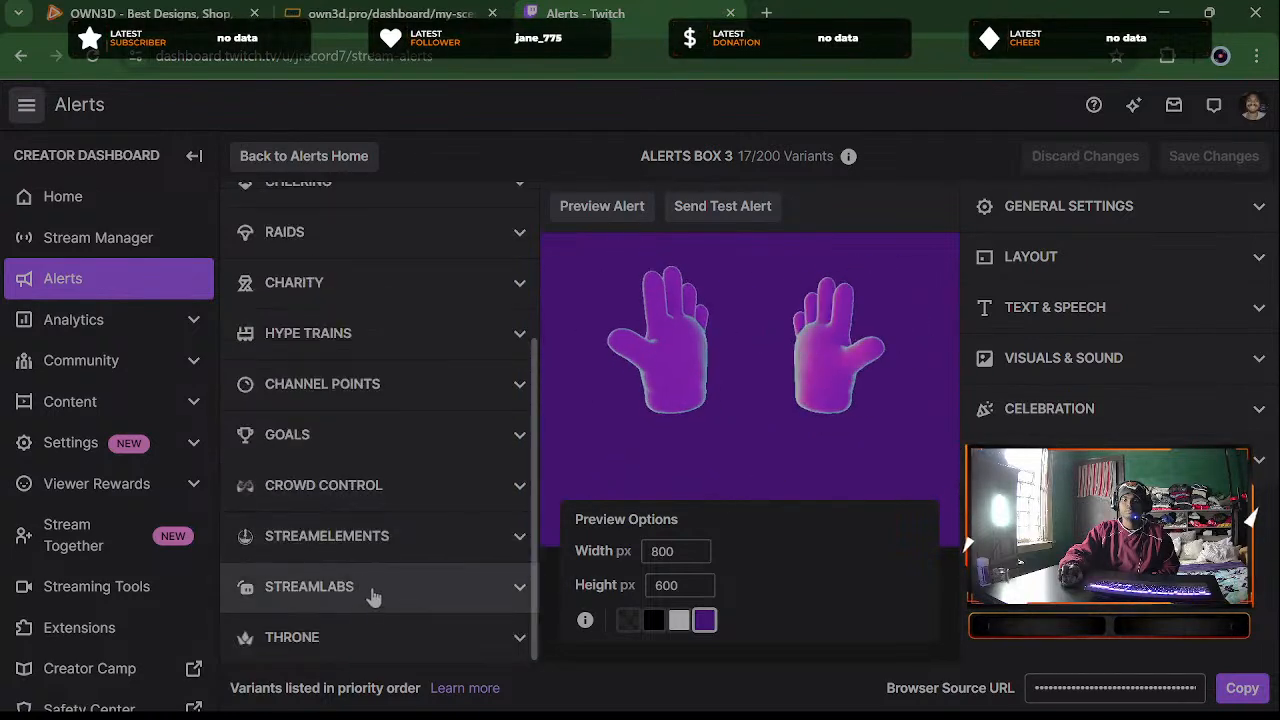
# Add a new alert variant to the Throne category, then collapse the category
pyautogui.click(400, 640)
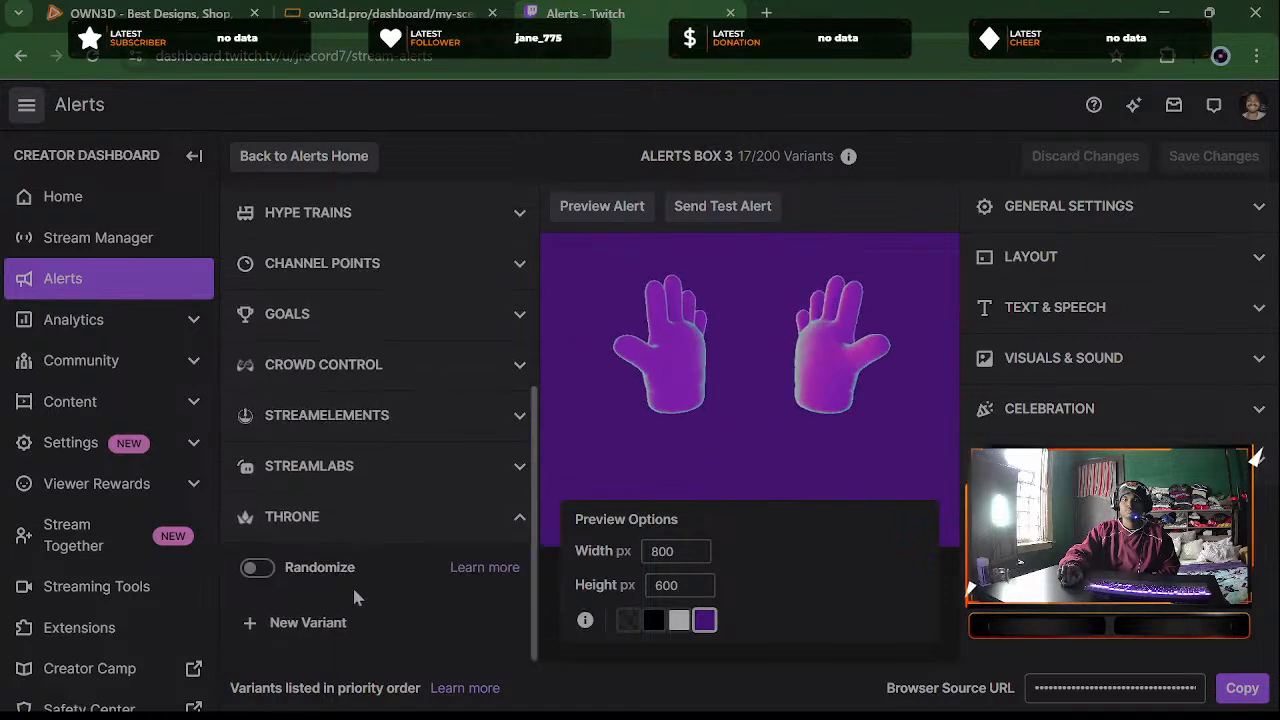
pyautogui.click(330, 620)
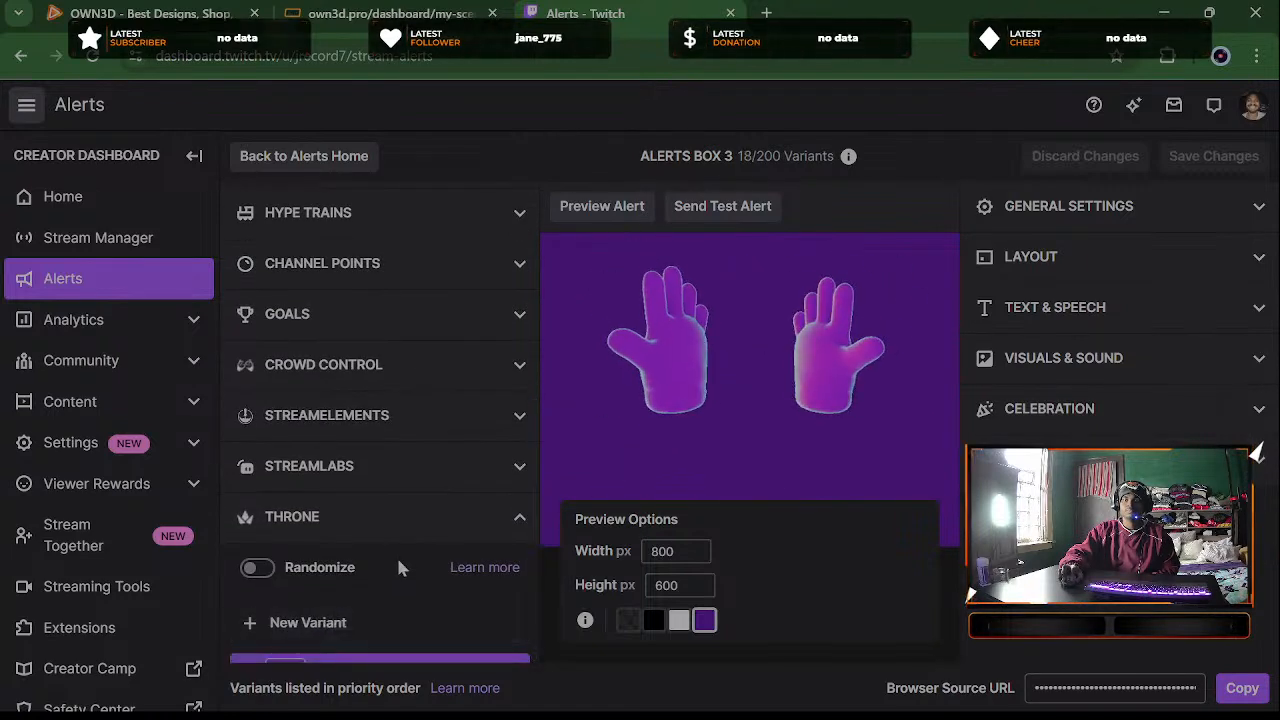
pyautogui.click(373, 530)
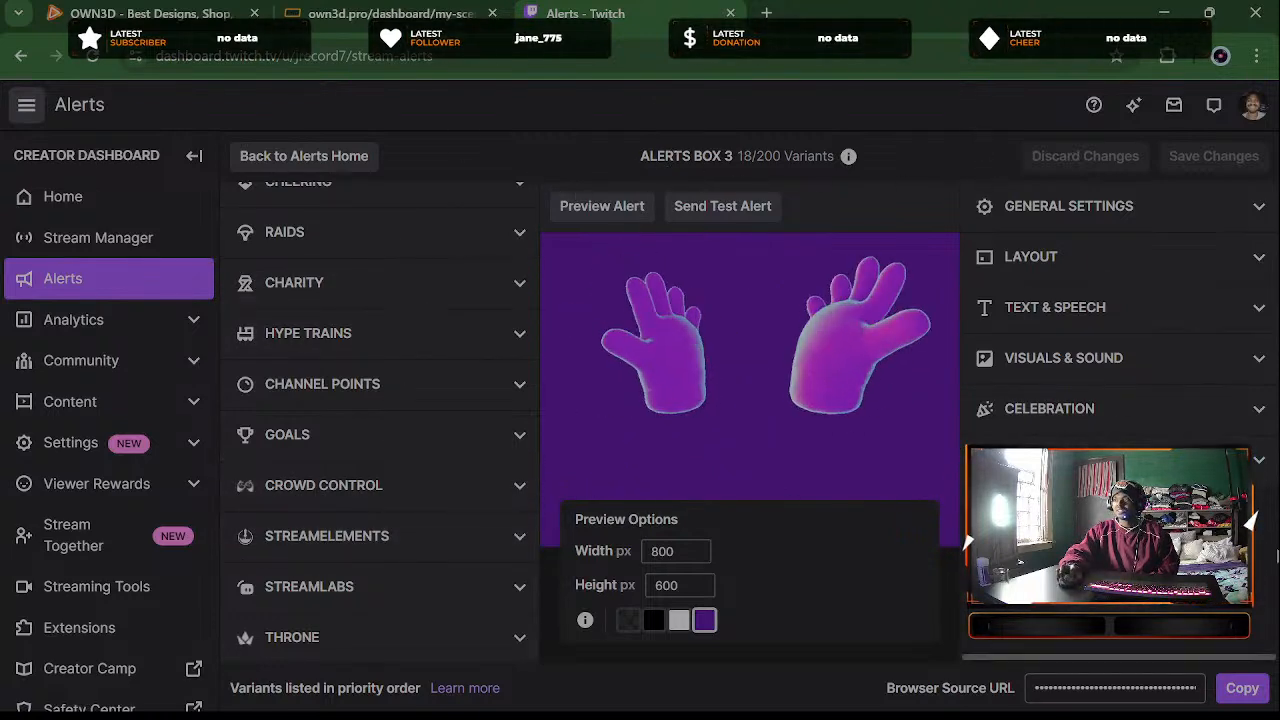
# Copy the Browser Source URL of Alerts Box 3 and select the Goal Started variant in the Goals category
pyautogui.click(368, 455)
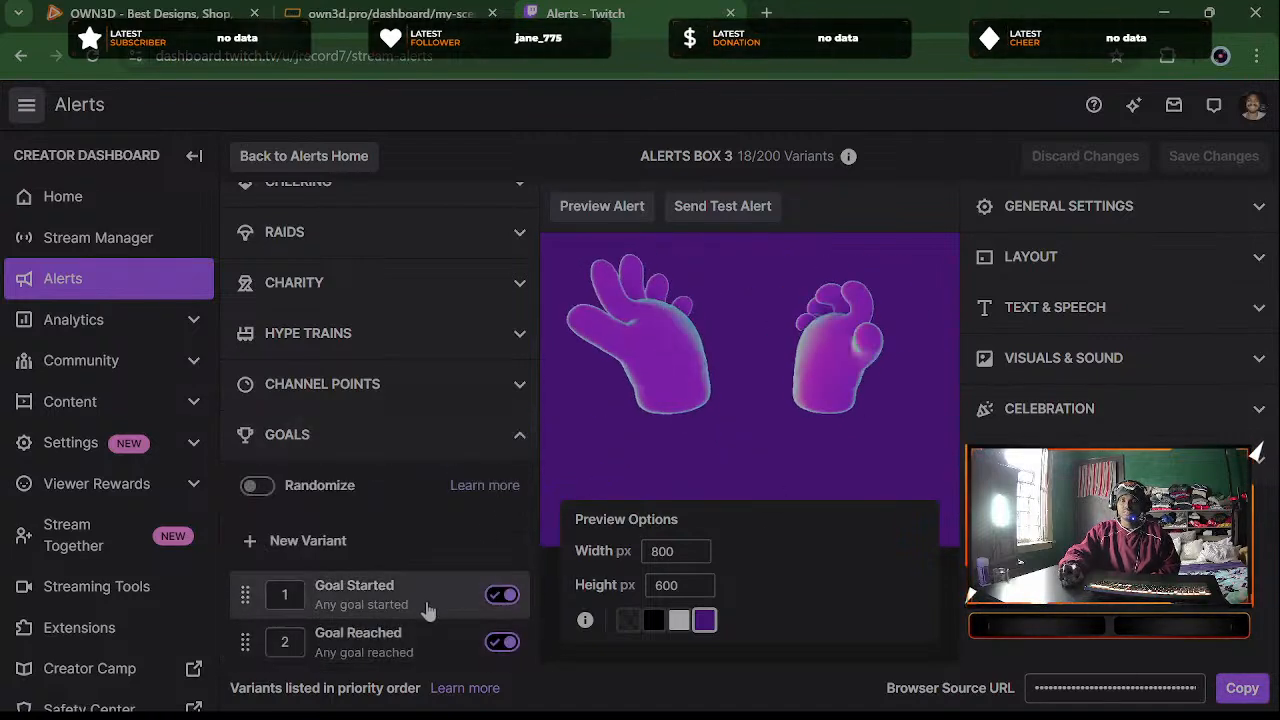
pyautogui.scroll(-2, 415, 595)
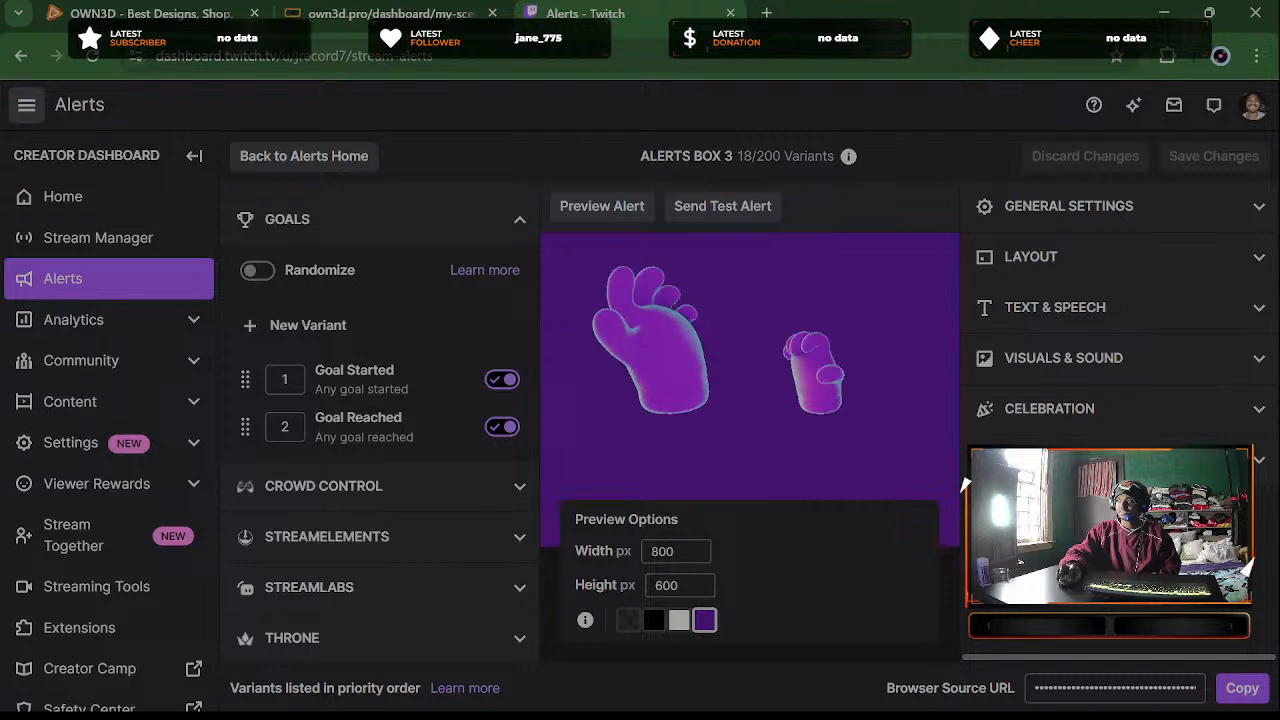
pyautogui.click(1240, 689)
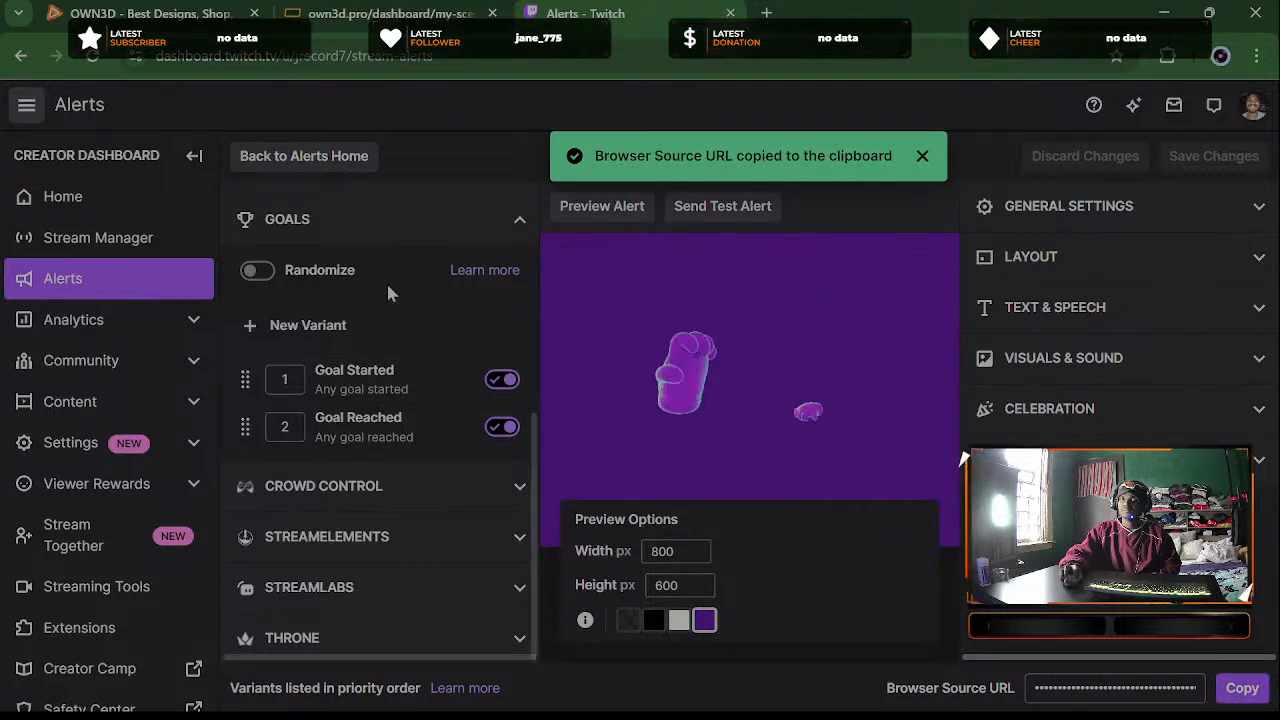
pyautogui.click(363, 389)
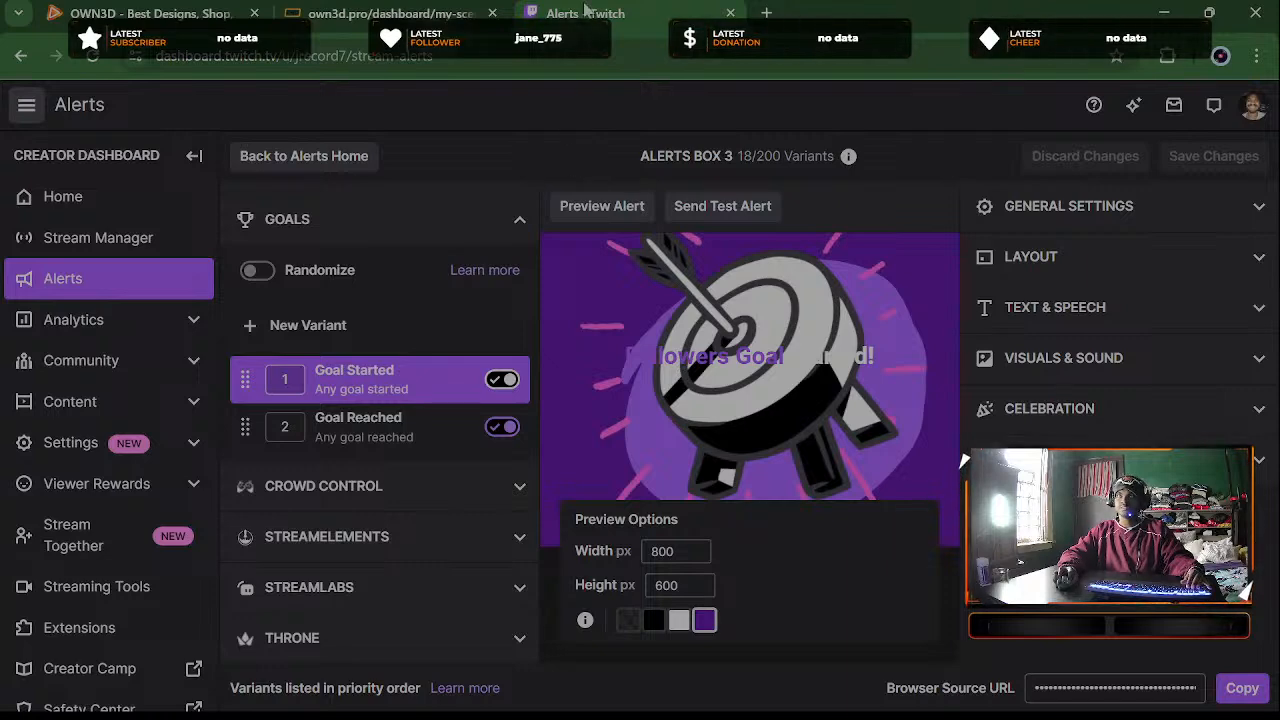
# Review the OWN3D homepage, the OWN3D Pro My Scenes page and the Twitch alerts editor in their open browser tabs
pyautogui.click(367, 8)
pyautogui.click(154, 14)
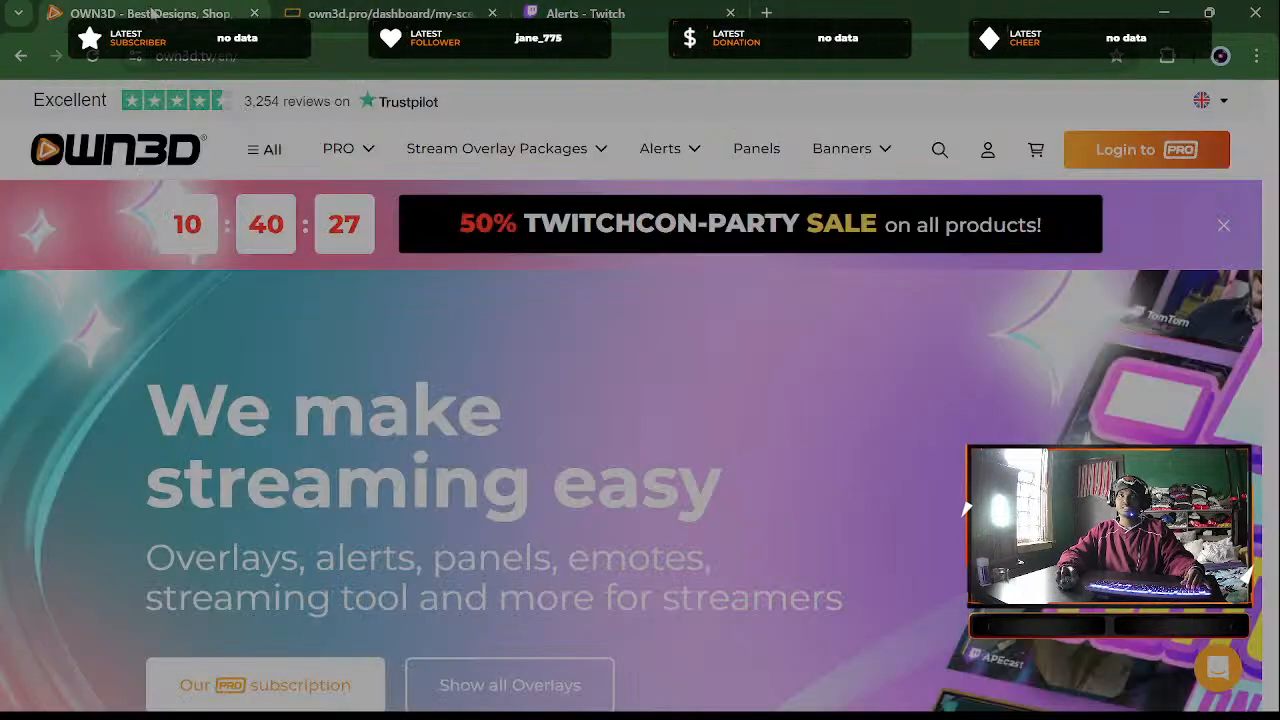
pyautogui.click(347, 12)
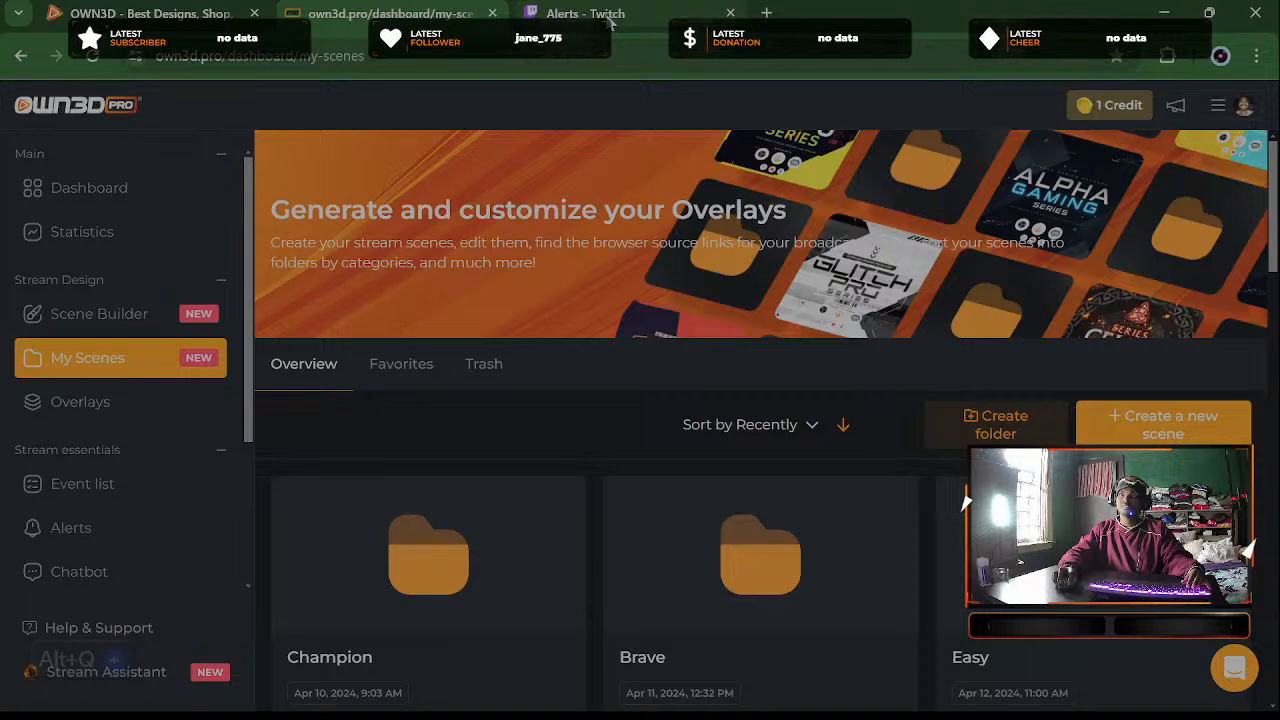
pyautogui.click(671, 17)
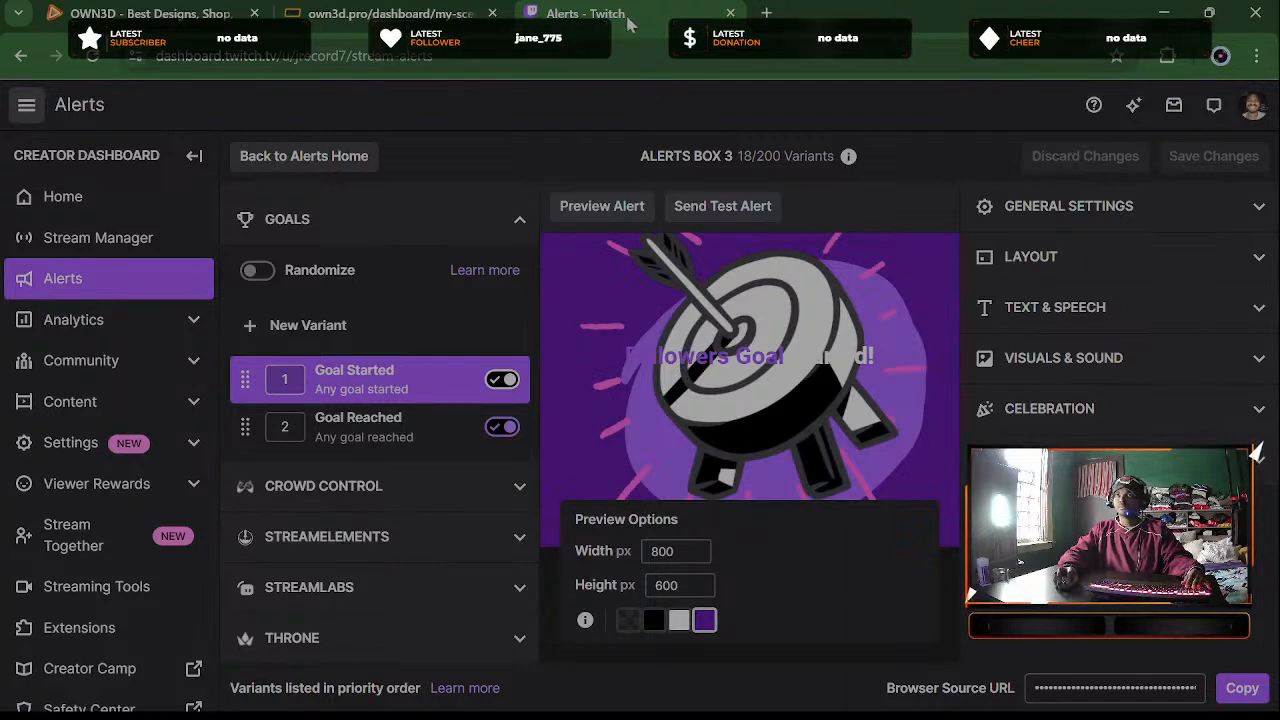
pyautogui.click(390, 13)
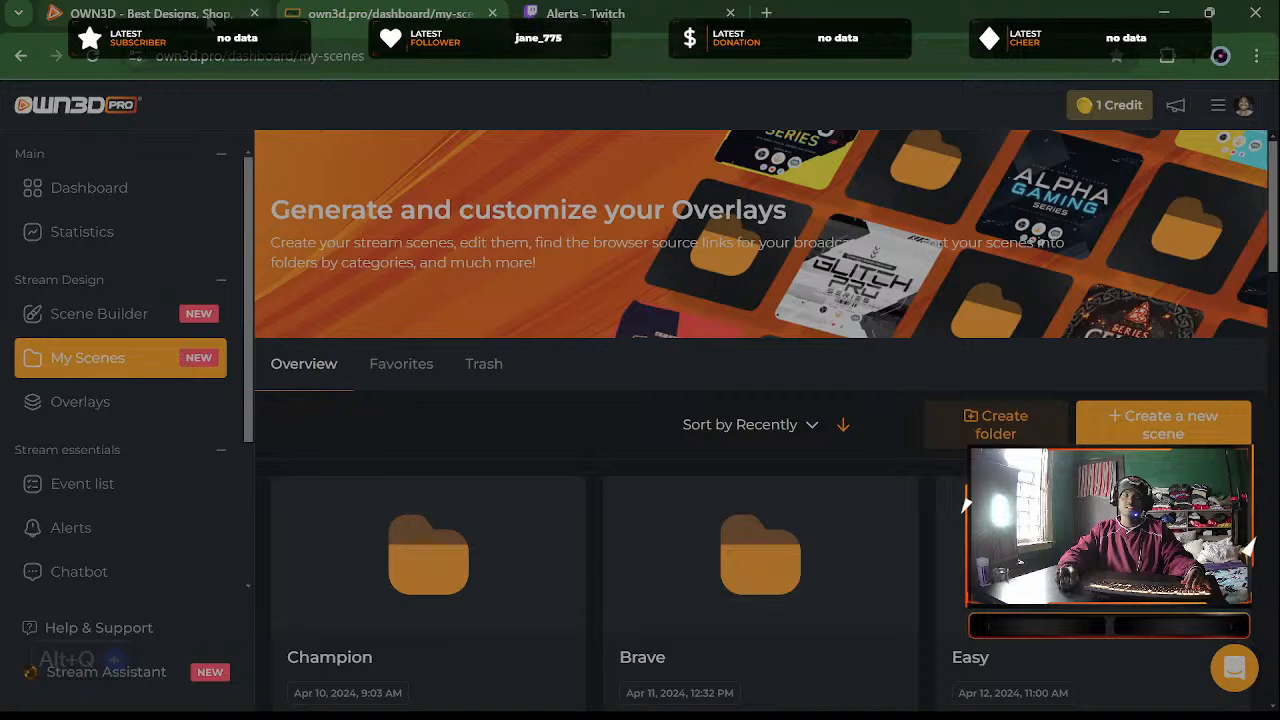
pyautogui.click(150, 13)
pyautogui.click(415, 18)
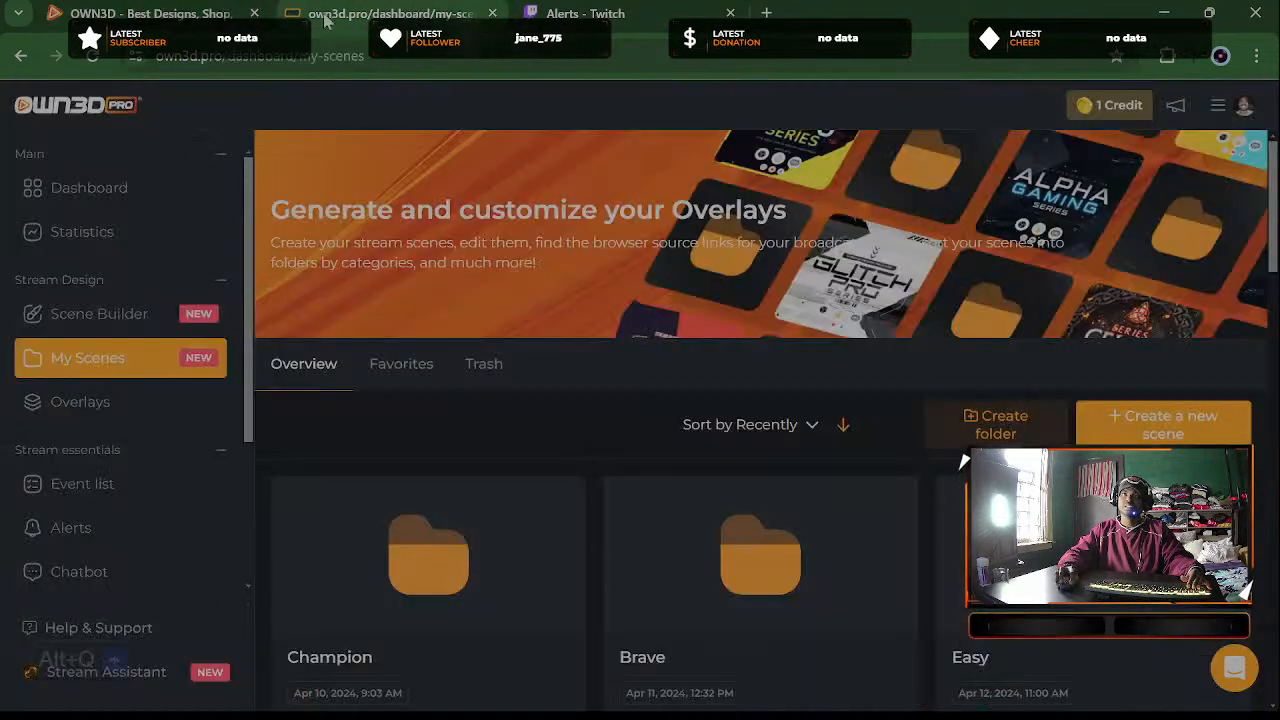
# Replace the OWN3D homepage with the Canva website by loading canva.com in its browser tab
pyautogui.click(185, 14)
pyautogui.click(315, 58)
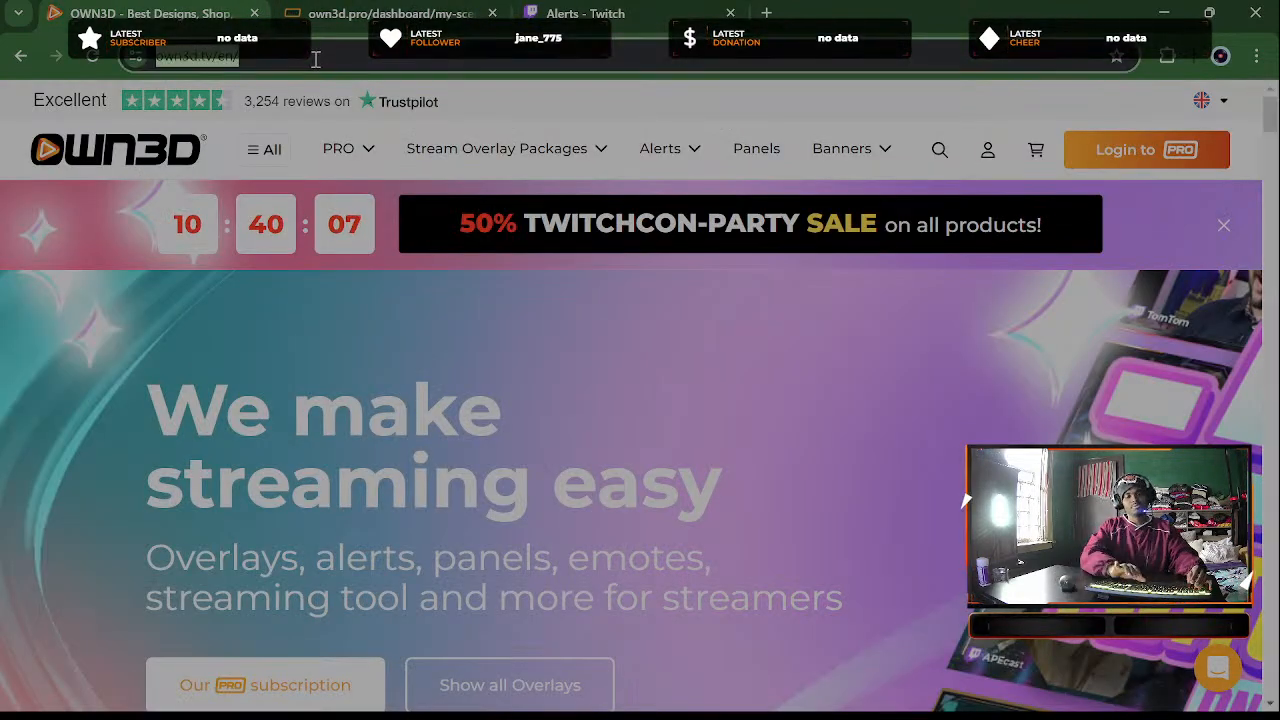
pyautogui.write('canv')
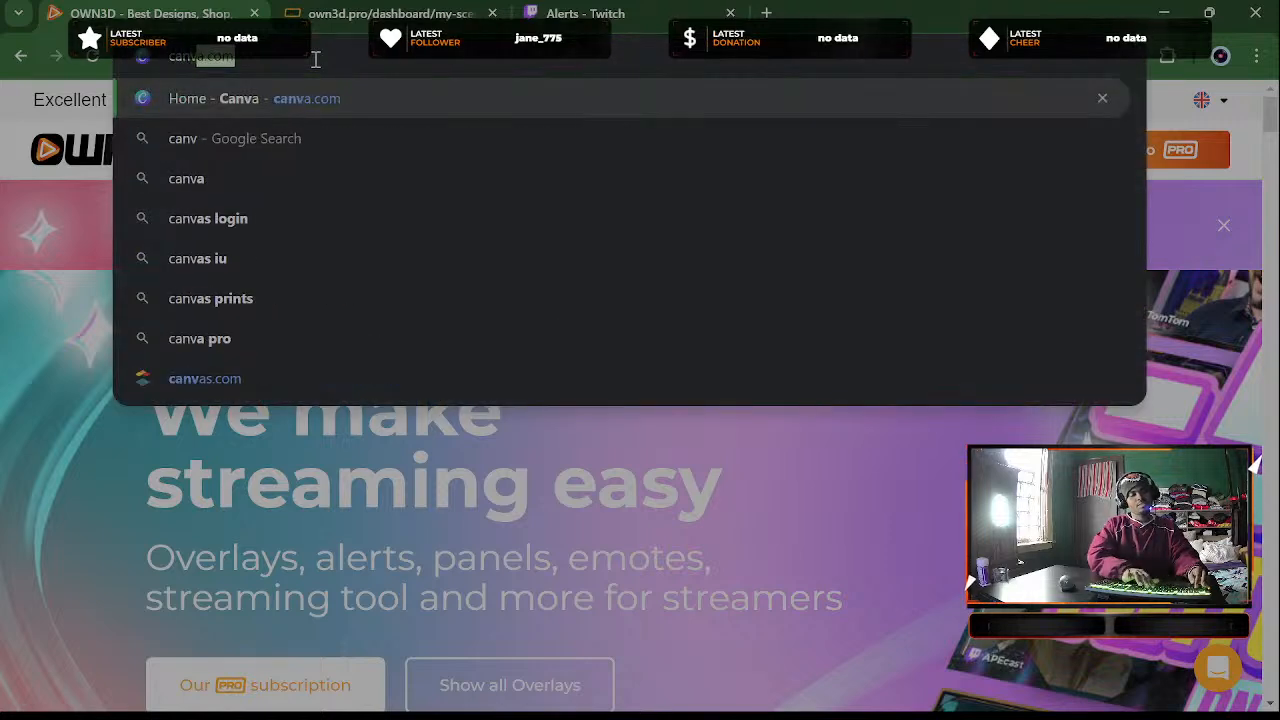
pyautogui.write('a.com/')
pyautogui.press('Return')
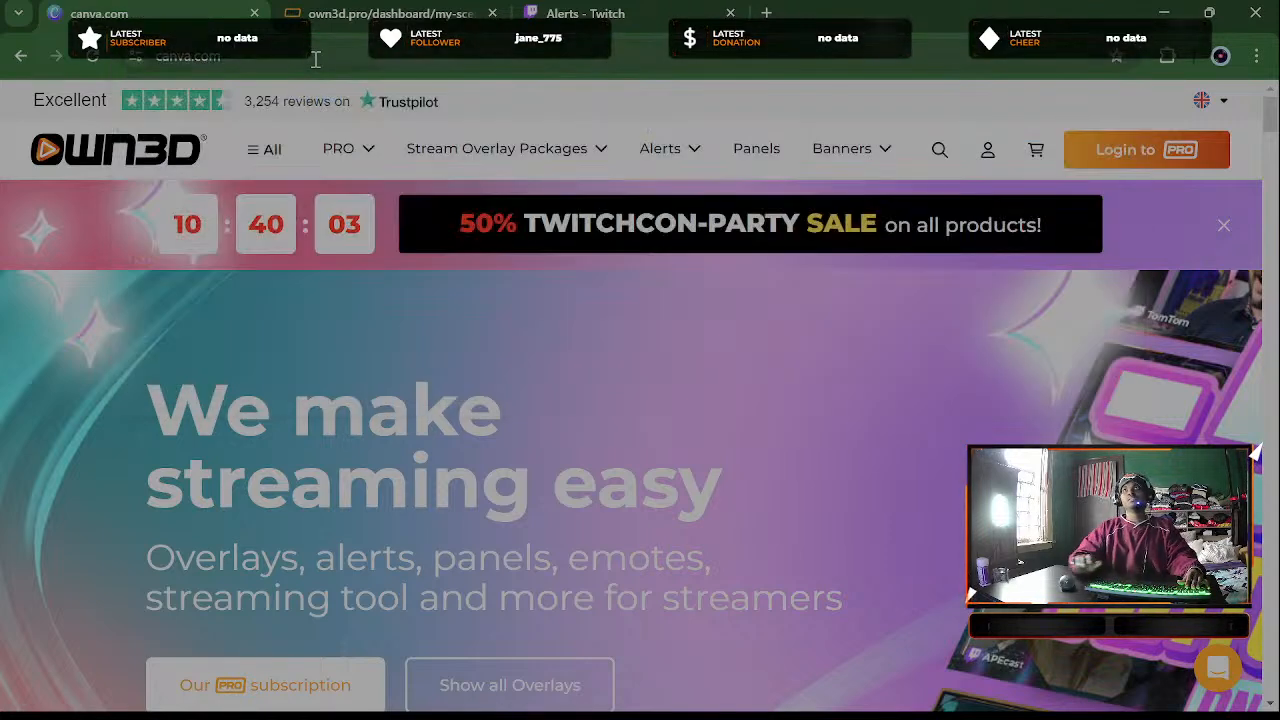
# Return to Twitch, show the Creator Dashboard home page with its sidebar hidden, and close the Twitch tab
pyautogui.click(590, 14)
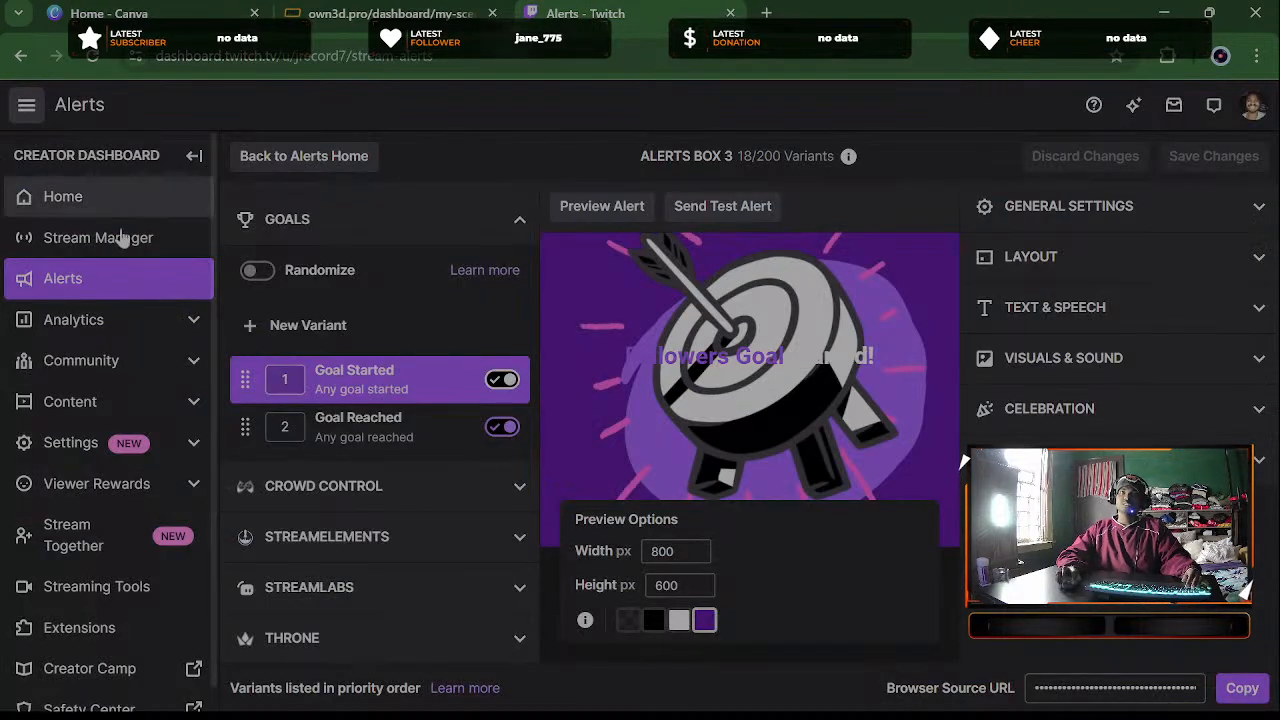
pyautogui.click(72, 203)
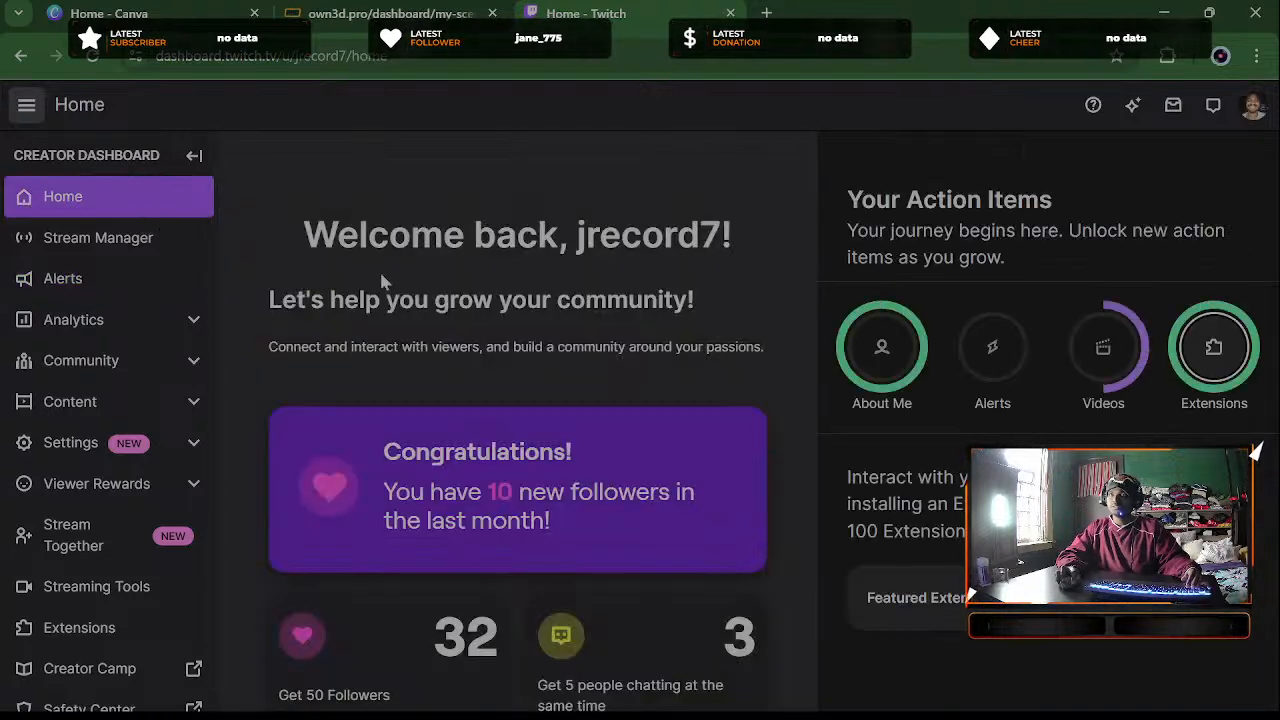
pyautogui.click(27, 105)
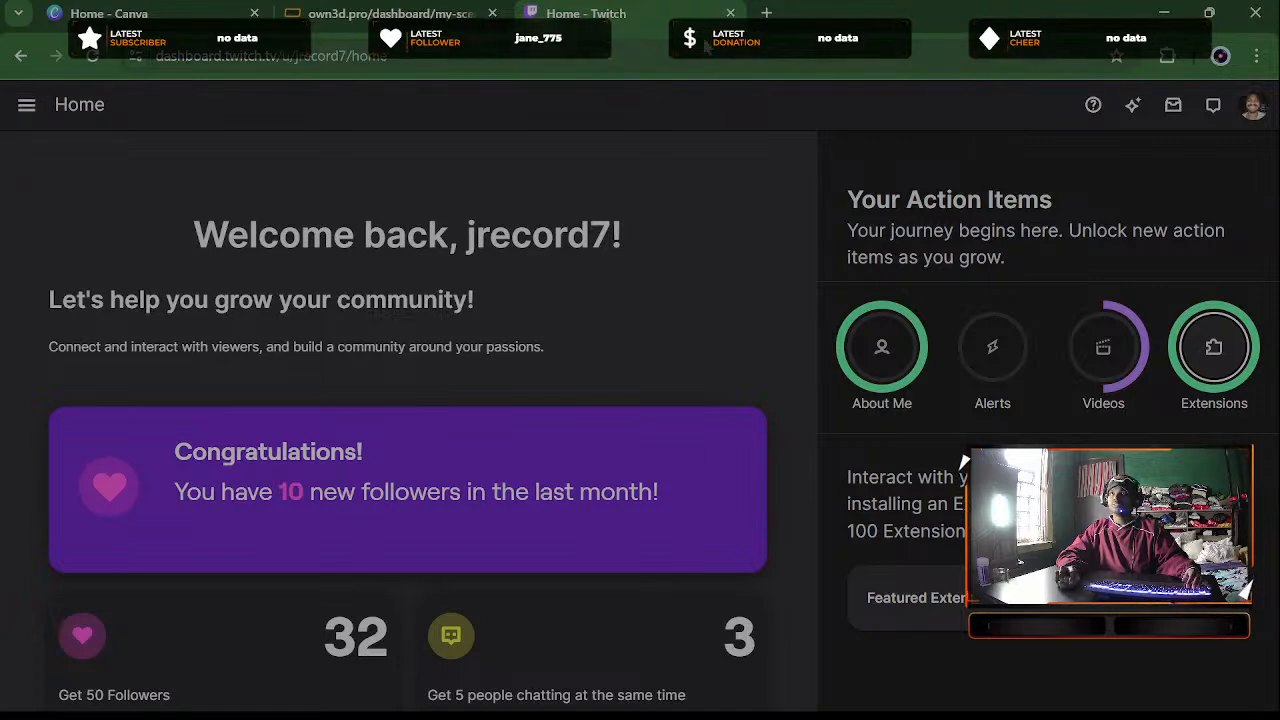
pyautogui.click(730, 13)
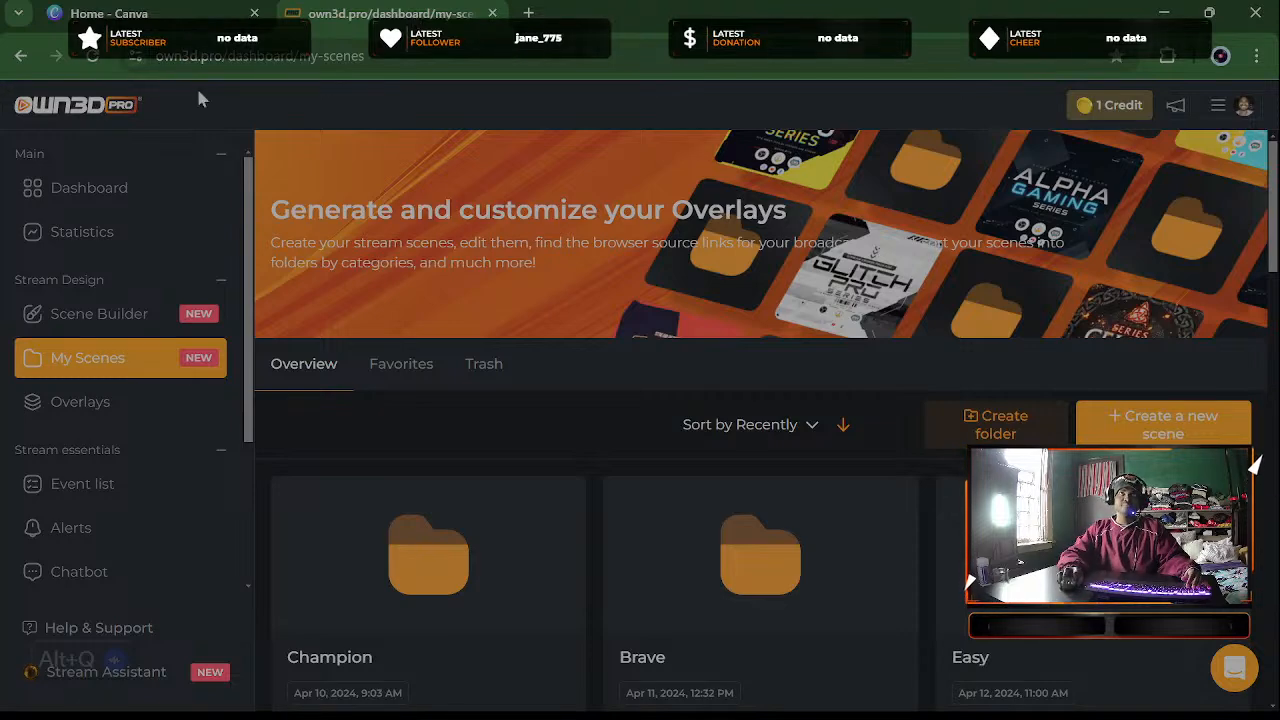
# Switch to Canva and create a blank YouTube Thumbnail design at 1280 × 720 px
pyautogui.click(190, 18)
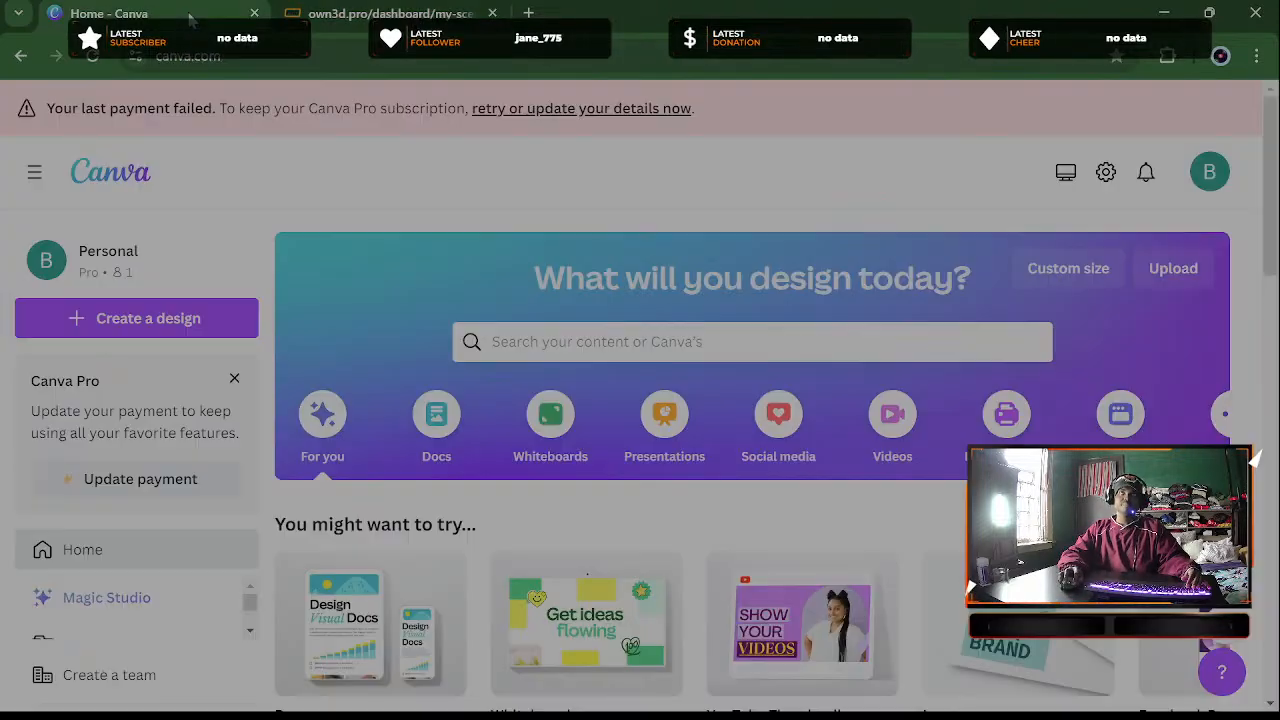
pyautogui.click(150, 320)
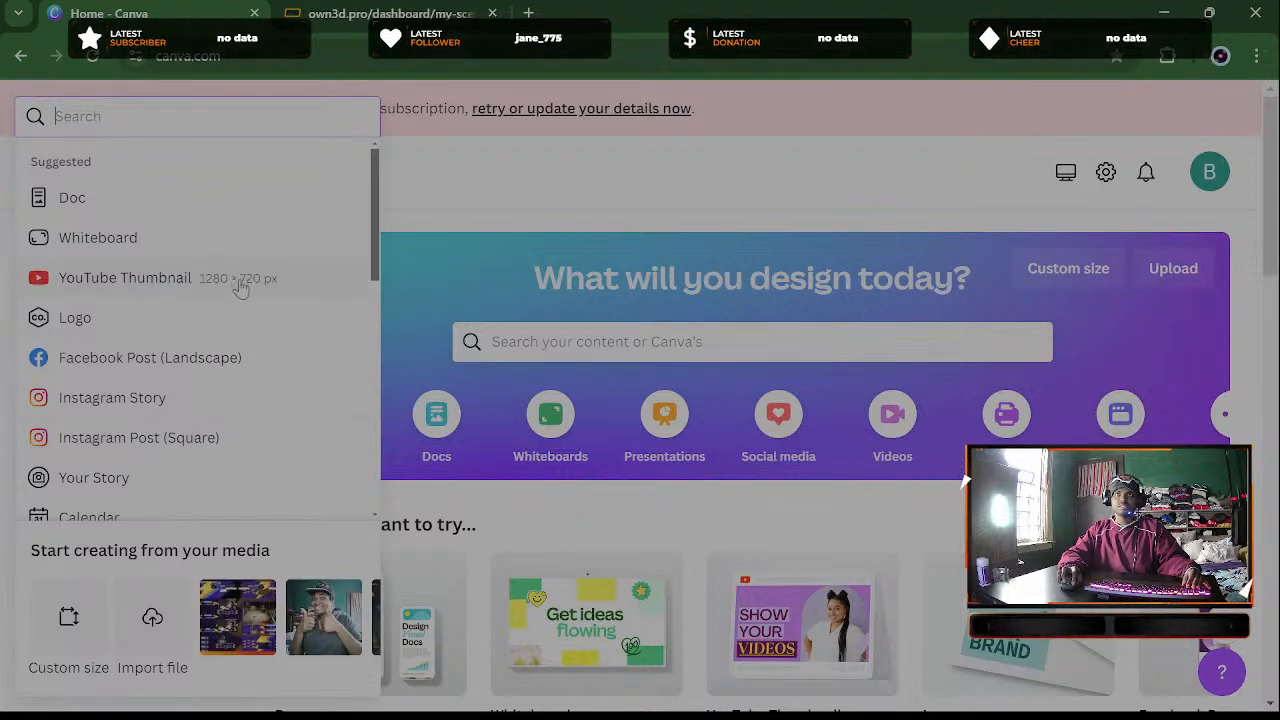
pyautogui.click(240, 288)
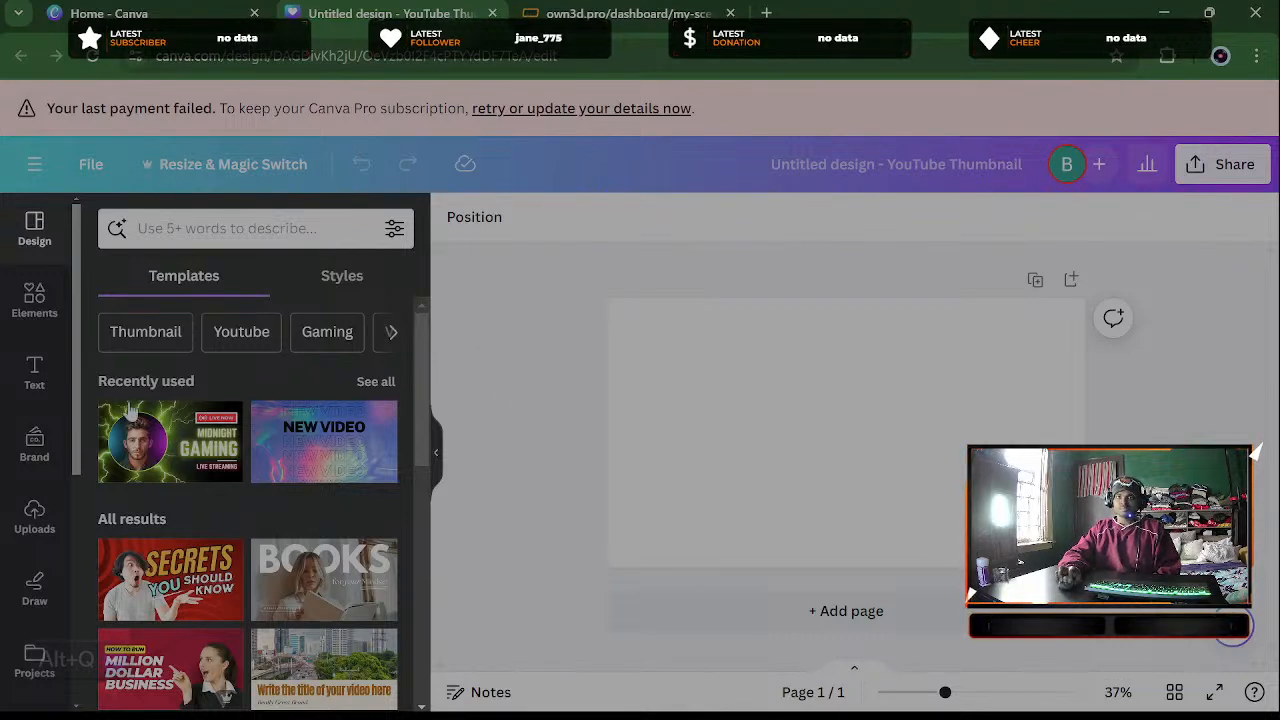
# Look through Canva's text styles and the uploaded images for pictures to use in the thumbnail
pyautogui.click(33, 372)
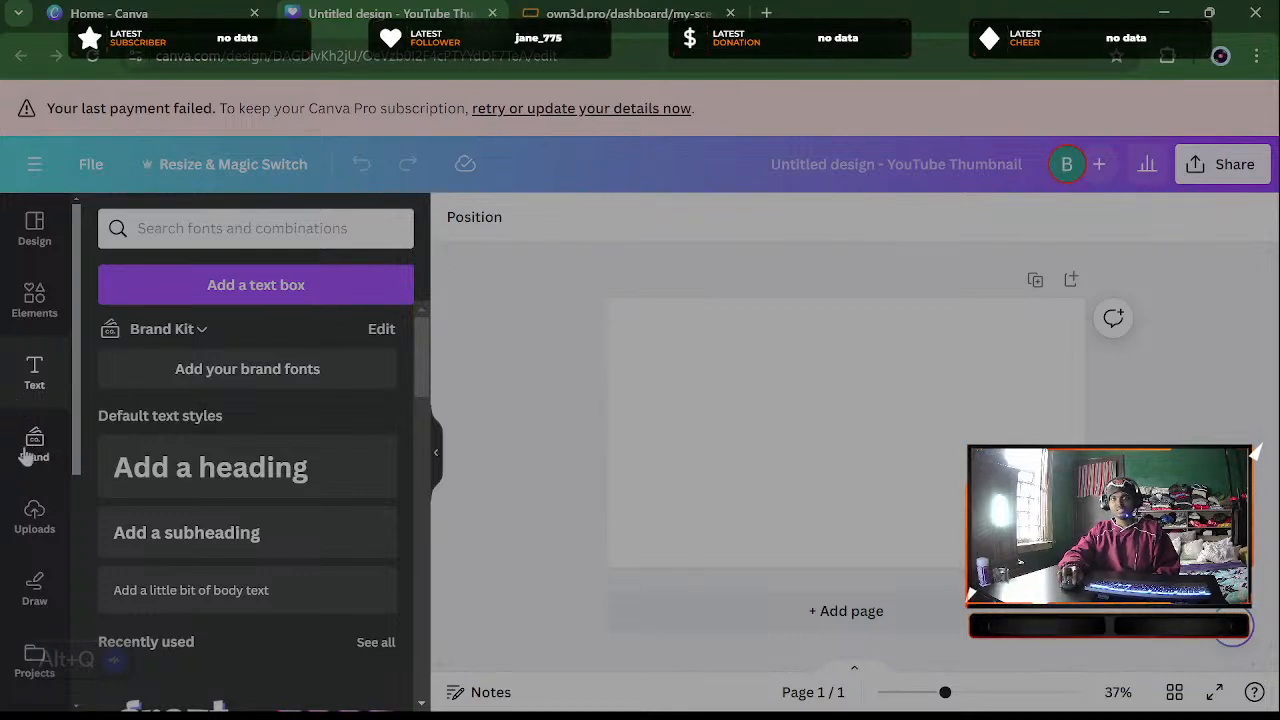
pyautogui.click(30, 520)
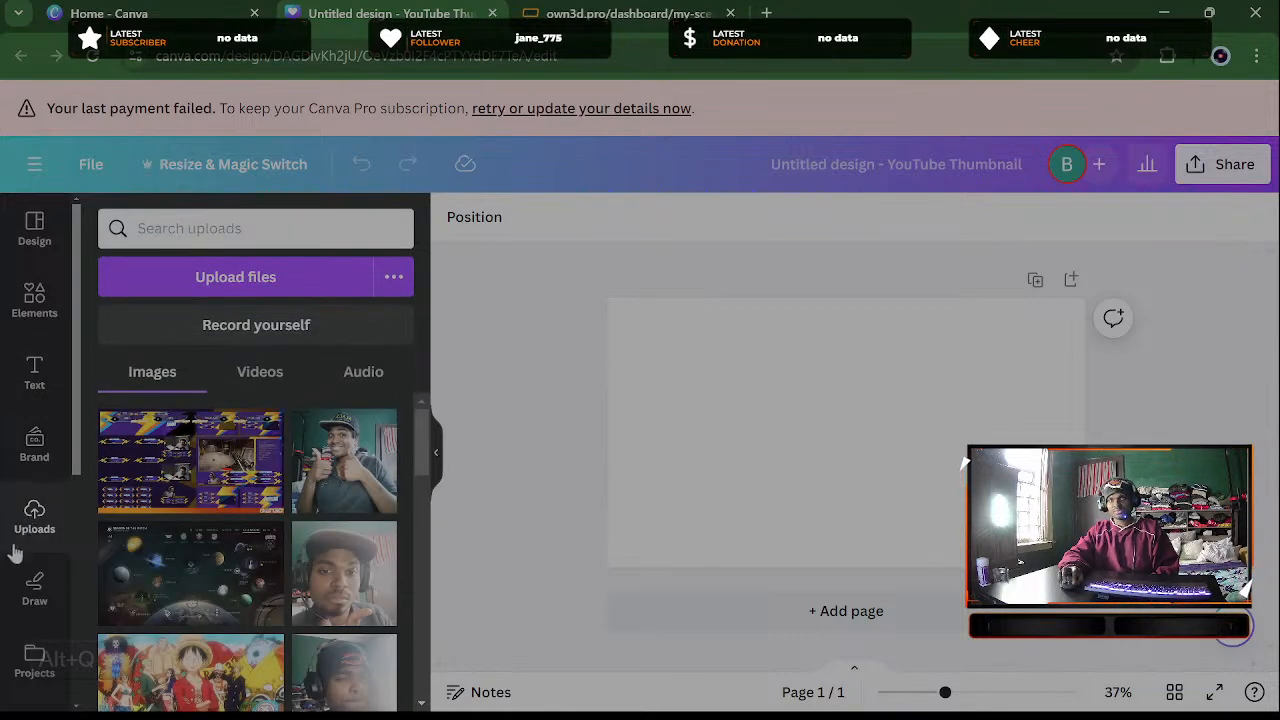
pyautogui.scroll(-1, 370, 600)
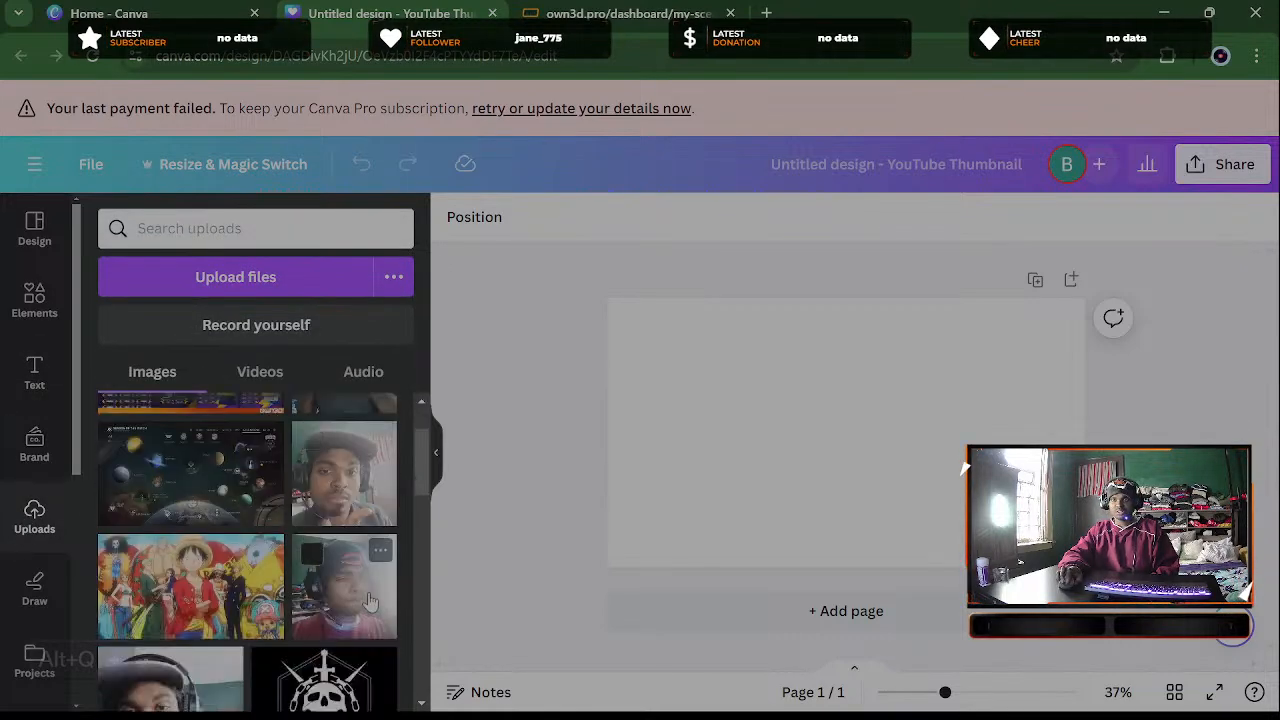
pyautogui.scroll(-1, 370, 600)
pyautogui.scroll(1, 370, 600)
pyautogui.scroll(-1, 370, 600)
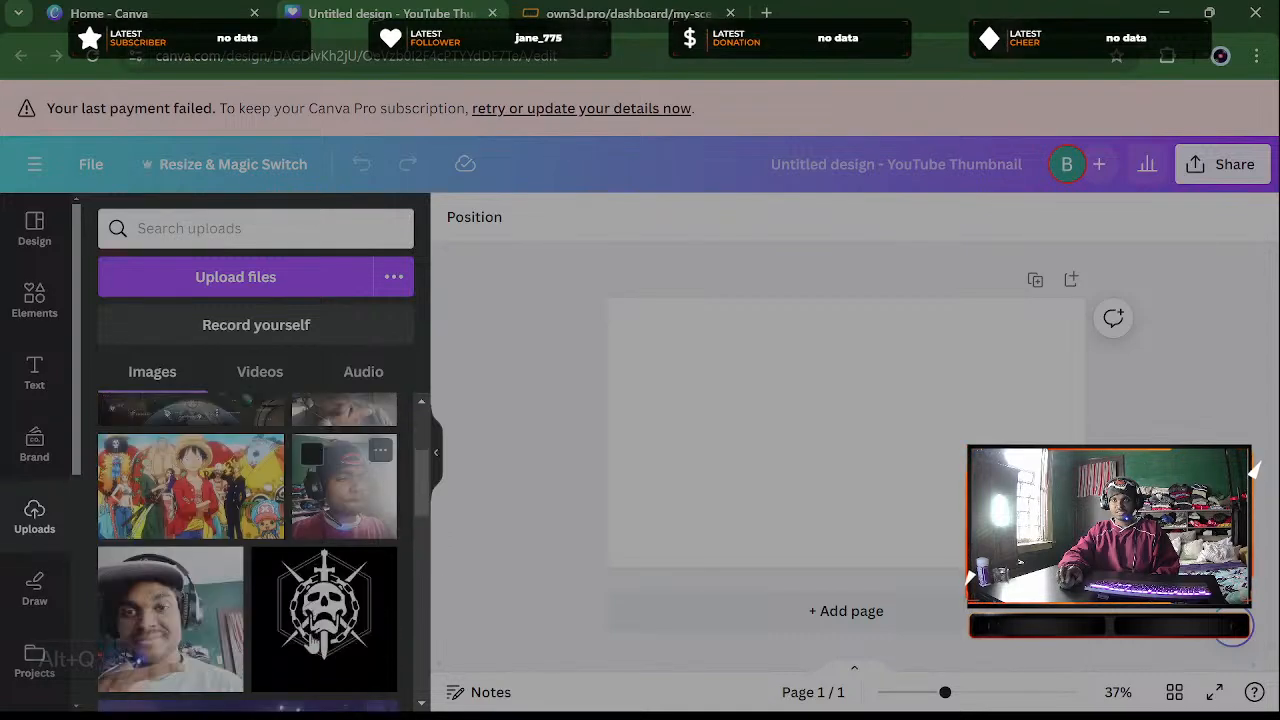
pyautogui.scroll(-2, 318, 640)
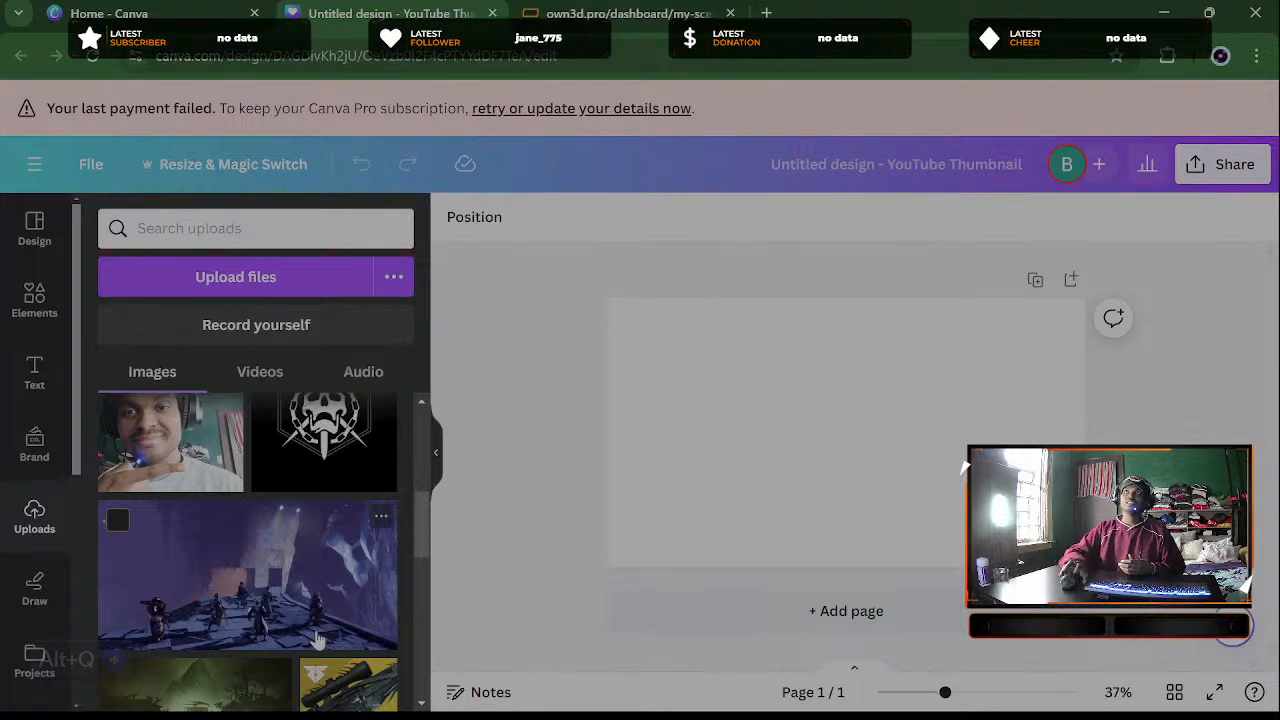
# Load google.com in a new browser tab and go from there to the Gmail inbox
pyautogui.click(766, 13)
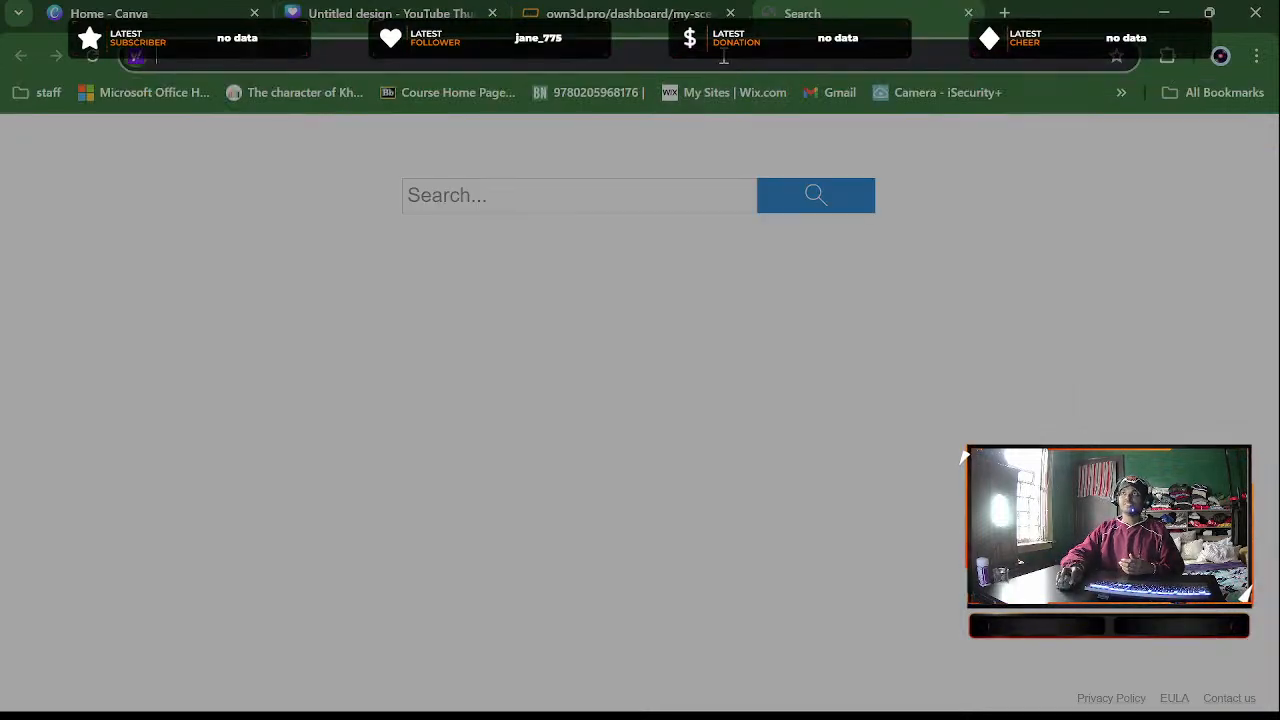
pyautogui.write('googl')
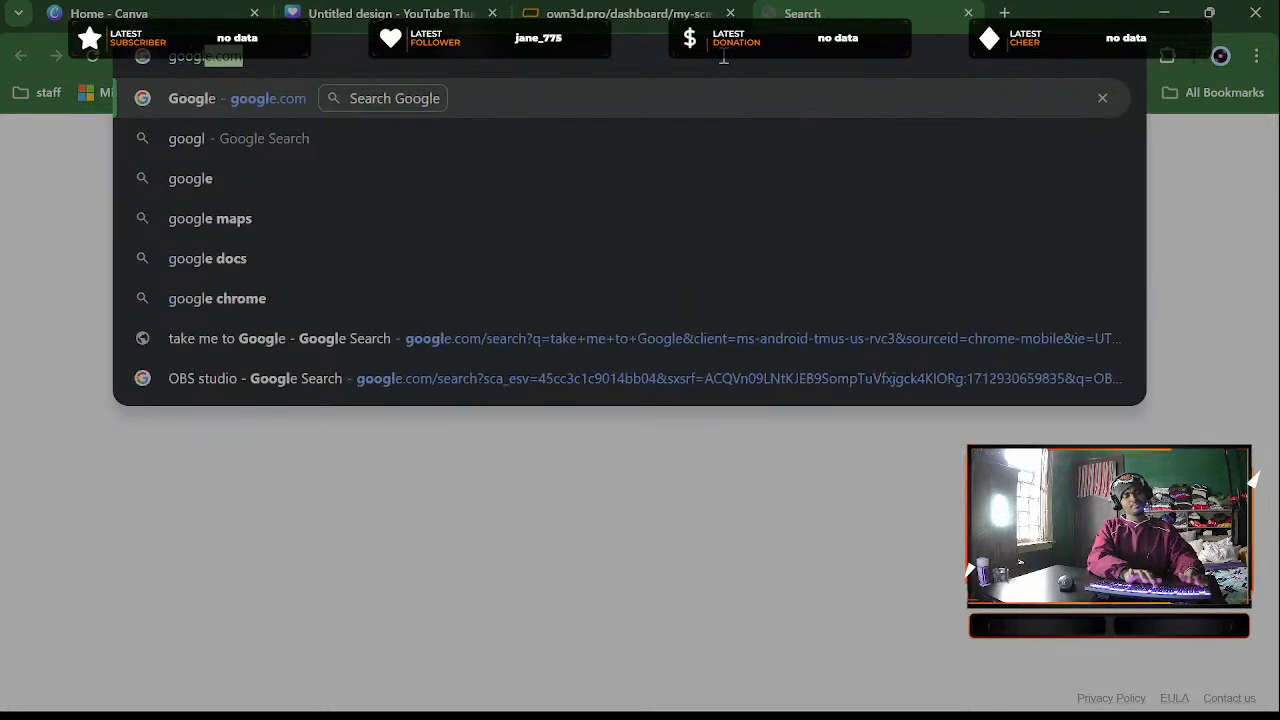
pyautogui.write('e.com')
pyautogui.press('Return')
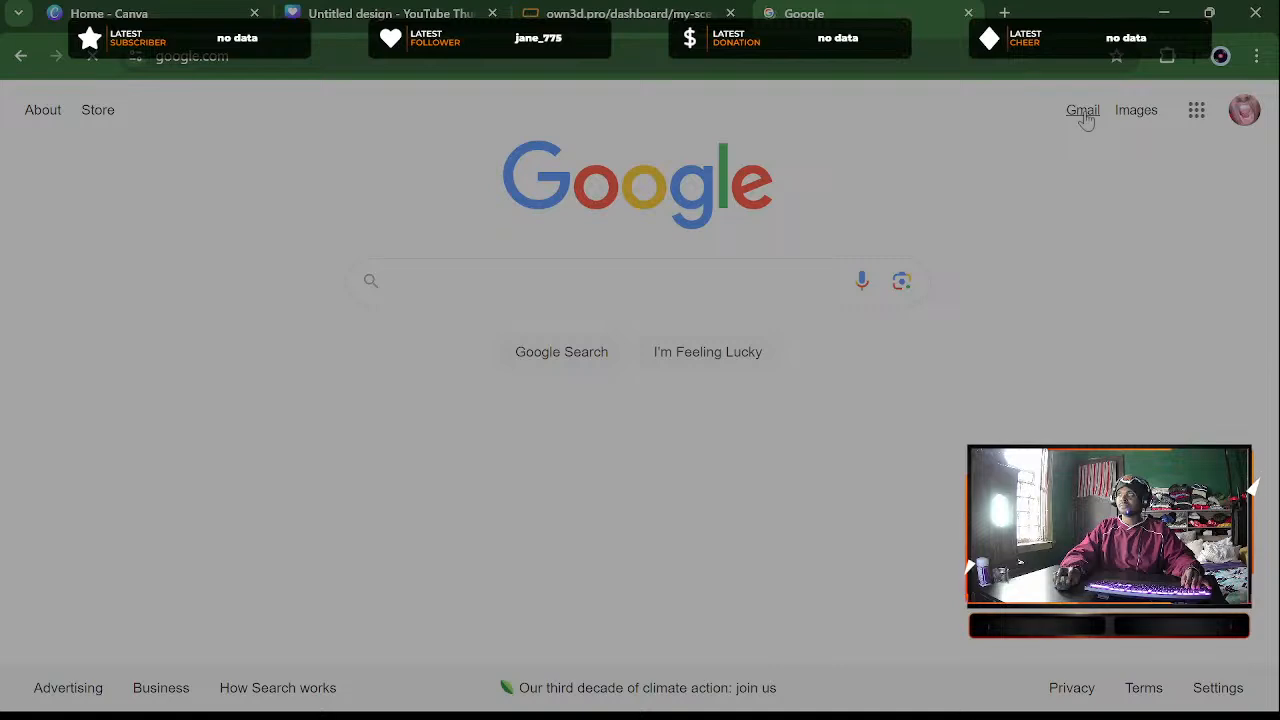
pyautogui.click(1083, 112)
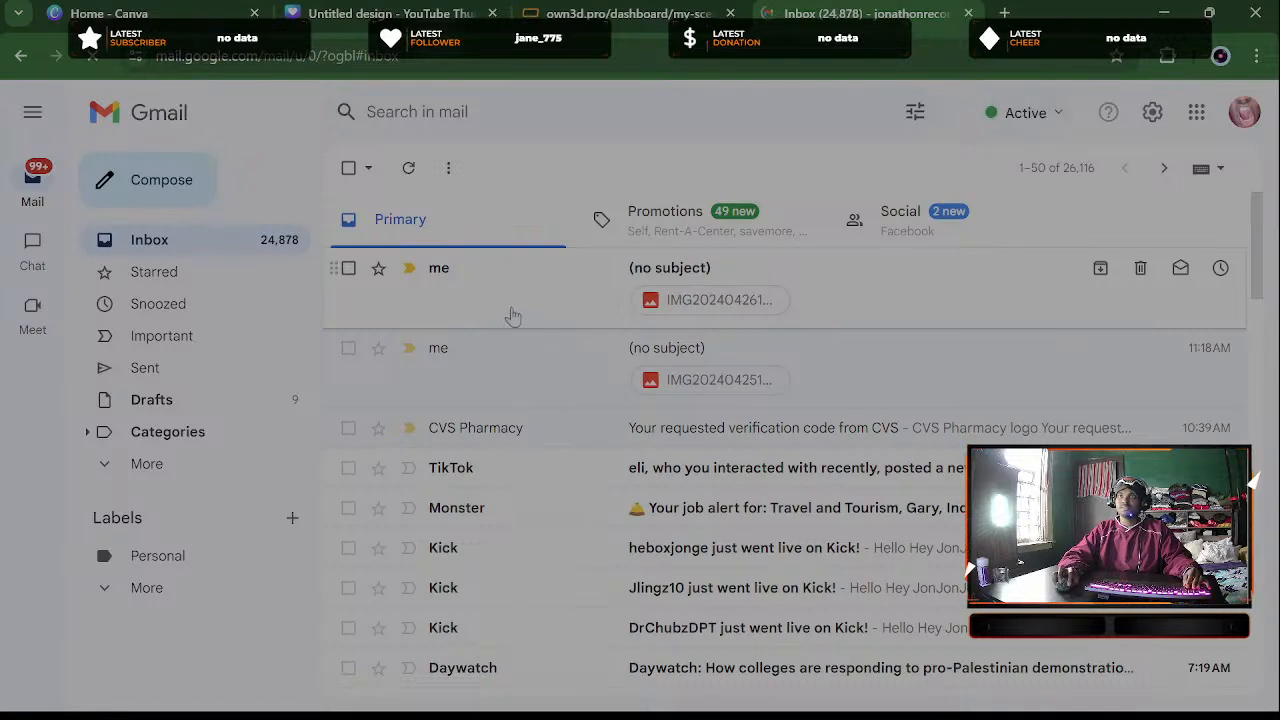
# Download the attachment IMG20240426132135.jpg from the newest self-sent email, then close the Gmail tab
pyautogui.click(517, 309)
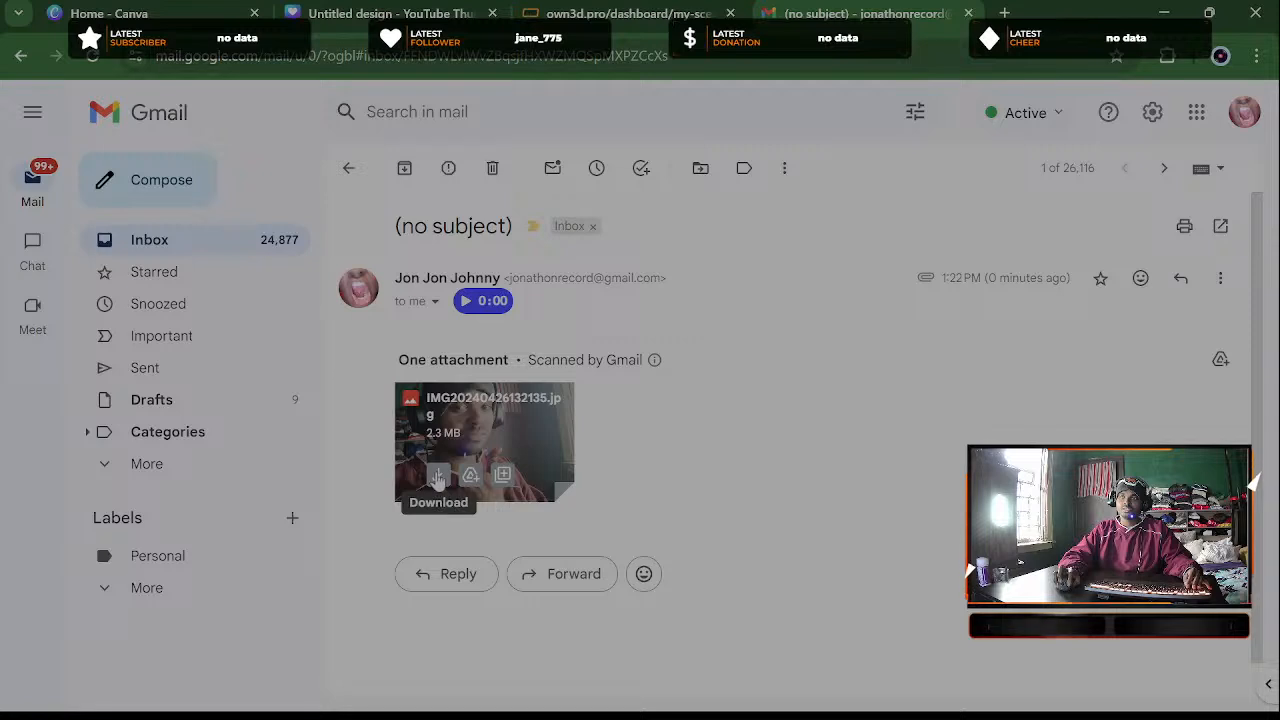
pyautogui.click(437, 480)
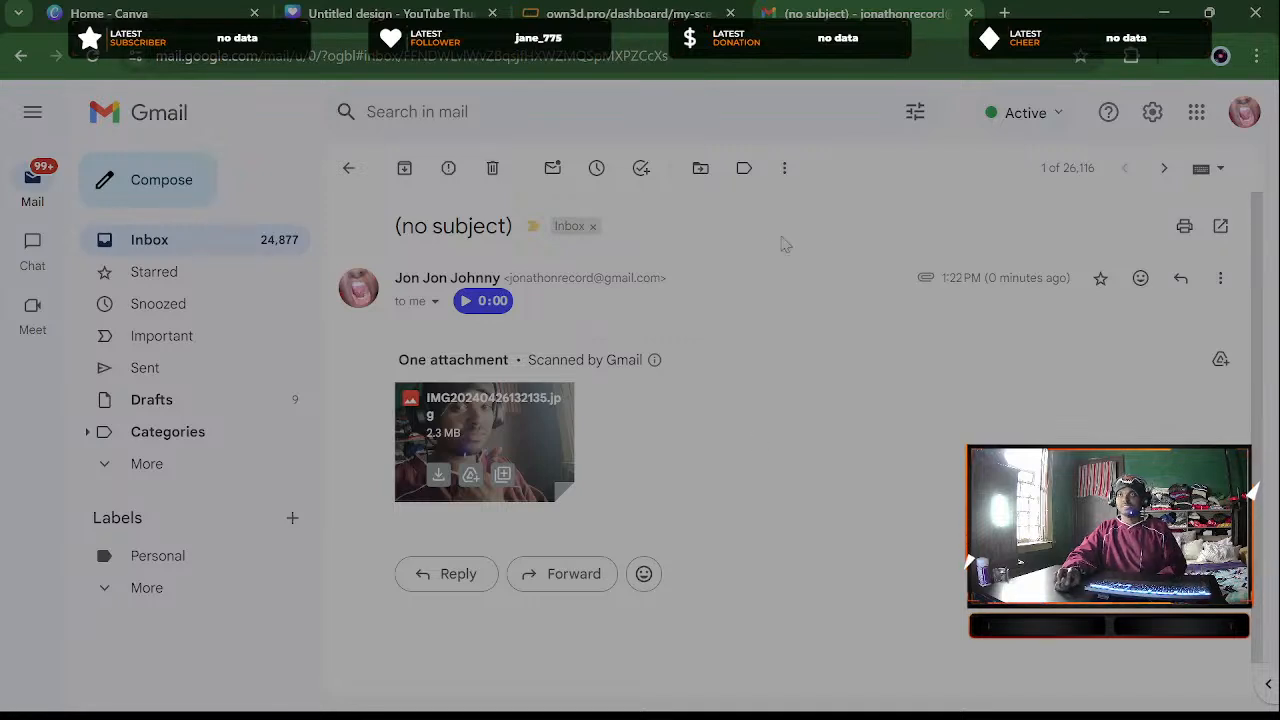
pyautogui.click(969, 13)
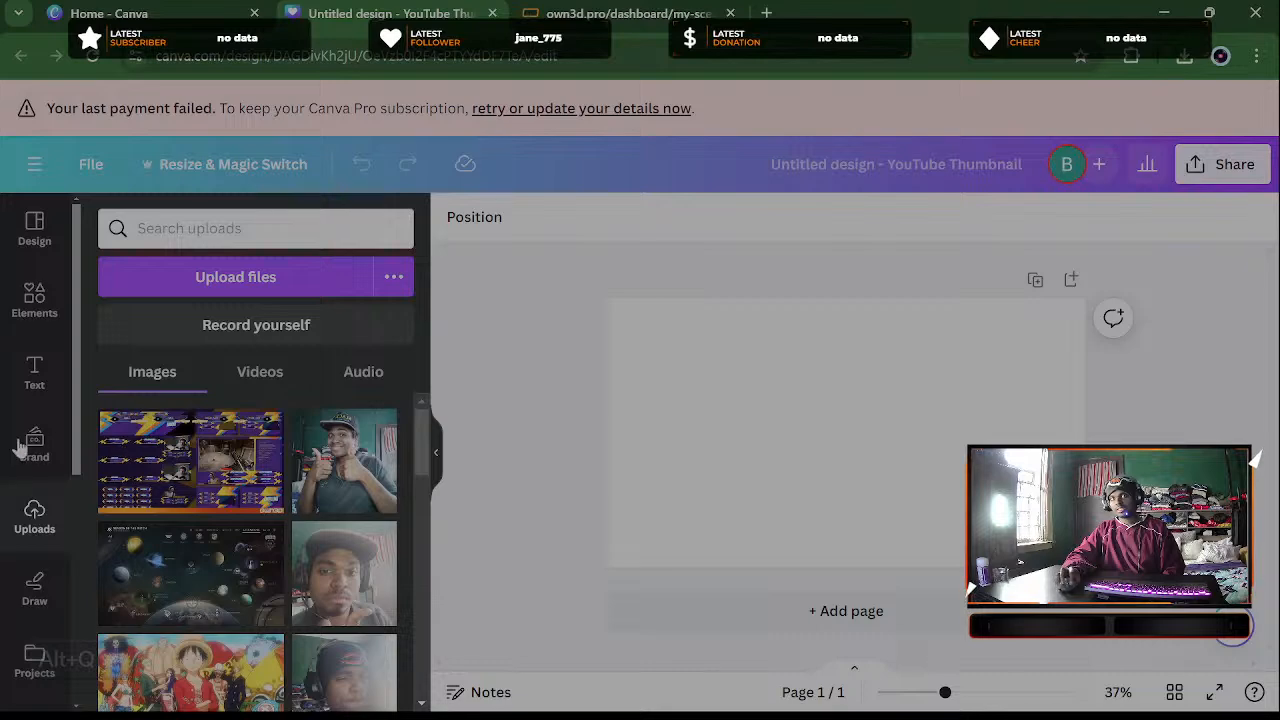
# Look at Canva's elements library and the available YouTube thumbnail templates
pyautogui.click(35, 306)
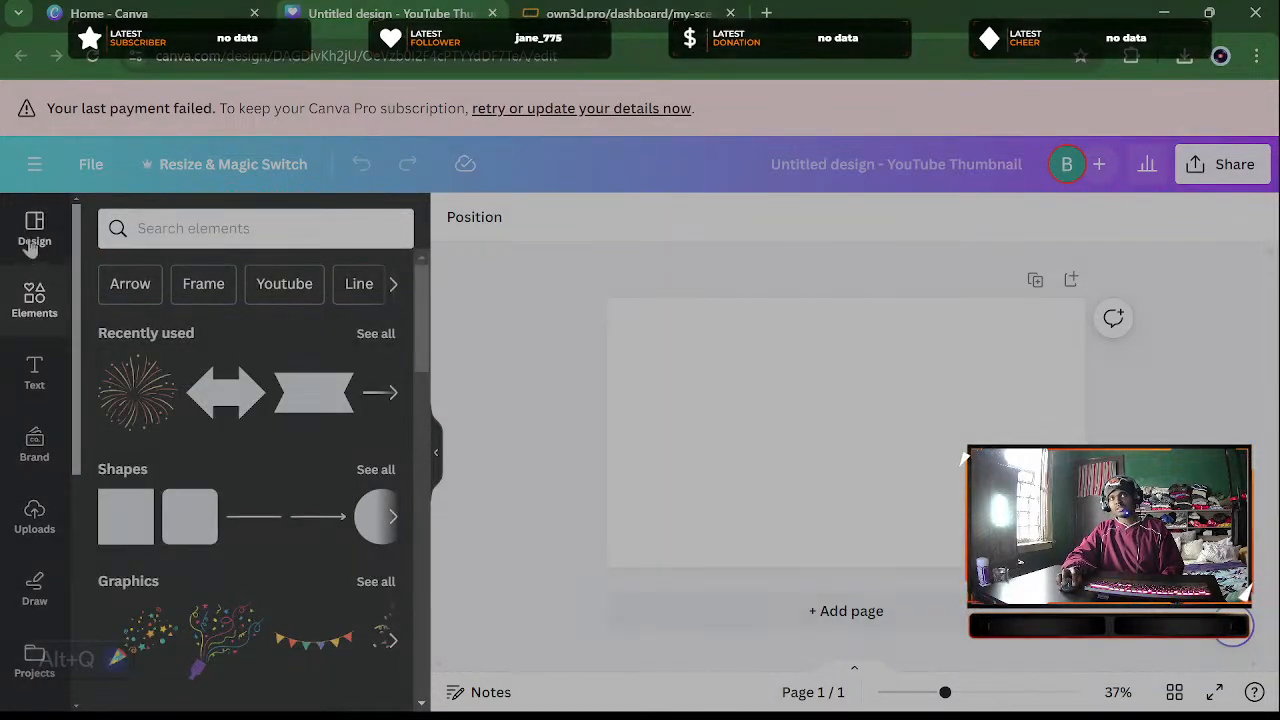
pyautogui.click(33, 238)
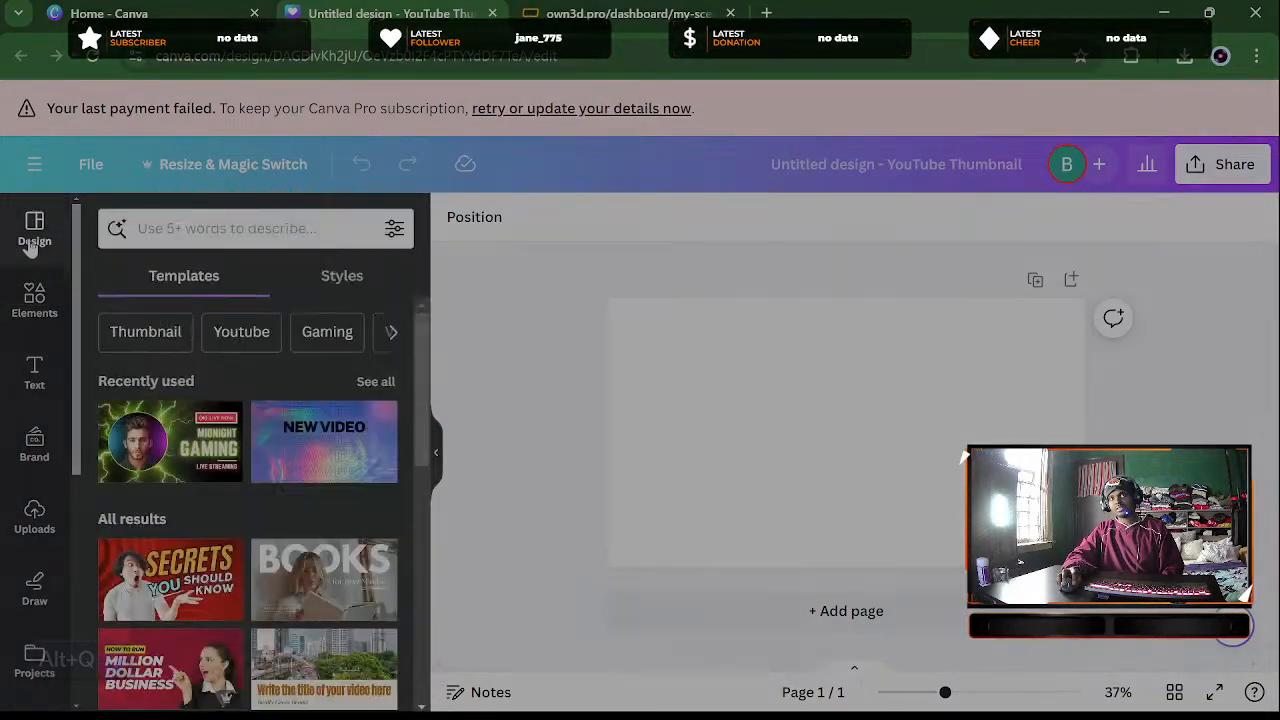
pyautogui.moveTo(421, 392); pyautogui.dragTo(438, 712)
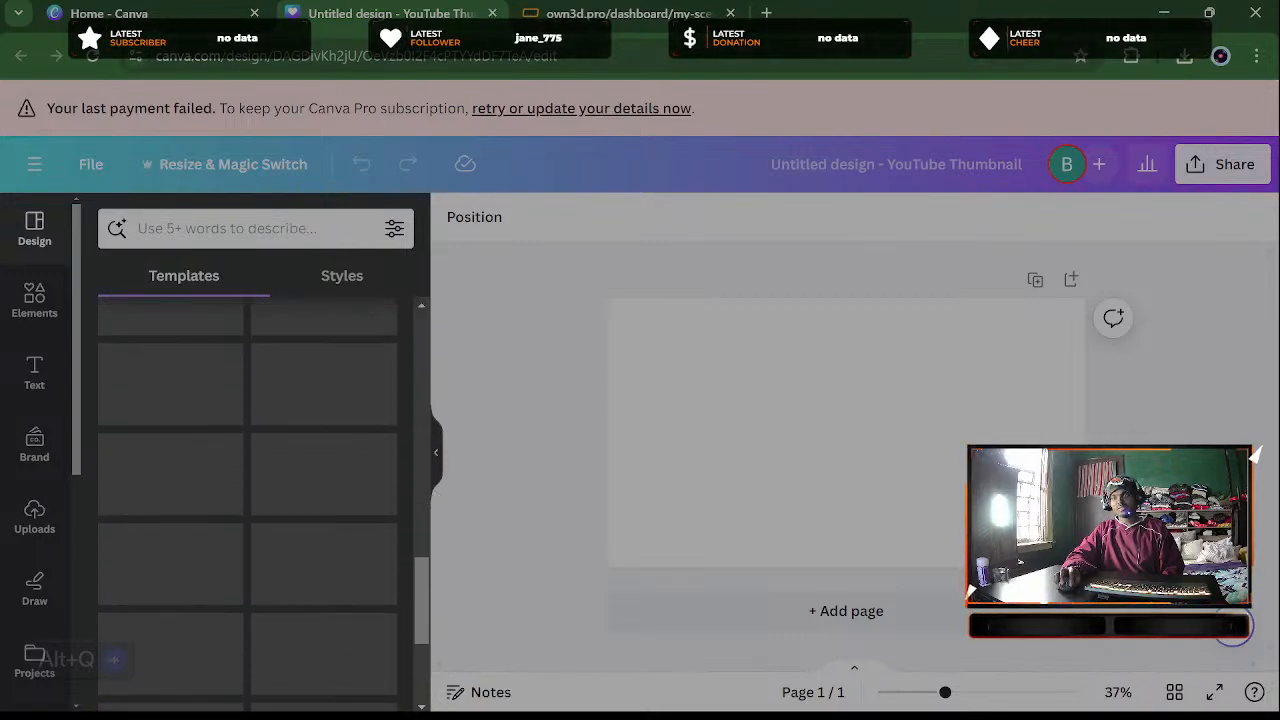
pyautogui.moveTo(425, 607); pyautogui.dragTo(426, 702)
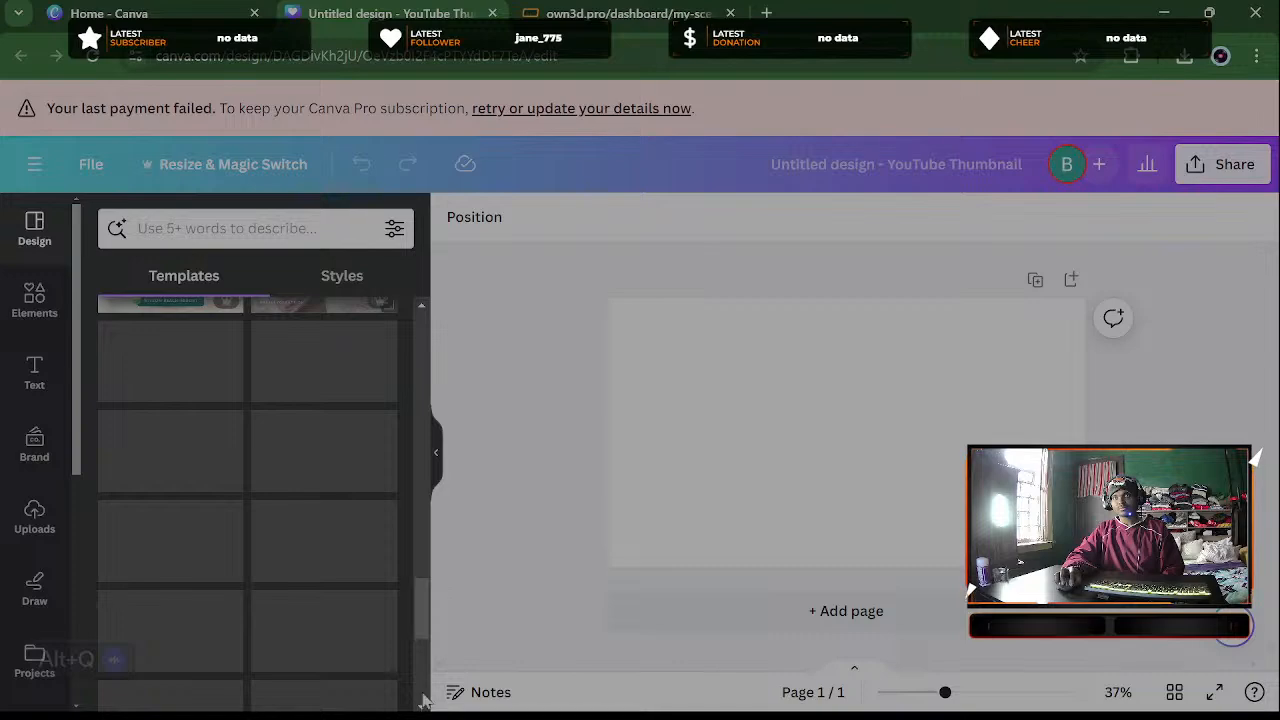
pyautogui.moveTo(428, 600); pyautogui.dragTo(418, 702)
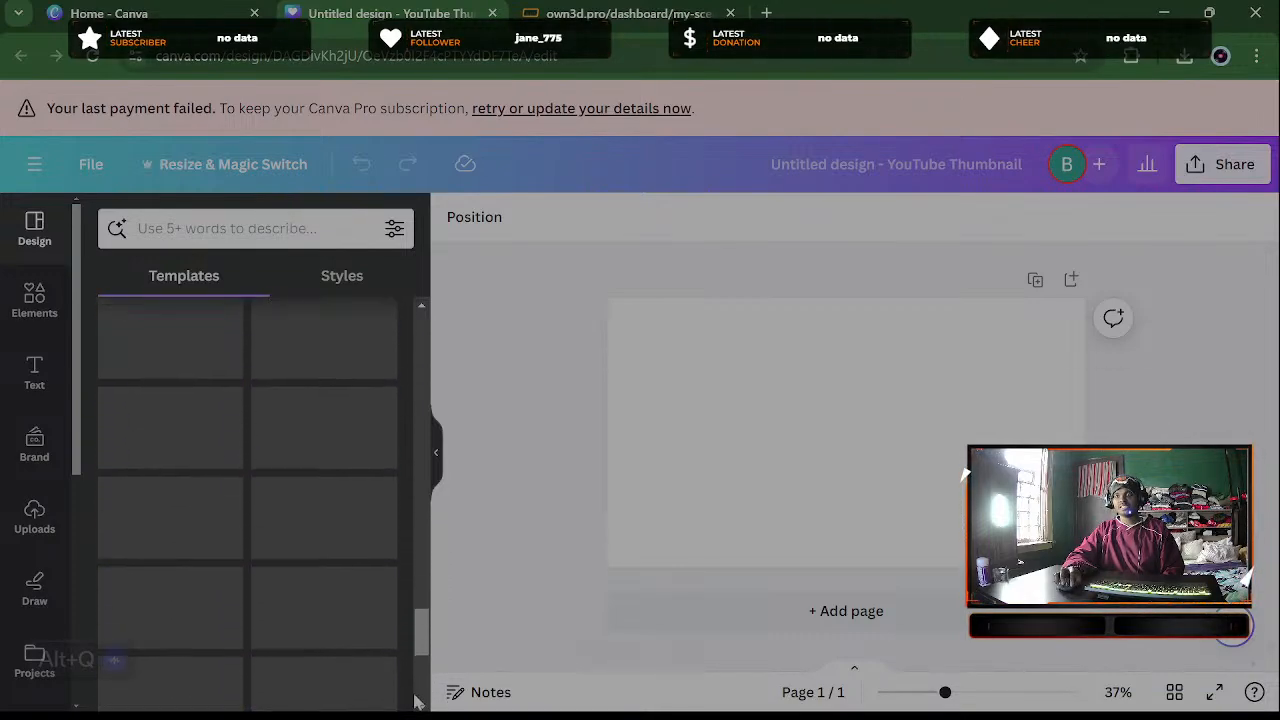
pyautogui.moveTo(426, 644); pyautogui.dragTo(420, 320)
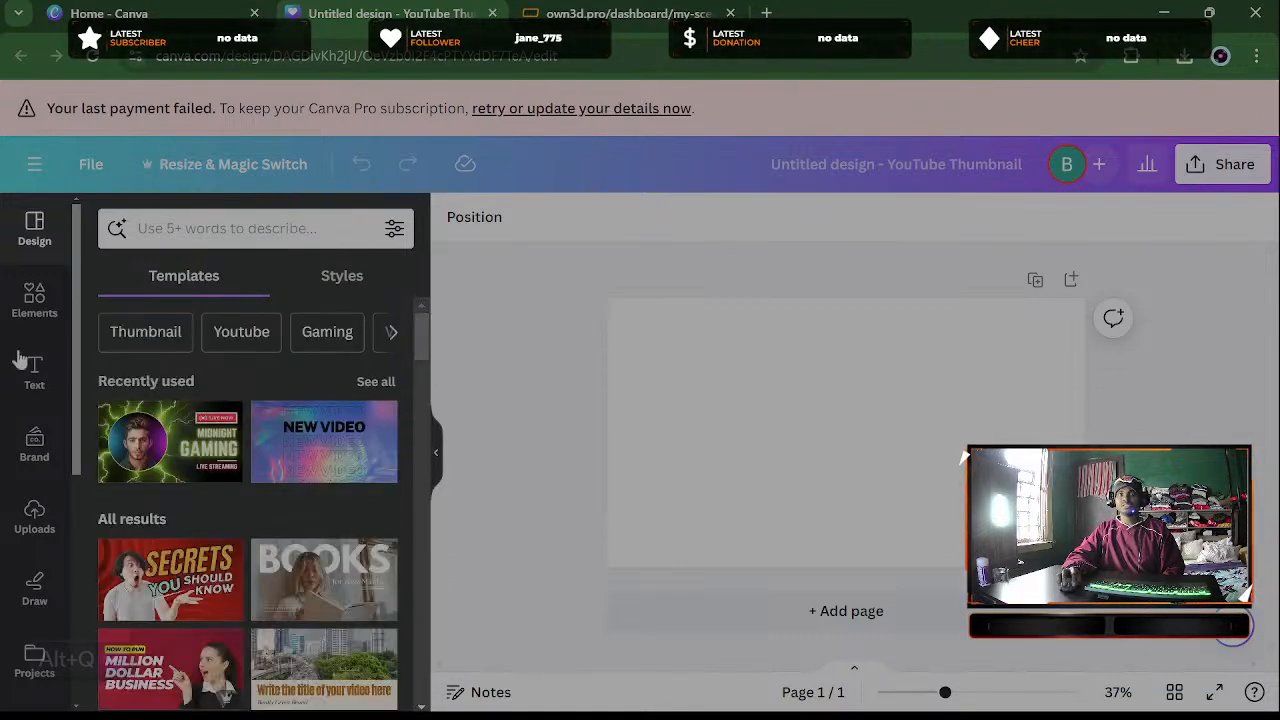
# Upload the new selfie photo with headset and beanie to the design's uploads and add it to the page
pyautogui.click(36, 535)
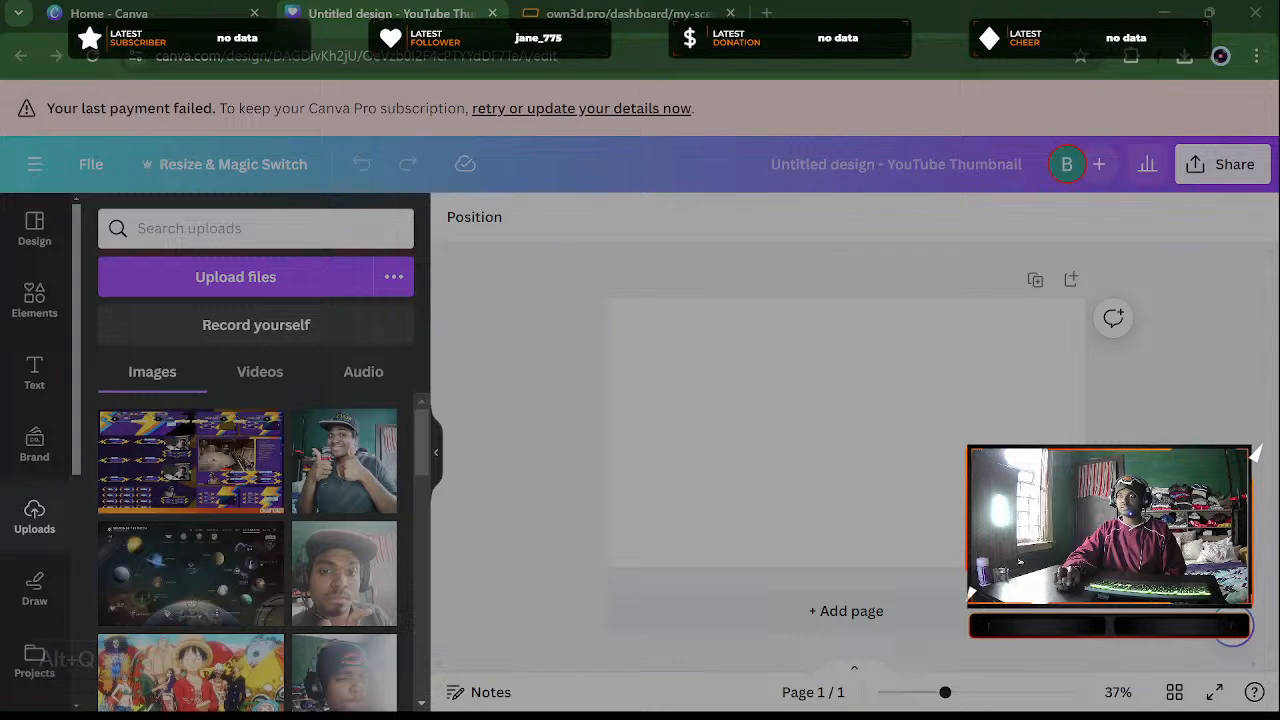
pyautogui.moveTo(640, 450); pyautogui.dragTo(240, 550)
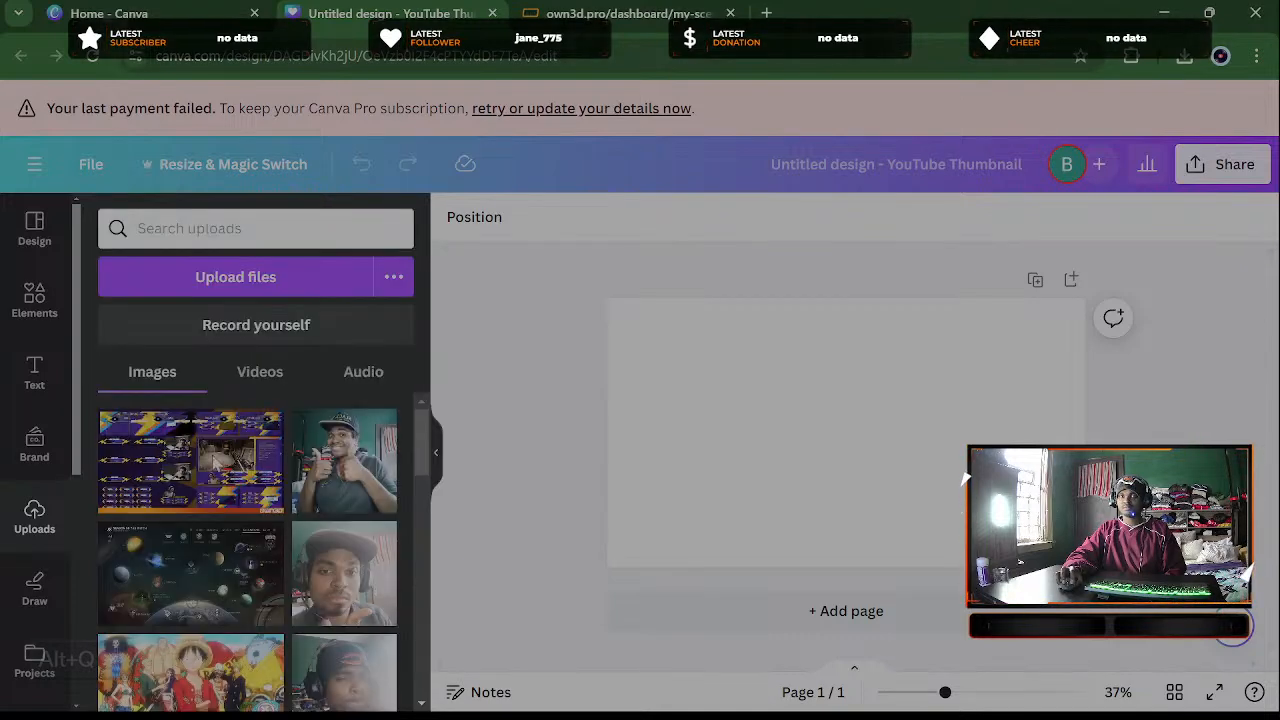
pyautogui.click(168, 474)
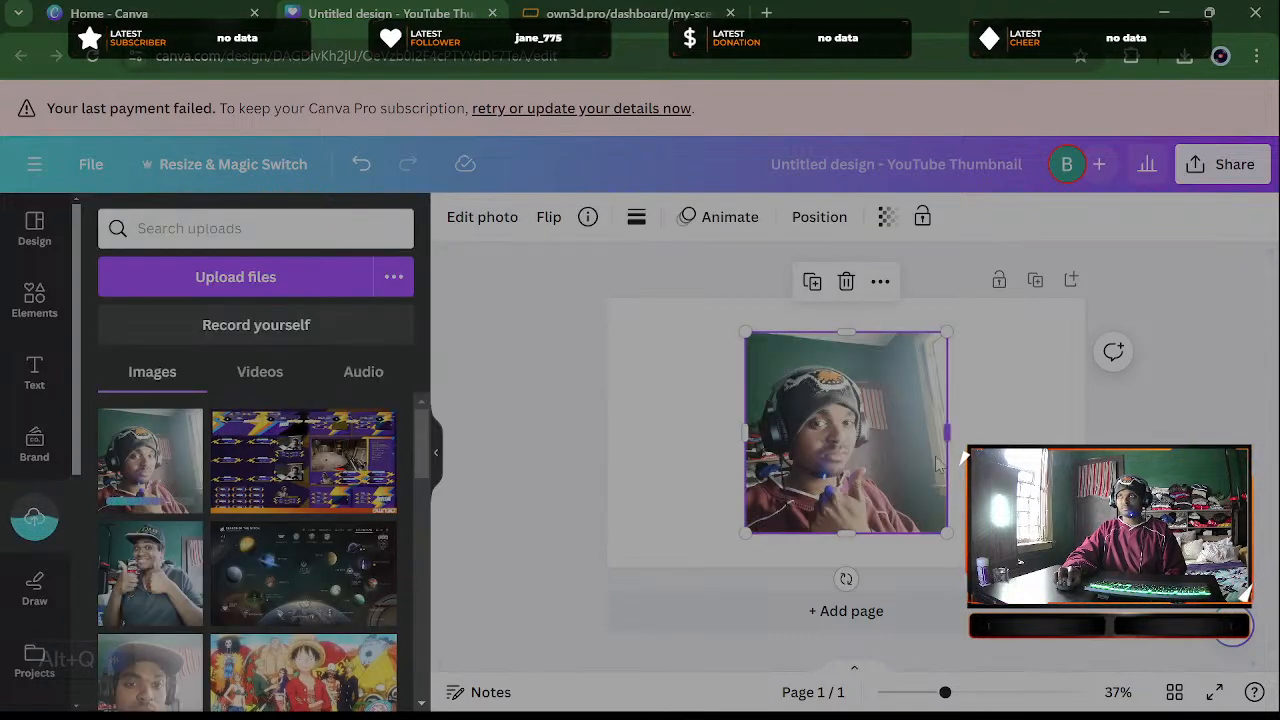
# Move the selfie into the lower-left corner of the page and enlarge it to the full page height
pyautogui.moveTo(834, 481); pyautogui.dragTo(691, 516)
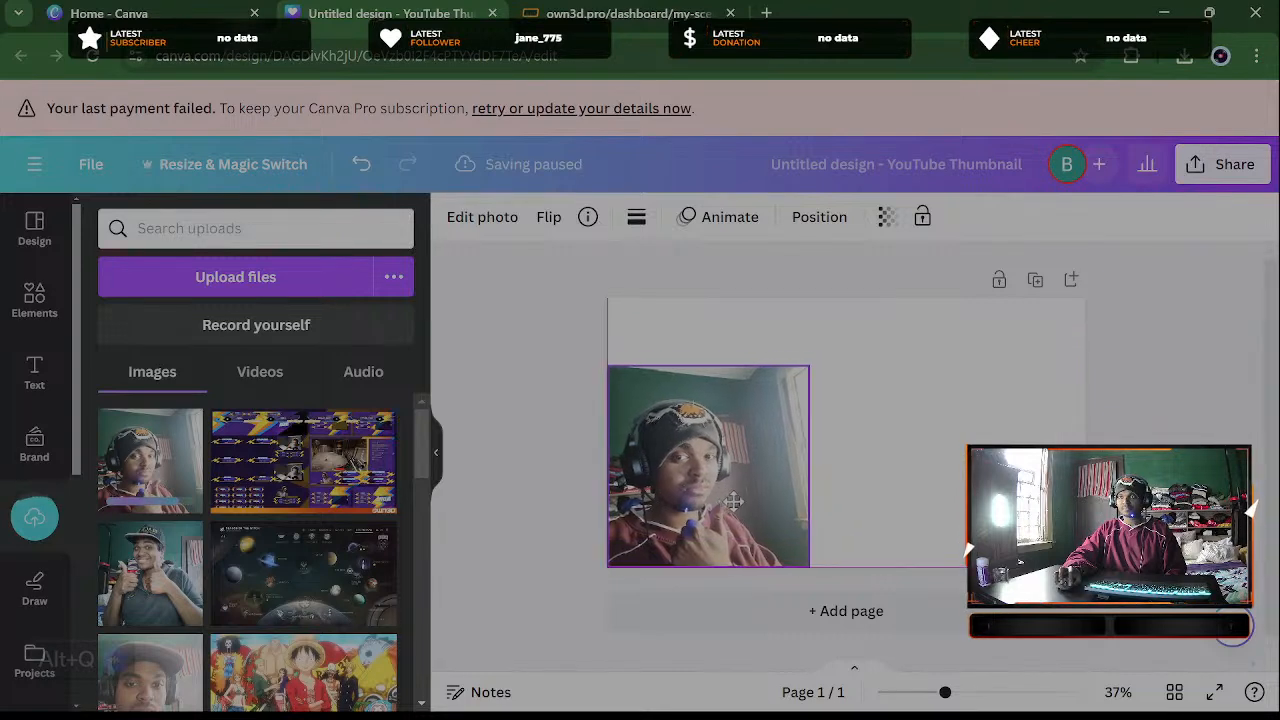
pyautogui.moveTo(808, 366); pyautogui.dragTo(861, 278)
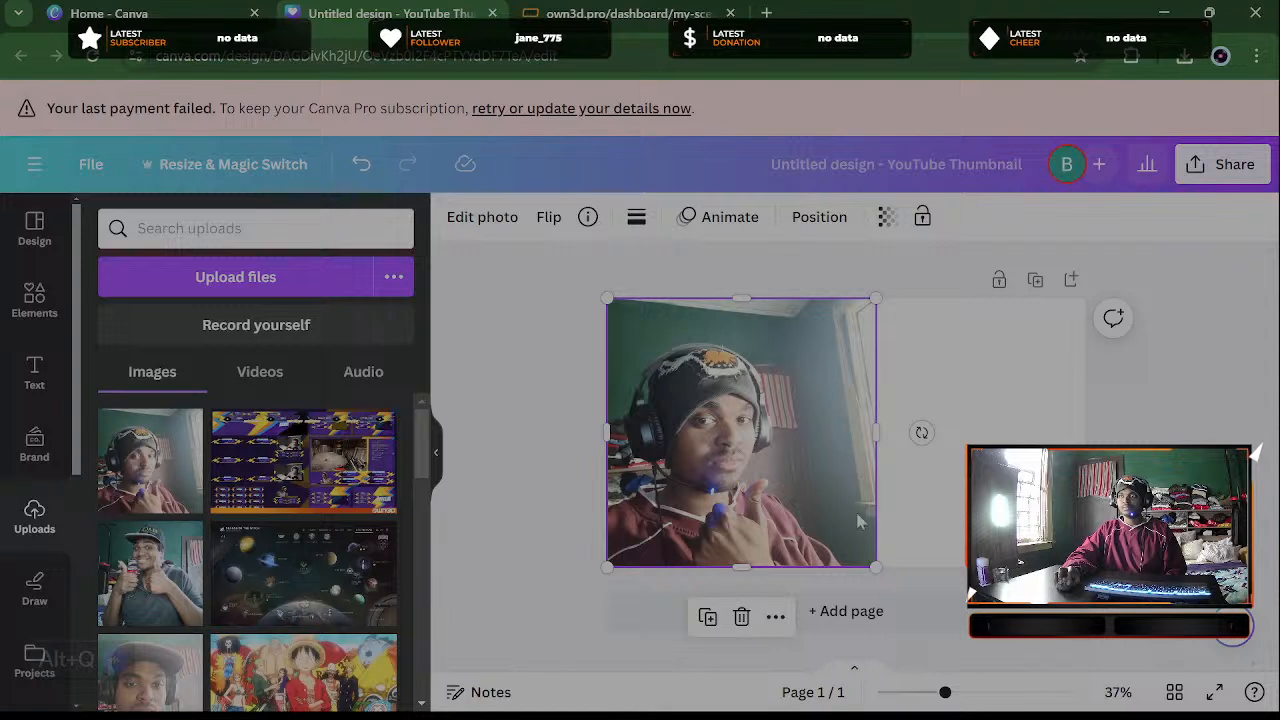
pyautogui.click(961, 354)
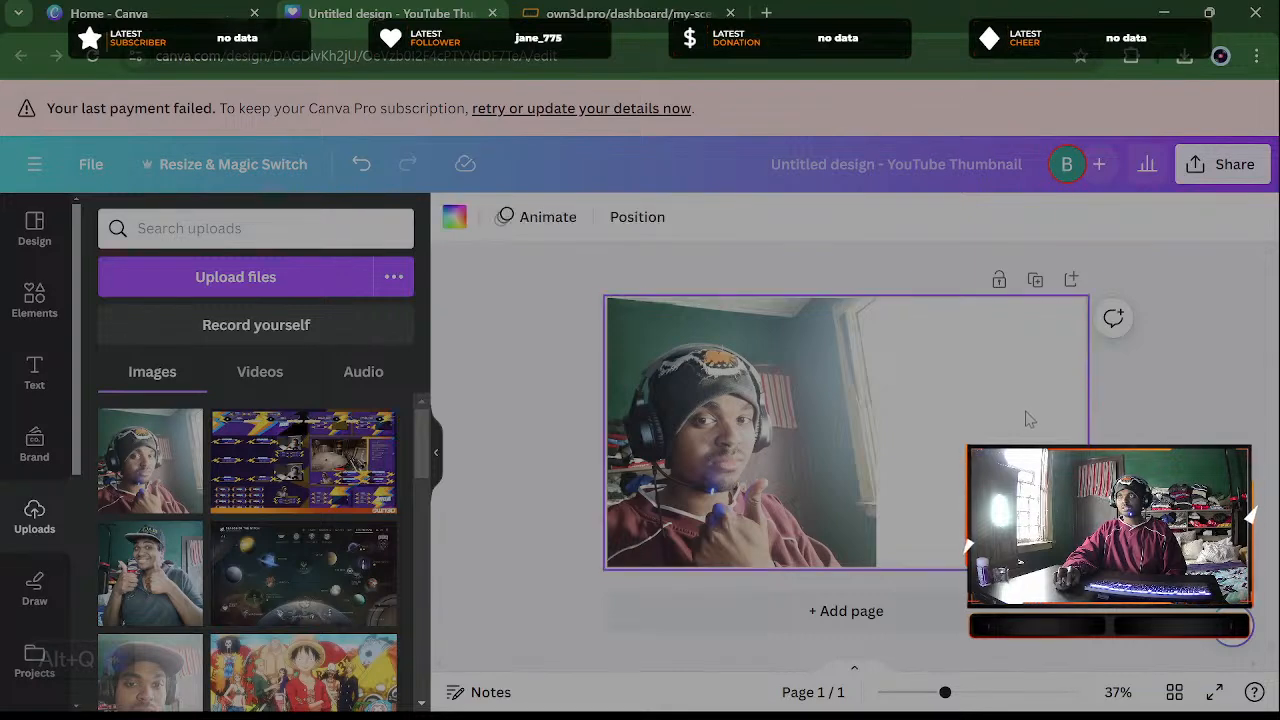
# Remove the background from the selfie photo with BG Remover
pyautogui.click(858, 396)
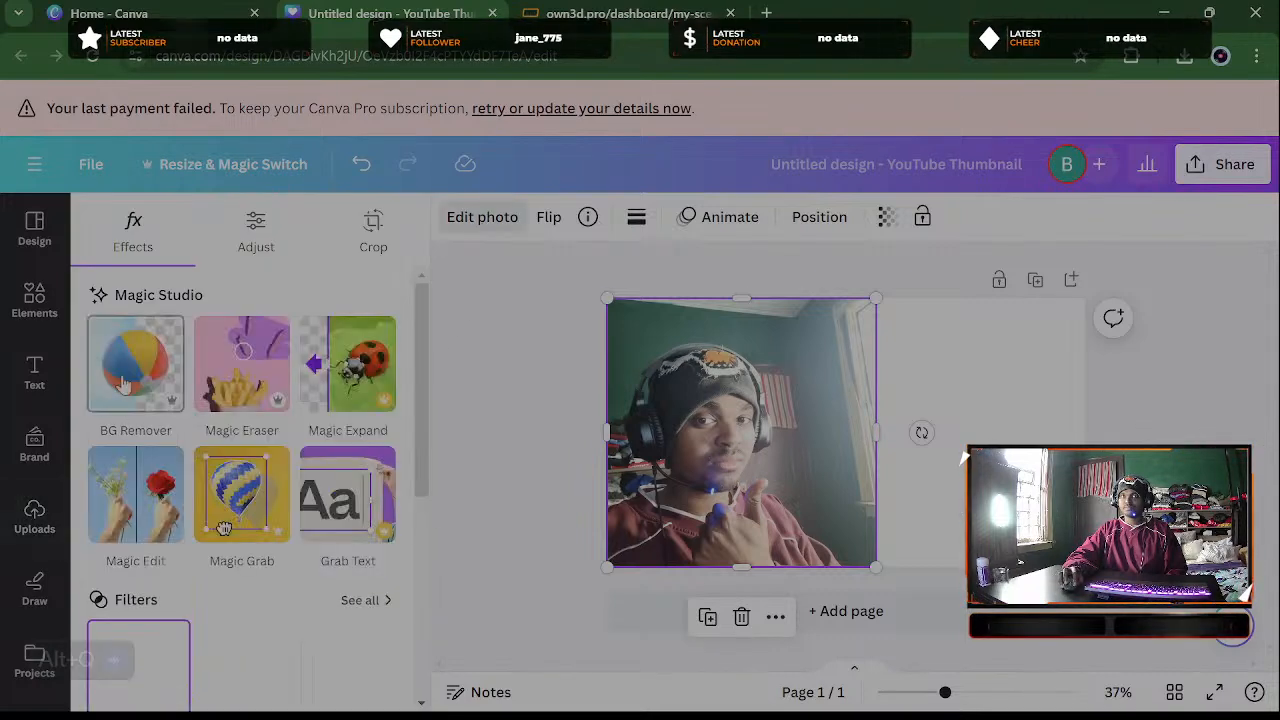
pyautogui.click(145, 383)
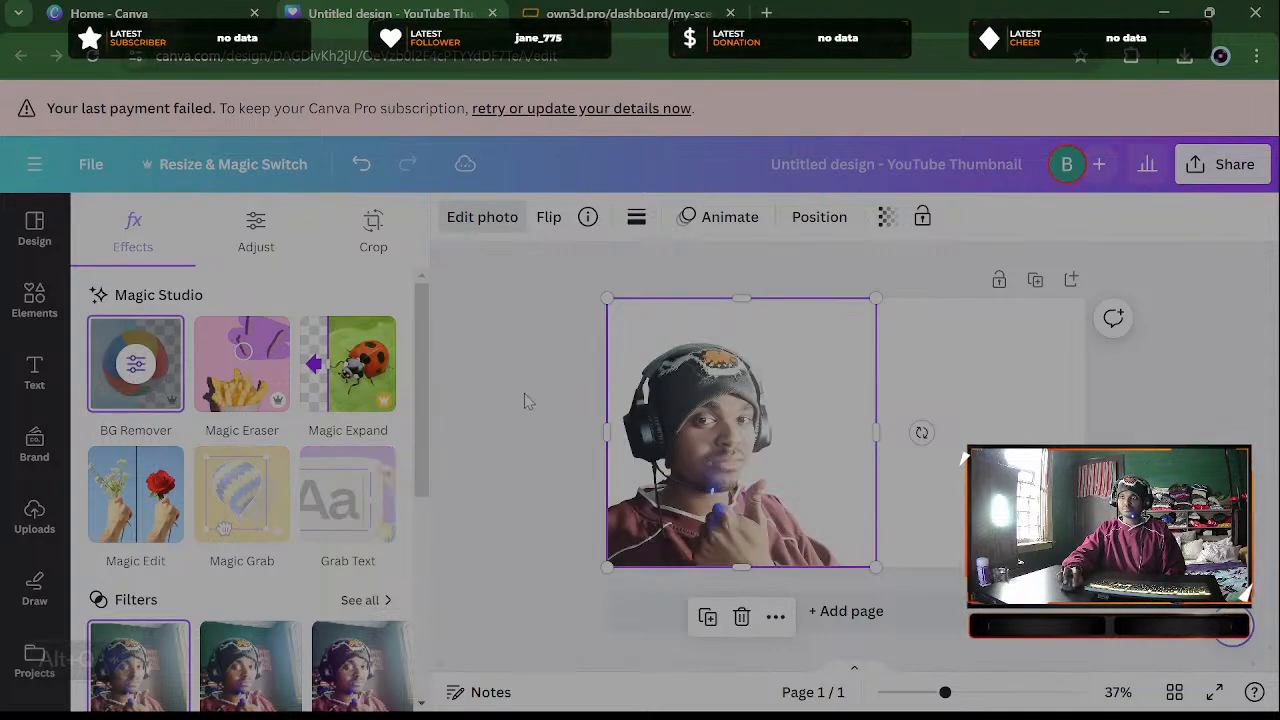
pyautogui.click(652, 262)
pyautogui.click(563, 293)
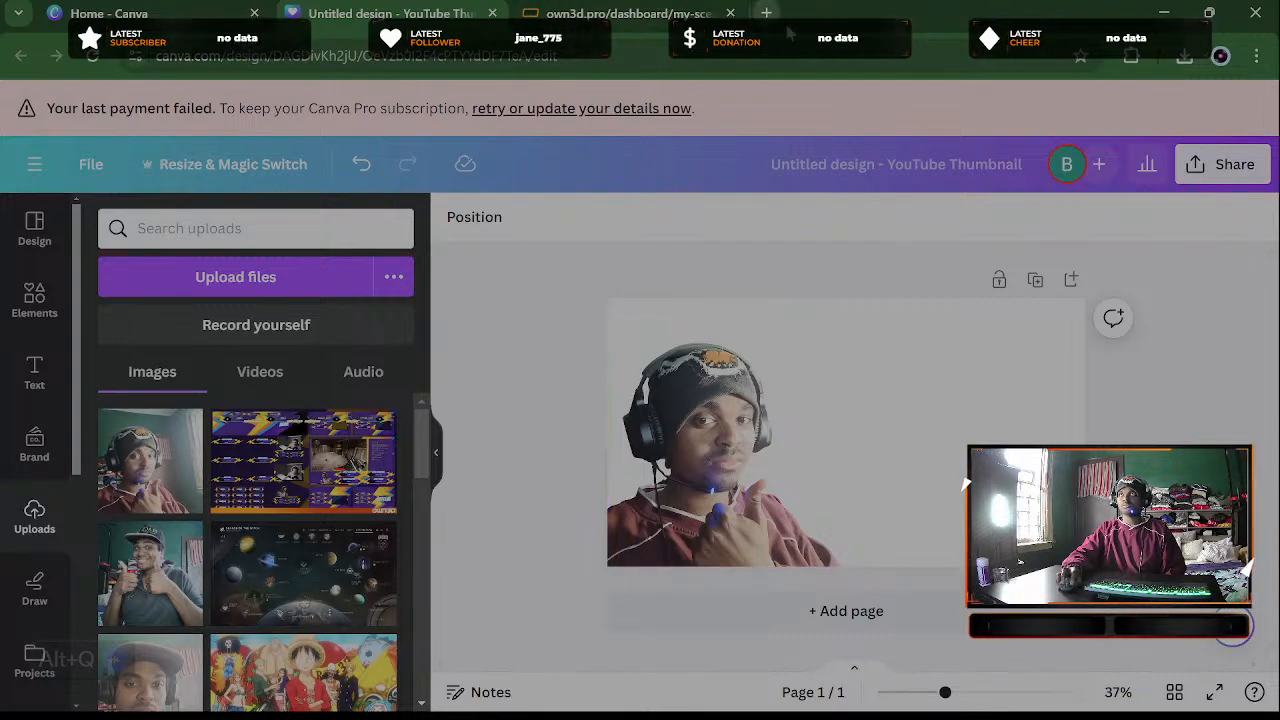
# Open google.com in a new browser tab
pyautogui.click(700, 14)
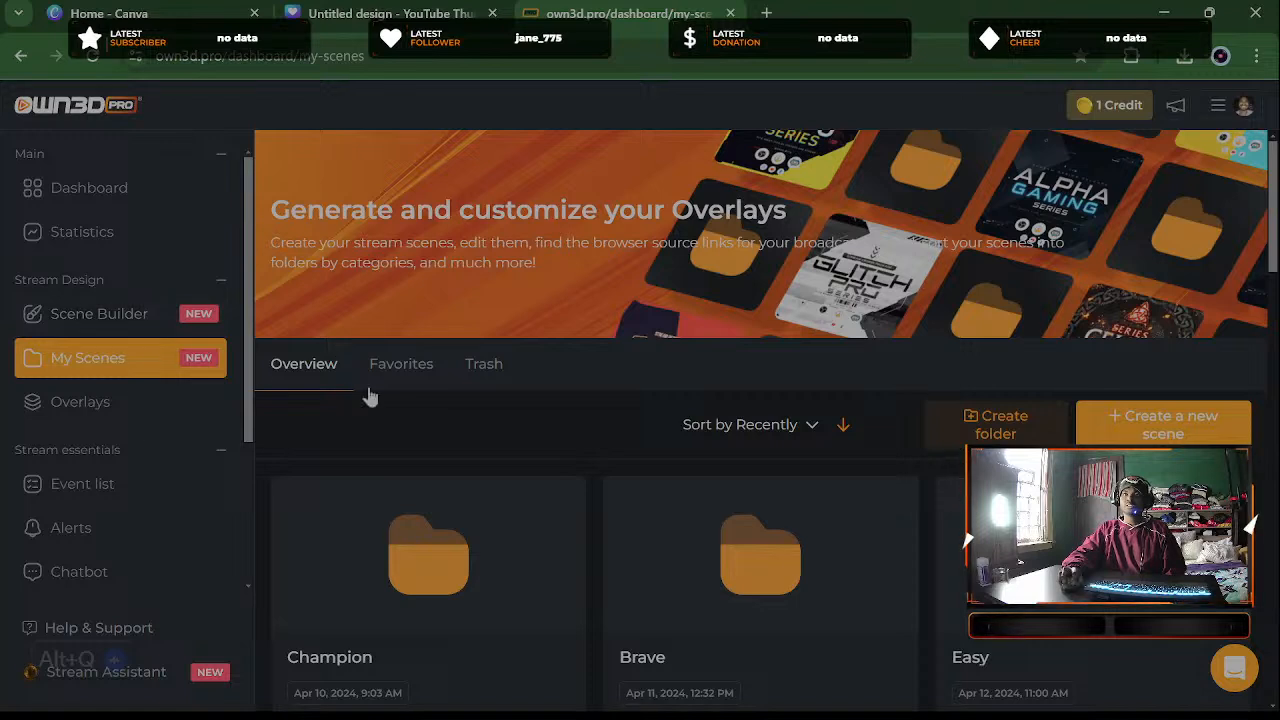
pyautogui.click(766, 13)
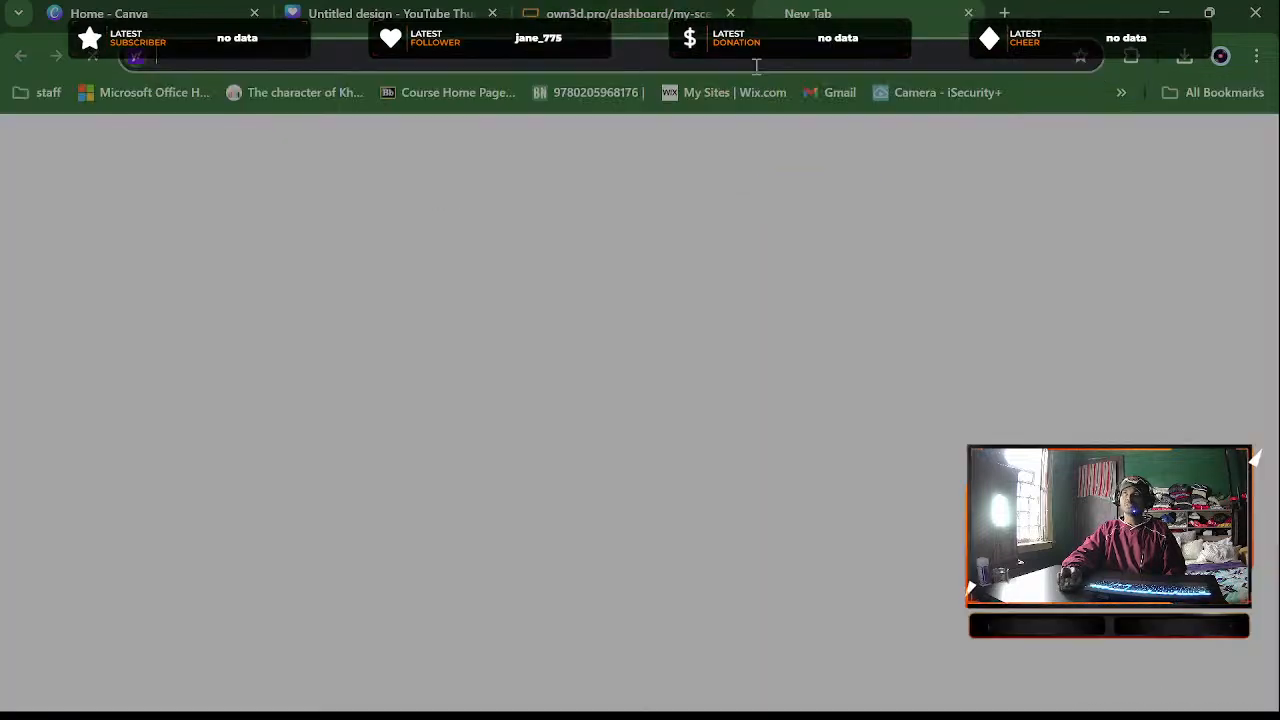
pyautogui.write('google.com')
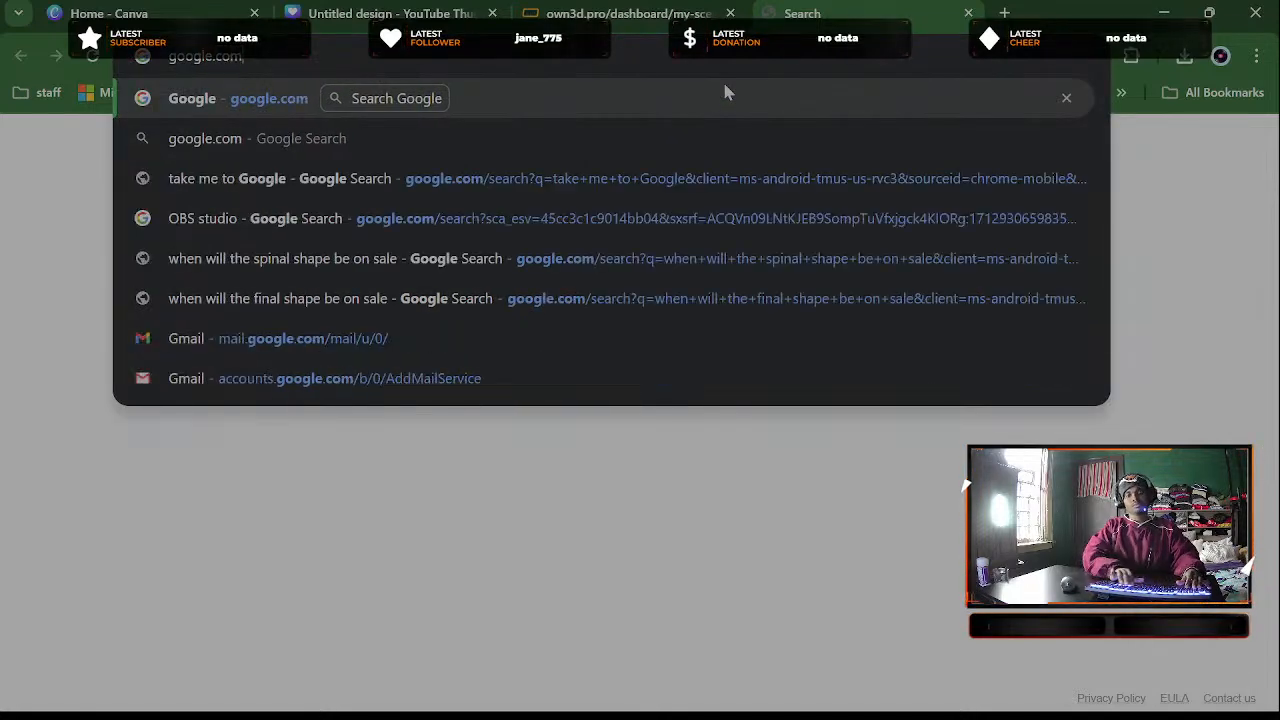
pyautogui.press('Return')
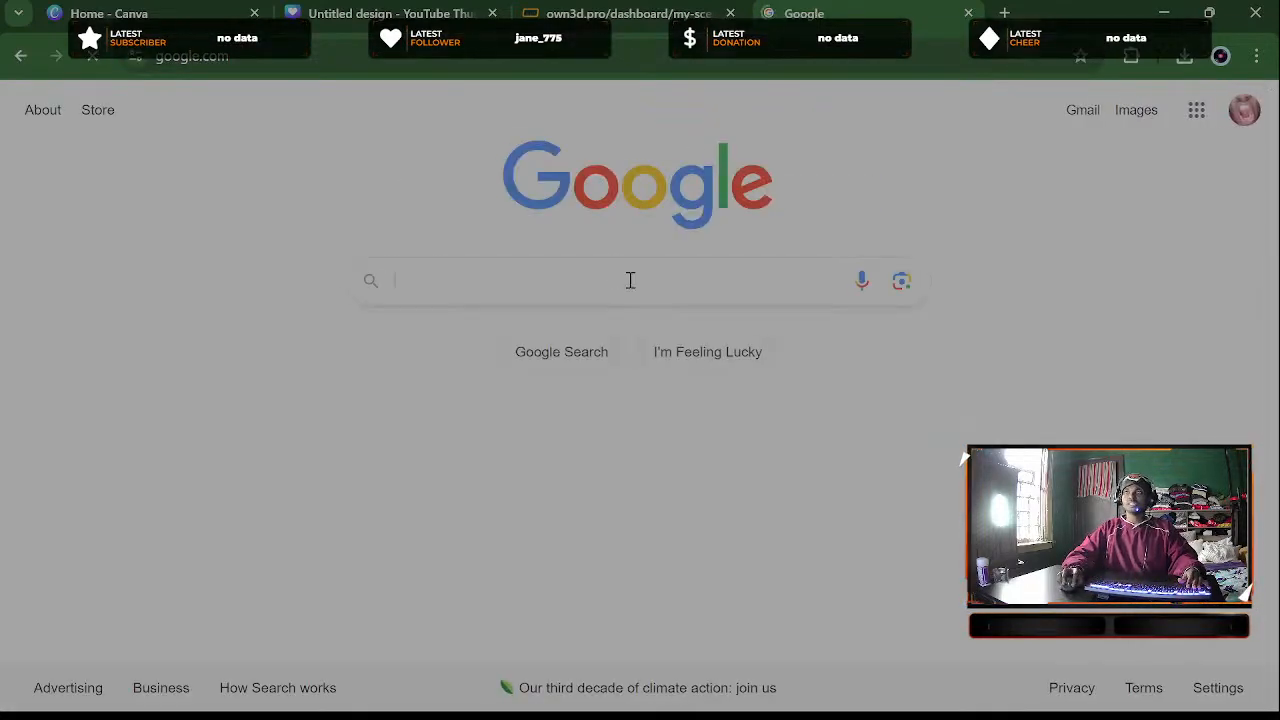
# Search Google for "destiny 2 Lost Sector"
pyautogui.click(630, 280)
pyautogui.write('des')
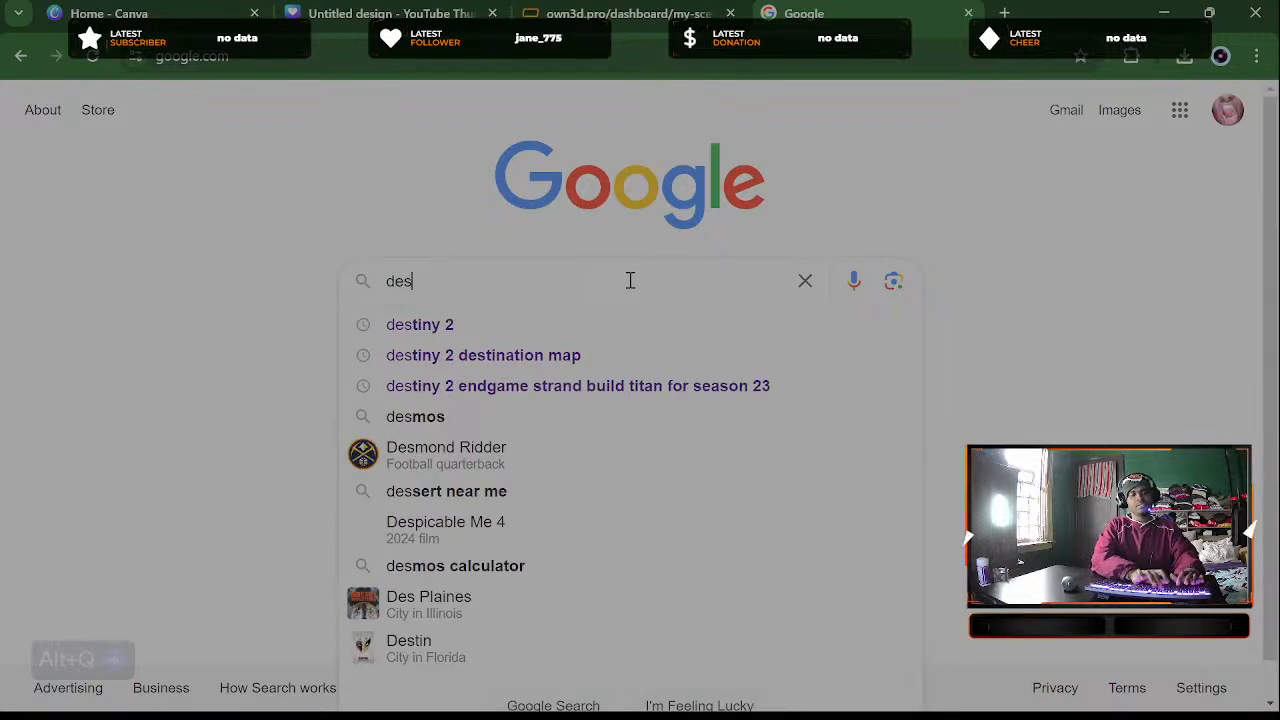
pyautogui.write('tiny')
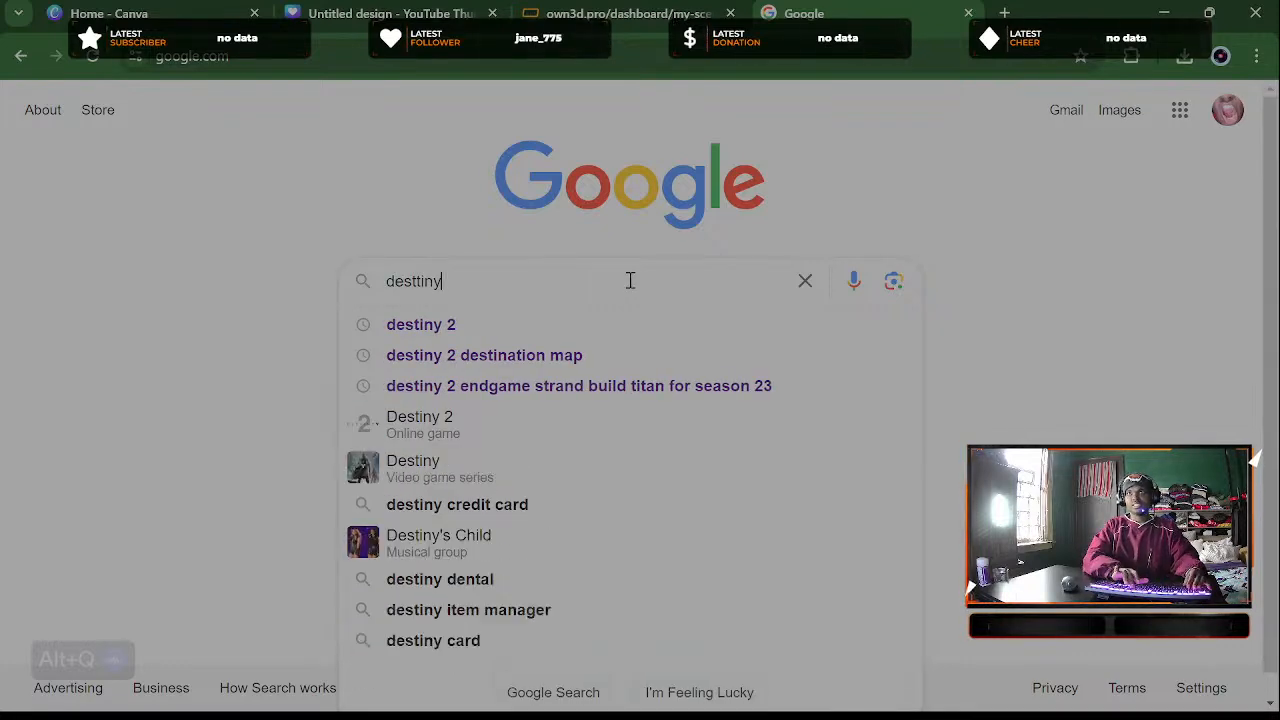
pyautogui.press('BackSpace')
pyautogui.press('BackSpace')
pyautogui.press('BackSpace')
pyautogui.press('BackSpace')
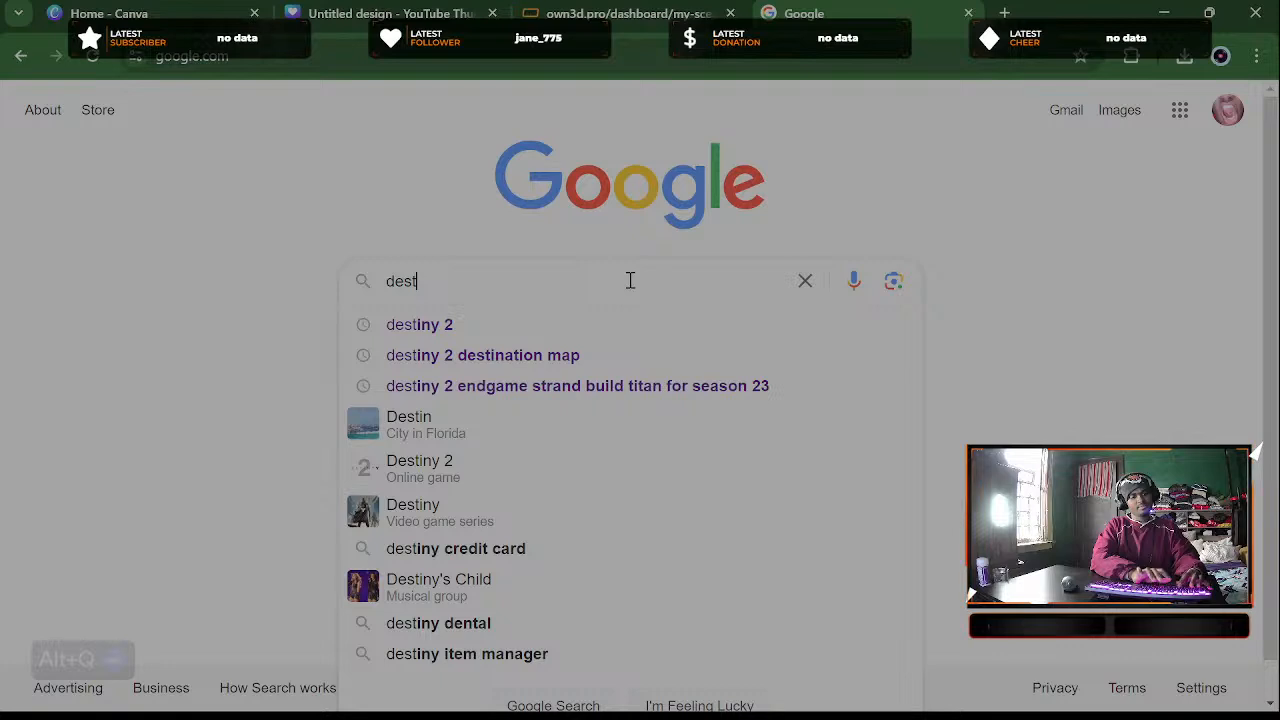
pyautogui.write('iny ')
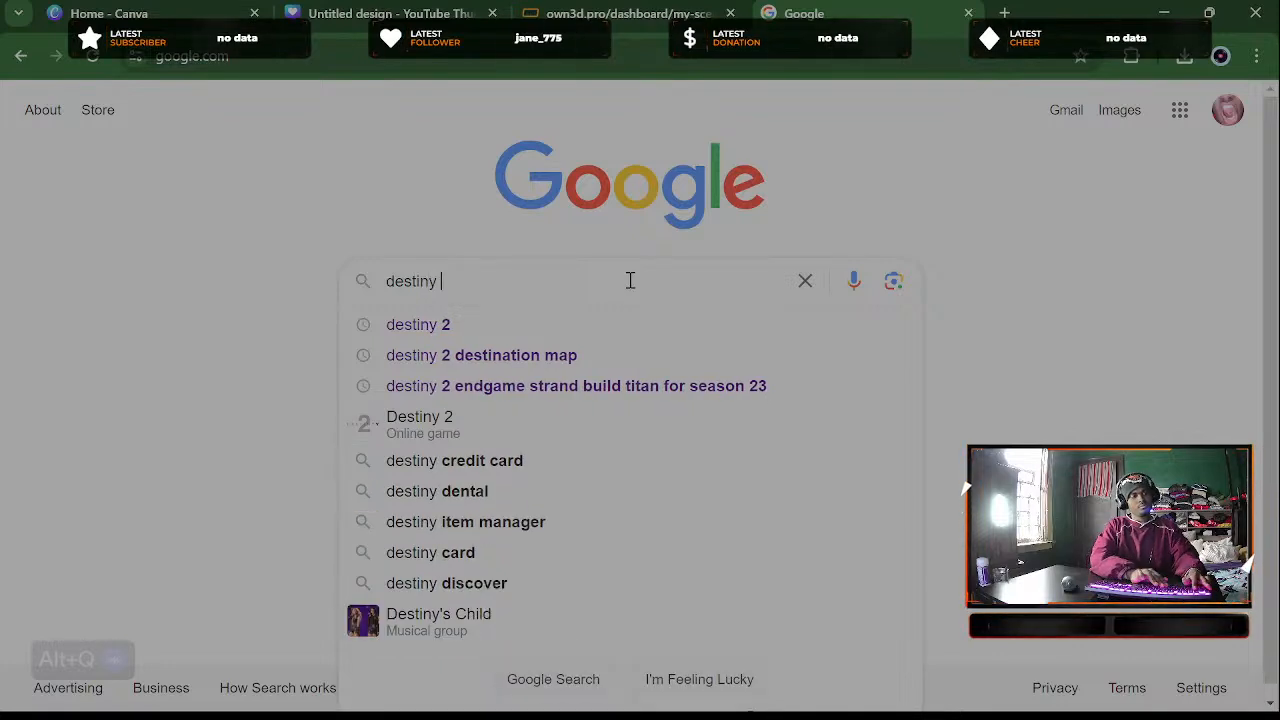
pyautogui.write('2 Lost ')
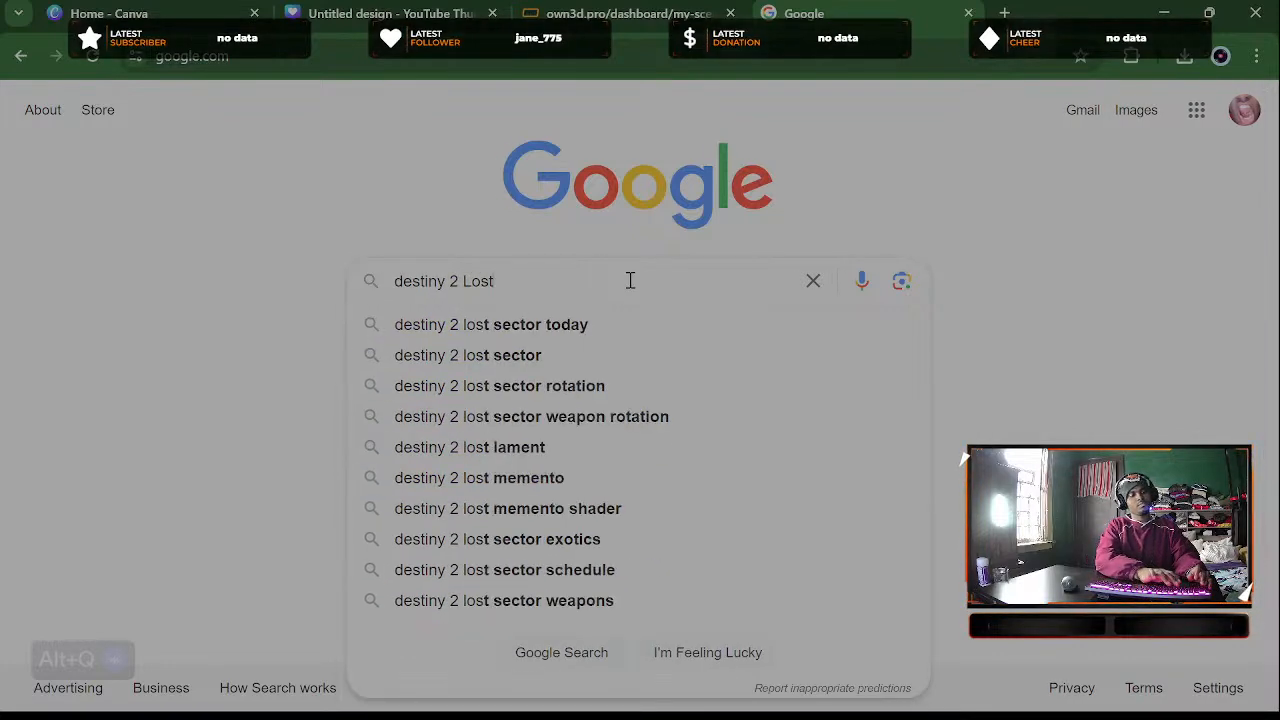
pyautogui.write('Sector')
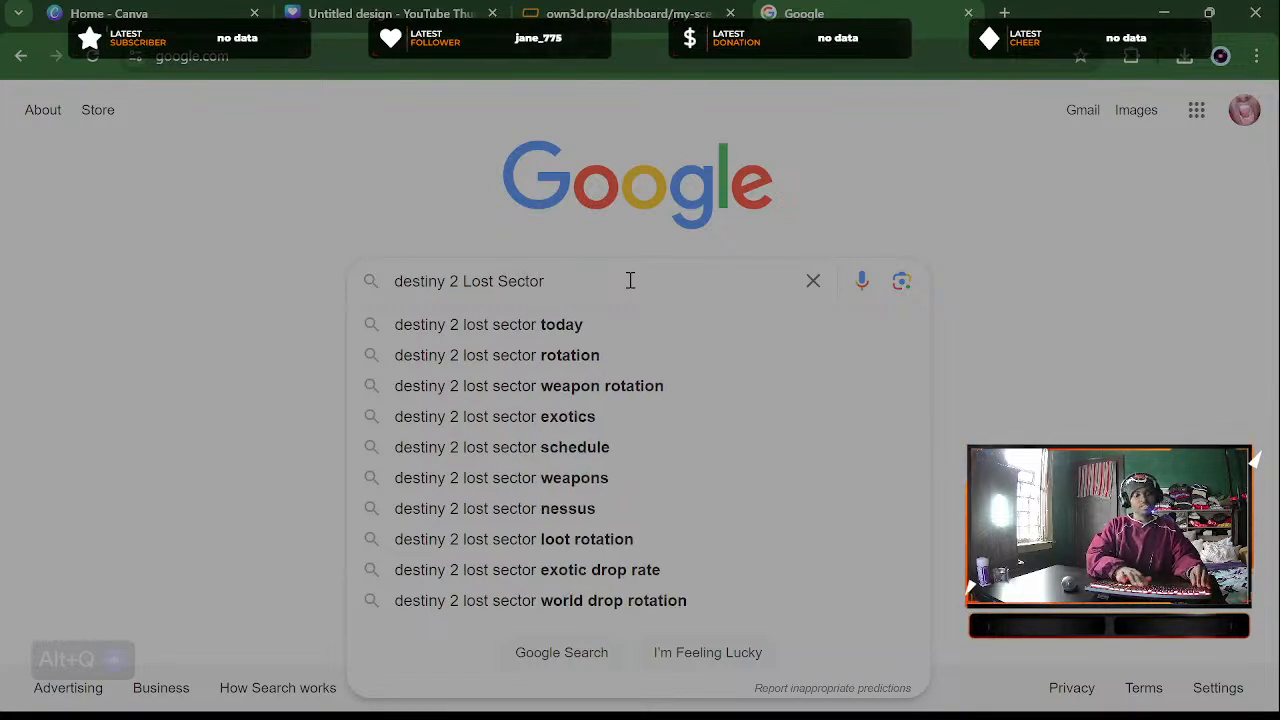
pyautogui.press('Return')
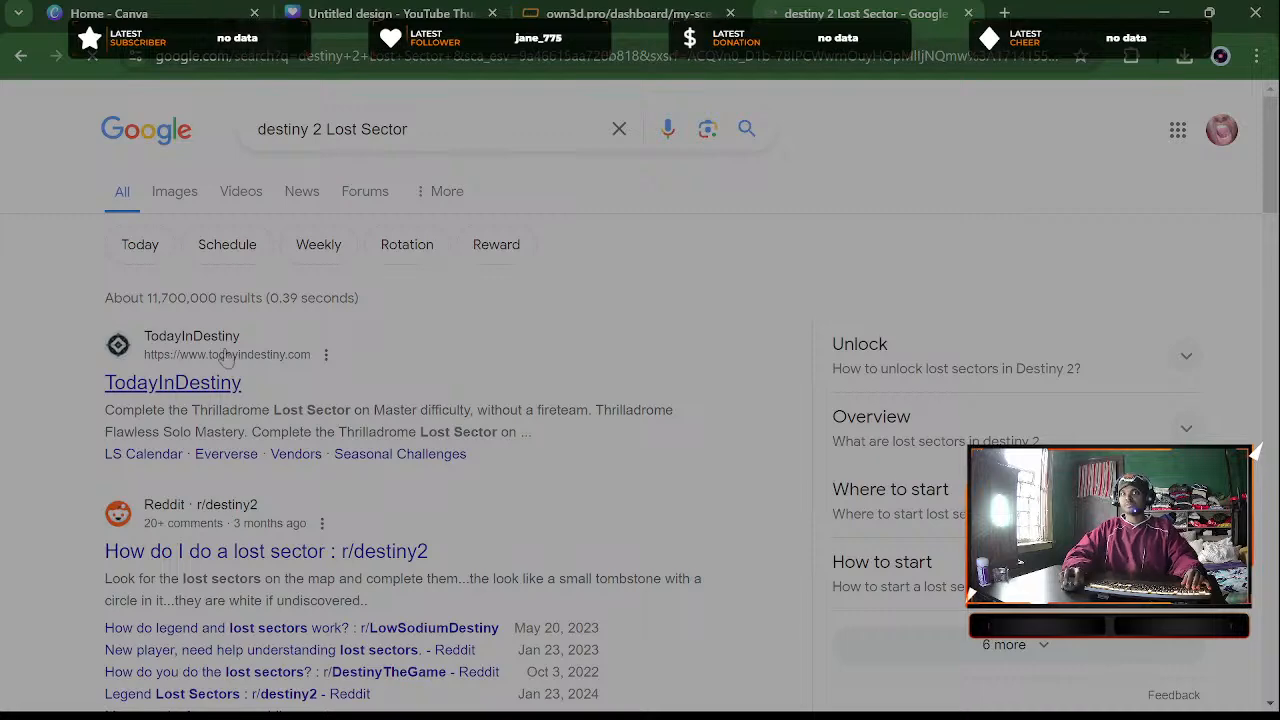
# Browse the image results and open the Game Rant picture of the forest cave with the Lost Sector symbol
pyautogui.click(177, 192)
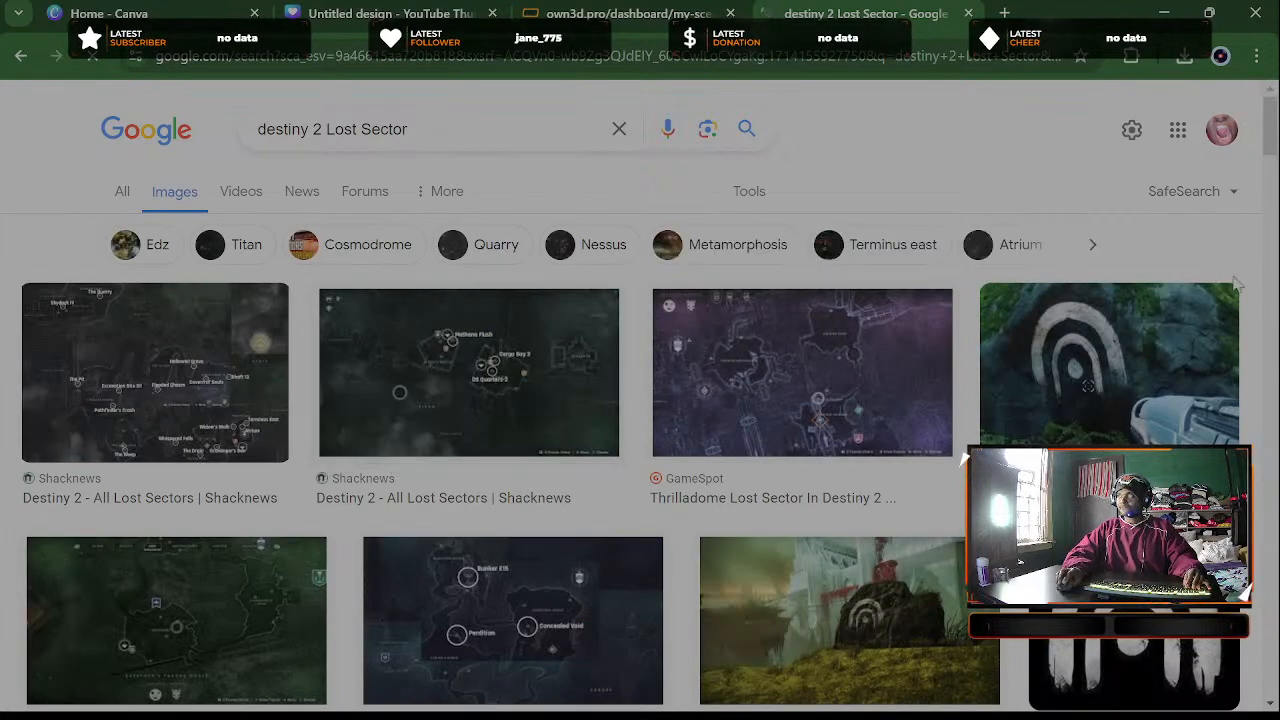
pyautogui.scroll(-3, 1245, 258)
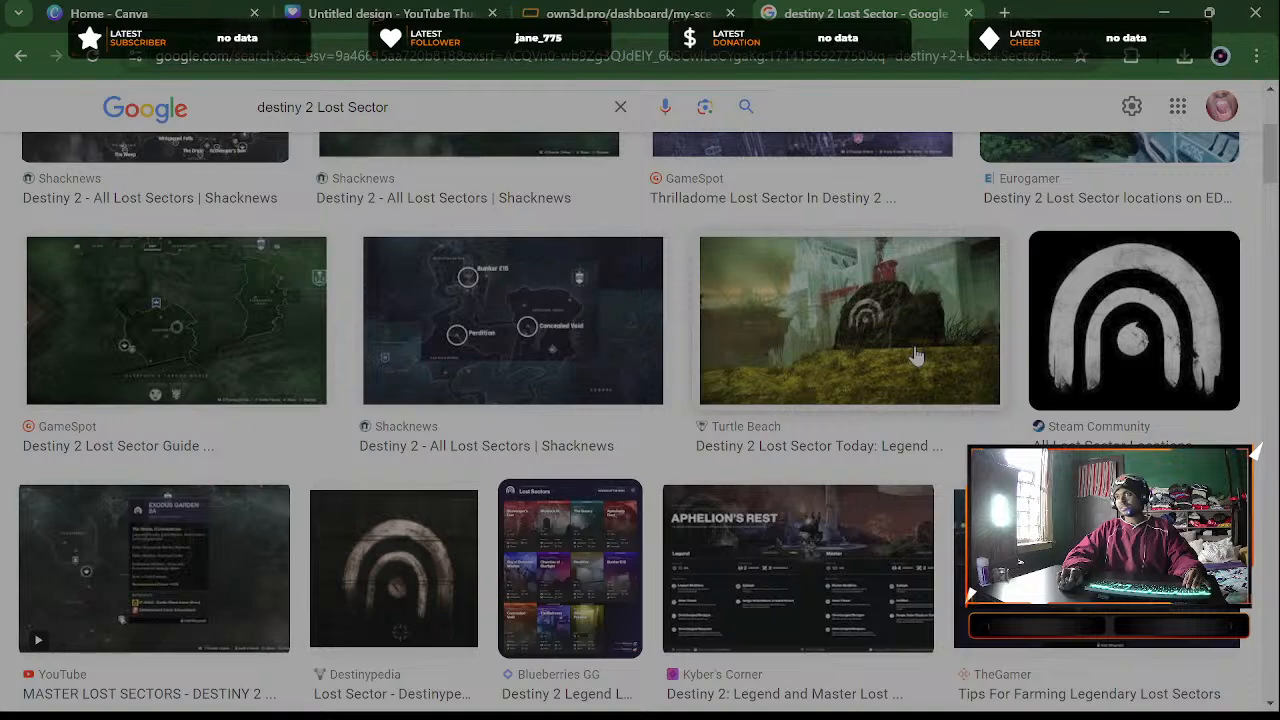
pyautogui.scroll(-6, 829, 400)
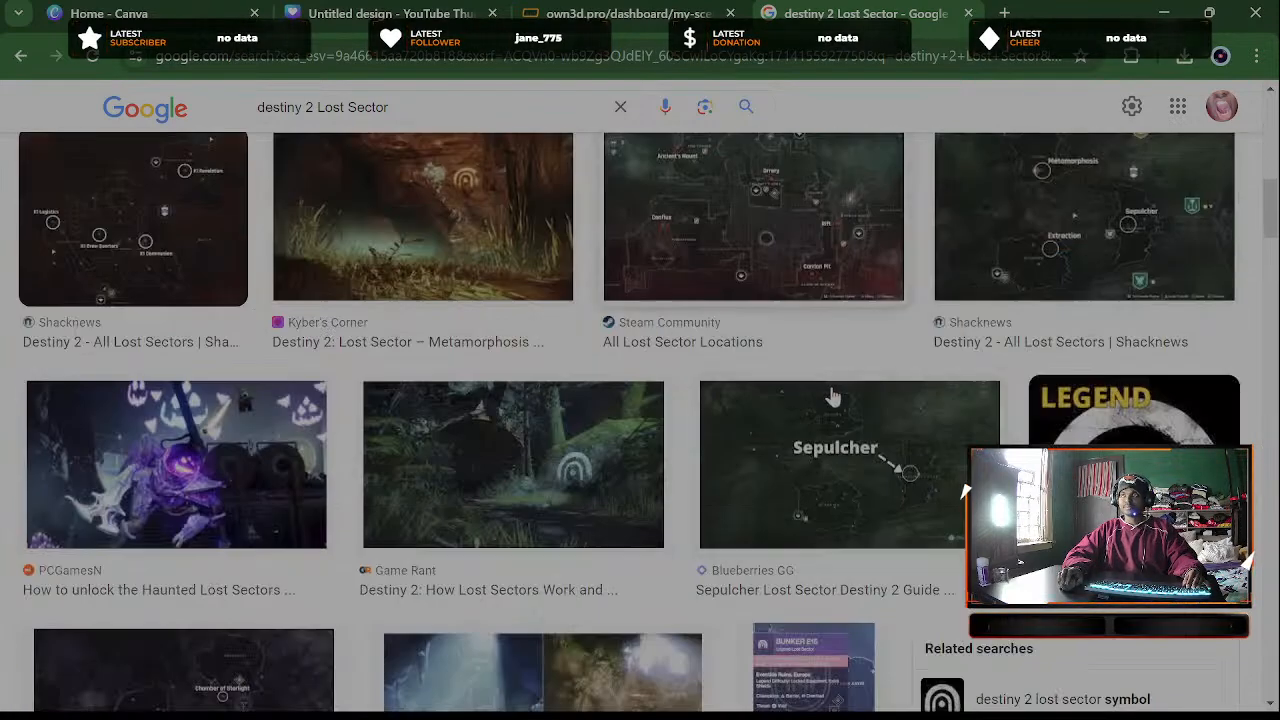
pyautogui.scroll(-1, 832, 398)
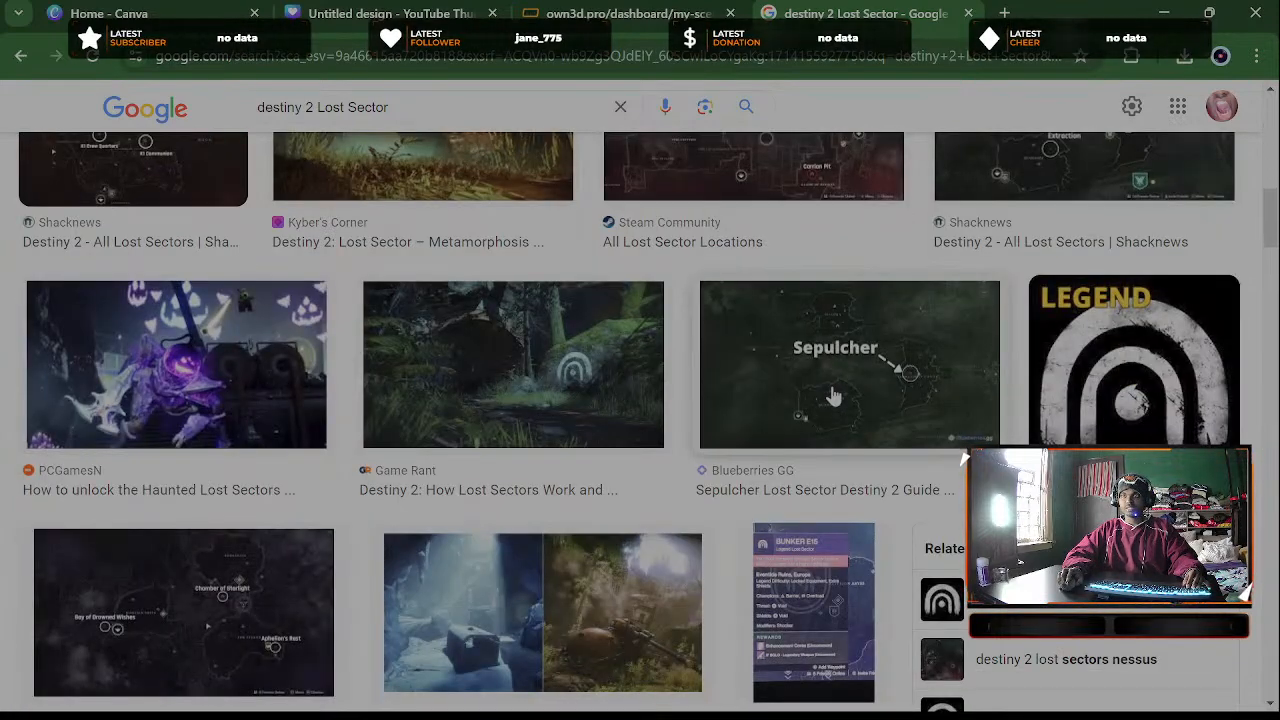
pyautogui.click(604, 370)
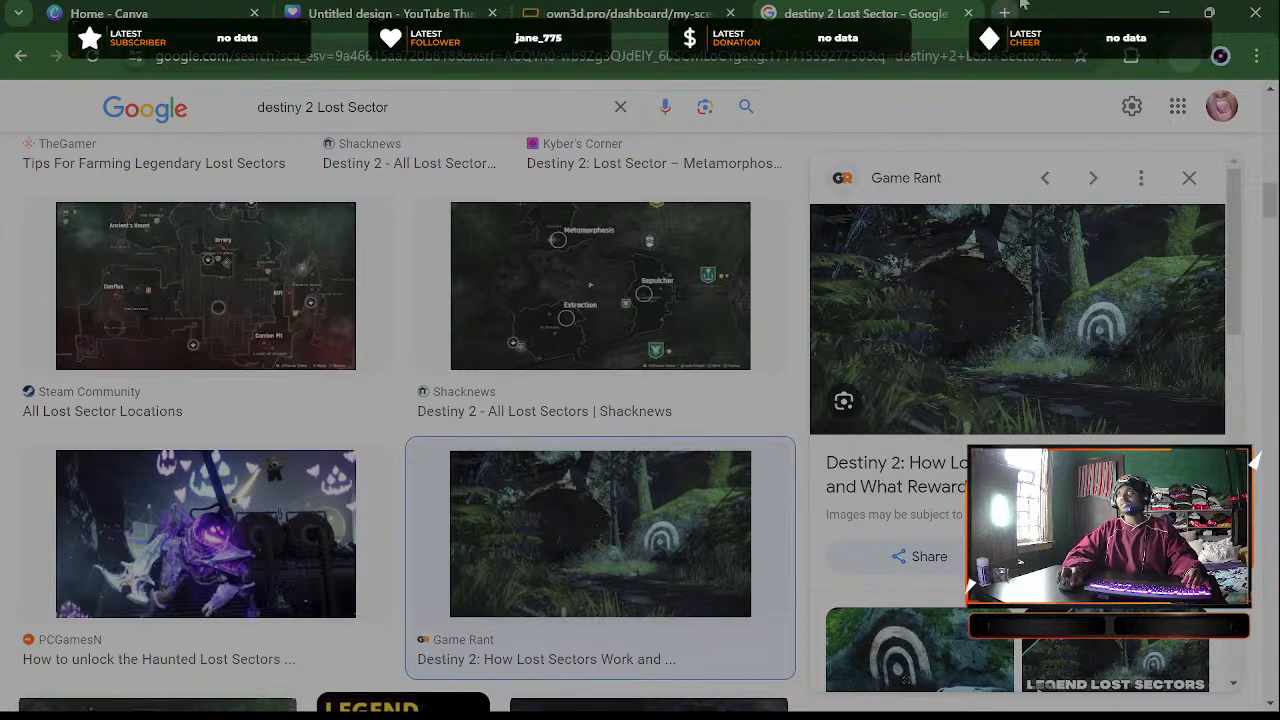
# Return to the Canva thumbnail design, upload the forest Lost Sector image and add it to the page
pyautogui.hotkey('ctrl', 'w')
pyautogui.click(405, 10)
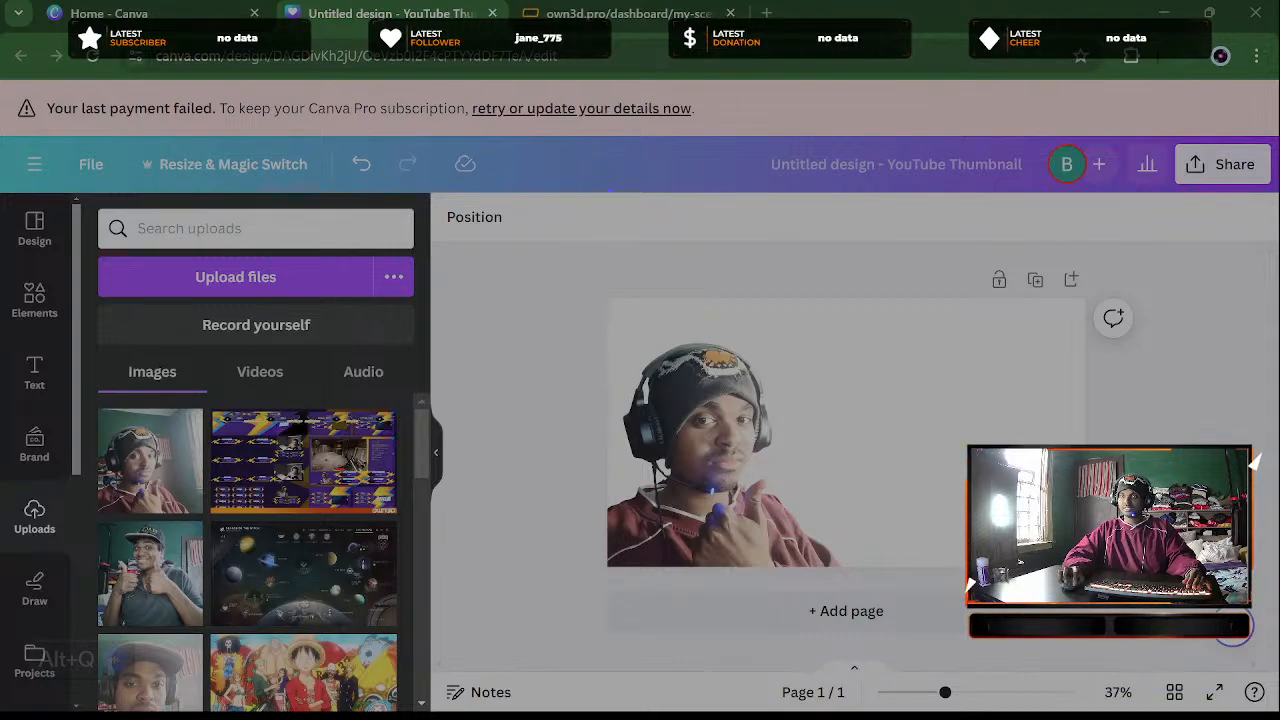
pyautogui.moveTo(640, 590); pyautogui.dragTo(397, 594)
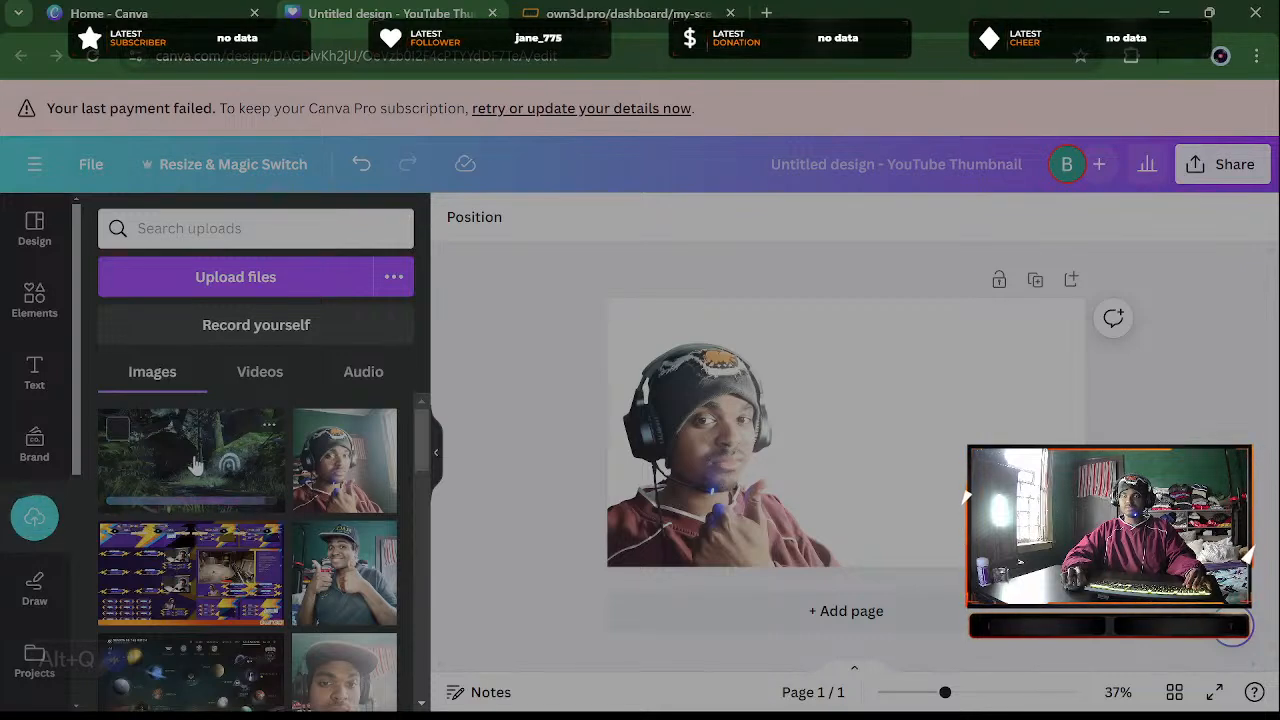
pyautogui.click(195, 465)
# Move the forest image to the page's lower-left corner and enlarge it to cover the whole page
pyautogui.moveTo(822, 421); pyautogui.dragTo(748, 469)
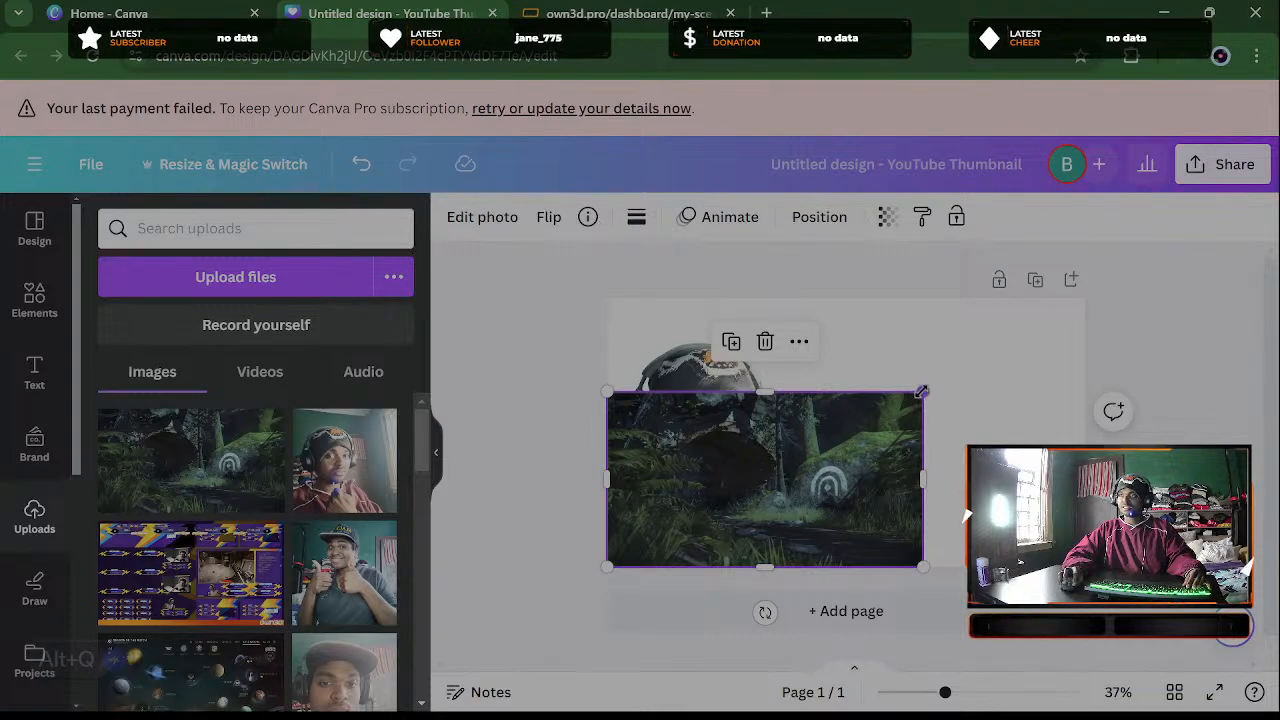
pyautogui.moveTo(922, 392); pyautogui.dragTo(1095, 325)
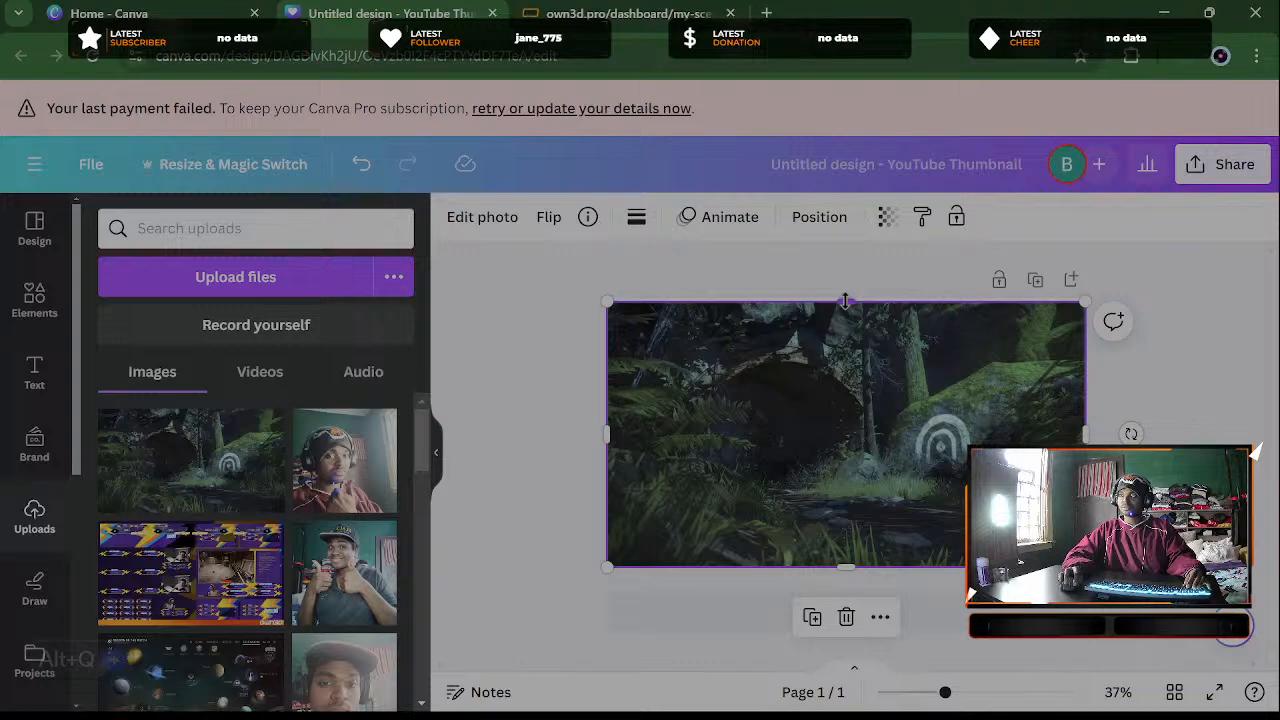
pyautogui.moveTo(846, 299); pyautogui.dragTo(846, 296)
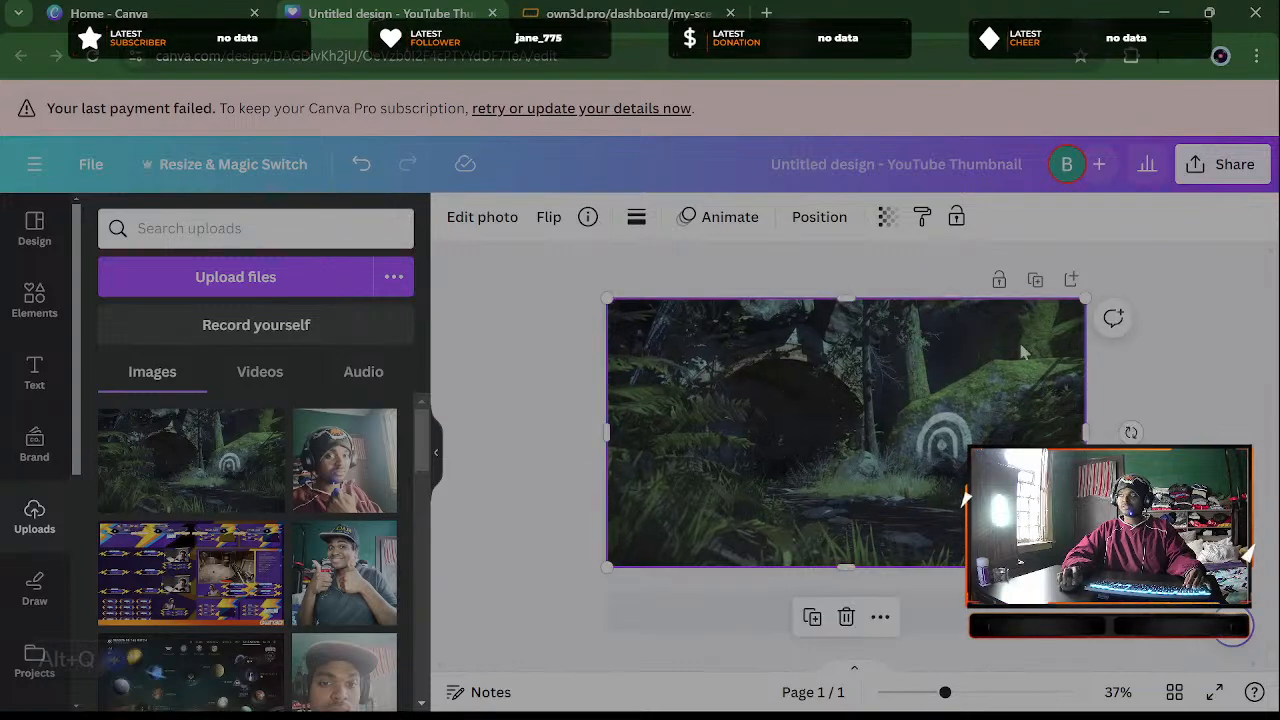
# Send the forest image to the back so it sits behind the selfie, and deselect it
pyautogui.rightClick(813, 450)
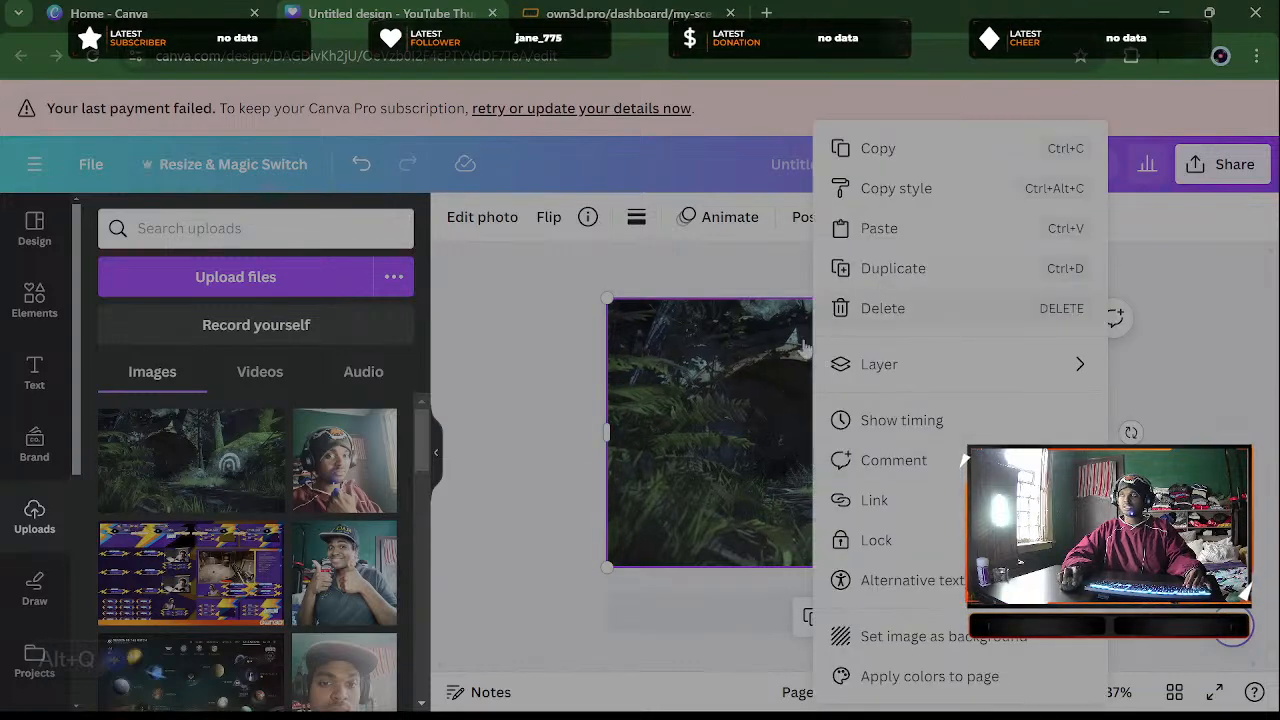
pyautogui.moveTo(905, 370)
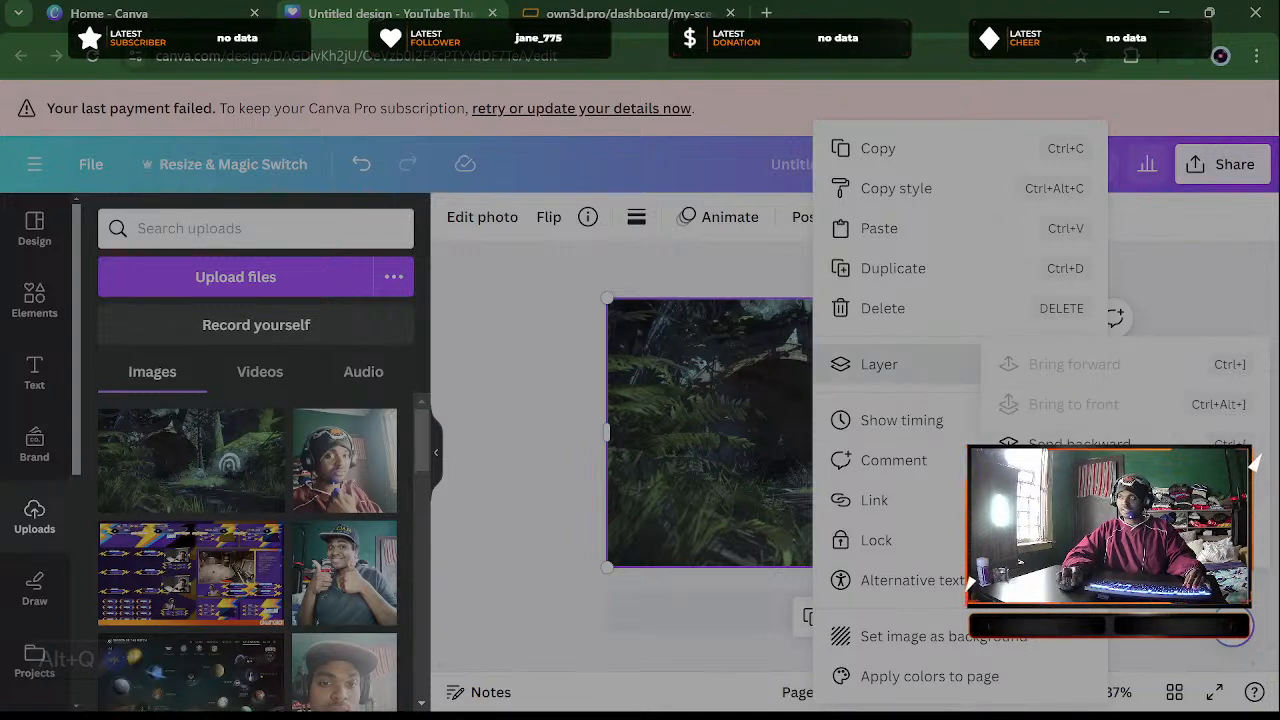
pyautogui.click(1064, 484)
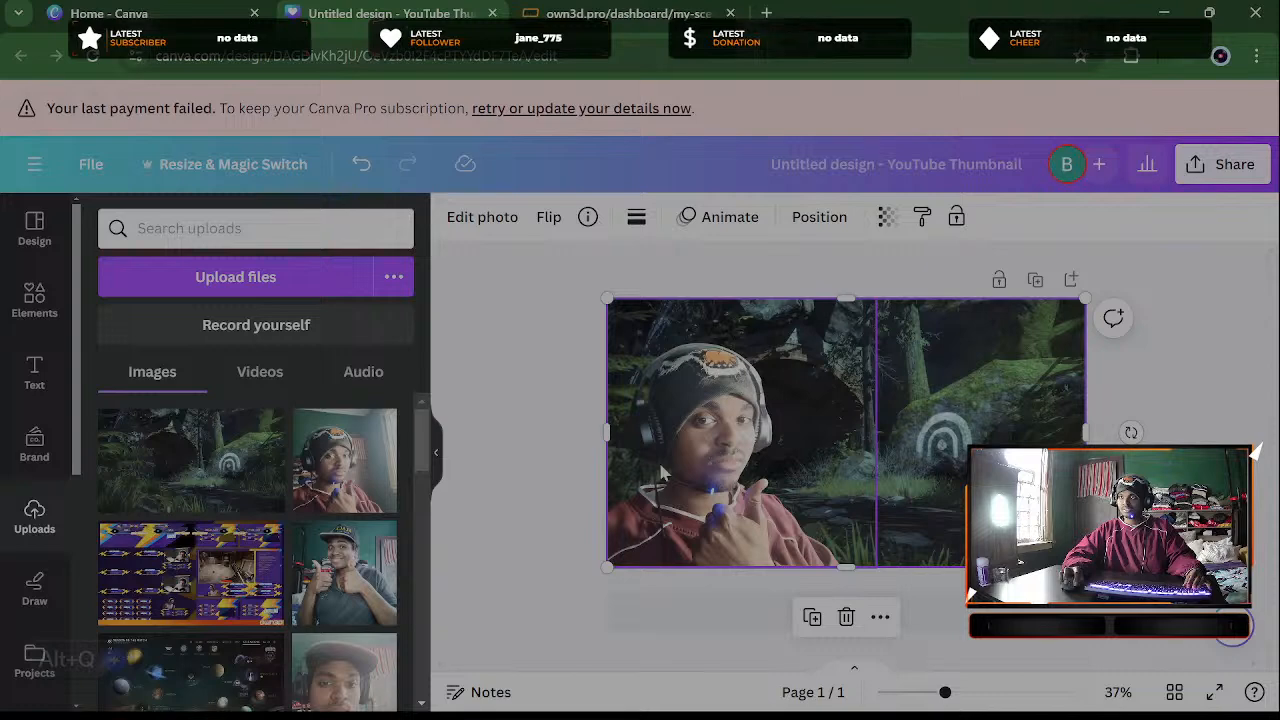
pyautogui.click(530, 434)
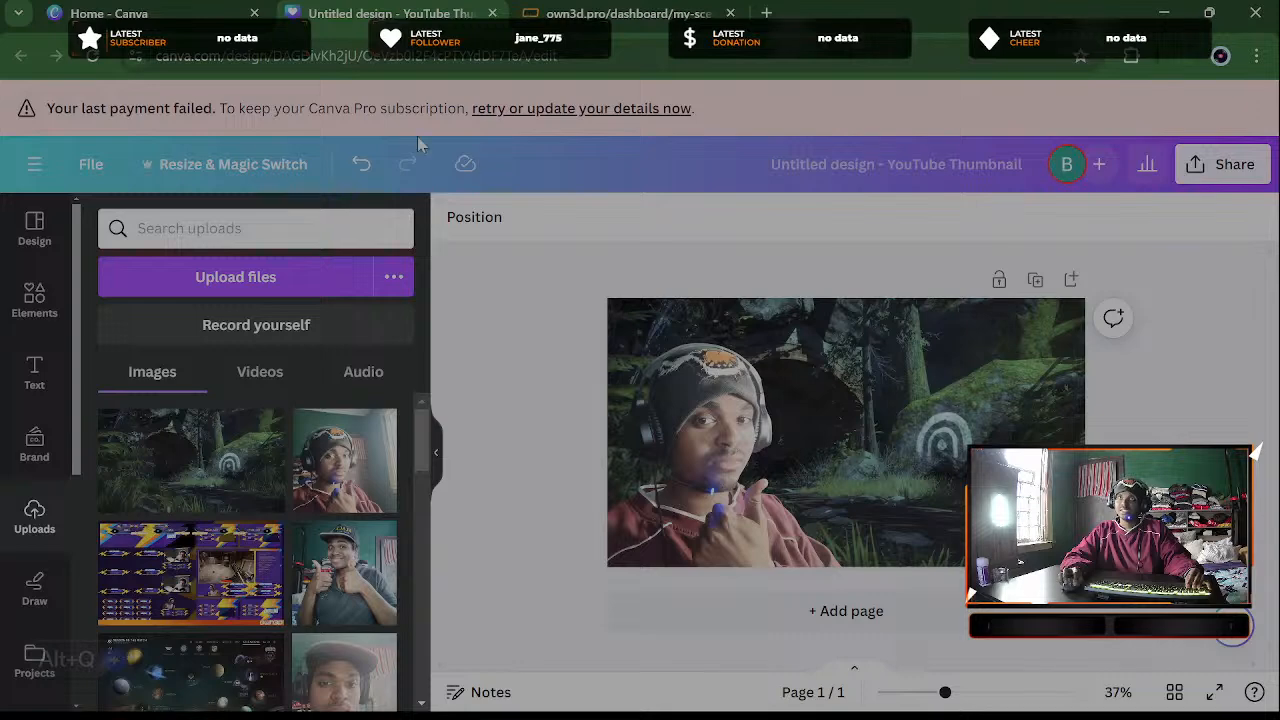
# Open google.com in a new browser tab
pyautogui.click(109, 13)
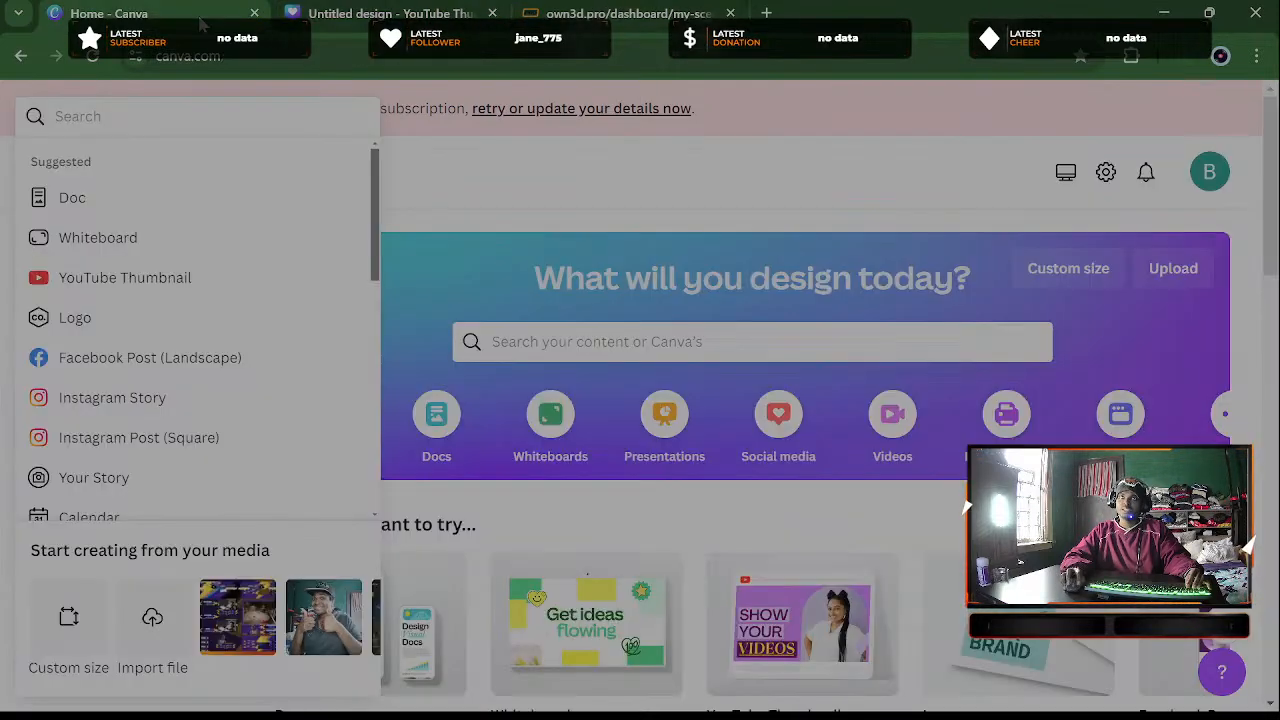
pyautogui.click(452, 8)
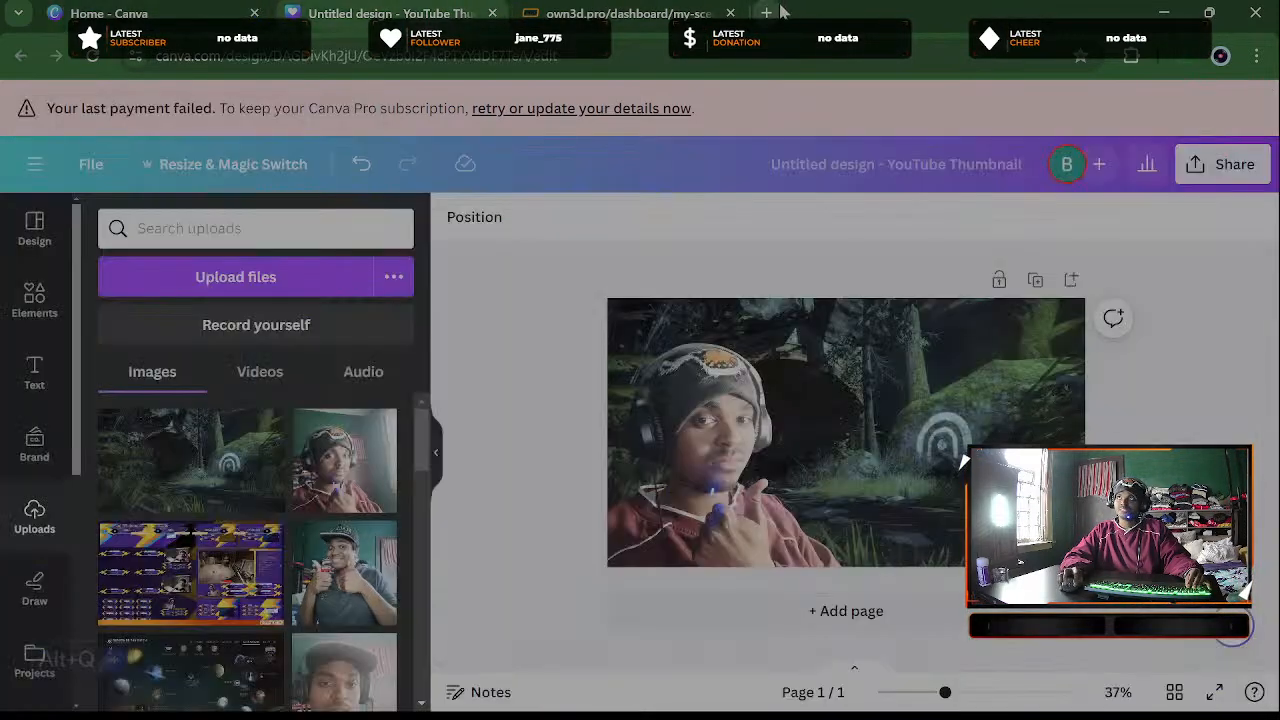
pyautogui.click(766, 13)
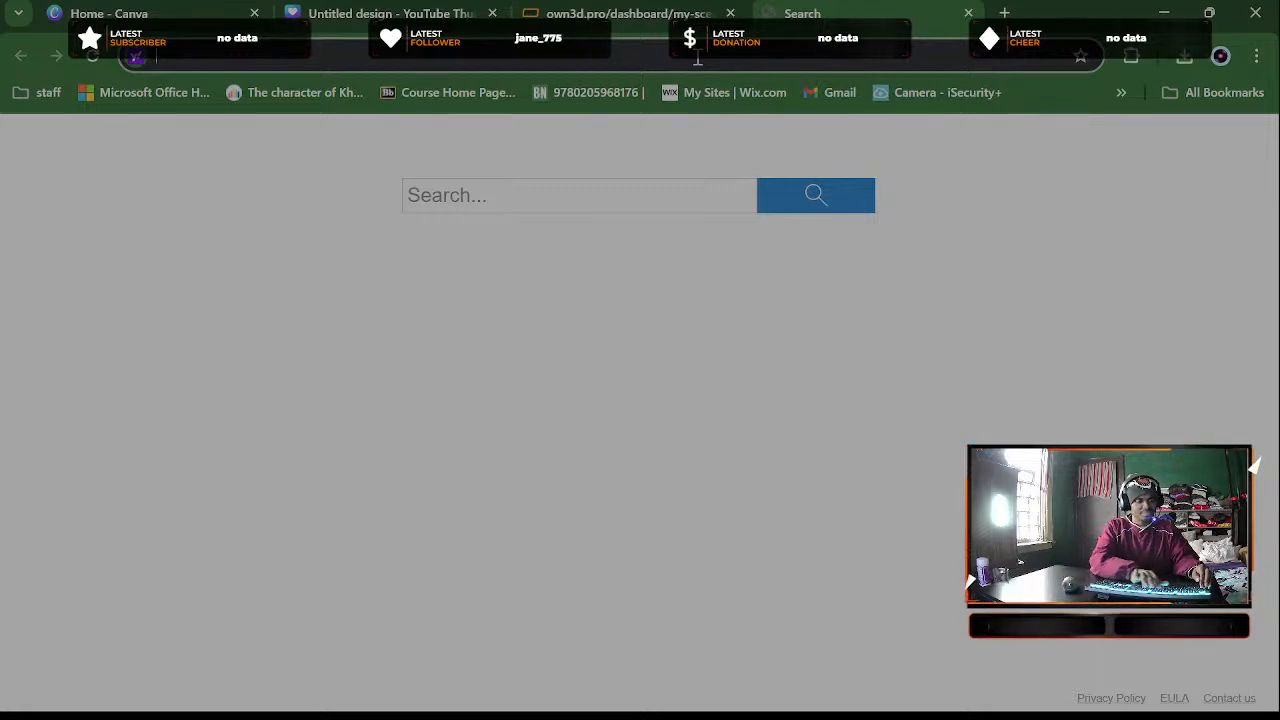
pyautogui.write('google.com')
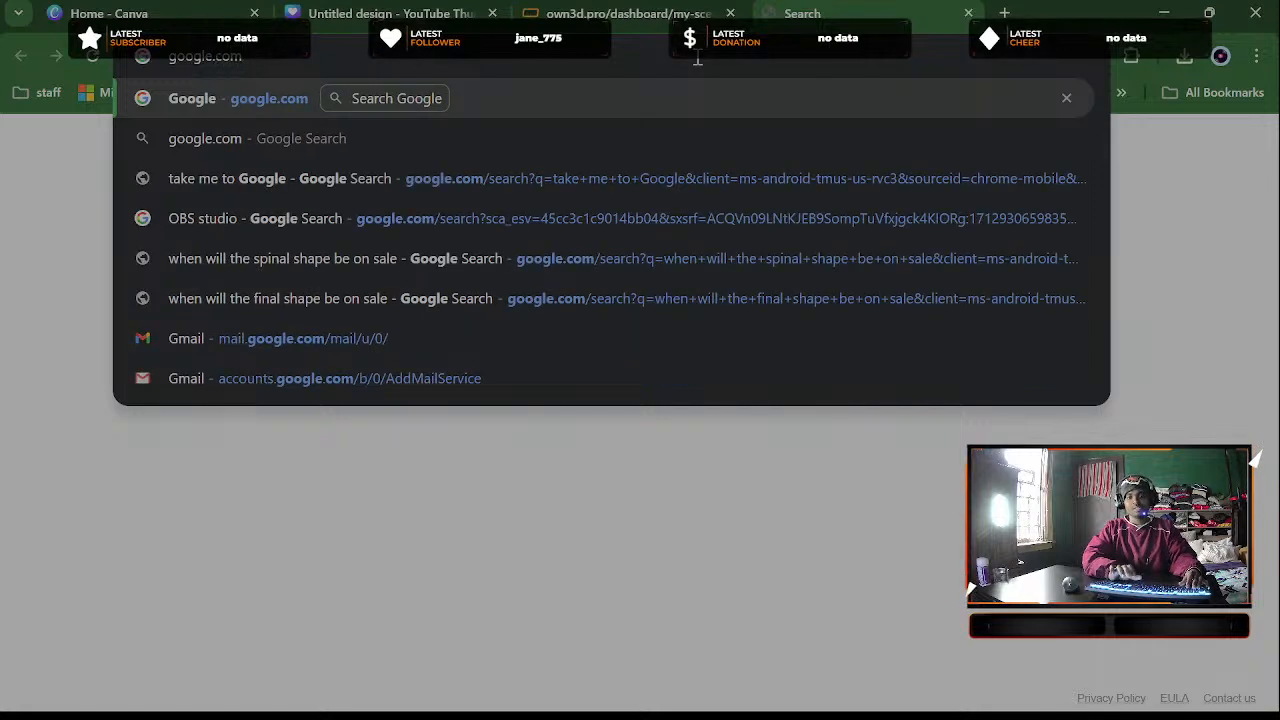
pyautogui.press('Return')
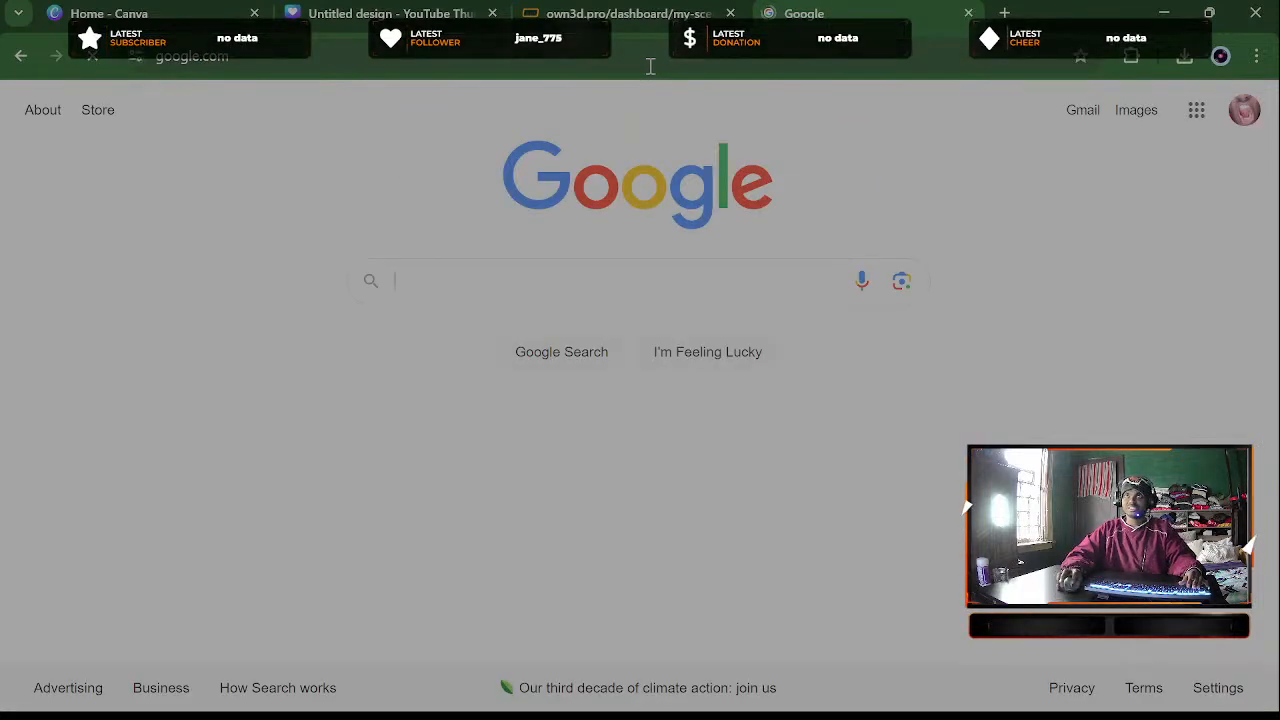
# Search Google for "Destiny 2 captain in the lost sector"
pyautogui.click(637, 280)
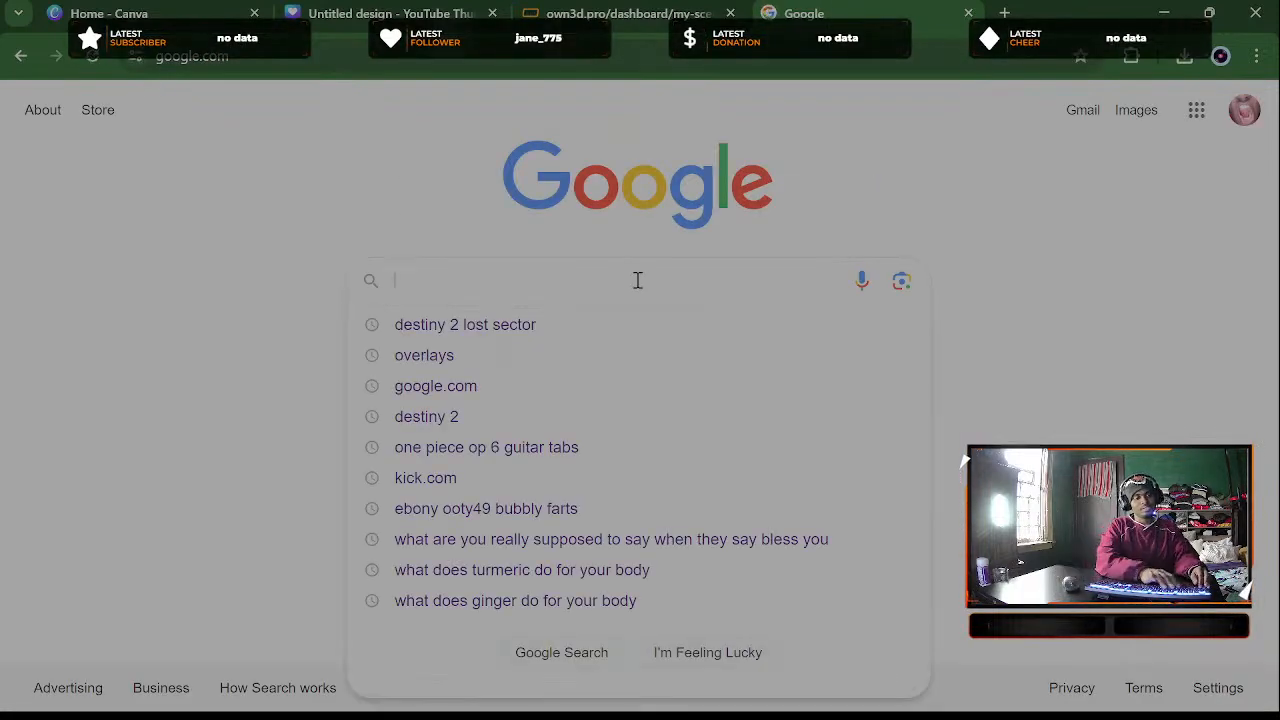
pyautogui.write('Destiny 2')
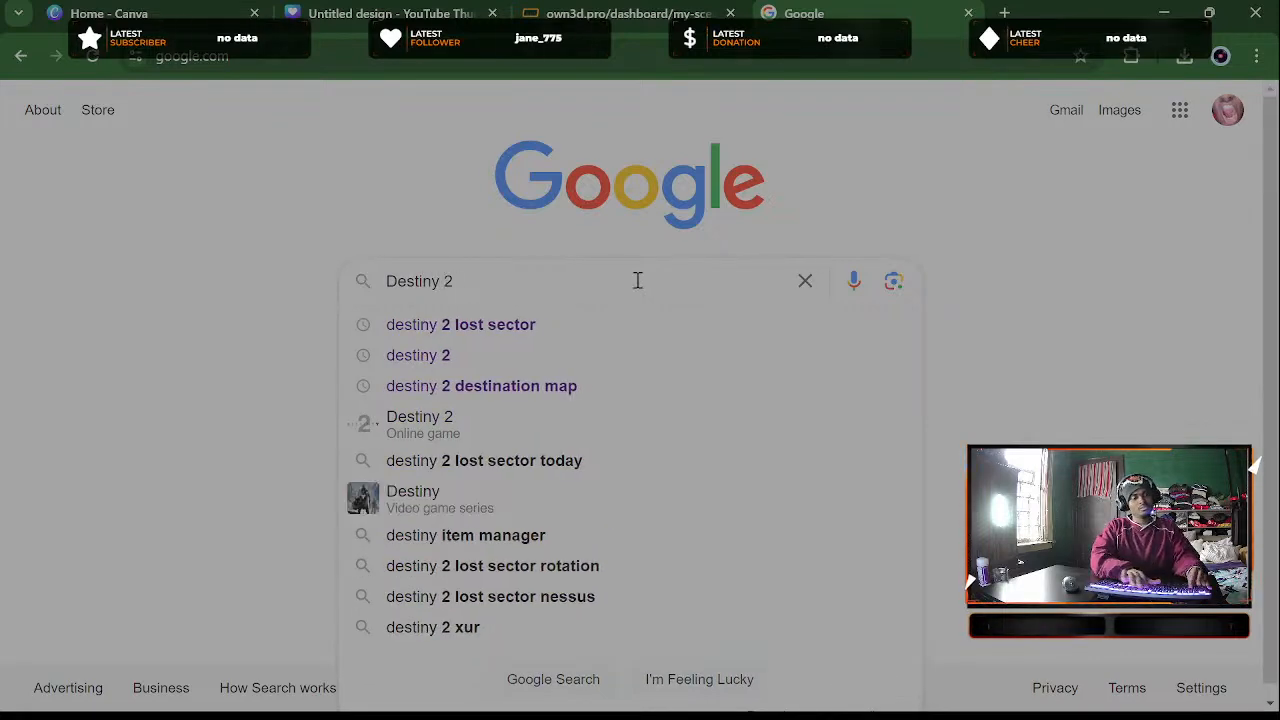
pyautogui.write(' captain i')
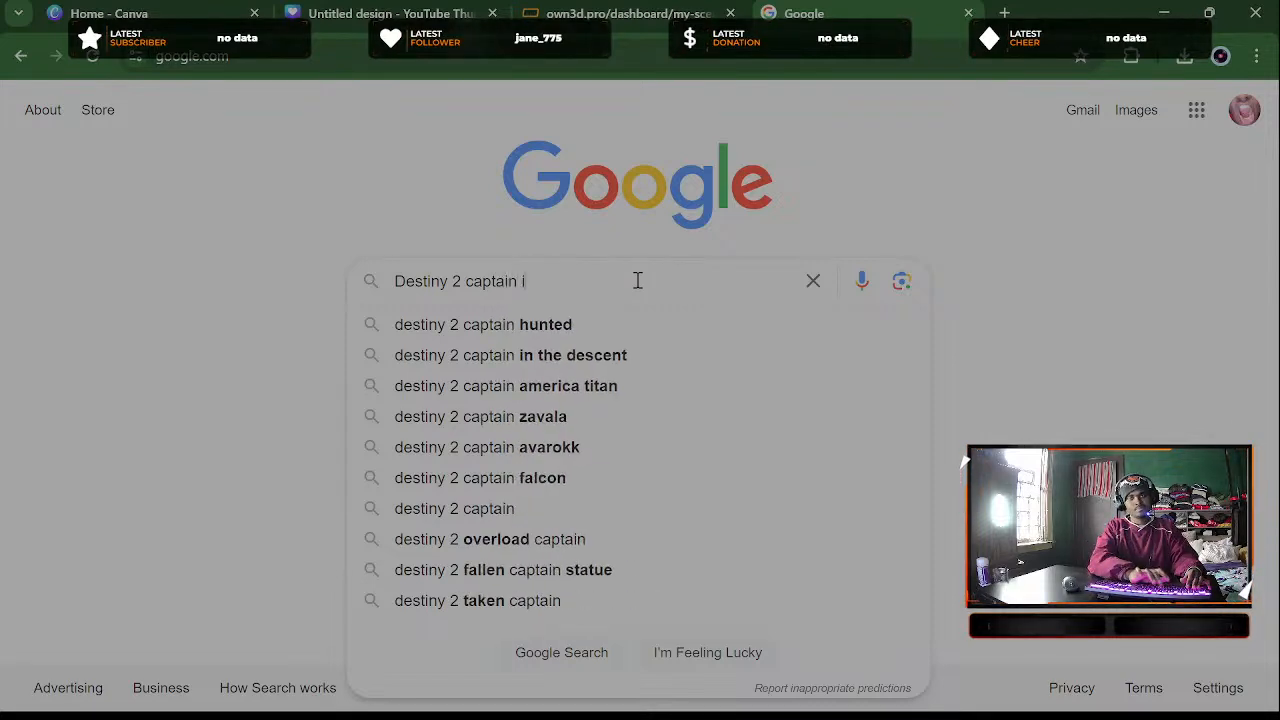
pyautogui.write('n ')
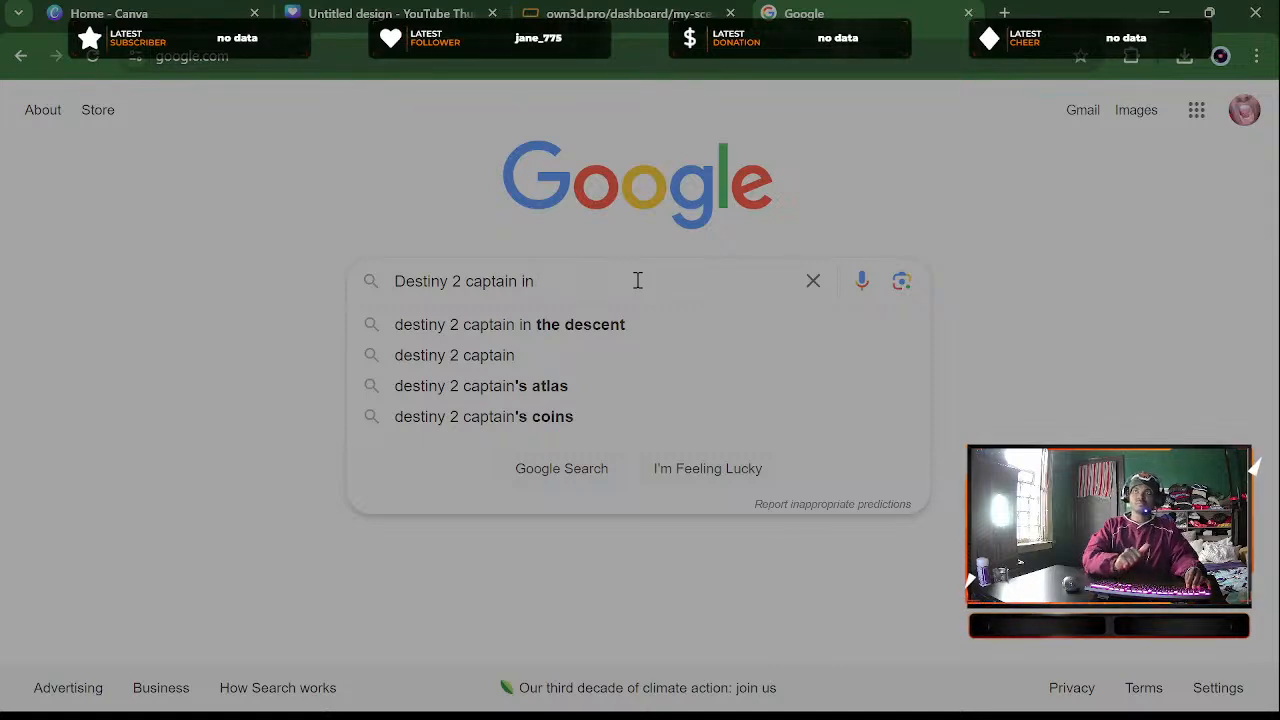
pyautogui.write('the')
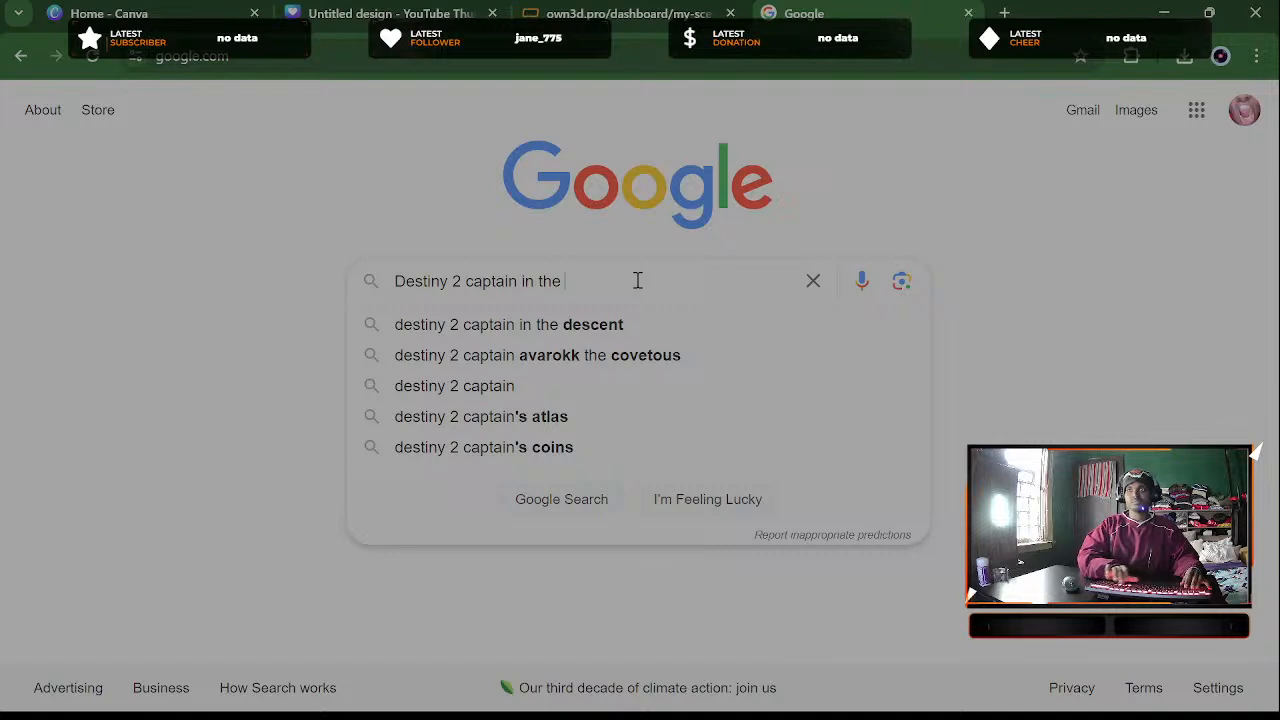
pyautogui.press('BackSpace')
pyautogui.press('BackSpace')
pyautogui.press('BackSpace')
pyautogui.press('BackSpace')
pyautogui.press('BackSpace')
pyautogui.press('BackSpace')
pyautogui.press('BackSpace')
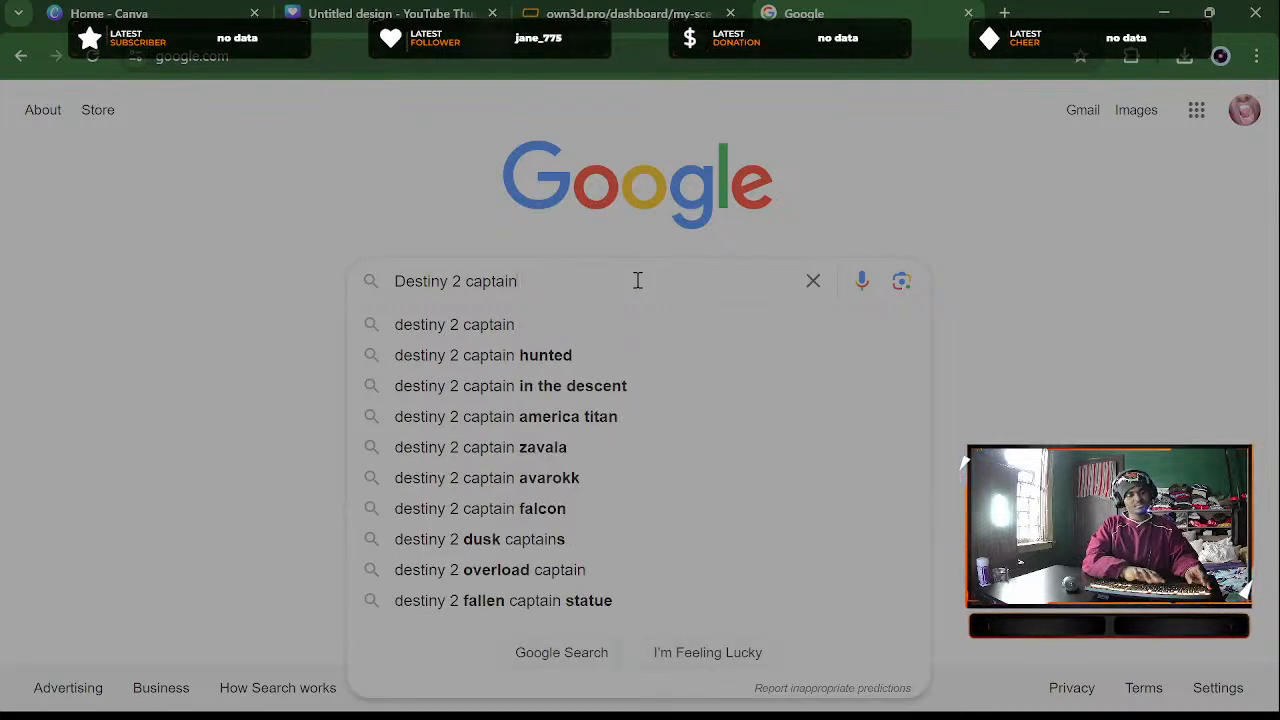
pyautogui.write('in the ')
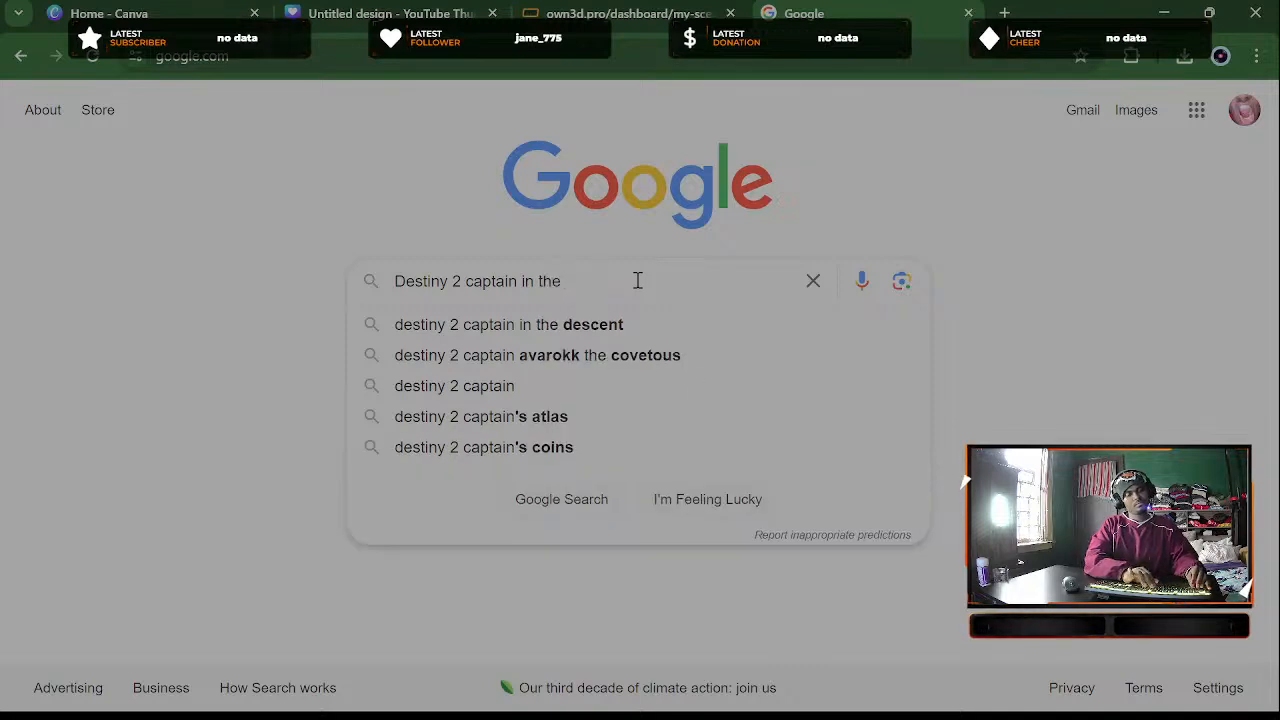
pyautogui.write('lost sec')
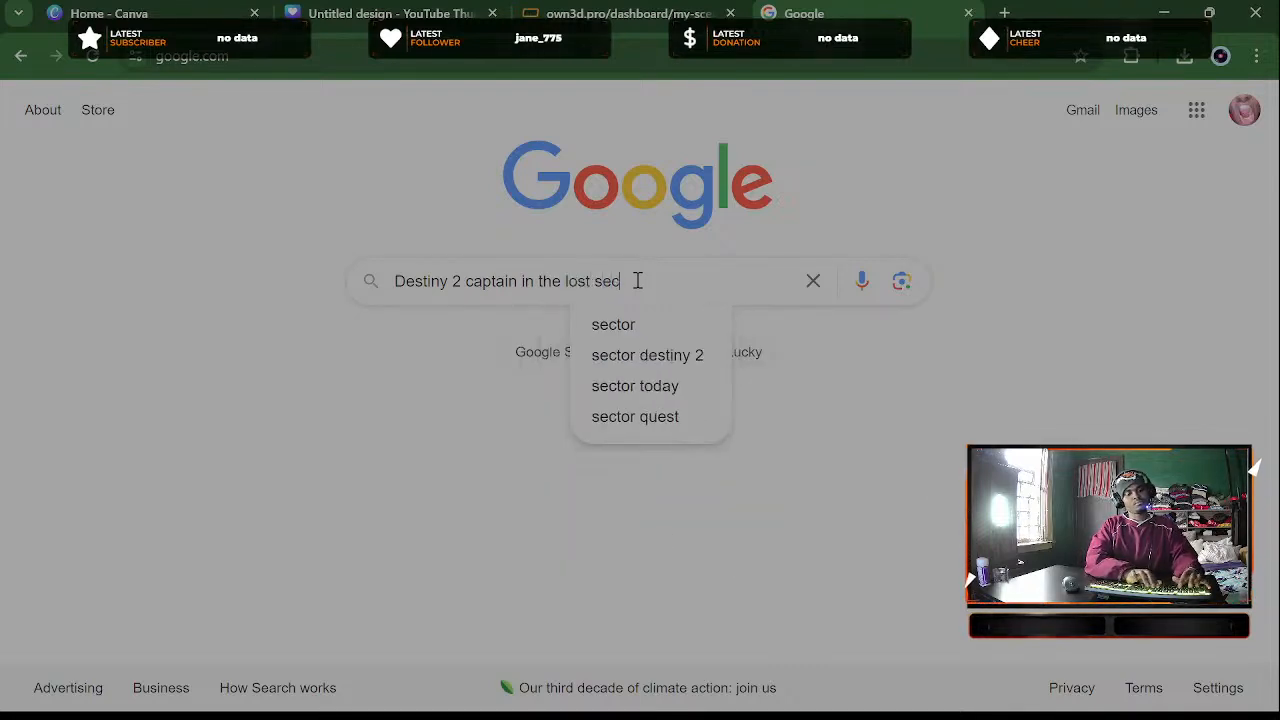
pyautogui.write('tor')
pyautogui.press('Return')
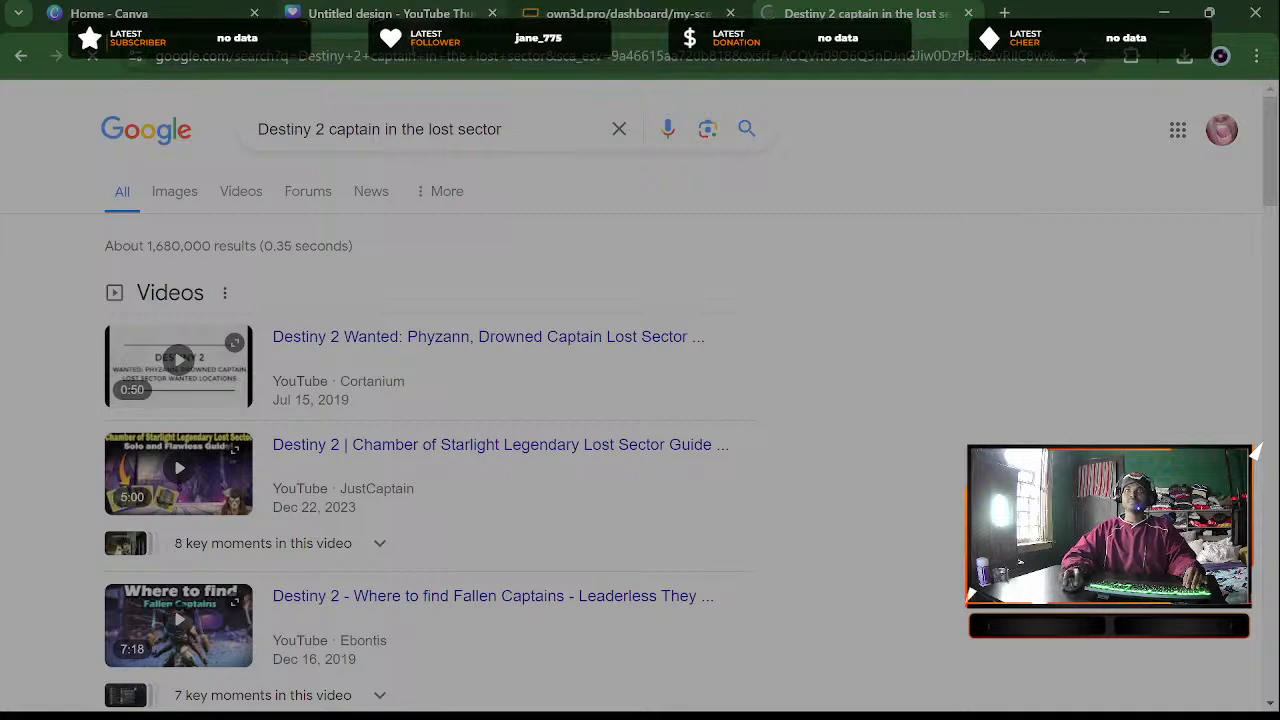
# Open the Shacknews Sunless Captain picture from the image results and return to the Canva thumbnail design
pyautogui.click(182, 194)
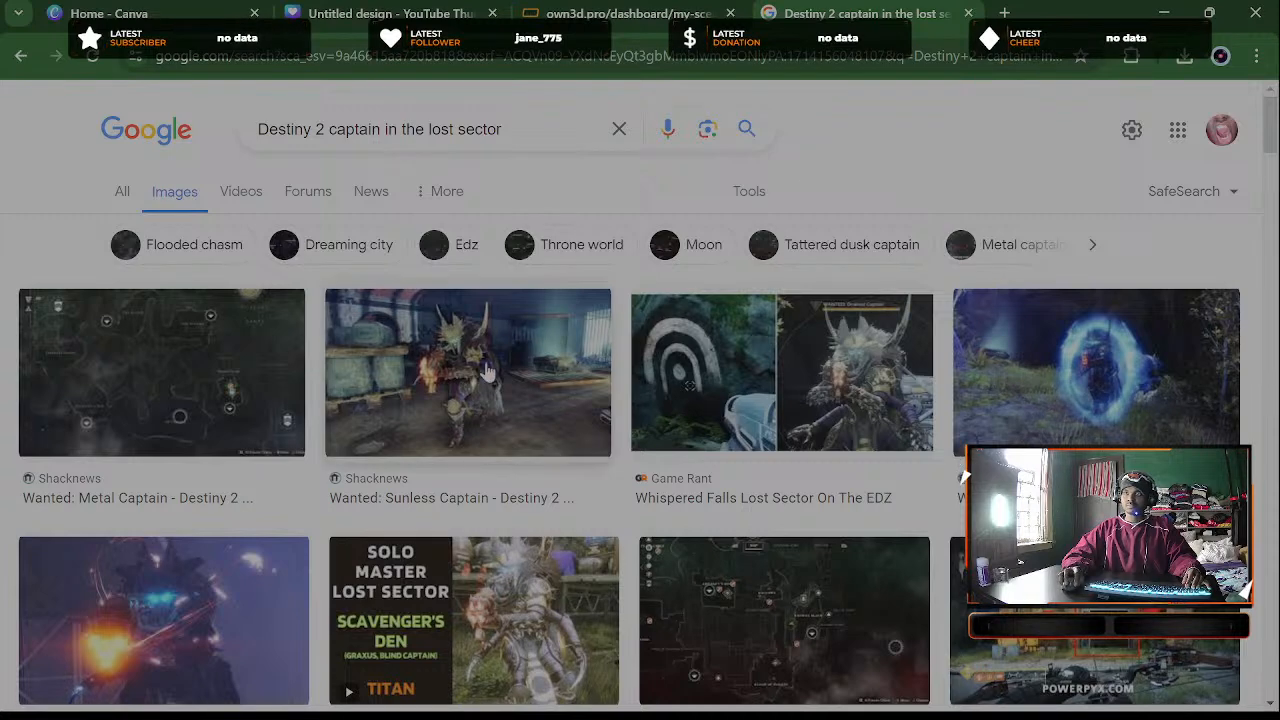
pyautogui.click(595, 420)
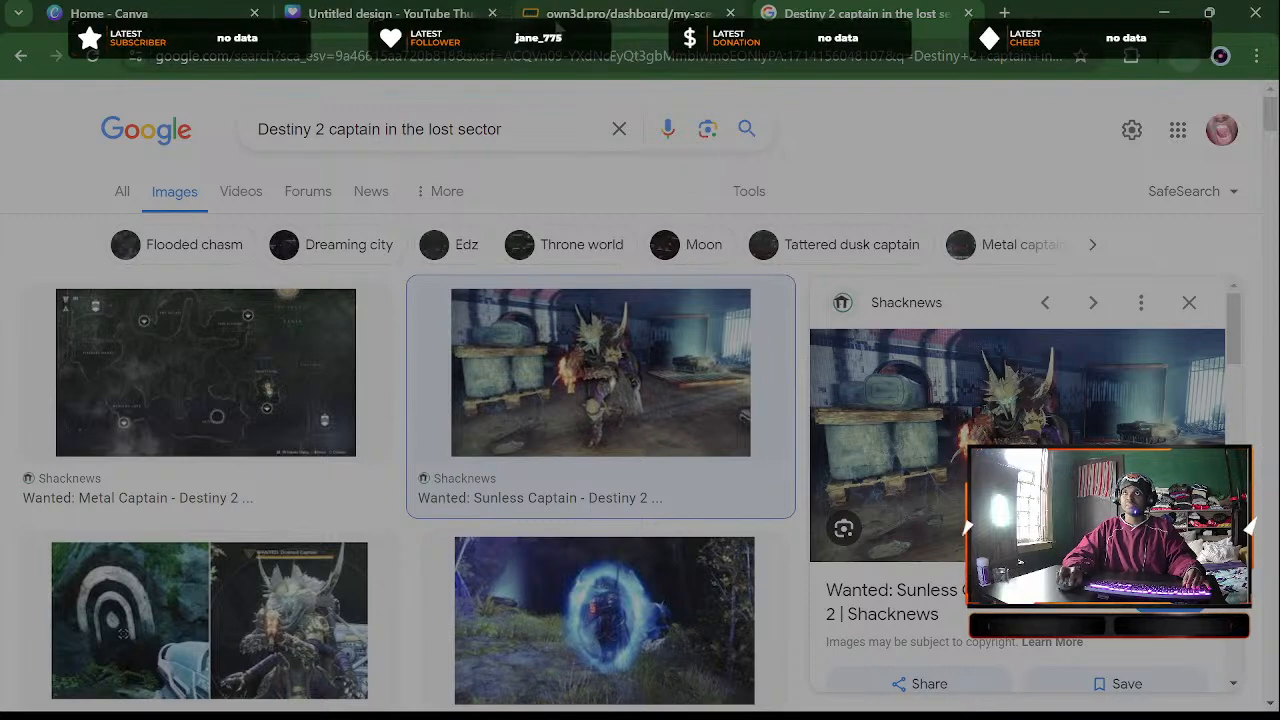
pyautogui.click(626, 14)
pyautogui.click(126, 14)
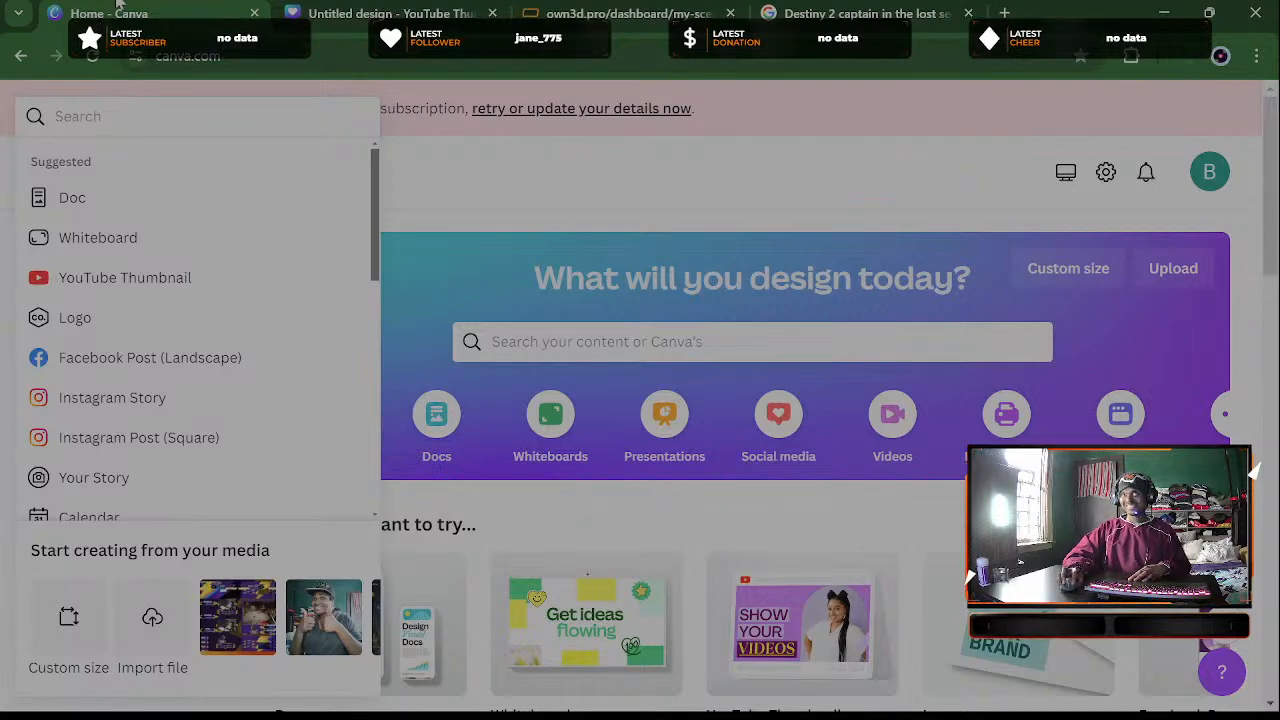
pyautogui.click(395, 13)
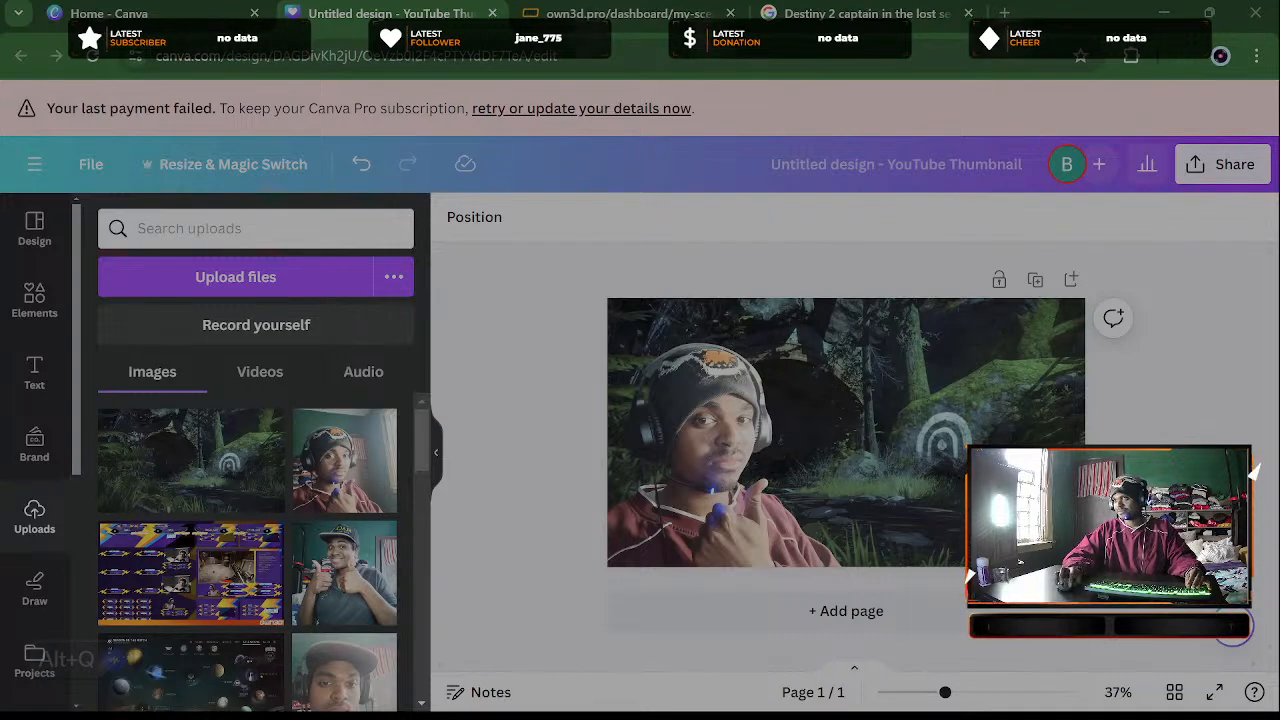
# Upload the Sunless Captain image, add it to the page's lower-right corner and extend it to the full page height
pyautogui.moveTo(430, 452); pyautogui.dragTo(197, 452)
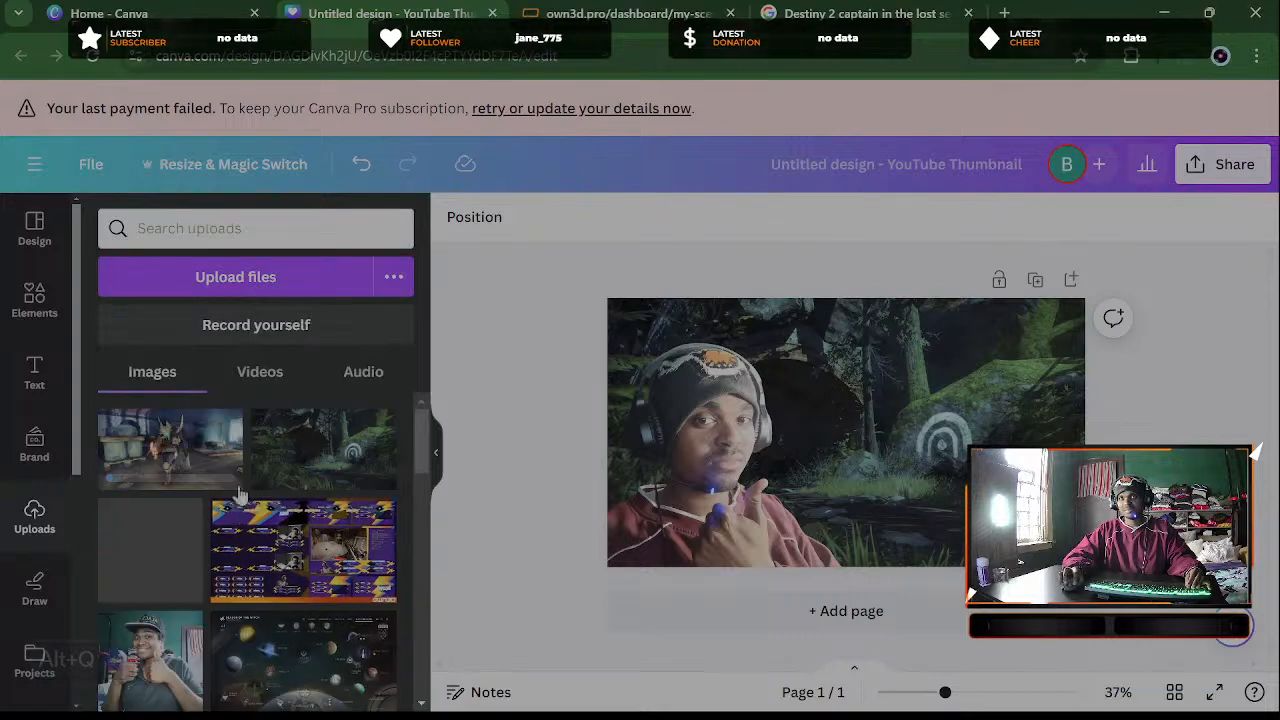
pyautogui.click(197, 452)
pyautogui.moveTo(926, 454); pyautogui.dragTo(1034, 519)
pyautogui.moveTo(955, 410); pyautogui.dragTo(951, 298)
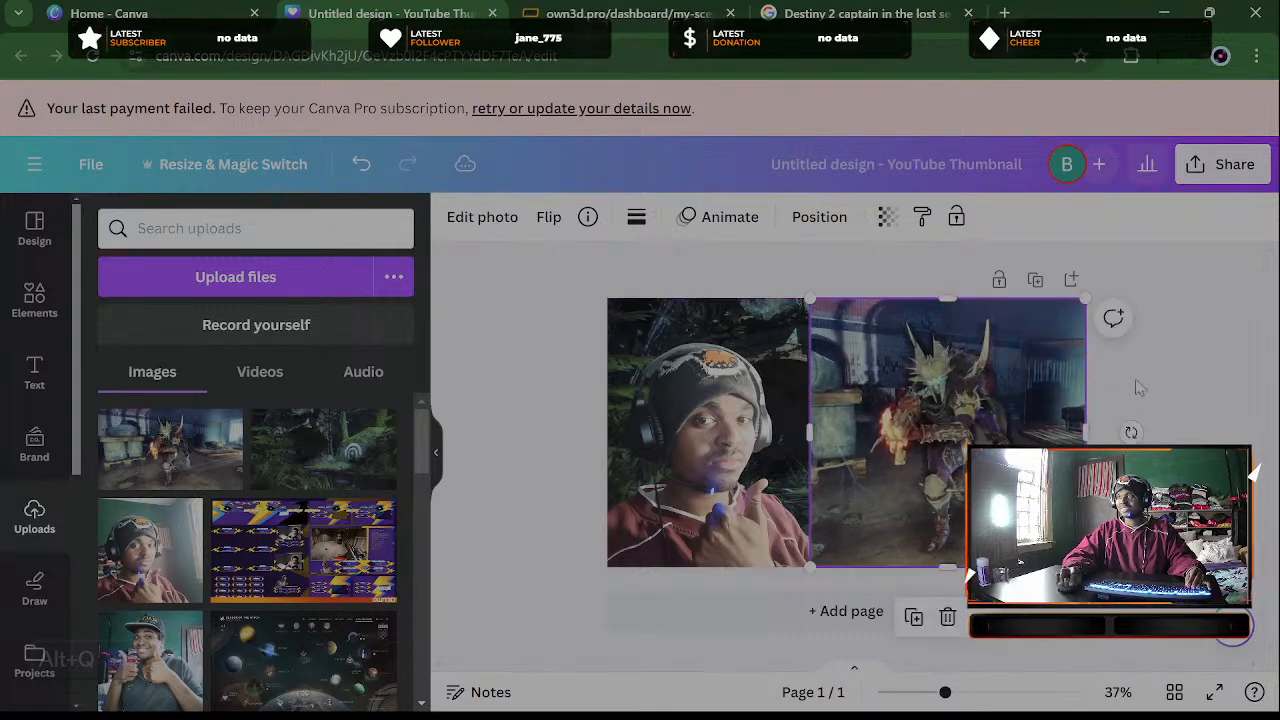
# Remove the background of the Sunless Captain image with BG Remover and deselect it
pyautogui.rightClick(973, 398)
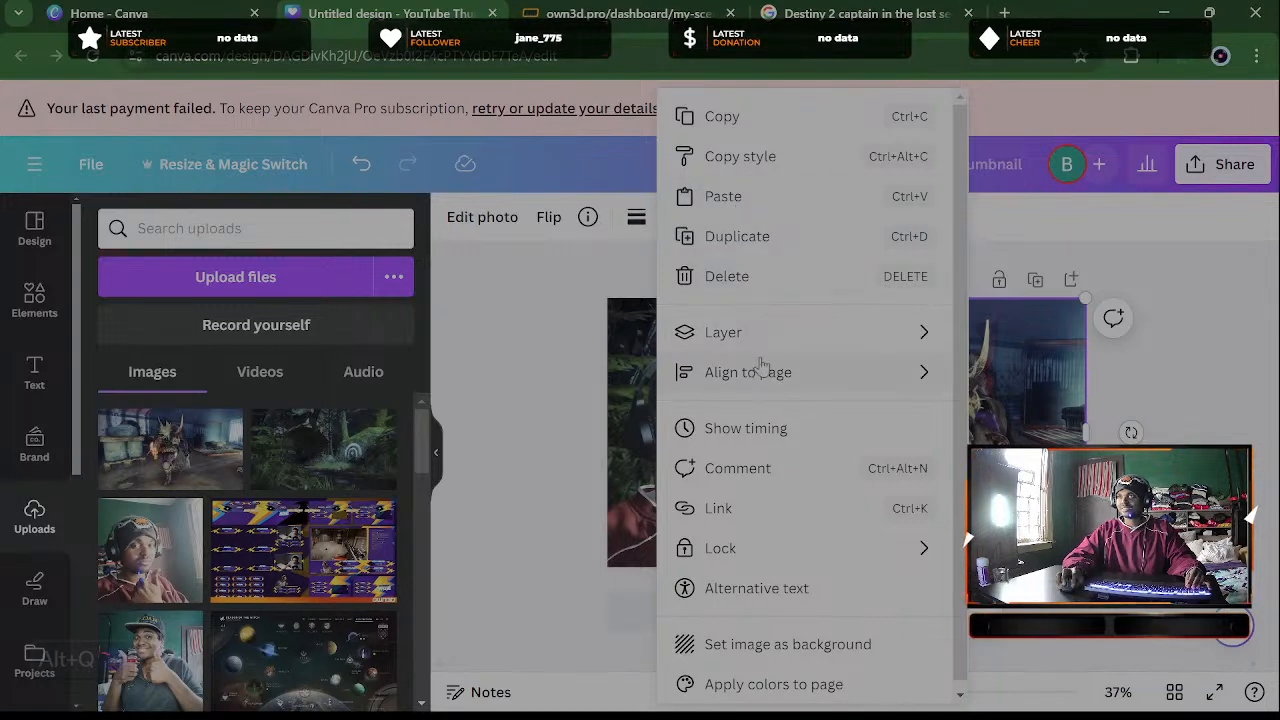
pyautogui.click(493, 227)
pyautogui.click(493, 227)
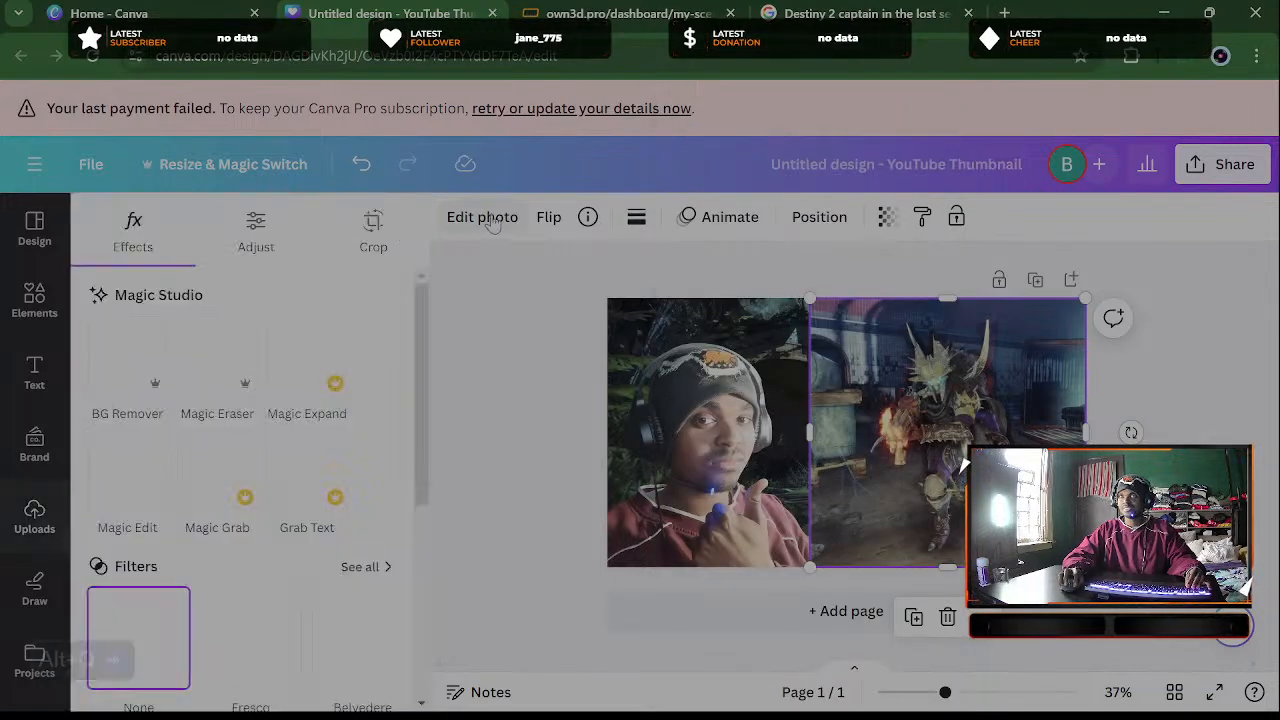
pyautogui.click(137, 376)
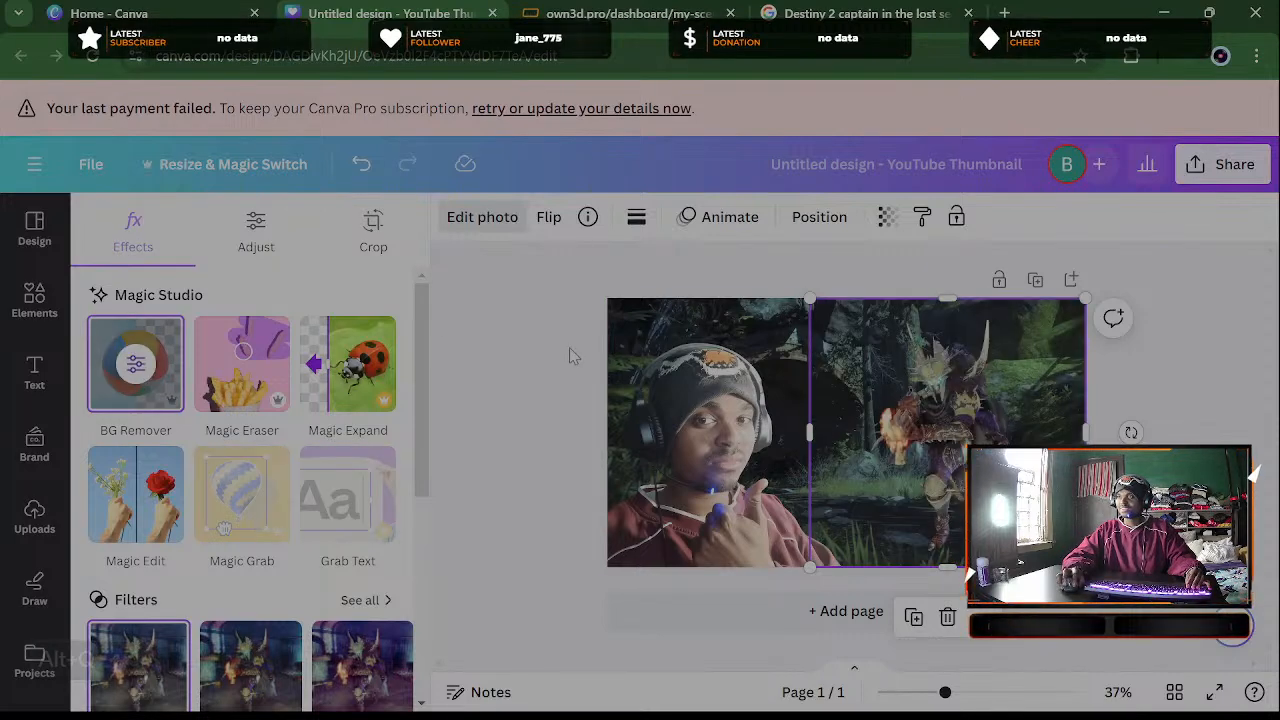
pyautogui.click(1204, 365)
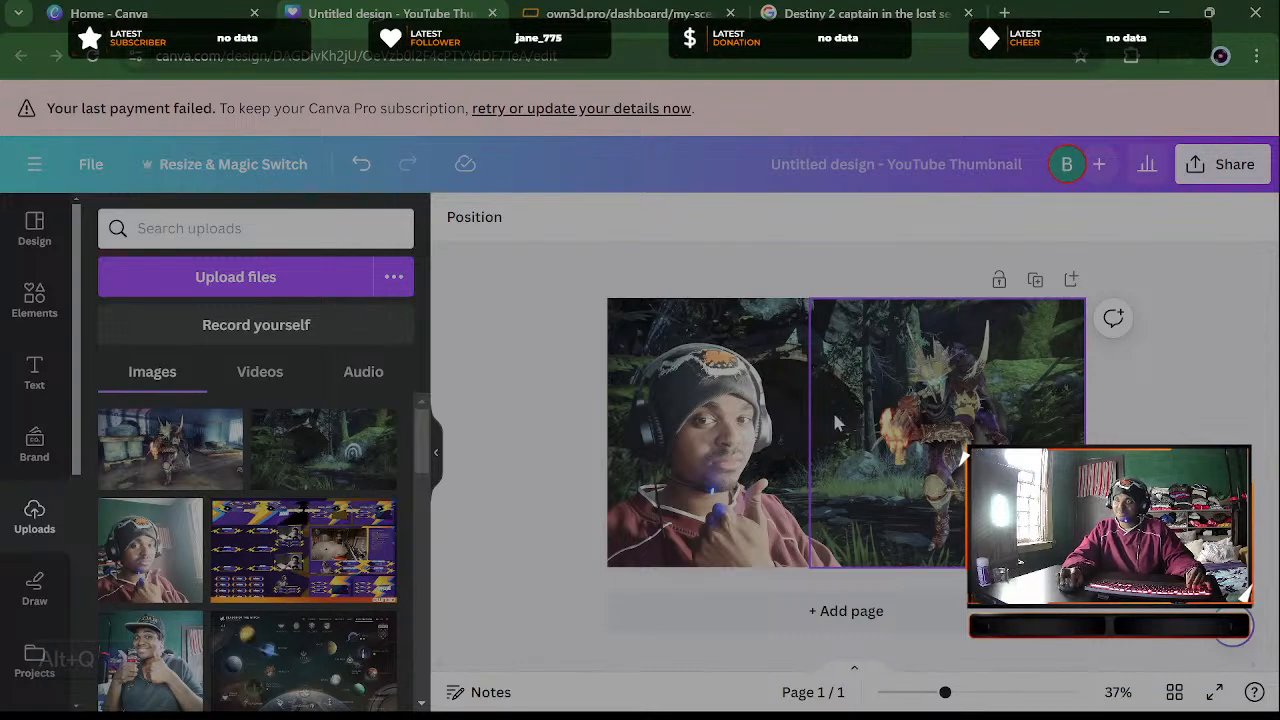
# Extend the captain image's left edge to the page's left edge so its frame covers the whole page
pyautogui.click(815, 432)
pyautogui.moveTo(810, 432); pyautogui.dragTo(608, 428)
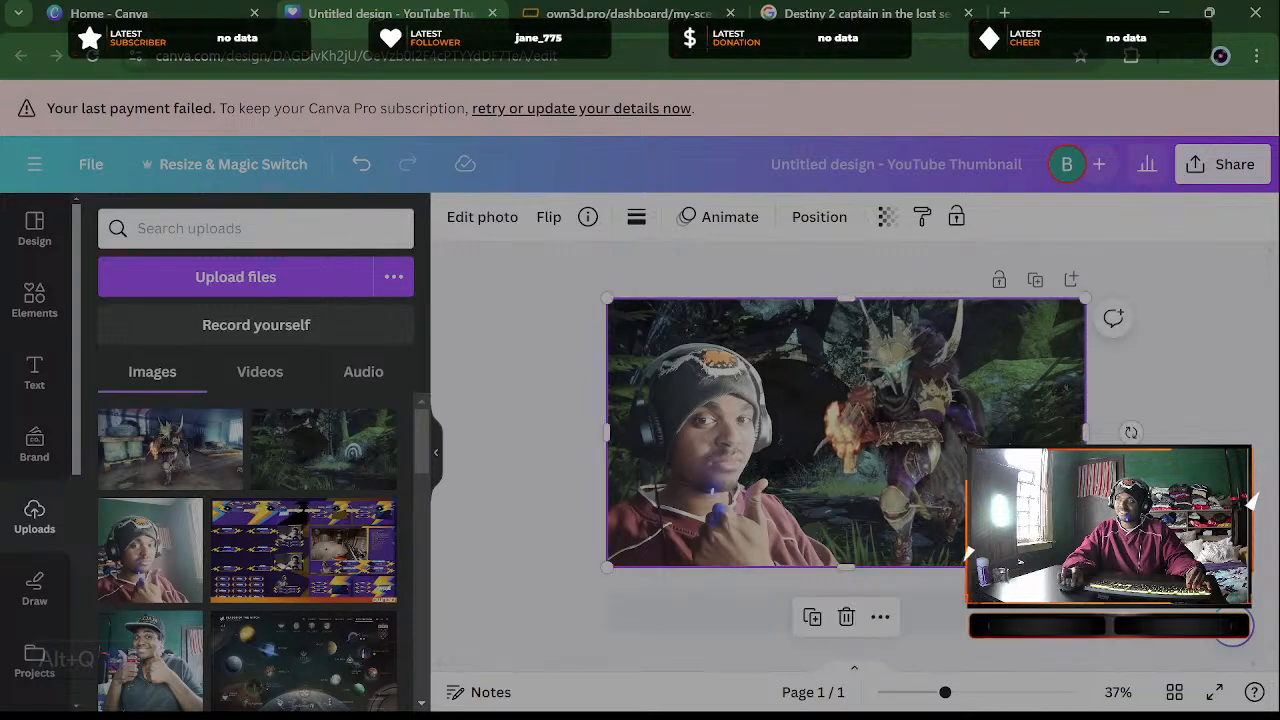
pyautogui.click(1195, 383)
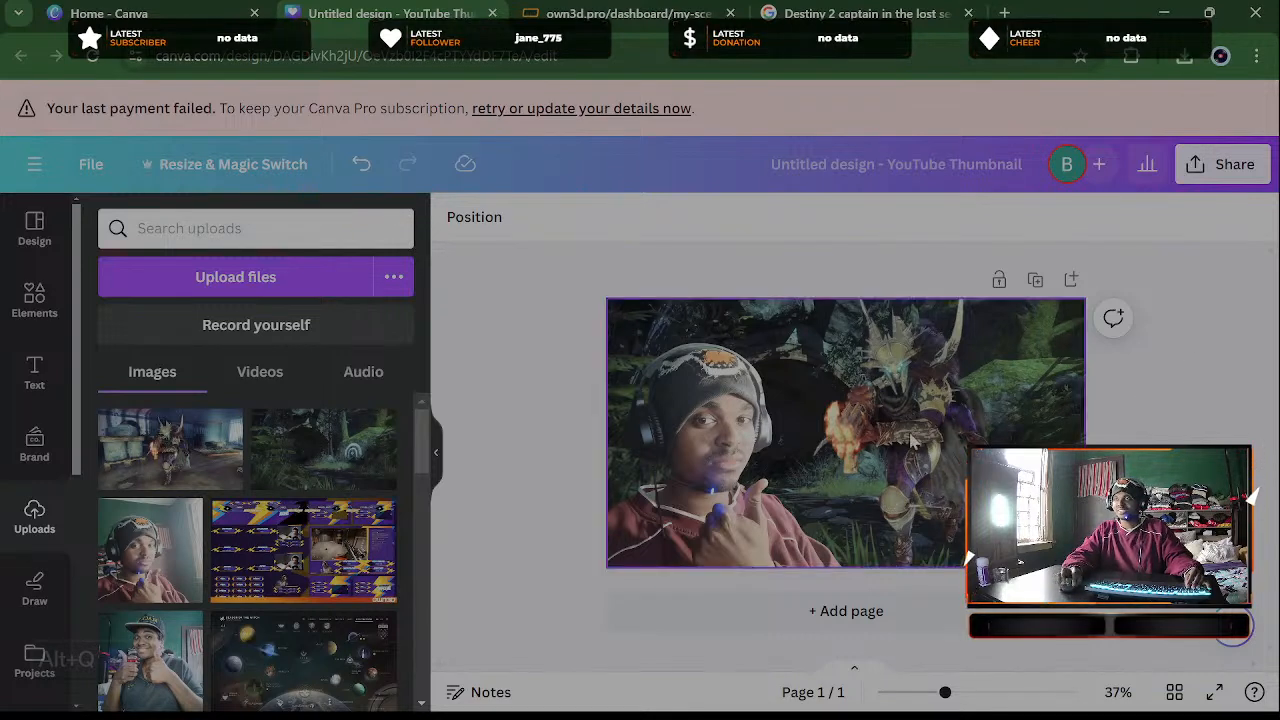
pyautogui.click(663, 422)
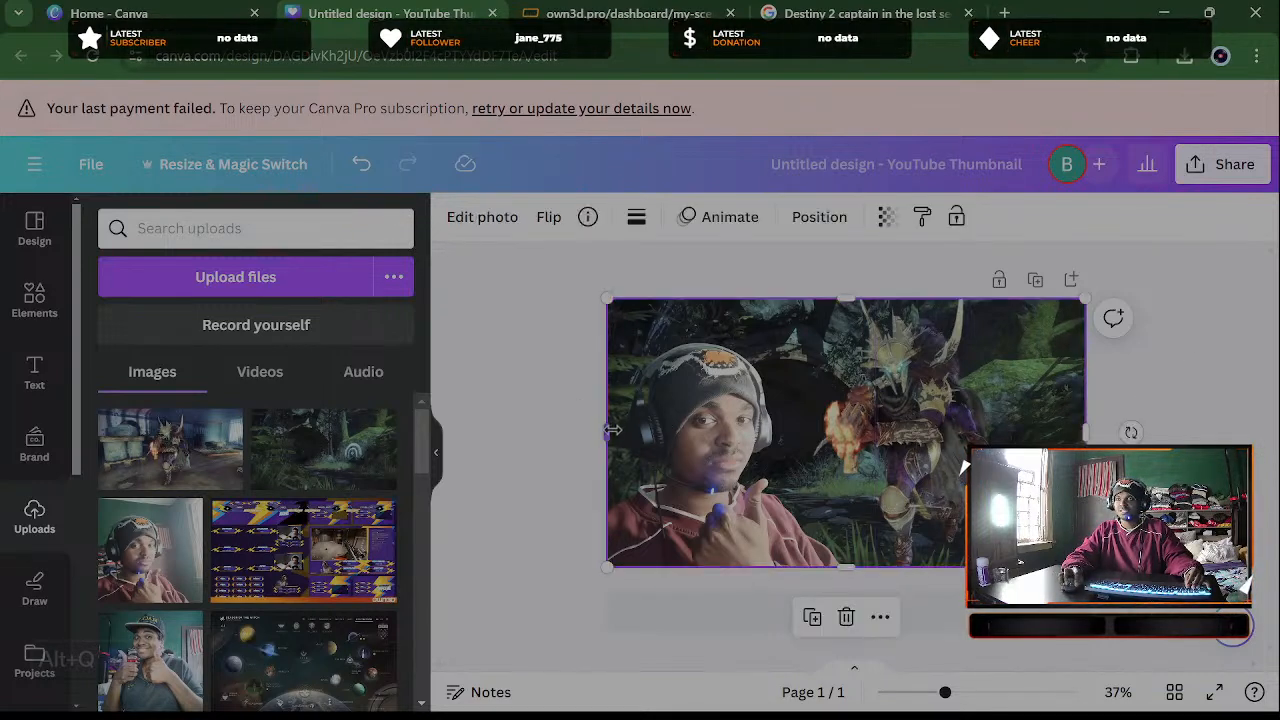
pyautogui.moveTo(609, 430)
pyautogui.mouseDown()
pyautogui.moveTo(823, 437)
pyautogui.moveTo(607, 437)
pyautogui.mouseUp()
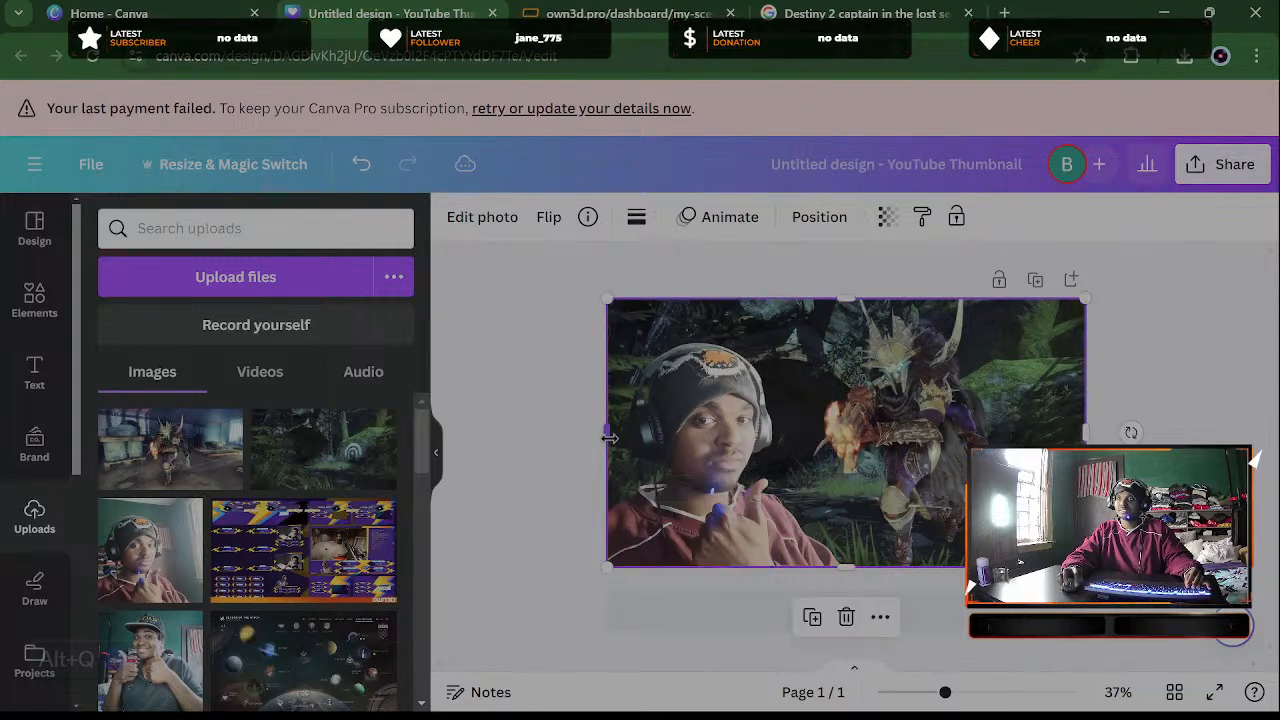
pyautogui.doubleClick(909, 426)
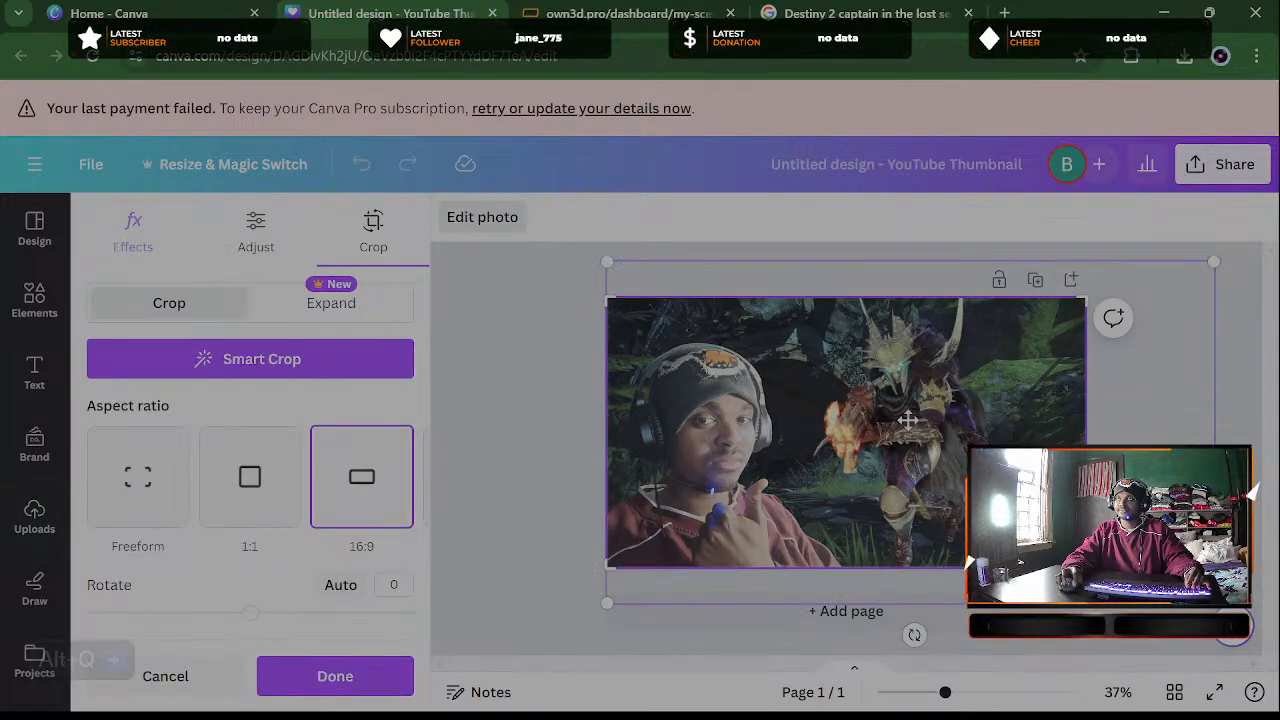
pyautogui.click(537, 455)
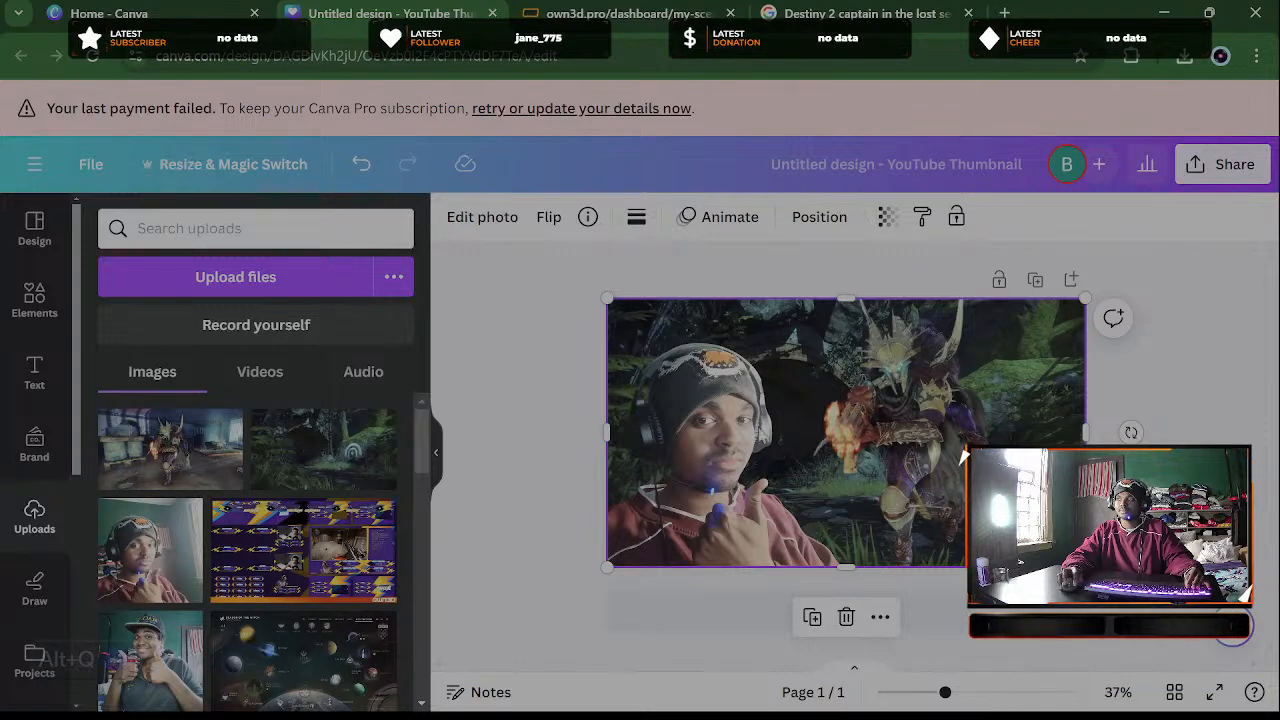
pyautogui.moveTo(611, 424)
pyautogui.mouseDown()
pyautogui.moveTo(840, 437)
pyautogui.moveTo(604, 434)
pyautogui.mouseUp()
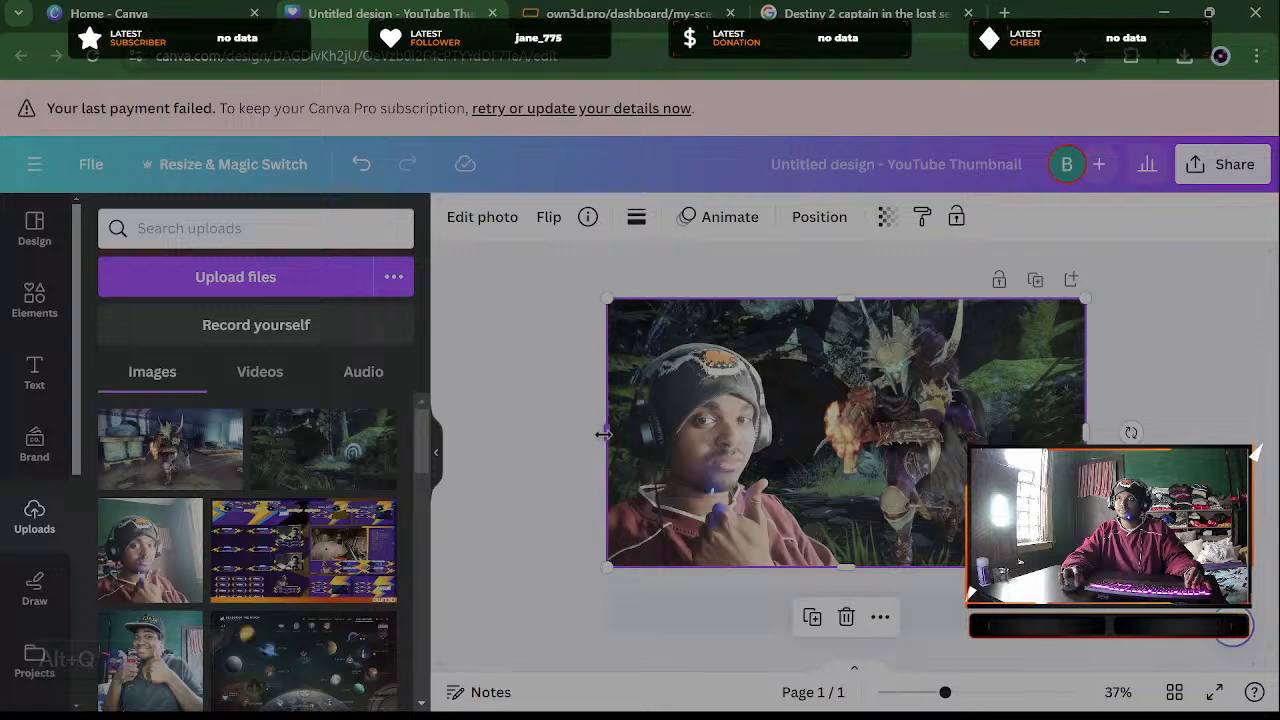
pyautogui.click(569, 382)
pyautogui.click(1000, 431)
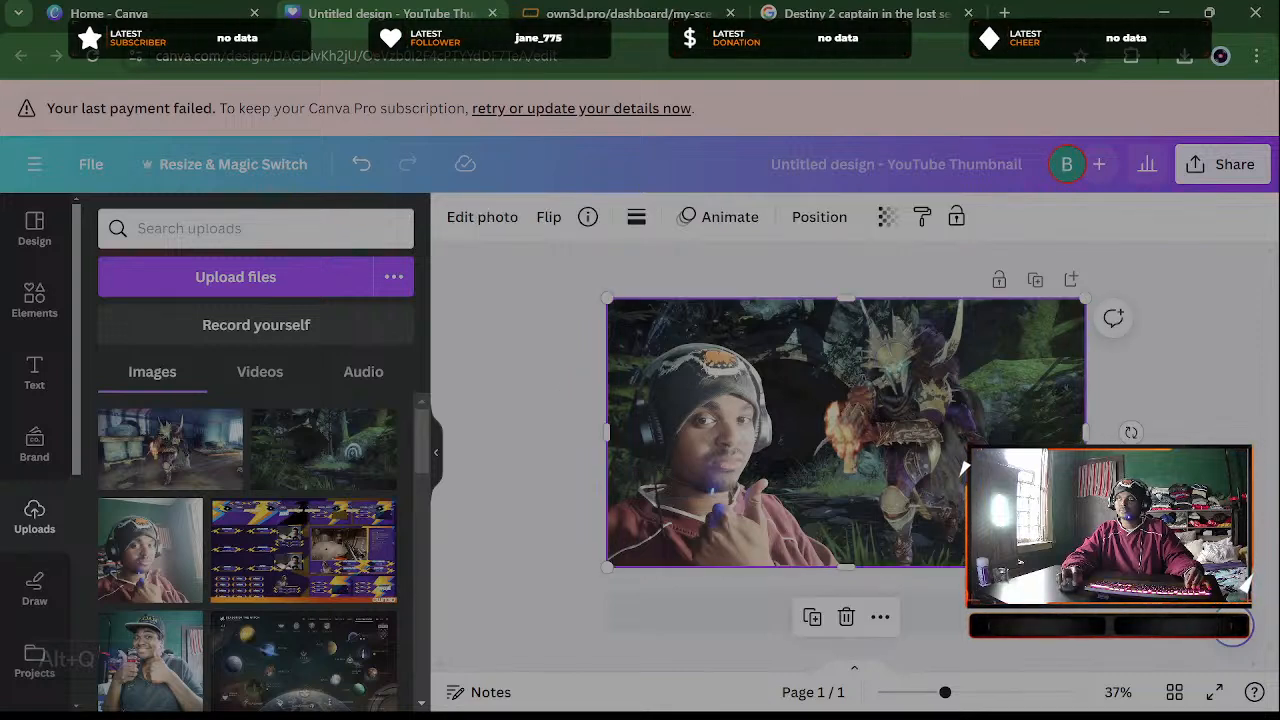
pyautogui.click(1208, 371)
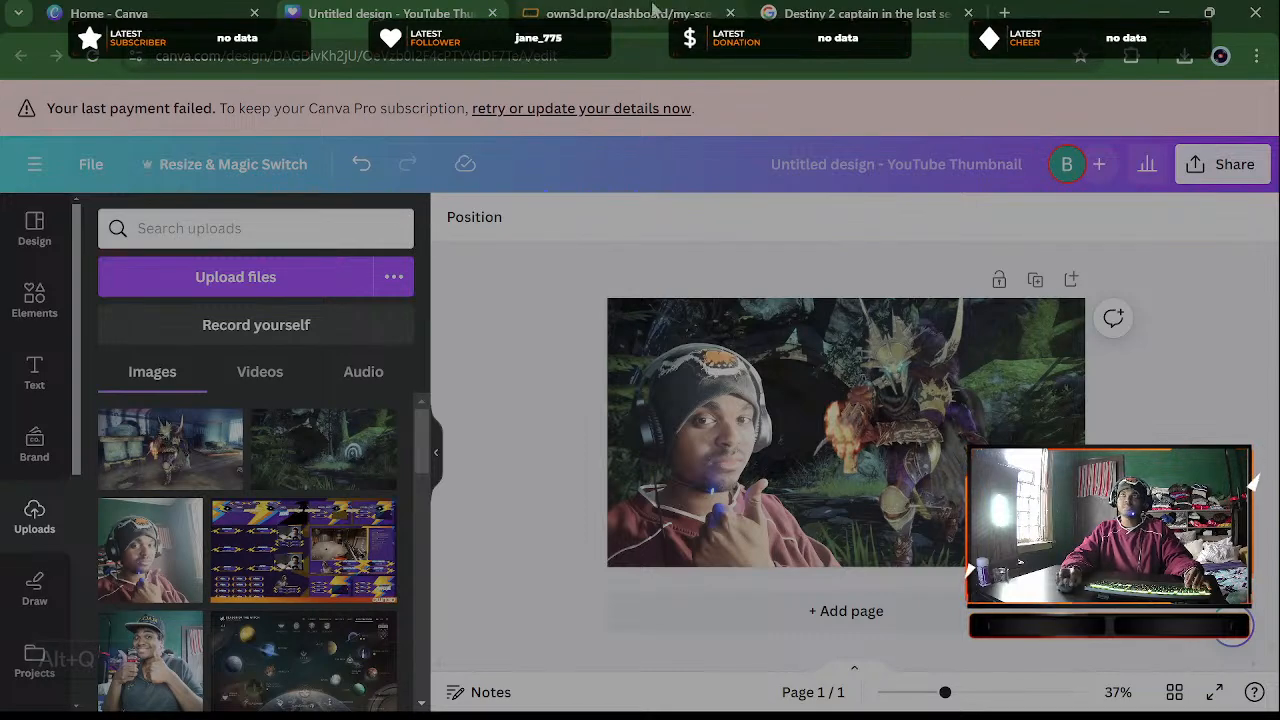
# Search Google Images for "Destiny 2 lost sector emblem" and open the Overgear shield emblem picture
pyautogui.click(820, 14)
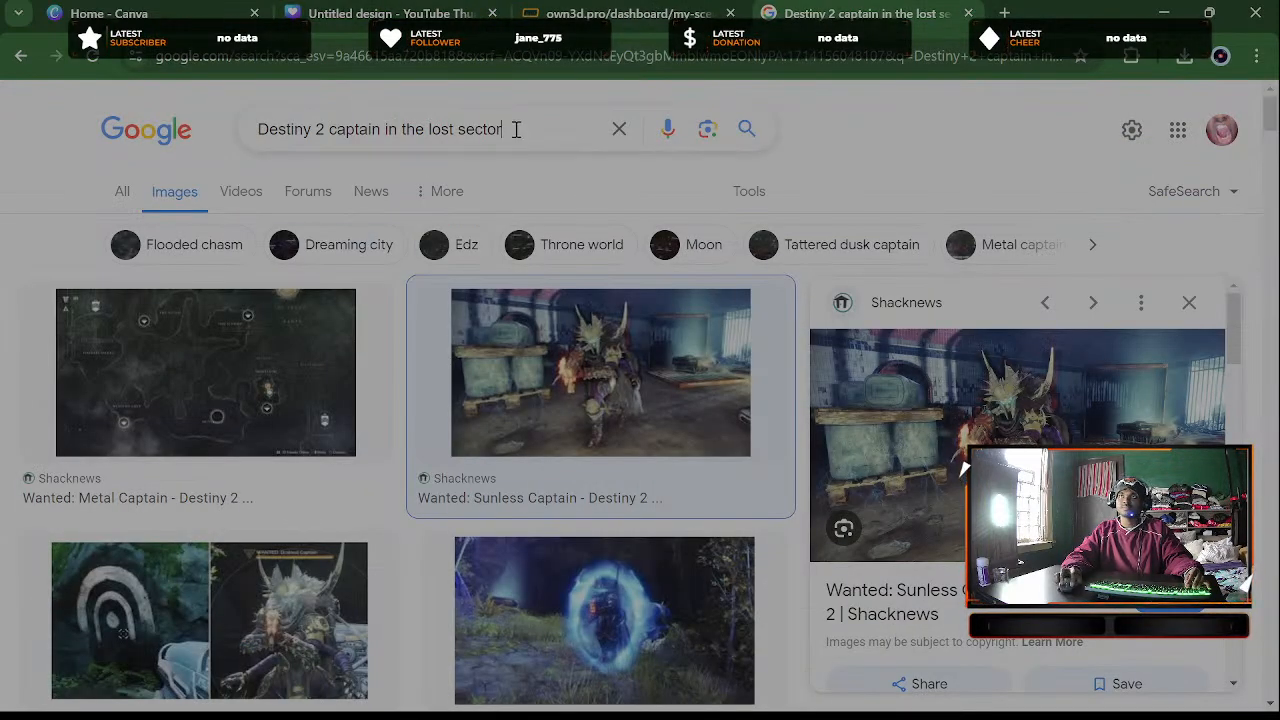
pyautogui.moveTo(516, 129); pyautogui.dragTo(336, 141)
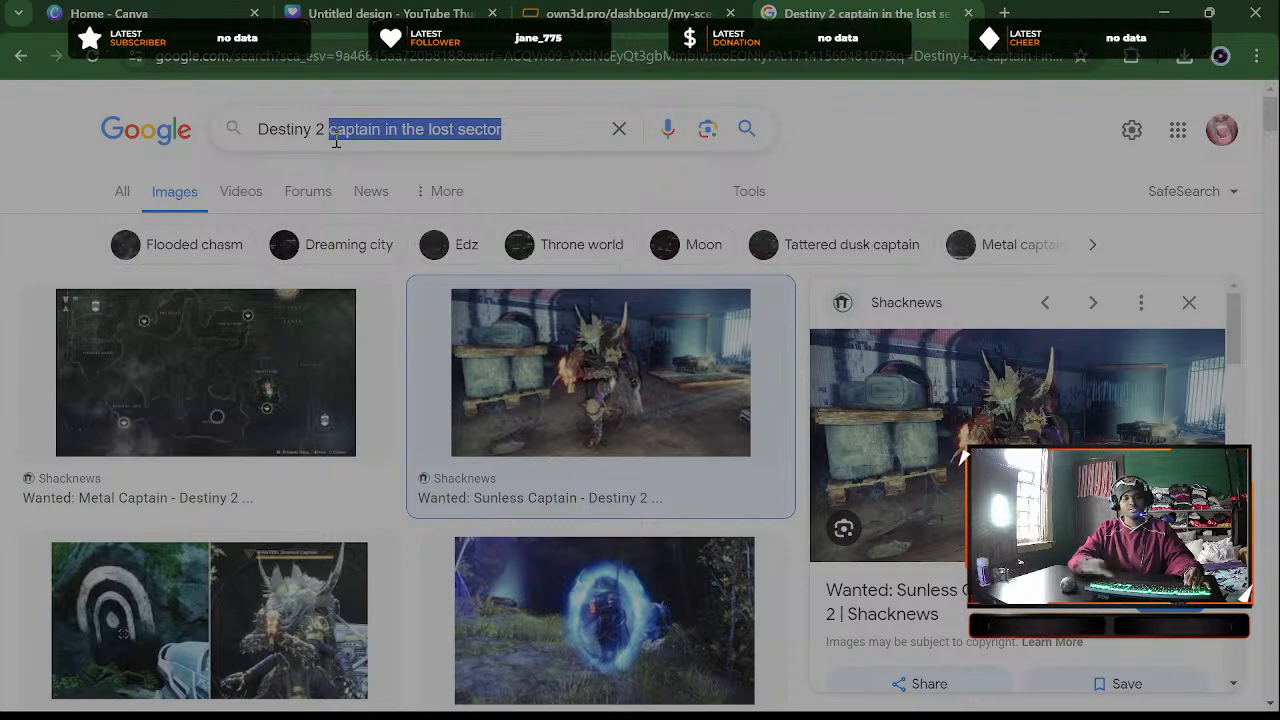
pyautogui.press('BackSpace')
pyautogui.write('los')
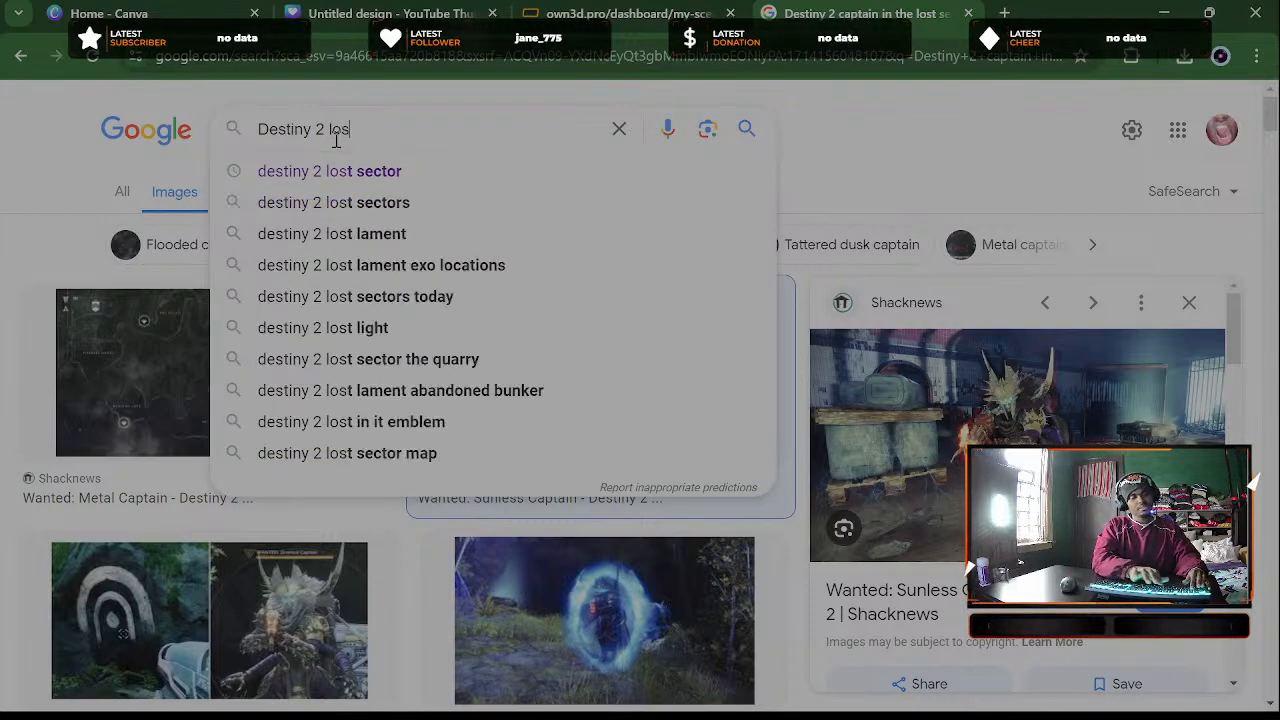
pyautogui.write('t sector ')
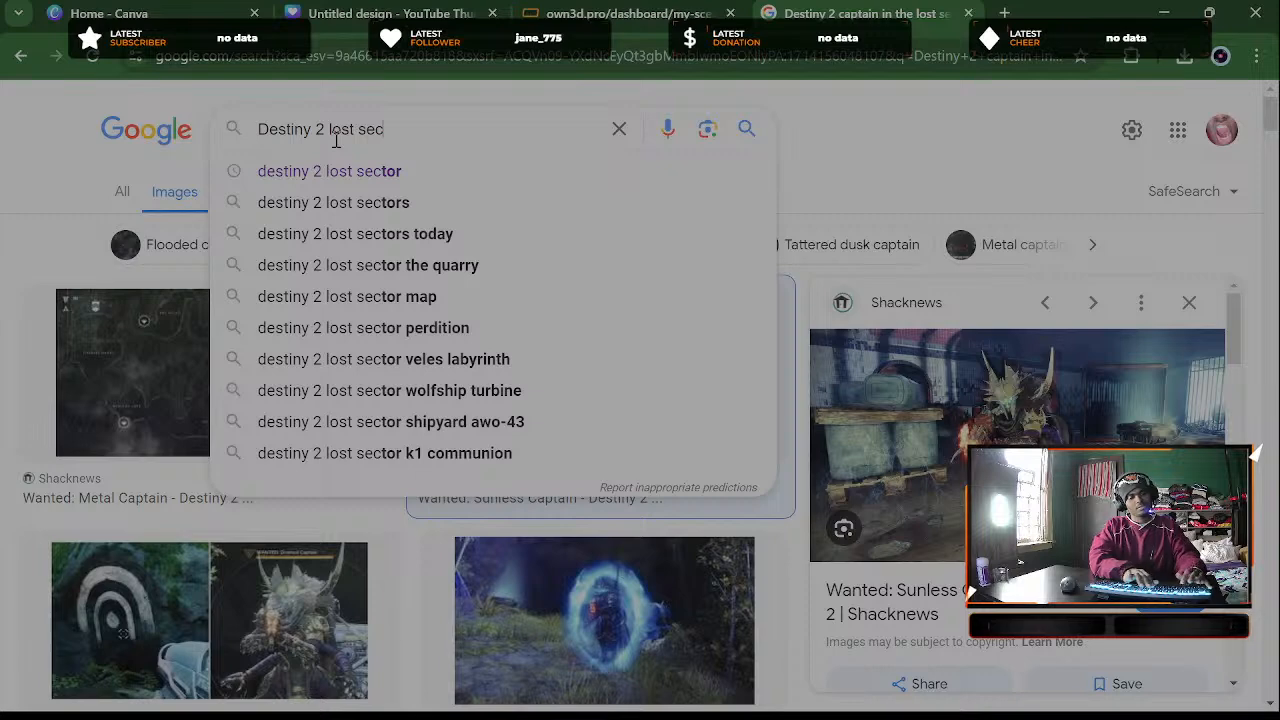
pyautogui.write('emblem')
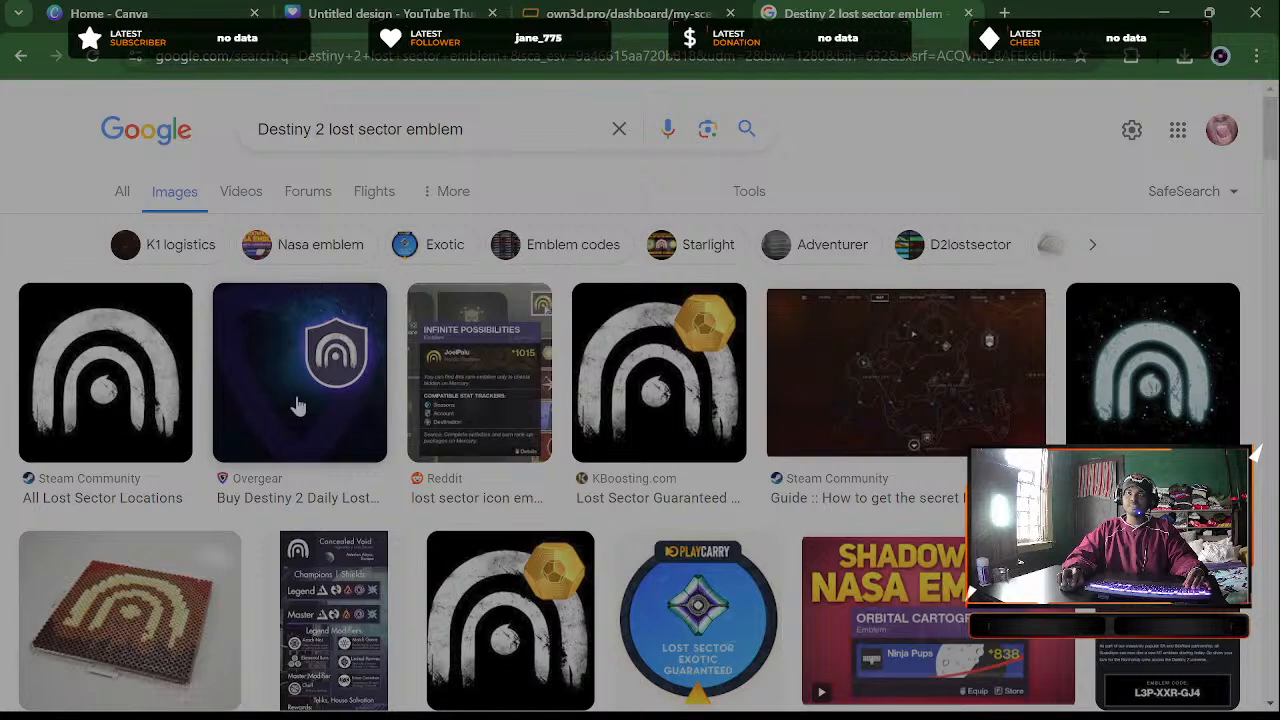
pyautogui.click(296, 410)
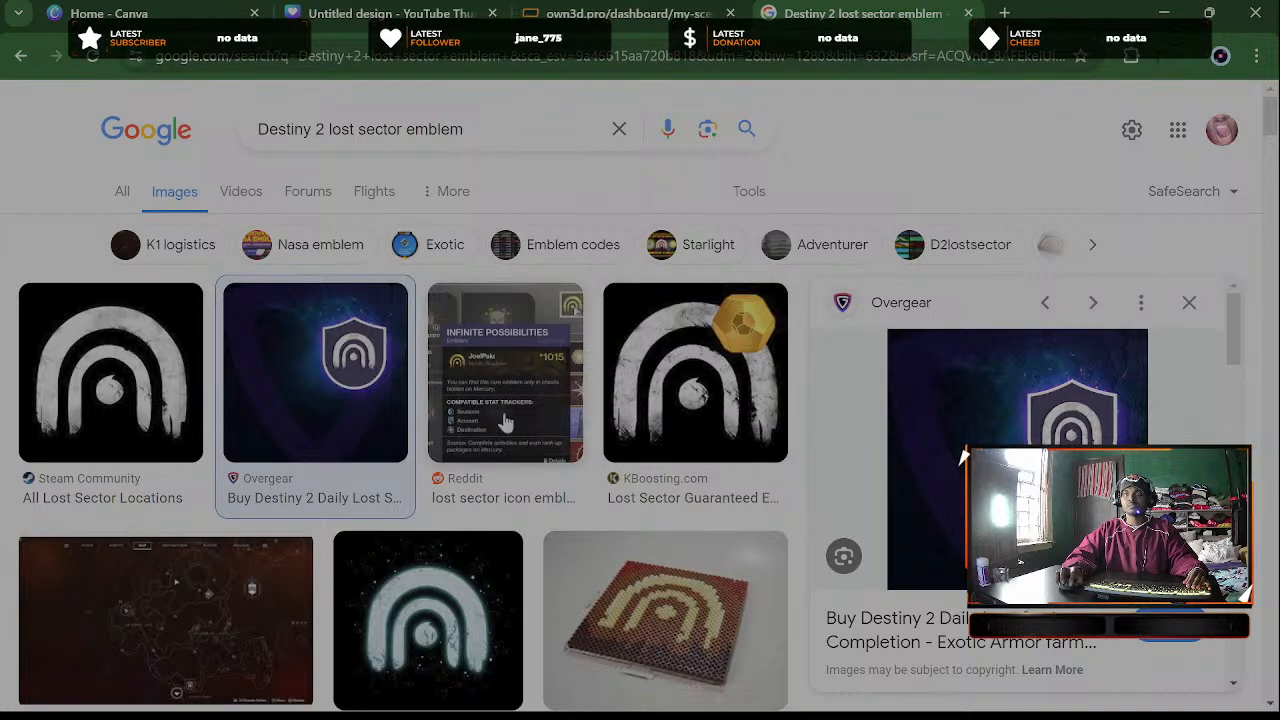
# Refine the image search to "Destiny 2 lost sector master emblem"
pyautogui.scroll(-2, 480, 145)
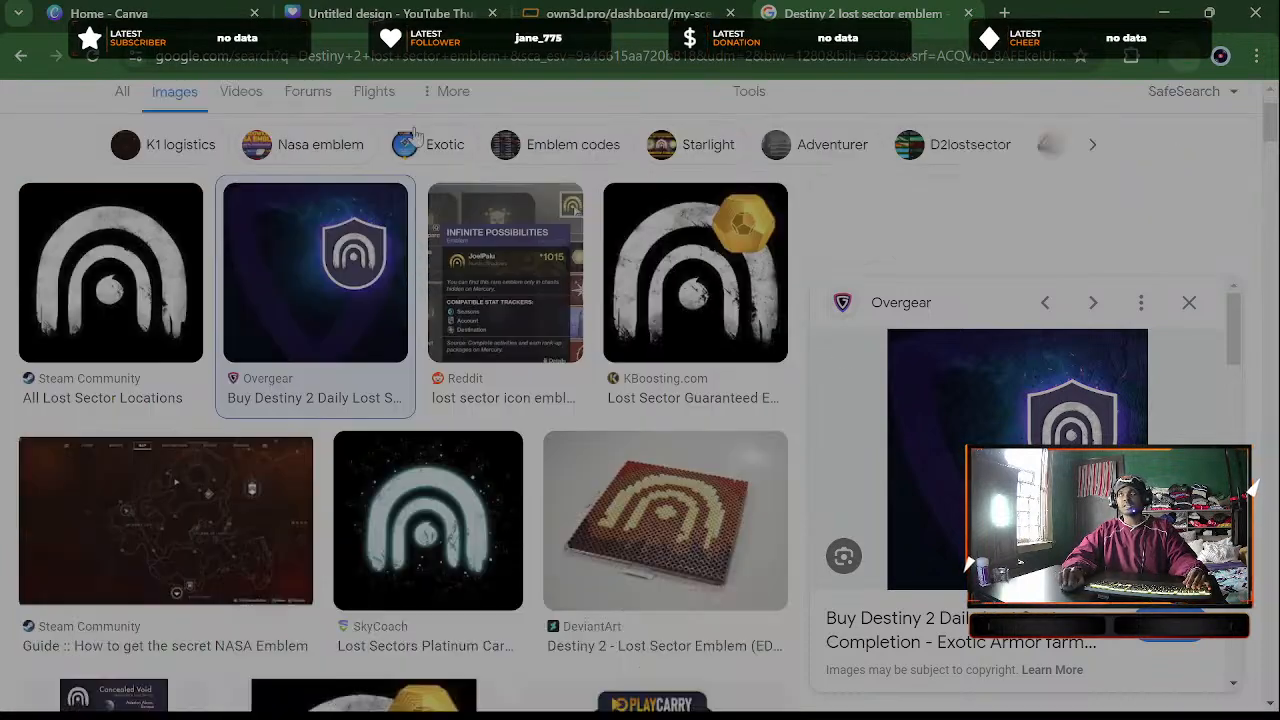
pyautogui.scroll(2, 555, 157)
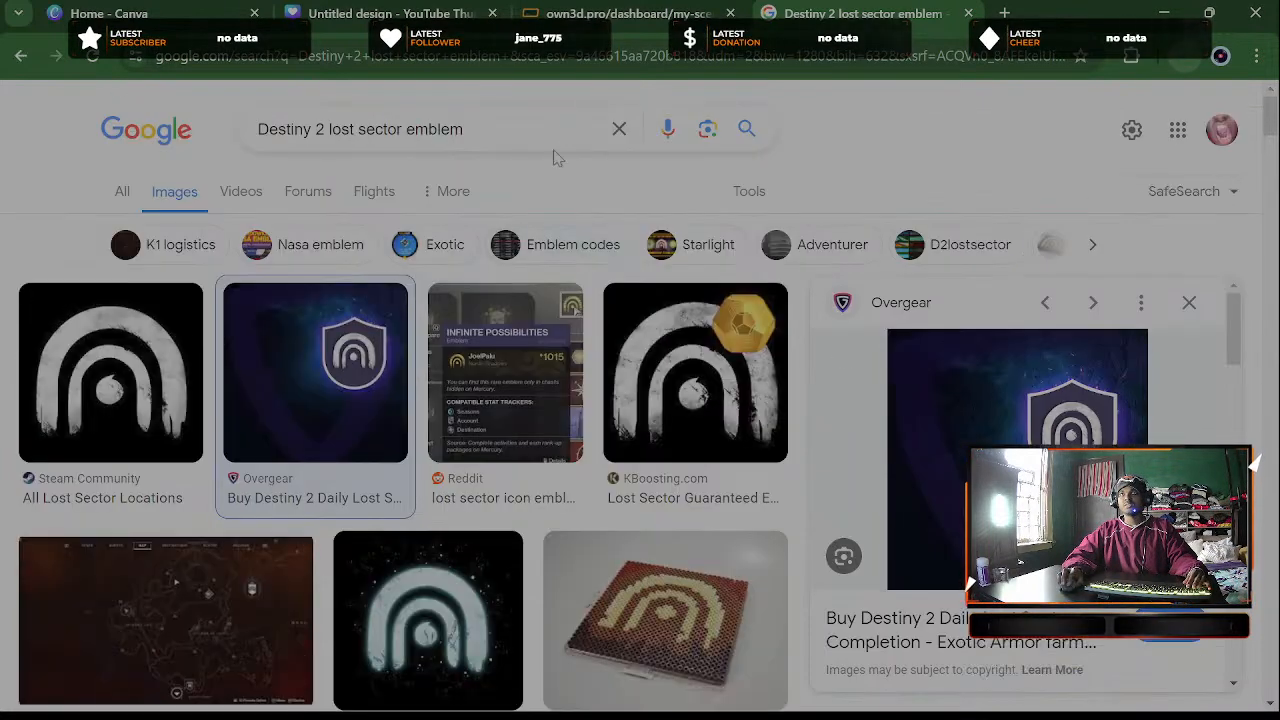
pyautogui.click(406, 131)
pyautogui.write('maste')
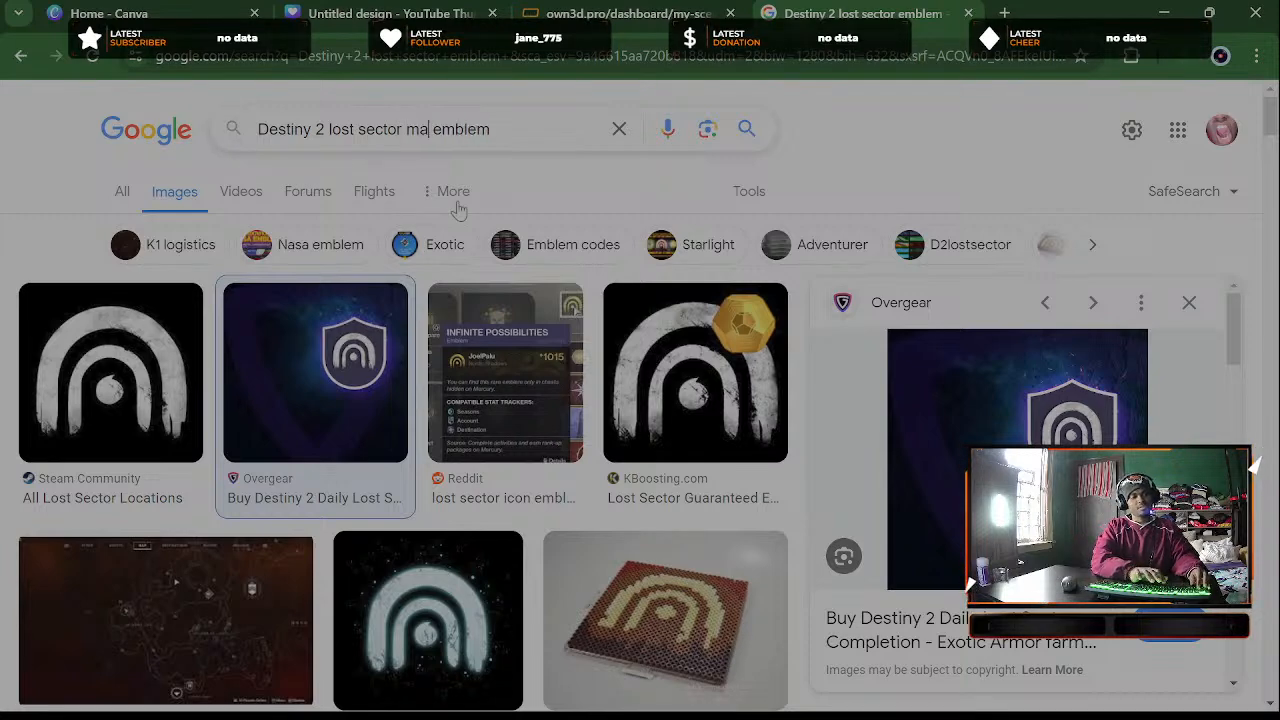
pyautogui.write('r')
pyautogui.press('Return')
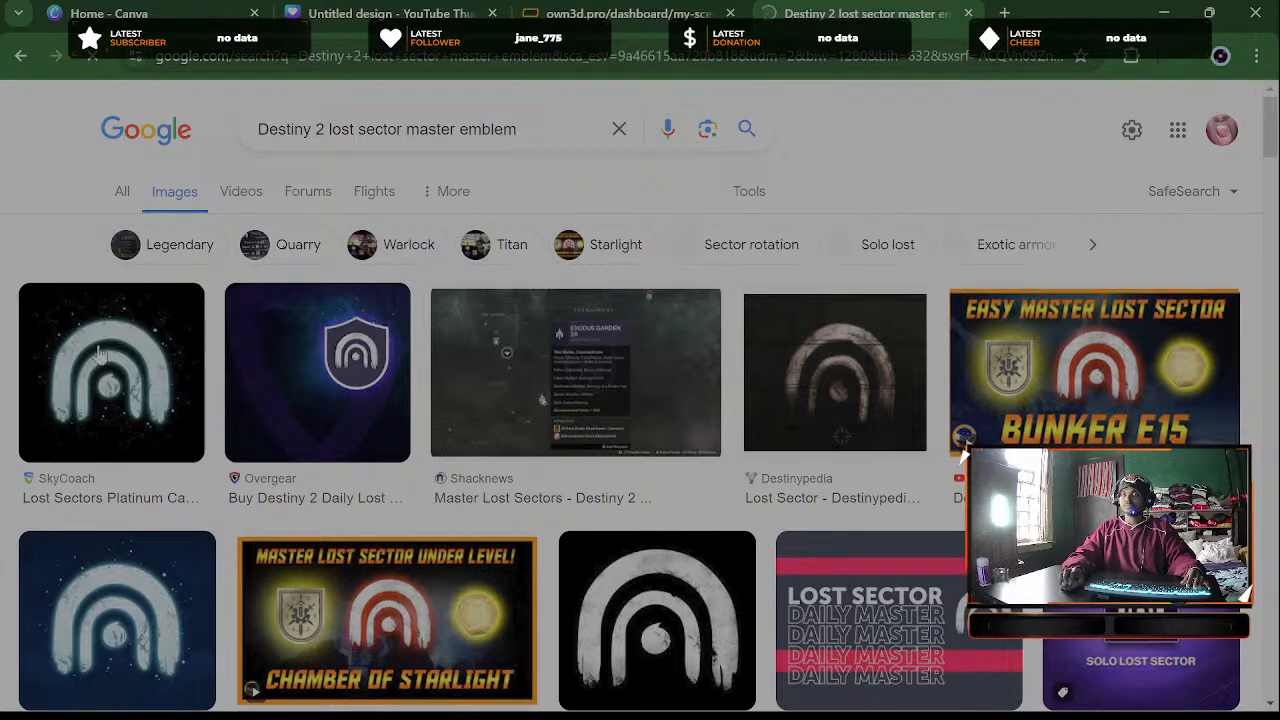
# Look through the image results for a suitable master Lost Sector emblem
pyautogui.scroll(-3, 5, 362)
pyautogui.scroll(-6, 5, 362)
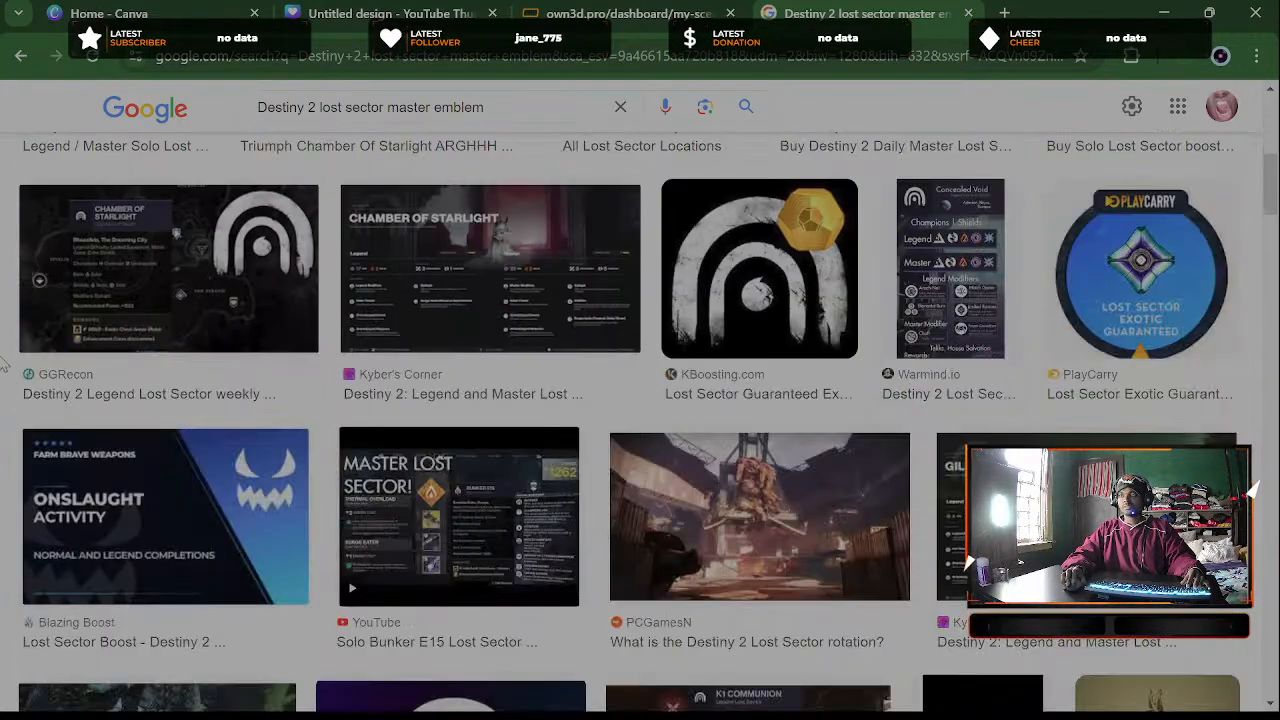
pyautogui.scroll(-2, 5, 364)
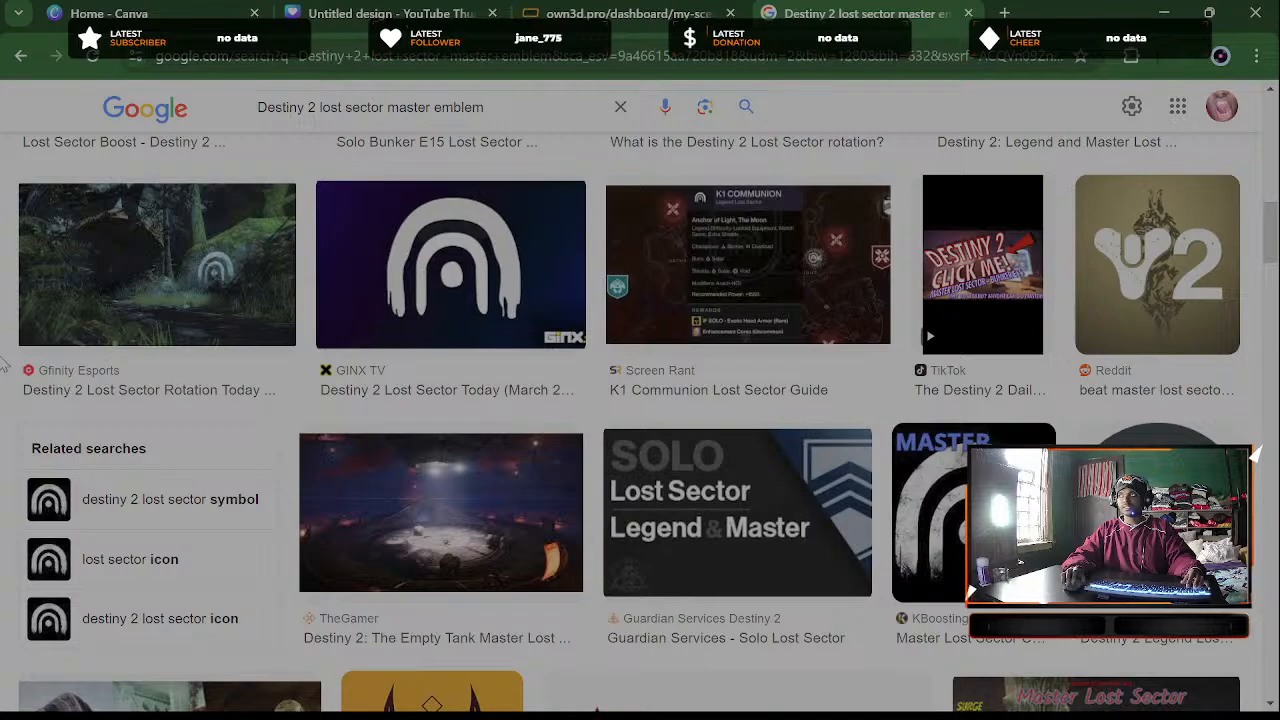
pyautogui.scroll(-8, 5, 362)
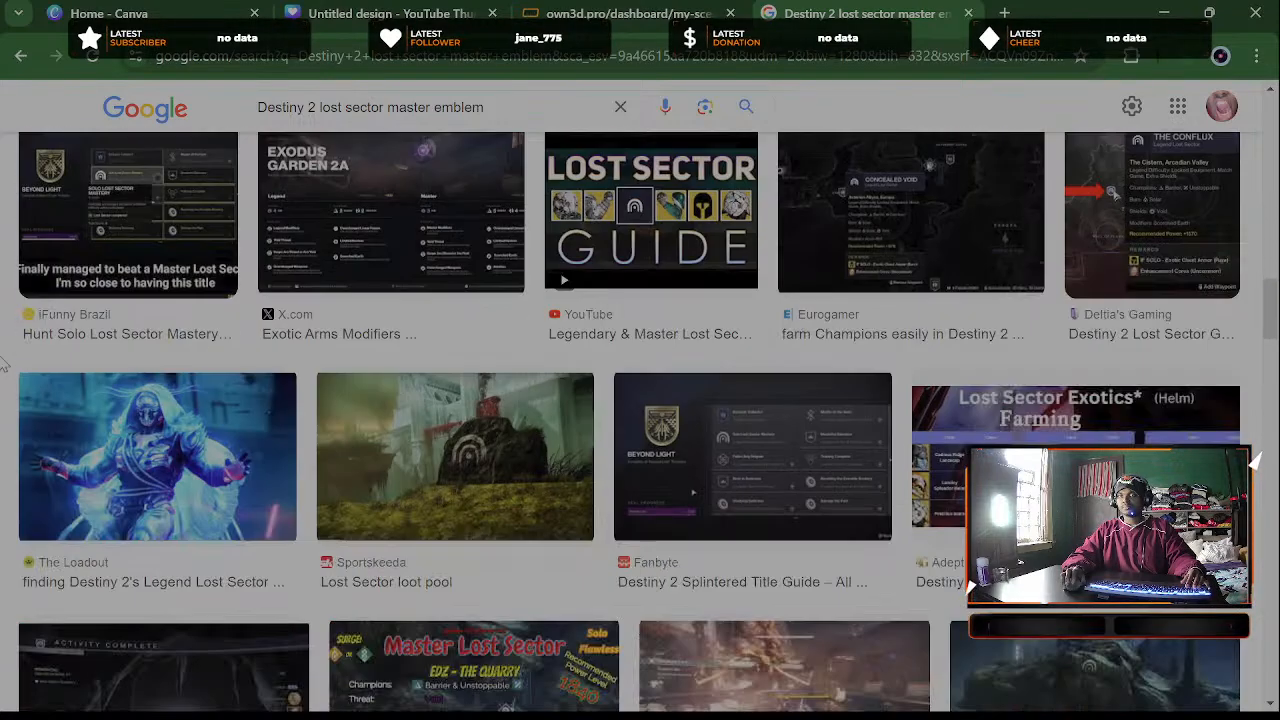
pyautogui.scroll(-8, 5, 365)
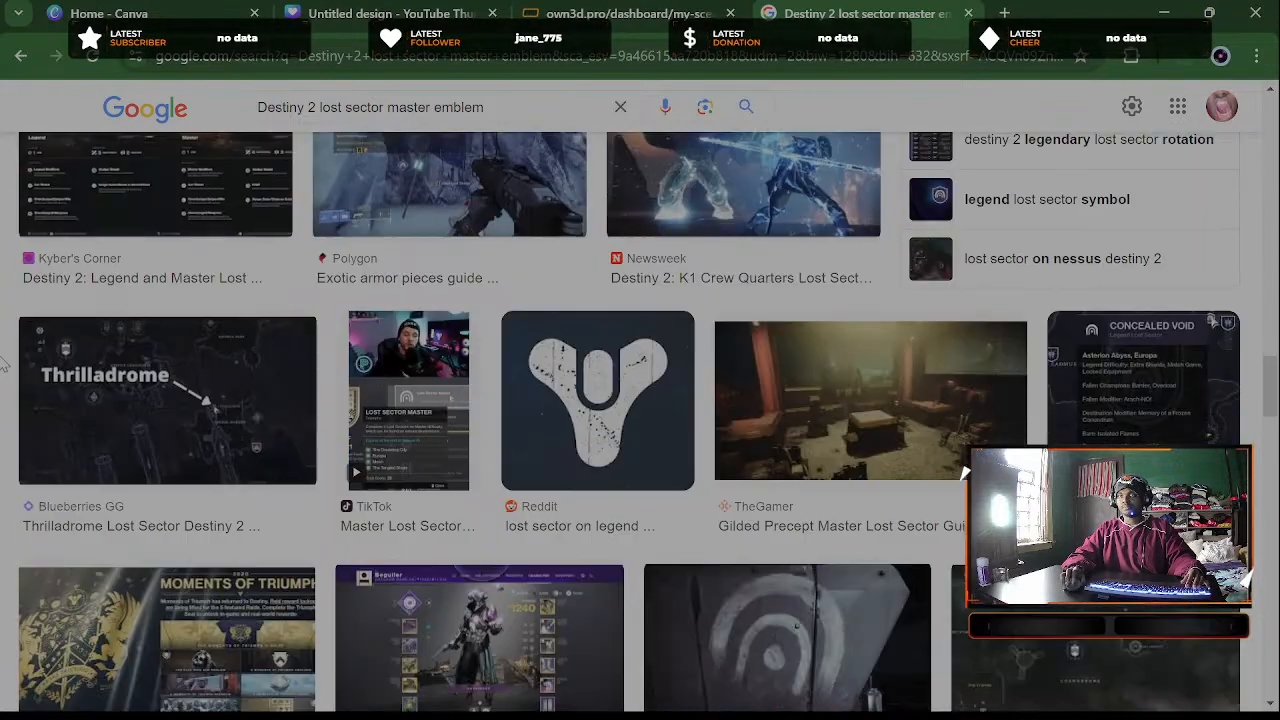
pyautogui.scroll(-8, 5, 365)
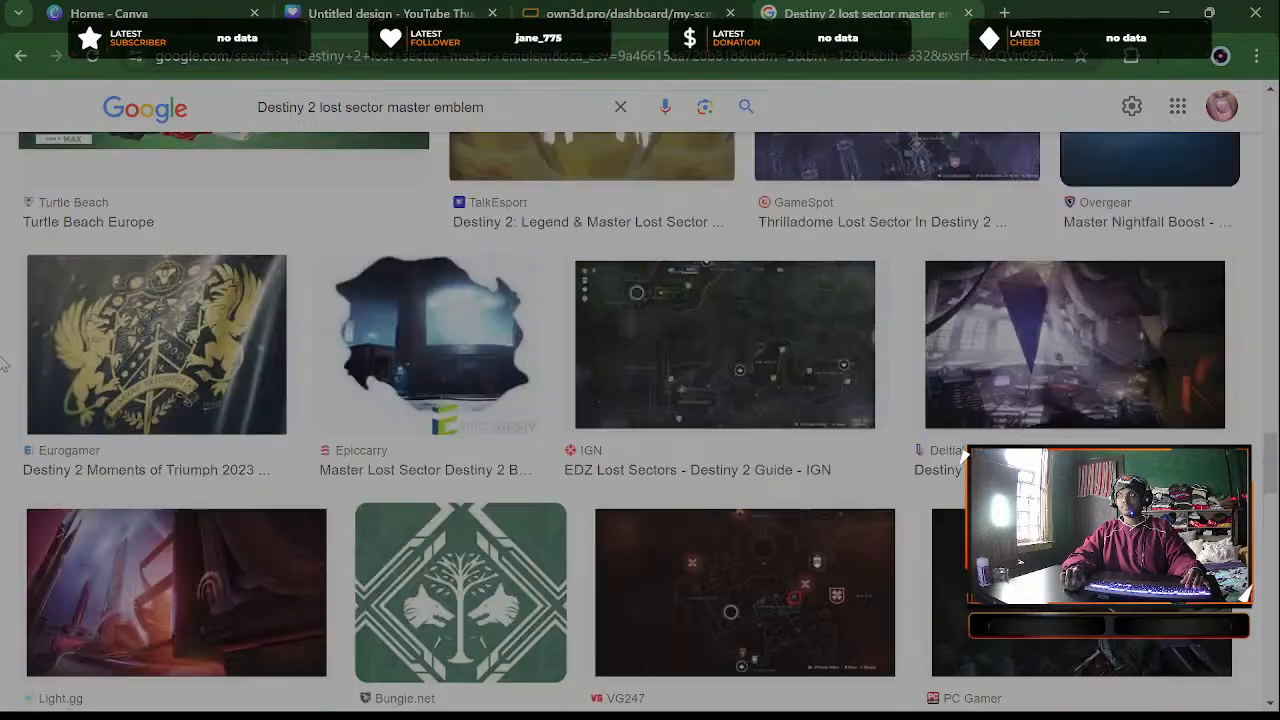
pyautogui.scroll(4, 5, 365)
pyautogui.scroll(3, 5, 365)
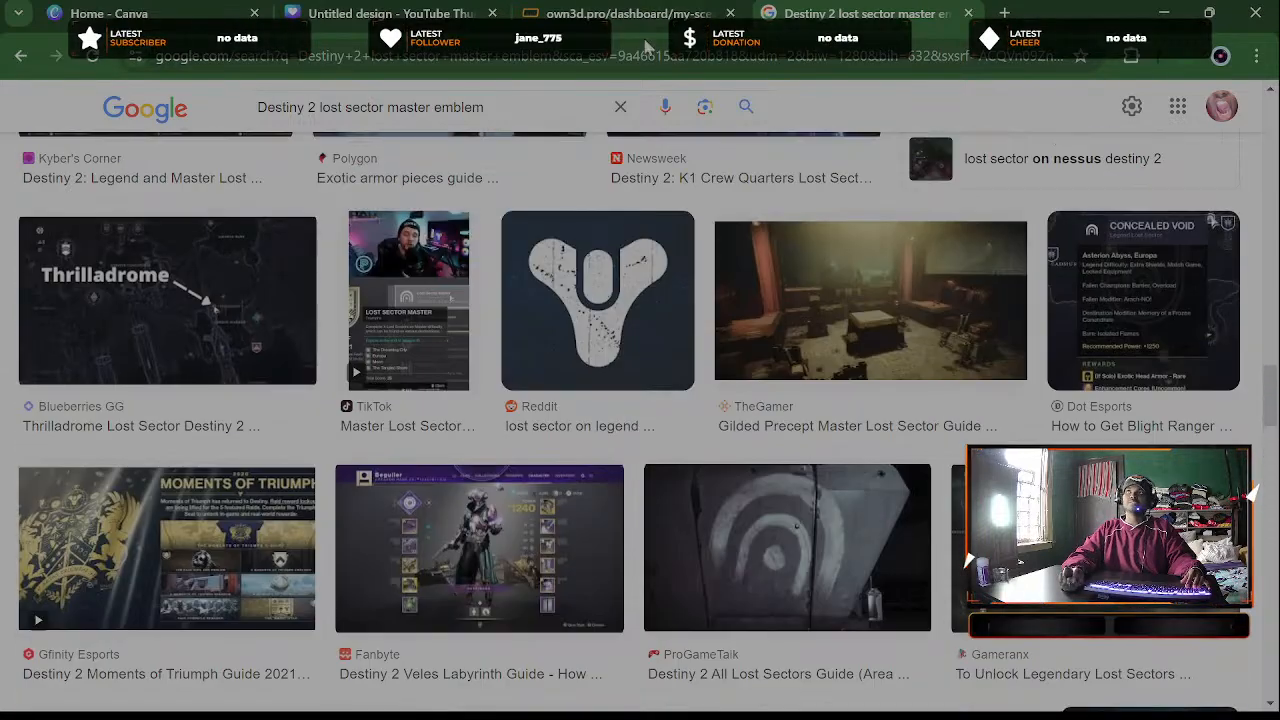
# Return to the Canva thumbnail design, upload the Overgear shield emblem image and place it over the captain
pyautogui.click(390, 13)
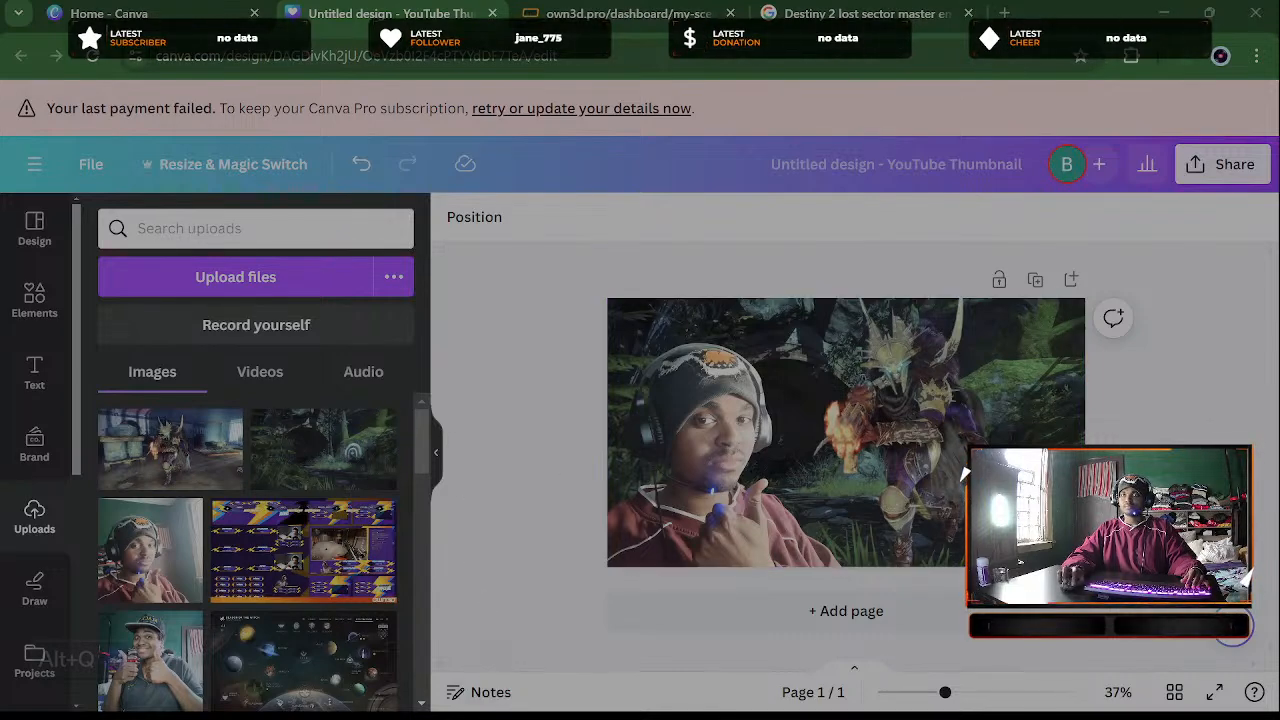
pyautogui.moveTo(640, 400); pyautogui.dragTo(230, 472)
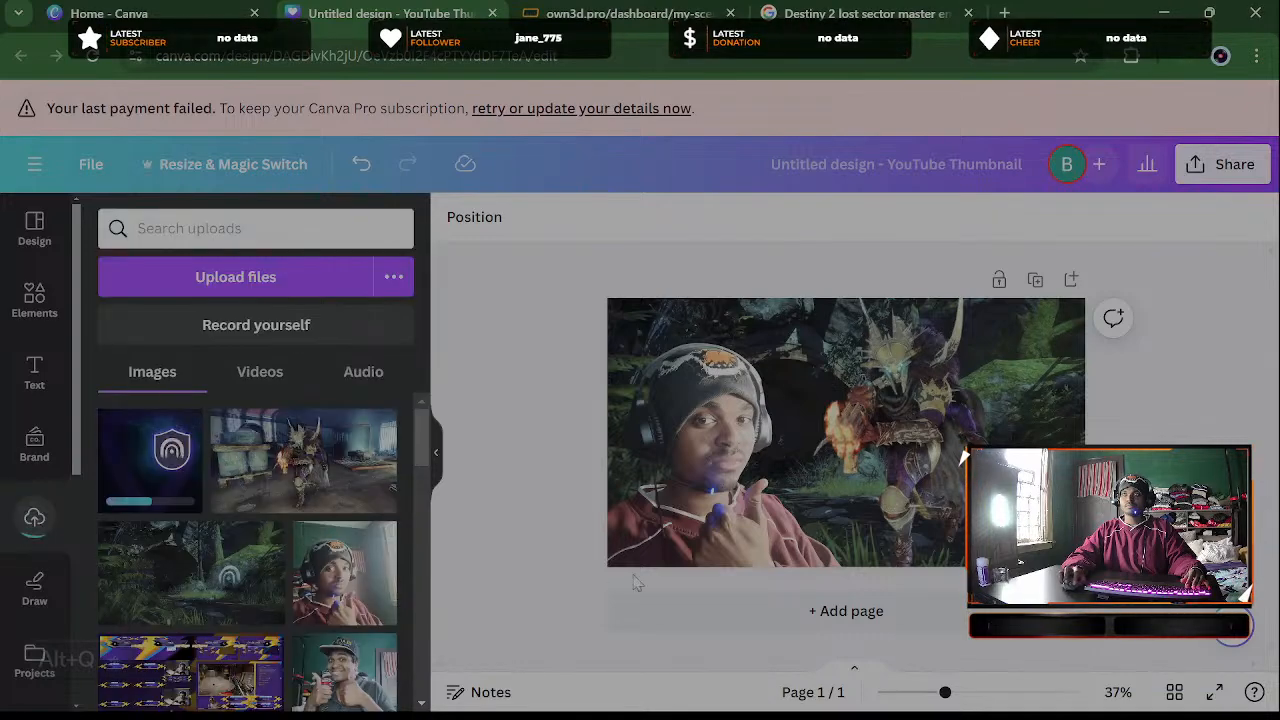
pyautogui.click(160, 460)
pyautogui.moveTo(847, 433); pyautogui.dragTo(945, 460)
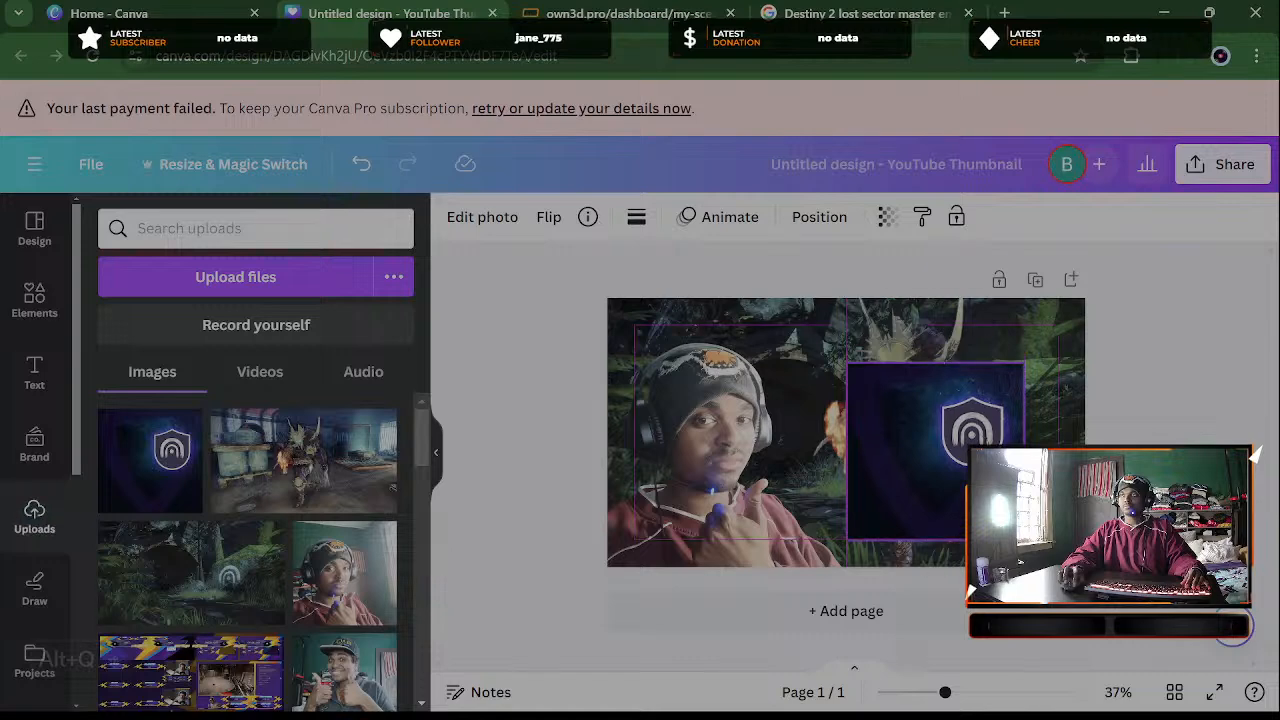
# Remove the shield emblem image's background with BG Remover, move it to the page's upper-right corner and deselect it
pyautogui.rightClick(957, 446)
pyautogui.press('Escape')
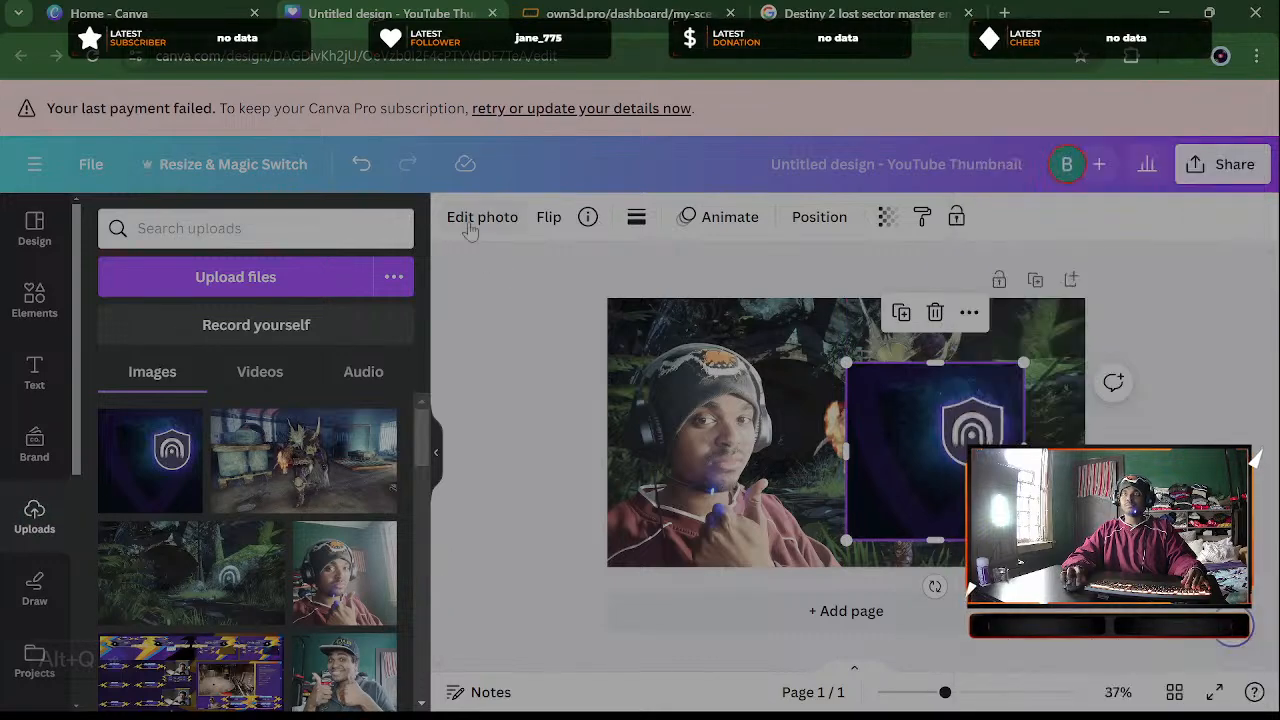
pyautogui.click(484, 220)
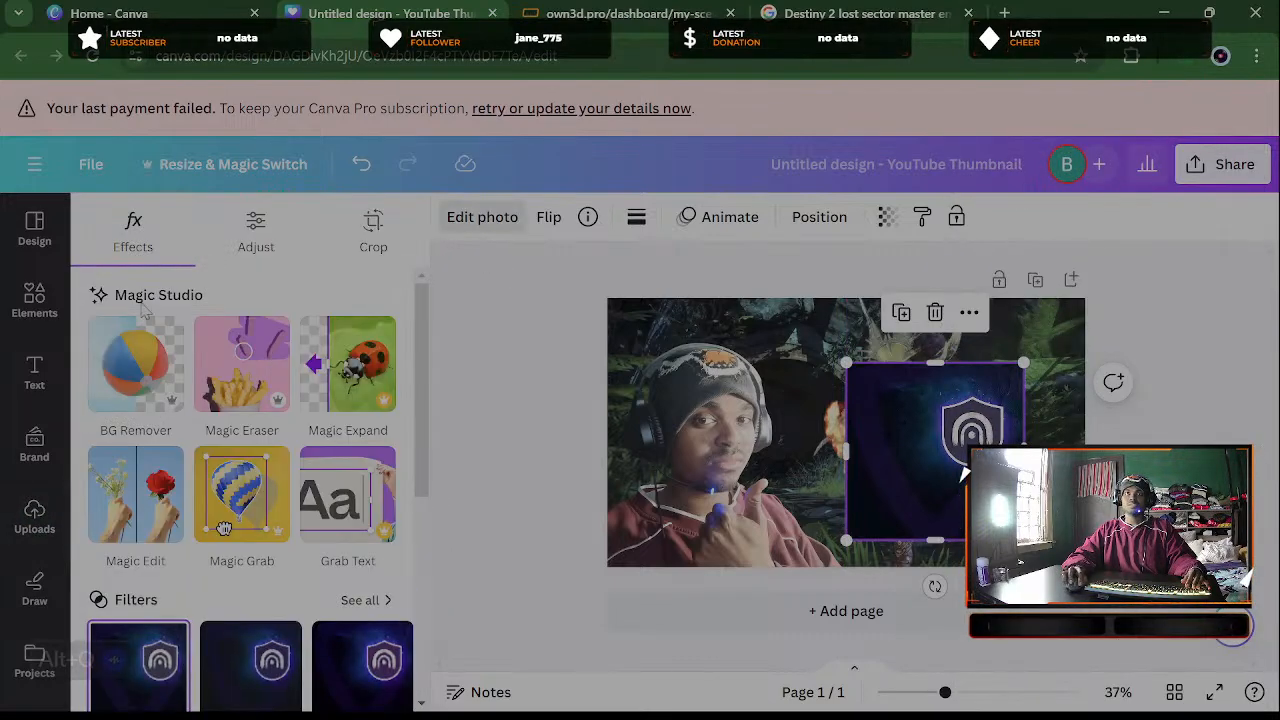
pyautogui.click(135, 360)
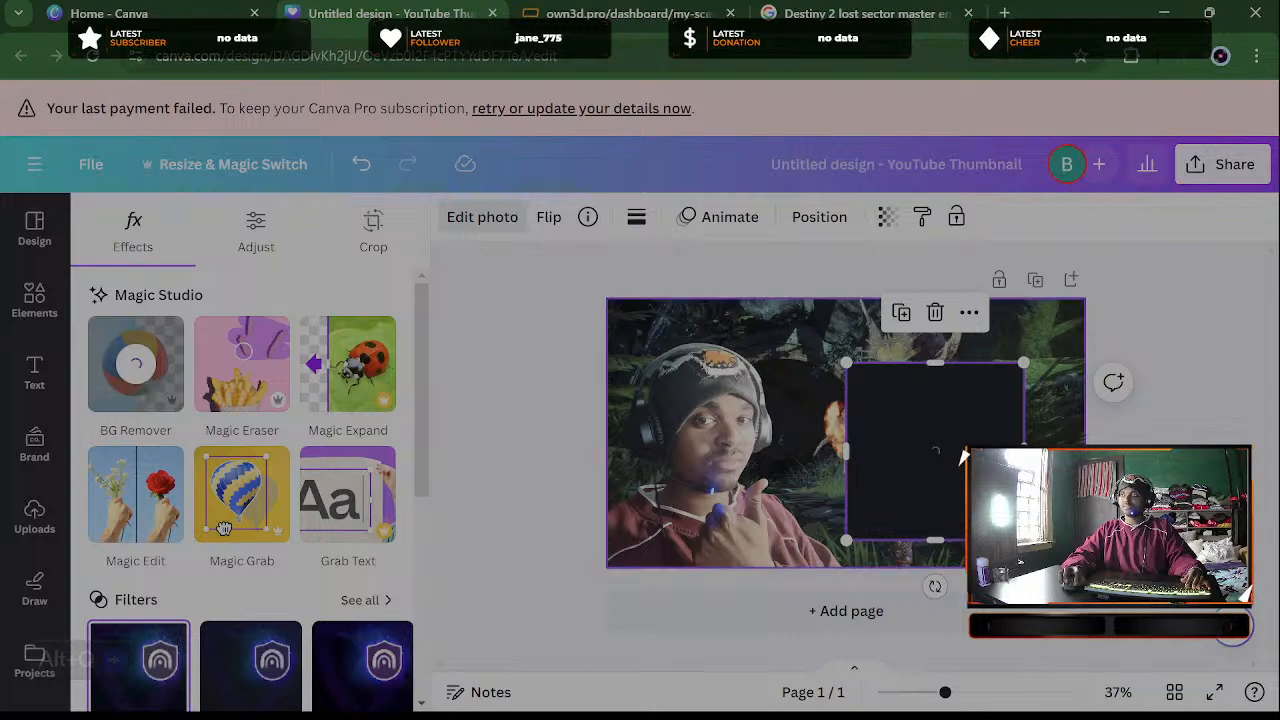
pyautogui.moveTo(966, 496); pyautogui.dragTo(1035, 416)
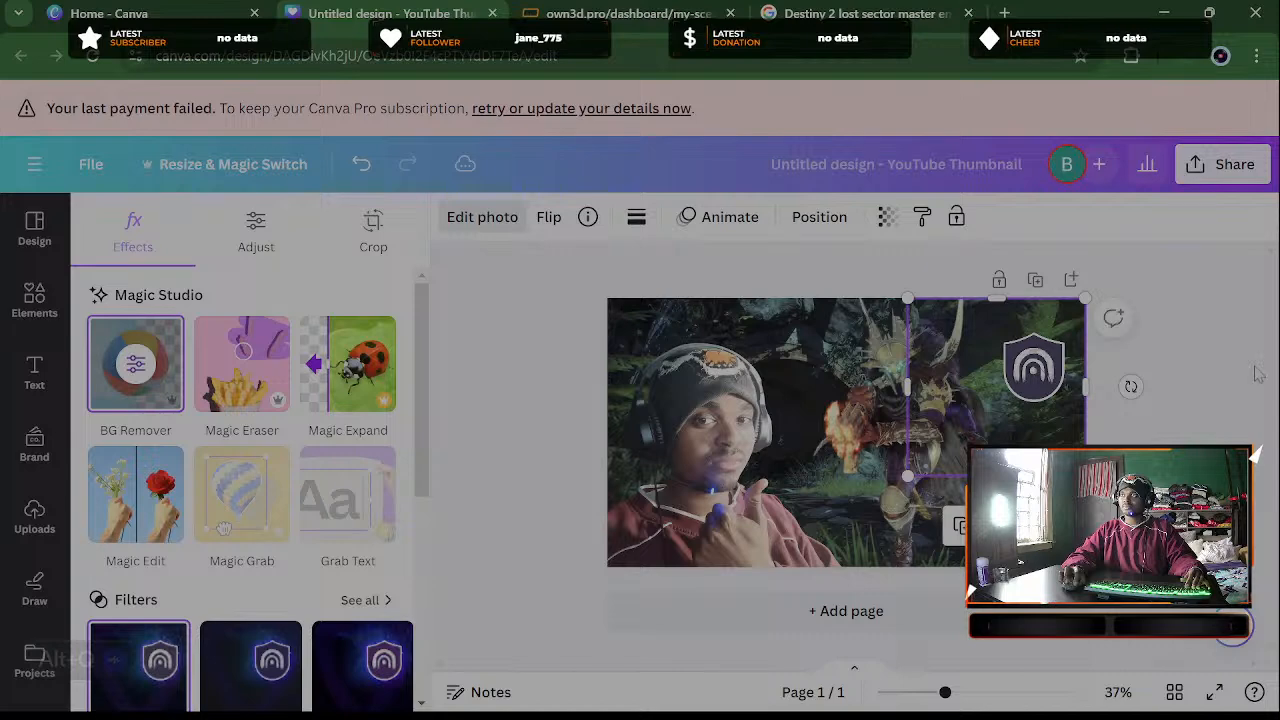
pyautogui.click(1230, 298)
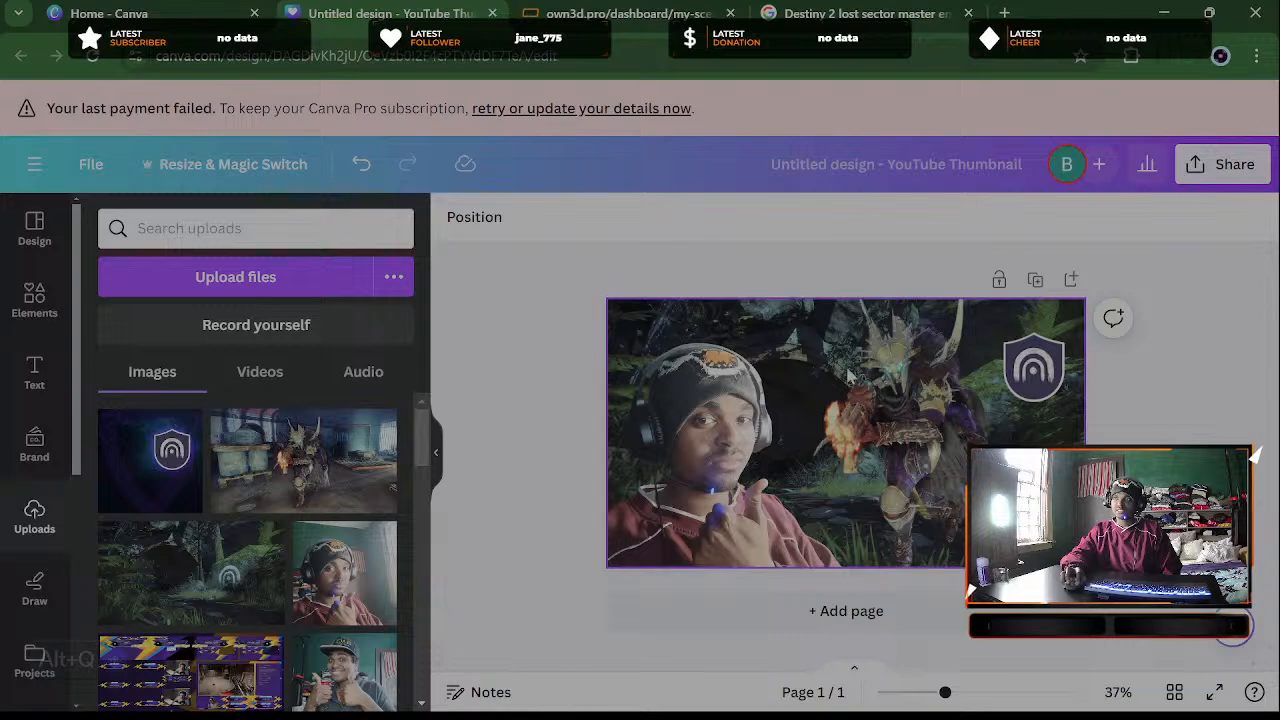
# Look through the text font combinations for a gaming-style lettering design for the thumbnail
pyautogui.click(34, 297)
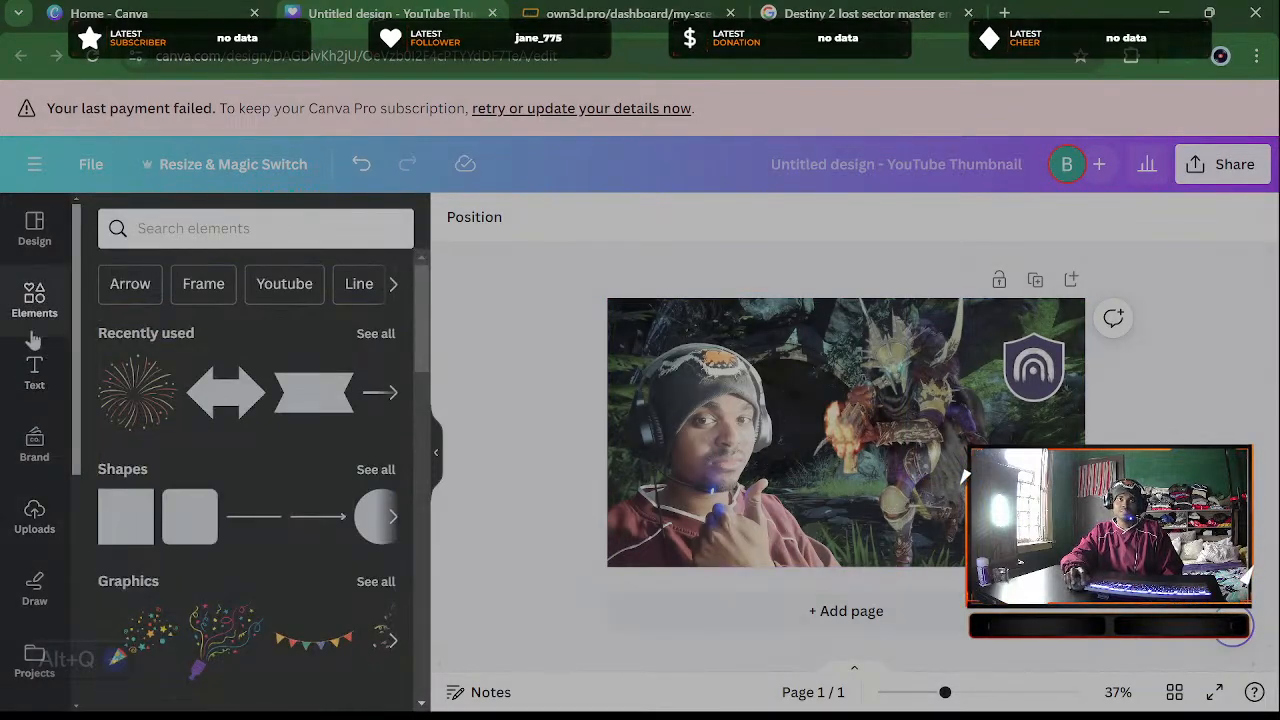
pyautogui.click(35, 377)
pyautogui.scroll(-3, 342, 567)
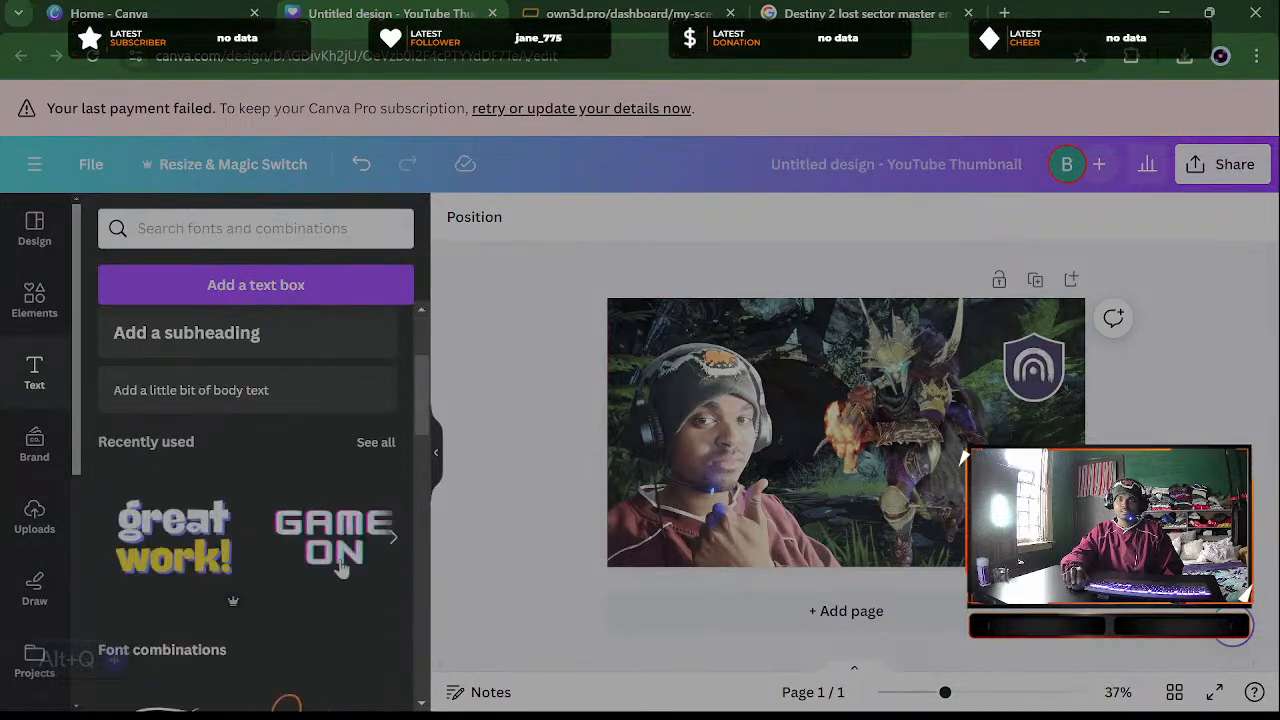
pyautogui.scroll(-2, 342, 567)
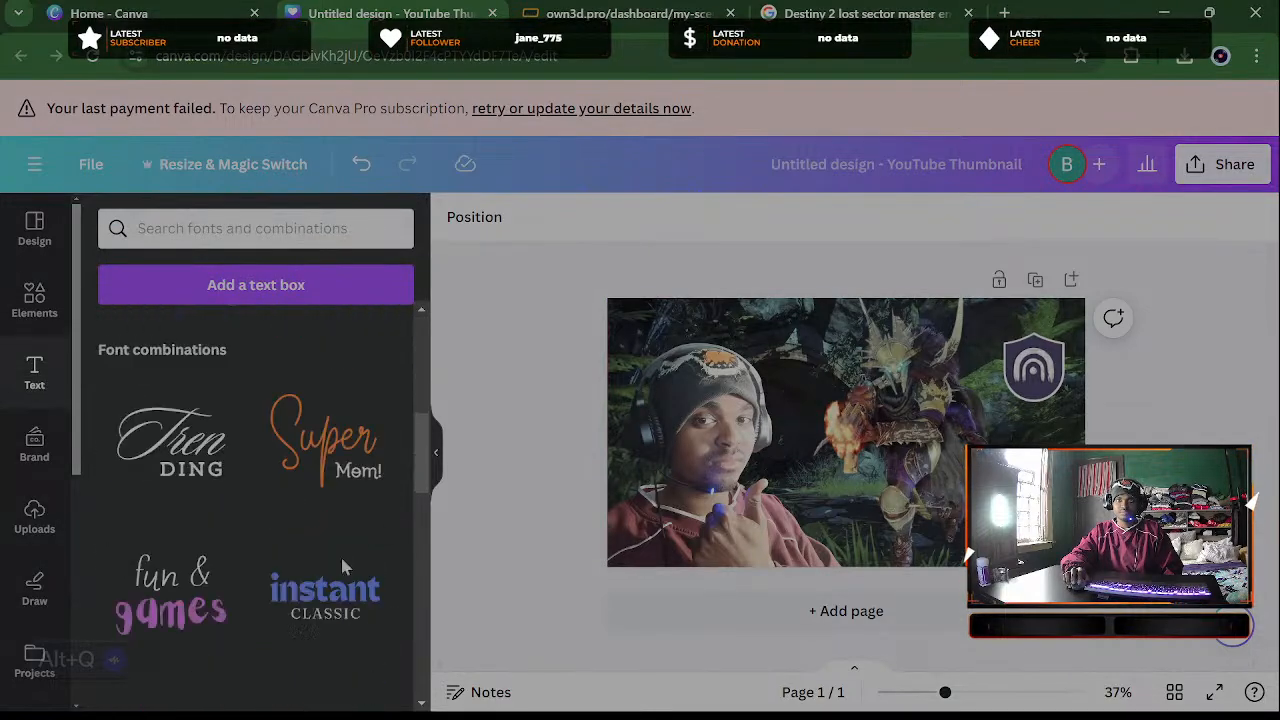
pyautogui.scroll(-3, 340, 557)
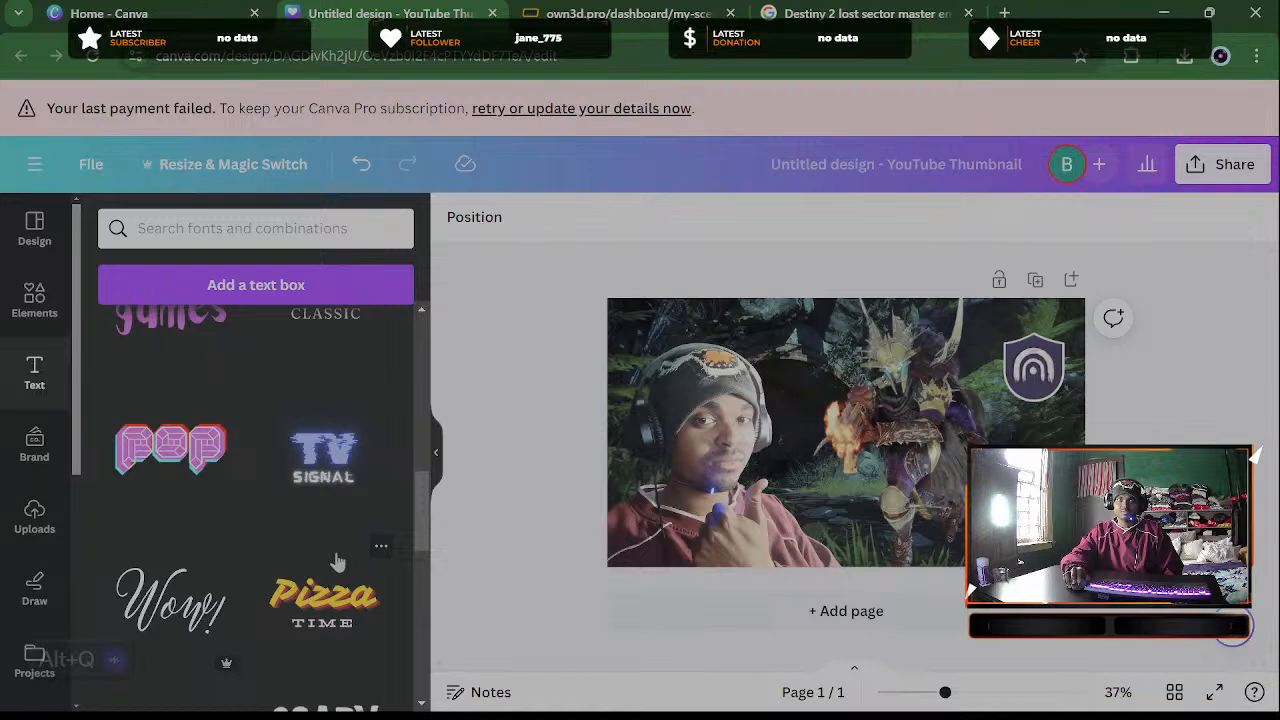
pyautogui.scroll(1, 338, 563)
pyautogui.scroll(-1, 338, 562)
pyautogui.scroll(-1, 338, 562)
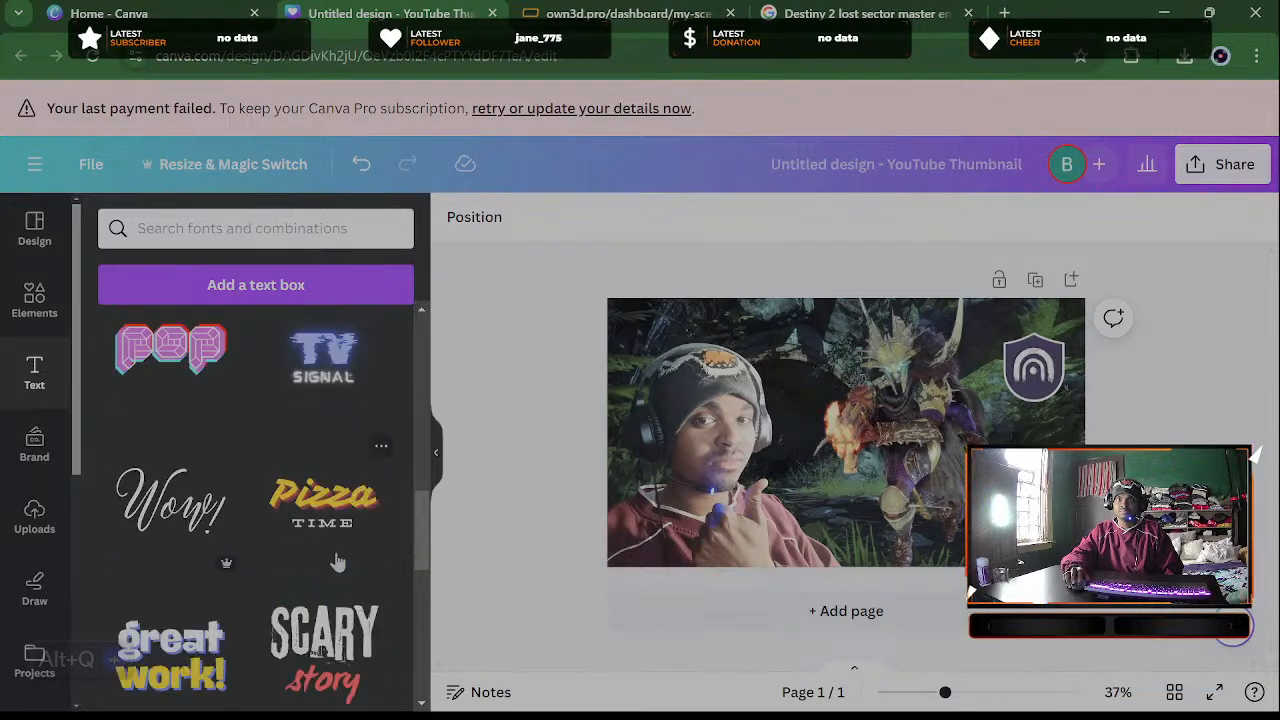
pyautogui.scroll(-3, 338, 563)
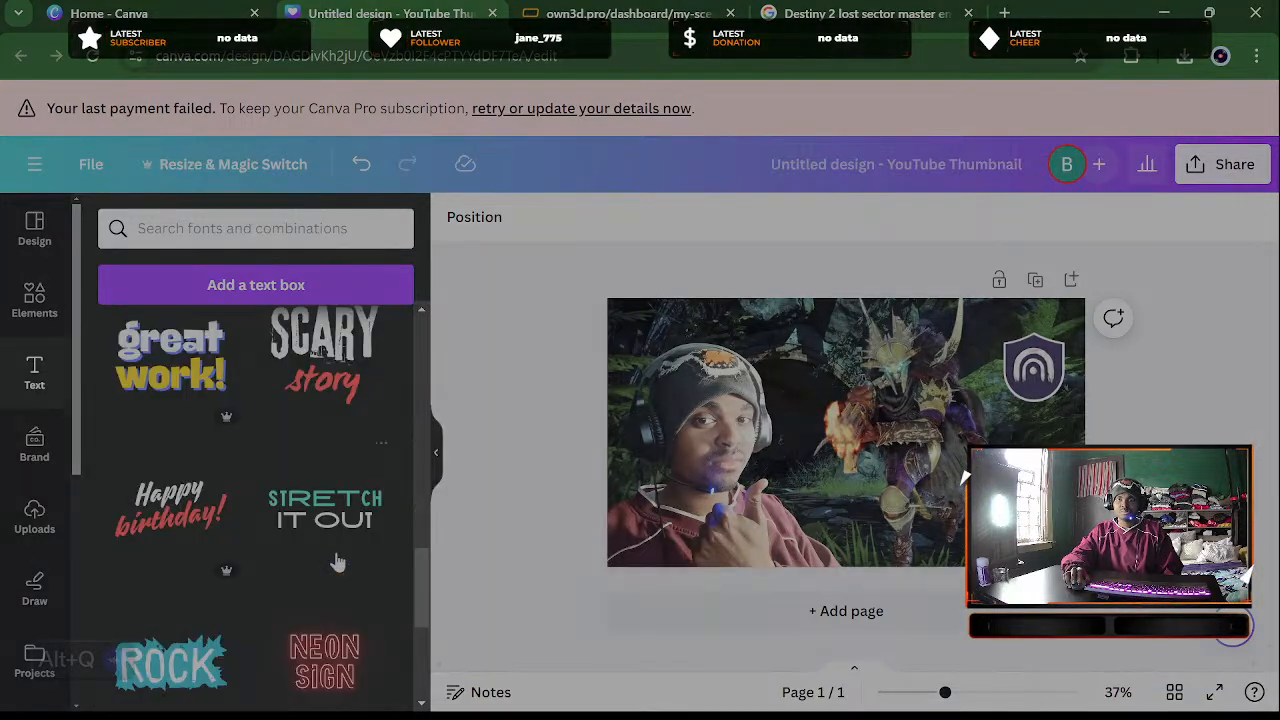
pyautogui.scroll(-2, 335, 575)
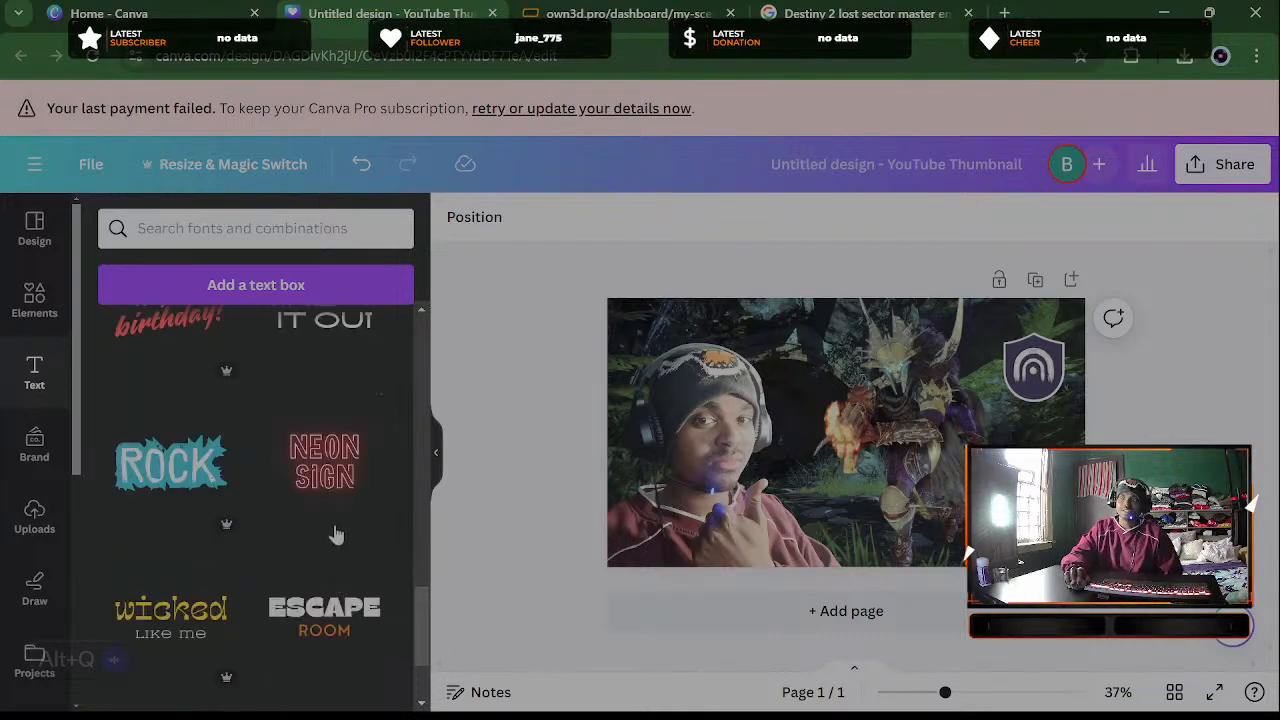
pyautogui.scroll(-7, 338, 535)
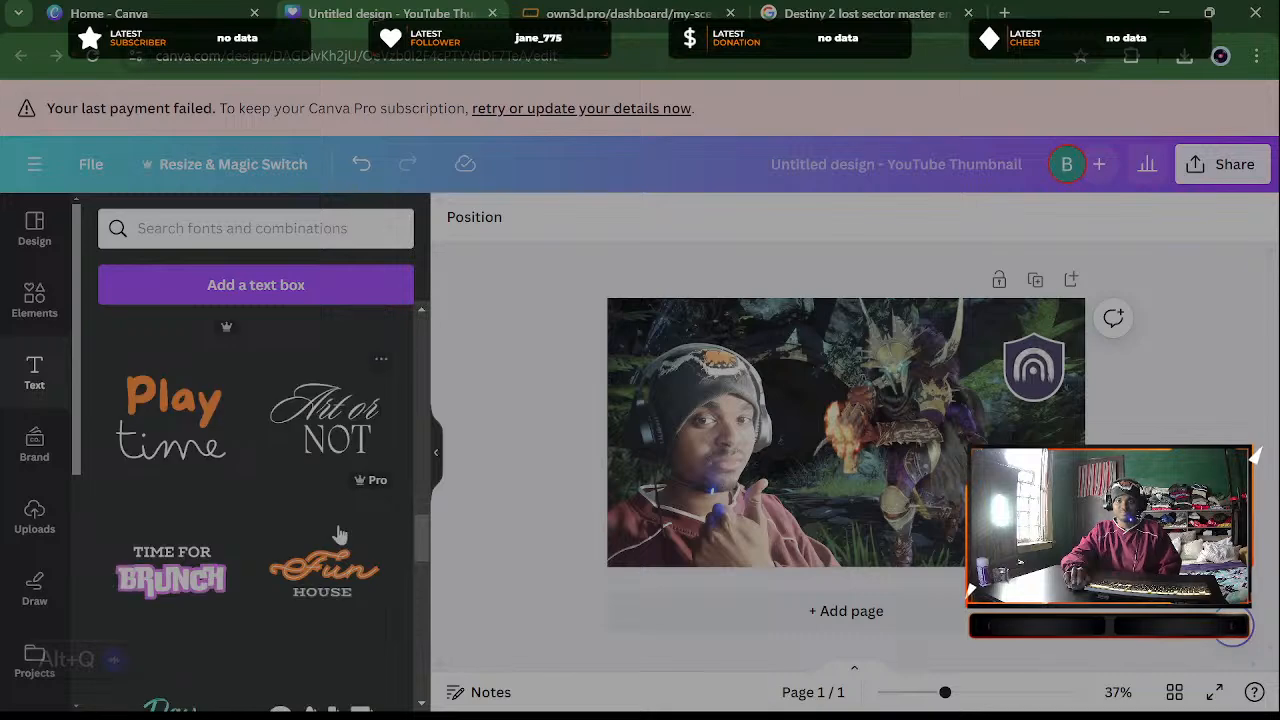
pyautogui.scroll(-3, 340, 536)
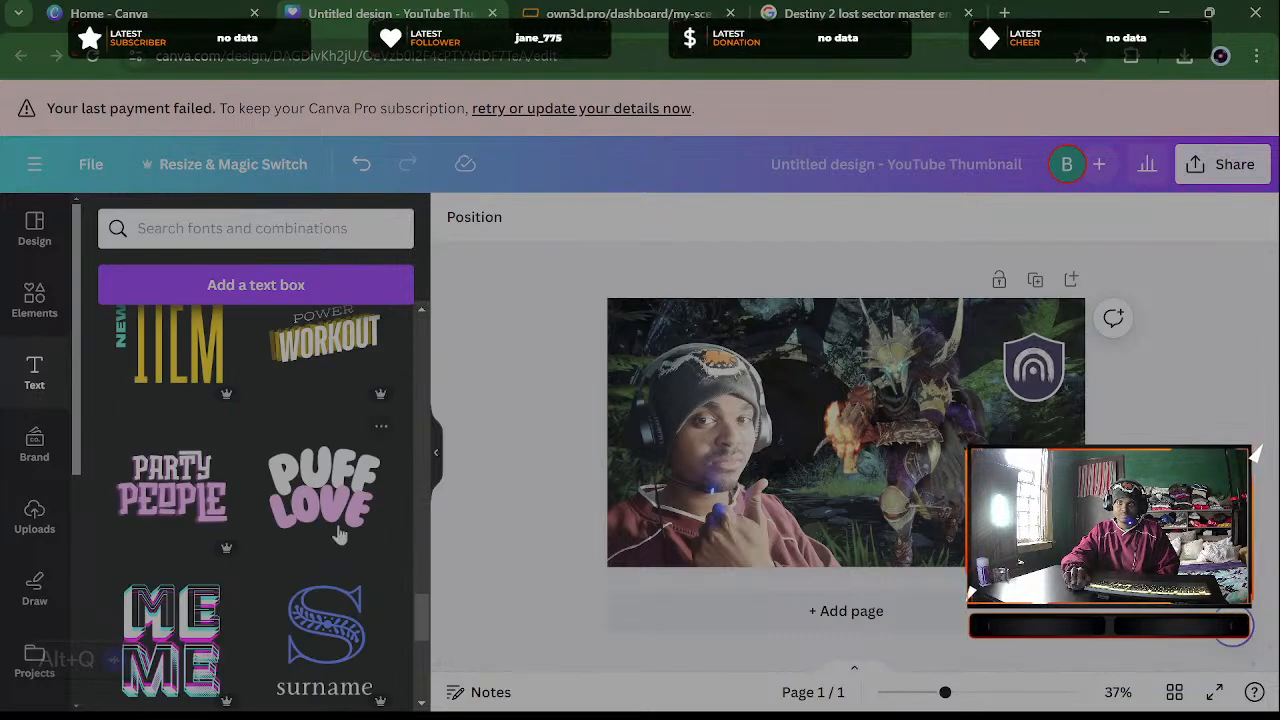
pyautogui.scroll(-3, 340, 536)
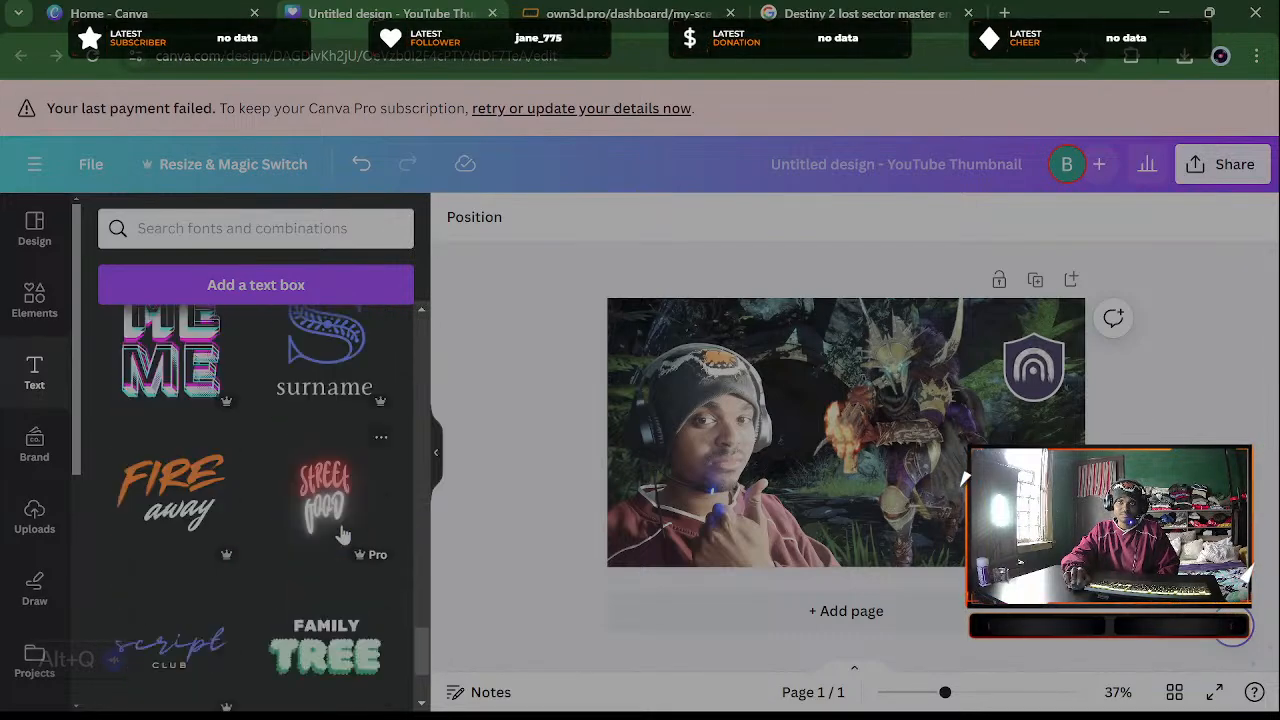
pyautogui.scroll(-6, 342, 536)
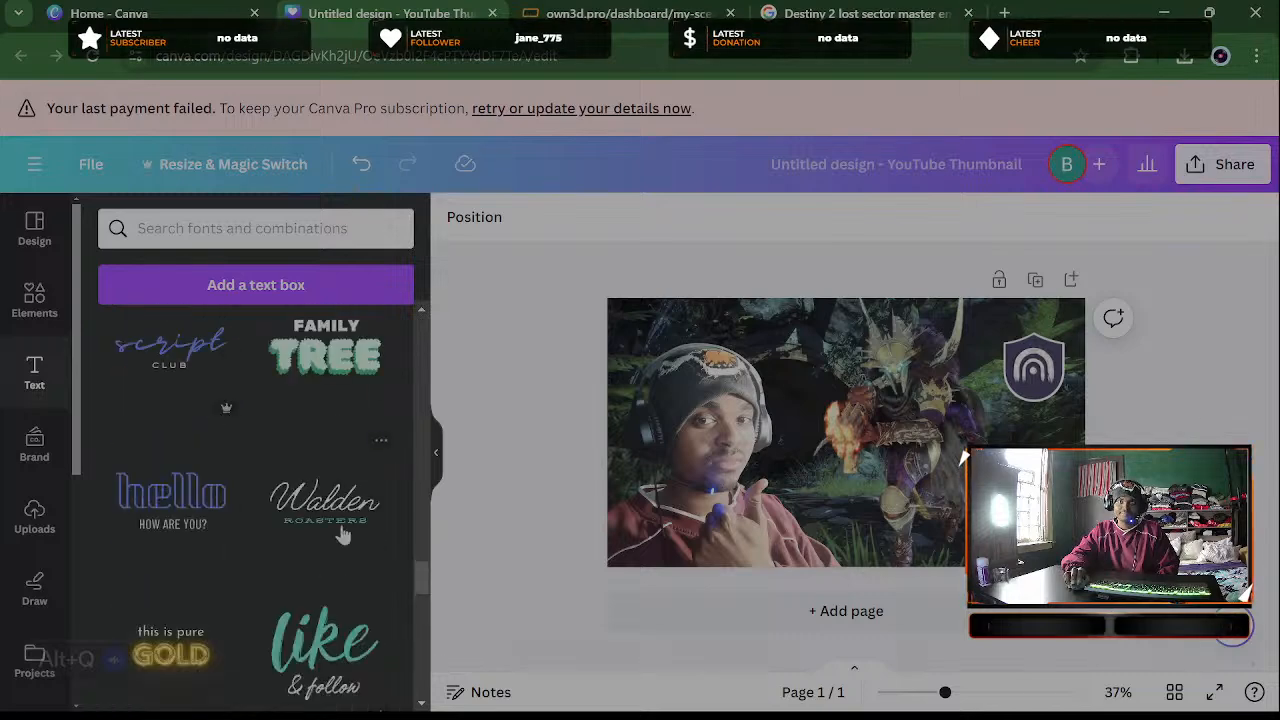
pyautogui.scroll(-3, 342, 536)
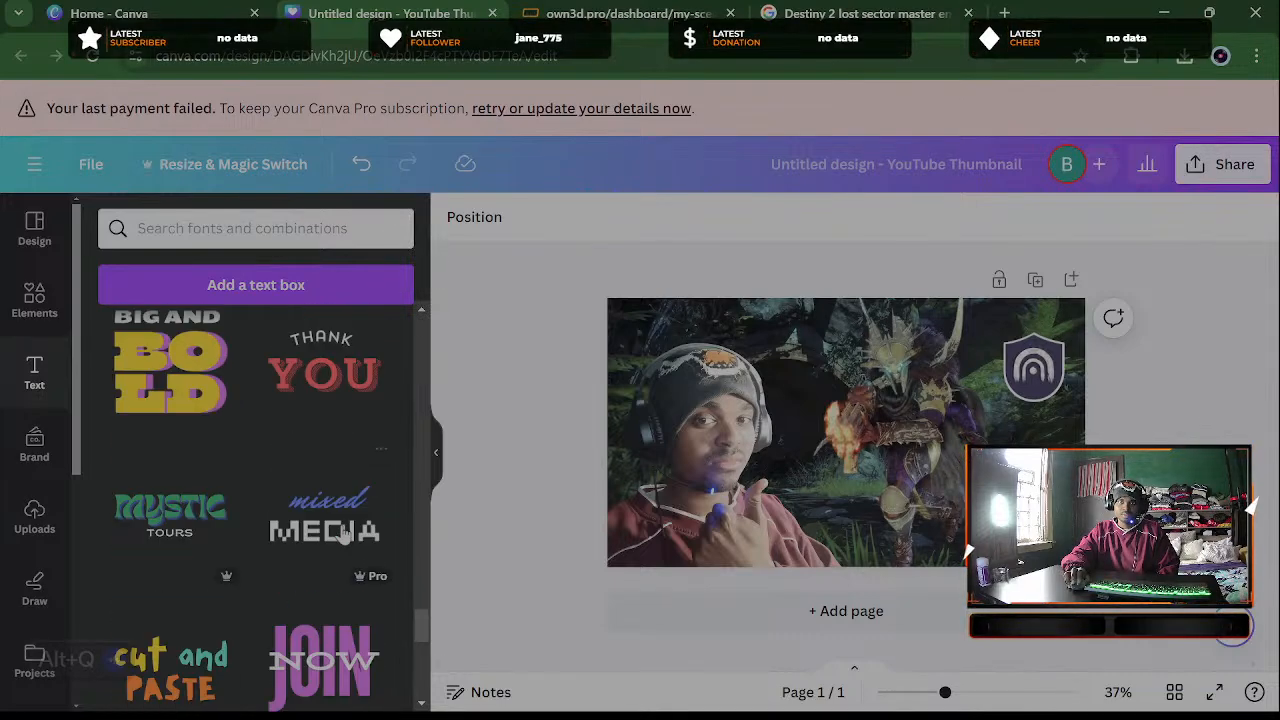
pyautogui.scroll(-4, 343, 535)
pyautogui.scroll(-5, 343, 537)
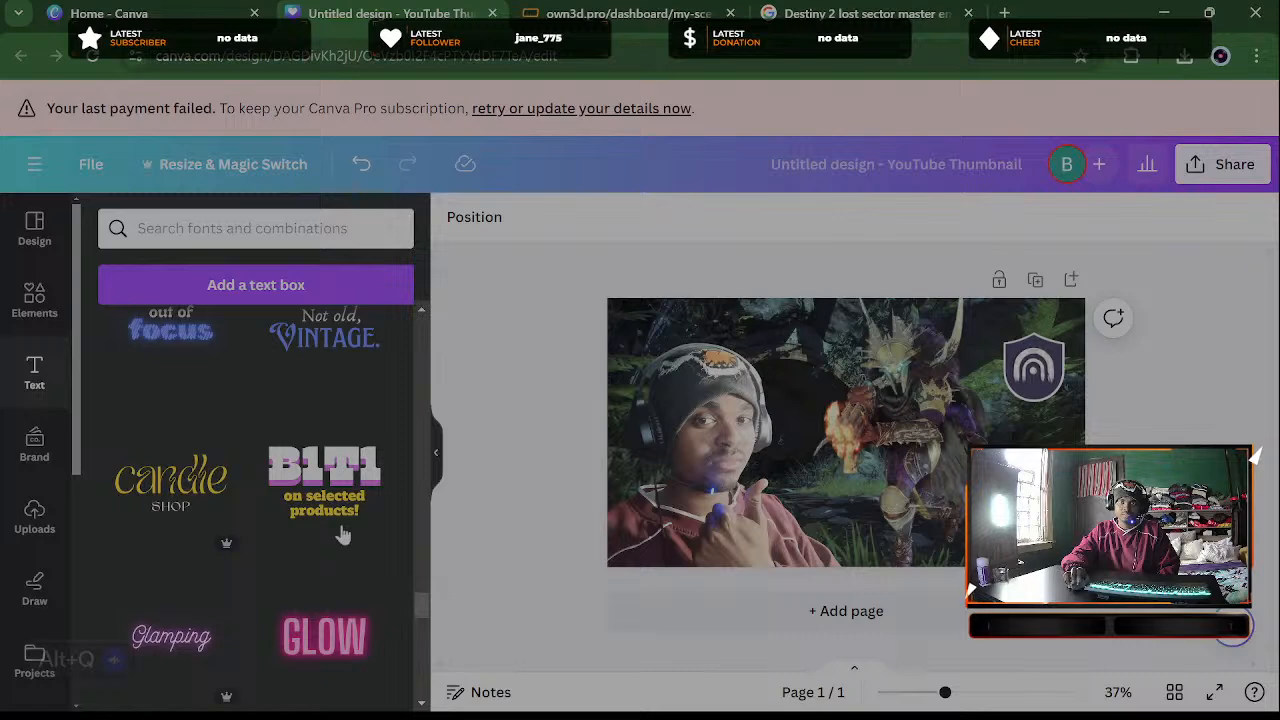
pyautogui.scroll(-4, 342, 536)
pyautogui.scroll(3, 343, 530)
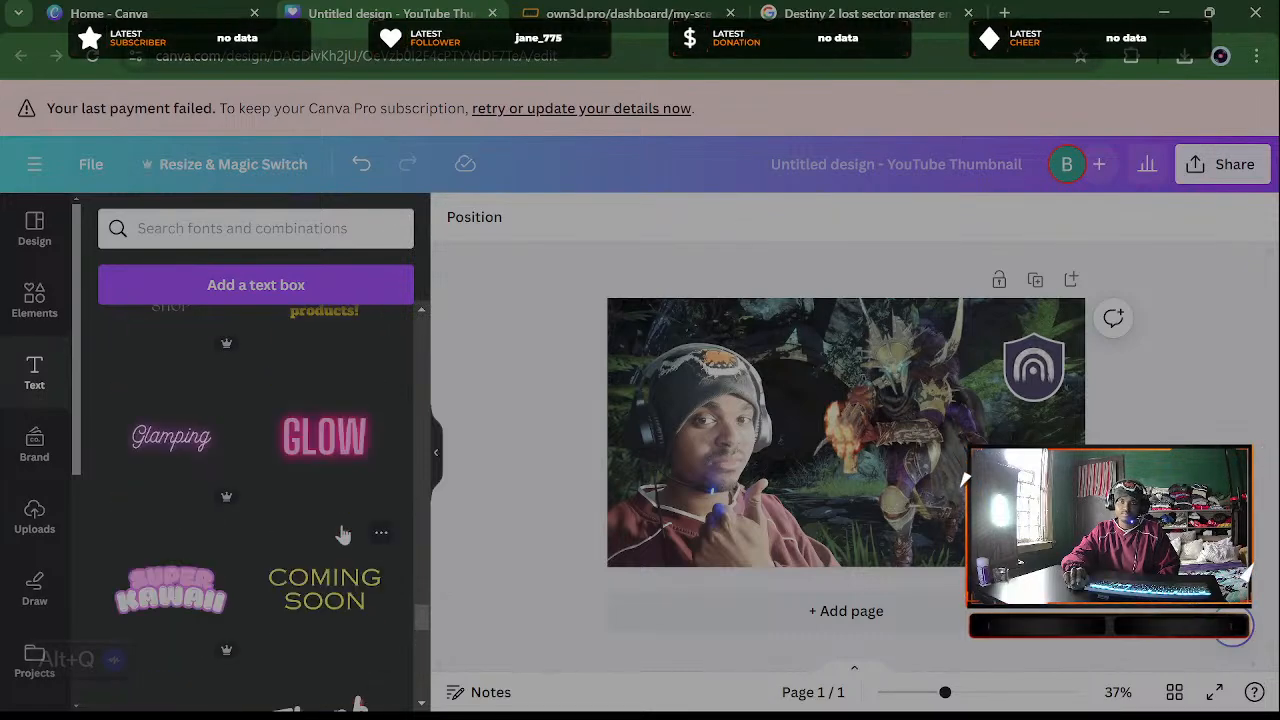
pyautogui.scroll(-4, 343, 537)
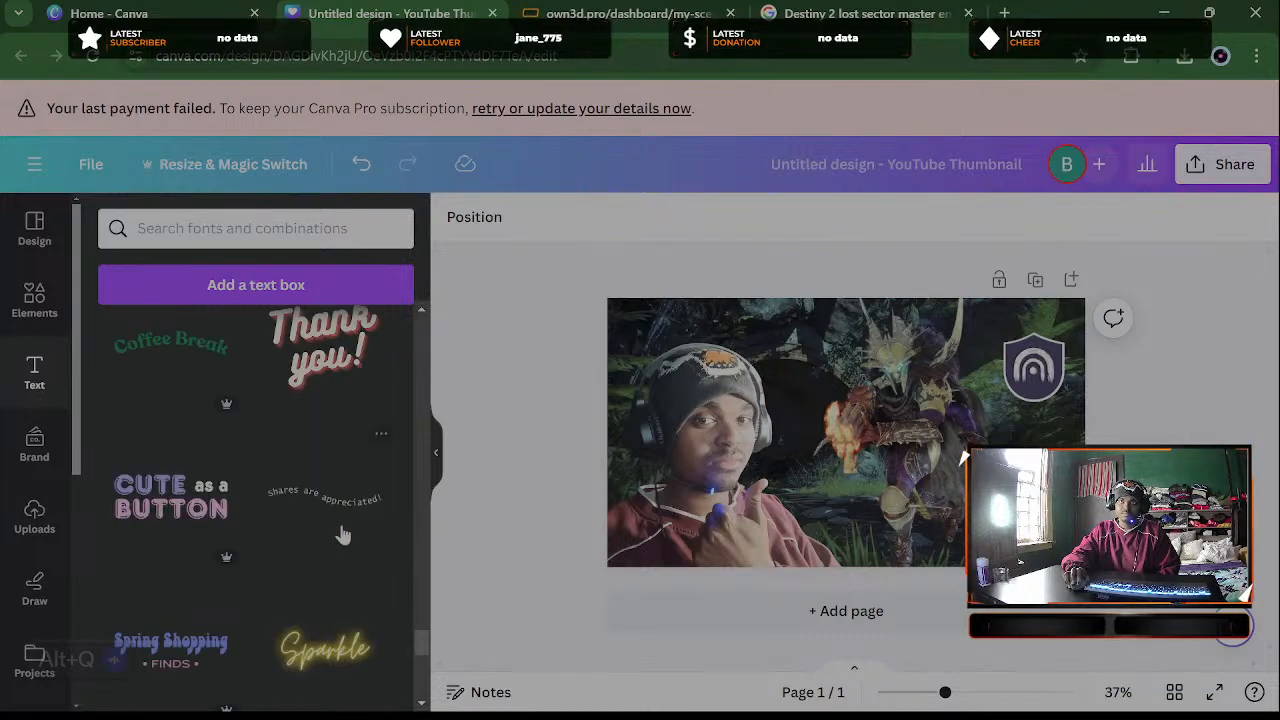
pyautogui.scroll(-12, 343, 536)
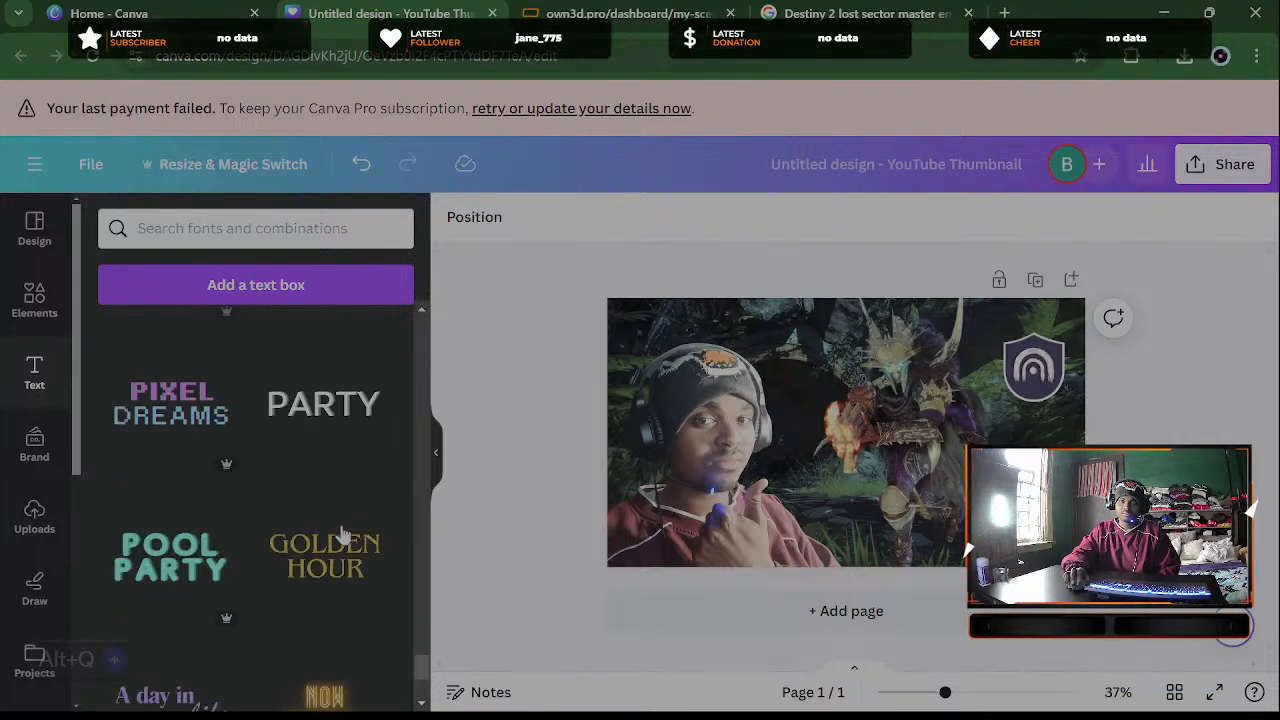
pyautogui.scroll(-6, 343, 537)
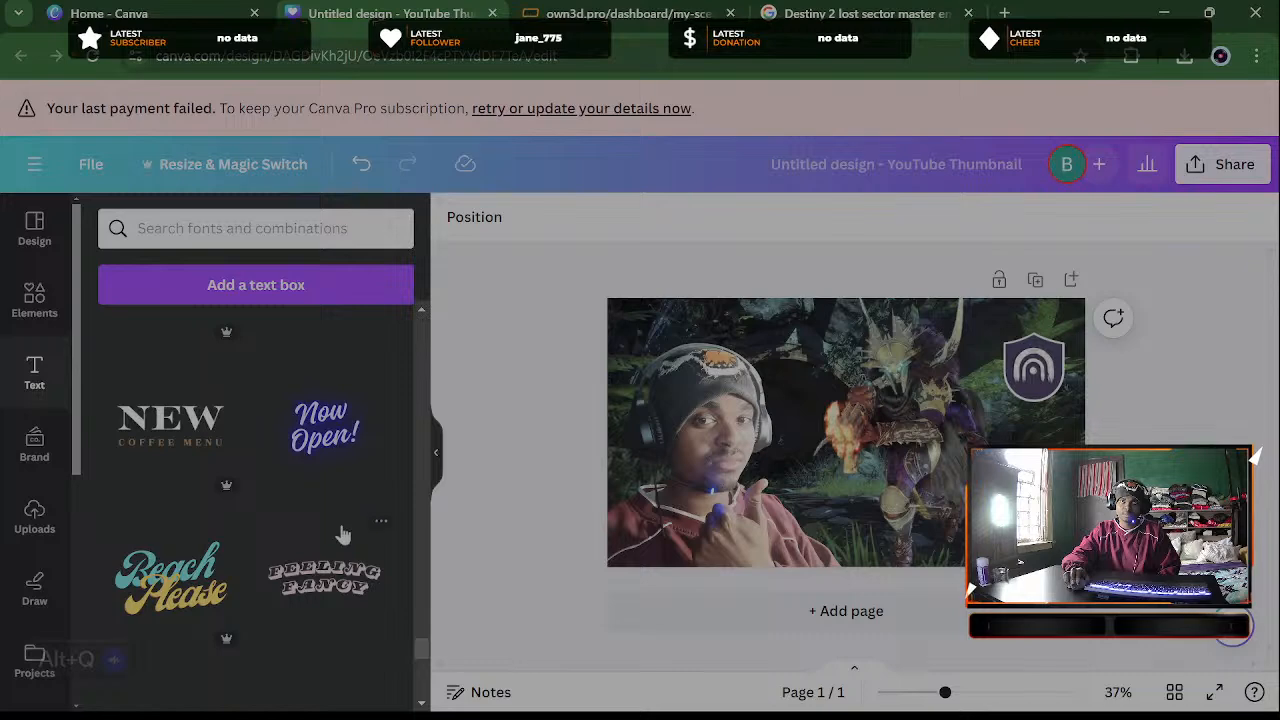
pyautogui.scroll(-8, 343, 537)
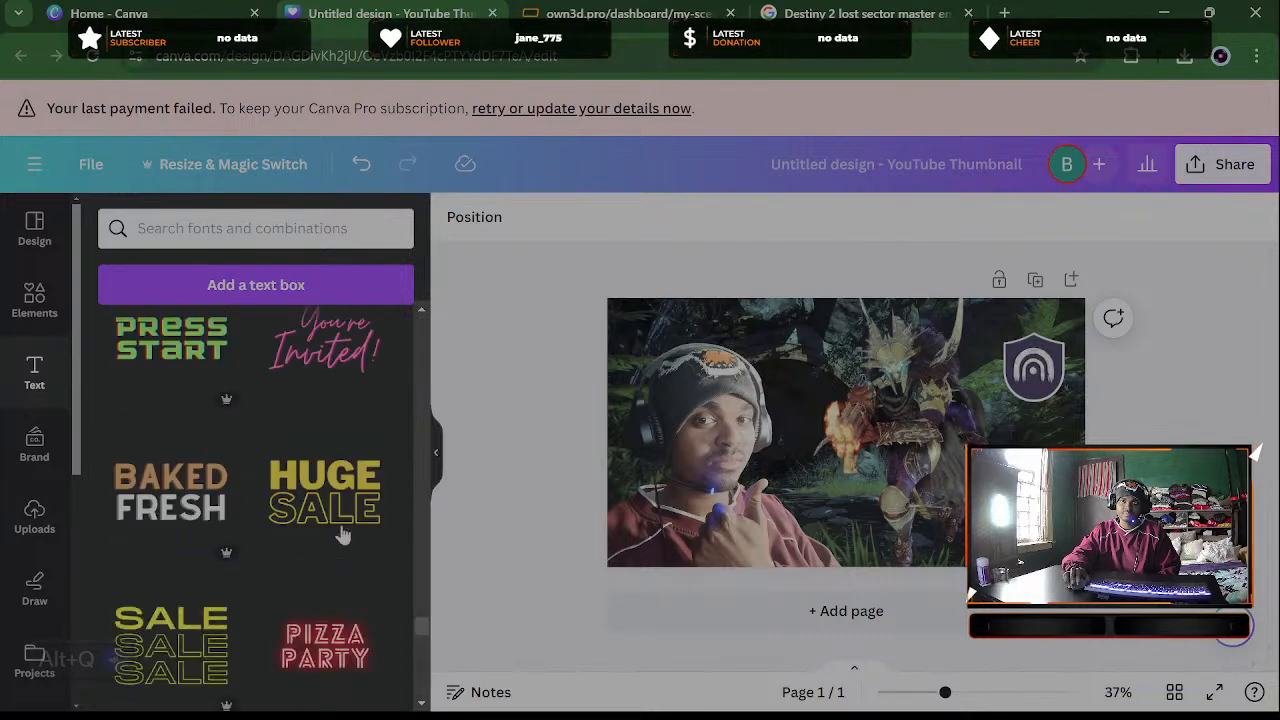
pyautogui.scroll(-7, 343, 536)
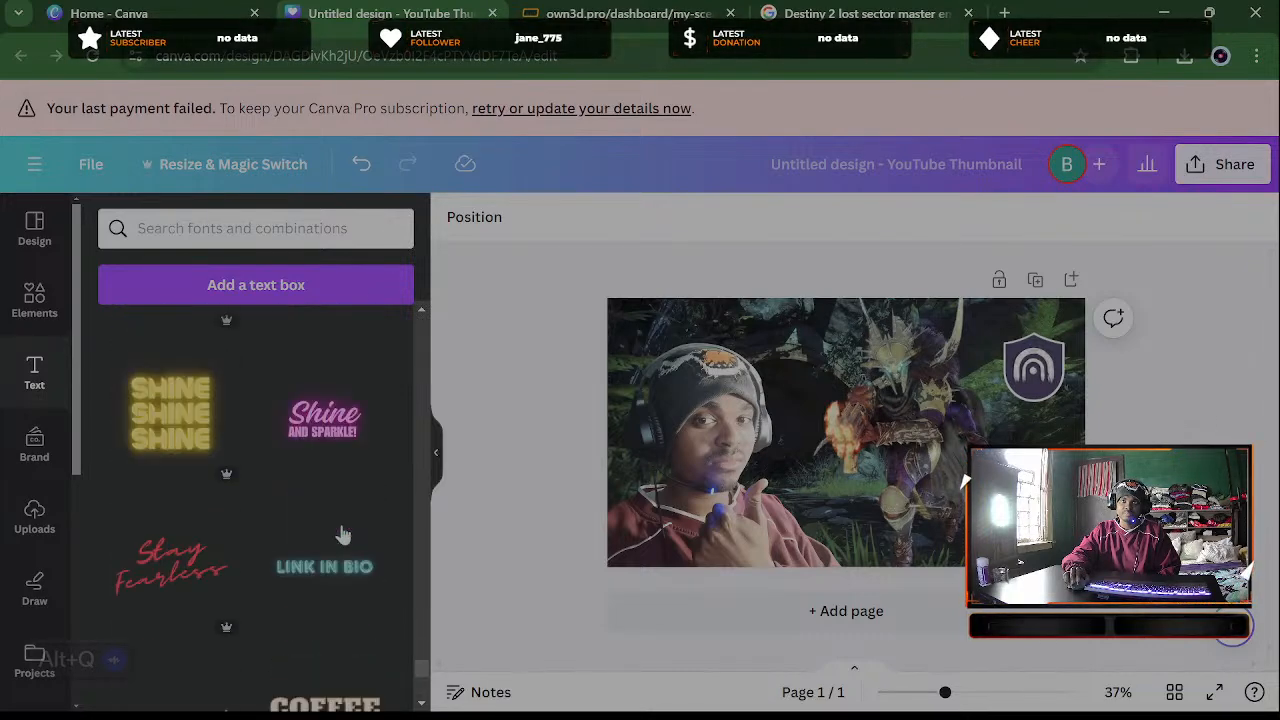
pyautogui.scroll(-4, 343, 537)
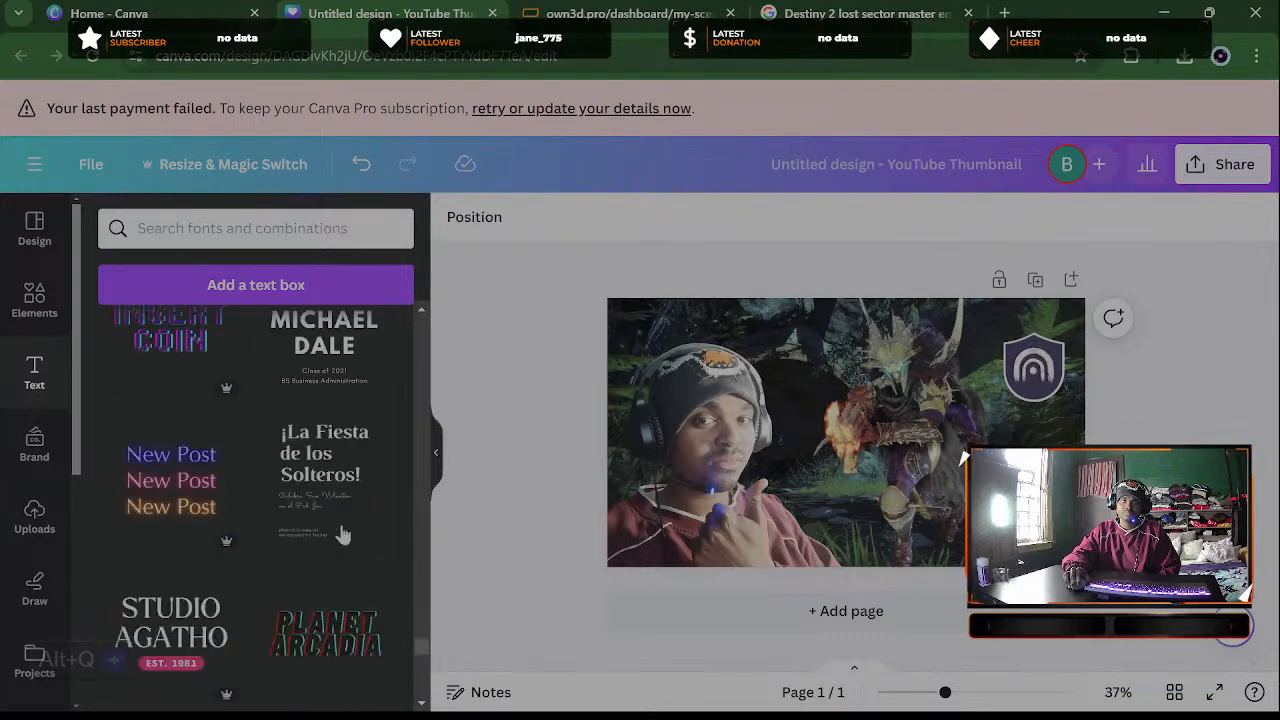
pyautogui.scroll(-2, 343, 535)
pyautogui.scroll(-8, 343, 537)
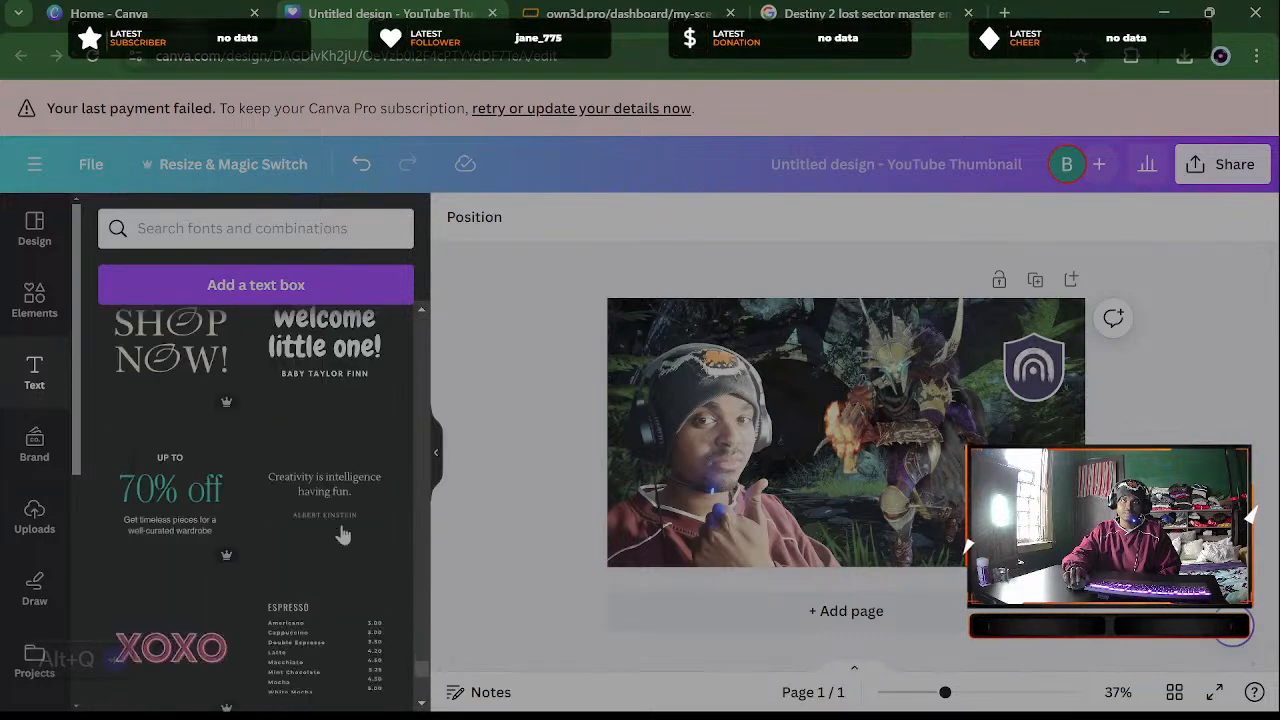
pyautogui.scroll(-3, 343, 536)
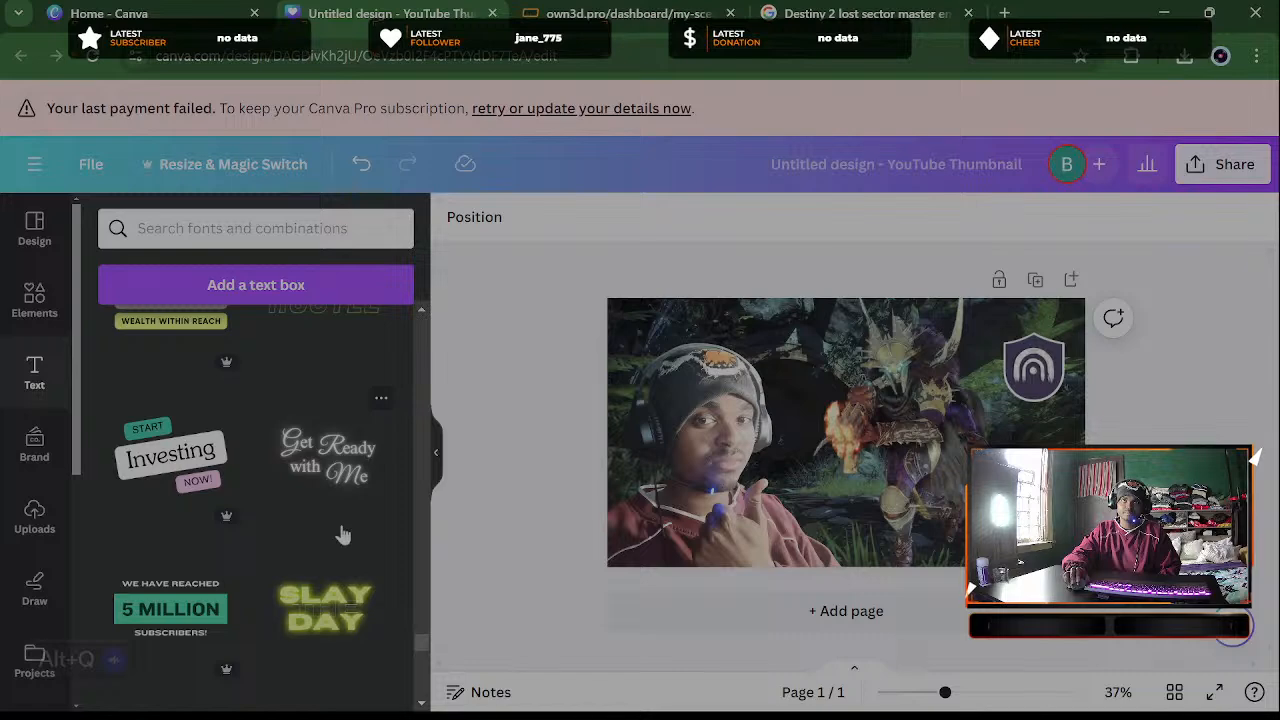
pyautogui.scroll(-1, 343, 536)
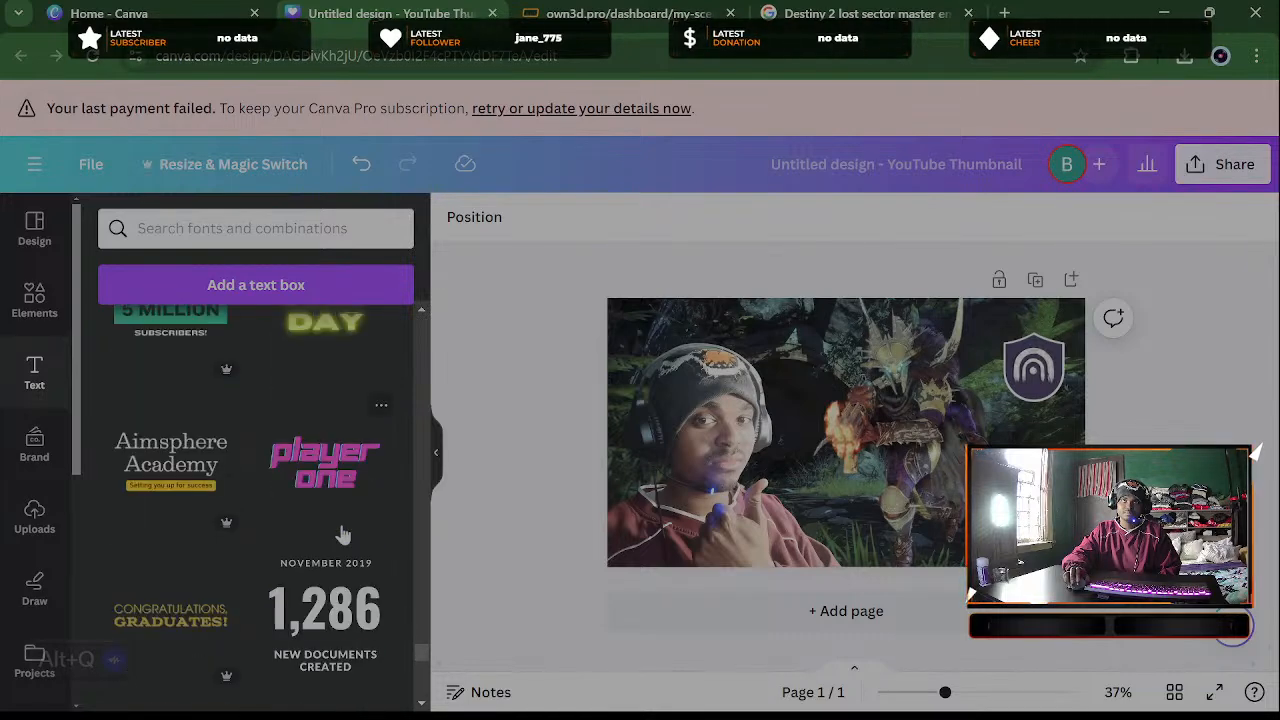
# Add the pink "player one" text design, shrink it to about size 106, tilt it slightly clockwise and place it over the captain
pyautogui.click(322, 448)
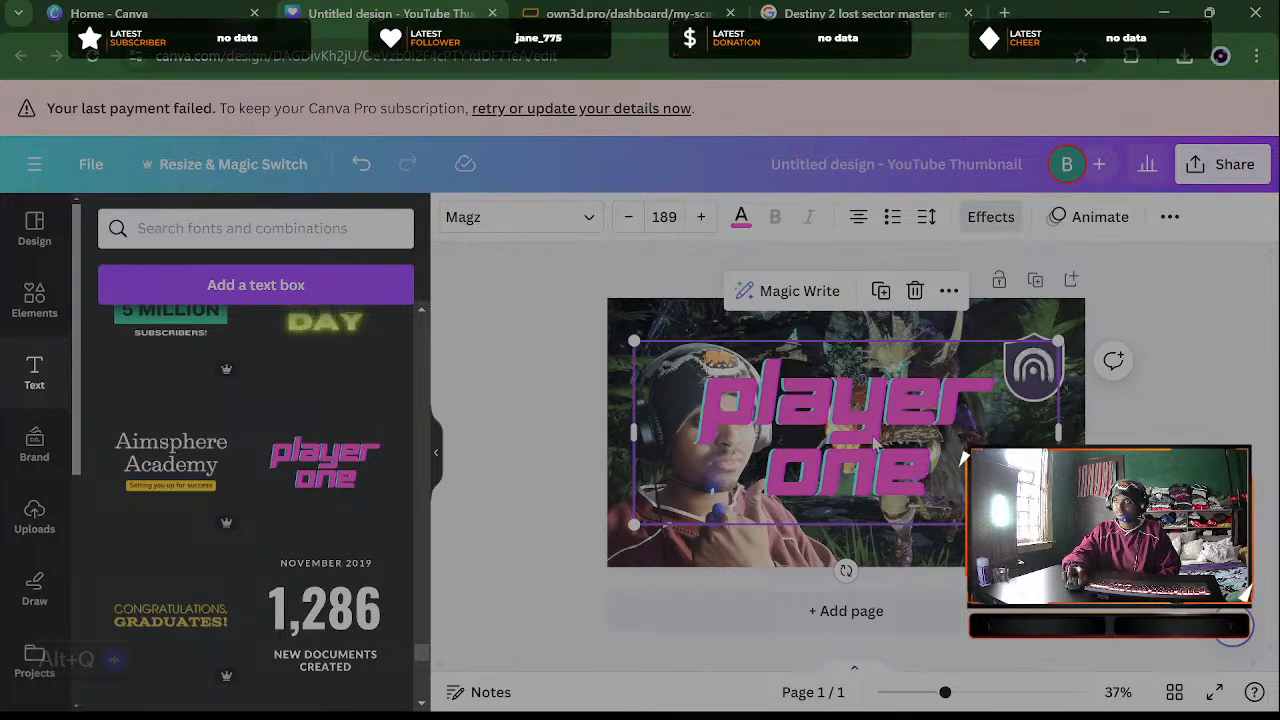
pyautogui.moveTo(932, 413); pyautogui.dragTo(955, 460)
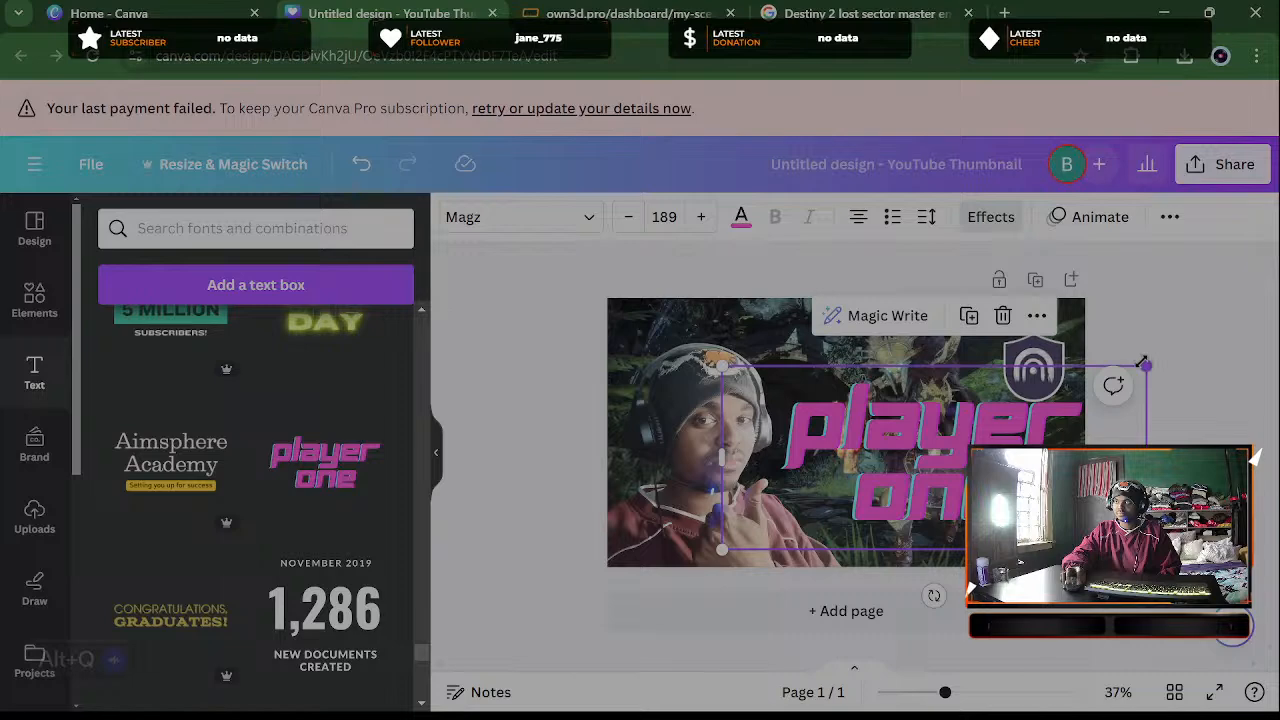
pyautogui.moveTo(1146, 367); pyautogui.dragTo(961, 447)
pyautogui.moveTo(882, 504); pyautogui.dragTo(948, 439)
pyautogui.moveTo(907, 530); pyautogui.dragTo(900, 504)
pyautogui.moveTo(928, 423); pyautogui.dragTo(982, 440)
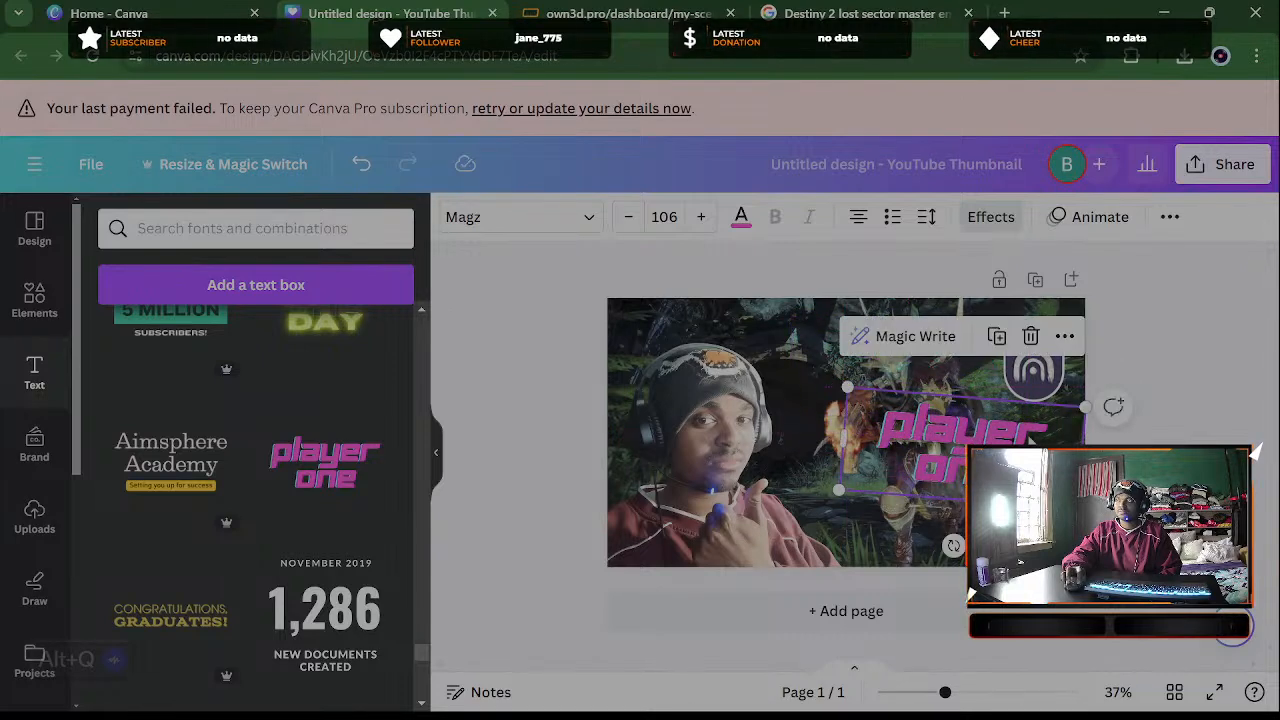
# Replace the "player one" wording with the creator's nickname in possessive form on two lines, and deselect the text
pyautogui.click(982, 440)
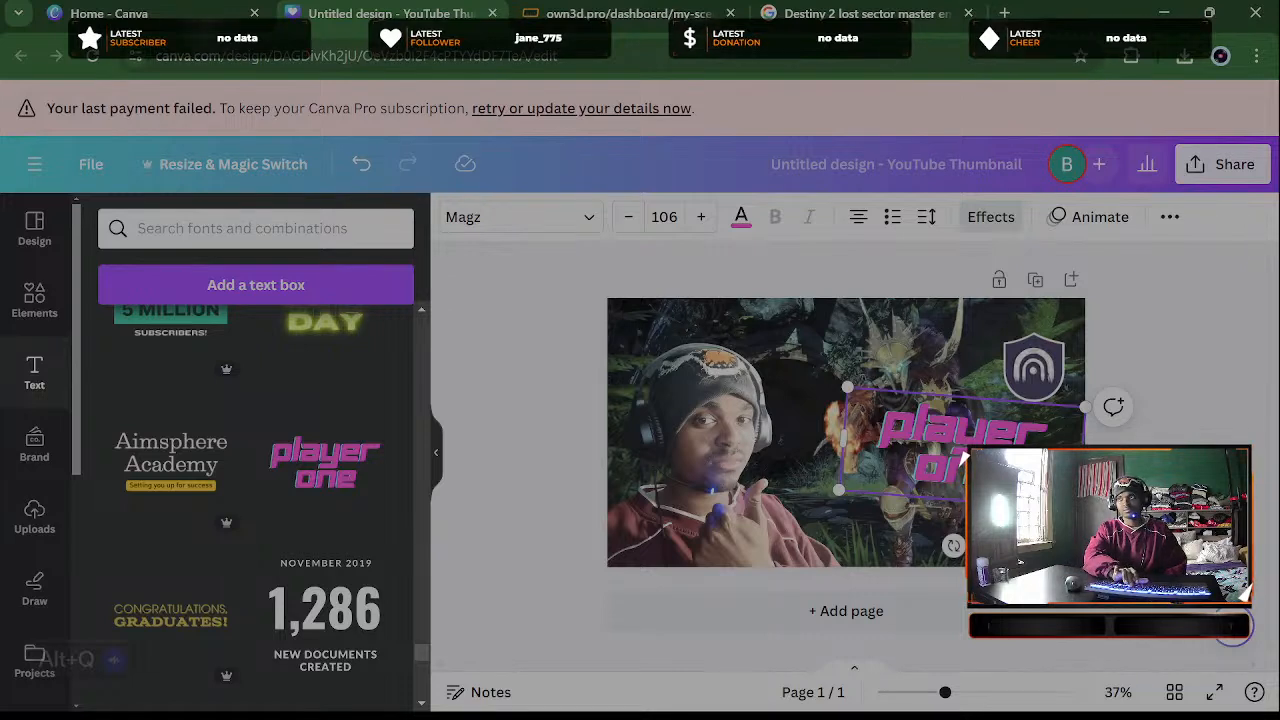
pyautogui.press('BackSpace')
pyautogui.press('BackSpace')
pyautogui.press('BackSpace')
pyautogui.press('BackSpace')
pyautogui.press('BackSpace')
pyautogui.press('BackSpace')
pyautogui.press('BackSpace')
pyautogui.press('BackSpace')
pyautogui.press('BackSpace')
pyautogui.press('BackSpace')
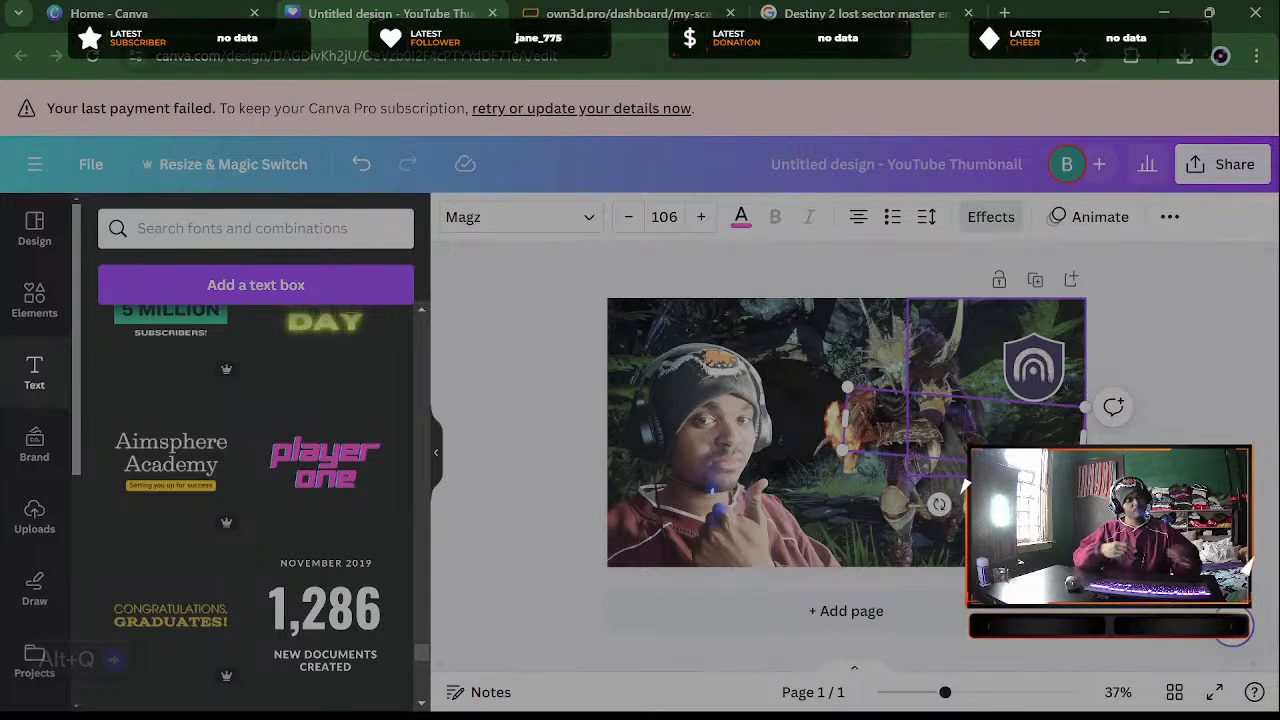
pyautogui.write('on jon i')
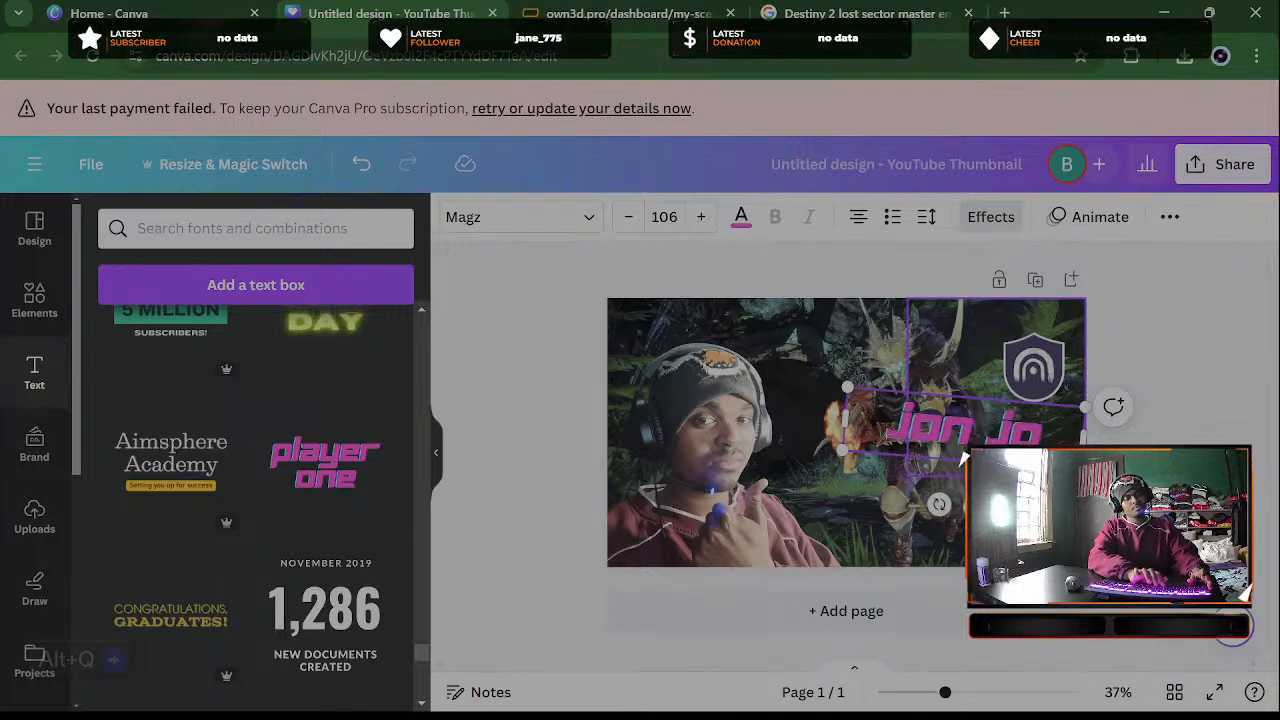
pyautogui.write('o')
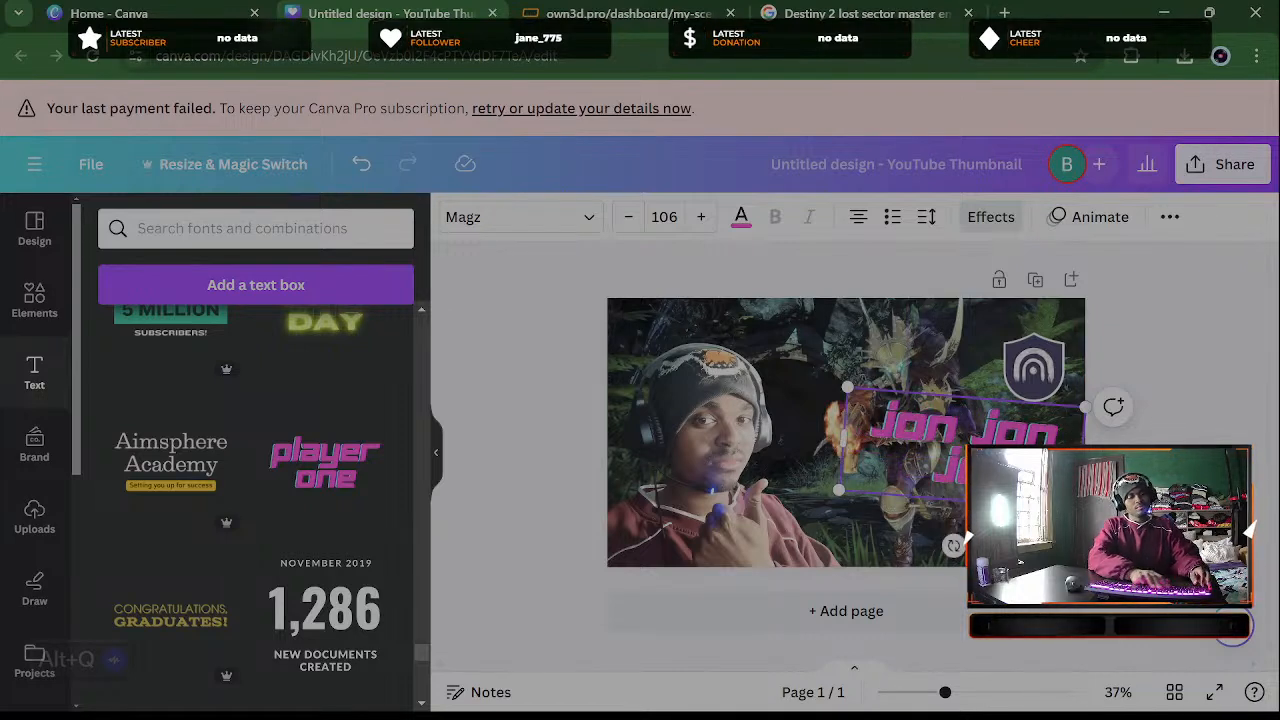
pyautogui.write('hn')
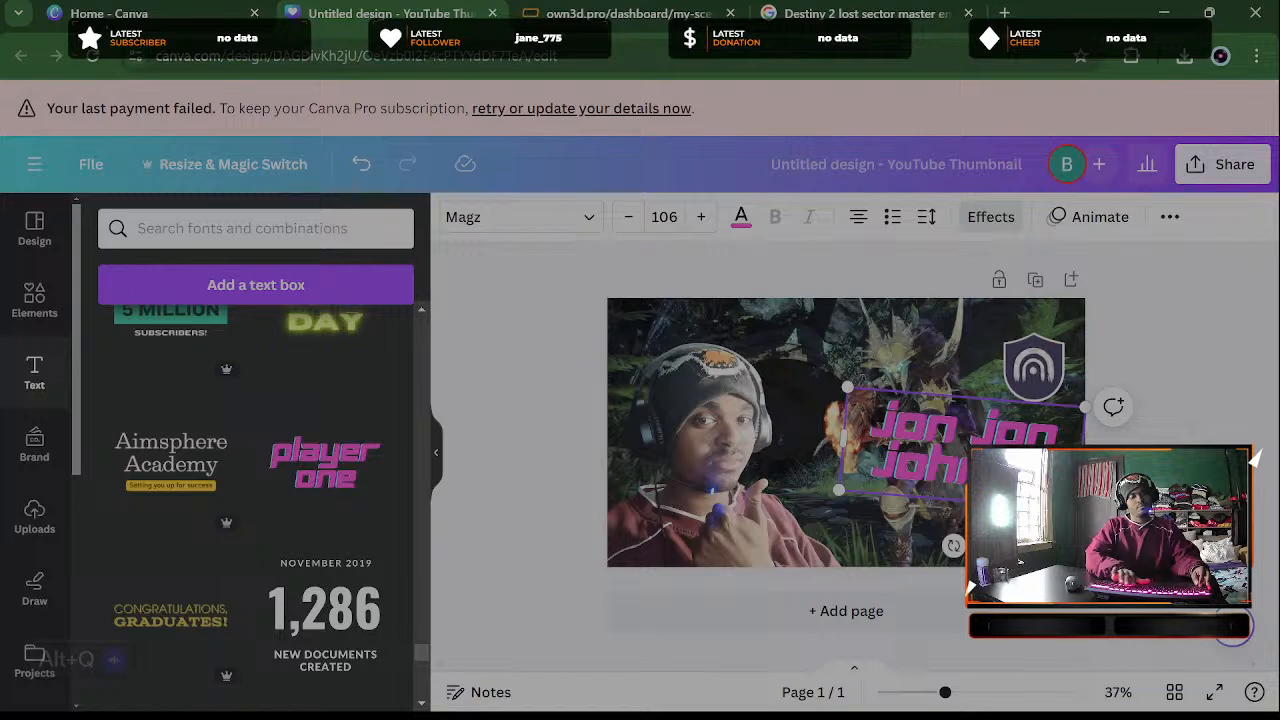
pyautogui.write('ny is')
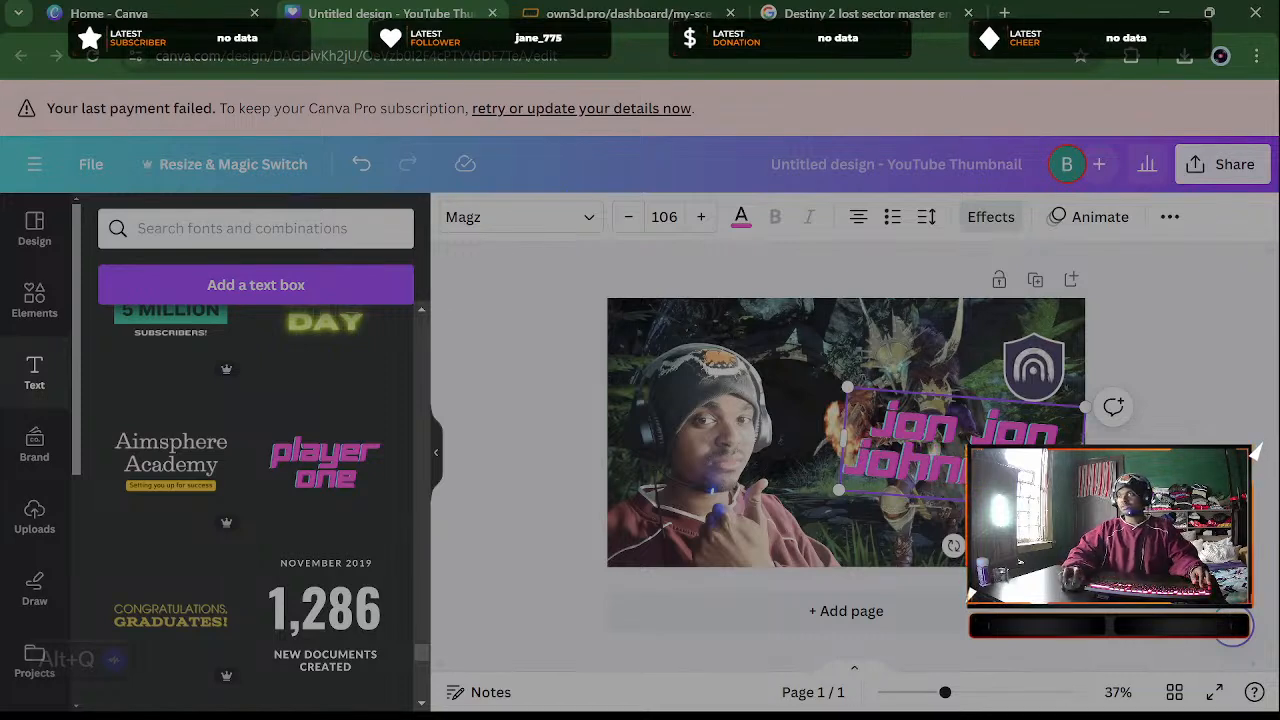
pyautogui.press('Escape')
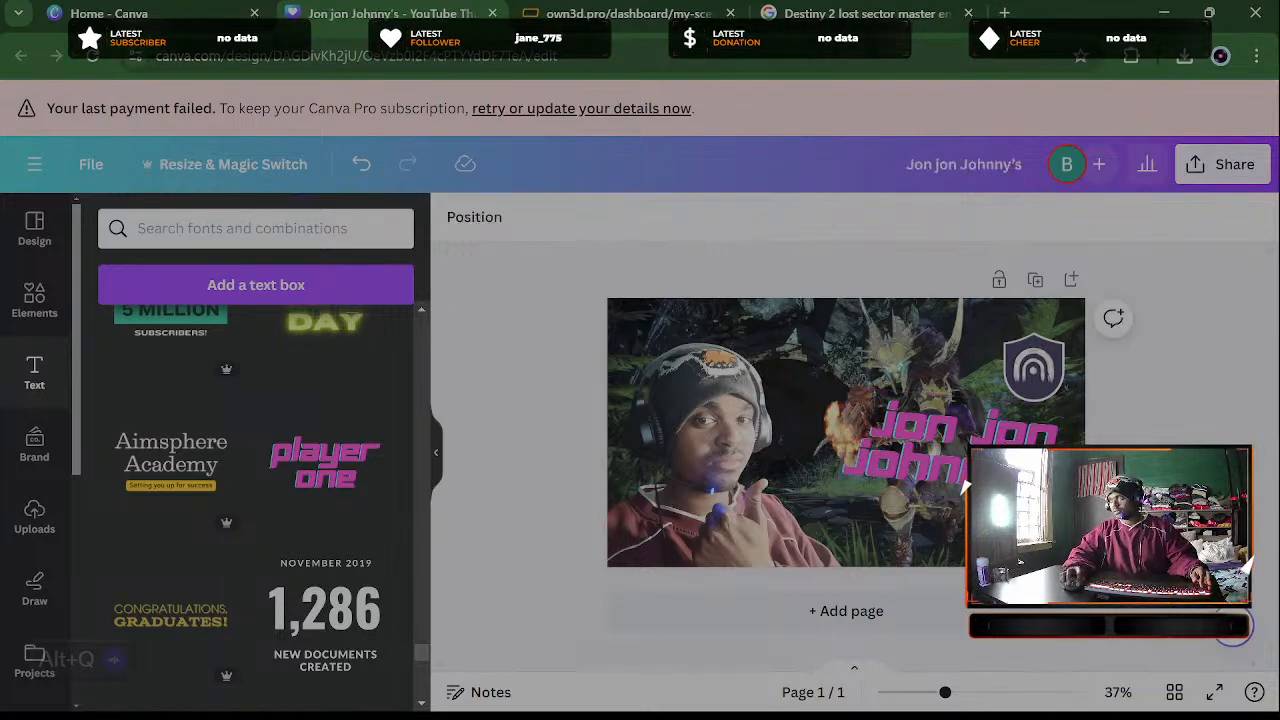
# Shrink the nickname text to about size 69.1 and move it up beside the shield emblem
pyautogui.moveTo(953, 467); pyautogui.dragTo(926, 433)
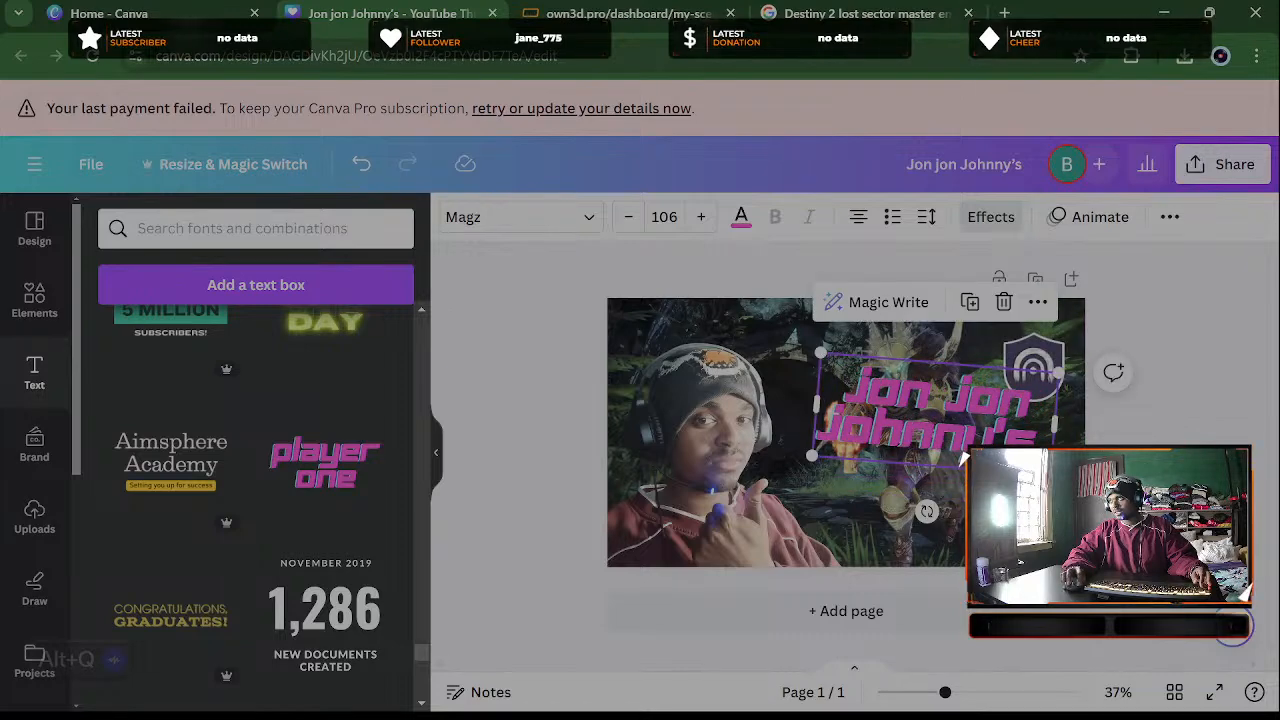
pyautogui.moveTo(1049, 475); pyautogui.dragTo(943, 363)
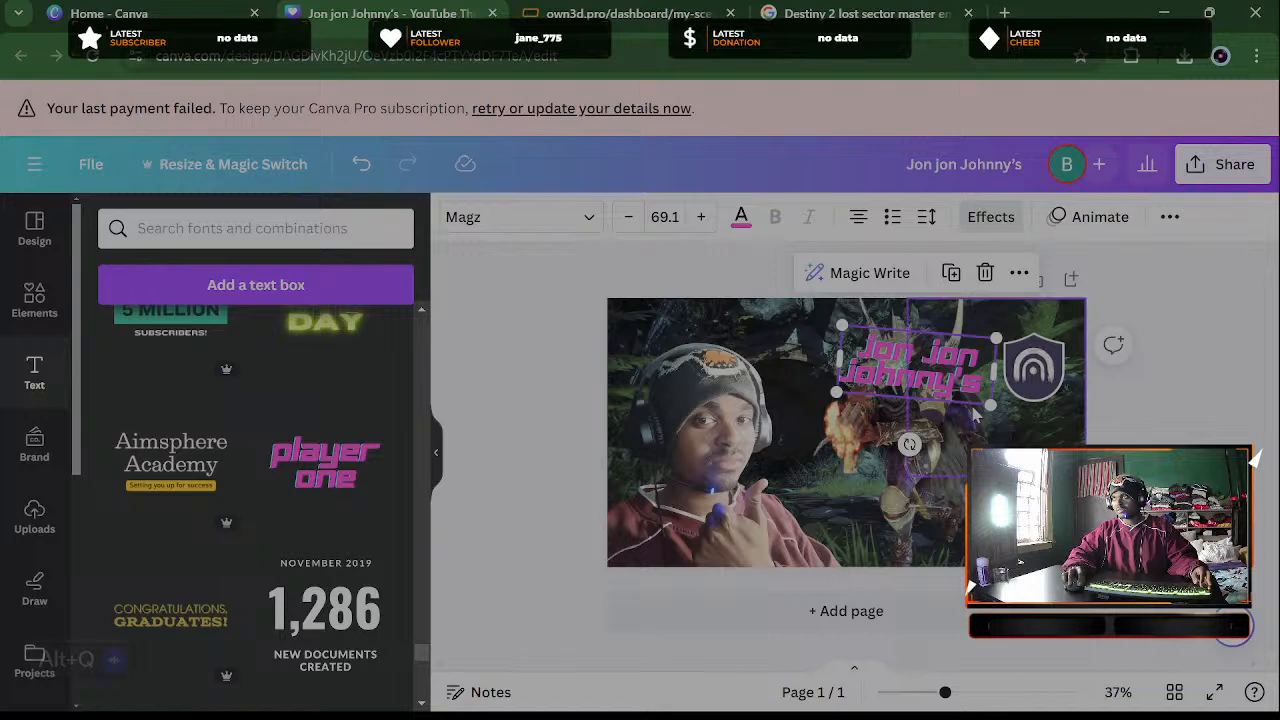
# Extend the nickname text with the words "youtube live video"
pyautogui.click(978, 397)
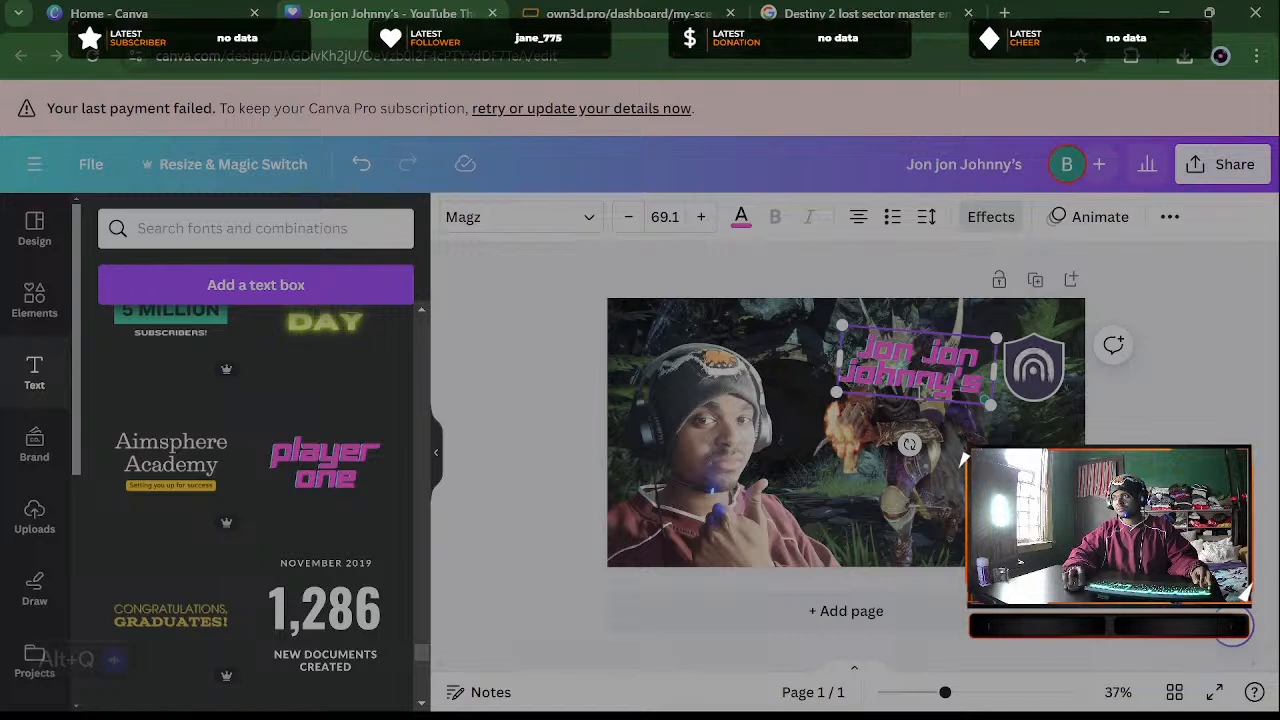
pyautogui.press('BackSpace')
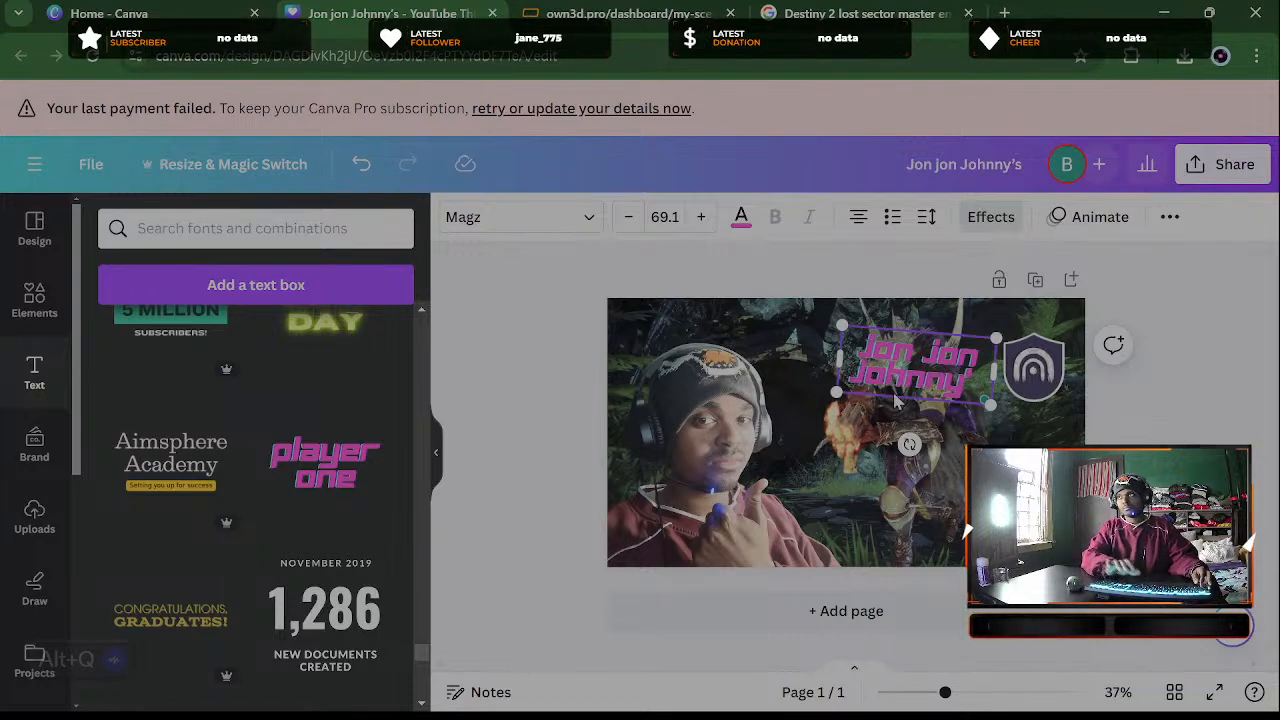
pyautogui.write('s')
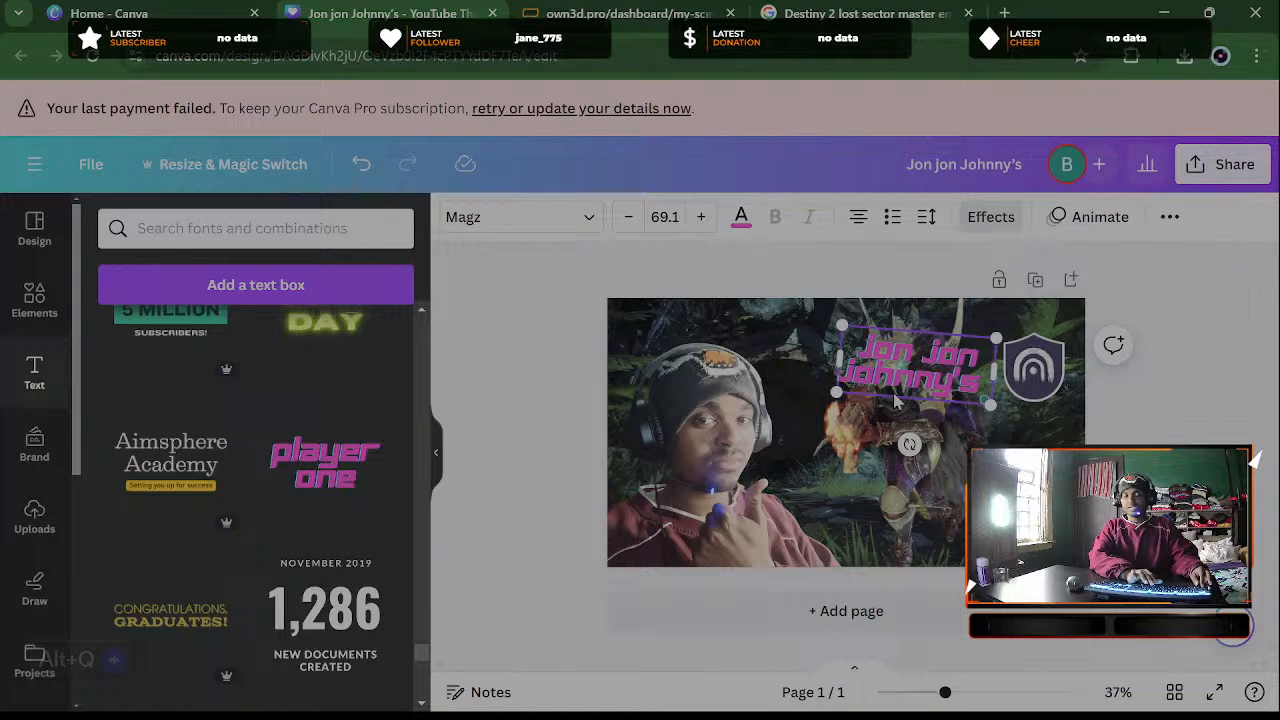
pyautogui.write(' youtub')
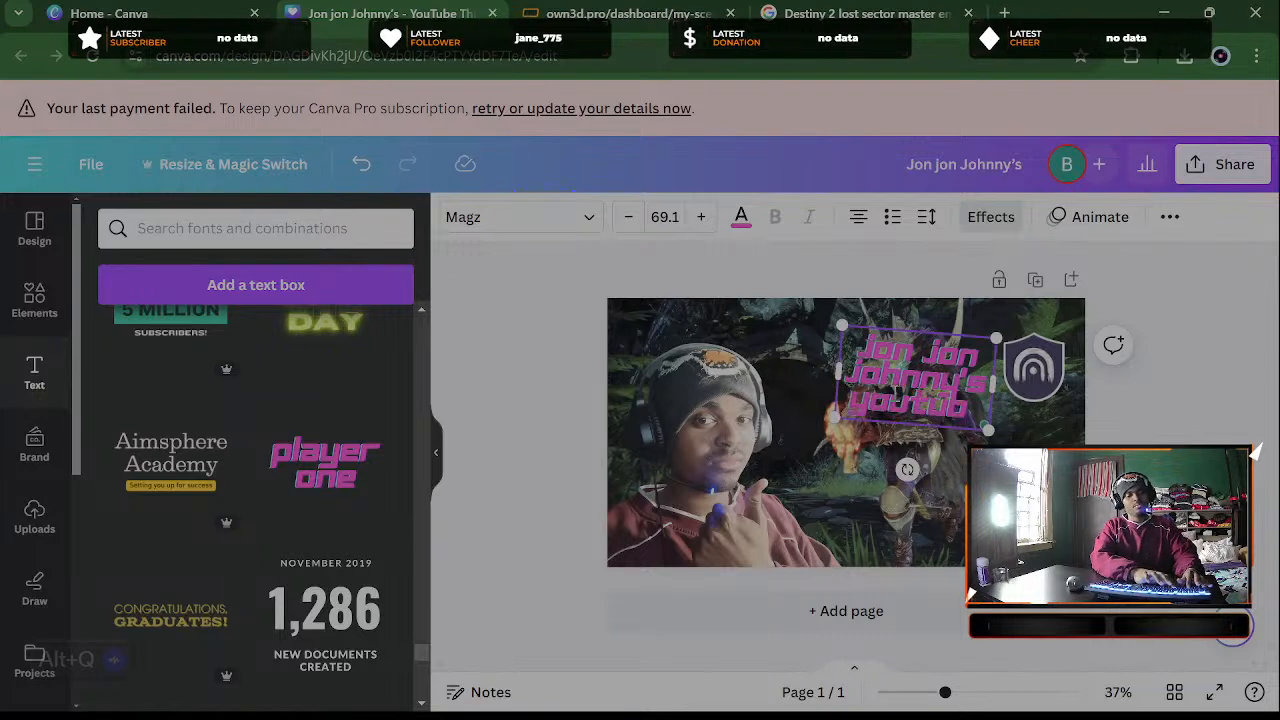
pyautogui.write('e live')
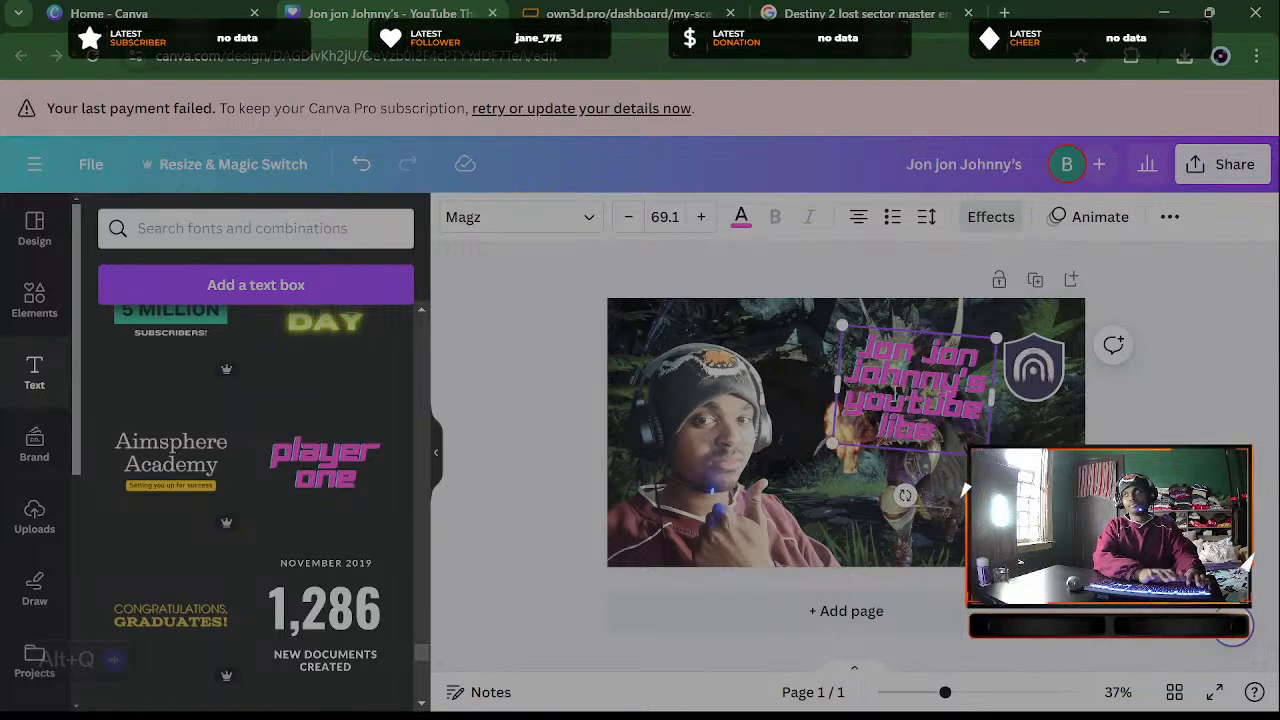
pyautogui.press('BackSpace')
pyautogui.press('BackSpace')
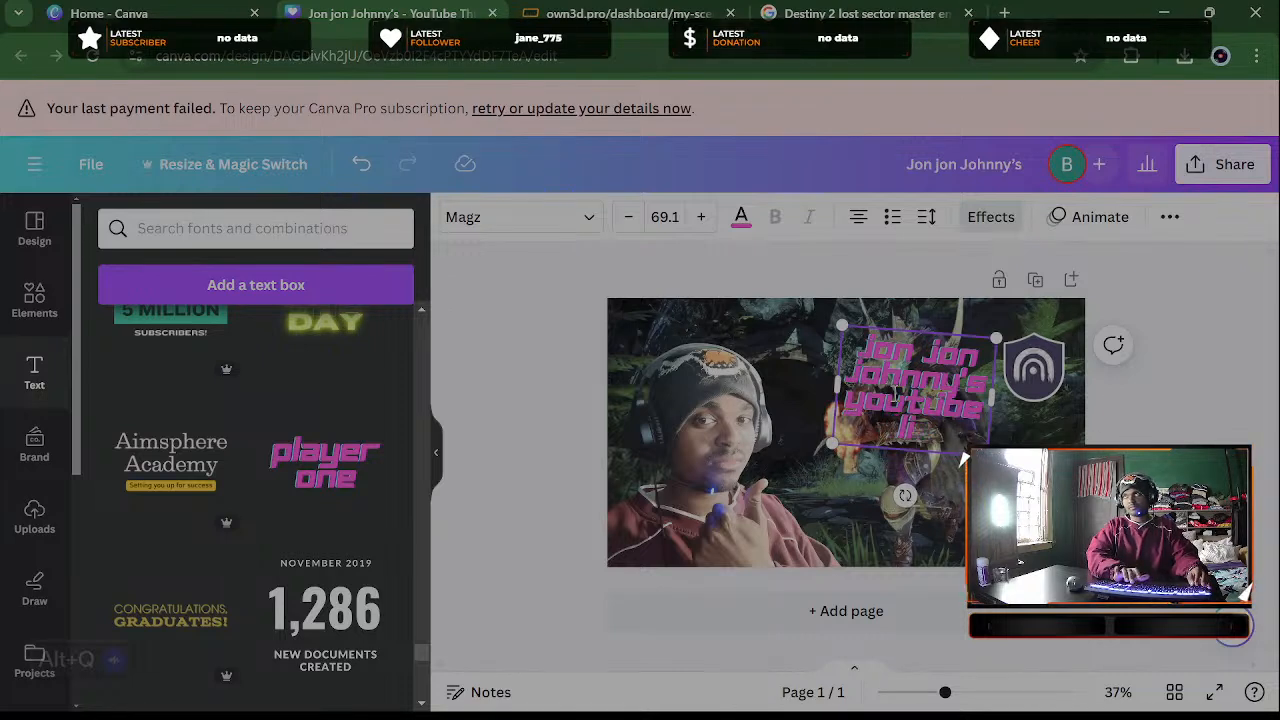
pyautogui.write('ve')
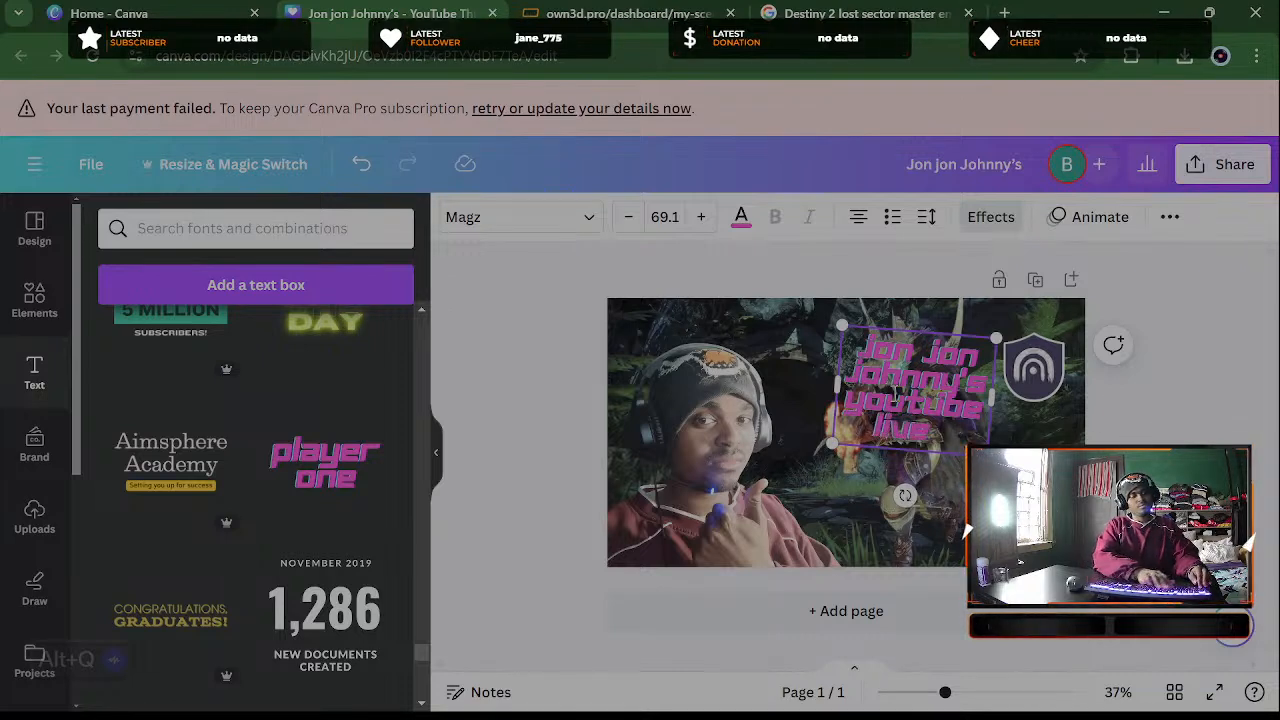
pyautogui.write(' video')
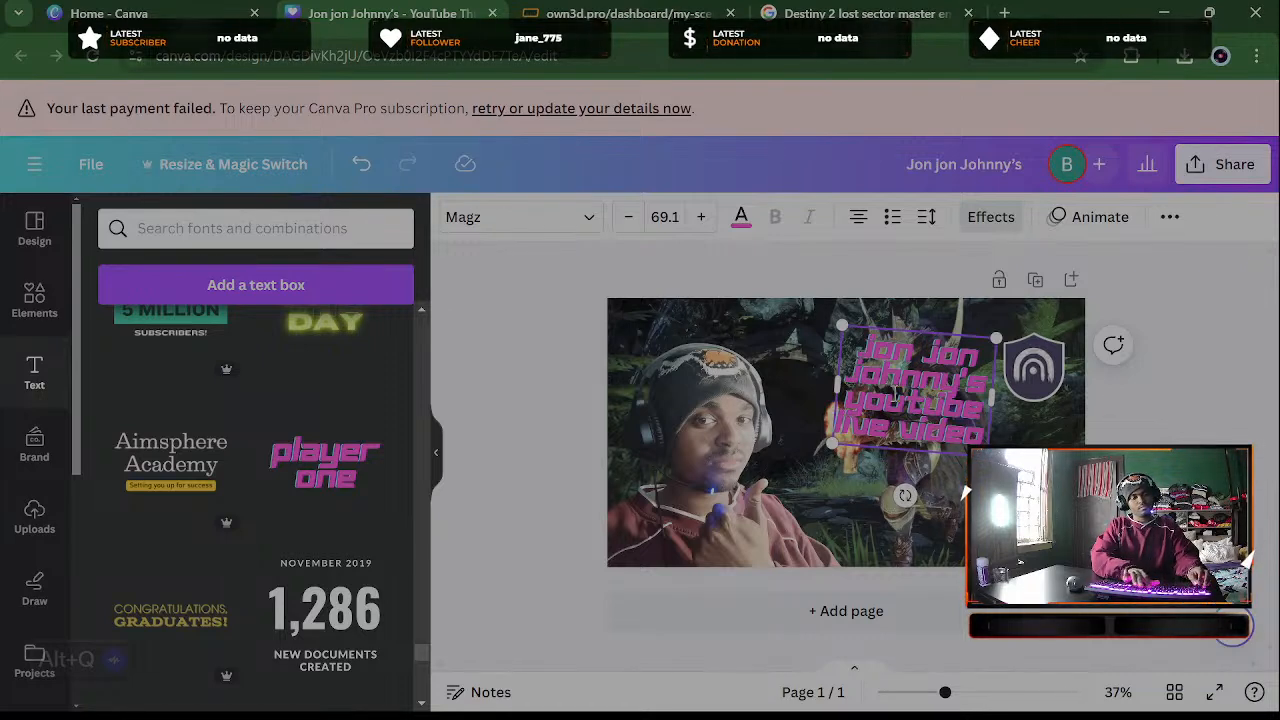
pyautogui.press('Return')
pyautogui.write('dece')
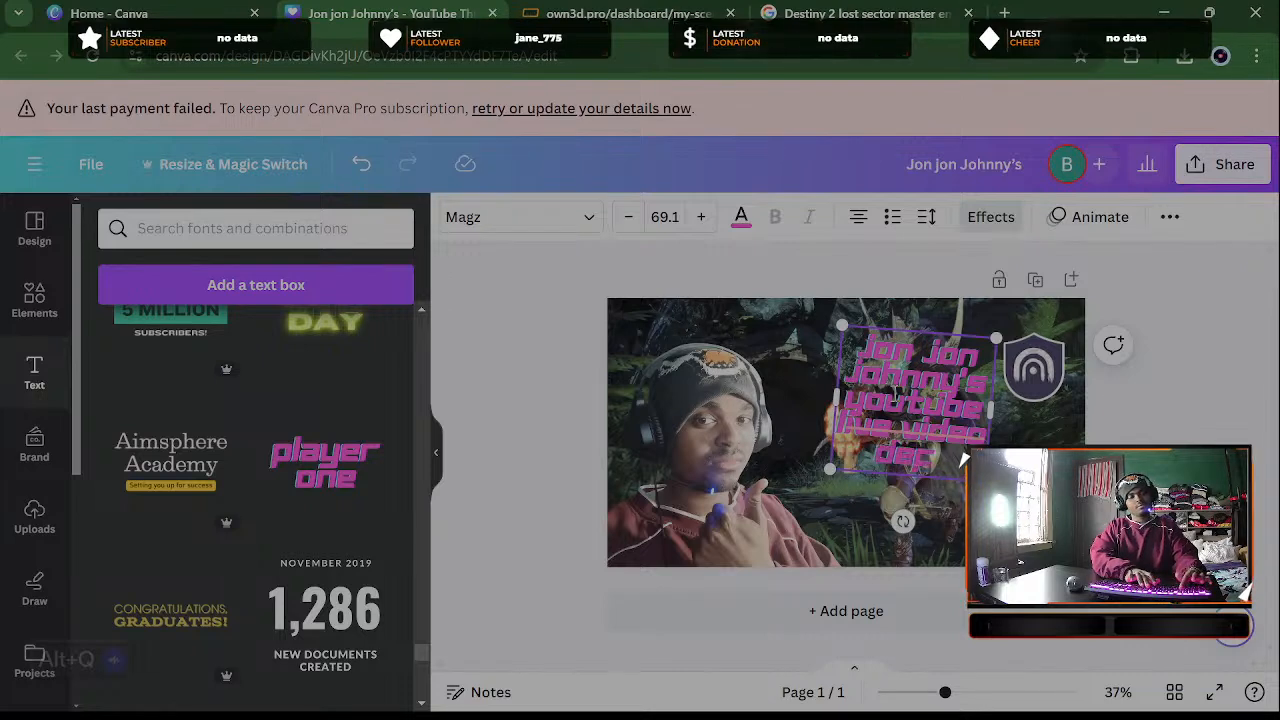
pyautogui.write('atin')
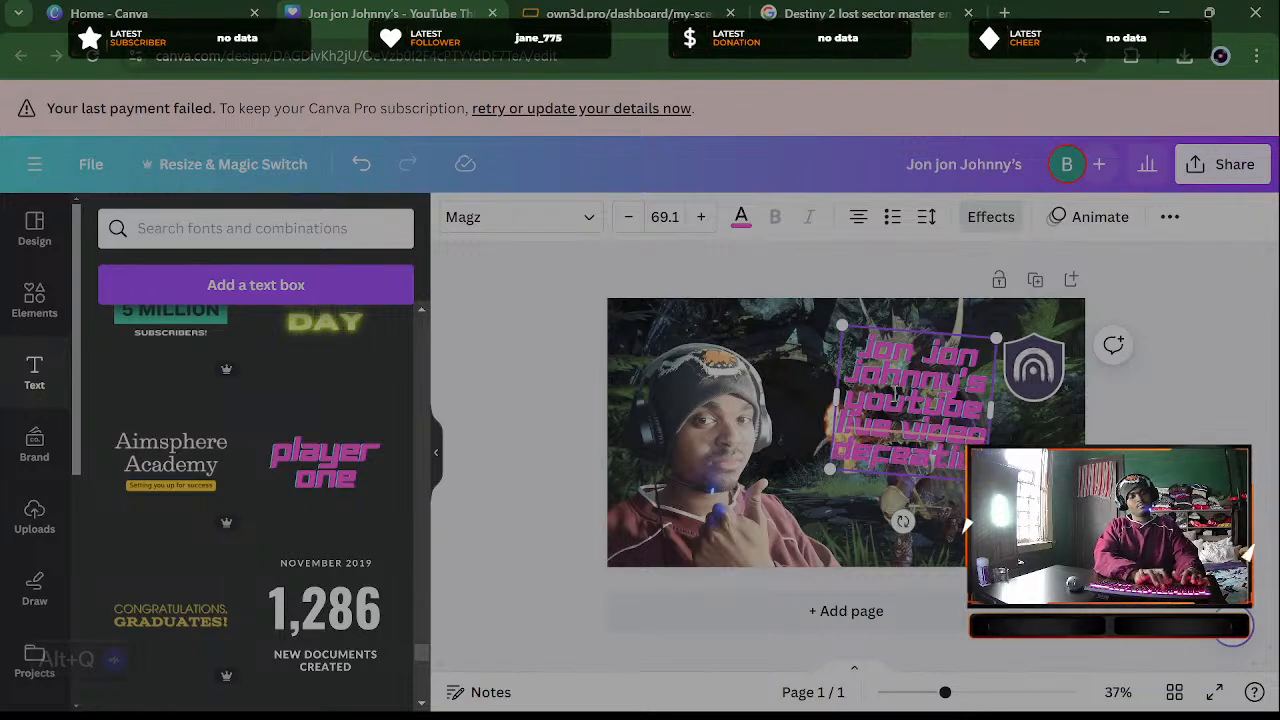
pyautogui.write('g')
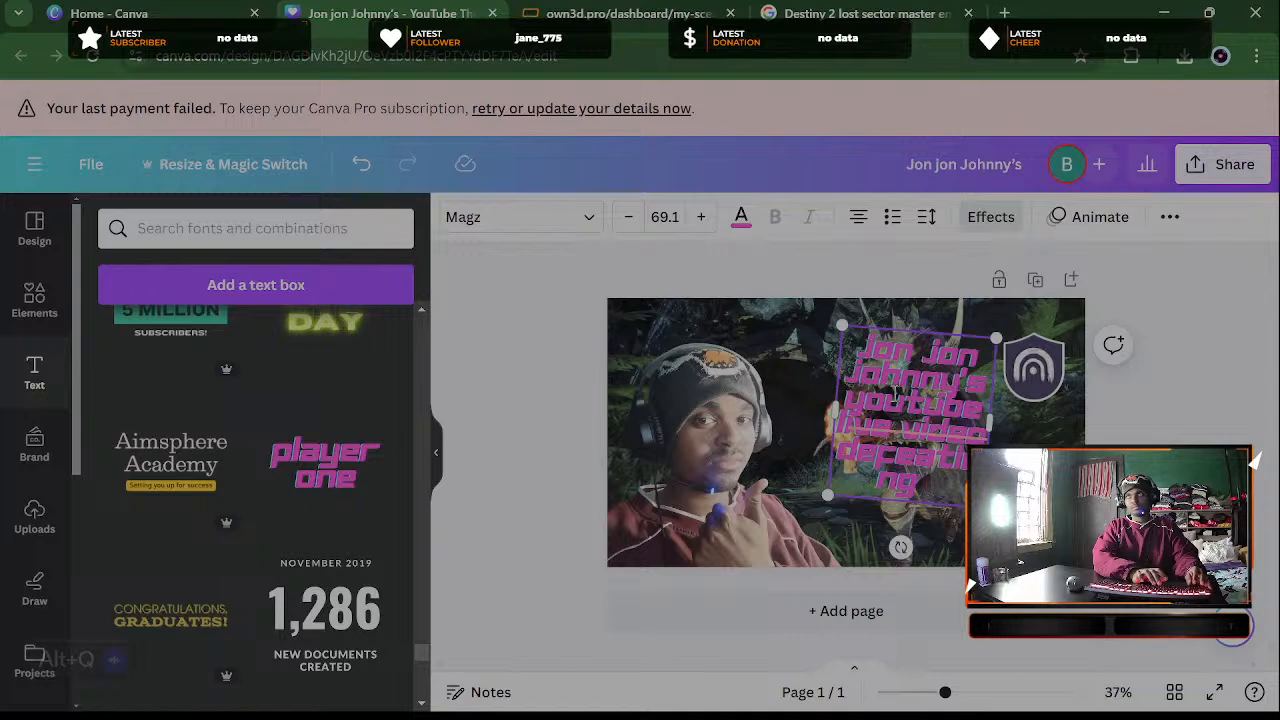
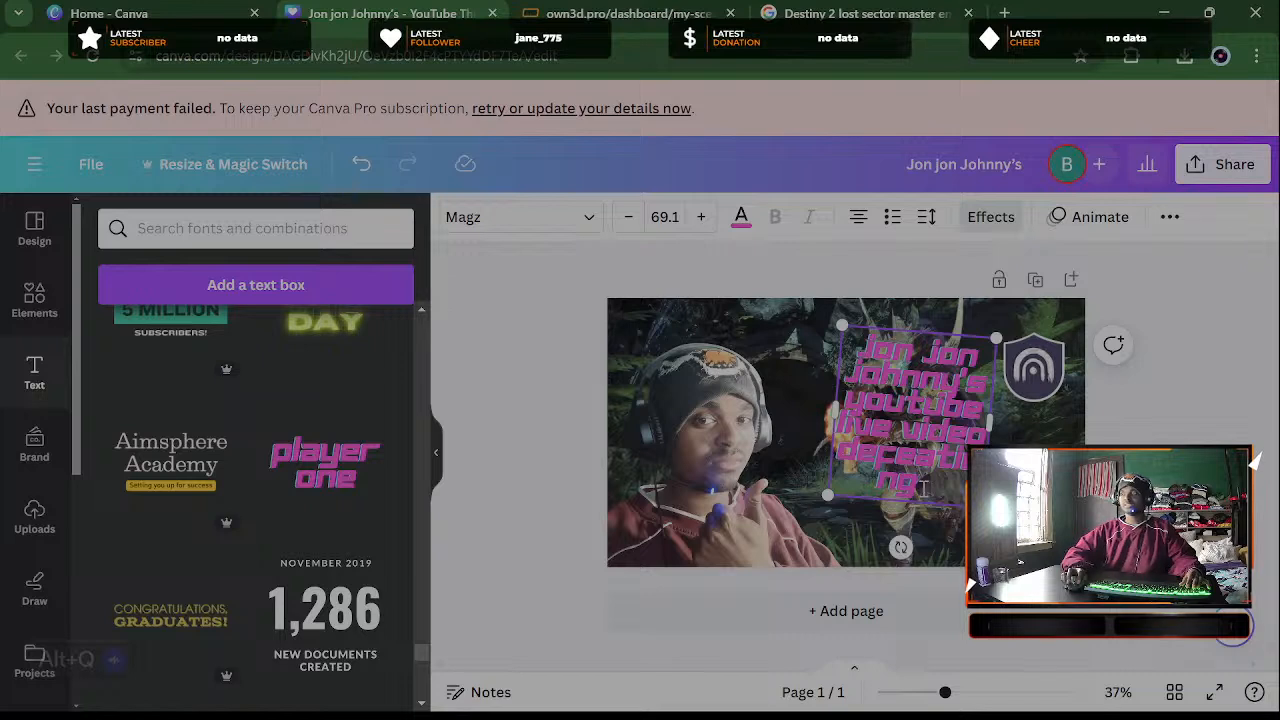
pyautogui.press('BackSpace')
pyautogui.press('BackSpace')
pyautogui.press('BackSpace')
pyautogui.press('BackSpace')
pyautogui.press('BackSpace')
pyautogui.press('BackSpace')
pyautogui.press('BackSpace')
pyautogui.press('BackSpace')
pyautogui.press('BackSpace')
pyautogui.press('BackSpace')
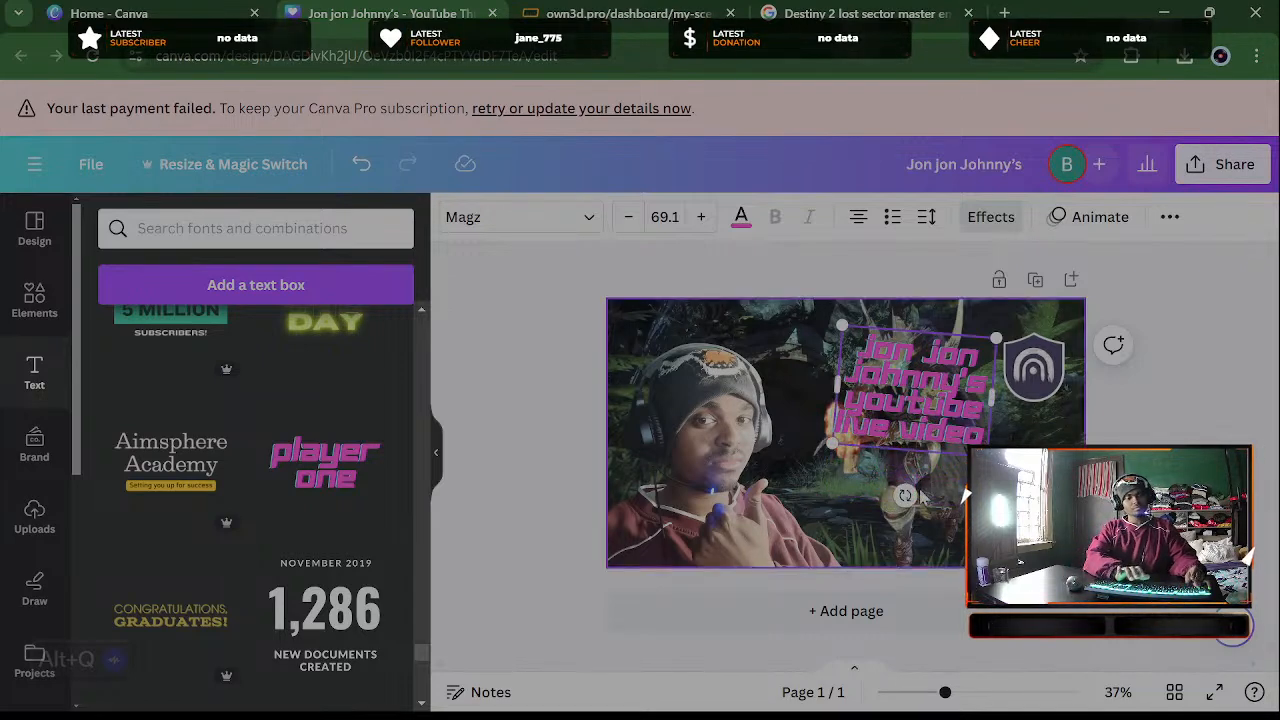
# Continue the title text after "live video" with "defeating the enemies with the lost section"
pyautogui.write('def')
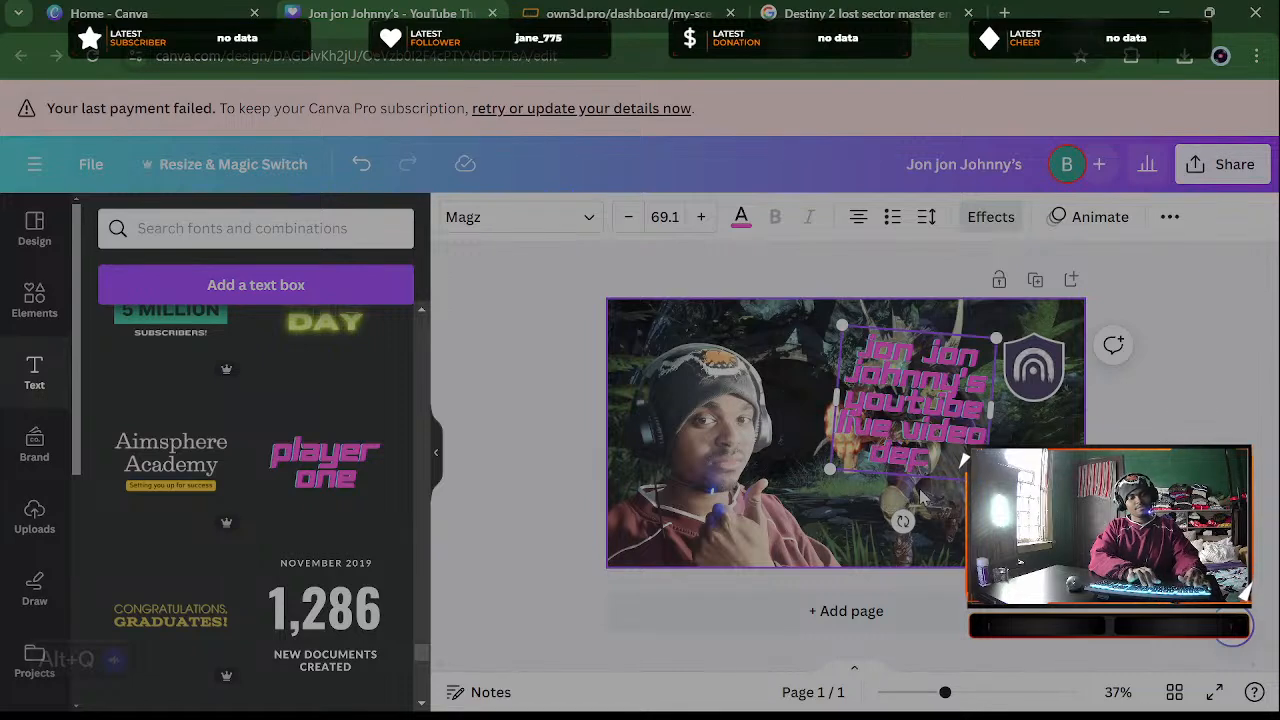
pyautogui.write('eating')
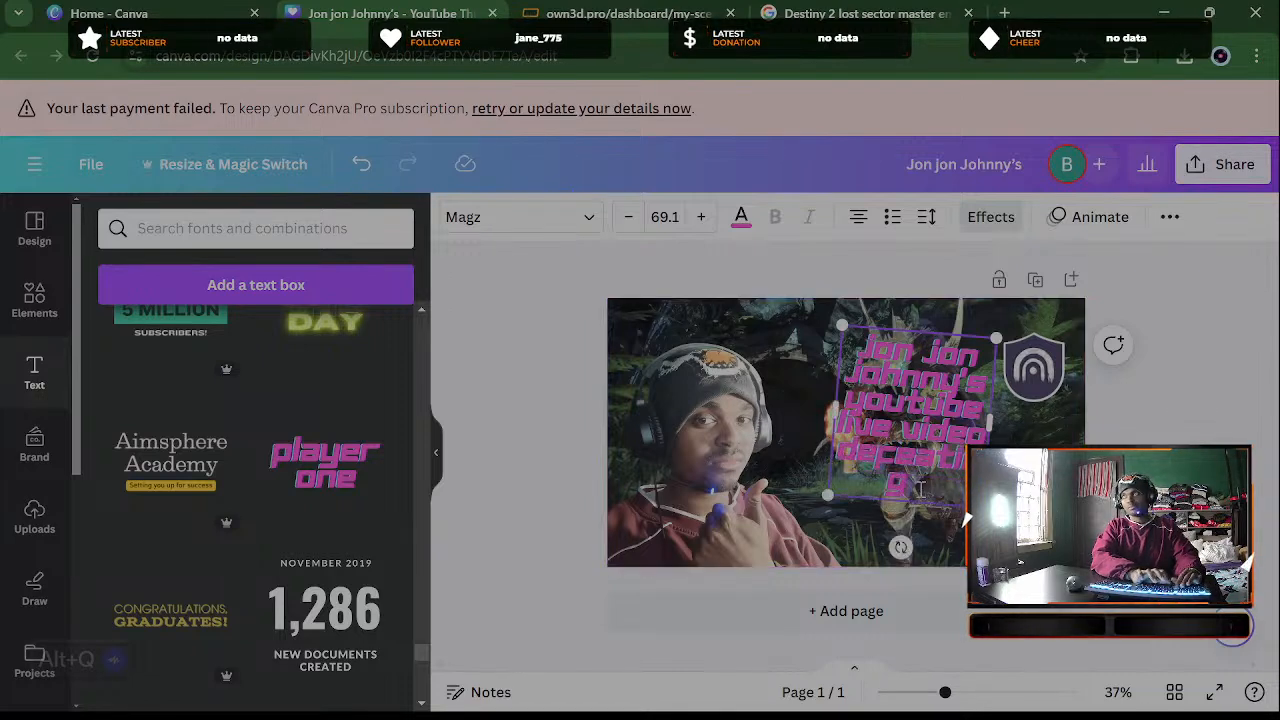
pyautogui.write(' the')
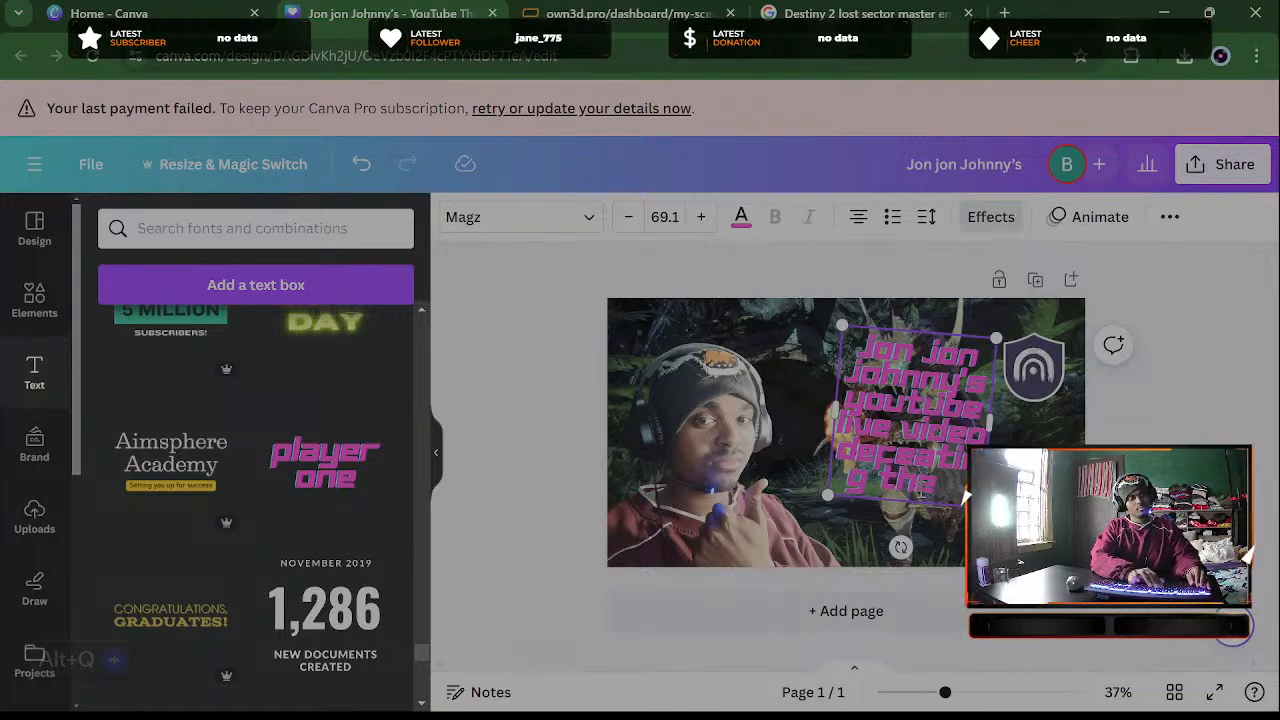
pyautogui.write(' game')
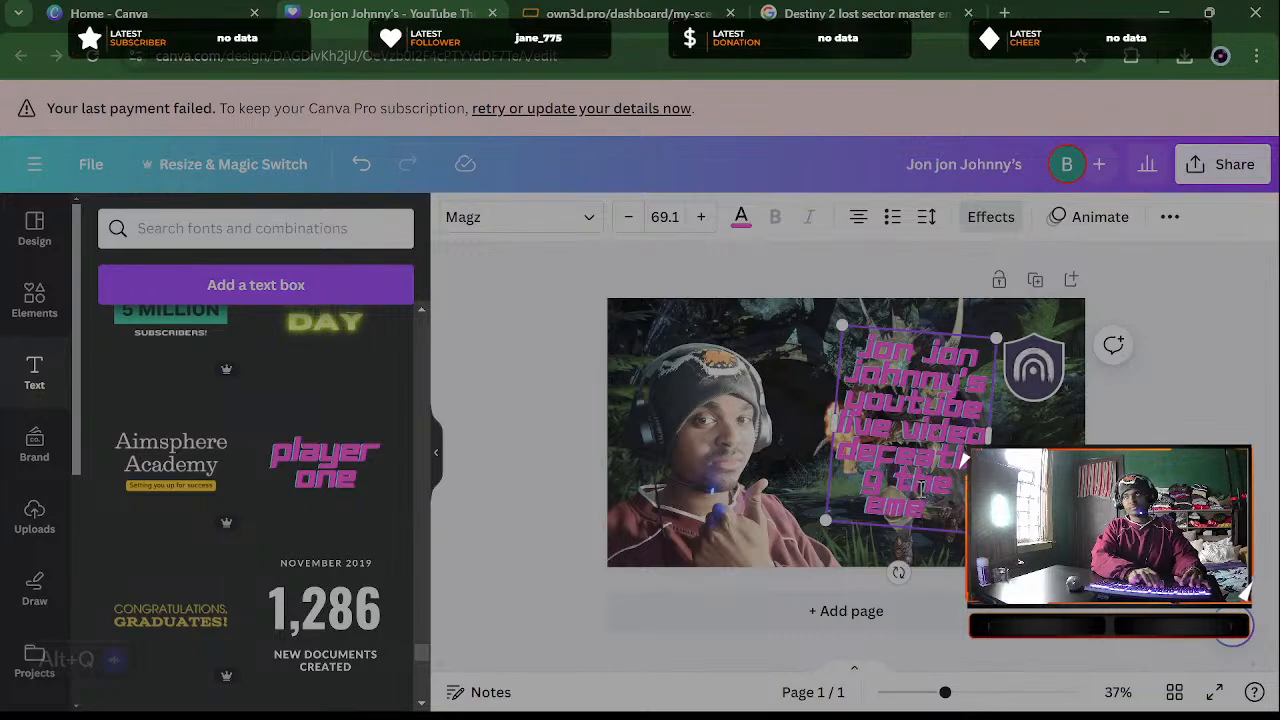
pyautogui.press('BackSpace')
pyautogui.press('BackSpace')
pyautogui.press('BackSpace')
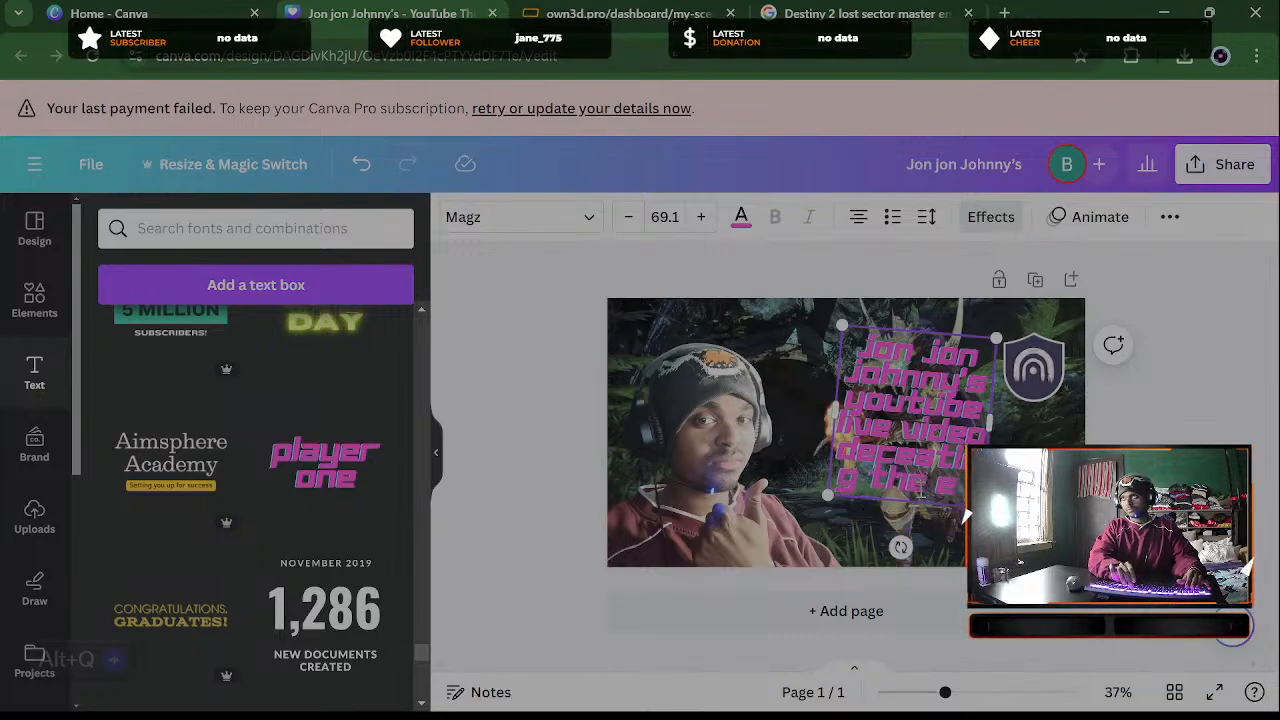
pyautogui.write('nemies')
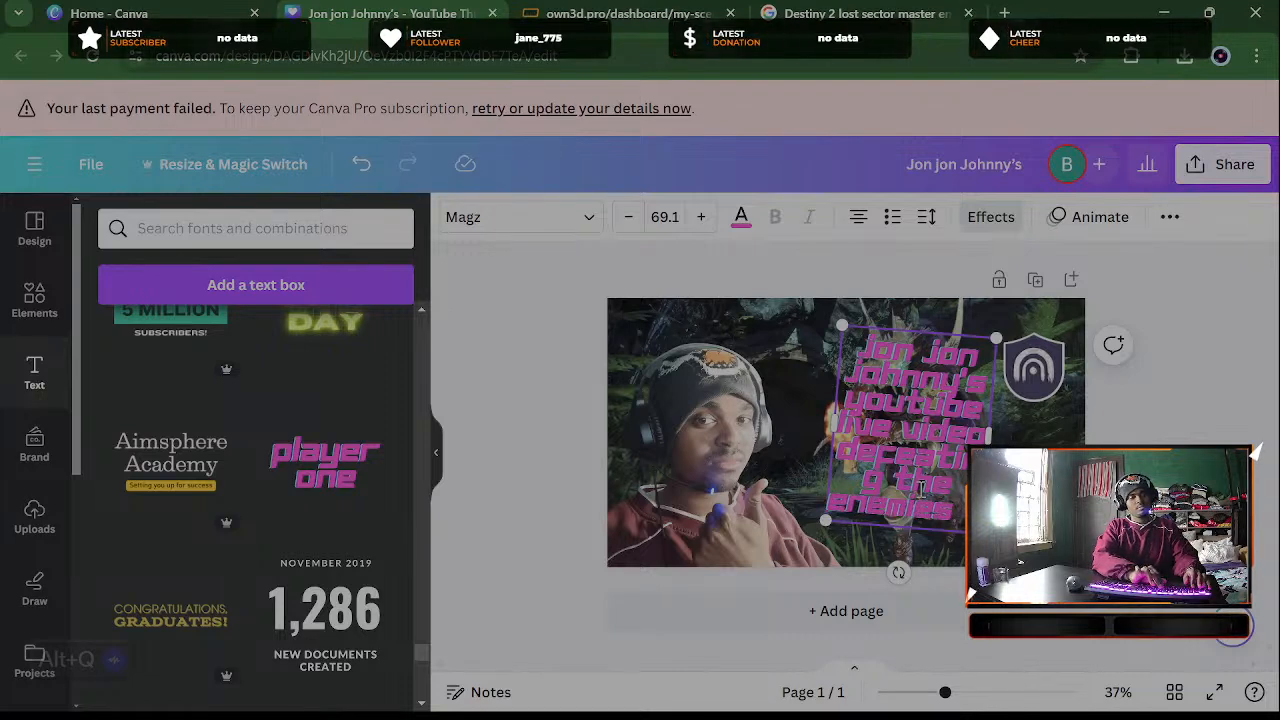
pyautogui.write(' with the')
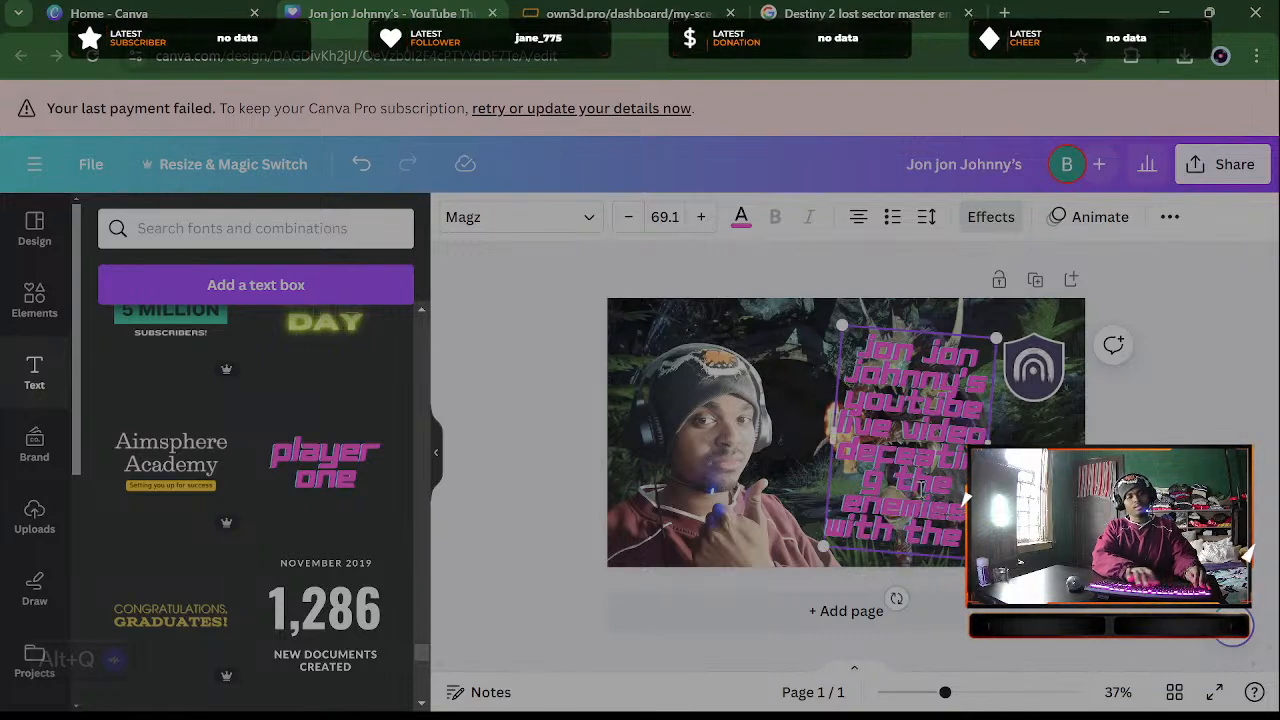
pyautogui.write(' lost')
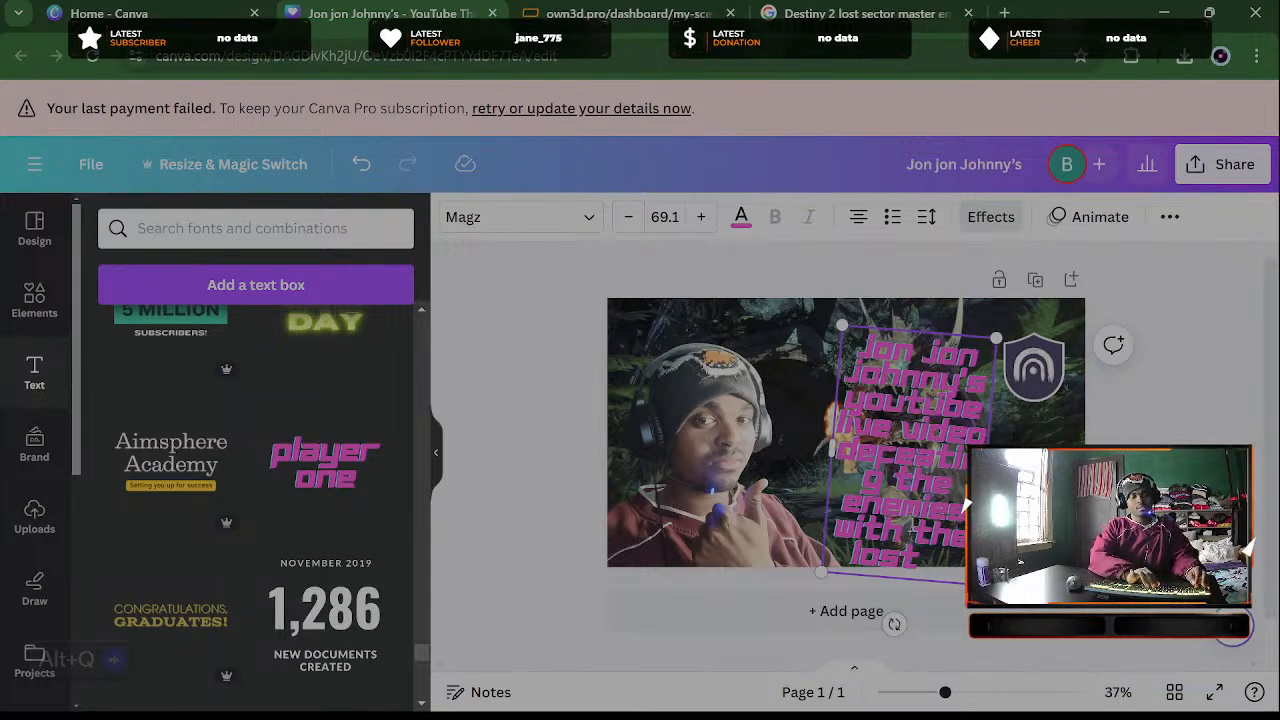
pyautogui.write('section')
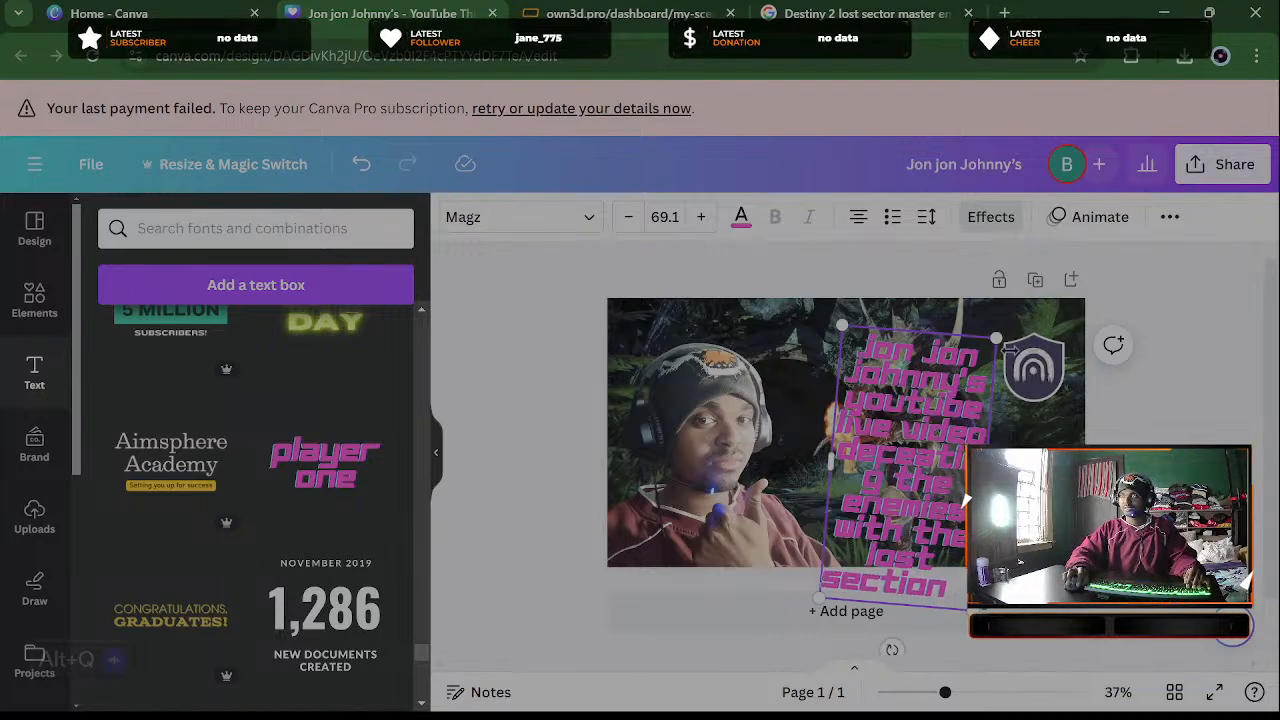
# Widen the title's text box, scale the lettering to about size 65.8 and place it below the shield emblem
pyautogui.moveTo(975, 611); pyautogui.dragTo(981, 624)
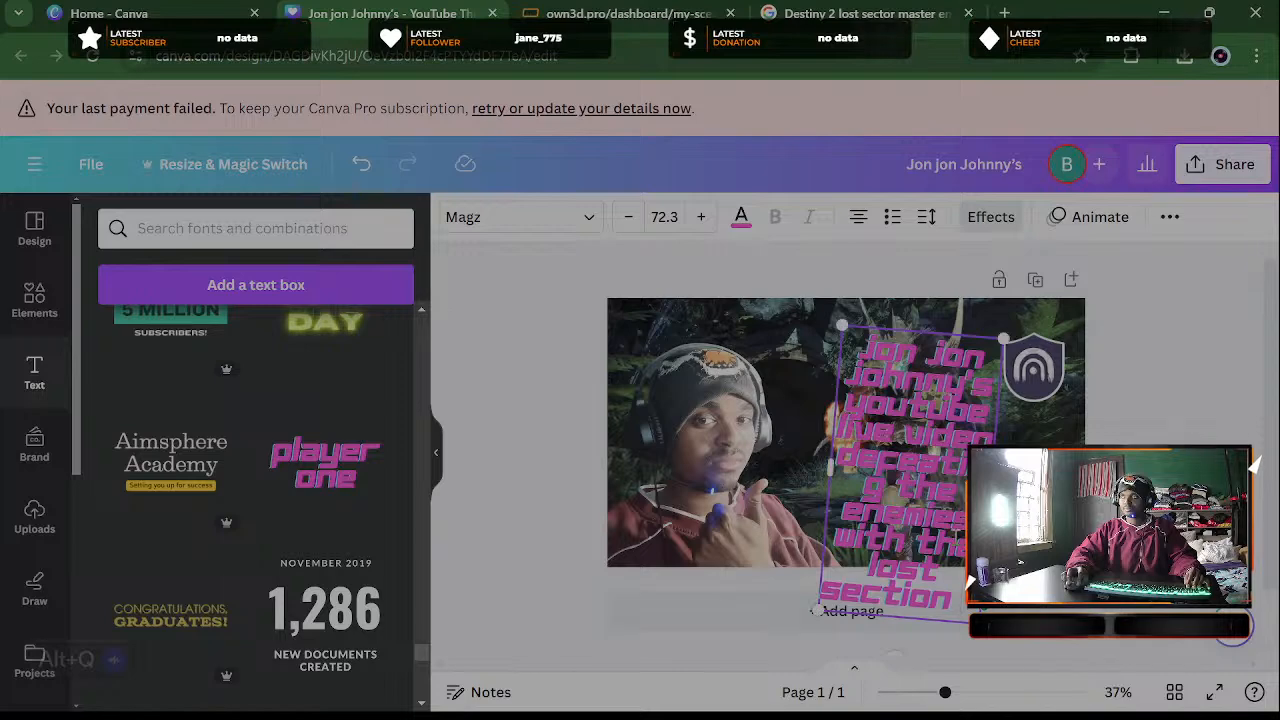
pyautogui.moveTo(940, 461); pyautogui.dragTo(934, 403)
pyautogui.click(1025, 462)
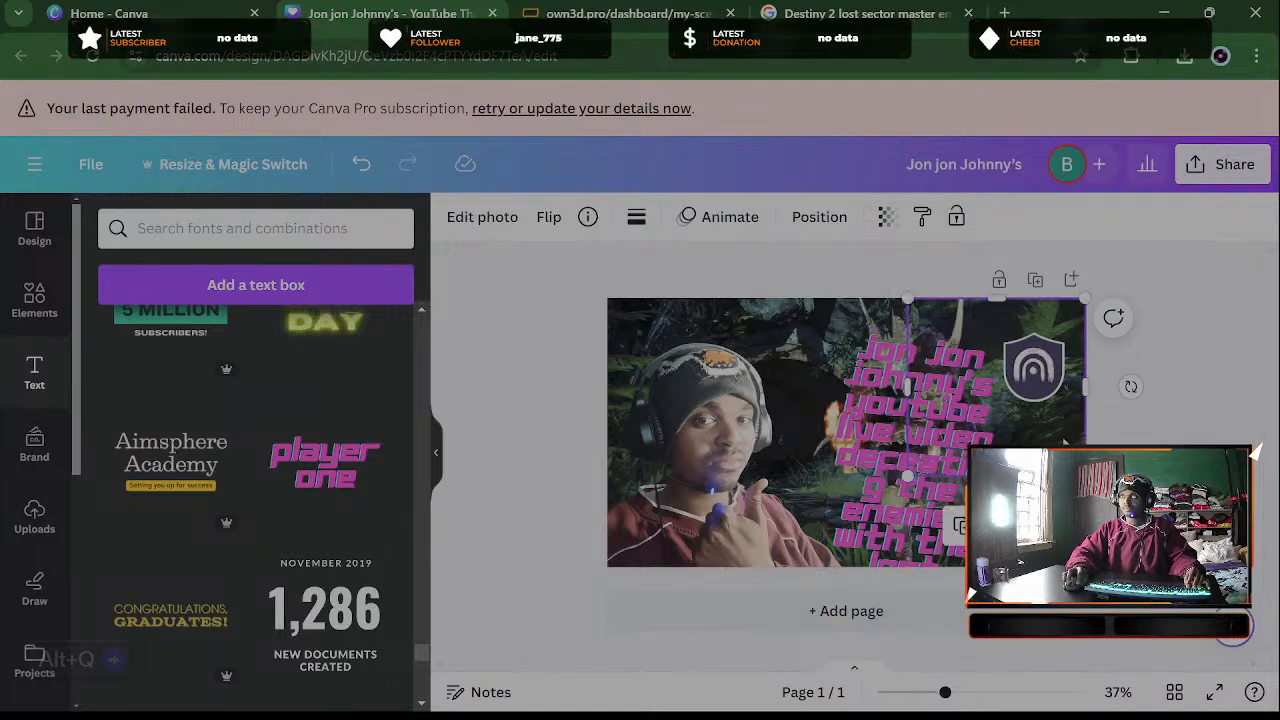
pyautogui.click(1010, 510)
pyautogui.moveTo(934, 470); pyautogui.dragTo(930, 443)
pyautogui.moveTo(836, 296); pyautogui.dragTo(849, 323)
pyautogui.moveTo(934, 419); pyautogui.dragTo(883, 413)
pyautogui.moveTo(786, 447); pyautogui.dragTo(656, 453)
pyautogui.moveTo(820, 385); pyautogui.dragTo(964, 461)
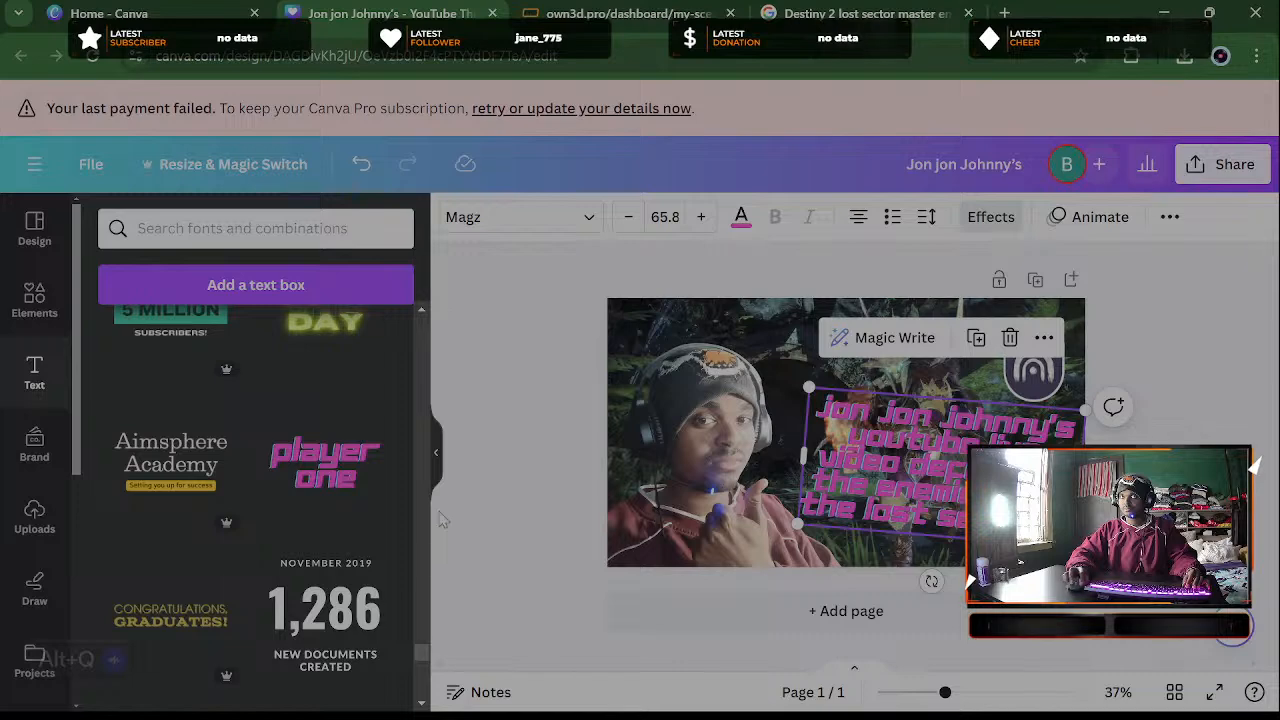
# Try the pink and teal "RETRO" text design on the thumbnail, and delete it
pyautogui.scroll(-3, 314, 606)
pyautogui.scroll(-1, 314, 606)
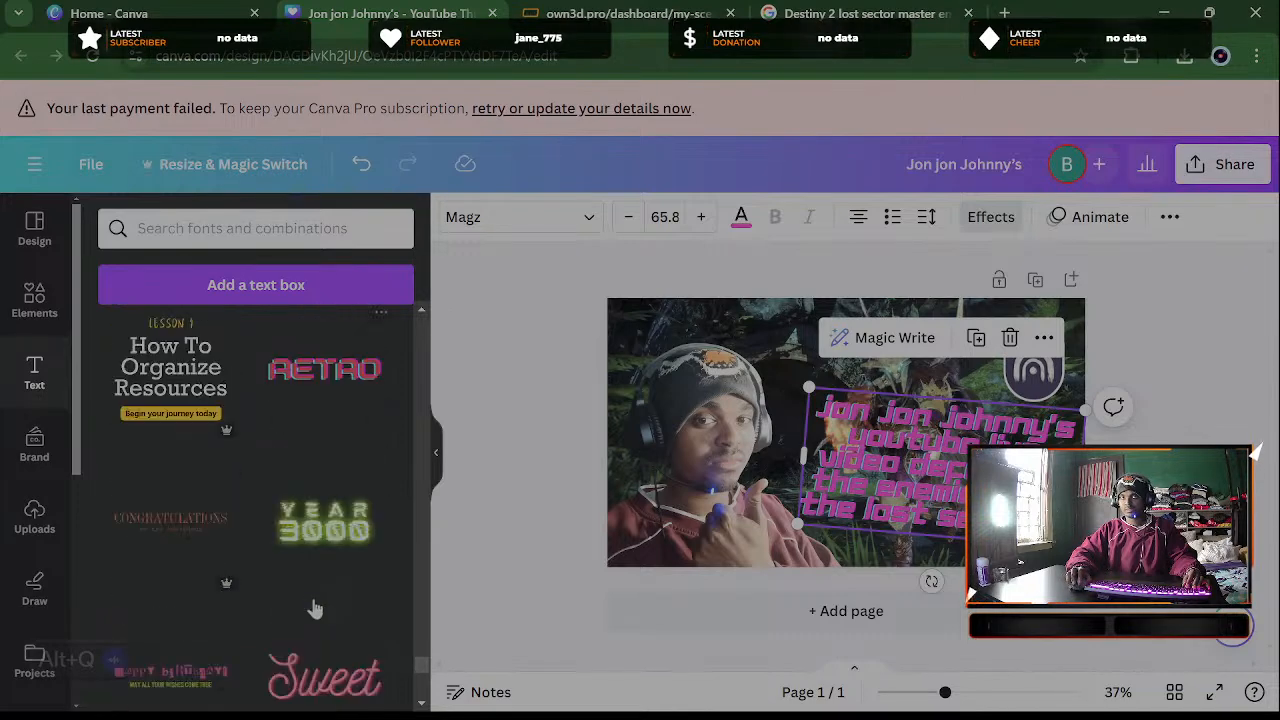
pyautogui.click(340, 396)
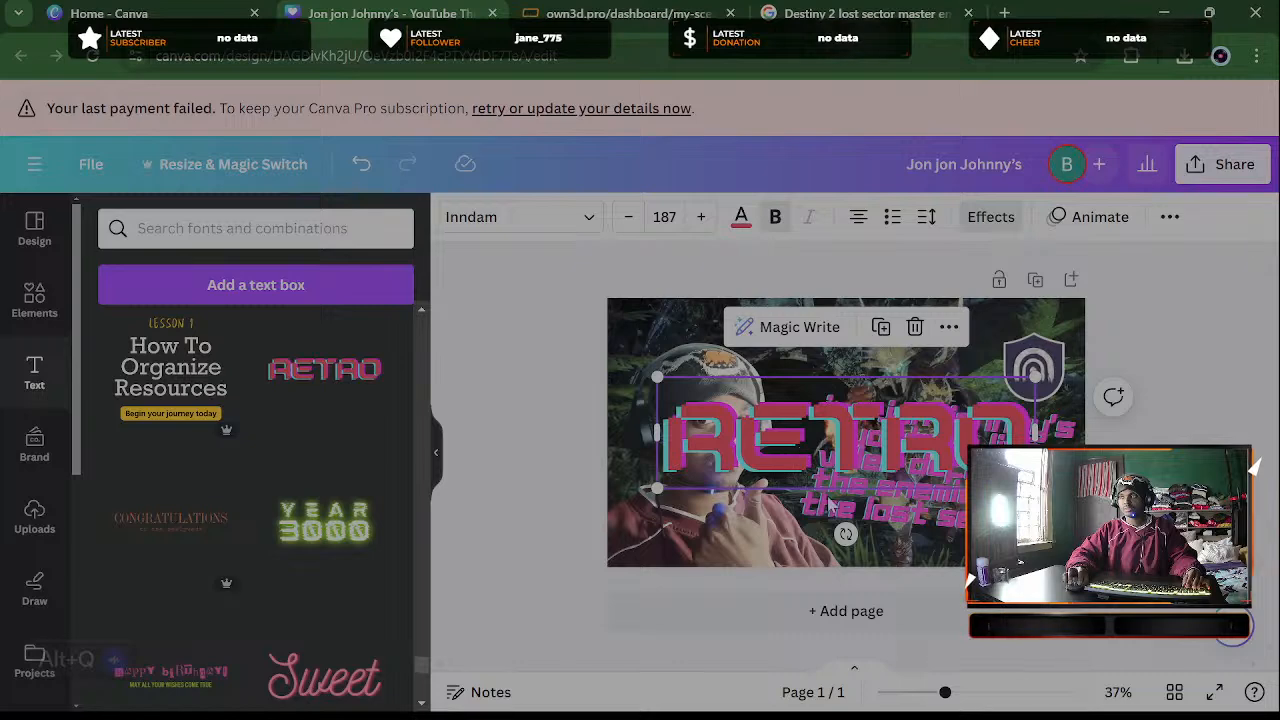
pyautogui.click(915, 327)
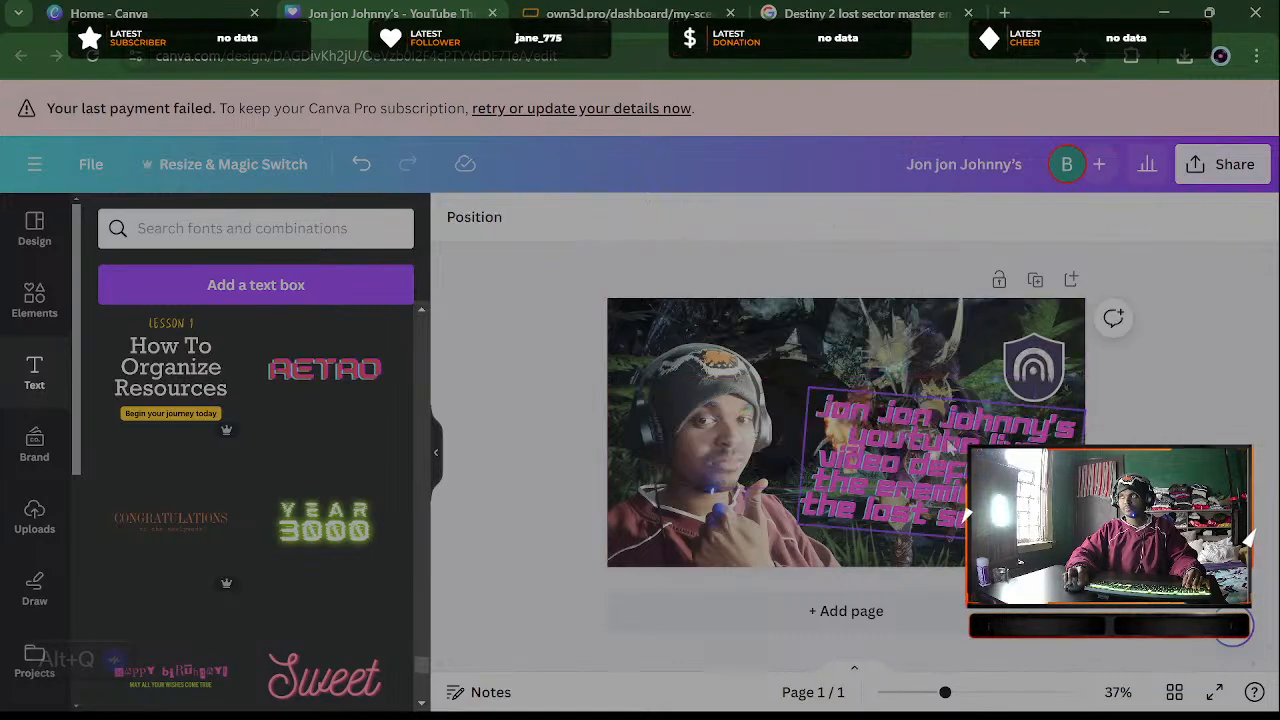
# Recolor the title text from pink to the bright green among the forest background's photo colors, and deselect it
pyautogui.click(964, 474)
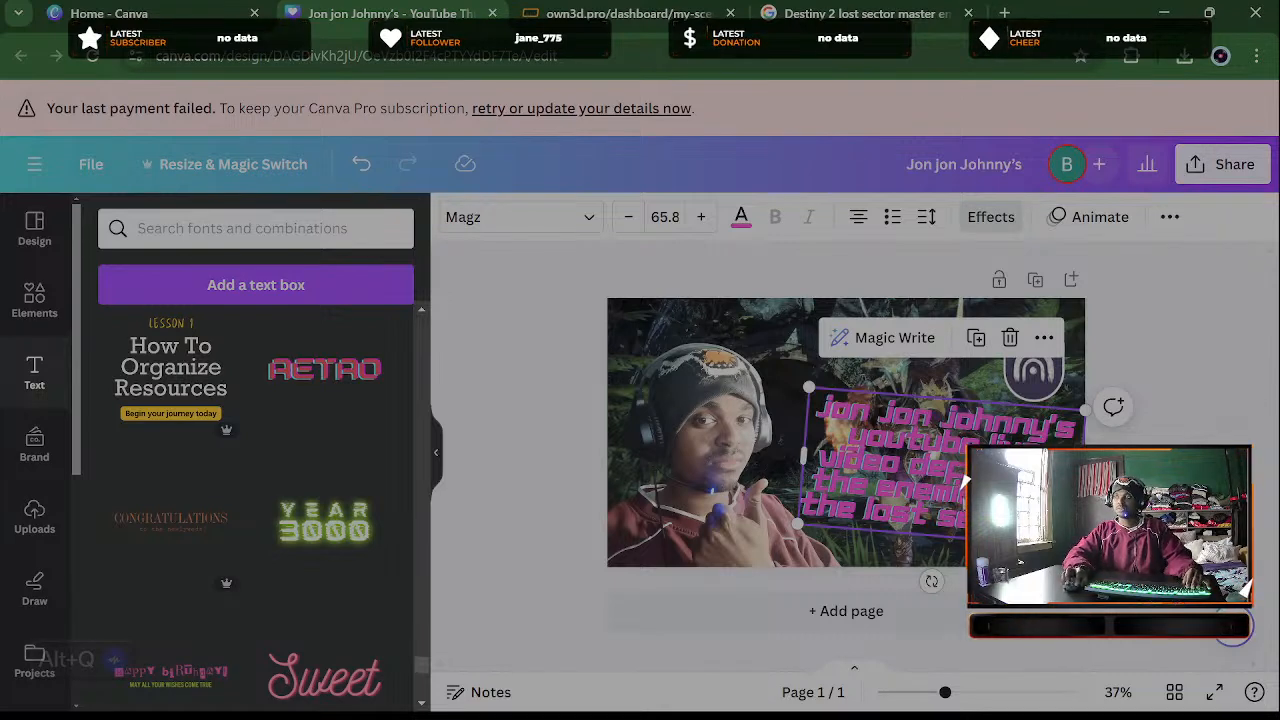
pyautogui.click(741, 217)
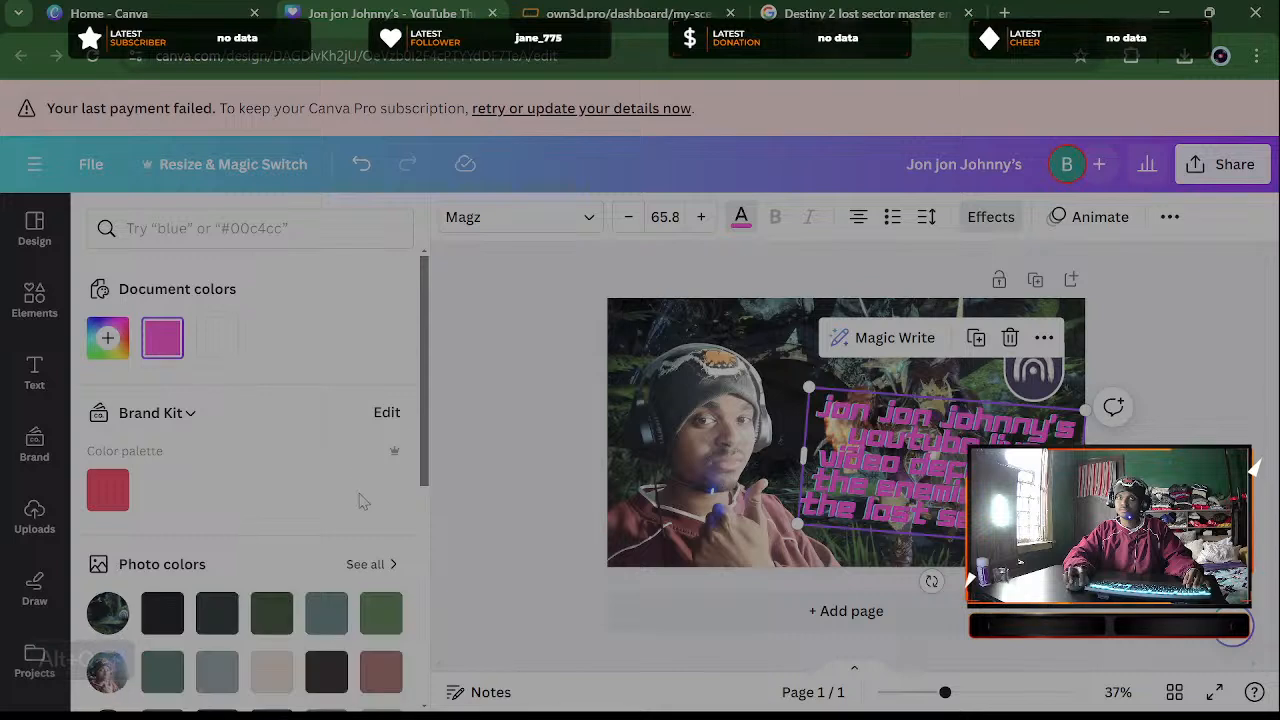
pyautogui.scroll(-1, 258, 500)
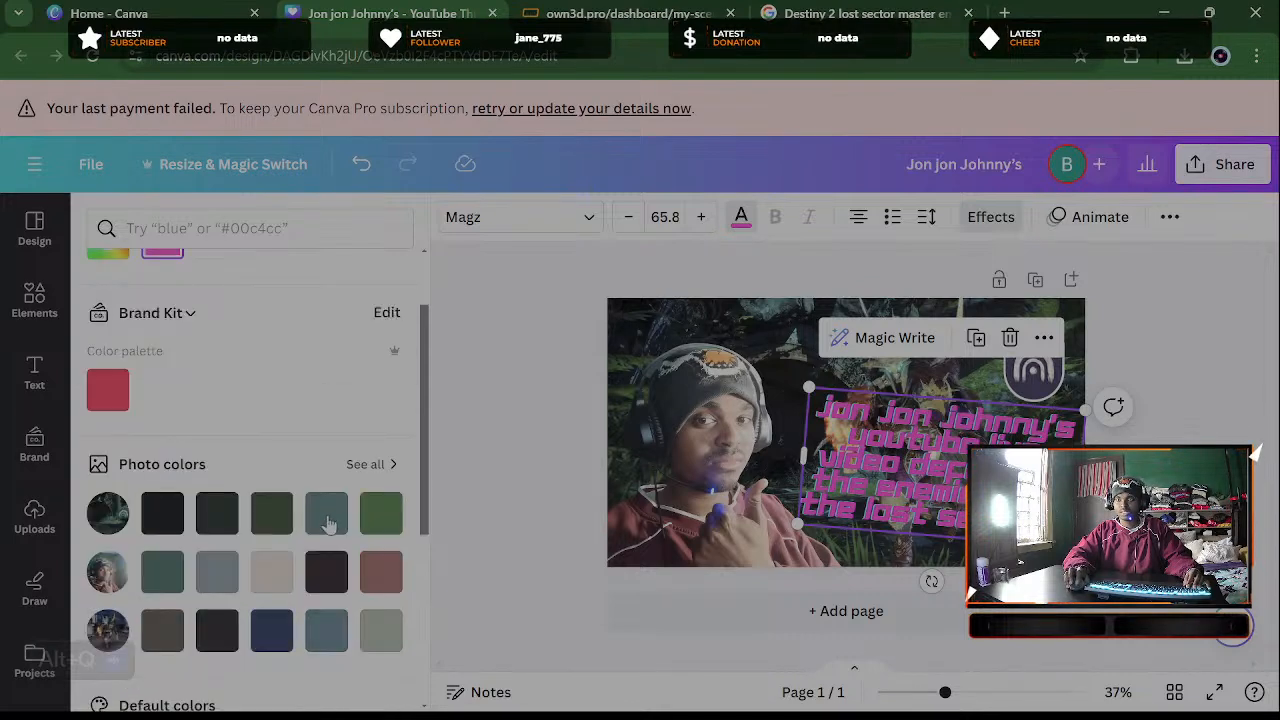
pyautogui.click(380, 514)
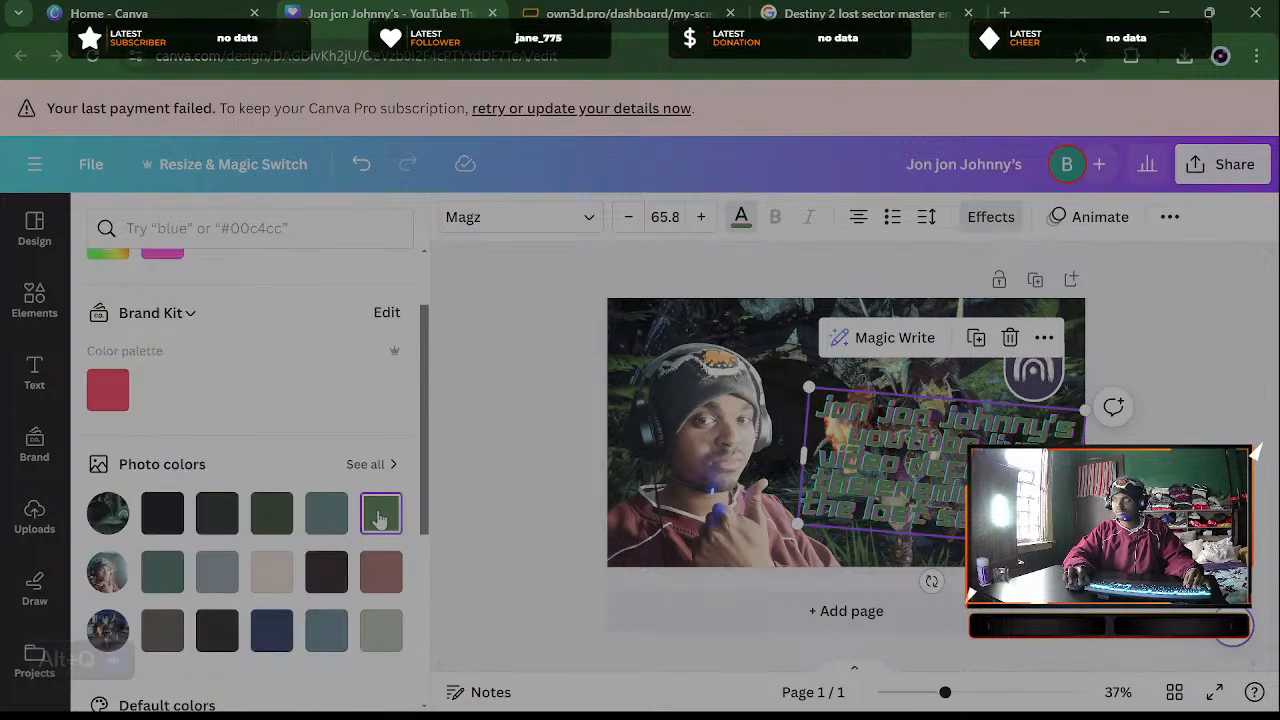
pyautogui.click(272, 515)
pyautogui.click(320, 515)
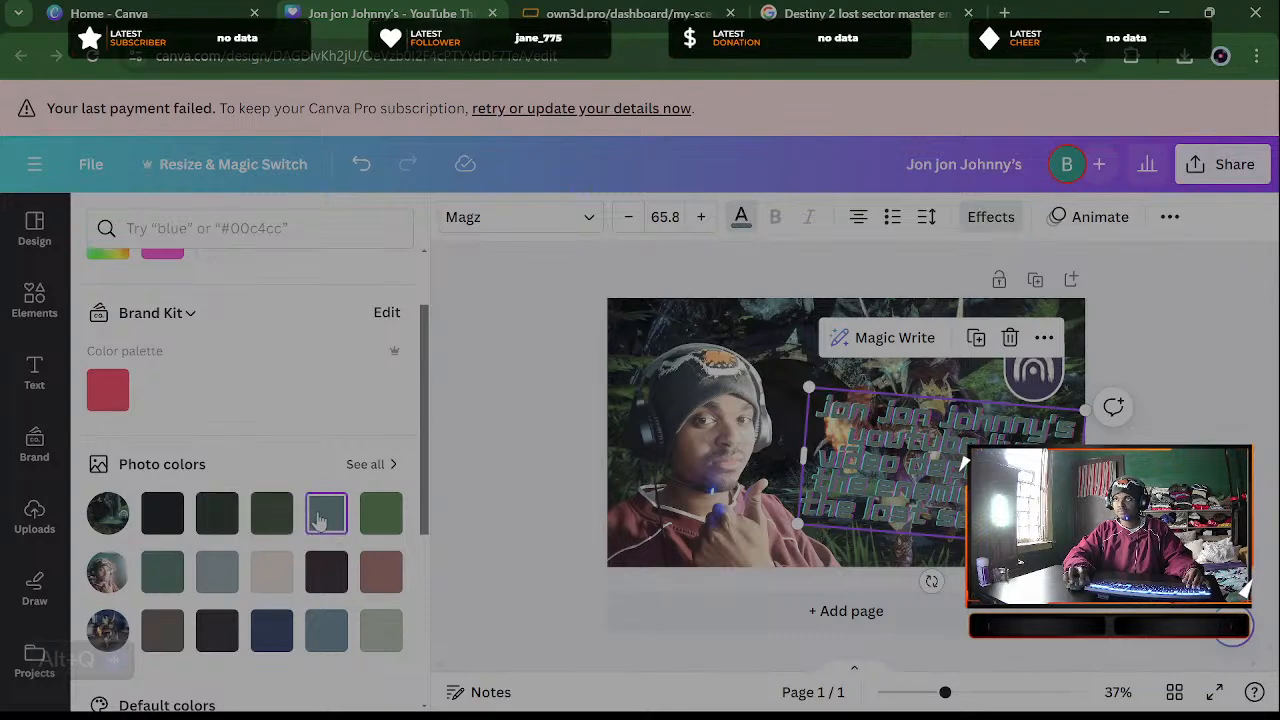
pyautogui.click(382, 514)
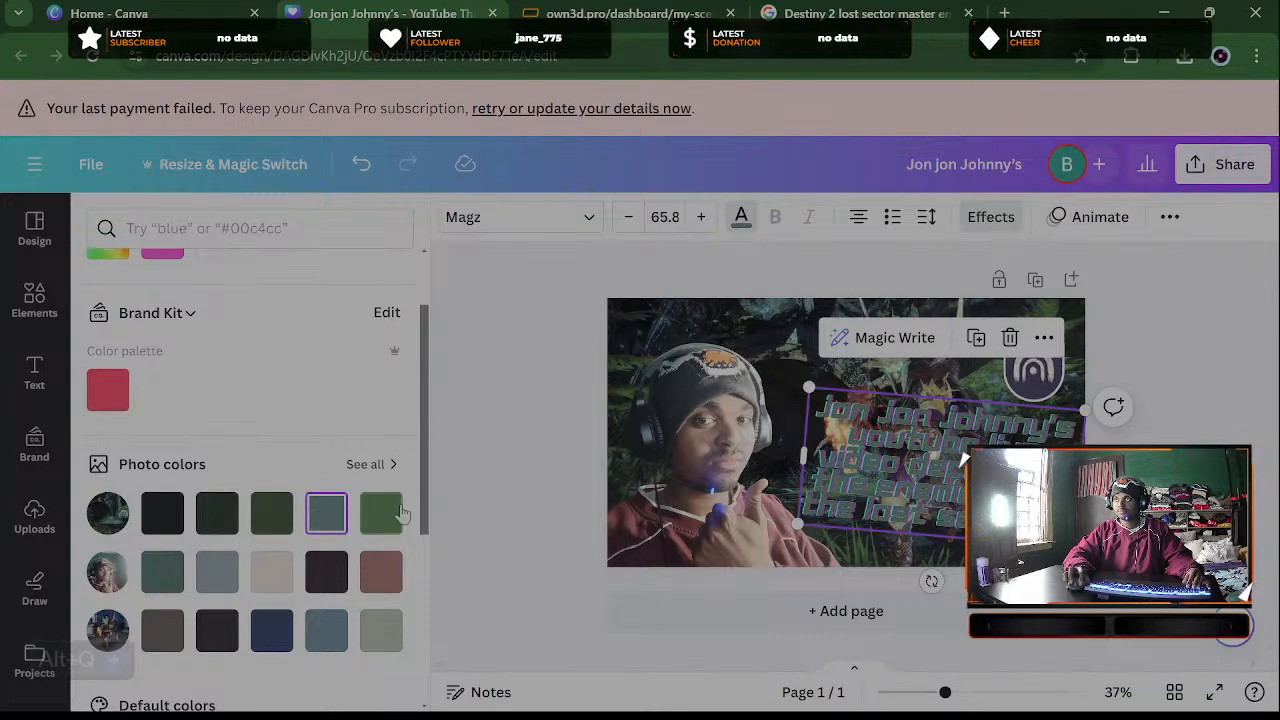
pyautogui.click(1172, 425)
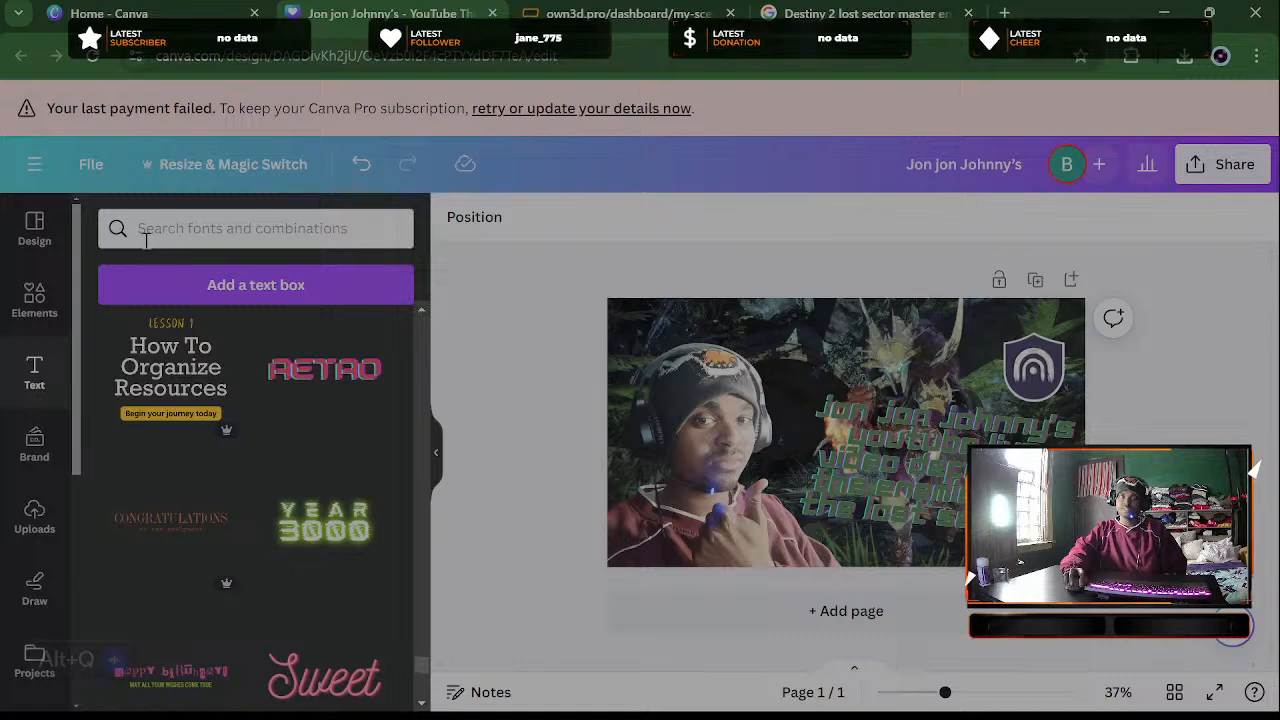
# Find the YouTube logo among the uploaded images and add it to the thumbnail
pyautogui.click(37, 522)
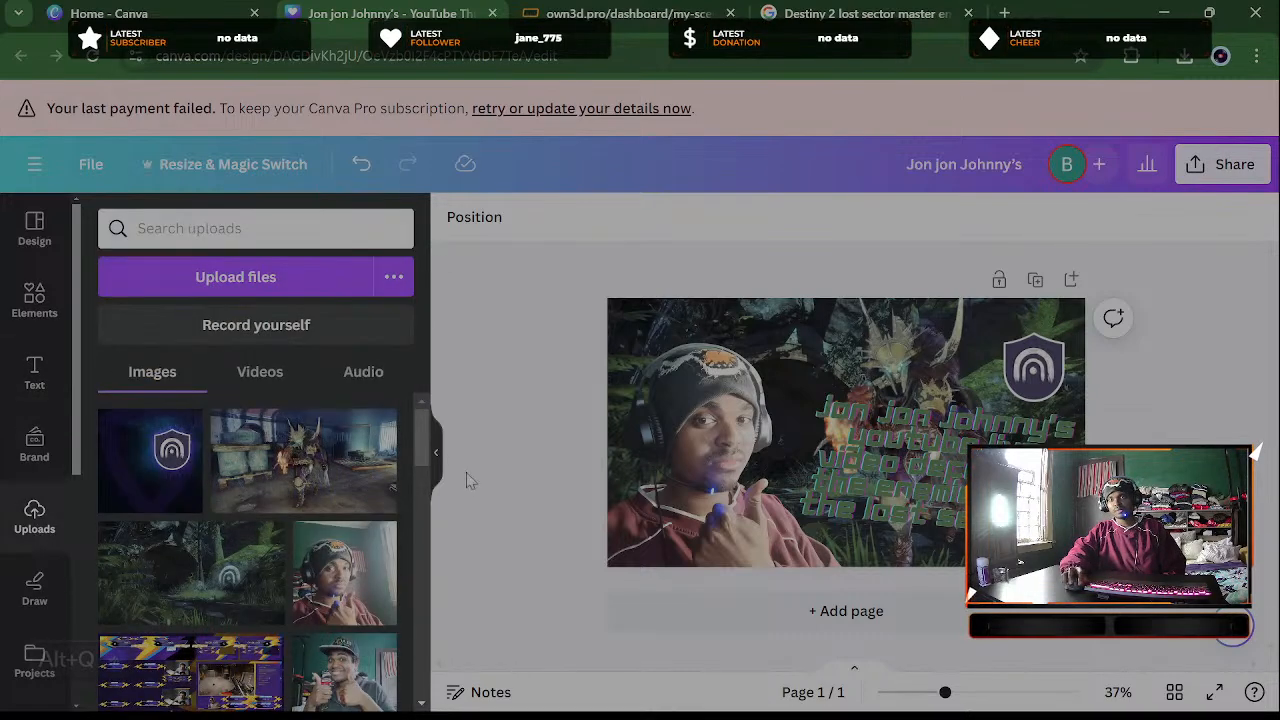
pyautogui.moveTo(424, 462); pyautogui.dragTo(427, 678)
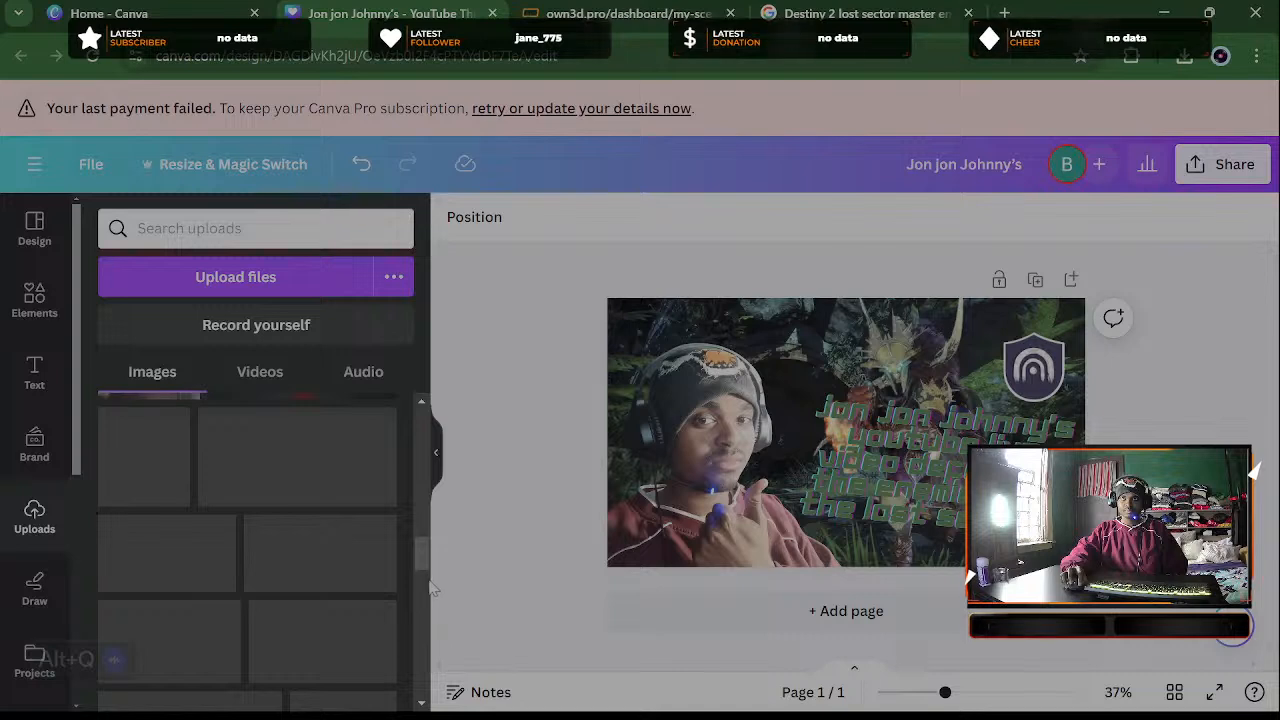
pyautogui.scroll(-3, 420, 578)
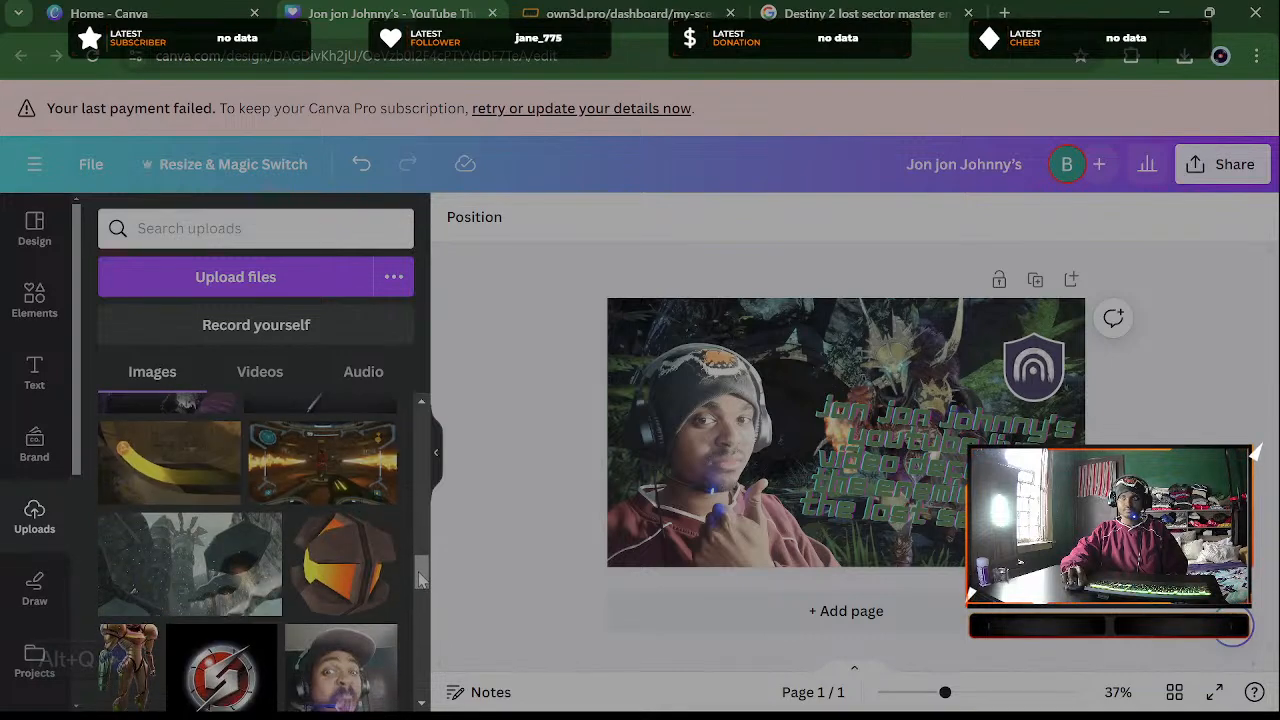
pyautogui.moveTo(420, 578); pyautogui.dragTo(412, 640)
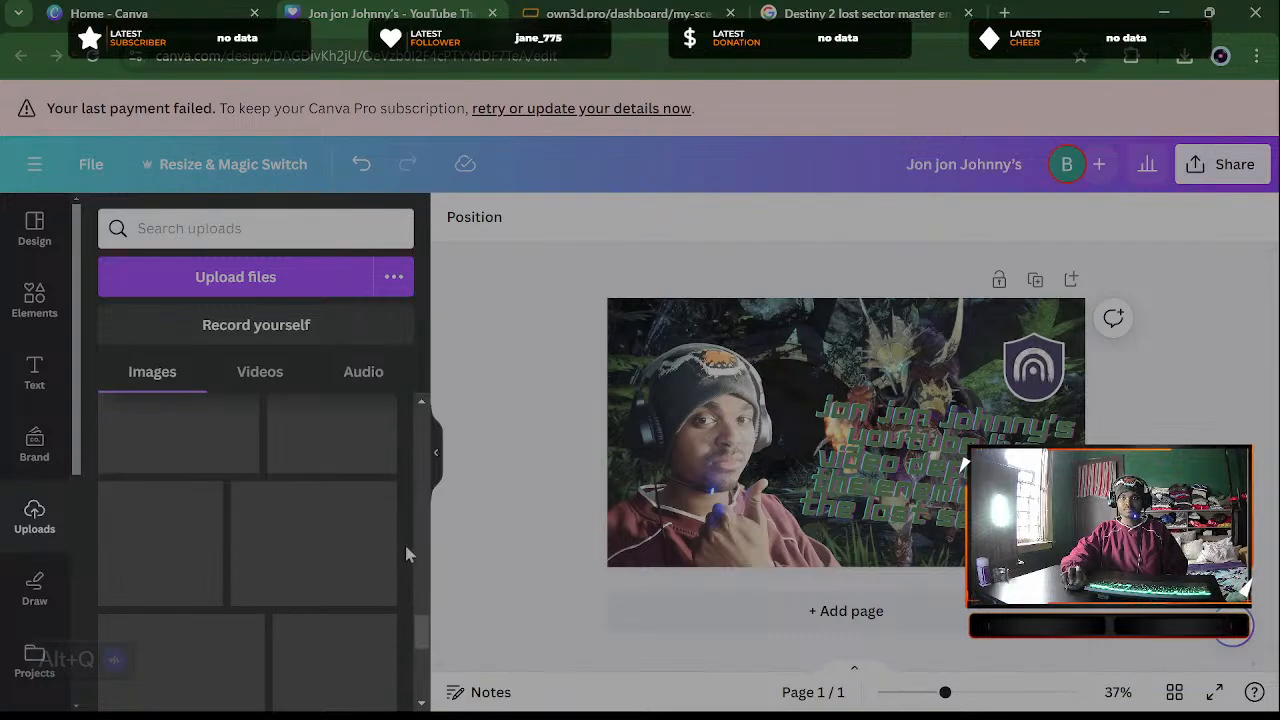
pyautogui.scroll(-5, 406, 540)
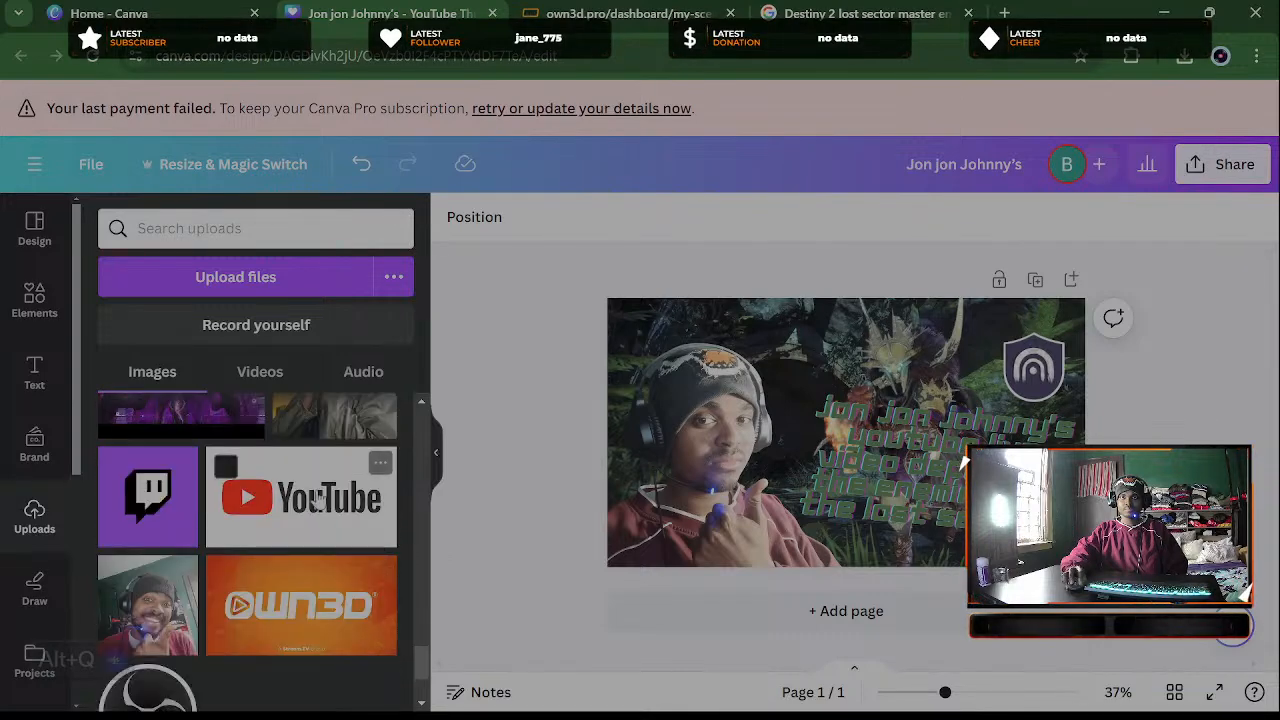
pyautogui.click(316, 500)
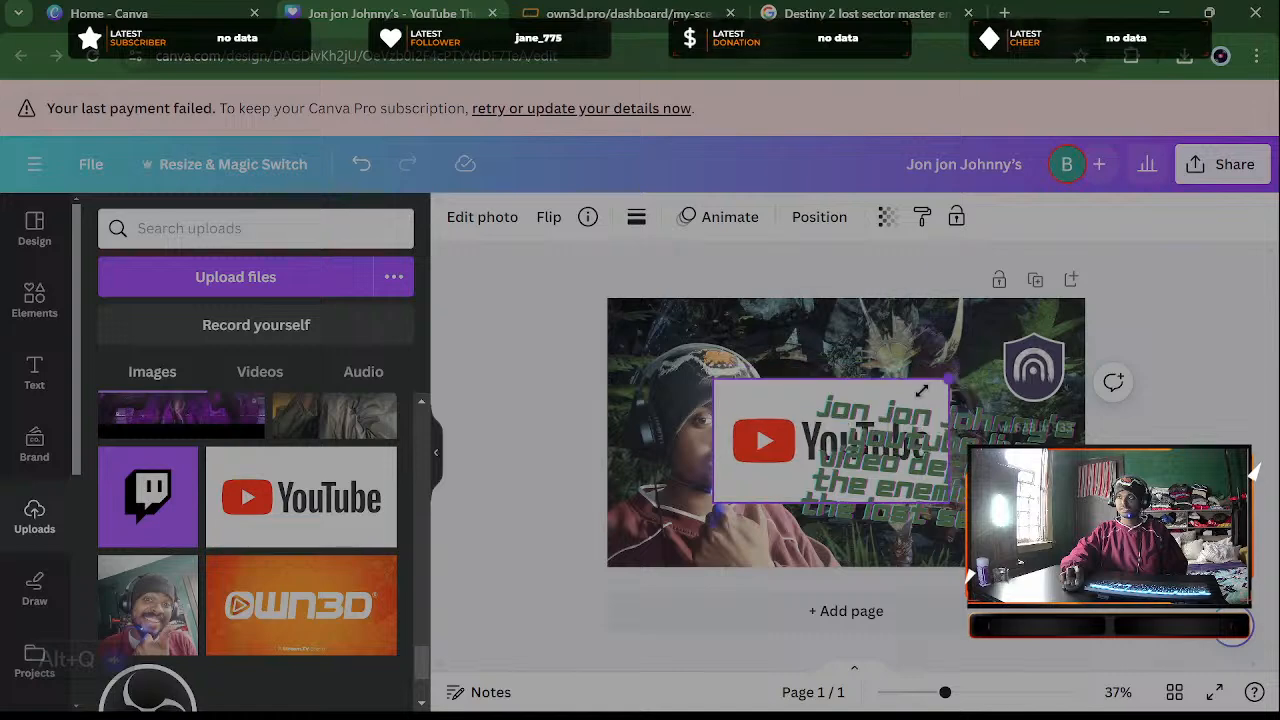
# Shrink the YouTube logo, tilt it counterclockwise and place it between the selfie's beanie and the captain near the thumbnail's upper edge
pyautogui.moveTo(921, 390); pyautogui.dragTo(830, 442)
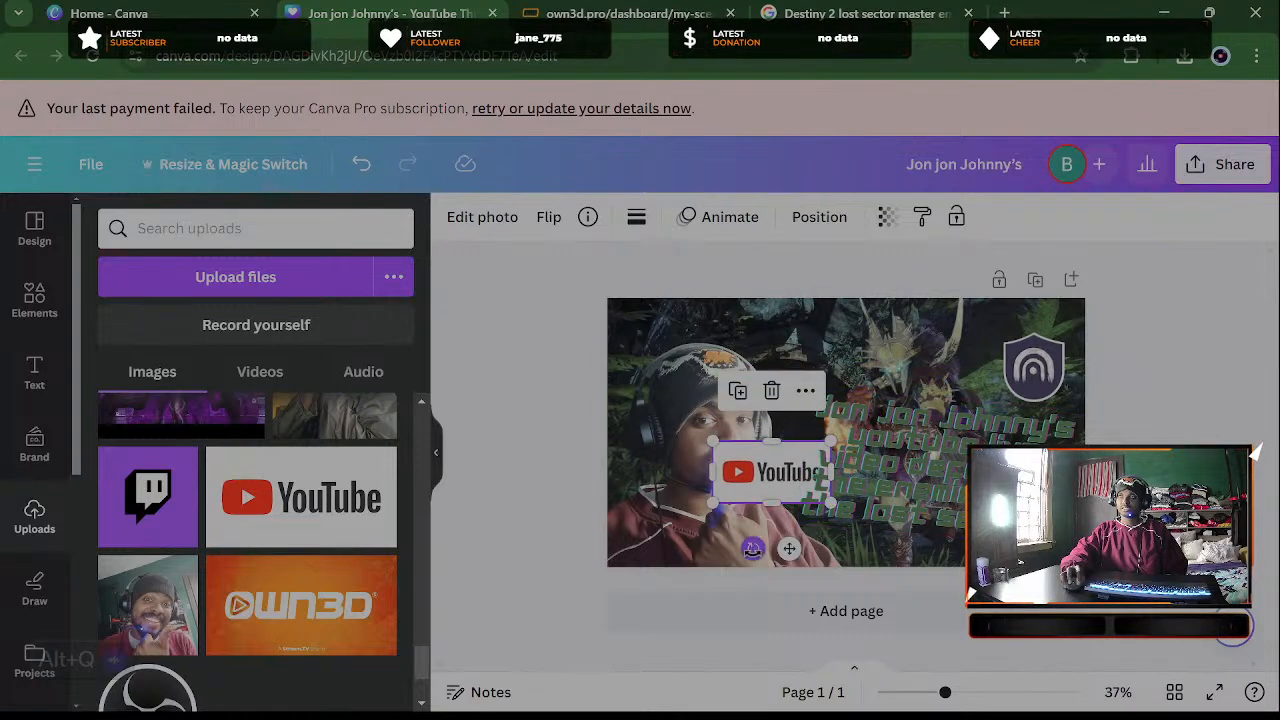
pyautogui.moveTo(752, 548); pyautogui.dragTo(792, 543)
pyautogui.moveTo(815, 470); pyautogui.dragTo(867, 341)
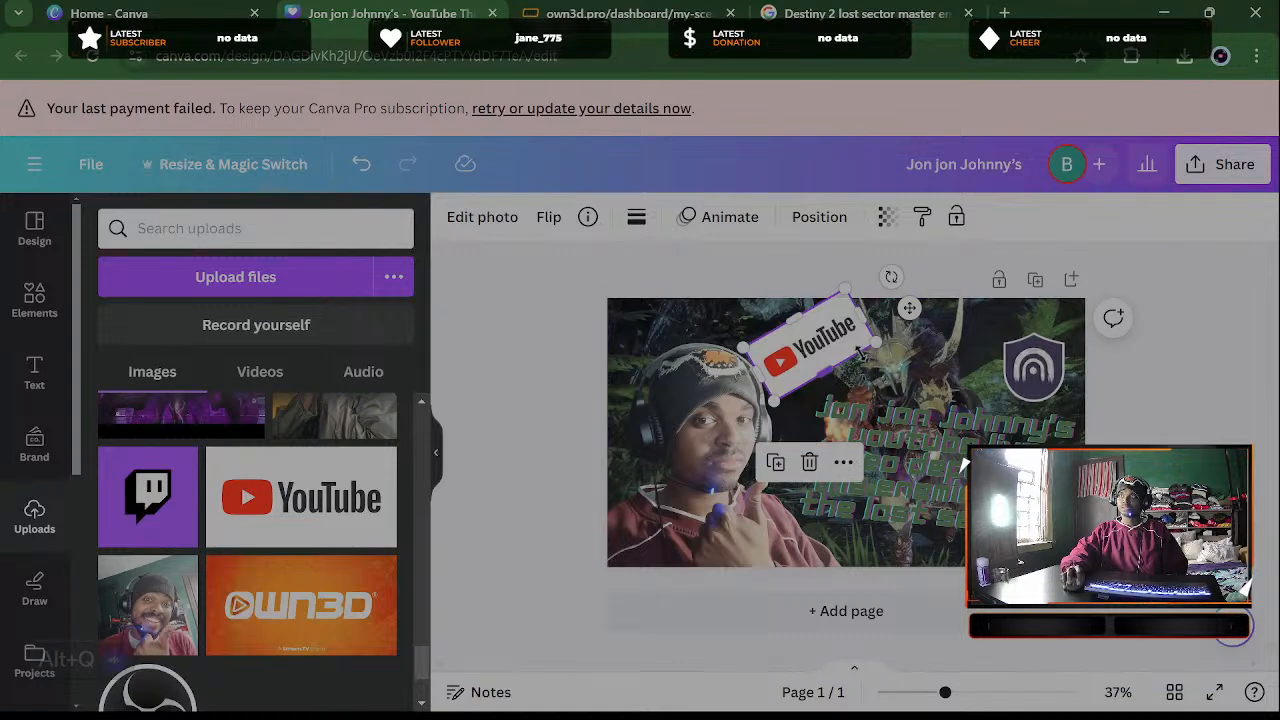
pyautogui.moveTo(896, 287); pyautogui.dragTo(909, 306)
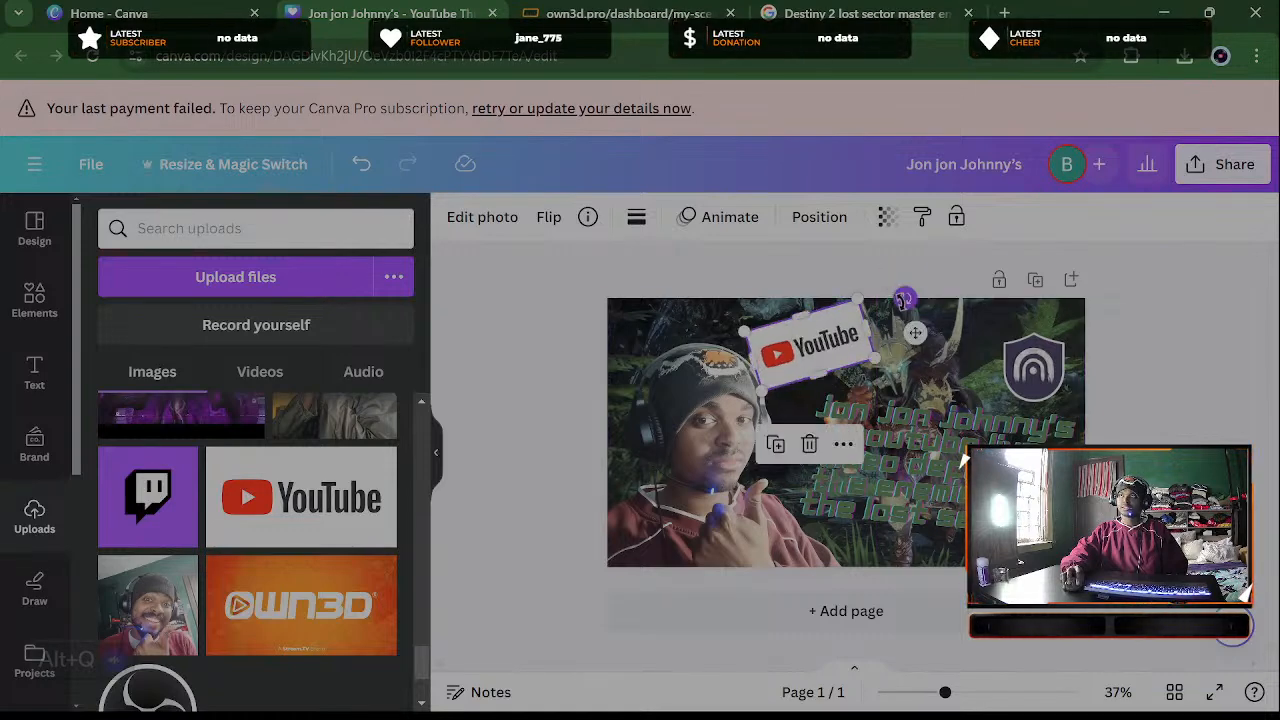
pyautogui.moveTo(873, 362); pyautogui.dragTo(811, 342)
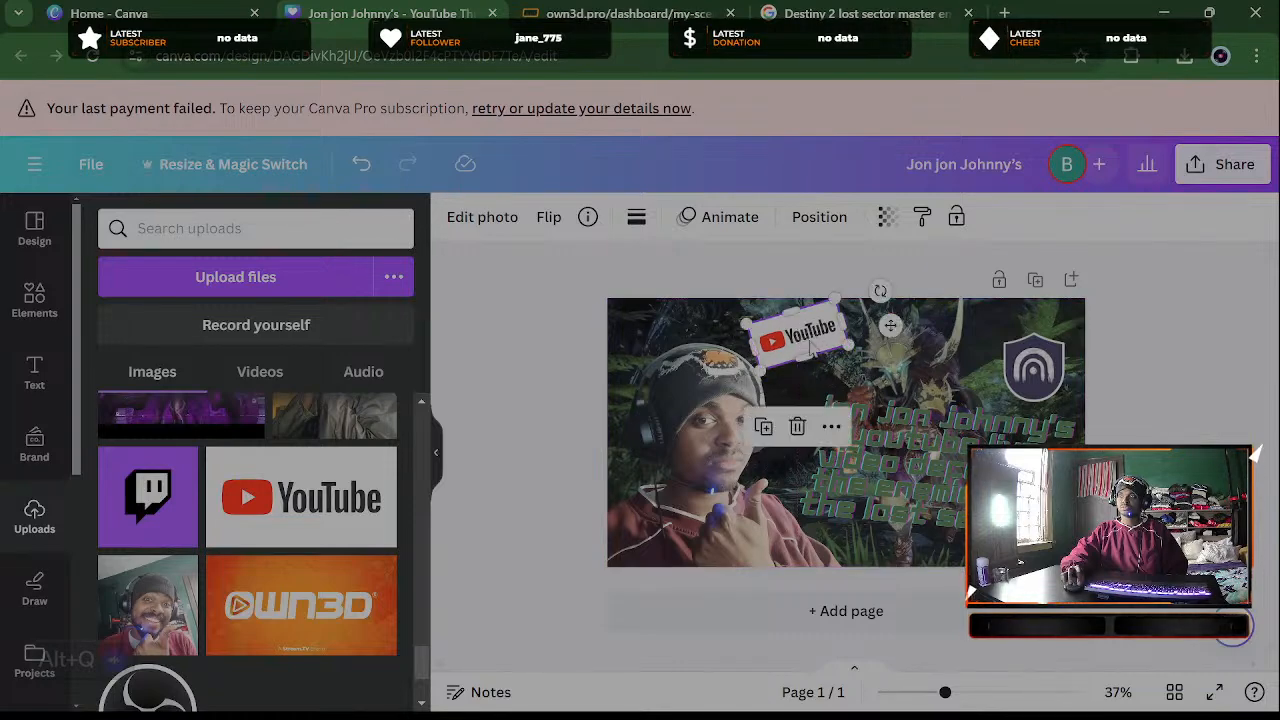
pyautogui.click(1133, 291)
pyautogui.click(785, 353)
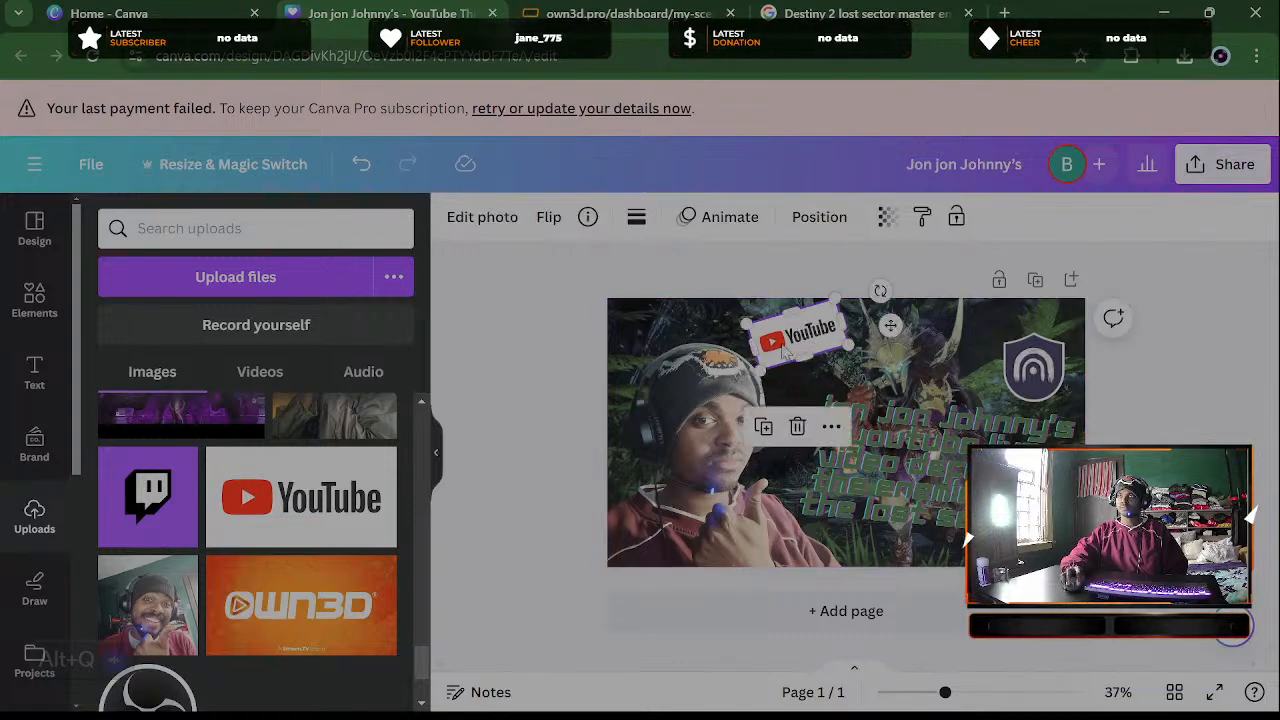
pyautogui.moveTo(785, 353); pyautogui.dragTo(806, 365)
pyautogui.click(1146, 292)
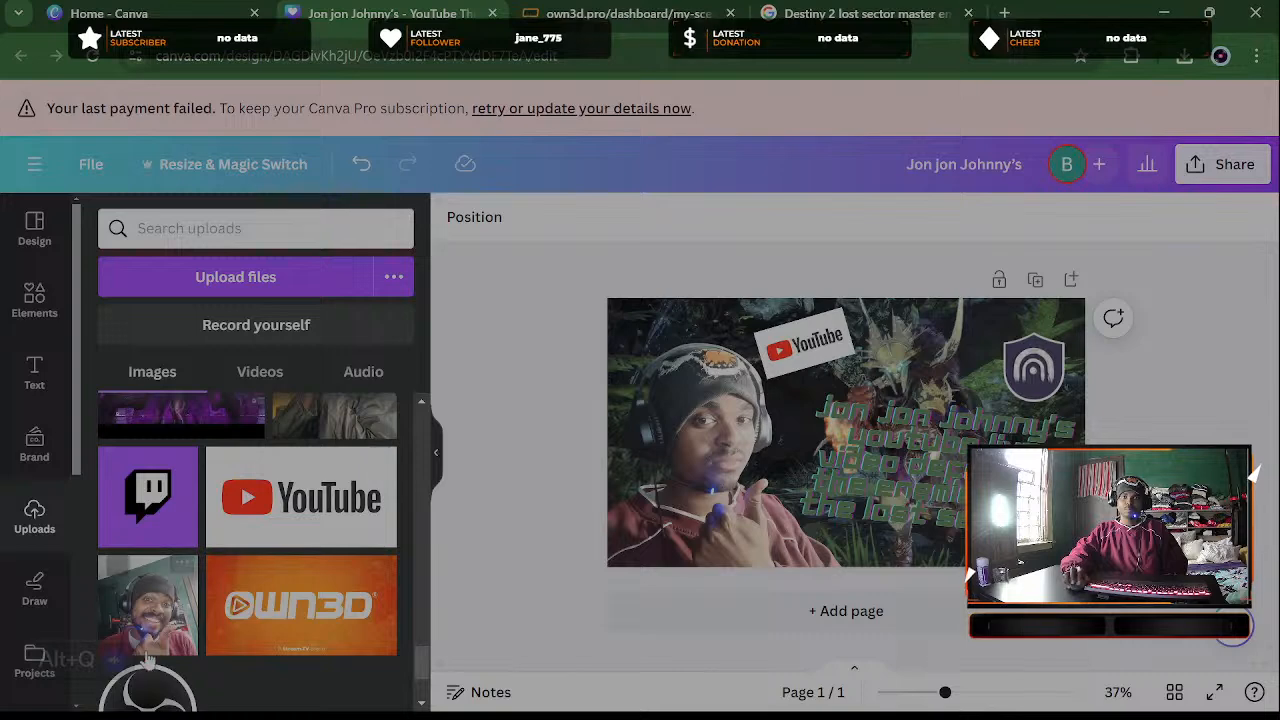
# Add the uploaded round black-and-white OBS logo, shrink and tilt it, and place it in the thumbnail's upper-left corner
pyautogui.click(145, 688)
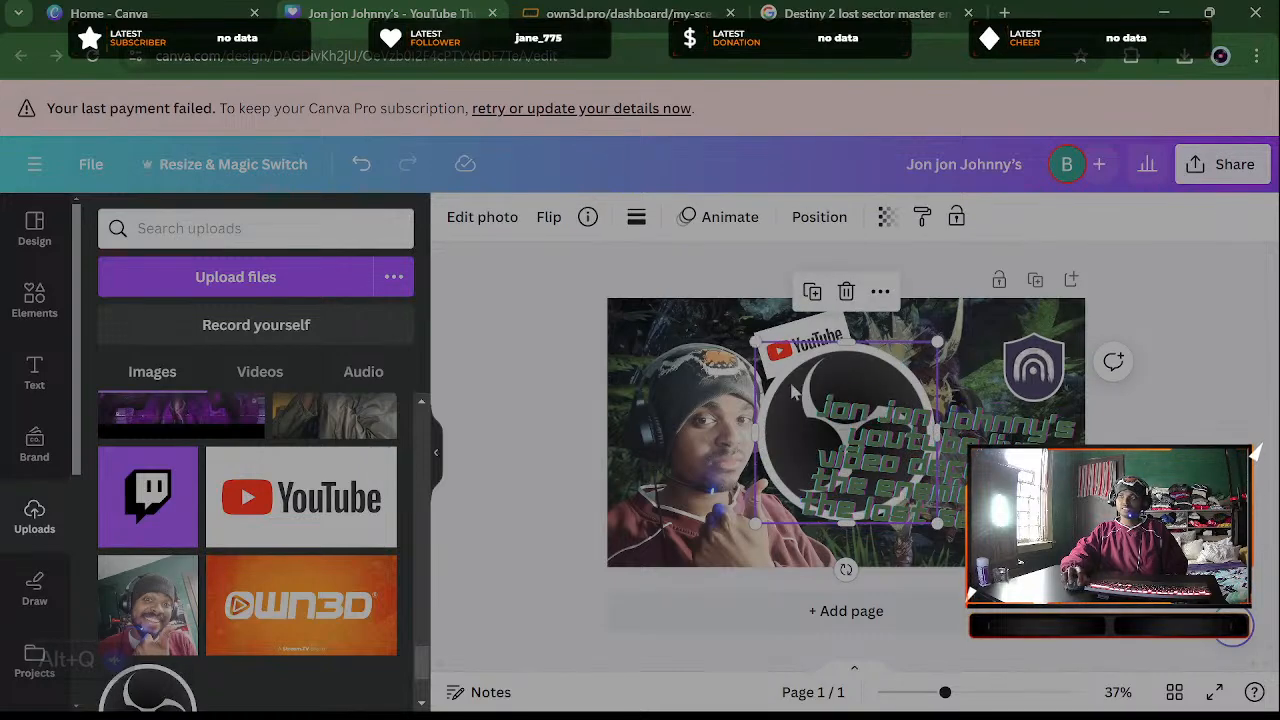
pyautogui.moveTo(783, 378); pyautogui.dragTo(727, 420)
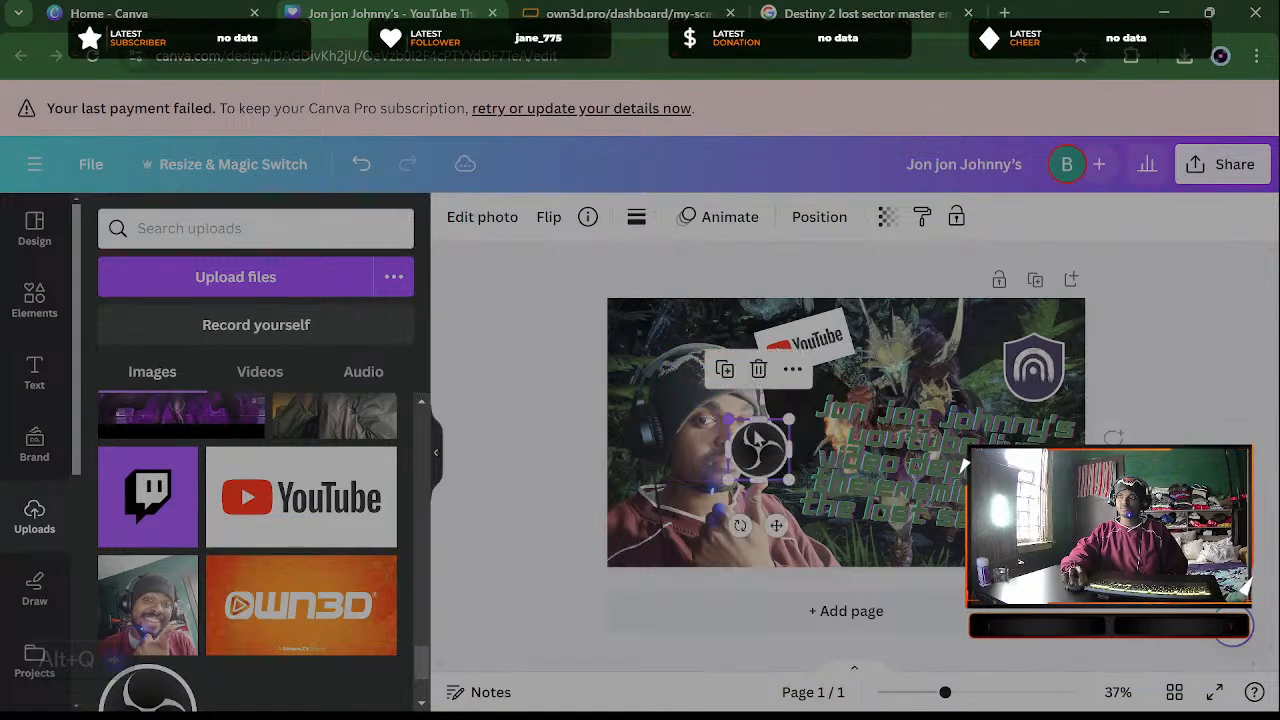
pyautogui.moveTo(740, 525)
pyautogui.mouseDown()
pyautogui.moveTo(768, 545)
pyautogui.moveTo(764, 530)
pyautogui.mouseUp()
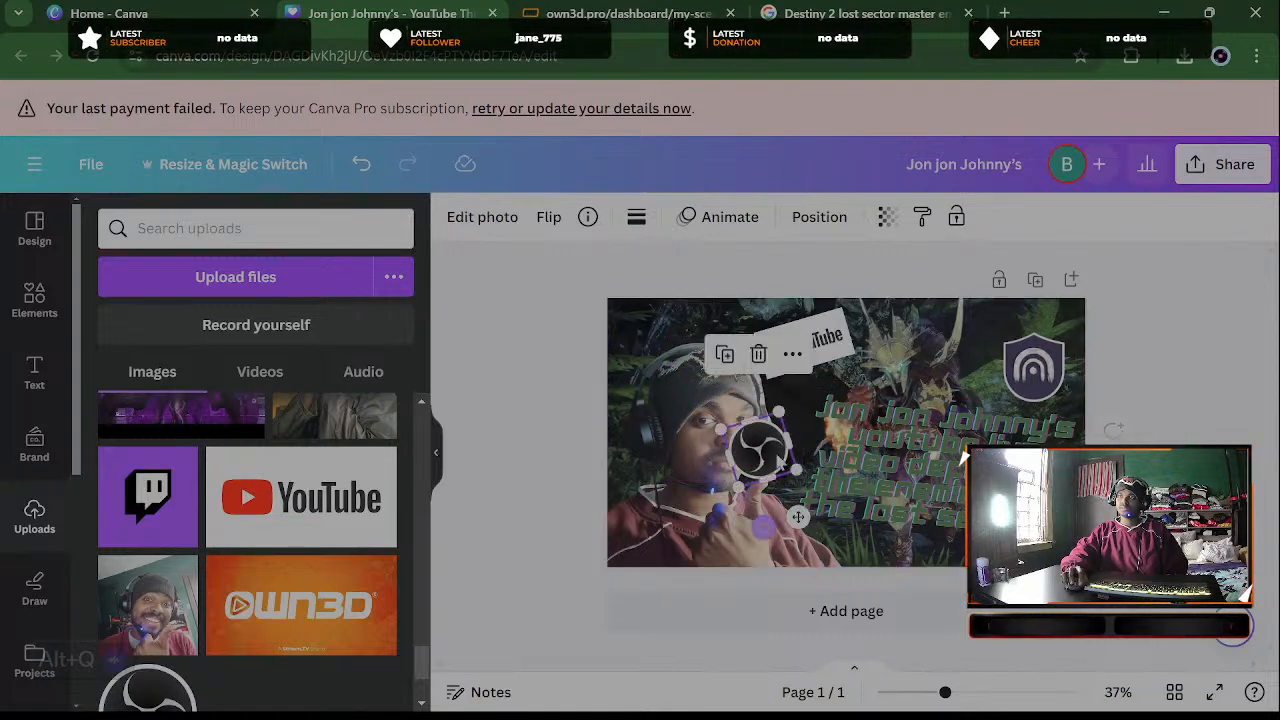
pyautogui.moveTo(760, 452); pyautogui.dragTo(670, 349)
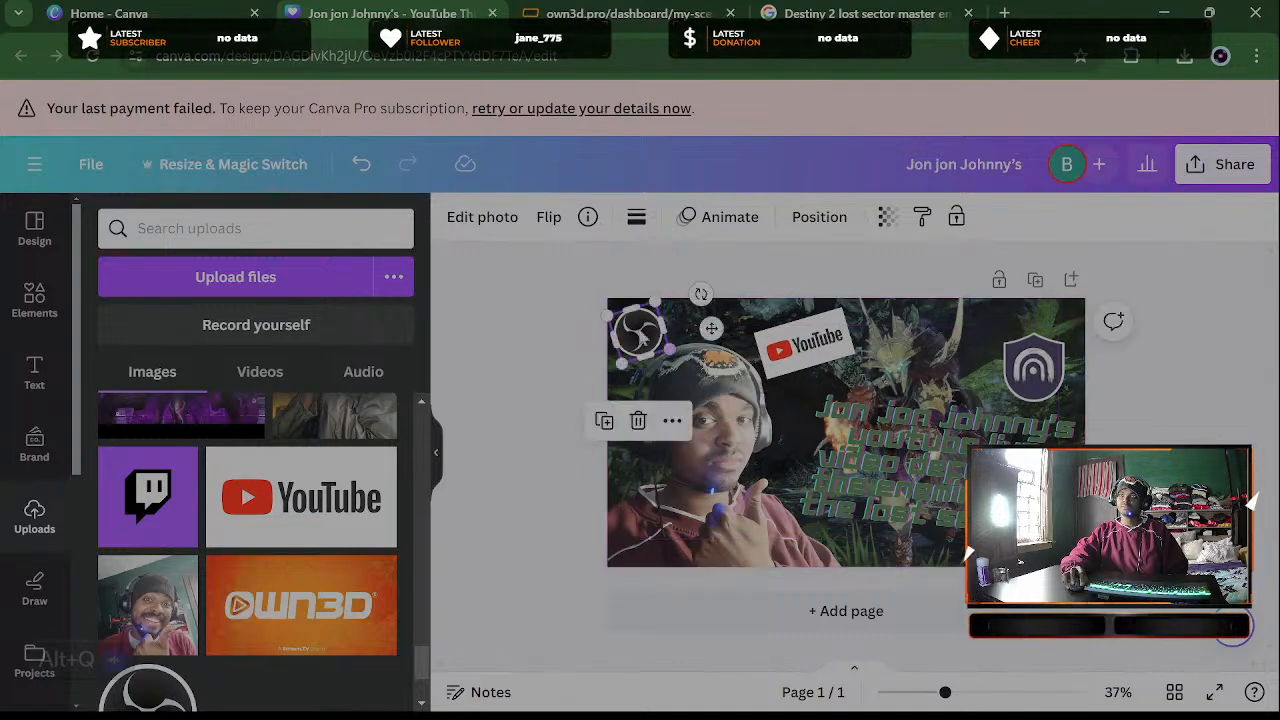
pyautogui.click(534, 312)
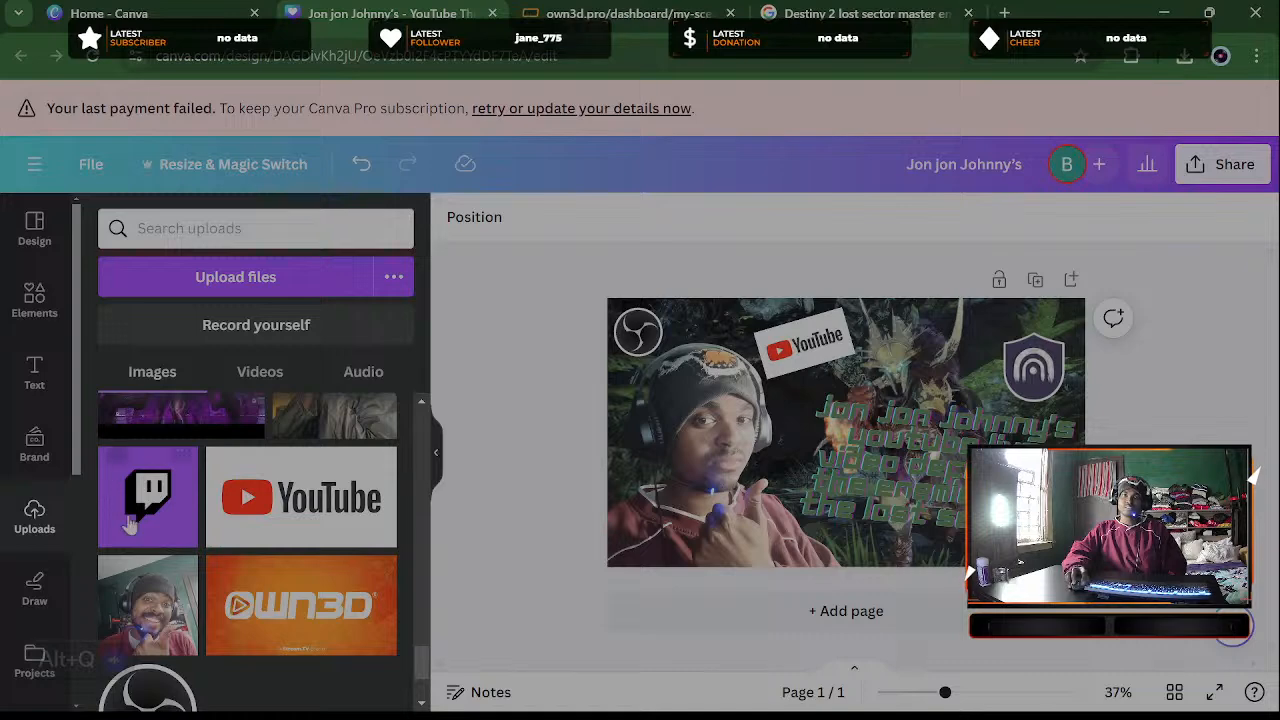
# Add the uploaded orange OWN3D logo, shrink it to a small badge below the title text and tilt it counterclockwise
pyautogui.click(300, 605)
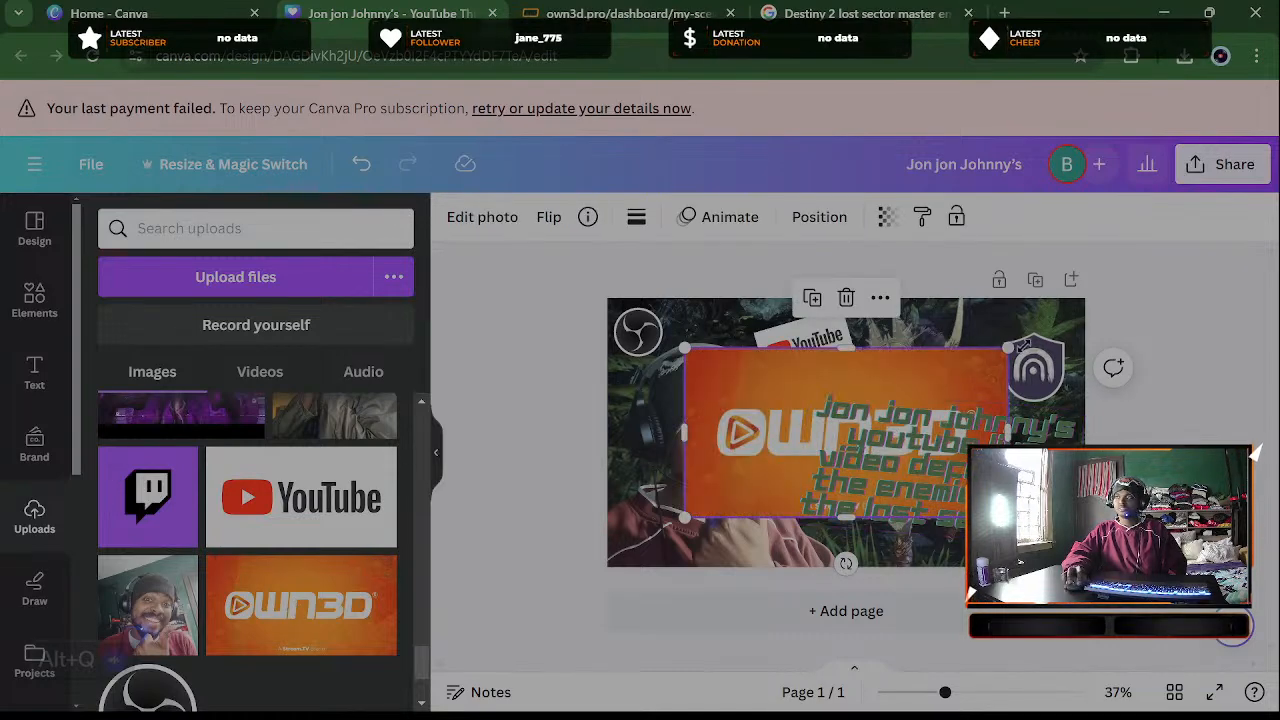
pyautogui.moveTo(1006, 350); pyautogui.dragTo(812, 452)
pyautogui.moveTo(752, 484); pyautogui.dragTo(903, 380)
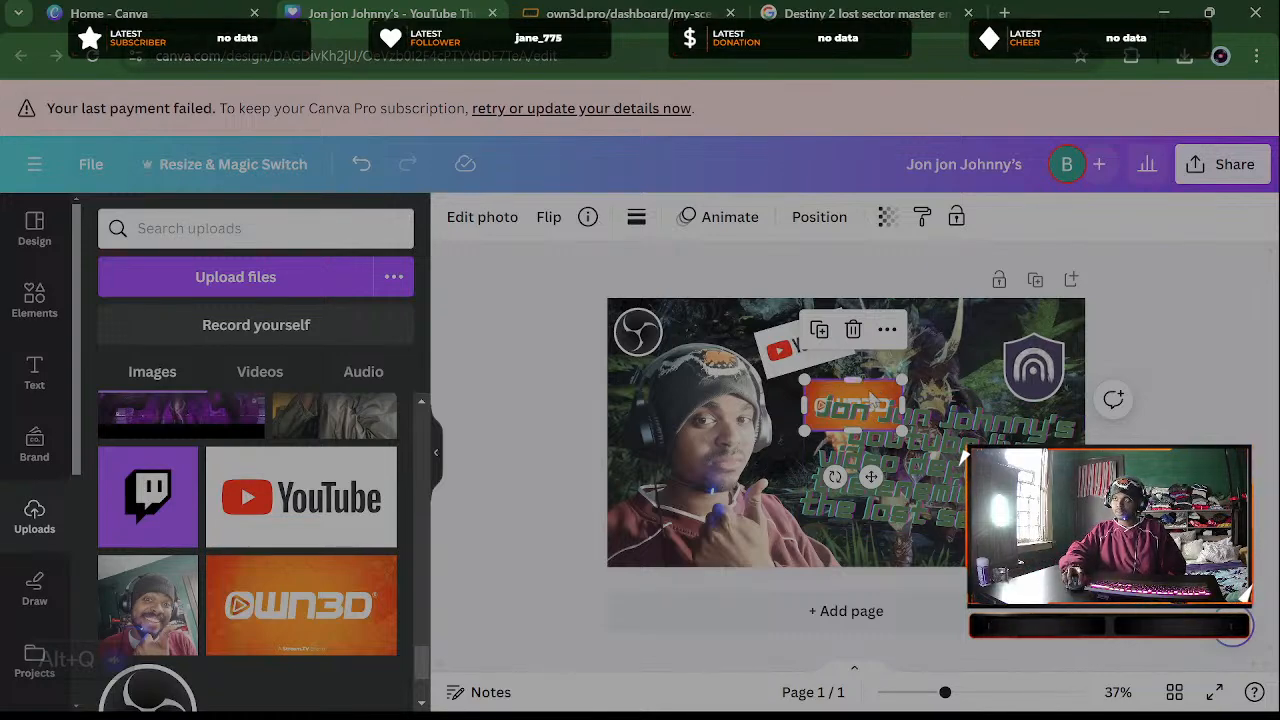
pyautogui.moveTo(875, 400); pyautogui.dragTo(889, 550)
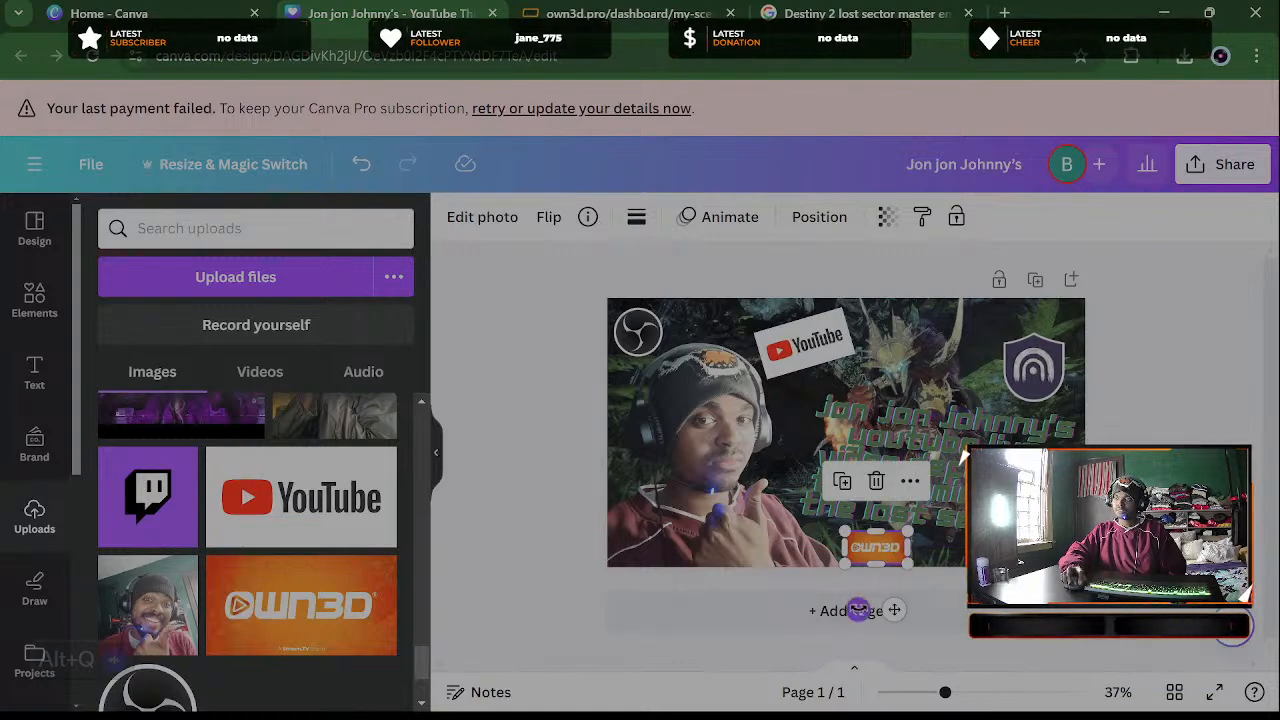
pyautogui.moveTo(858, 610); pyautogui.dragTo(876, 611)
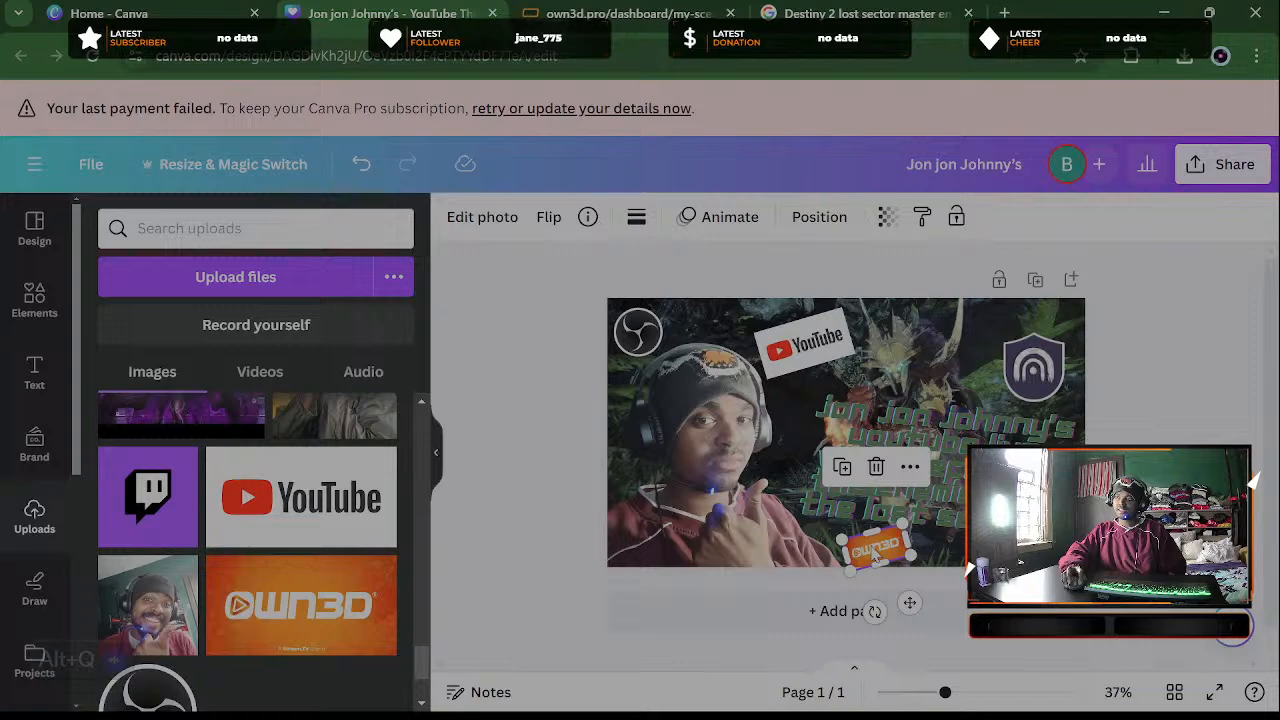
# Move the OWN3D logo between the selfie's face and the title text, and tilt it clockwise
pyautogui.moveTo(875, 556); pyautogui.dragTo(797, 448)
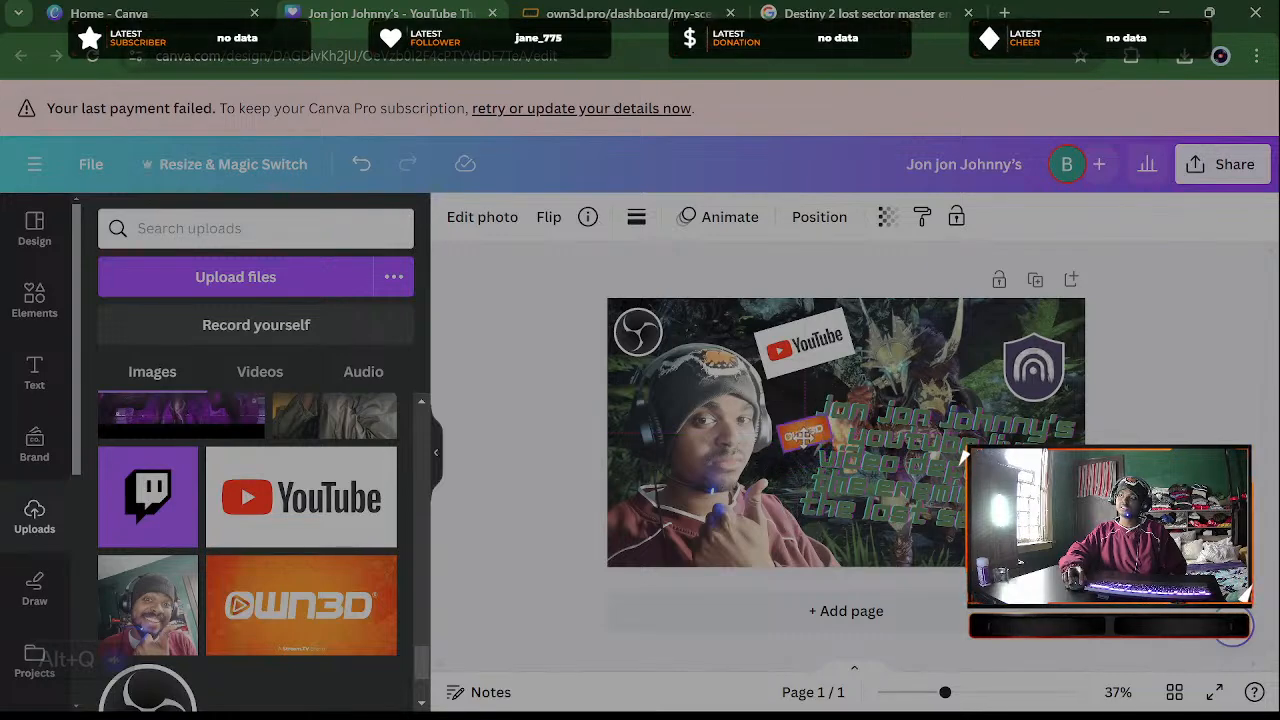
pyautogui.moveTo(805, 440); pyautogui.dragTo(808, 446)
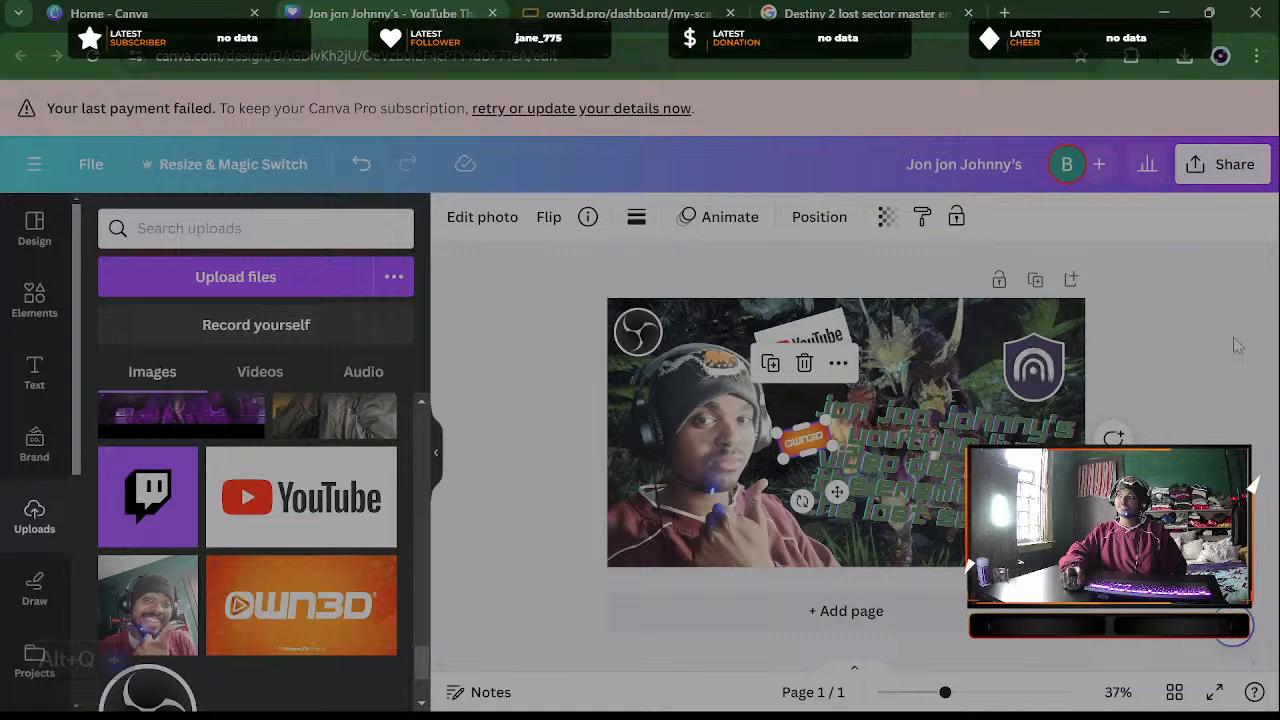
pyautogui.click(1193, 319)
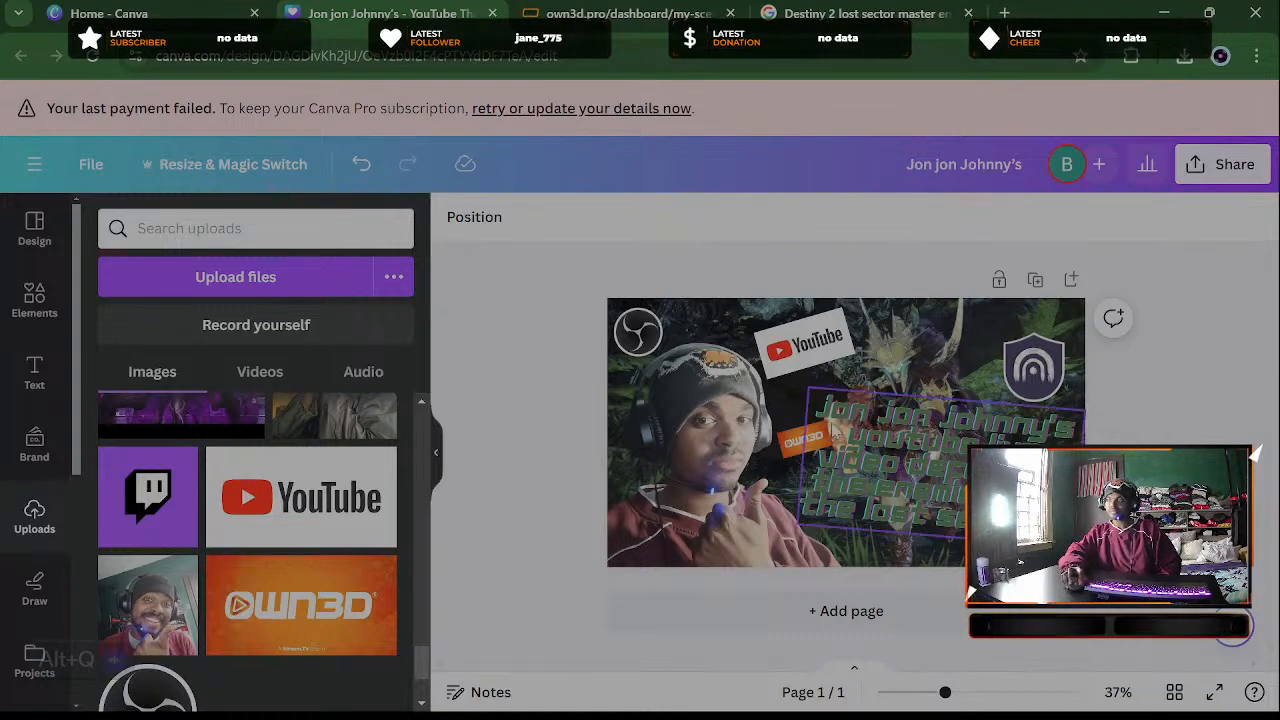
pyautogui.click(800, 444)
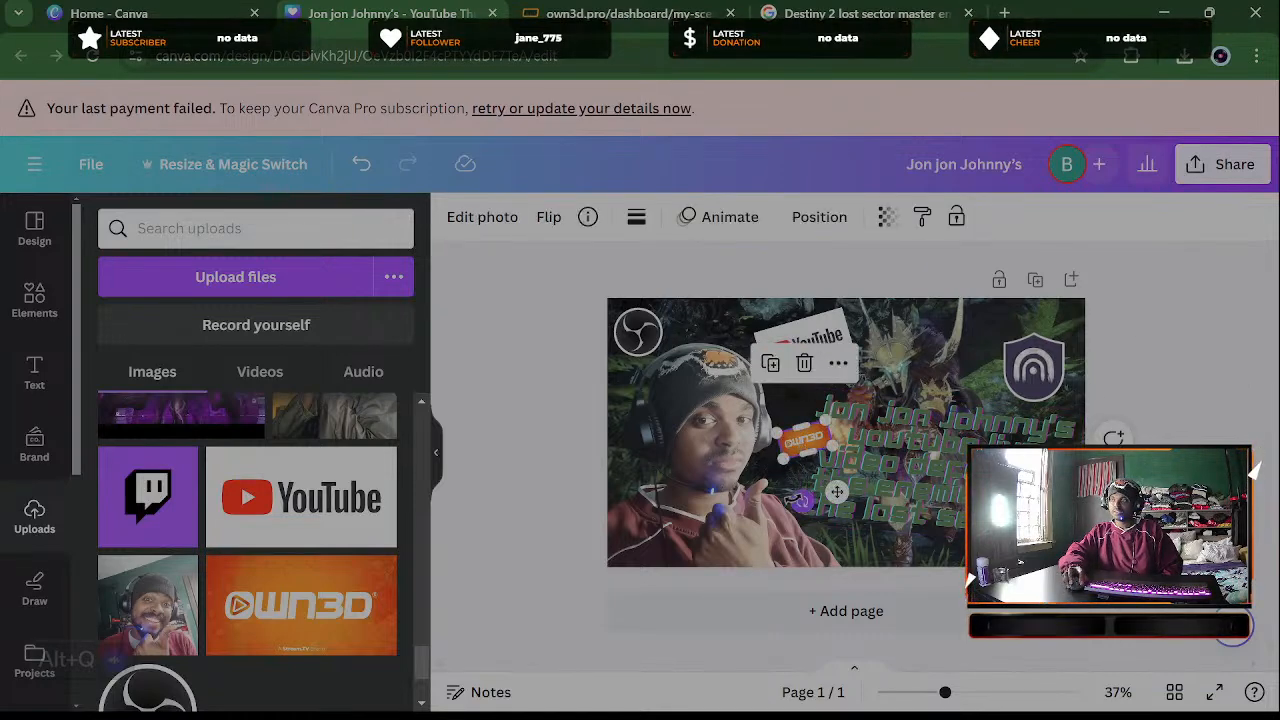
pyautogui.moveTo(803, 497); pyautogui.dragTo(795, 556)
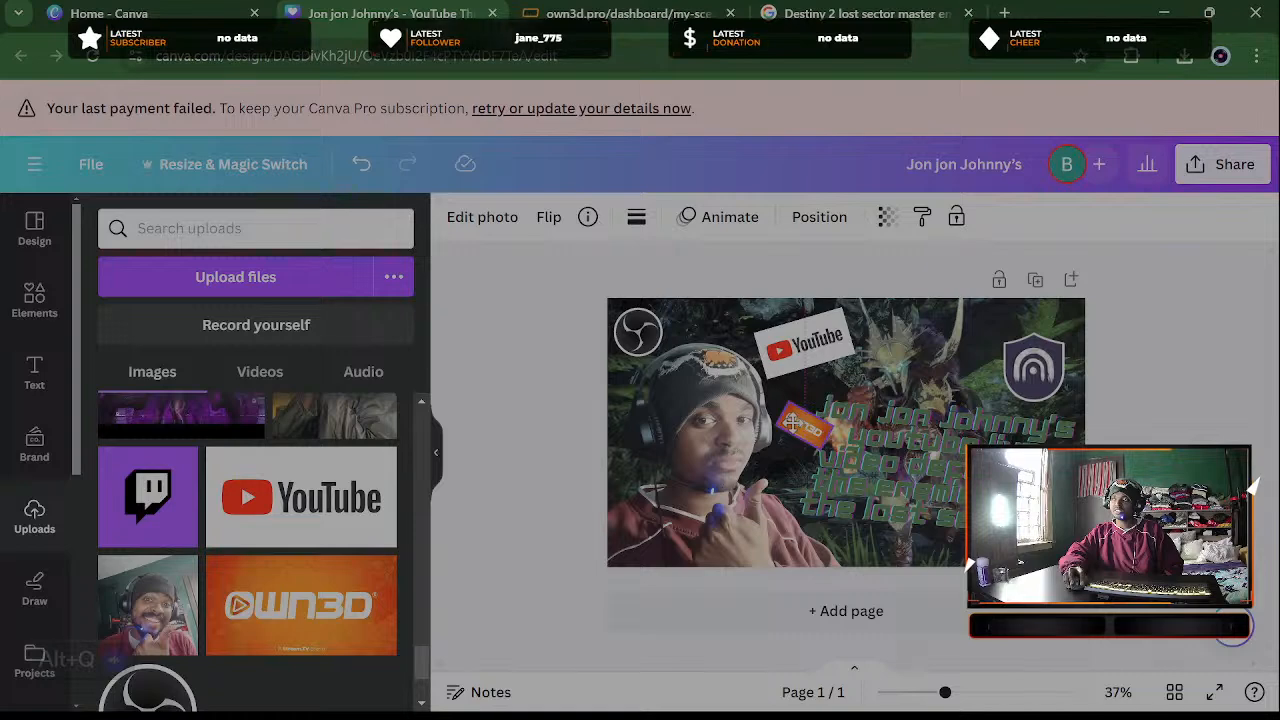
pyautogui.click(1154, 369)
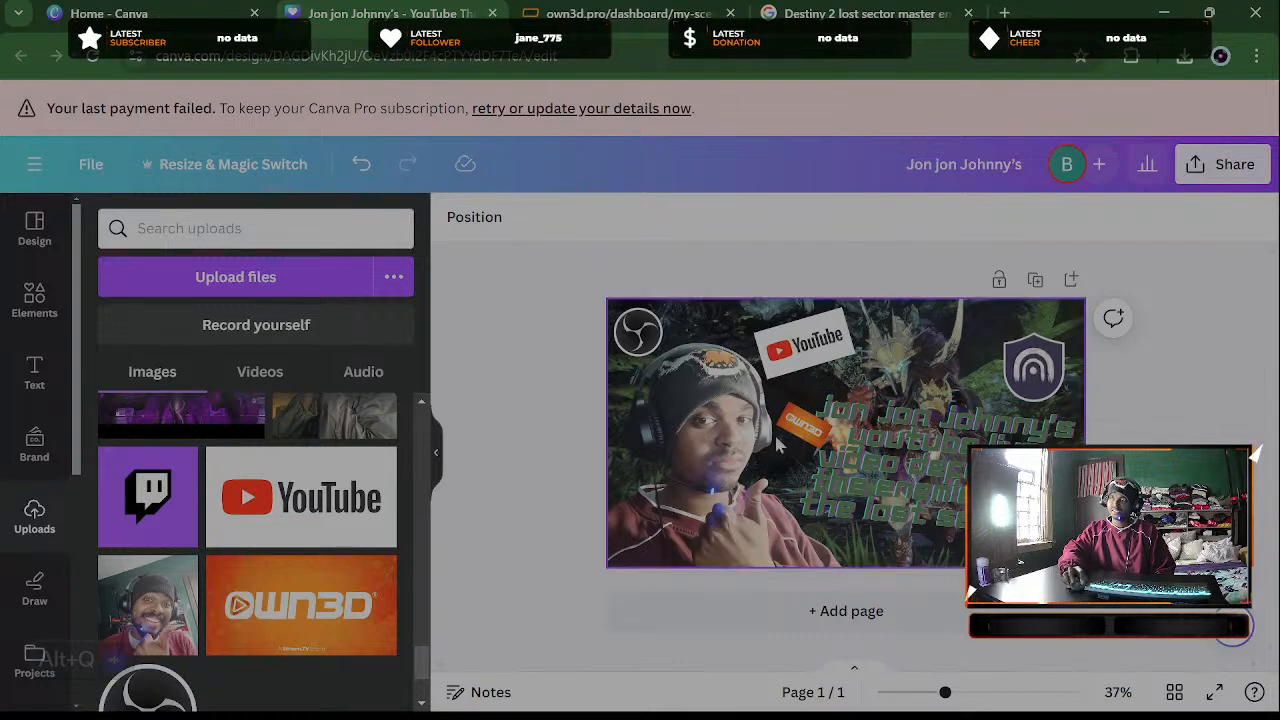
# Try the Belvedere and Capri filters on the Destiny 2 captain image, and apply the warm Sandi filter
pyautogui.click(683, 483)
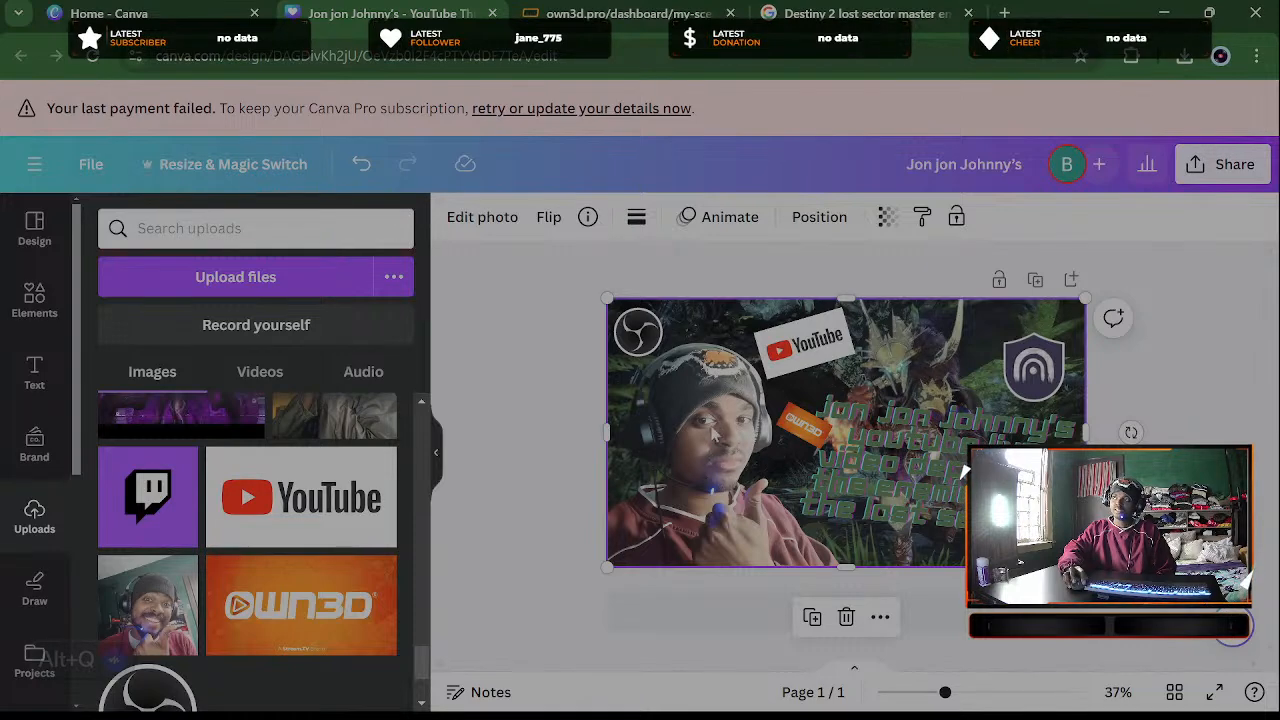
pyautogui.doubleClick(713, 488)
pyautogui.click(546, 478)
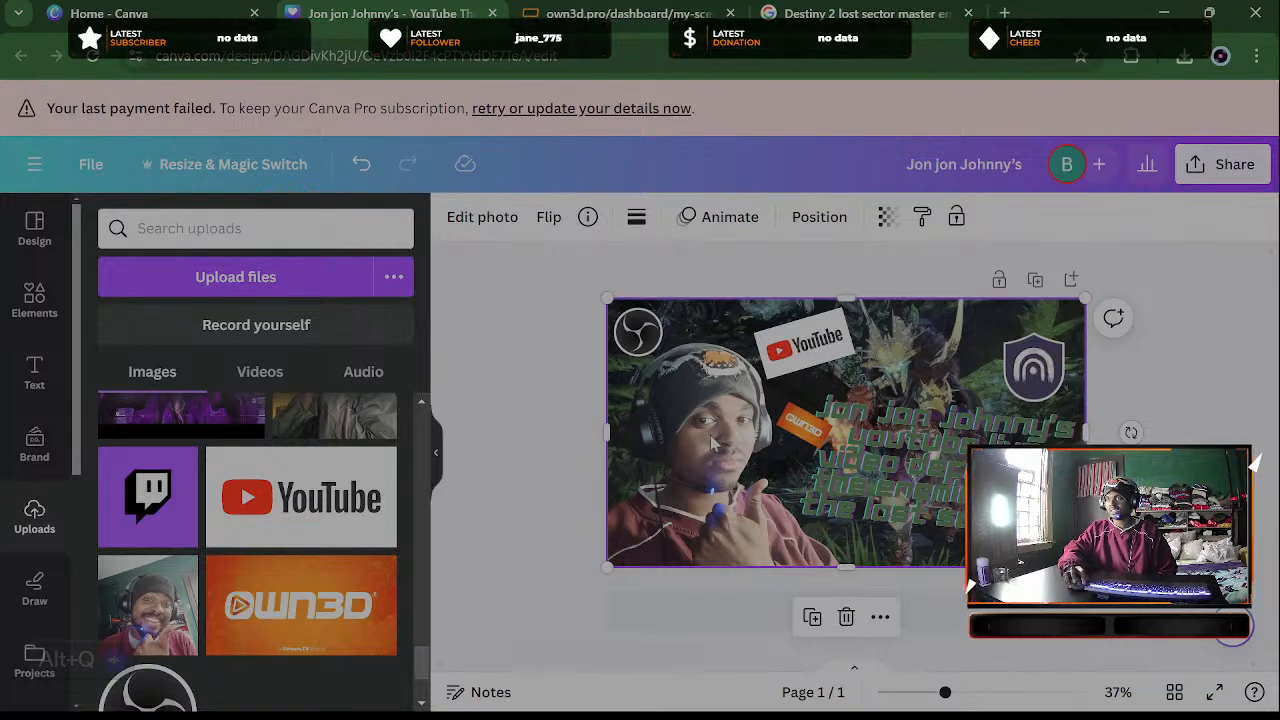
pyautogui.click(484, 225)
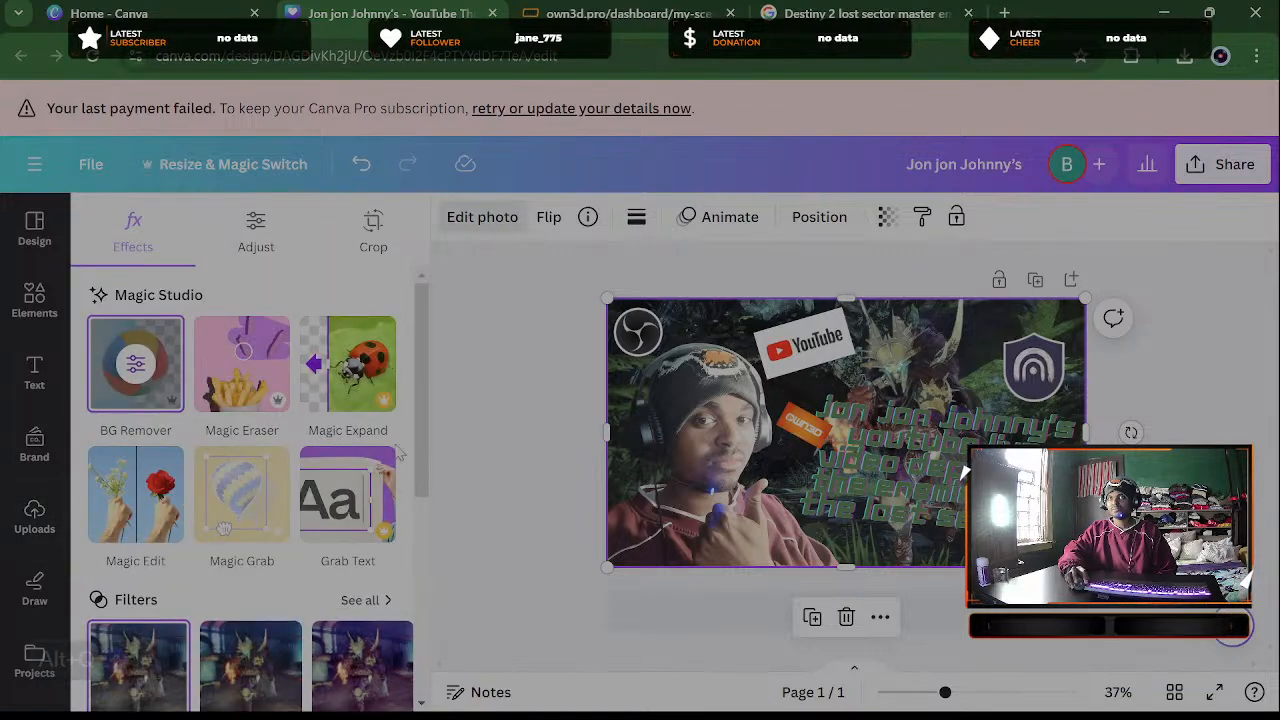
pyautogui.click(365, 668)
pyautogui.scroll(-3, 357, 645)
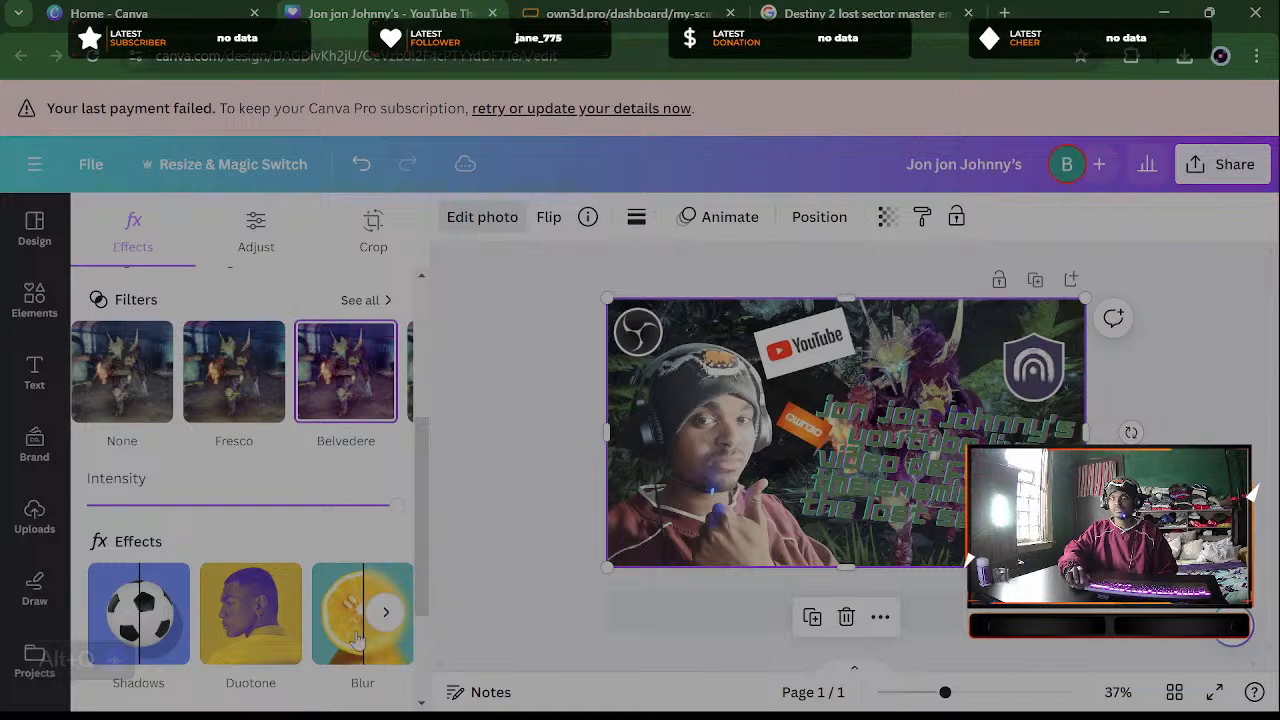
pyautogui.click(384, 301)
pyautogui.scroll(-5, 360, 480)
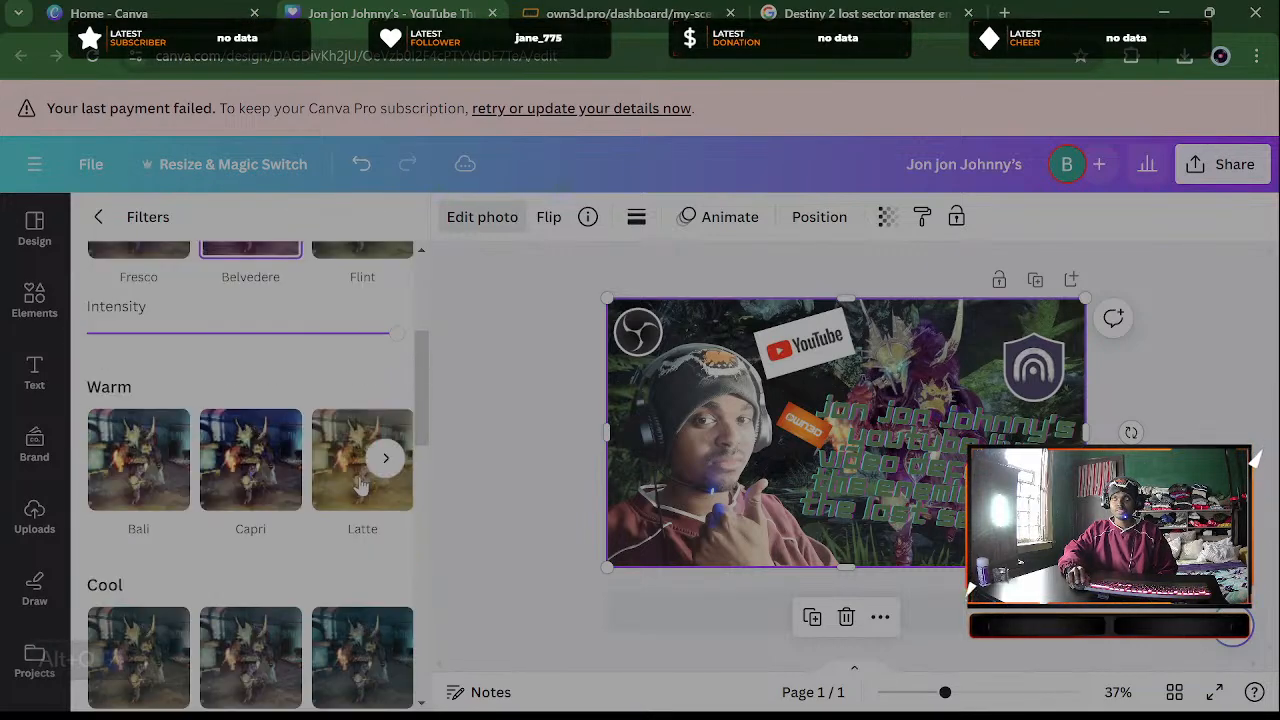
pyautogui.click(250, 470)
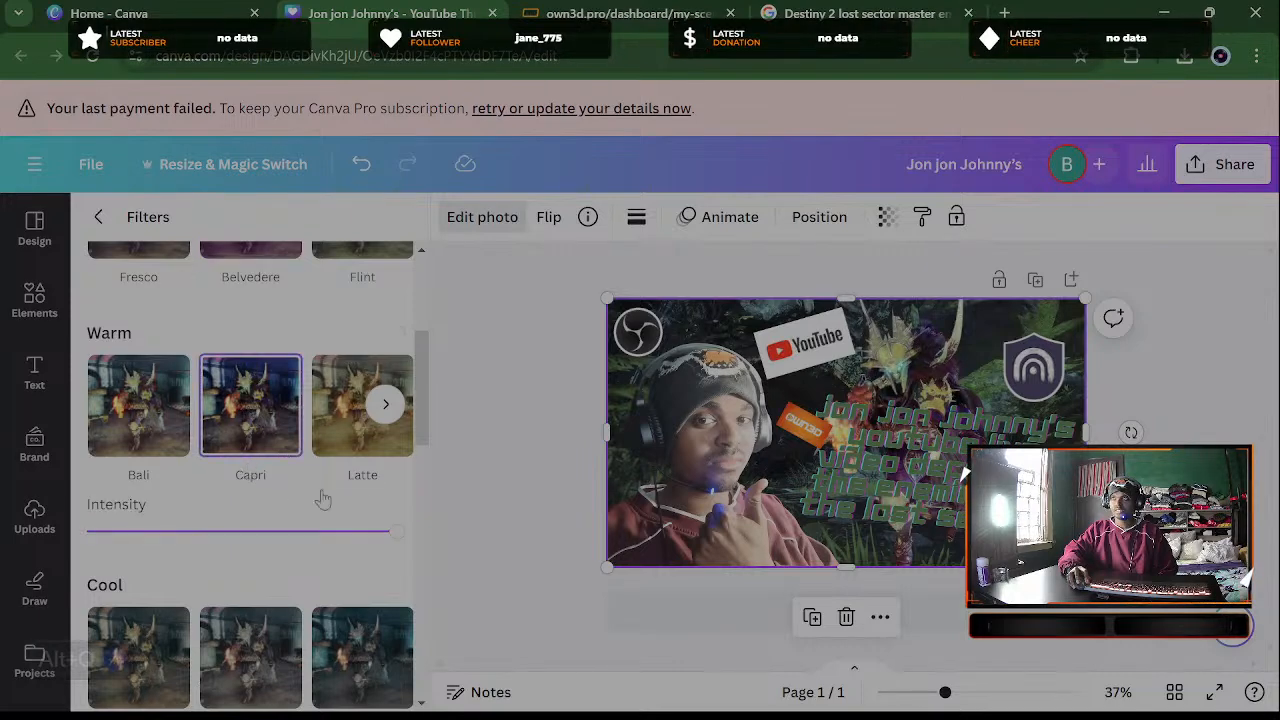
pyautogui.click(388, 406)
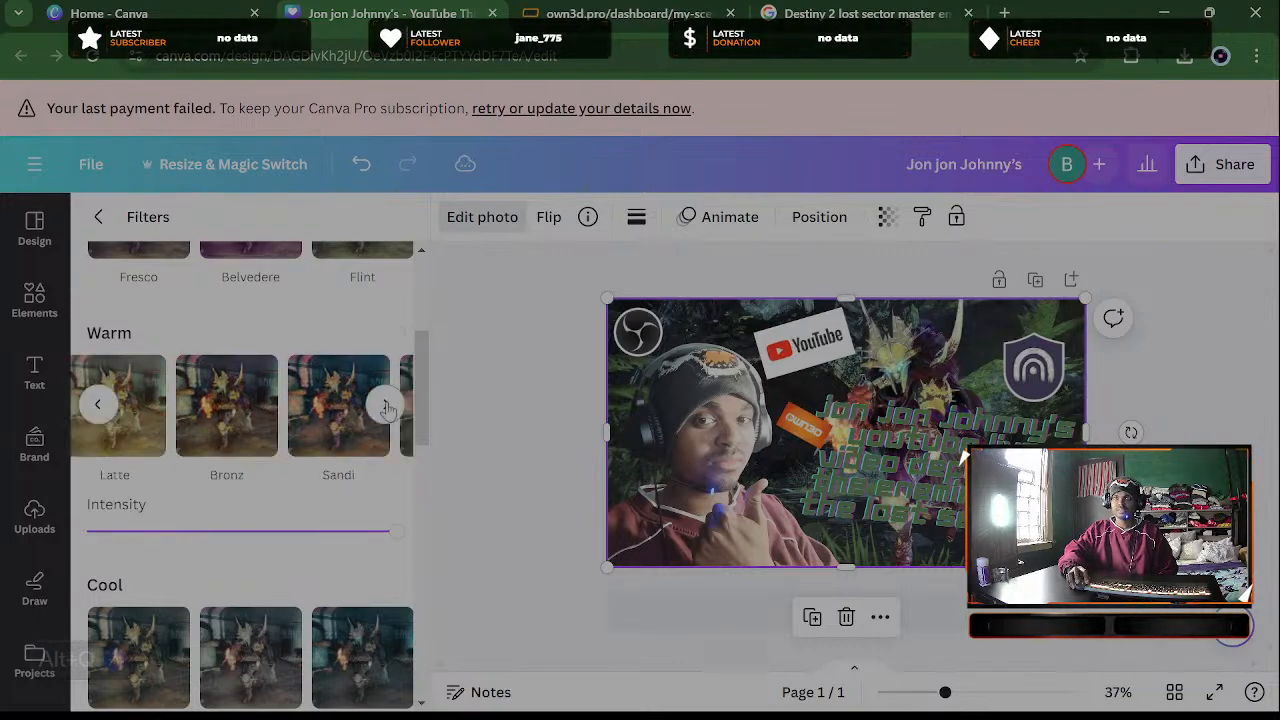
pyautogui.click(258, 415)
pyautogui.click(309, 427)
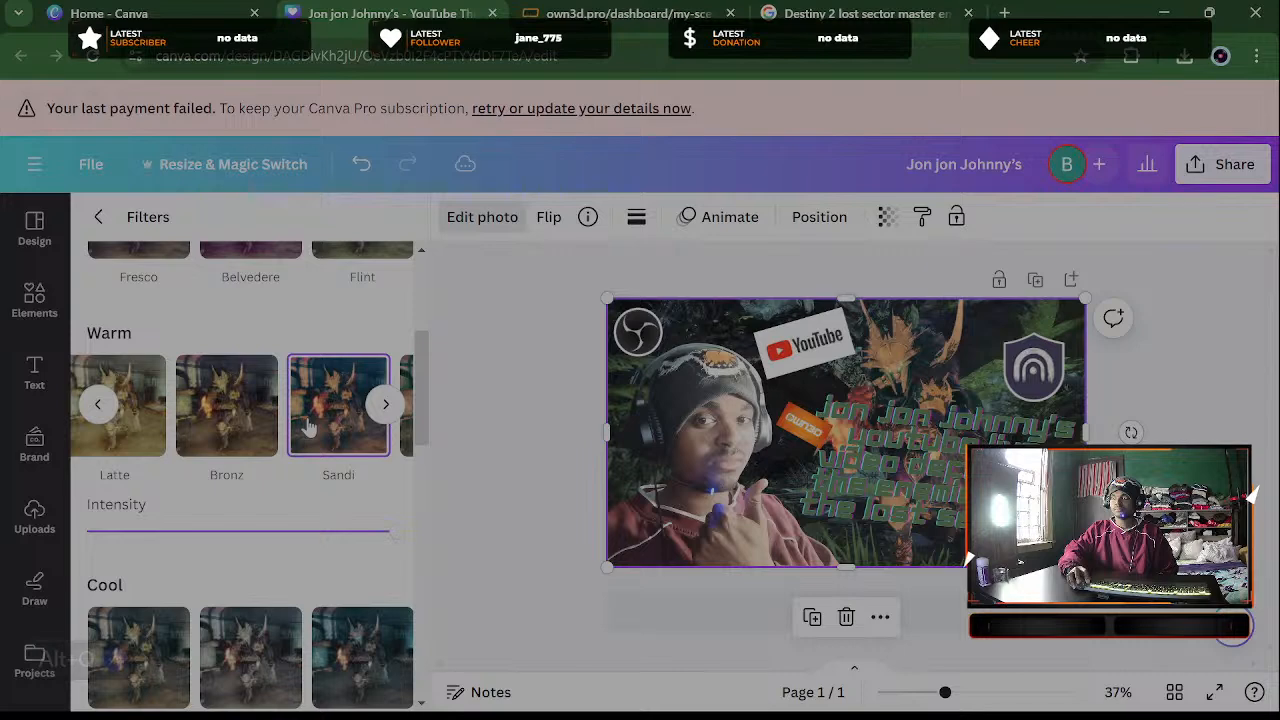
# Apply the warm Sangri filter to the Destiny 2 captain image
pyautogui.click(388, 404)
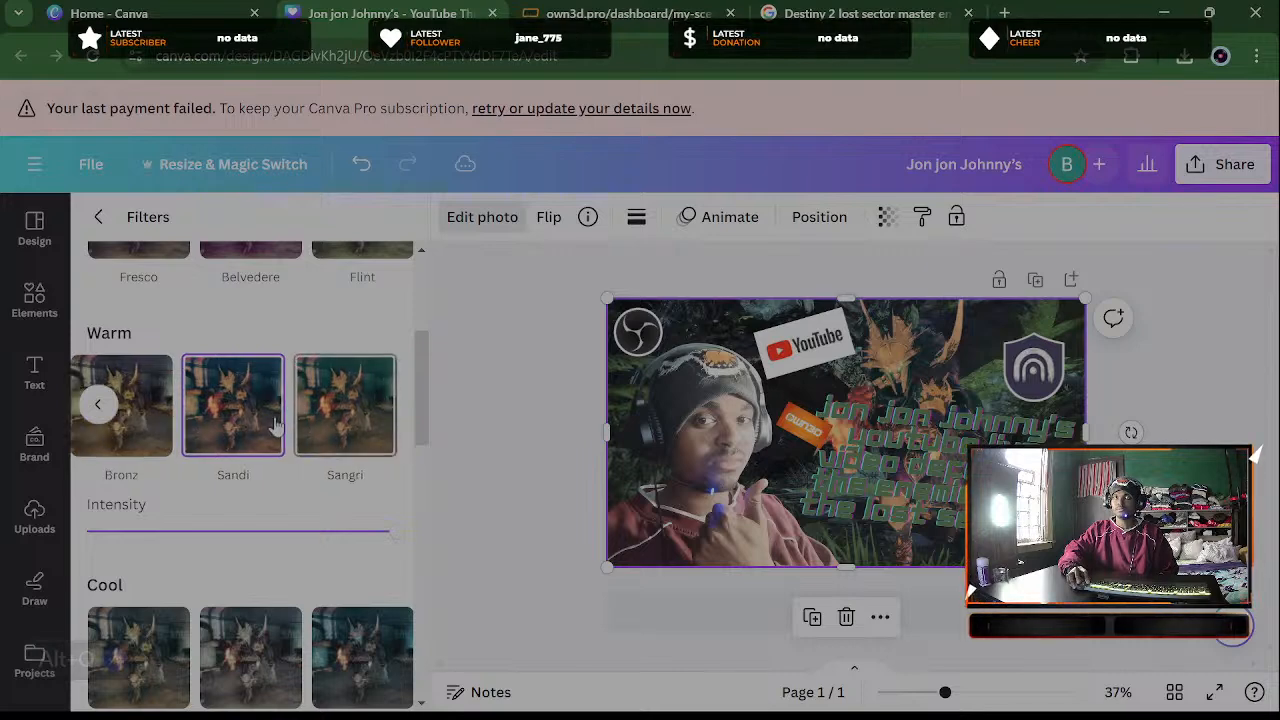
pyautogui.click(345, 422)
pyautogui.click(1113, 320)
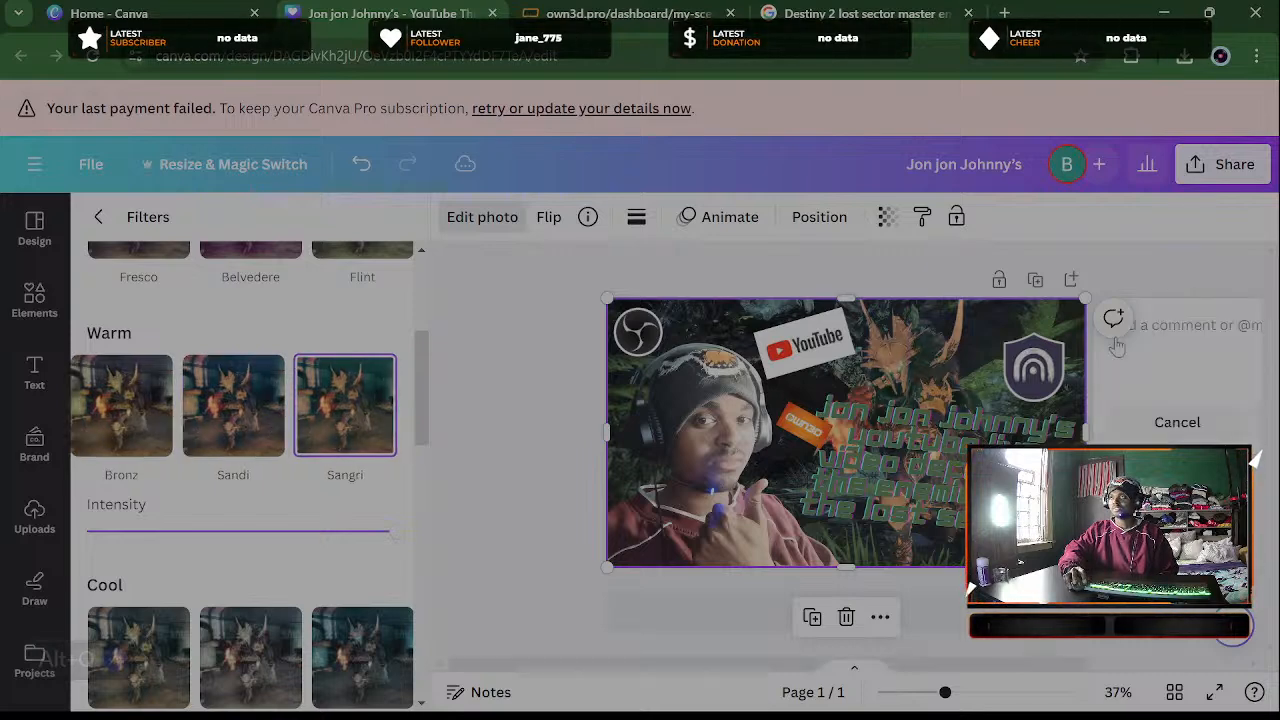
pyautogui.press('Escape')
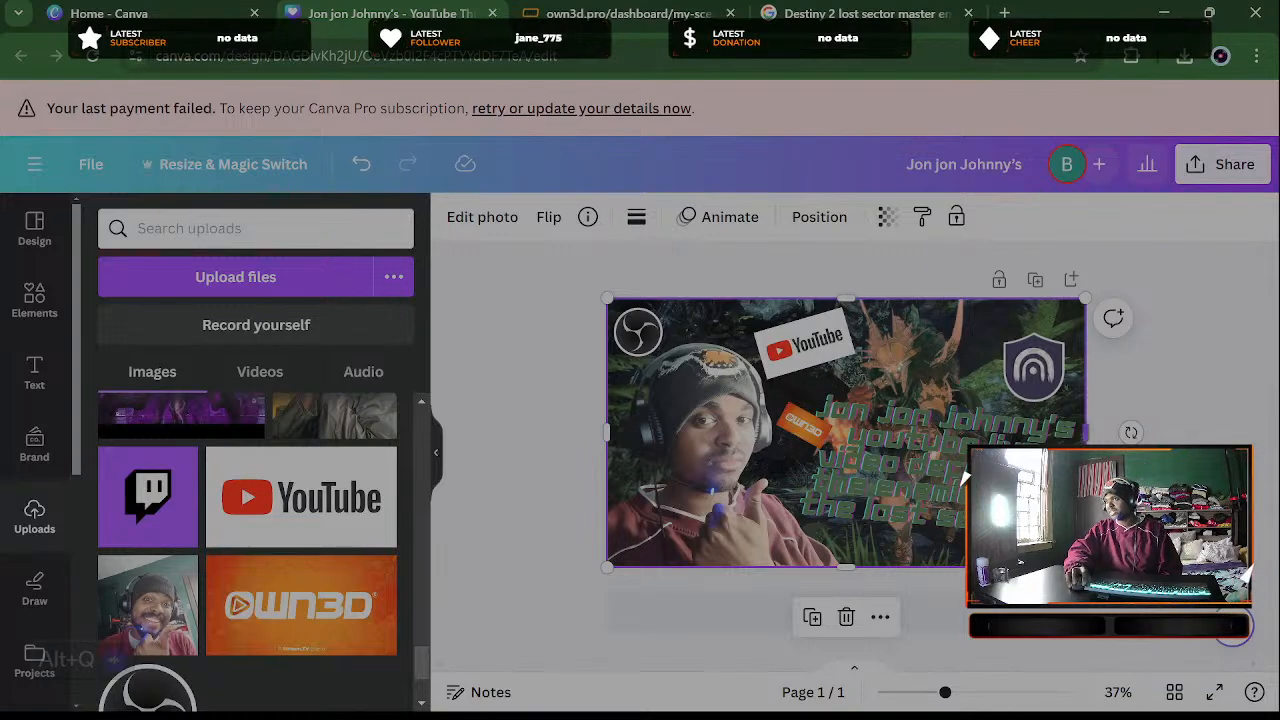
# Edit the ending of the title text, adding the wording "within the"
pyautogui.click(964, 466)
pyautogui.click(964, 466)
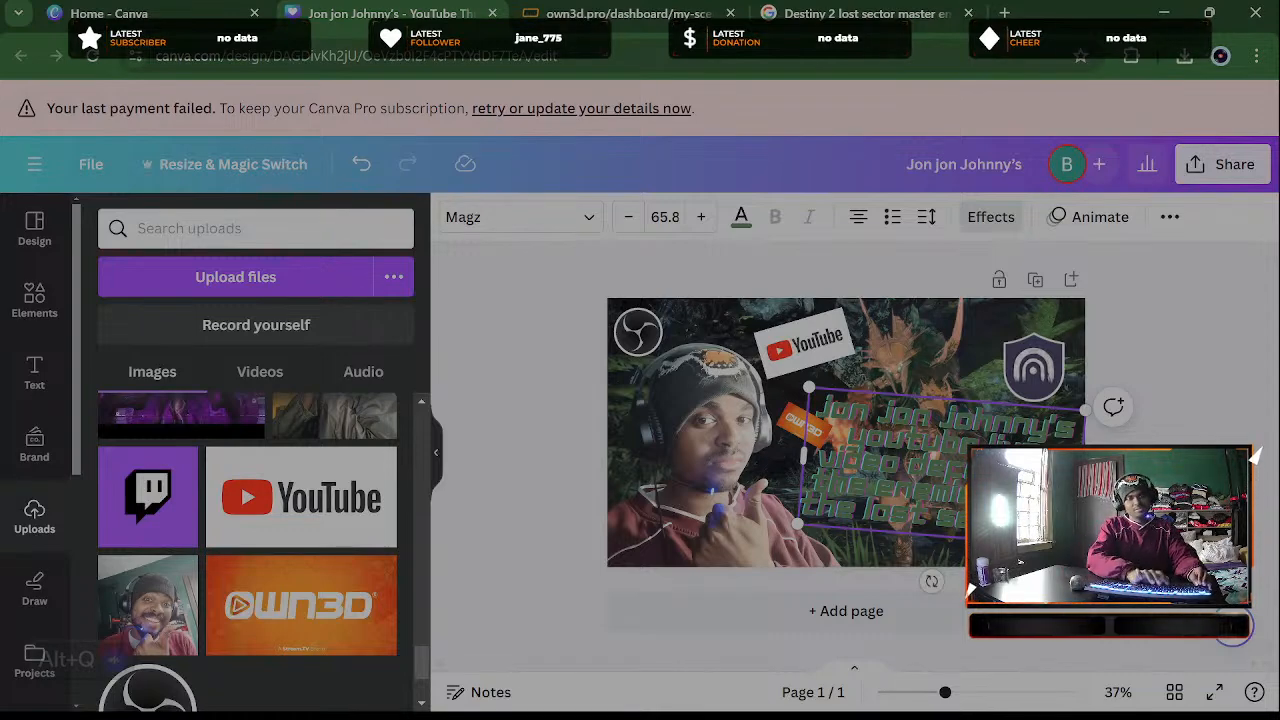
pyautogui.write('in the')
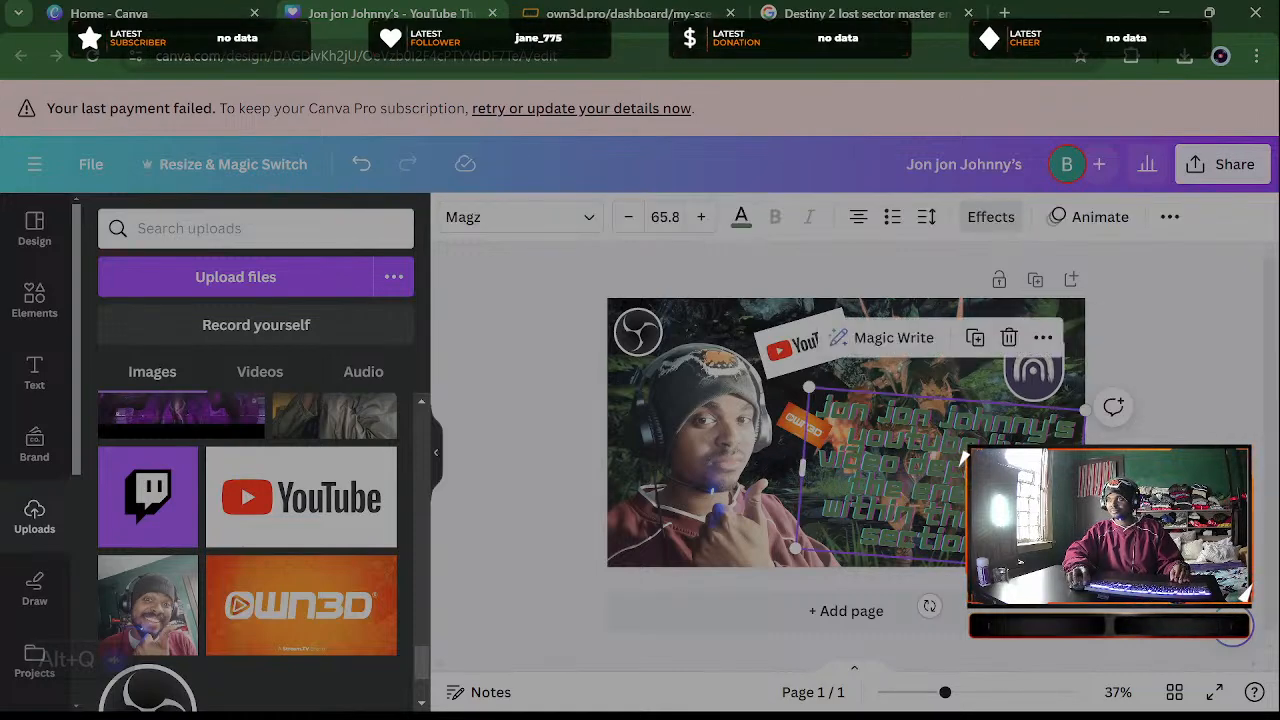
pyautogui.press('Escape')
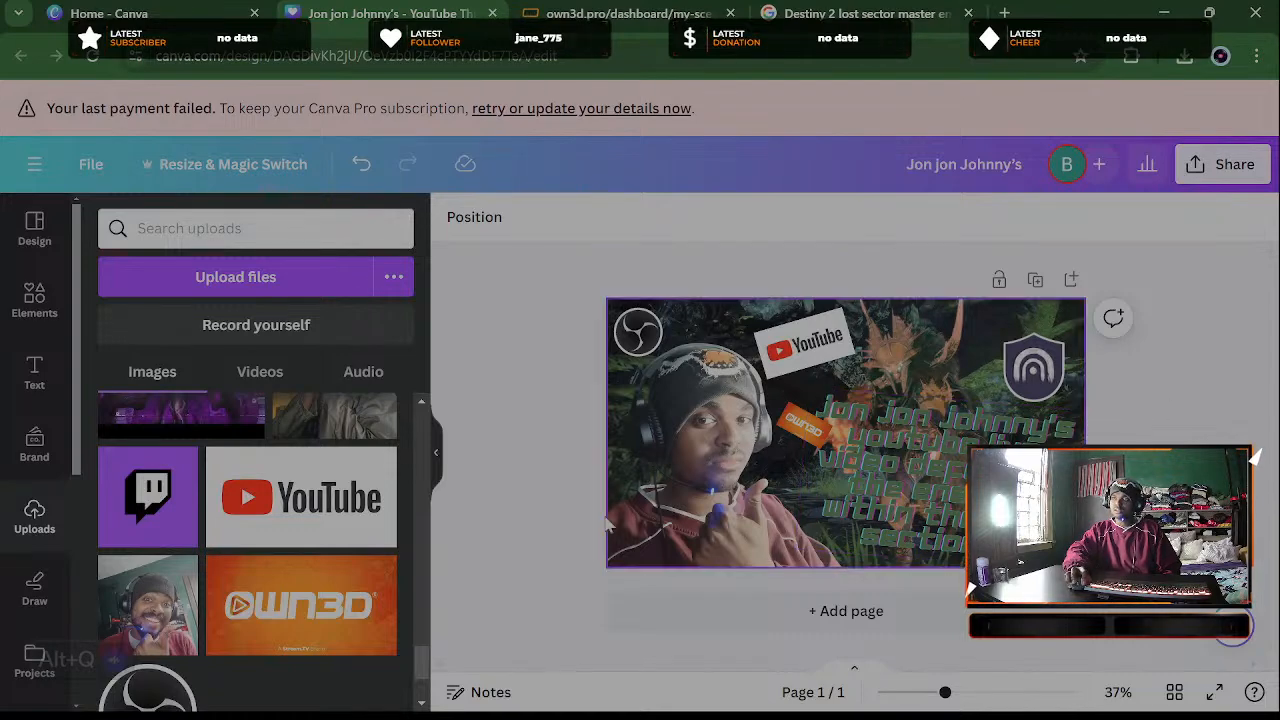
# Browse the full collection of recently used elements for a decoration suited to the thumbnail
pyautogui.click(30, 370)
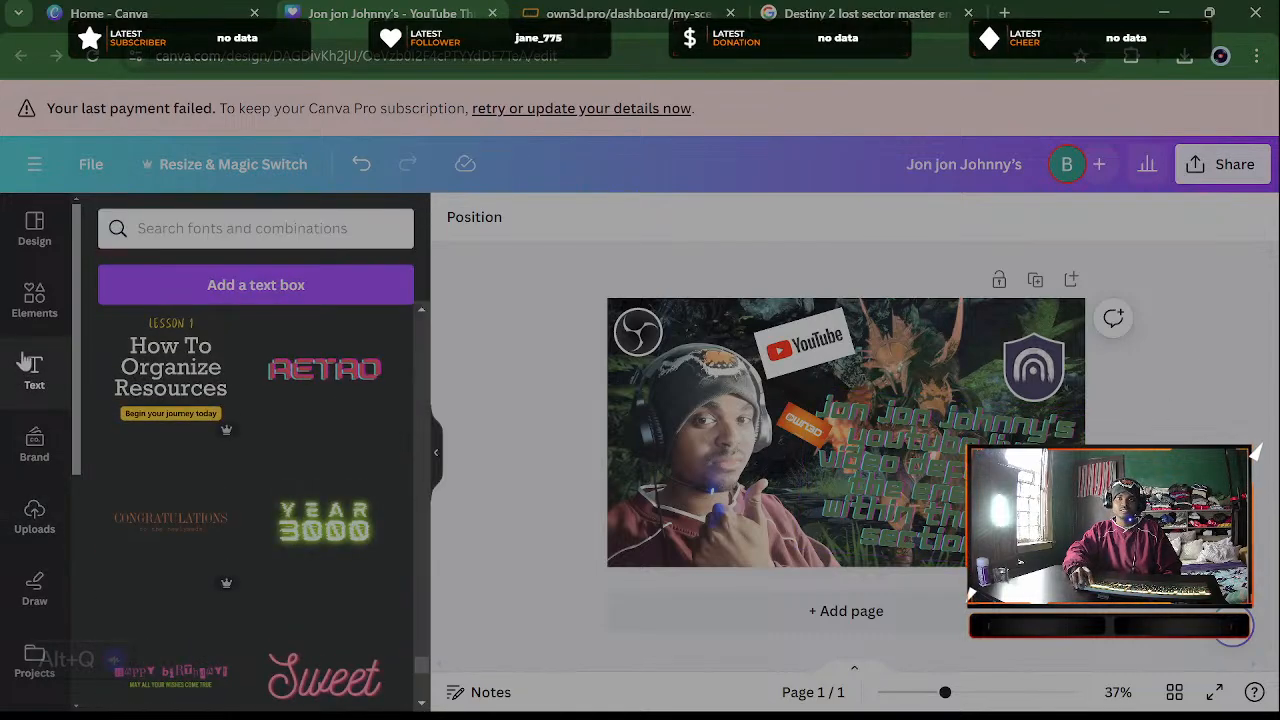
pyautogui.click(40, 315)
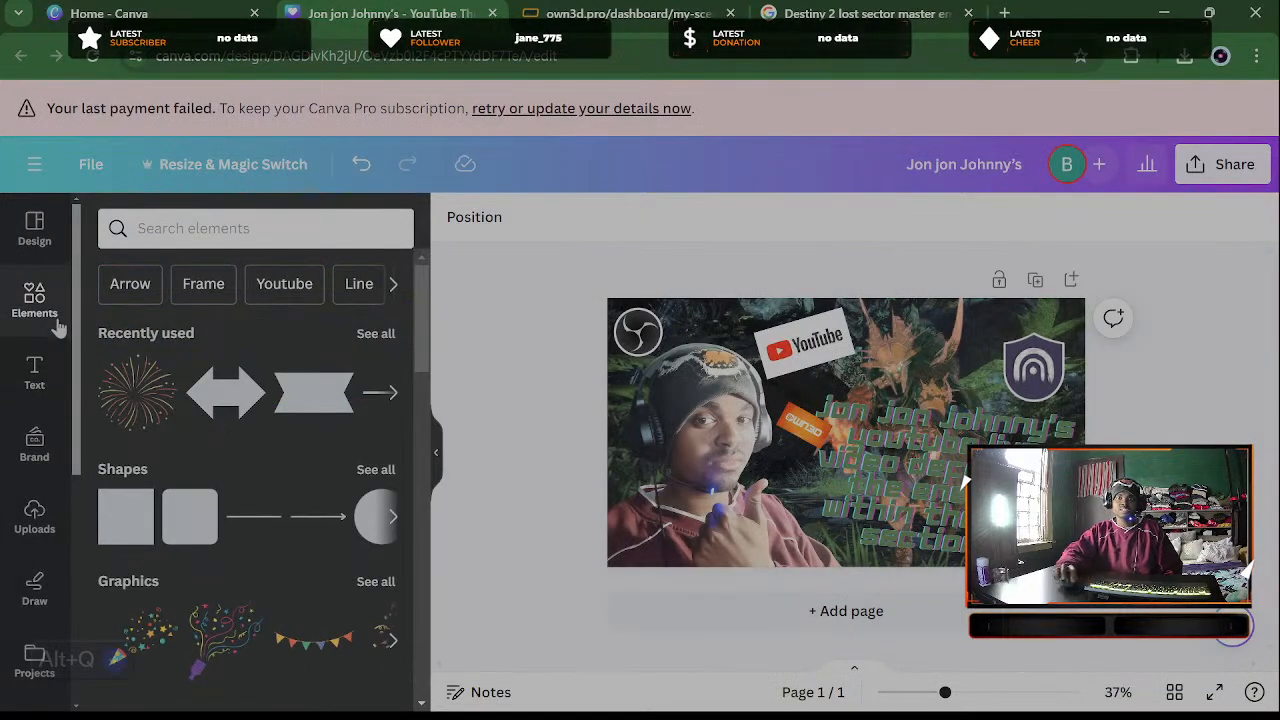
pyautogui.click(376, 333)
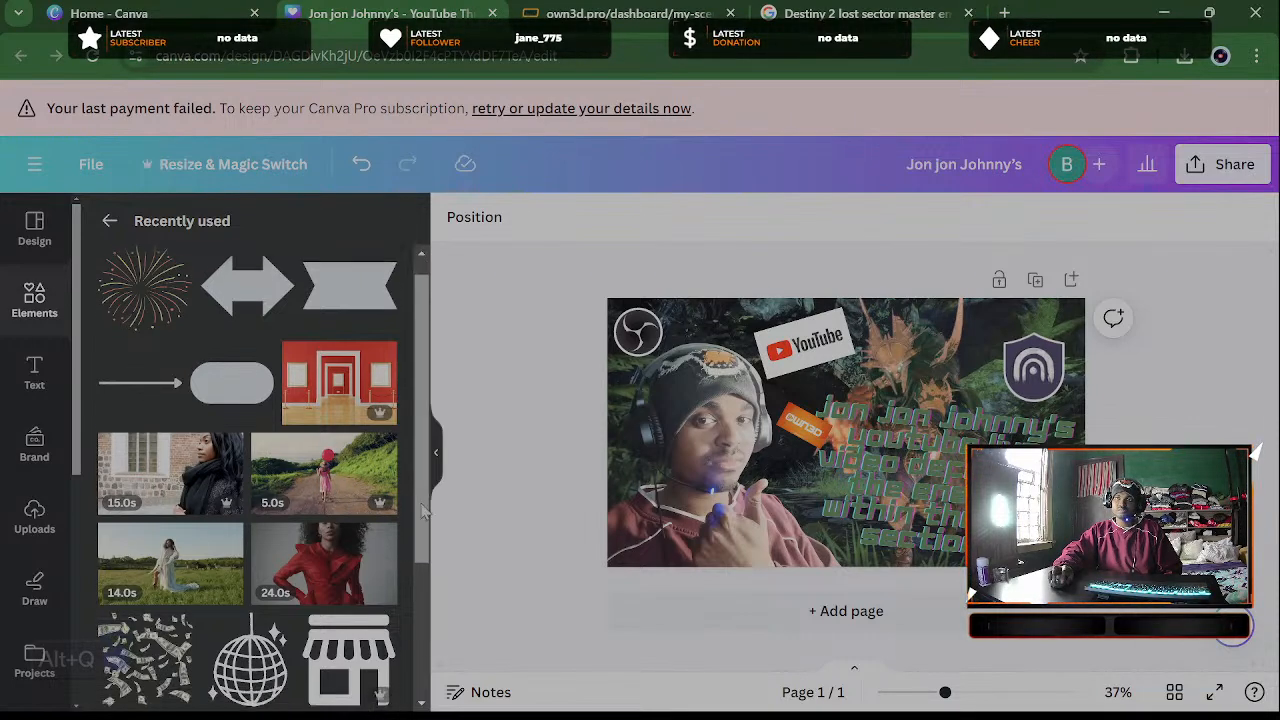
pyautogui.scroll(-5, 418, 497)
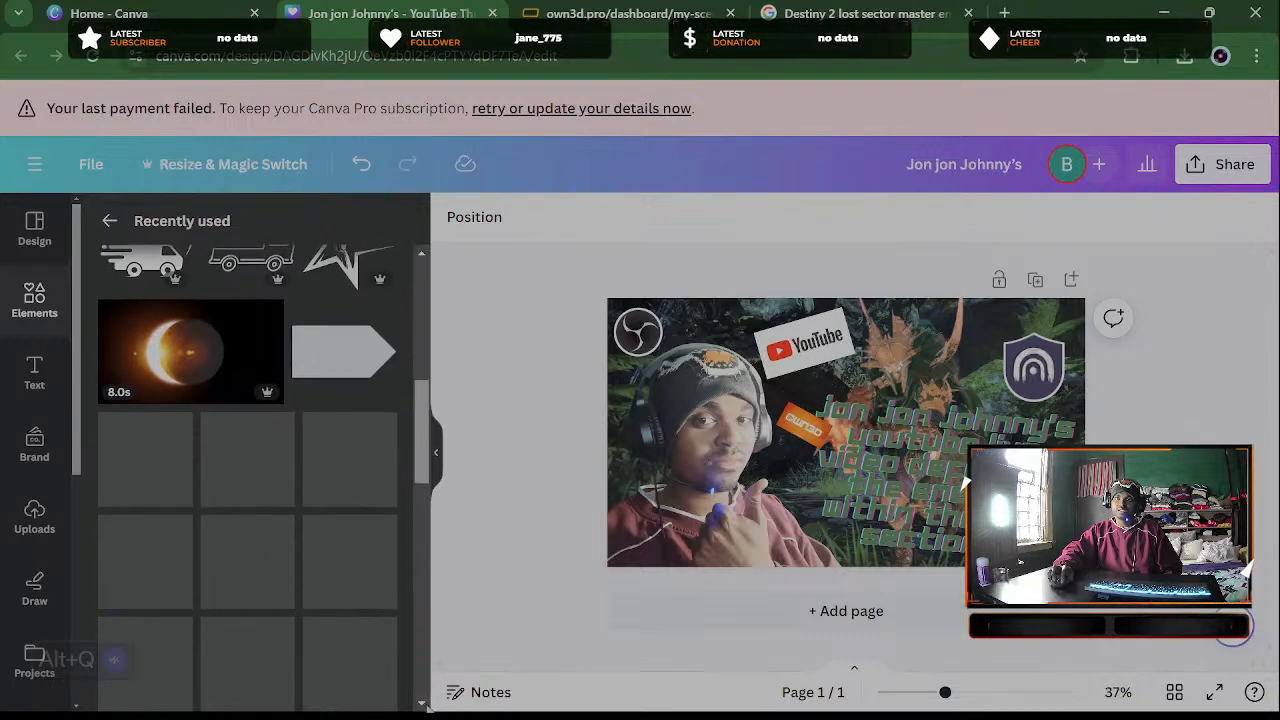
pyautogui.scroll(-3, 425, 500)
pyautogui.moveTo(432, 497); pyautogui.dragTo(421, 612)
pyautogui.scroll(20, 429, 590)
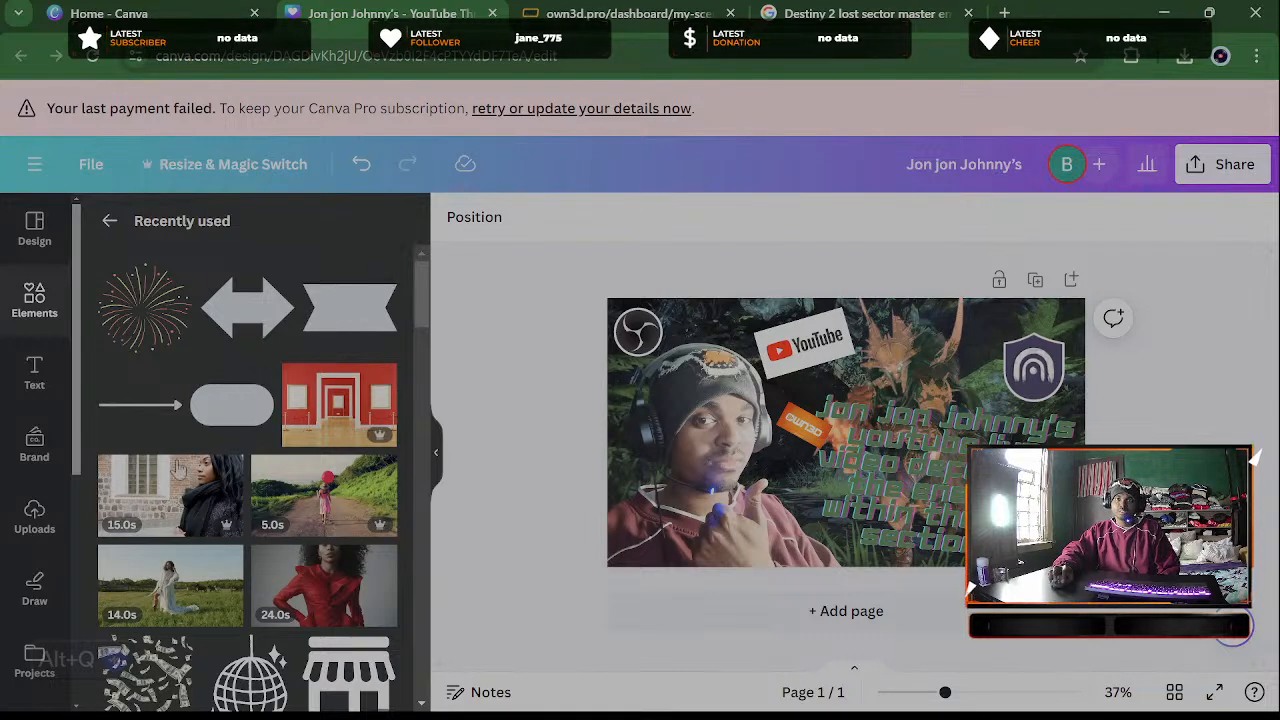
pyautogui.click(36, 372)
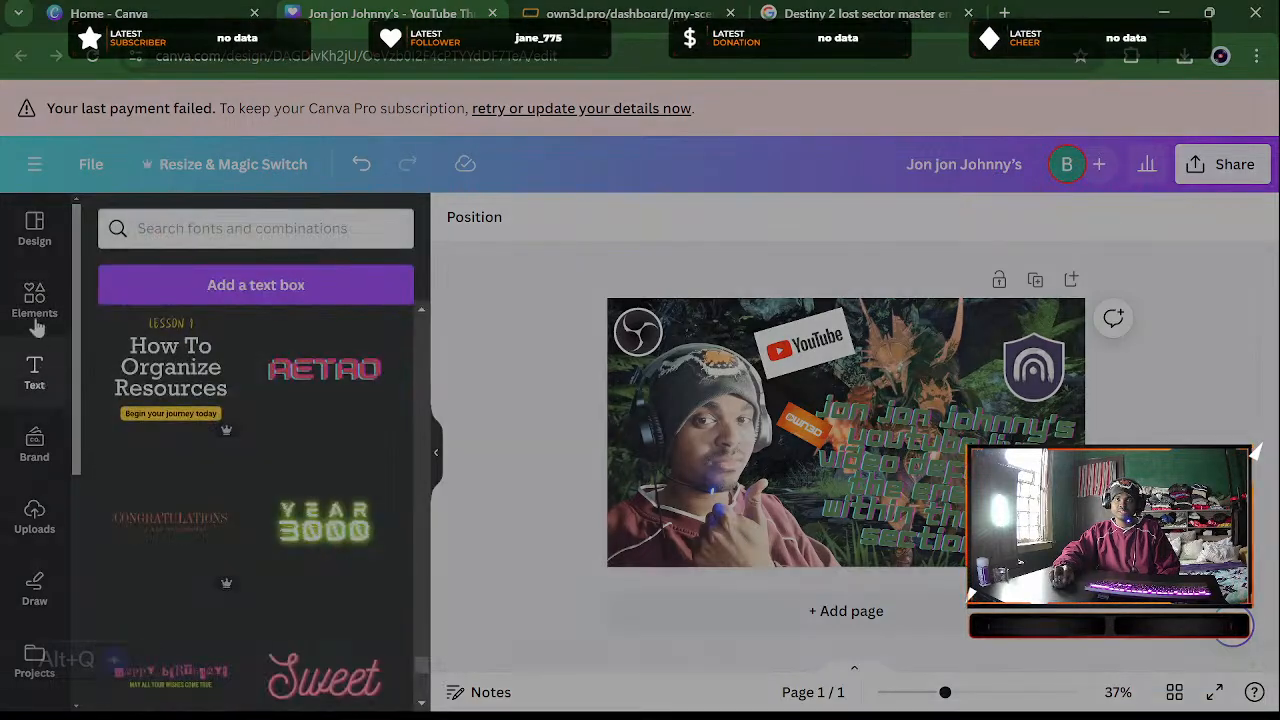
pyautogui.click(30, 318)
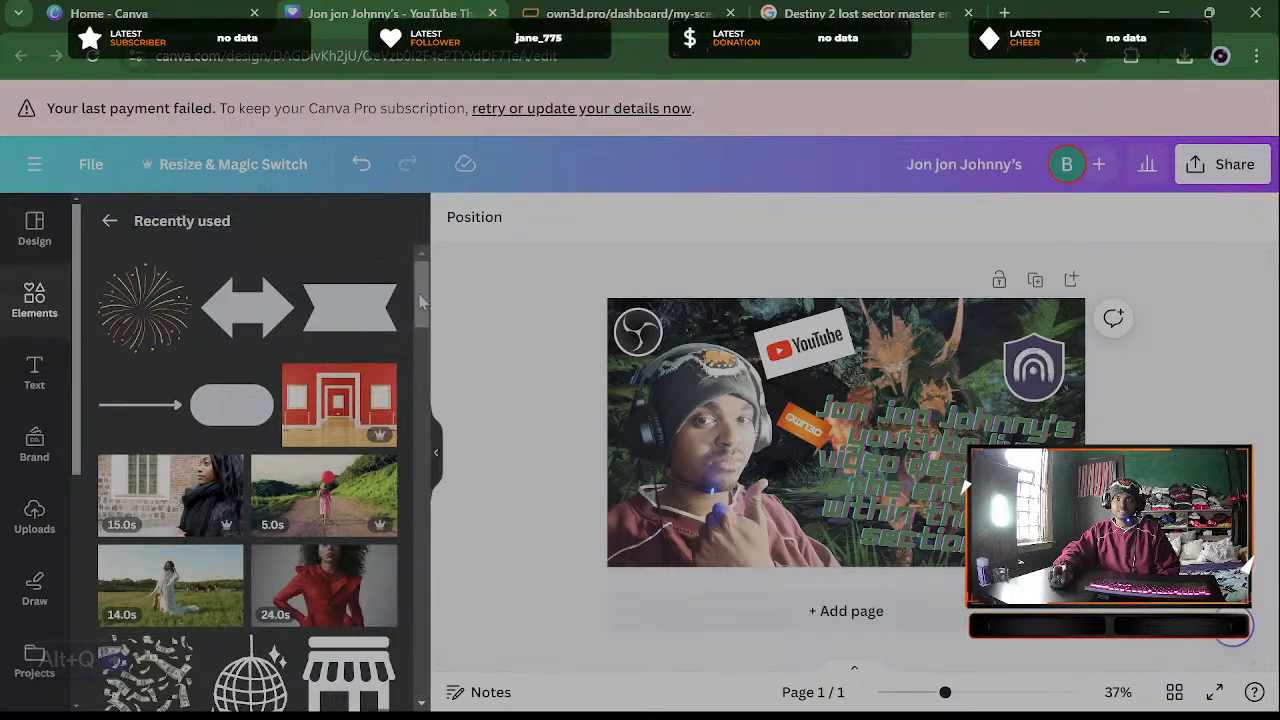
pyautogui.moveTo(422, 290); pyautogui.dragTo(466, 663)
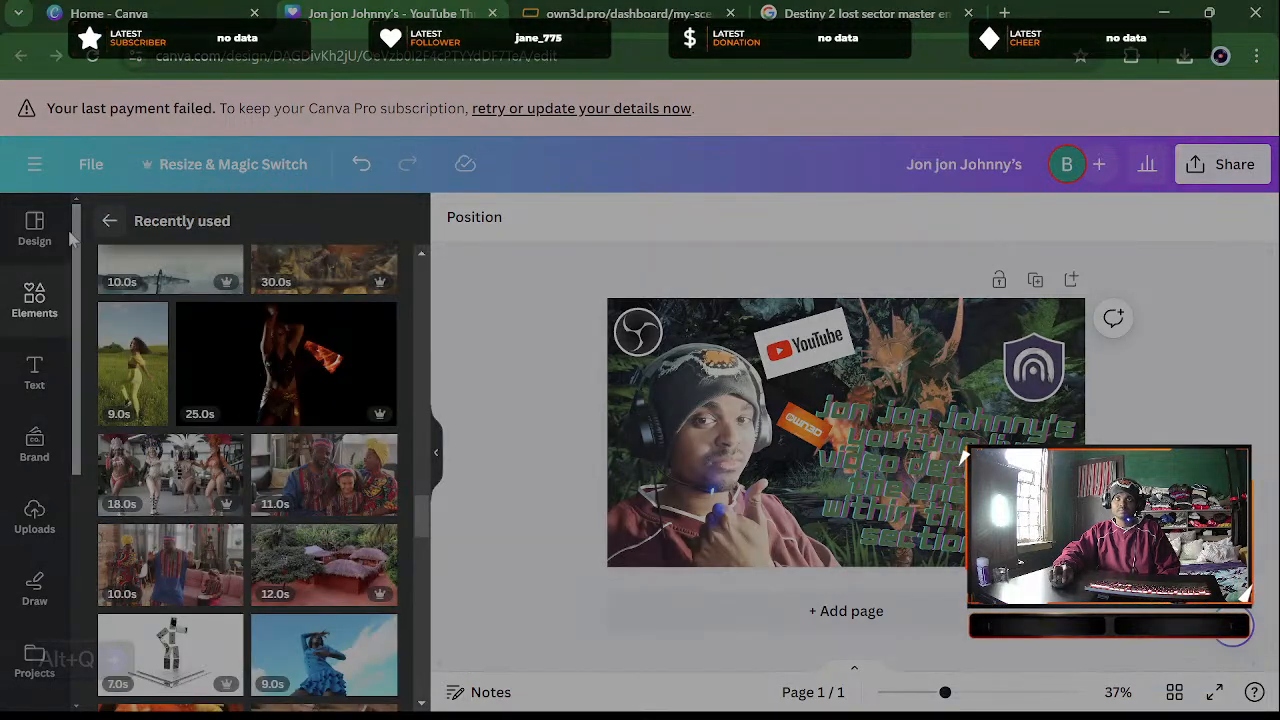
pyautogui.click(109, 220)
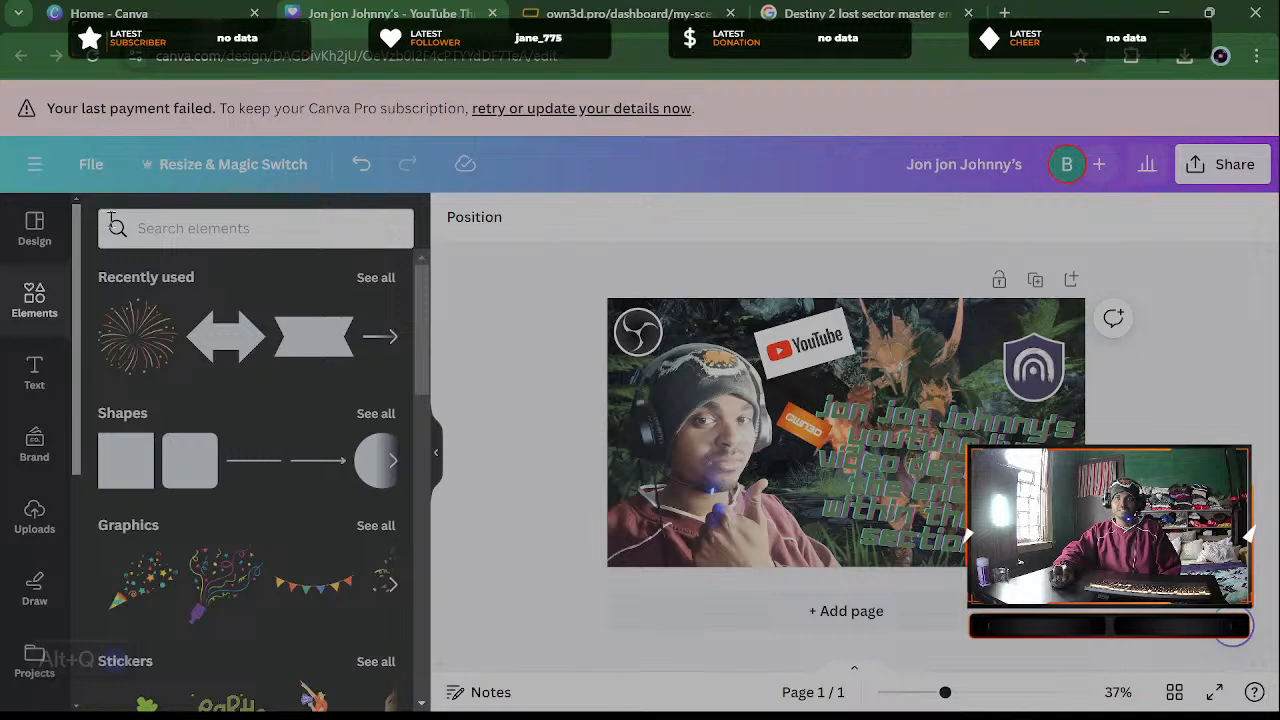
# Look through the full library of lines and basic shapes for one that suits the title area
pyautogui.click(376, 414)
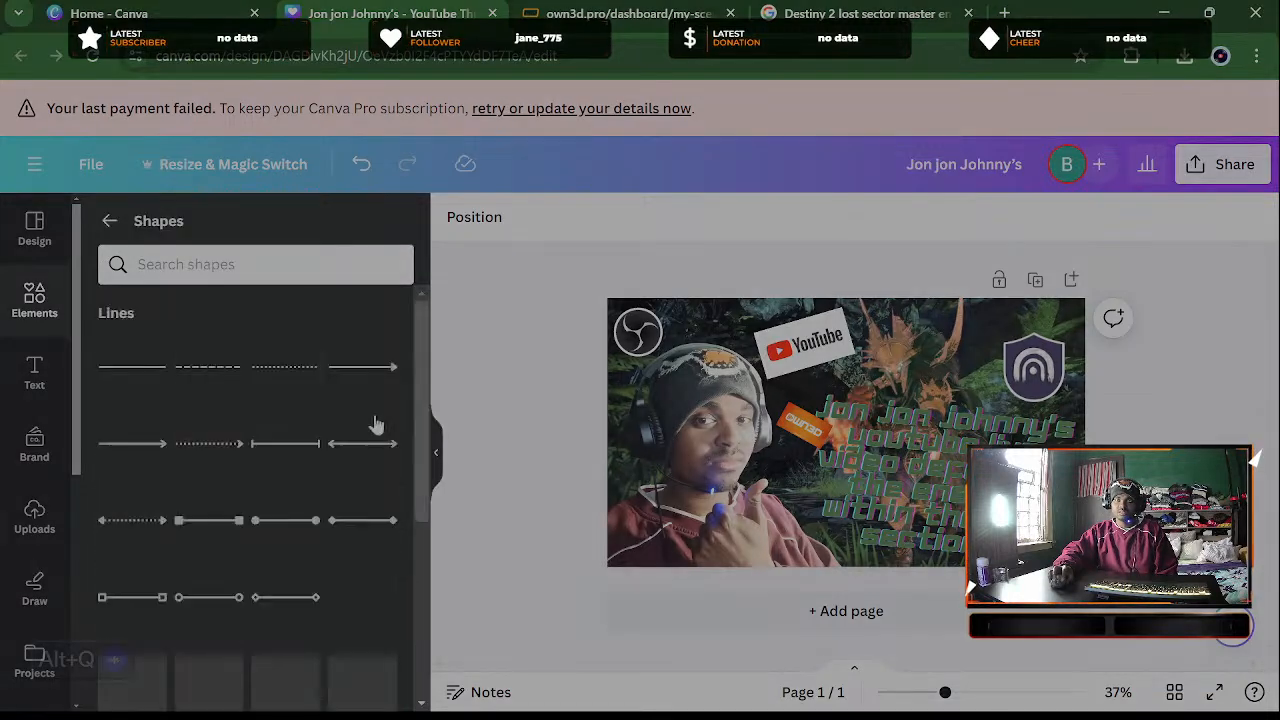
pyautogui.scroll(-1, 424, 505)
pyautogui.scroll(-5, 430, 600)
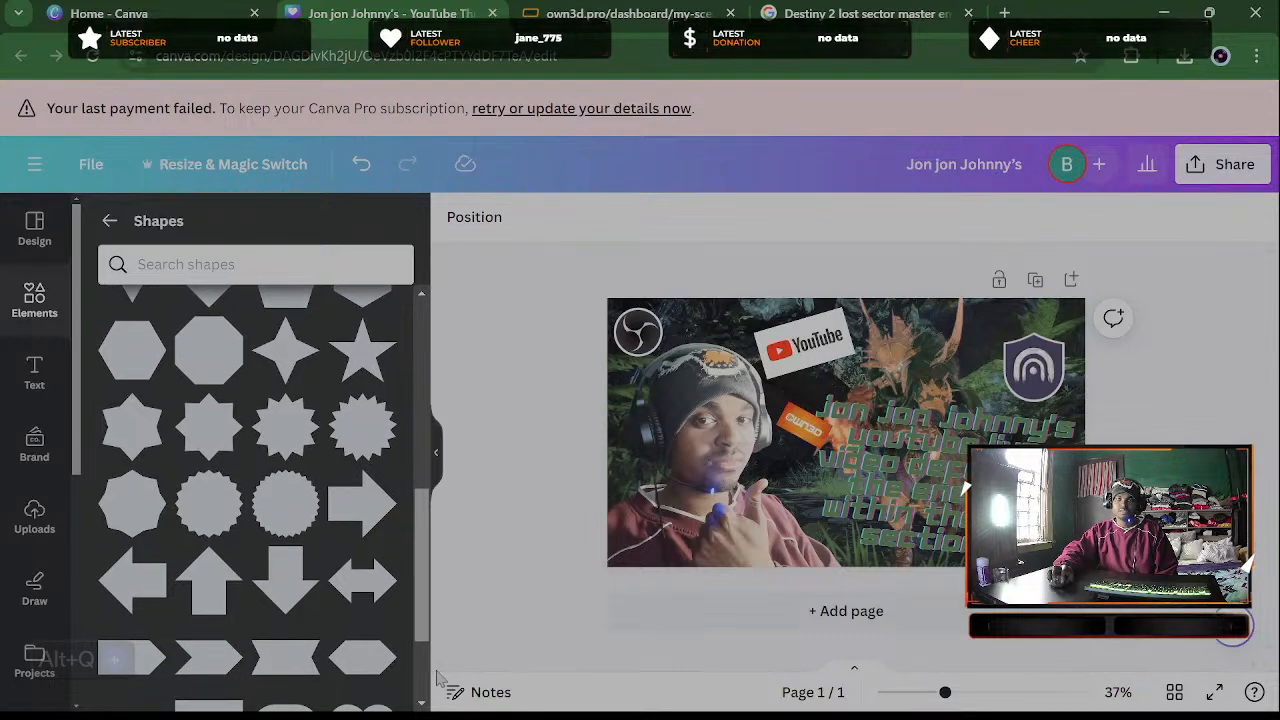
pyautogui.scroll(2, 437, 678)
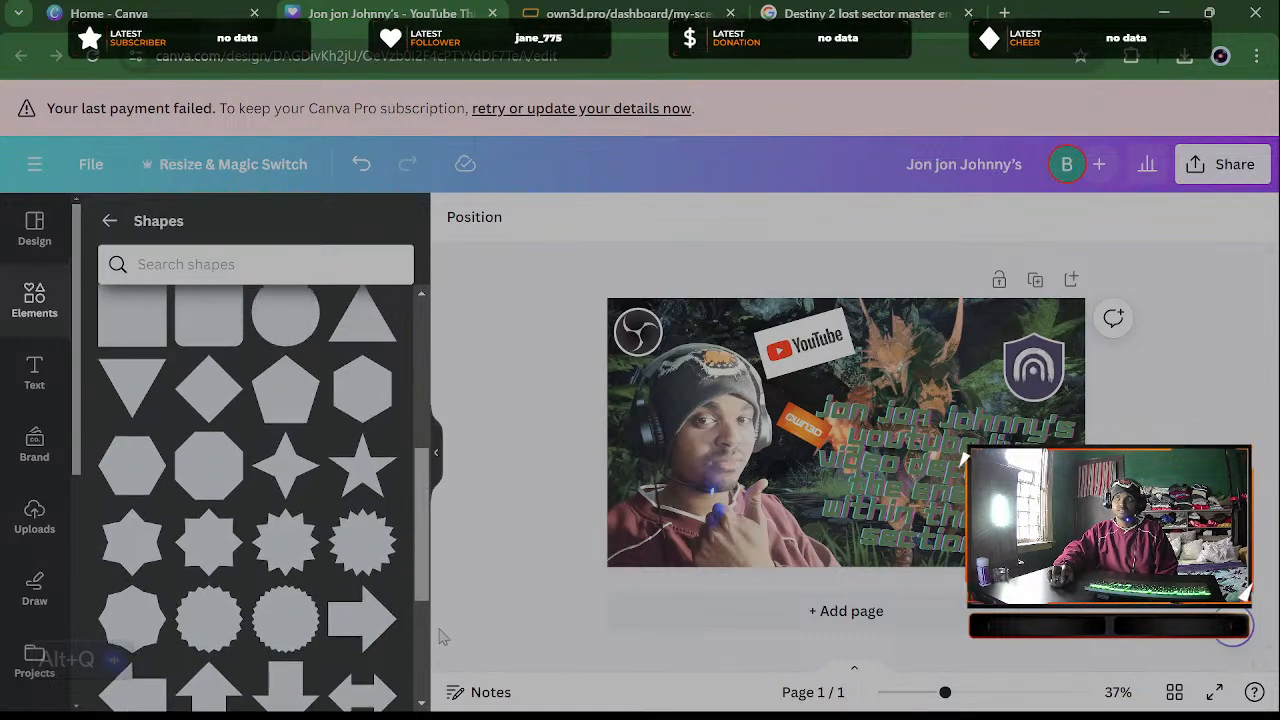
pyautogui.scroll(2, 437, 606)
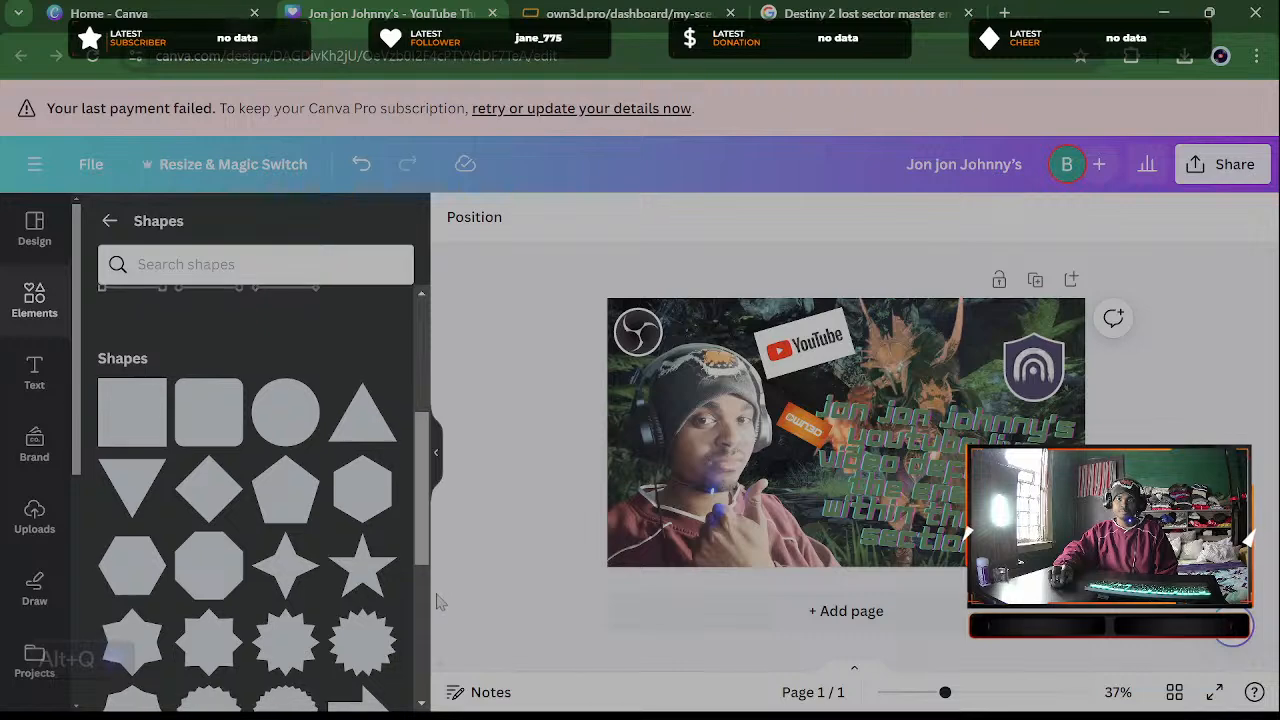
pyautogui.scroll(-3, 437, 608)
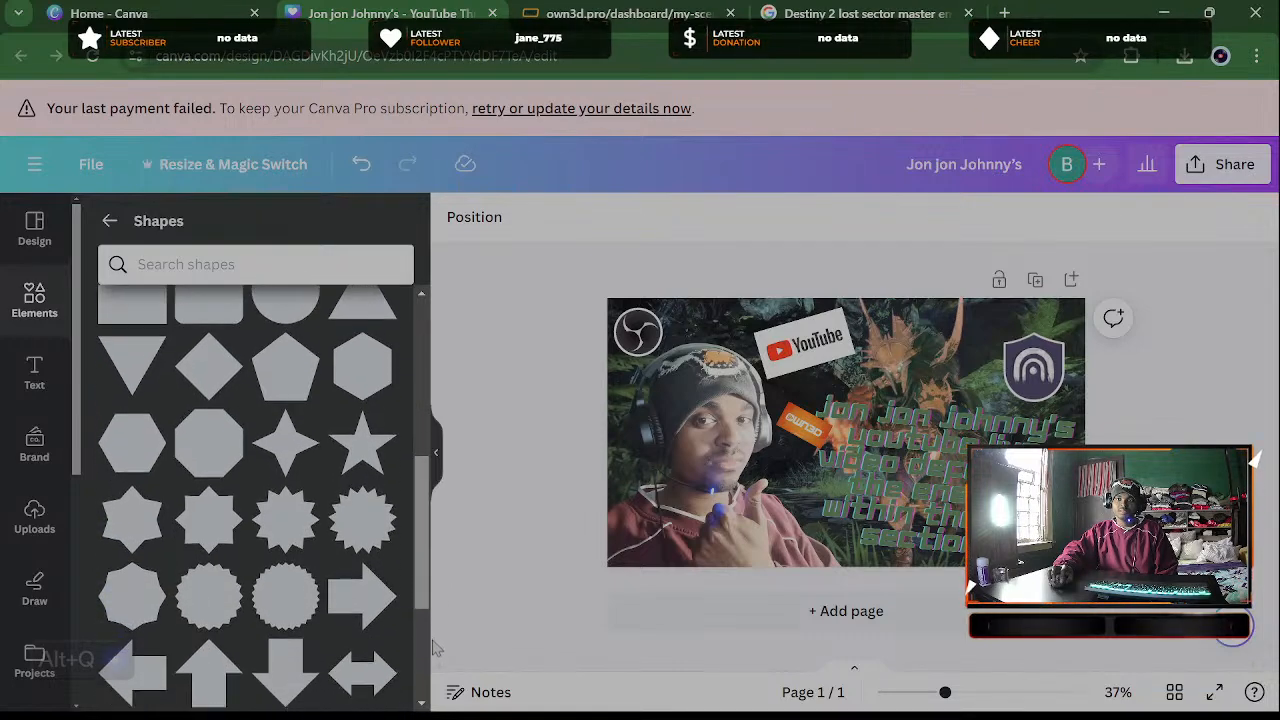
pyautogui.scroll(-2, 435, 660)
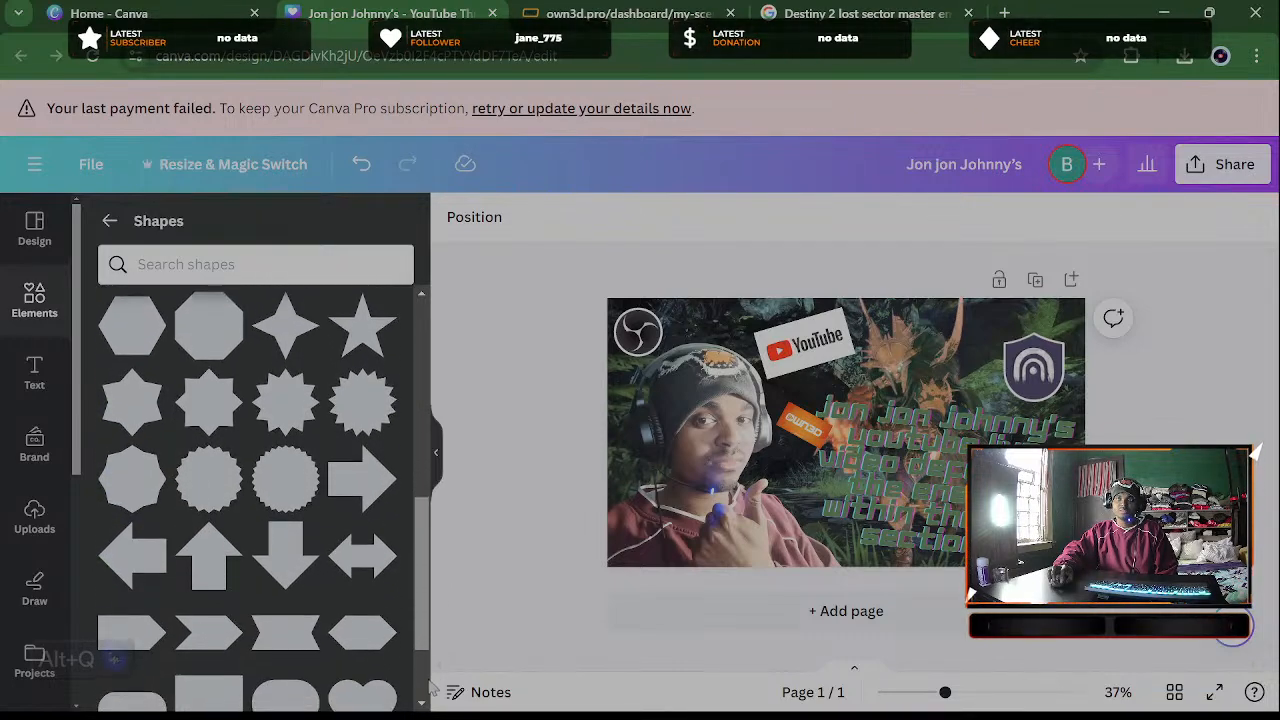
pyautogui.scroll(-2, 433, 698)
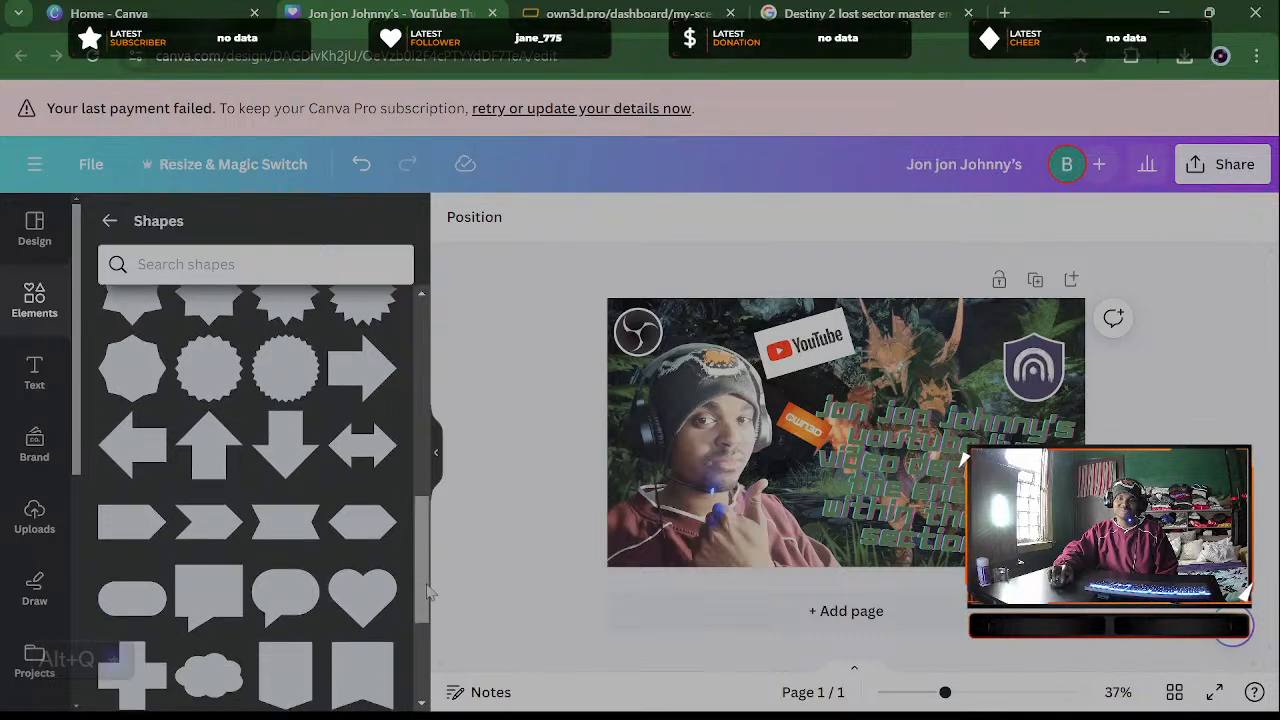
pyautogui.scroll(-2, 428, 648)
pyautogui.scroll(-1, 426, 648)
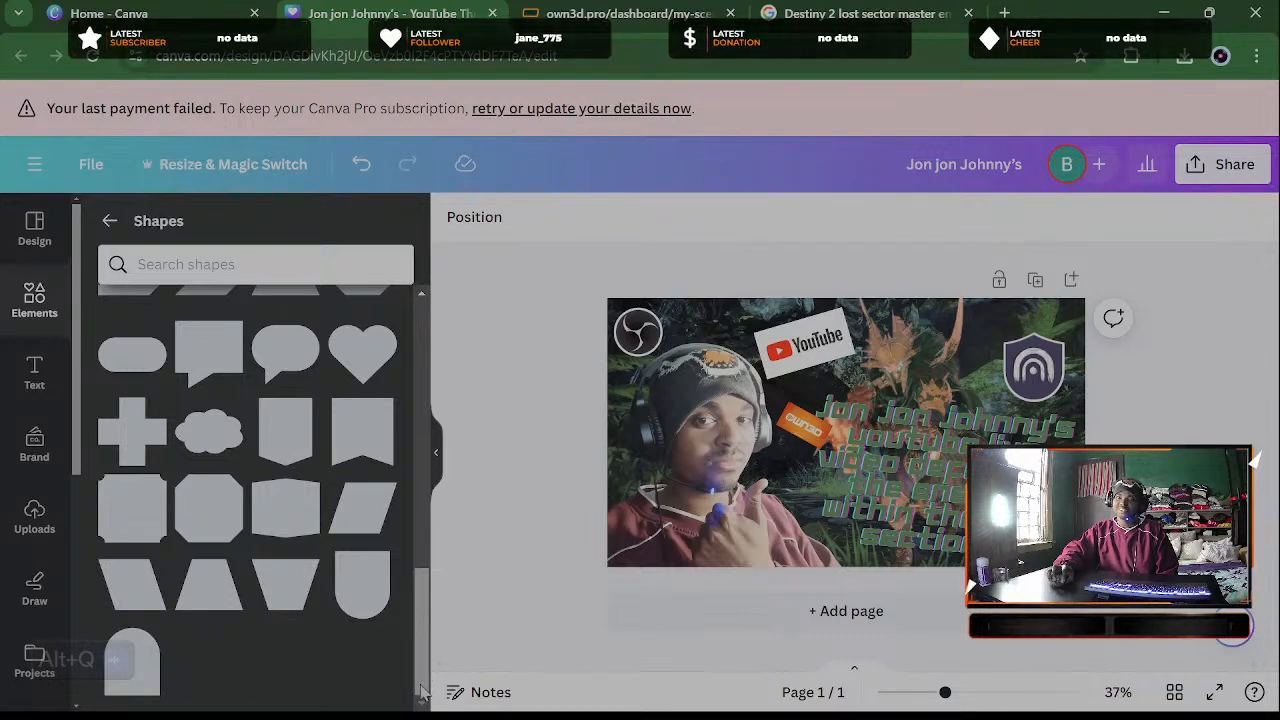
pyautogui.scroll(3, 424, 650)
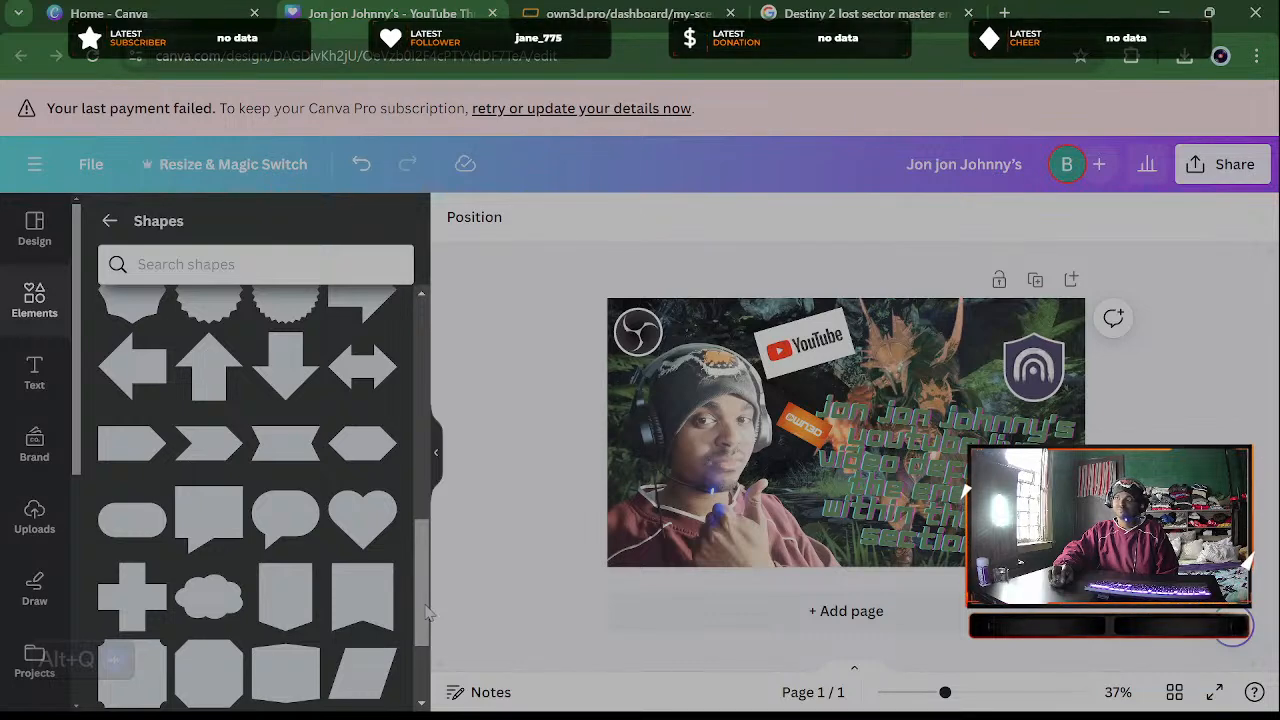
pyautogui.moveTo(425, 604); pyautogui.dragTo(428, 577)
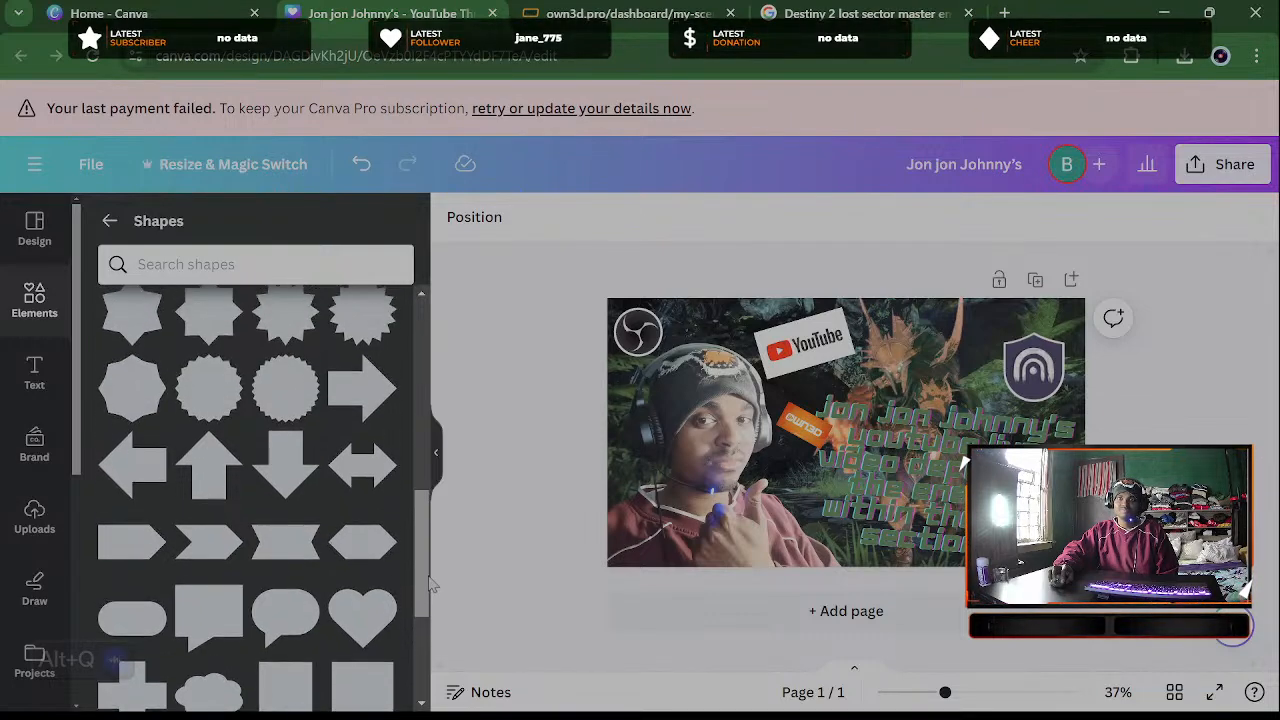
# Try an enlarged scalloped circle shape over the title text, and delete it
pyautogui.click(265, 392)
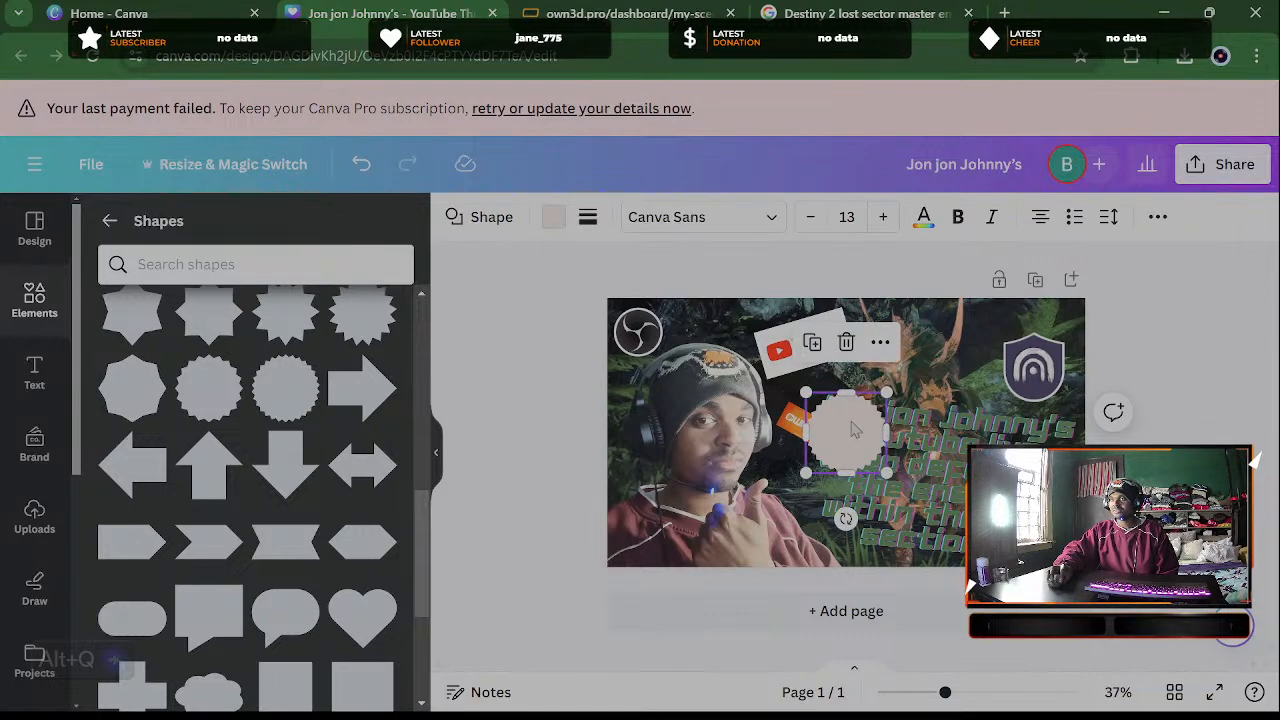
pyautogui.moveTo(867, 430); pyautogui.dragTo(1020, 385)
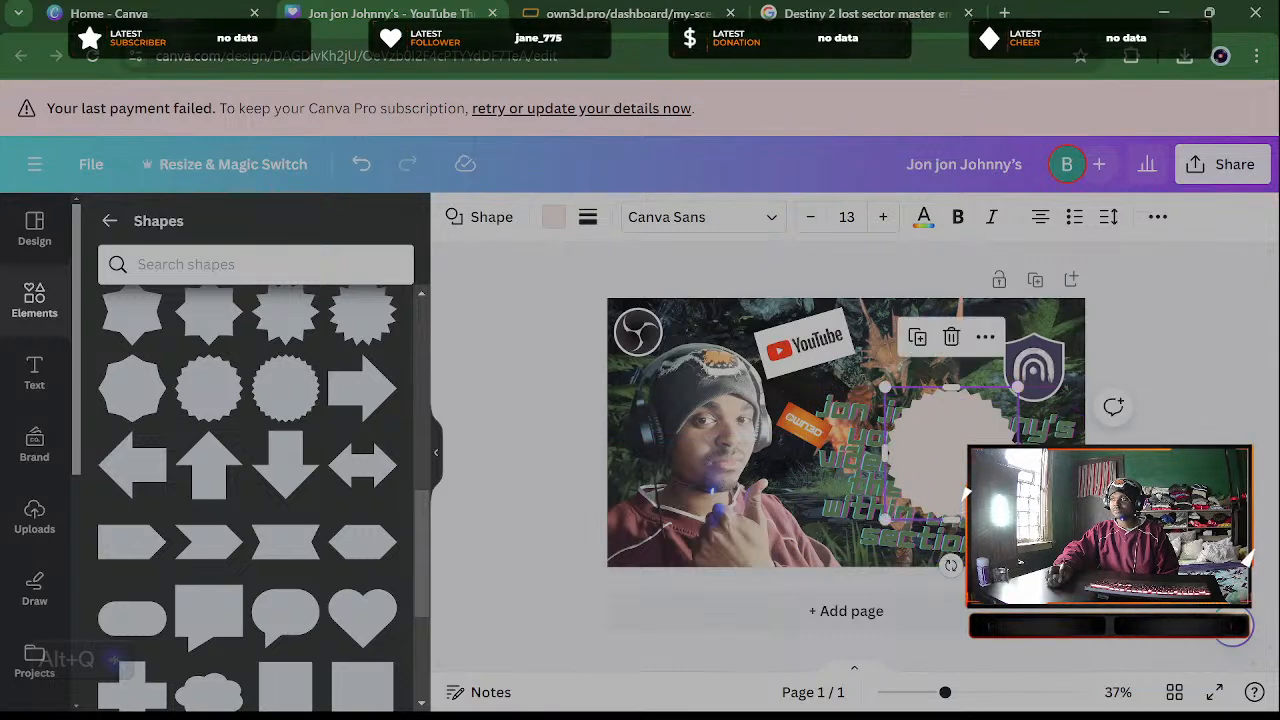
pyautogui.moveTo(965, 449); pyautogui.dragTo(955, 485)
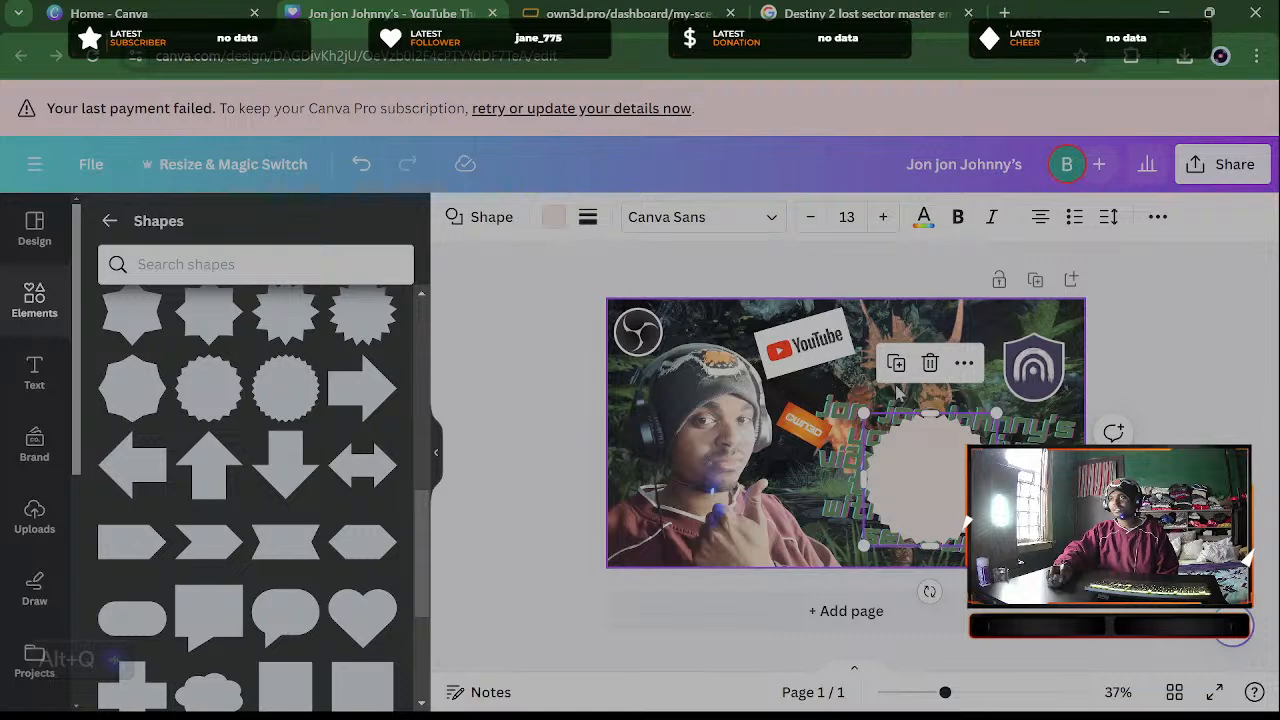
pyautogui.click(930, 364)
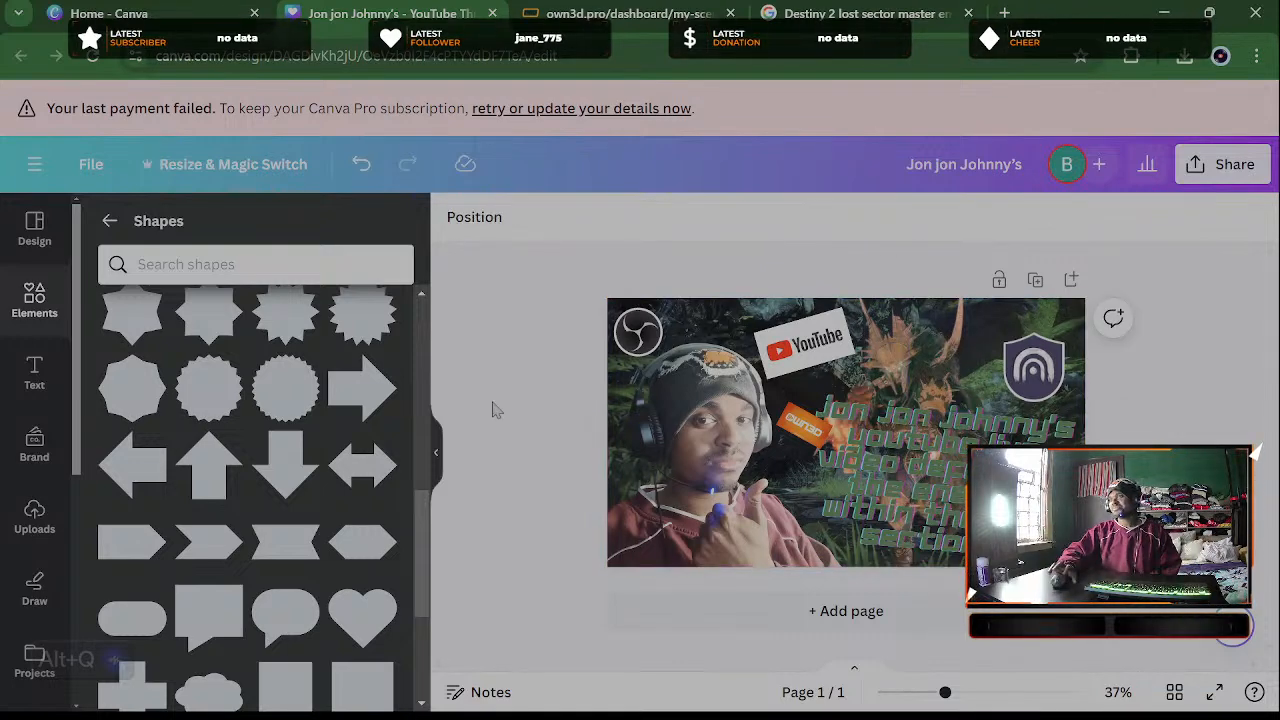
# Add the recently used fireworks graphic, centre it over the title text and enlarge it to span most of the text block
pyautogui.click(110, 222)
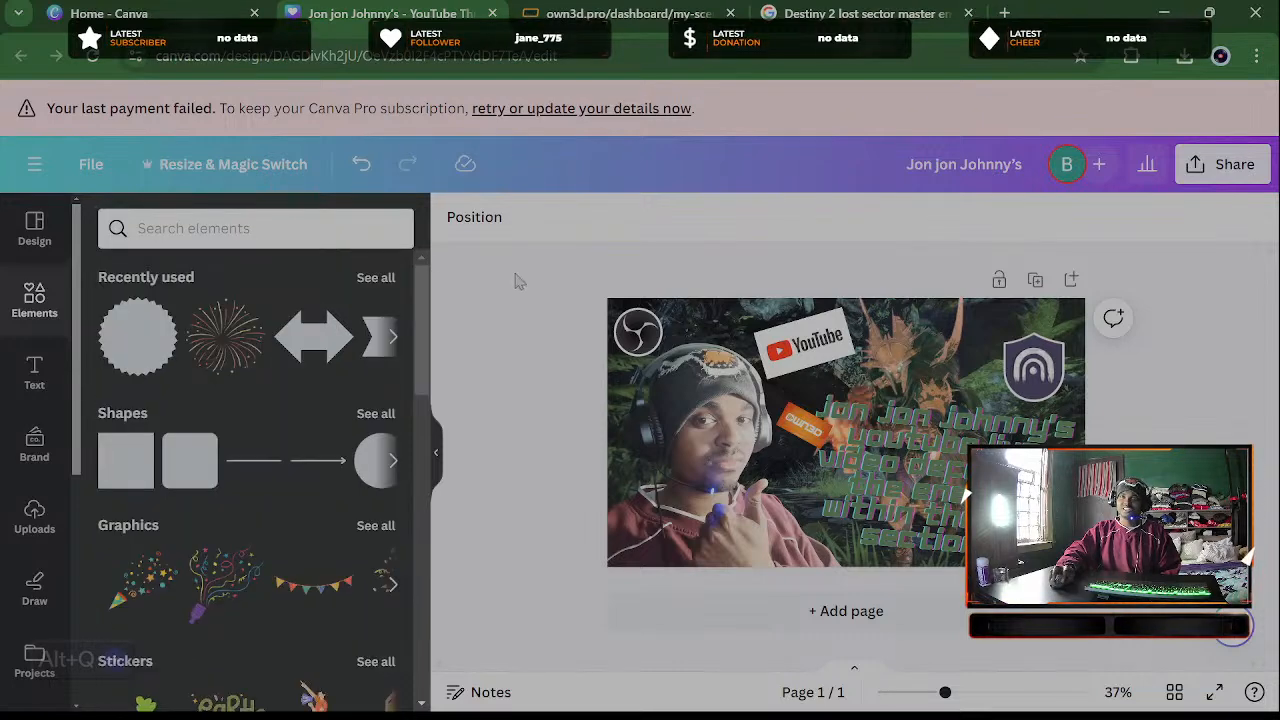
pyautogui.click(220, 362)
pyautogui.moveTo(832, 403); pyautogui.dragTo(924, 454)
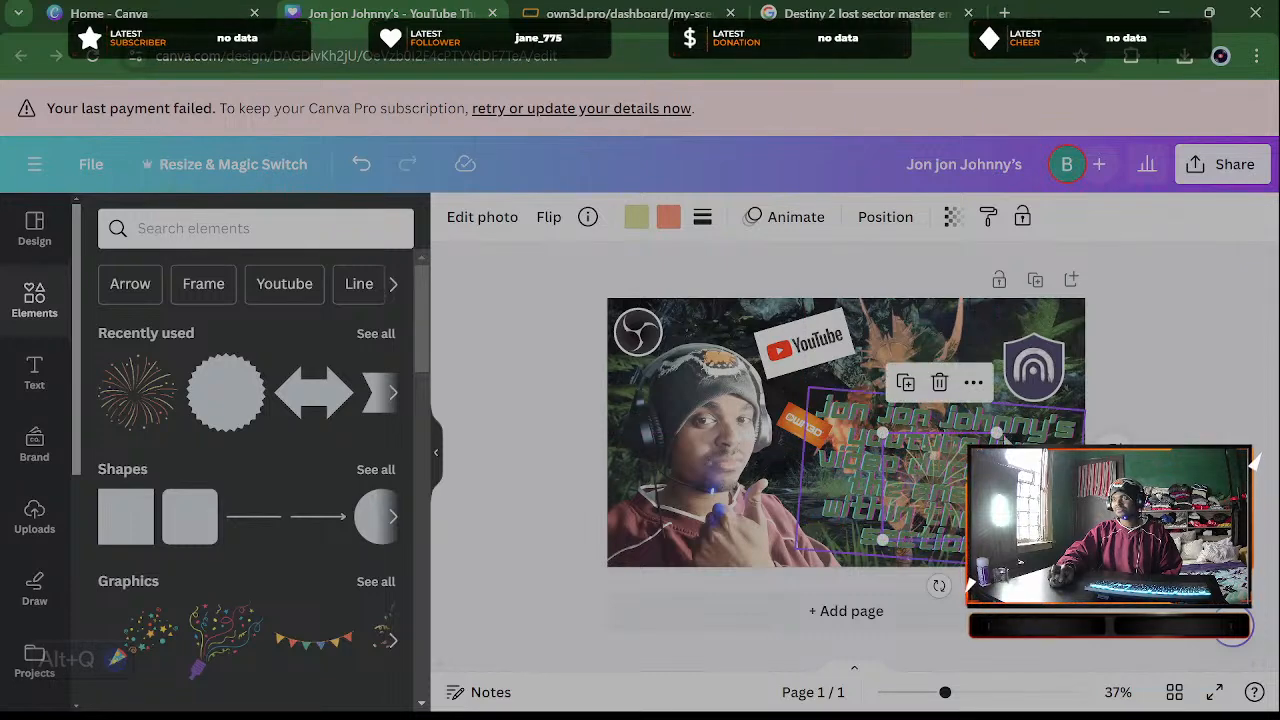
pyautogui.moveTo(996, 432); pyautogui.dragTo(972, 453)
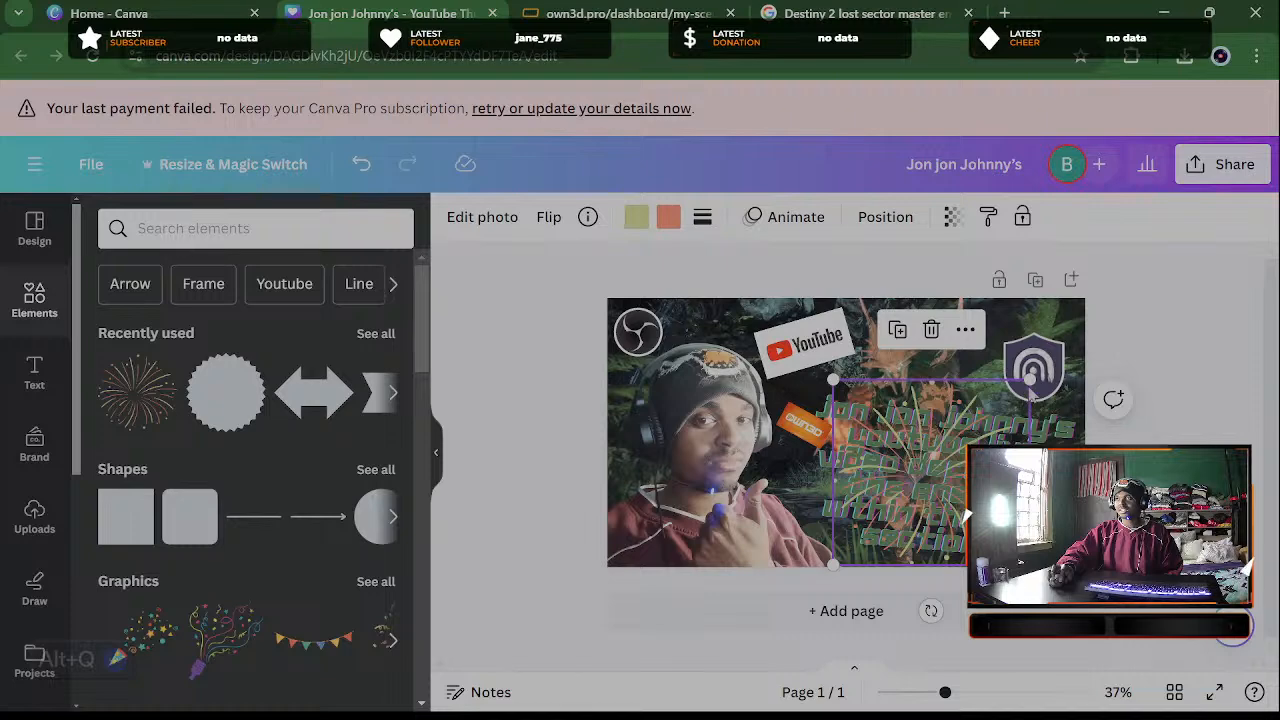
pyautogui.moveTo(1031, 376); pyautogui.dragTo(1048, 360)
pyautogui.moveTo(941, 464); pyautogui.dragTo(941, 470)
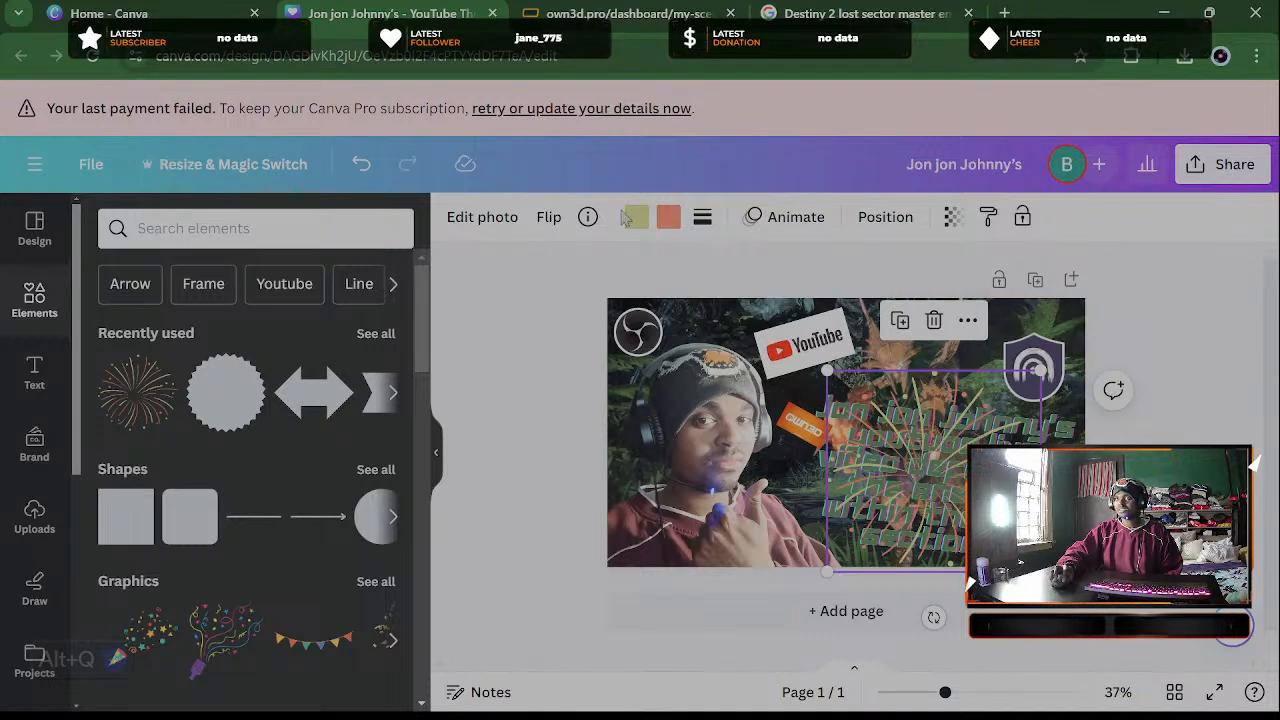
pyautogui.click(752, 222)
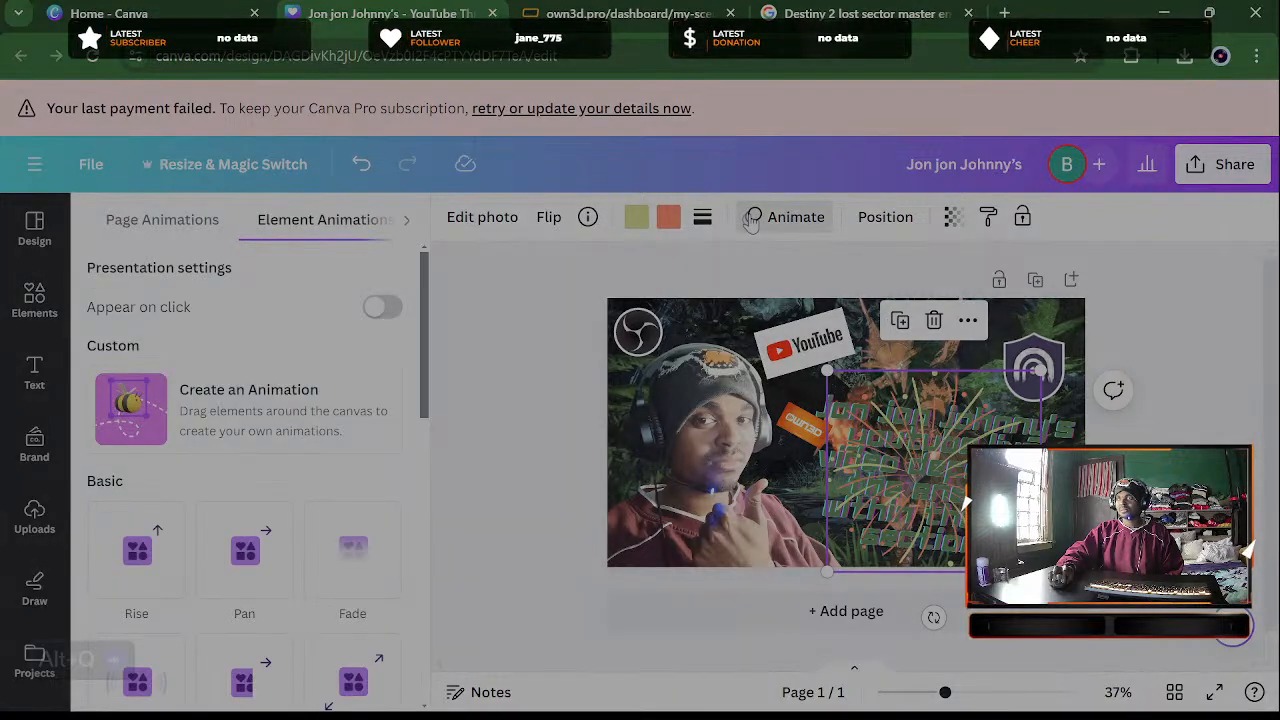
pyautogui.click(752, 222)
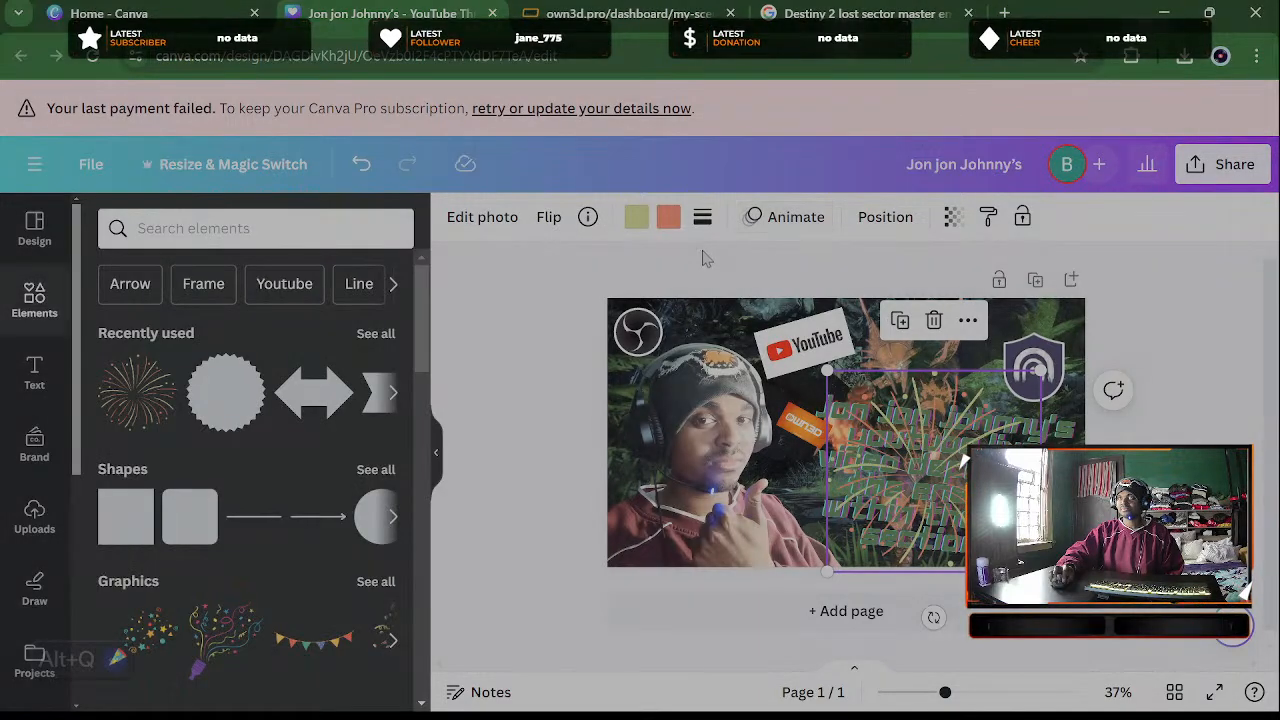
# Recolour the orange part of the fireworks graphic to a bright, saturated green
pyautogui.click(666, 218)
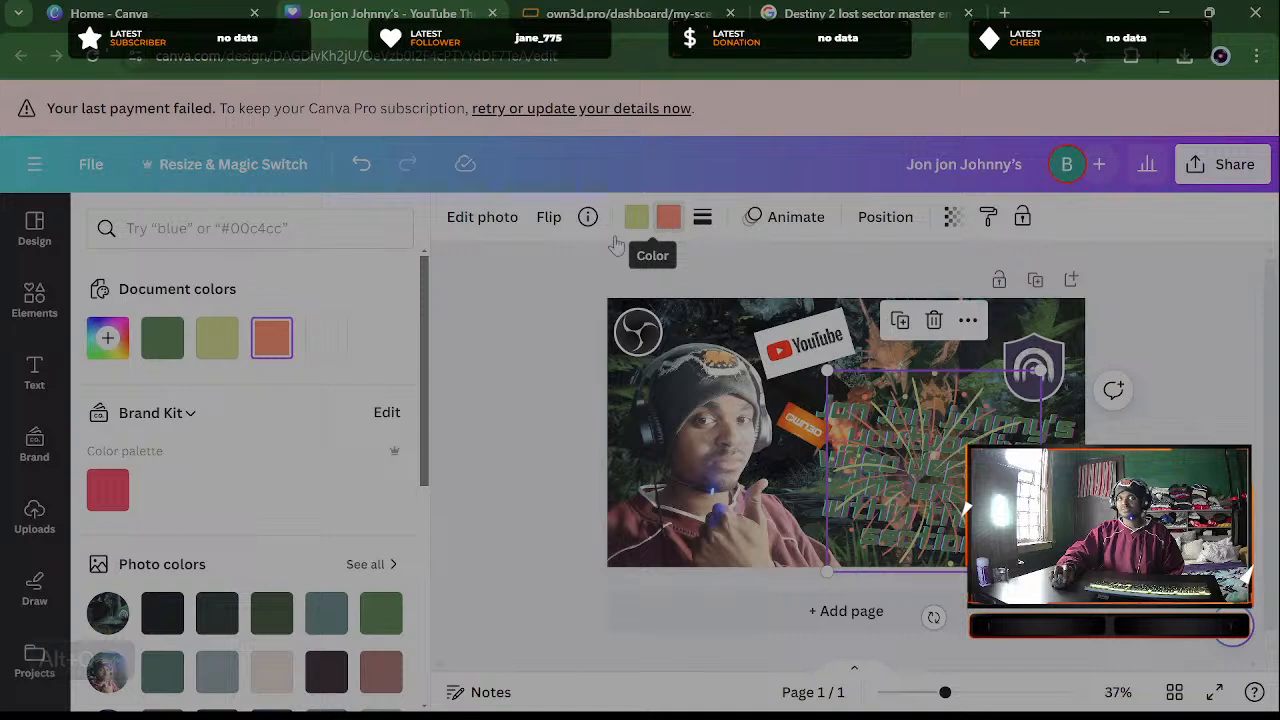
pyautogui.click(215, 340)
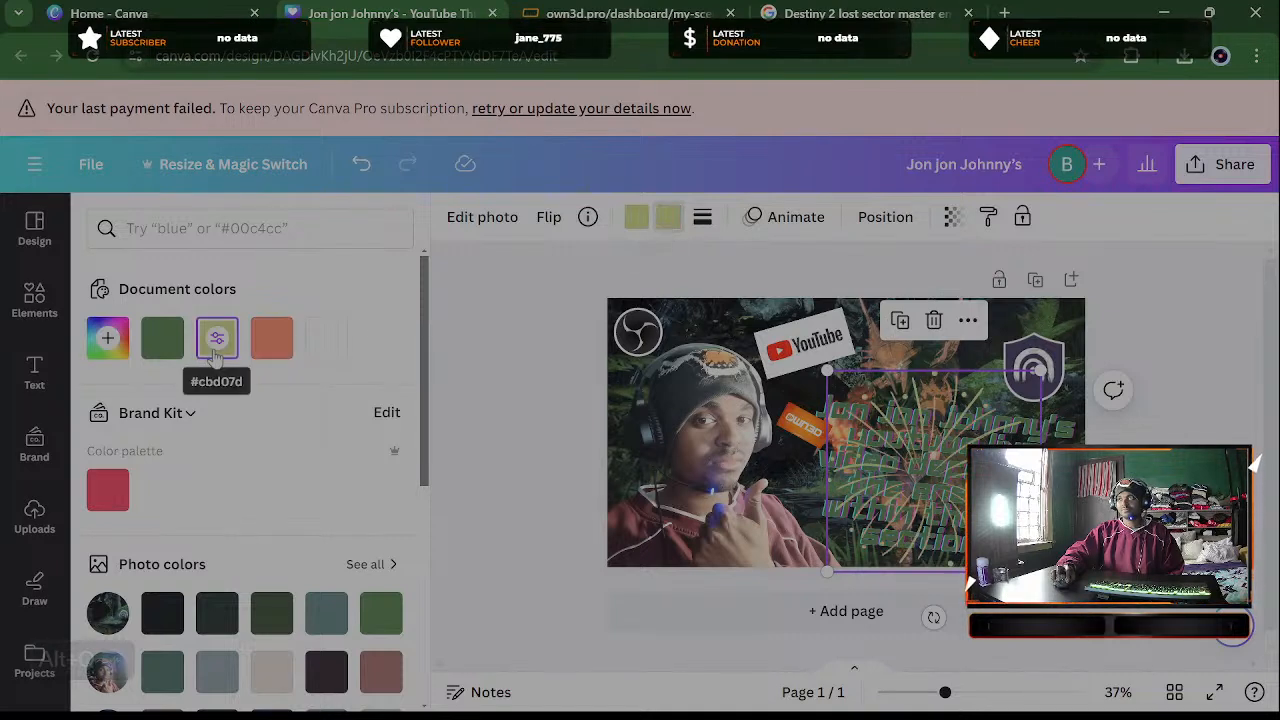
pyautogui.click(162, 342)
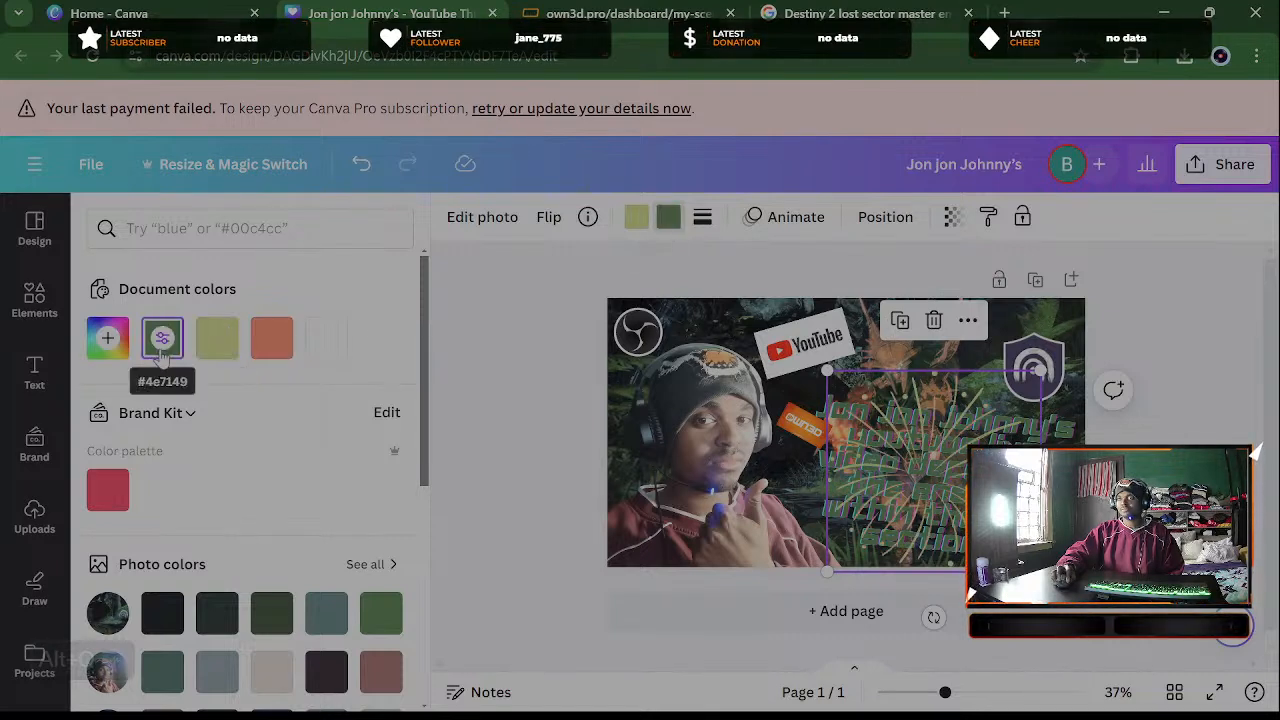
pyautogui.click(162, 340)
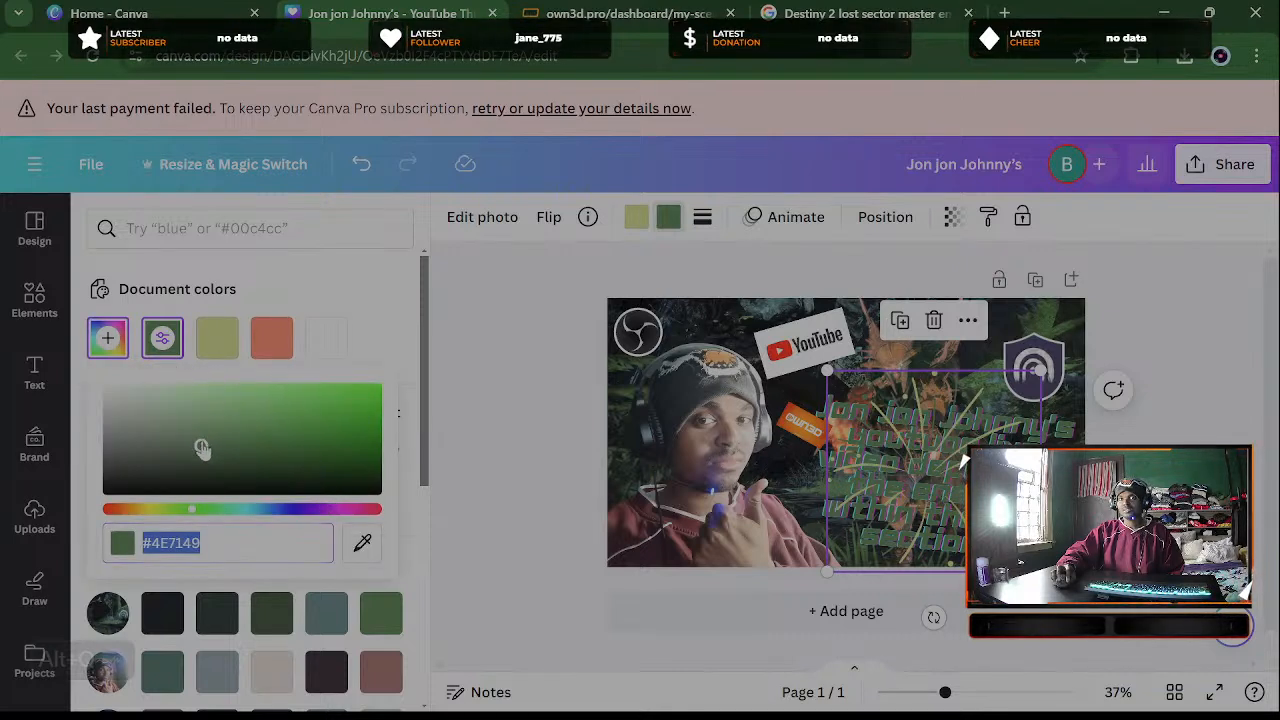
pyautogui.moveTo(201, 446); pyautogui.dragTo(384, 423)
pyautogui.click(526, 340)
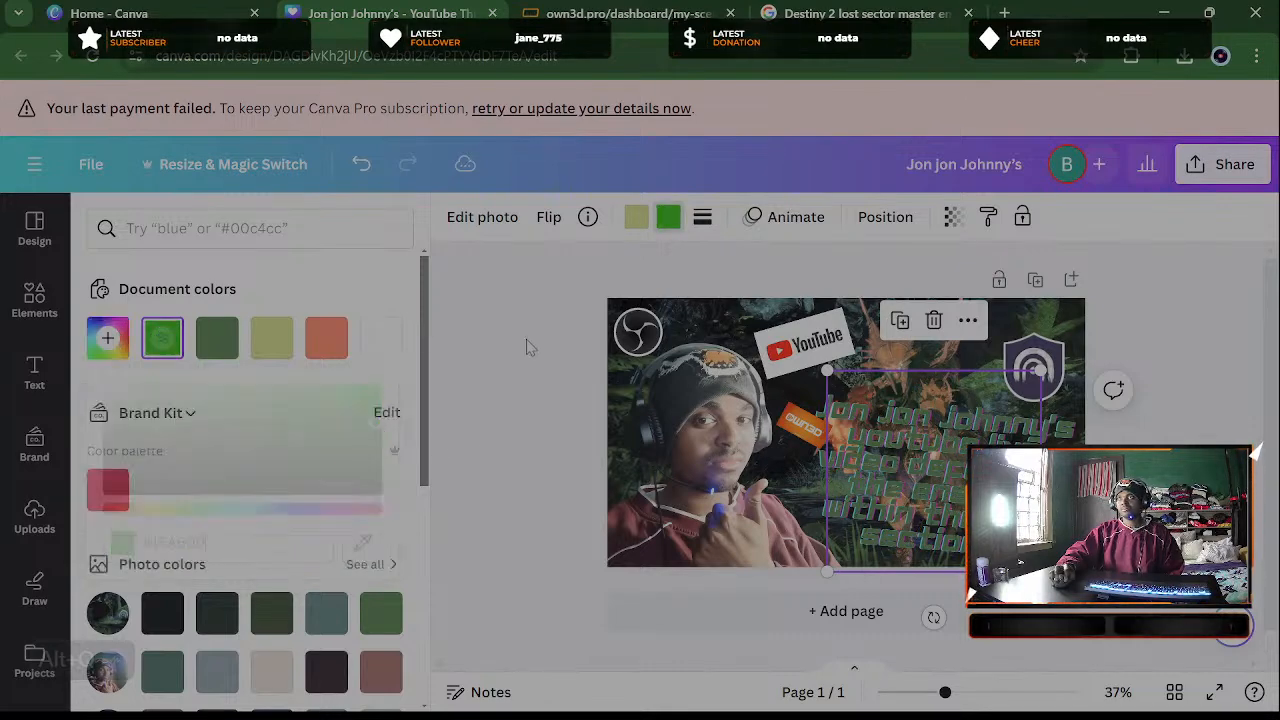
pyautogui.click(1205, 374)
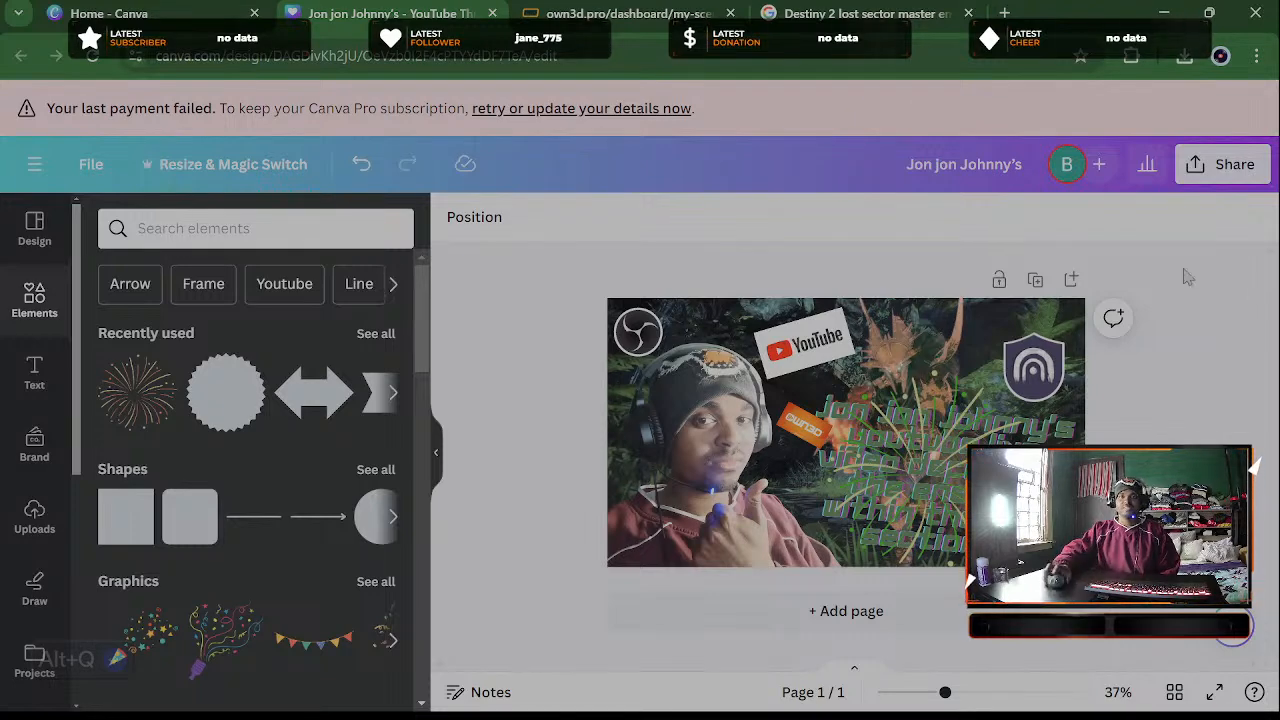
# Try a small tilted Twitch logo with its background removed beside the shield emblem, and delete it
pyautogui.click(34, 518)
pyautogui.click(167, 500)
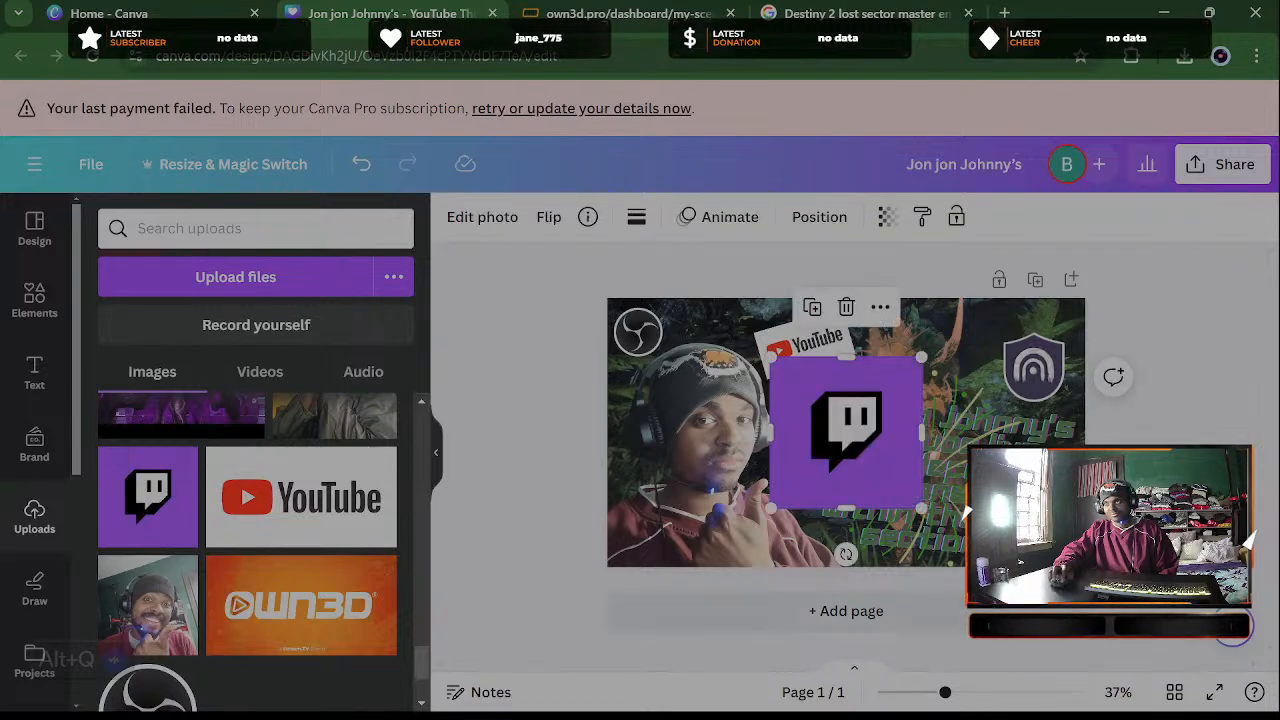
pyautogui.moveTo(920, 352); pyautogui.dragTo(975, 340)
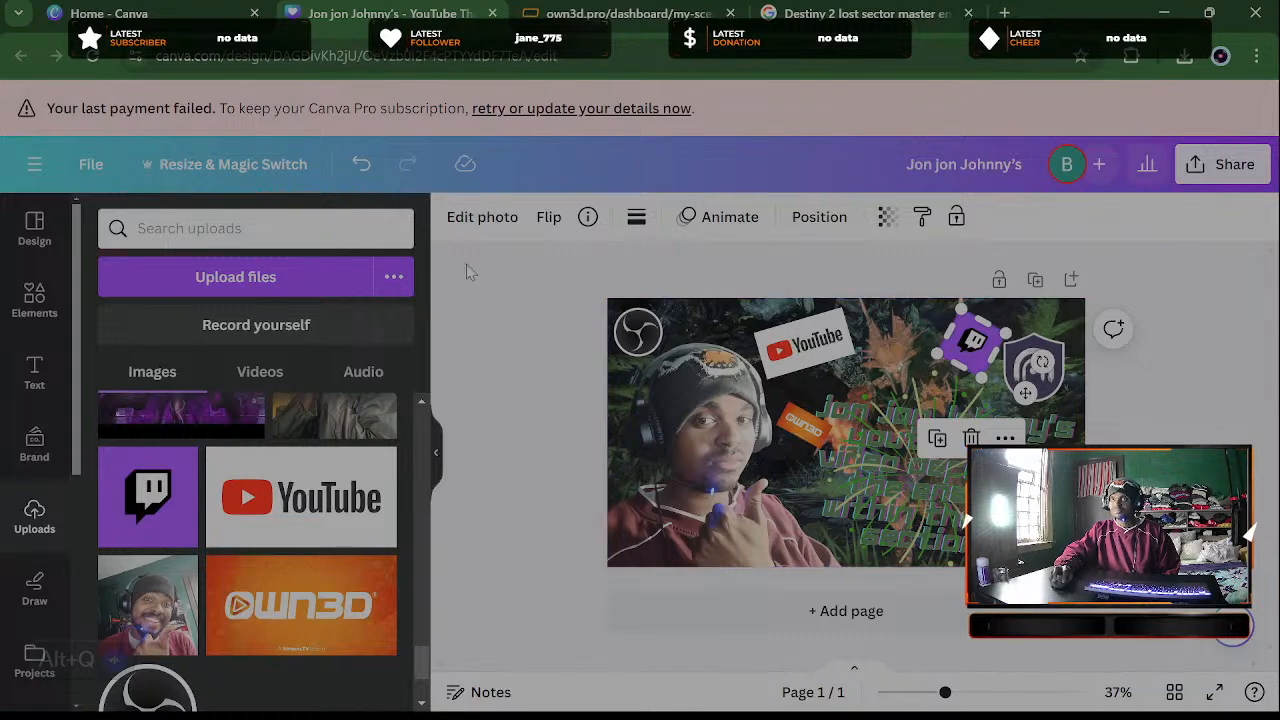
pyautogui.click(470, 220)
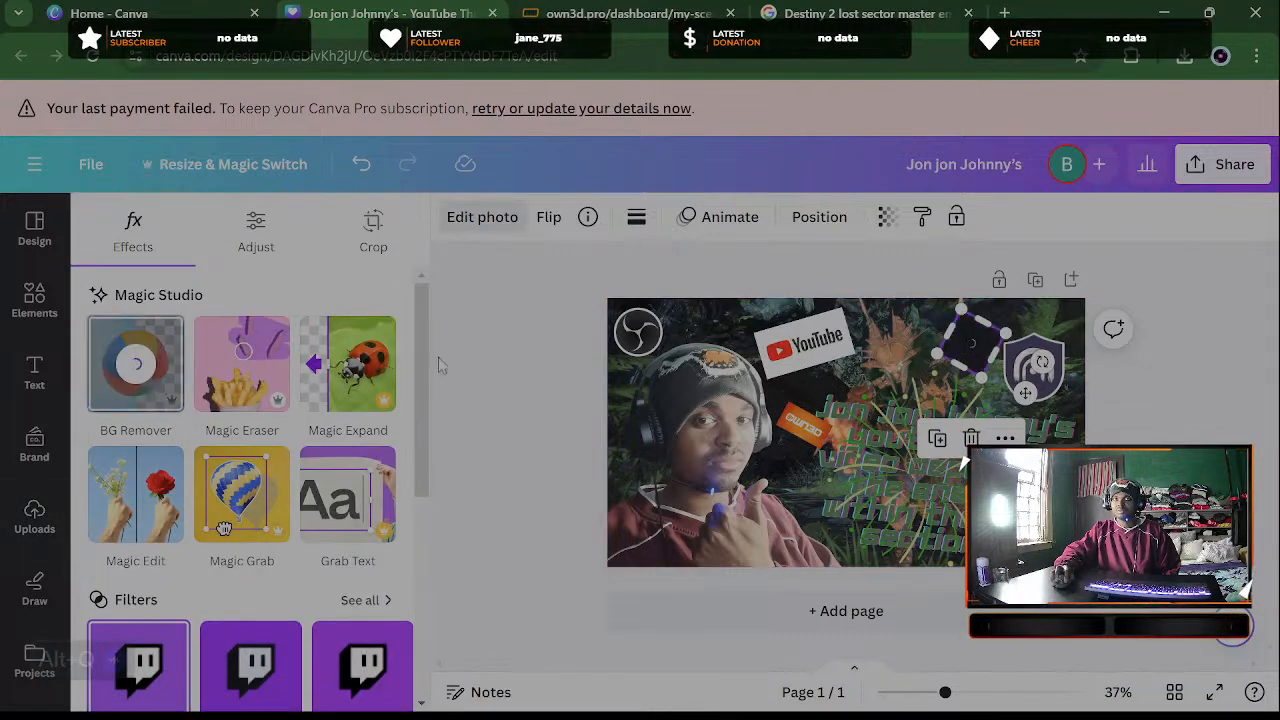
pyautogui.click(549, 321)
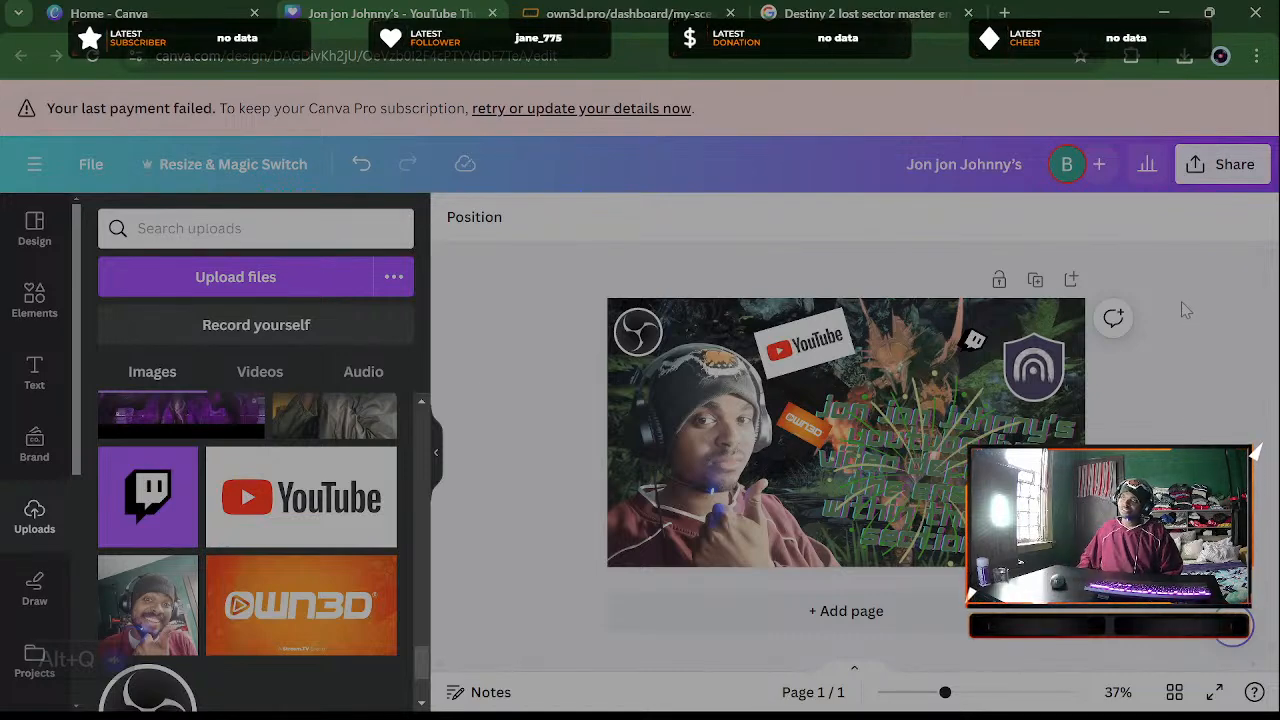
pyautogui.click(975, 342)
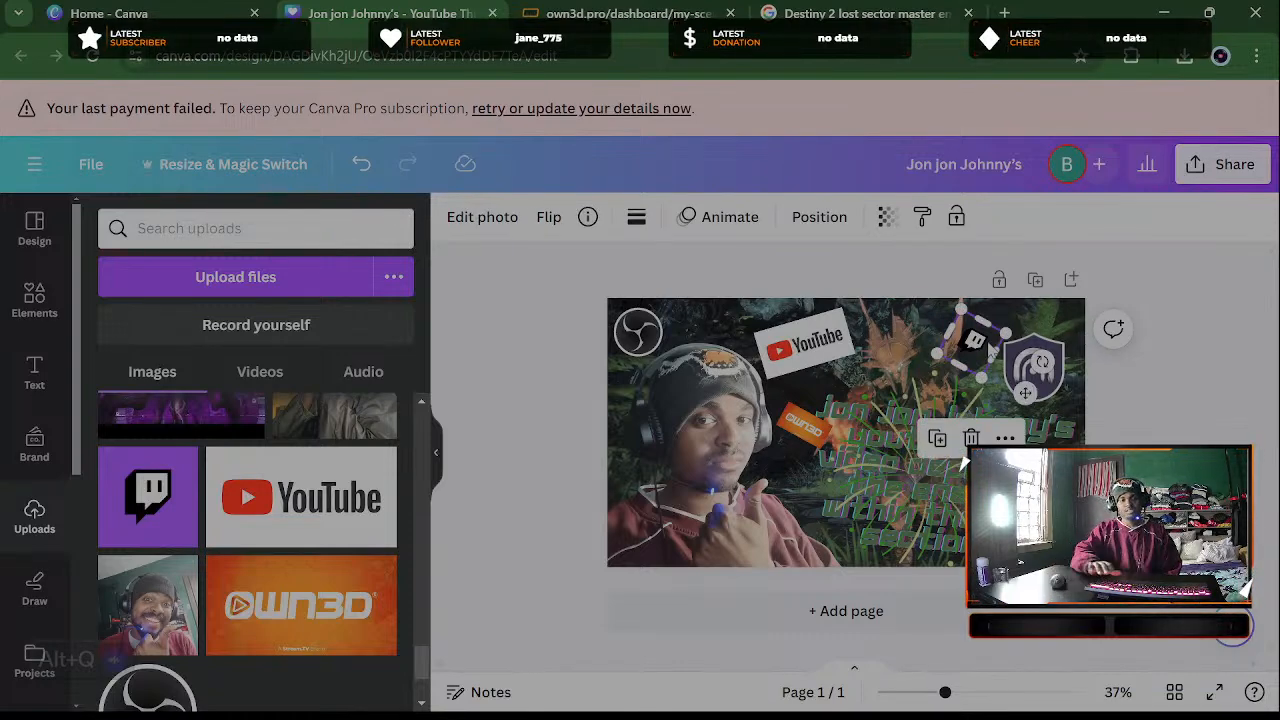
pyautogui.press('Delete')
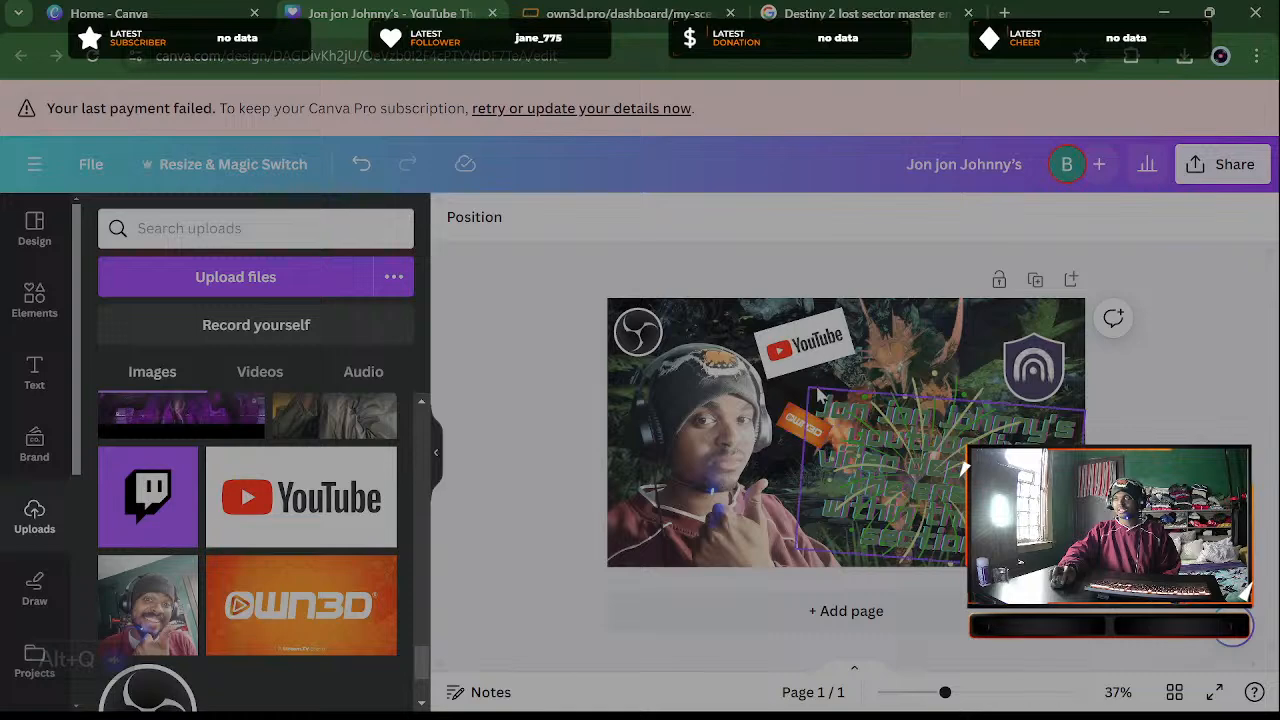
# Add the uploaded purple Twitch logo, shrink it, and place it slightly tilted between the YouTube logo and the shield emblem
pyautogui.click(148, 503)
pyautogui.moveTo(846, 432); pyautogui.dragTo(940, 365)
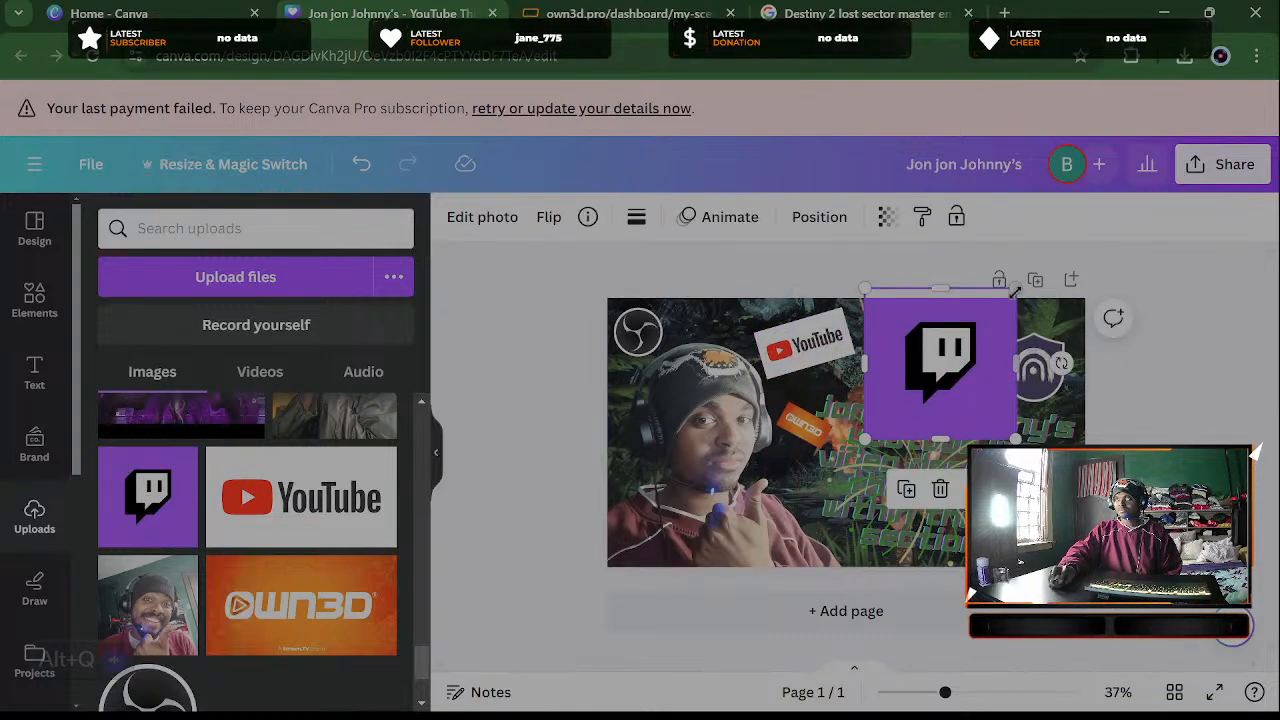
pyautogui.moveTo(1014, 290); pyautogui.dragTo(962, 352)
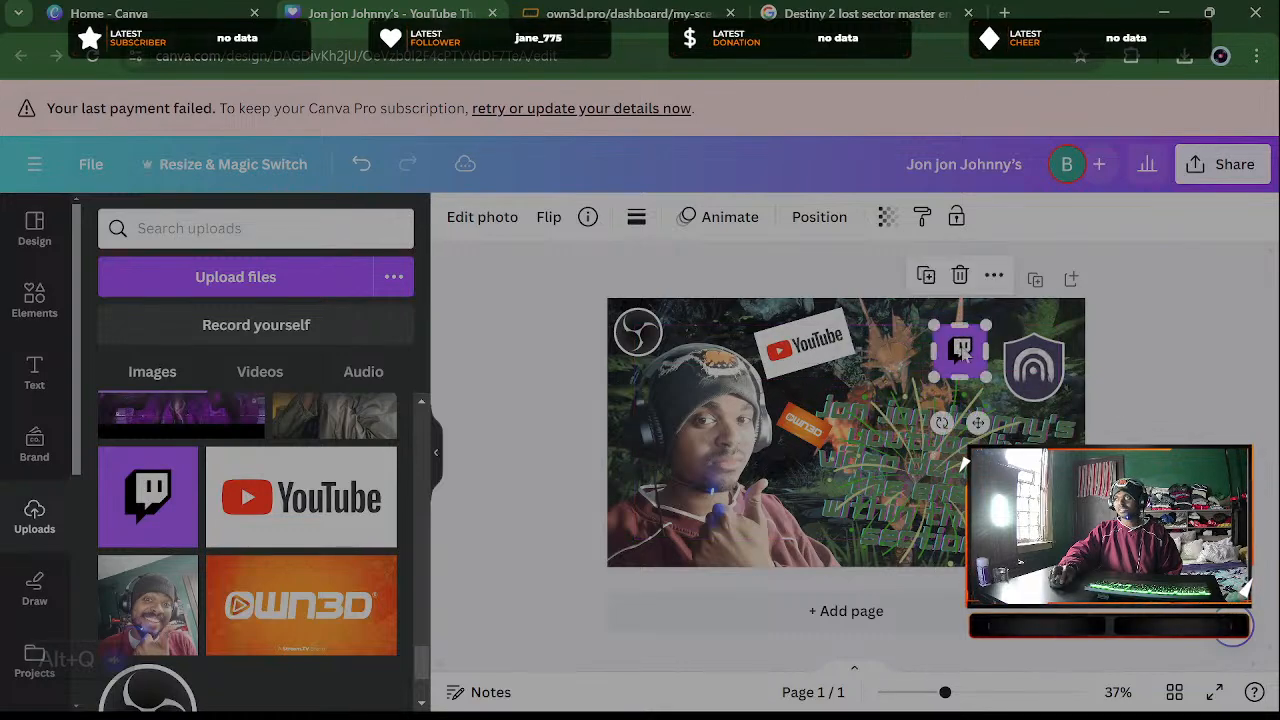
pyautogui.moveTo(941, 422); pyautogui.dragTo(912, 412)
pyautogui.click(1177, 296)
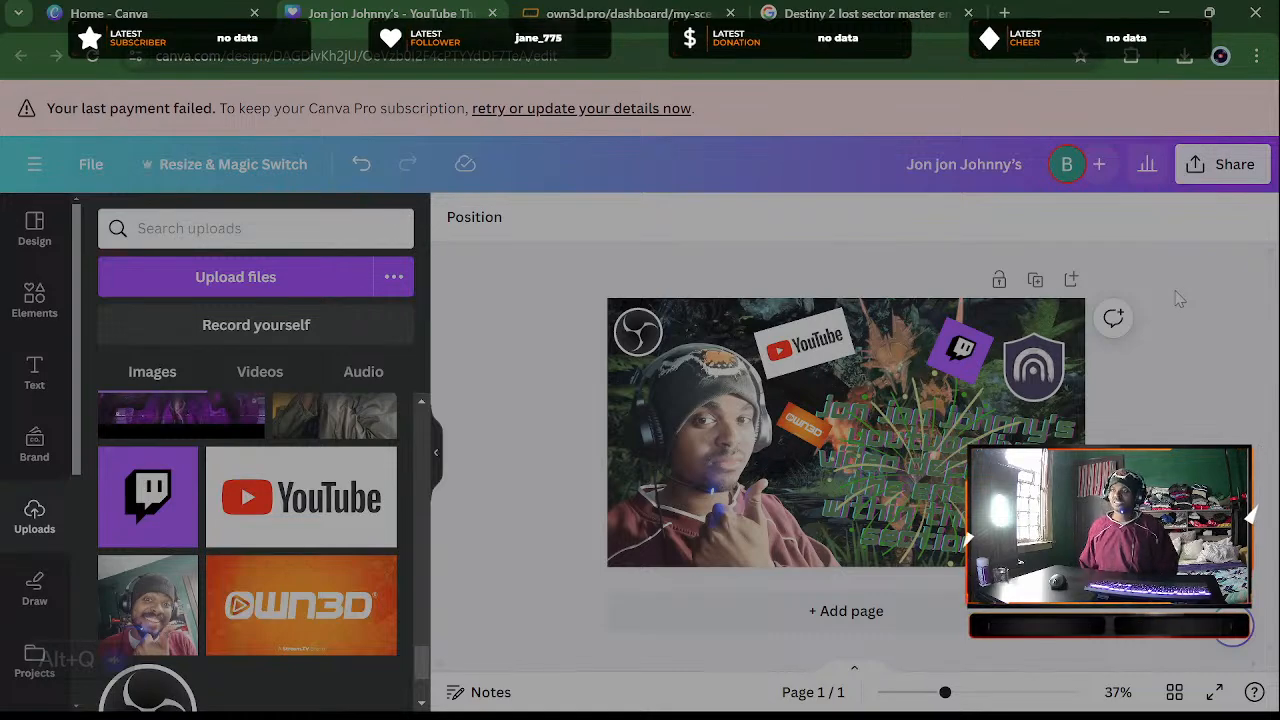
# Close the Canva home page and return to the thumbnail design
pyautogui.click(630, 14)
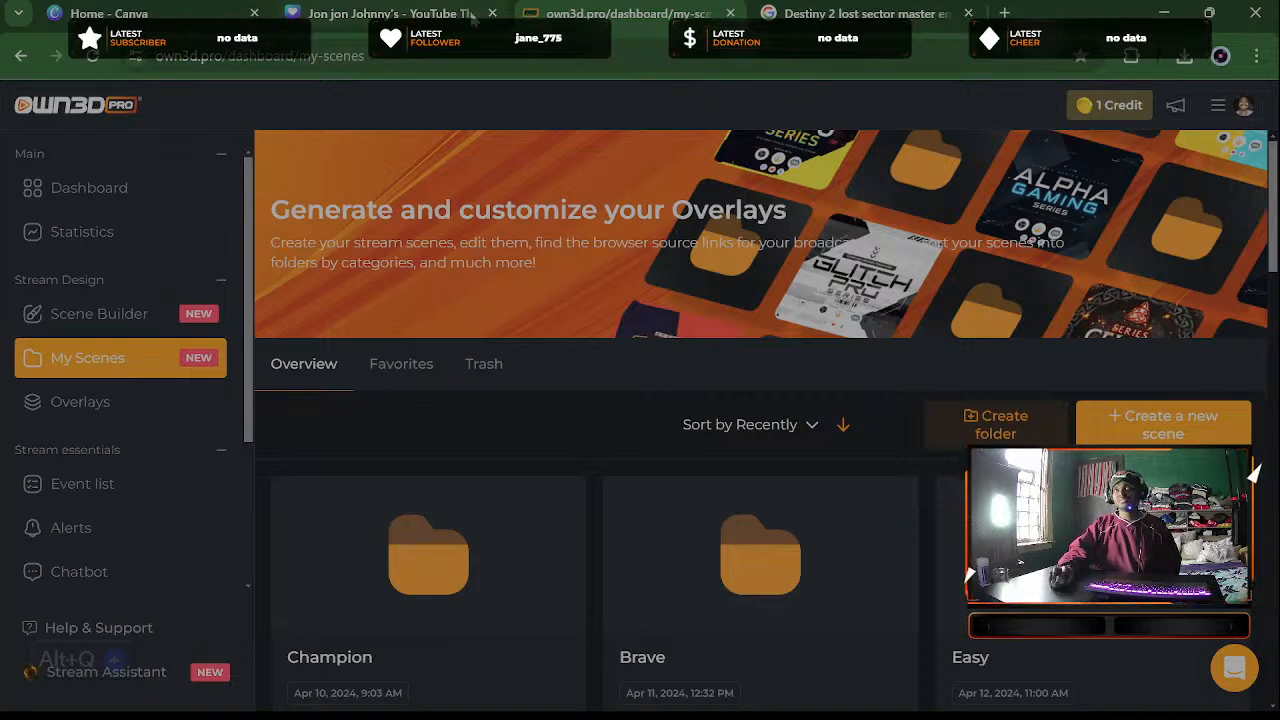
pyautogui.click(418, 13)
pyautogui.click(155, 14)
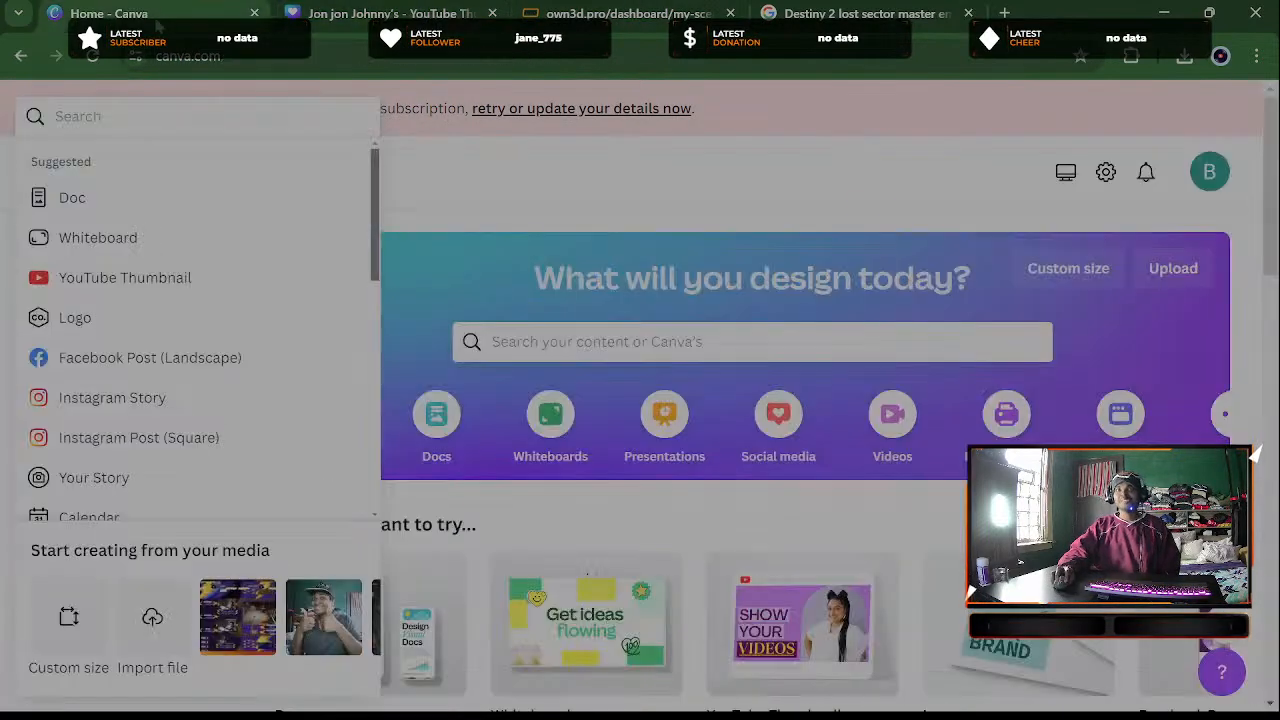
pyautogui.click(254, 14)
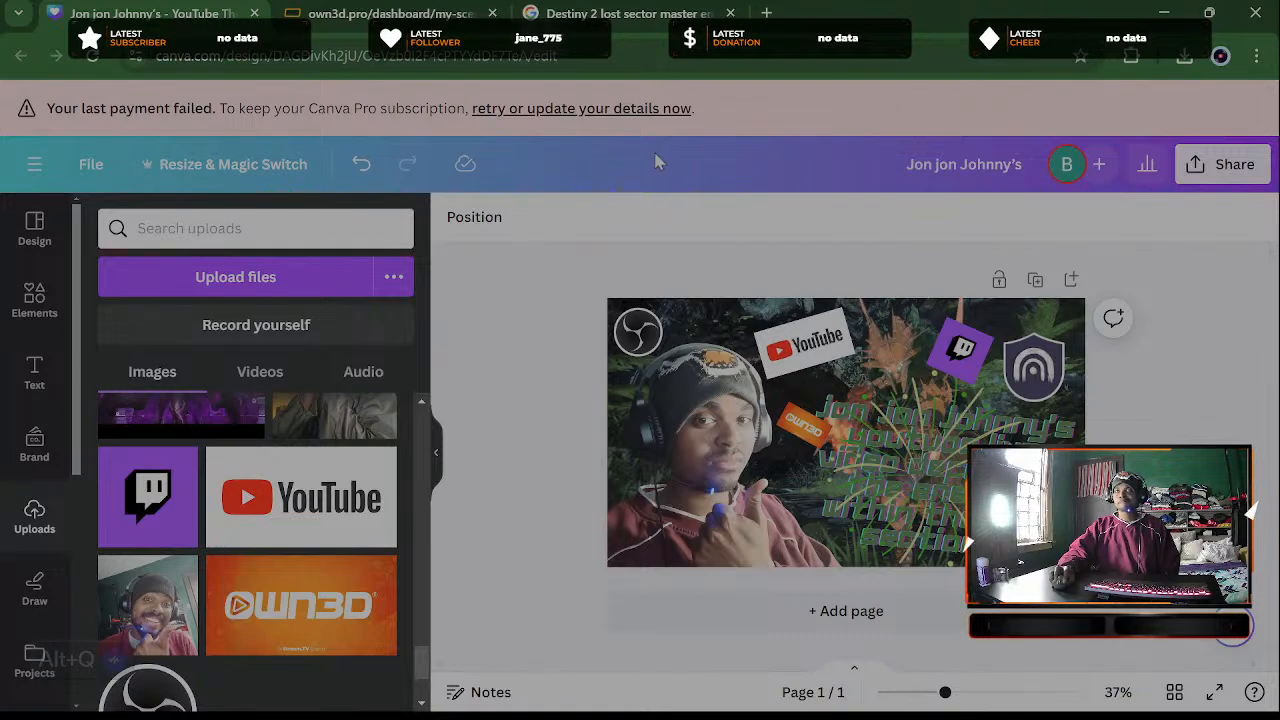
# Download the thumbnail as a PNG at 1,280 × 720 px and close the sharing options
pyautogui.click(1230, 170)
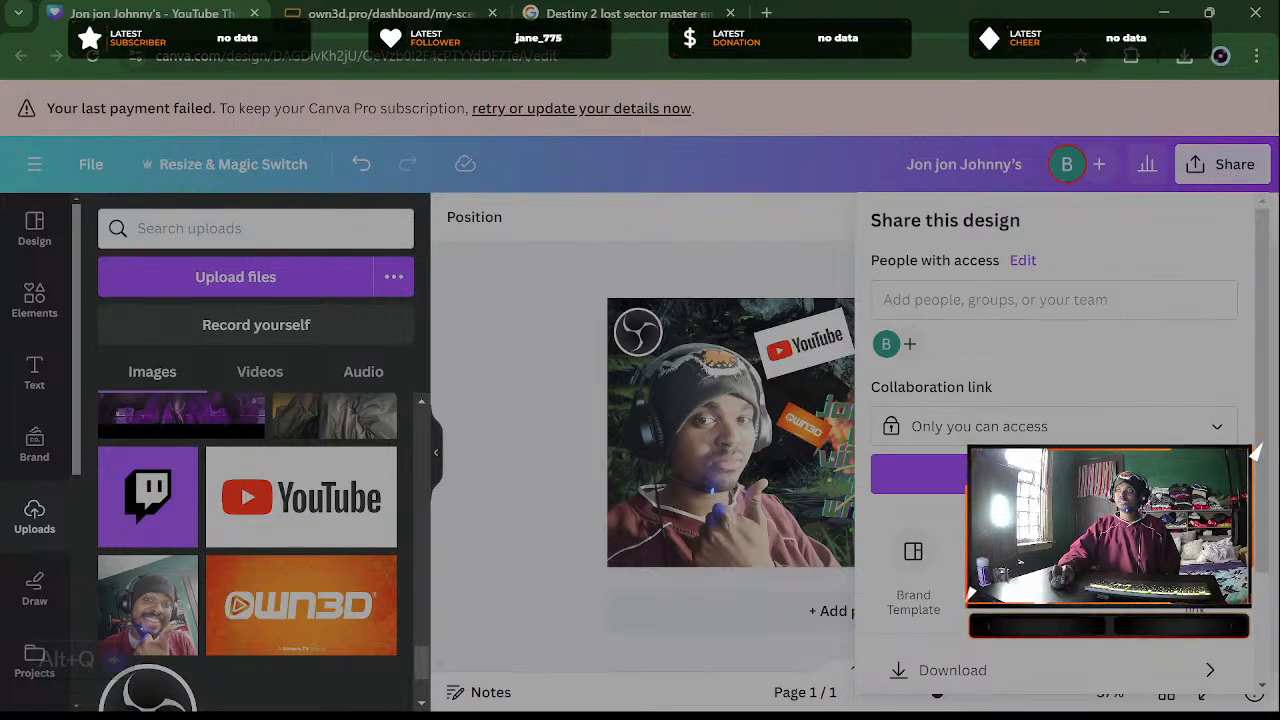
pyautogui.click(925, 672)
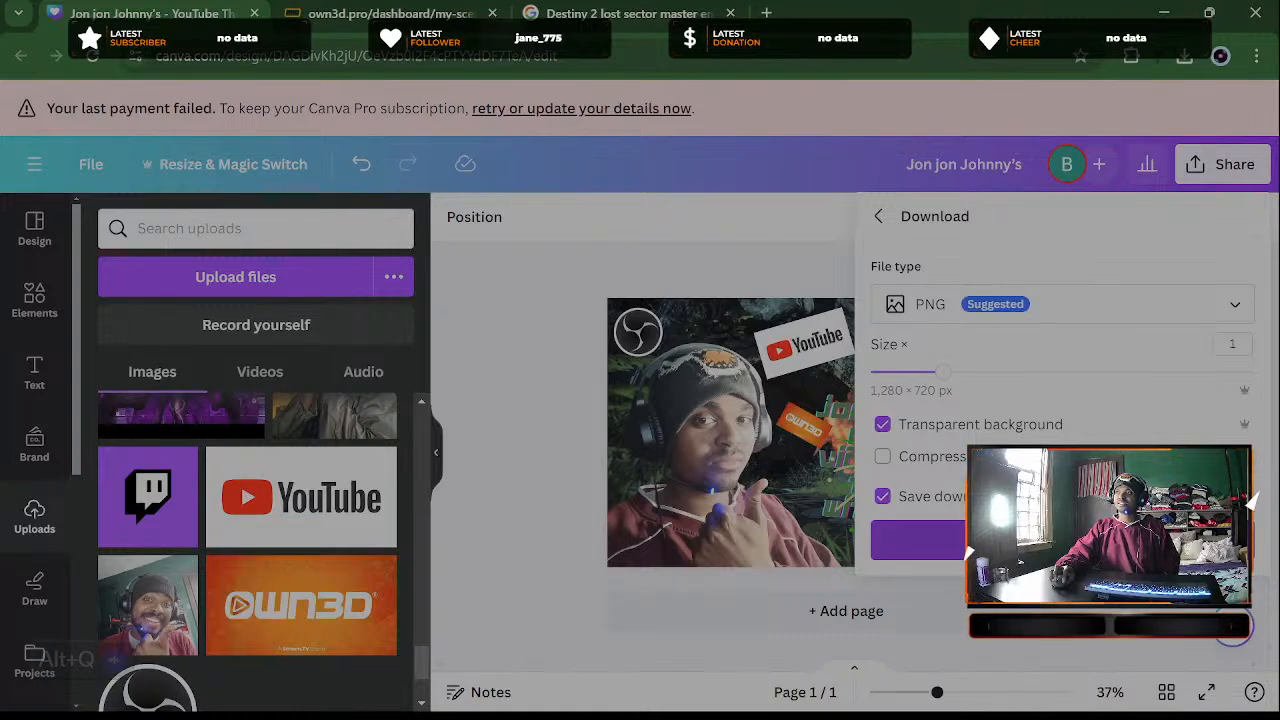
pyautogui.moveTo(935, 378)
pyautogui.mouseDown()
pyautogui.moveTo(1052, 376)
pyautogui.moveTo(948, 389)
pyautogui.mouseUp()
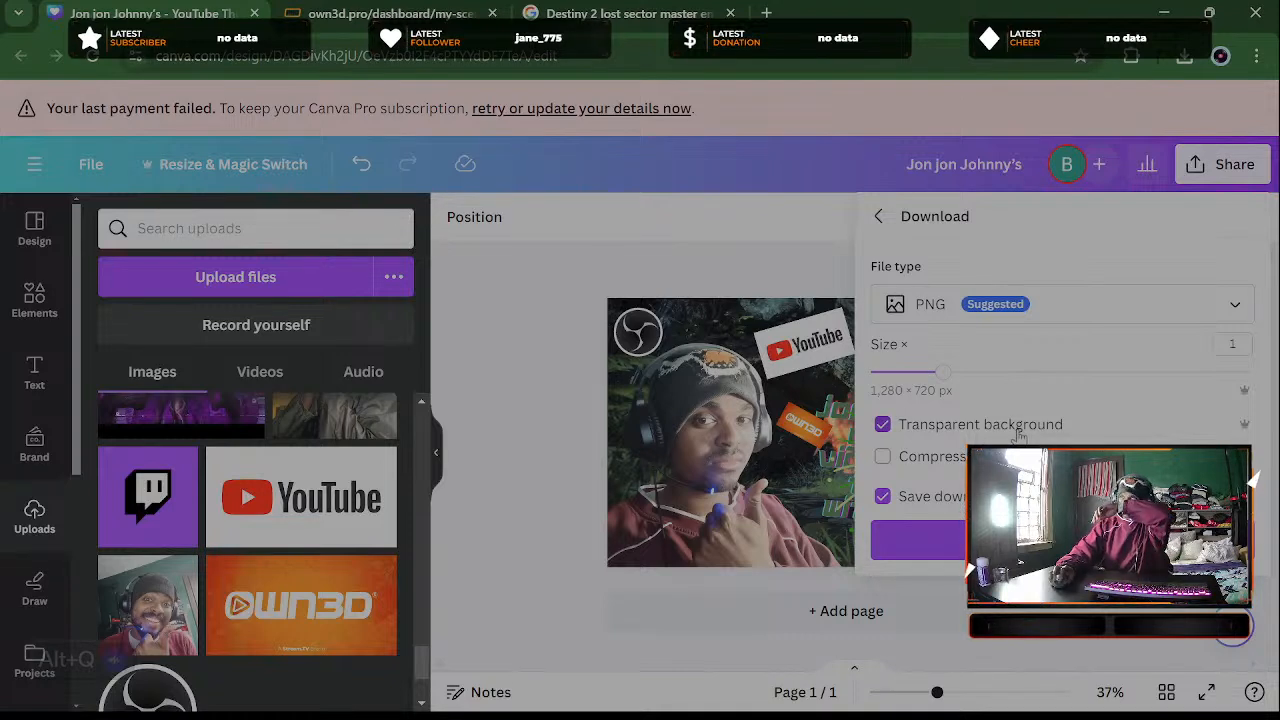
pyautogui.click(1236, 311)
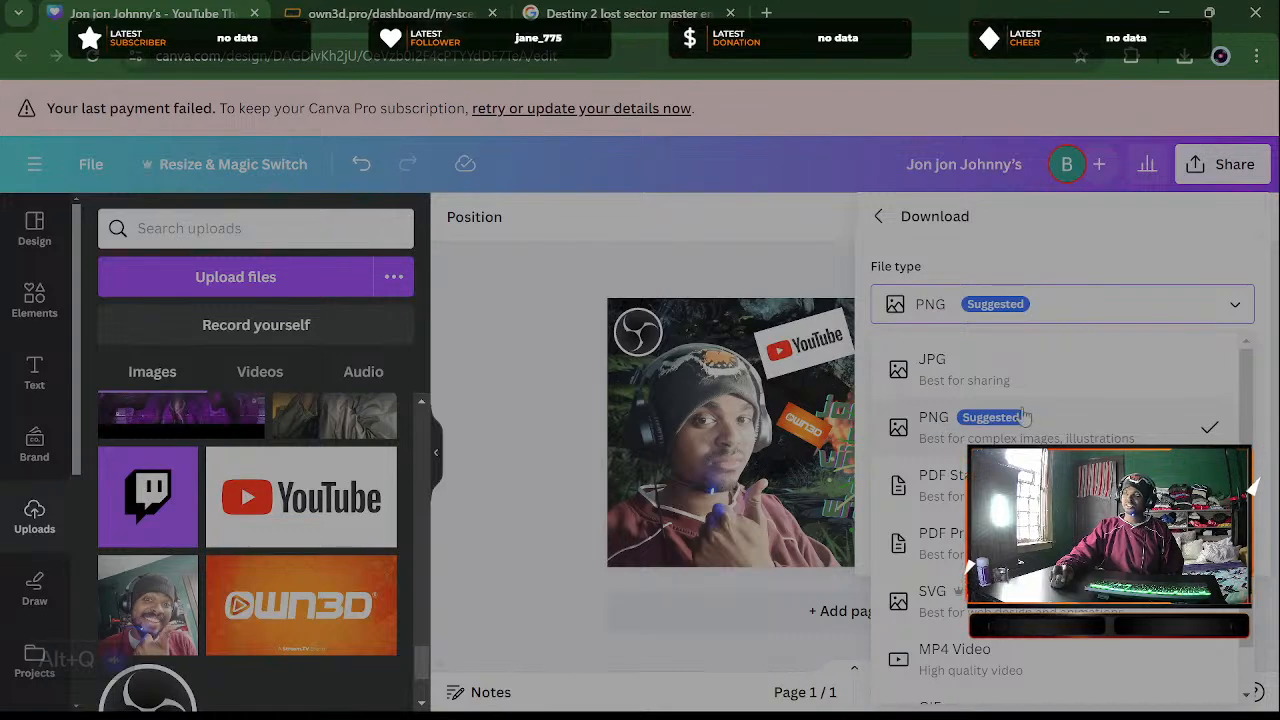
pyautogui.click(1030, 440)
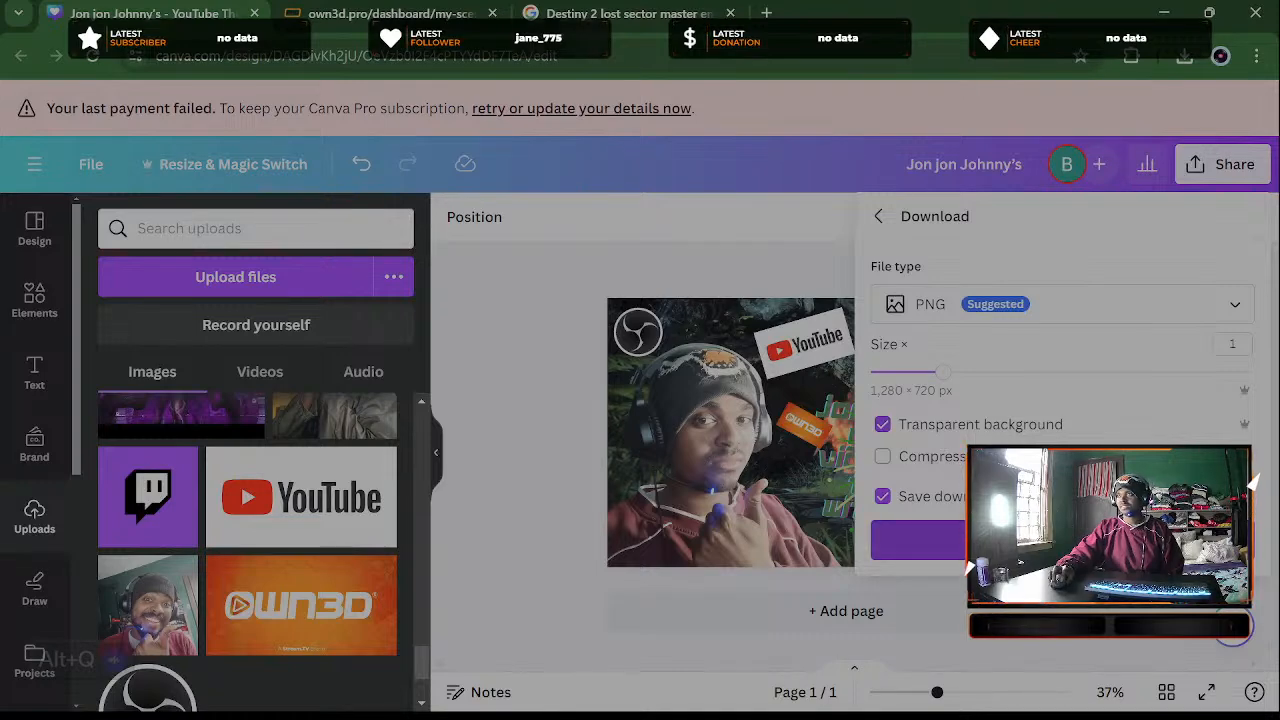
pyautogui.click(1060, 540)
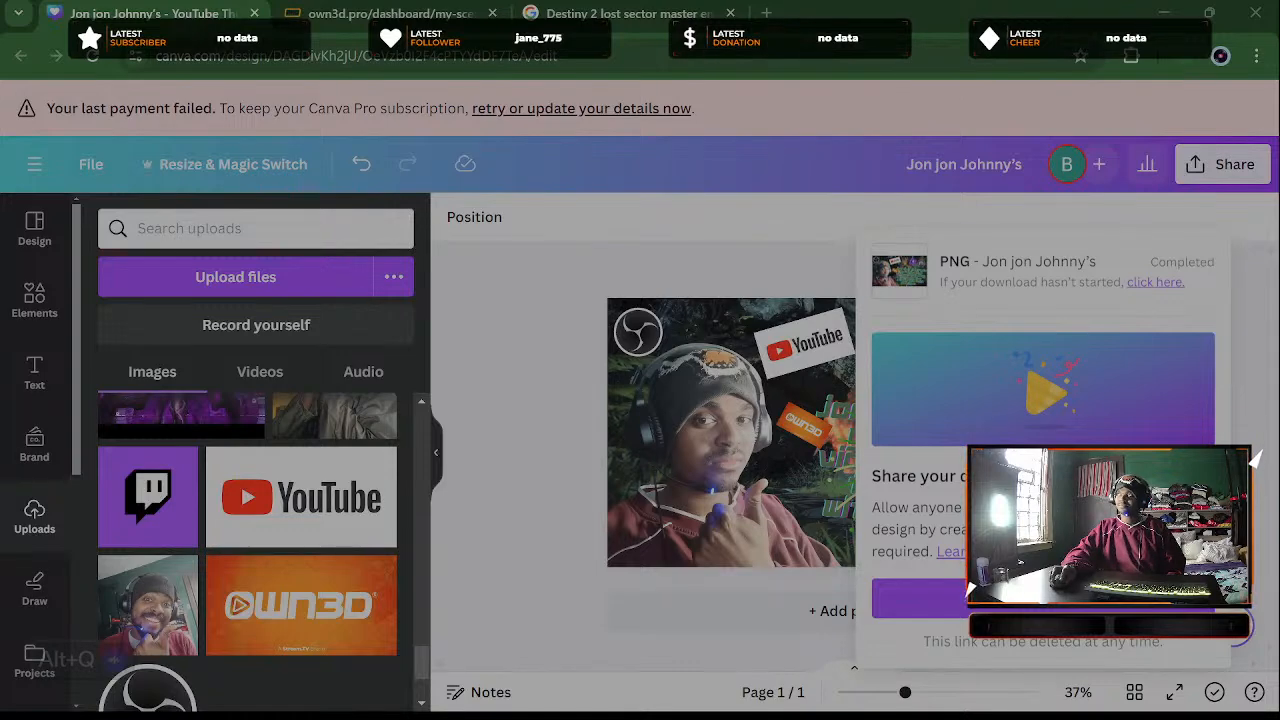
pyautogui.click(569, 338)
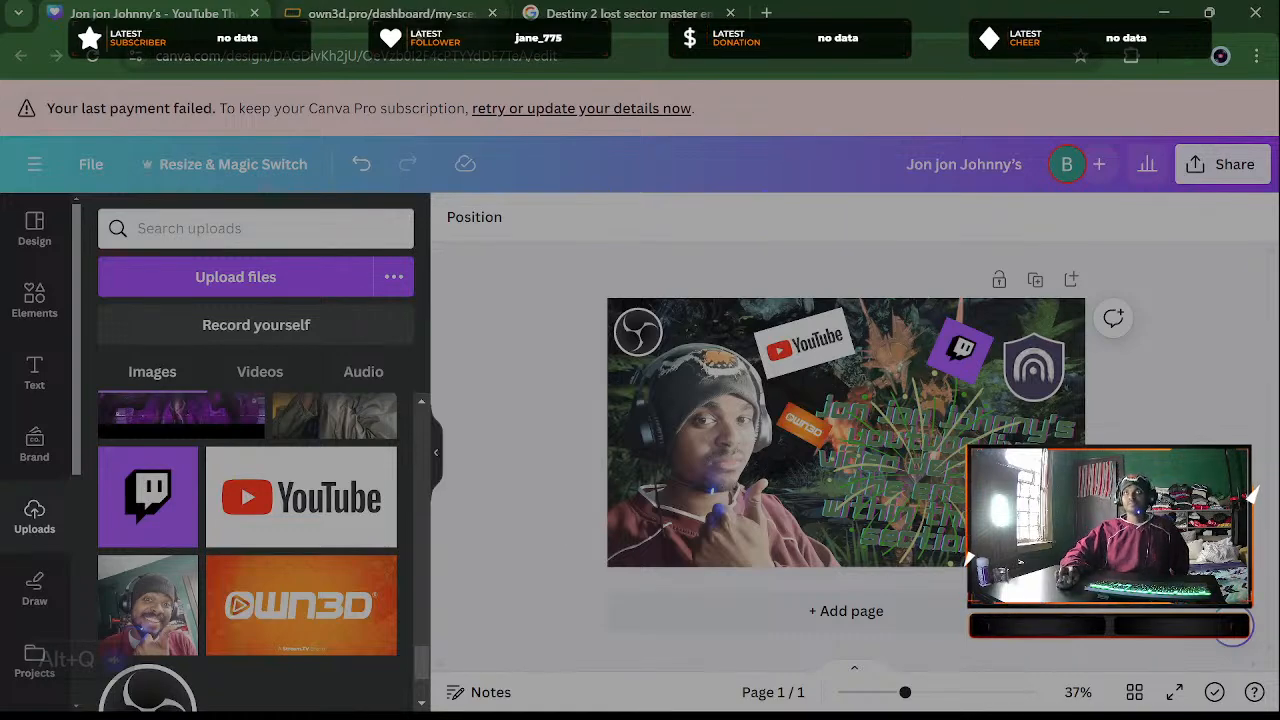
# Switch to OWN3D Pro and open the Simple Alerts set for editing
pyautogui.click(408, 16)
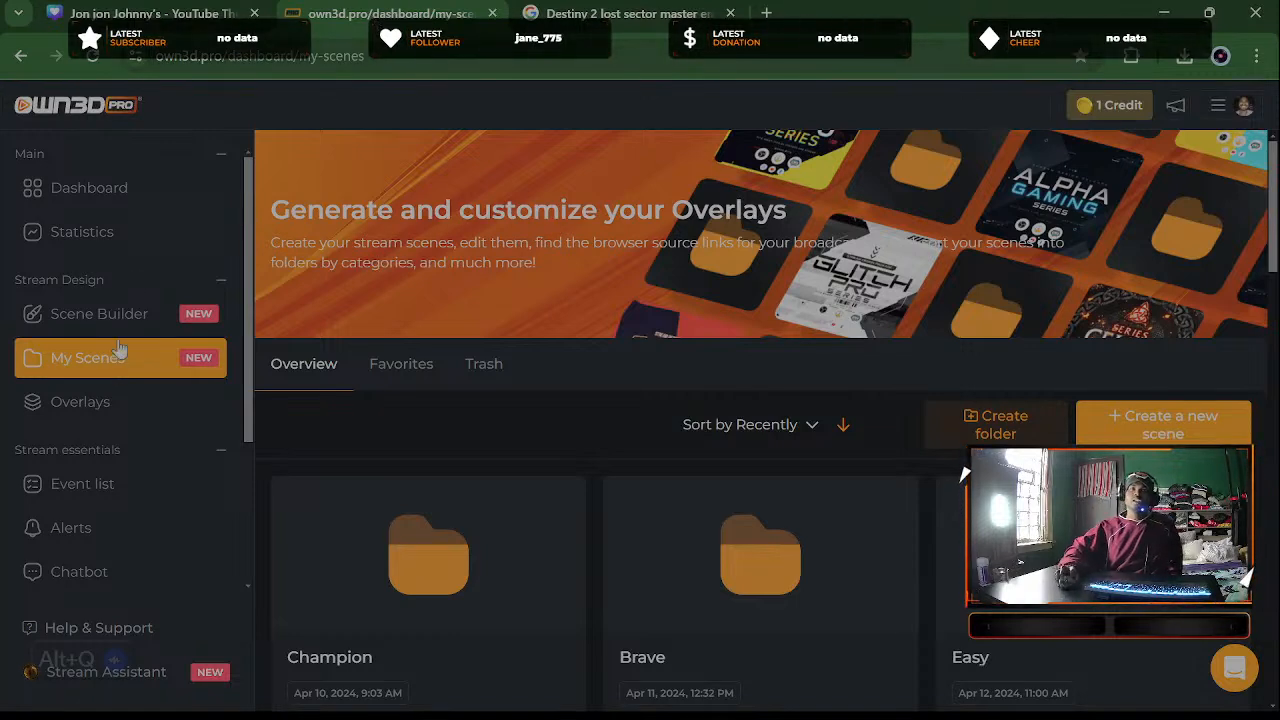
pyautogui.click(101, 538)
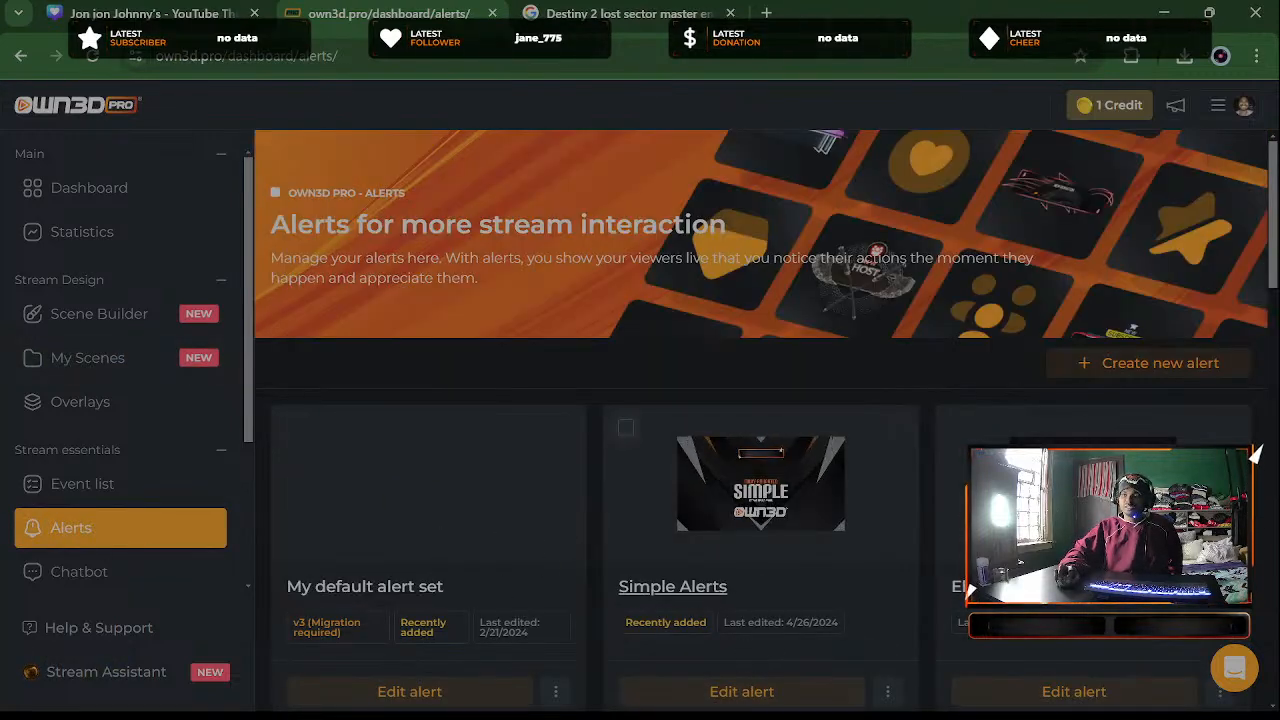
pyautogui.scroll(-1, 855, 570)
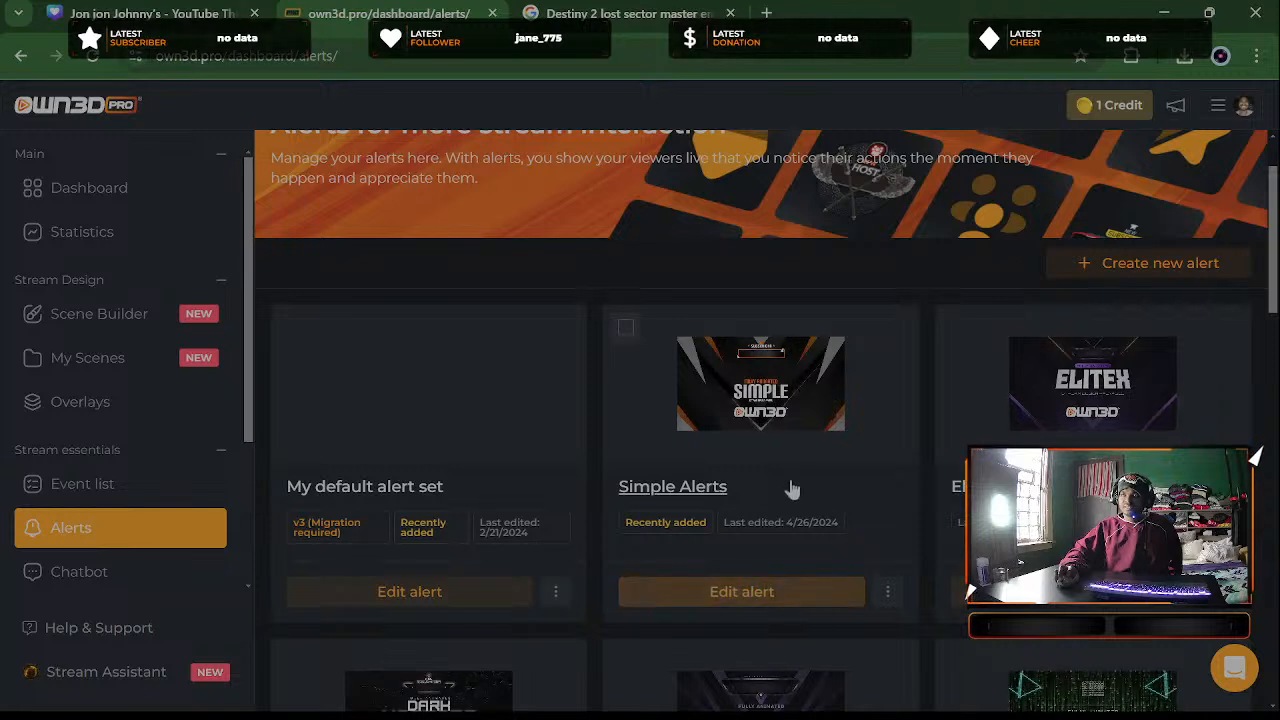
pyautogui.click(750, 592)
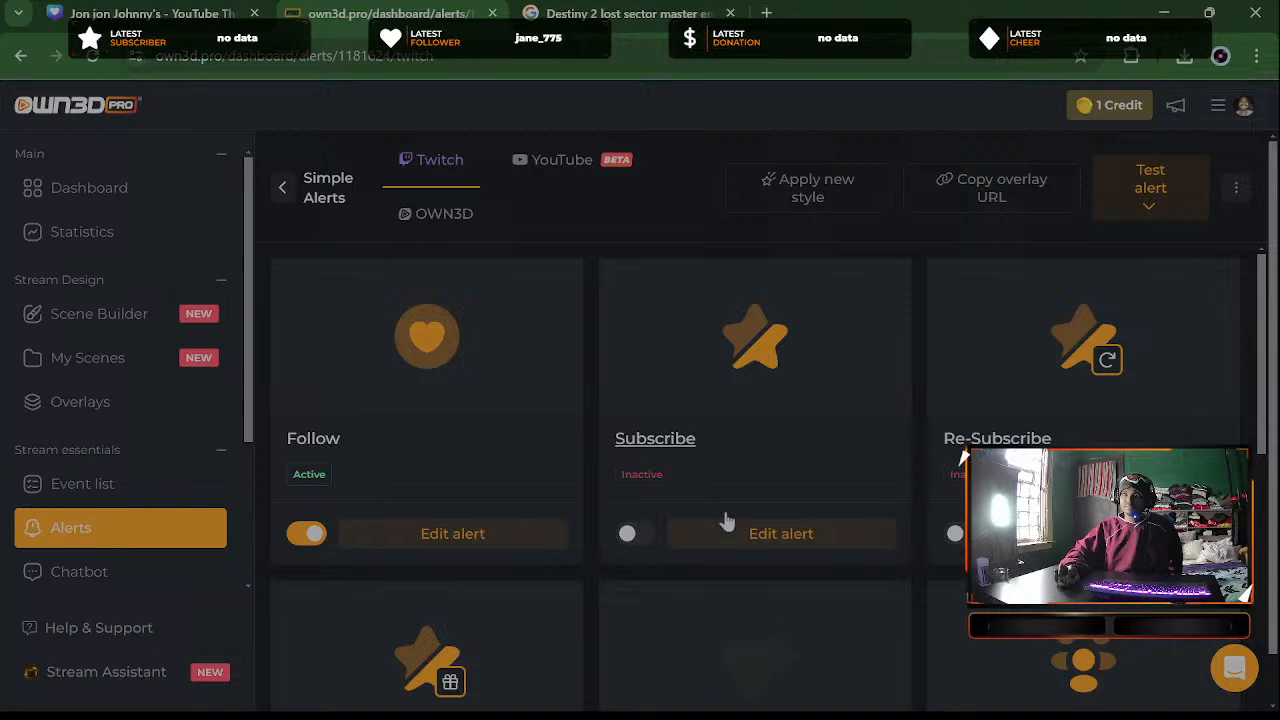
# Activate the Subscribe, Re-Subscribe, Gift-Subscribe, Cheer and Raid alerts for Twitch
pyautogui.click(629, 533)
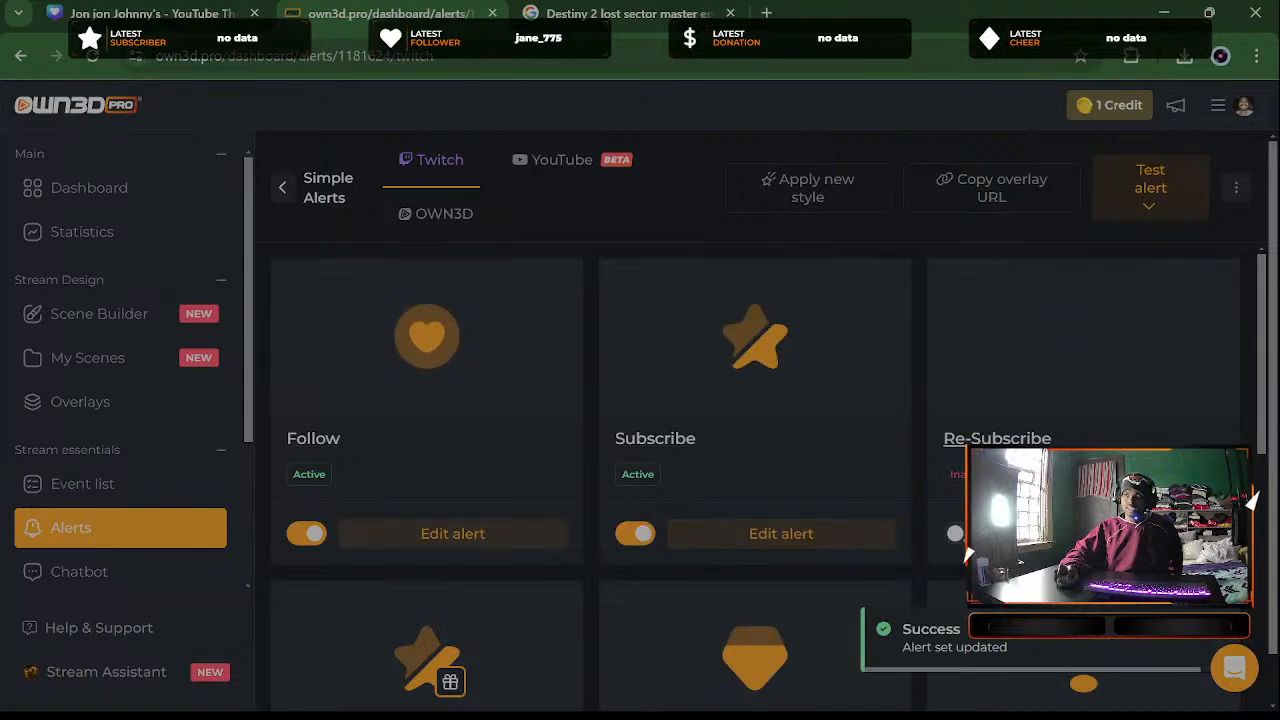
pyautogui.scroll(-5, 571, 586)
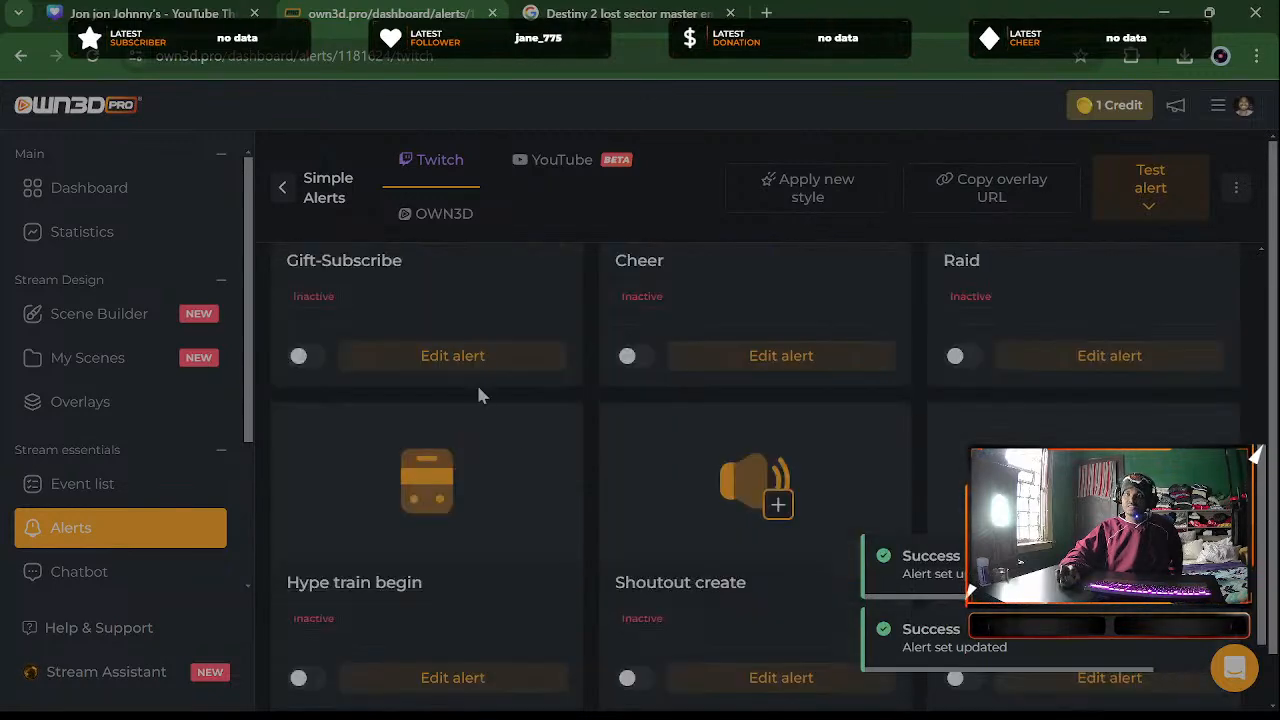
pyautogui.click(308, 356)
pyautogui.click(634, 356)
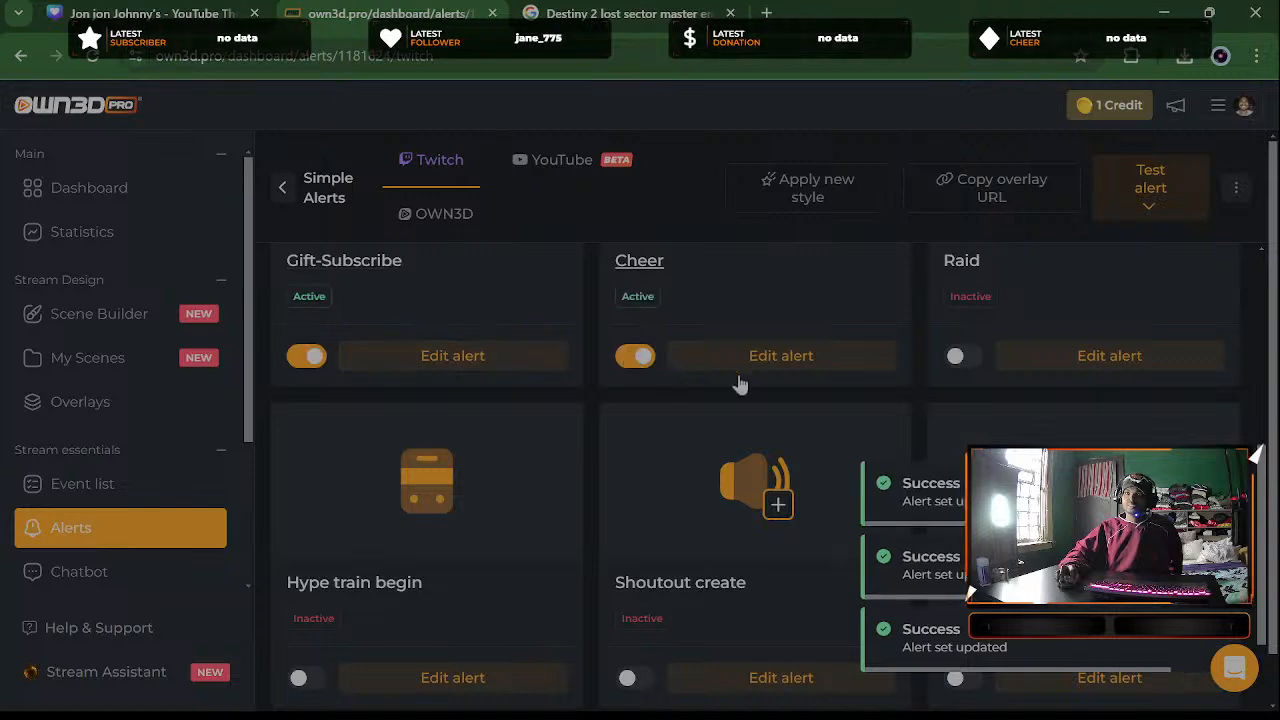
pyautogui.click(956, 356)
# Activate the Hype train begin, Shoutout create and Shoutout receive alerts for Twitch
pyautogui.scroll(-1, 557, 514)
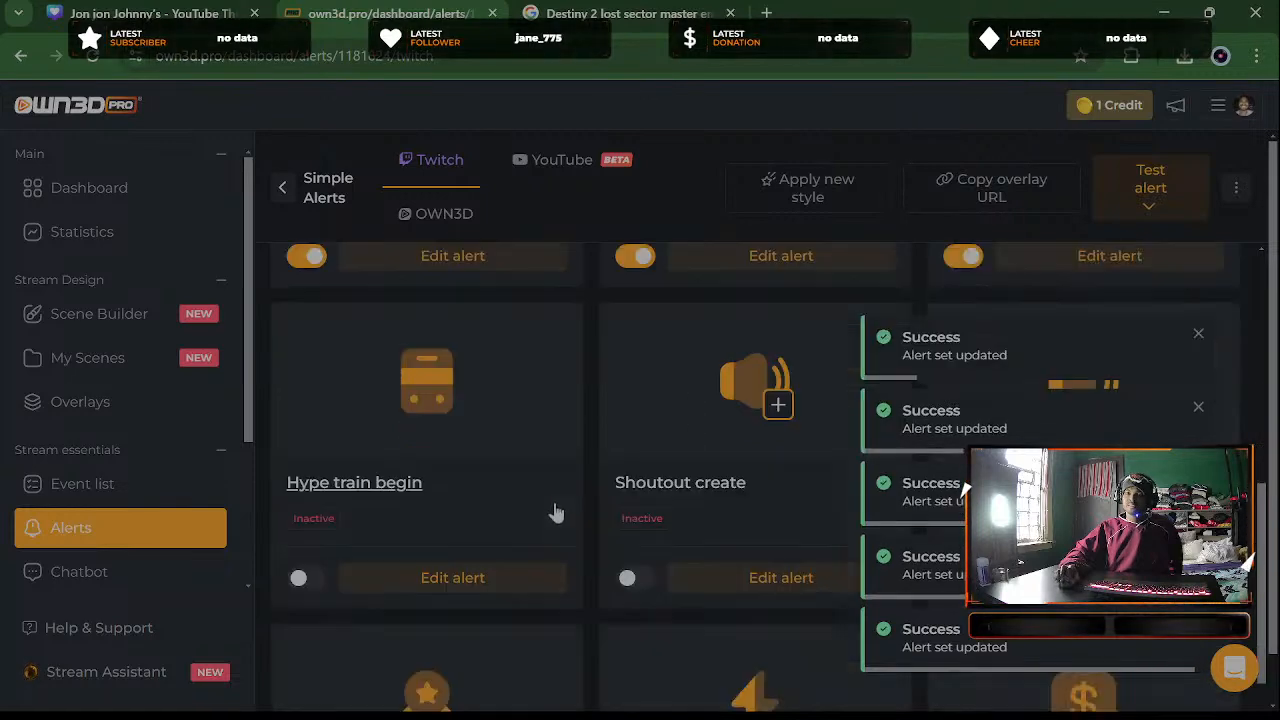
pyautogui.click(303, 577)
pyautogui.click(629, 578)
pyautogui.scroll(-1, 773, 540)
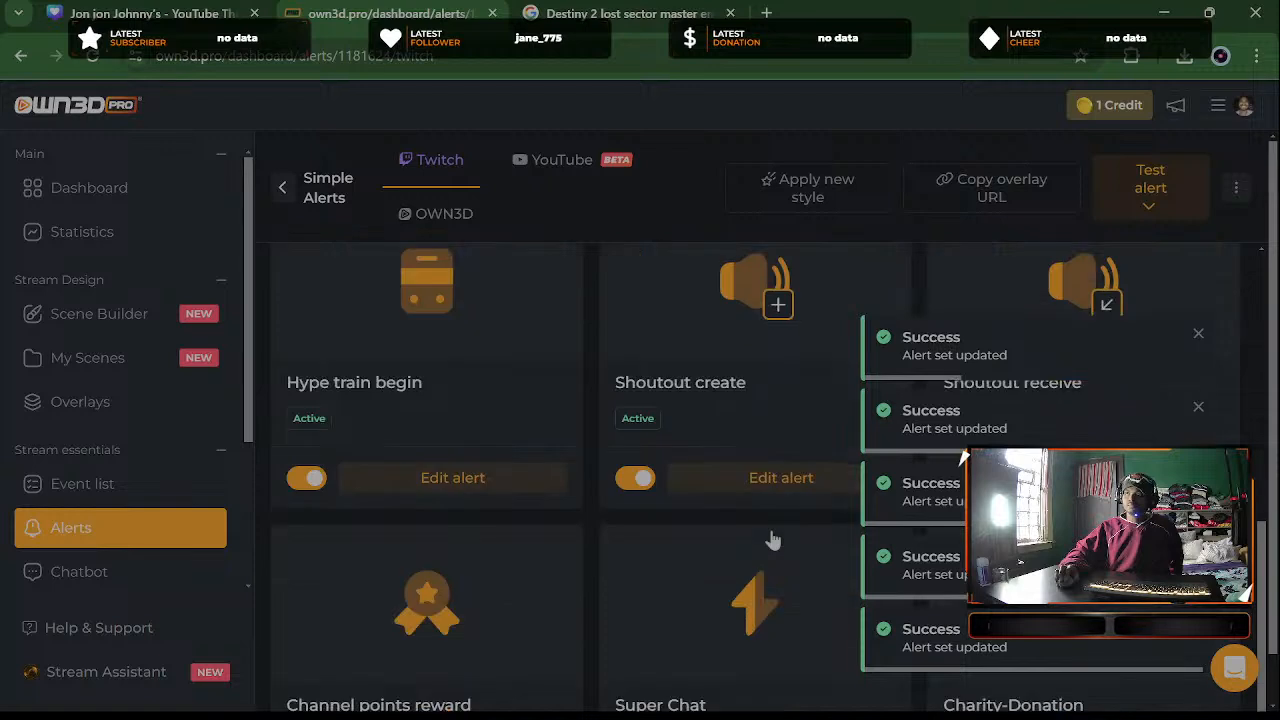
pyautogui.scroll(-1, 773, 540)
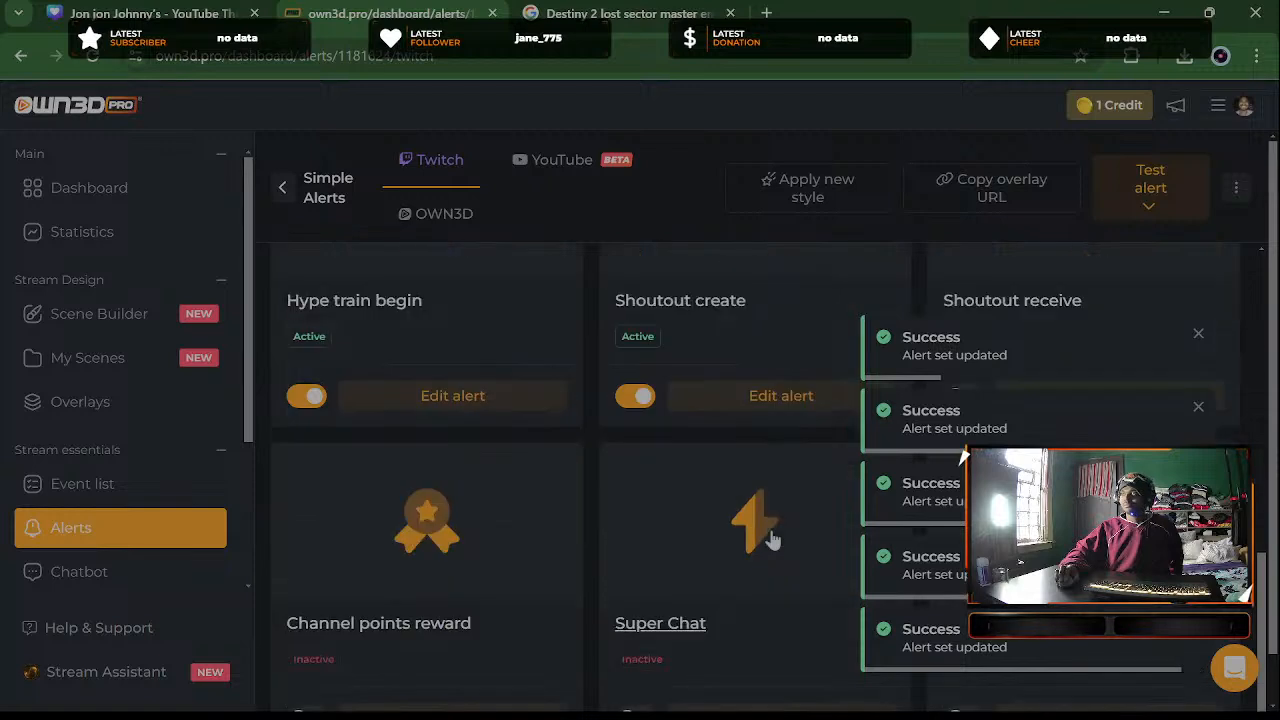
pyautogui.click(965, 396)
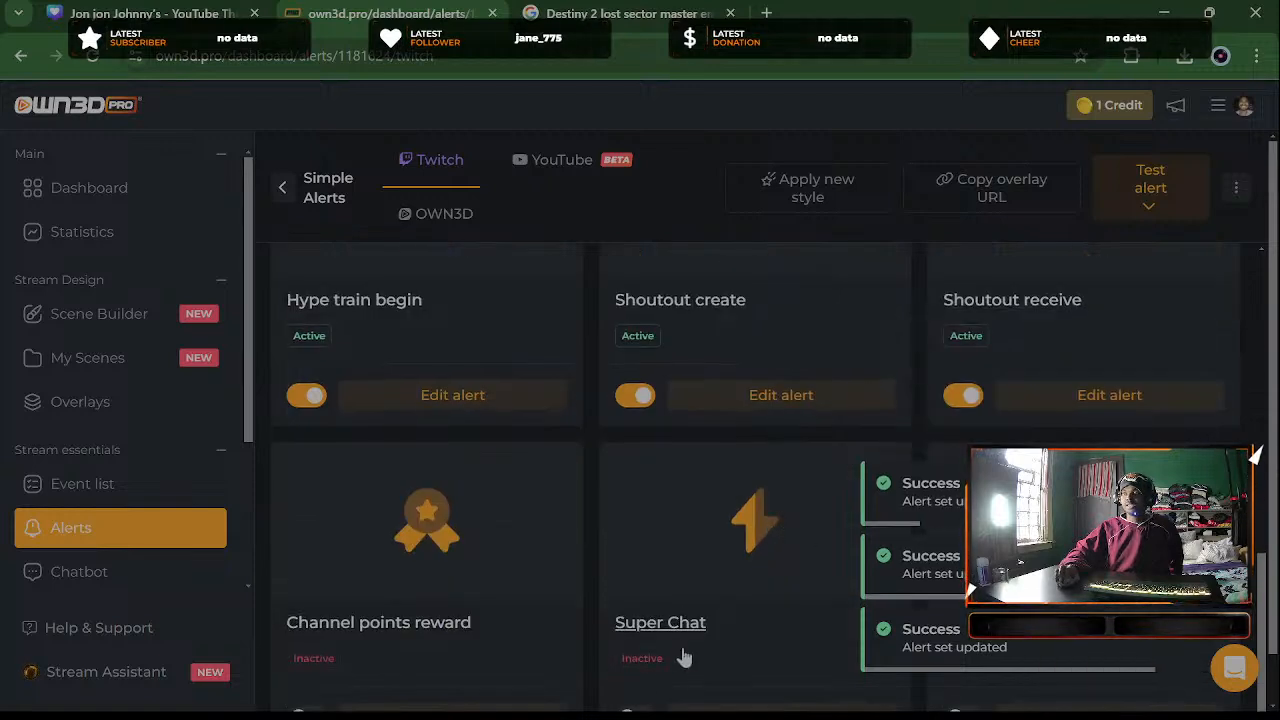
# Activate the Channel points reward, Super Chat and Charity-Donation alerts, returning to the Twitch alert overview
pyautogui.scroll(-1, 766, 648)
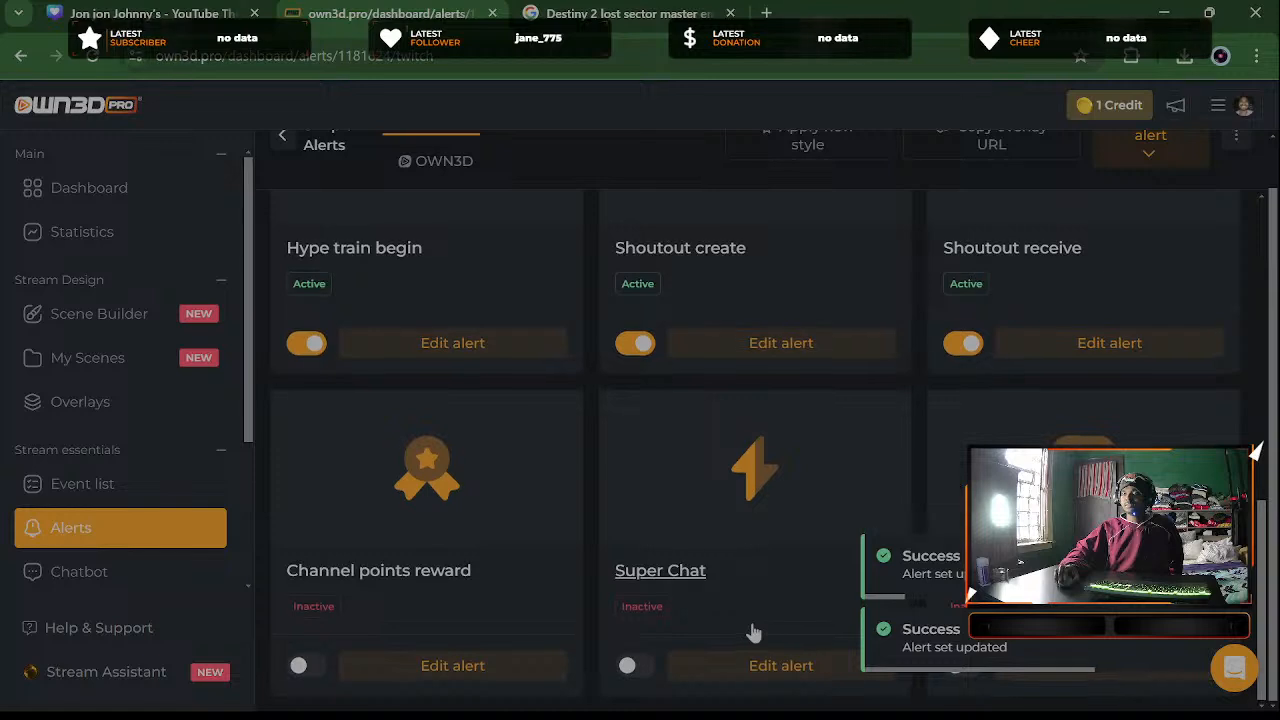
pyautogui.click(626, 667)
pyautogui.click(298, 666)
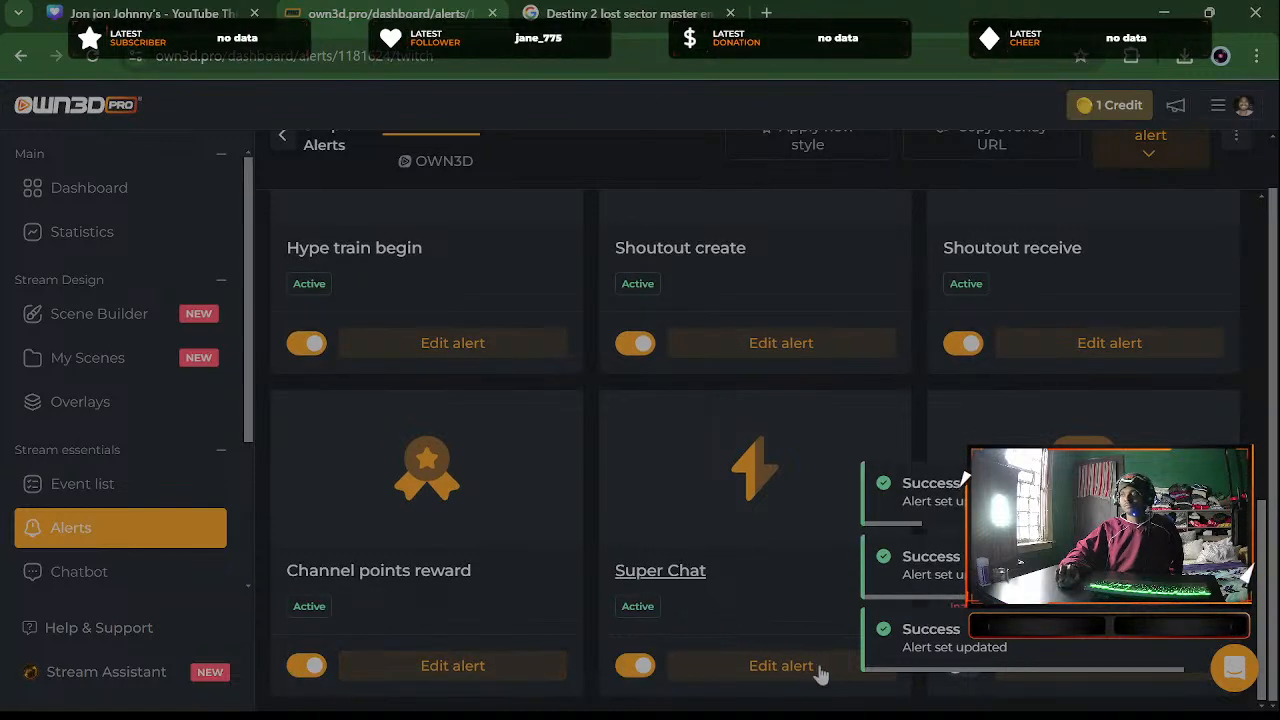
pyautogui.click(963, 687)
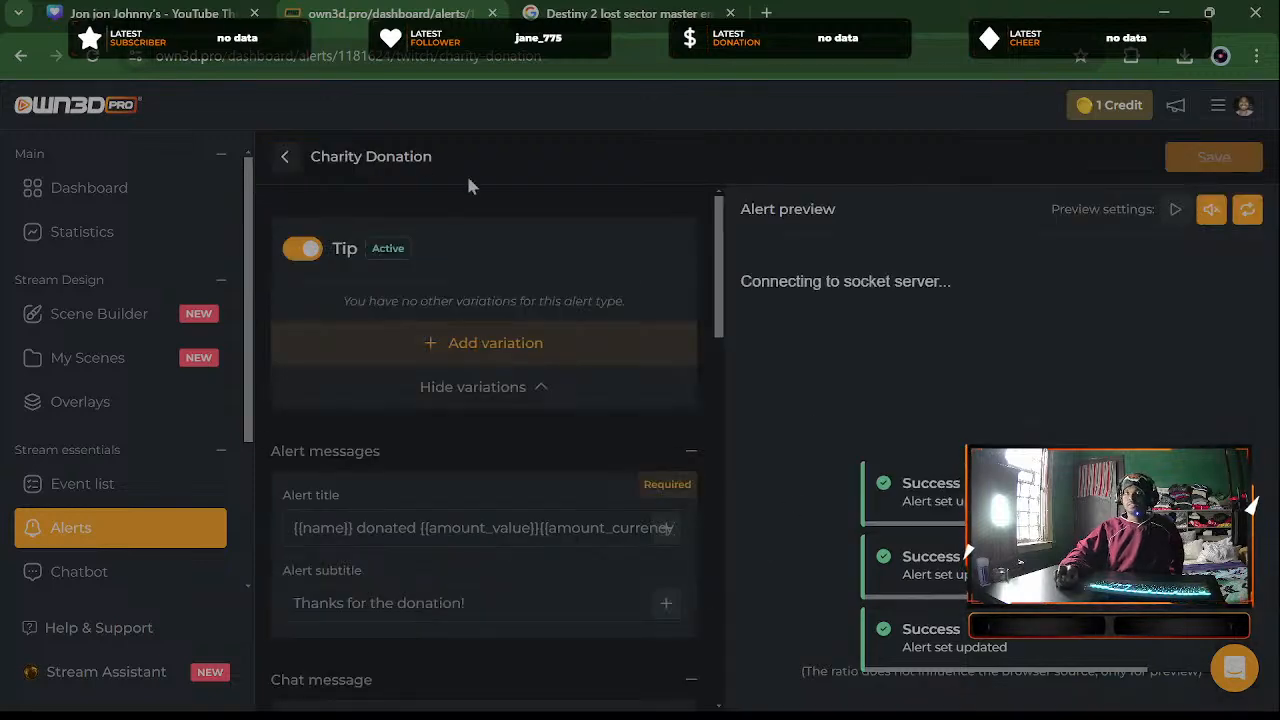
pyautogui.click(285, 157)
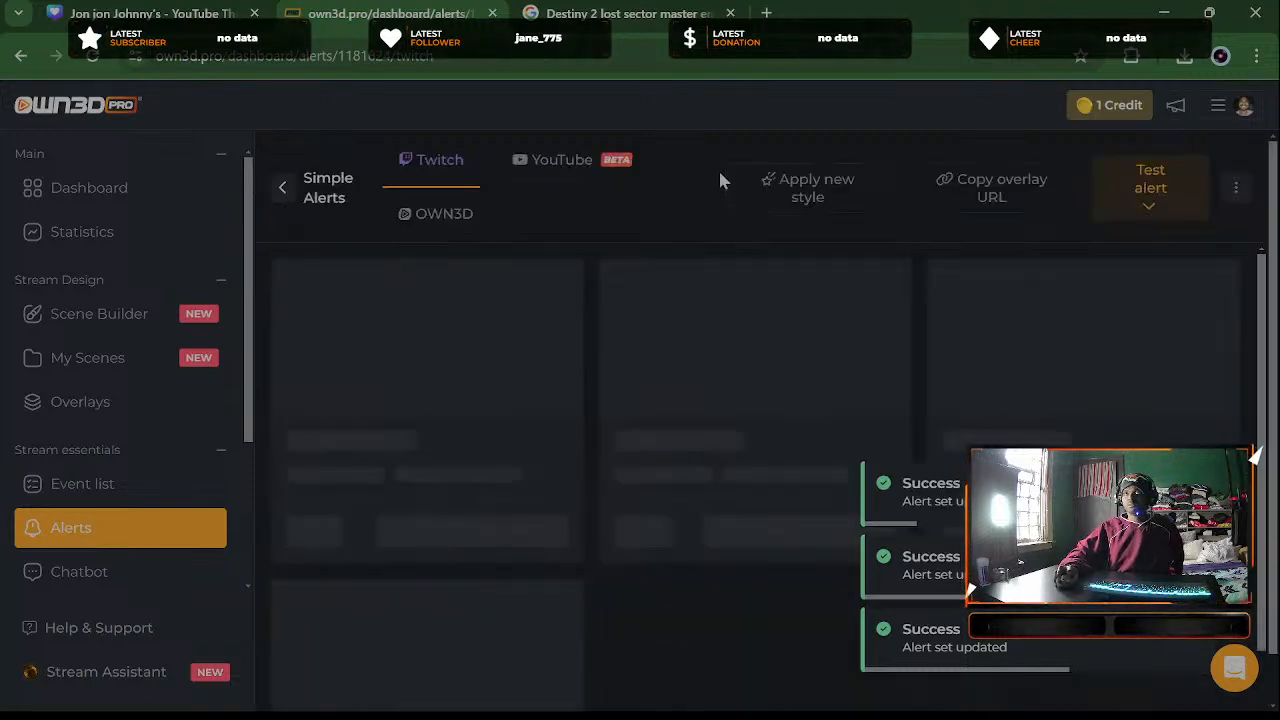
# Check that all Twitch alerts are active and copy the overlay URL of the Simple Alerts set
pyautogui.scroll(-8, 766, 622)
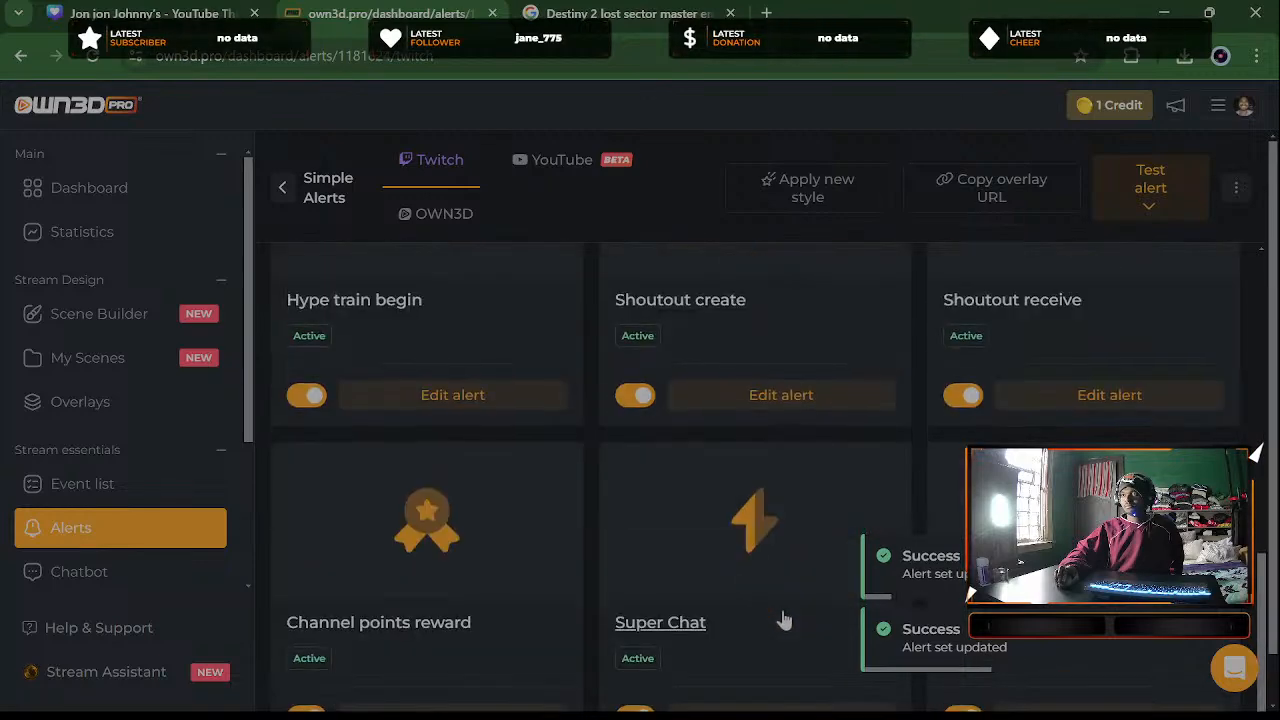
pyautogui.scroll(-1, 740, 628)
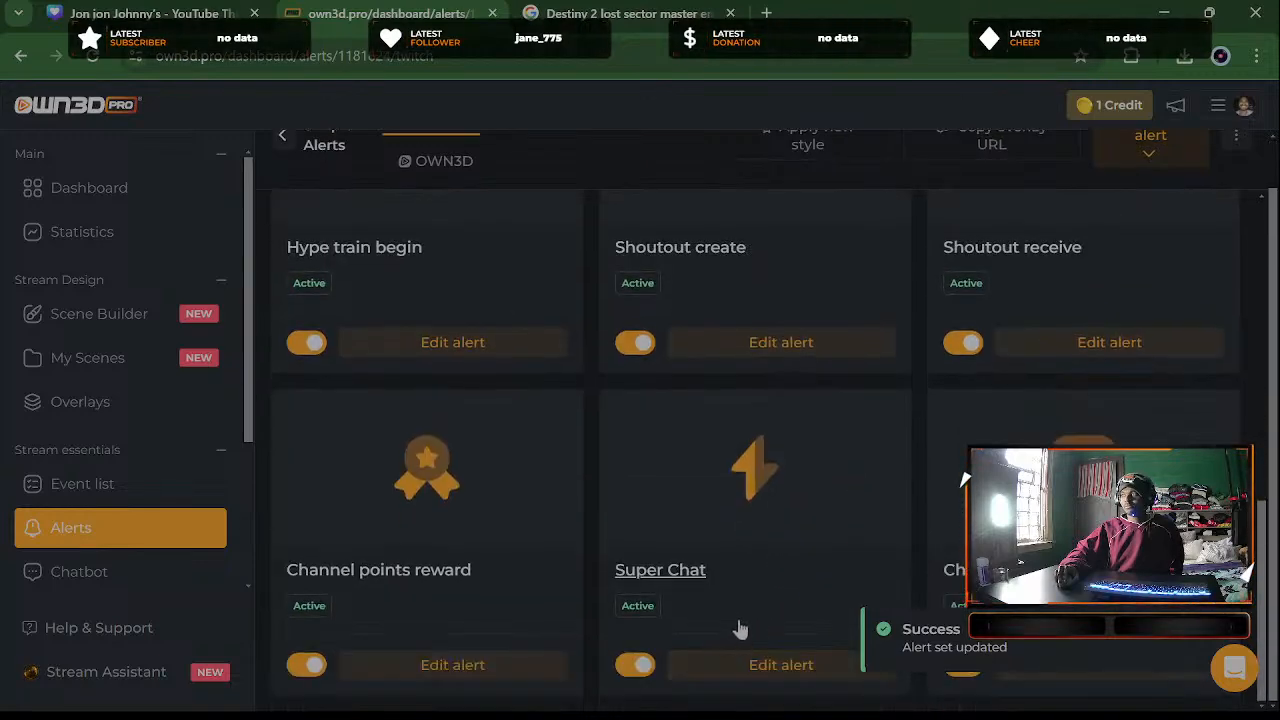
pyautogui.scroll(5, 830, 480)
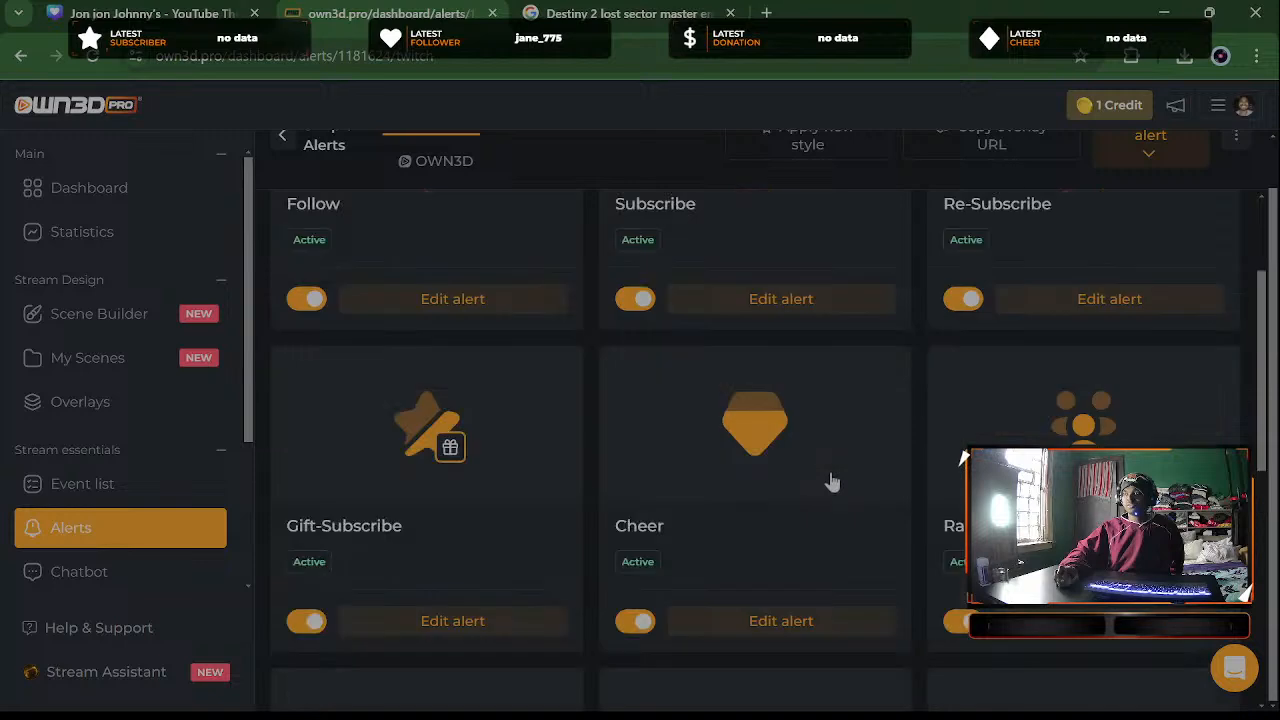
pyautogui.scroll(3, 830, 482)
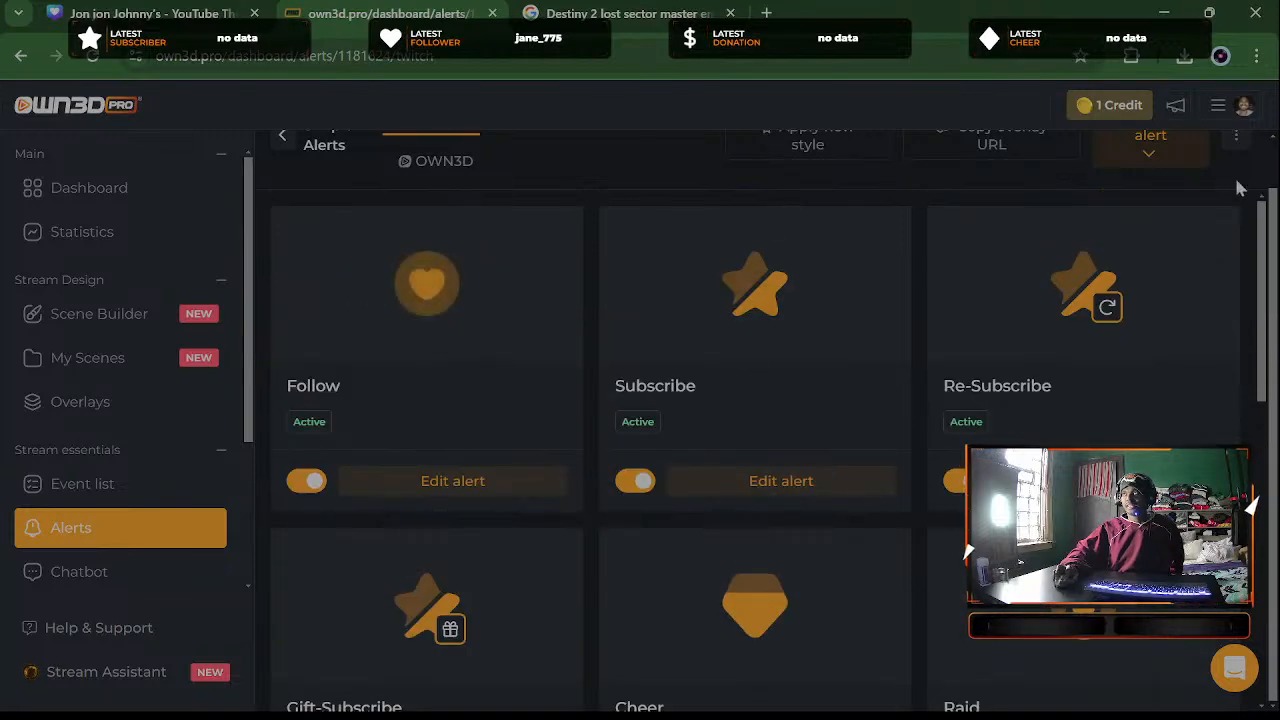
pyautogui.scroll(1, 1238, 188)
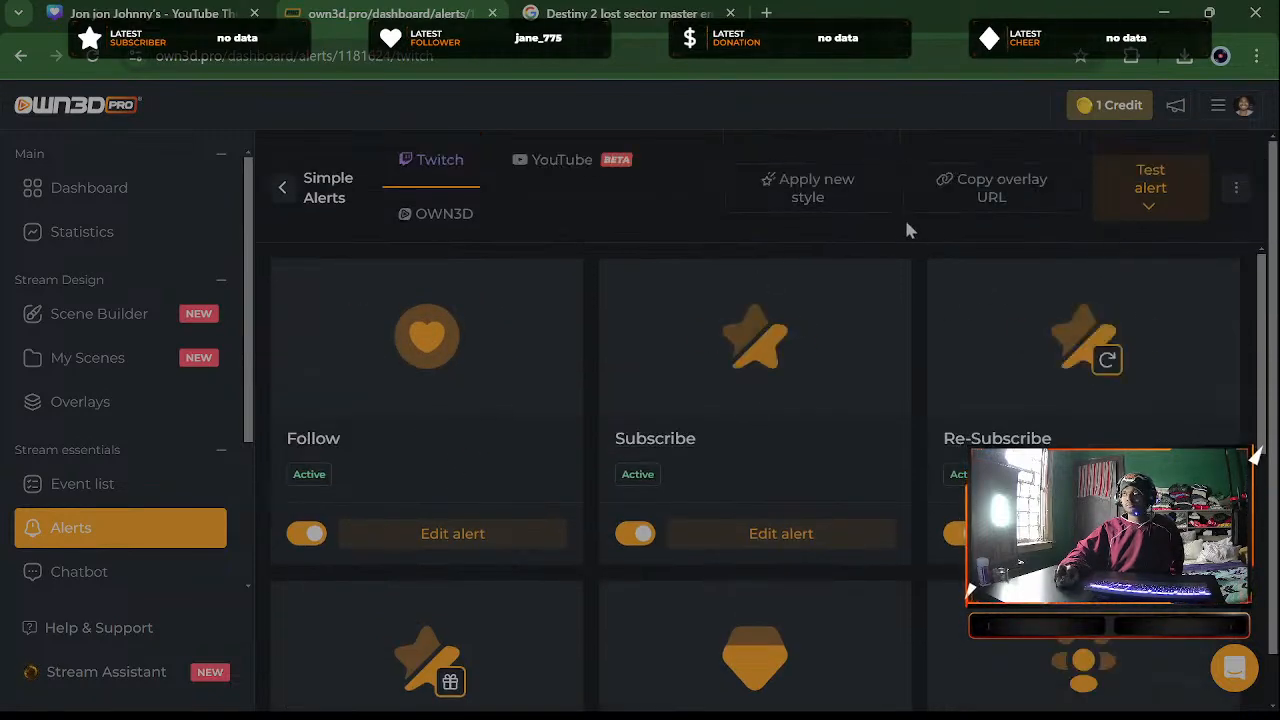
pyautogui.click(1003, 195)
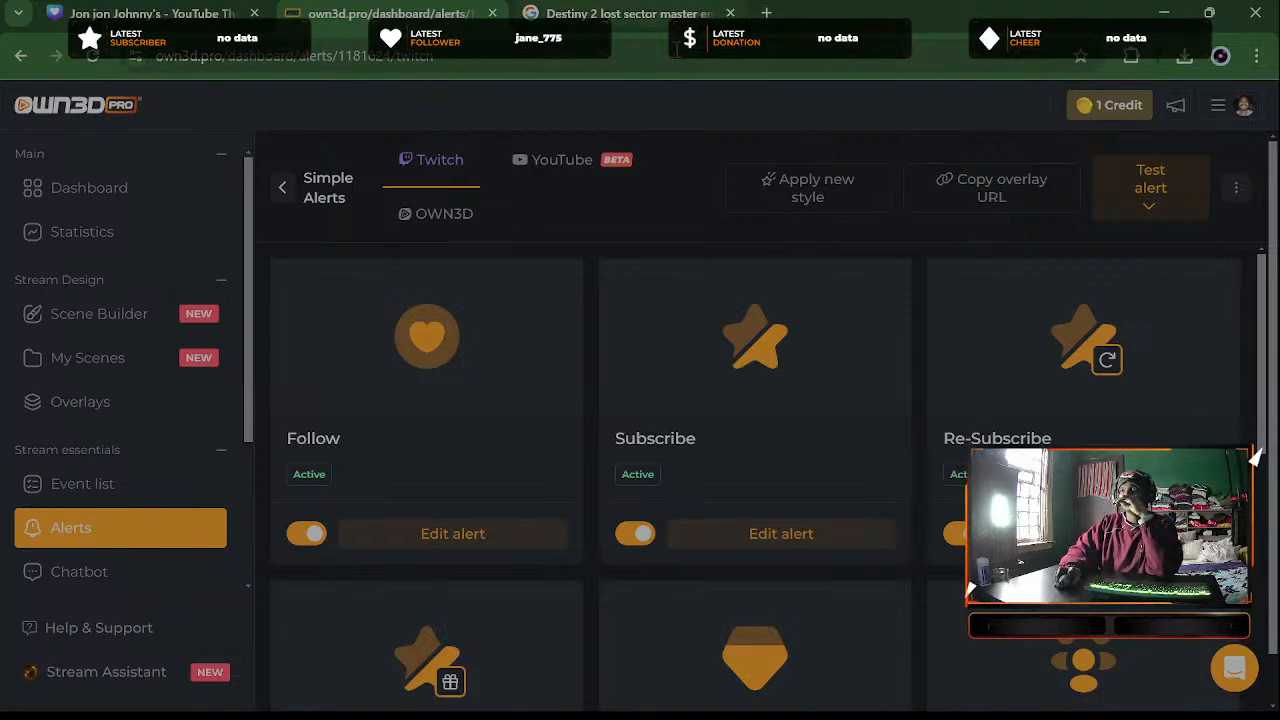
# Apply the free Simple style from the Pro alert library to the alert set
pyautogui.click(809, 200)
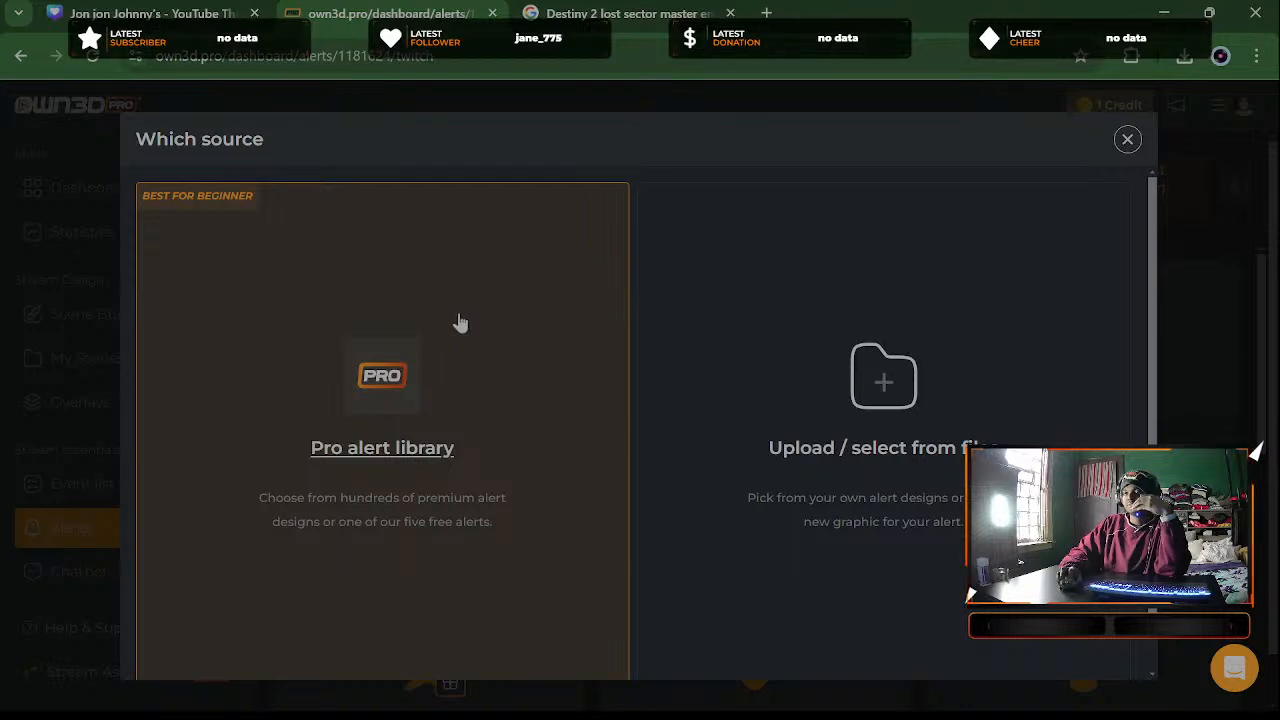
pyautogui.click(459, 322)
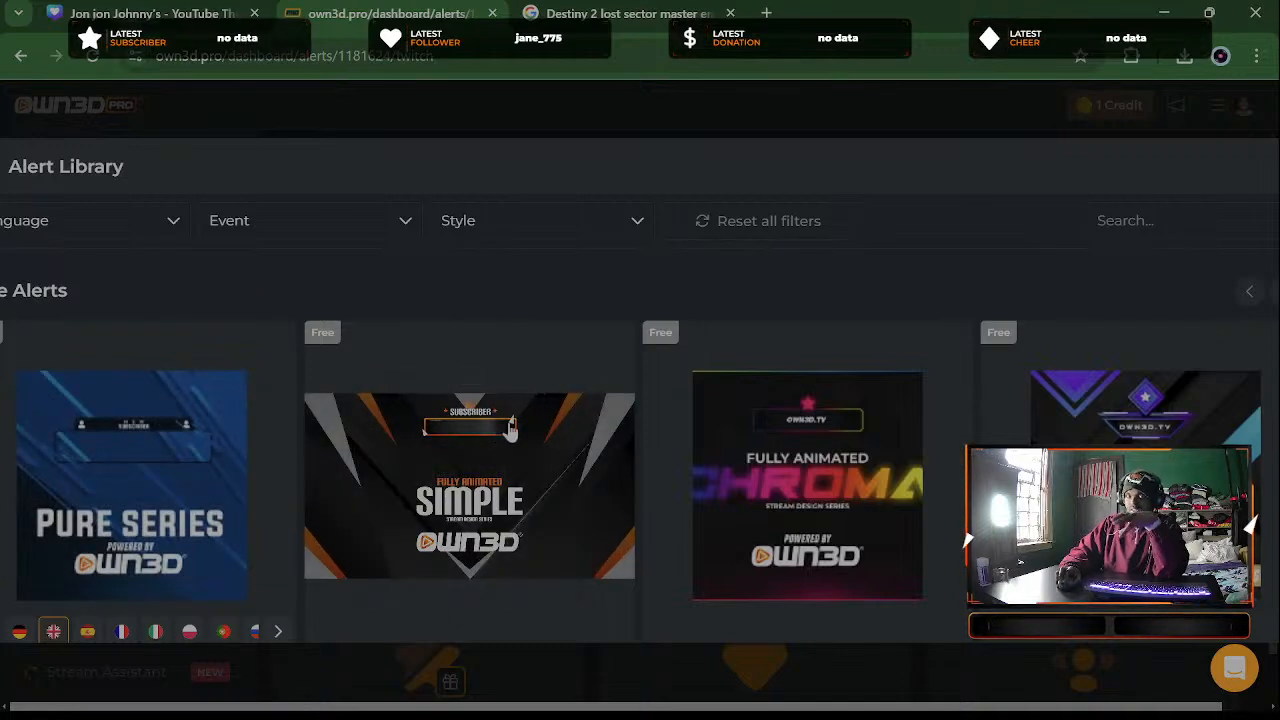
pyautogui.scroll(-2, 505, 435)
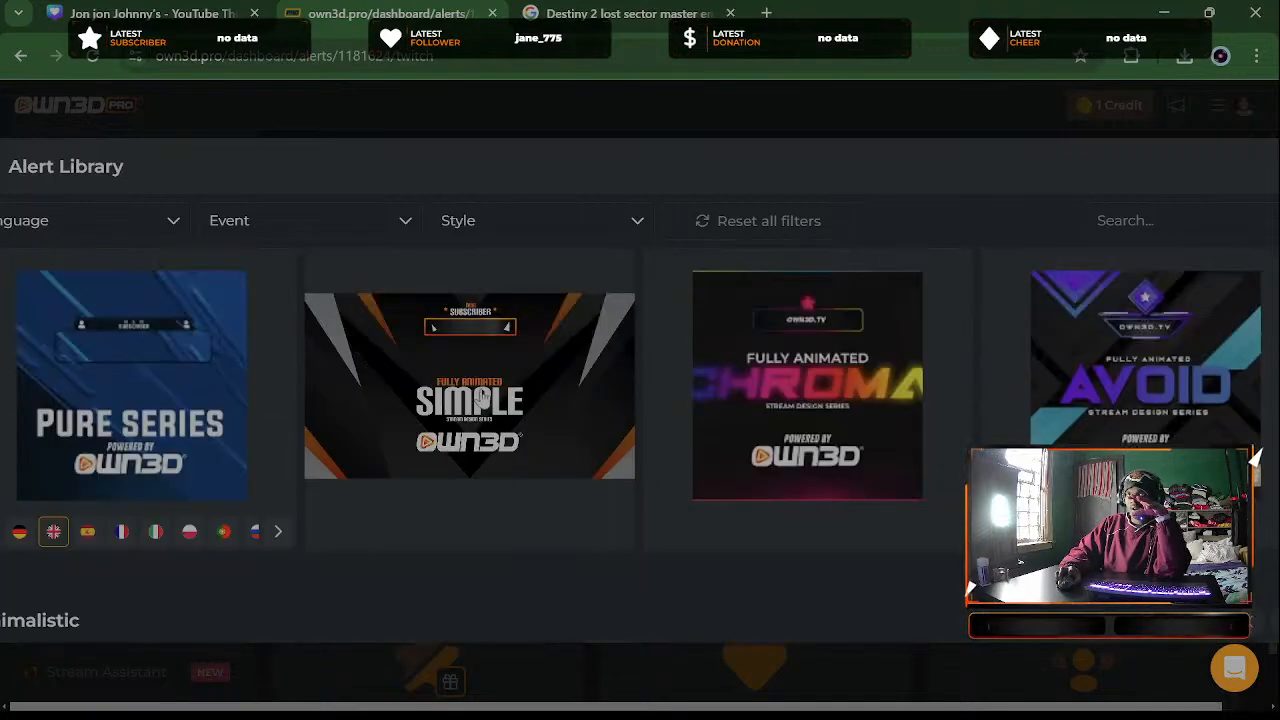
pyautogui.click(482, 399)
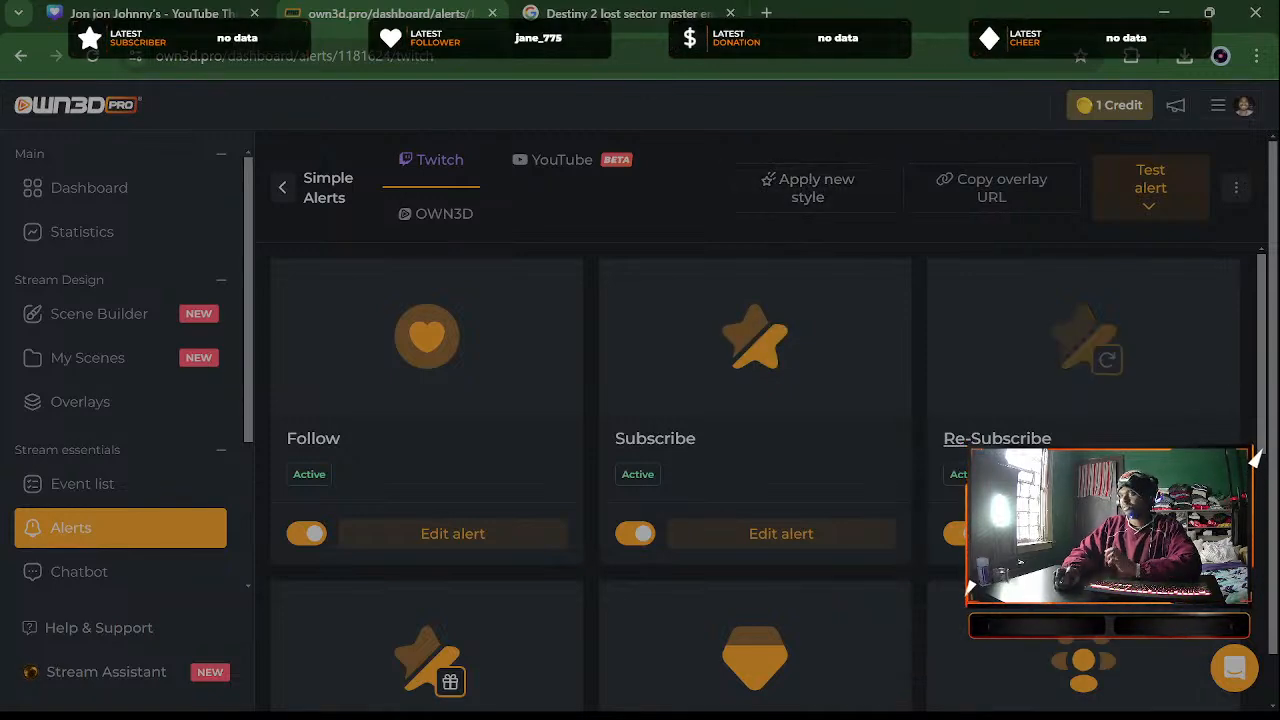
# Look over the restyled Twitch alerts and copy the set's overlay URL again
pyautogui.scroll(-2, 1157, 370)
pyautogui.scroll(-6, 1157, 370)
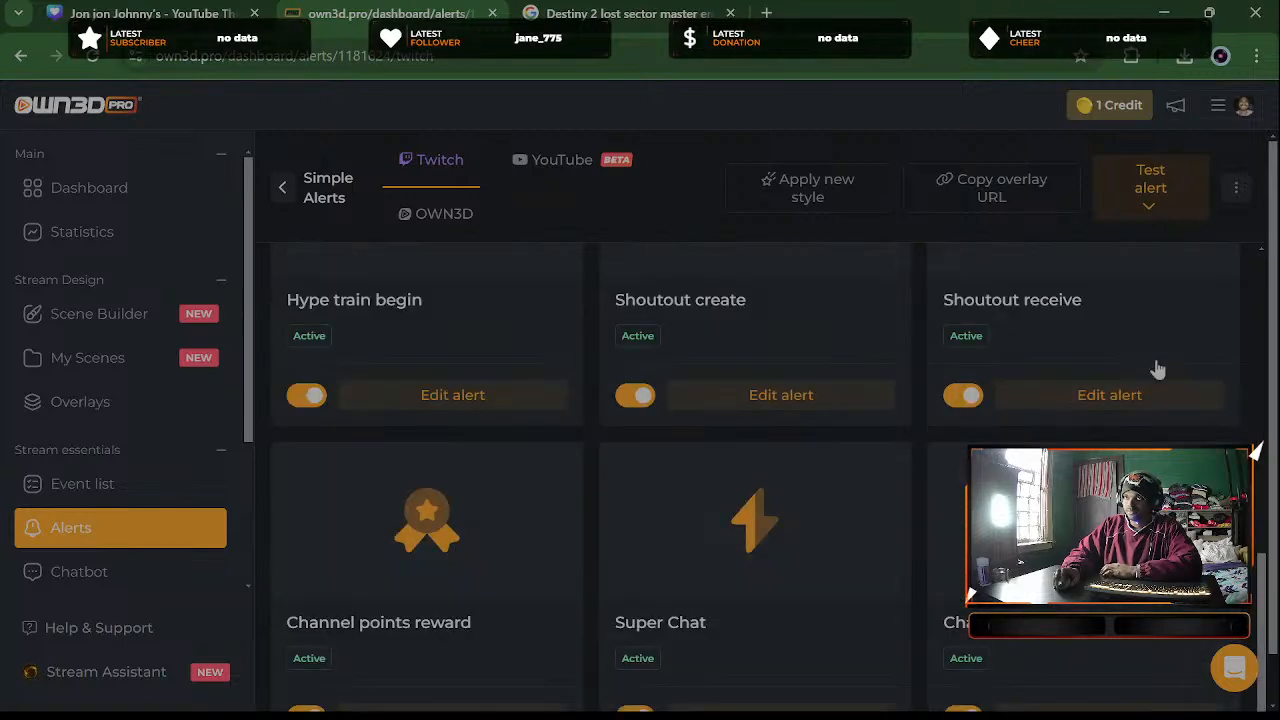
pyautogui.scroll(8, 1157, 370)
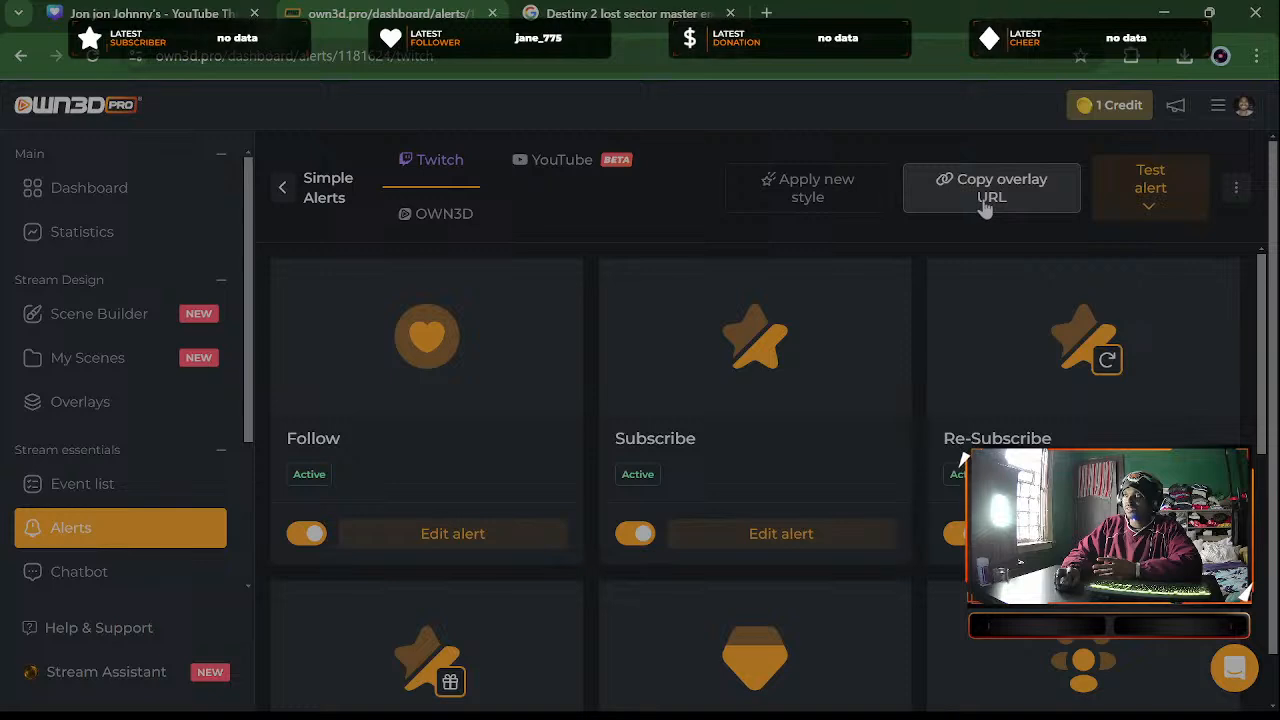
pyautogui.click(984, 205)
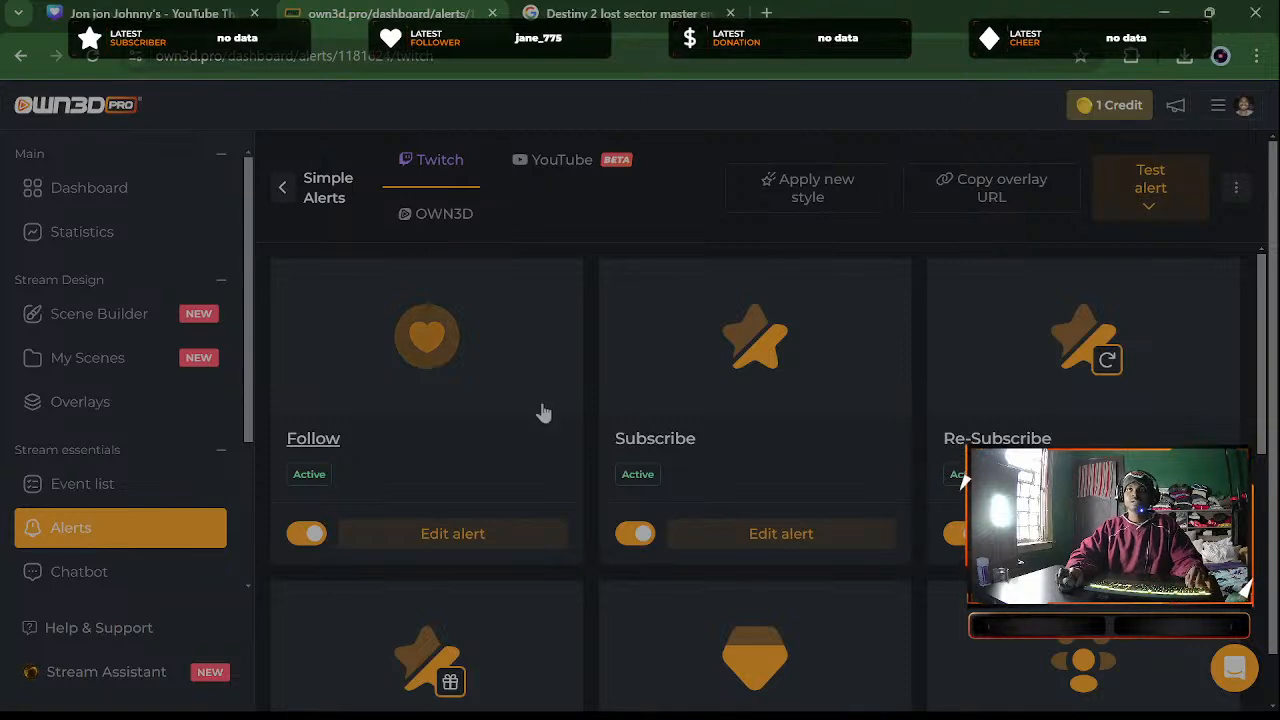
# Send the Follow test alert for Twitch twice
pyautogui.click(1185, 190)
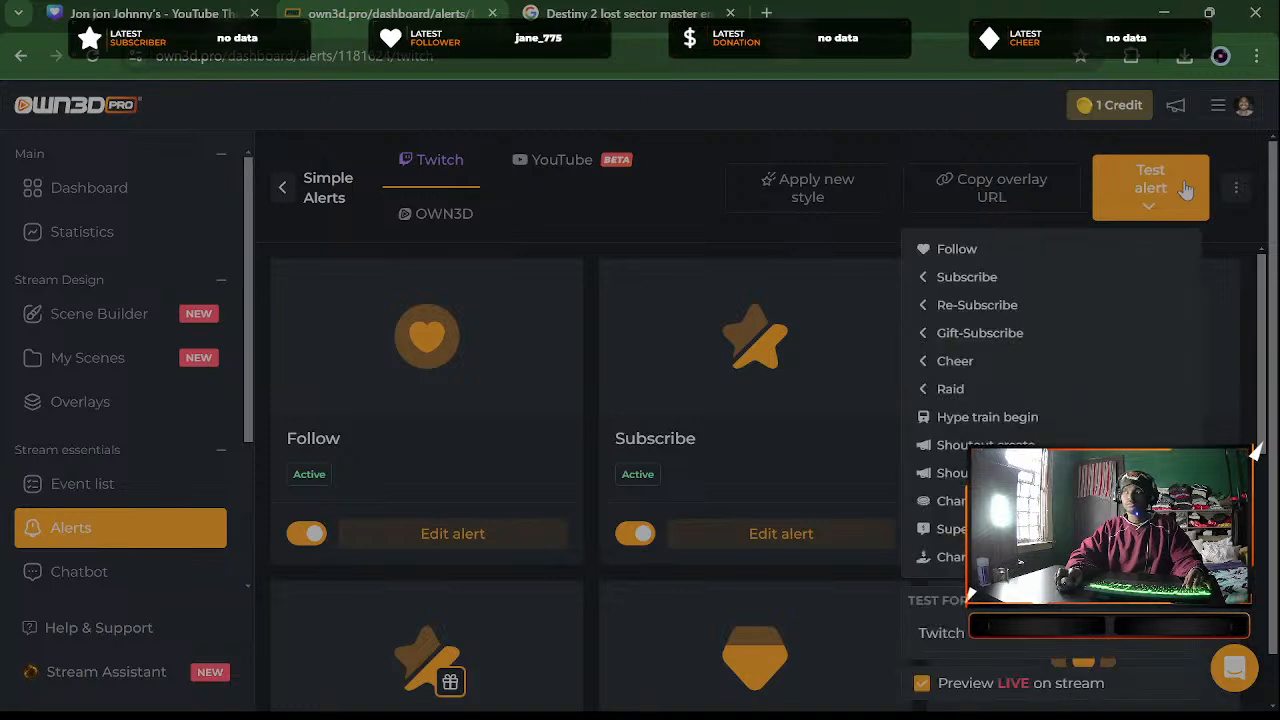
pyautogui.click(1020, 247)
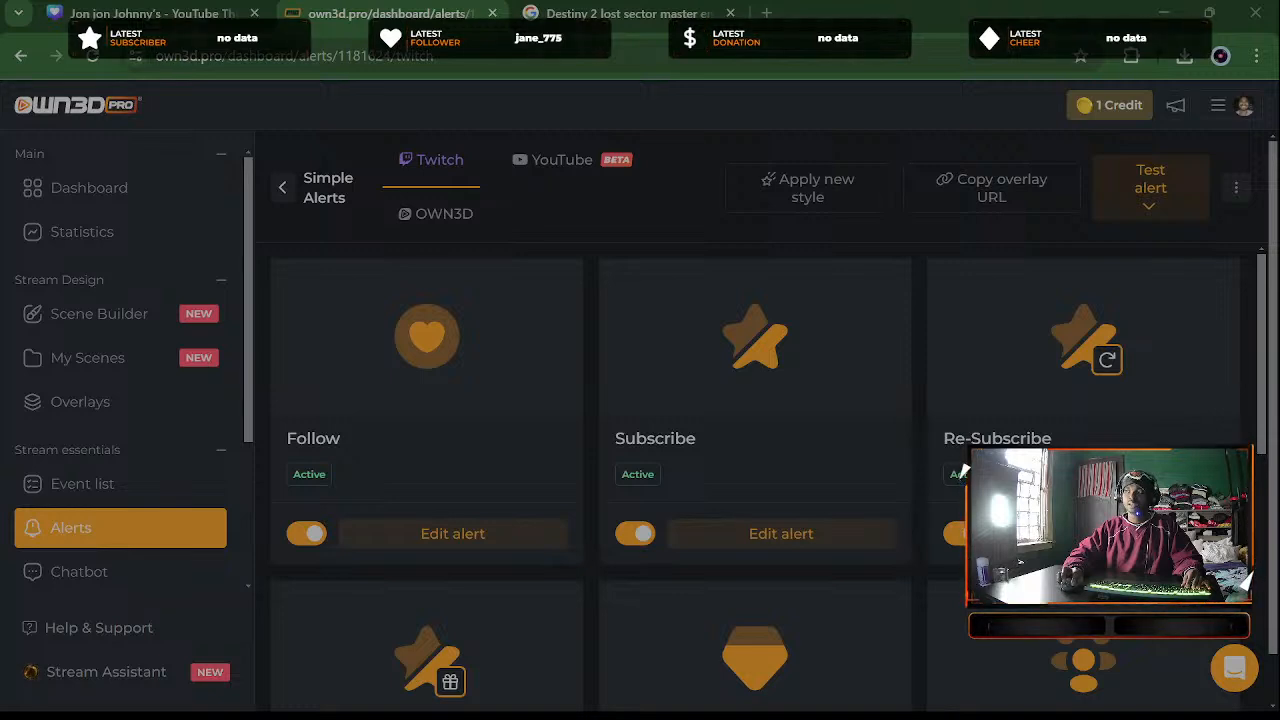
pyautogui.click(1150, 190)
pyautogui.click(990, 252)
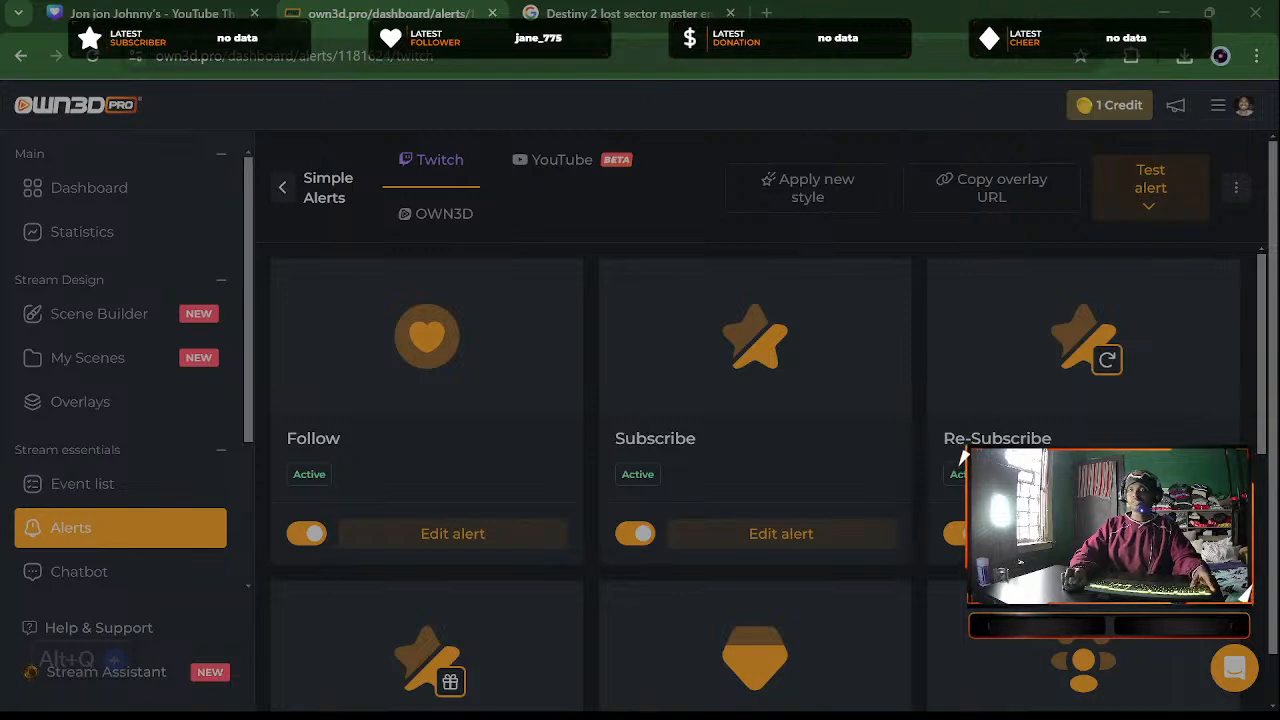
# Activate the OWN3D Tip alert and return to the set's Twitch alerts
pyautogui.click(450, 216)
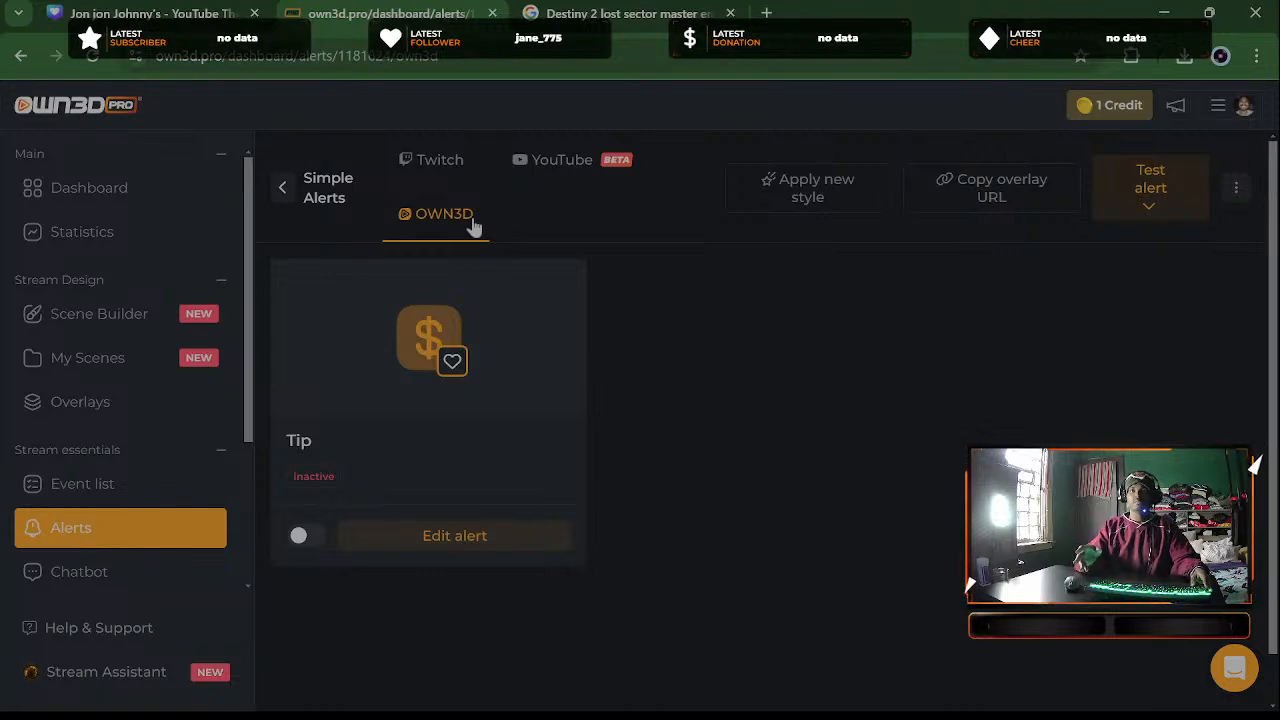
pyautogui.click(300, 536)
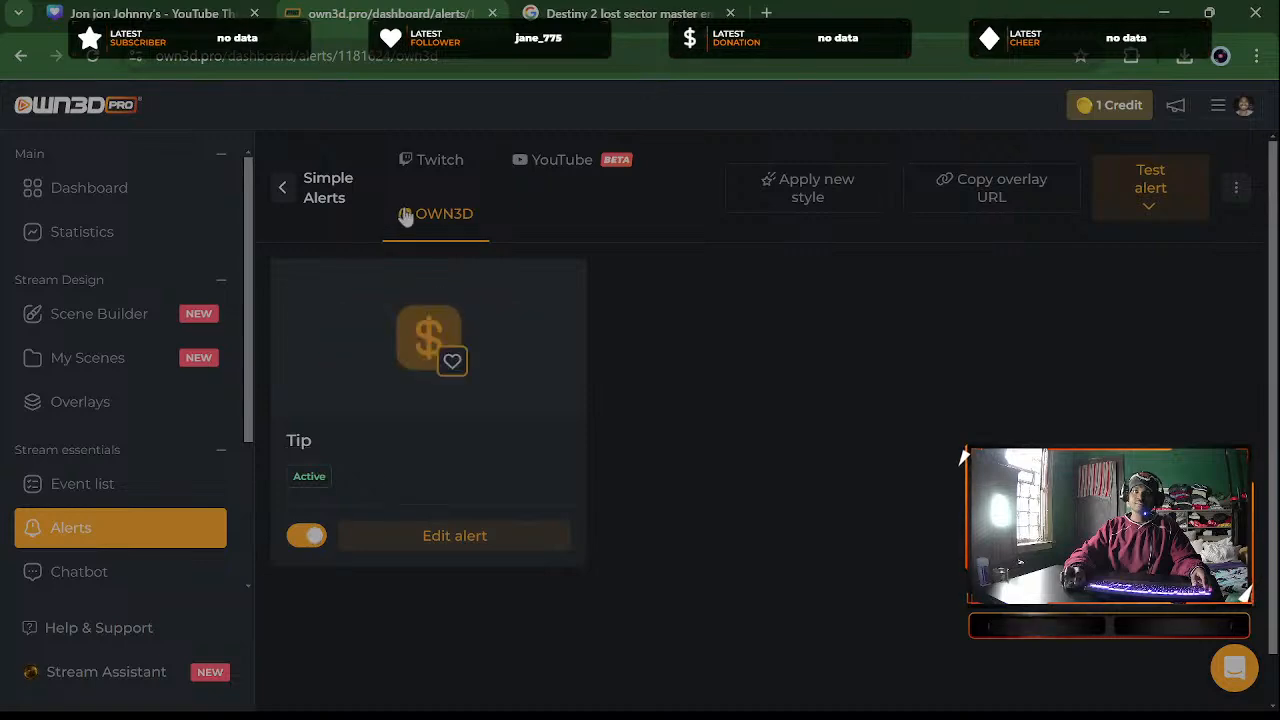
pyautogui.click(449, 168)
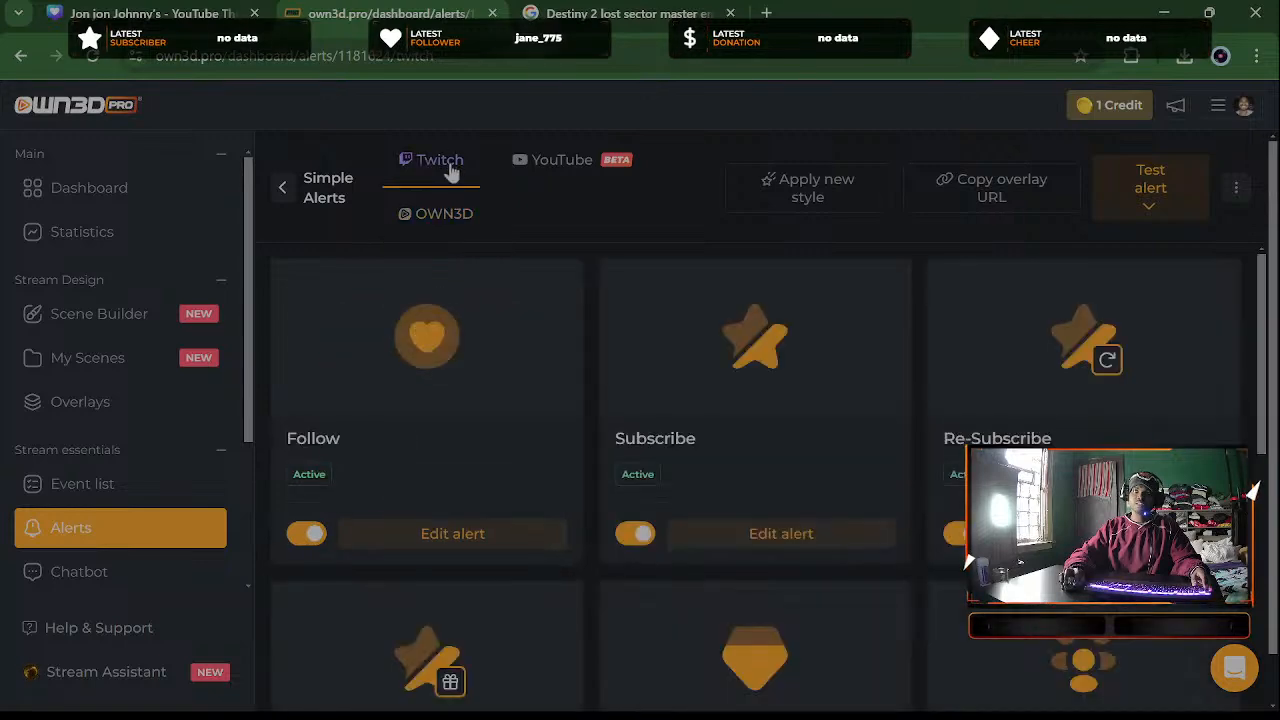
pyautogui.scroll(-8, 540, 480)
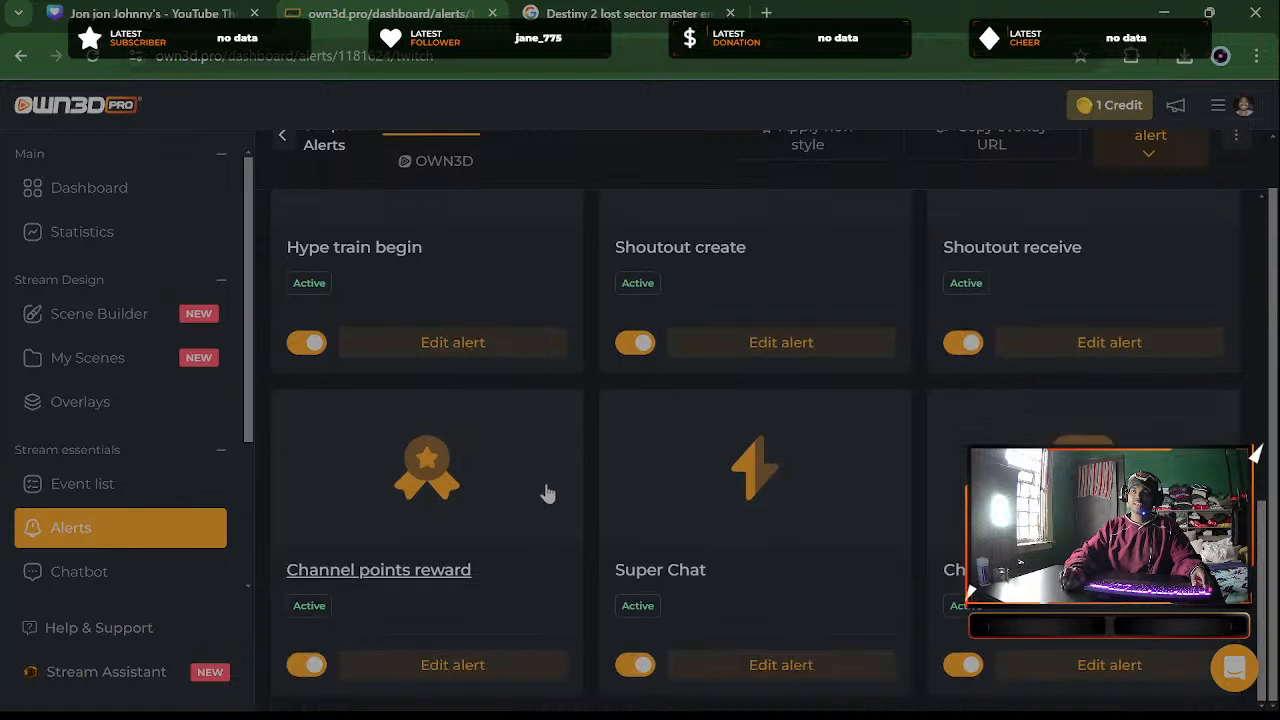
pyautogui.scroll(3, 600, 535)
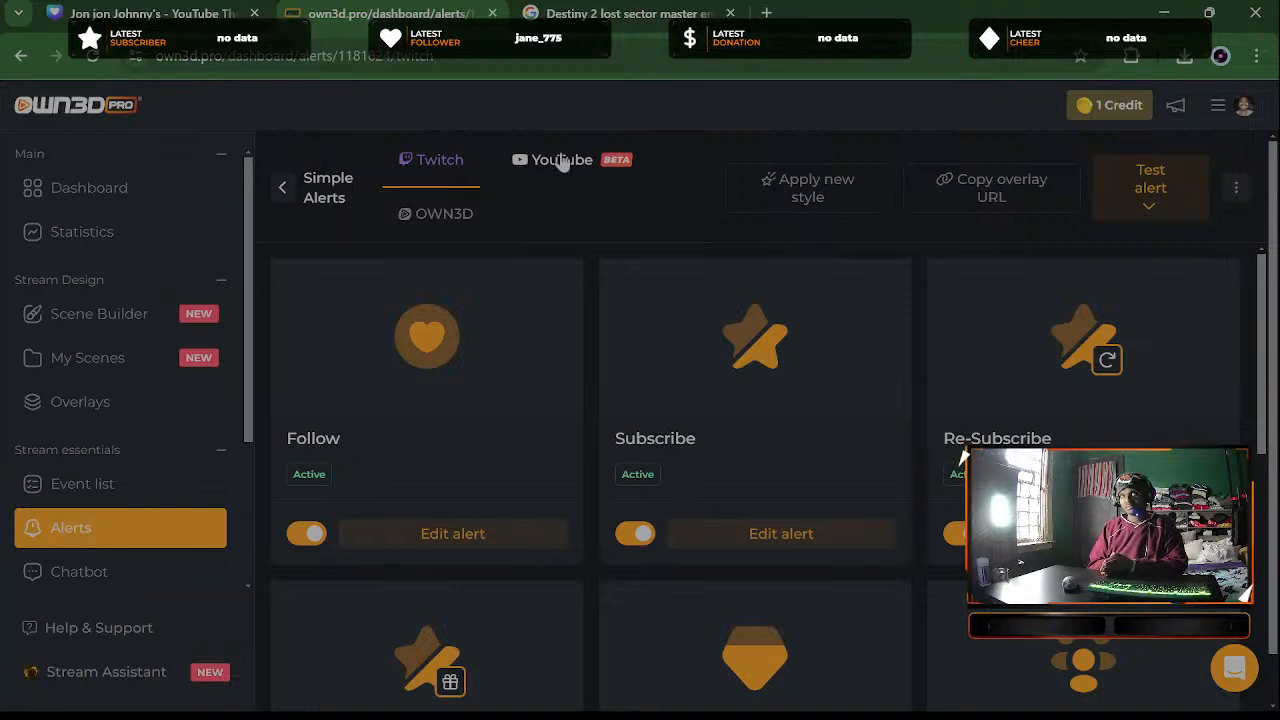
# Examine the YouTube alerts and the account connection option, and return to the Twitch alerts
pyautogui.click(562, 162)
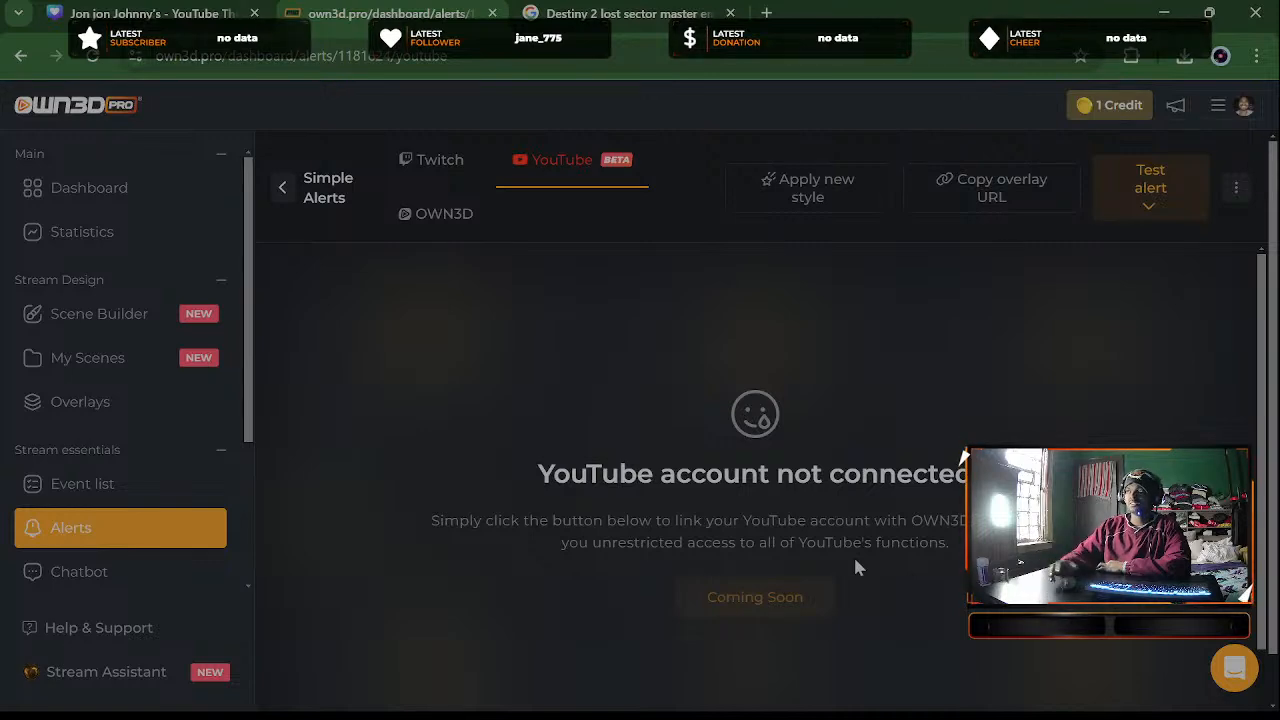
pyautogui.scroll(-2, 1184, 634)
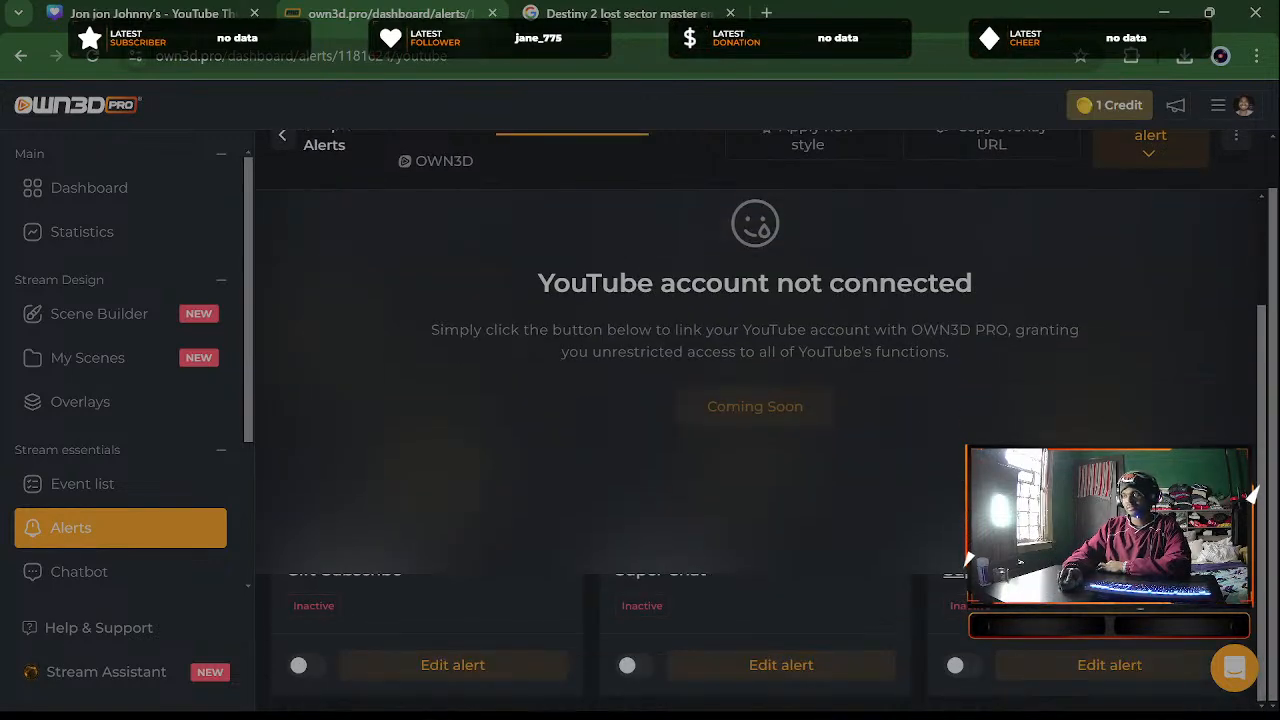
pyautogui.scroll(2, 956, 625)
pyautogui.scroll(-2, 958, 637)
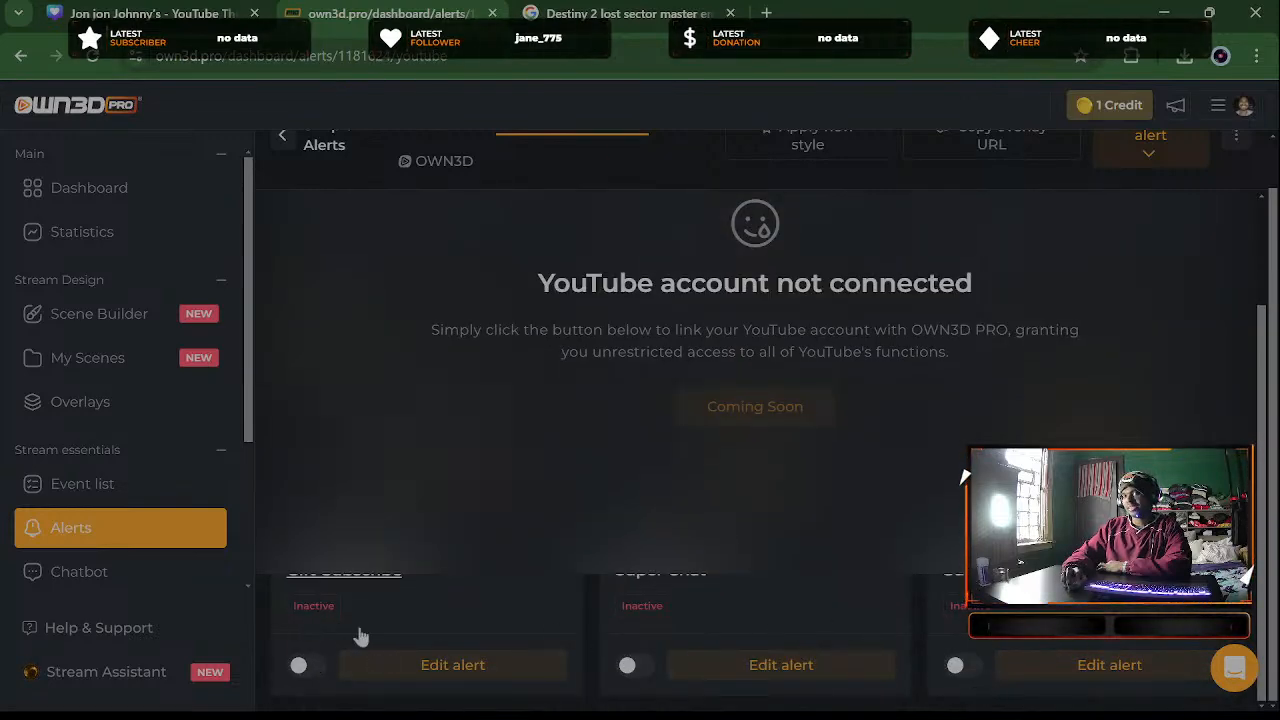
pyautogui.scroll(2, 760, 528)
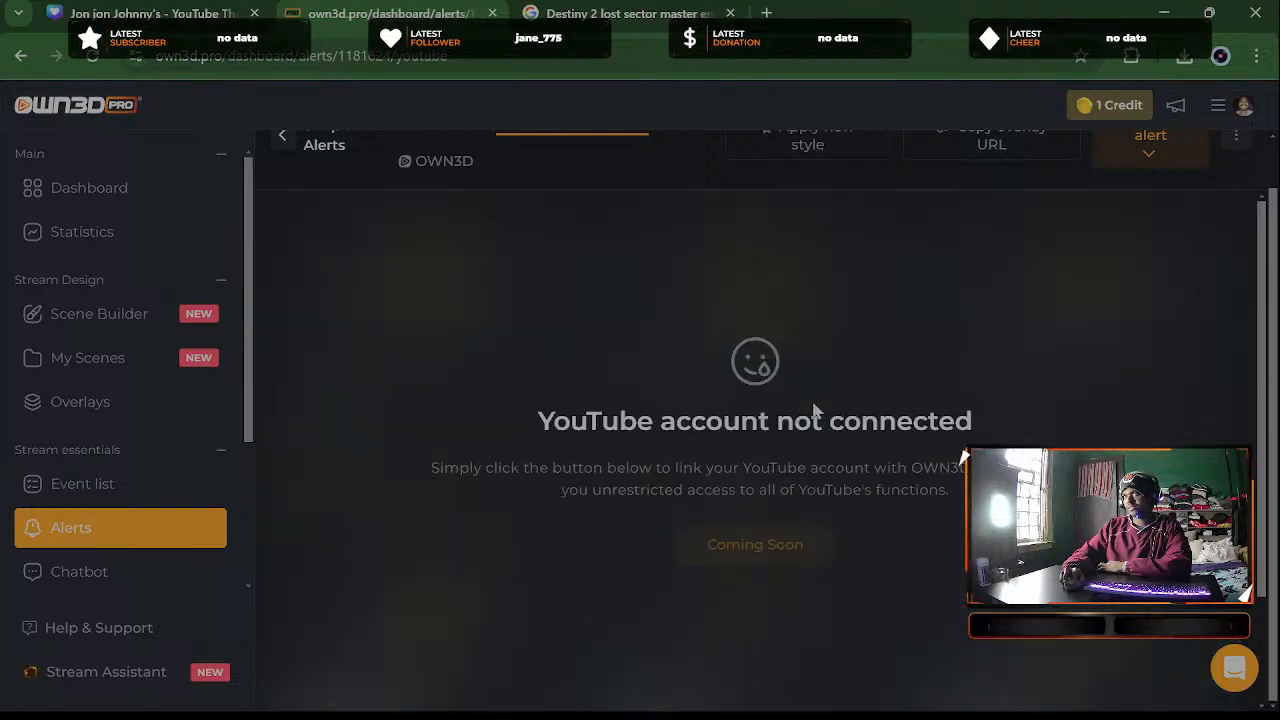
pyautogui.scroll(1, 715, 230)
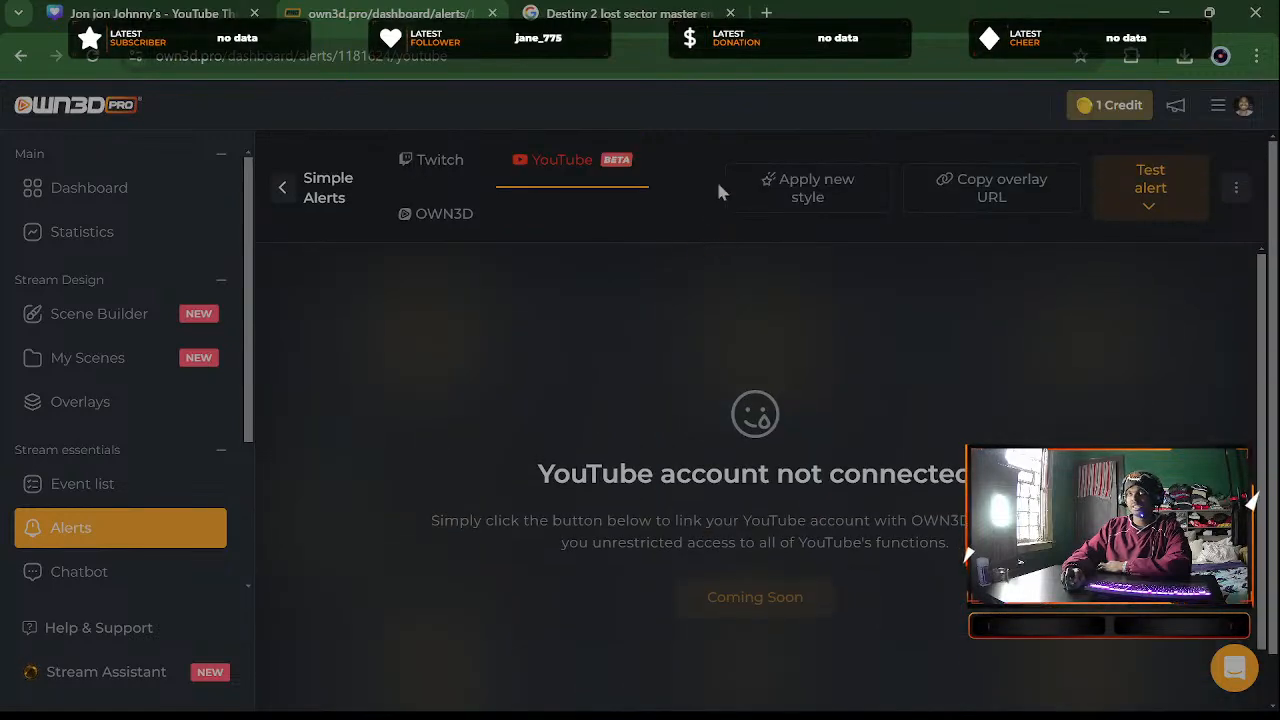
pyautogui.click(420, 162)
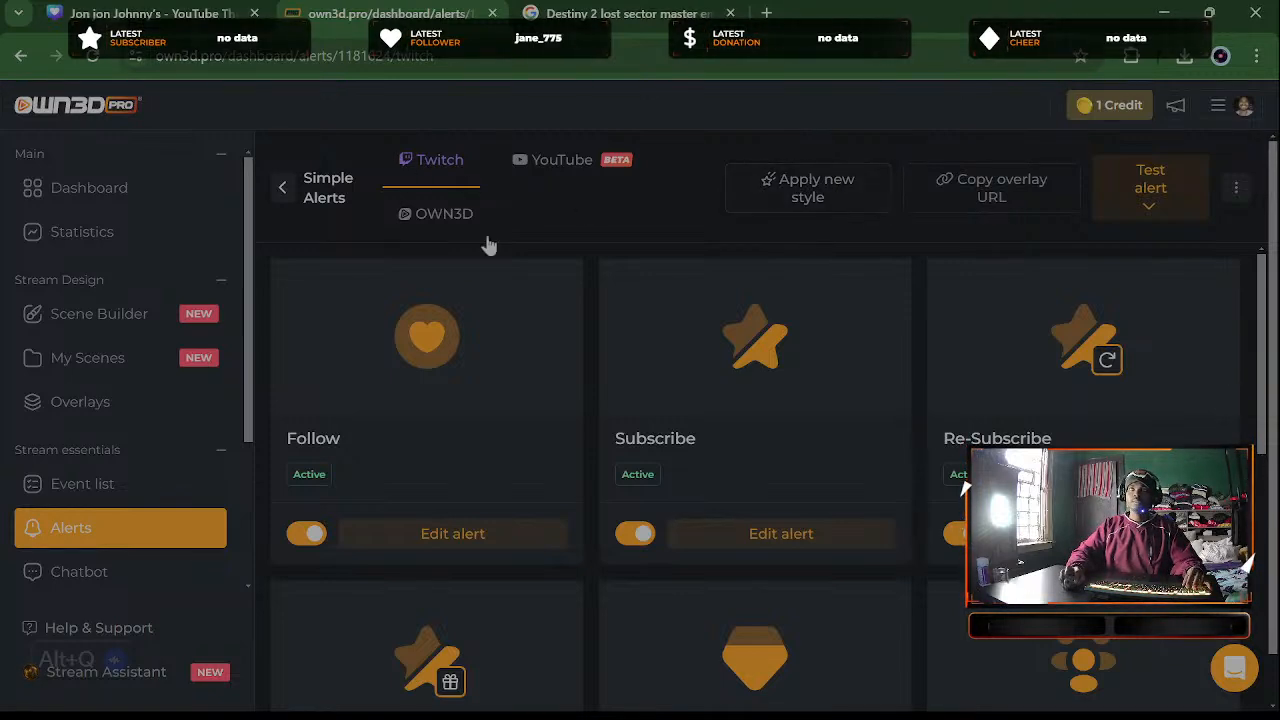
# Close the Google image search, OWN3D Pro and Canva pages to end the browser session
pyautogui.click(570, 12)
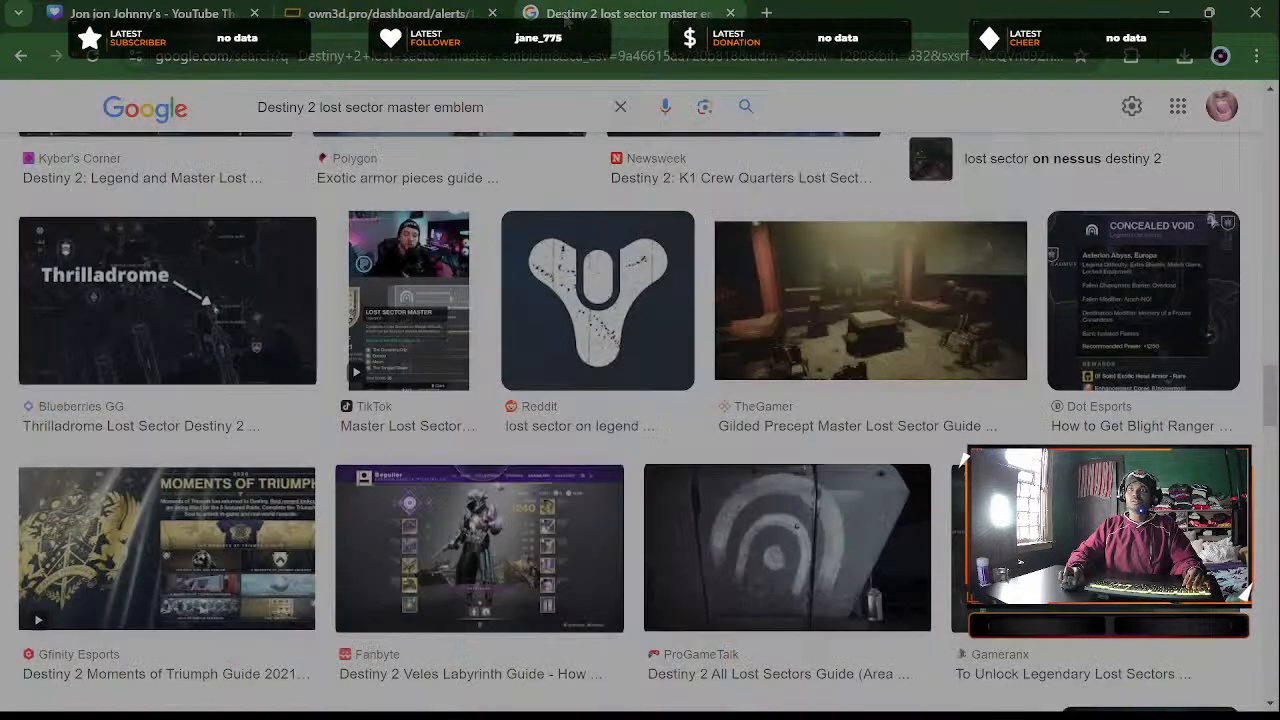
pyautogui.click(458, 20)
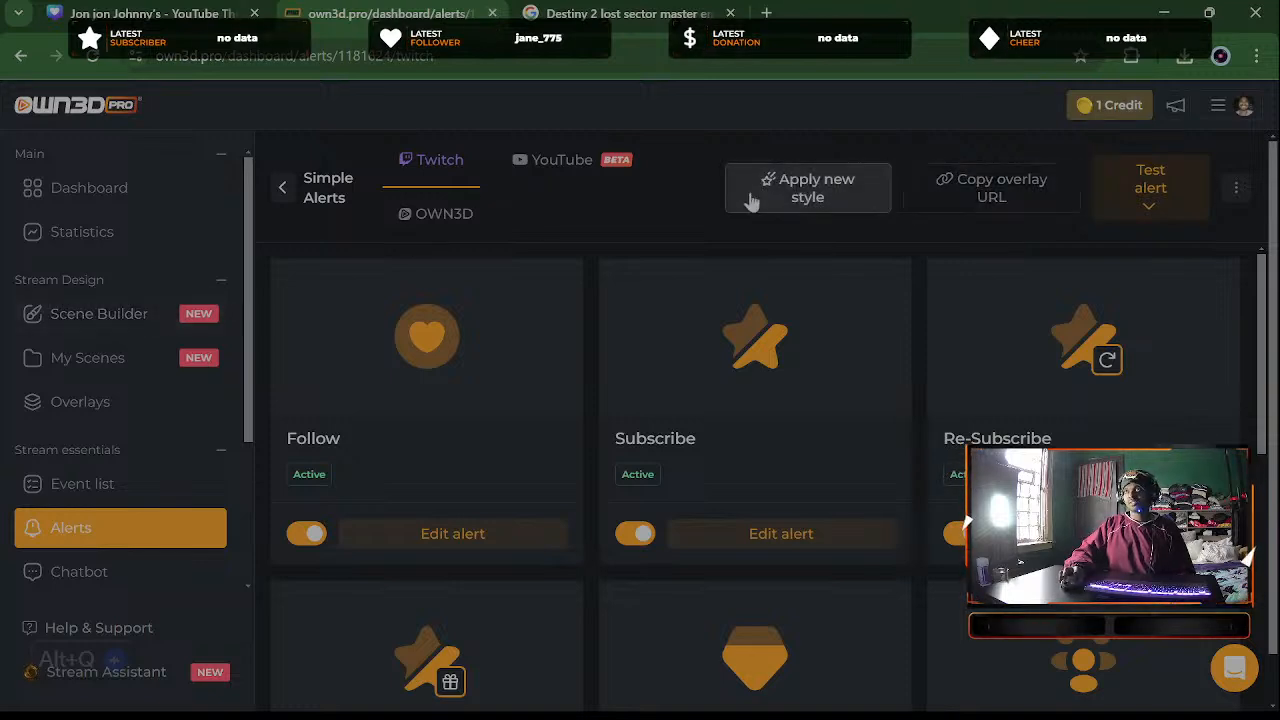
pyautogui.click(491, 13)
pyautogui.click(491, 13)
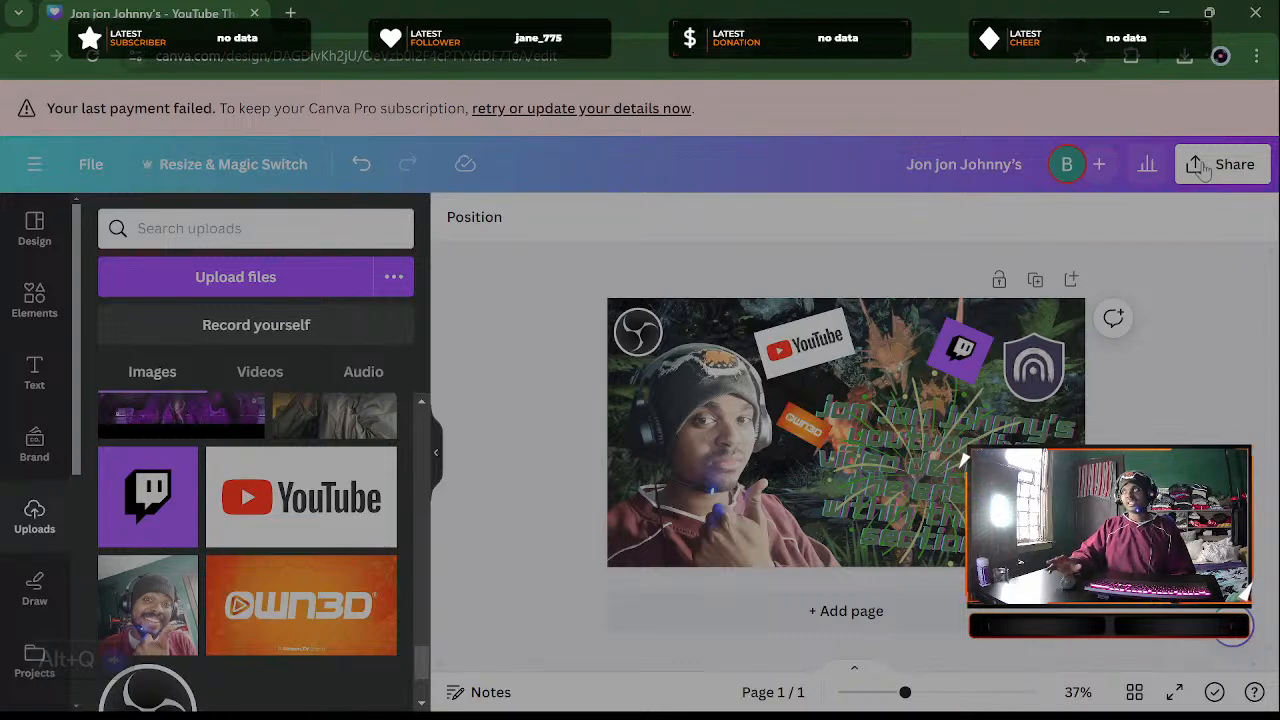
pyautogui.click(255, 13)
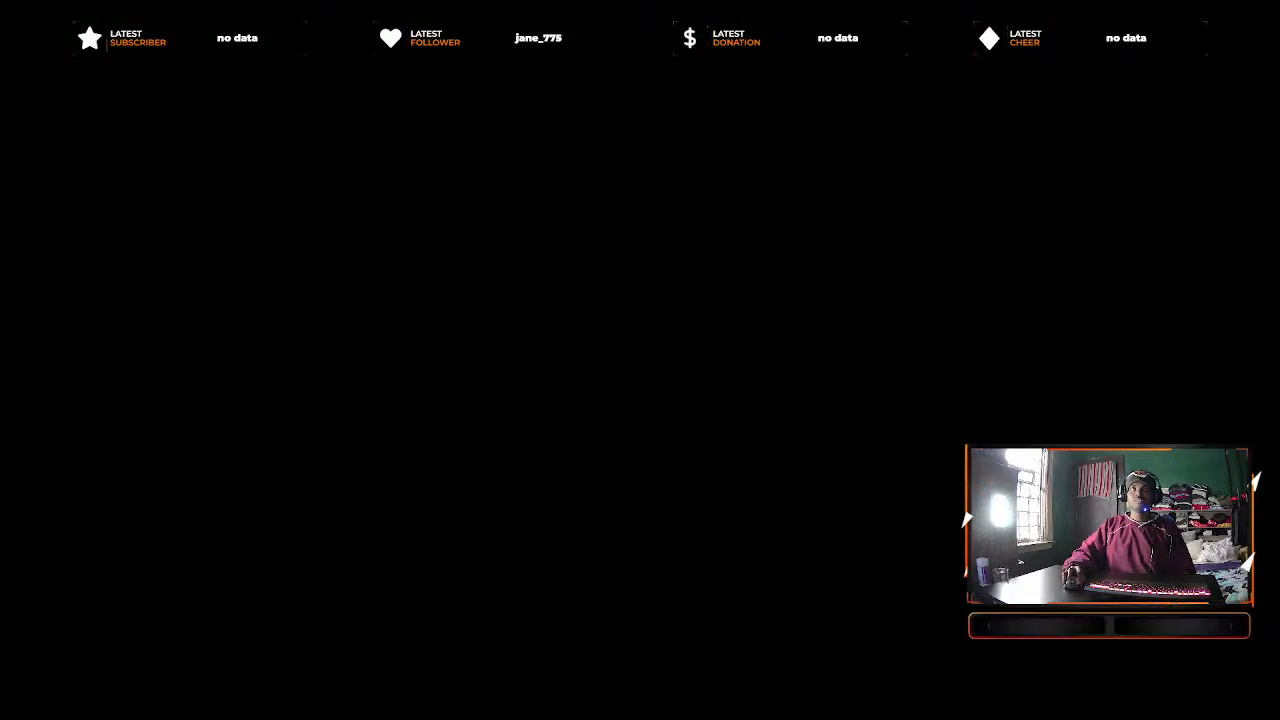